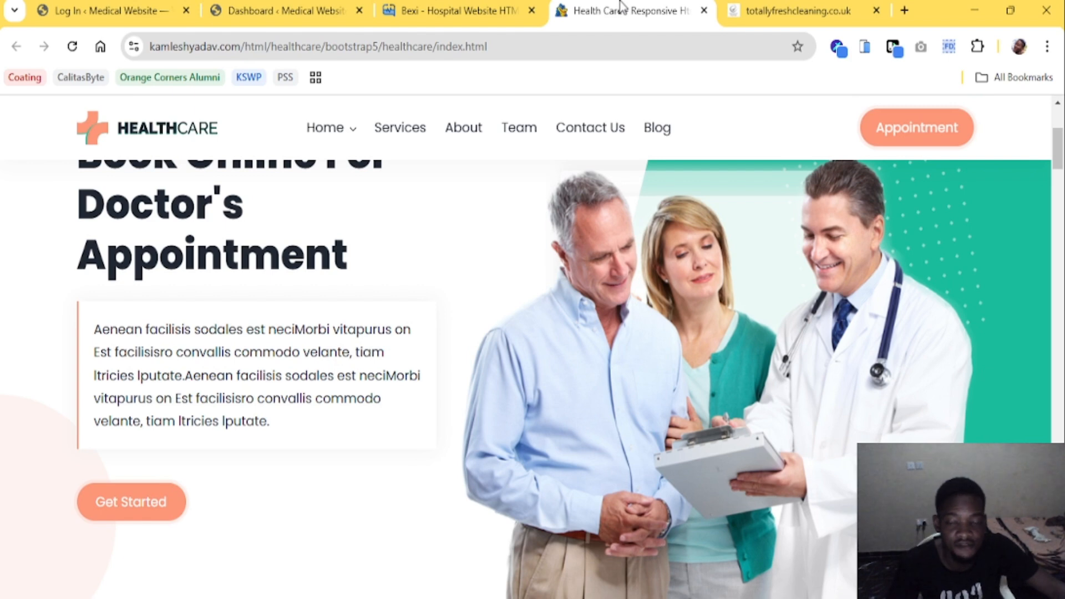
Skim the Health Care template's home page from the hero banner past the Why Choose Us section and back to its beginning
scroll(577, 188, "up", 4)
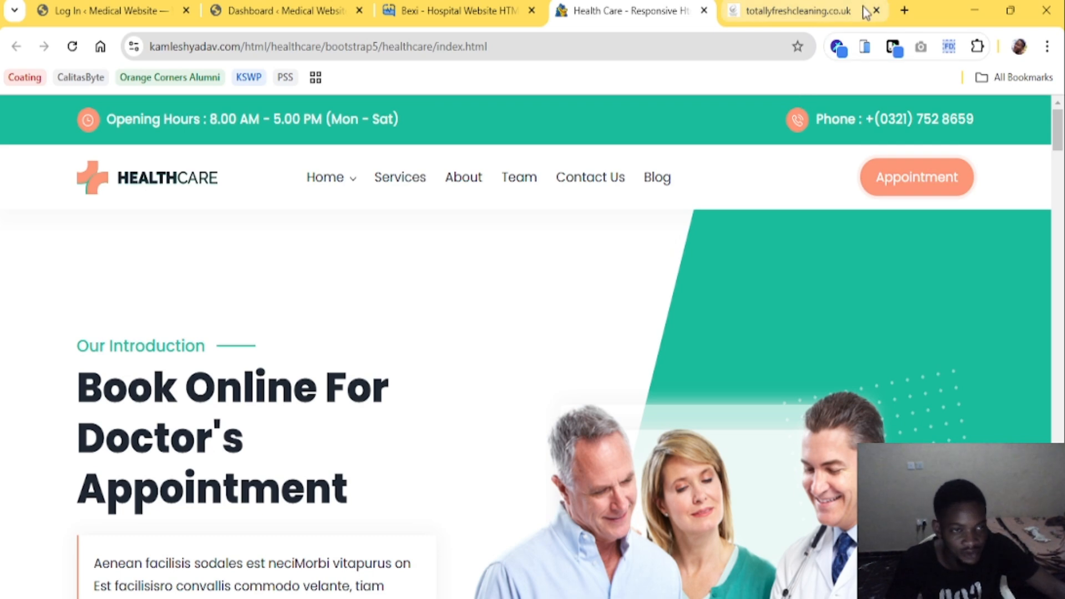
mouse_move(335, 202)
scroll(381, 230, "down", 3)
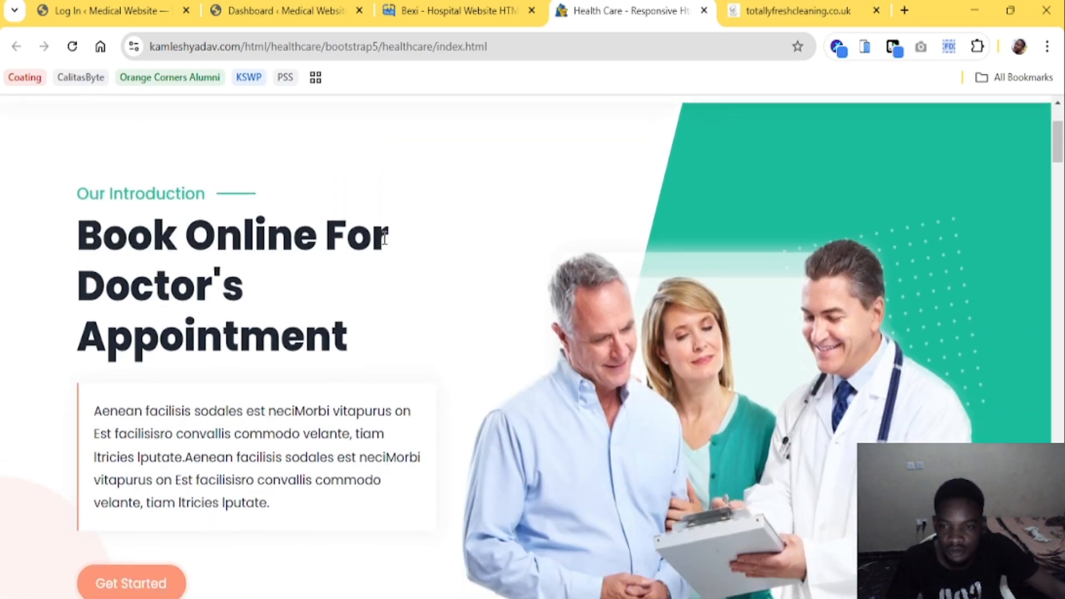
scroll(385, 242, "up", 3)
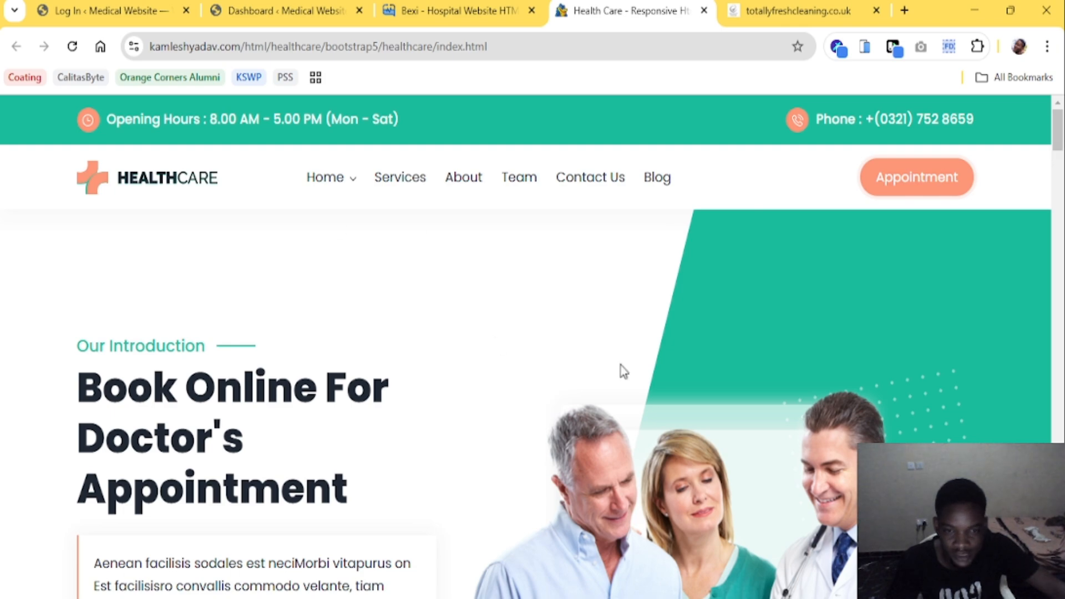
scroll(623, 370, "down", 20)
scroll(623, 370, "down", 4)
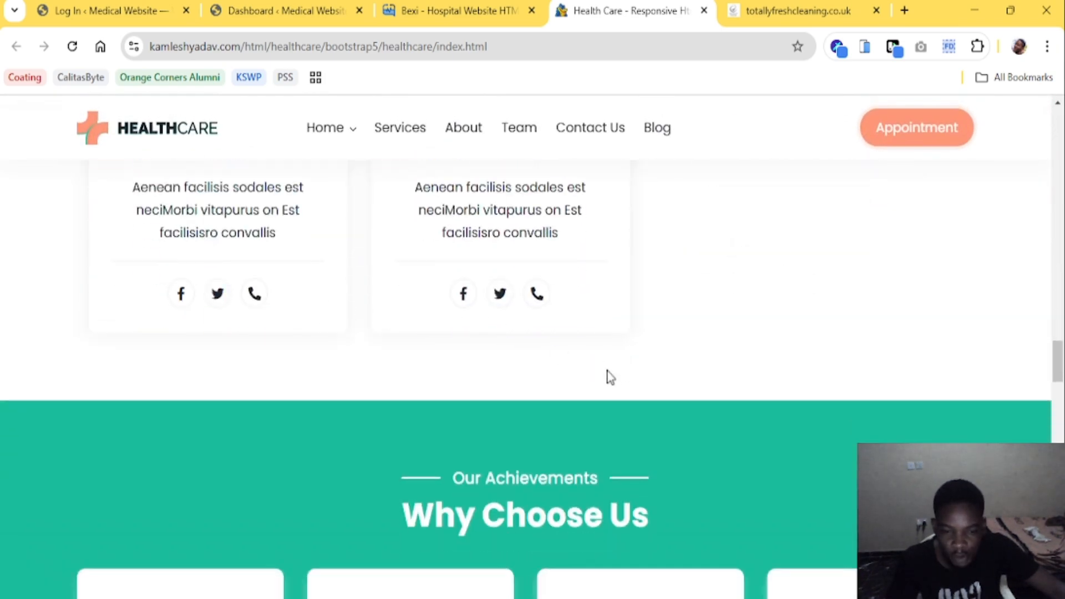
scroll(609, 376, "down", 8)
scroll(610, 377, "up", 20)
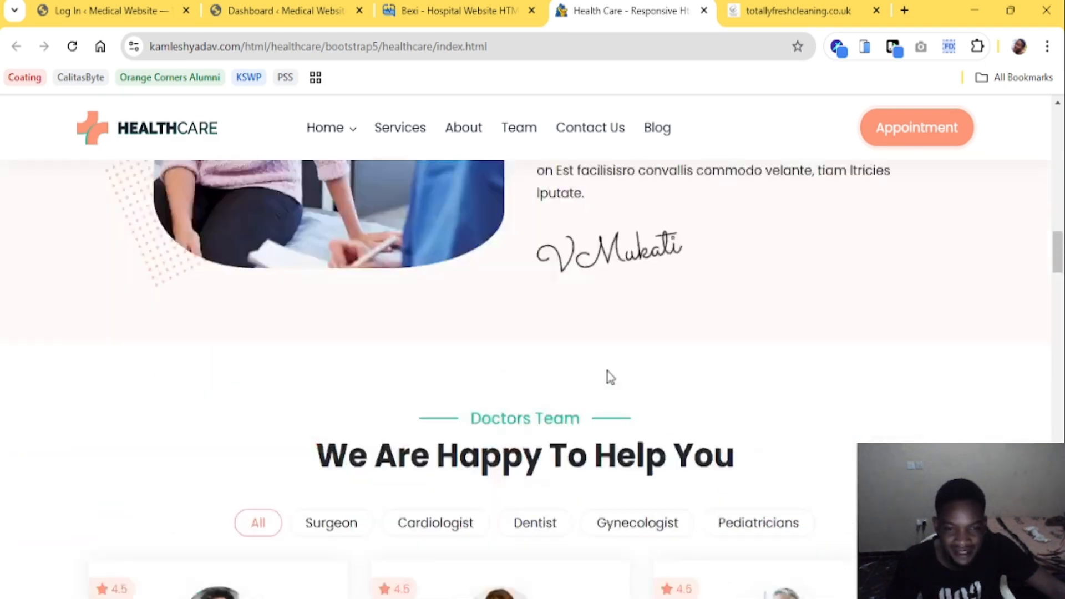
scroll(607, 371, "up", 7)
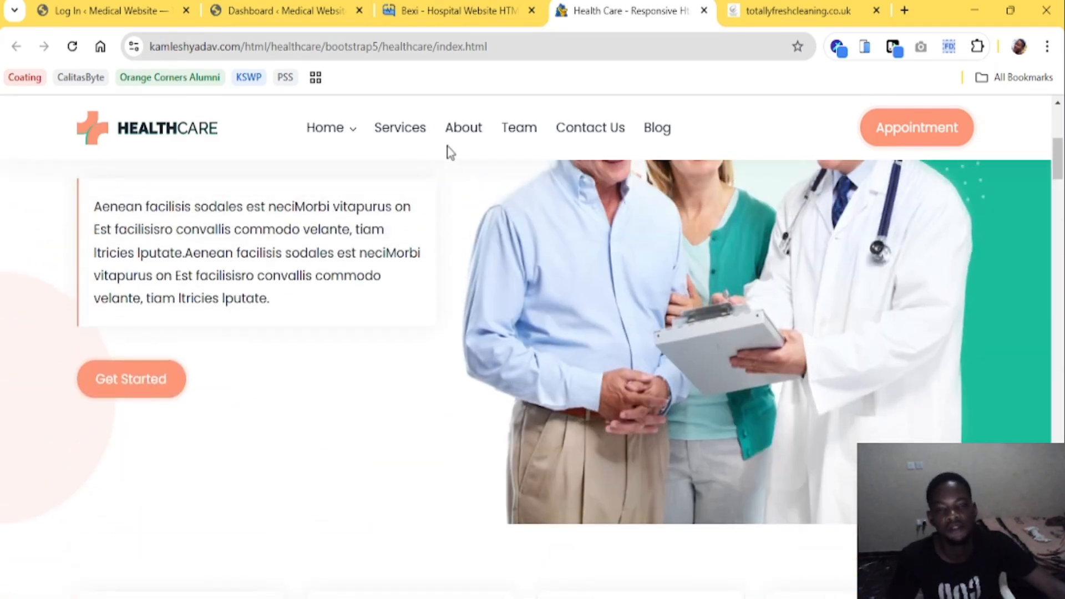
scroll(528, 277, "up", 5)
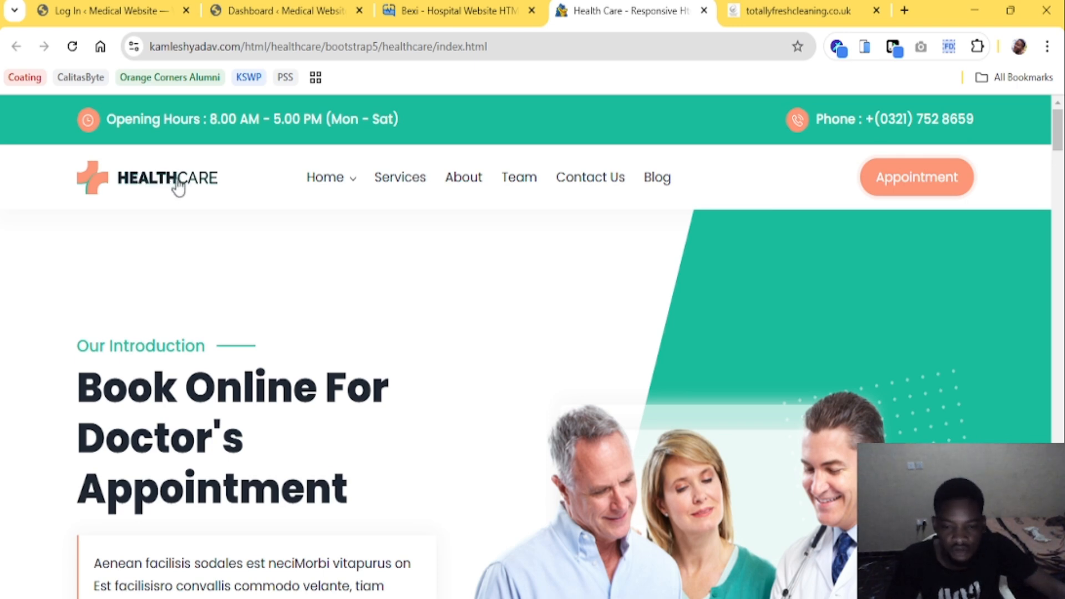
Examine the home page's header, hero banner, medical specialty cards, About Us section and Doctors Team cards
scroll(340, 314, "down", 5)
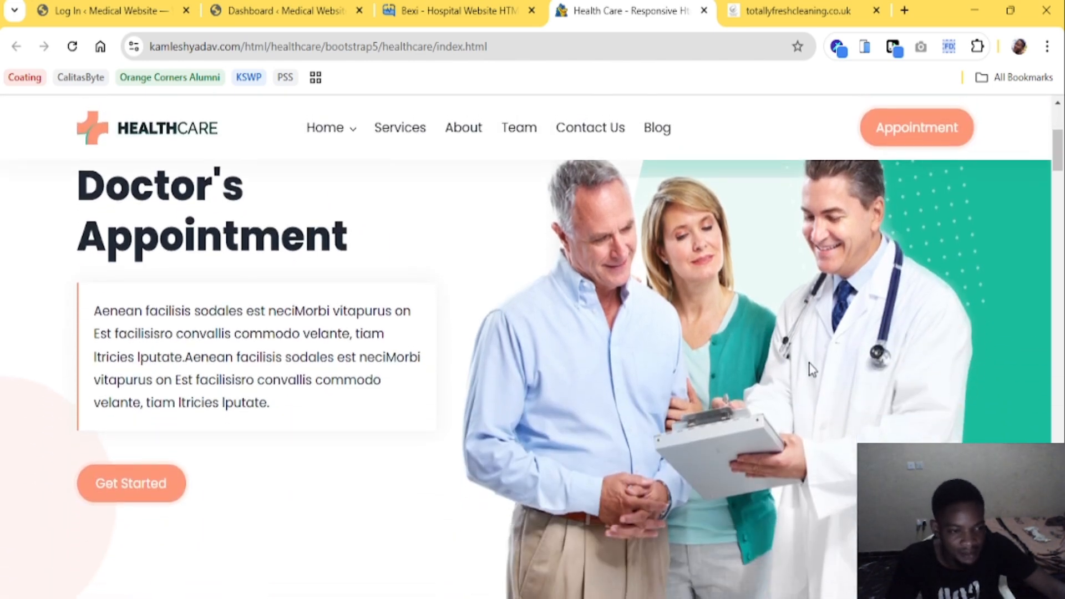
scroll(899, 346, "up", 5)
scroll(732, 380, "down", 4)
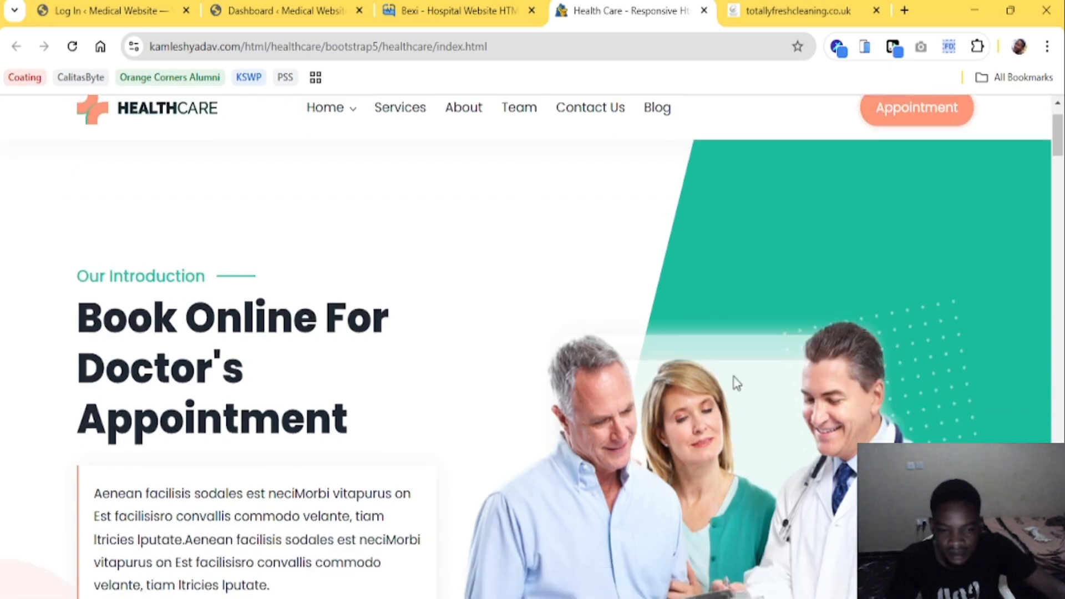
scroll(881, 221, "up", 2)
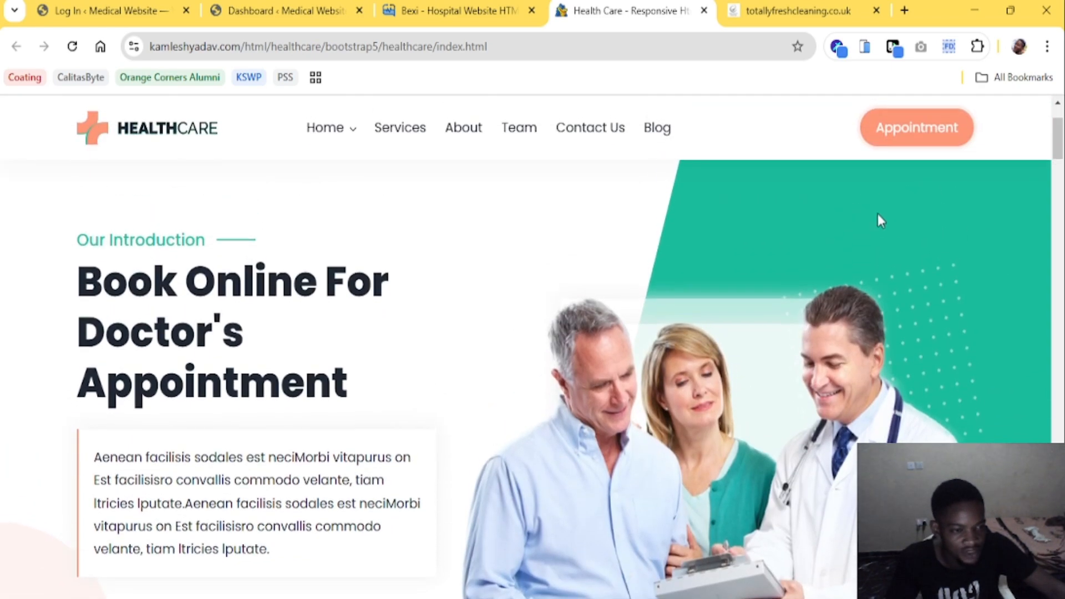
scroll(976, 326, "down", 5)
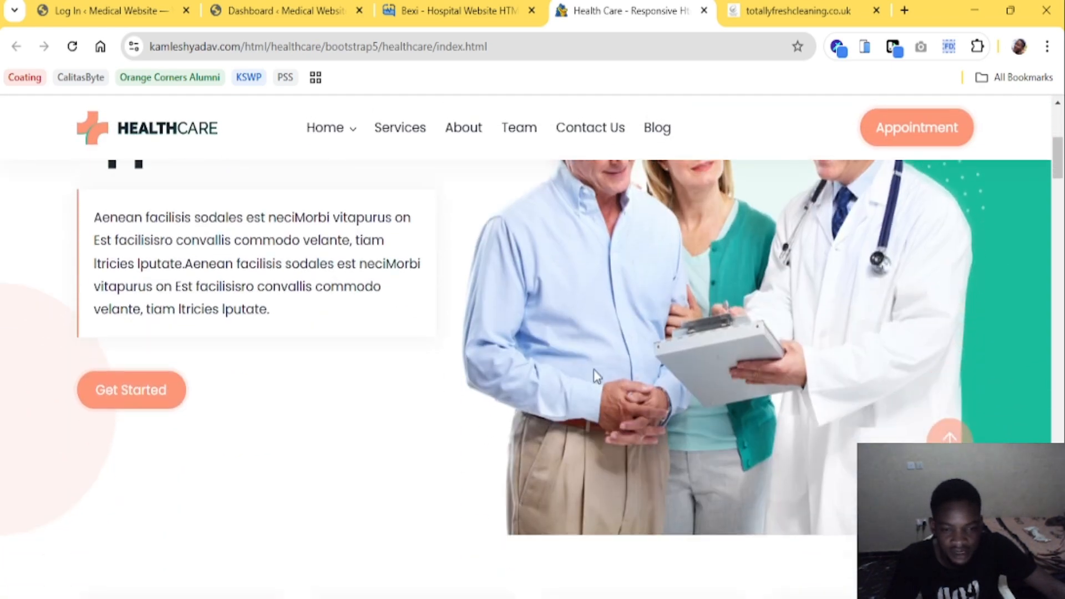
scroll(551, 388, "down", 3)
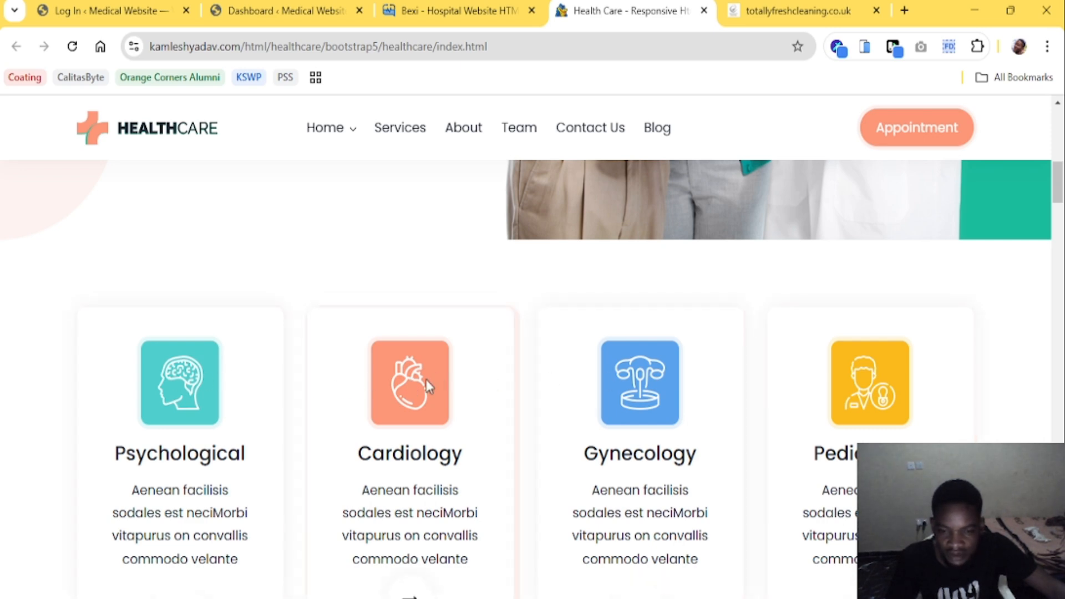
scroll(665, 340, "down", 9)
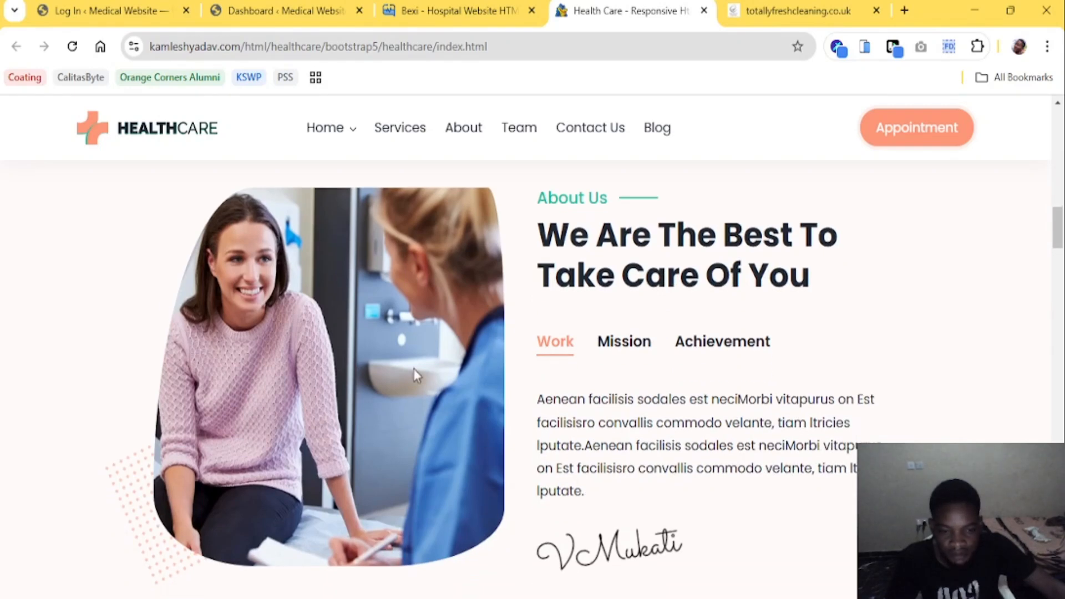
scroll(760, 368, "down", 10)
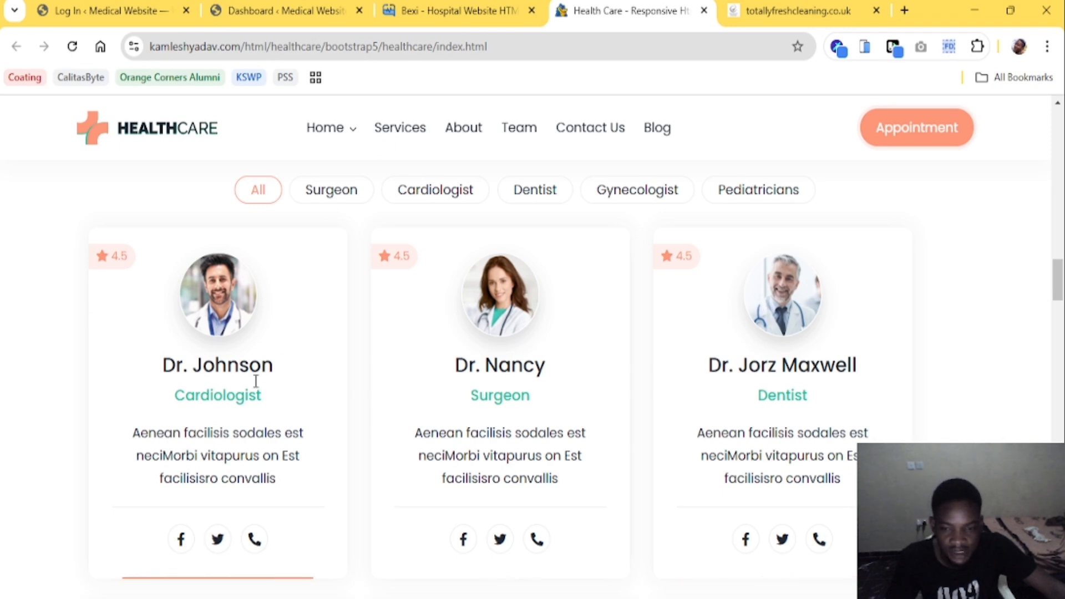
scroll(256, 381, "down", 4)
scroll(302, 451, "down", 1)
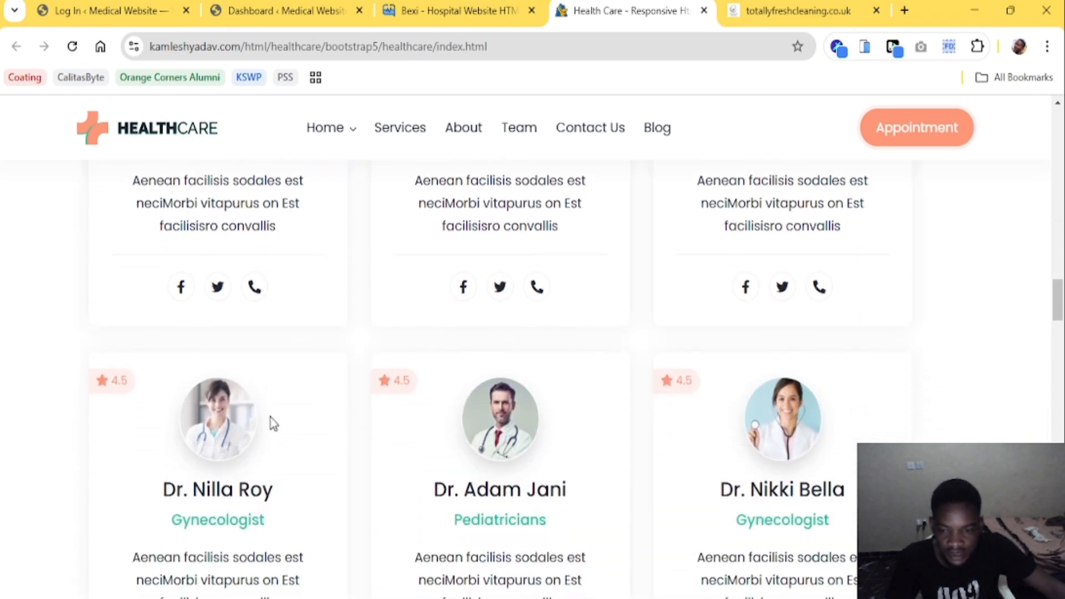
scroll(272, 423, "down", 10)
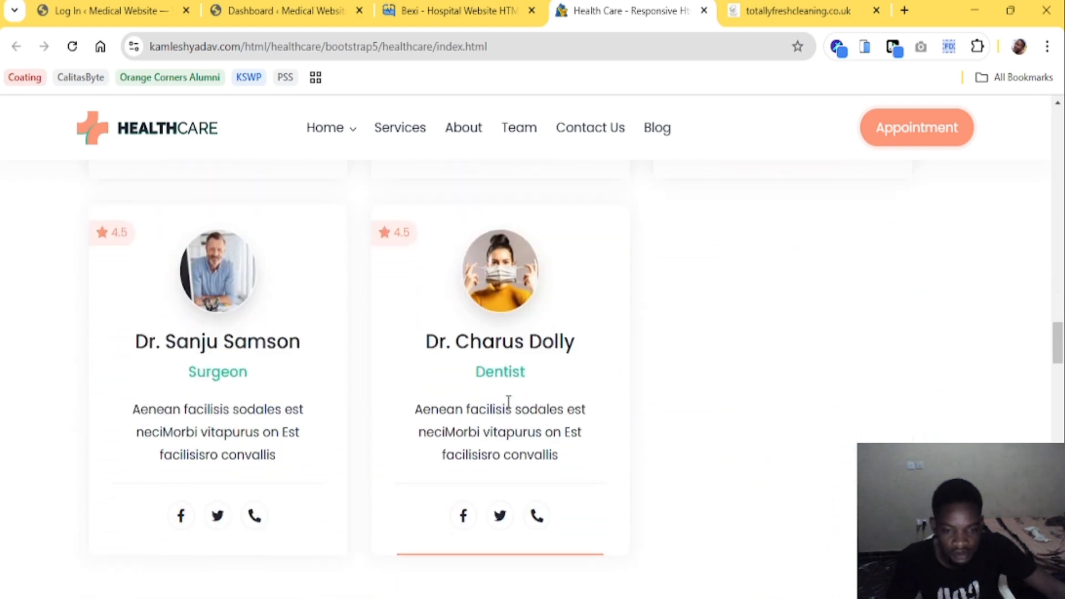
Examine the Why Choose Us achievement cards and the Get In Touch section with its world map and contact form
scroll(507, 402, "down", 12)
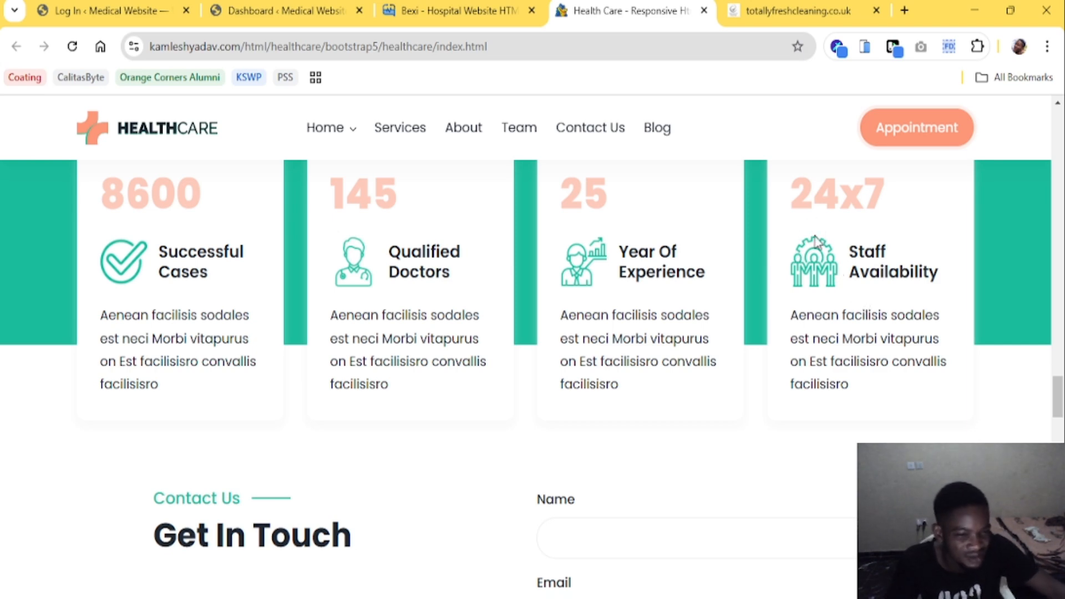
scroll(760, 295, "down", 3)
scroll(760, 295, "up", 5)
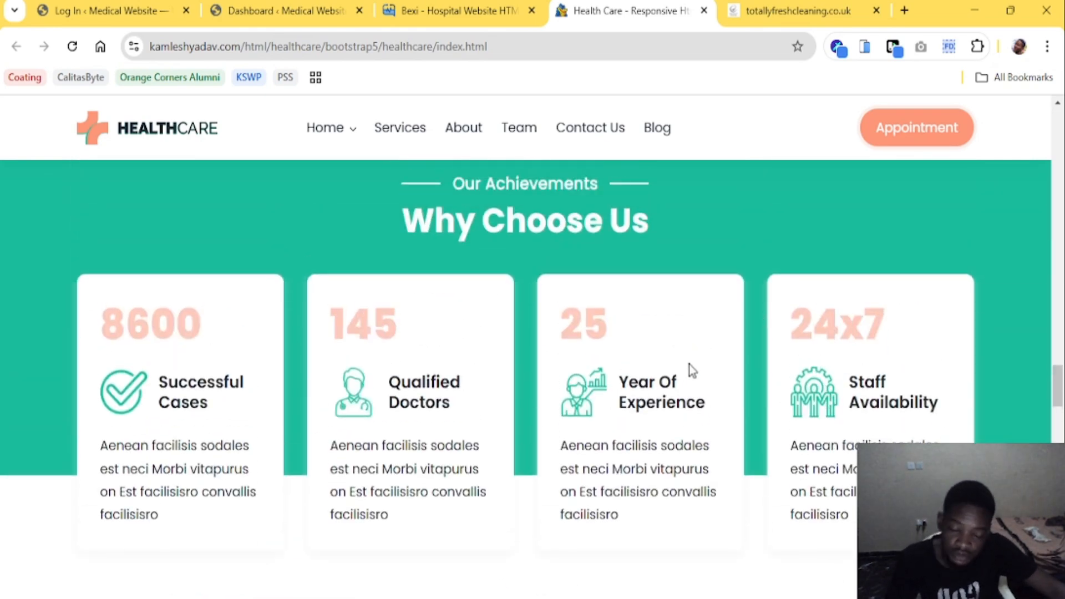
scroll(690, 370, "down", 5)
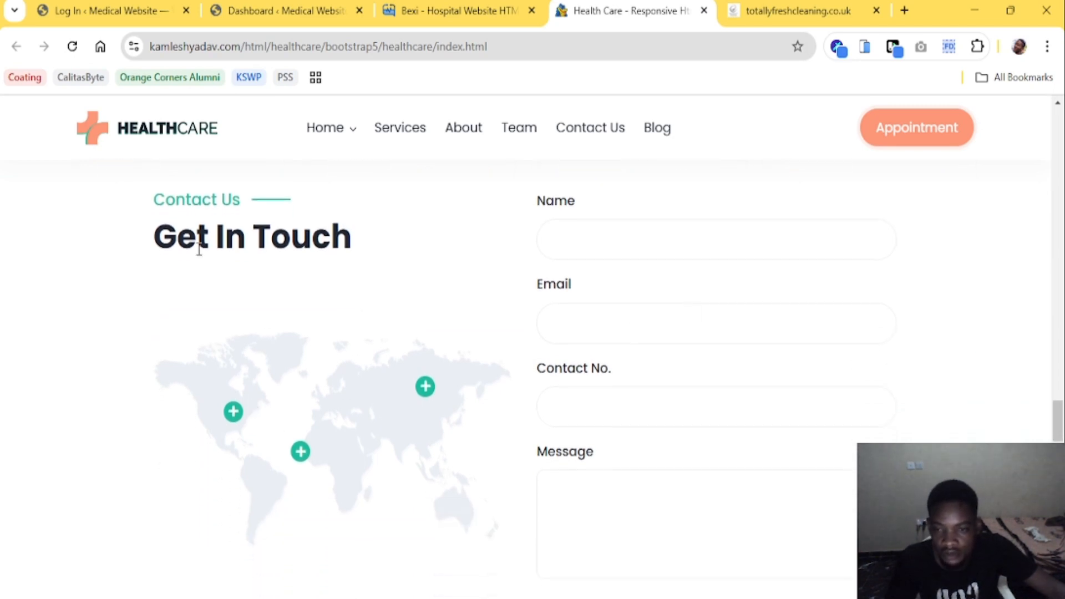
scroll(633, 320, "down", 5)
scroll(268, 278, "up", 7)
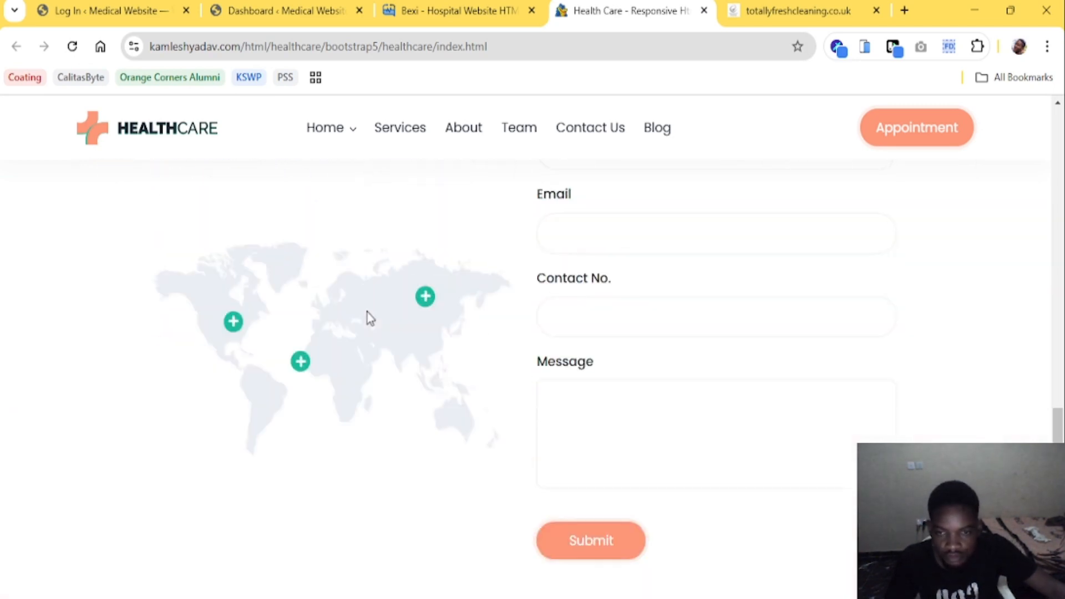
scroll(370, 454, "down", 1)
scroll(368, 452, "down", 2)
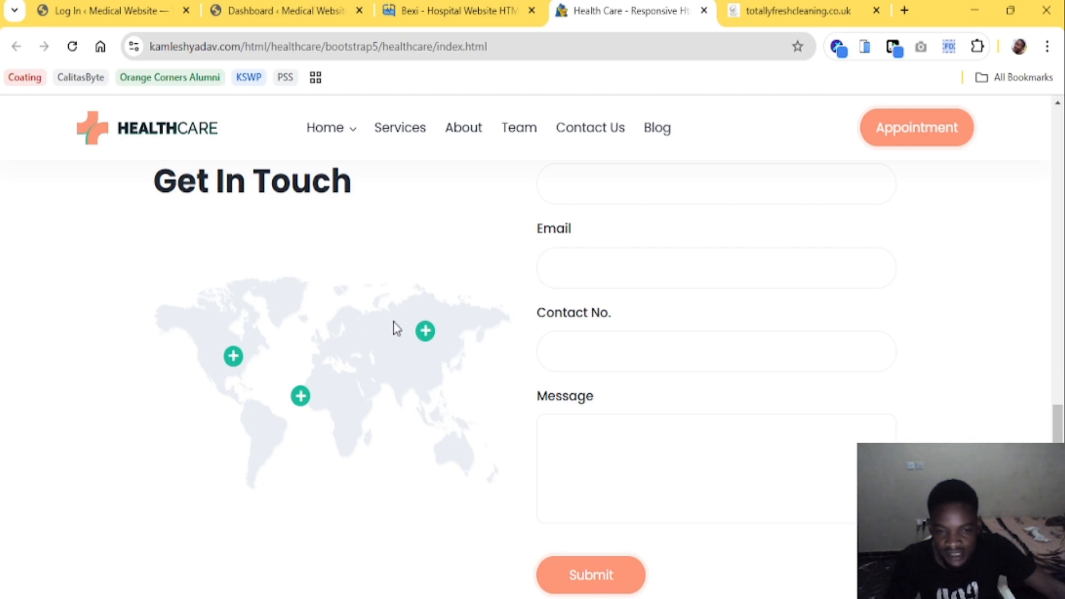
Review the Latest Update blog posts, Client Feedback testimonials and footer, and return to the page's hero banner
scroll(660, 349, "down", 8)
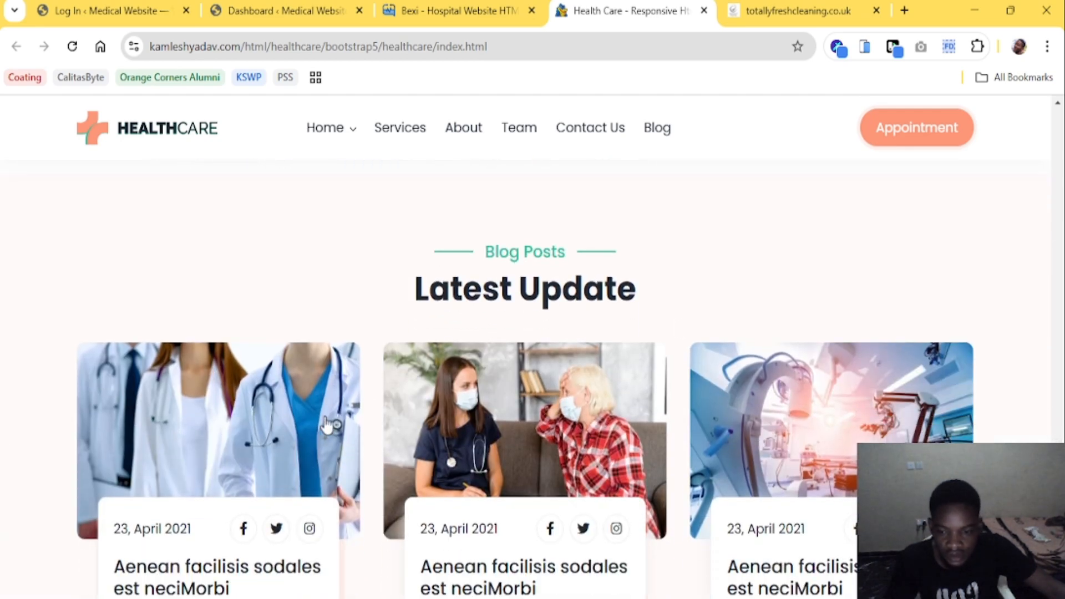
scroll(378, 397, "down", 5)
scroll(449, 278, "up", 3)
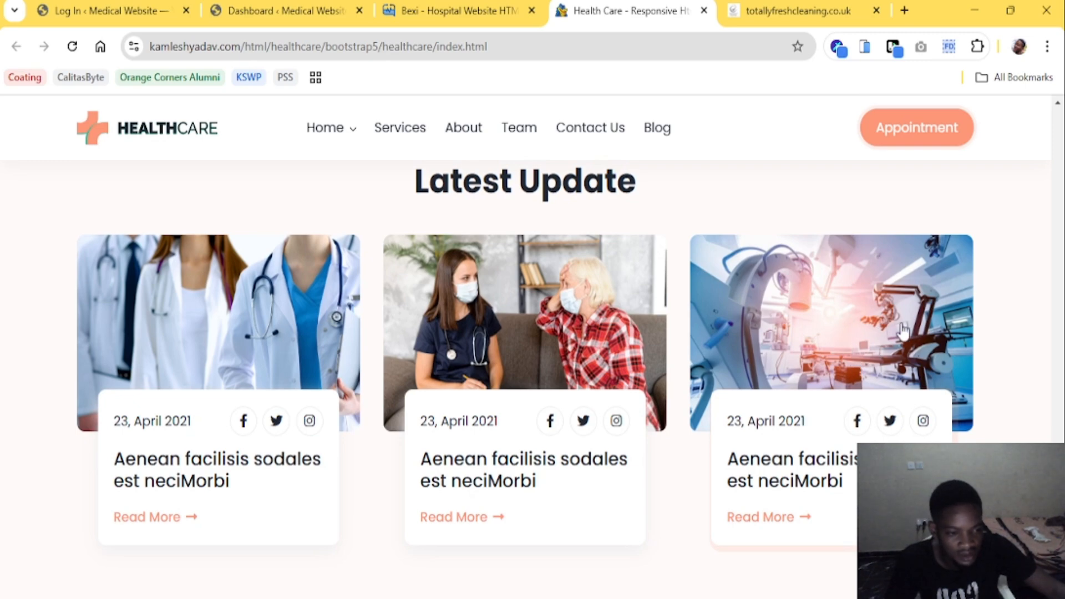
scroll(752, 328, "down", 5)
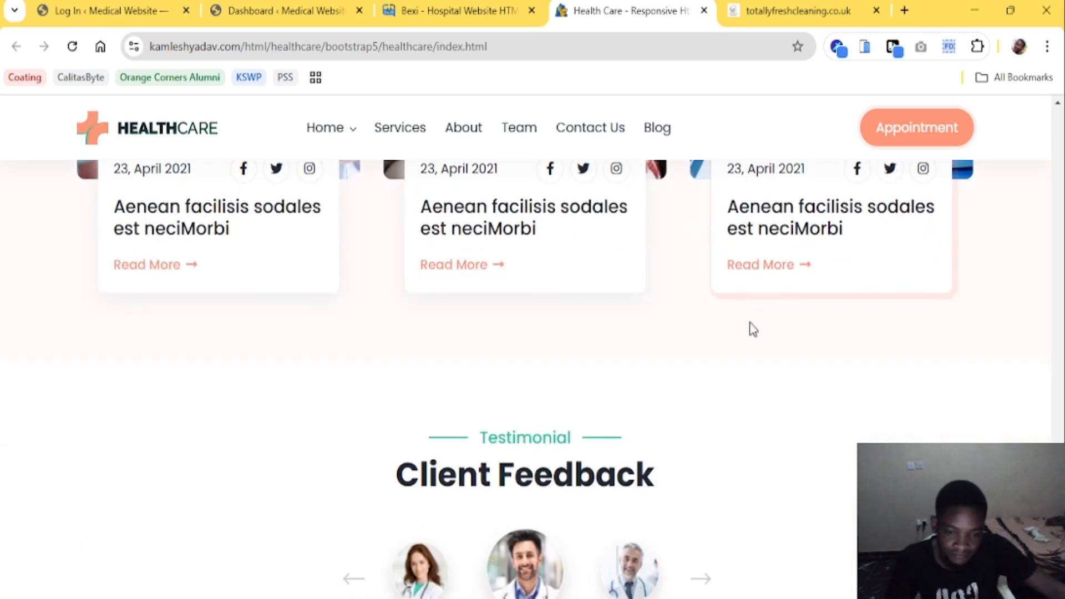
scroll(744, 347, "down", 2)
scroll(760, 335, "up", 8)
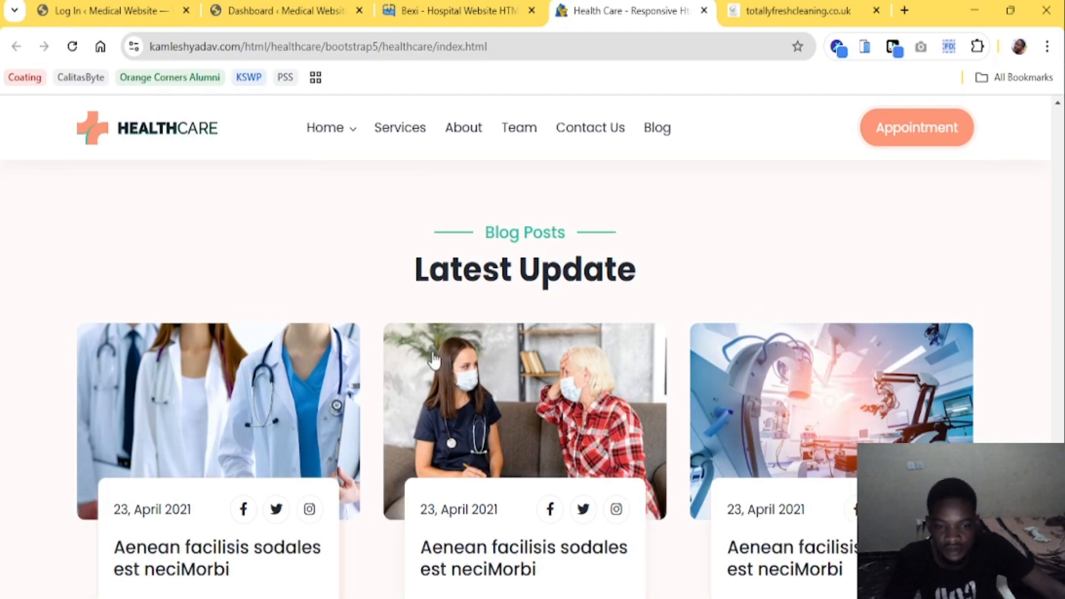
scroll(673, 352, "down", 9)
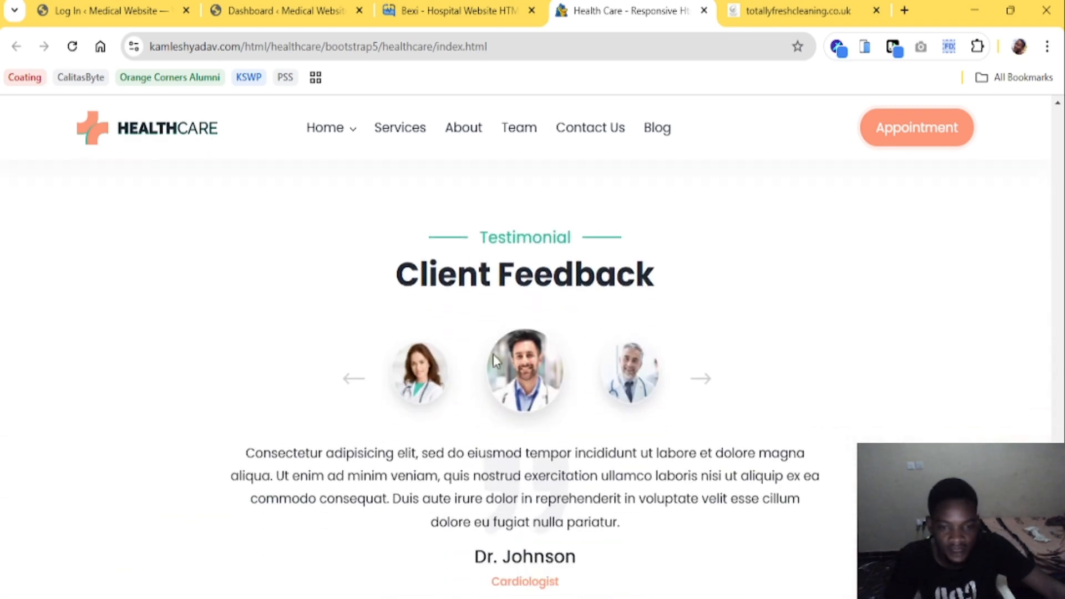
scroll(603, 397, "down", 3)
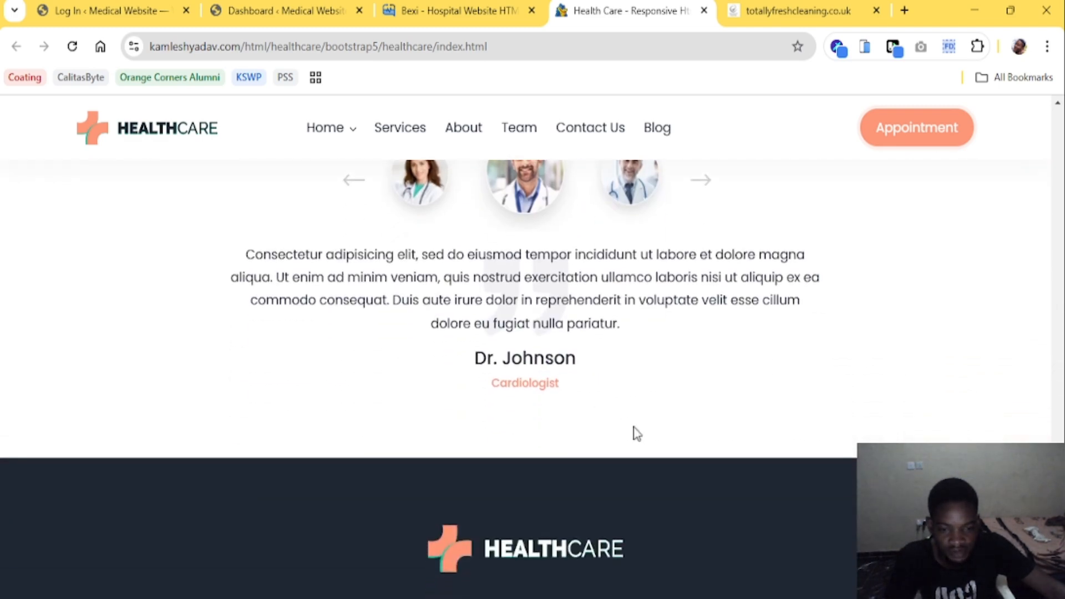
scroll(637, 433, "down", 3)
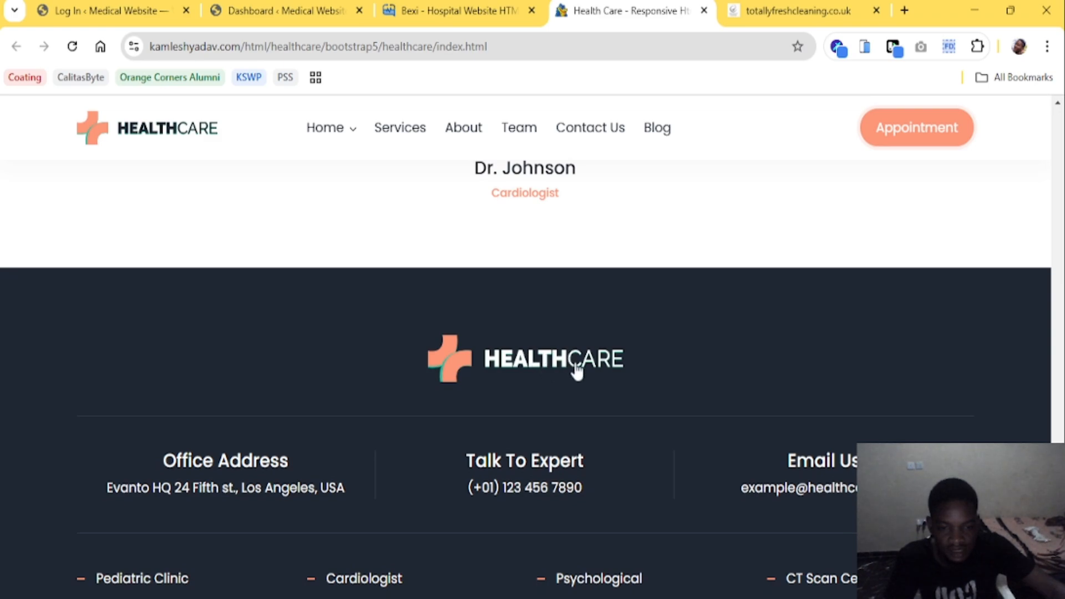
scroll(577, 371, "down", 4)
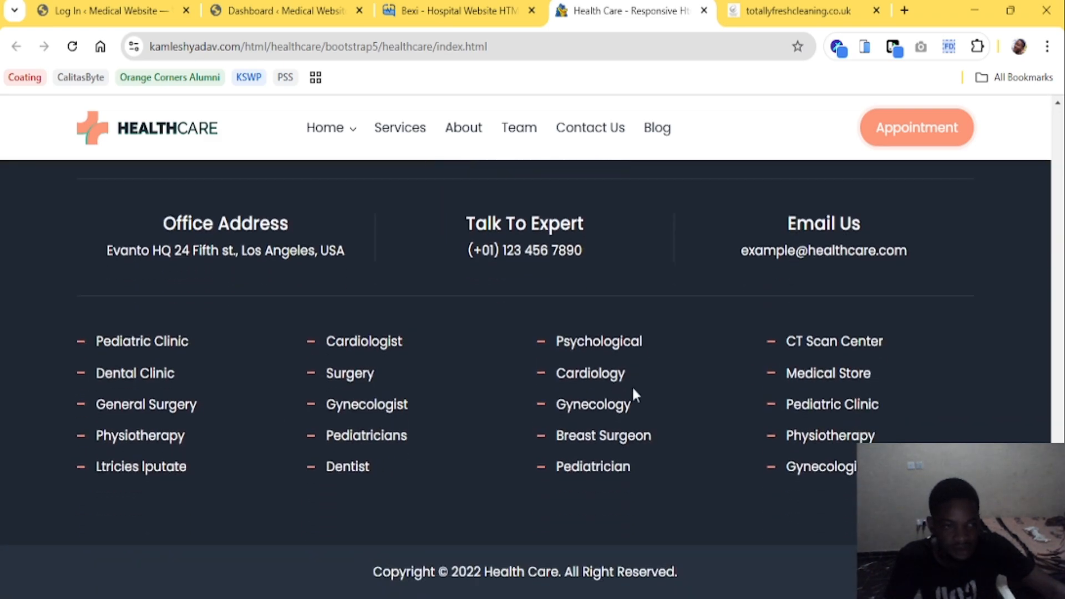
scroll(506, 308, "up", 20)
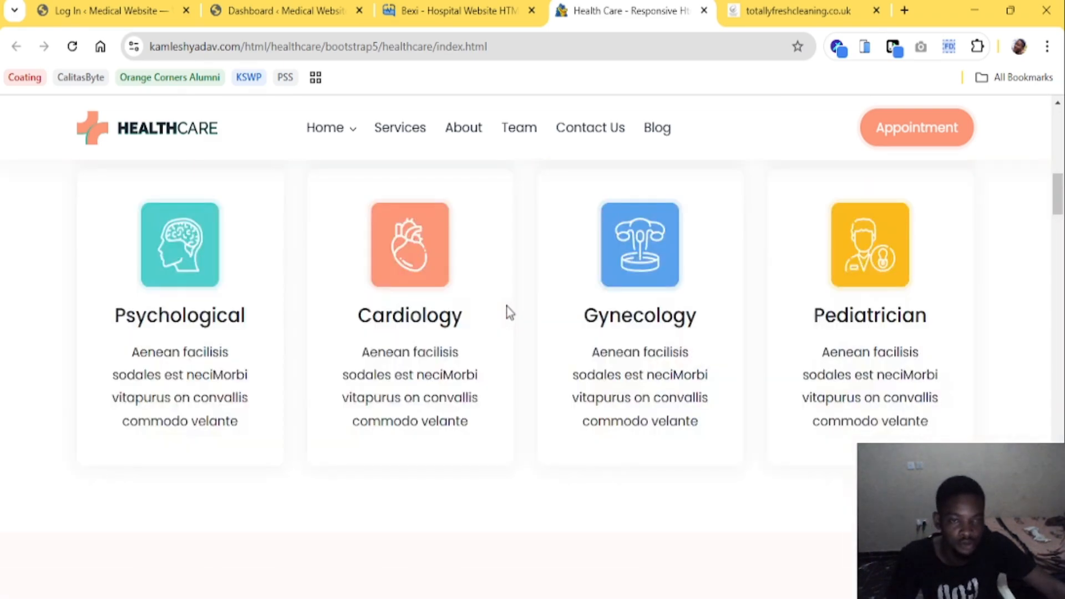
scroll(507, 306, "up", 8)
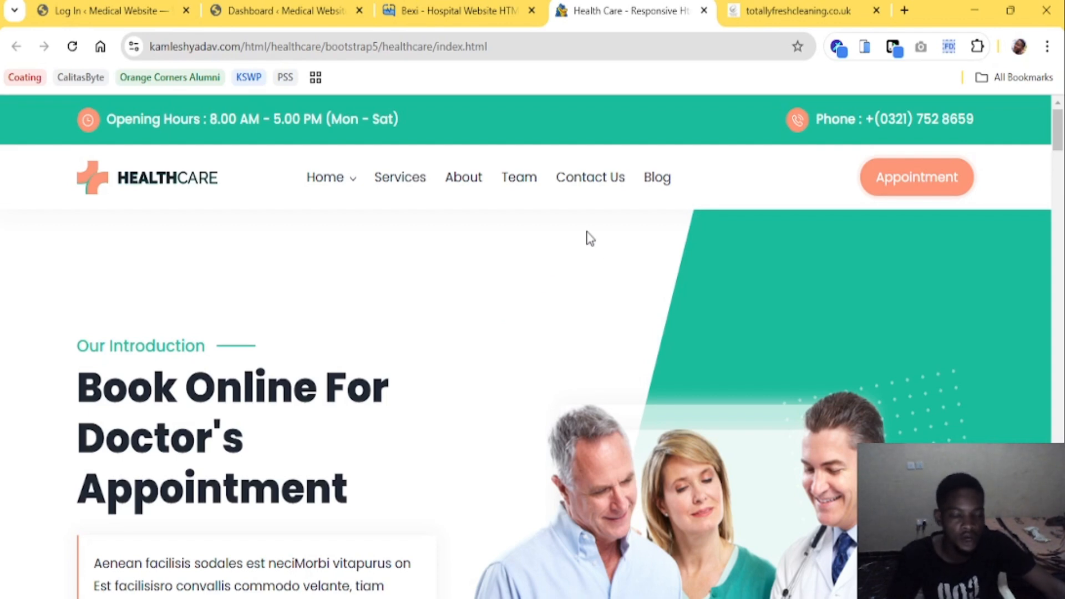
key("alt+Tab")
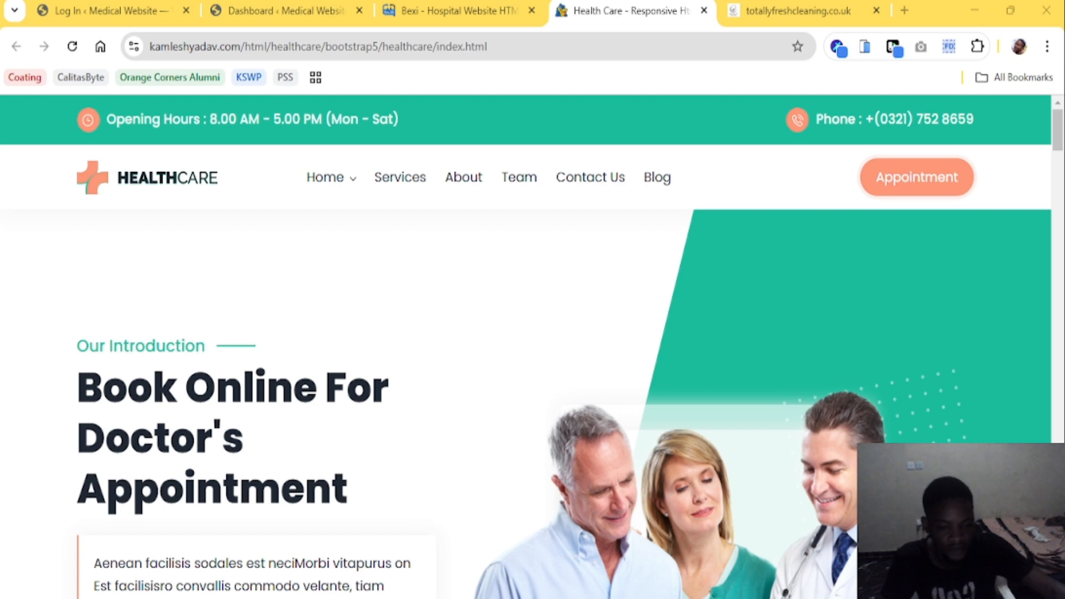
key("alt+Tab")
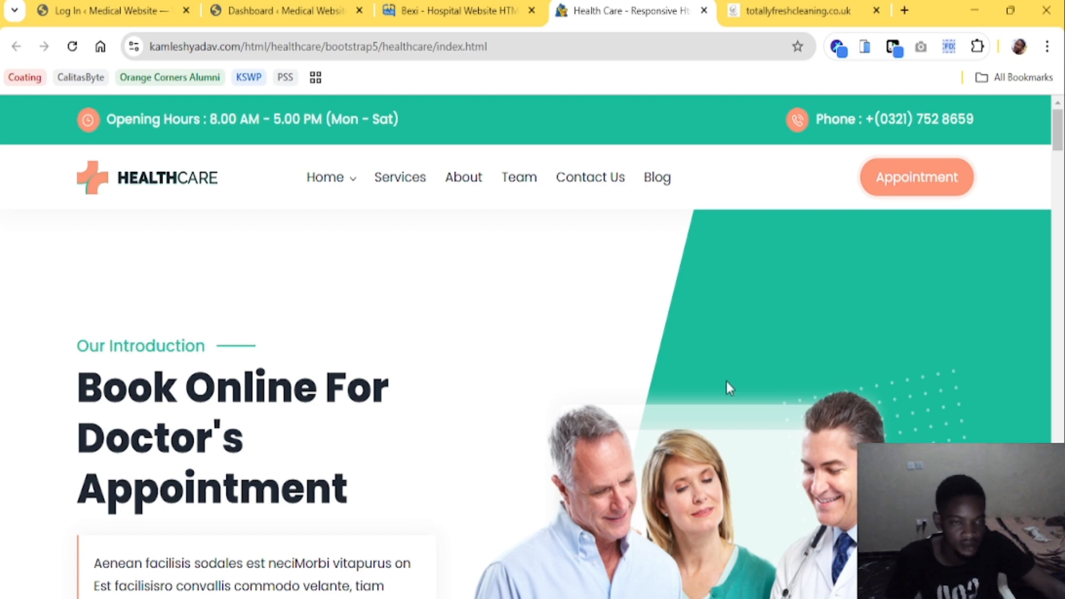
Open the developer tools for the Health Care home page and show the site's Sources file tree
key("F12")
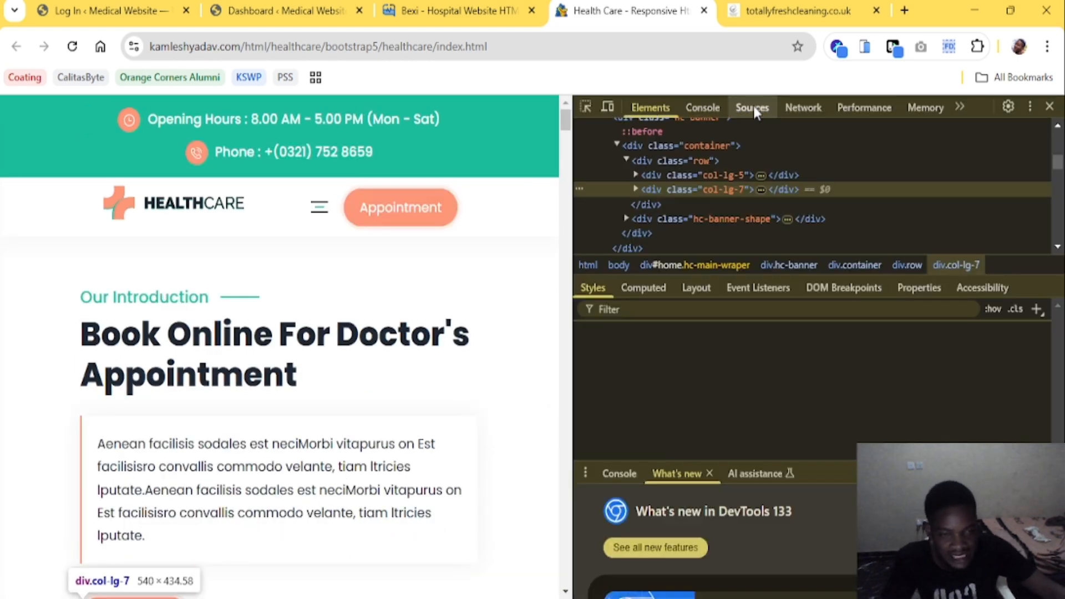
left_click(753, 107)
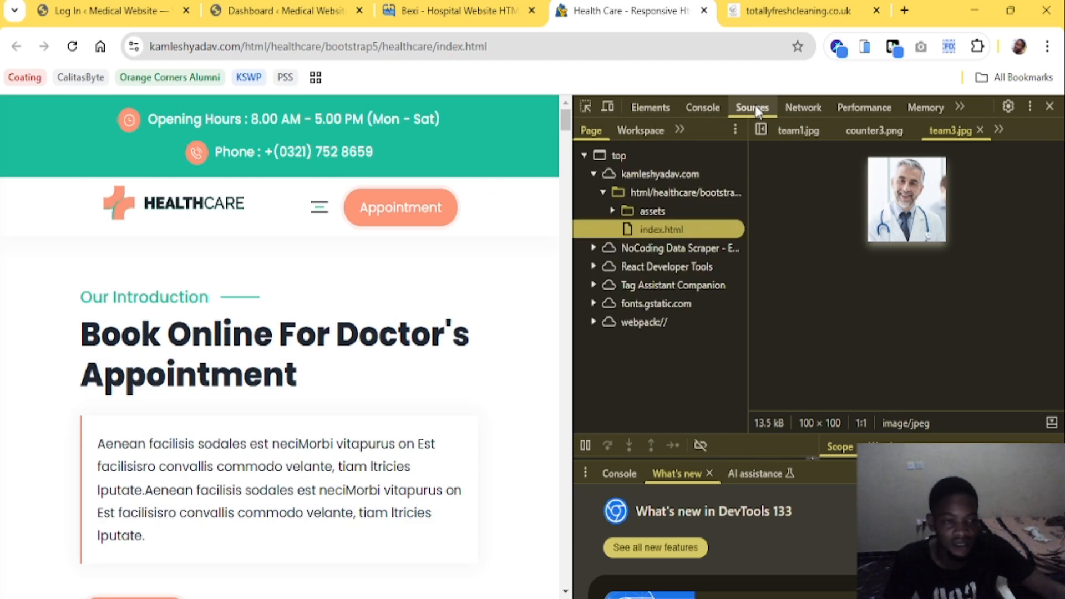
Expand the site's assets folder and its css and images subfolders in the Sources file tree
left_click(611, 210)
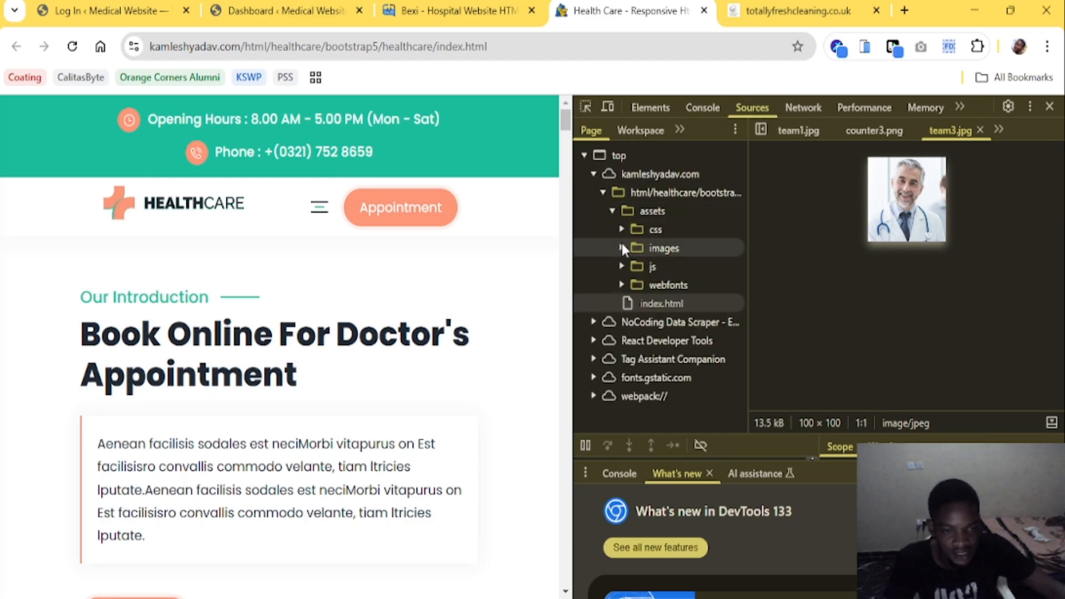
left_click(621, 247)
left_click(622, 229)
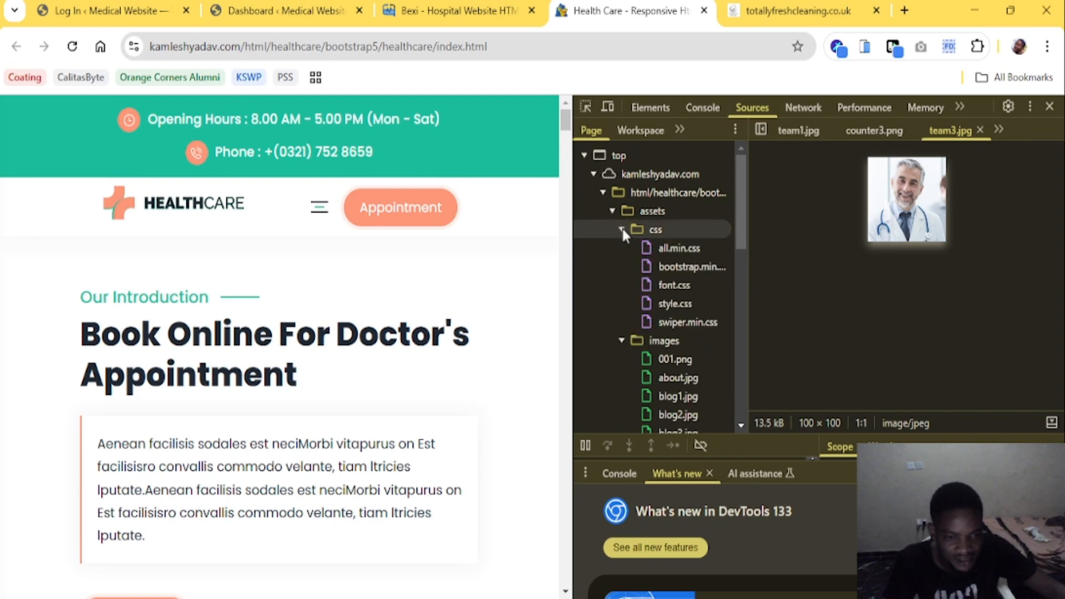
left_click(685, 283)
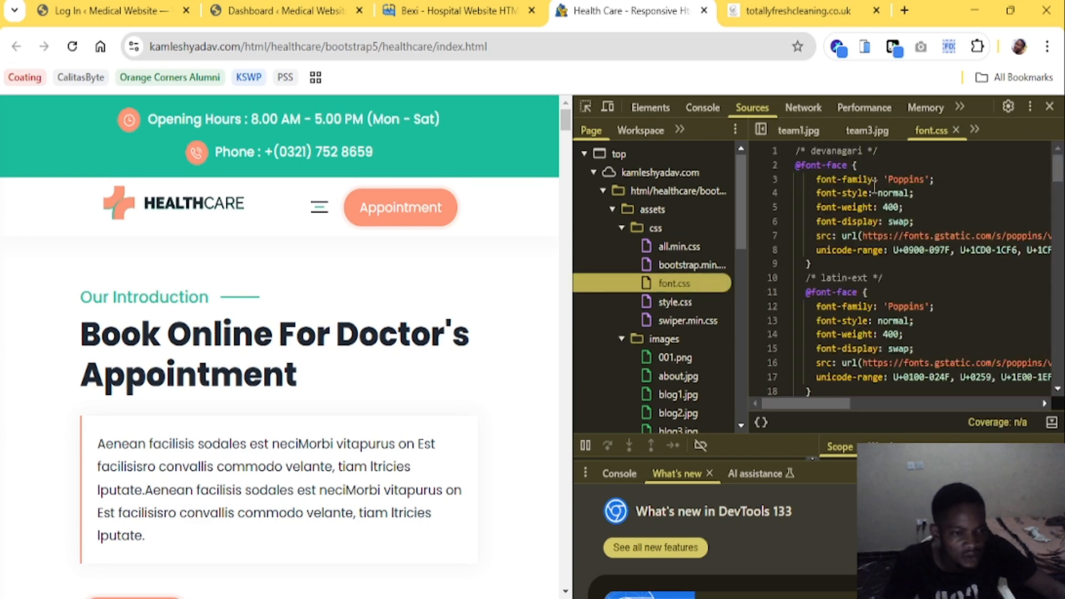
scroll(920, 200, "down", 5)
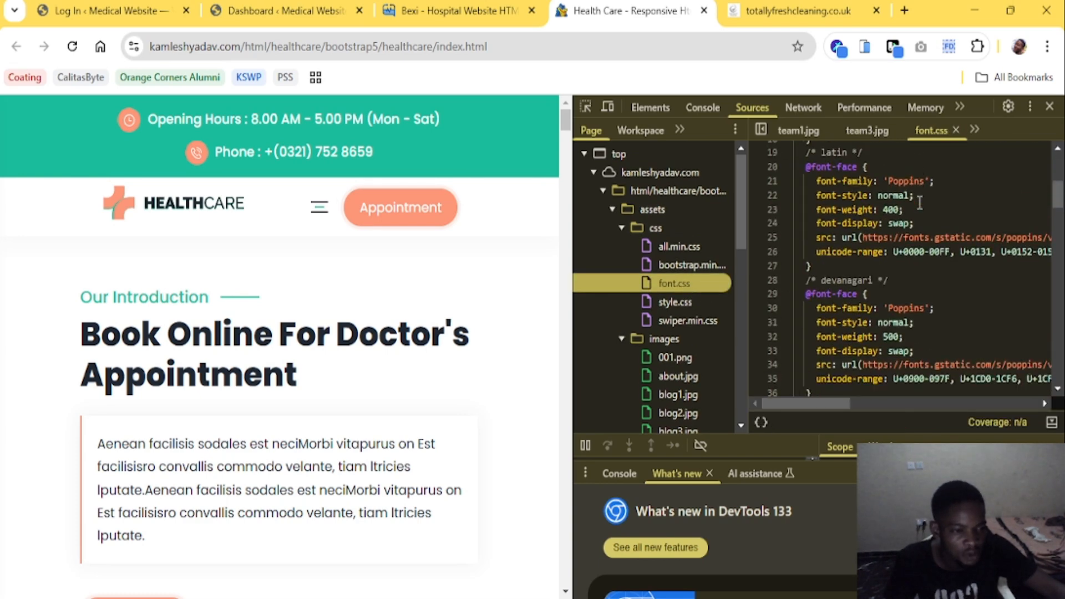
scroll(919, 203, "down", 2)
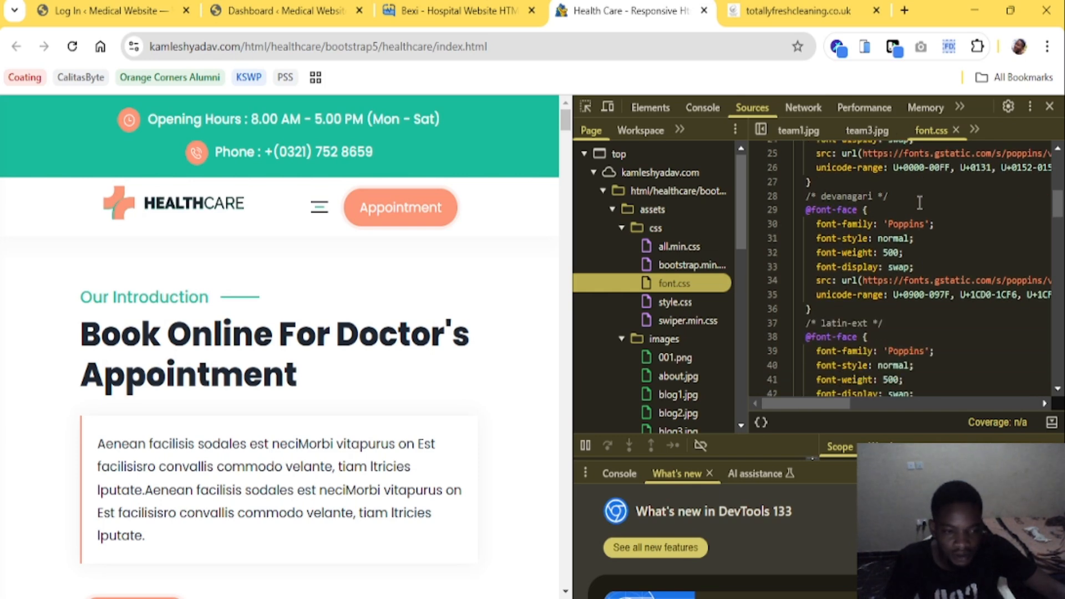
scroll(920, 203, "down", 2)
scroll(940, 261, "down", 9)
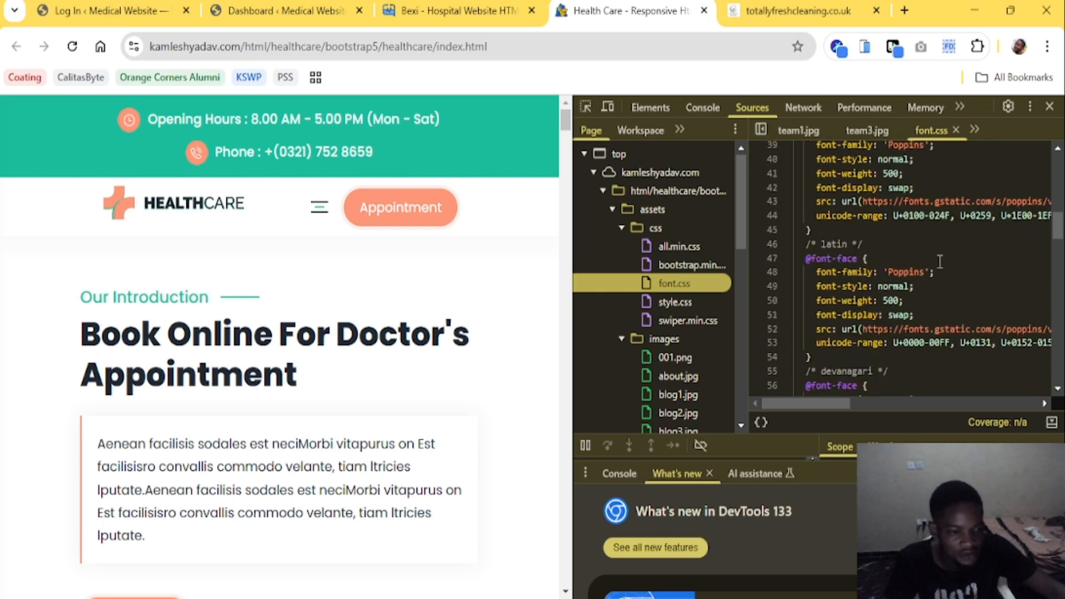
scroll(940, 261, "down", 4)
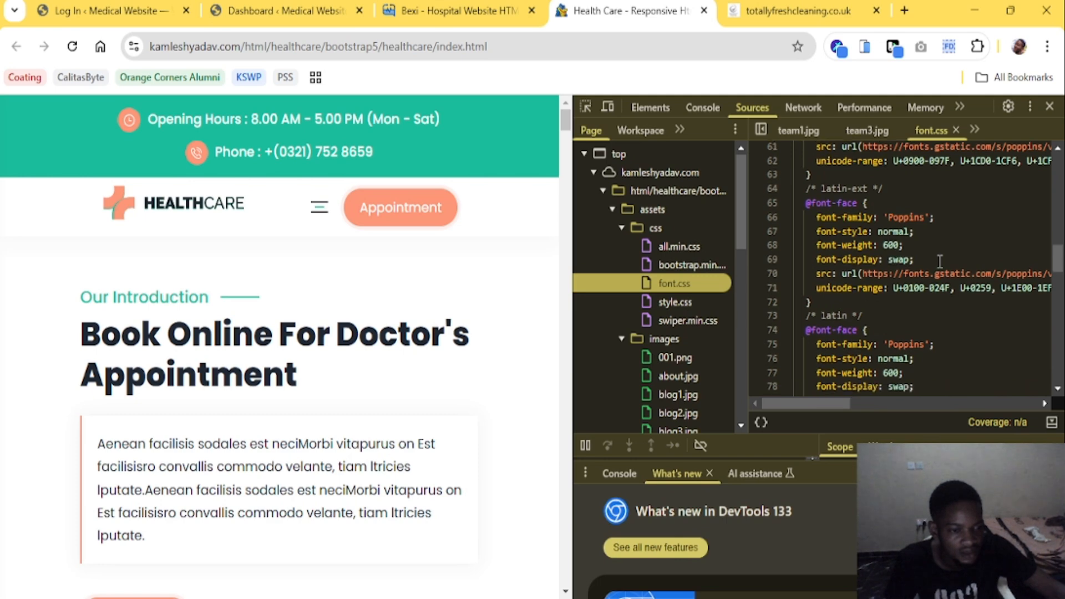
scroll(939, 262, "down", 7)
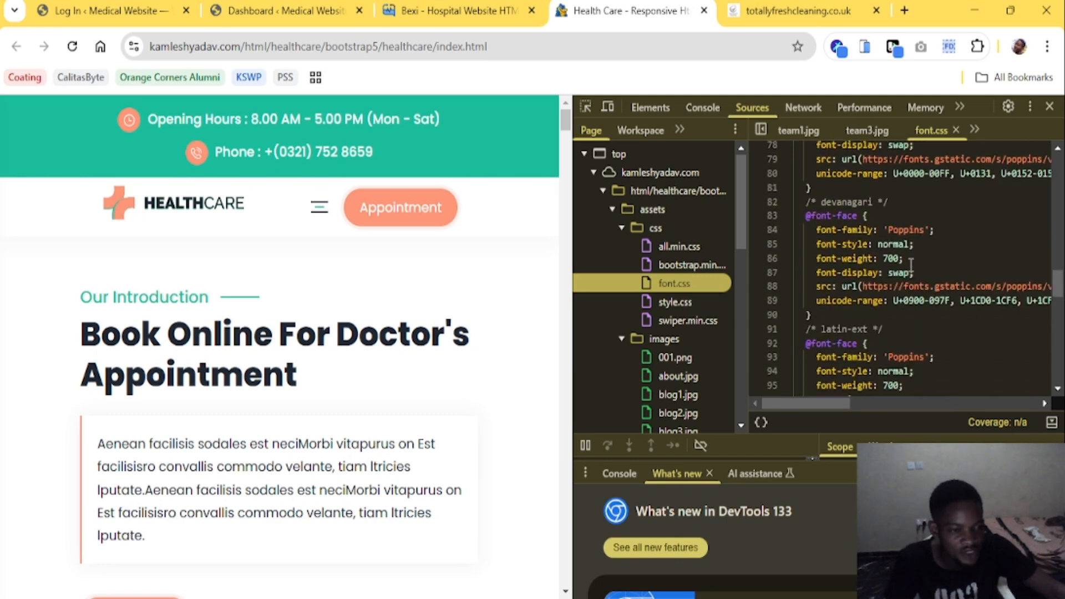
scroll(915, 265, "down", 5)
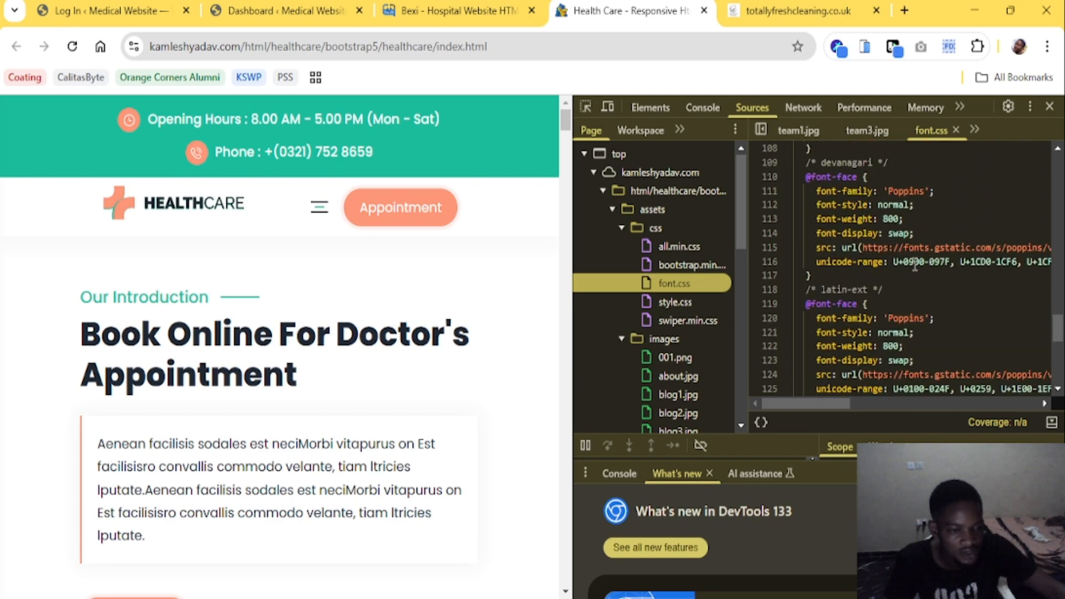
Open style.css and examine its table of contents, base form styles, spacer classes and the .hc-btn button rules
left_click(681, 306)
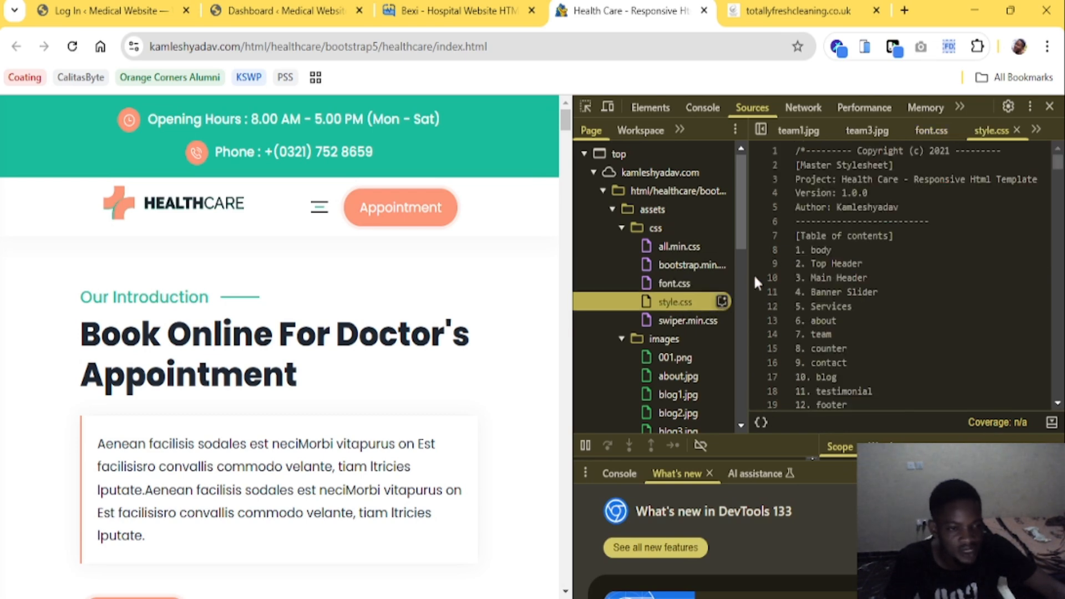
scroll(821, 269, "down", 6)
scroll(821, 269, "up", 4)
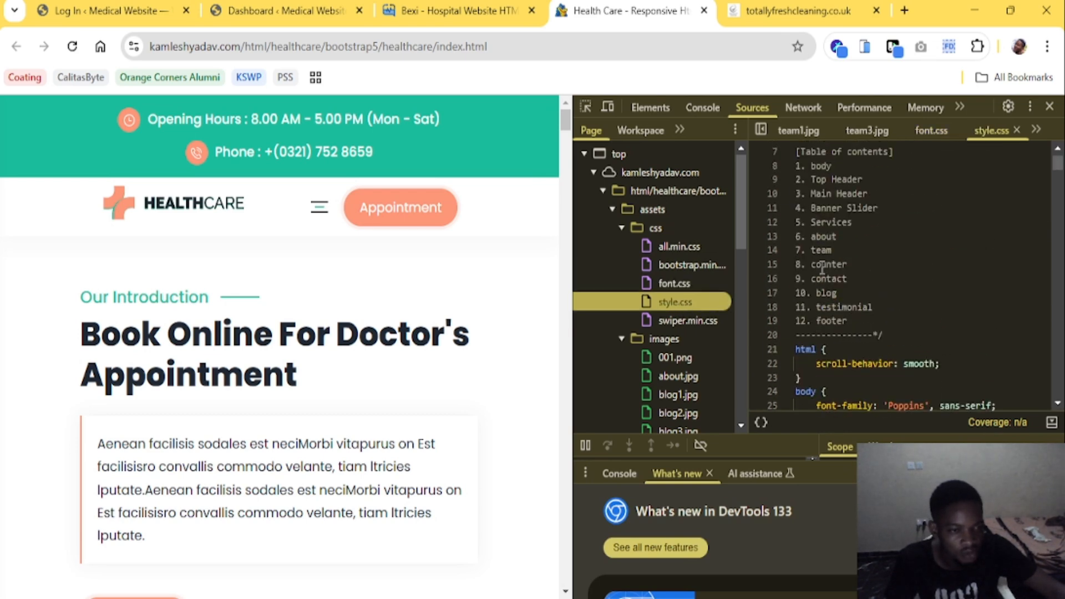
scroll(821, 269, "down", 10)
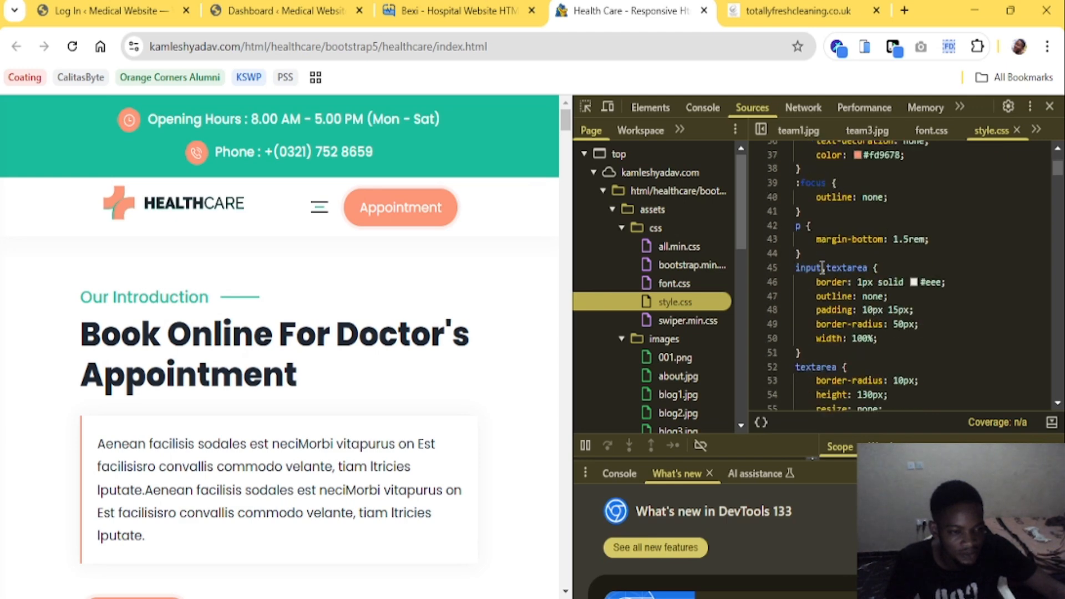
scroll(822, 267, "down", 2)
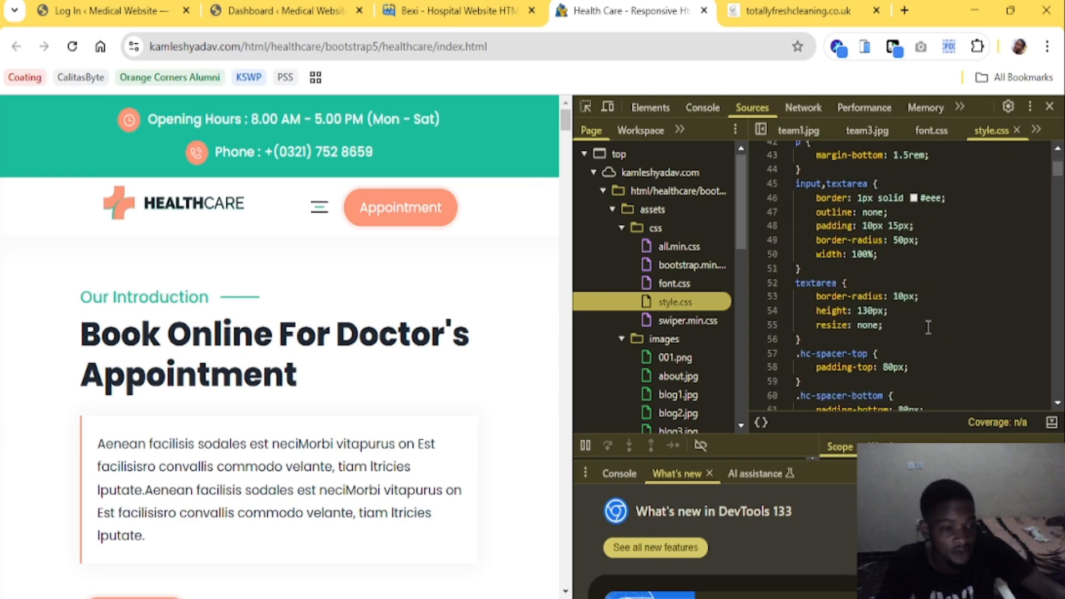
scroll(928, 327, "down", 12)
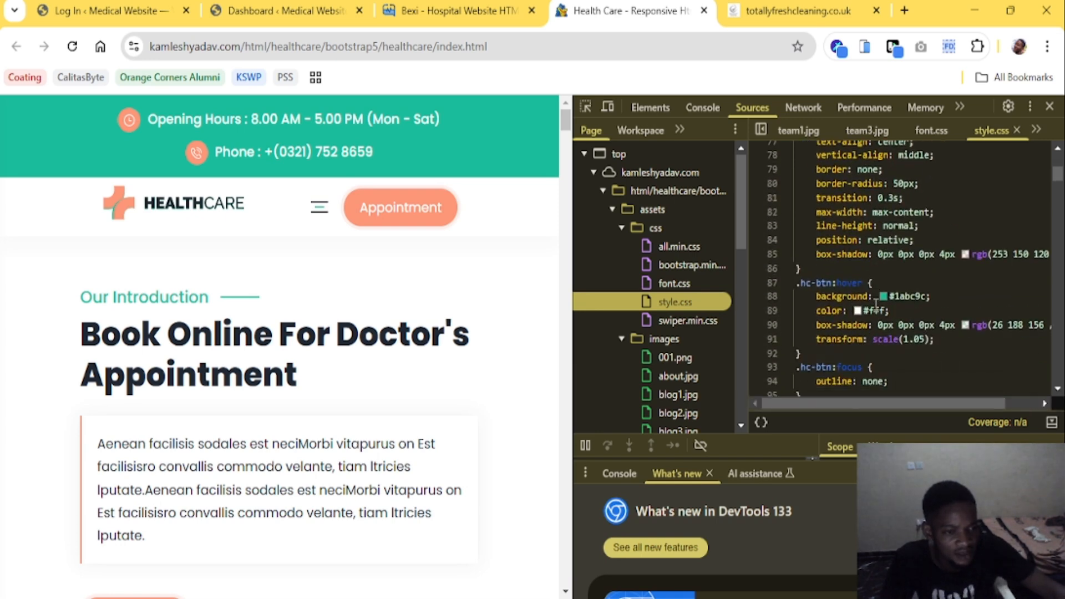
scroll(875, 302, "up", 4)
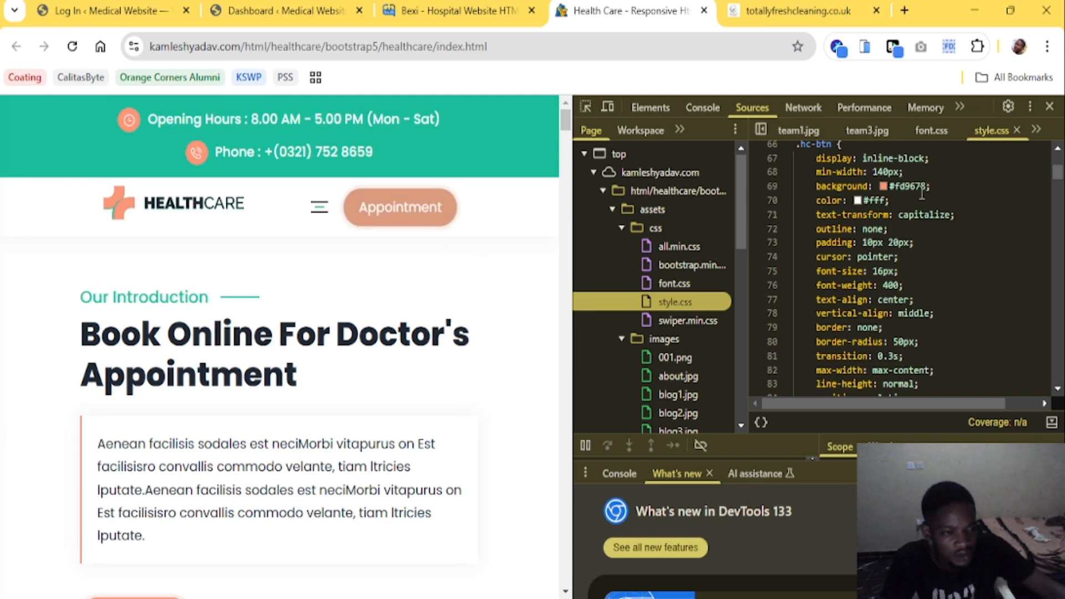
scroll(914, 194, "up", 3)
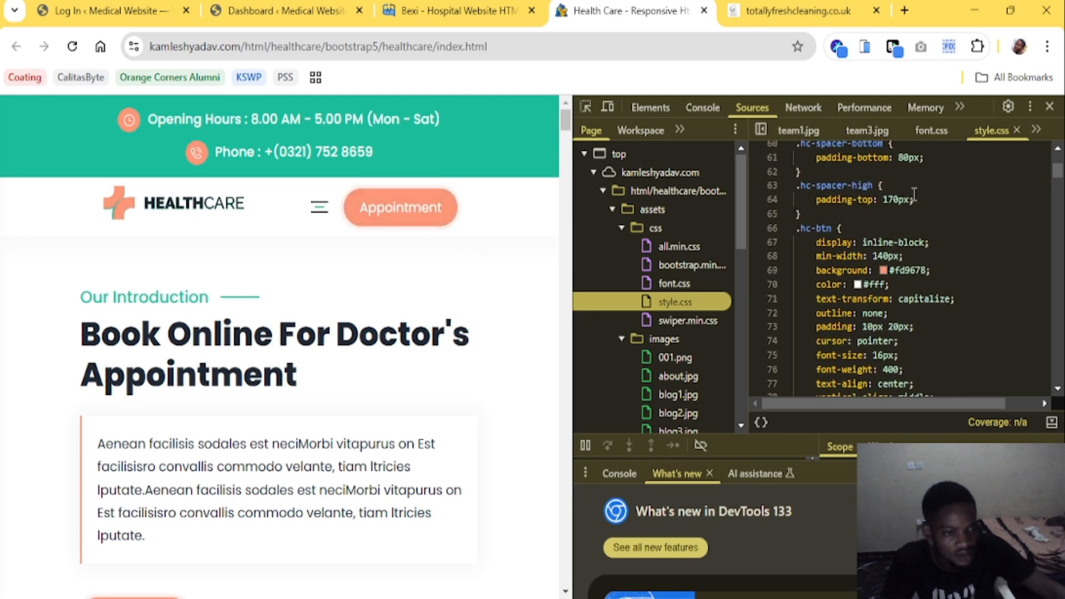
Examine the style.css rules for sub-headings, the top header, the navigation bar, the main header and the banner box
scroll(904, 270, "down", 9)
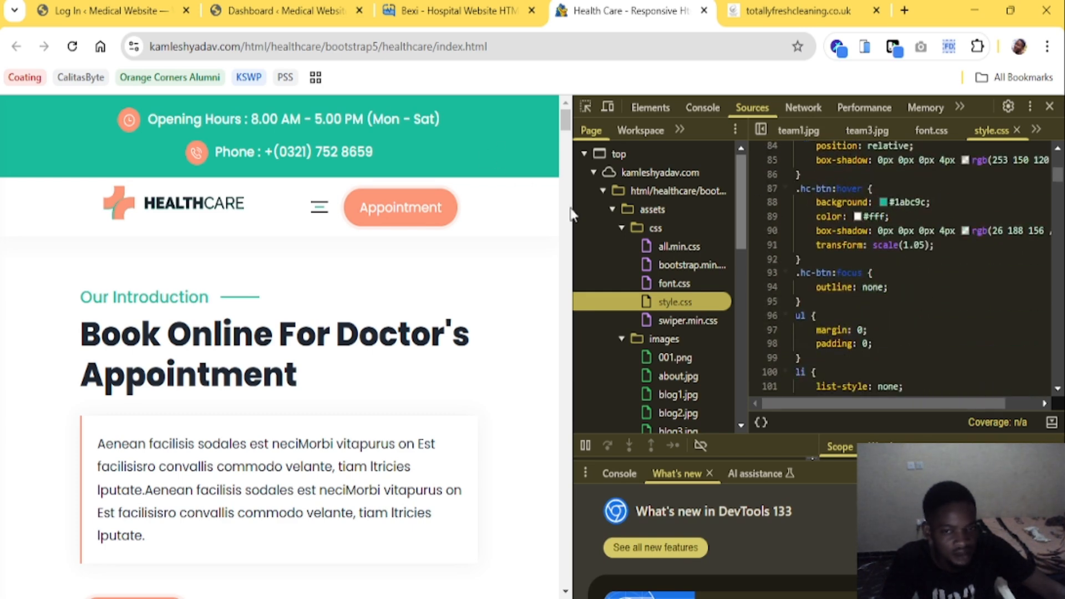
scroll(860, 306, "down", 4)
scroll(860, 306, "down", 13)
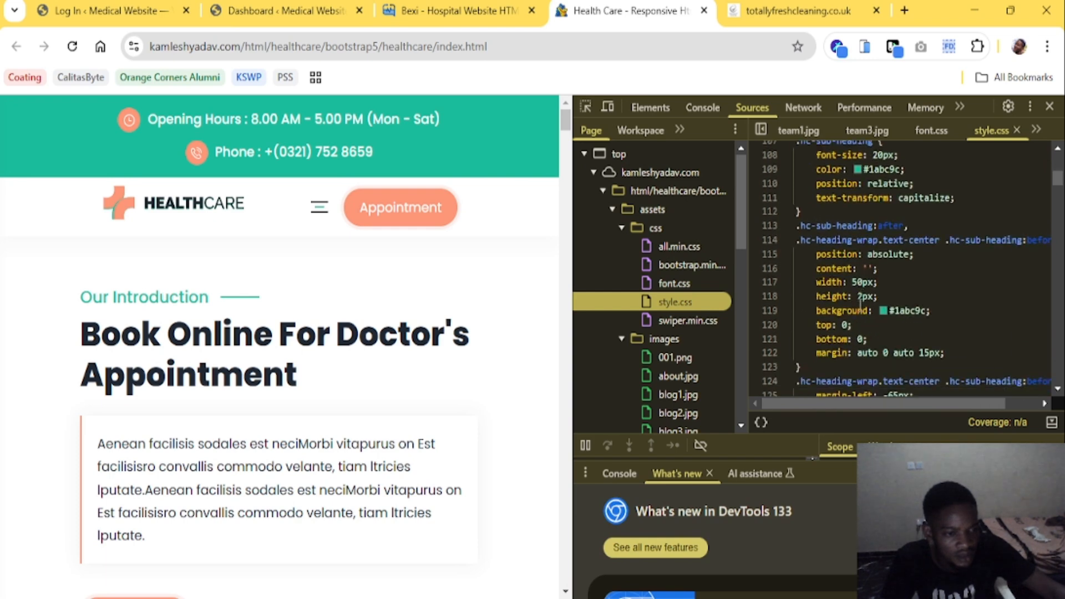
scroll(860, 306, "down", 6)
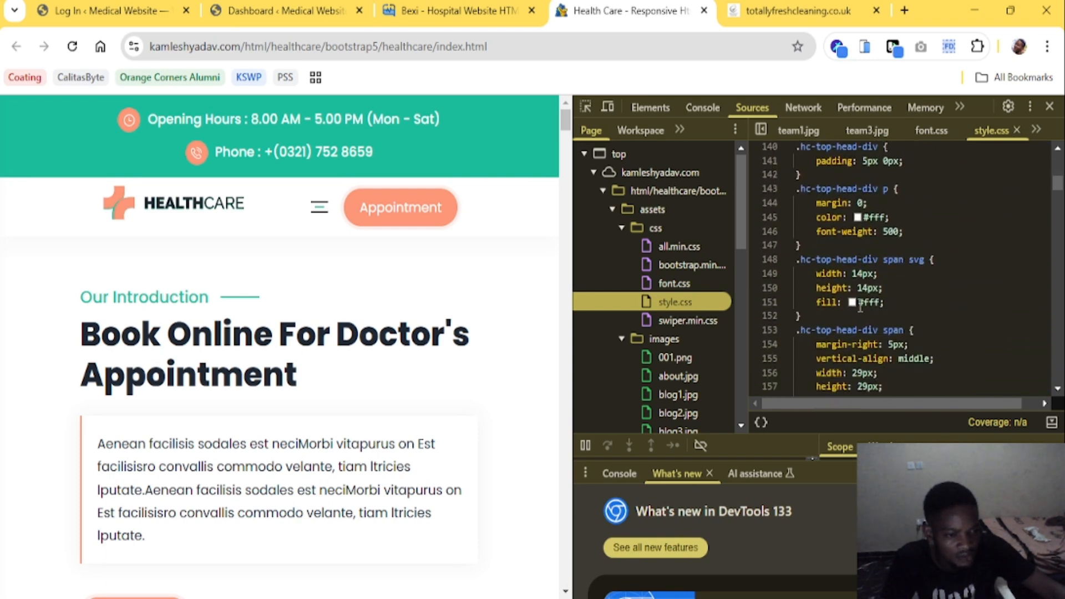
scroll(881, 290, "down", 12)
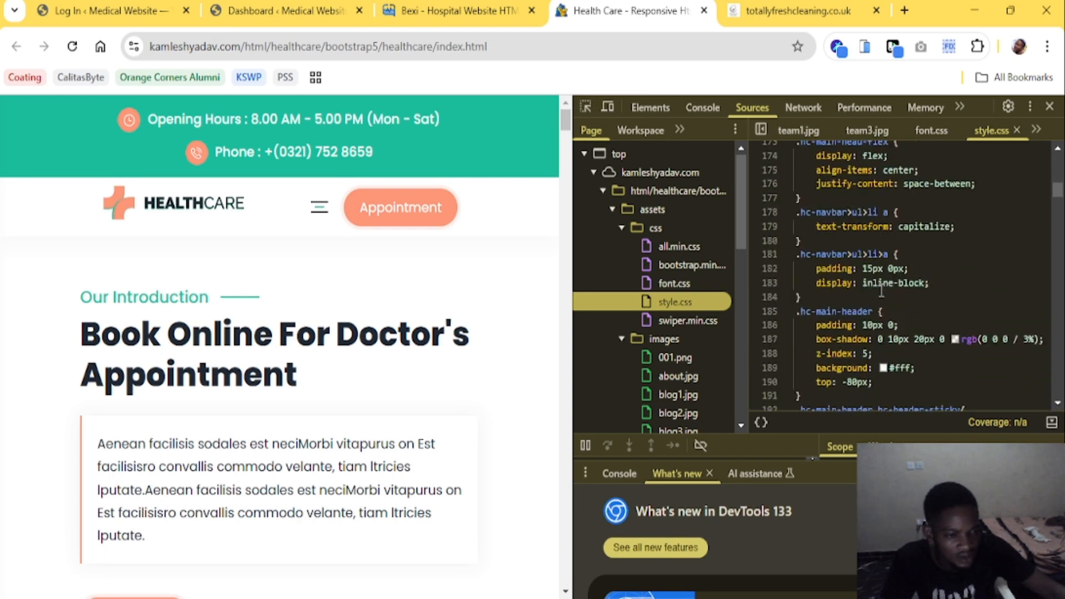
scroll(881, 290, "up", 4)
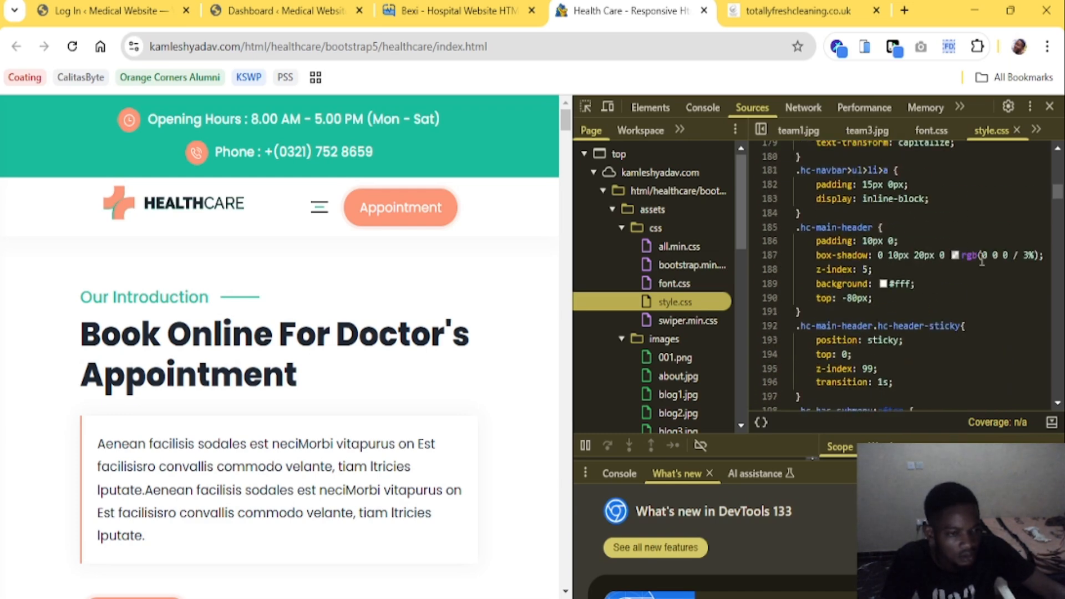
scroll(923, 285, "down", 6)
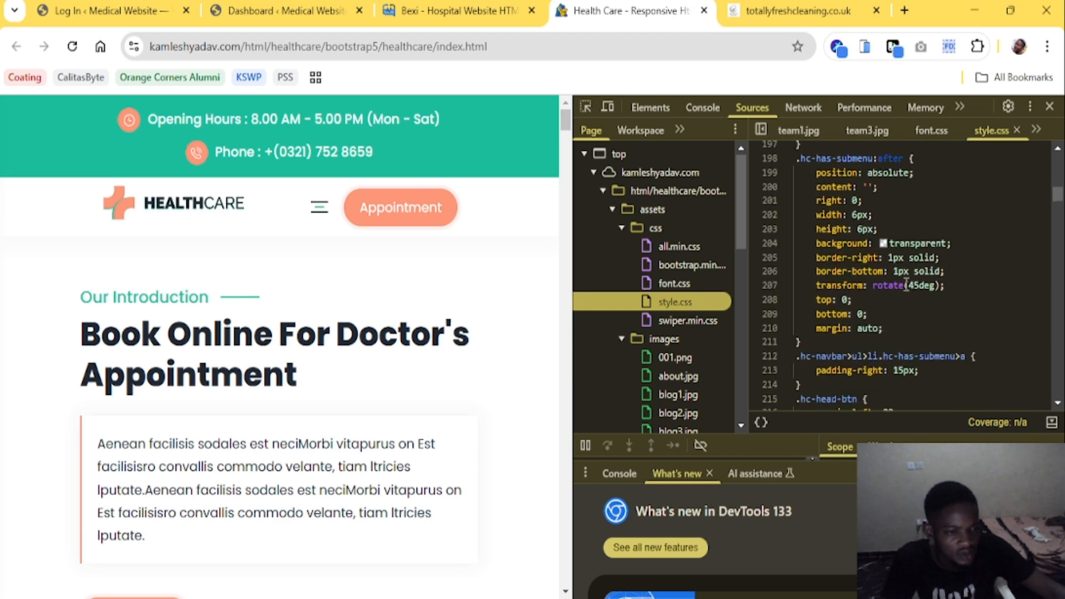
scroll(906, 287, "down", 9)
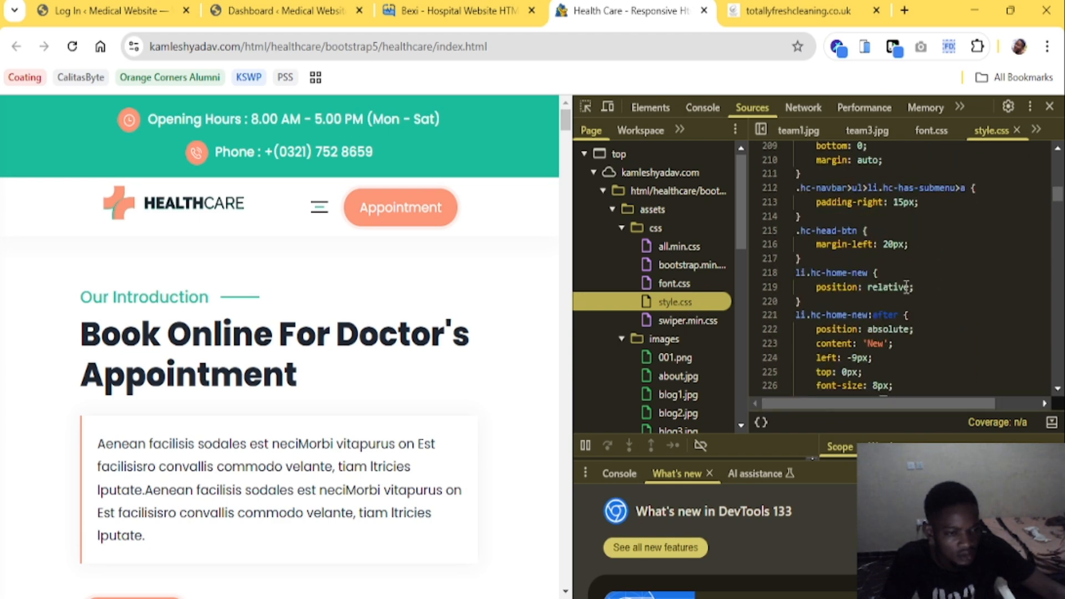
scroll(906, 287, "down", 13)
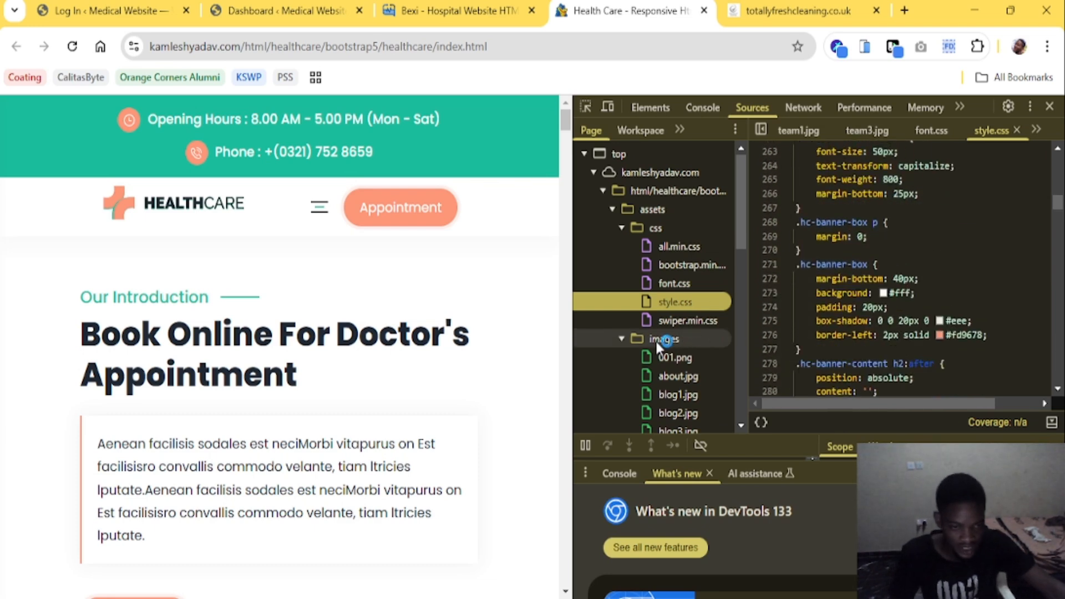
Browse the images folder's files and preview the 001.png image
scroll(699, 288, "down", 5)
scroll(677, 281, "up", 3)
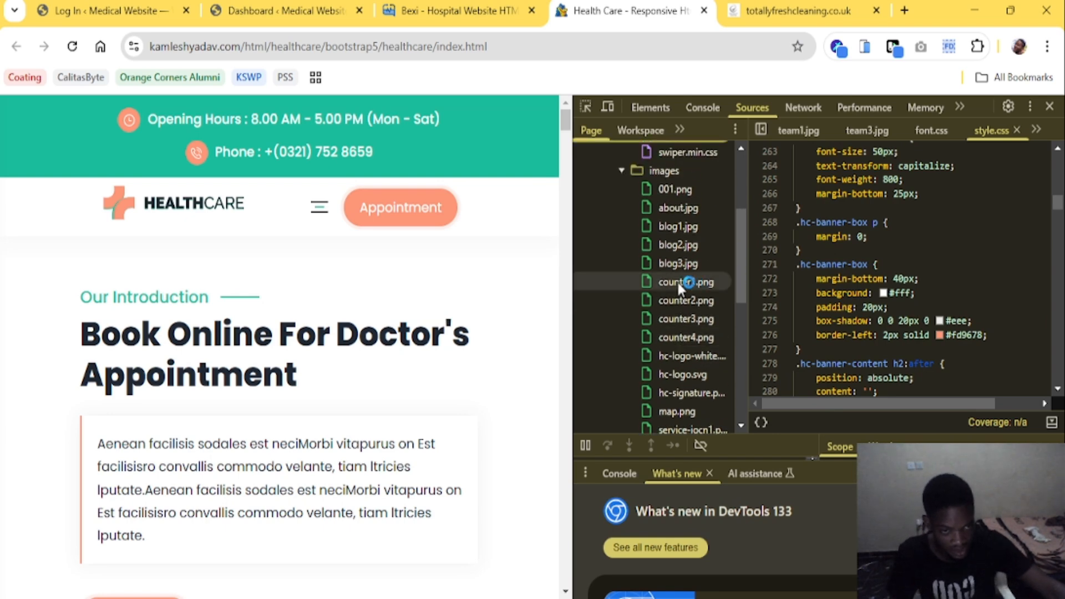
left_click(675, 273)
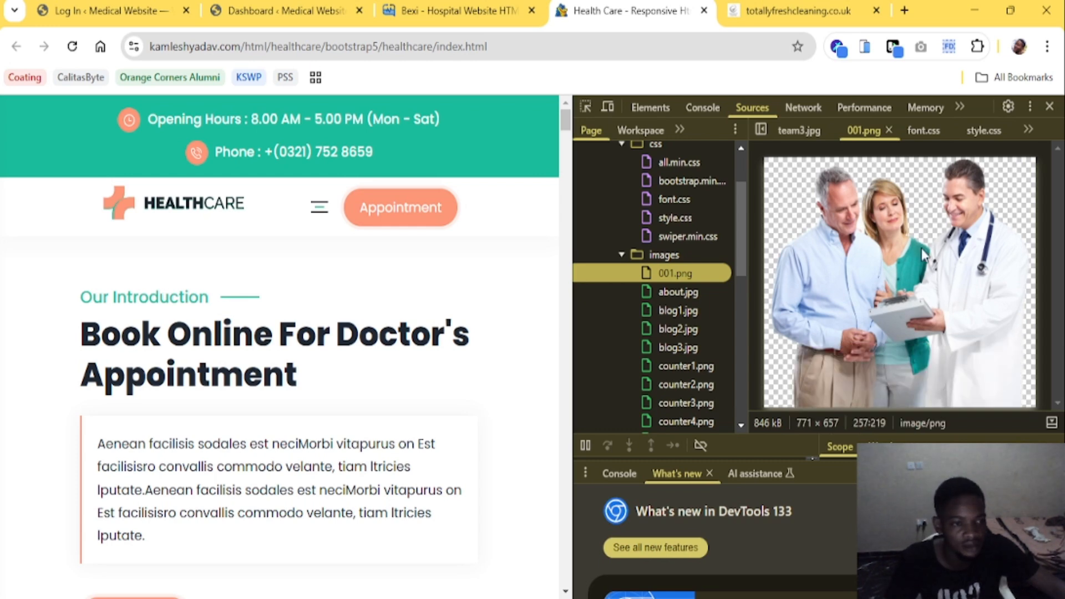
left_click(867, 247)
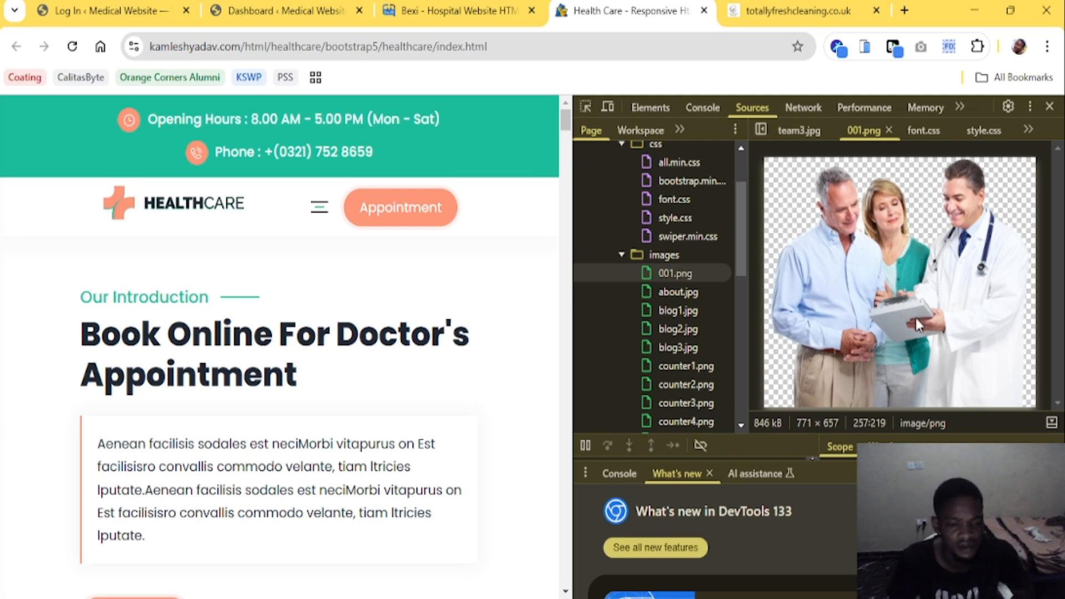
Preview about.jpg and blog1.jpg from the images folder, and return to the 001.png preview
left_click(687, 290)
left_click(693, 274)
left_click(689, 292)
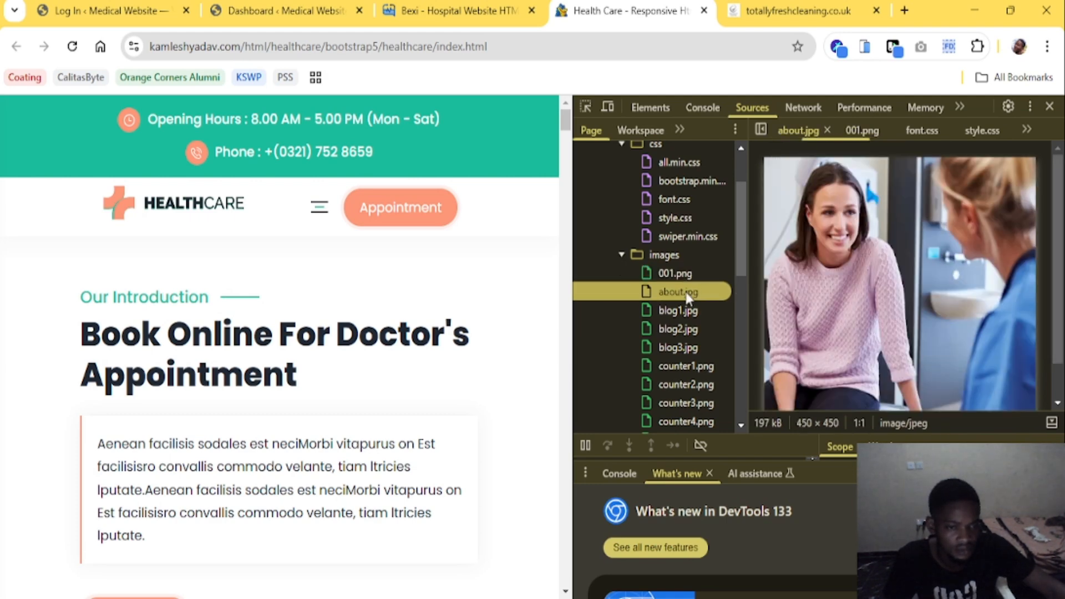
left_click(693, 312)
left_click(690, 292)
left_click(690, 272)
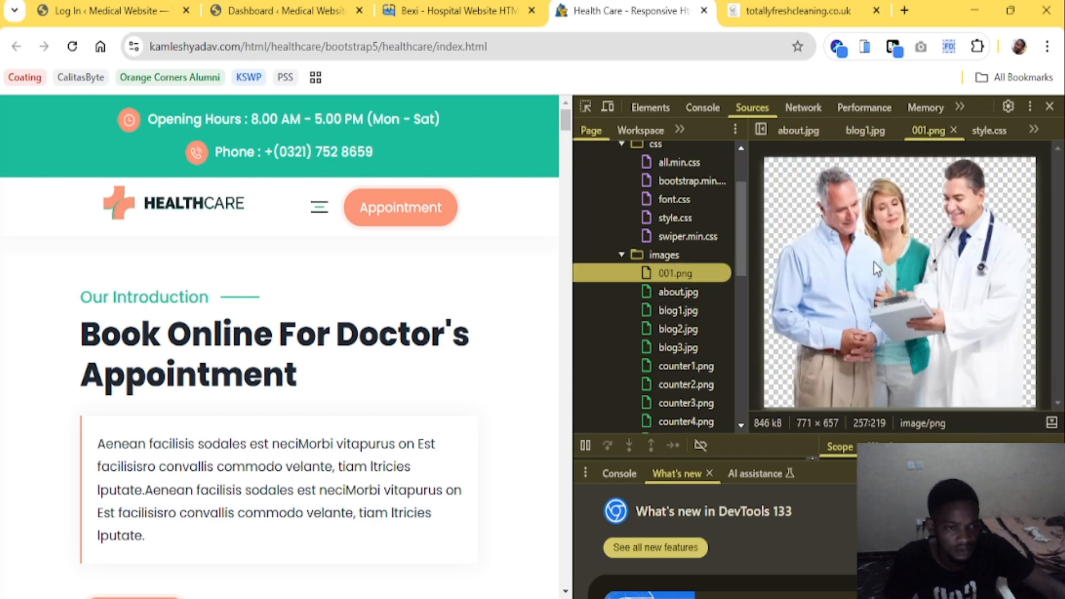
left_click(918, 315)
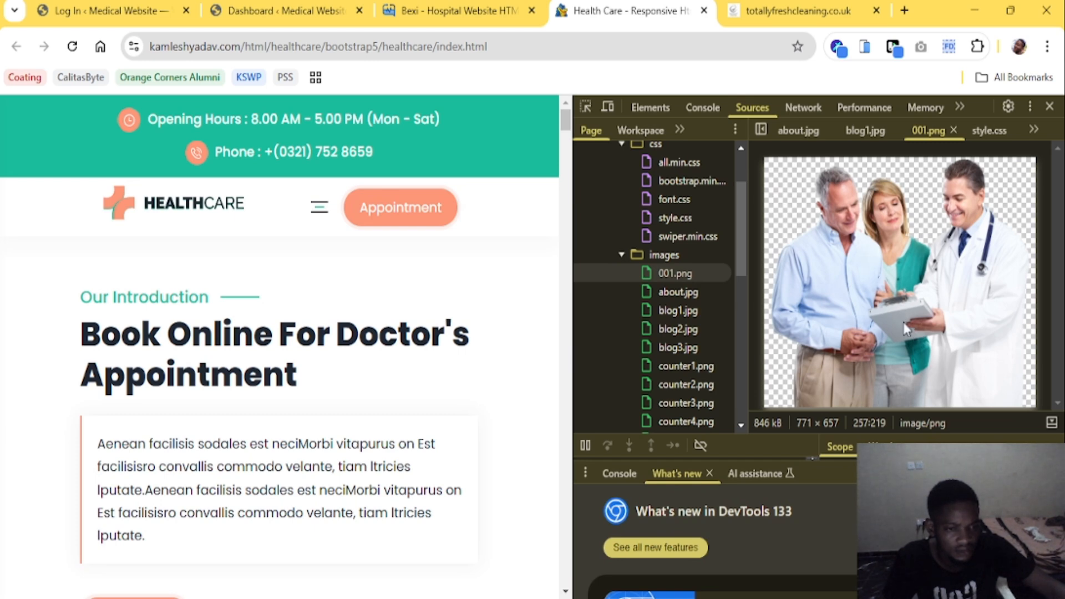
Download the about.jpg image from the images folder, check the browser's downloads, and revisit the 001.png and about.jpg previews
left_click(693, 292)
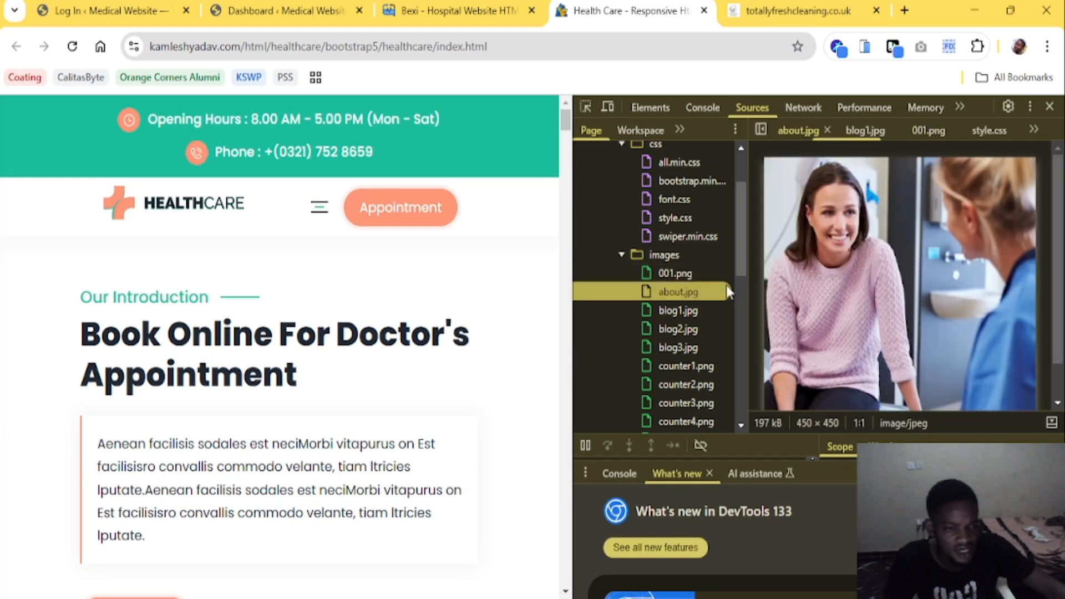
left_click(940, 351)
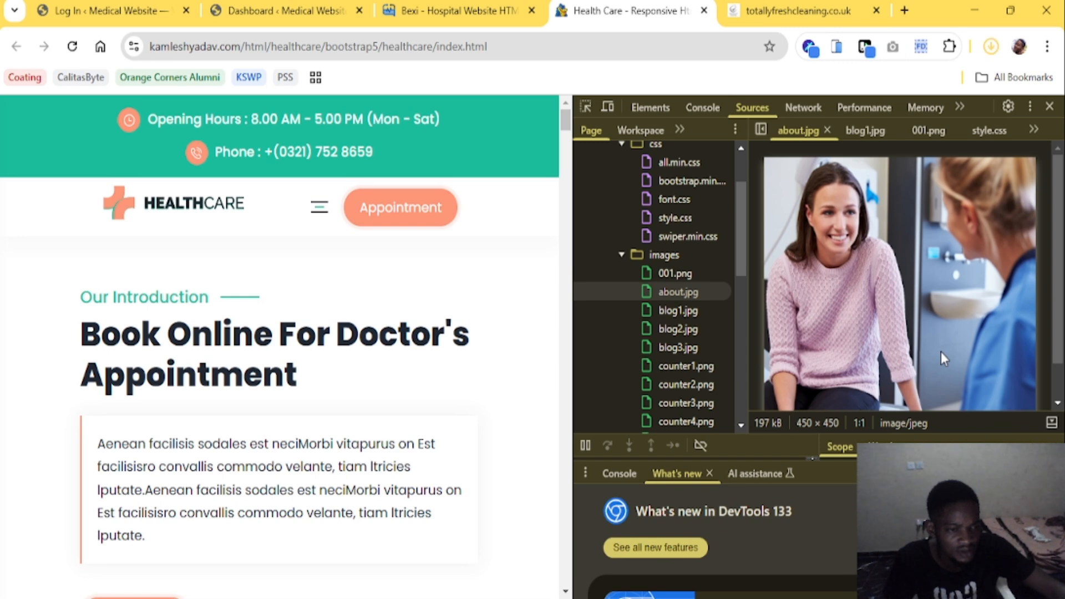
left_click(990, 51)
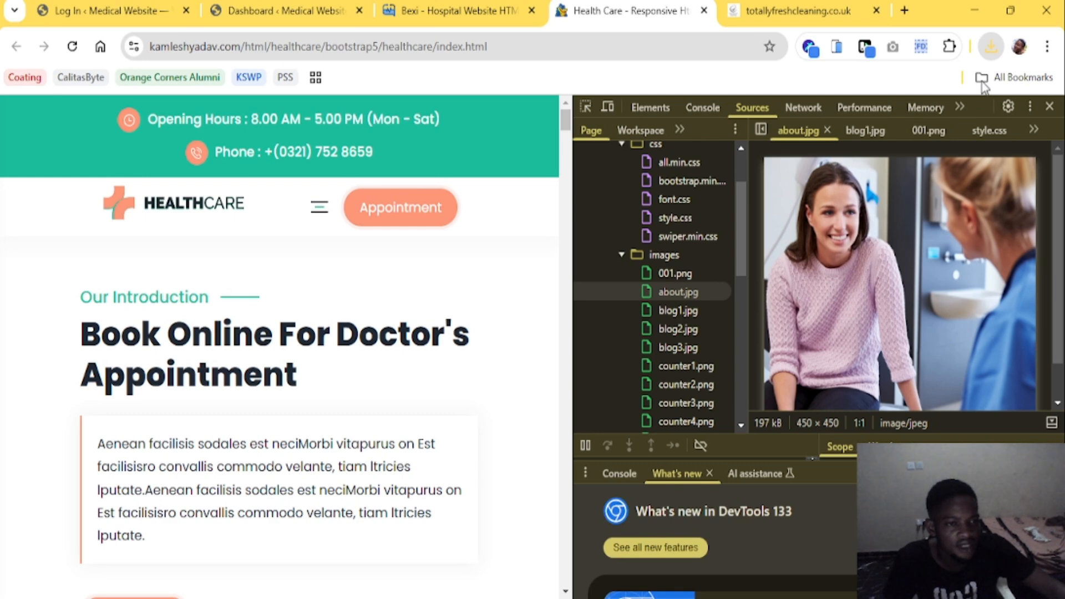
left_click(682, 274)
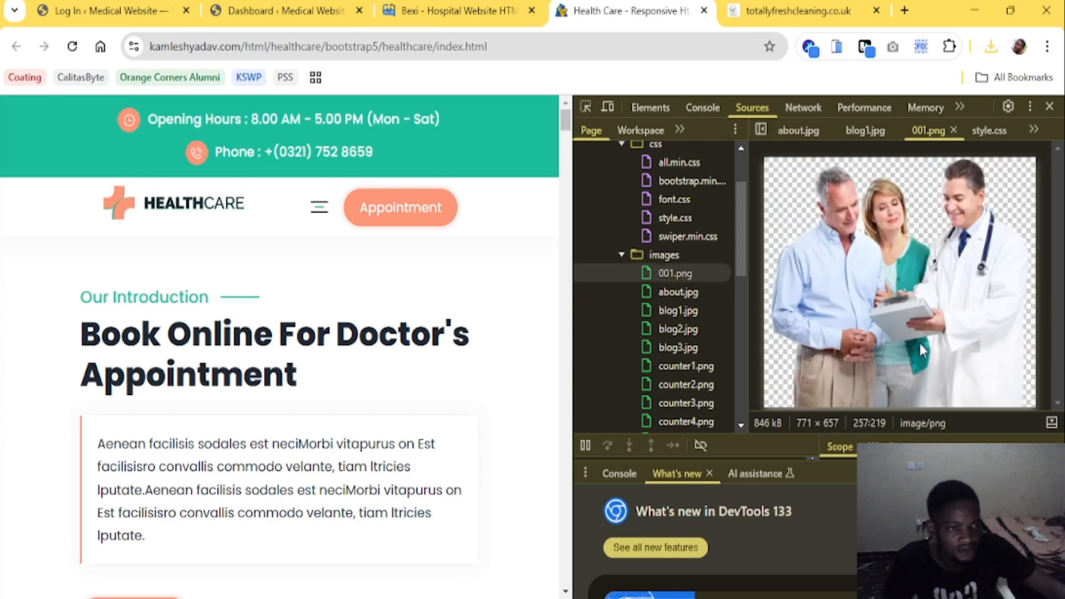
left_click(683, 291)
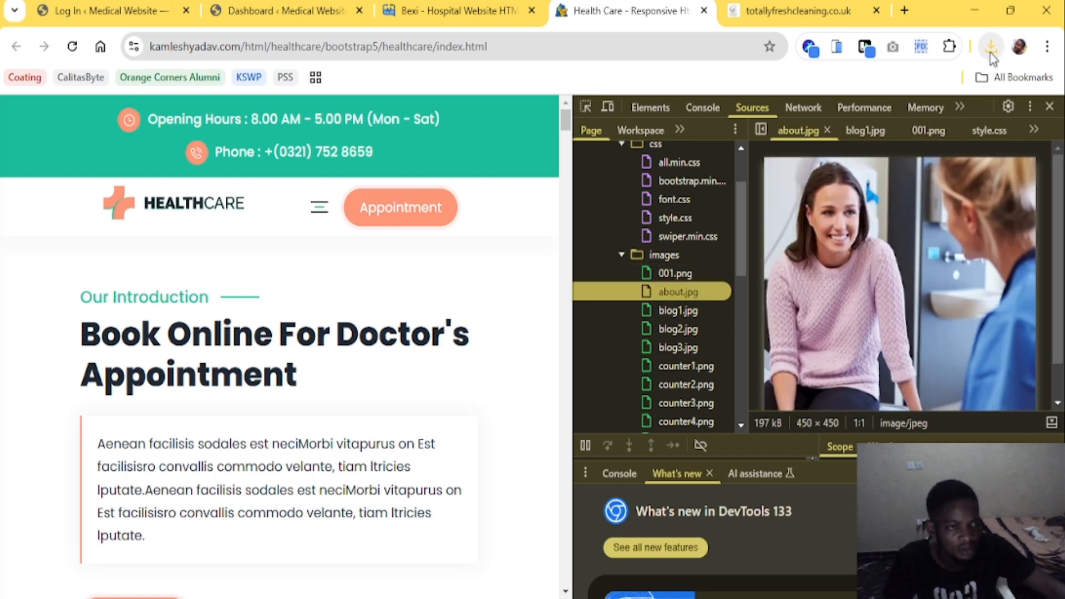
Download the blog1.jpg, blog2.jpg and blog3.jpg images from the images folder
left_click(677, 312)
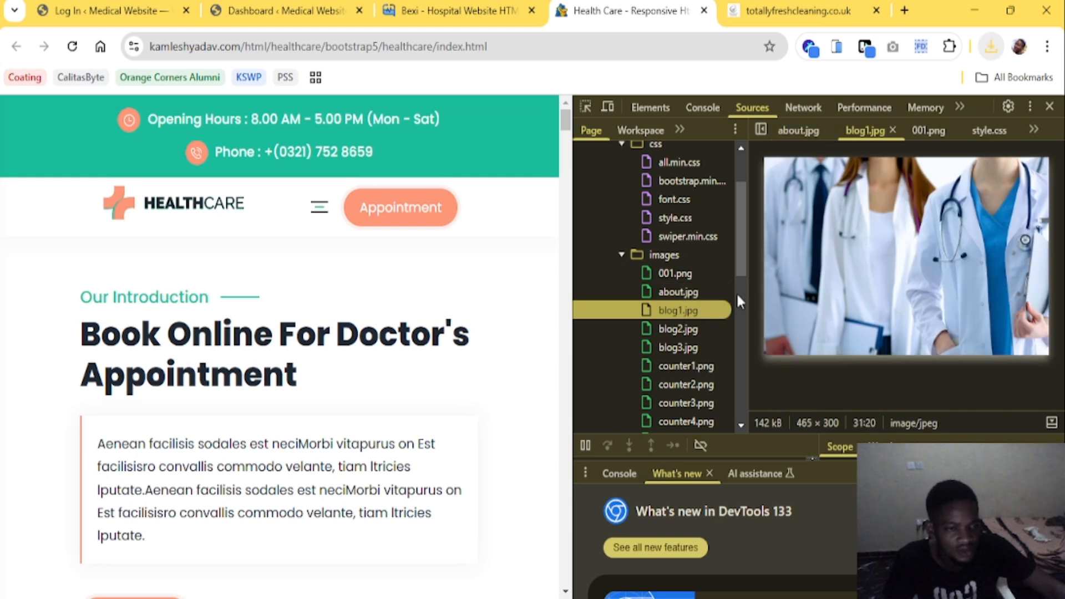
left_click(937, 300)
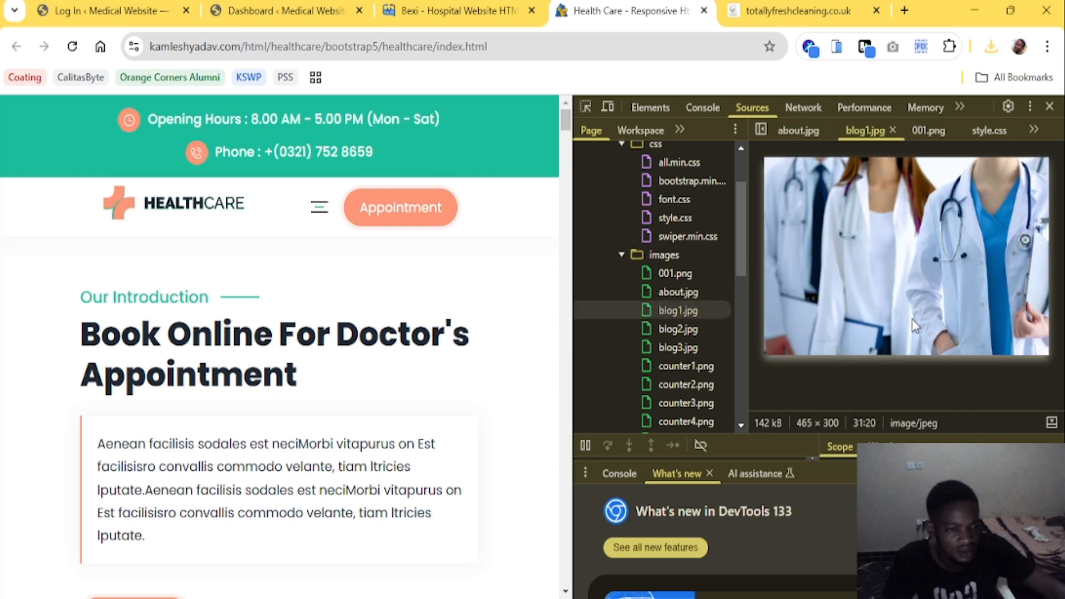
left_click(682, 328)
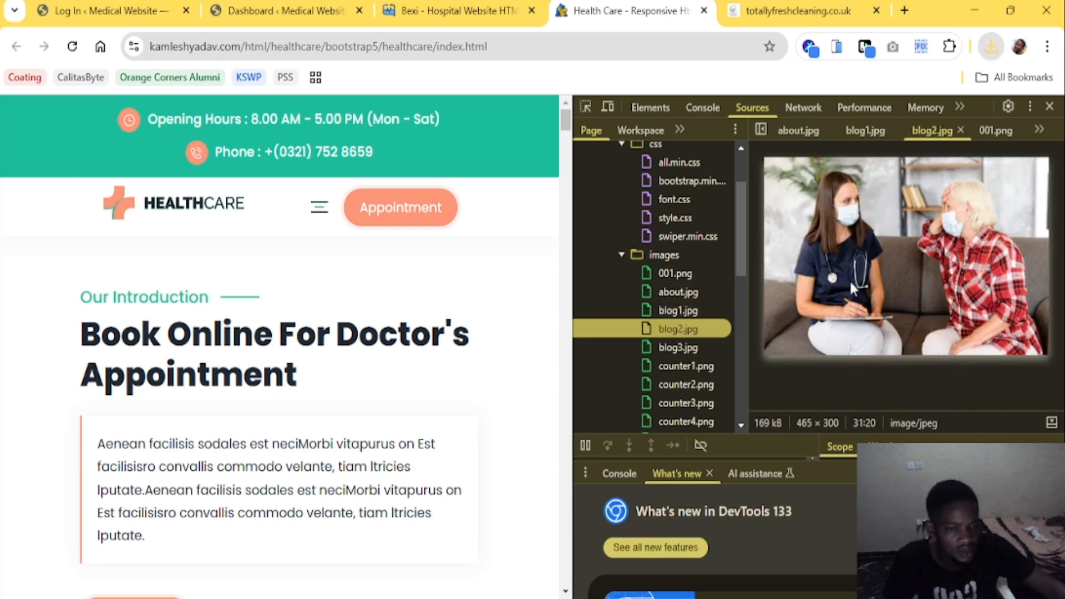
left_click(850, 287)
left_click(680, 347)
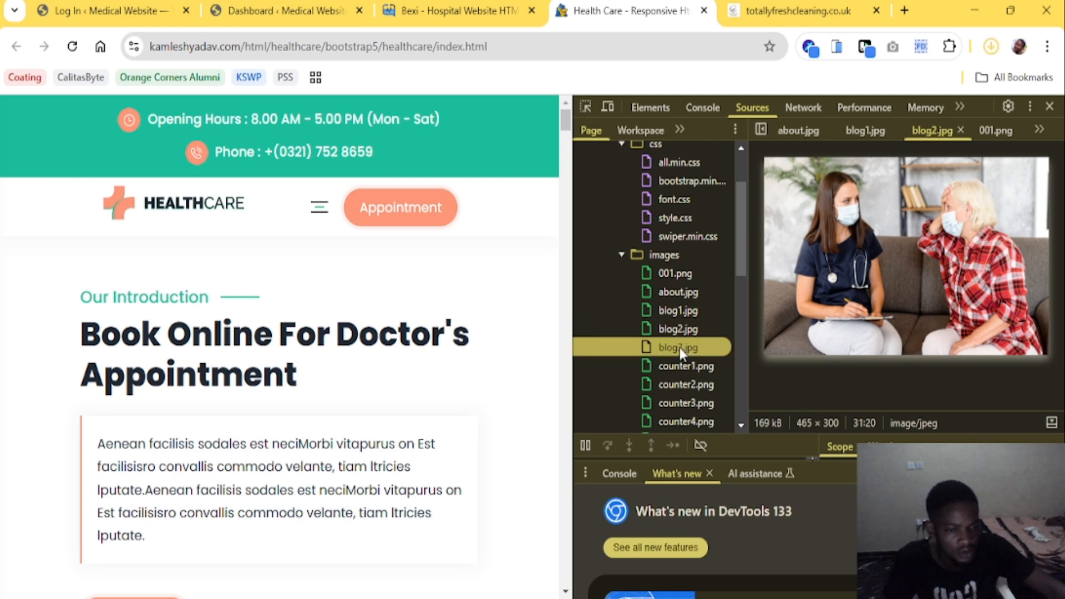
left_click(905, 260)
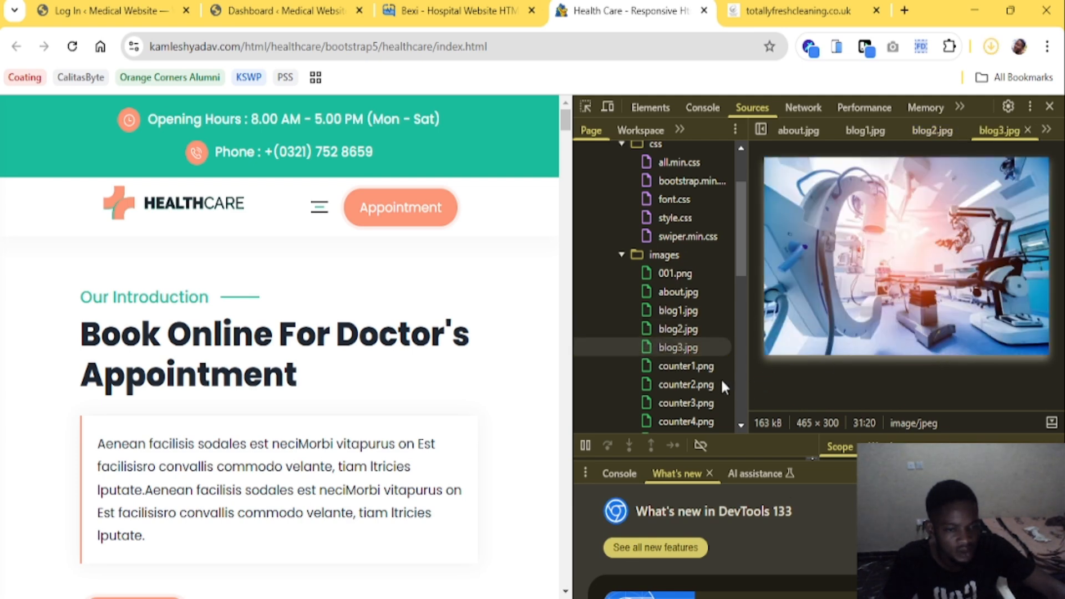
Download the counter1.png icon and find where the template's page uses it in the Successful Cases card
left_click(702, 365)
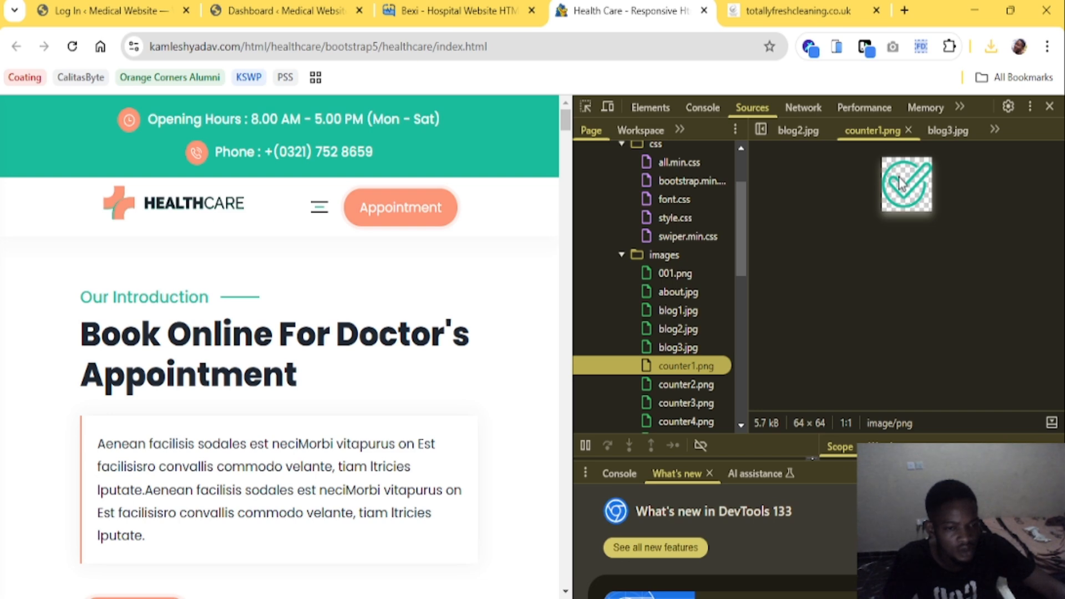
left_click(900, 183)
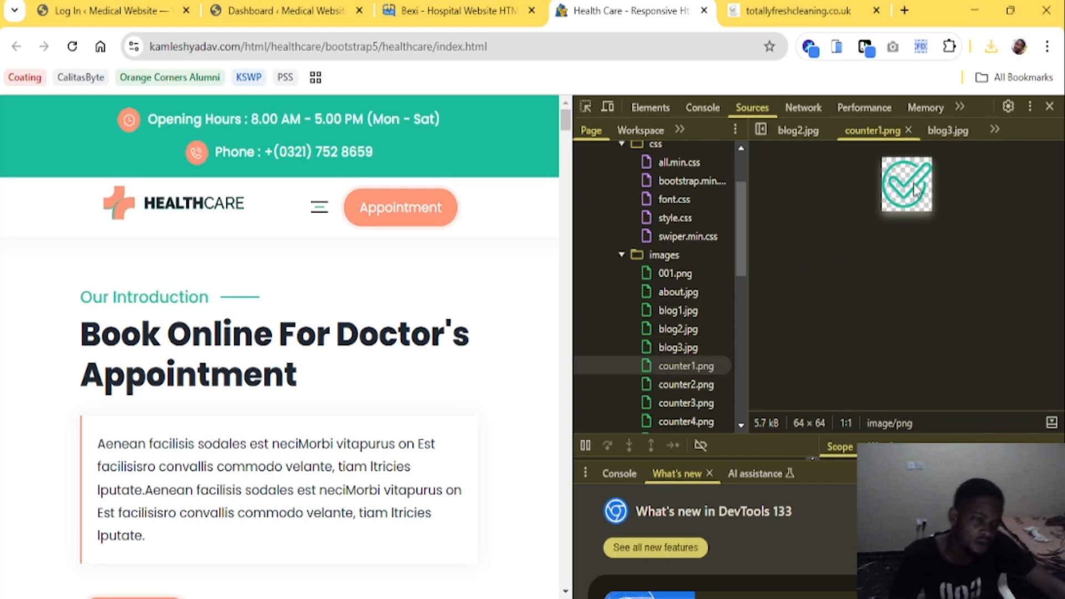
scroll(395, 303, "down", 1)
scroll(395, 303, "down", 15)
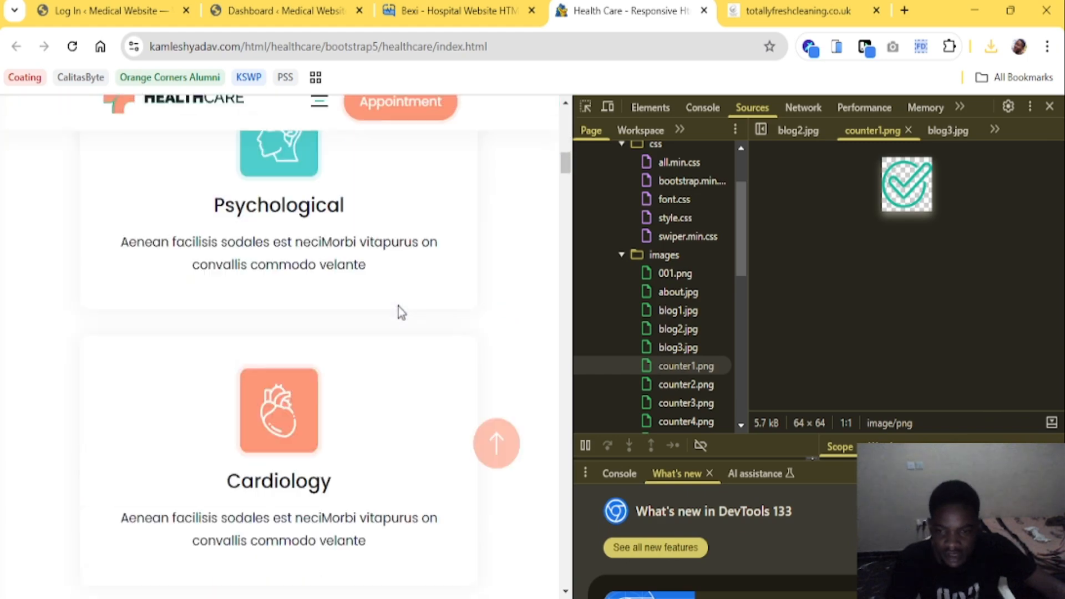
scroll(393, 310, "down", 20)
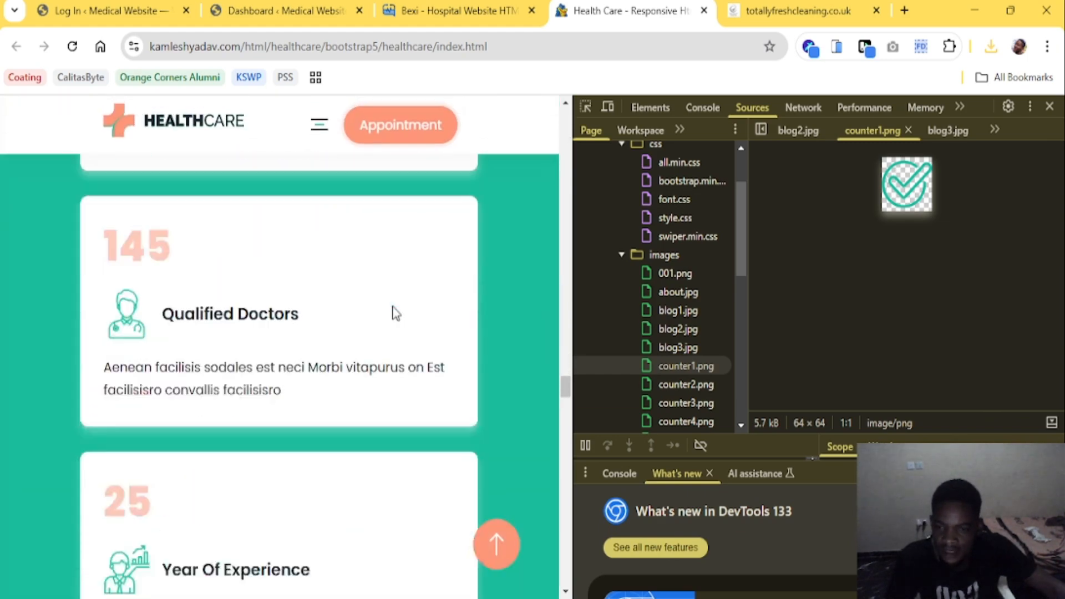
scroll(393, 310, "up", 12)
scroll(392, 310, "down", 4)
scroll(271, 377, "down", 4)
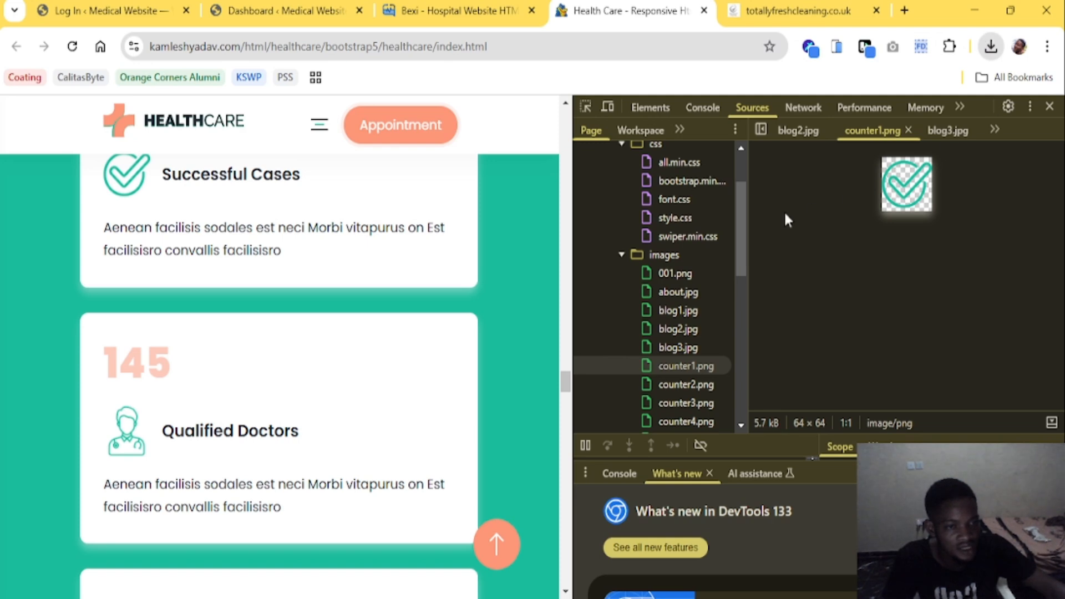
Download the counter2.png, counter3.png and counter4.png icons from the images folder
left_click(673, 382)
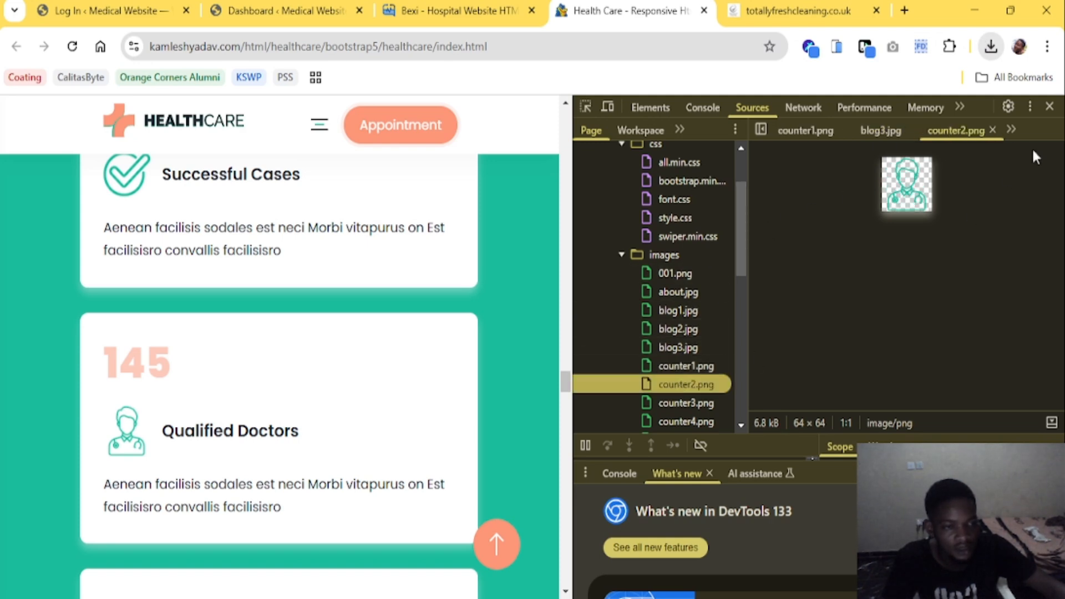
left_click(916, 188)
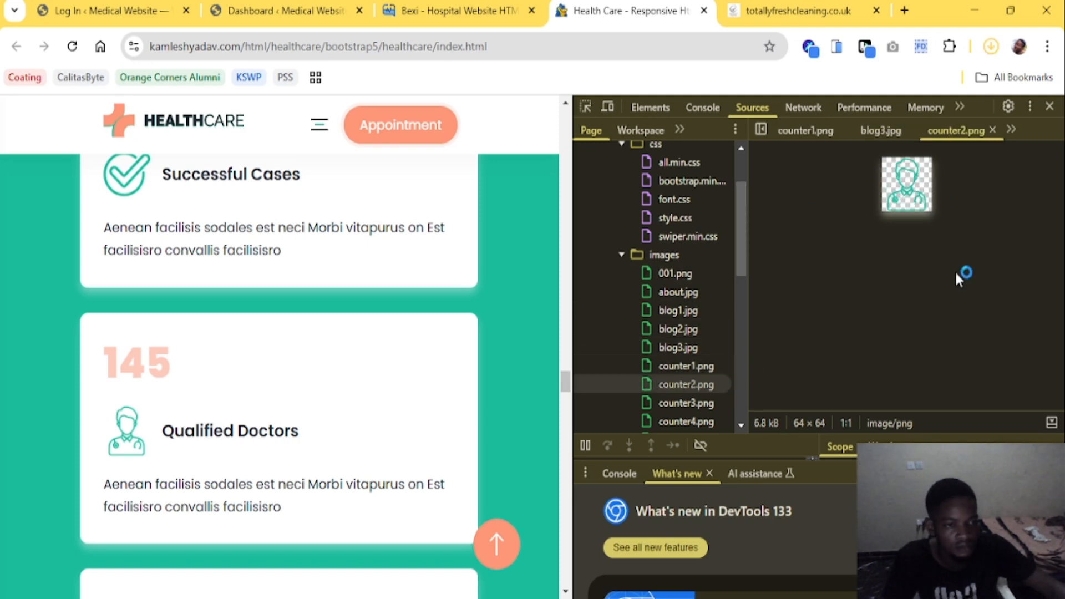
left_click(697, 403)
left_click(908, 182)
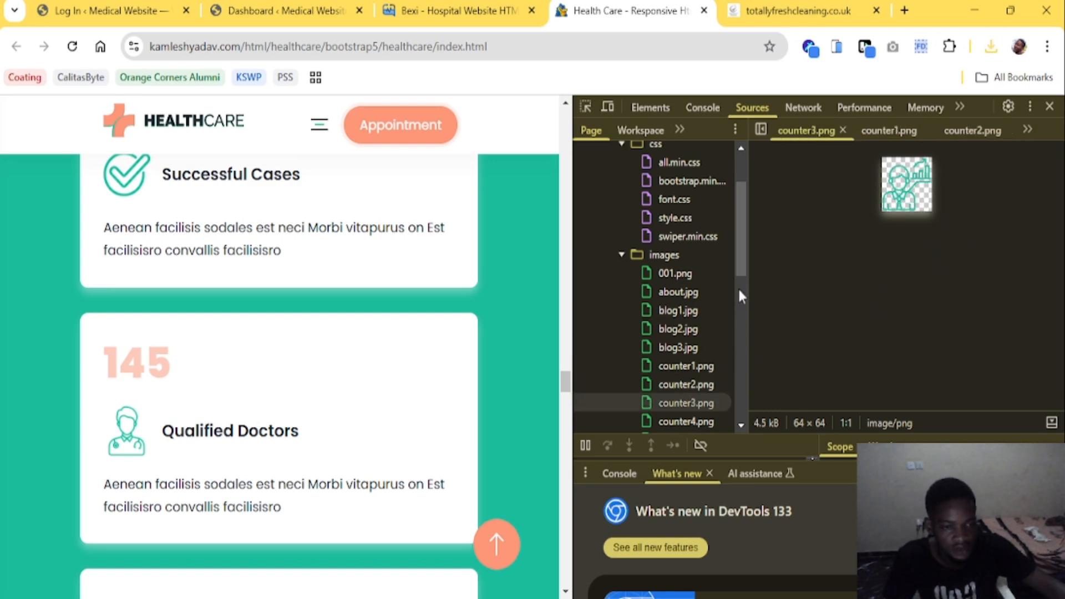
scroll(740, 288, "down", 3)
scroll(739, 302, "down", 2)
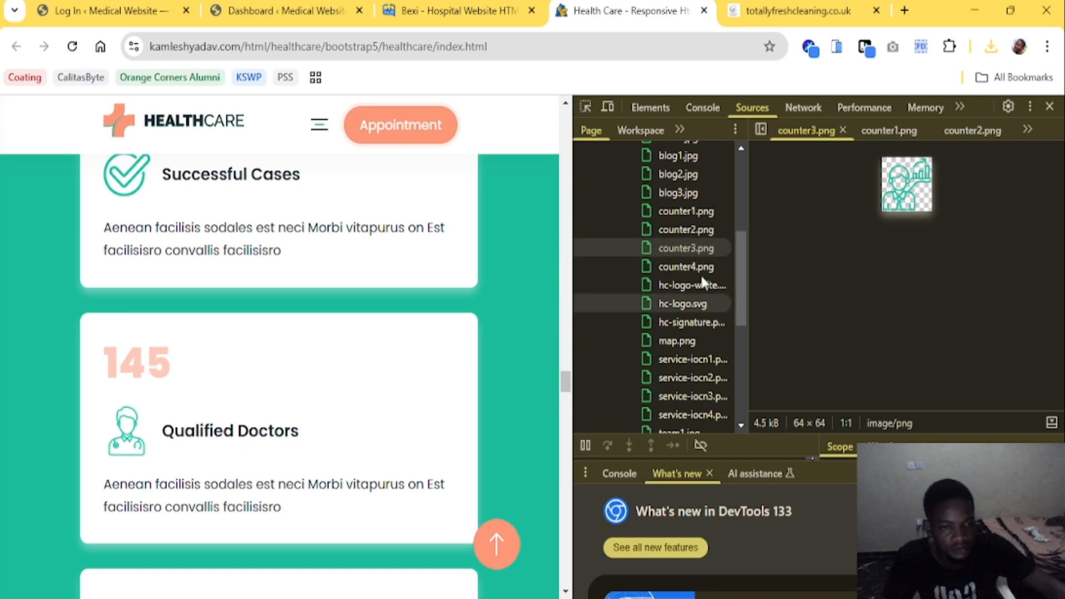
left_click(700, 268)
left_click(914, 191)
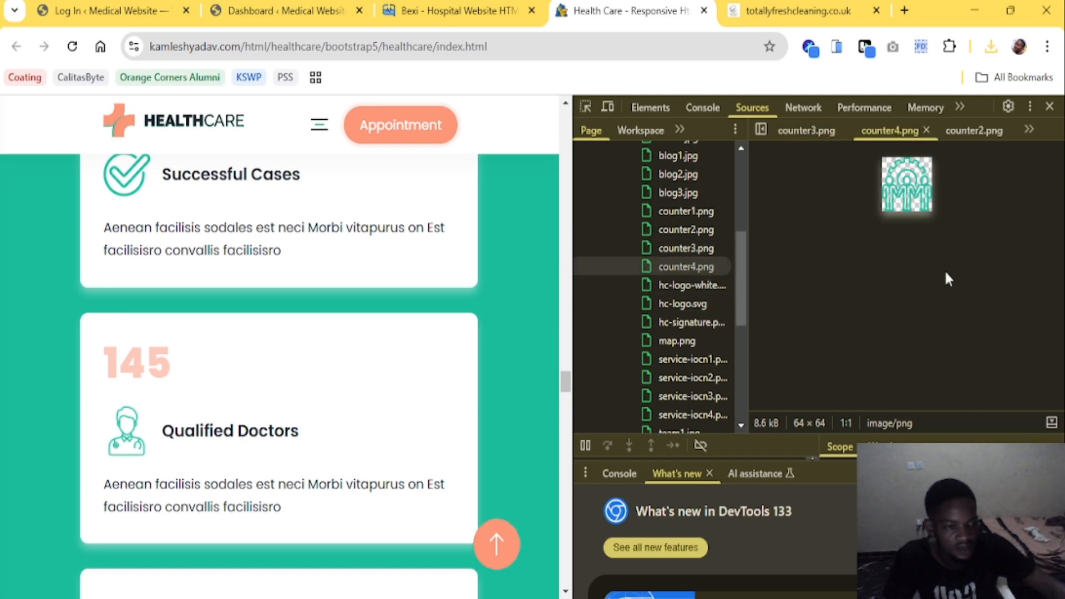
Download the hc-logo-white.svg and hc-logo.svg logos, rechecking the counter1.png preview in between
left_click(694, 285)
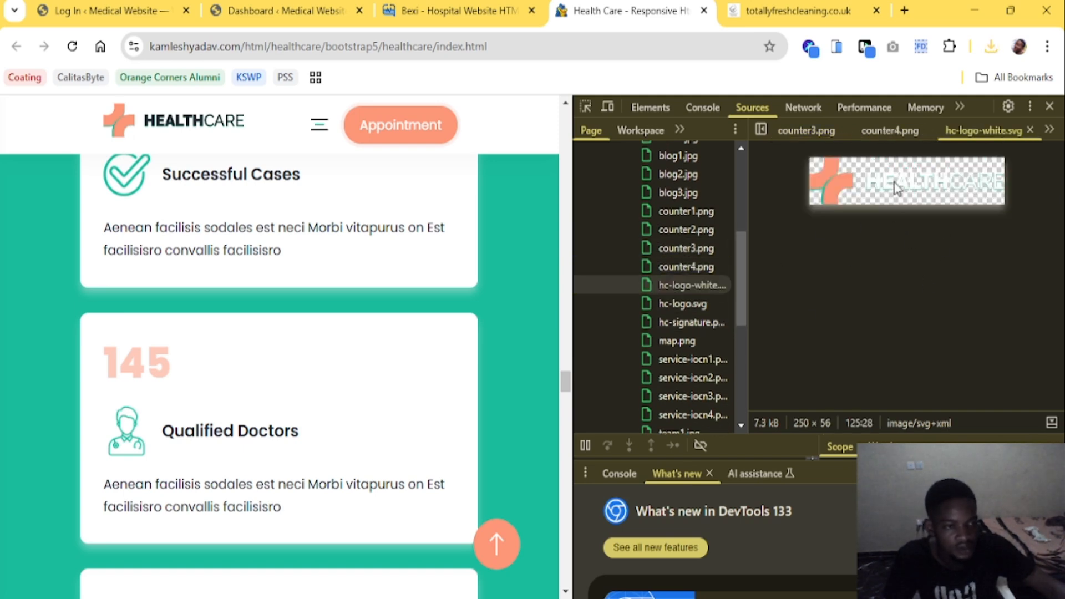
left_click(705, 305)
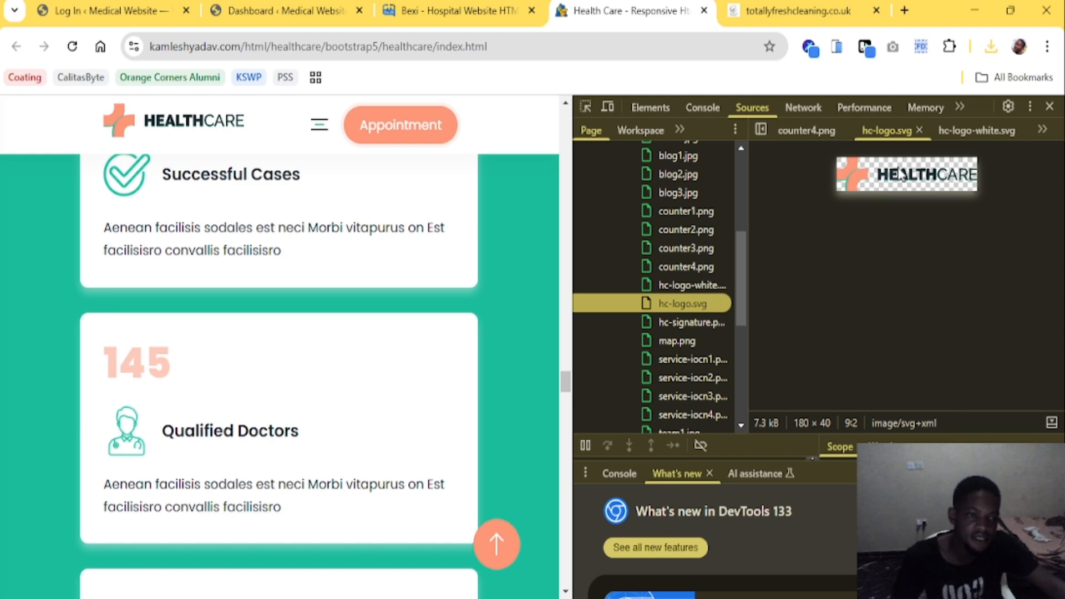
left_click(738, 247)
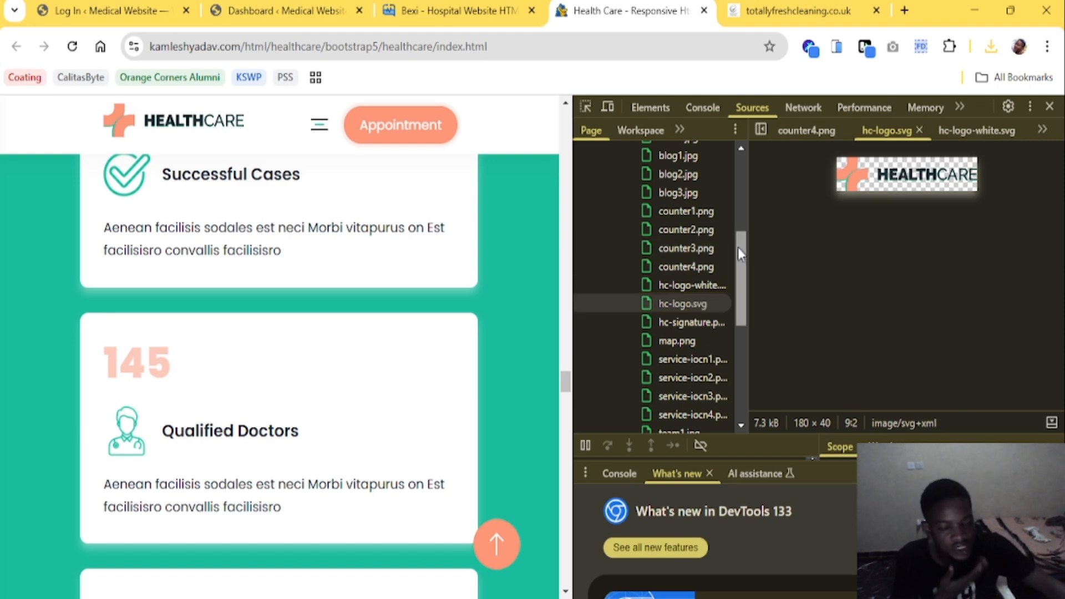
left_click_drag(738, 247, 739, 242)
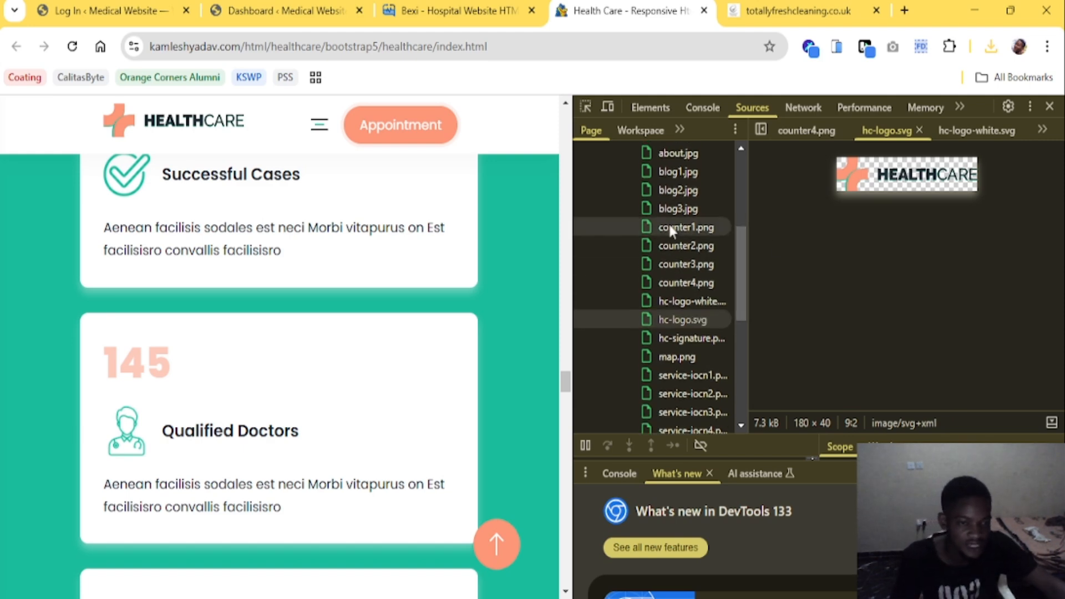
left_click(684, 227)
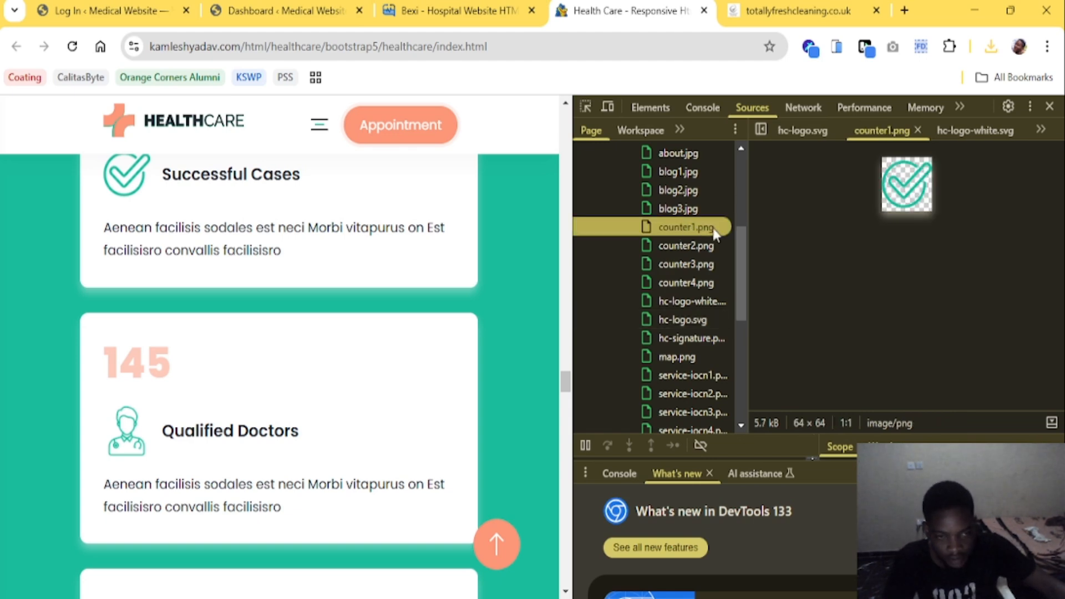
left_click(693, 321)
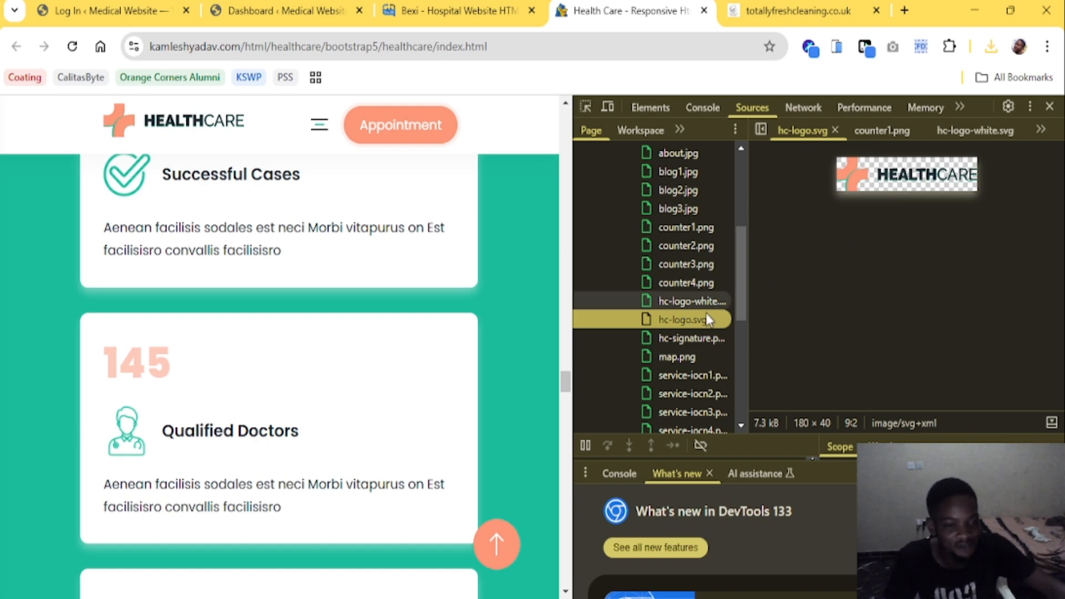
left_click(876, 251)
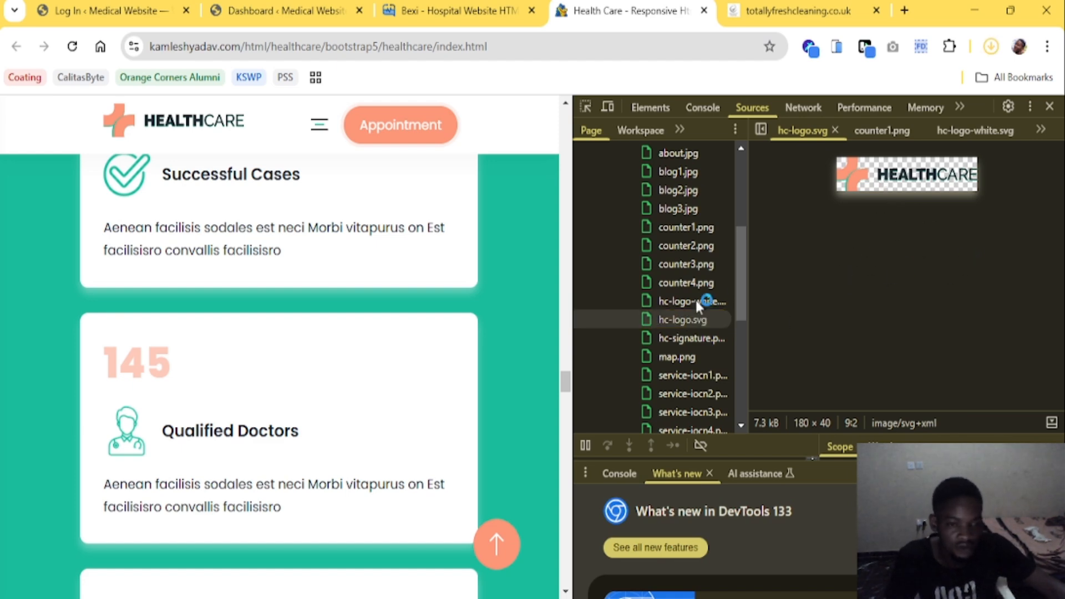
Download the hc-signature.png and map.png images from the images folder
left_click(691, 338)
left_click(895, 186)
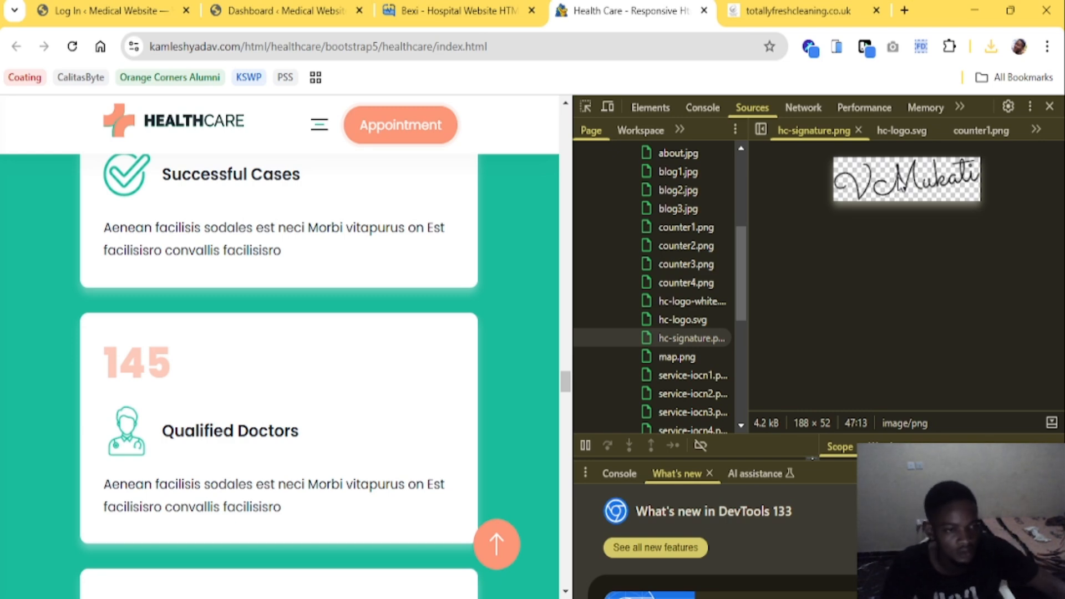
left_click(690, 355)
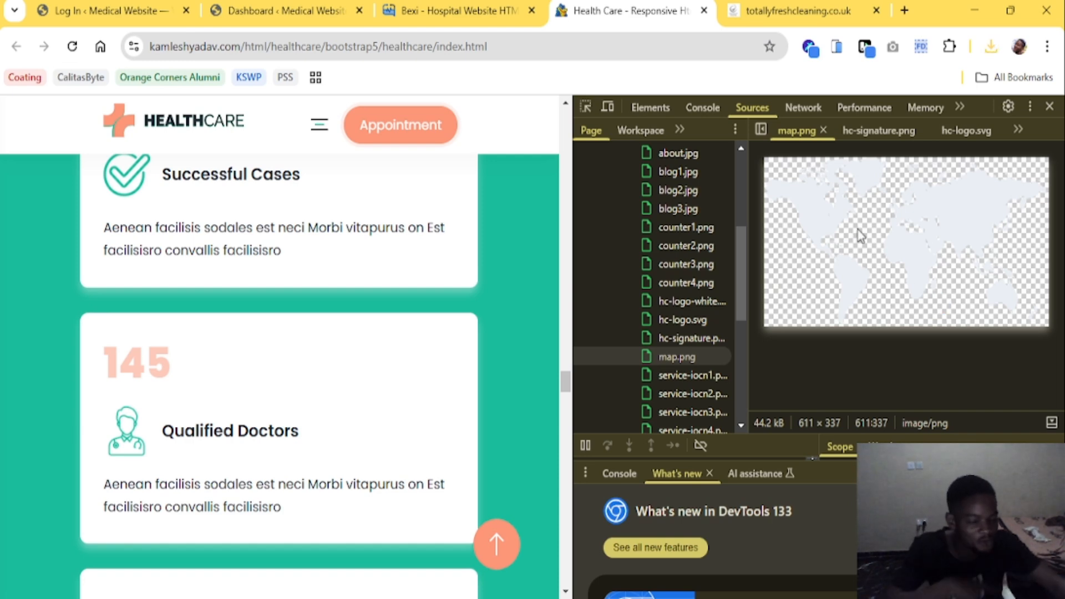
Download the service-iocn1.png, service-iocn2.png and service-iocn3.png icons from the images folder
left_click(704, 373)
left_click(905, 184)
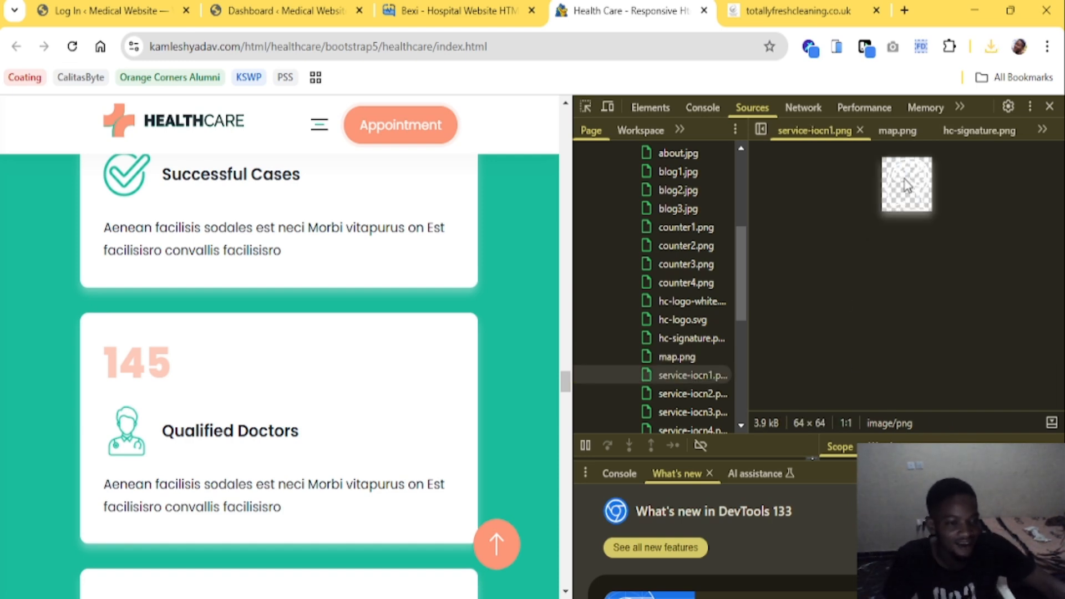
left_click(703, 391)
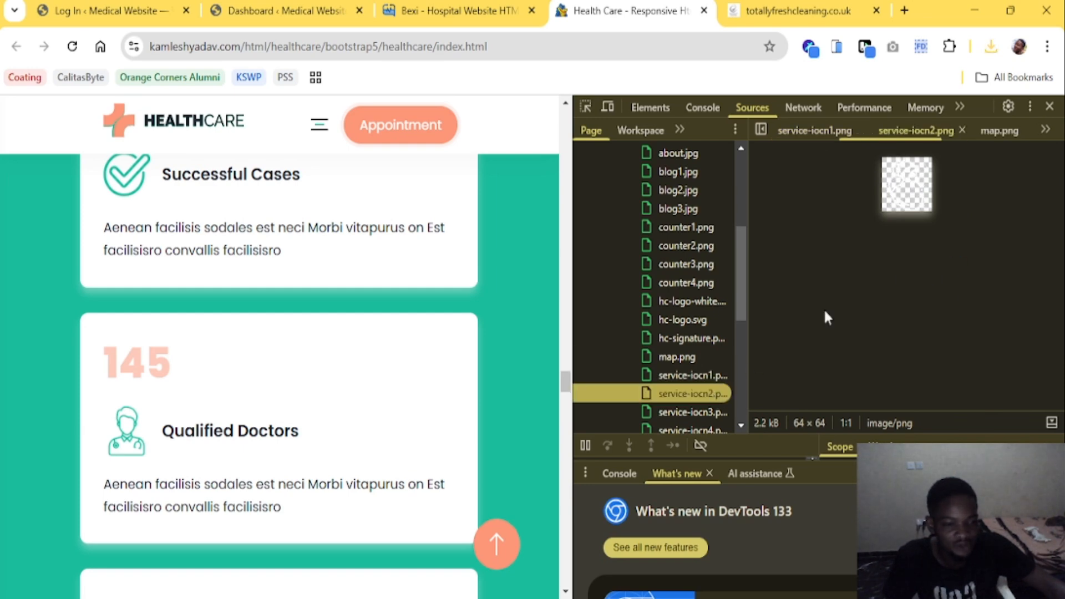
left_click(915, 200)
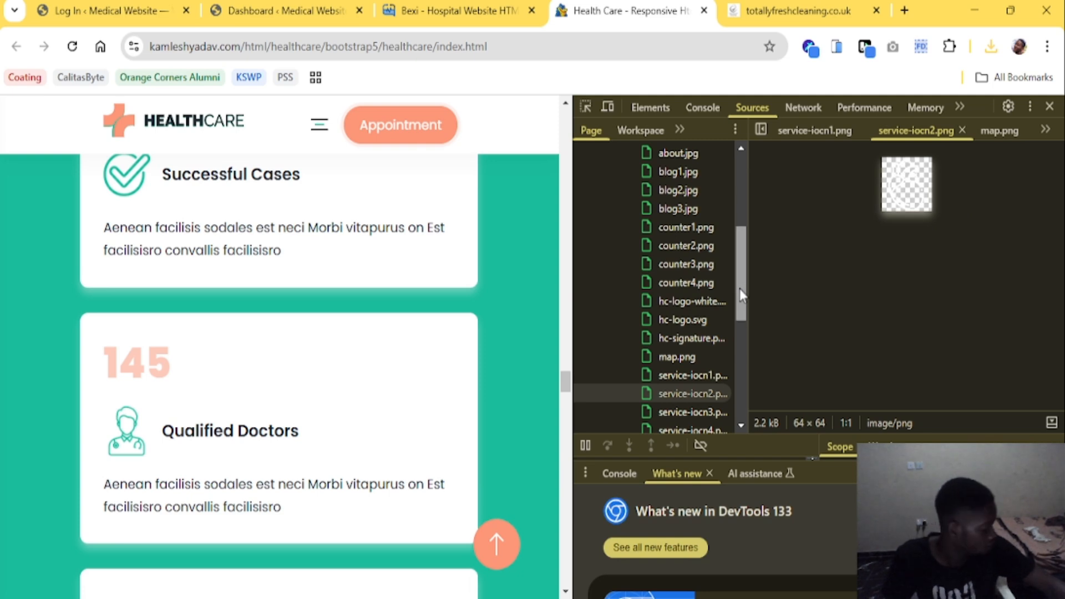
scroll(739, 290, "down", 3)
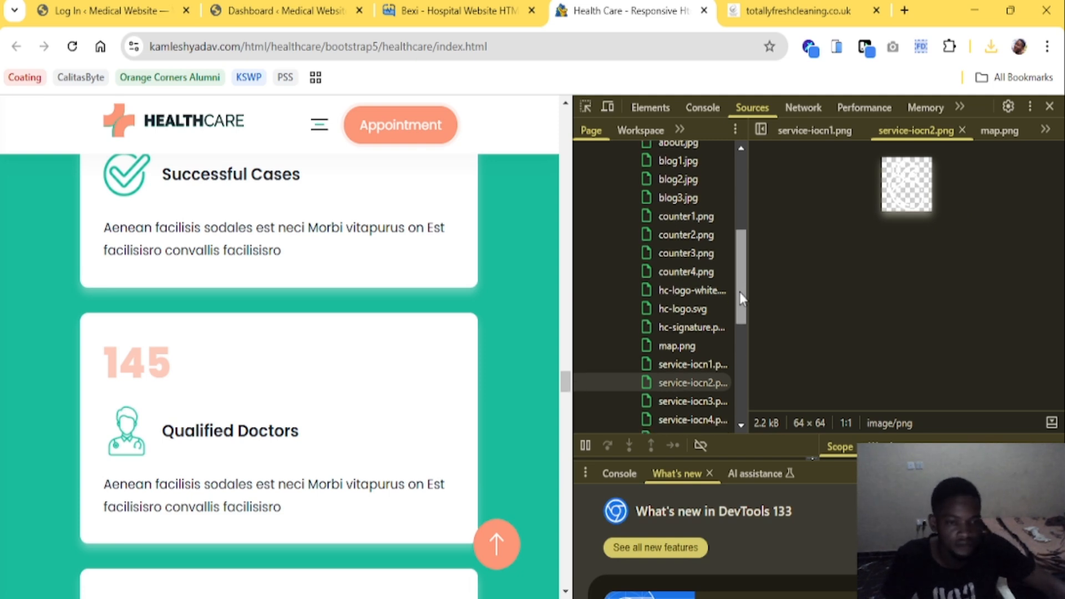
left_click(691, 334)
left_click(892, 189)
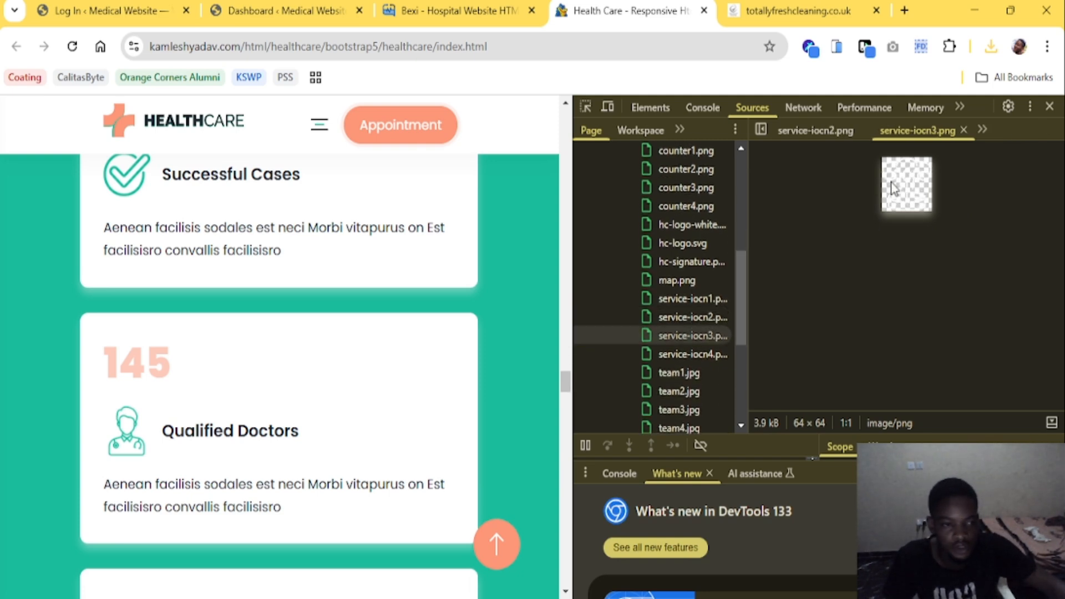
Check the map markers in the page's Get In Touch section and download the service-iocn4.png icon
scroll(138, 373, "down", 10)
scroll(140, 371, "up", 8)
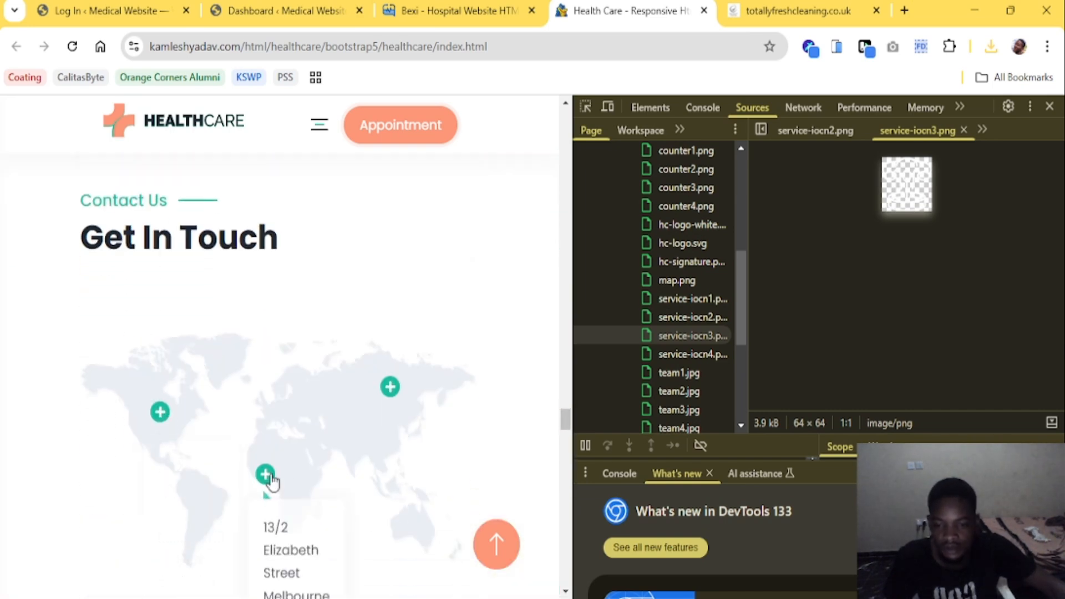
mouse_move(392, 391)
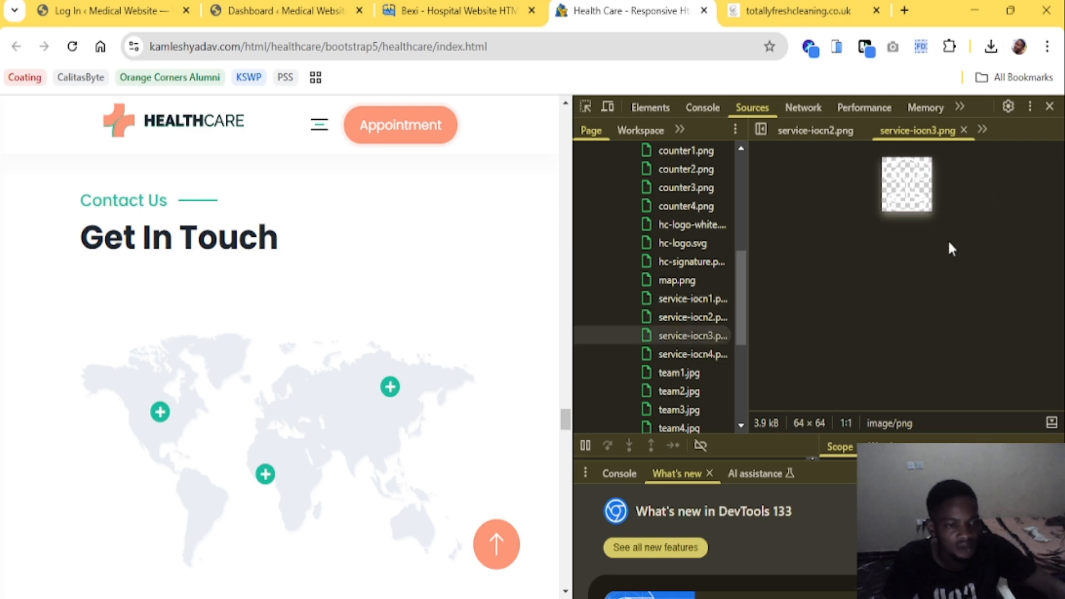
left_click(682, 355)
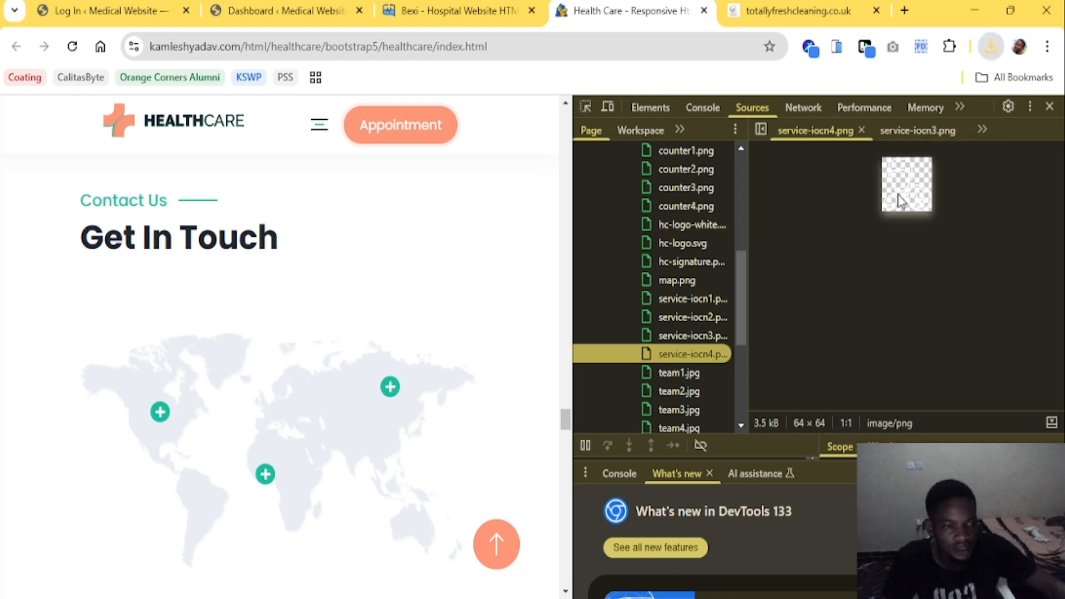
left_click(899, 201)
Download the team1.jpg, team2.jpg and team3.jpg photos from the images folder
left_click(678, 370)
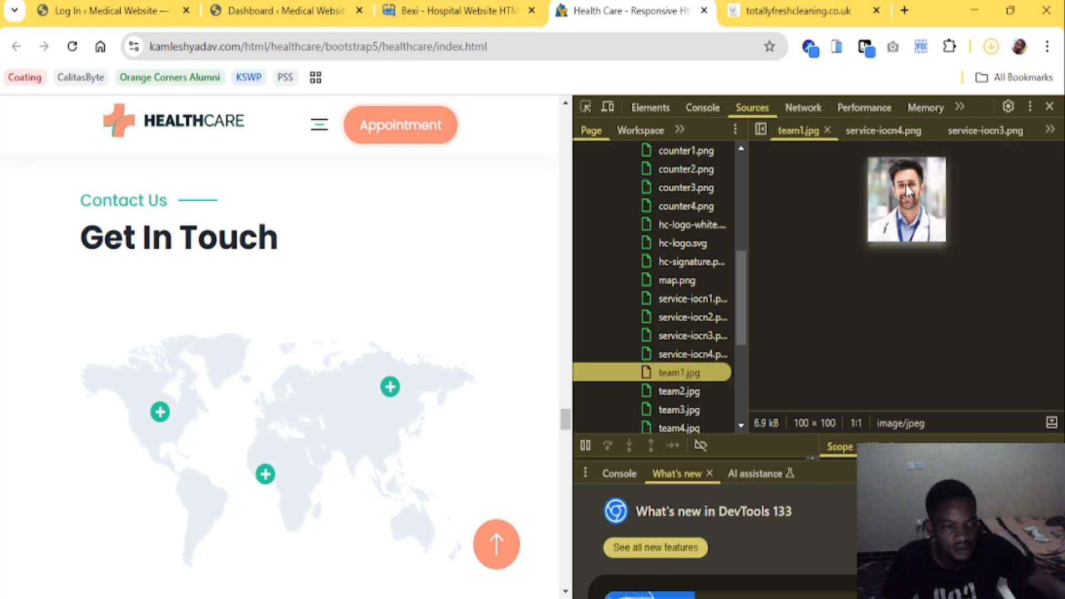
left_click(690, 393)
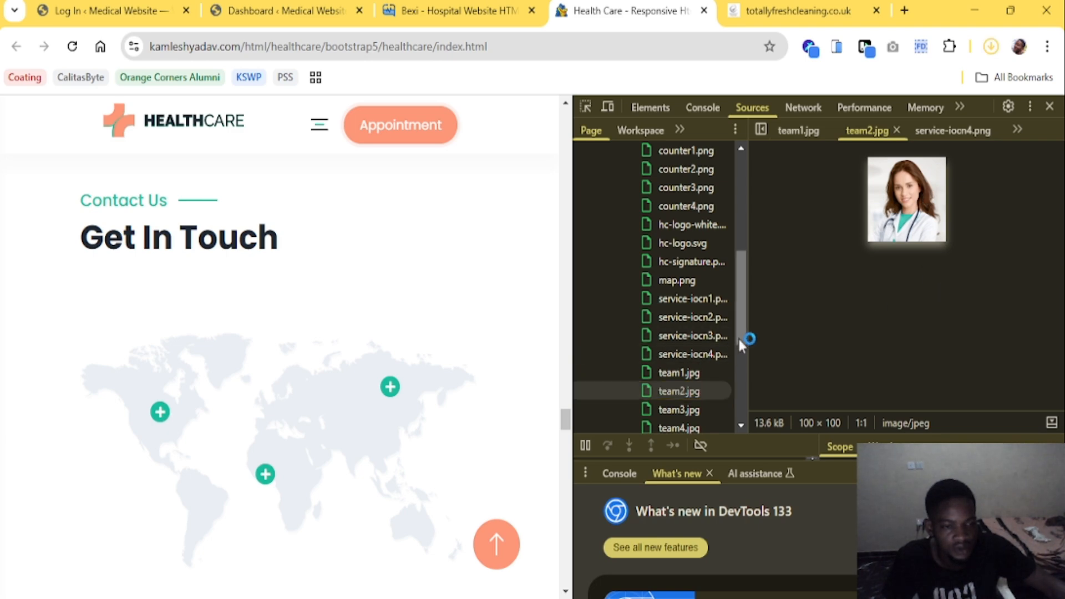
scroll(740, 337, "down", 3)
left_click(686, 281)
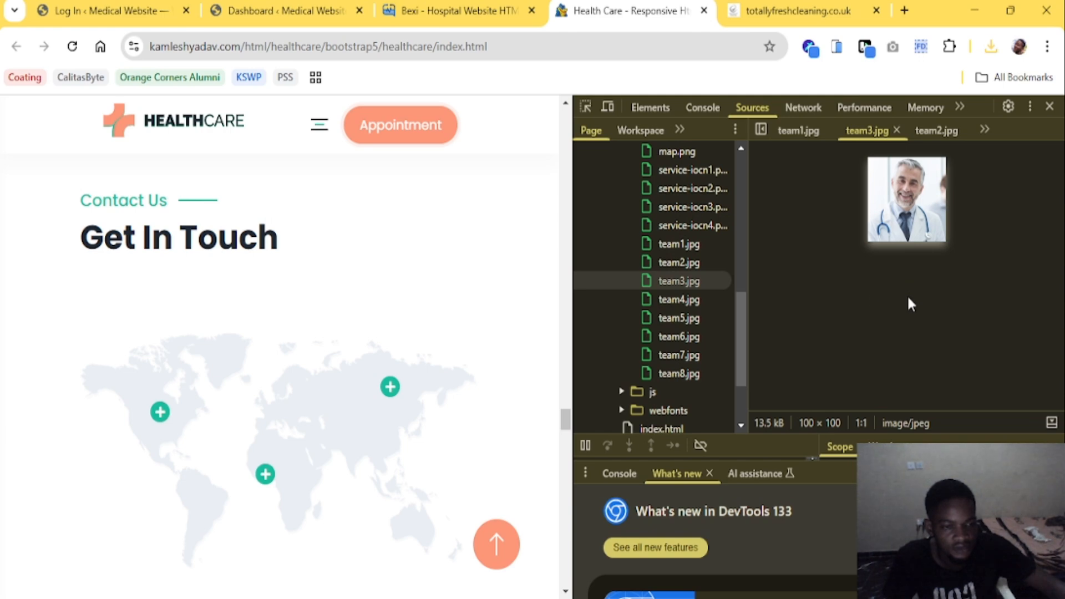
Download the team4.jpg, team5.jpg, team6.jpg, team7.jpg and team8.jpg photos from the images folder
left_click(687, 302)
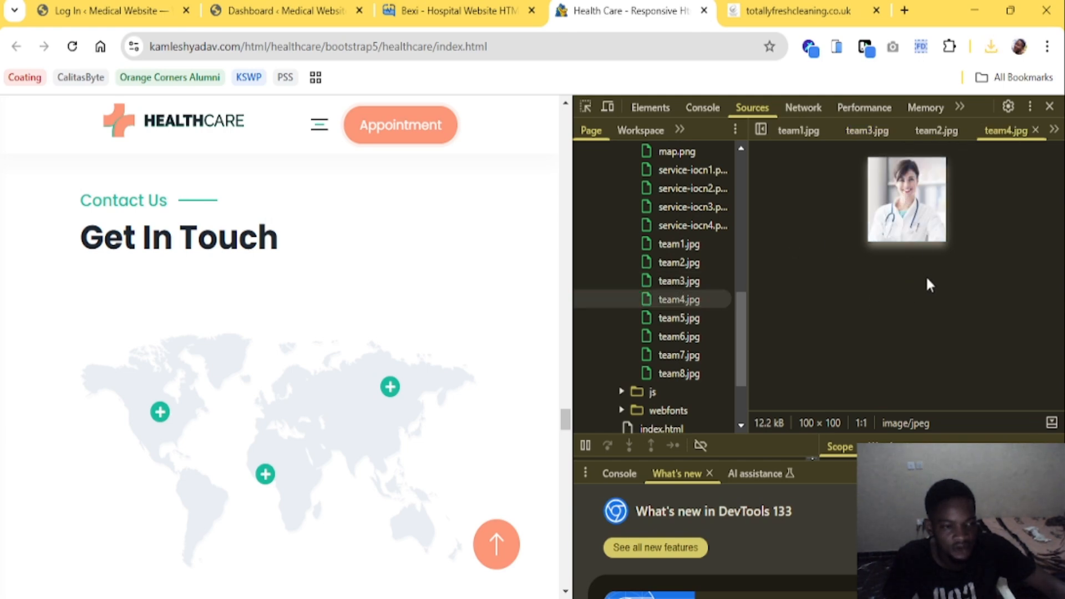
left_click(695, 318)
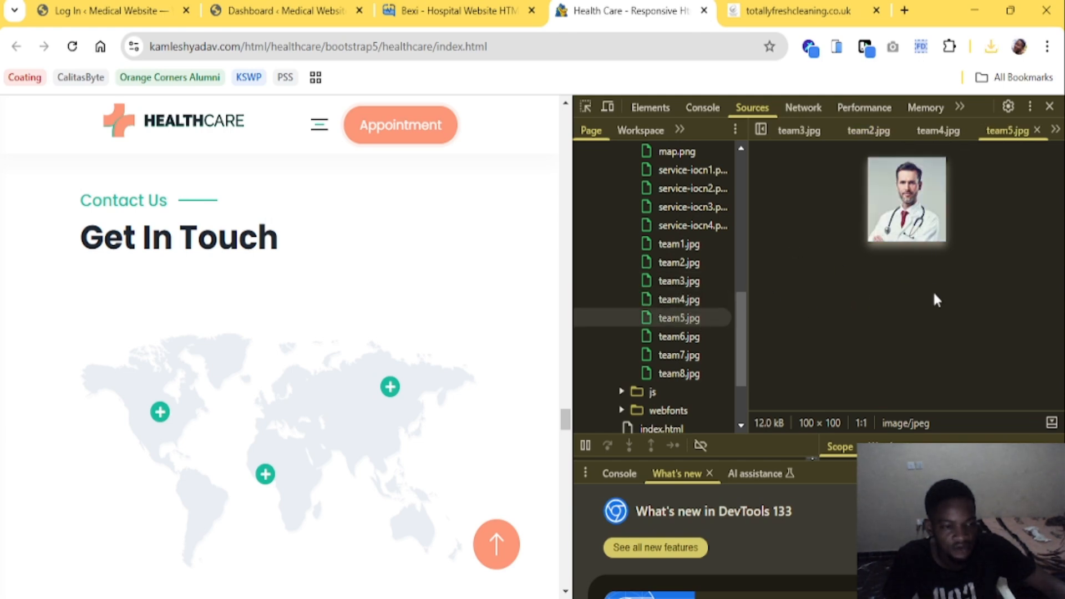
left_click(687, 337)
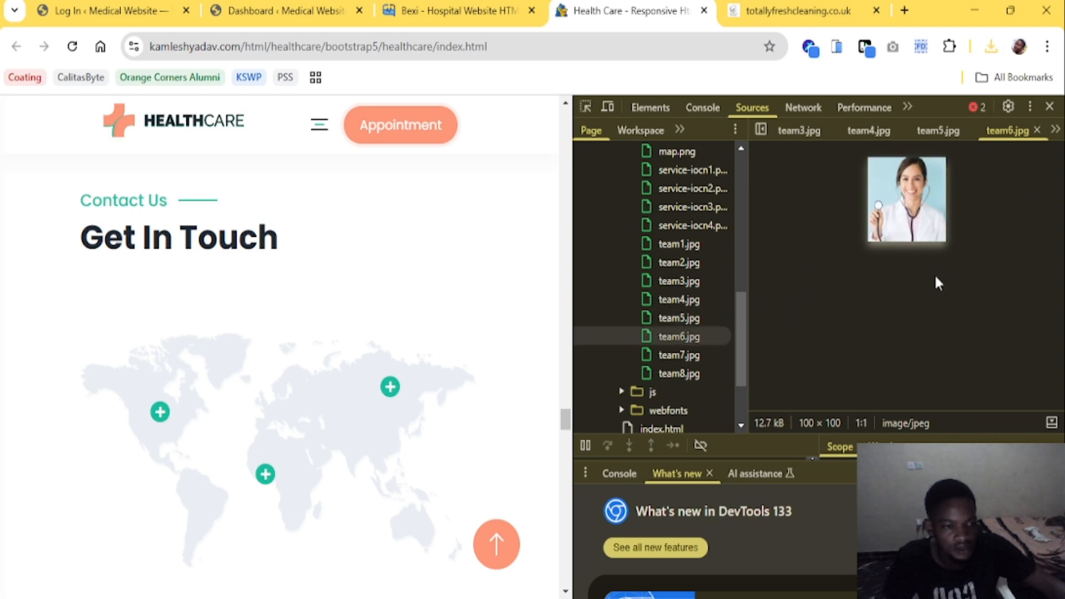
left_click(709, 356)
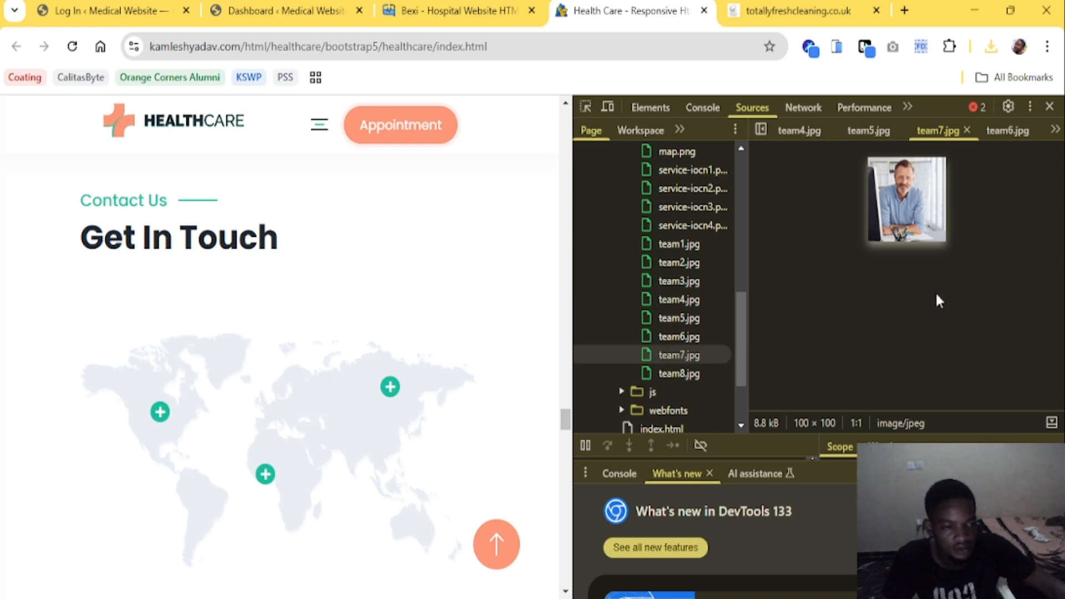
left_click(712, 372)
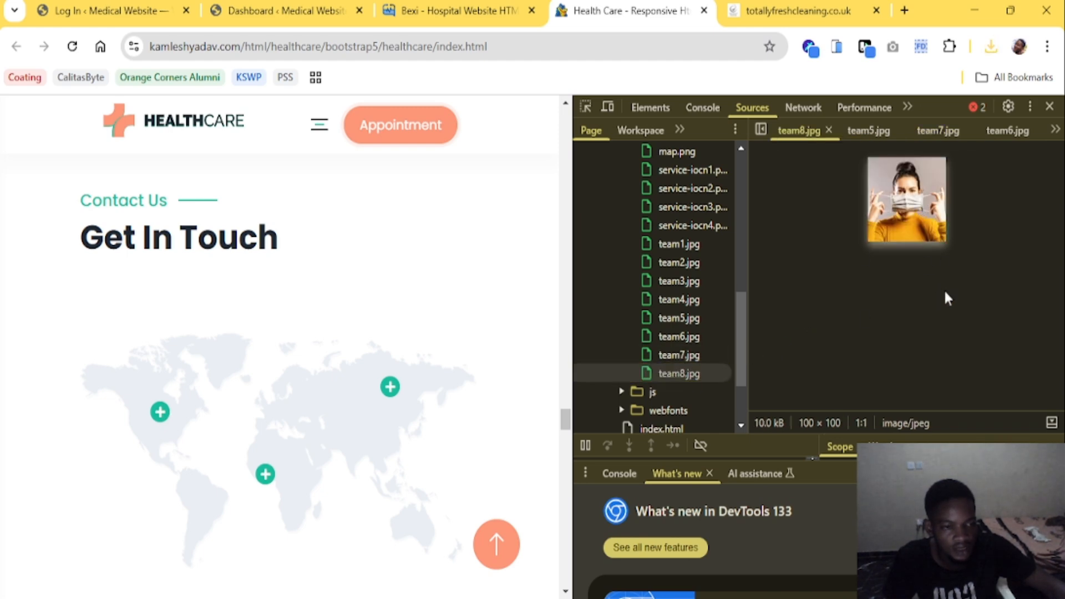
Examine the contents of the js and webfonts folders, previewing the fa-brands-400.woff2 and fa-solid-900.woff2 fonts
scroll(697, 286, "down", 3)
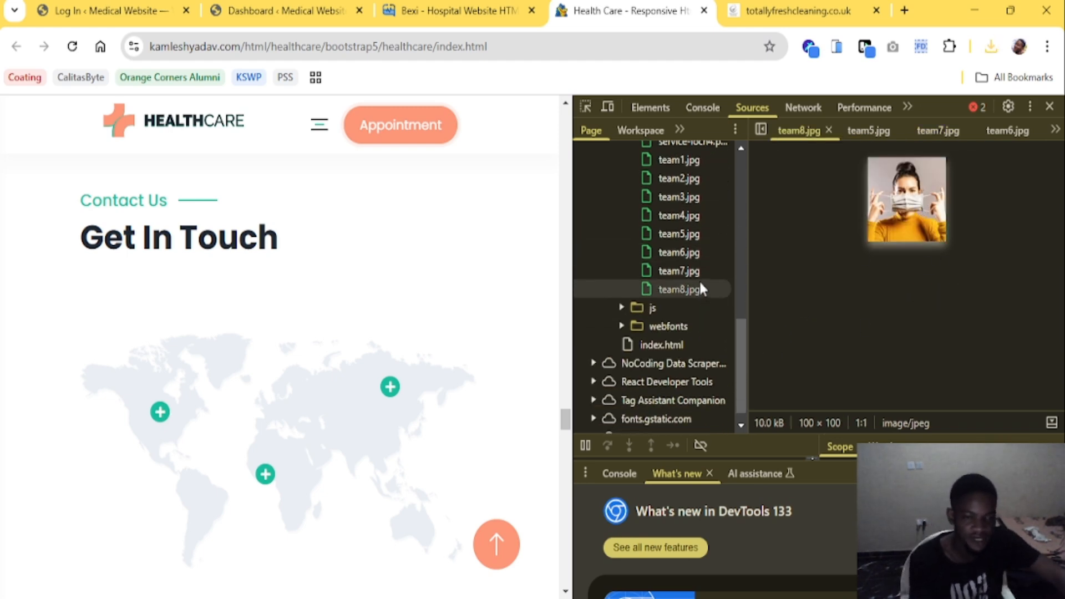
left_click(622, 307)
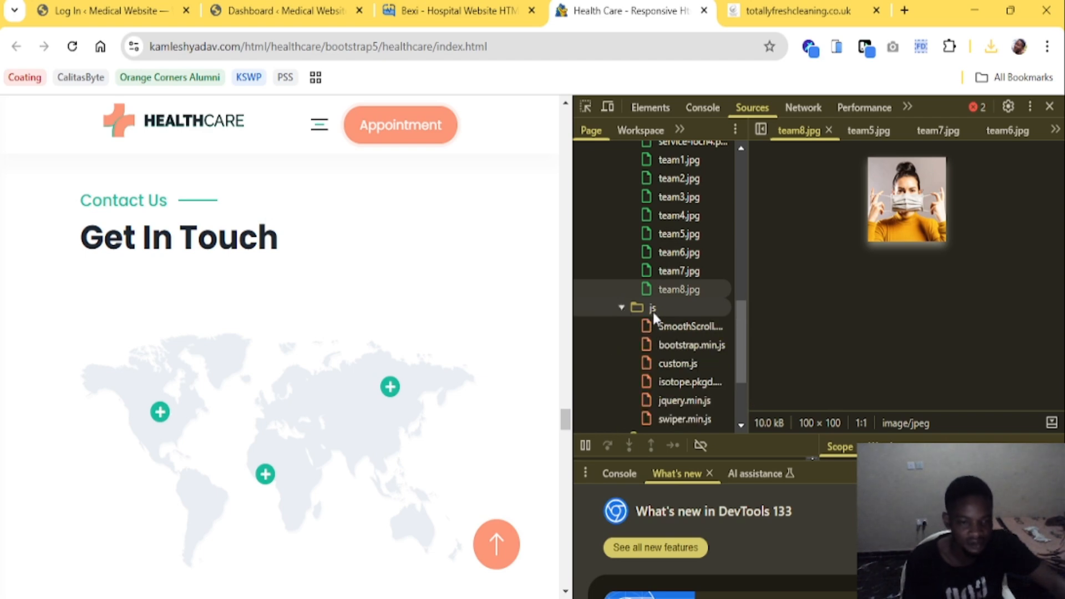
scroll(653, 312, "down", 4)
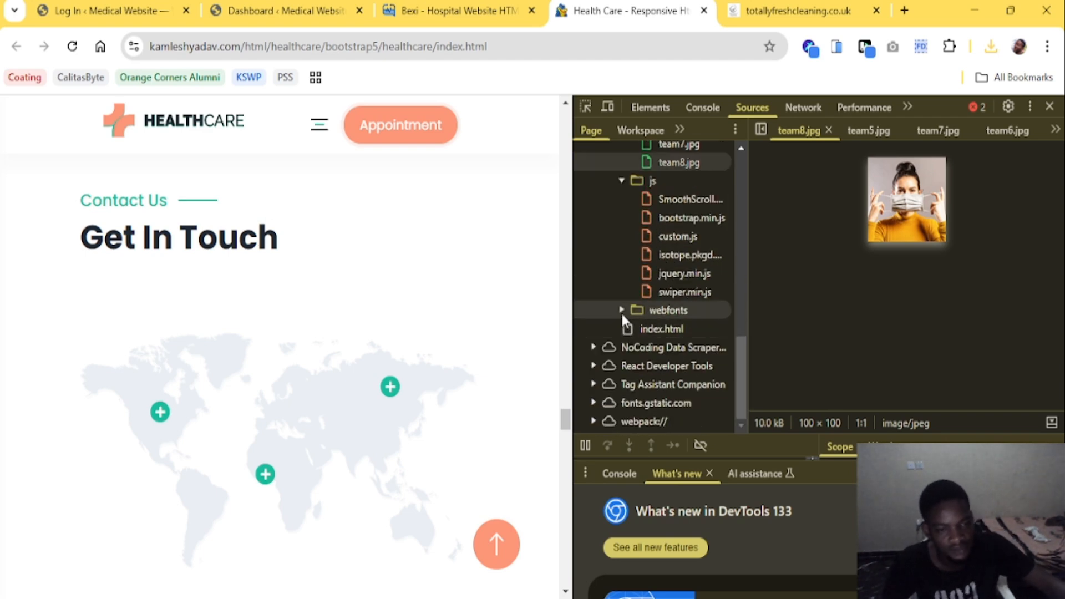
left_click(621, 311)
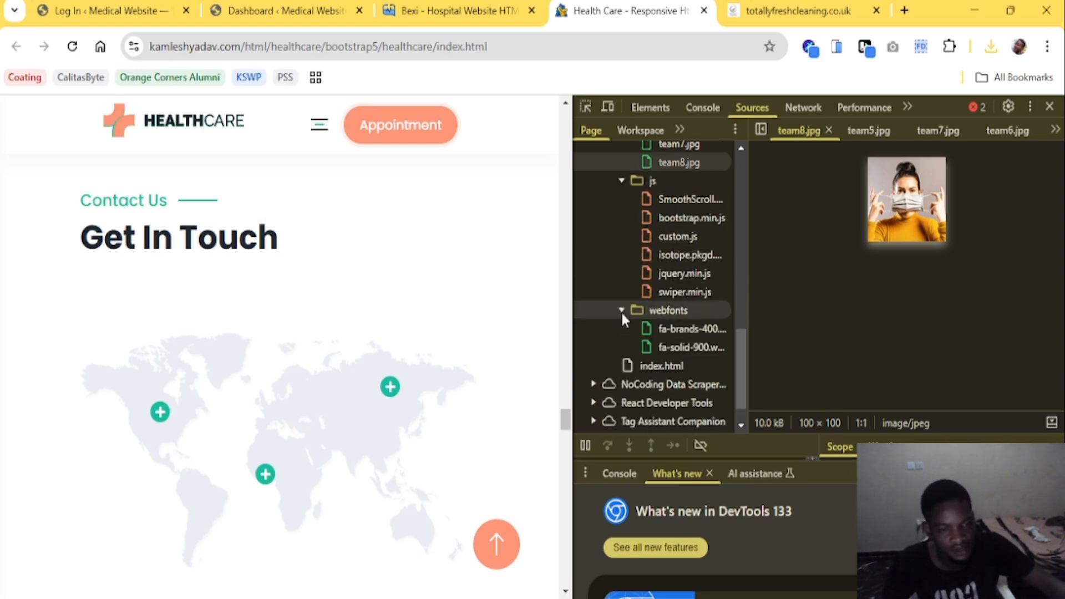
left_click(682, 329)
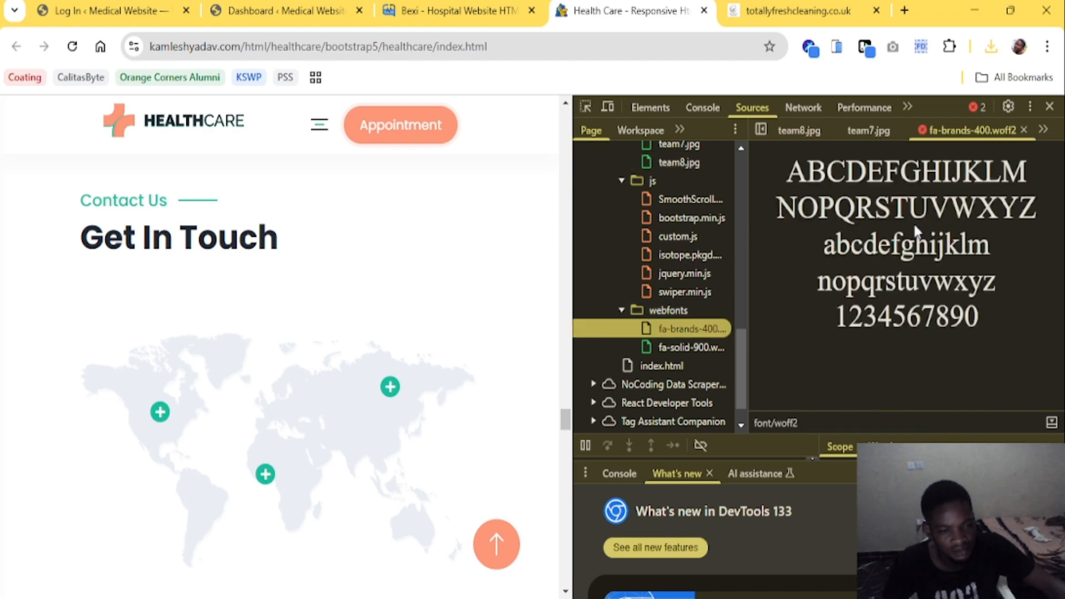
left_click(680, 347)
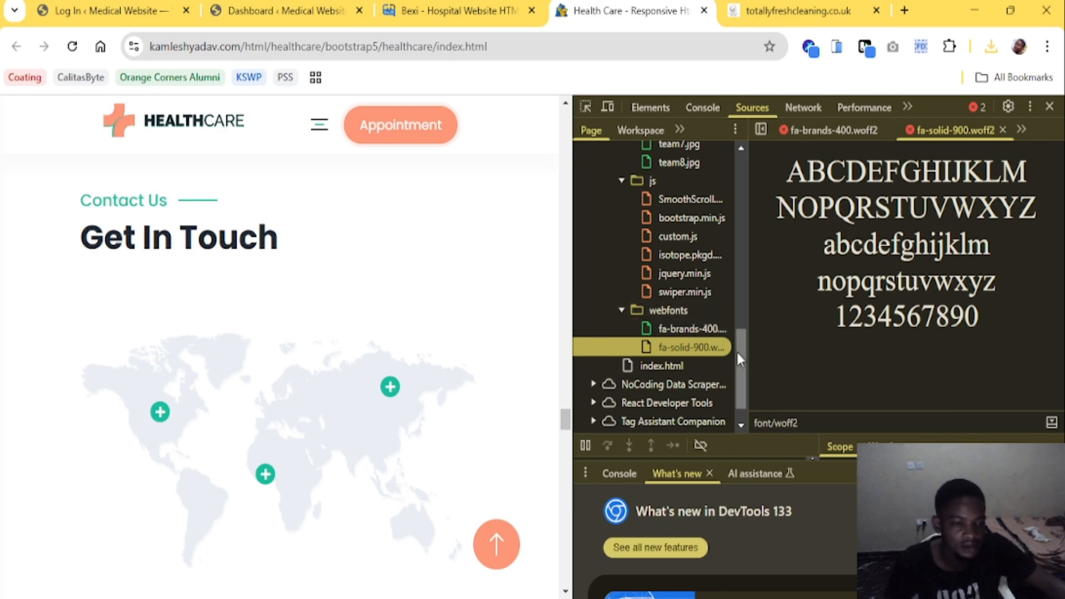
Download the 001.png hero image from the images folder and close the developer tools
left_click_drag(737, 350, 750, 158)
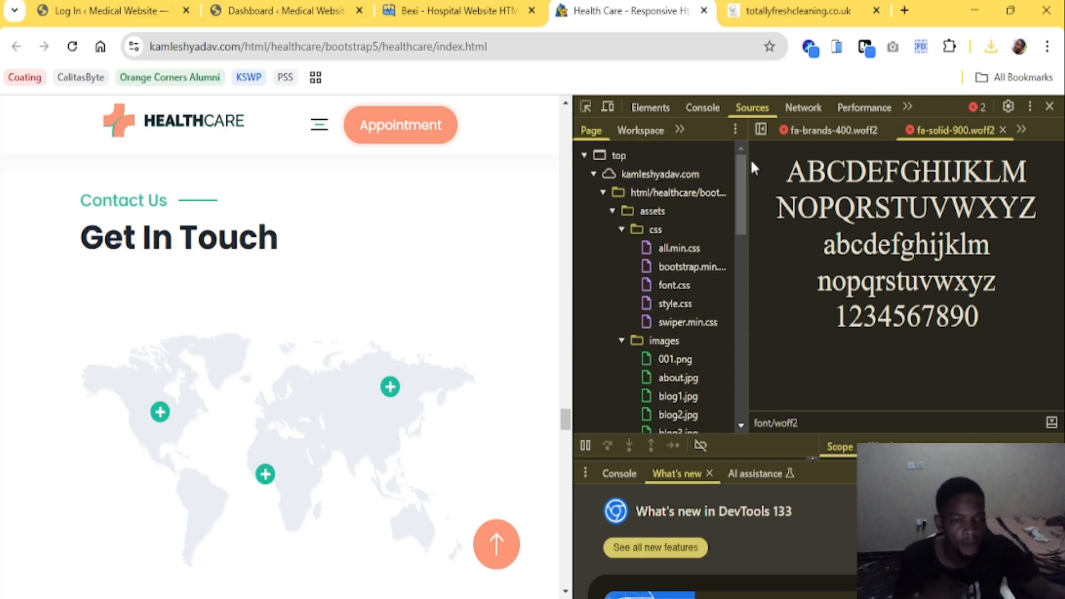
left_click(671, 358)
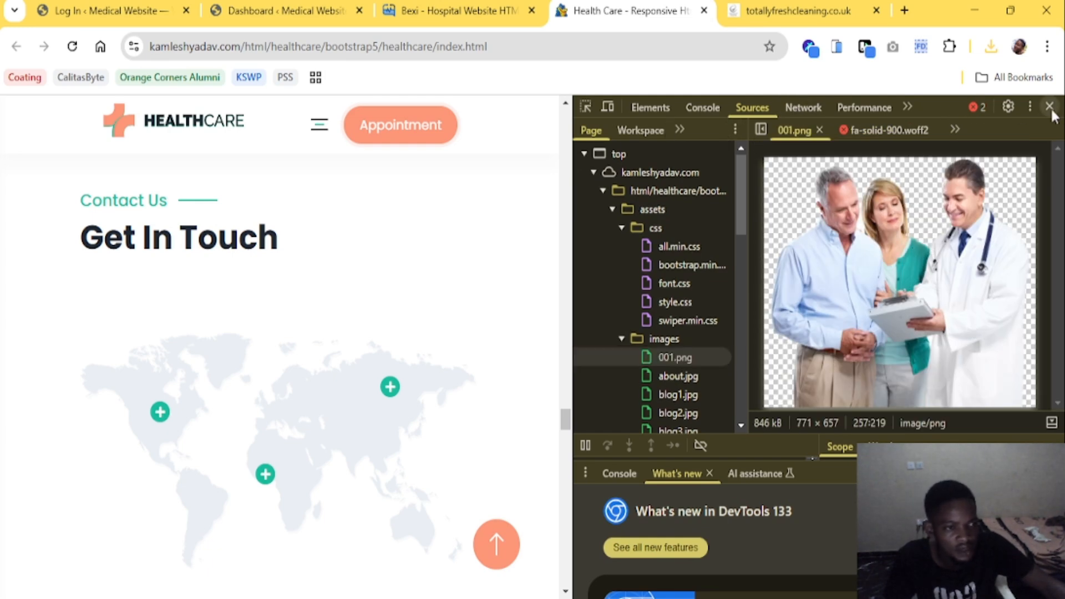
key("F12")
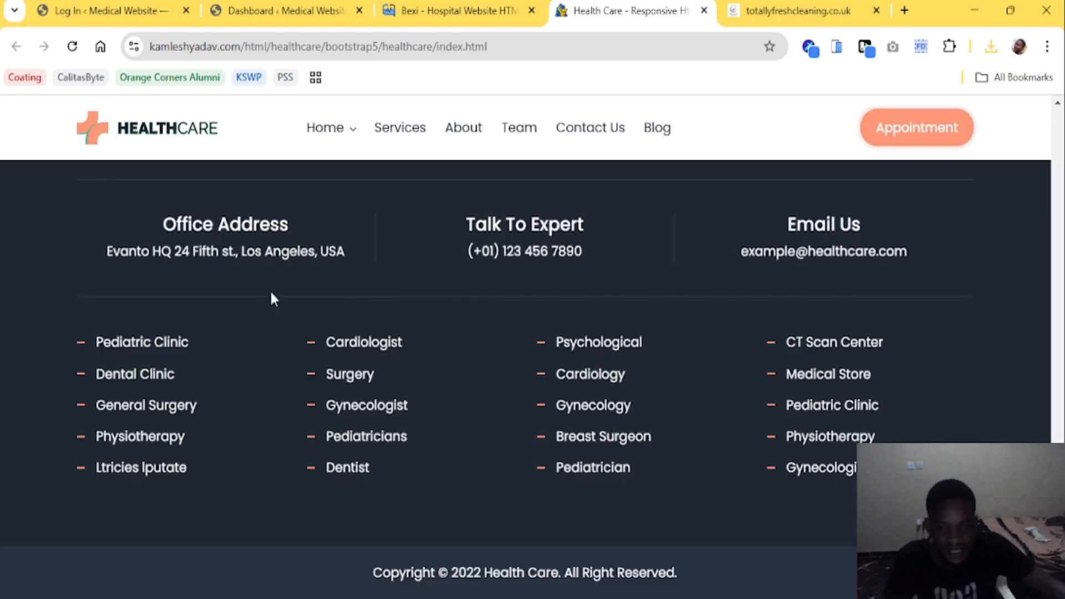
Check the hero section at the page's start, open the downloaded 001 (1).png file and close it again
scroll(597, 366, "up", 10)
scroll(597, 361, "up", 10)
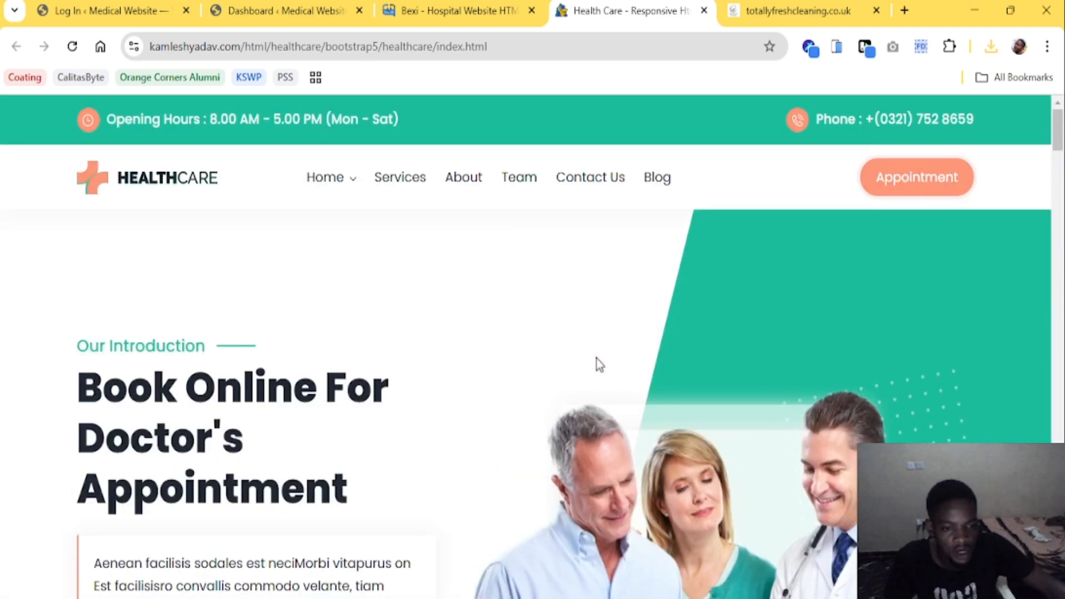
scroll(661, 316, "down", 2)
scroll(666, 322, "down", 1)
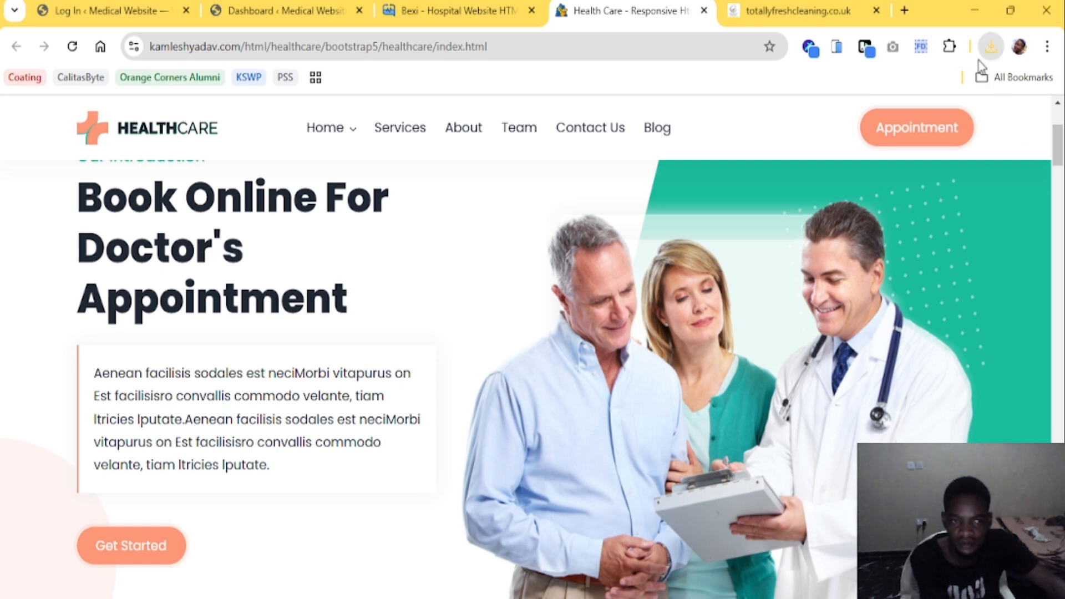
left_click_drag(887, 18, 893, 11)
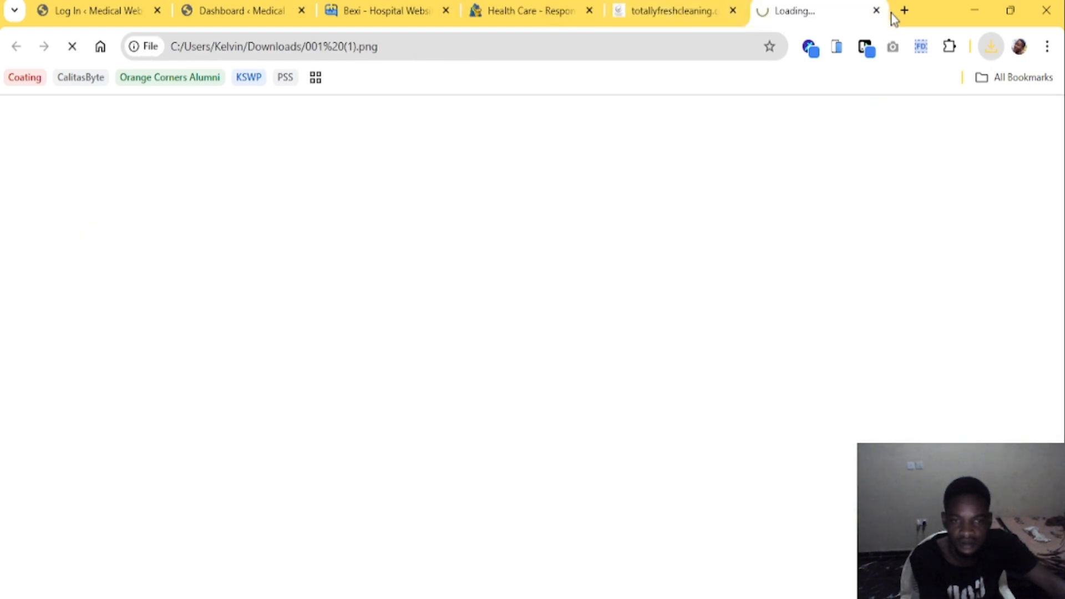
left_click(875, 11)
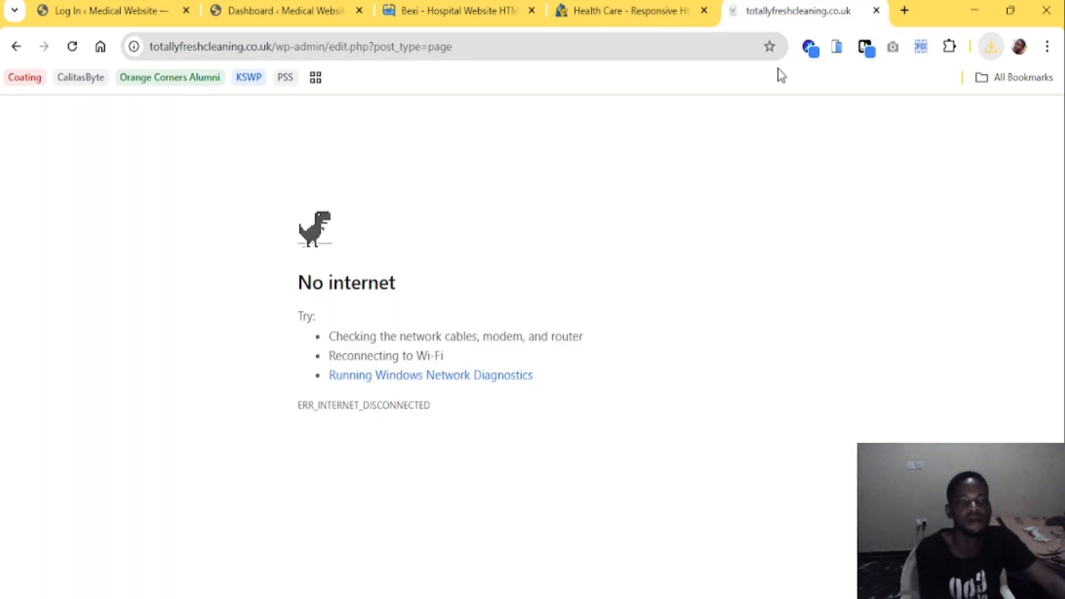
Close the totallyfreshcleaning.co.uk, Bexi template and Log In pages, keeping the Dashboard and Health Care template open
left_click(623, 4)
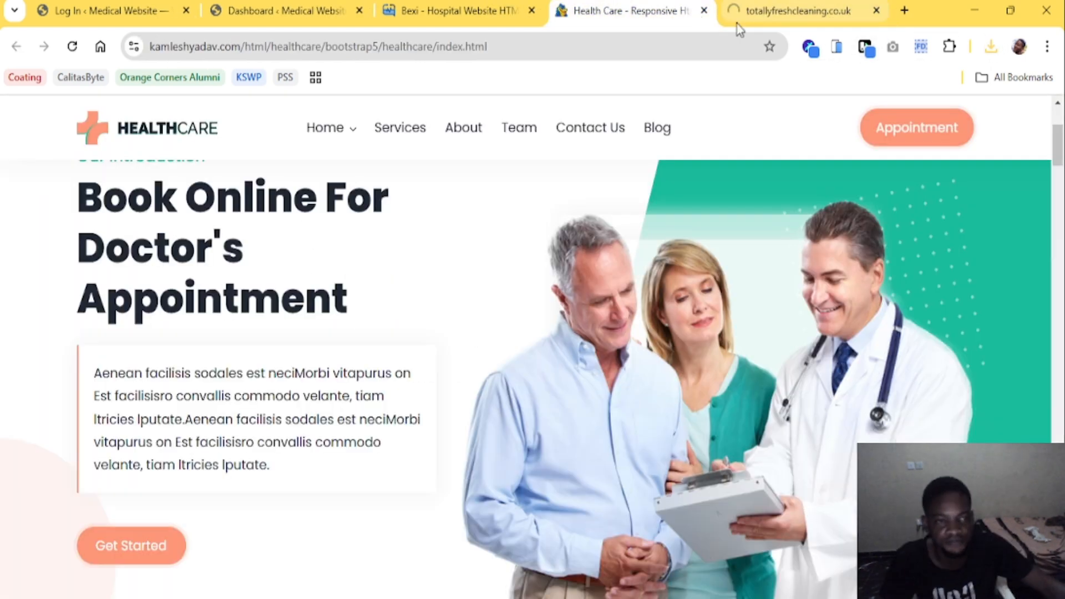
left_click(877, 10)
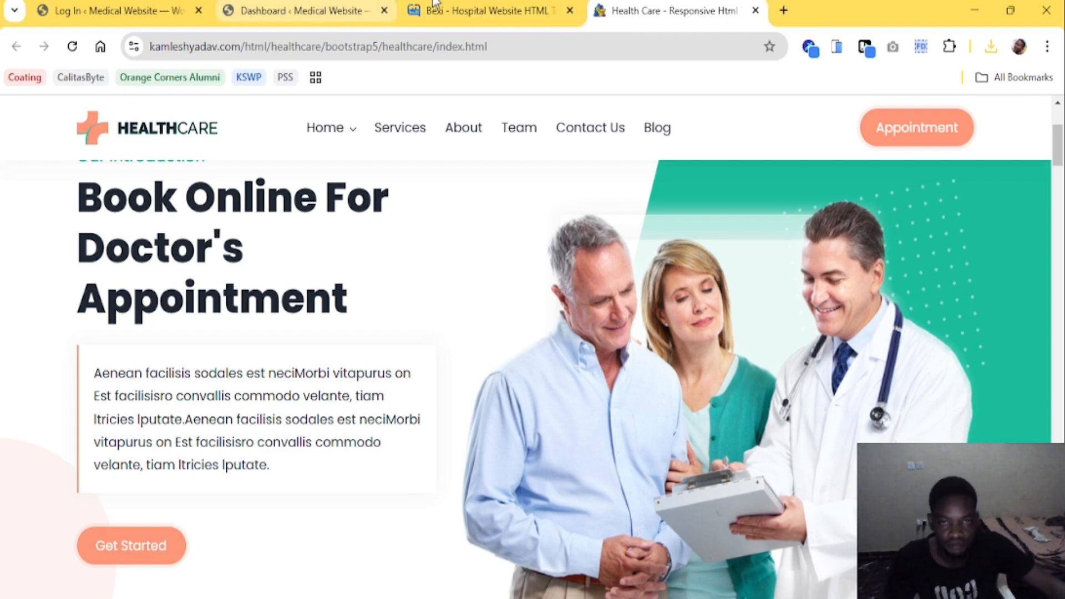
left_click(456, 13)
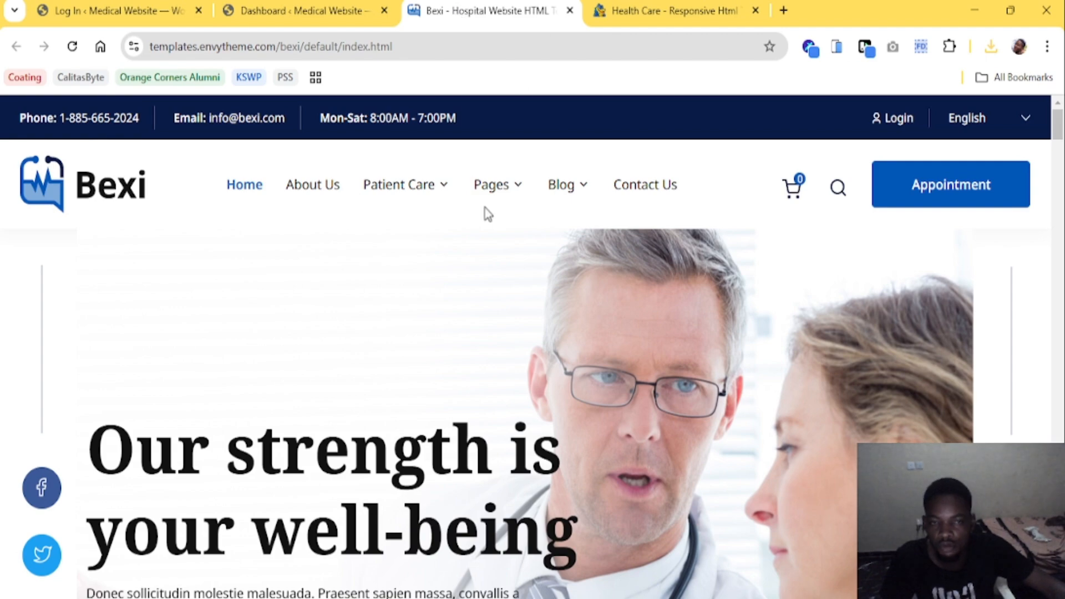
scroll(484, 214, "down", 5)
scroll(532, 166, "up", 5)
left_click(569, 11)
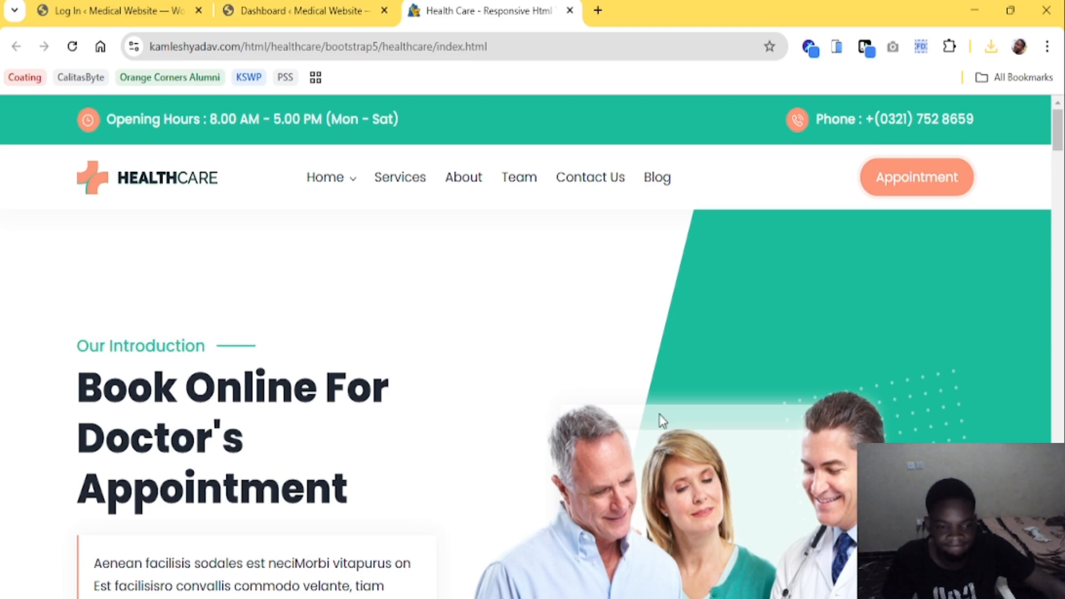
left_click(198, 10)
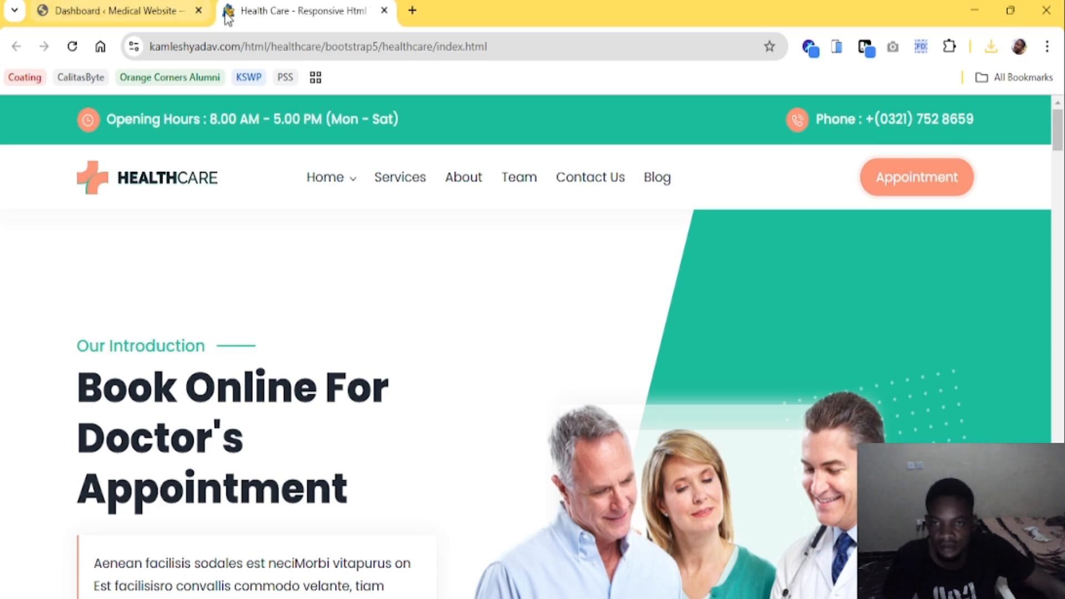
Examine the Health Care home page's layout from the header and hero section through the service cards to the Doctors Team section
scroll(807, 454, "down", 3)
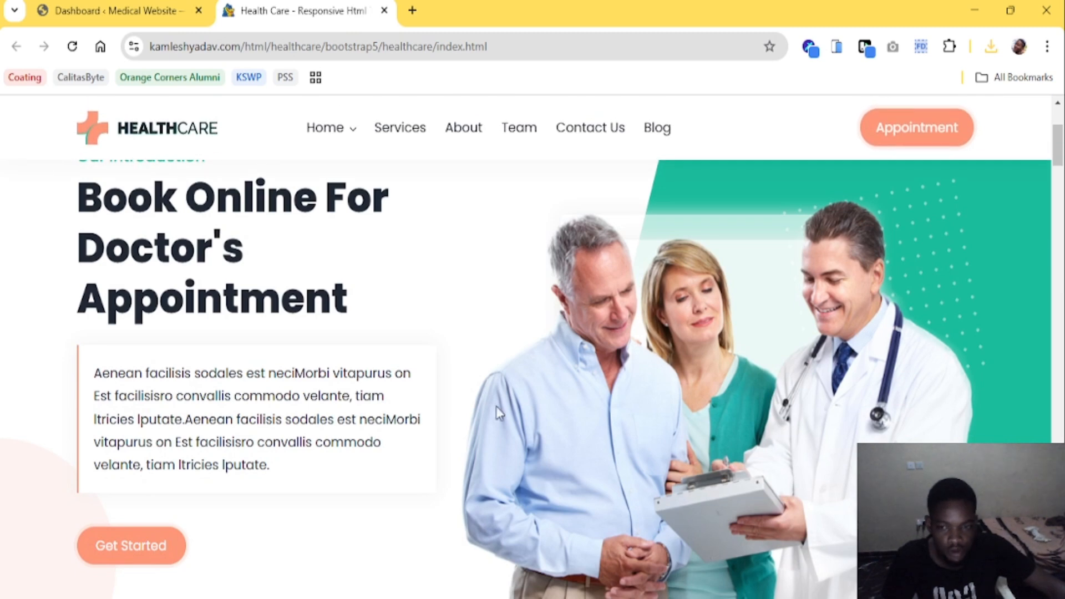
scroll(496, 406, "up", 3)
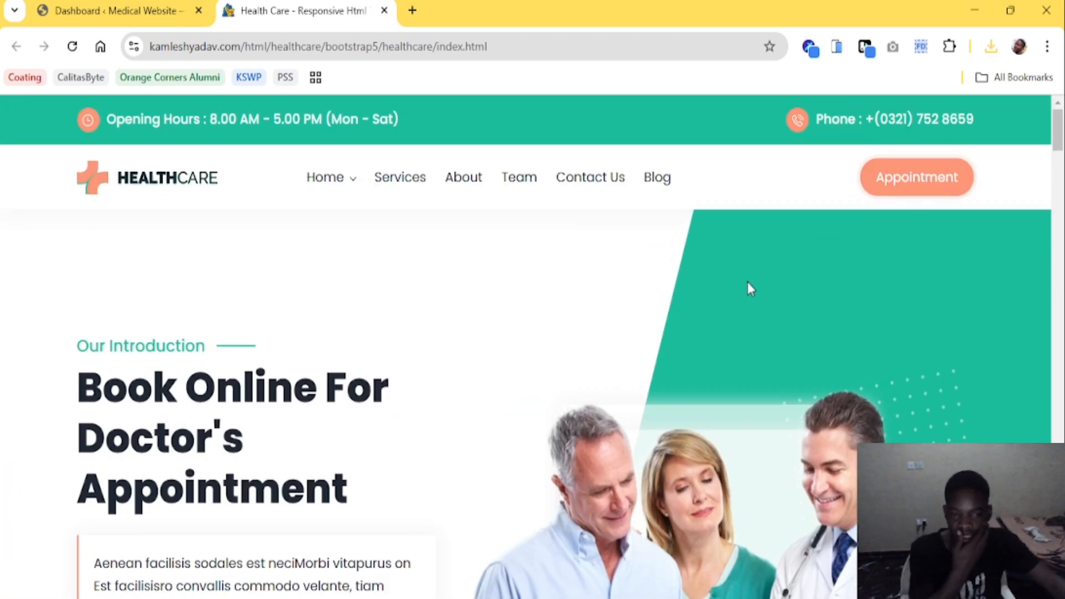
scroll(876, 402, "down", 1)
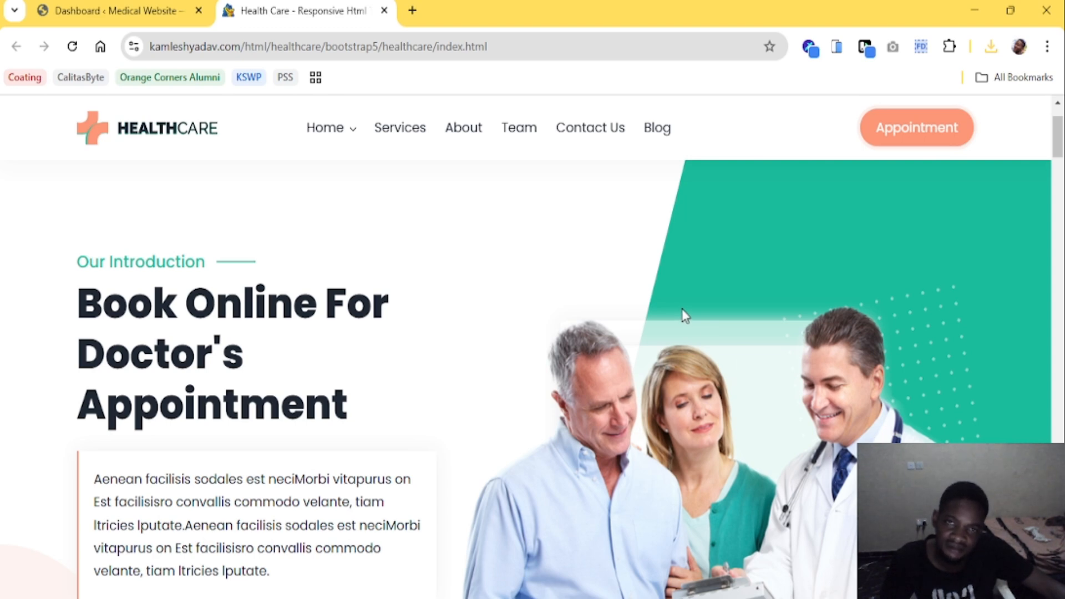
scroll(681, 308, "down", 6)
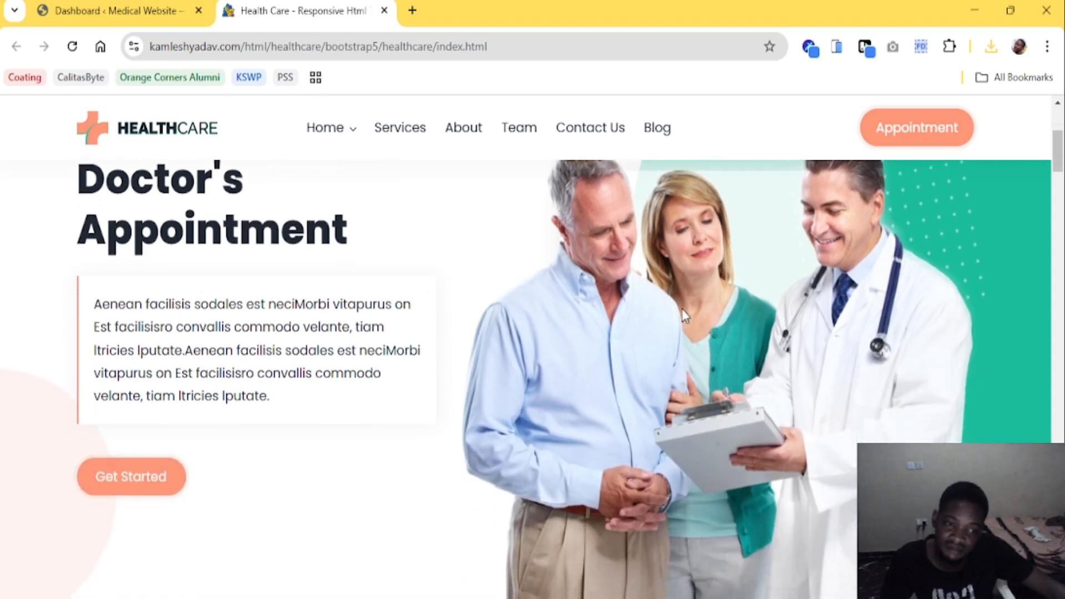
scroll(681, 308, "up", 4)
scroll(681, 308, "up", 3)
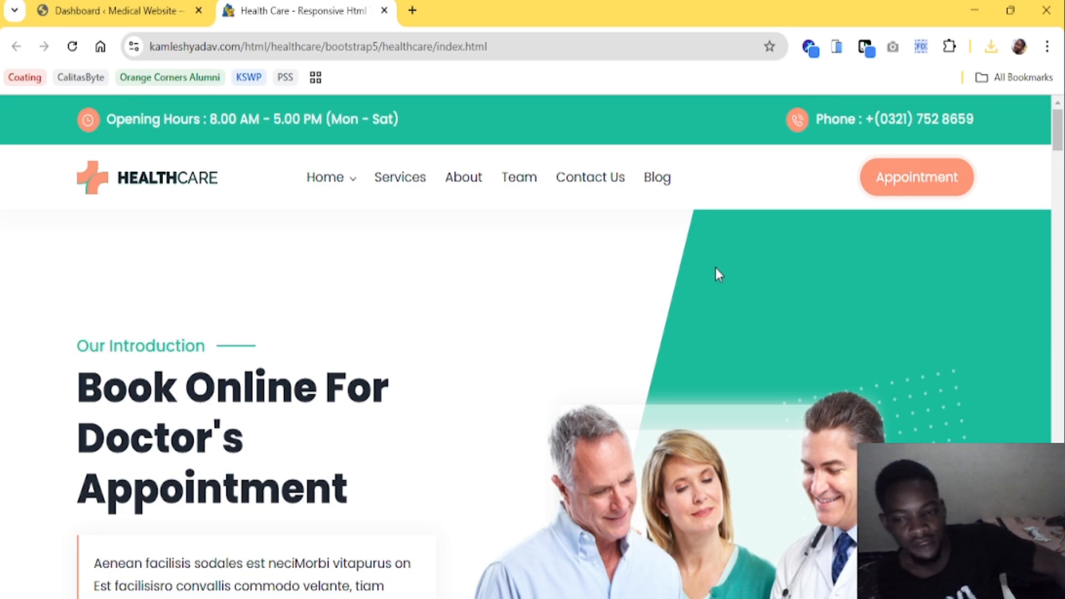
scroll(710, 328, "down", 2)
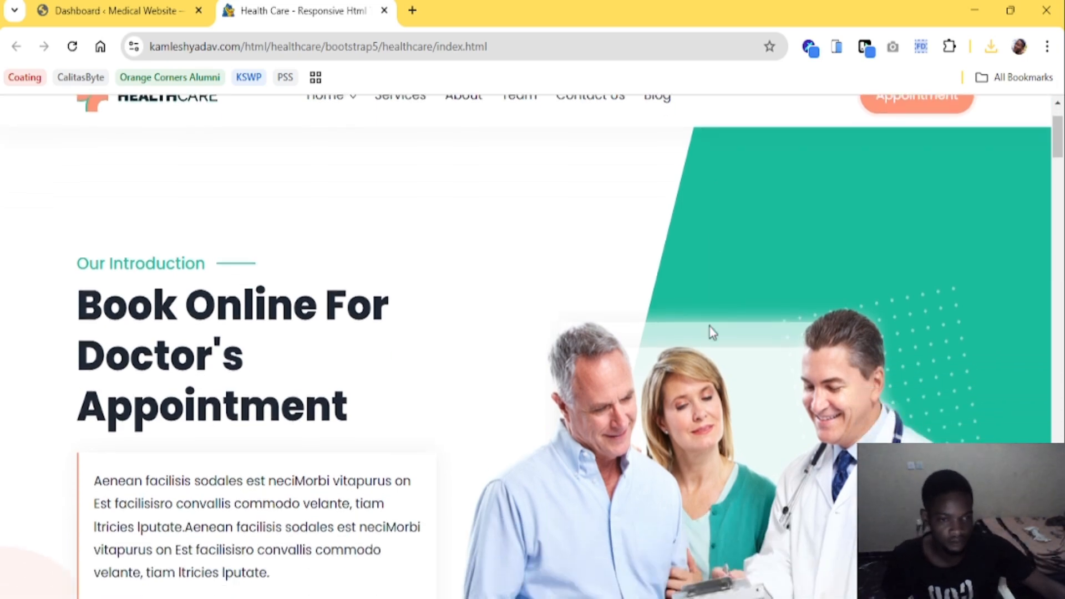
scroll(726, 328, "down", 5)
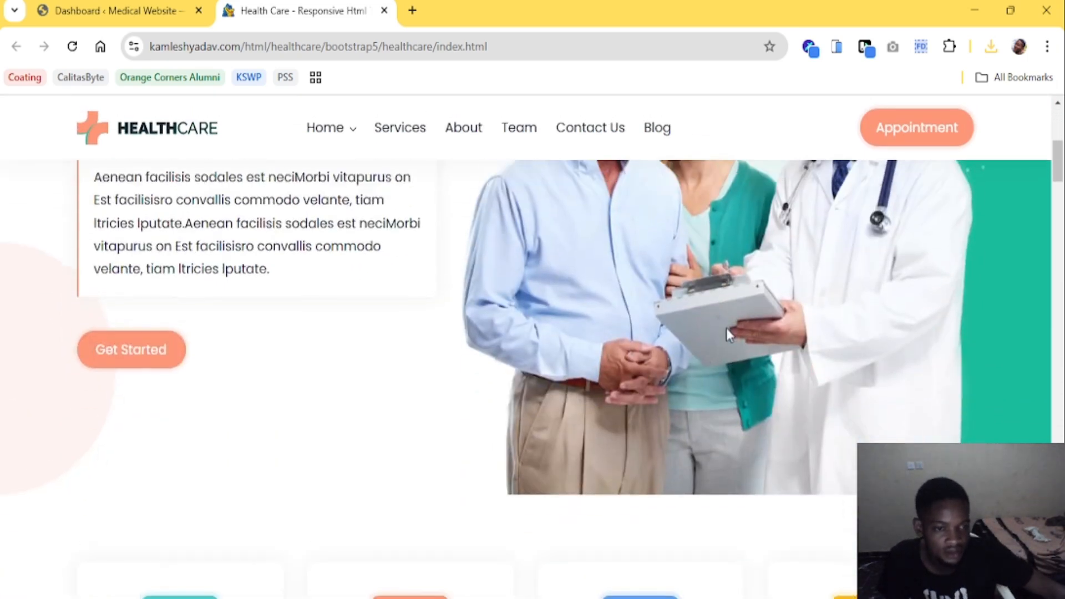
scroll(726, 328, "up", 5)
scroll(727, 328, "down", 5)
scroll(748, 317, "up", 4)
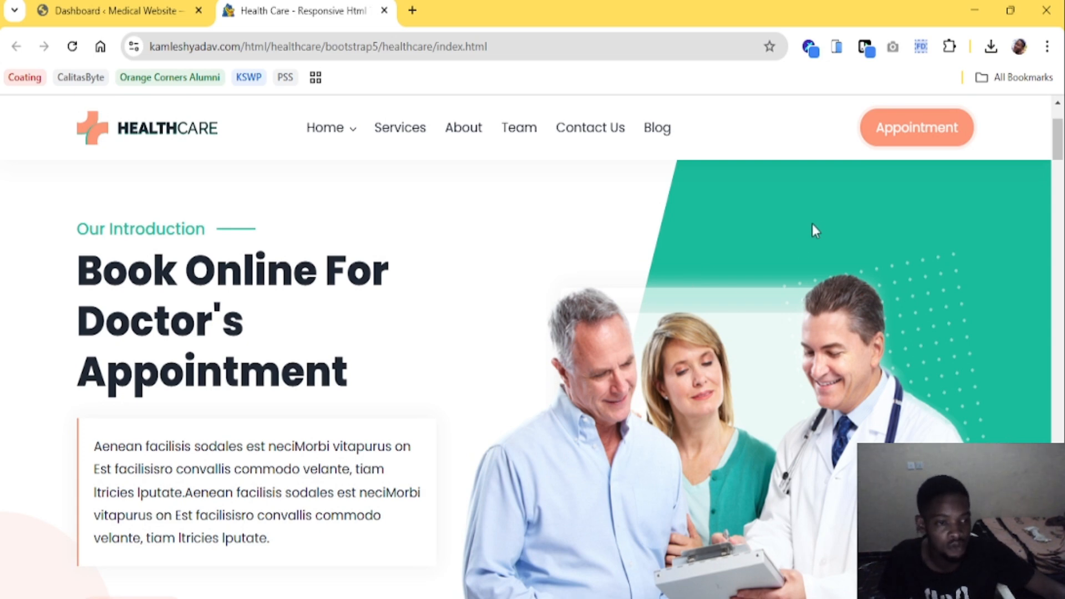
scroll(812, 225, "up", 2)
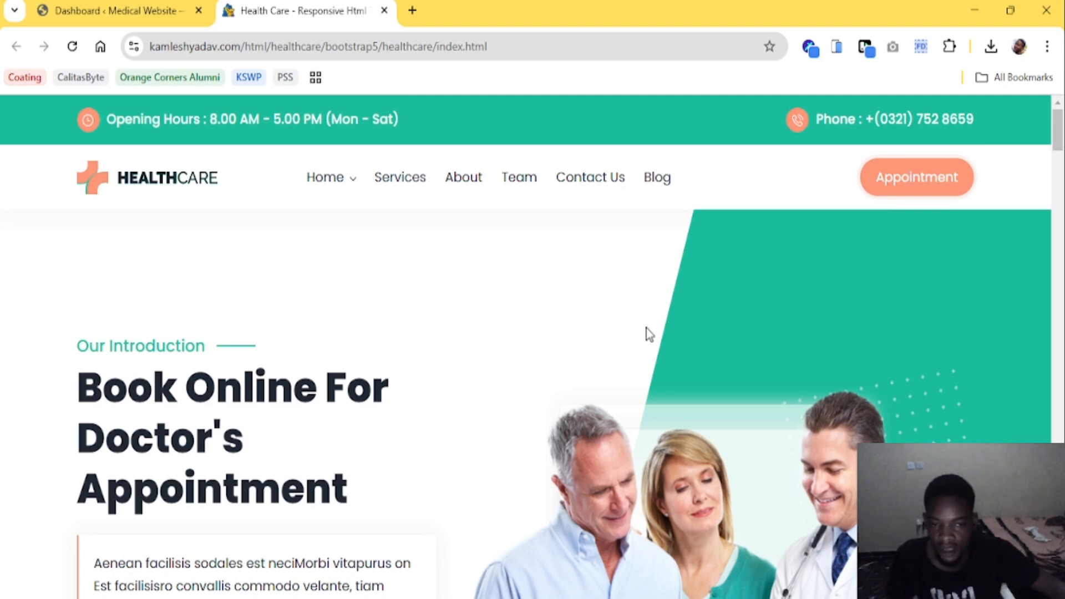
scroll(791, 363, "down", 10)
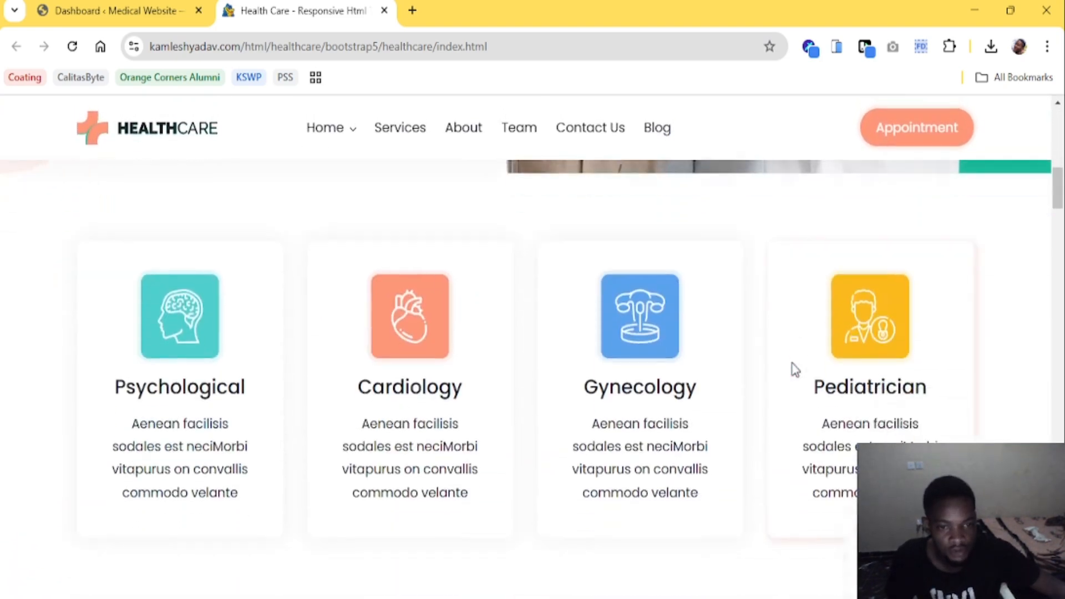
scroll(792, 363, "up", 10)
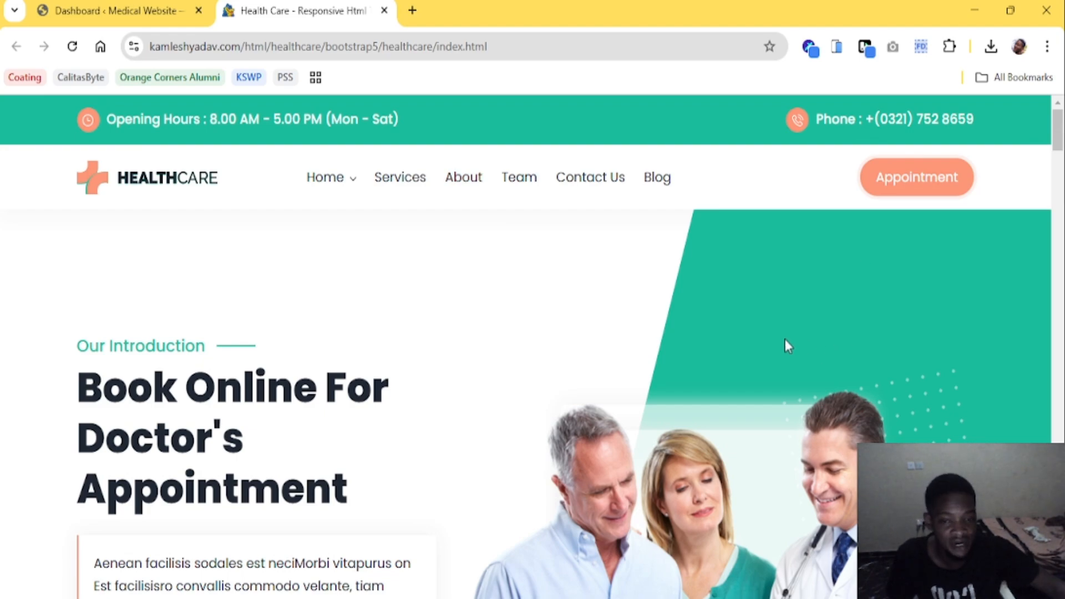
scroll(784, 341, "down", 12)
scroll(645, 252, "down", 8)
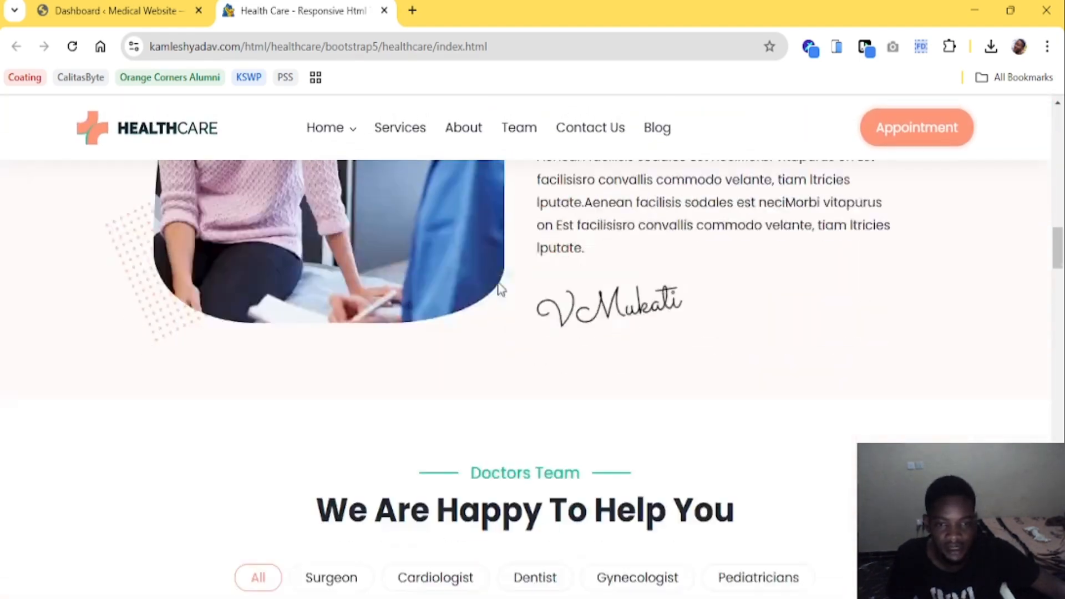
Look over the Health Care page's Doctors Team section and its doctor cards, and return to the page's start
scroll(499, 285, "up", 5)
scroll(625, 300, "down", 12)
scroll(625, 299, "down", 8)
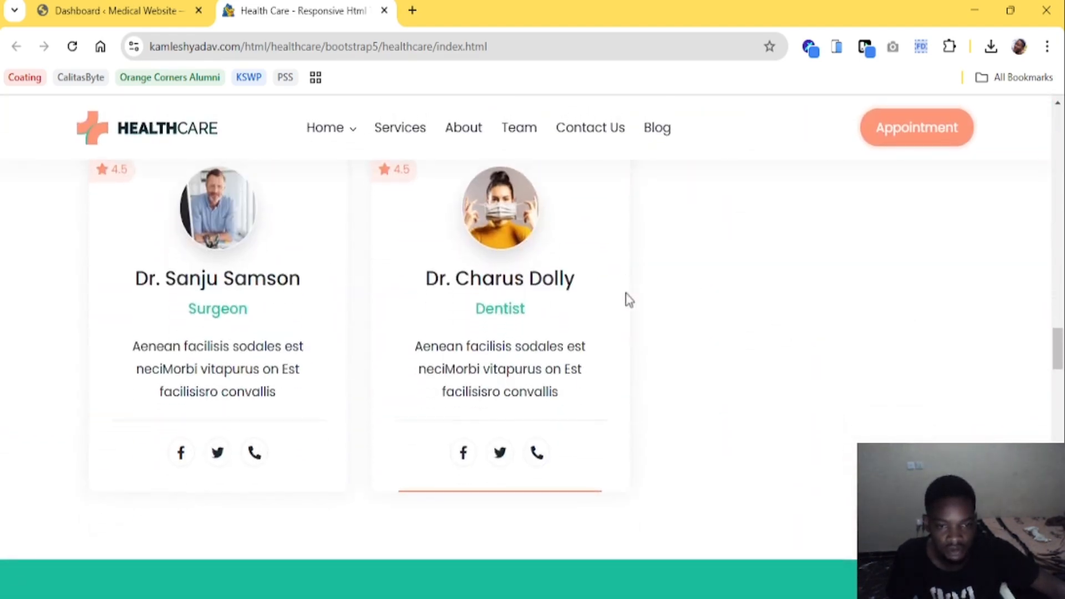
scroll(625, 300, "up", 7)
scroll(627, 300, "up", 20)
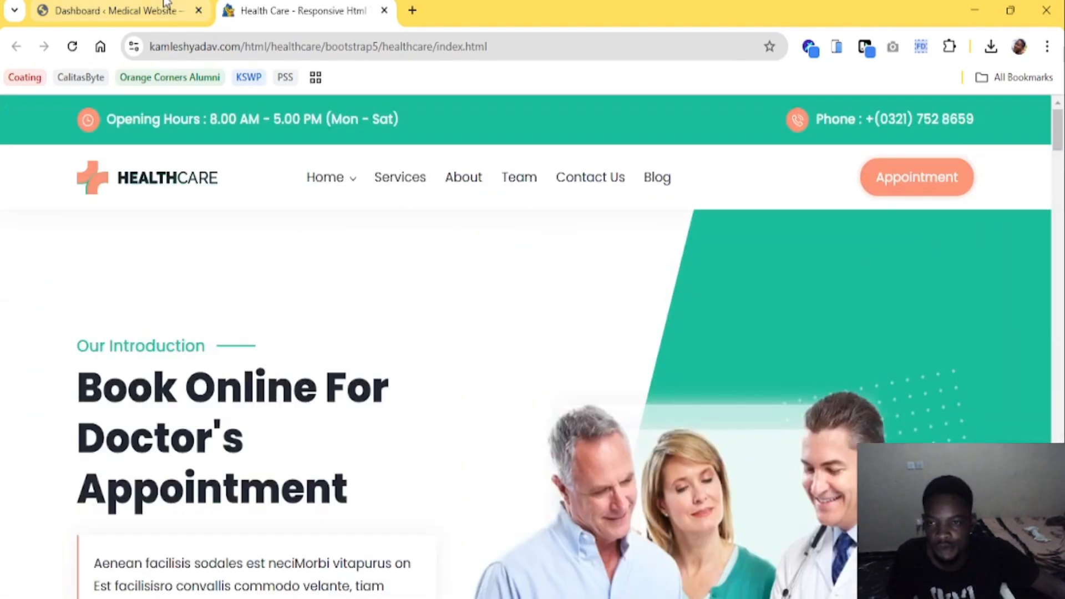
Open the Medical Website's list of installed plugins and deactivate Elementor Pro
left_click(139, 10)
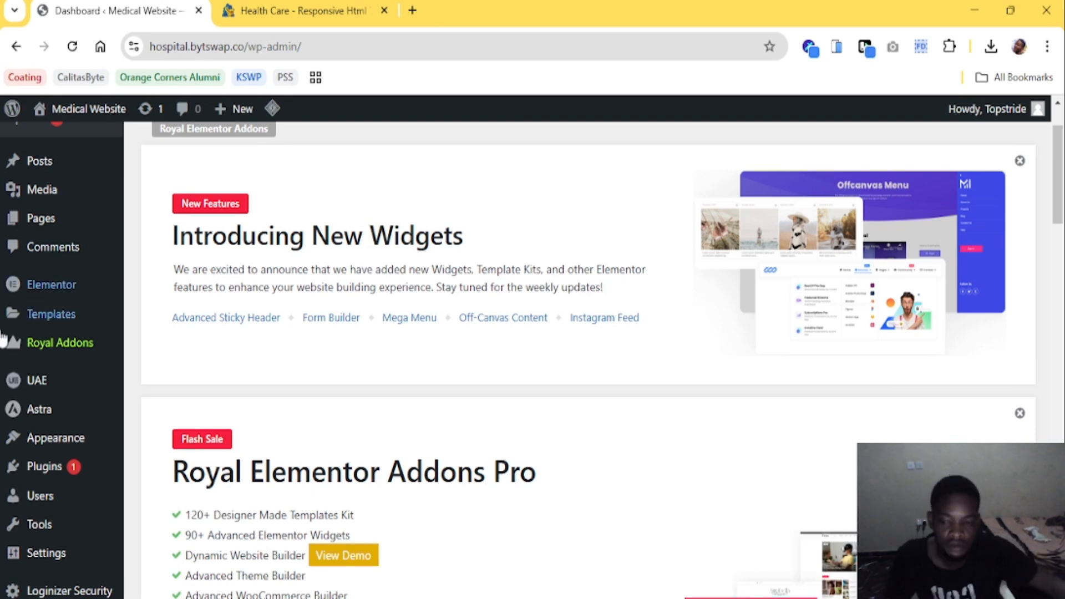
mouse_move(65, 441)
mouse_move(67, 467)
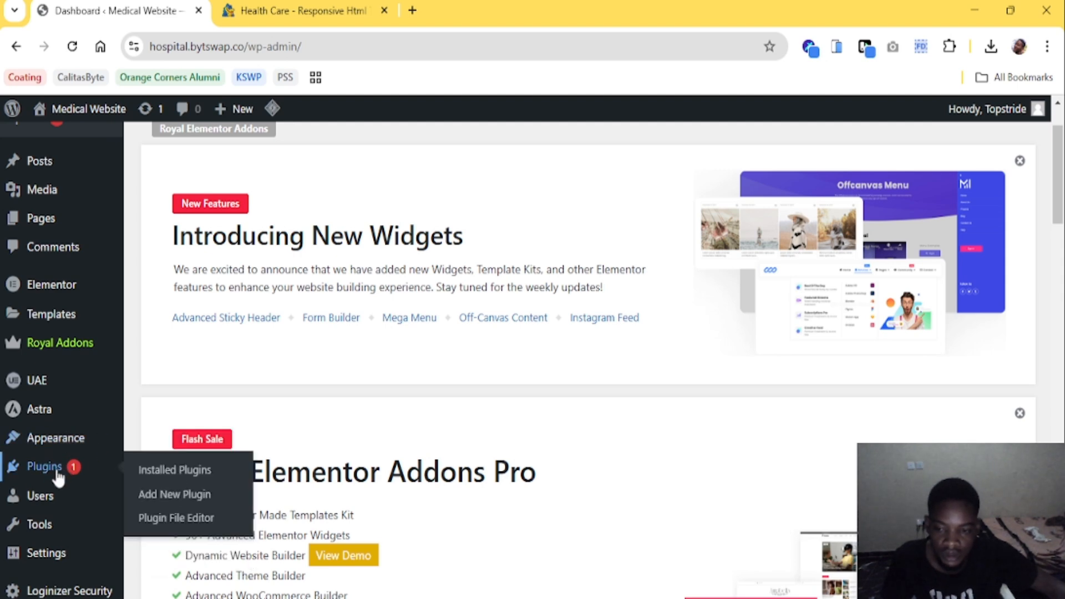
left_click(158, 470)
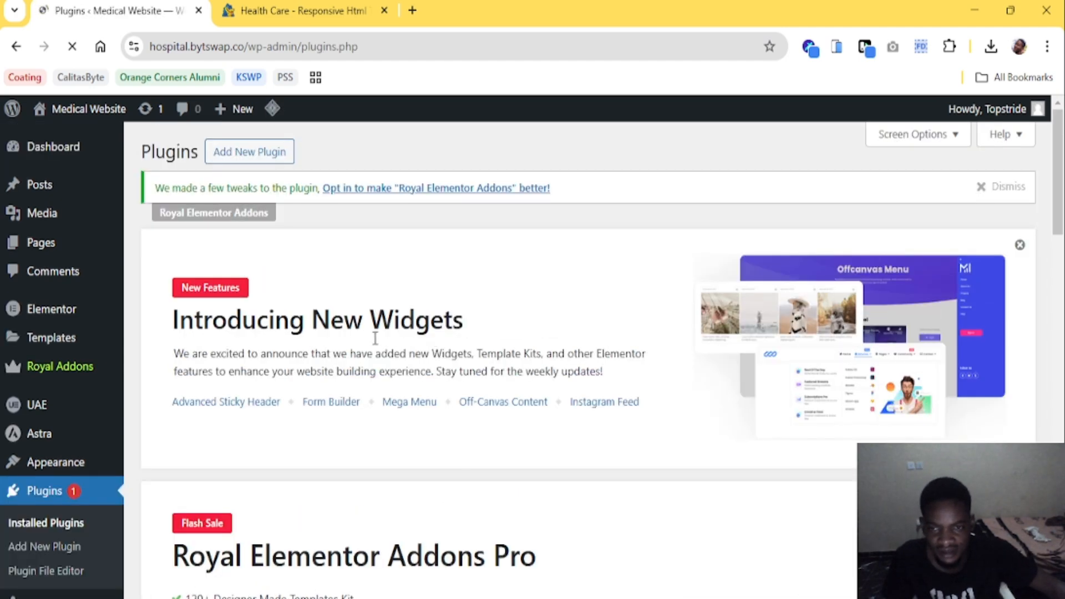
scroll(377, 355, "down", 15)
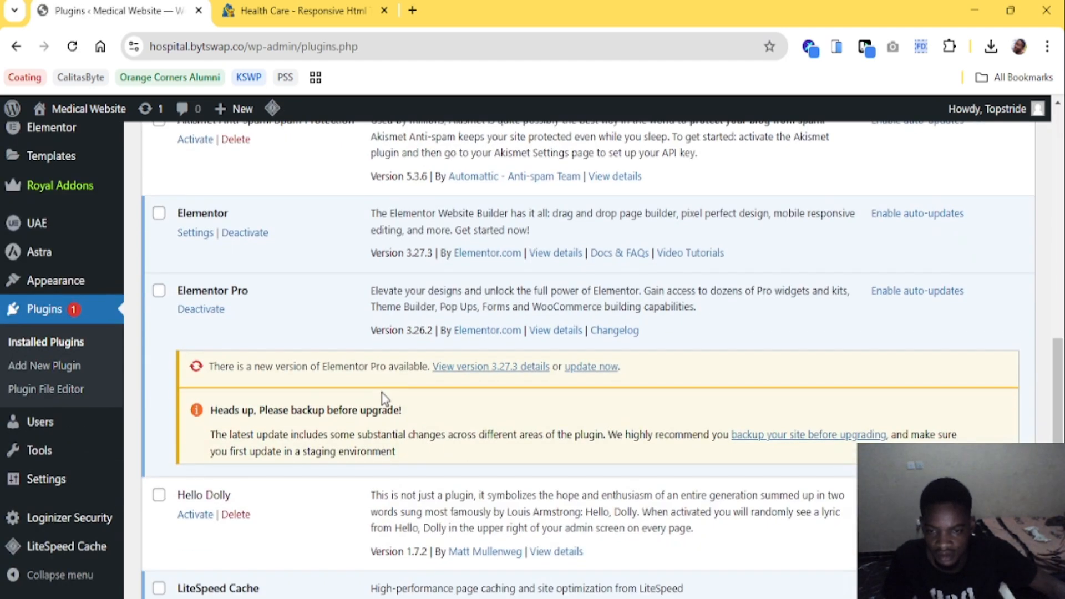
scroll(381, 393, "down", 3)
scroll(340, 404, "up", 4)
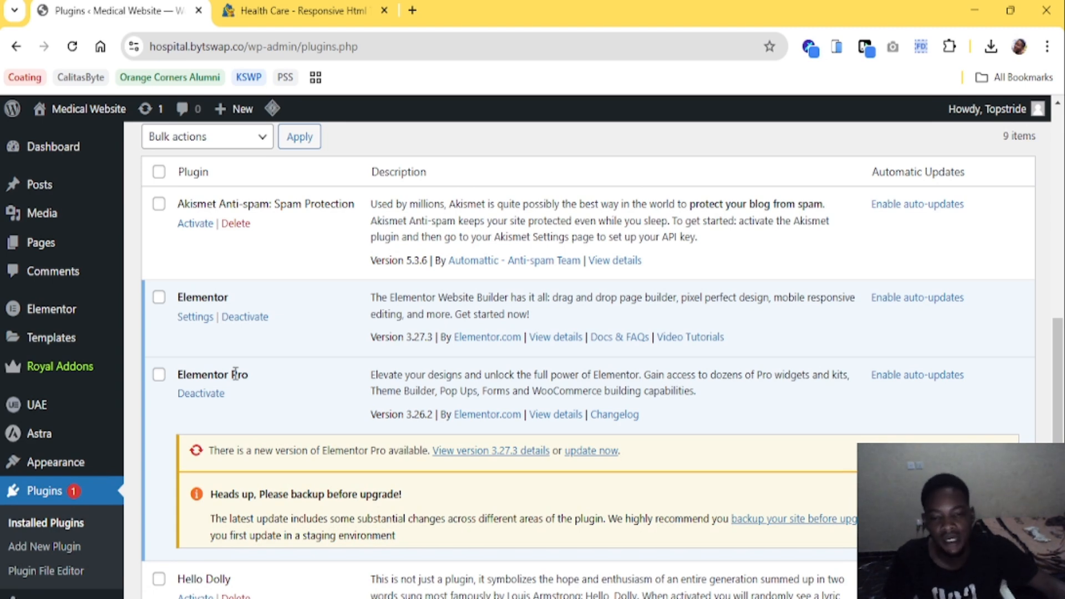
left_click(200, 393)
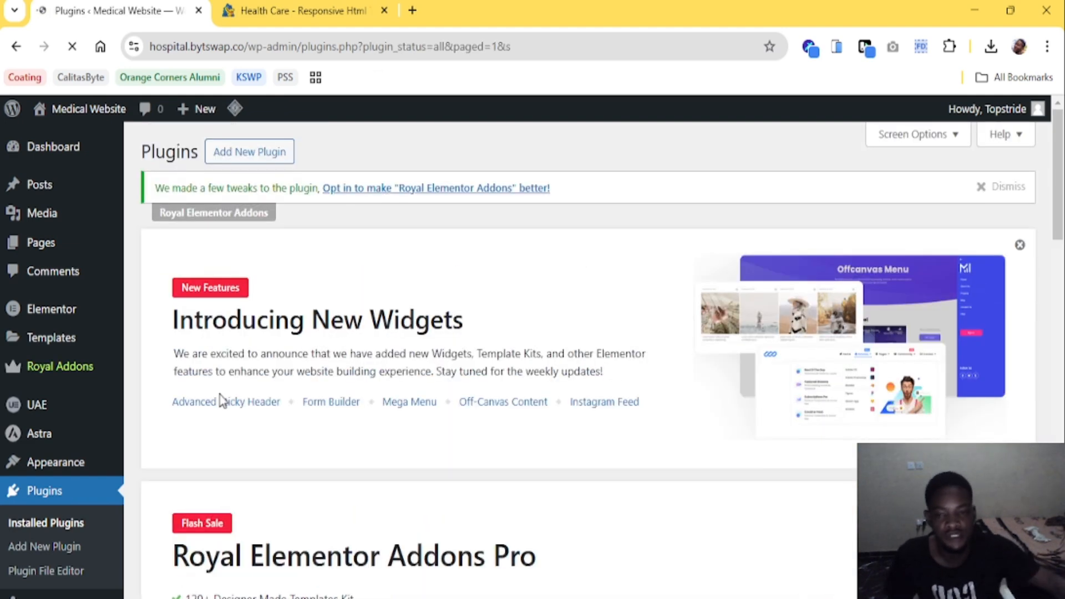
Review the installed plugins from Akismet Anti-spam and Elementor down to Royal Elementor Addons and Ultimate Addons for Elementor Lite
scroll(249, 377, "down", 10)
scroll(249, 377, "down", 5)
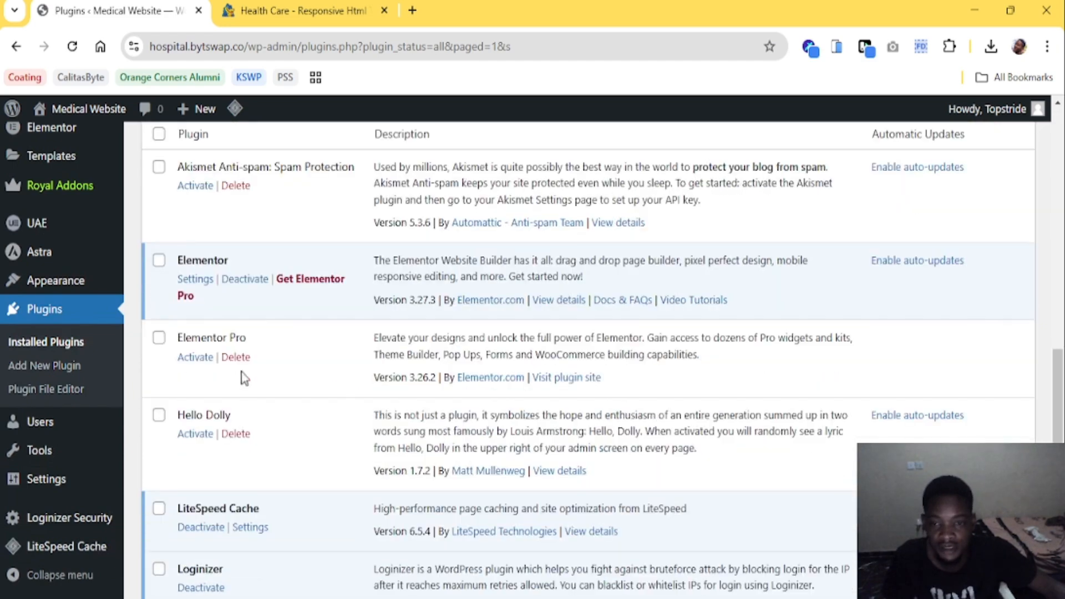
scroll(249, 382, "down", 3)
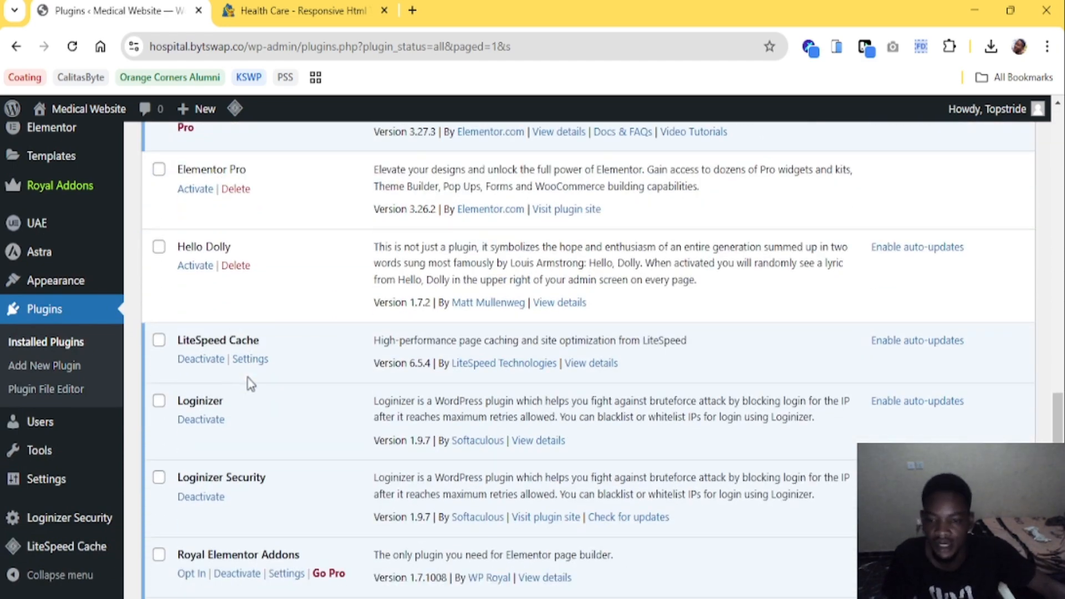
scroll(251, 383, "up", 8)
scroll(277, 366, "down", 3)
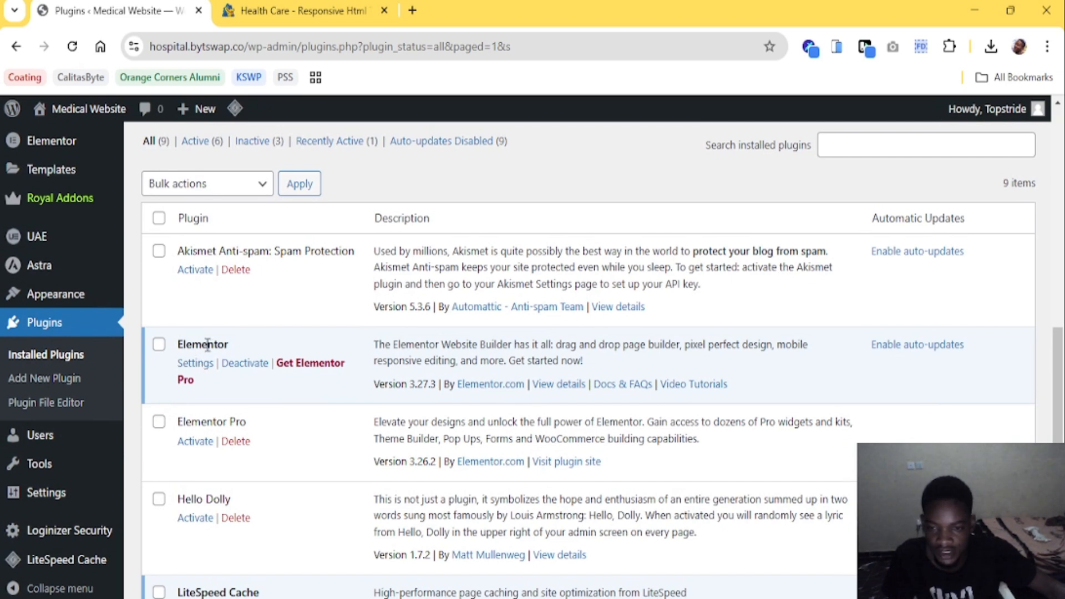
scroll(231, 319, "up", 3)
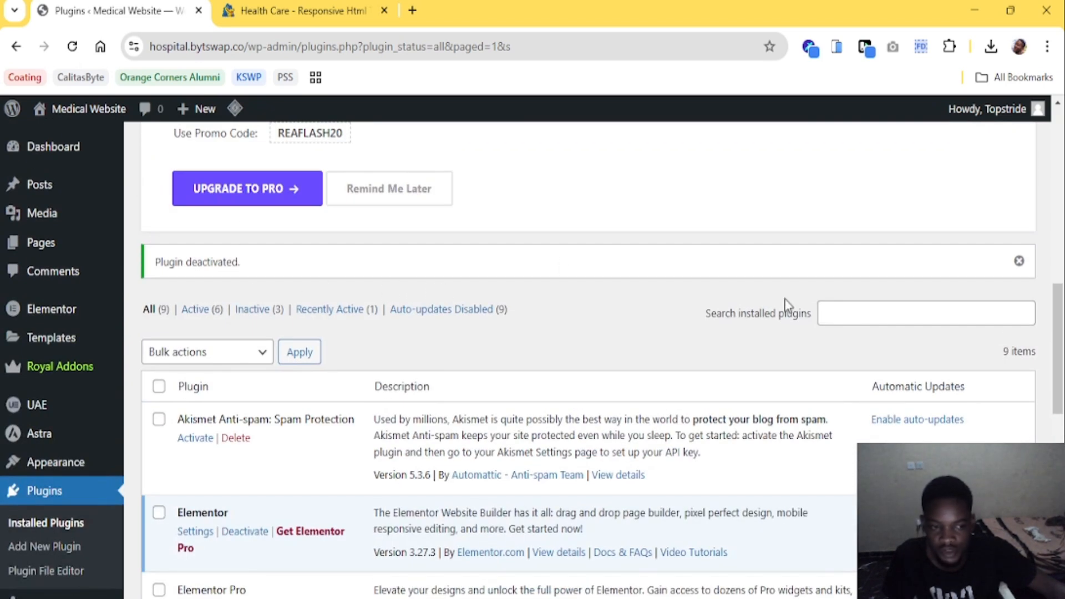
scroll(138, 407, "down", 3)
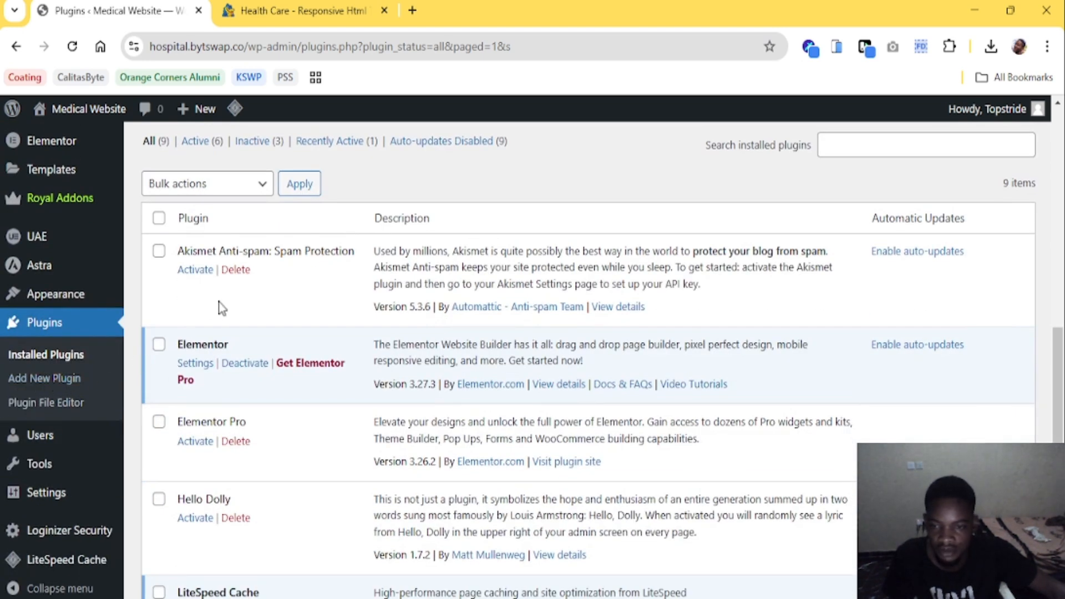
scroll(249, 339, "down", 2)
scroll(232, 355, "down", 3)
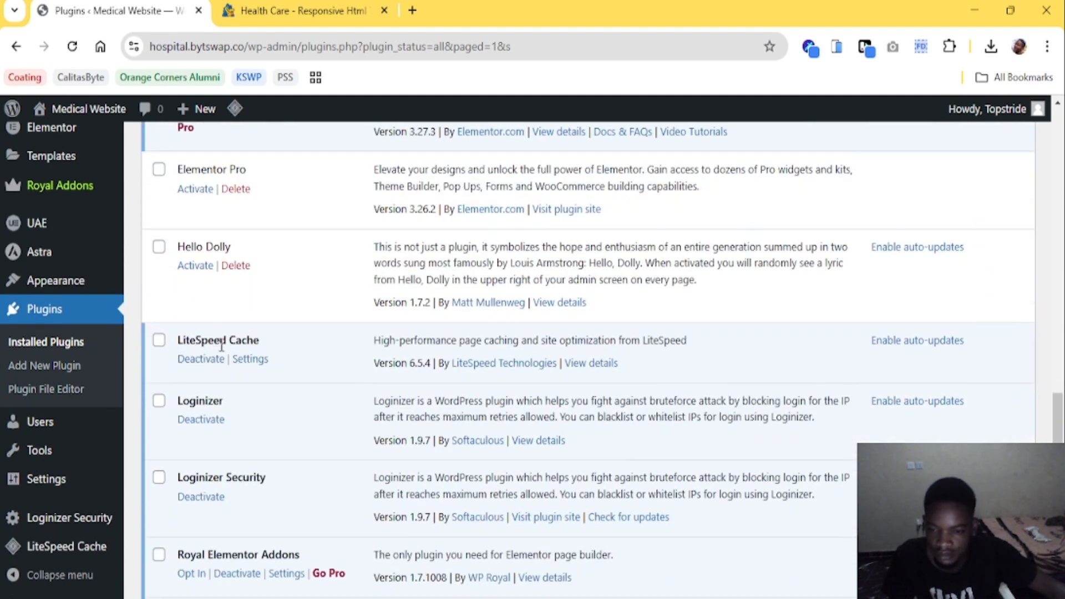
scroll(225, 343, "down", 2)
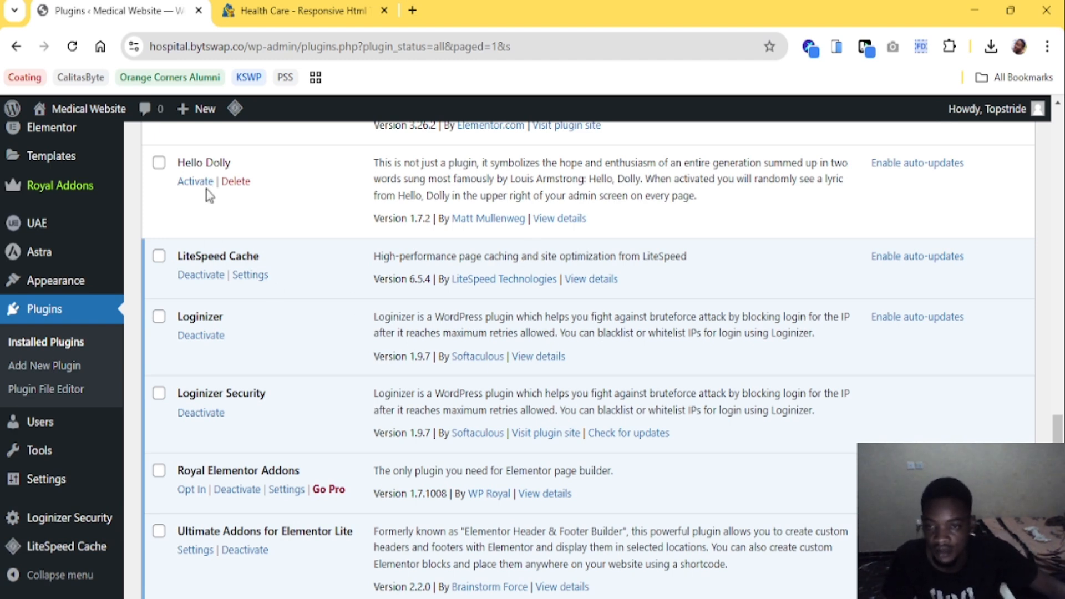
scroll(238, 321, "down", 3)
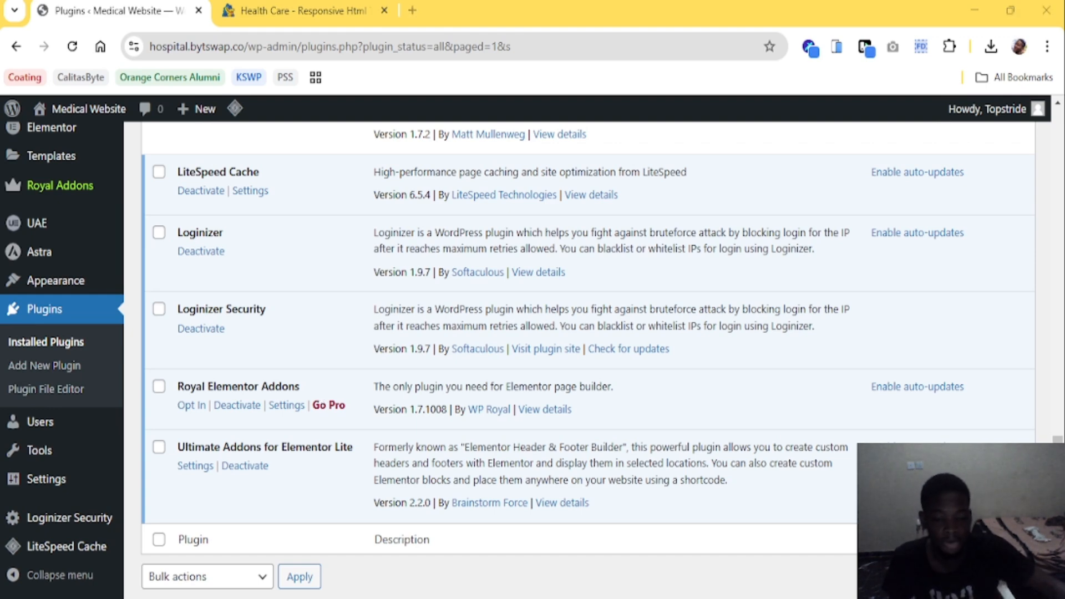
Highlight the names Royal Elementor Addons and Ultimate Addons for Elementor Lite in the plugin list, and recheck the whole list
left_click(717, 544)
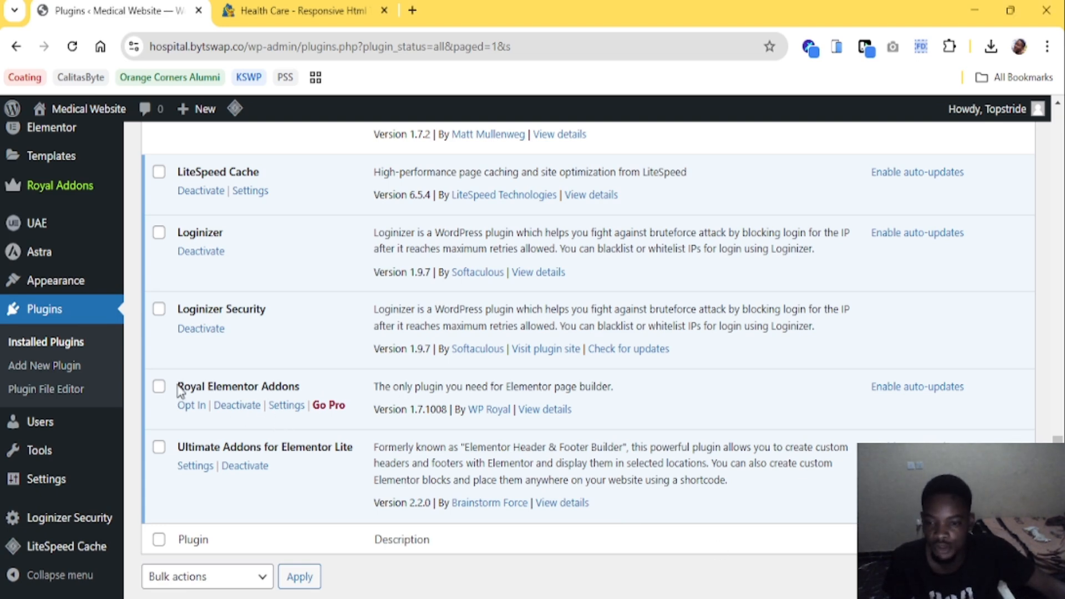
left_click_drag(179, 390, 306, 392)
left_click(308, 392)
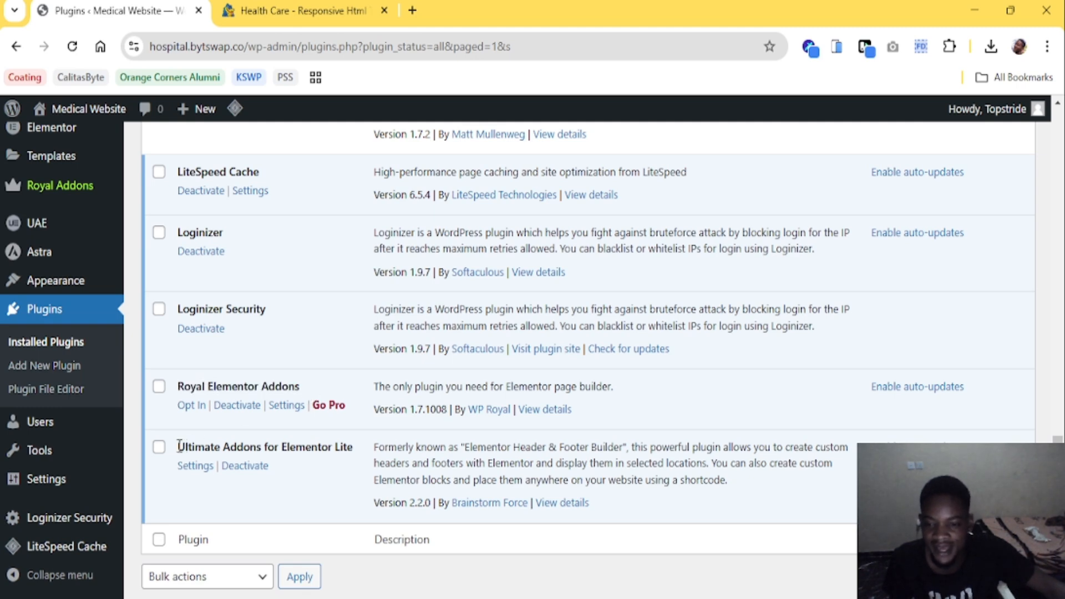
left_click_drag(179, 446, 319, 447)
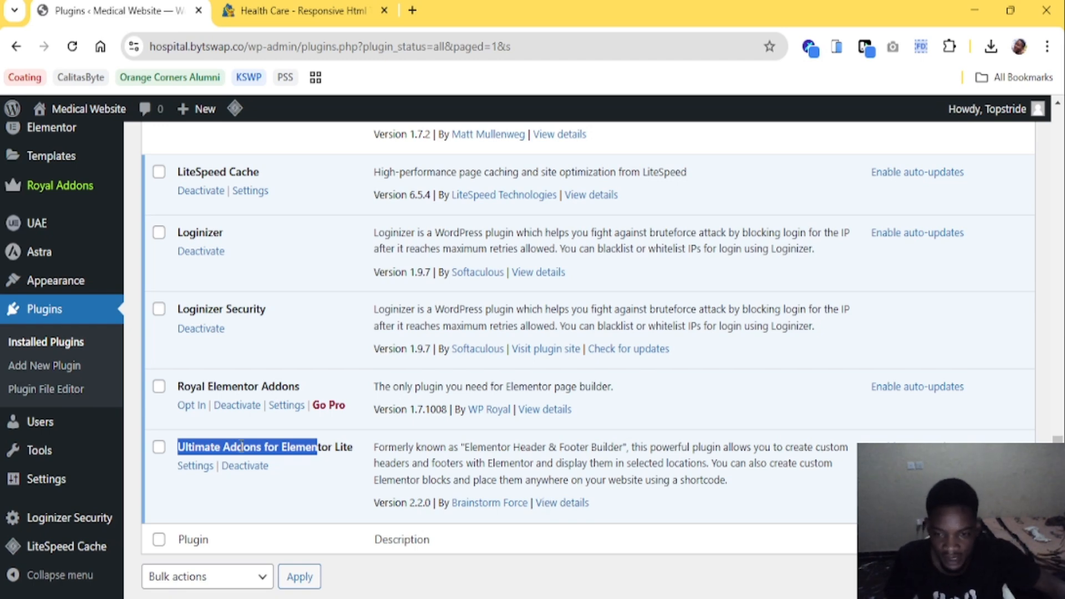
left_click(274, 491)
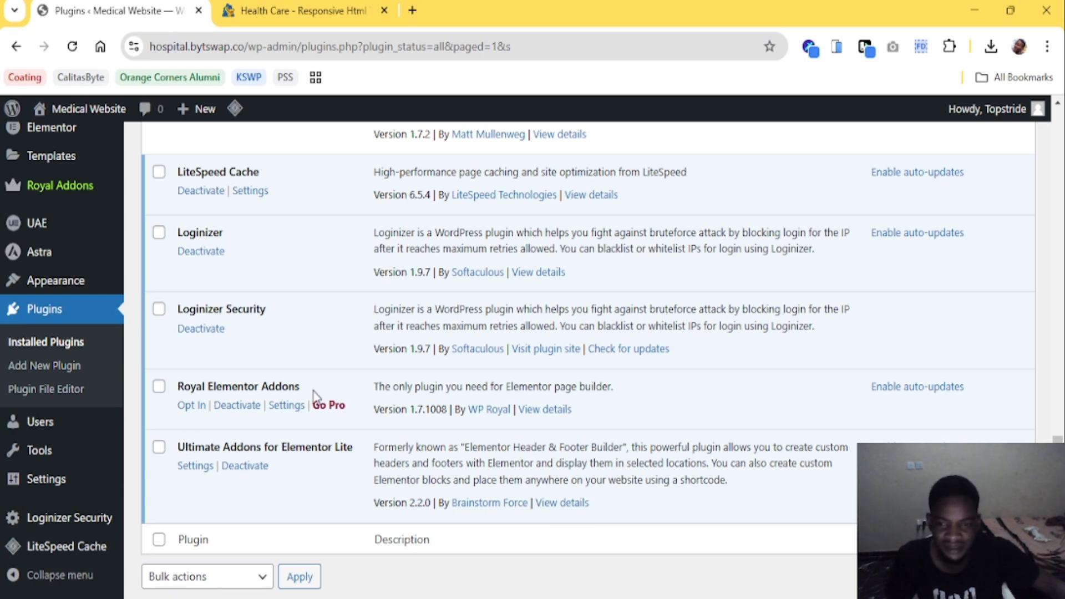
scroll(314, 404, "up", 1)
scroll(312, 398, "up", 10)
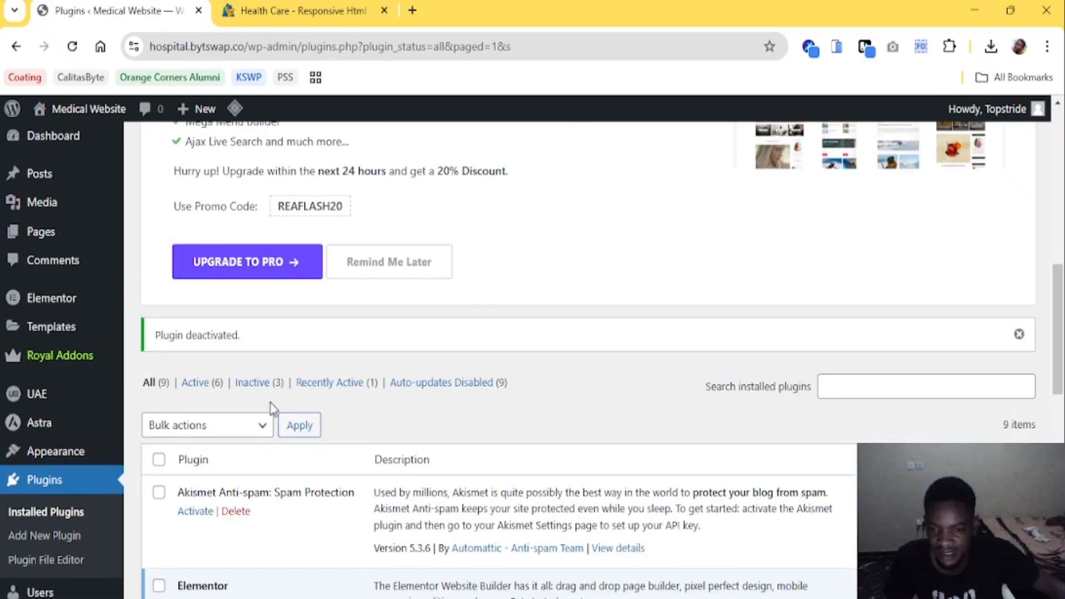
scroll(275, 405, "down", 9)
scroll(278, 409, "down", 3)
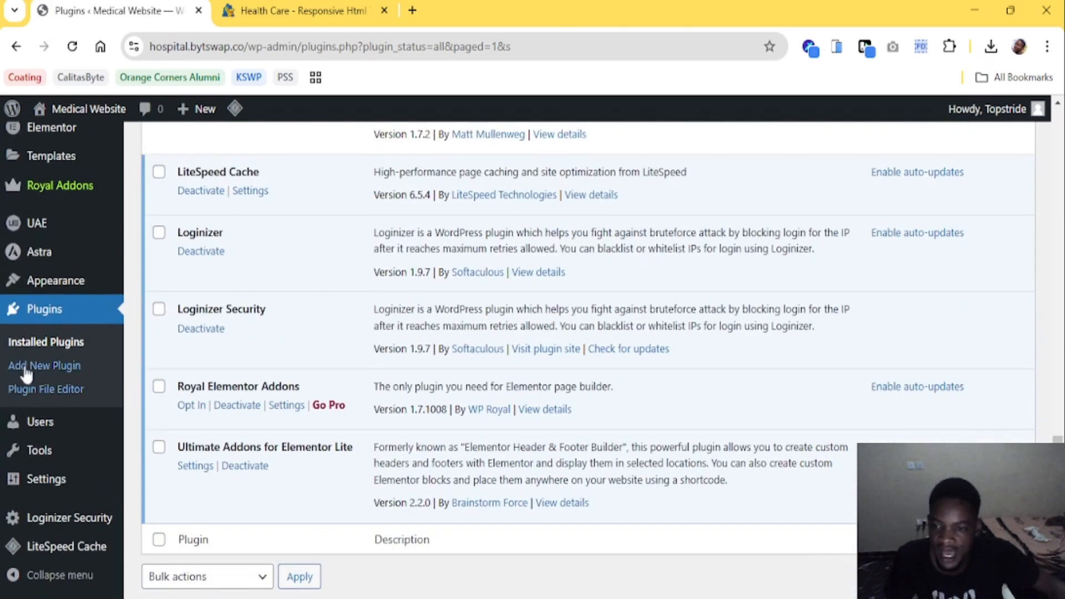
Open the site's installed themes and check which theme is active
mouse_move(48, 280)
left_click(147, 288)
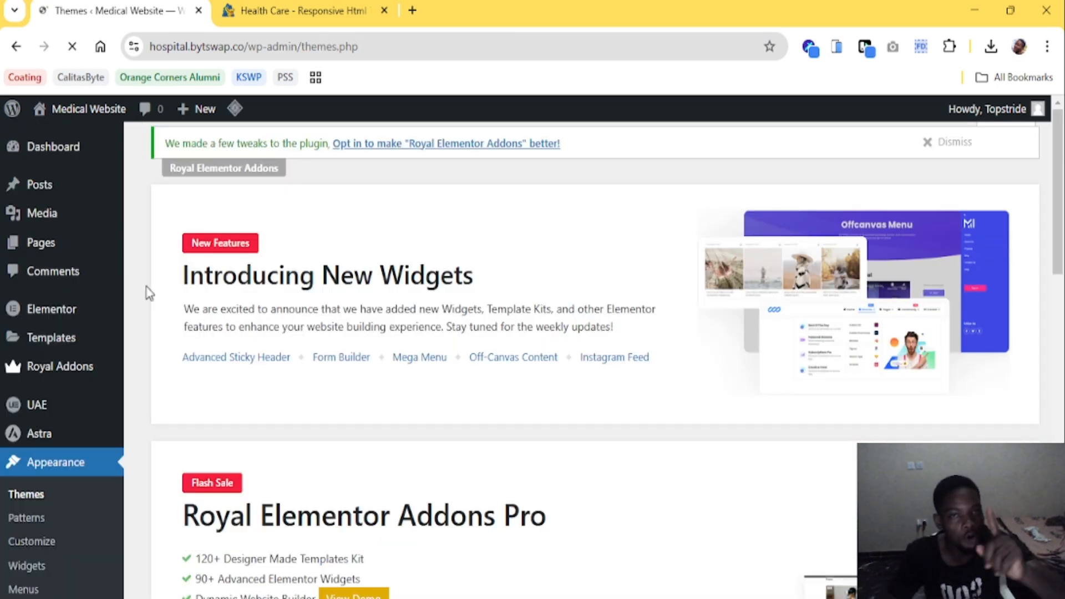
scroll(278, 368, "down", 10)
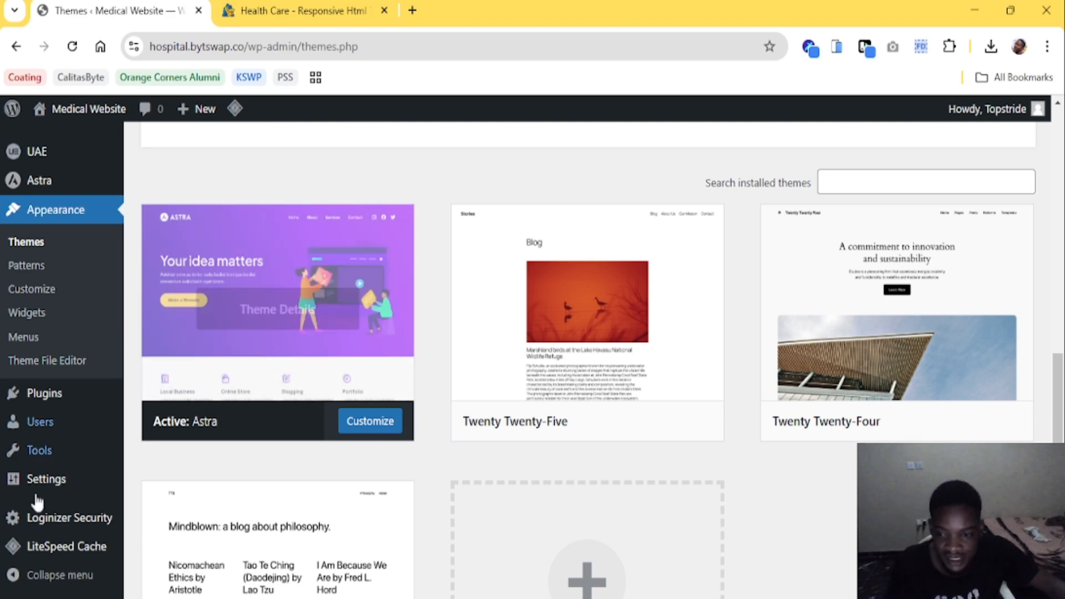
scroll(47, 517, "up", 5)
scroll(47, 516, "up", 3)
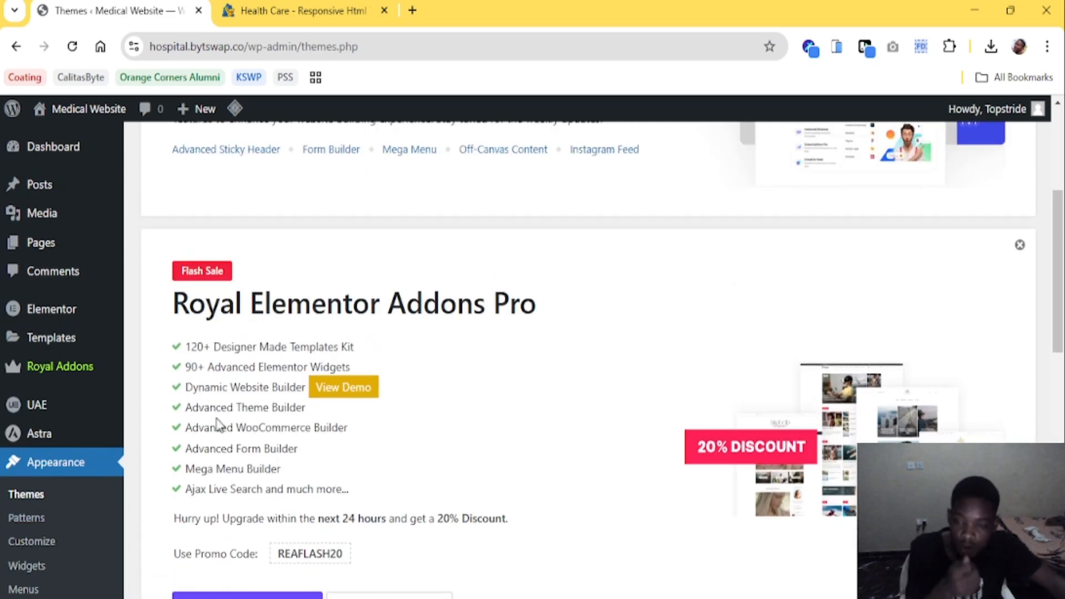
Open the media library and look through the uploaded doctor photos and medical icons
mouse_move(52, 216)
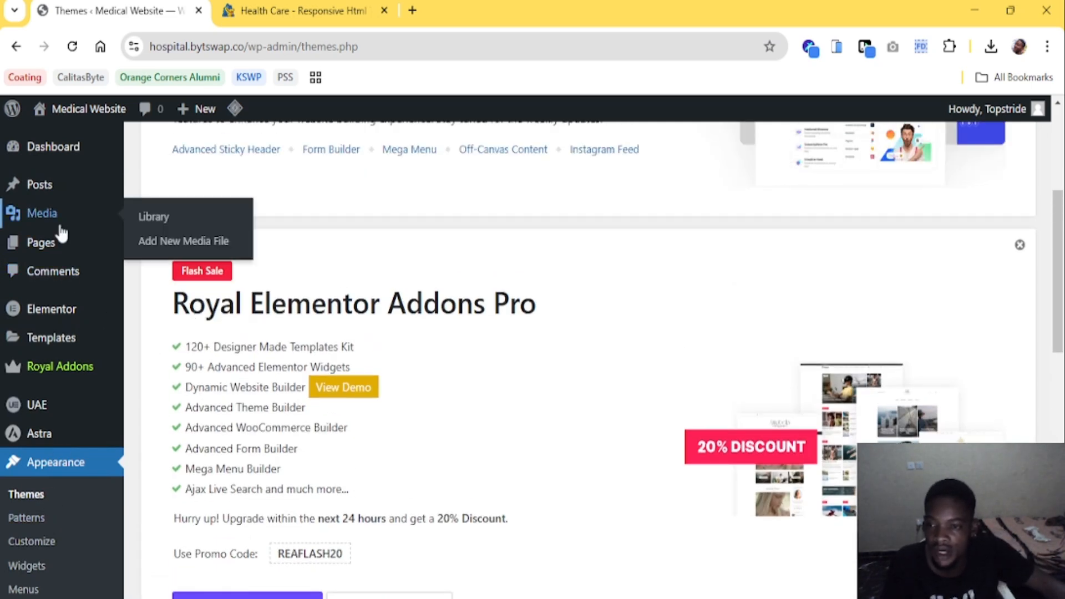
left_click(158, 221)
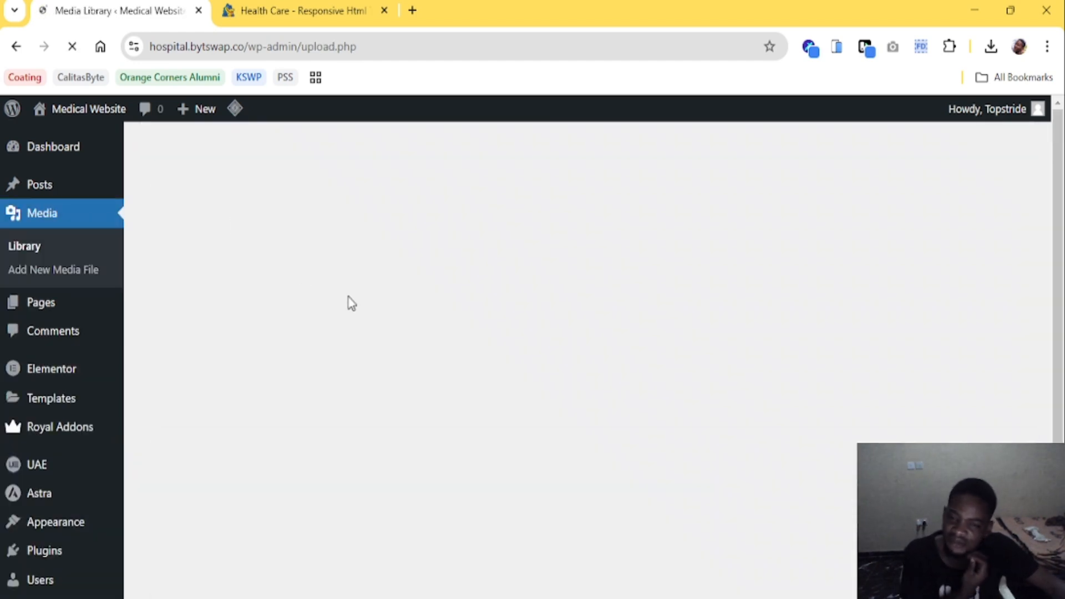
scroll(461, 382, "down", 5)
scroll(461, 381, "down", 10)
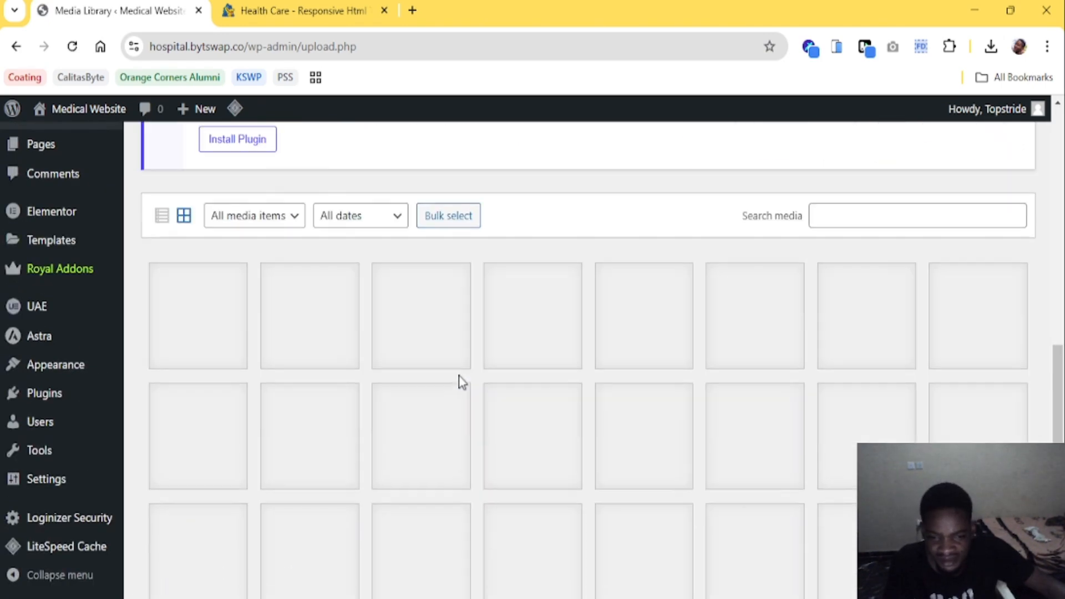
scroll(461, 382, "up", 2)
scroll(461, 382, "up", 1)
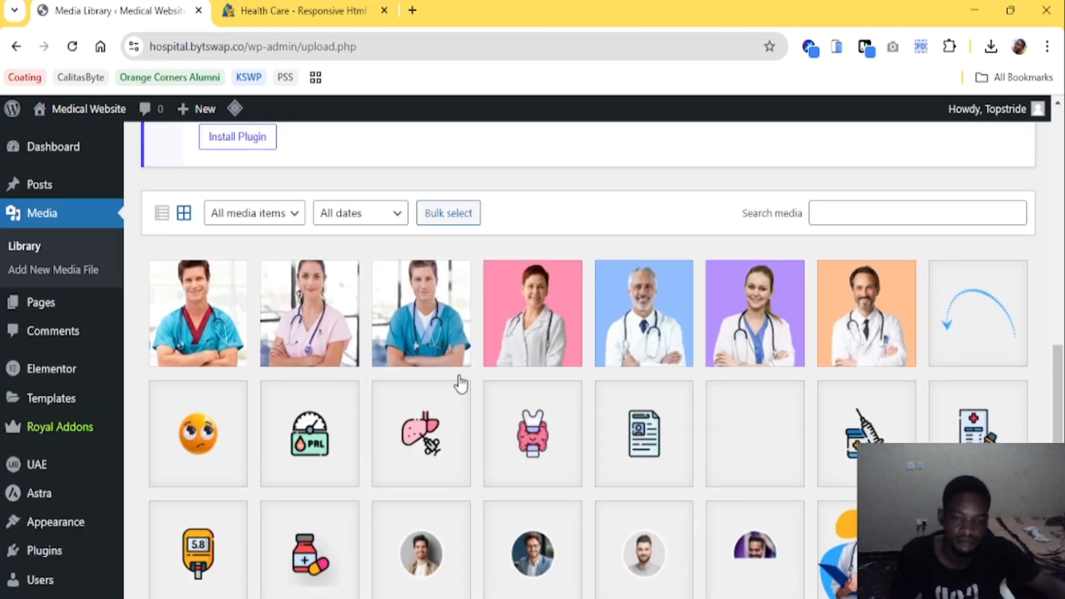
scroll(566, 361, "down", 5)
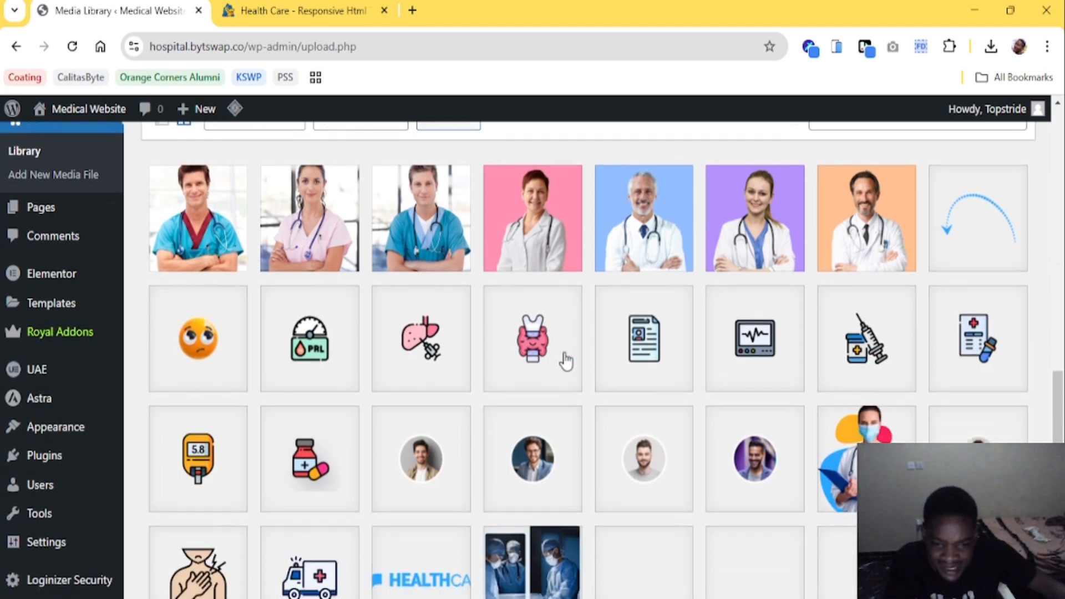
scroll(566, 361, "up", 5)
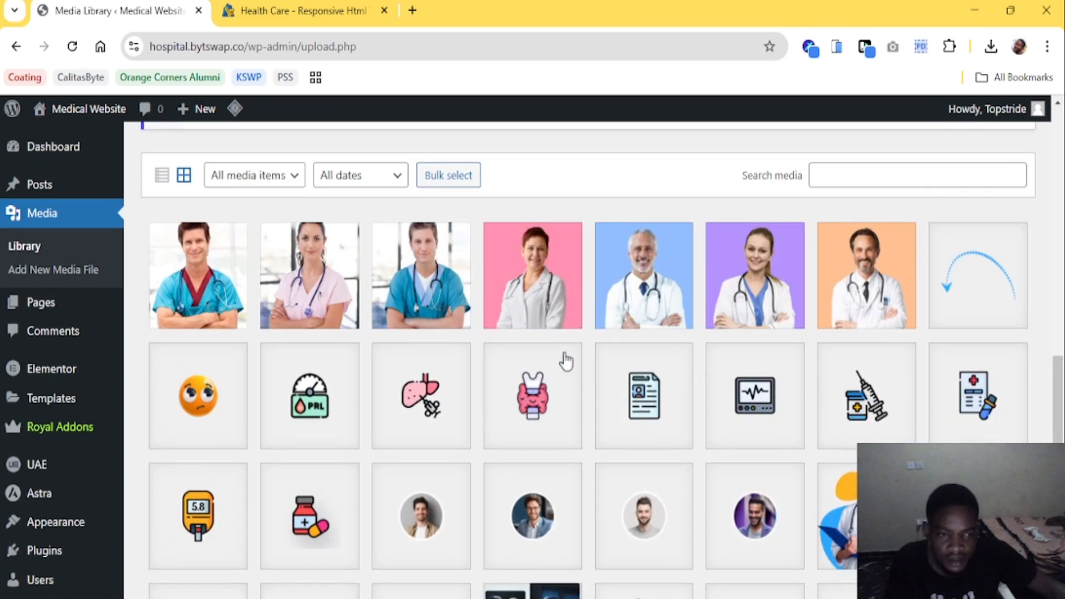
Compare the Health Care template page with the images further down the media library, finishing on the template page
left_click(335, 12)
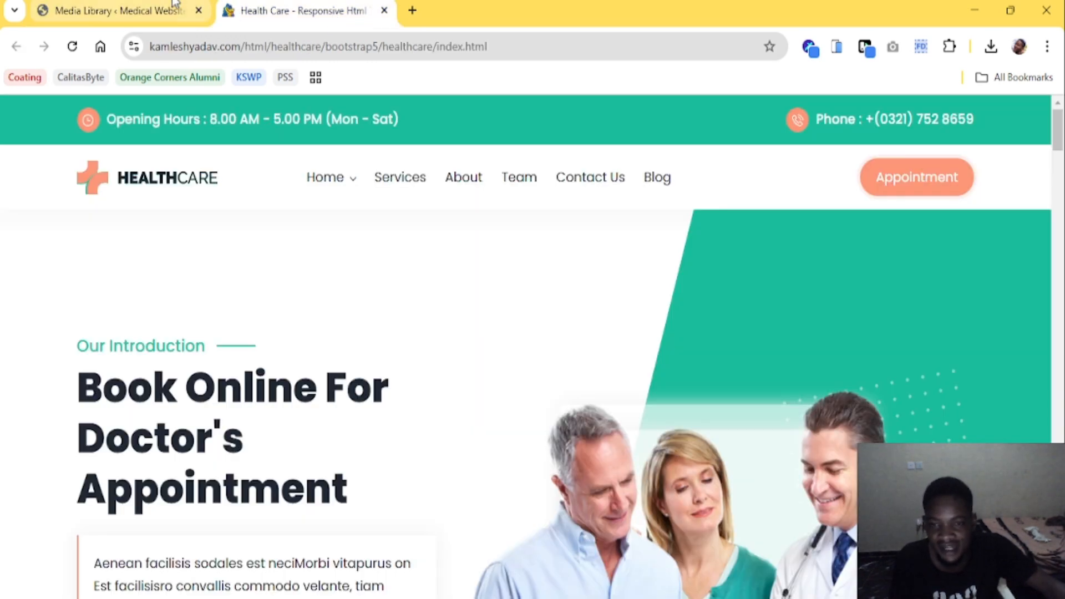
left_click(124, 12)
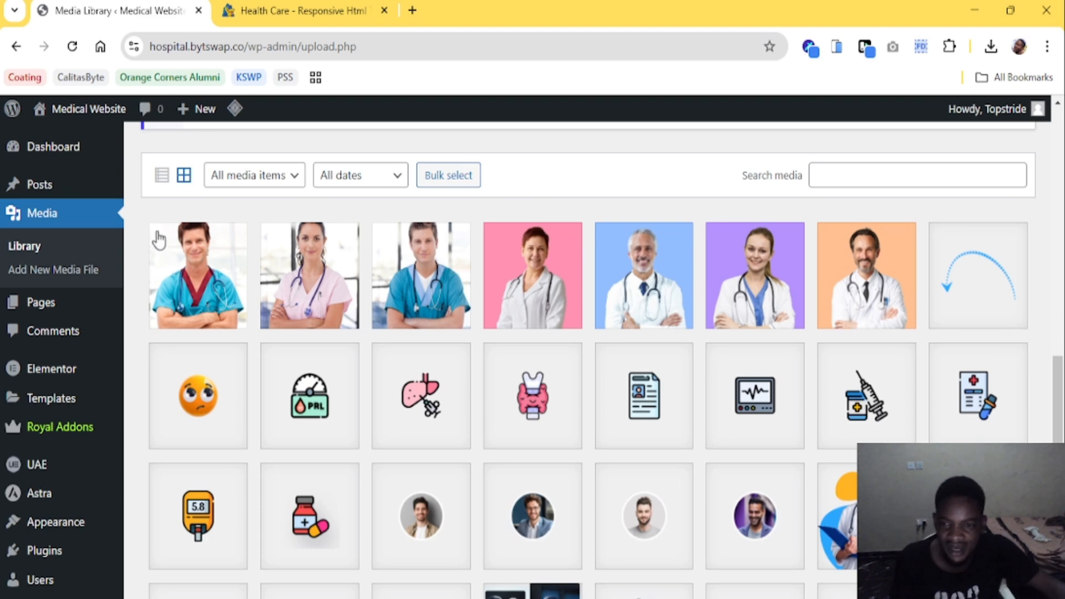
scroll(756, 464, "down", 3)
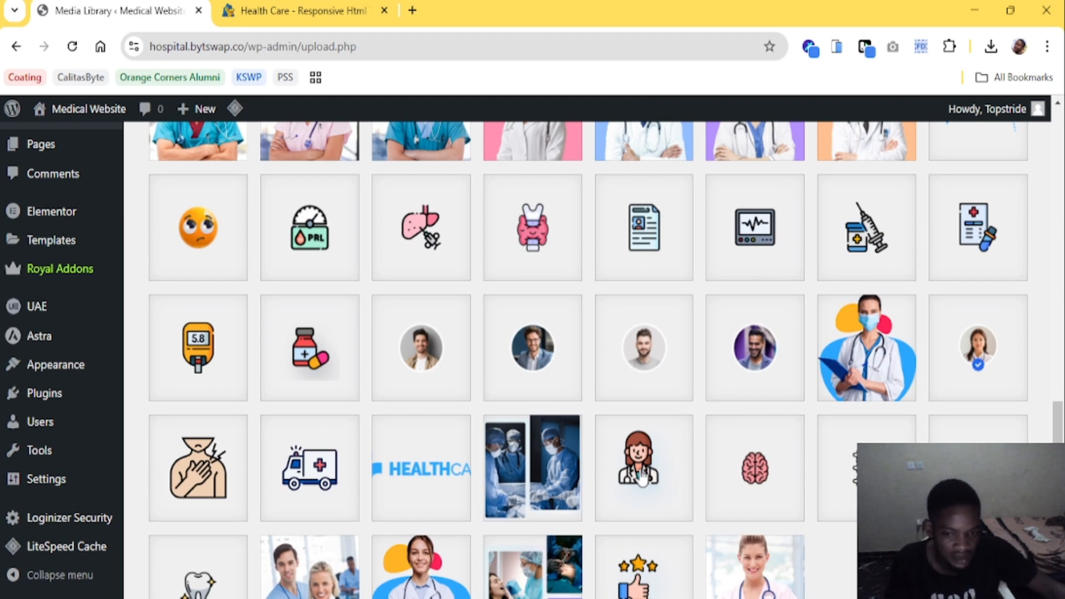
left_click(328, 12)
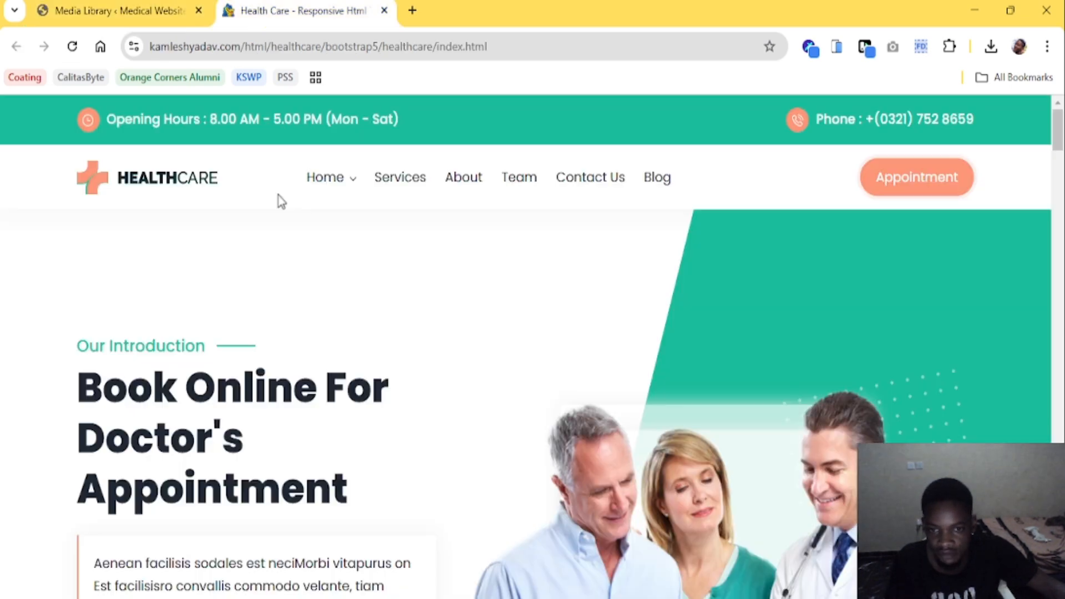
Compare the icons in the template's Why Choose Us section with the media library, viewing the drbox.png doctor icon's attachment details
scroll(406, 395, "down", 1)
scroll(406, 394, "down", 20)
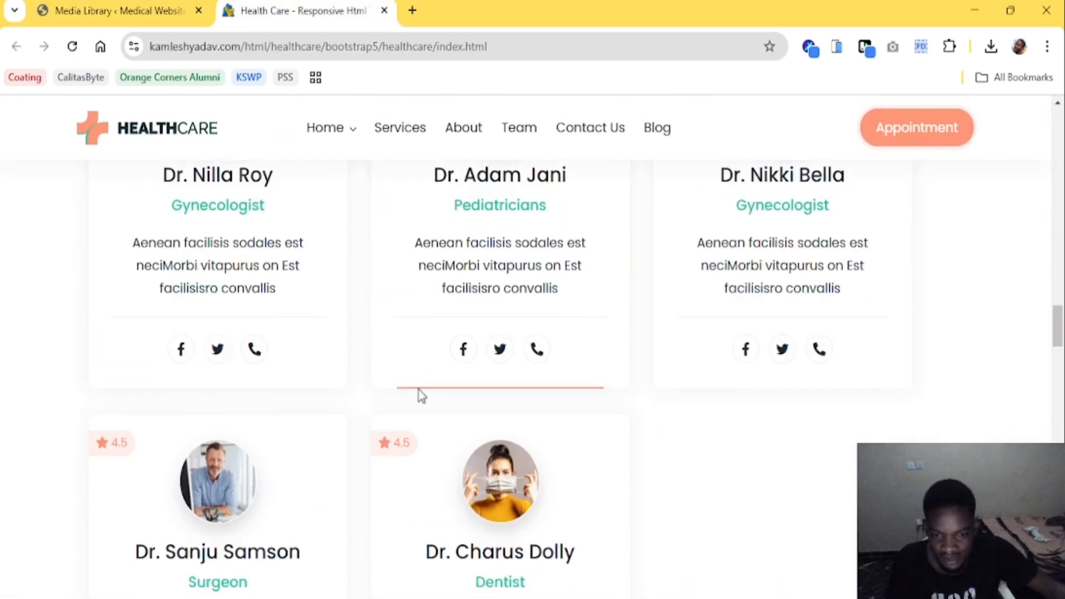
scroll(418, 394, "down", 8)
scroll(346, 396, "up", 4)
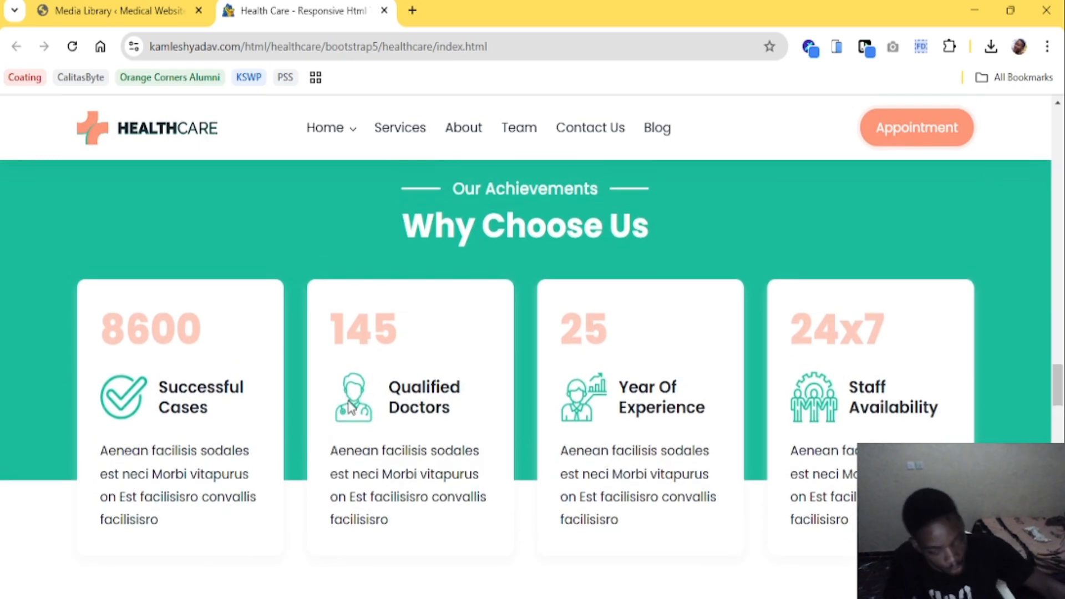
left_click(142, 9)
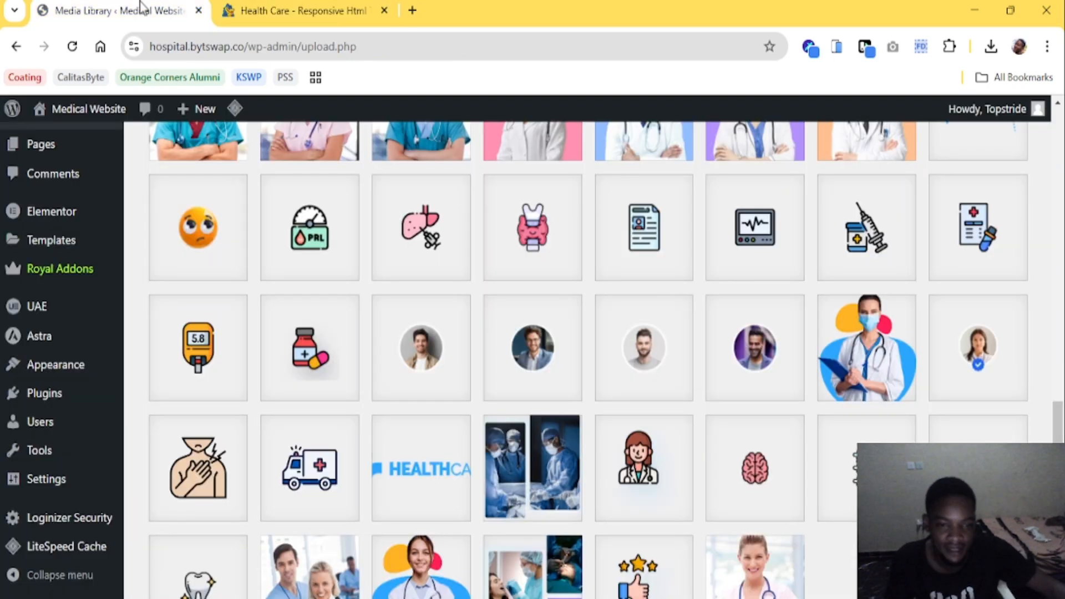
left_click(652, 477)
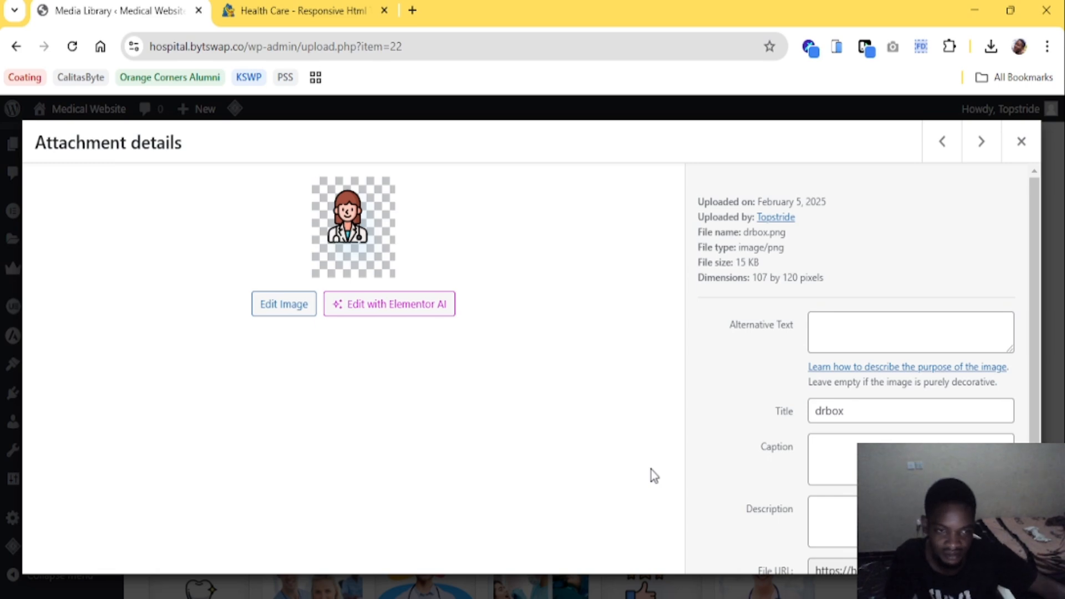
left_click(1019, 143)
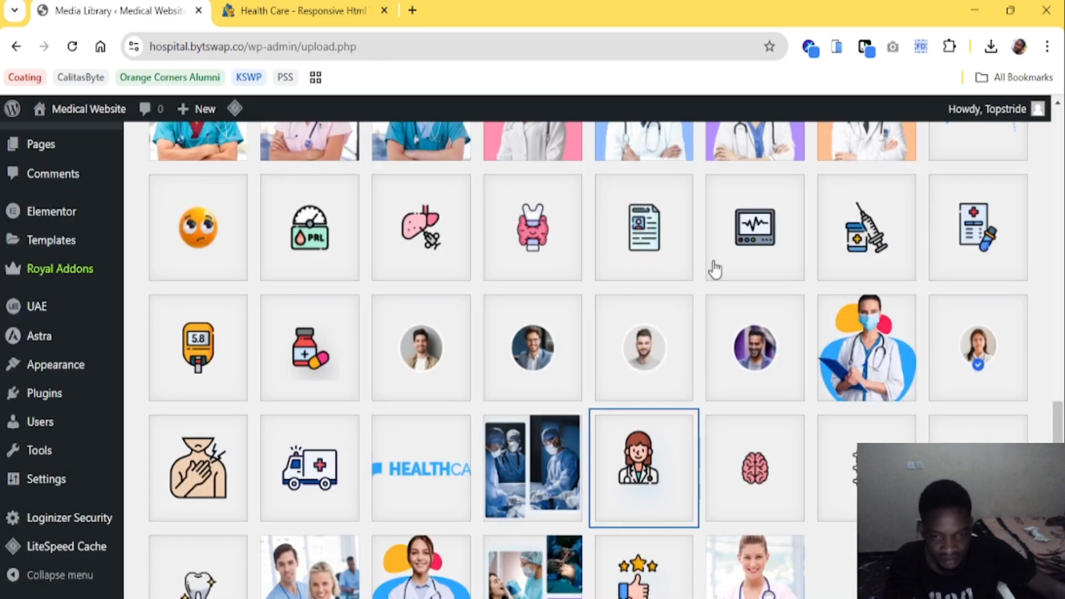
left_click(297, 9)
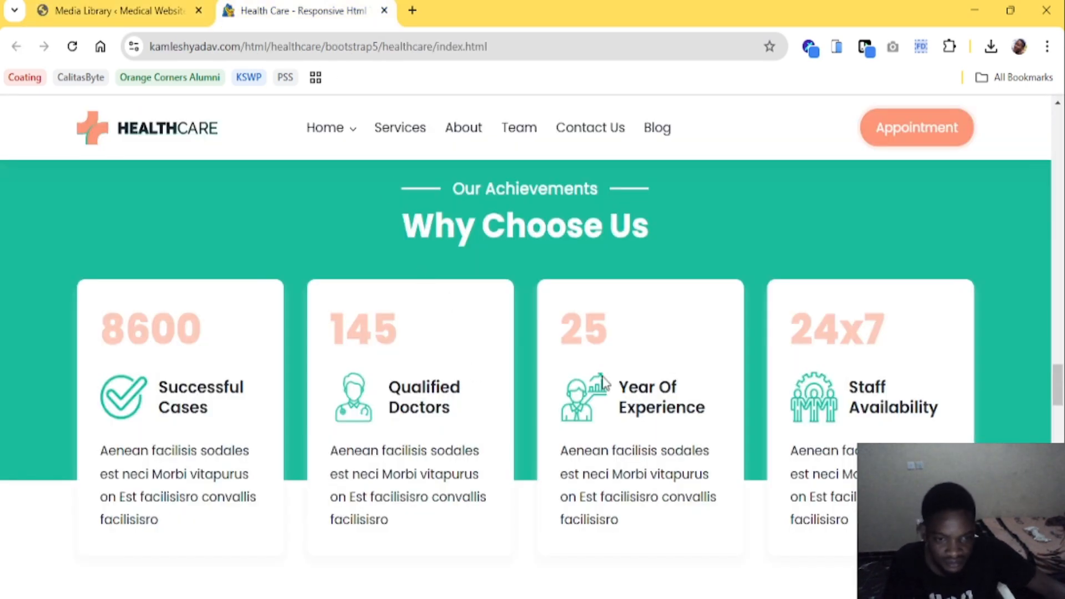
left_click(121, 6)
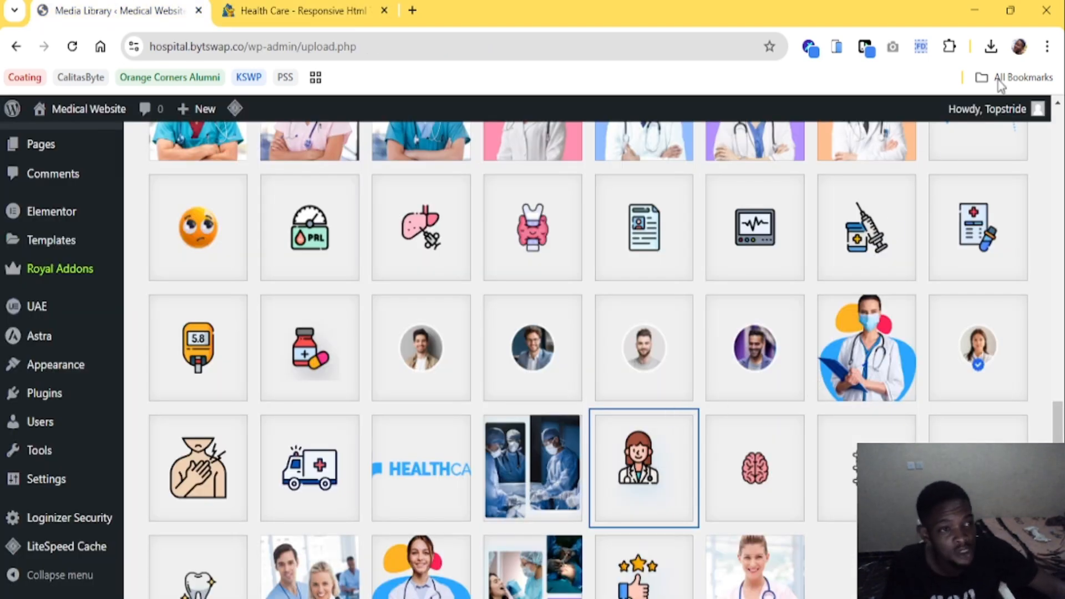
Open the page for uploading new media files and dismiss the Royal Elementor Addons notices there
scroll(599, 361, "up", 10)
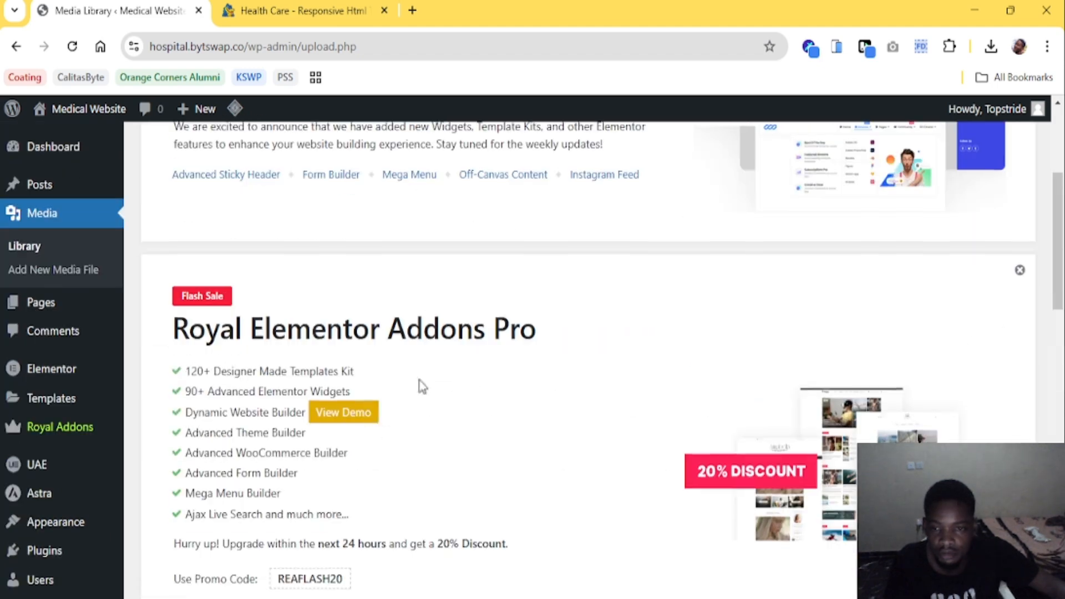
scroll(418, 385, "down", 5)
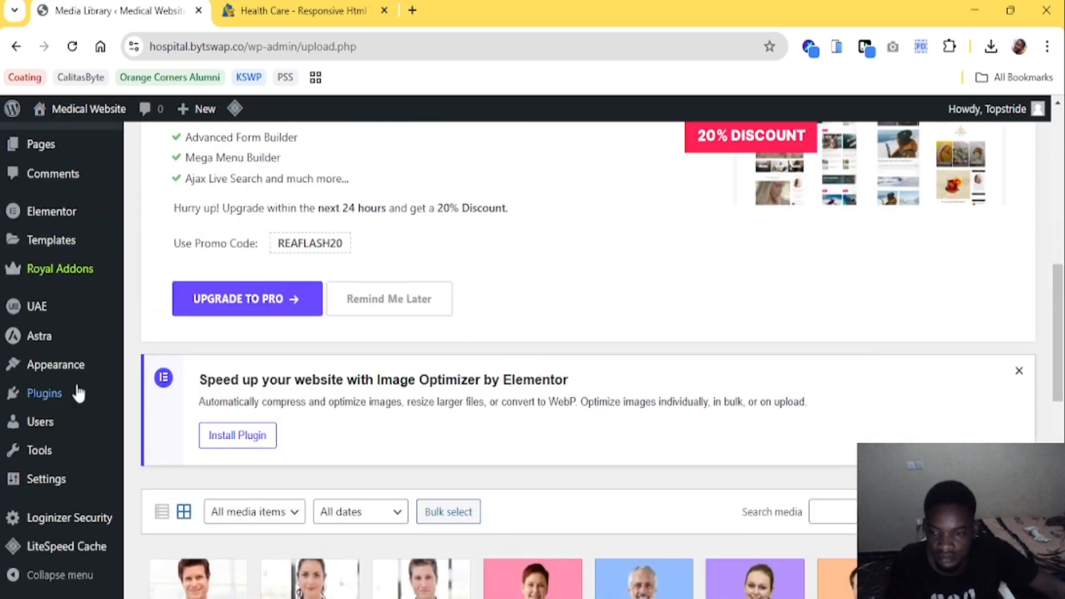
scroll(58, 255, "up", 5)
left_click(66, 276)
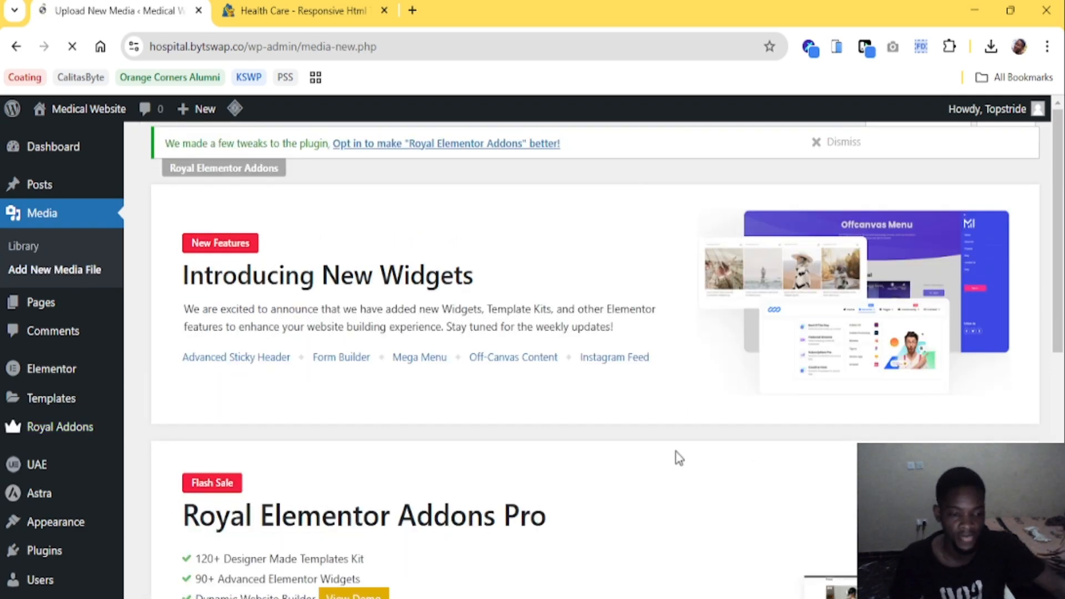
scroll(681, 438, "down", 5)
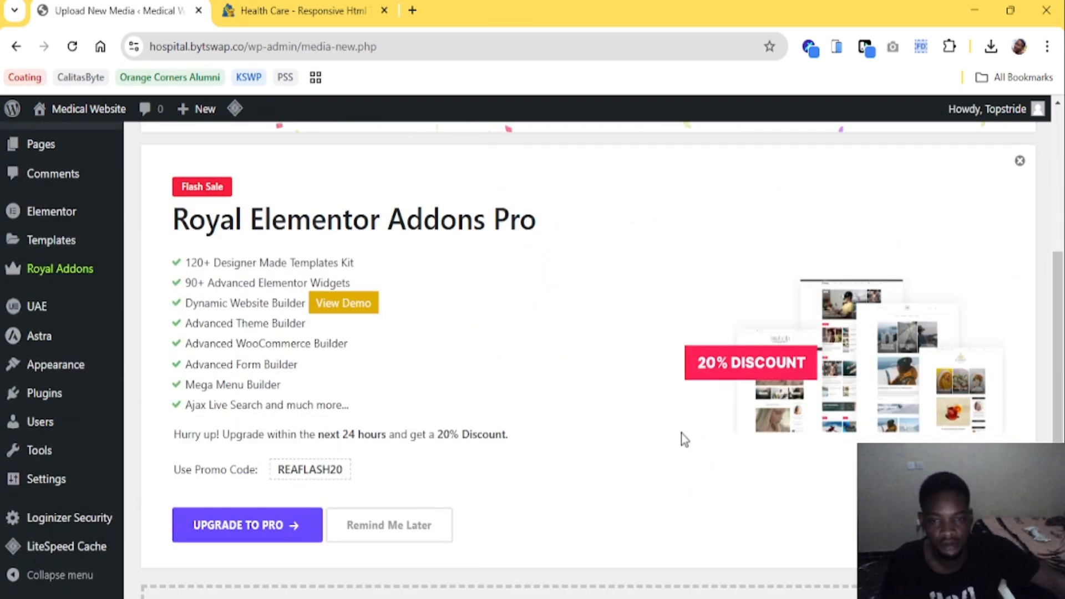
left_click(401, 525)
scroll(704, 339, "up", 4)
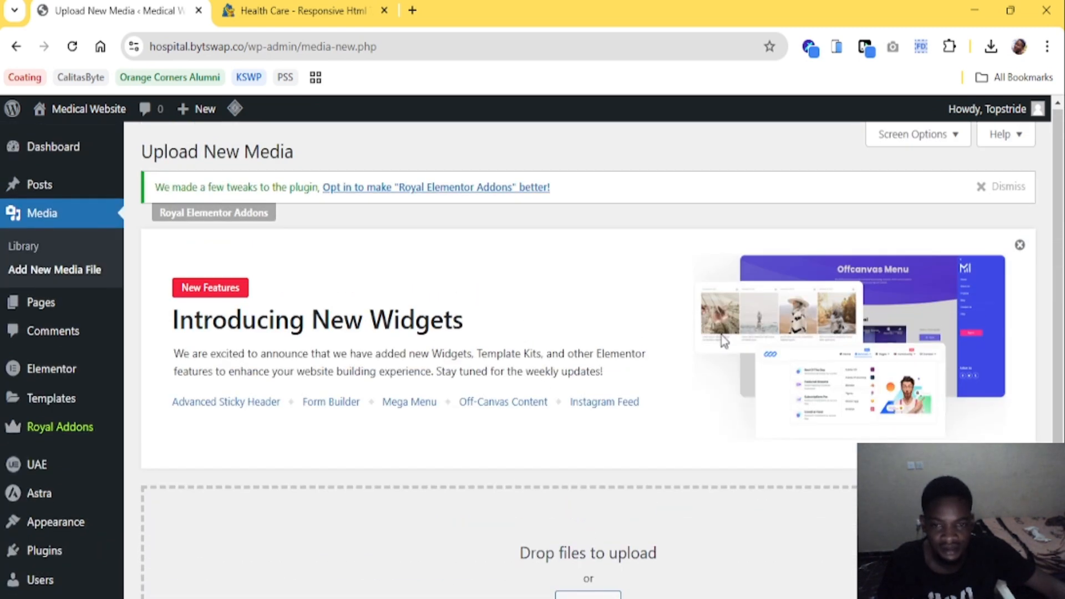
left_click(1018, 245)
left_click(991, 188)
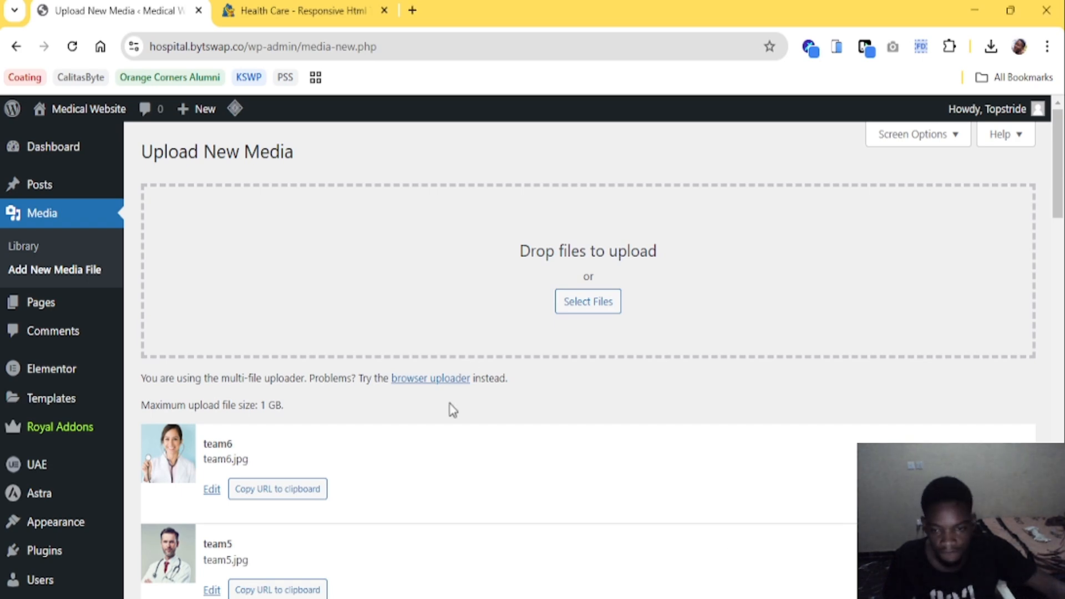
Look through the uploaded team, service icon, logo, counter, blog and about images in the upload list
scroll(450, 409, "down", 9)
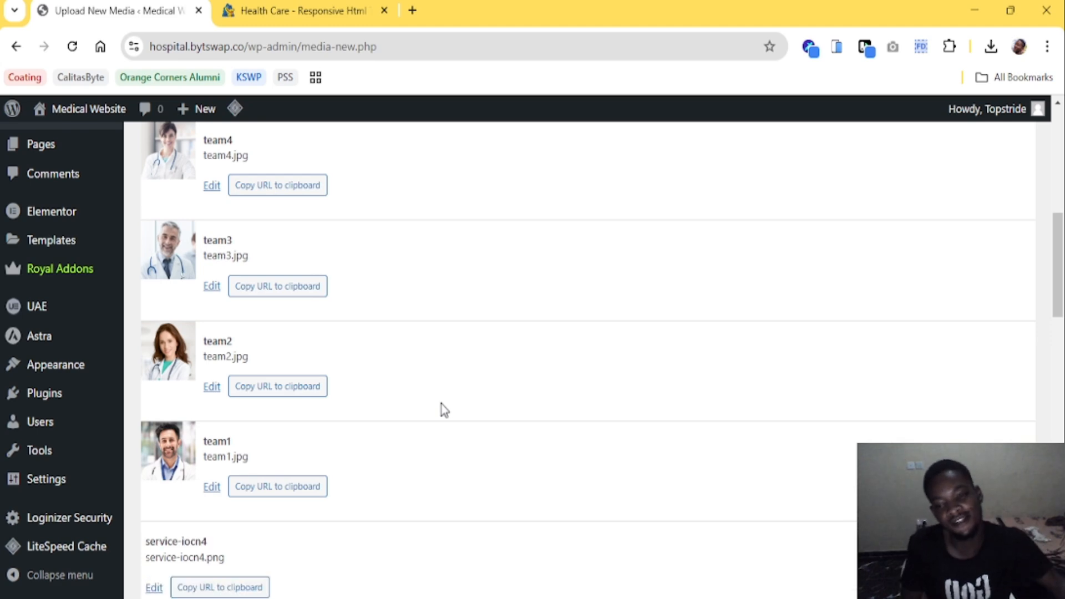
scroll(425, 387, "down", 5)
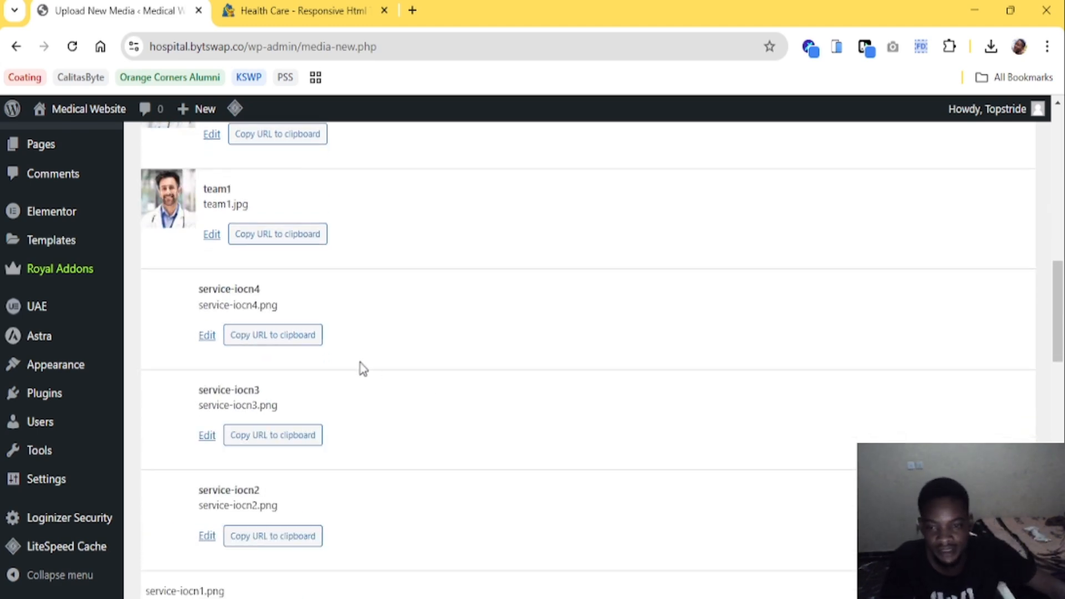
scroll(360, 363, "down", 2)
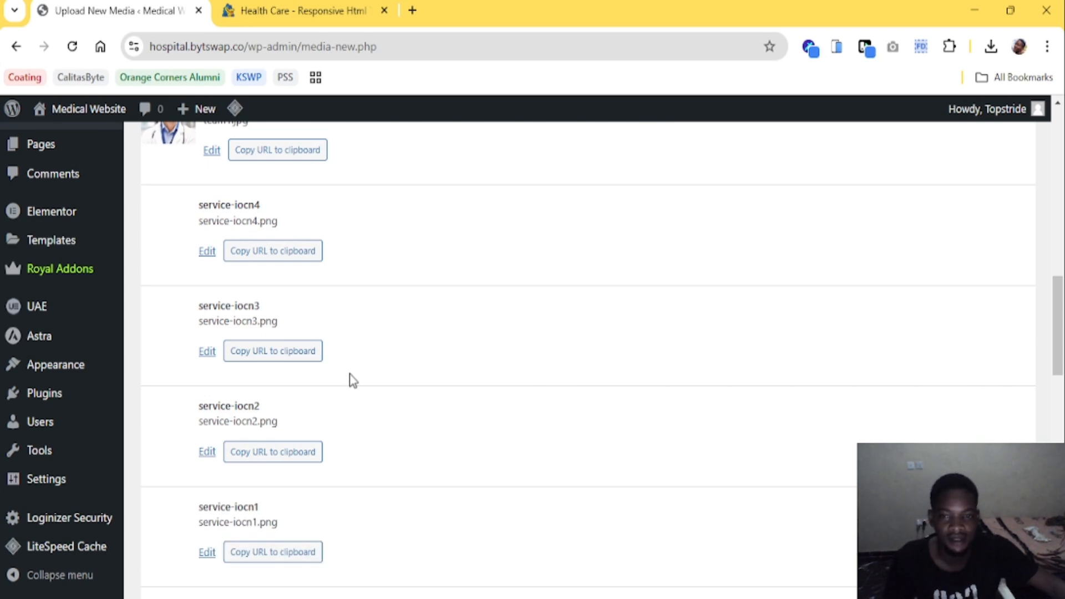
scroll(382, 375, "down", 1)
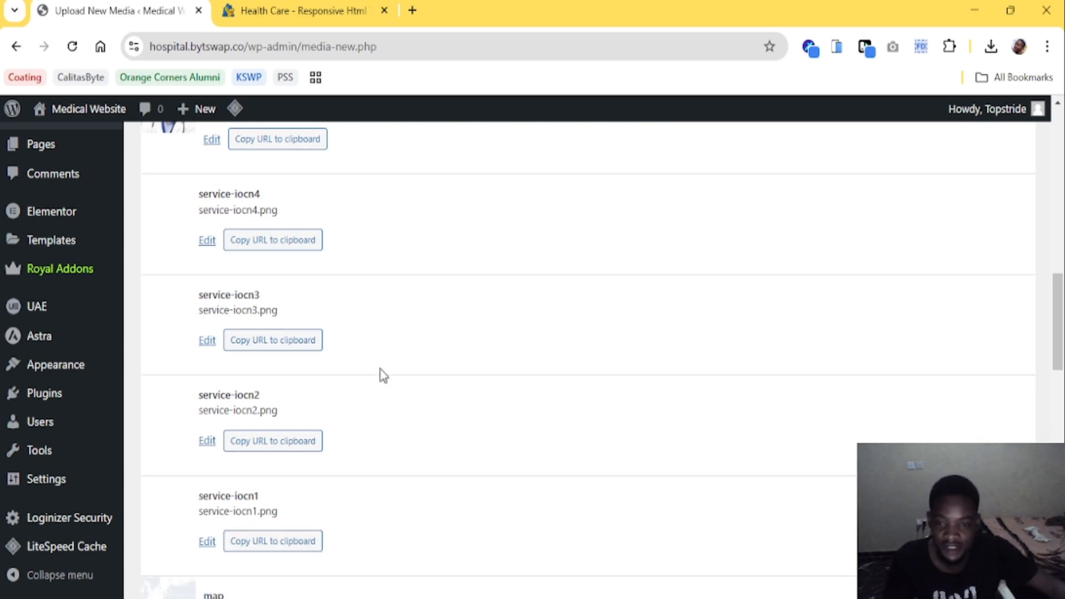
scroll(382, 375, "down", 8)
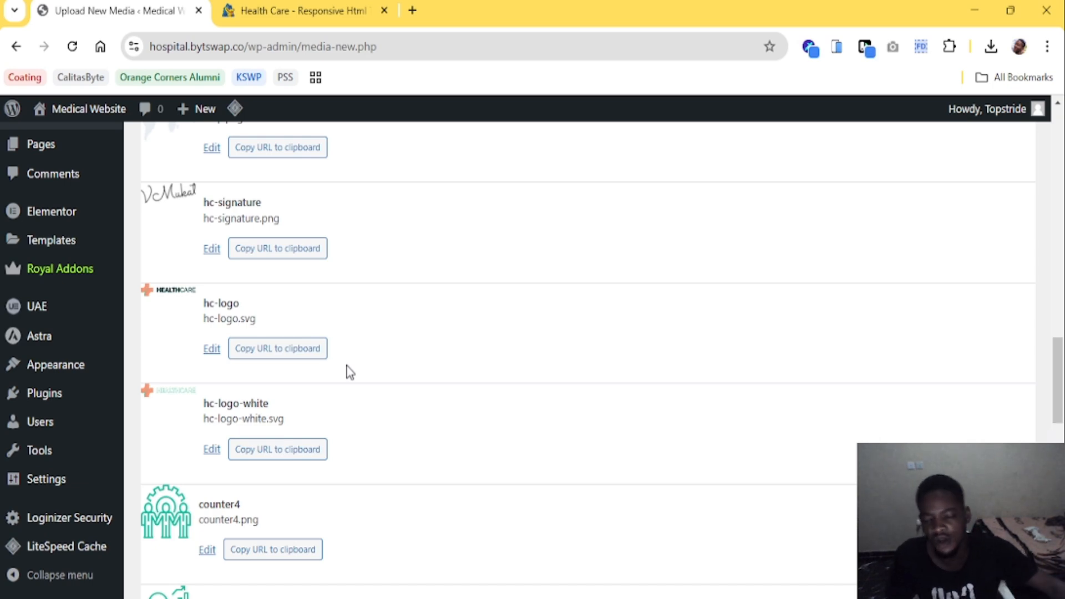
scroll(349, 372, "down", 4)
scroll(349, 369, "down", 12)
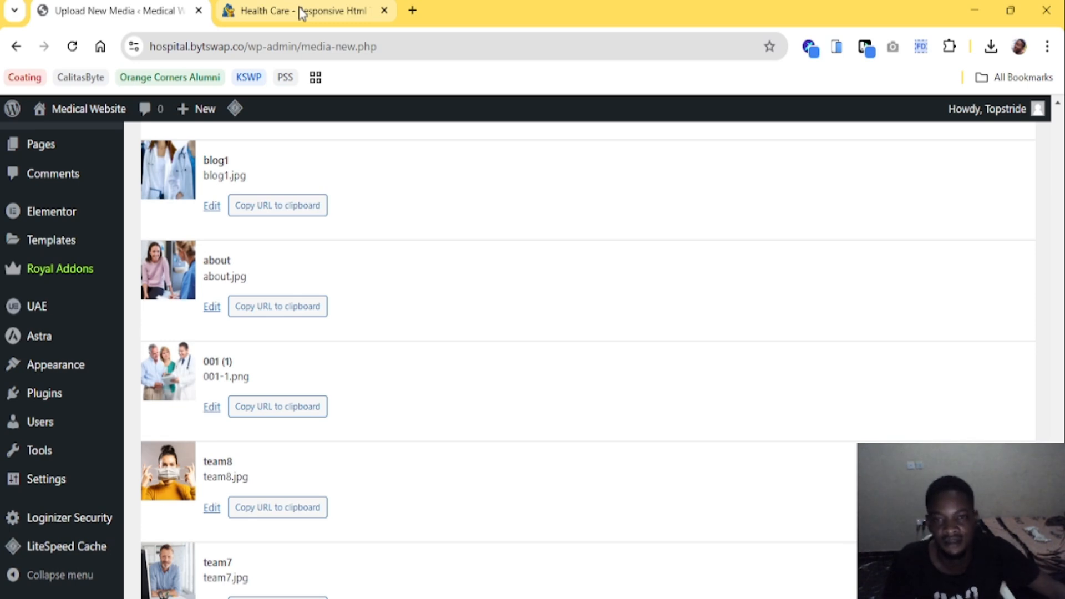
scroll(428, 304, "down", 3)
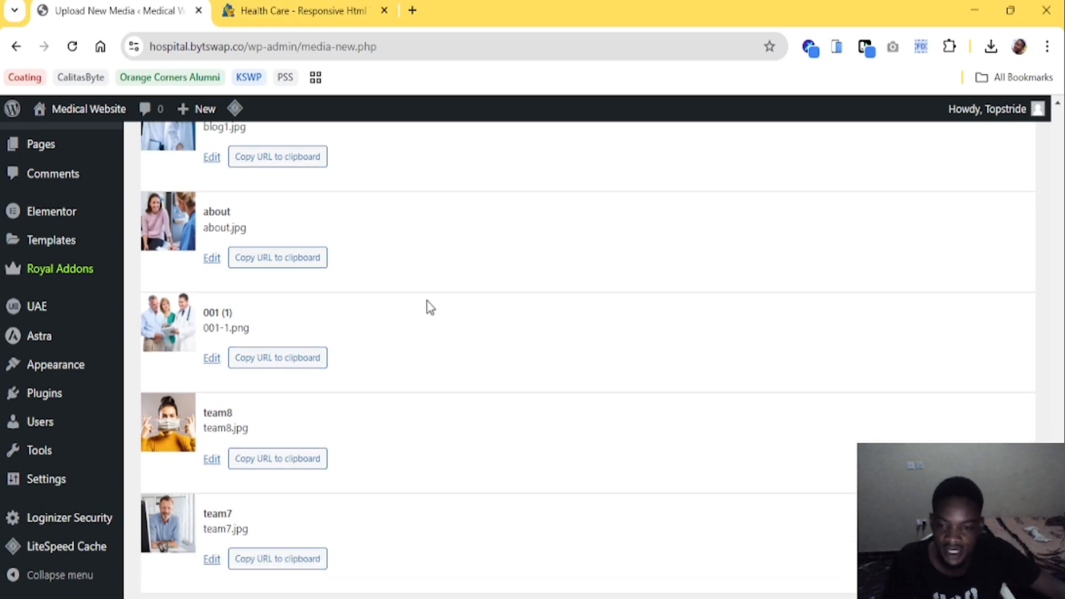
scroll(387, 355, "up", 6)
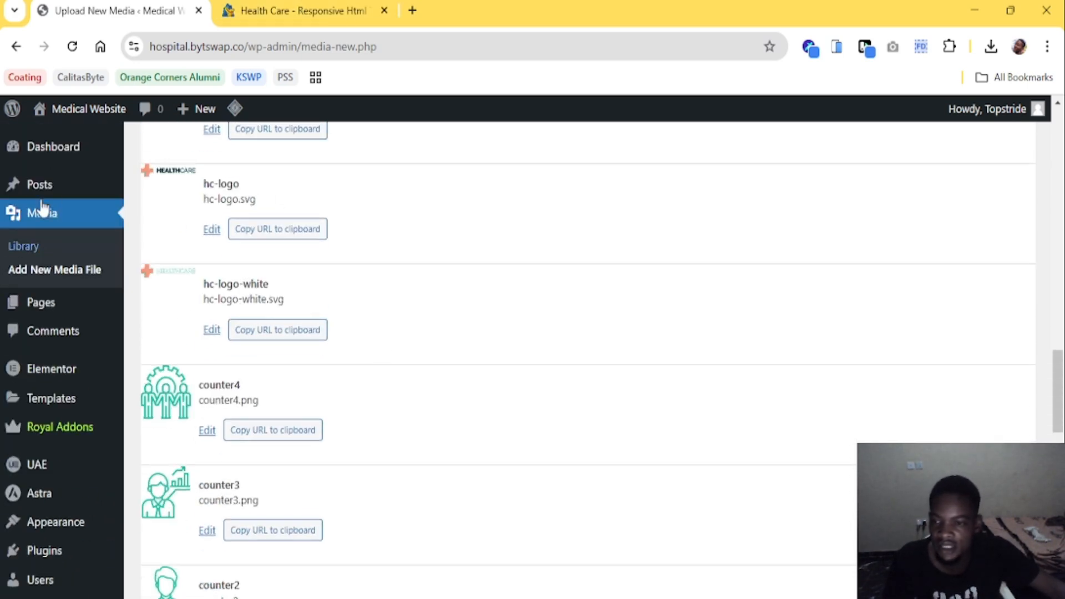
Open the site's Home page for editing with Elementor from the list of pages
mouse_move(45, 308)
left_click(148, 308)
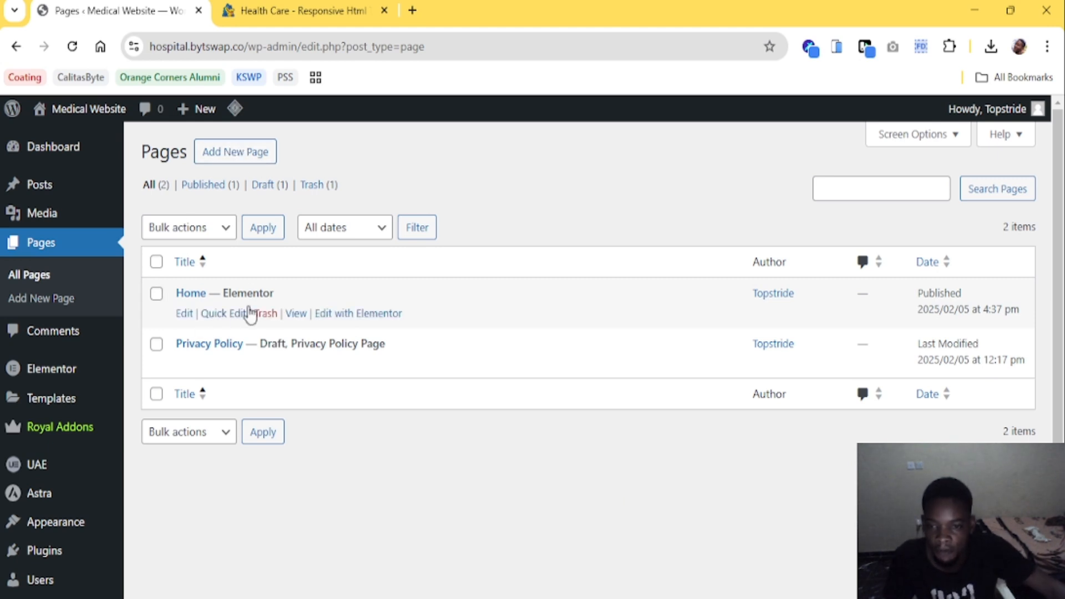
left_click(342, 313)
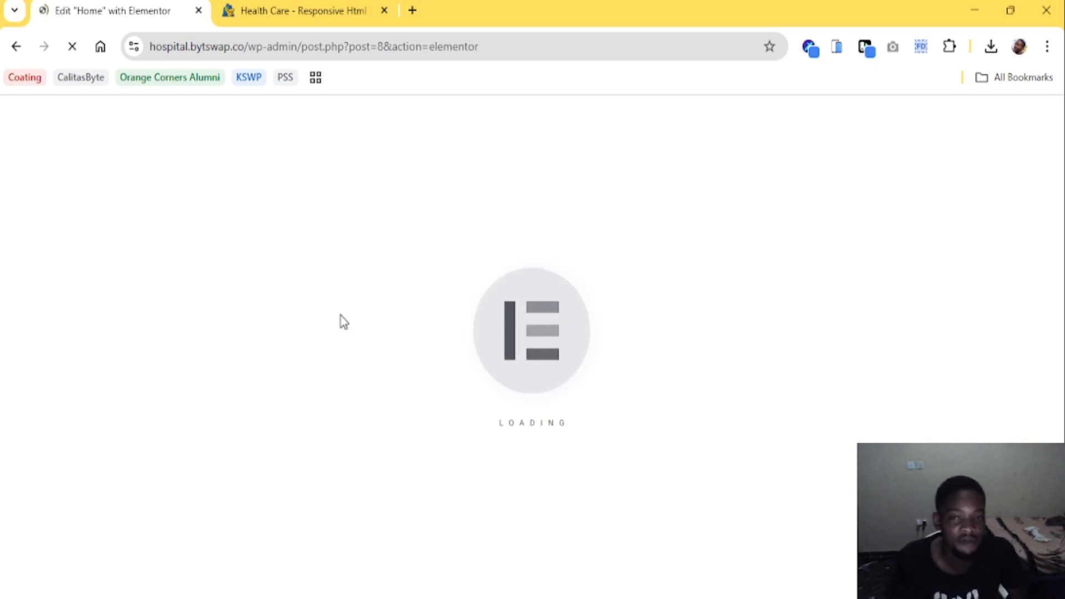
Switch to the Health Care template page and review its contact bar, navigation header and introduction section
left_click(248, 7)
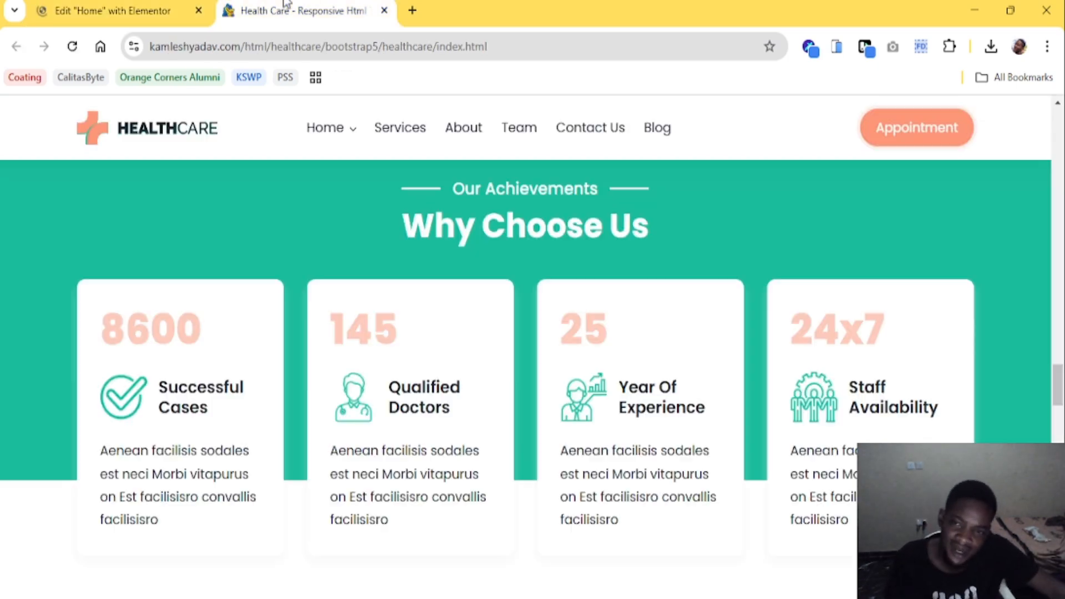
left_click(122, 10)
left_click(321, 16)
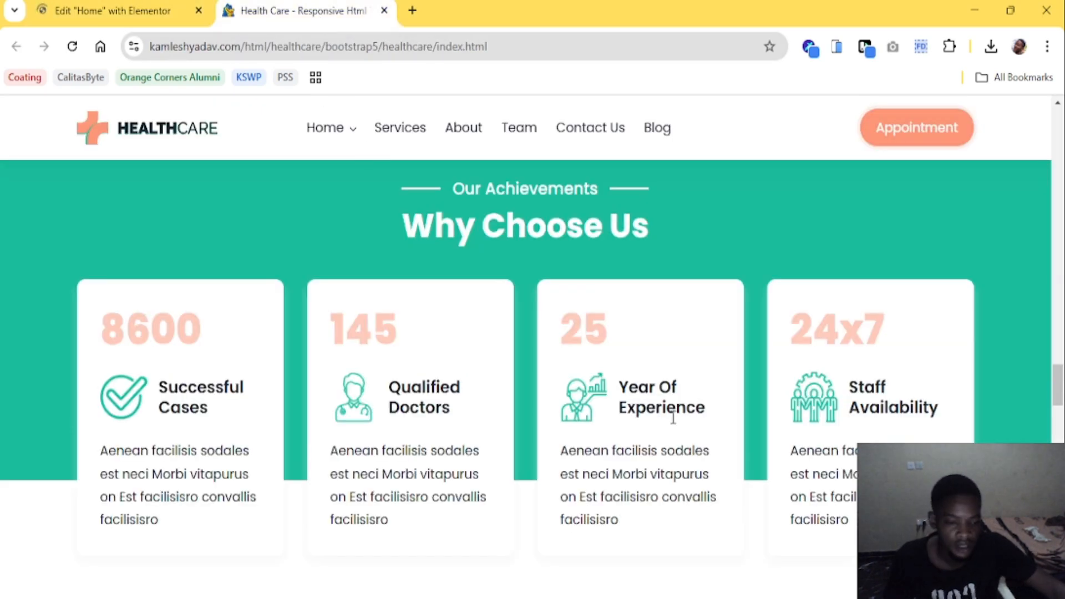
scroll(541, 360, "up", 10)
scroll(543, 361, "up", 5)
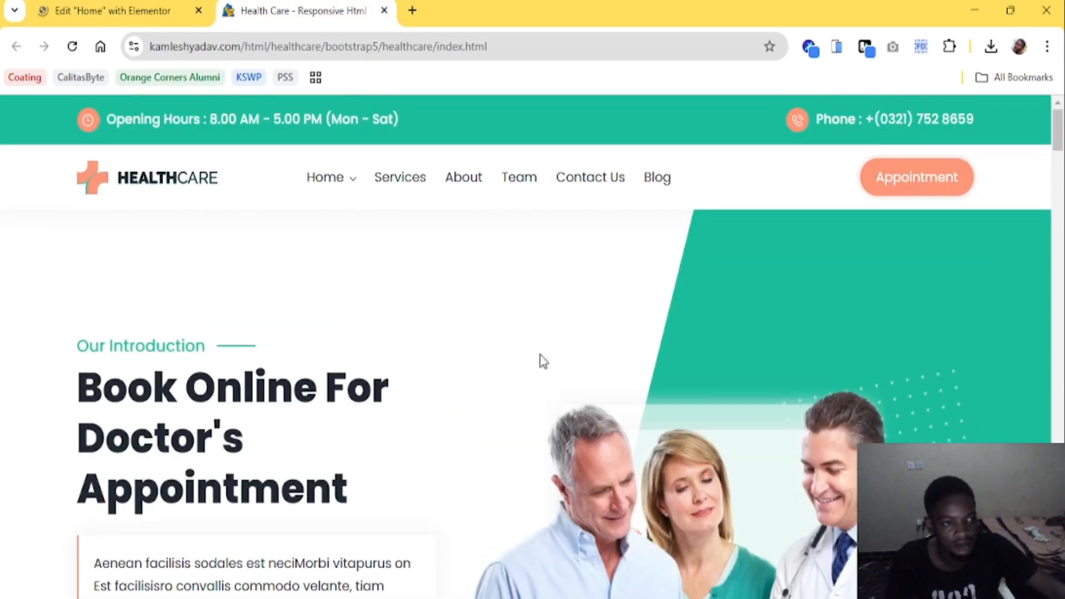
scroll(305, 340, "down", 1)
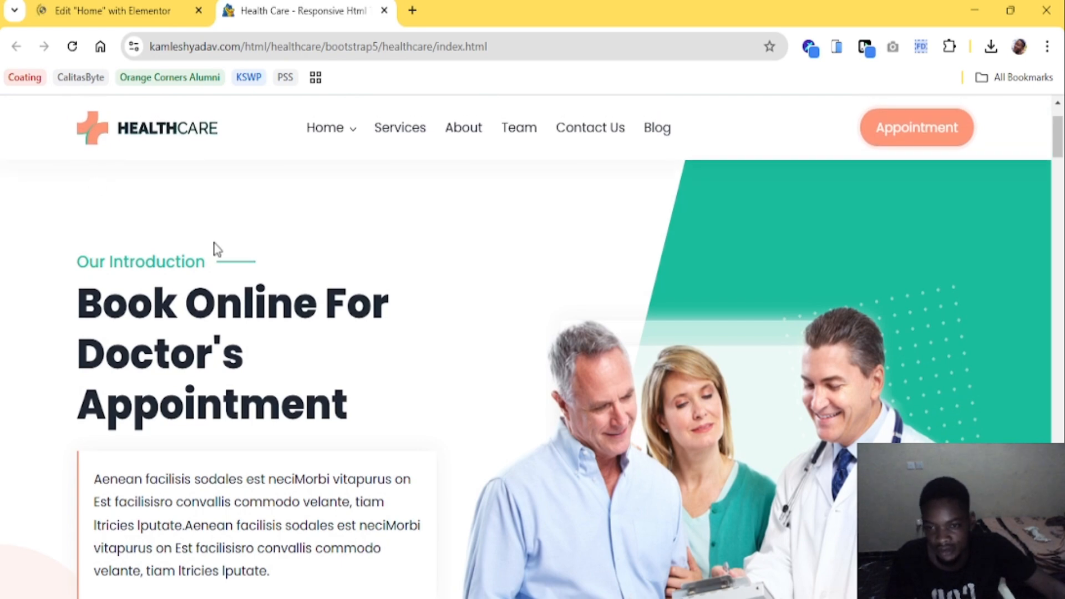
scroll(302, 231, "down", 2)
scroll(238, 293, "up", 3)
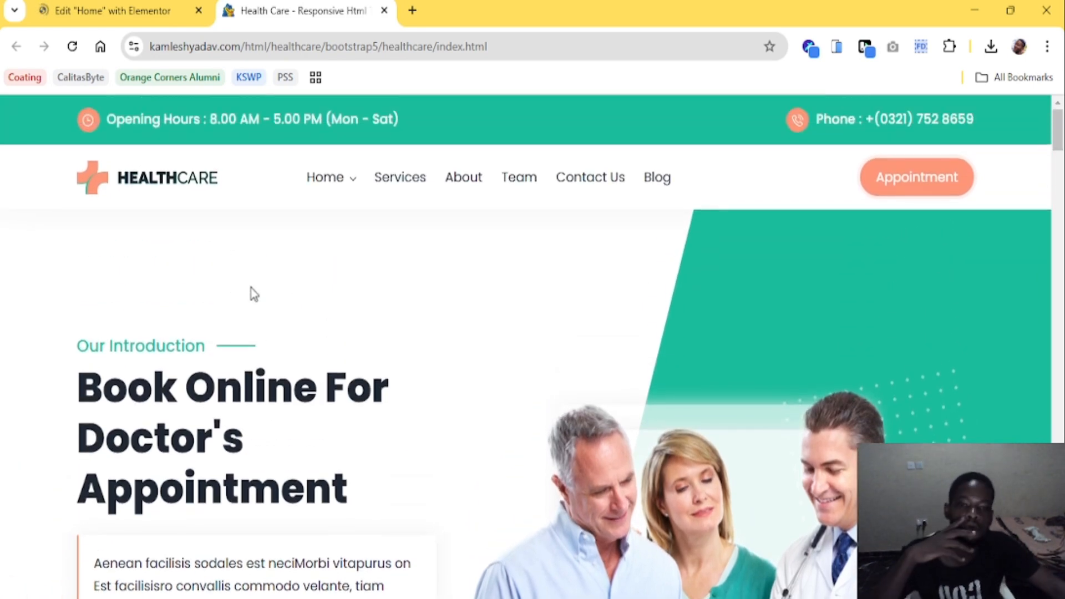
scroll(585, 324, "down", 3)
scroll(606, 327, "up", 3)
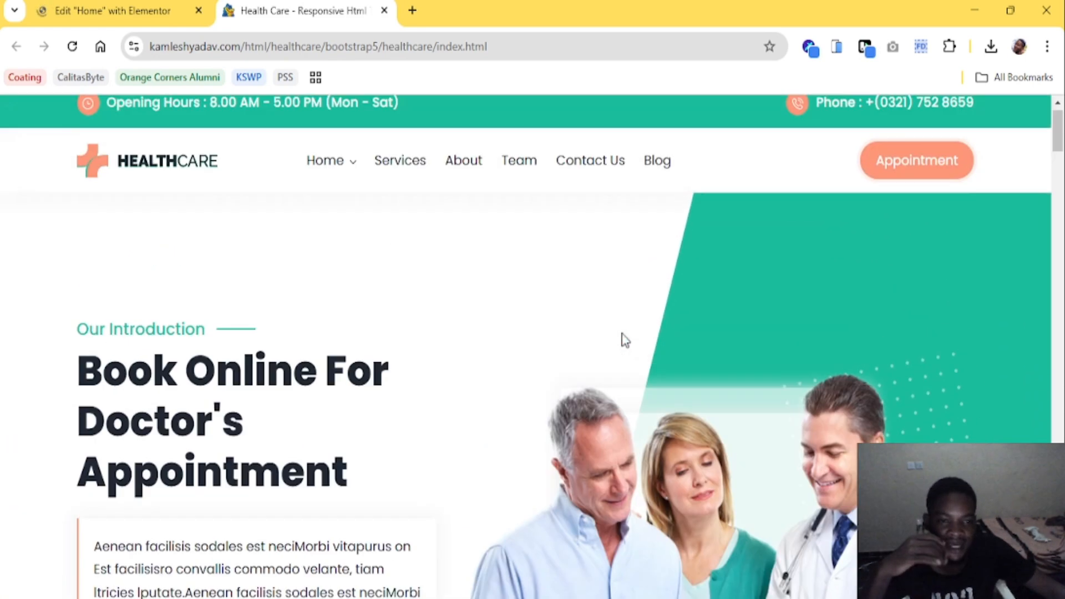
Check on the loading Home page editor and return to the template to study its hero text, Get Started button and doctor image
left_click(199, 8)
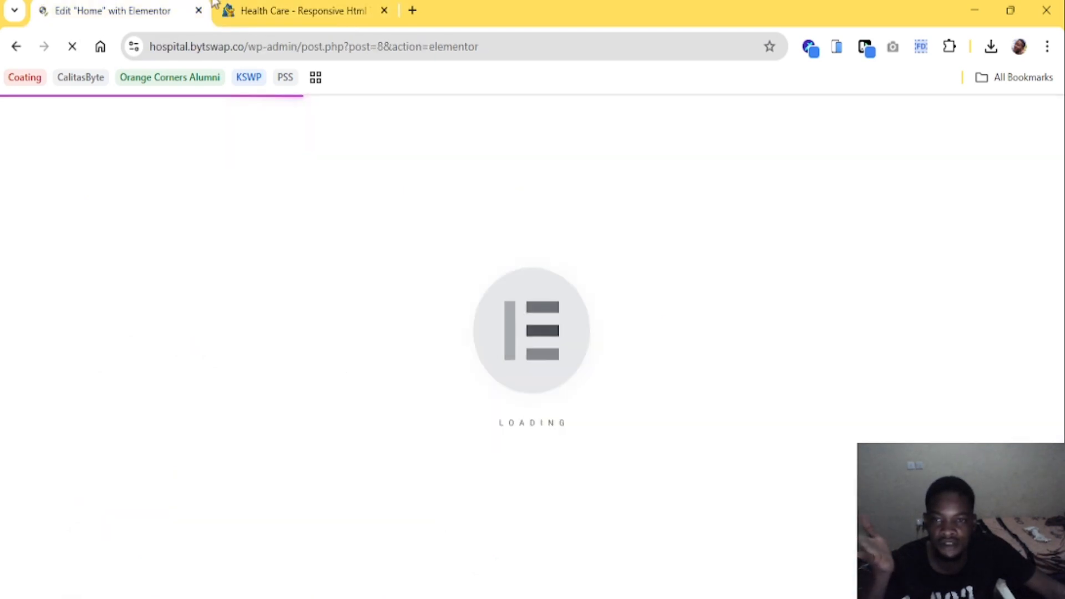
left_click(290, 9)
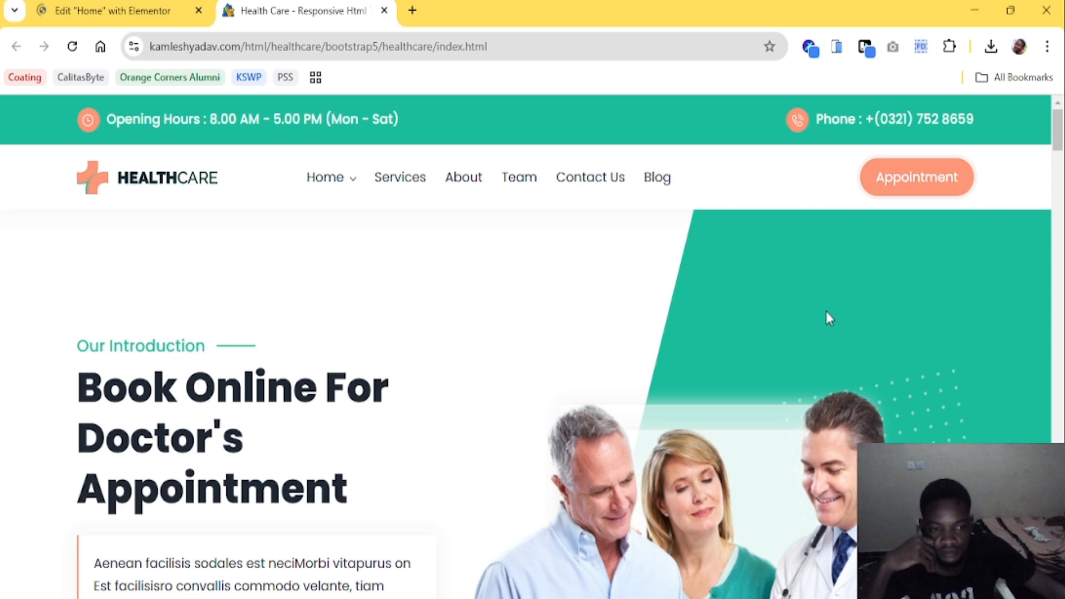
scroll(427, 268, "down", 1)
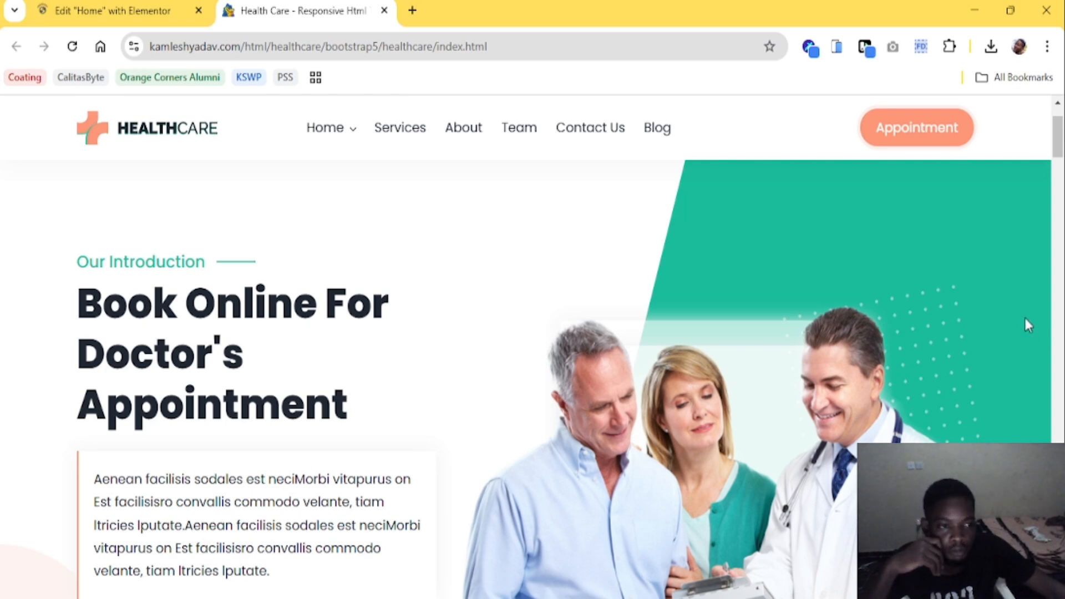
scroll(957, 441, "down", 3)
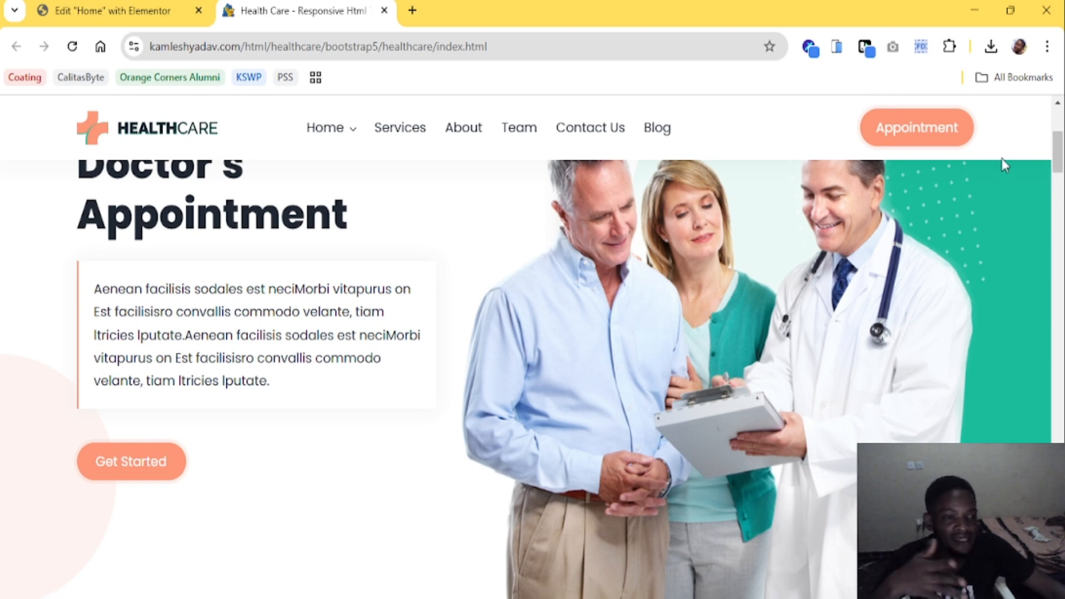
scroll(443, 325, "up", 4)
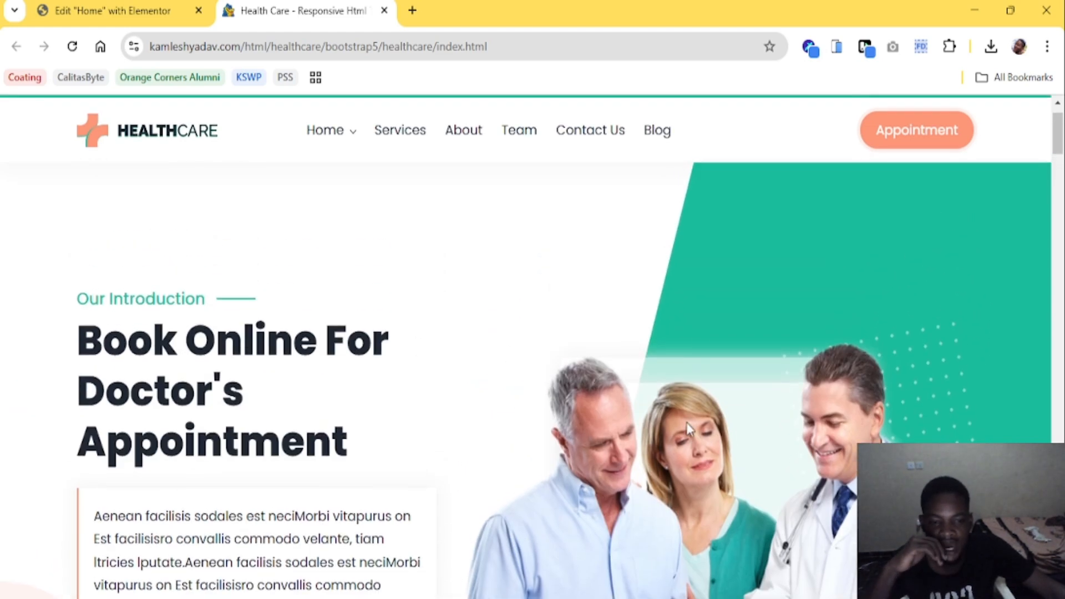
scroll(702, 424, "down", 2)
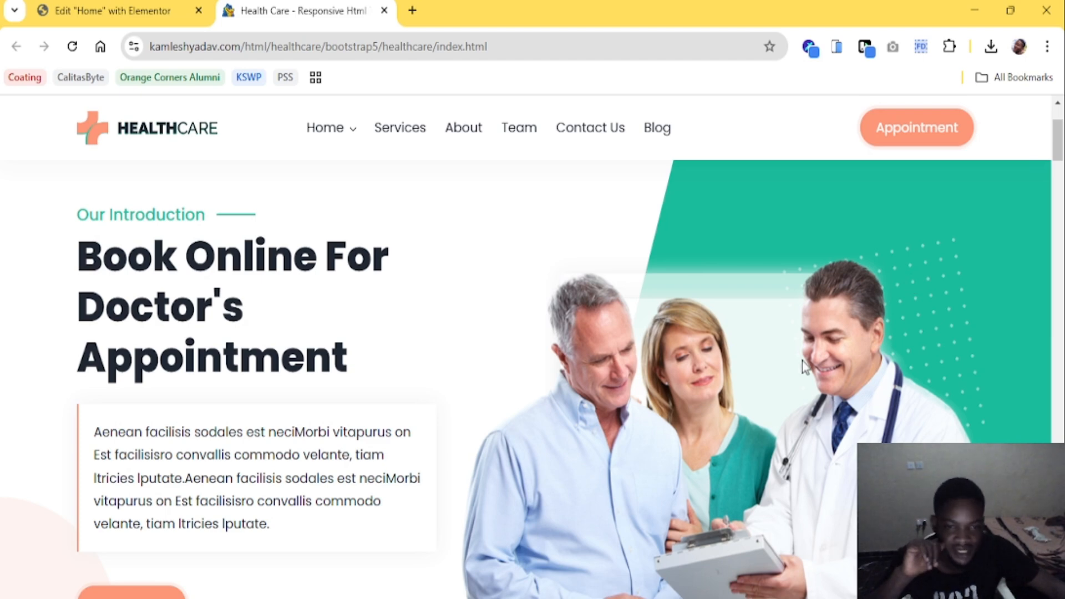
Study the template's hero section, from the contact bar and navigation to the heading, text box and doctor image
scroll(637, 299, "down", 1)
scroll(222, 322, "up", 3)
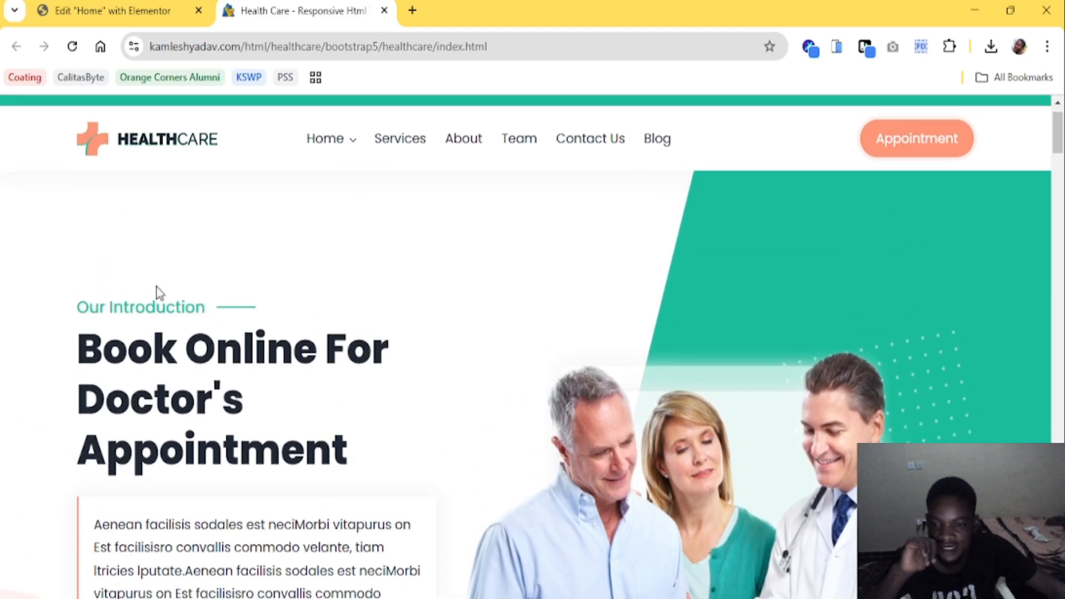
scroll(280, 288, "down", 1)
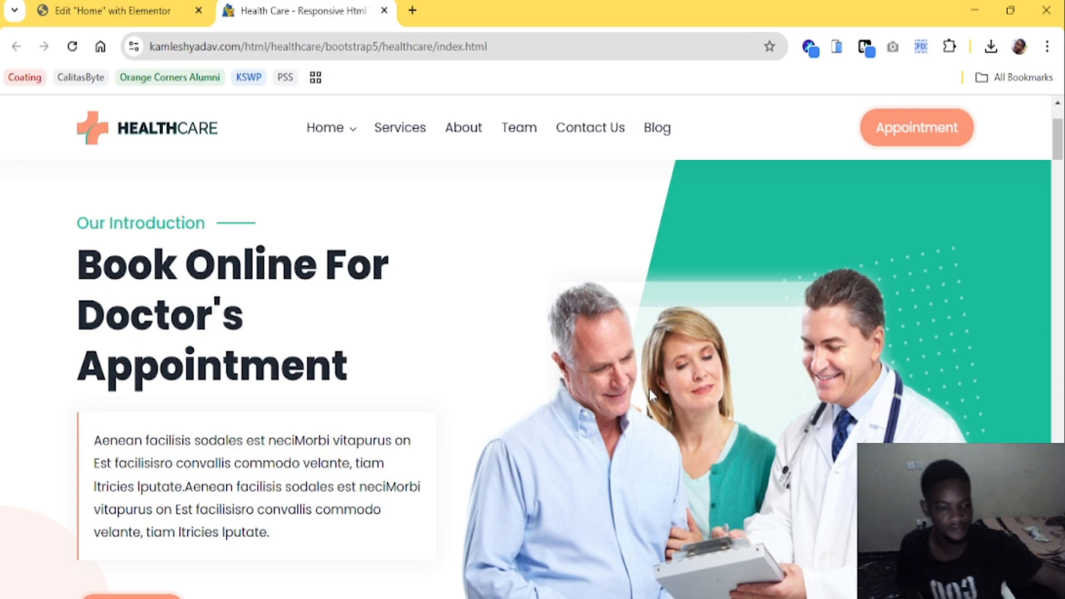
scroll(383, 324, "down", 2)
scroll(490, 373, "up", 4)
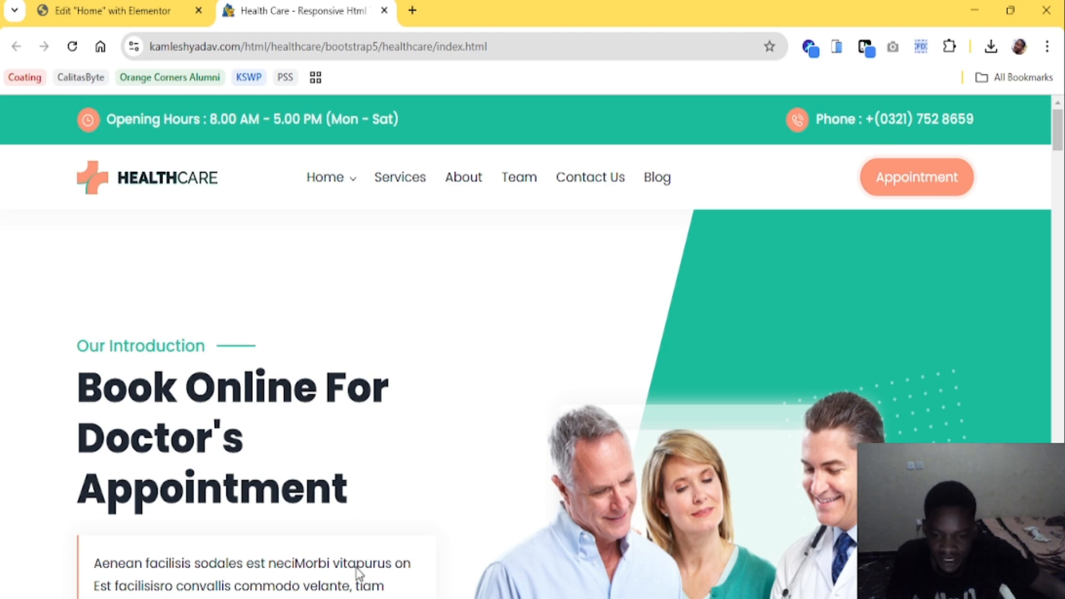
Inspect the ::after line beside the template's "Our Introduction" heading in the developer tools, toggling its background off and on
key("F12")
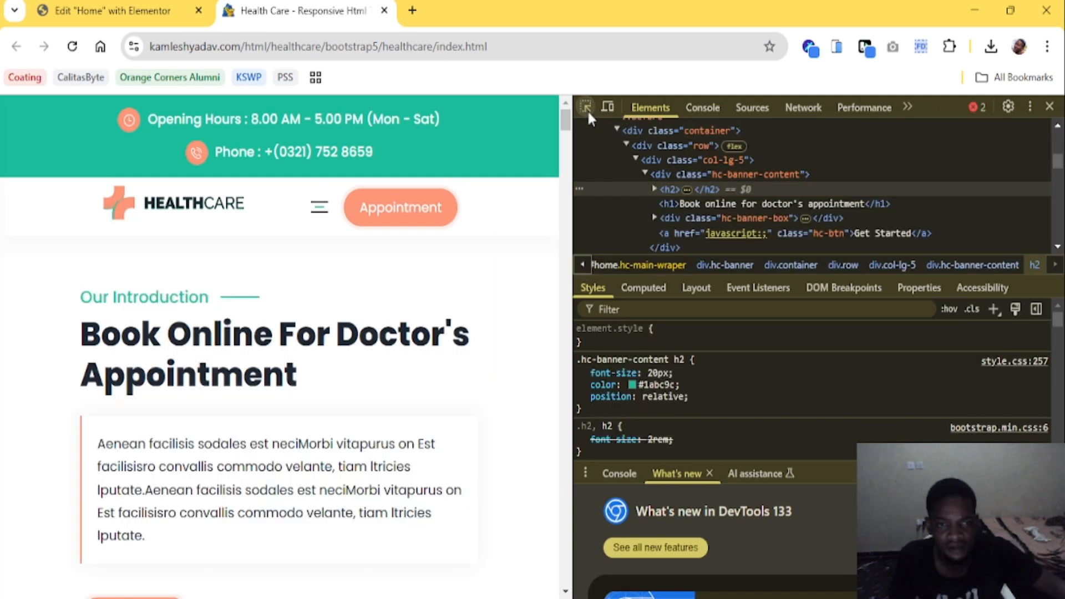
left_click(585, 107)
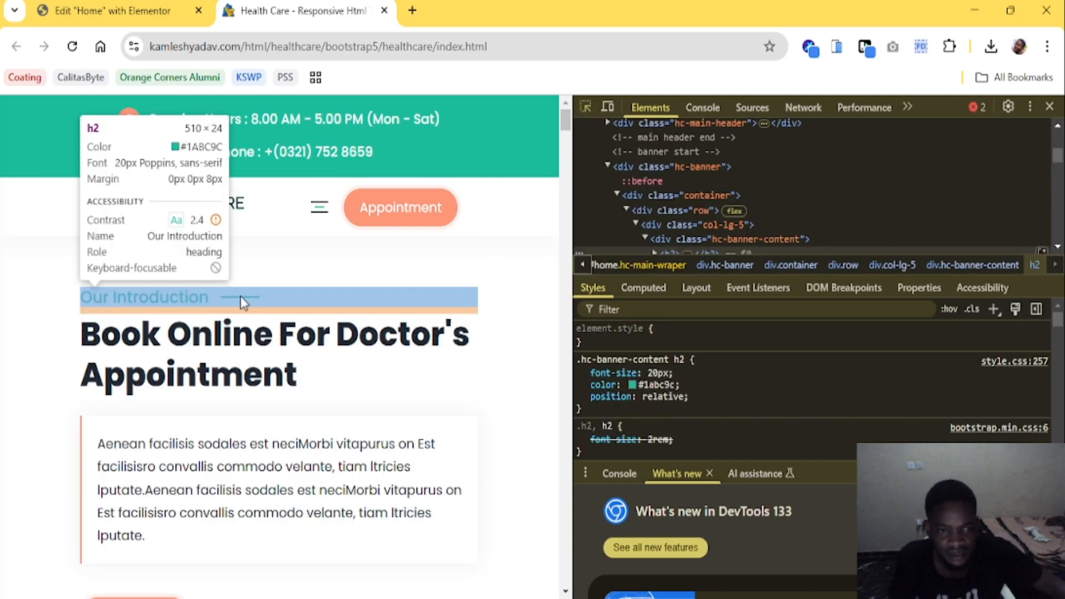
left_click(240, 295)
left_click(685, 249)
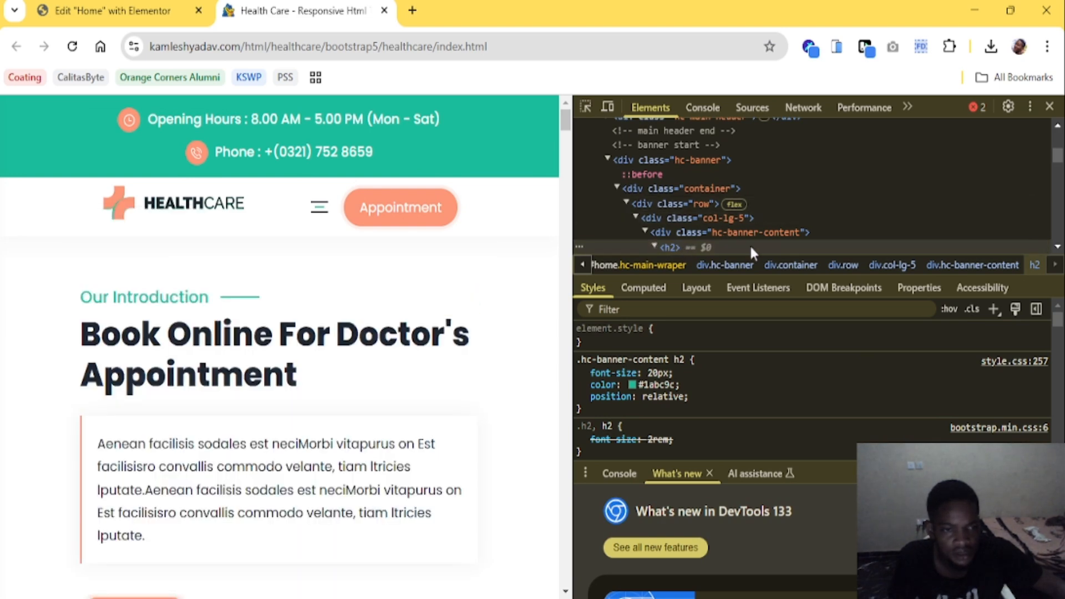
scroll(759, 242, "down", 1)
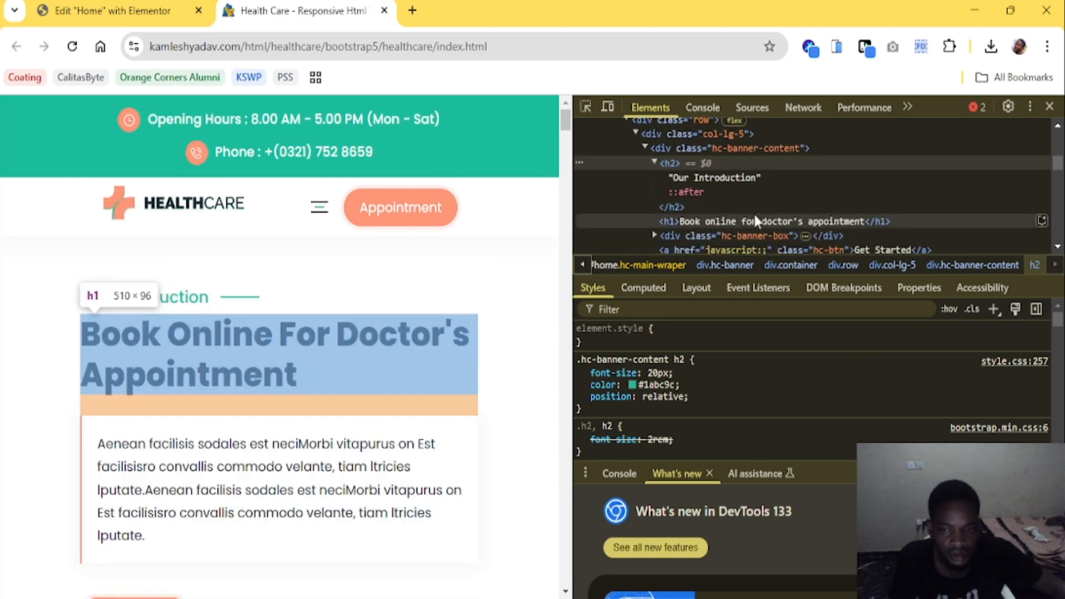
left_click(686, 196)
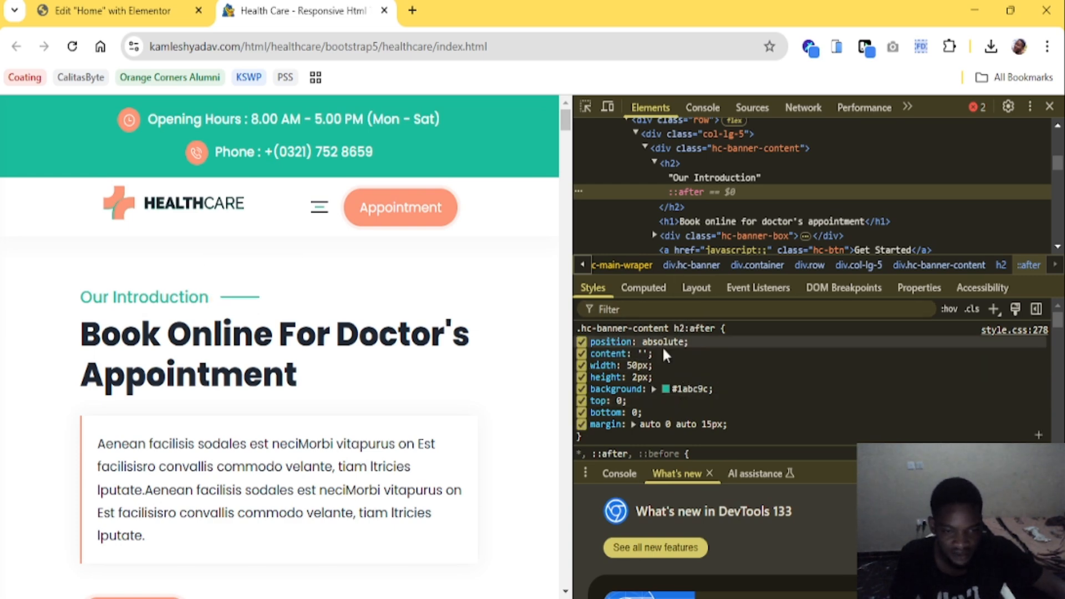
left_click(581, 388)
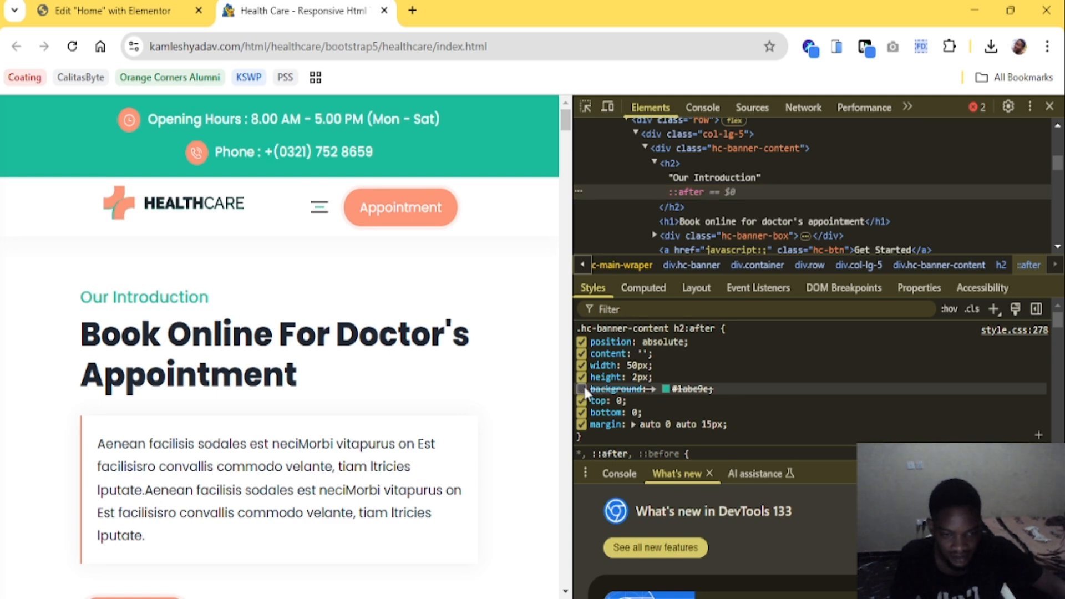
left_click(581, 388)
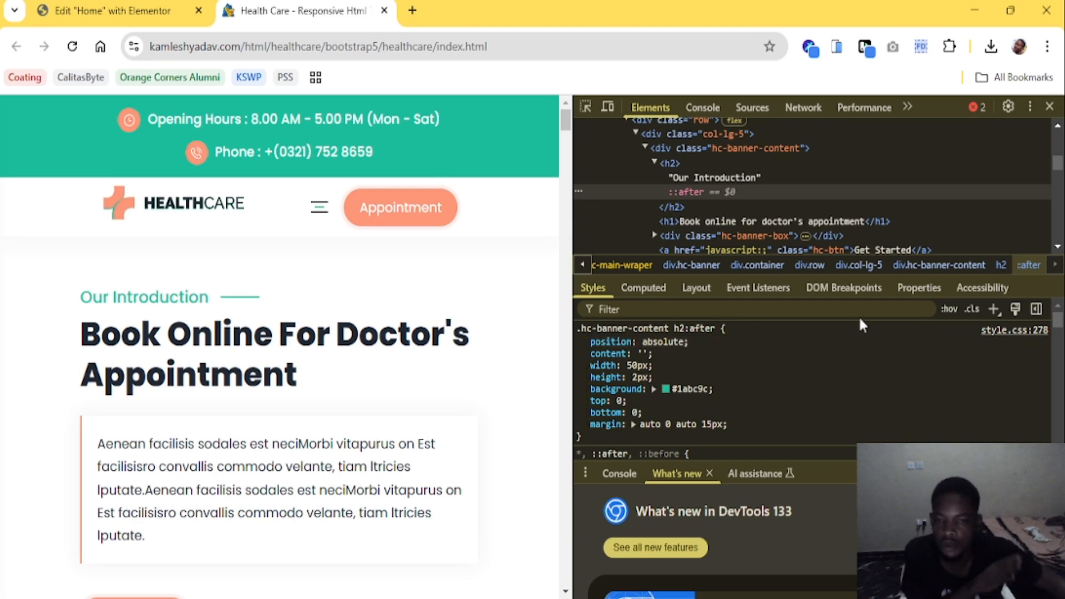
left_click(1049, 106)
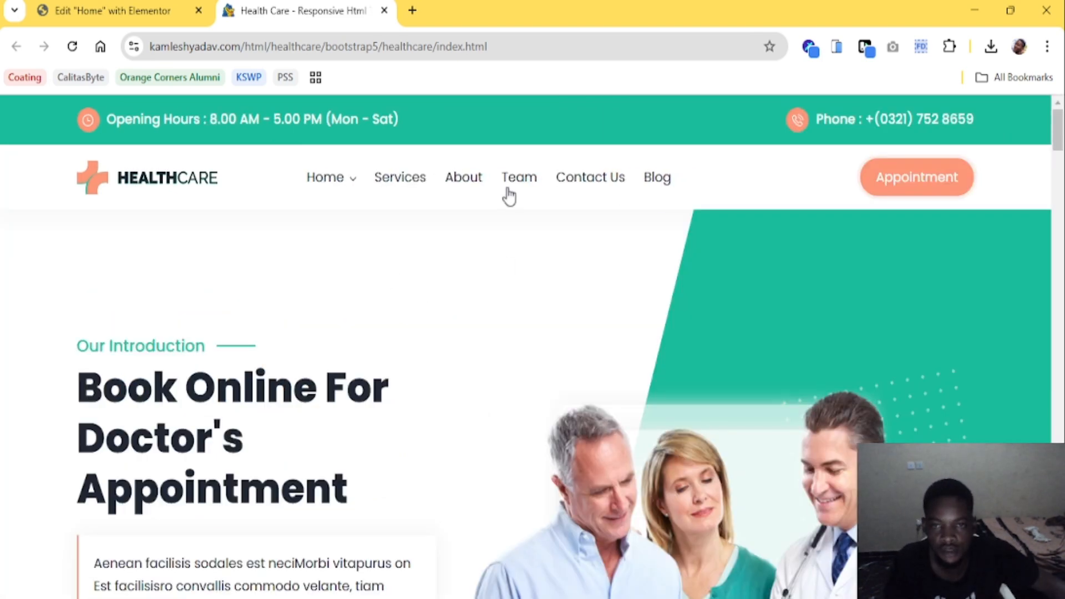
Check the empty Home page in the Elementor editor against the template's hero text and Get Started button
left_click(164, 9)
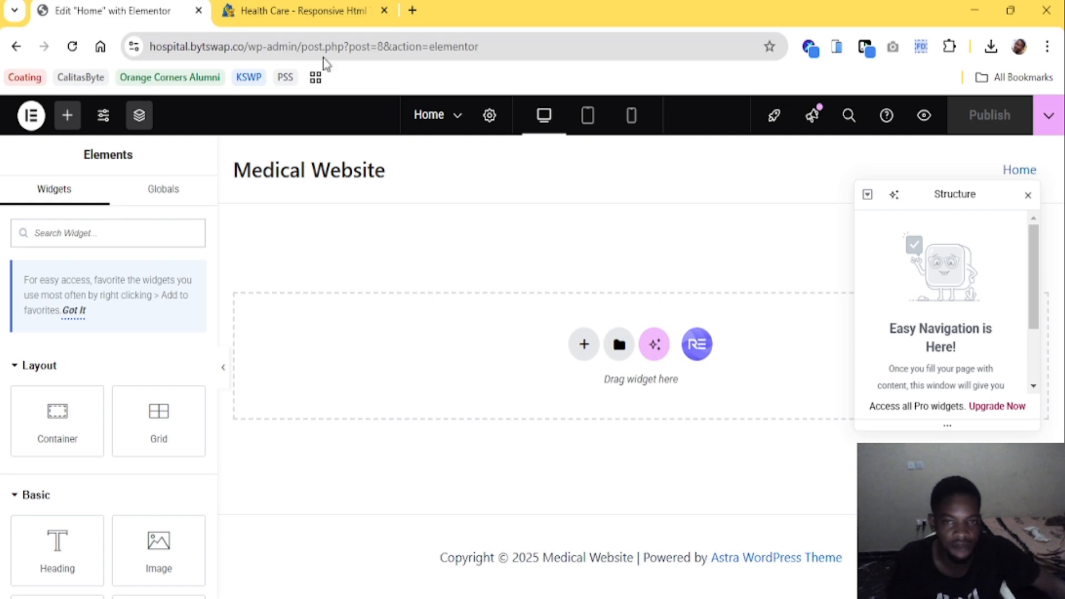
left_click(313, 8)
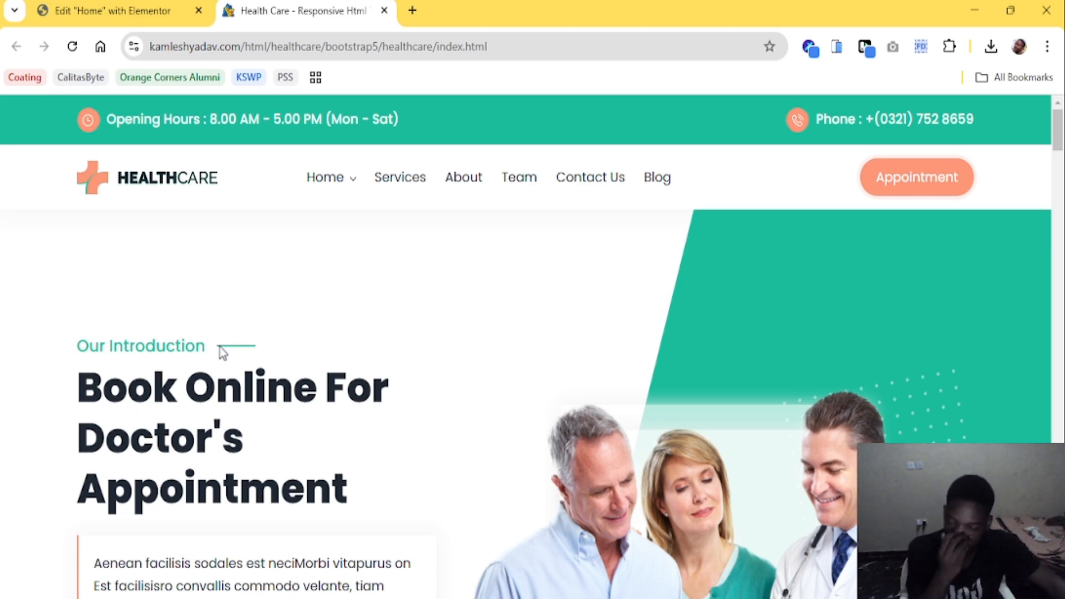
scroll(238, 349, "down", 3)
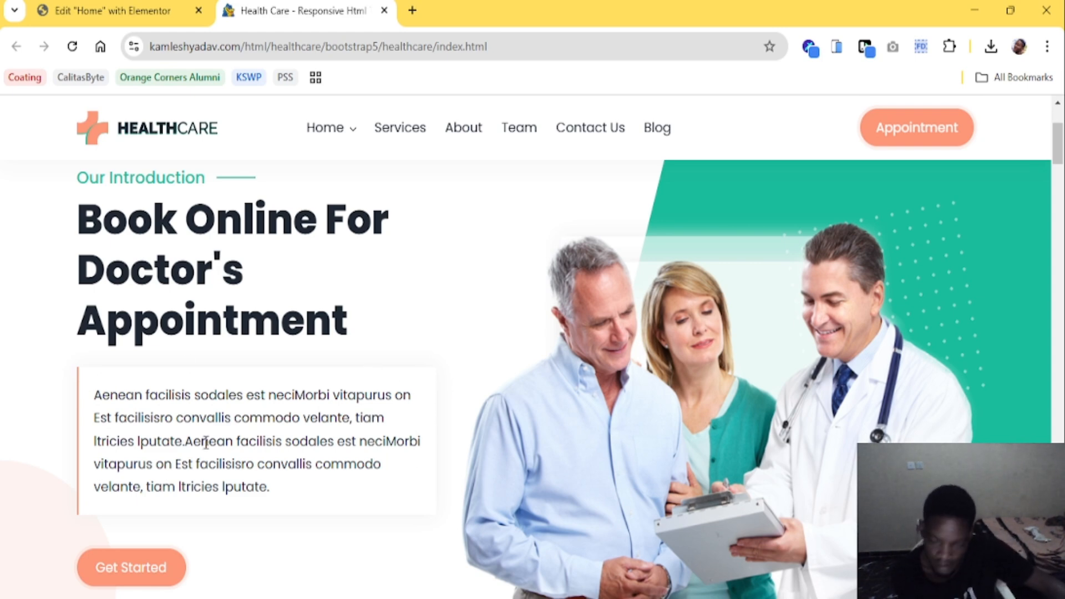
In the Elementor editor, close the Structure window and add a Flexbox container with the single-row horizontal structure
left_click(138, 4)
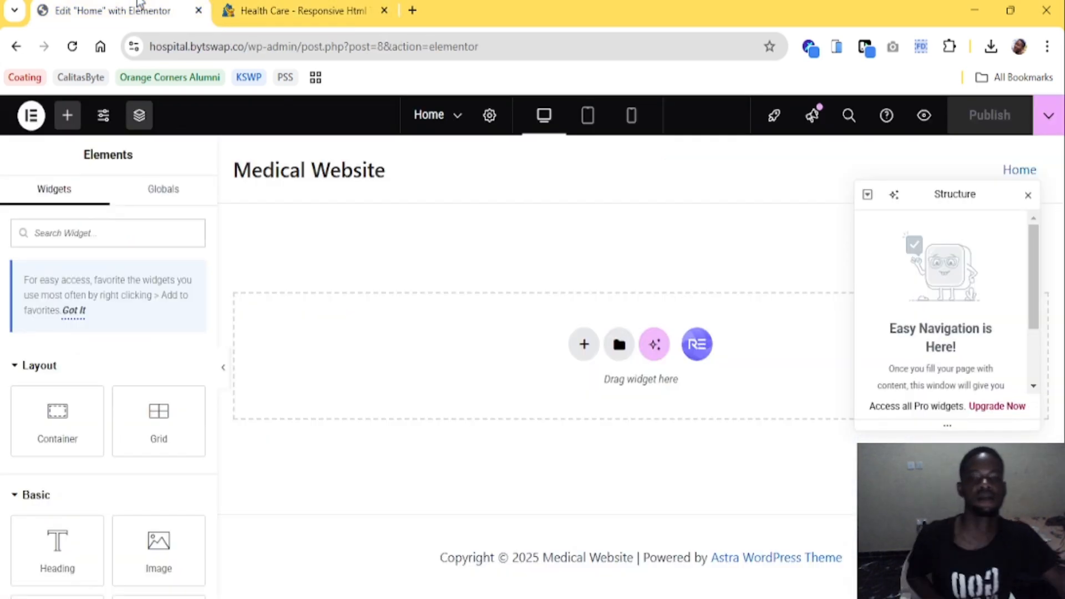
left_click(1027, 195)
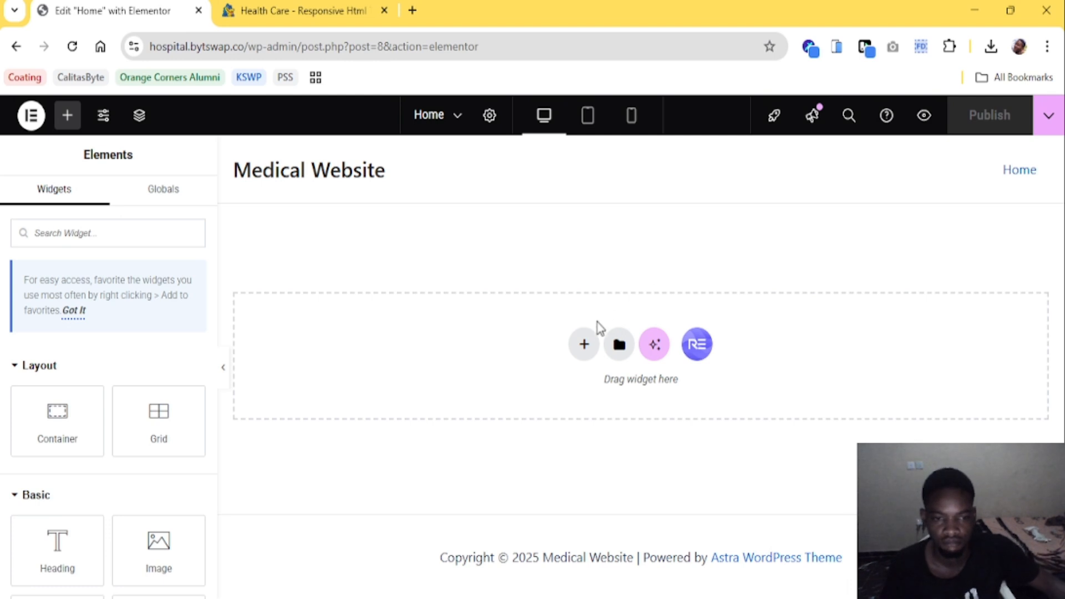
left_click(585, 346)
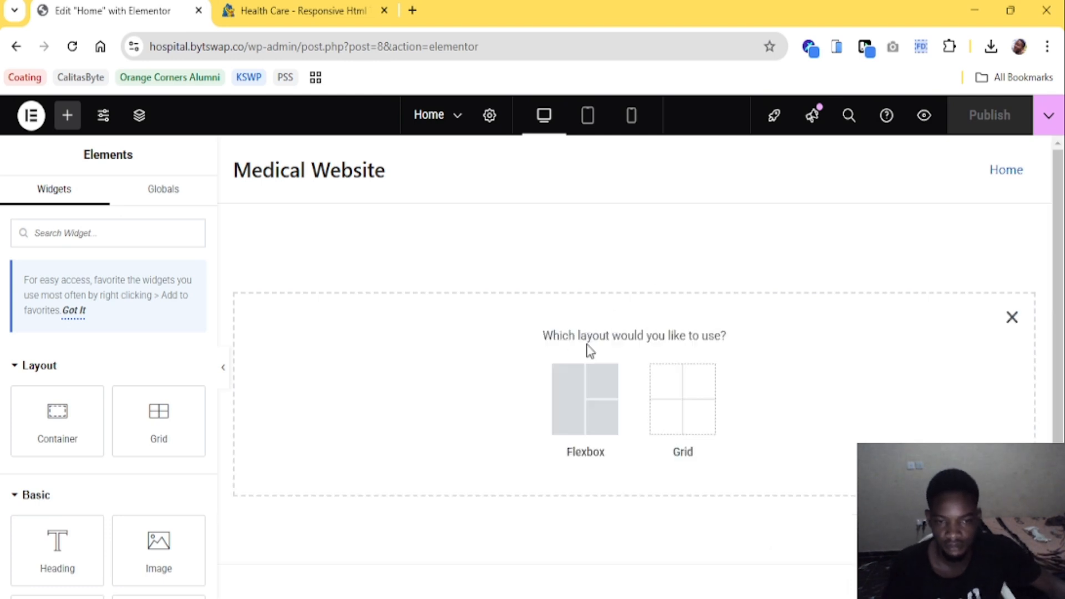
left_click(578, 395)
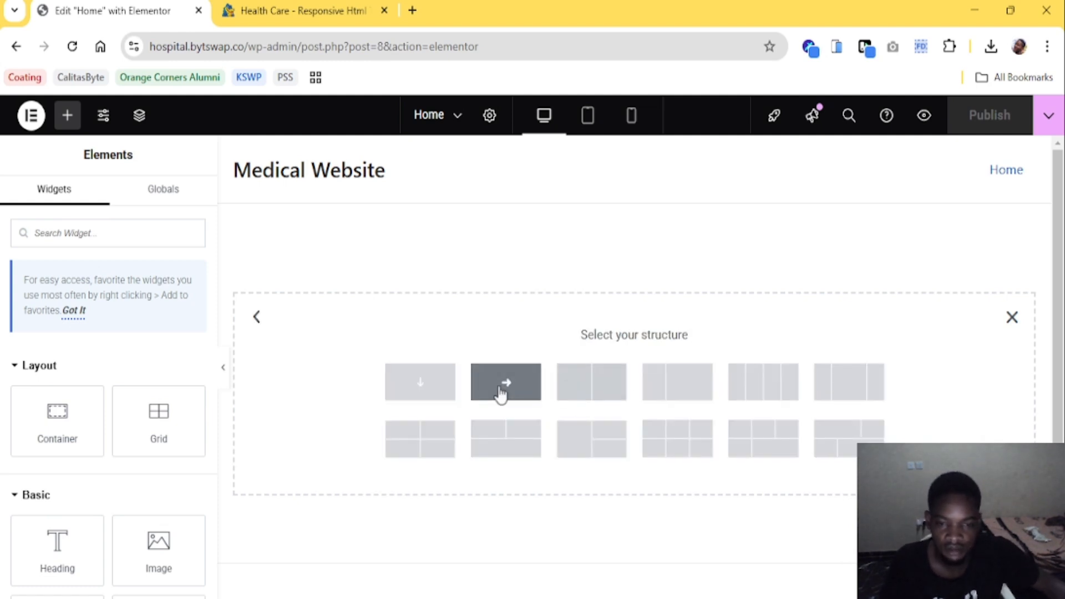
left_click(294, 11)
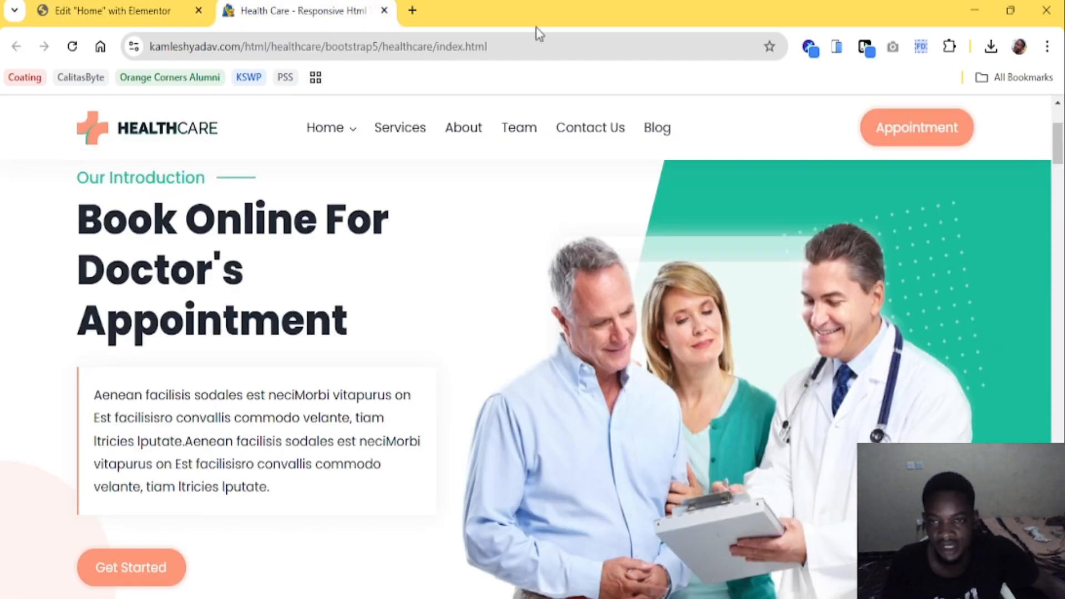
left_click(150, 11)
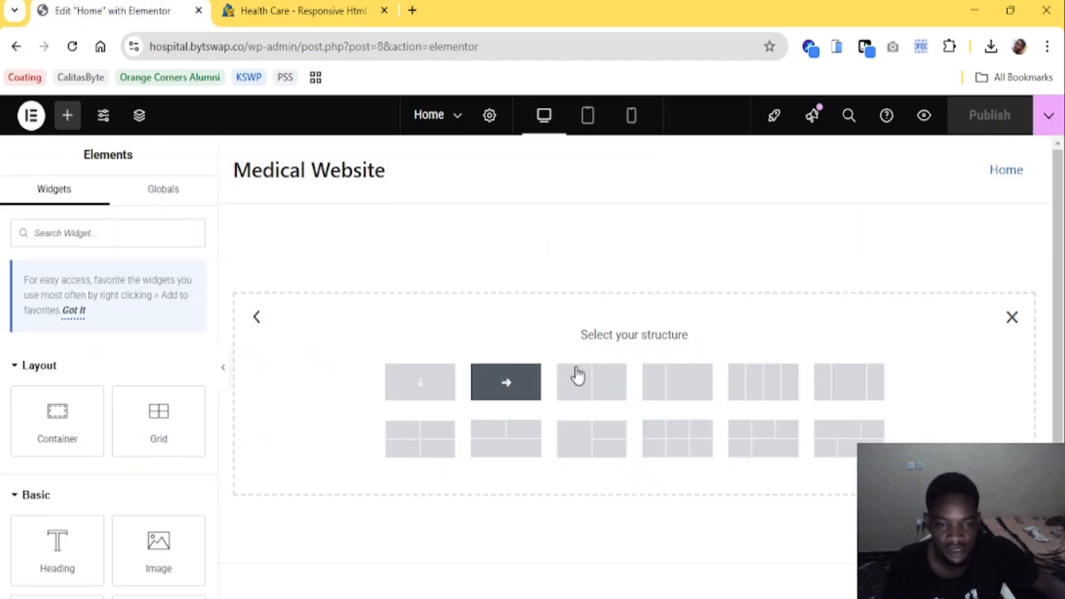
left_click(506, 382)
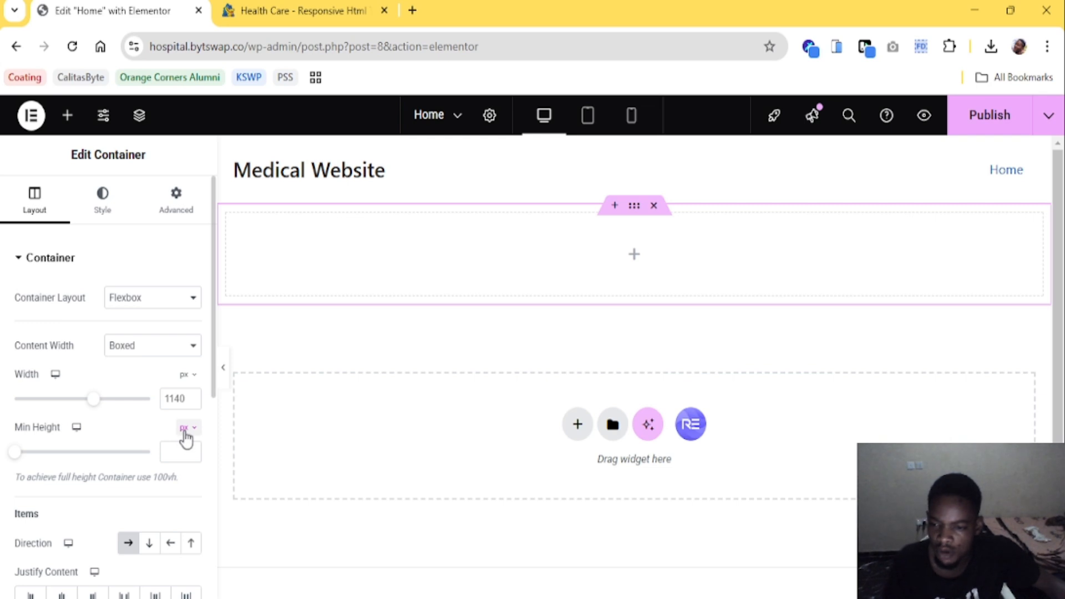
Set the new container's minimum height to 100 vh
left_click(187, 431)
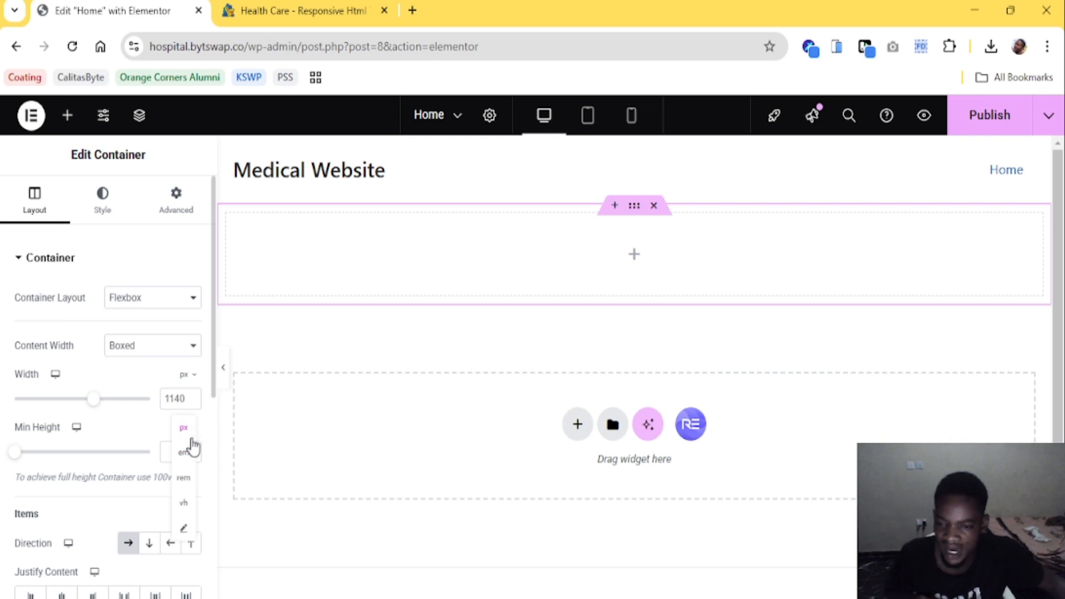
left_click(184, 503)
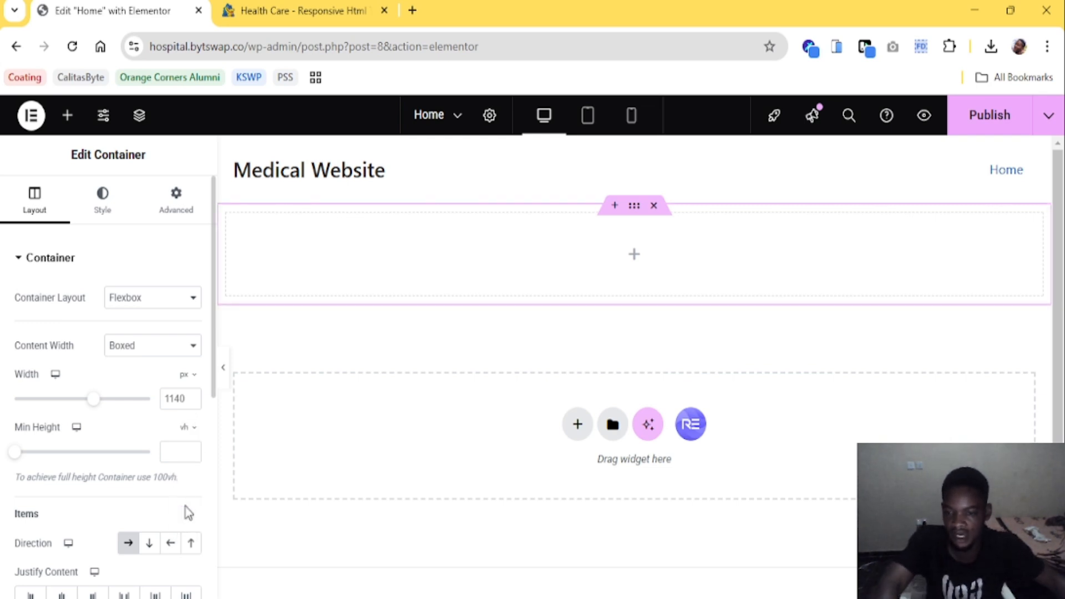
left_click(172, 451)
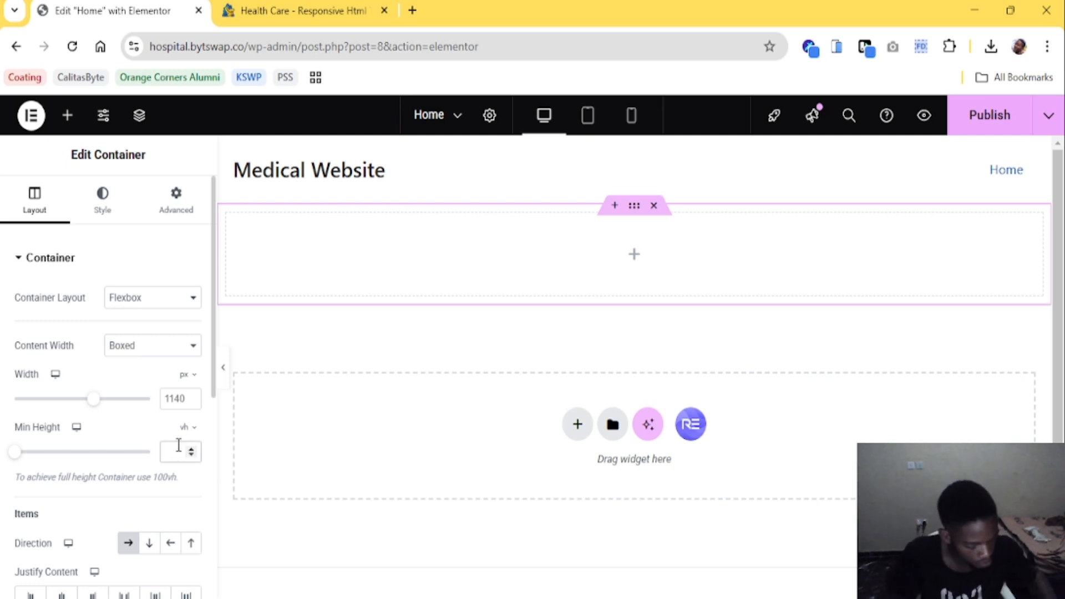
type("100")
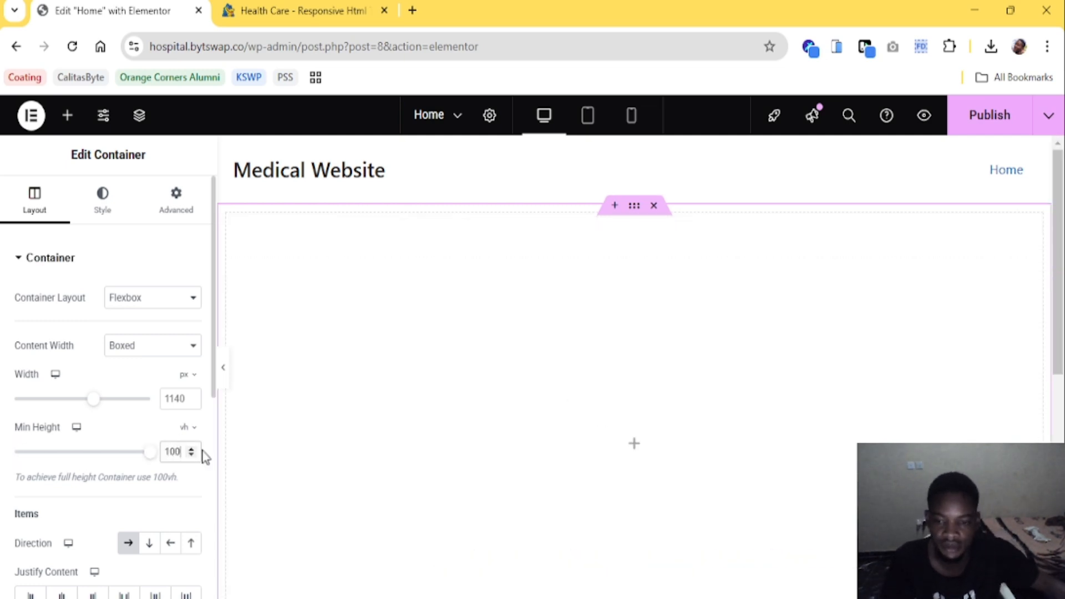
Check the full-height container in the desktop, tablet and mobile previews, ending on the desktop view
scroll(701, 359, "down", 5)
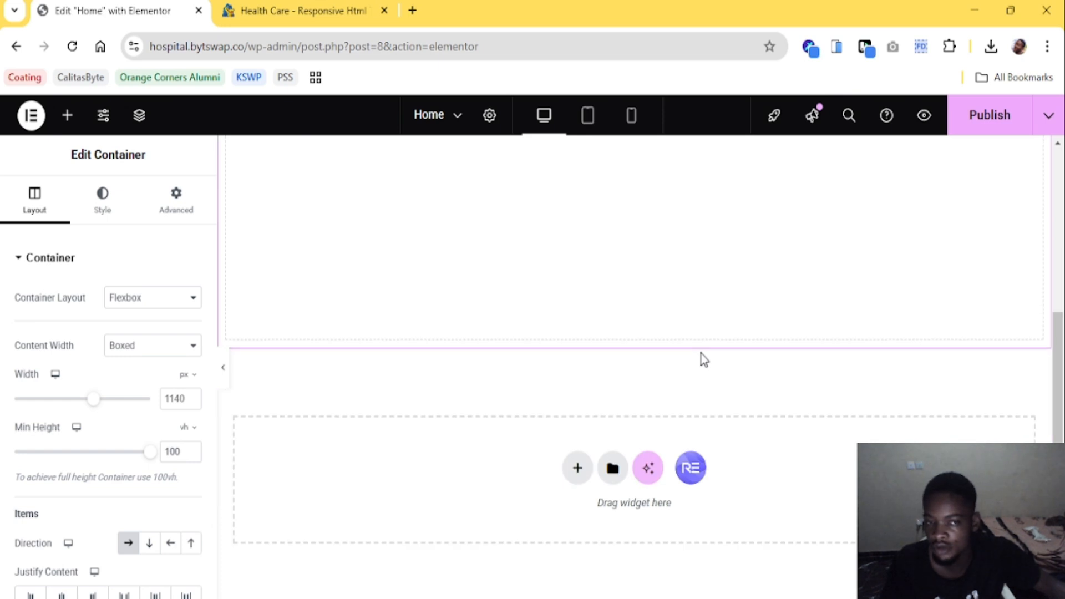
scroll(701, 358, "up", 5)
left_click(589, 113)
left_click(632, 115)
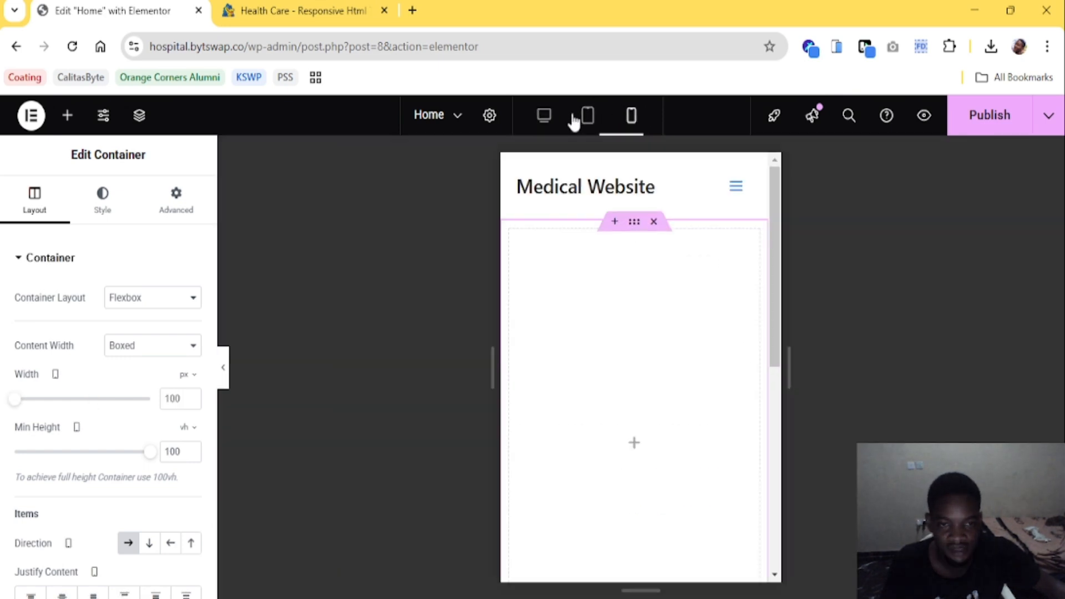
left_click(548, 118)
left_click(589, 119)
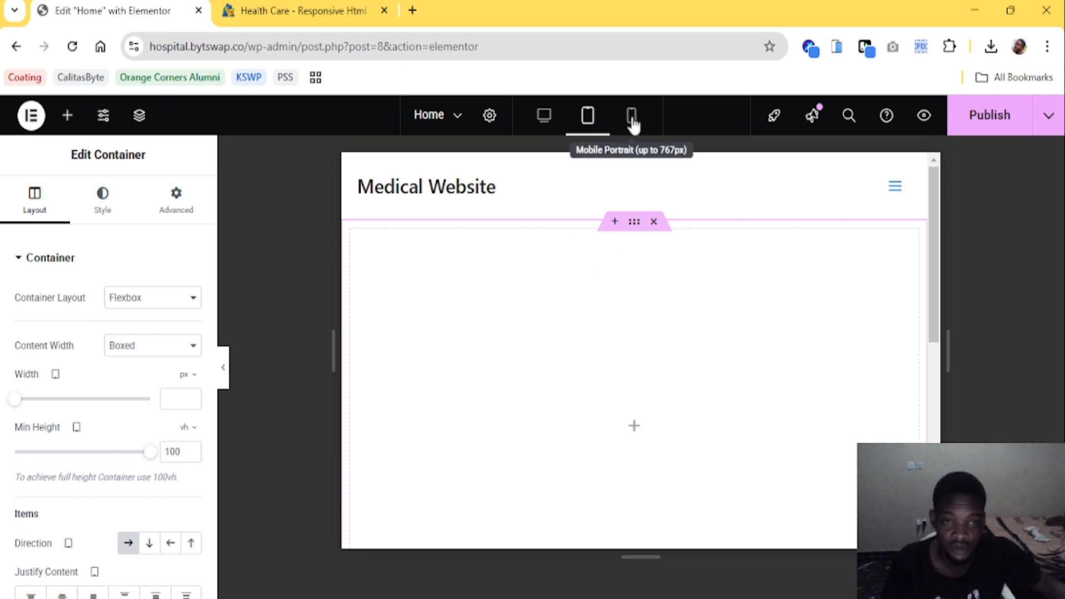
left_click(542, 116)
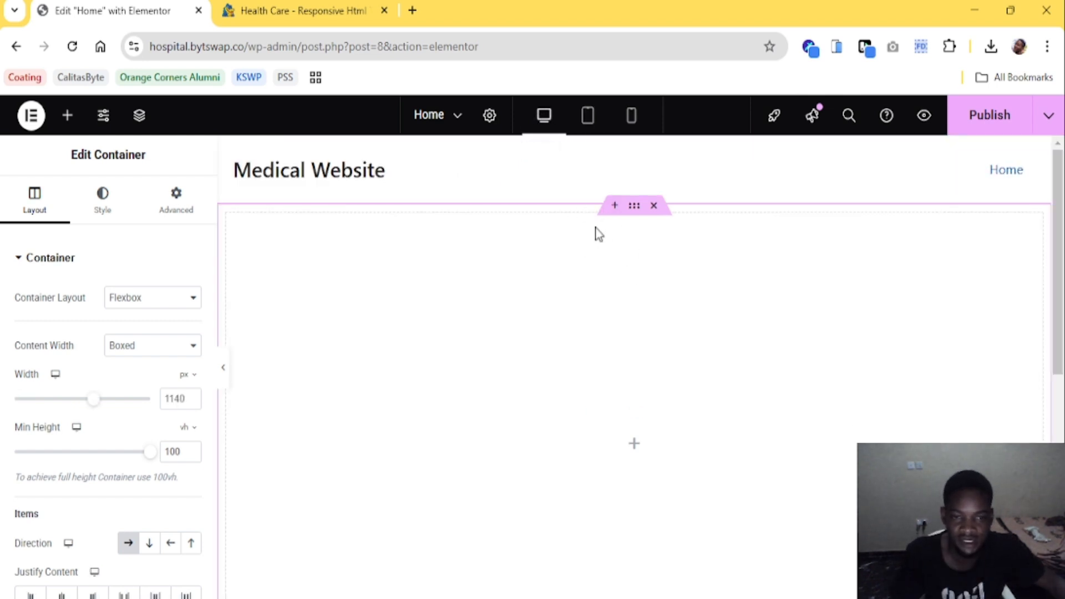
Set the container's padding in em to 2 top, 4 right, 2 bottom and 4 left
left_click(177, 208)
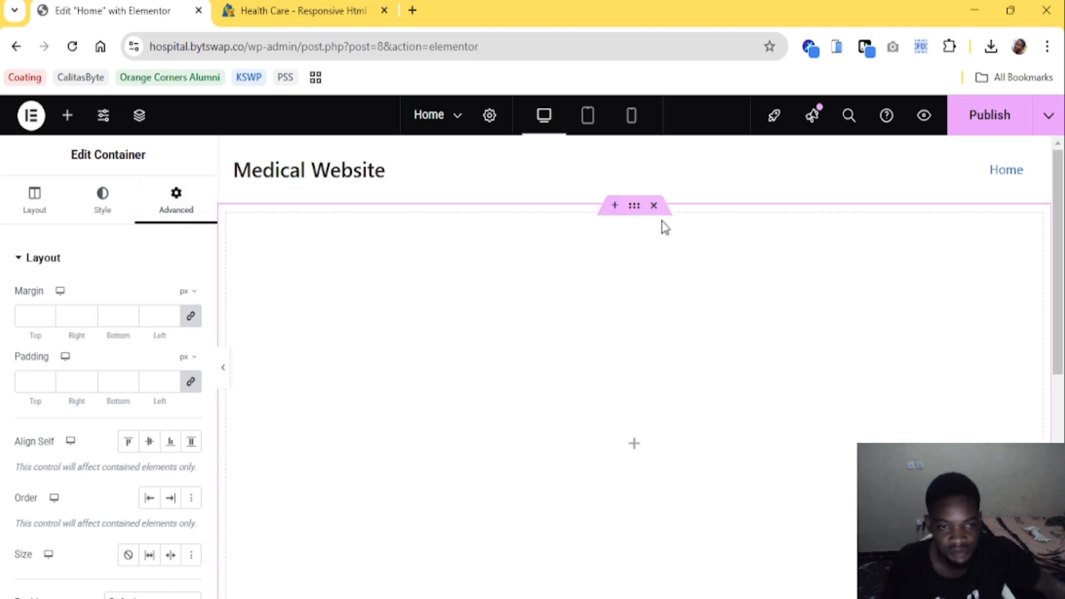
left_click(184, 360)
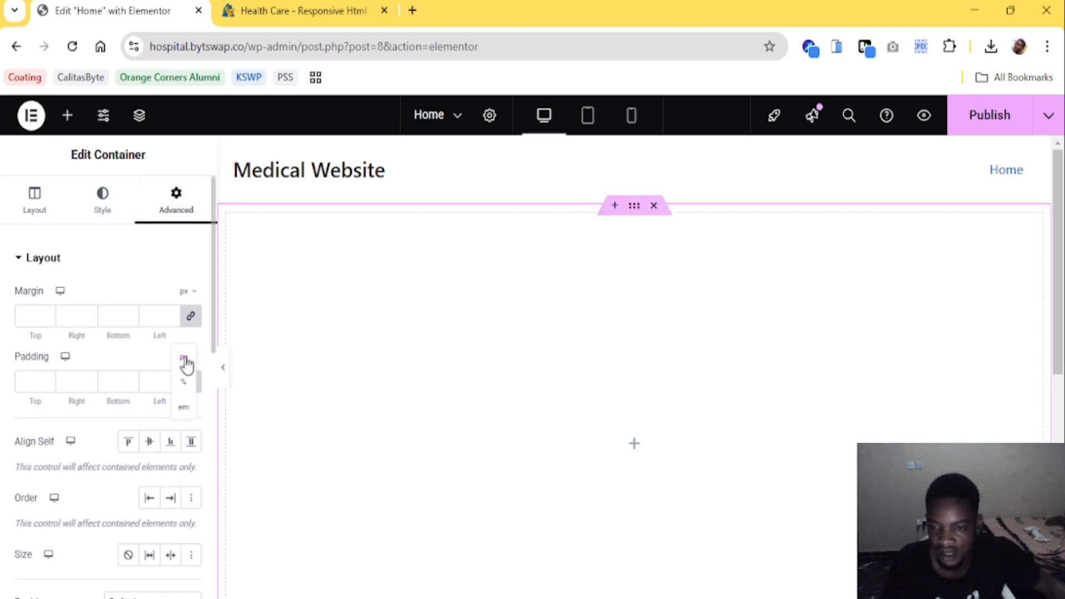
left_click(184, 409)
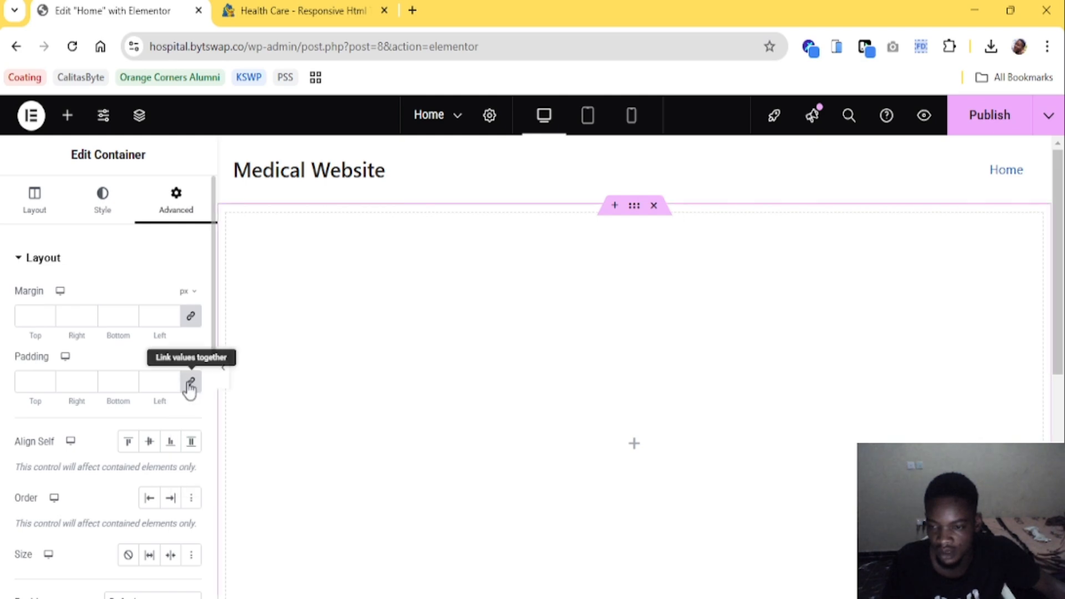
double_click(48, 378)
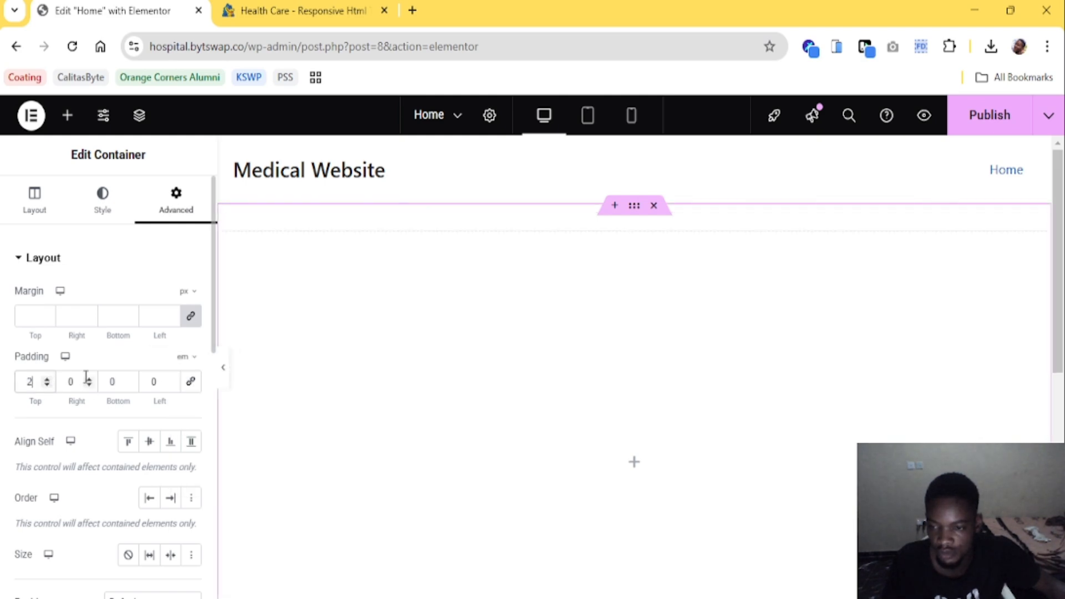
double_click(89, 379)
left_click(89, 379)
double_click(130, 379)
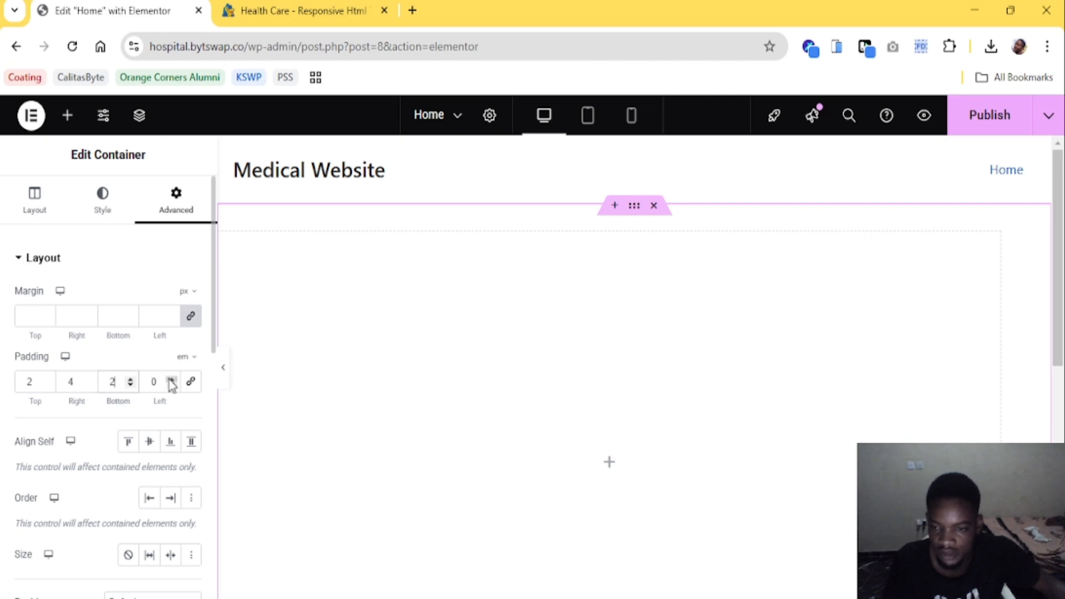
double_click(171, 380)
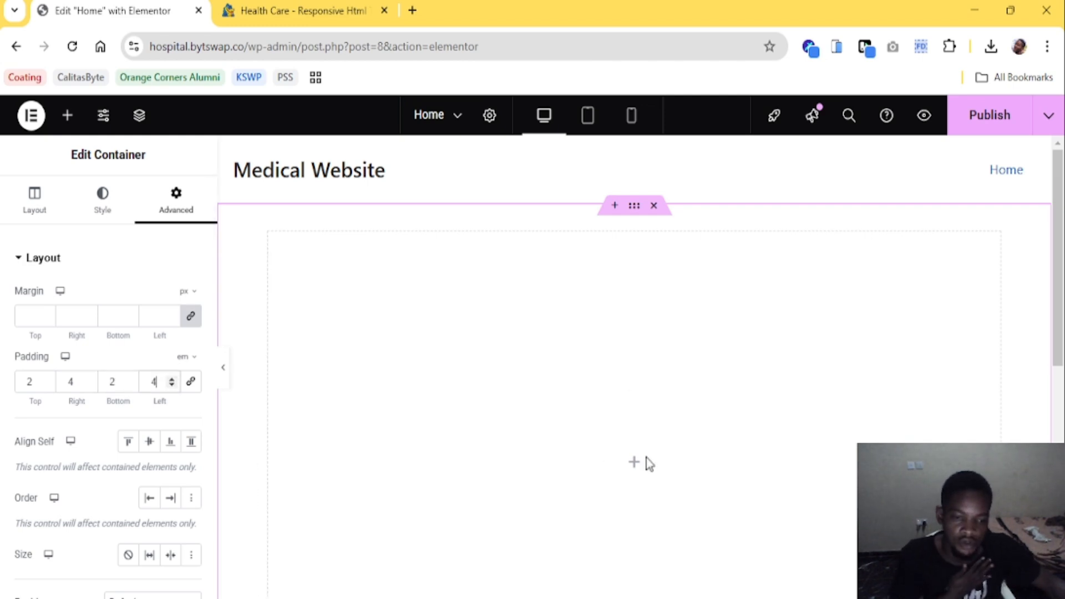
After viewing the Health Care template's hero, add an inner container to the hero container and duplicate it to make two columns
left_click(628, 426)
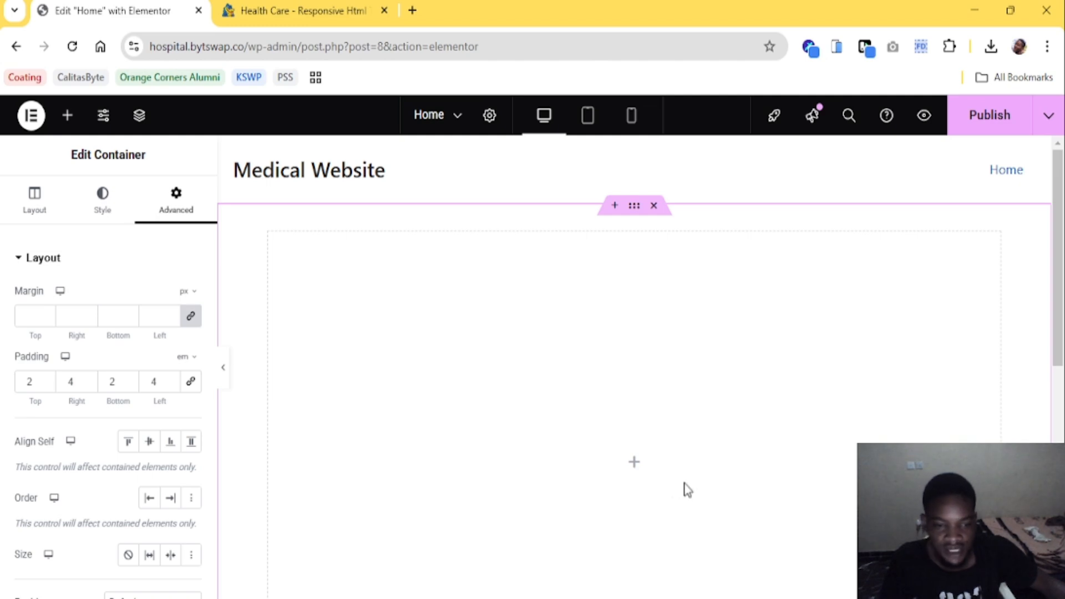
left_click(633, 461)
left_click(351, 8)
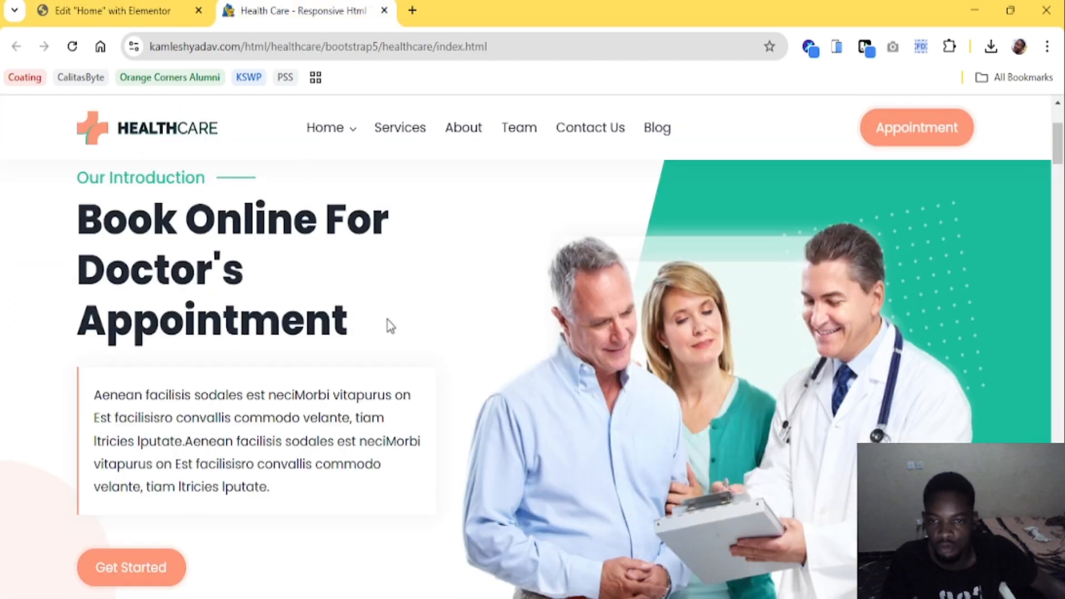
scroll(427, 282, "up", 3)
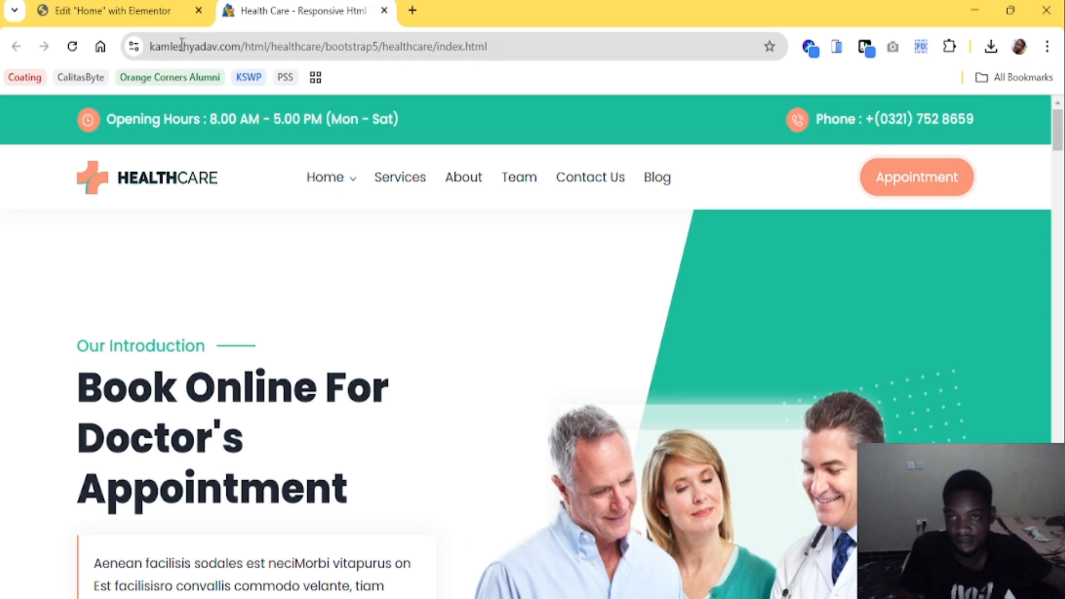
left_click(111, 11)
left_click_drag(102, 428, 410, 322)
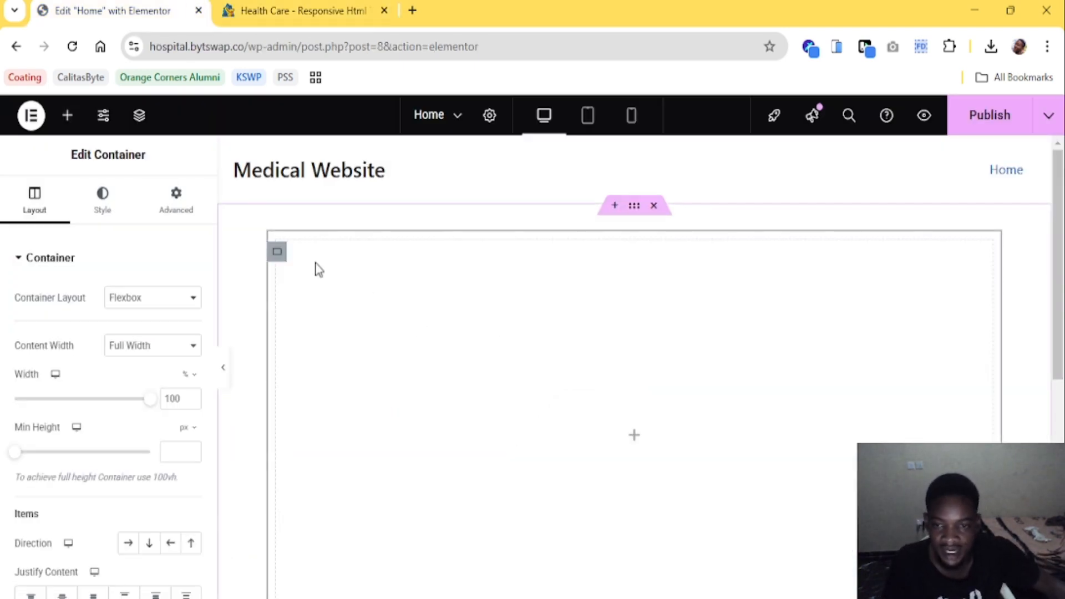
right_click(278, 254)
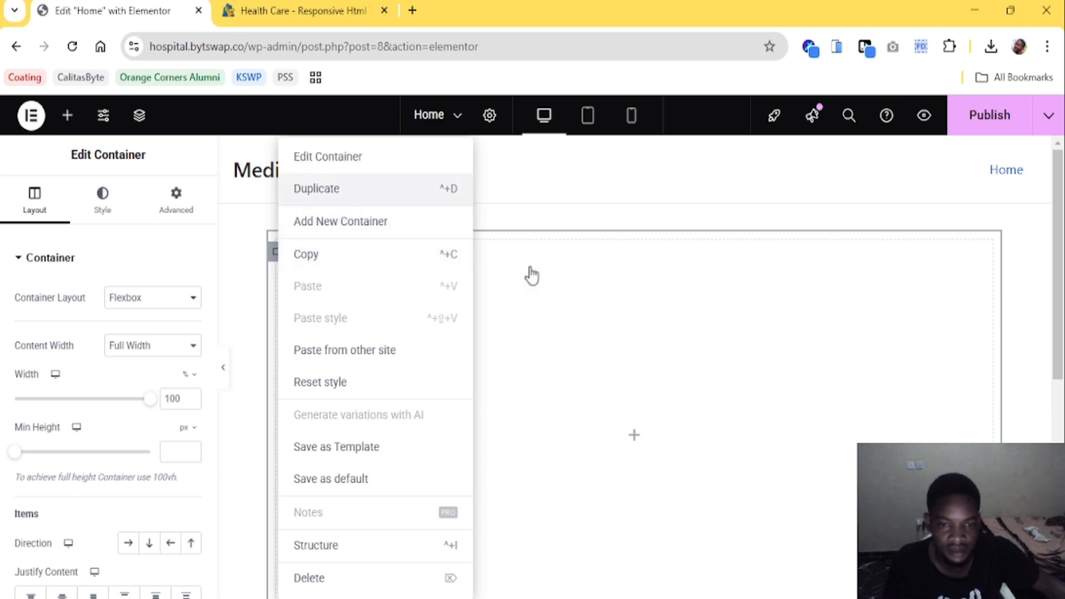
left_click(355, 189)
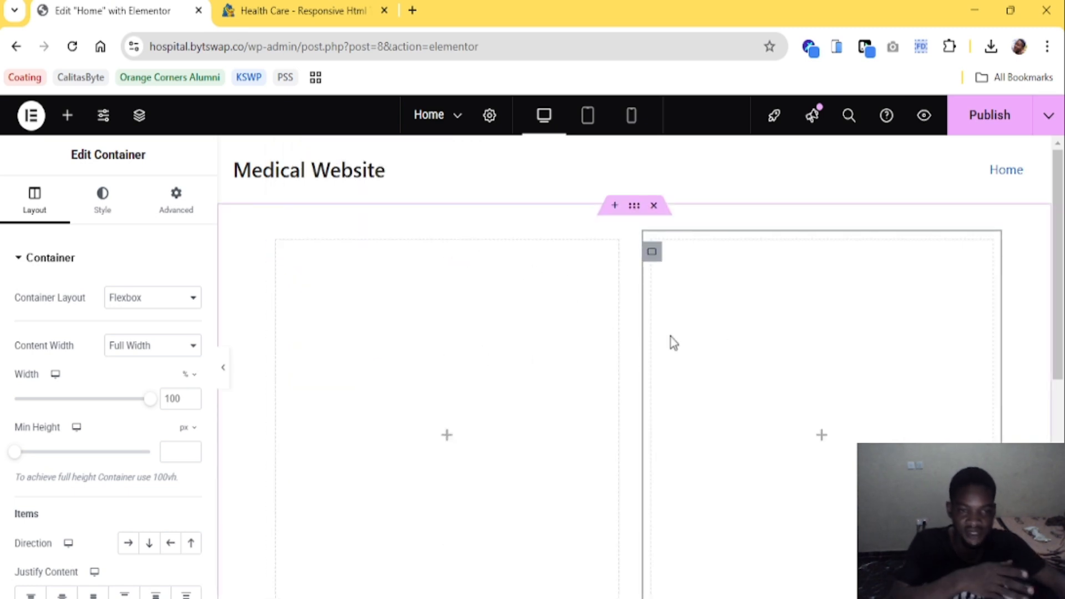
Set the padding of both inner column containers to 0 px on all sides
left_click(177, 207)
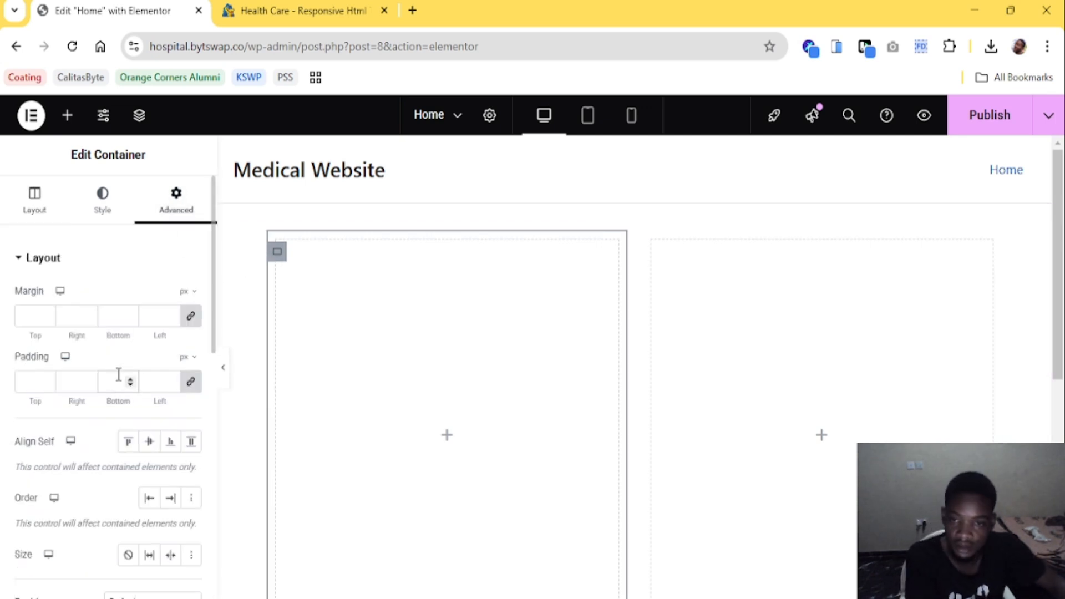
type("0")
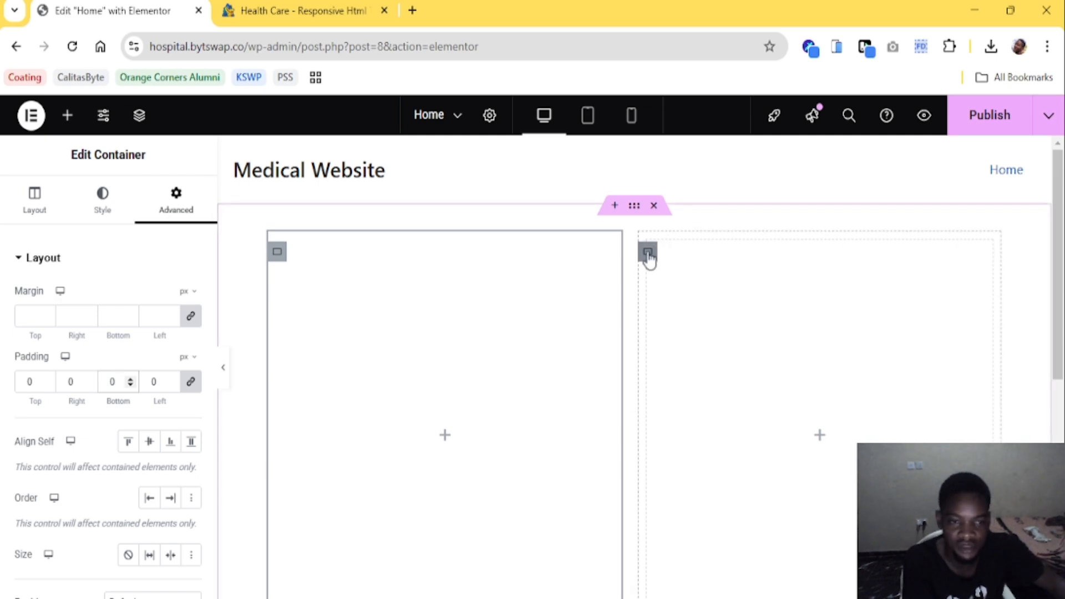
left_click(647, 253)
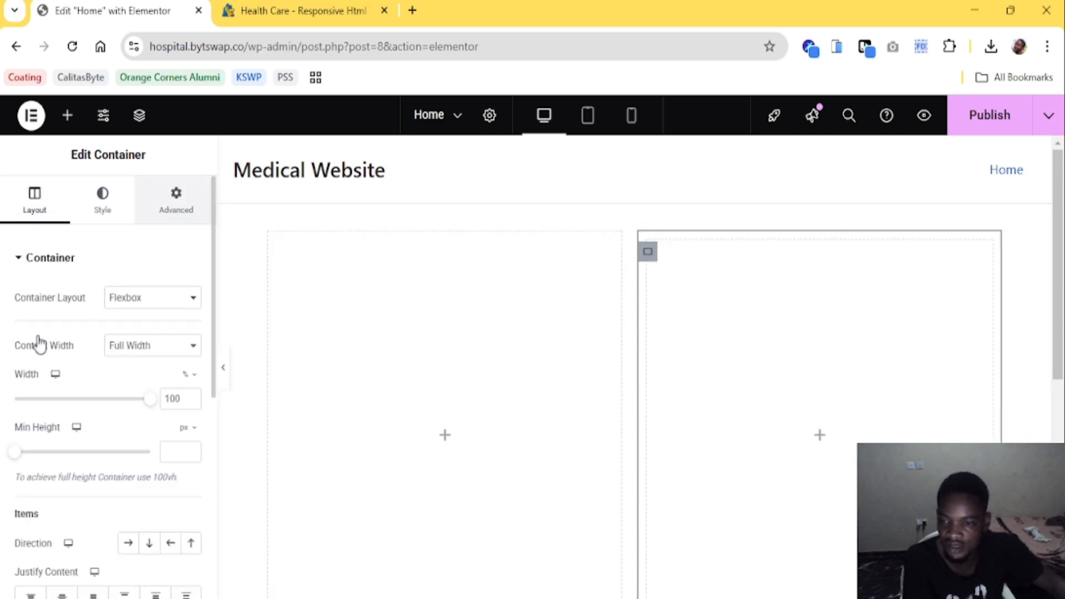
type("0")
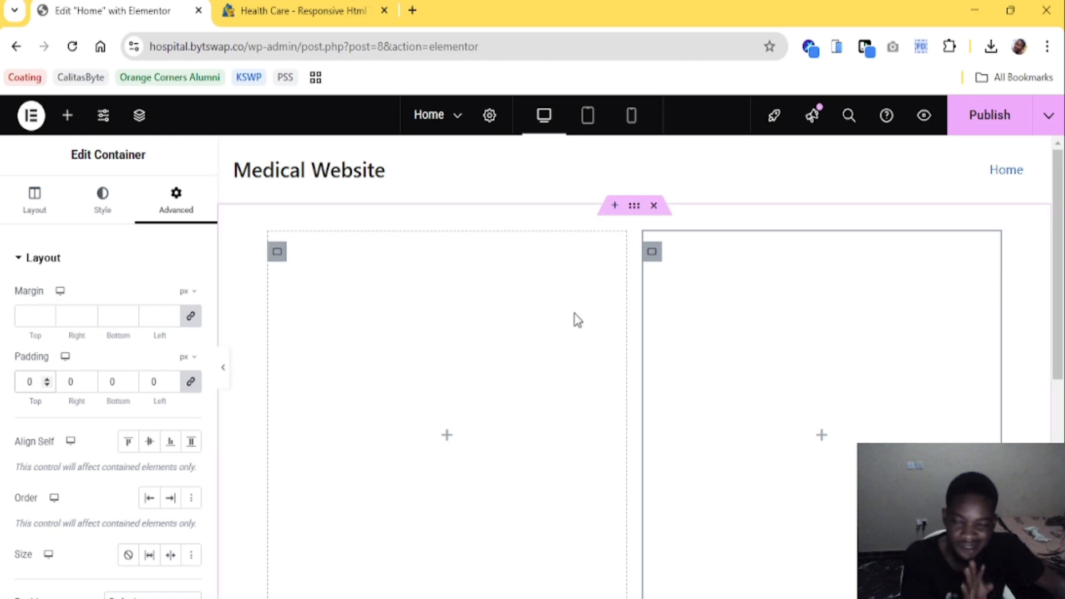
Check the Health Care template's hero text and add a Heading widget to the left column container
left_click(343, 13)
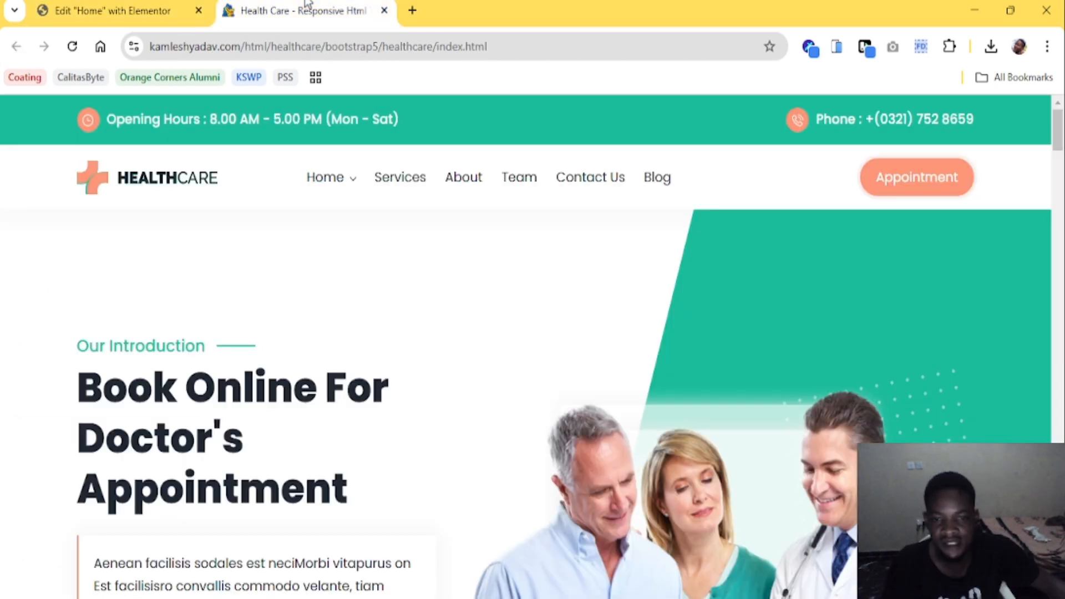
scroll(381, 356, "down", 1)
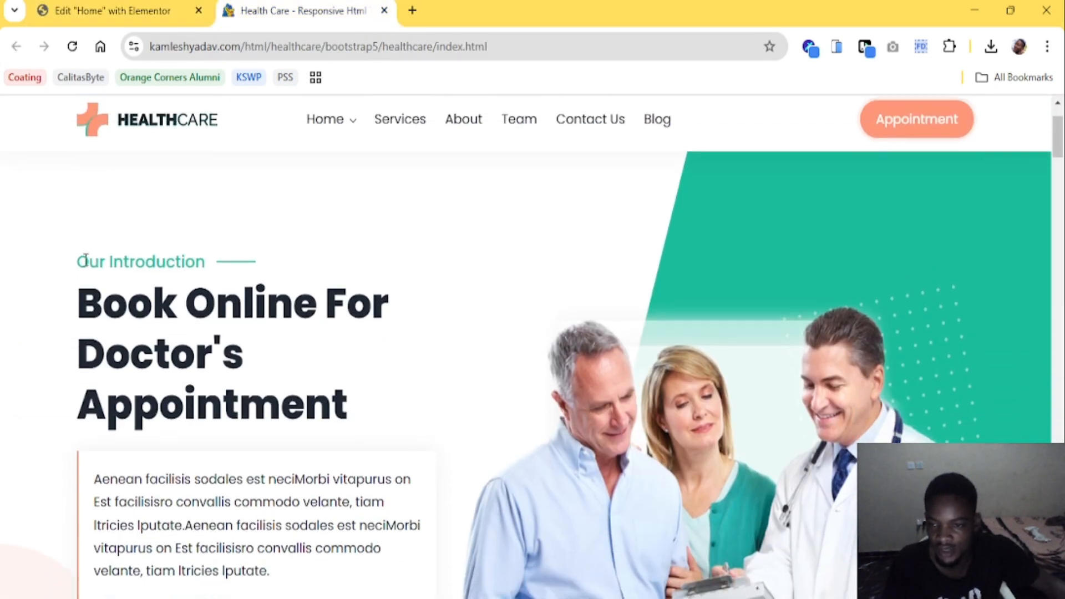
left_click(145, 7)
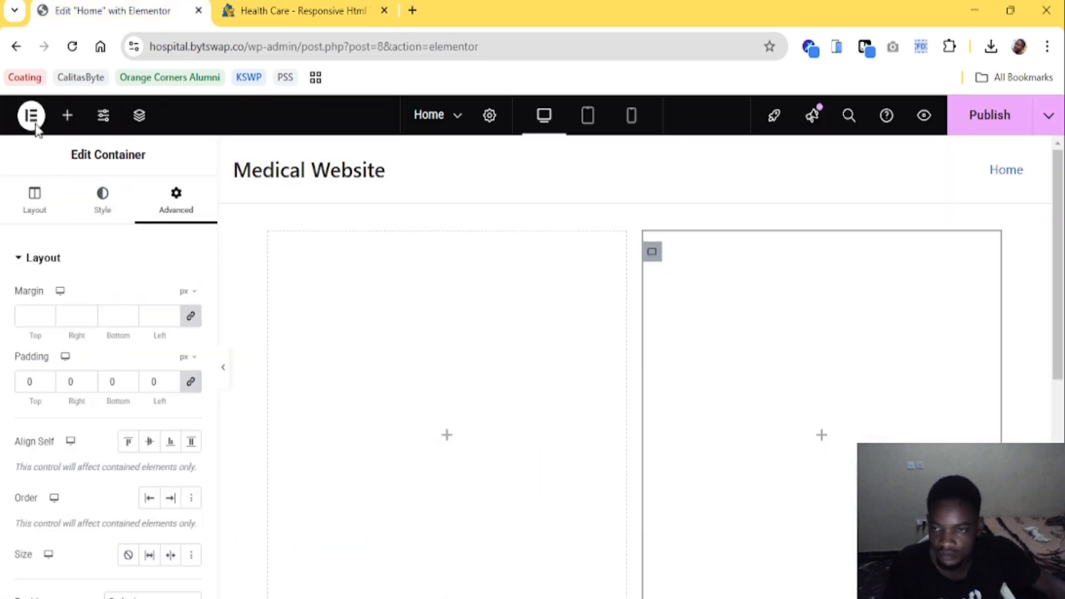
left_click(67, 115)
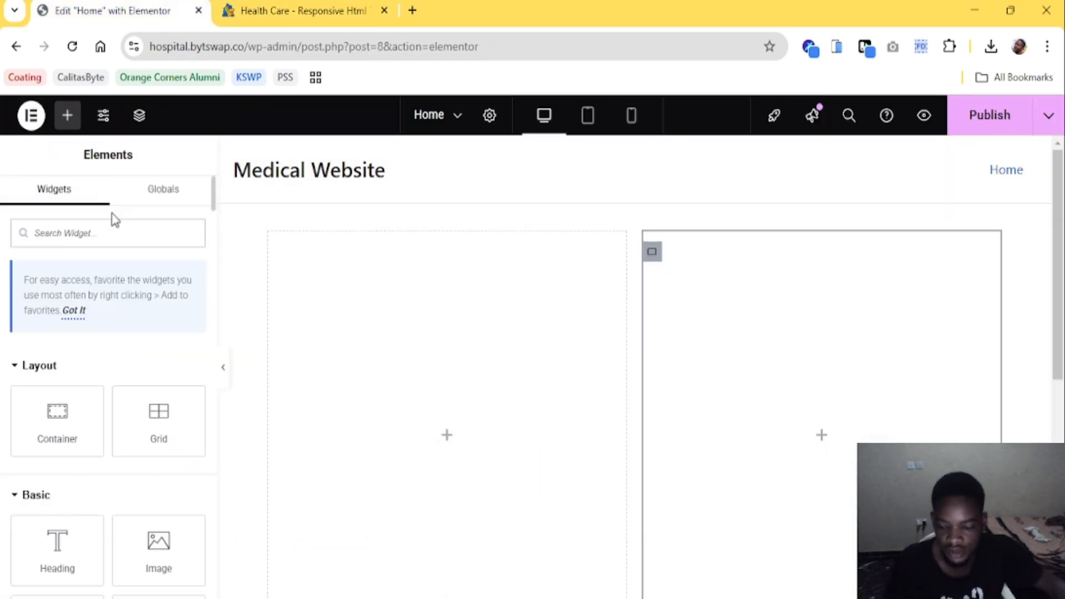
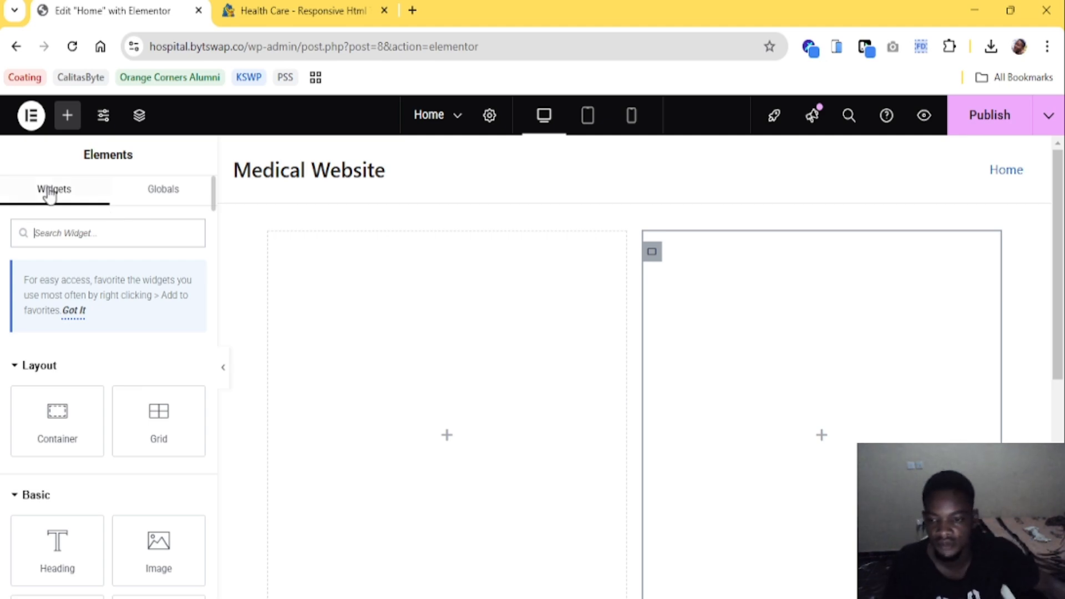
left_click_drag(89, 524, 511, 406)
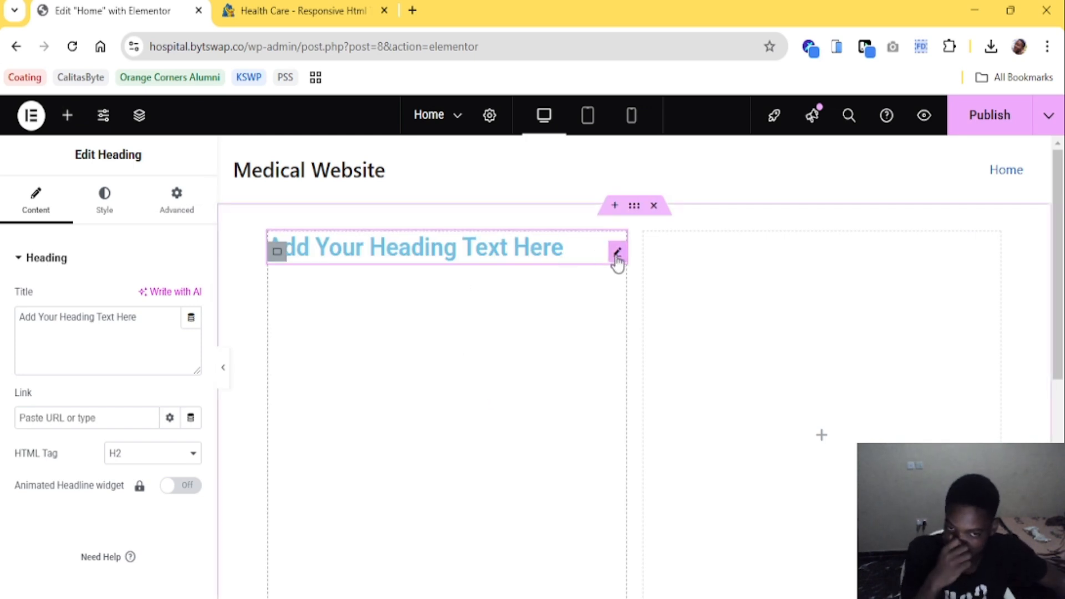
Set the left column container's direction to vertical downward and its Justify Content to Center
left_click(279, 254)
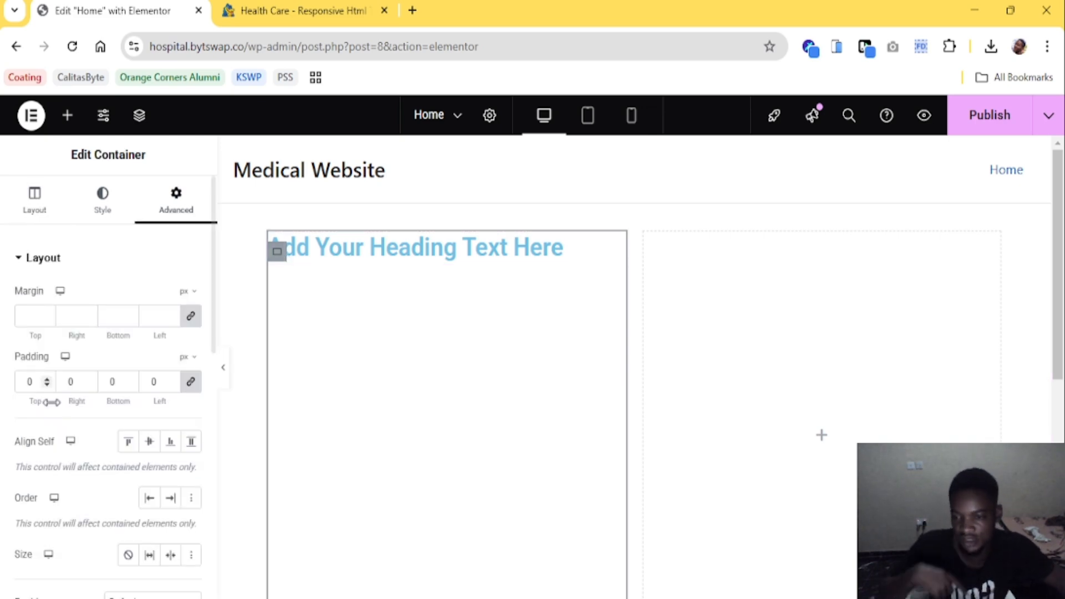
left_click(36, 197)
scroll(142, 403, "down", 5)
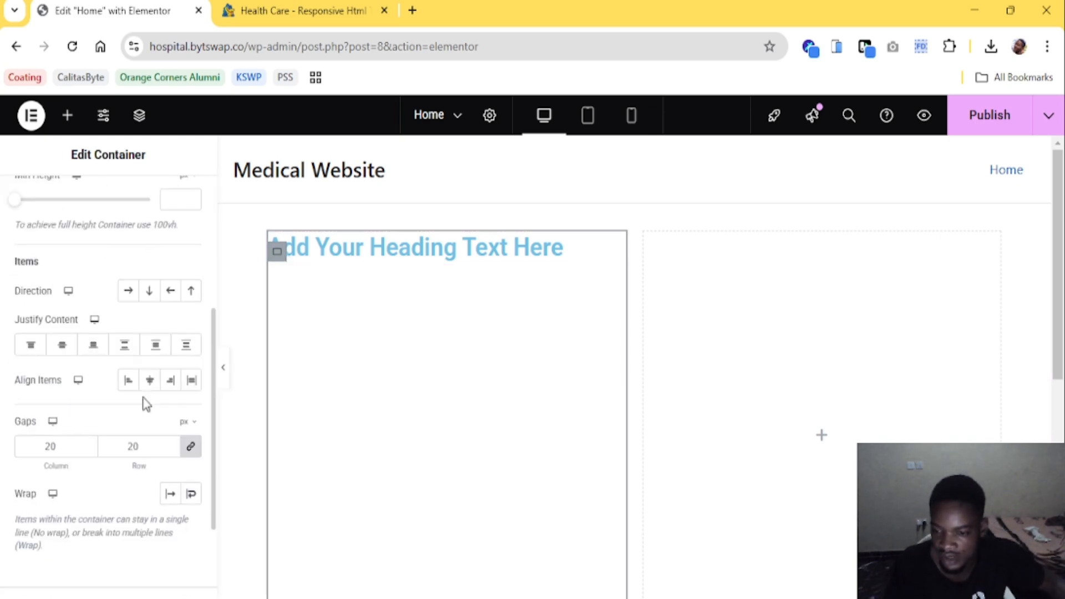
left_click(150, 292)
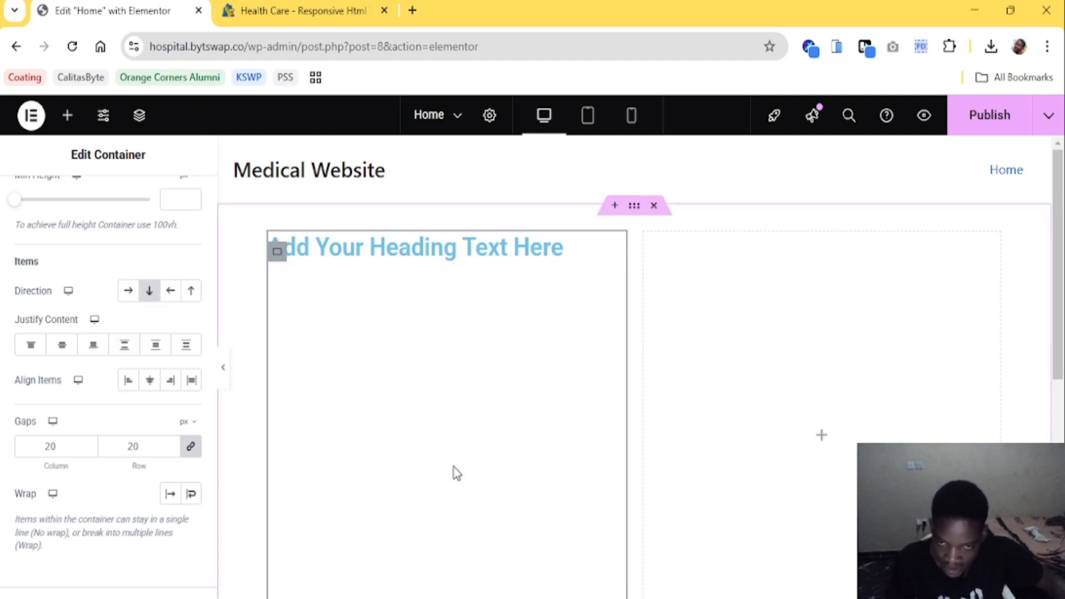
key("ctrl+Tab")
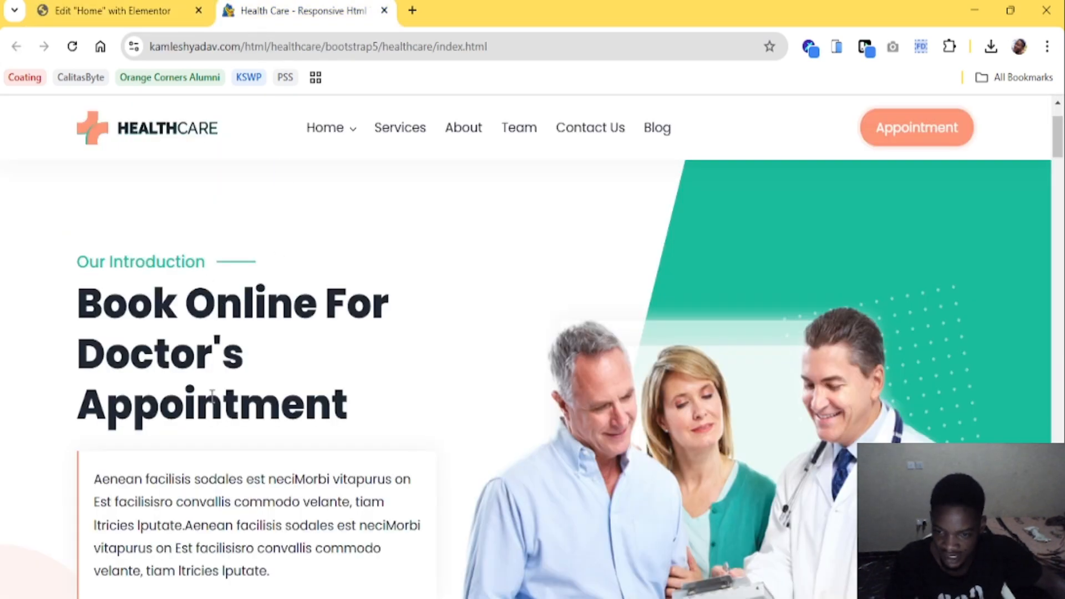
left_click(160, 9)
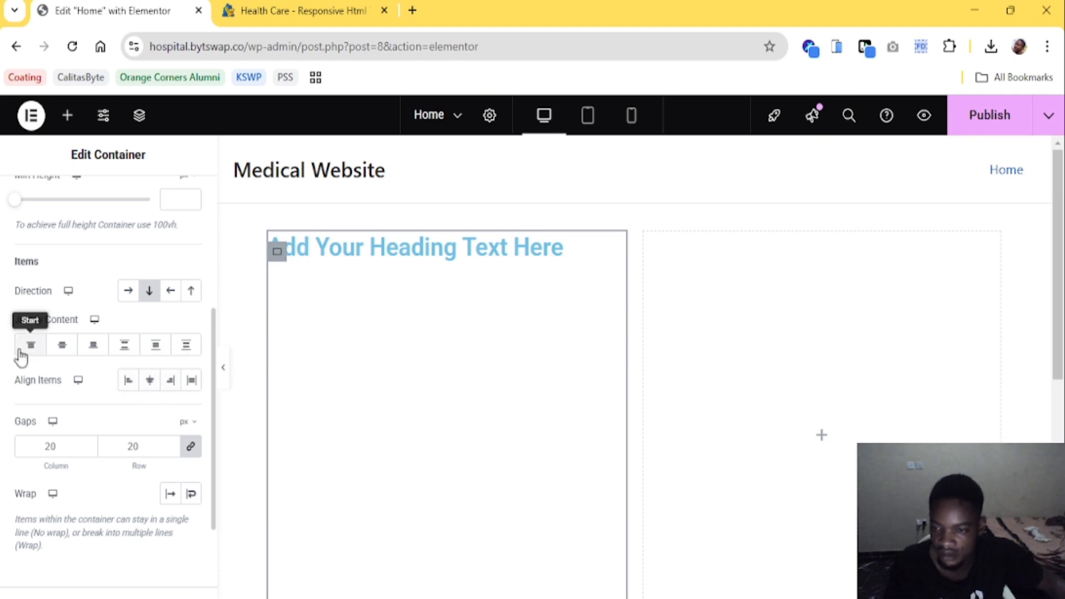
left_click(64, 348)
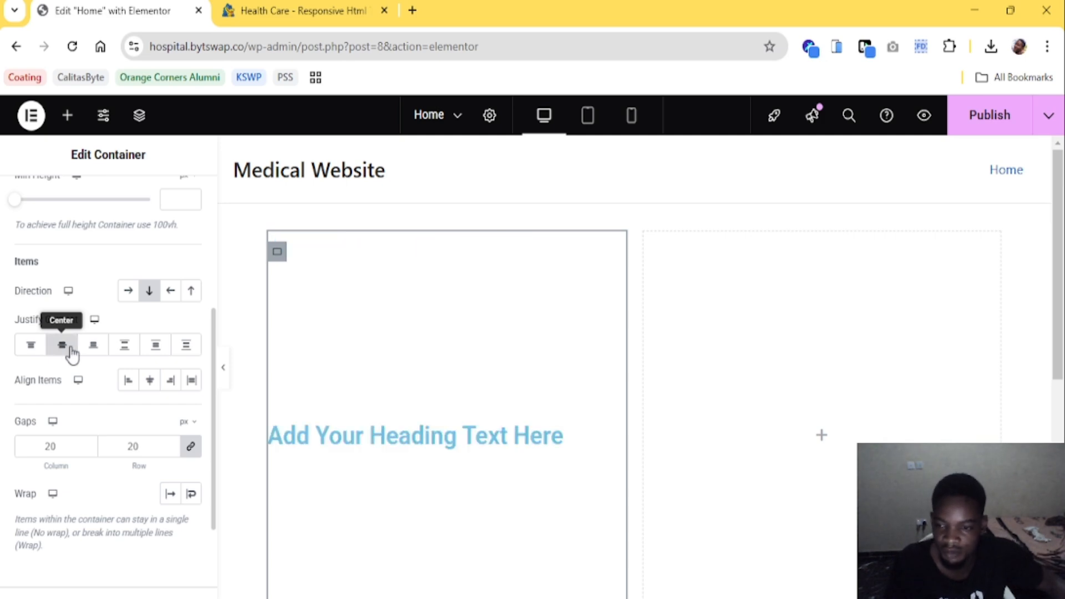
Compare the column with the template's hero and set the left column container's Align Items to Start
scroll(471, 407, "down", 3)
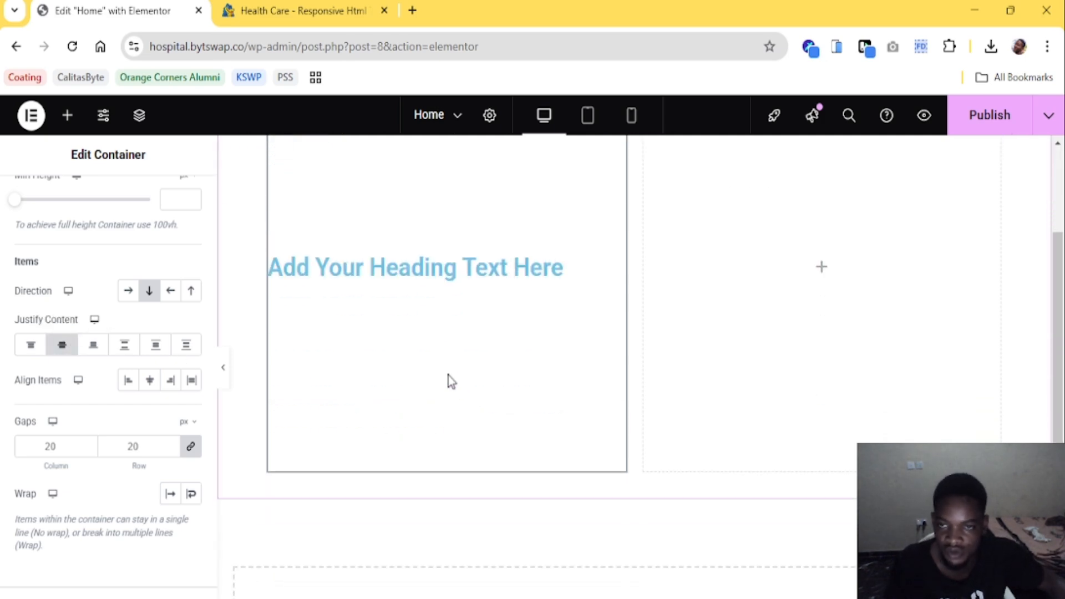
left_click(294, 10)
scroll(364, 331, "up", 3)
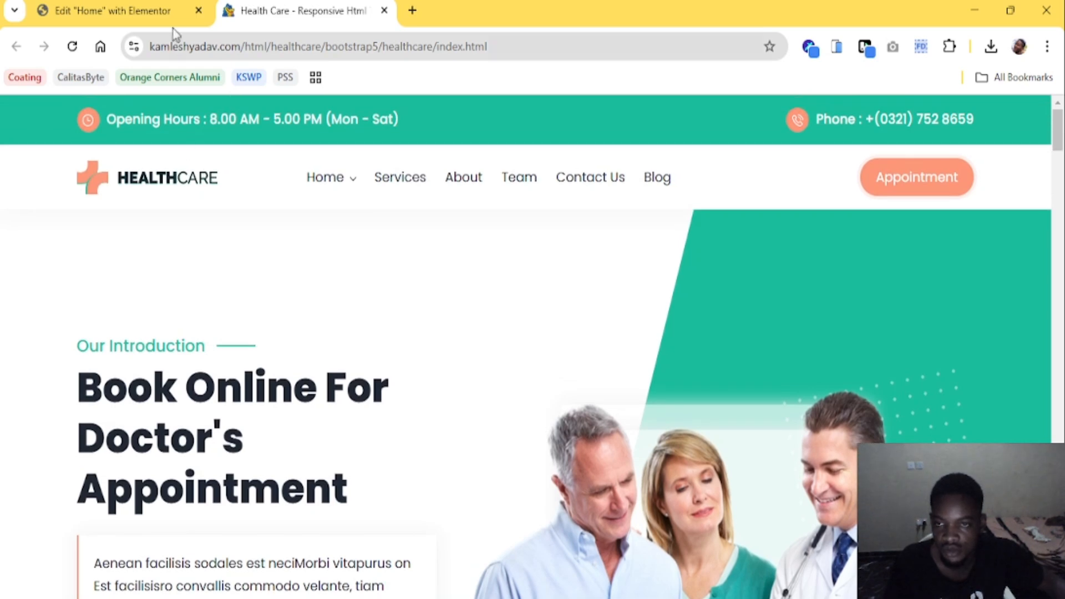
left_click(139, 10)
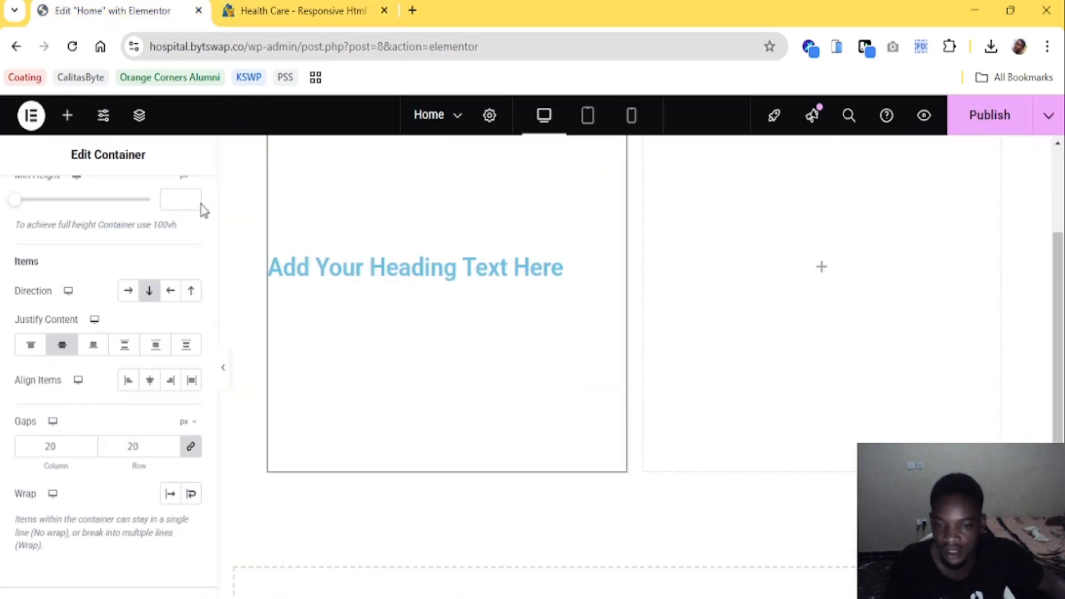
left_click(129, 385)
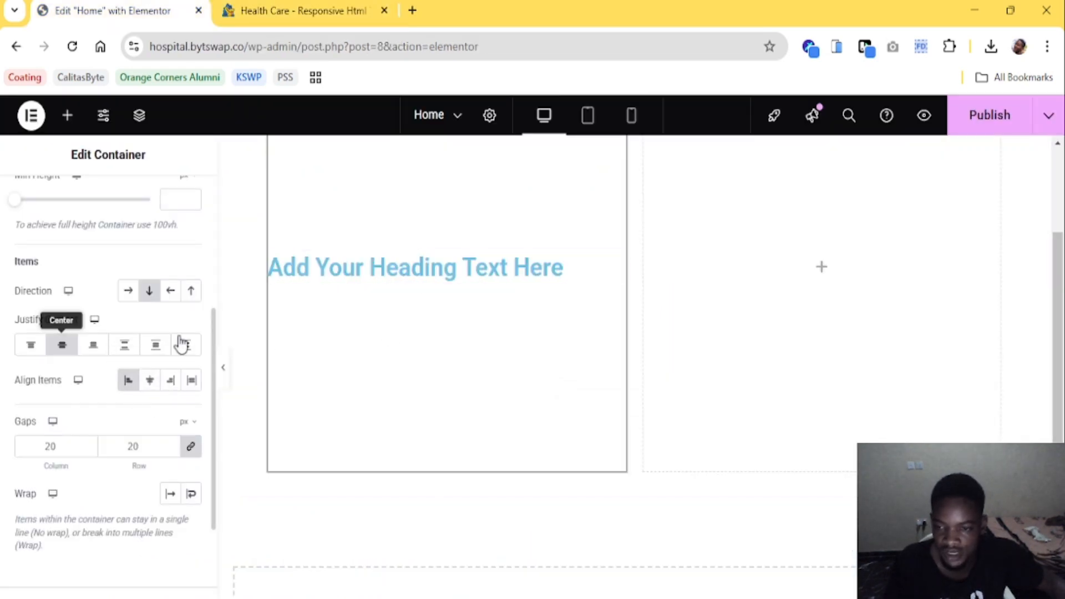
Examine the template's "Our Introduction" line and add a new container above the heading in the left column
left_click(555, 274)
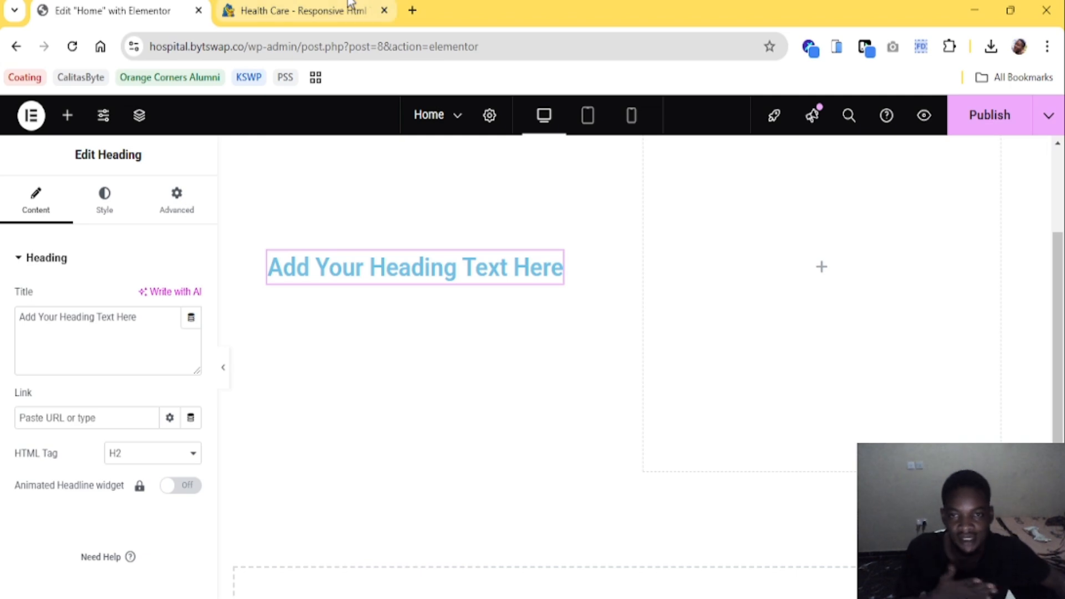
left_click(272, 10)
left_click_drag(78, 344, 204, 358)
left_click(149, 11)
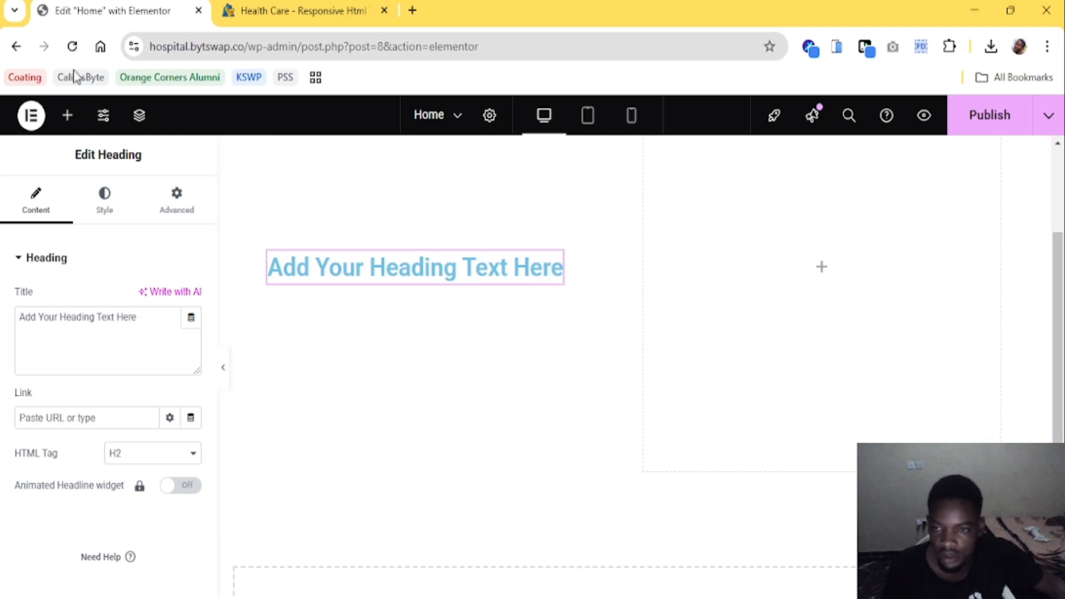
key("ctrl+Tab")
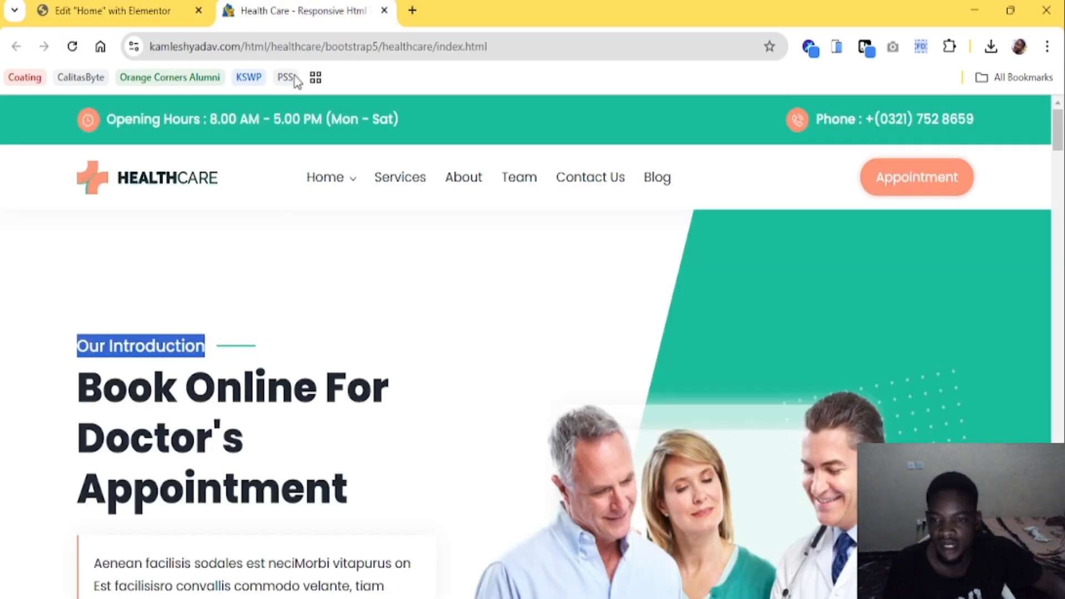
key("ctrl+Tab")
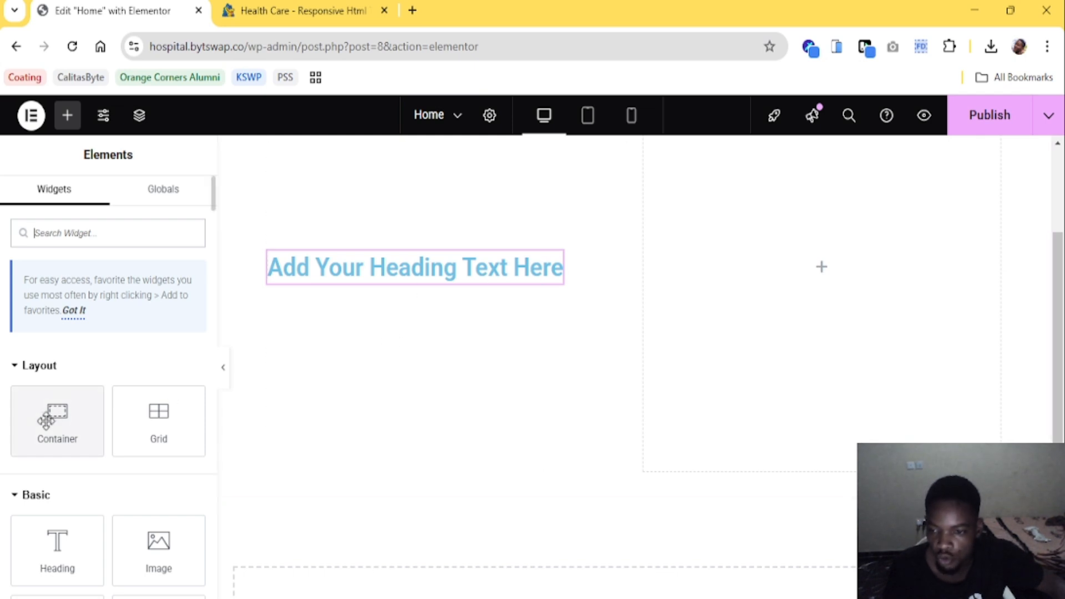
left_click_drag(57, 416, 471, 256)
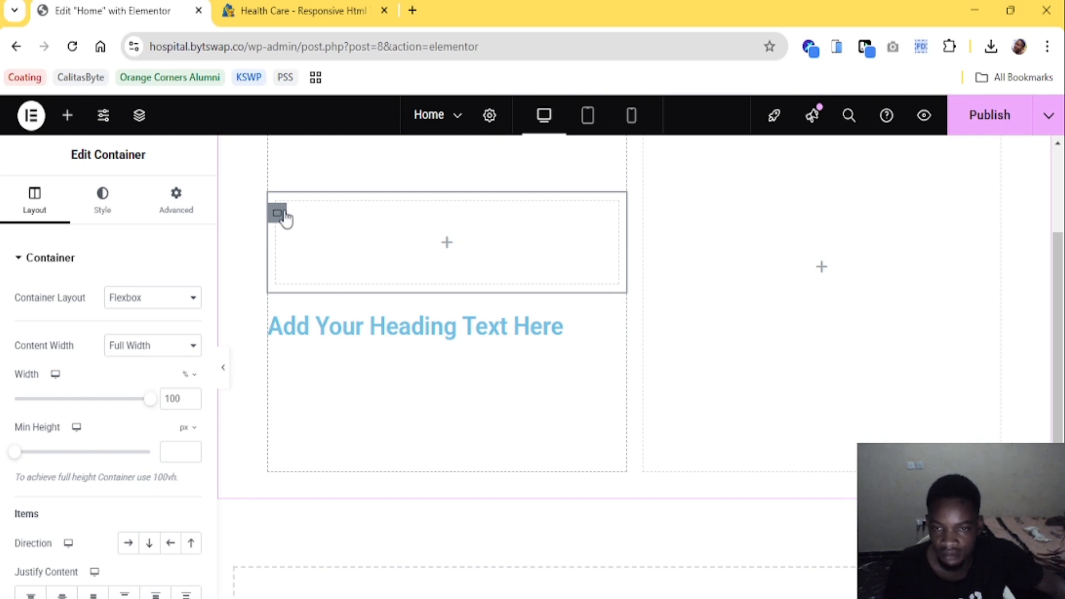
Set the padding of the container above the heading to 0 px on all sides
left_click(176, 205)
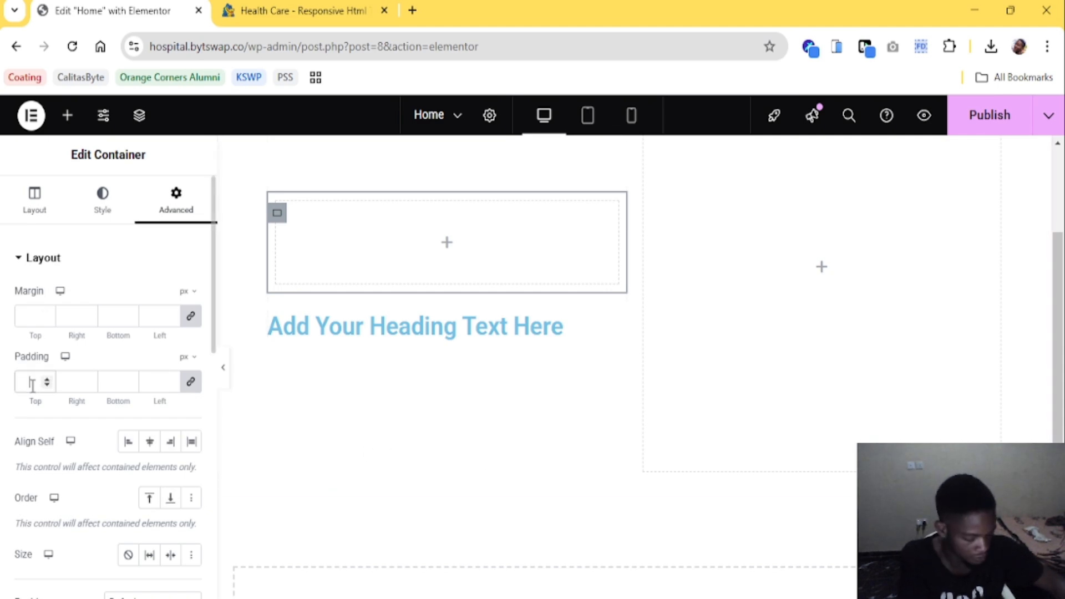
left_click(32, 383)
type("0")
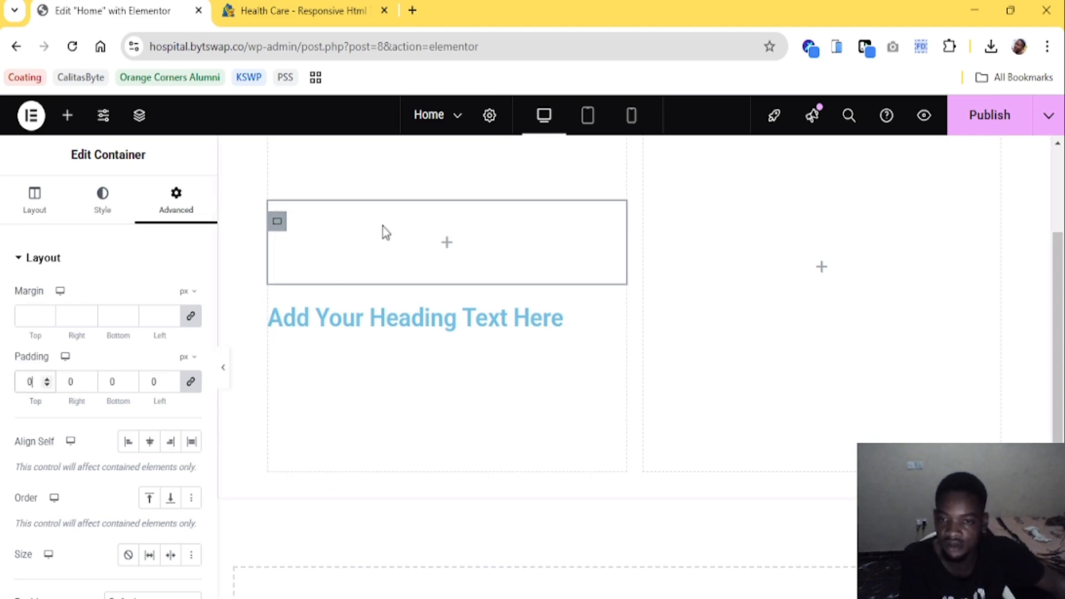
Add a nested container inside the zero-padding container above the heading
left_click(447, 246)
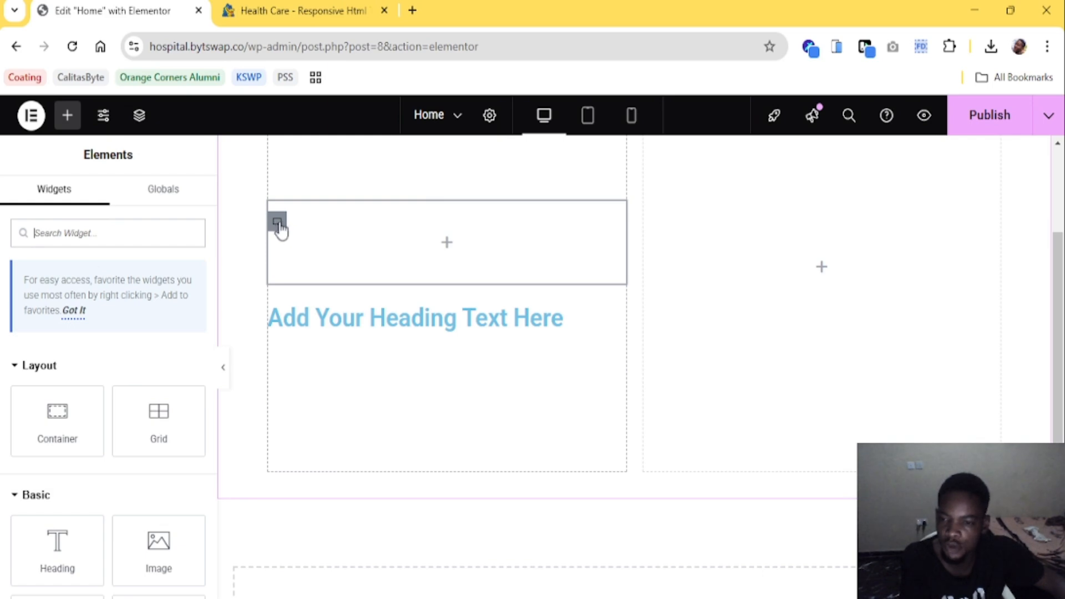
left_click_drag(84, 413, 342, 242)
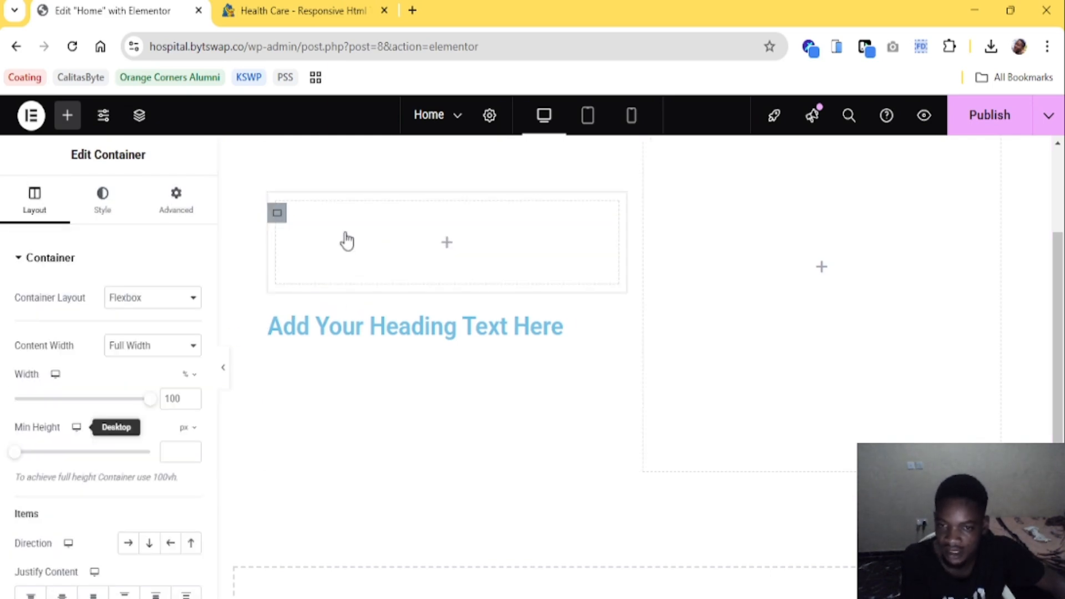
Set the padding of the nested container above the heading to 0 px on all sides
right_click(280, 218)
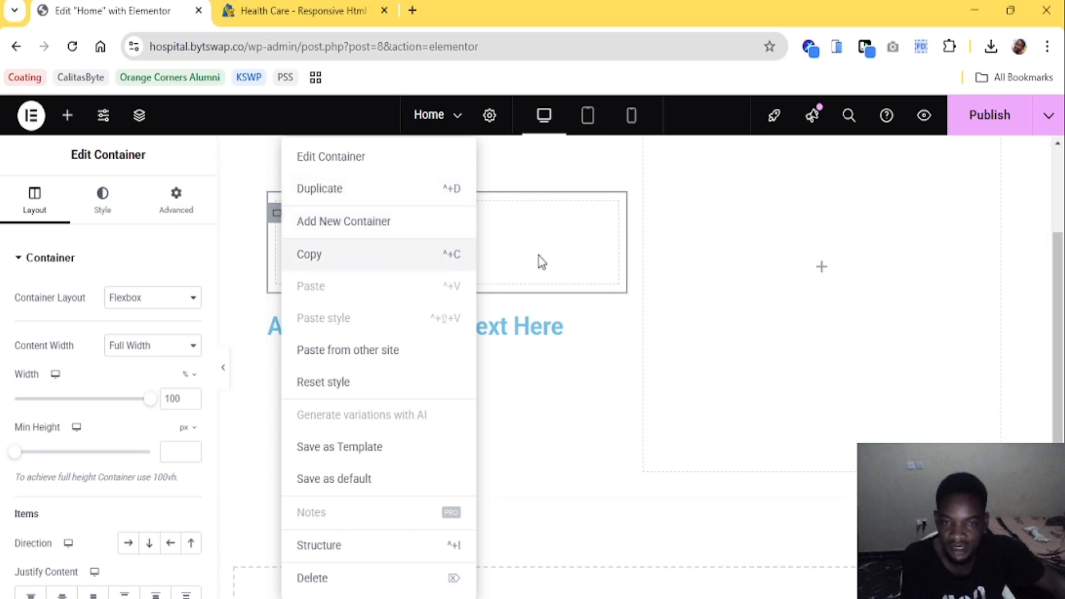
left_click(308, 254)
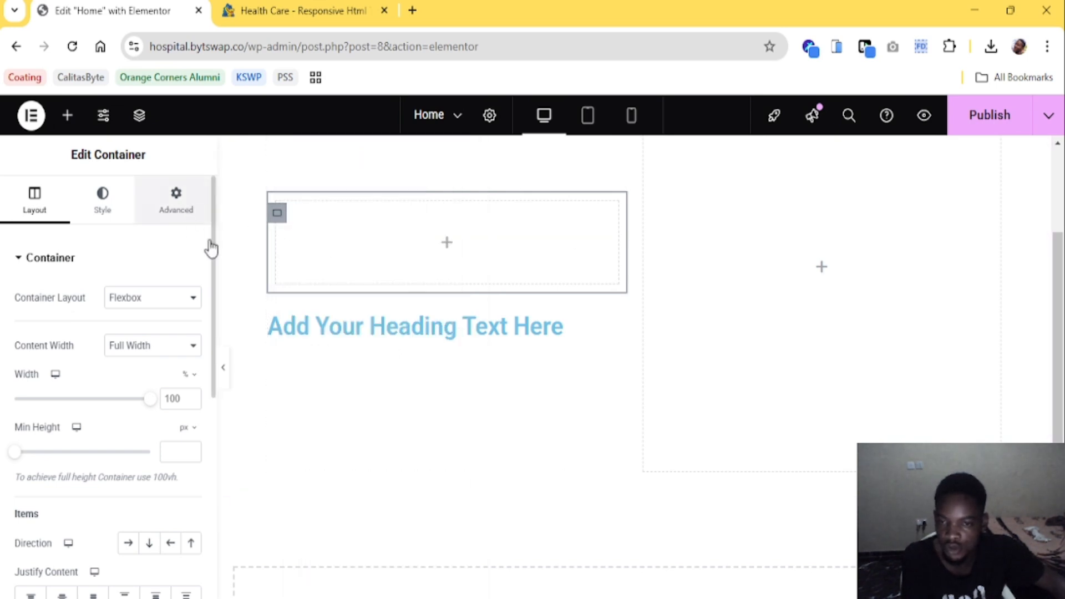
left_click(175, 199)
left_click(46, 385)
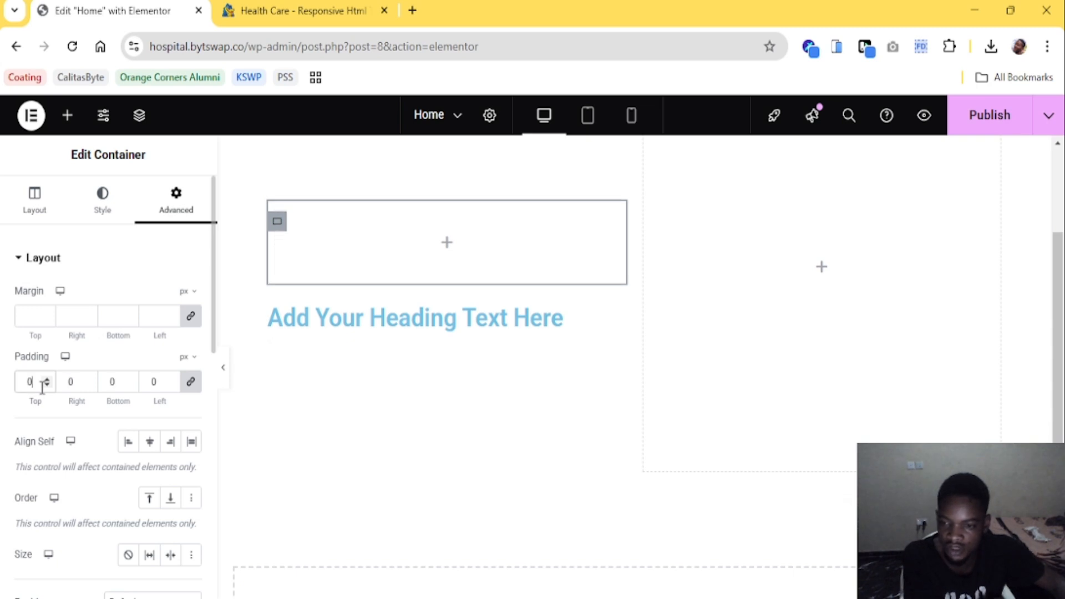
Duplicate the nested container above the heading from the page structure
left_click(138, 118)
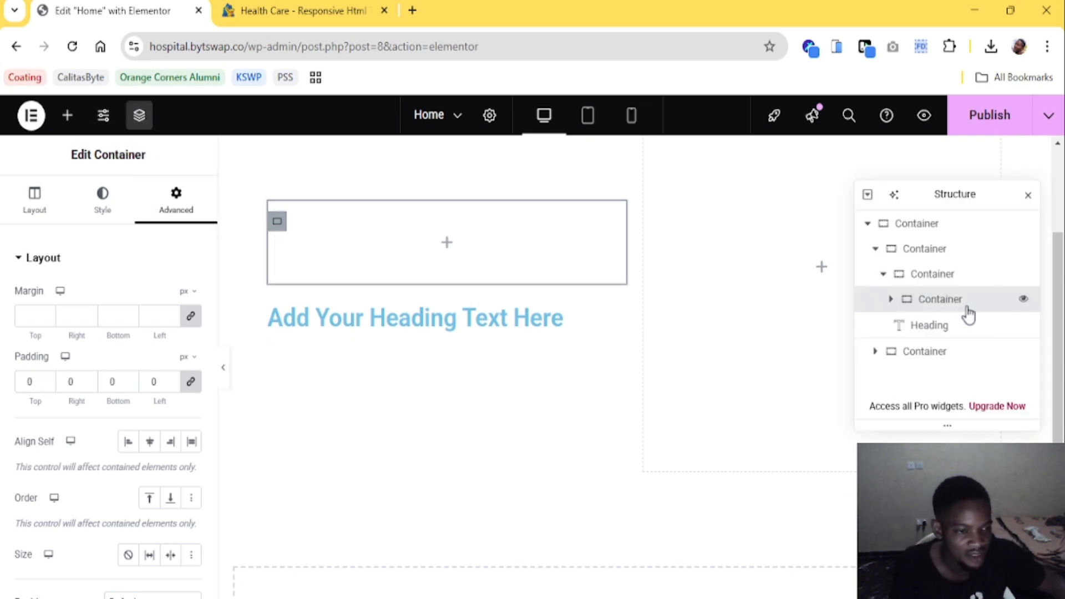
right_click(913, 299)
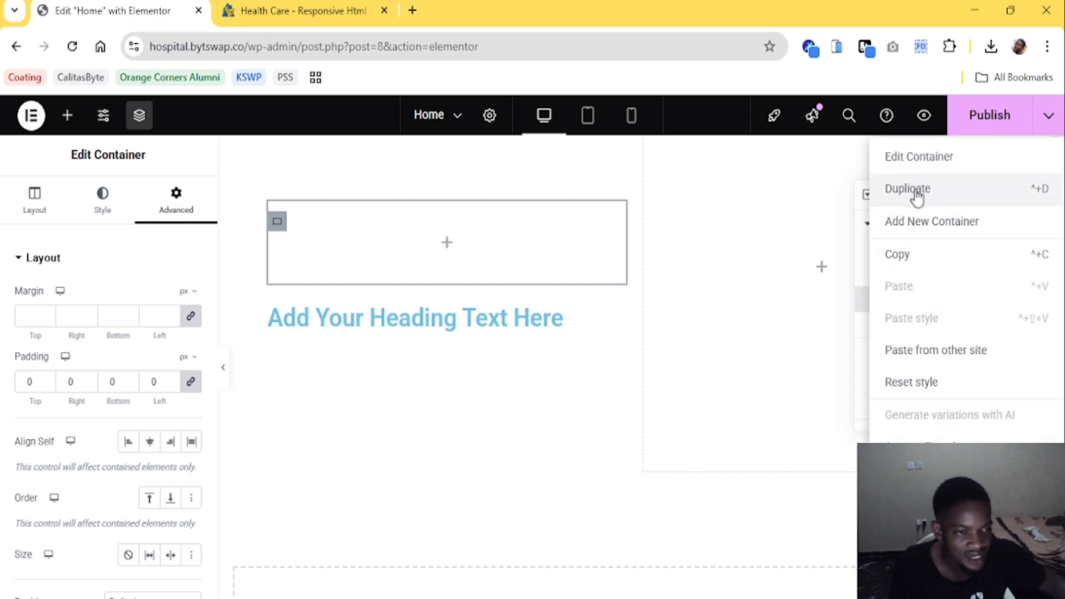
key("ctrl+d")
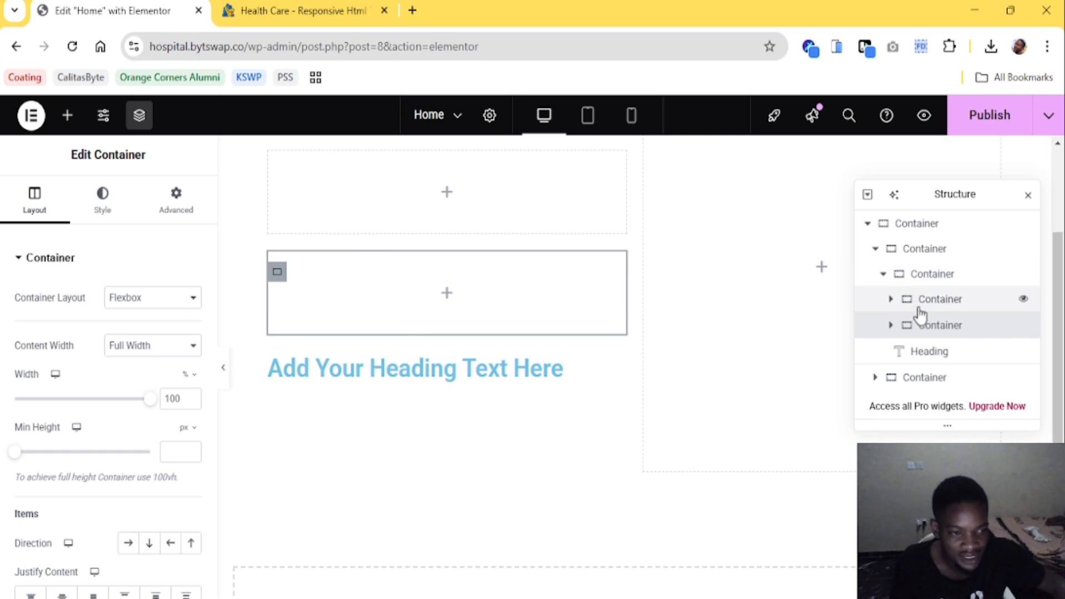
Set the parent container's direction to Row - horizontal and move the heading into its left nested container
left_click(941, 279)
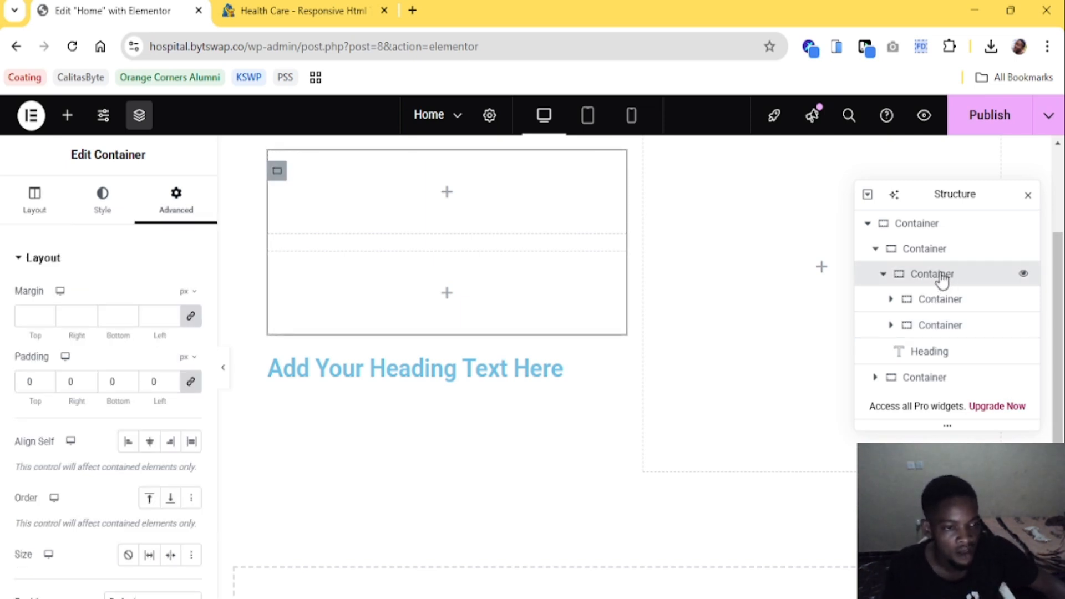
left_click(52, 211)
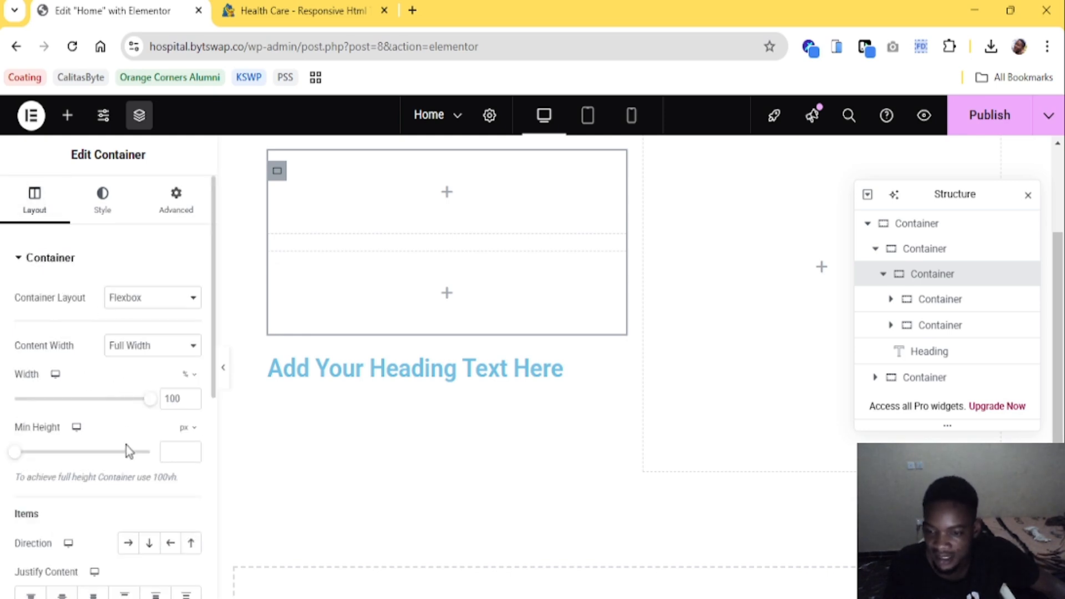
scroll(138, 463, "down", 2)
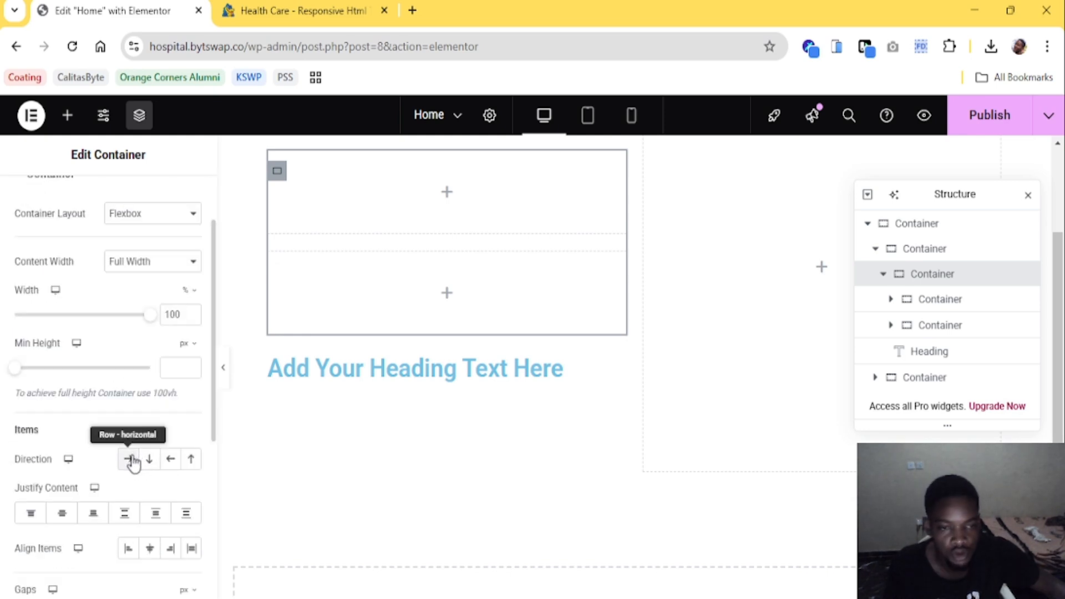
left_click(131, 460)
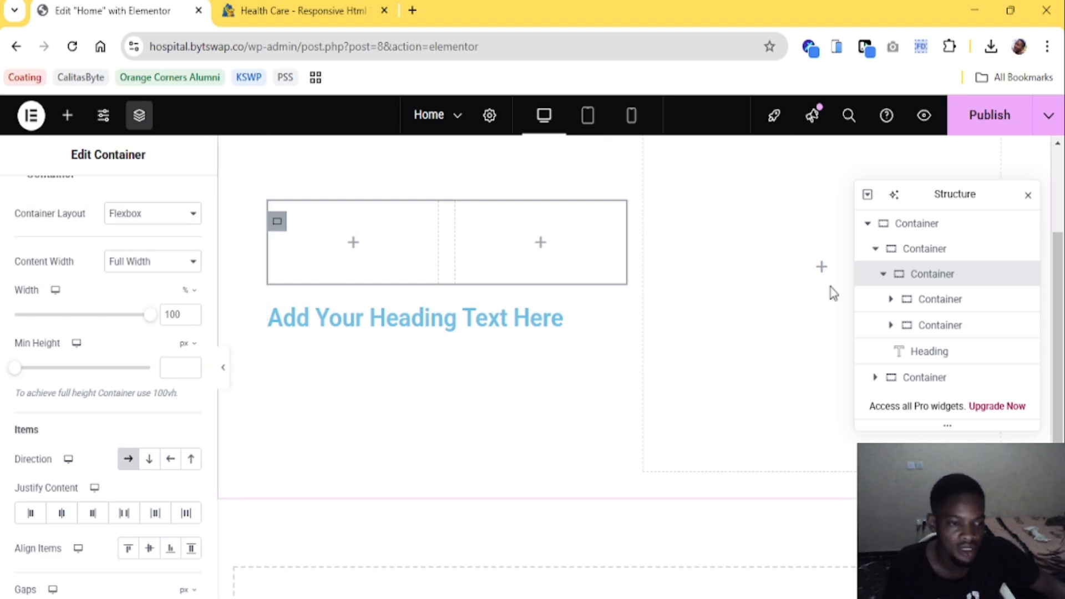
left_click(976, 307)
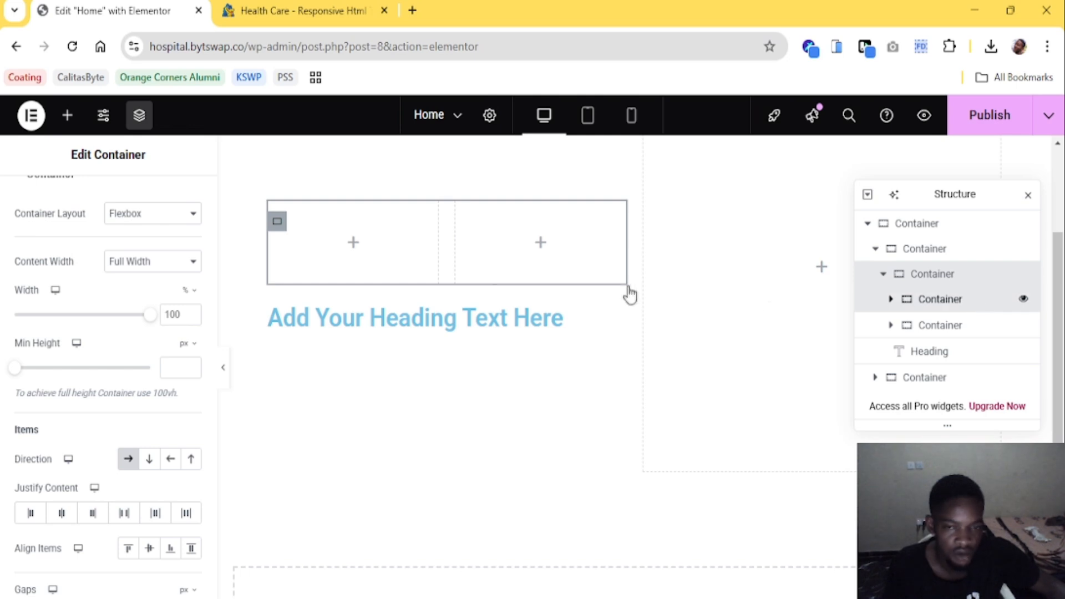
left_click_drag(555, 324, 361, 248)
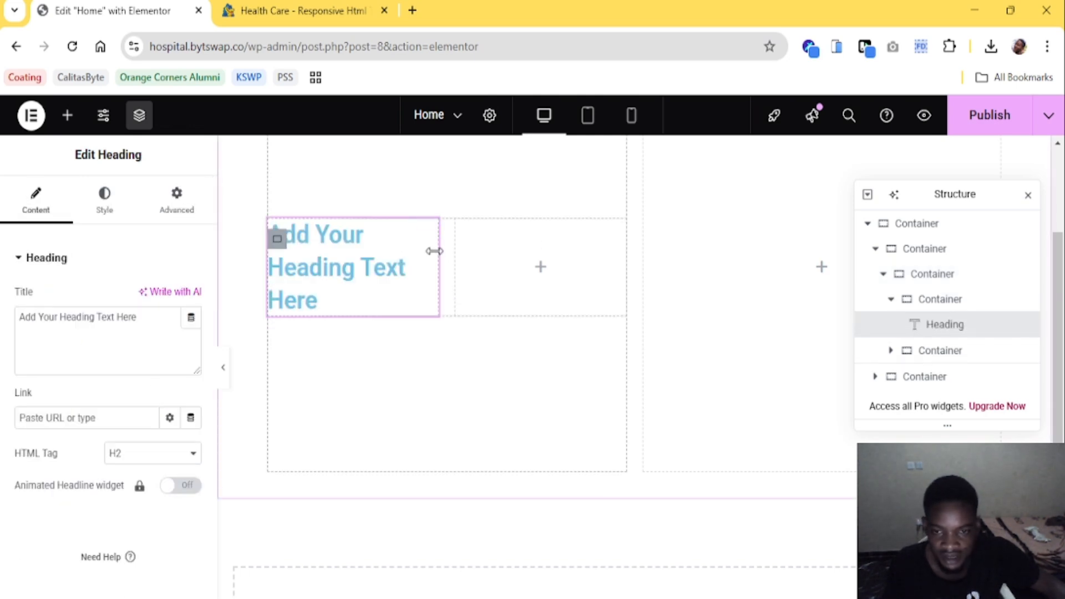
Open the widget list for the empty right nested container and check the line beside "Our Introduction" in the template
left_click(541, 270)
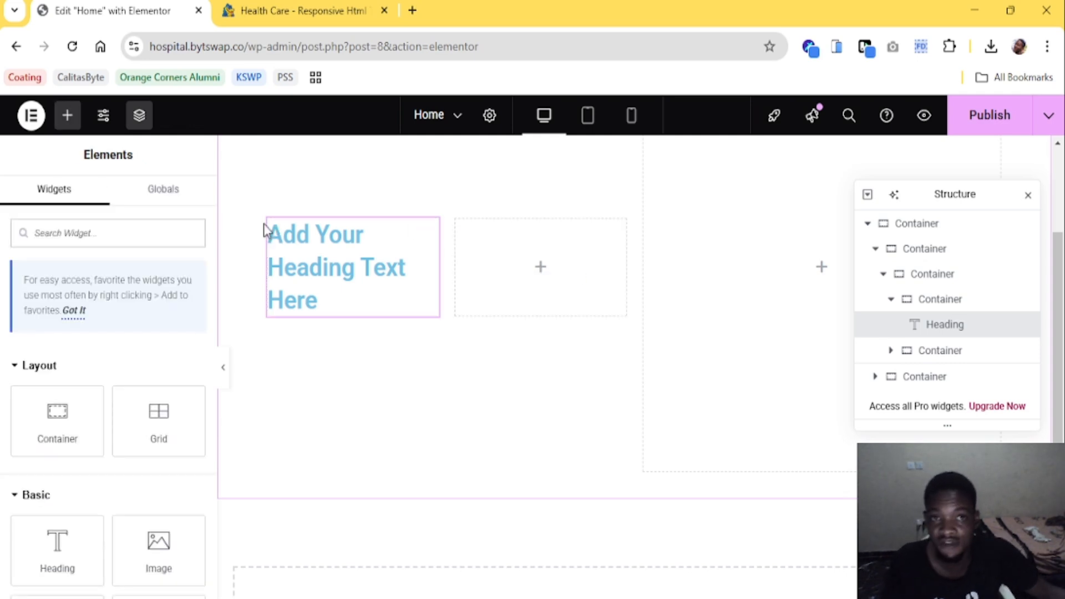
left_click(245, 7)
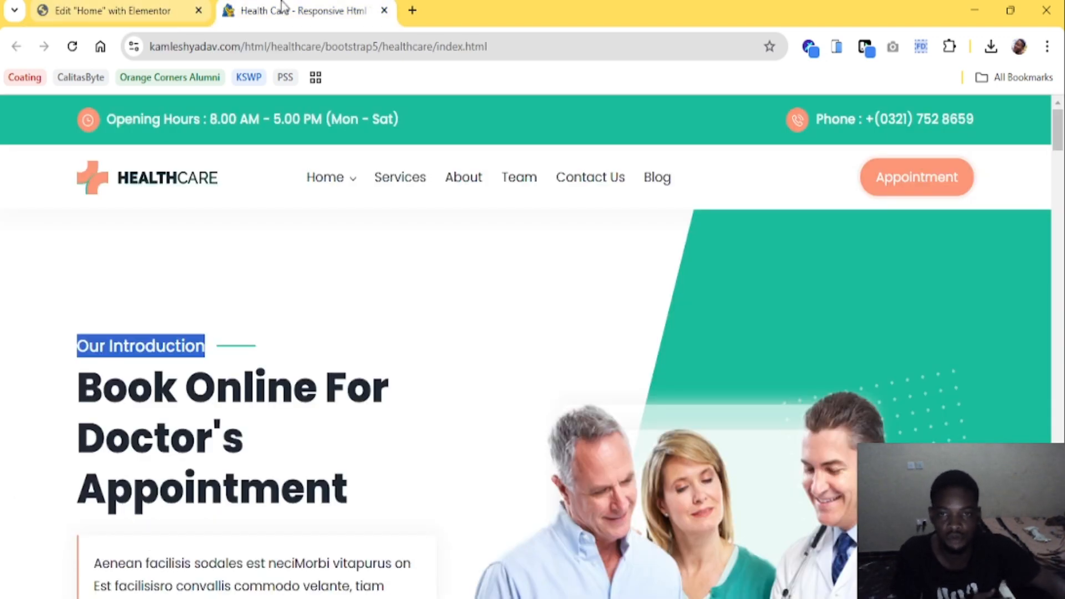
left_click(166, 10)
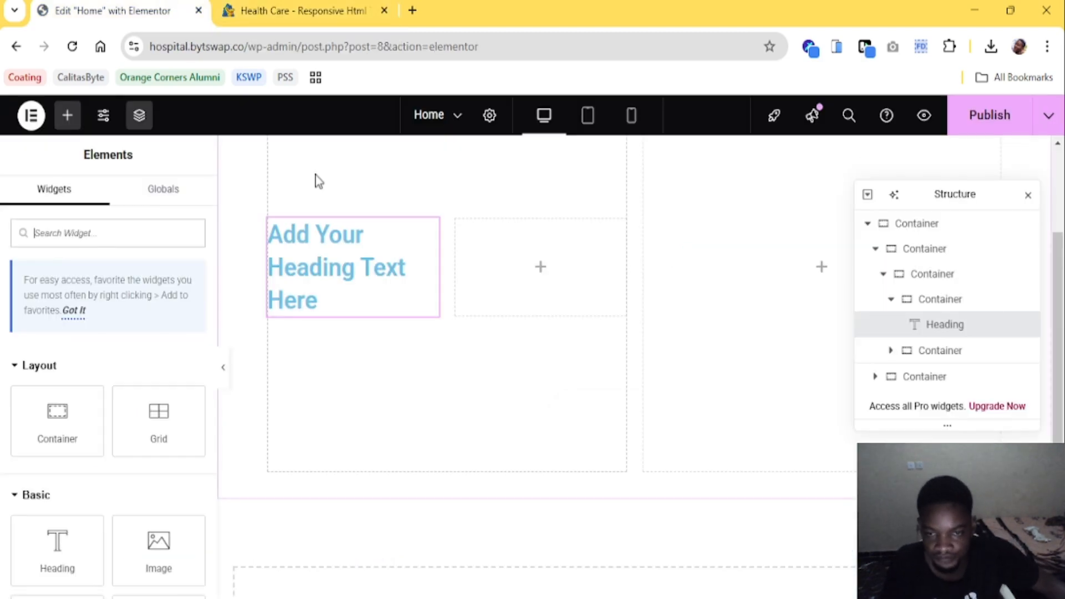
left_click(285, 8)
left_click(183, 9)
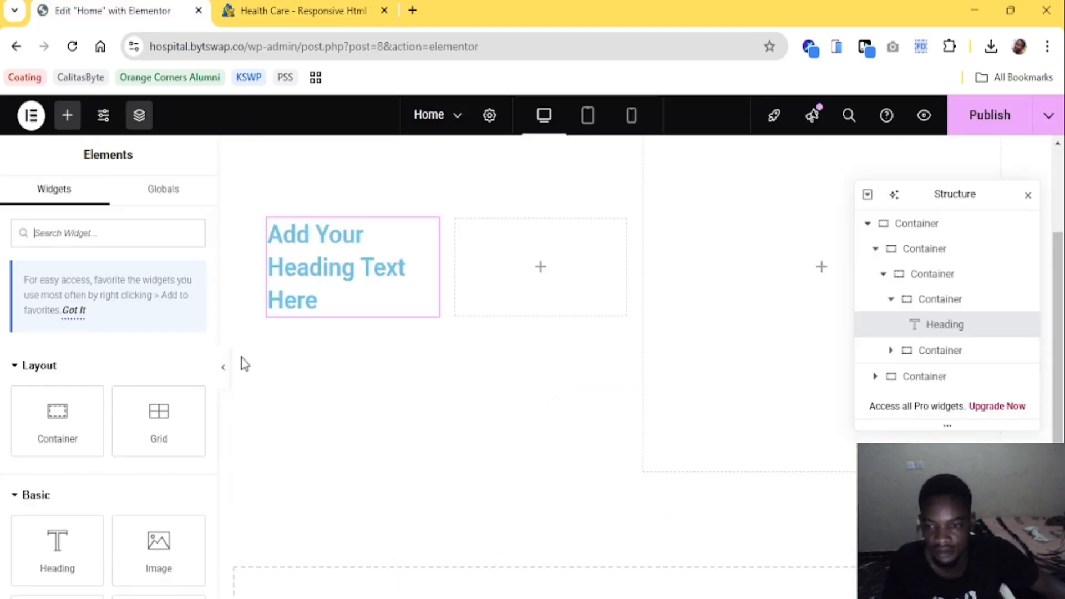
Search the widgets for "horiz" and clear the search
left_click(109, 234)
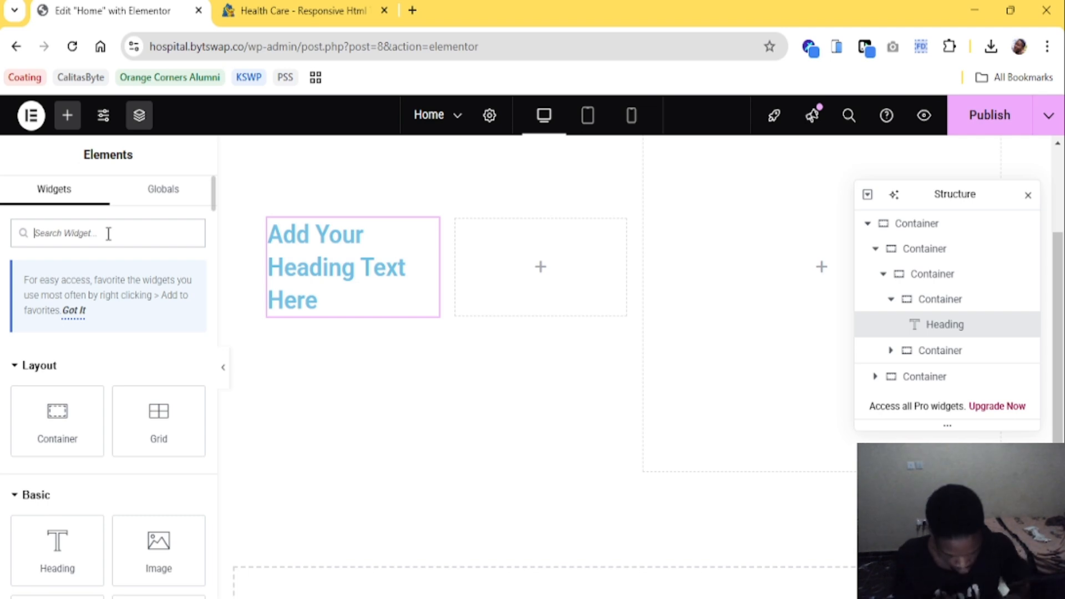
type("horiz")
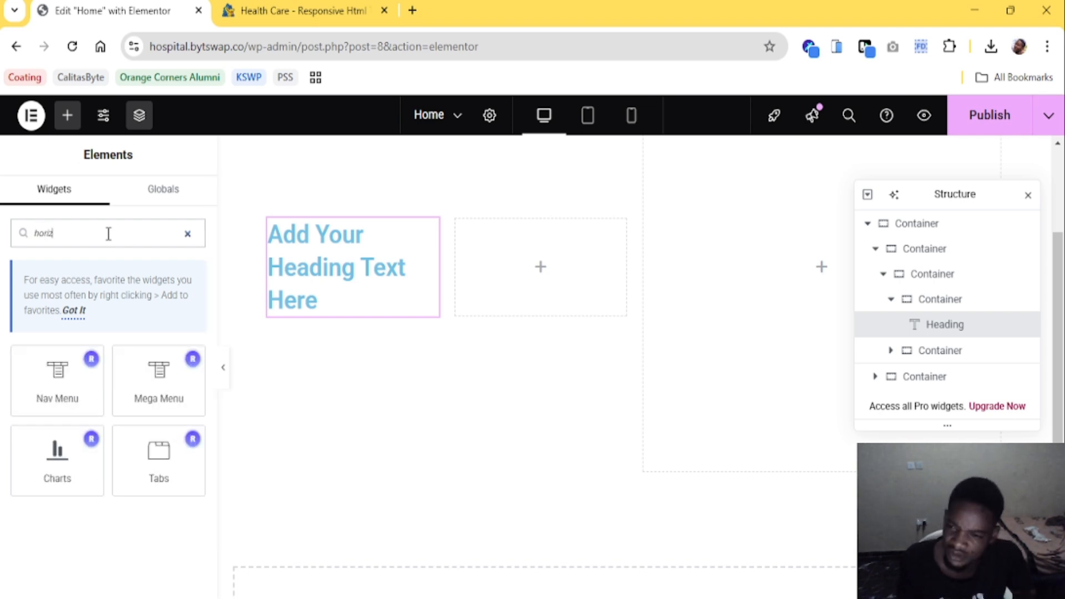
key("BackSpace")
key("BackSpace")
key("BackSpace")
key("BackSpace")
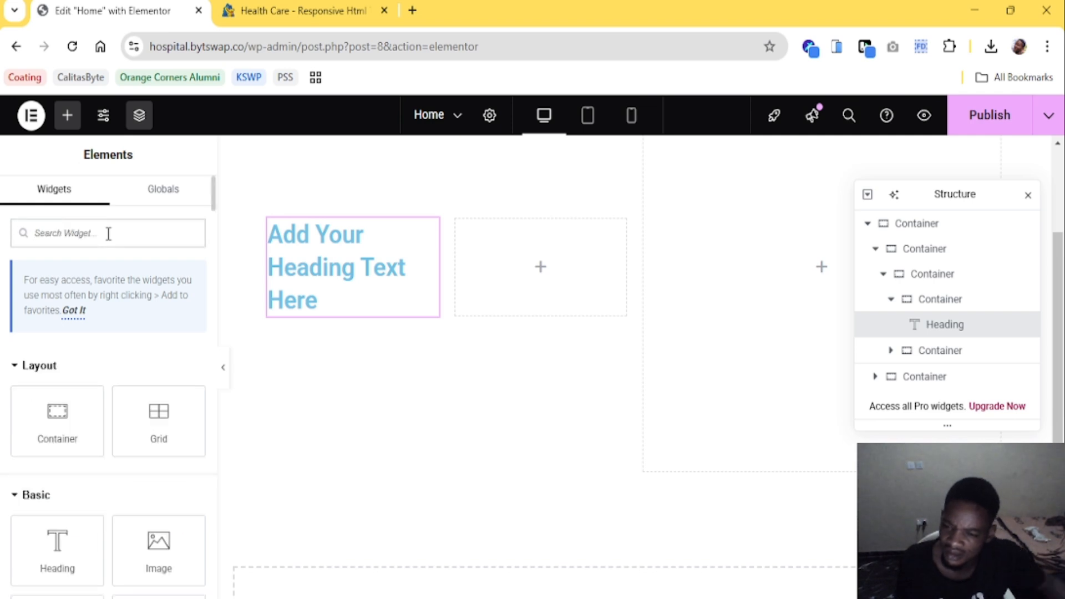
Add a Divider widget to the right nested container and give it a 46% width with left alignment
scroll(122, 348, "down", 3)
scroll(122, 350, "down", 2)
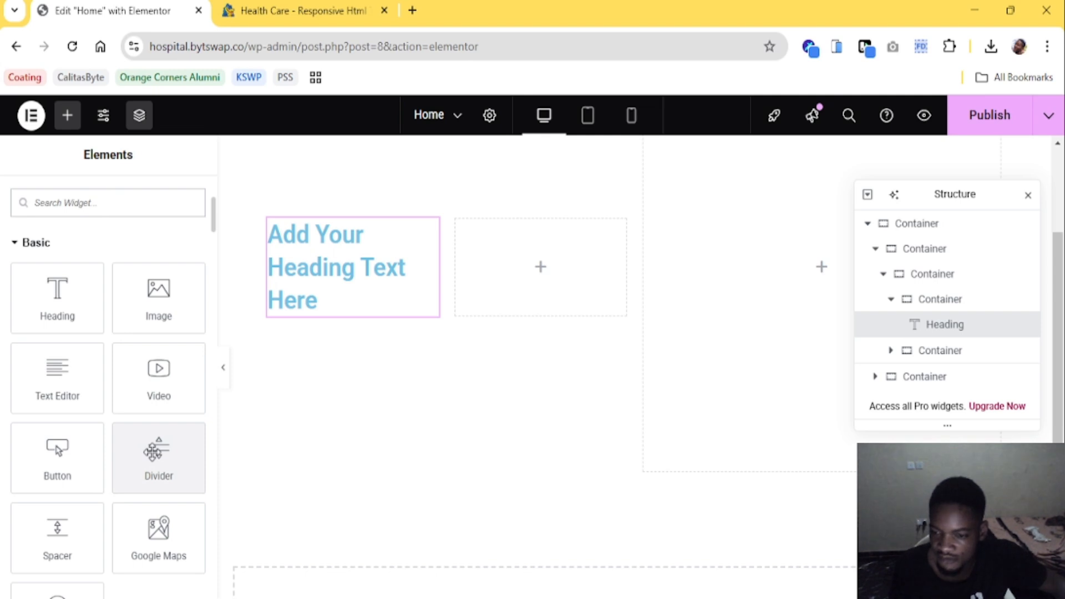
left_click_drag(154, 452, 510, 272)
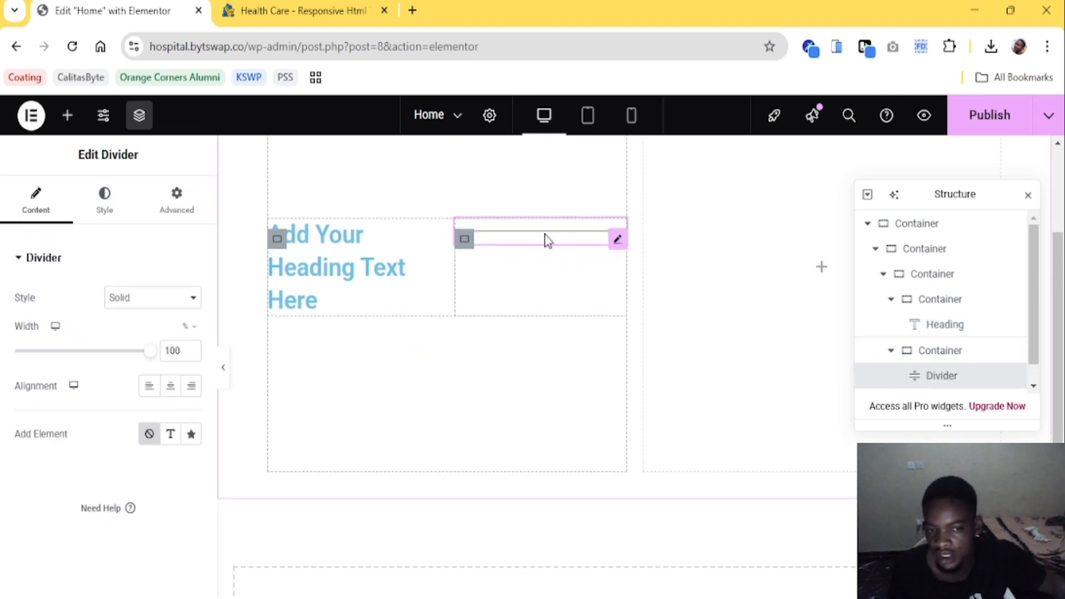
left_click_drag(149, 360, 78, 377)
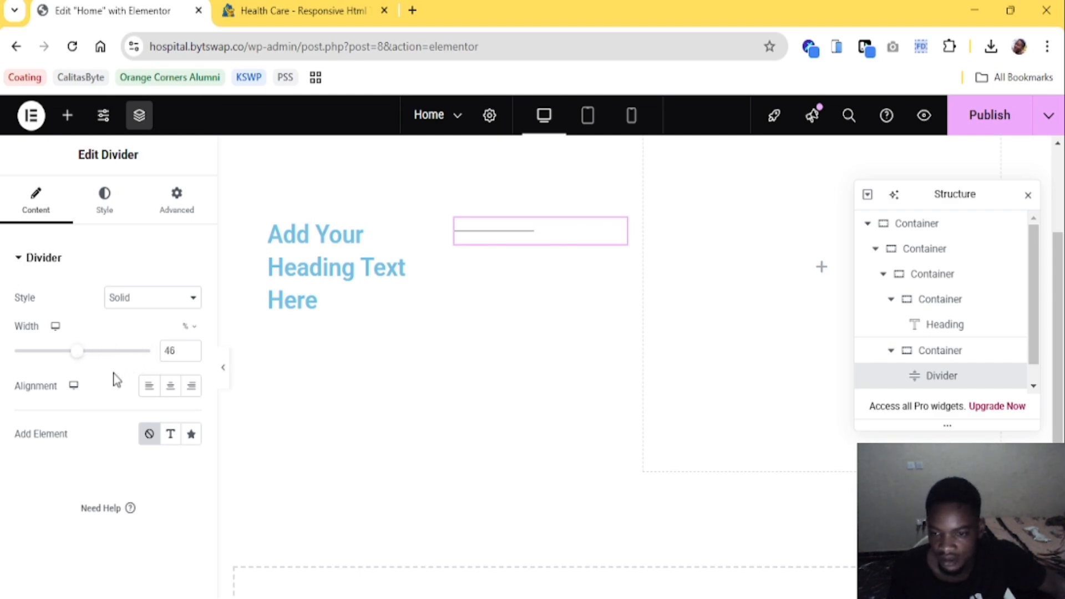
left_click(172, 387)
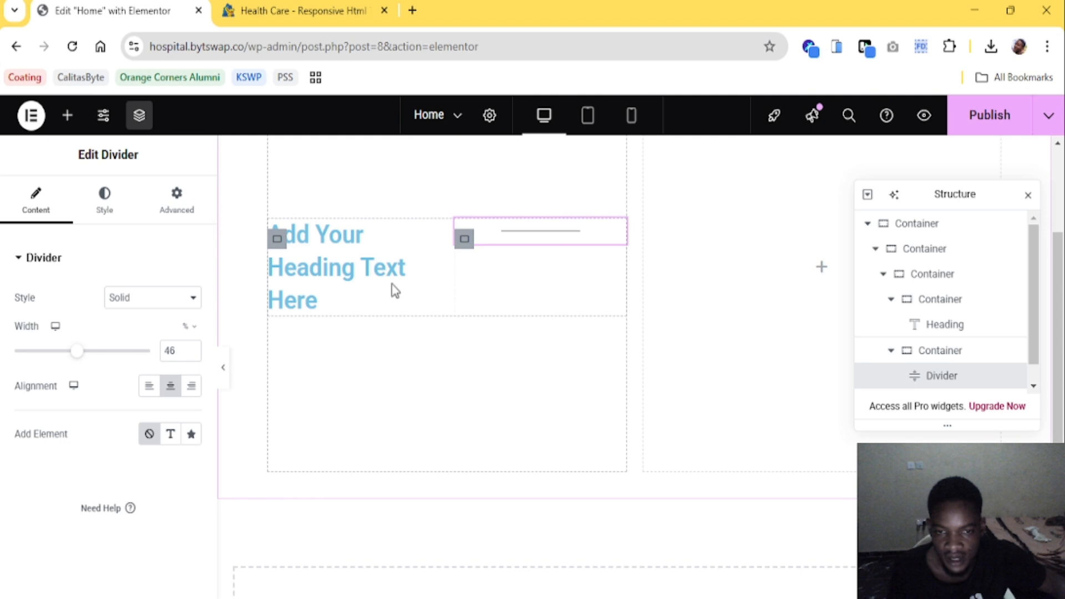
left_click(149, 385)
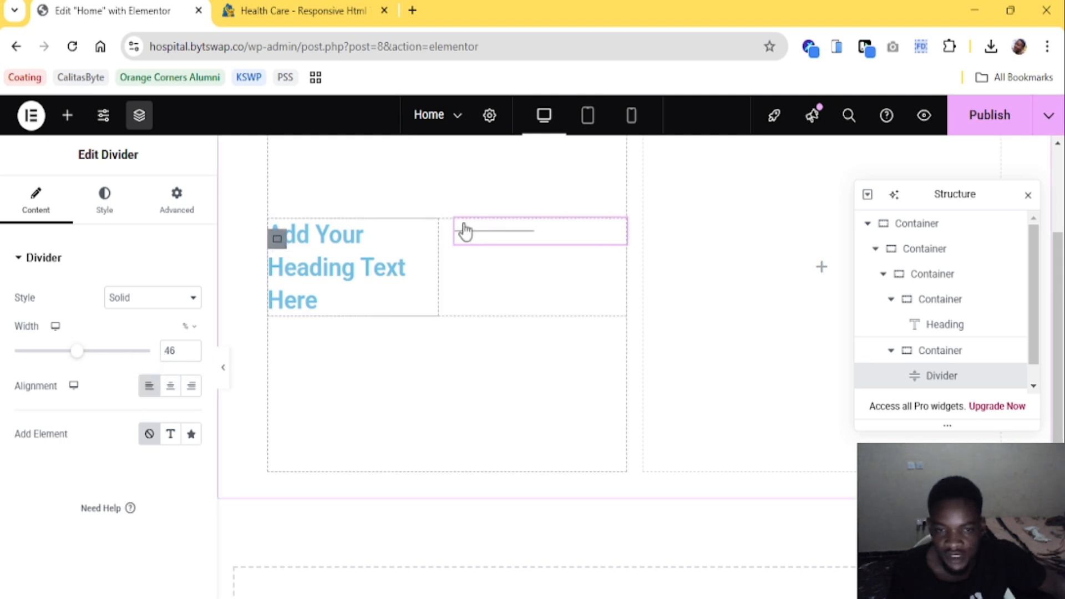
Set Justify Content to Center on the nested container holding the divider
left_click(439, 250)
left_click(467, 246)
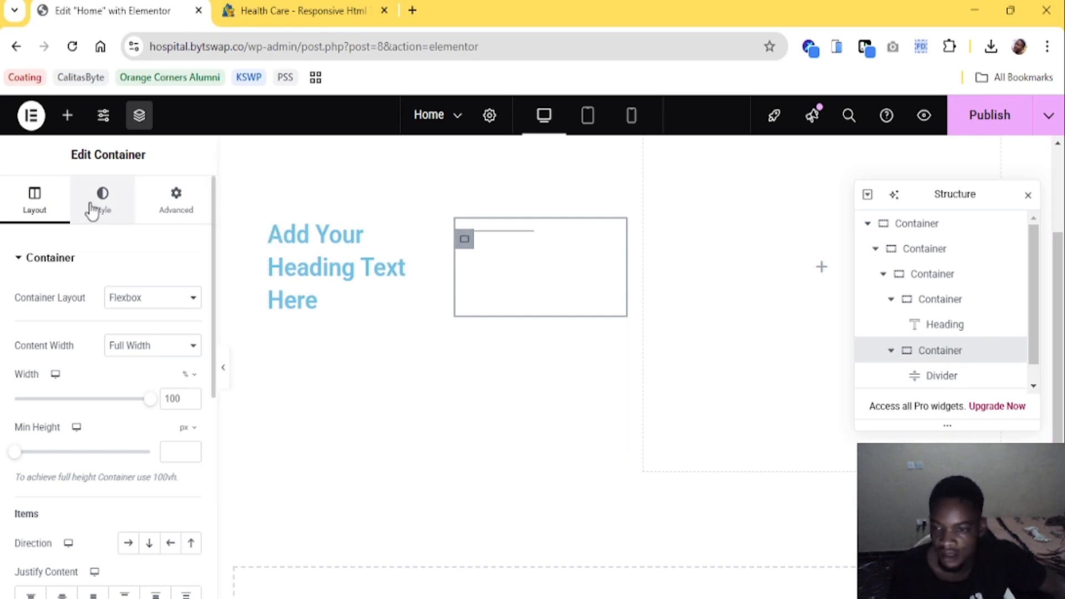
scroll(131, 427, "down", 5)
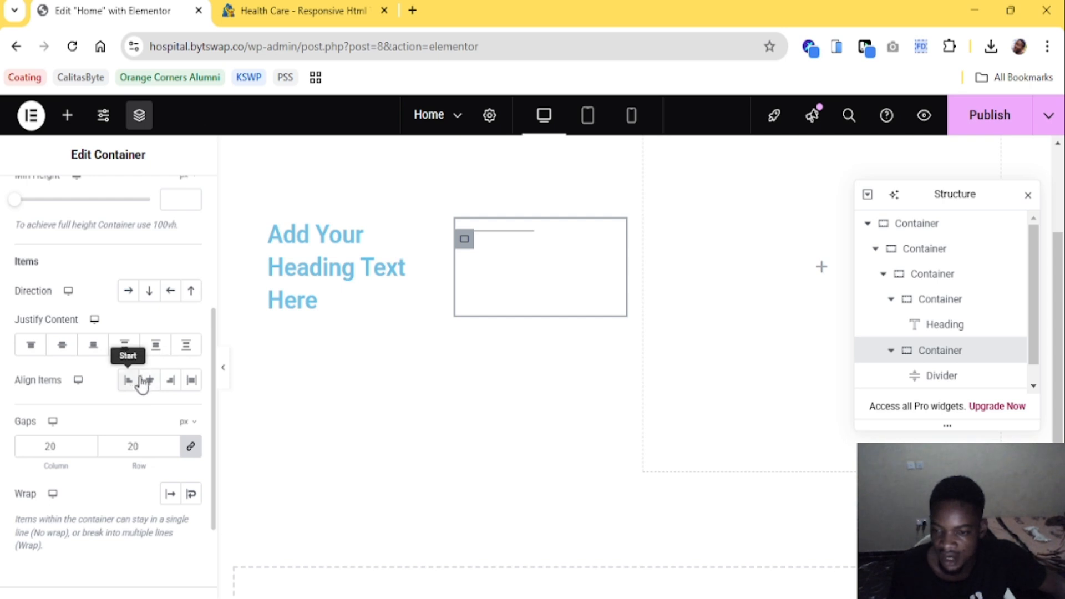
left_click(62, 346)
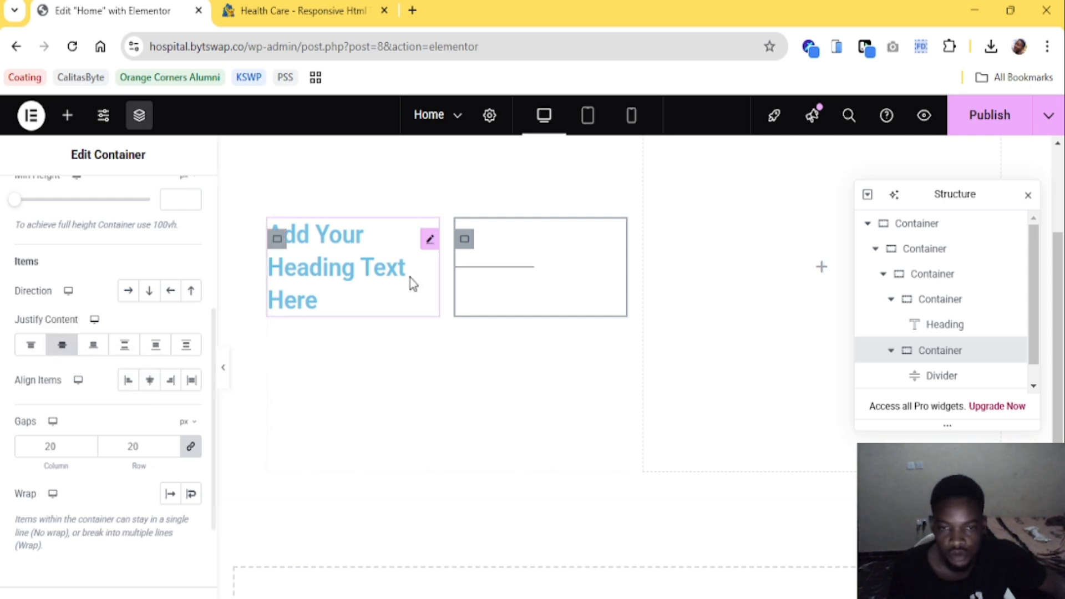
Set Justify Content to Center on the nested container holding the heading
left_click(277, 240)
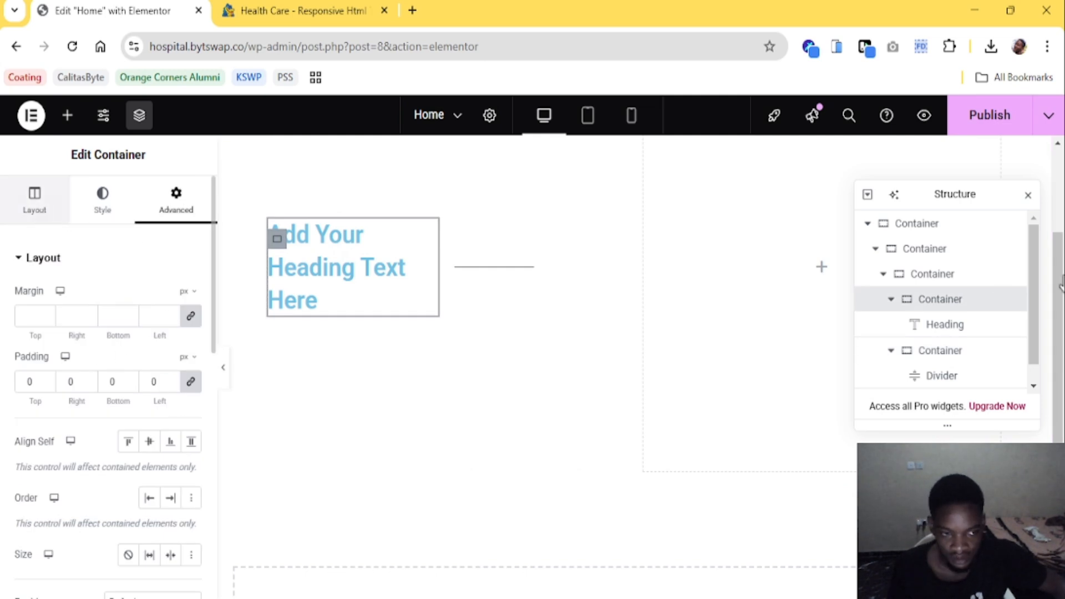
left_click(974, 299)
scroll(99, 433, "down", 2)
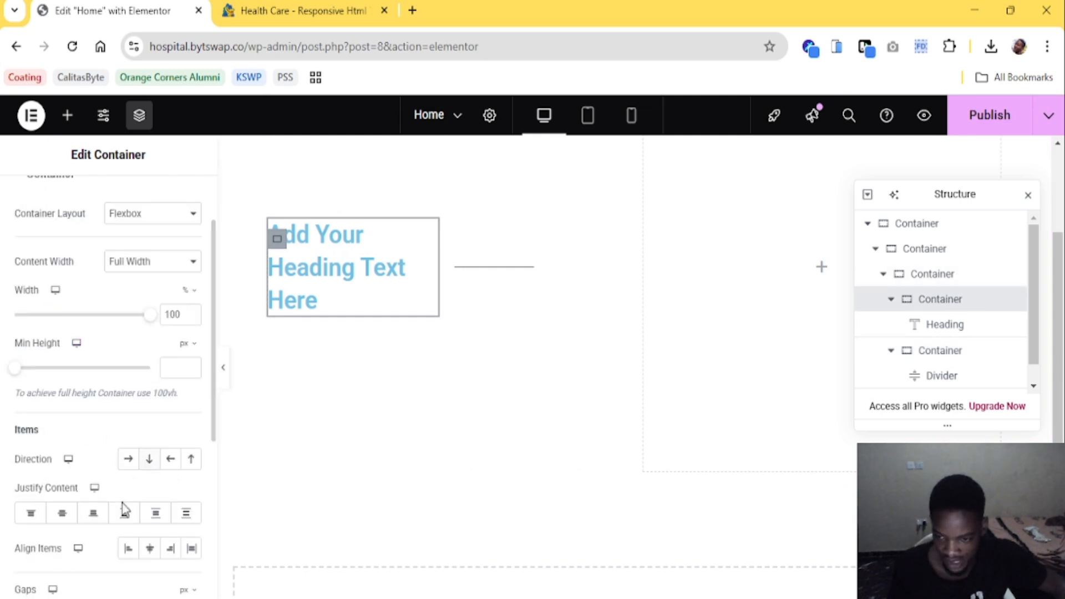
left_click(61, 515)
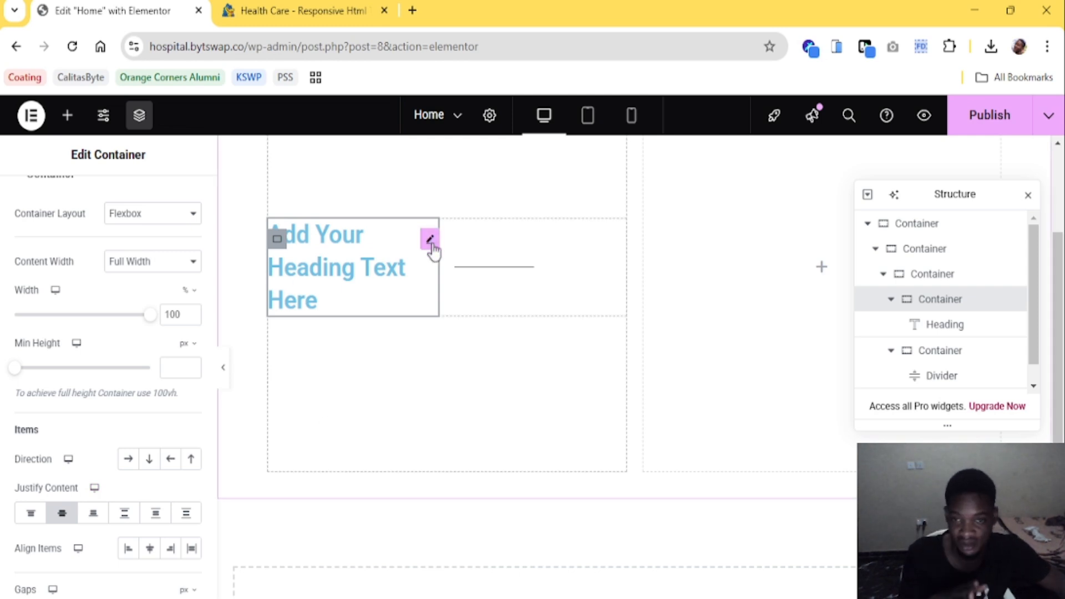
Change the heading's title to "Our Introduction" to match the template
left_click(304, 5)
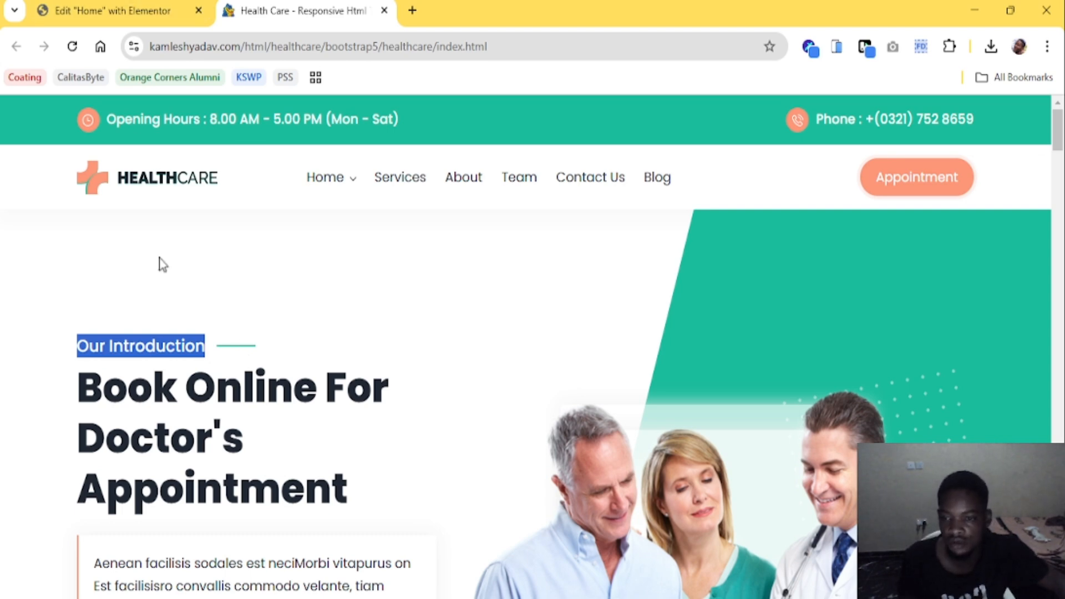
left_click(132, 11)
left_click(103, 333)
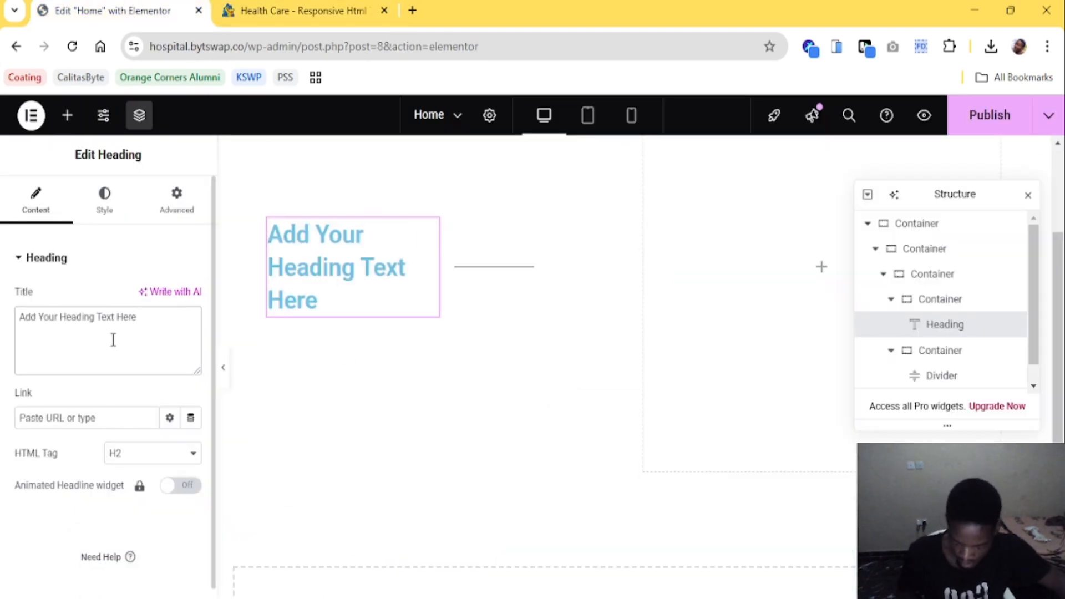
key("ctrl+a")
type("Our Introduction")
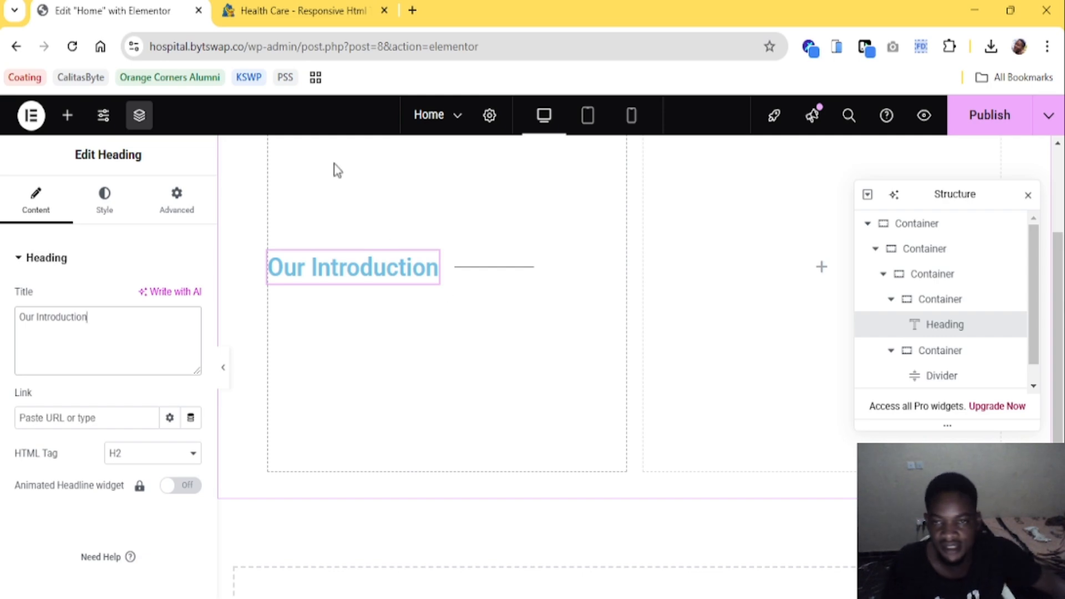
Switch to the Health Care template page and open its assets/css/style.css in the browser's developer tools sources
left_click(337, 12)
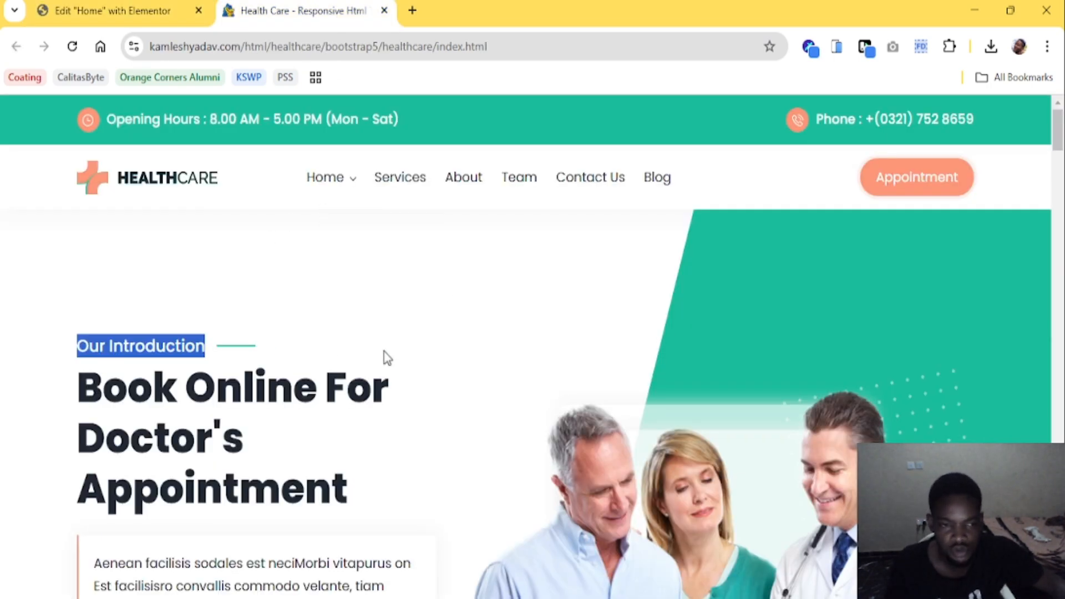
left_click(362, 319)
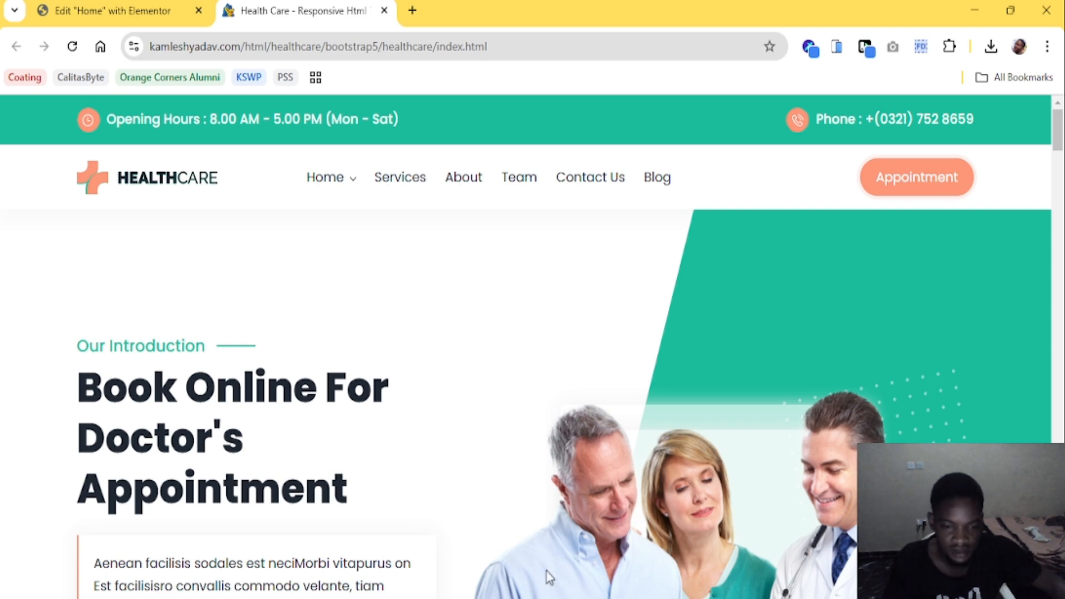
key("ctrl+shift+i")
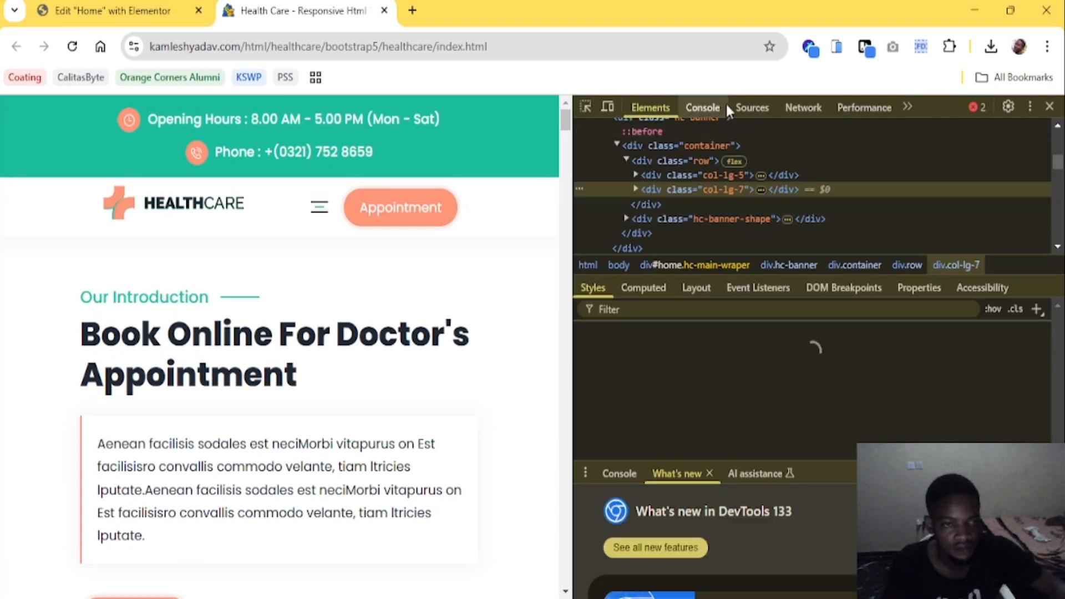
left_click(721, 107)
left_click(743, 107)
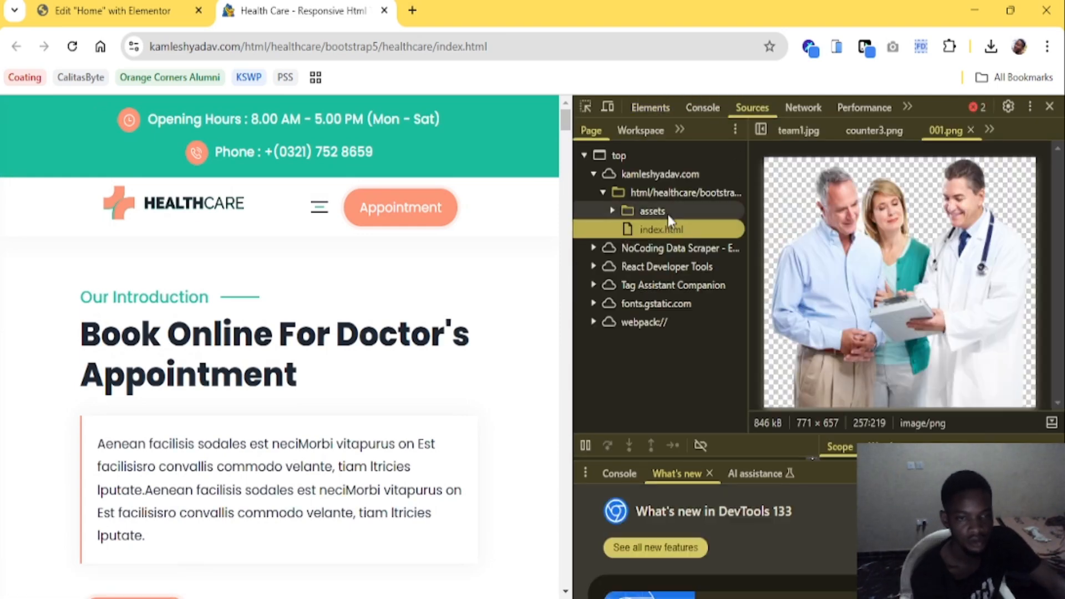
left_click(610, 210)
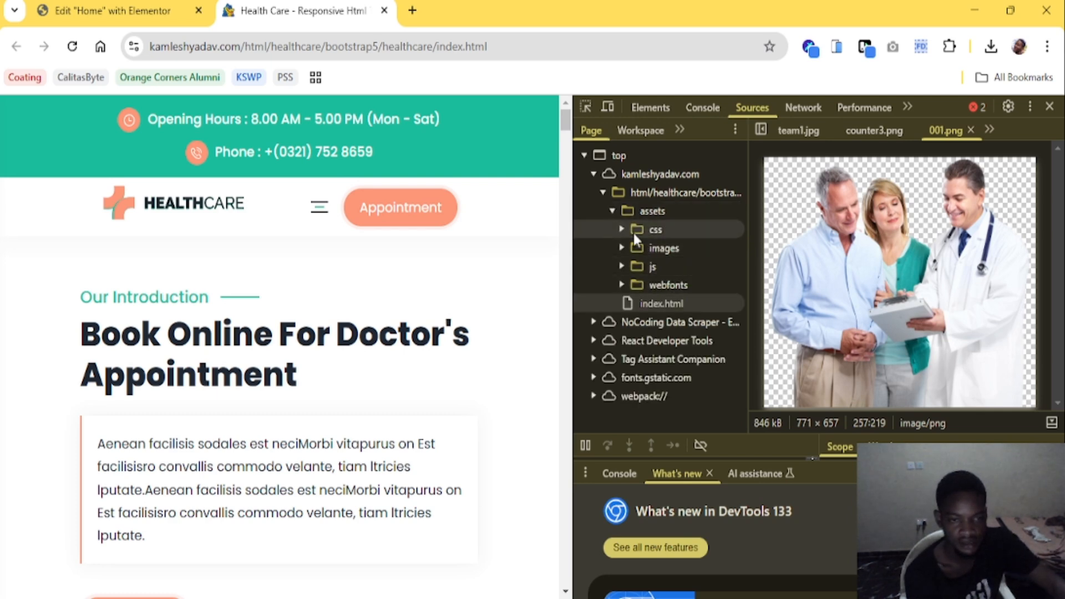
left_click(624, 229)
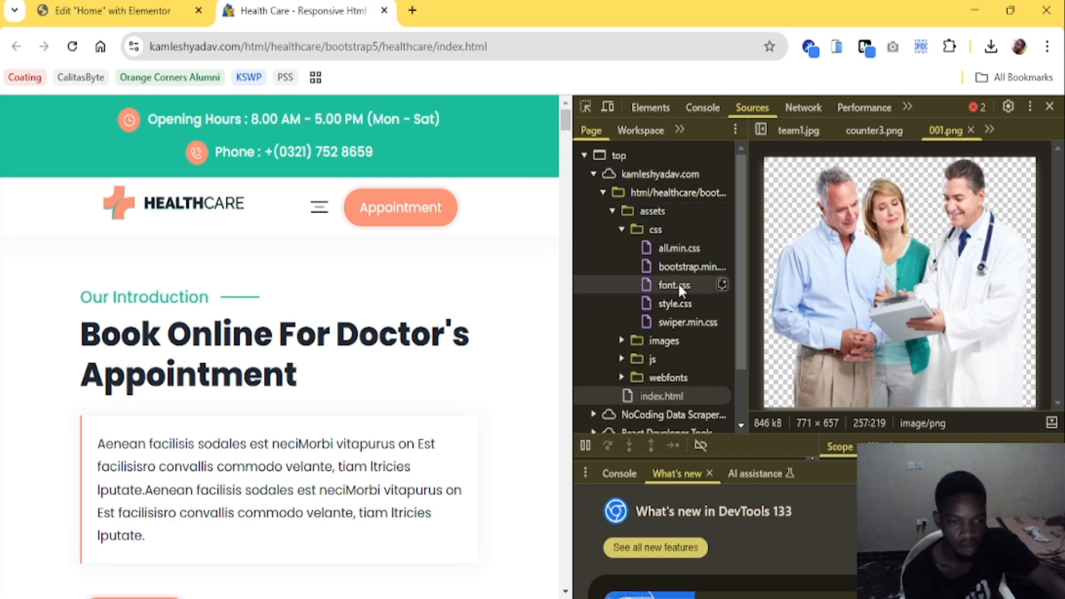
left_click(675, 299)
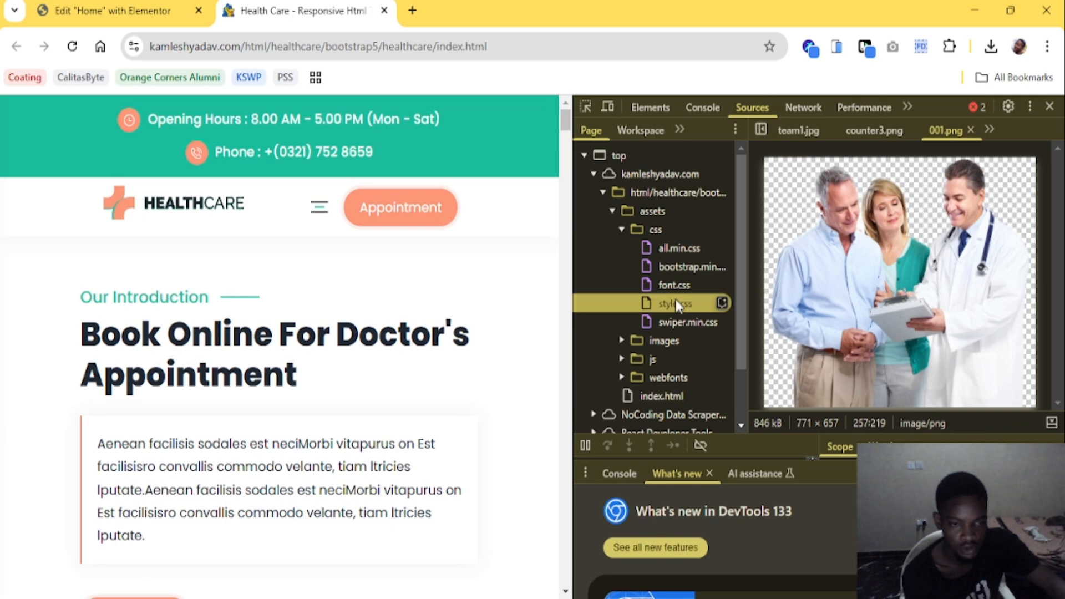
Find the .hc-banner-content h2 rule in style.css and copy its hex color code
scroll(890, 244, "up", 6)
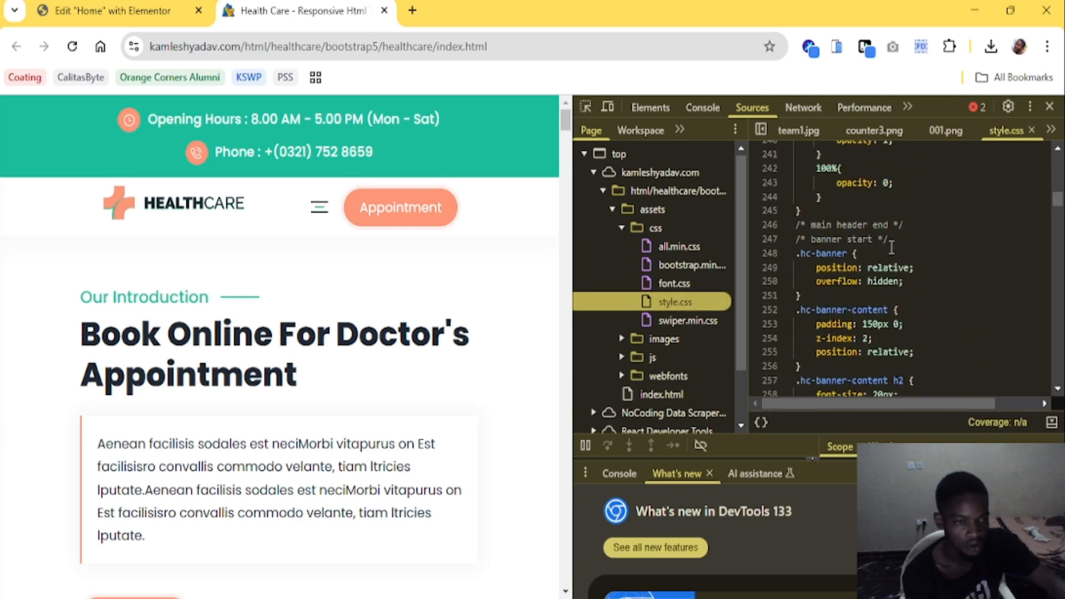
scroll(891, 247, "up", 2)
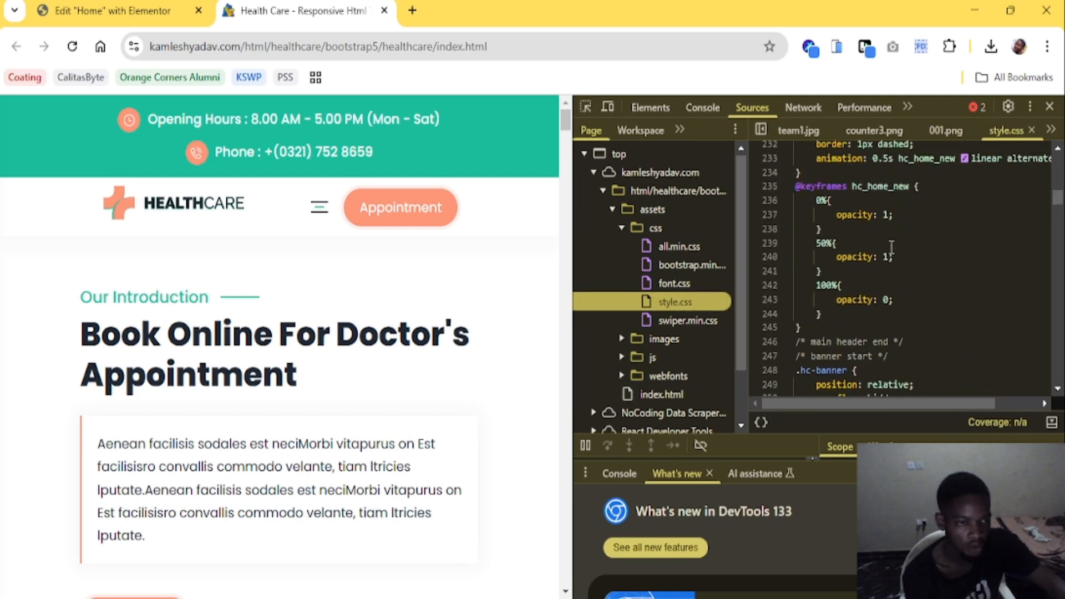
scroll(891, 247, "down", 3)
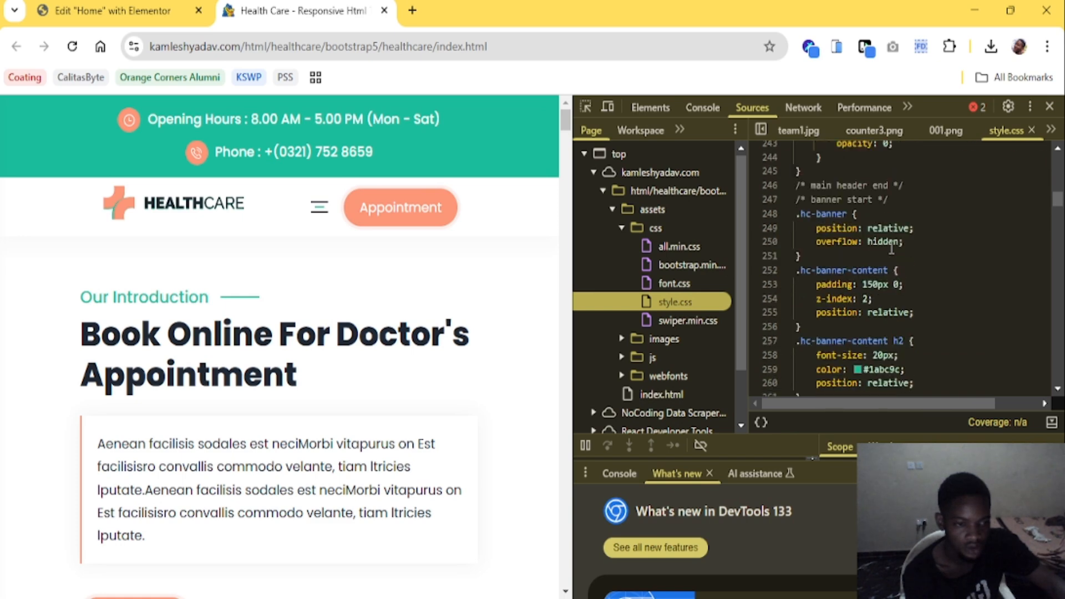
left_click(890, 360)
double_click(898, 358)
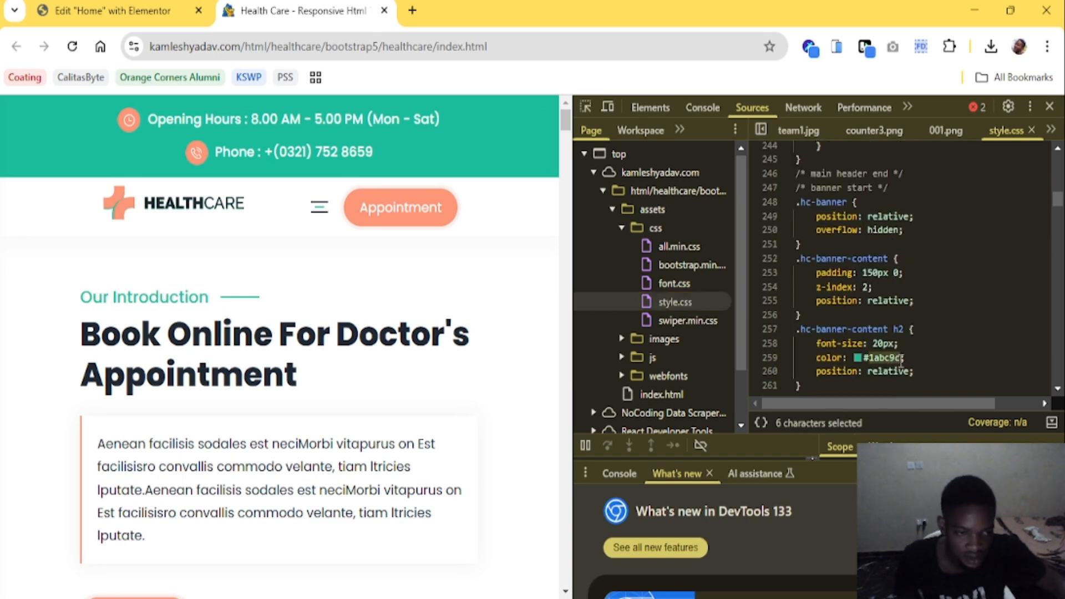
left_click_drag(901, 360, 869, 360)
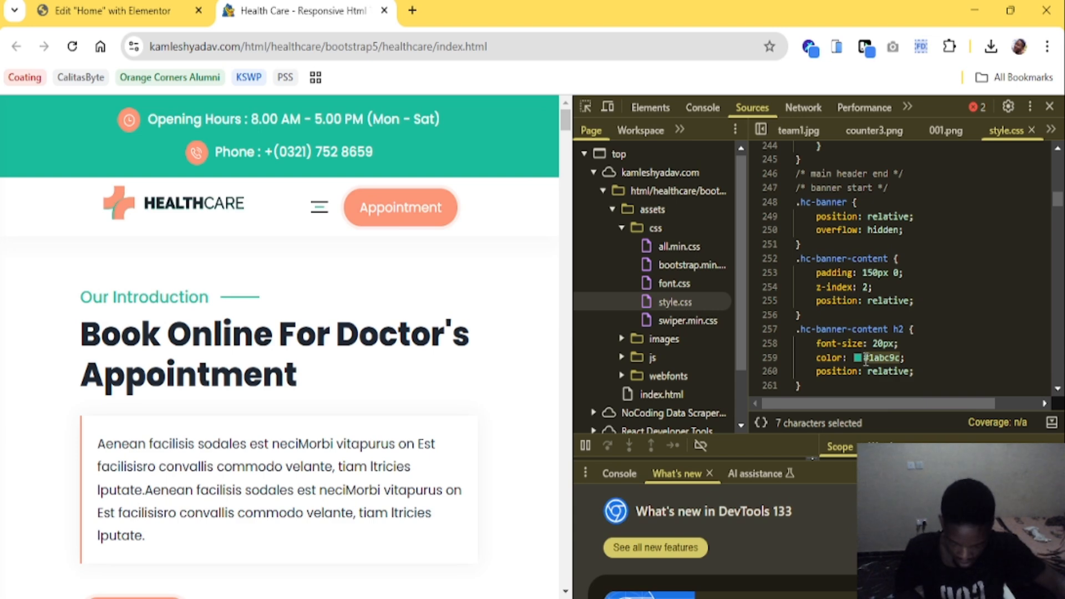
Back in the Elementor editor, set the "Our Introduction" heading's text color to #1abc9c
left_click(111, 10)
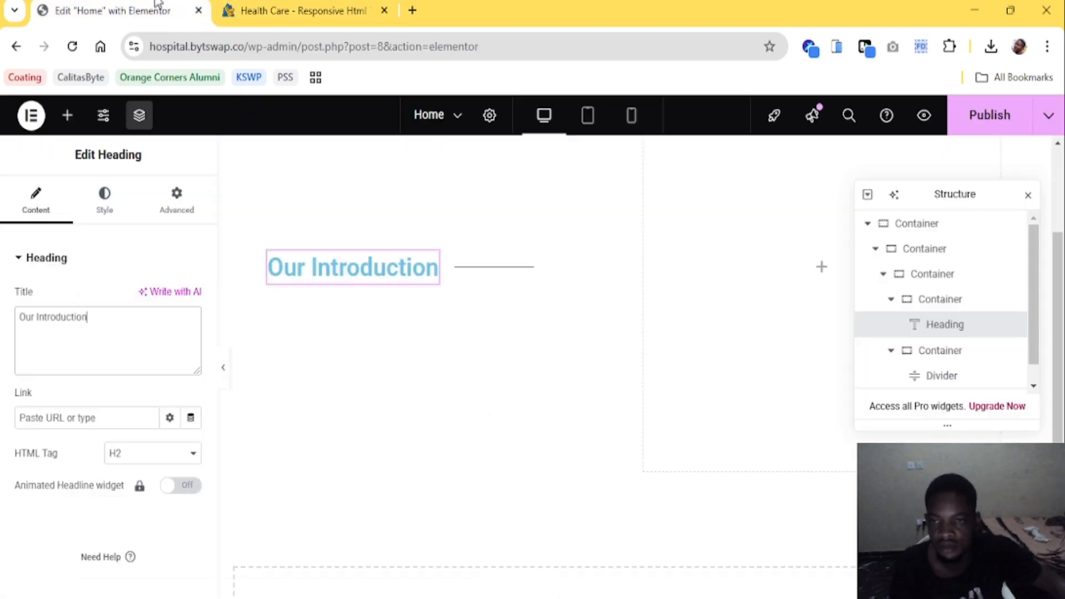
left_click(104, 197)
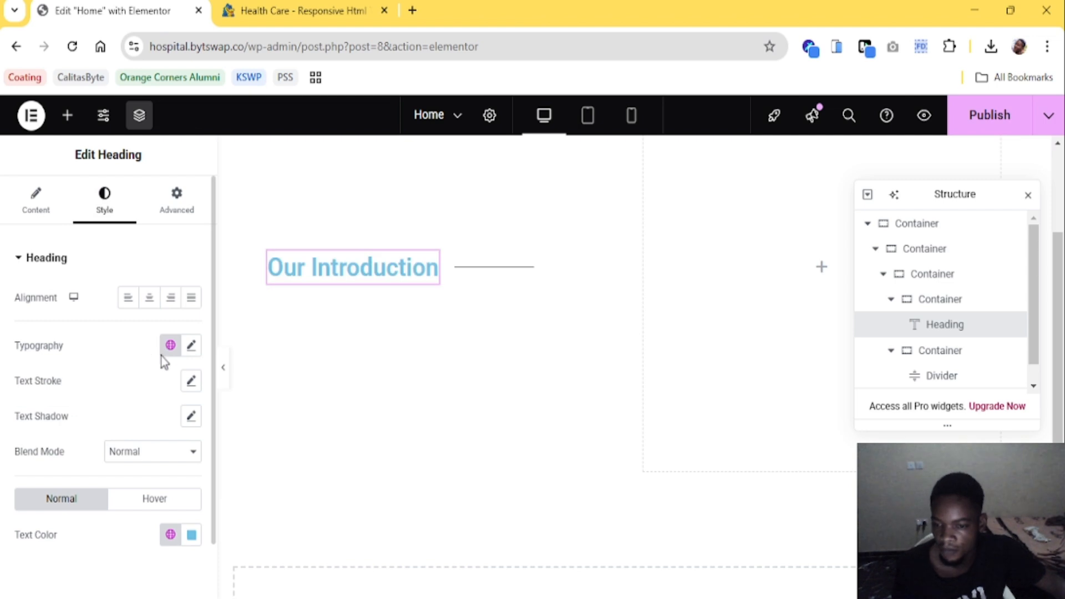
left_click(191, 534)
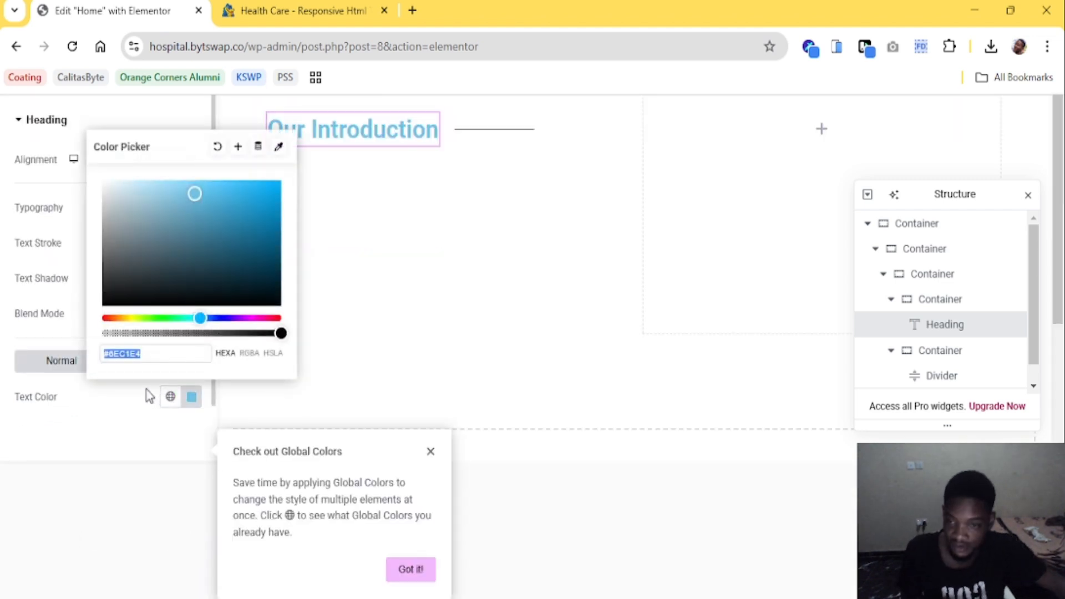
type("#1abc9c")
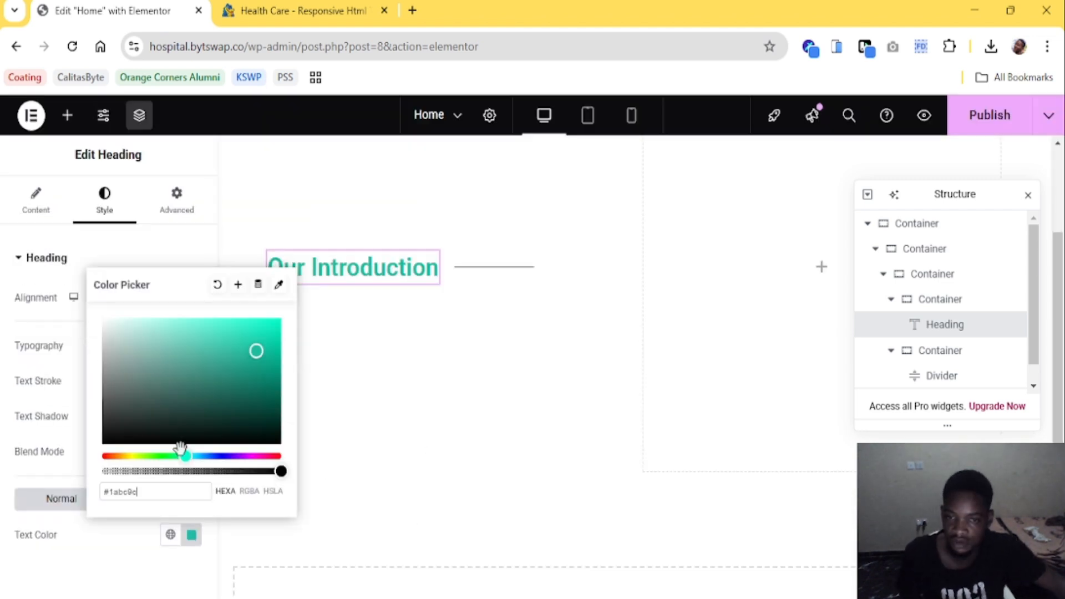
left_click(238, 284)
left_click_drag(502, 354, 430, 358)
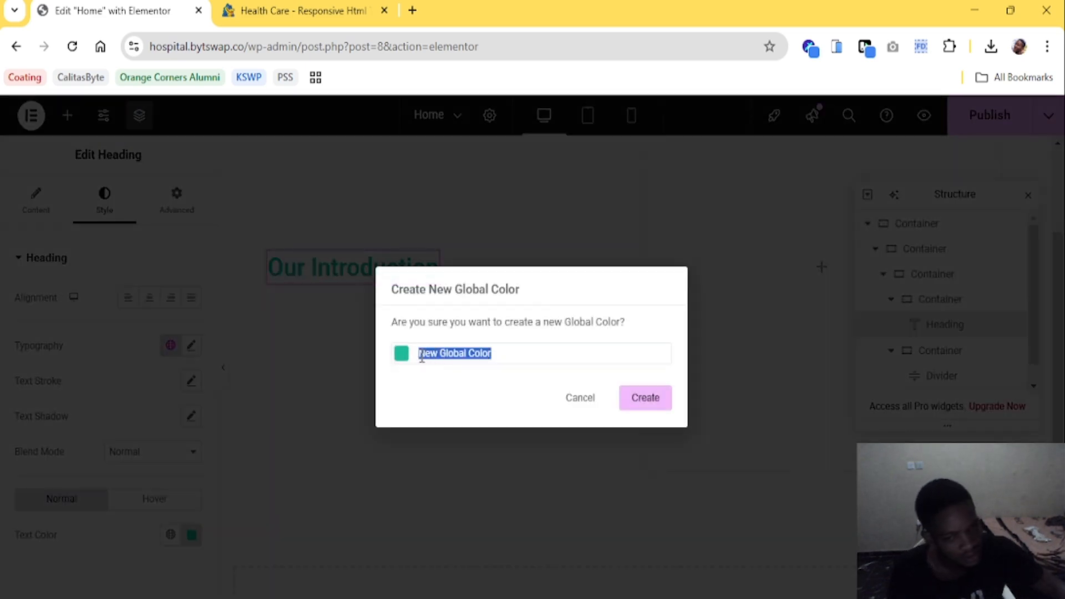
left_click(590, 408)
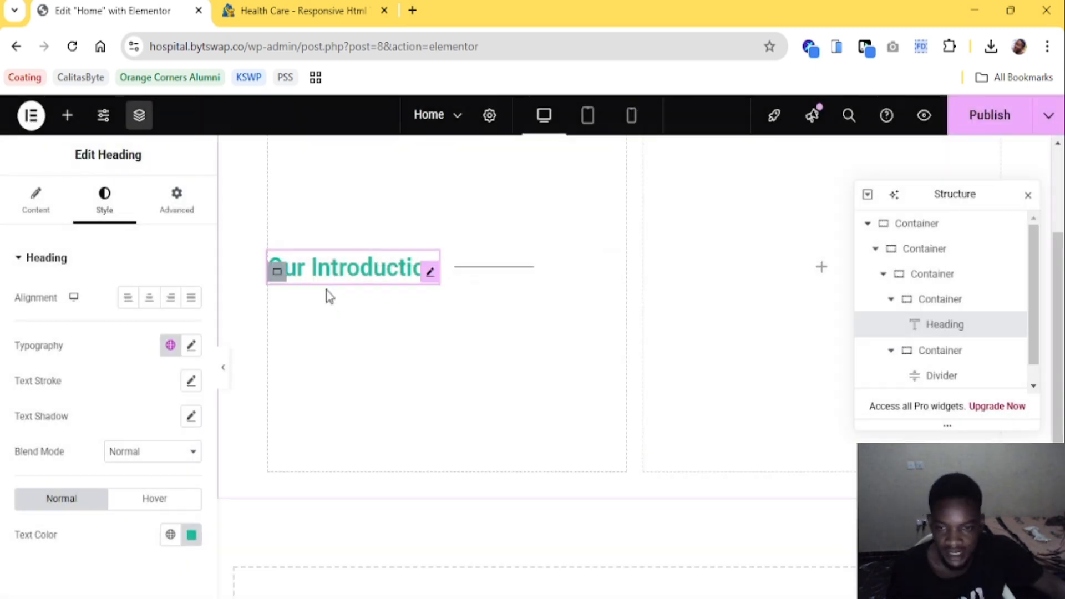
Open the Global Colors in Elementor's site settings
left_click(104, 116)
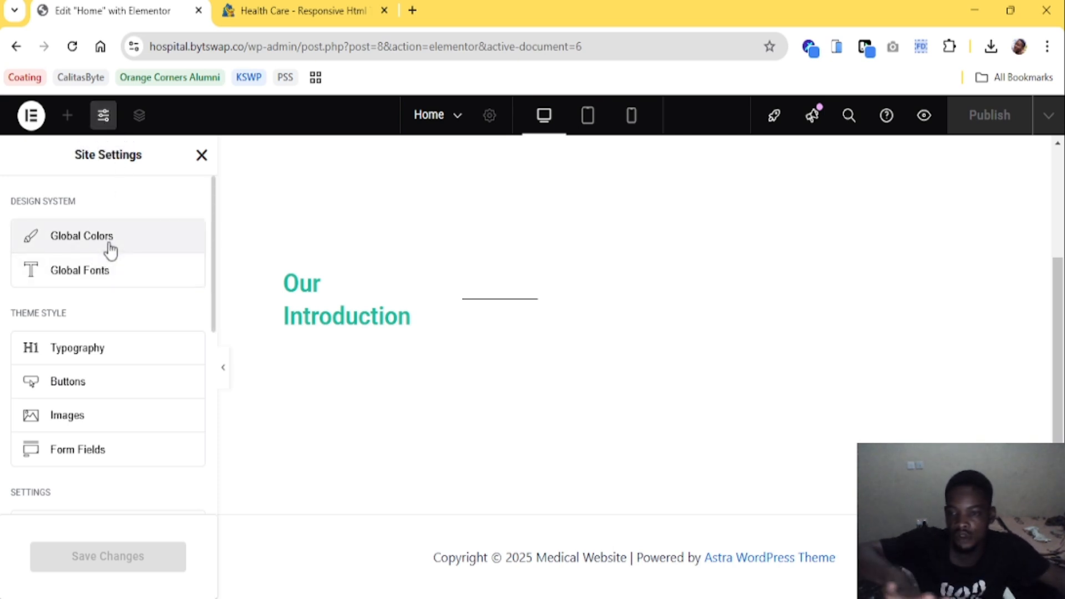
left_click(110, 250)
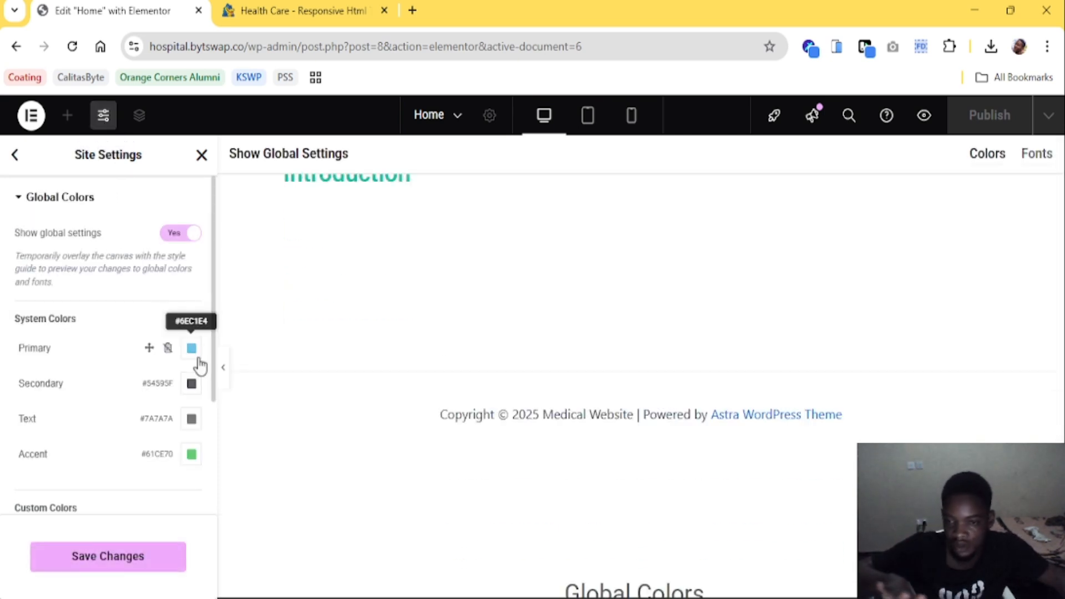
Select the link-hover colour code fd9678 in the Health Care template's style.css
left_click(284, 10)
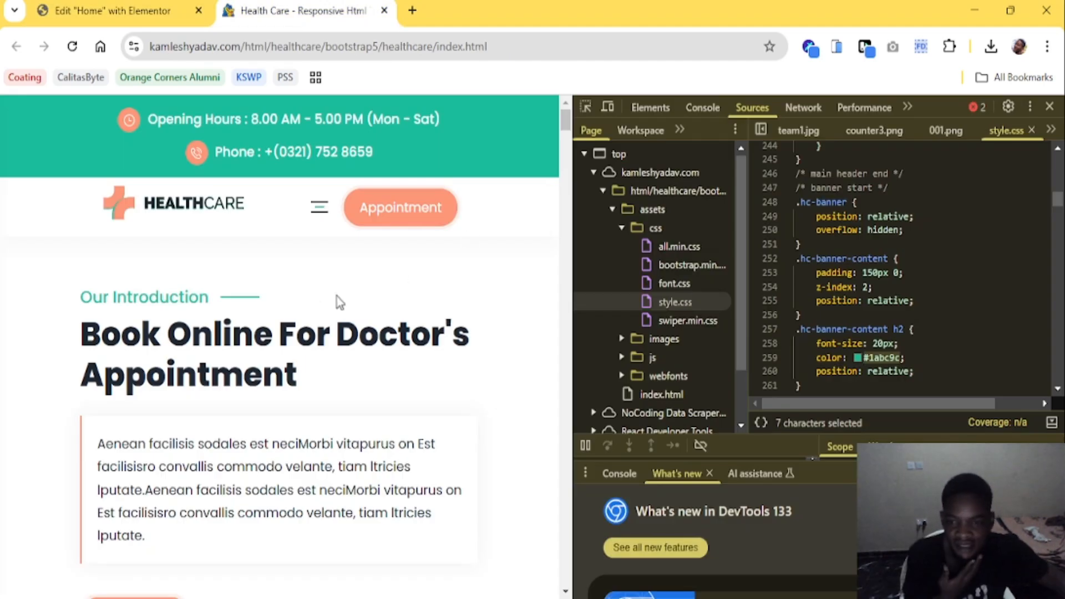
scroll(336, 300, "down", 2)
scroll(321, 308, "down", 15)
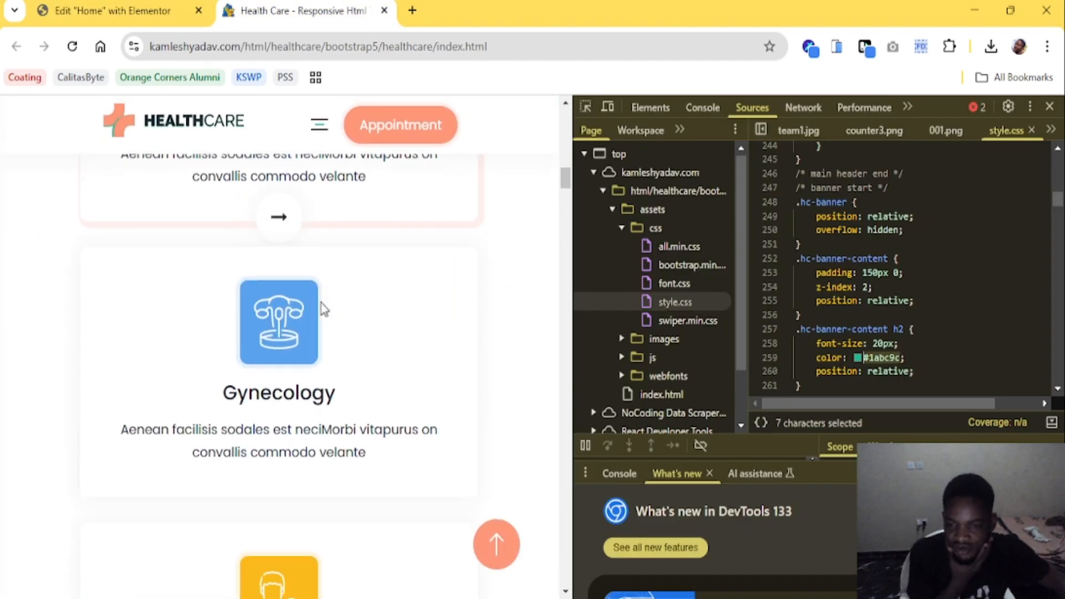
scroll(321, 304, "down", 20)
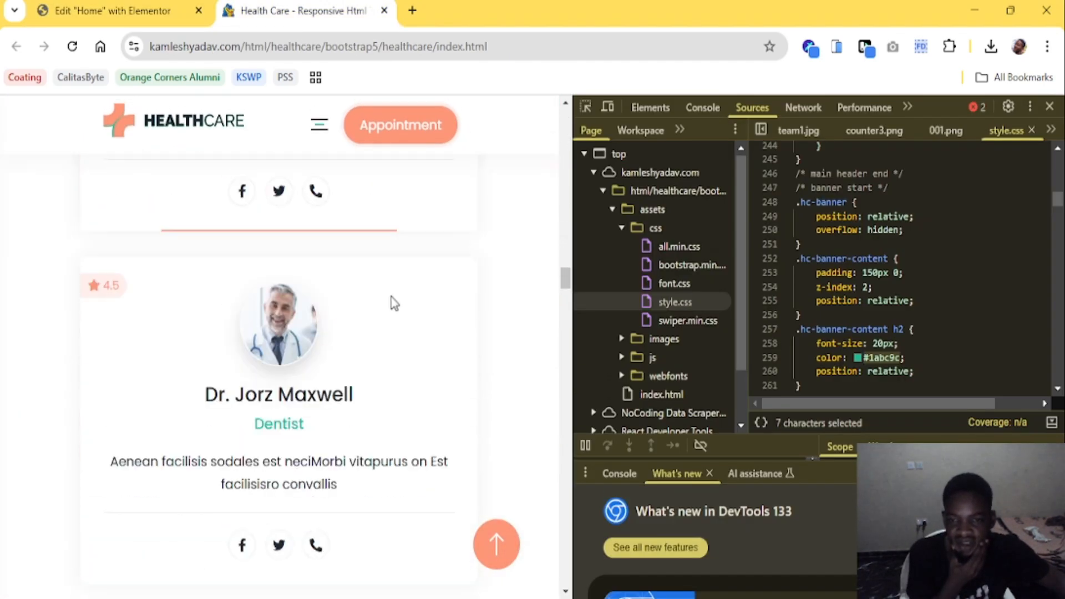
scroll(394, 304, "up", 8)
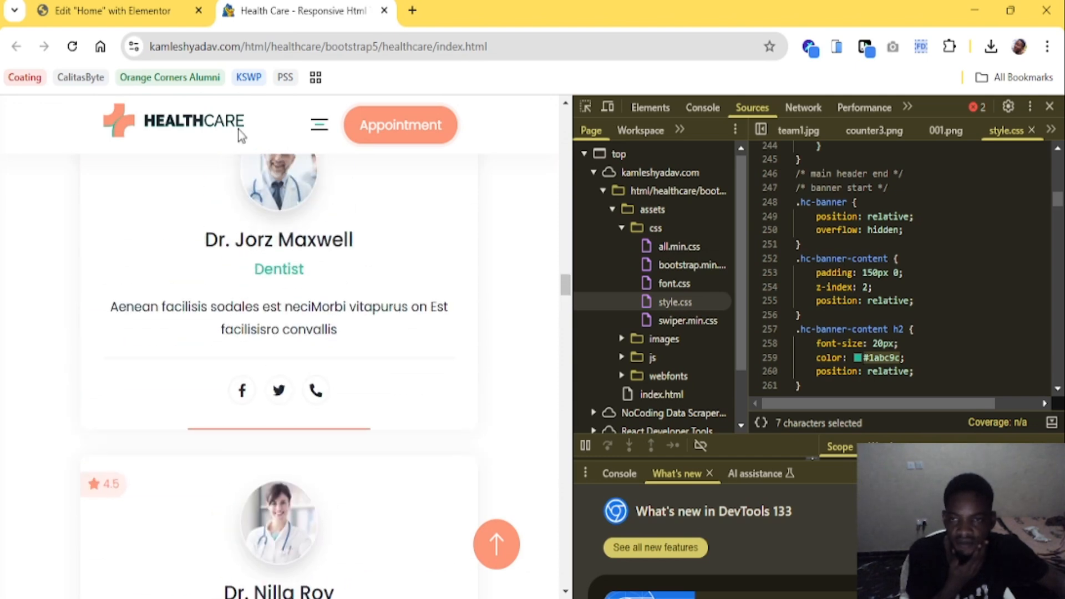
scroll(880, 303, "up", 20)
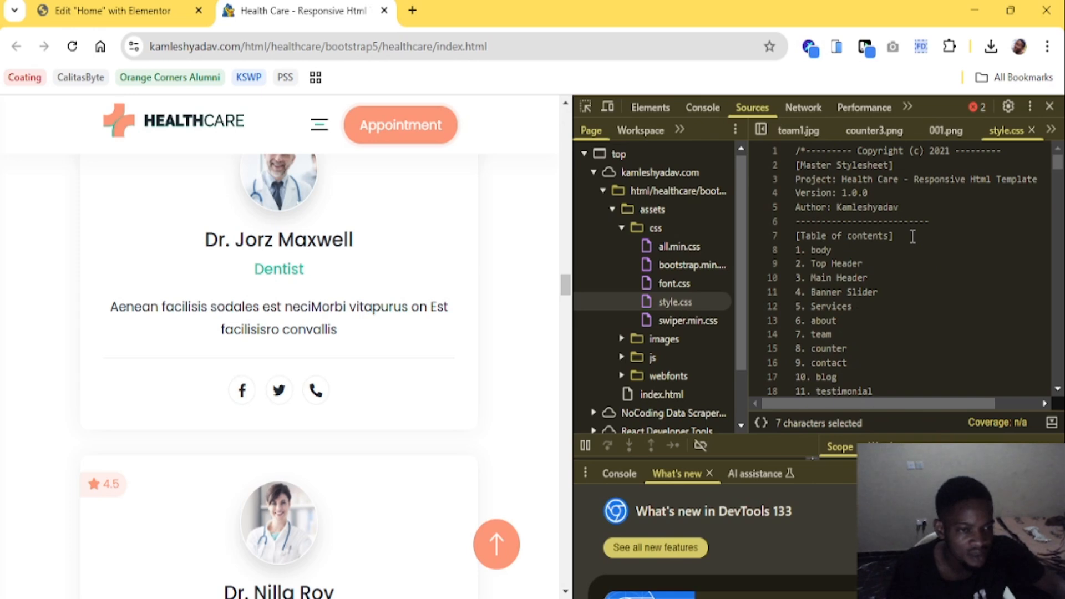
scroll(912, 235, "down", 6)
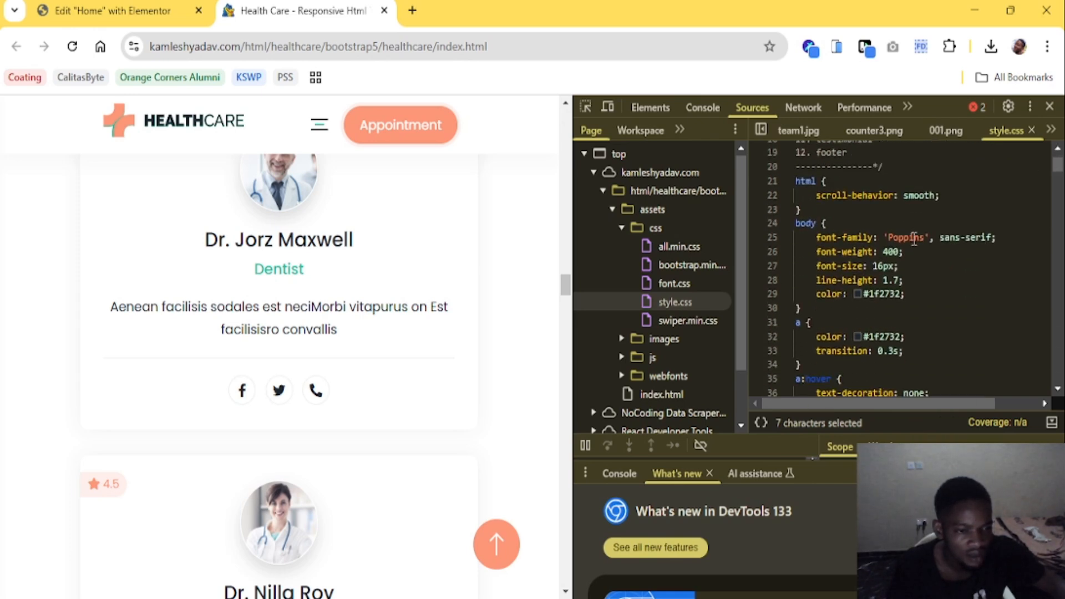
scroll(914, 238, "down", 2)
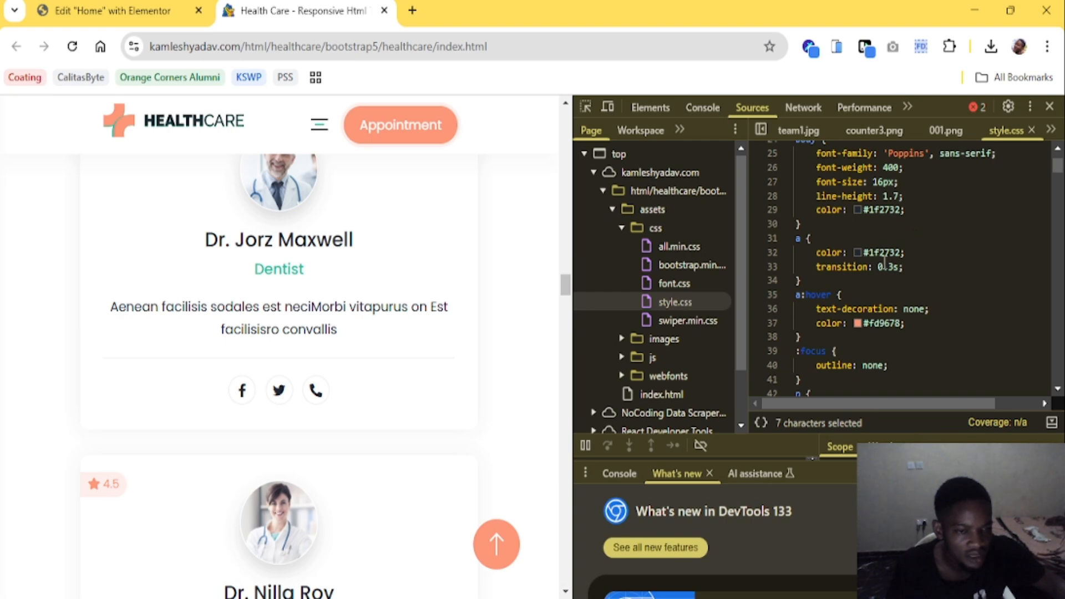
scroll(884, 260, "down", 4)
scroll(886, 263, "up", 4)
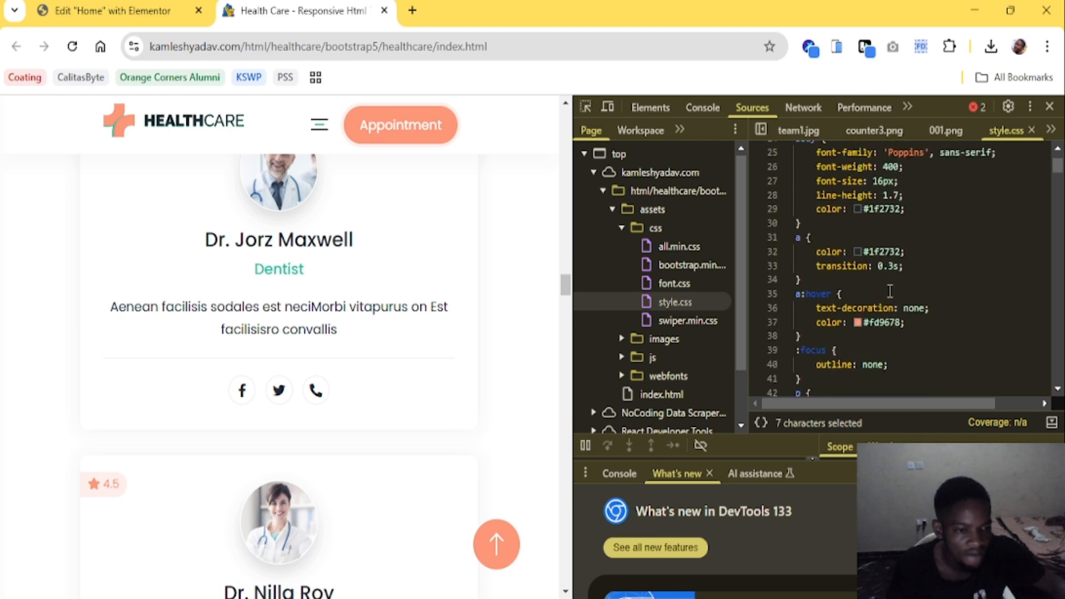
scroll(889, 268, "down", 4)
scroll(890, 267, "up", 2)
double_click(892, 239)
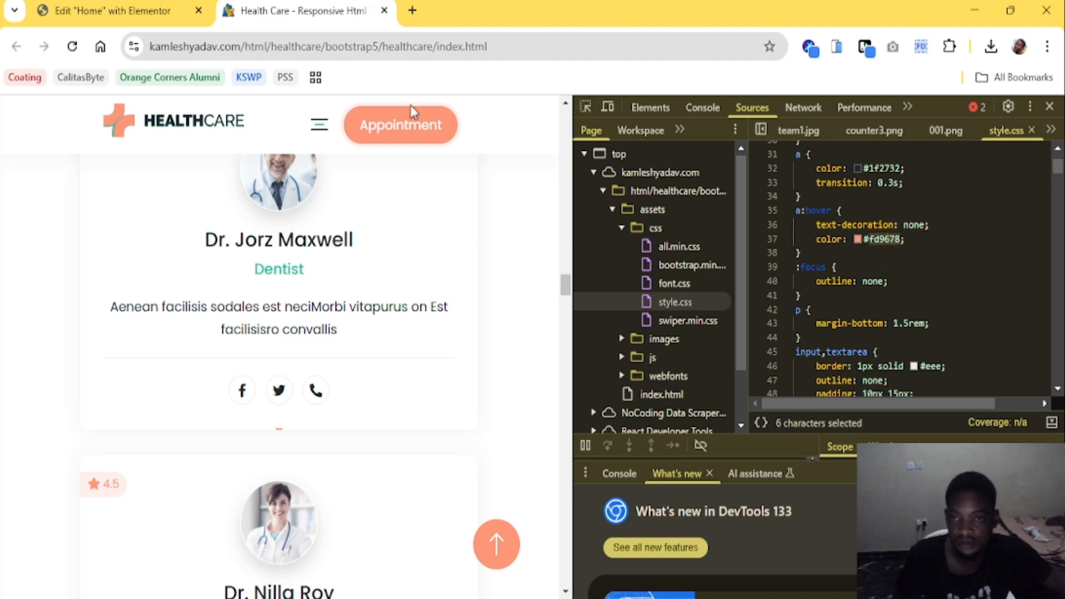
Switch to the Elementor site settings and set the Primary global color to #FD9678
left_click(133, 10)
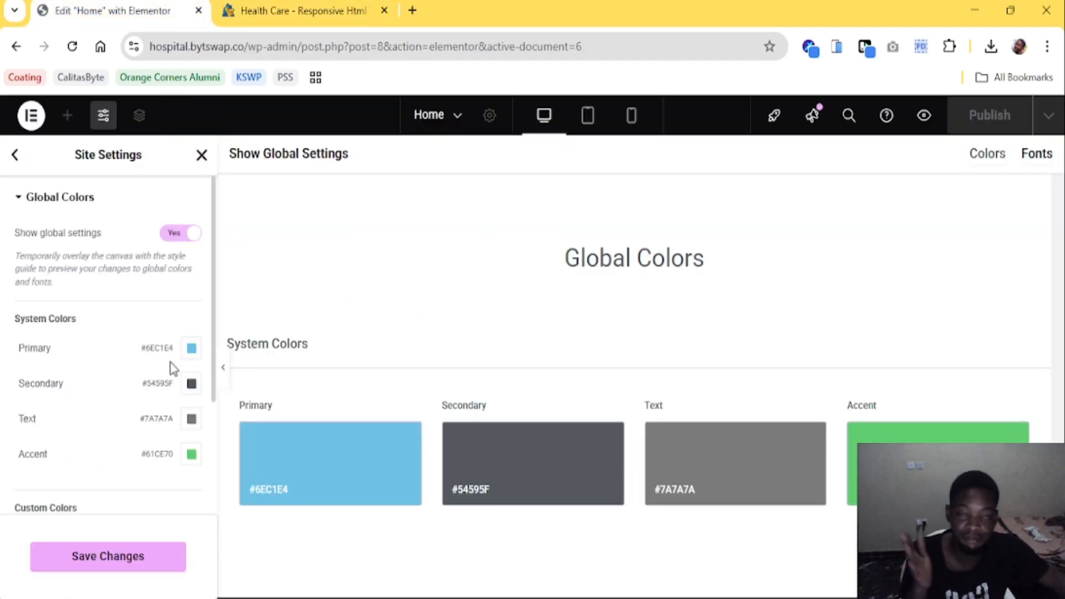
left_click(192, 348)
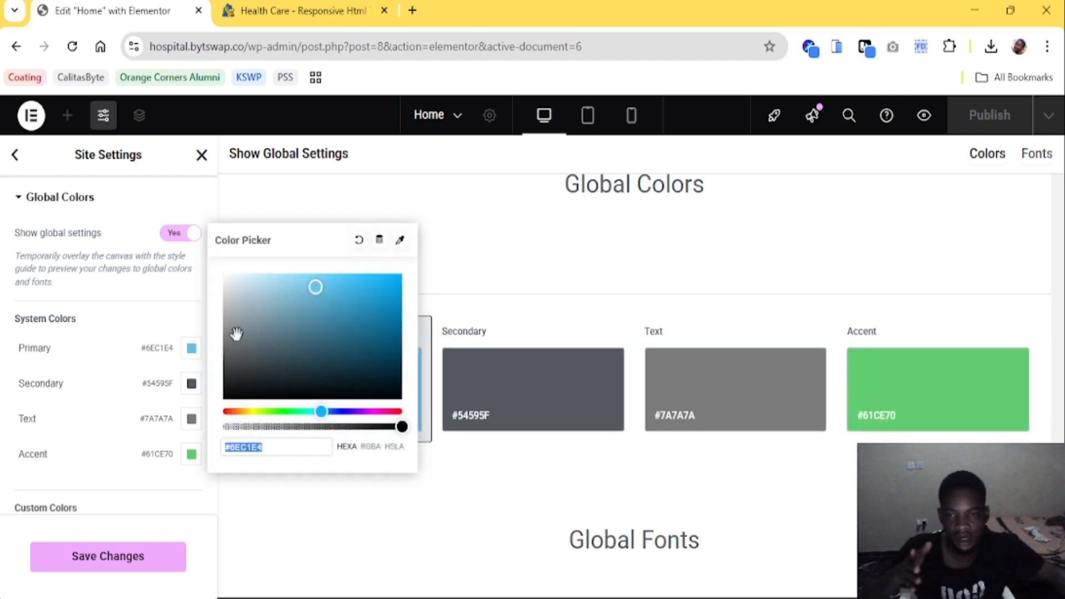
left_click(355, 11)
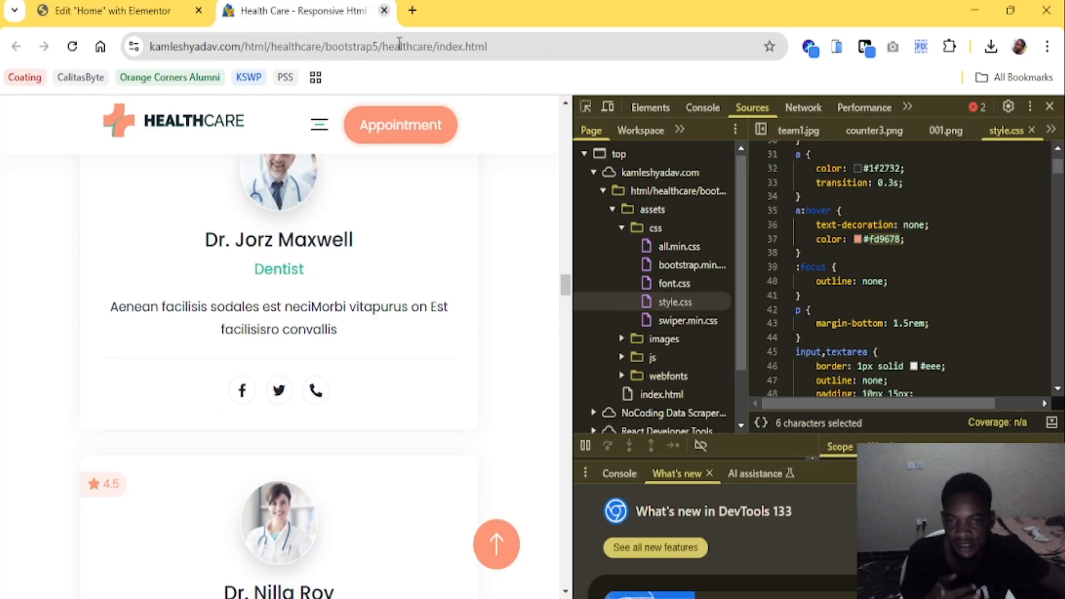
left_click(87, 4)
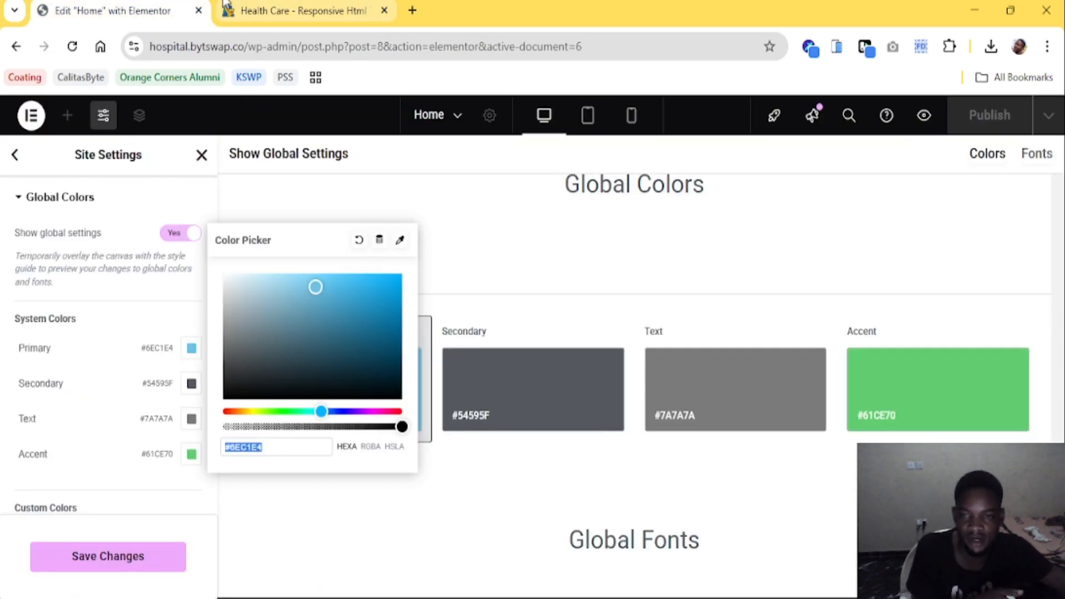
left_click(306, 11)
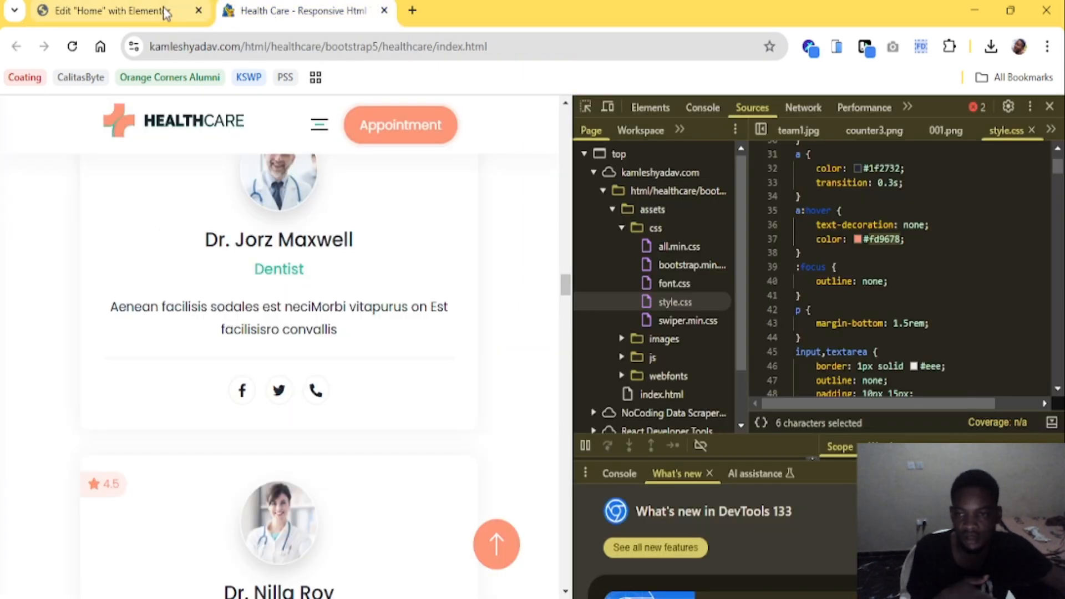
left_click(116, 8)
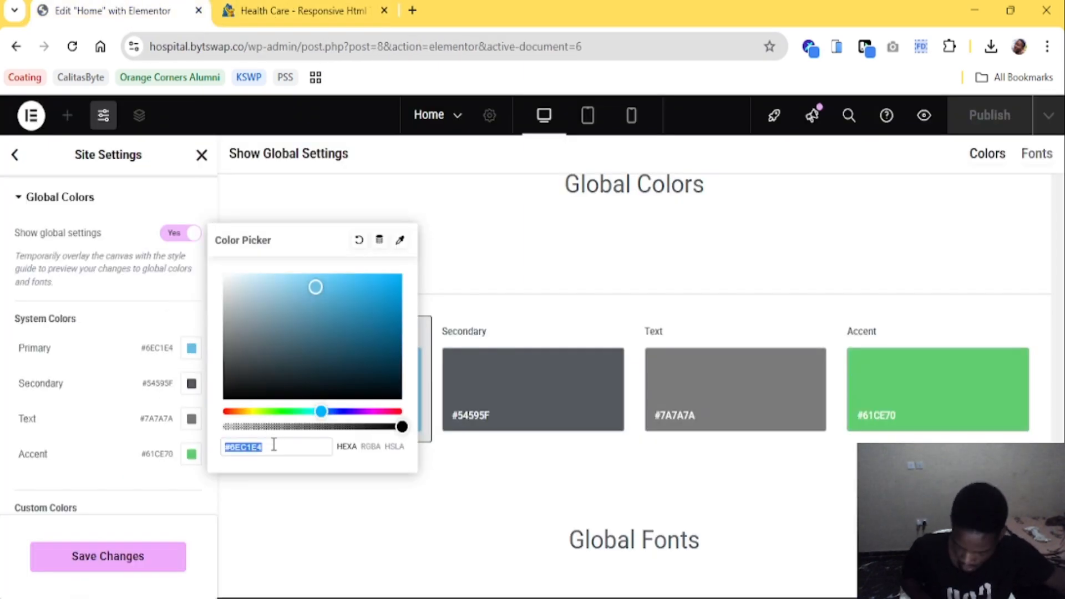
type("#FD9678")
left_click(161, 373)
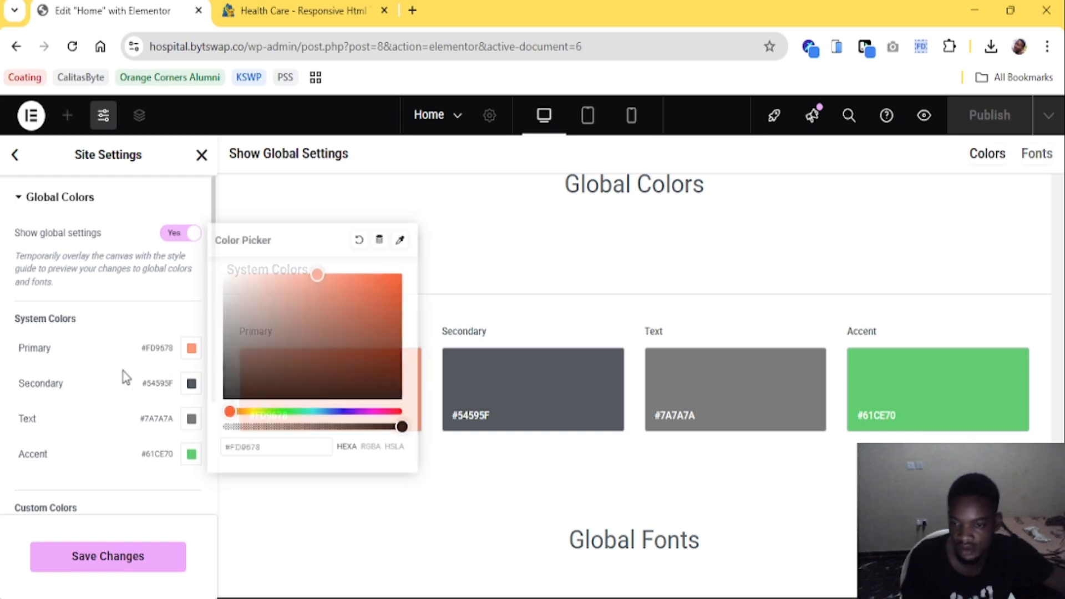
Set the Secondary global color to #1ABC9C, copied from the .hc-btn:hover background in the template's style.css
left_click(191, 383)
left_click(299, 11)
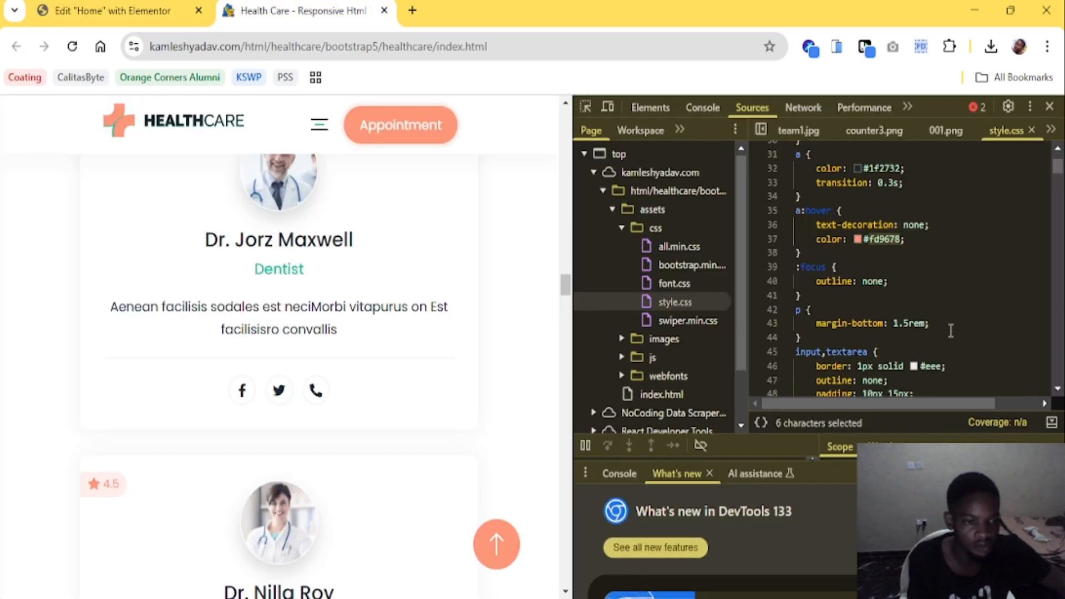
scroll(901, 263, "down", 7)
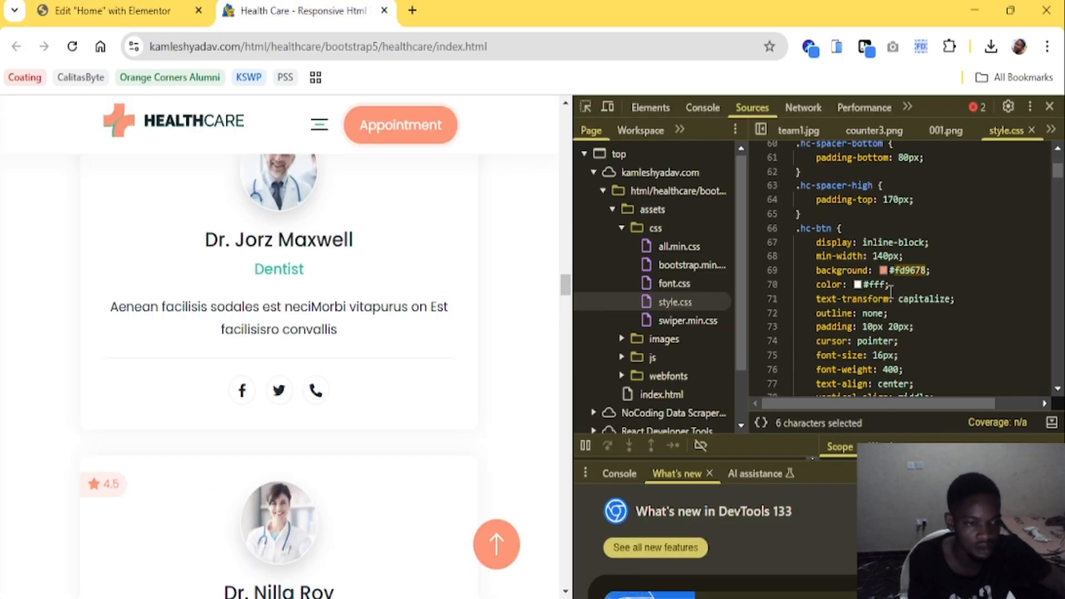
scroll(890, 289, "down", 6)
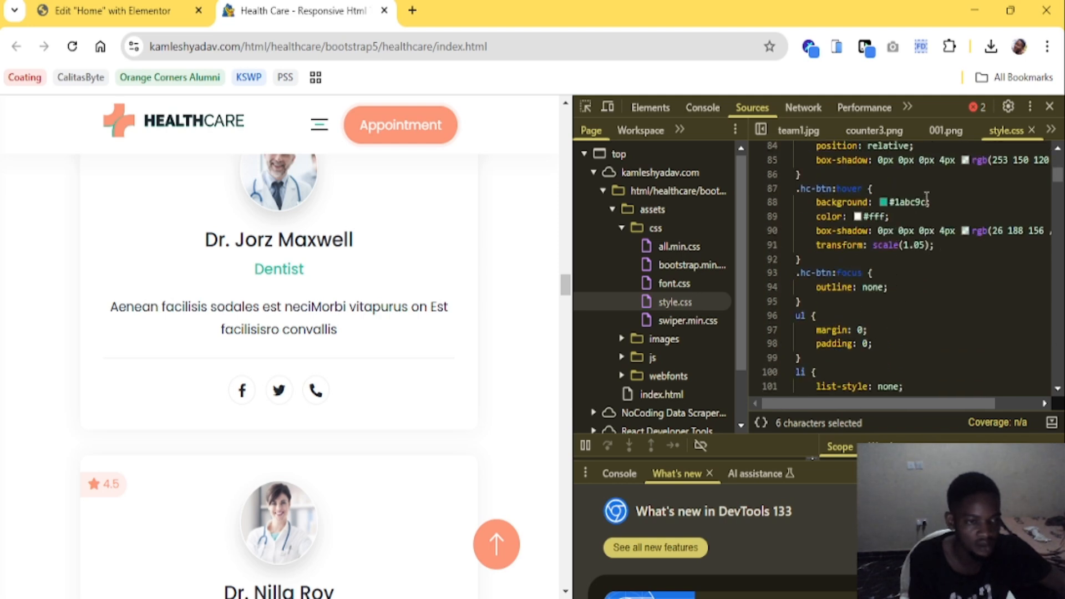
left_click_drag(927, 201, 896, 201)
key("ctrl+c")
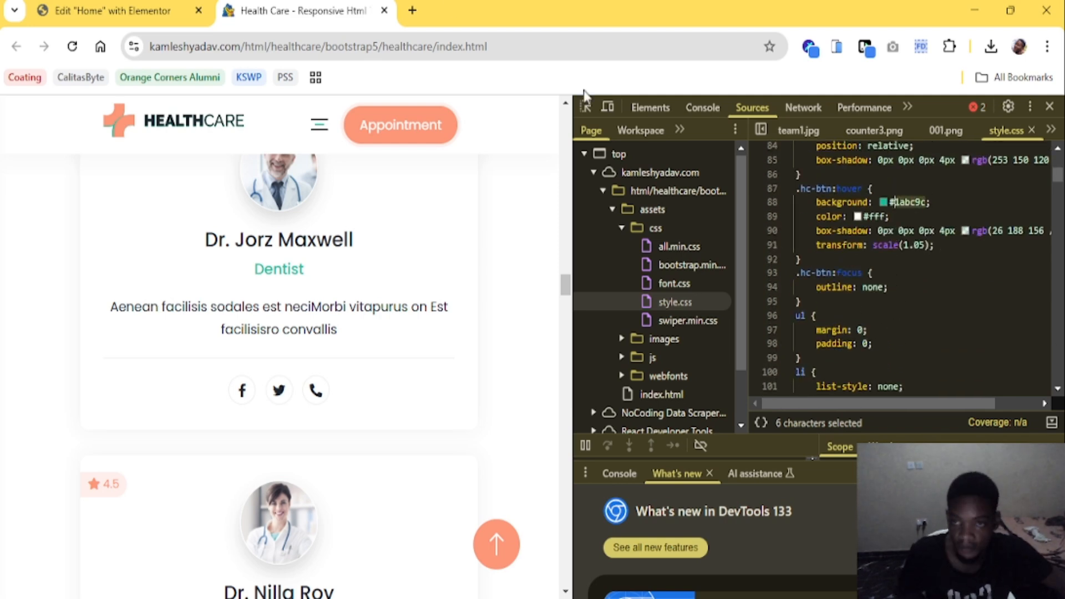
left_click(111, 11)
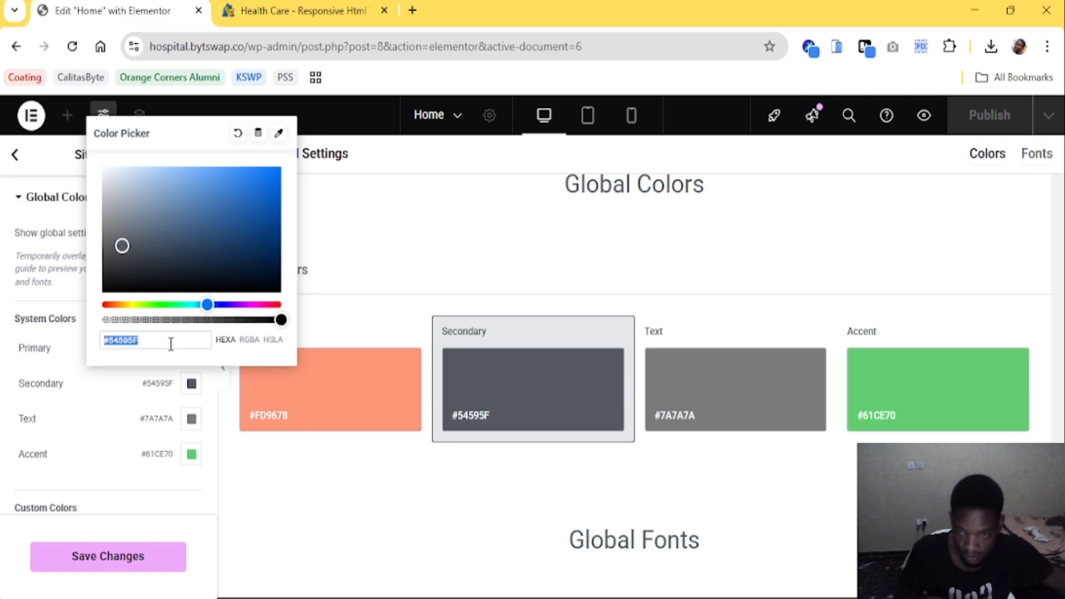
key("ctrl+v")
left_click(95, 442)
Open the Text global color for editing and copy the body text colour #1f2732 from the template's style.css
left_click(195, 422)
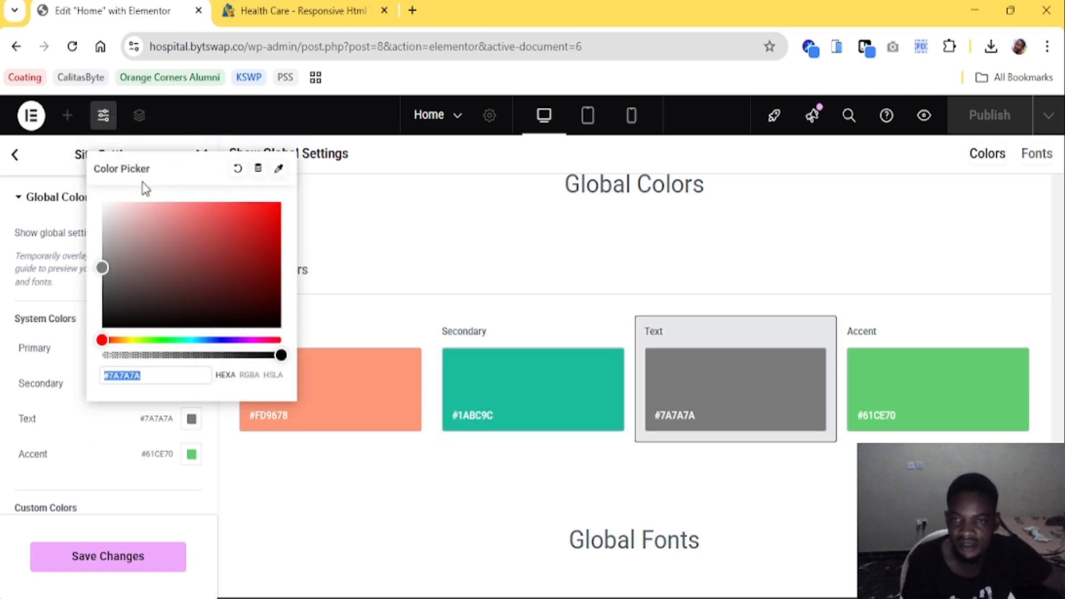
left_click(277, 7)
scroll(811, 348, "down", 5)
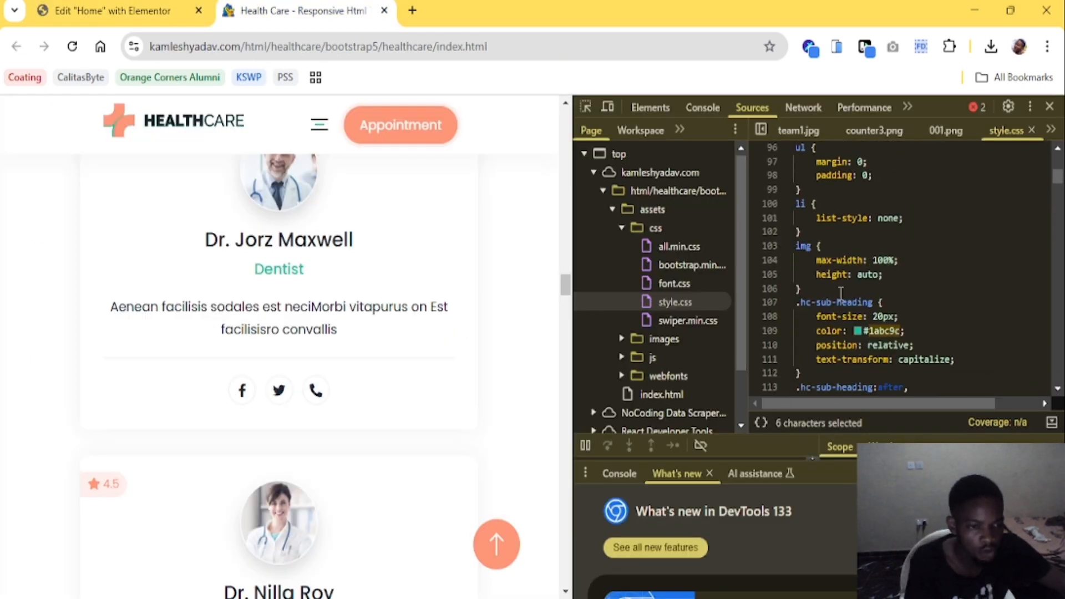
scroll(842, 294, "down", 12)
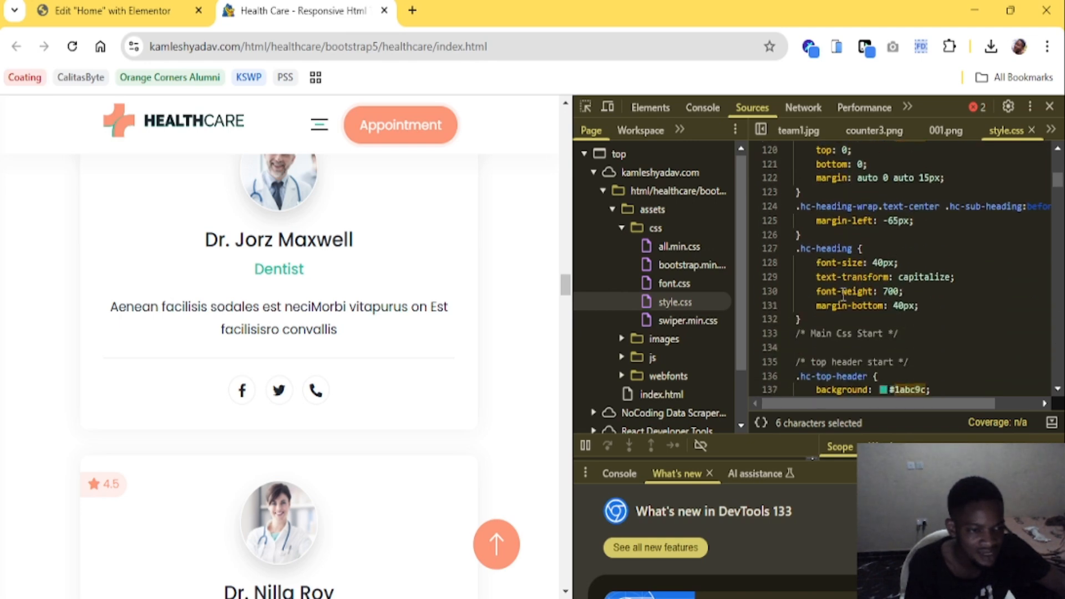
scroll(842, 294, "down", 10)
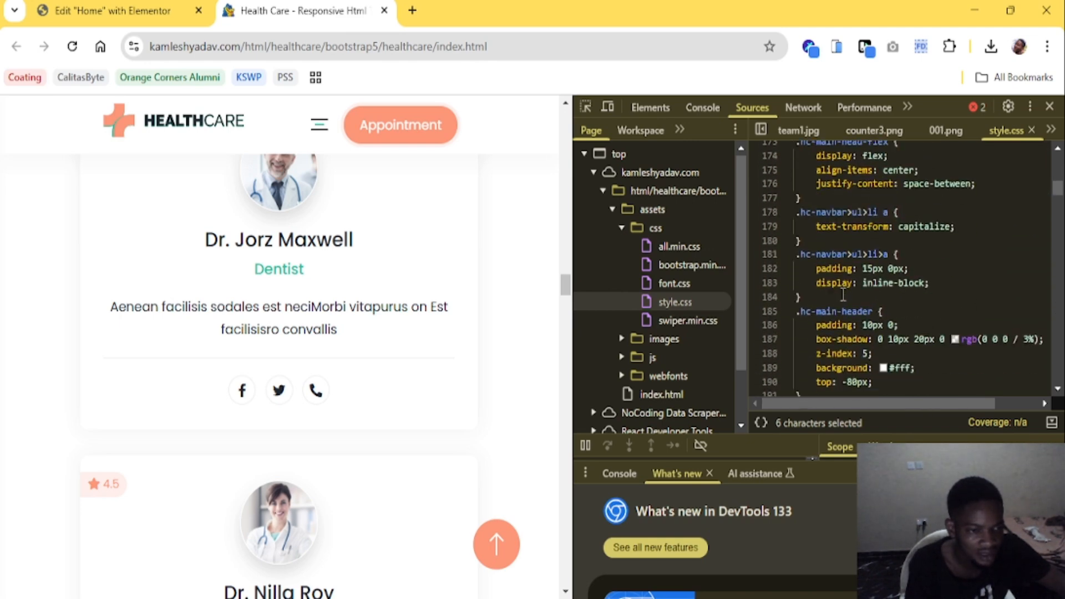
scroll(843, 294, "down", 4)
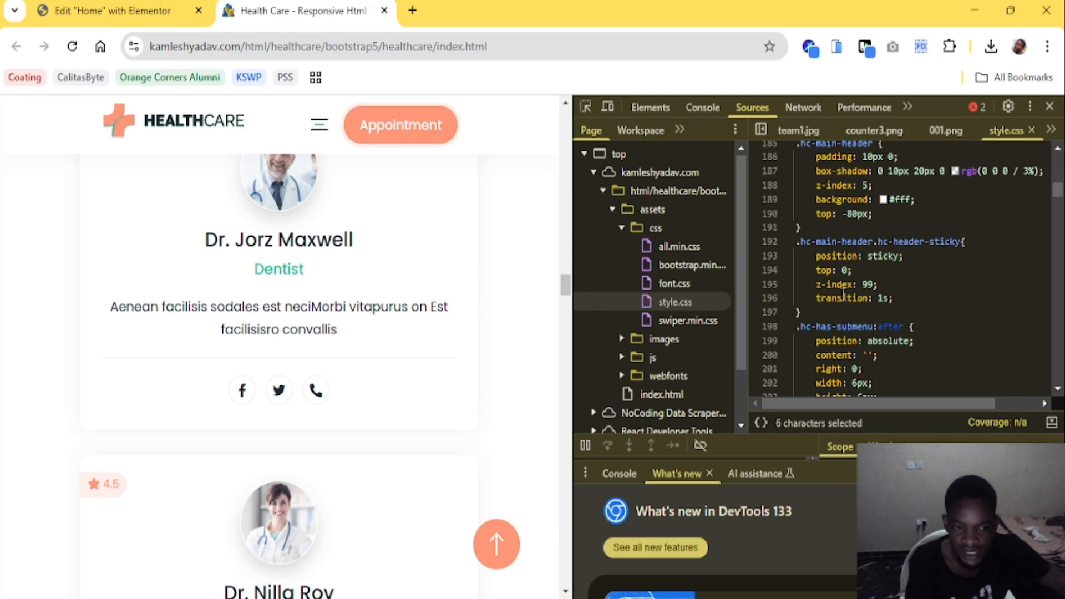
scroll(843, 294, "down", 3)
scroll(843, 294, "up", 20)
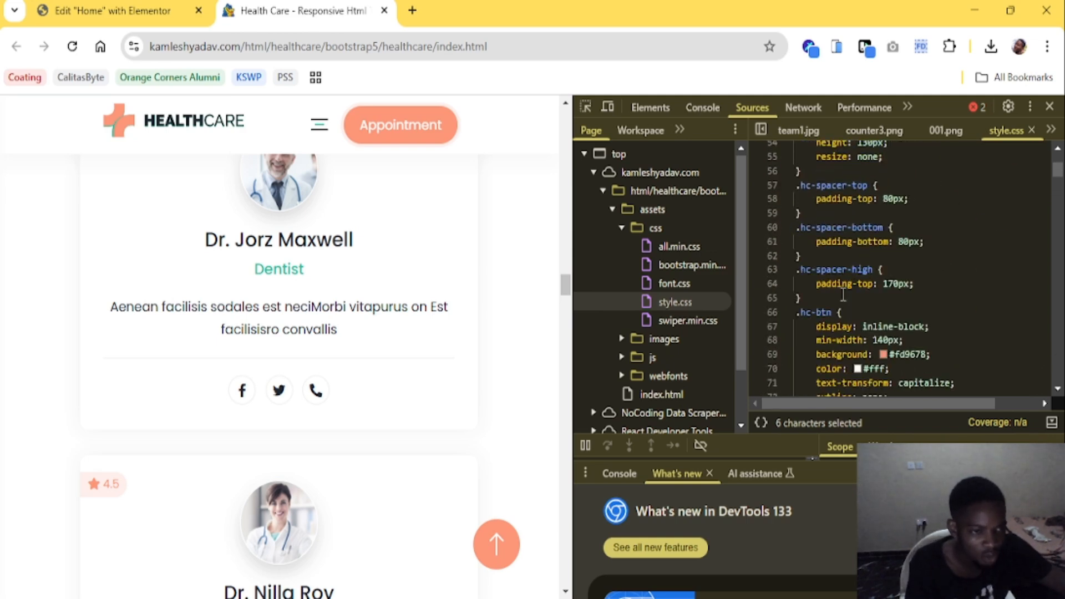
scroll(843, 294, "up", 18)
scroll(909, 204, "down", 10)
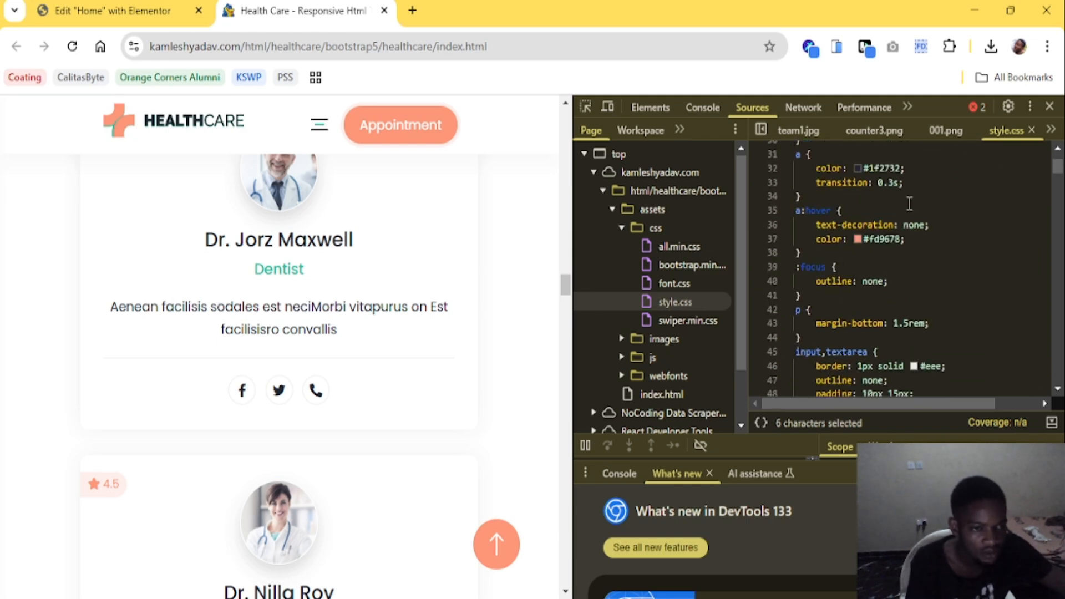
scroll(891, 182, "up", 2)
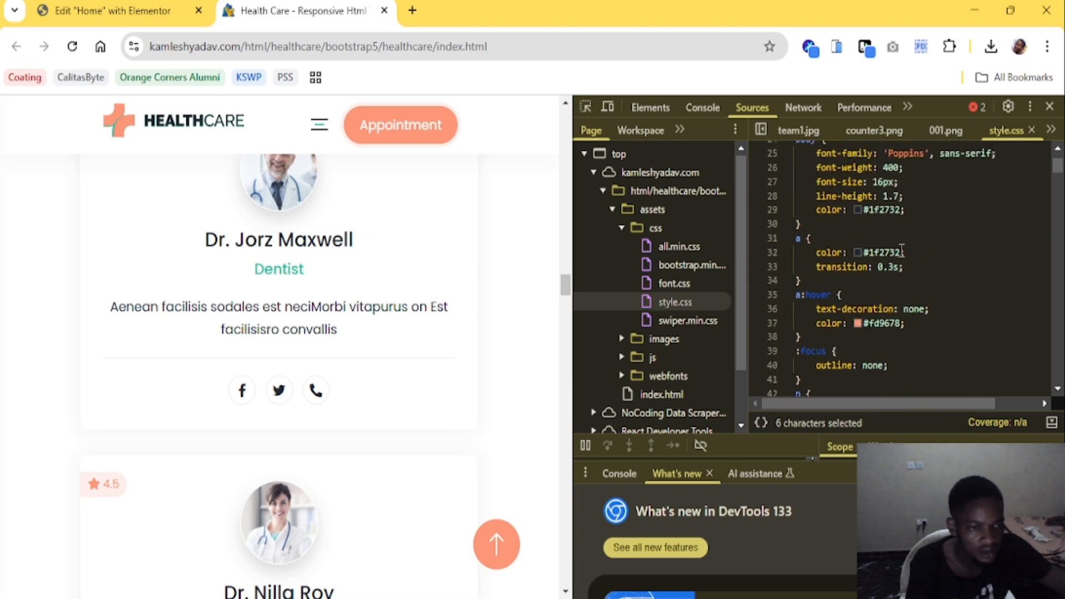
scroll(901, 251, "up", 2)
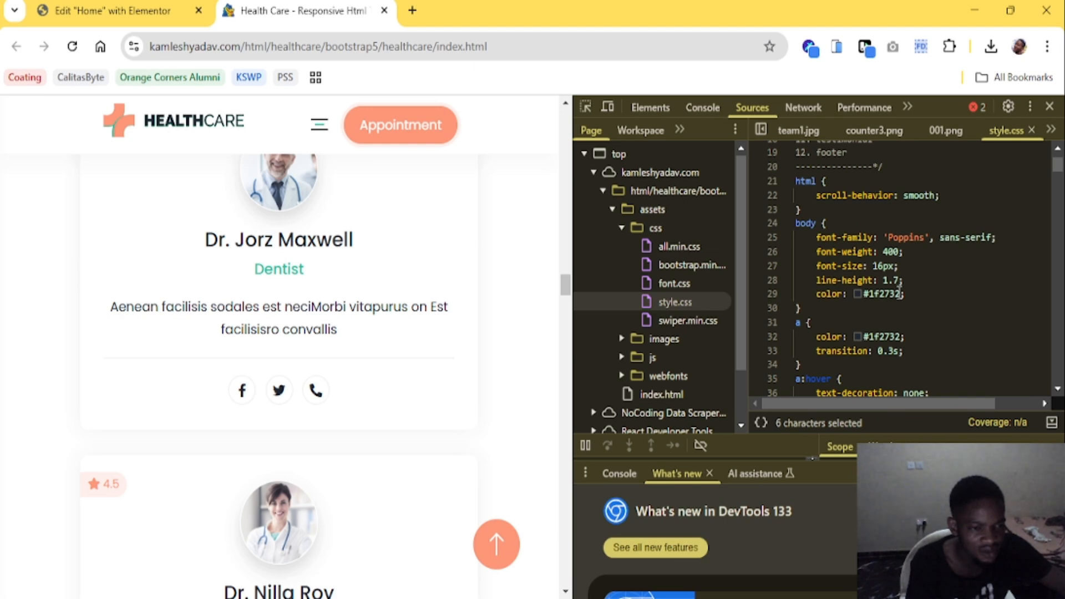
left_click_drag(899, 286, 858, 305)
key("ctrl+c")
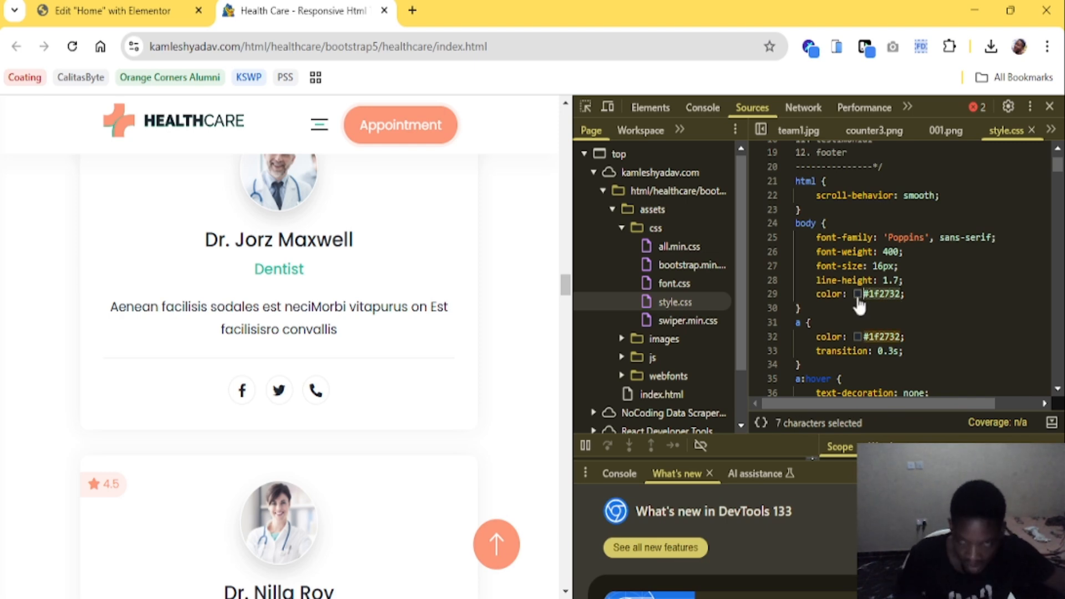
Set the Text global color to #1F2732 in the Elementor site settings
left_click(111, 11)
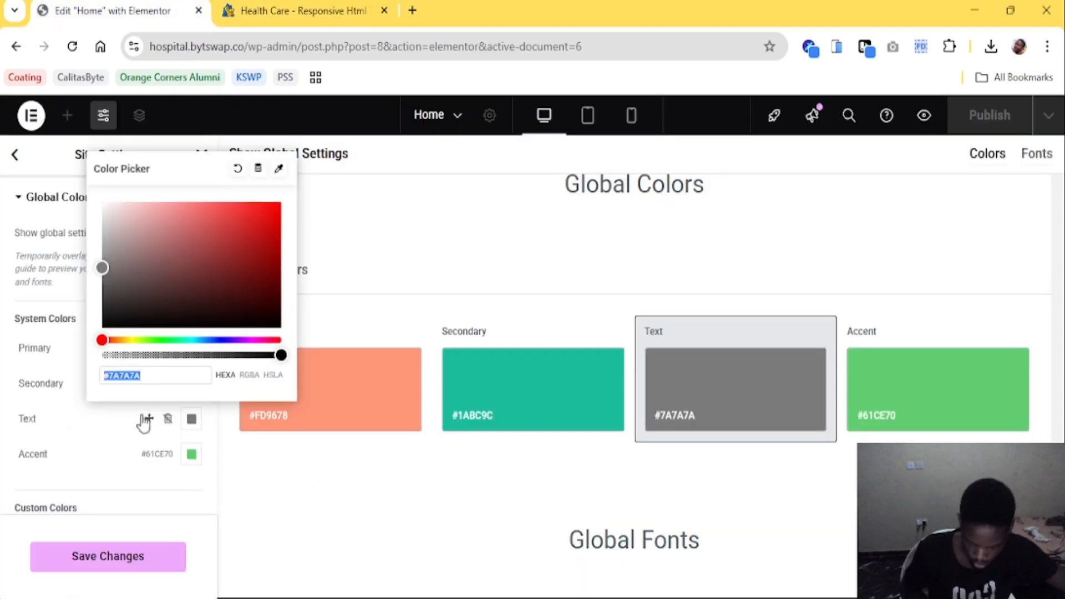
key("ctrl+v")
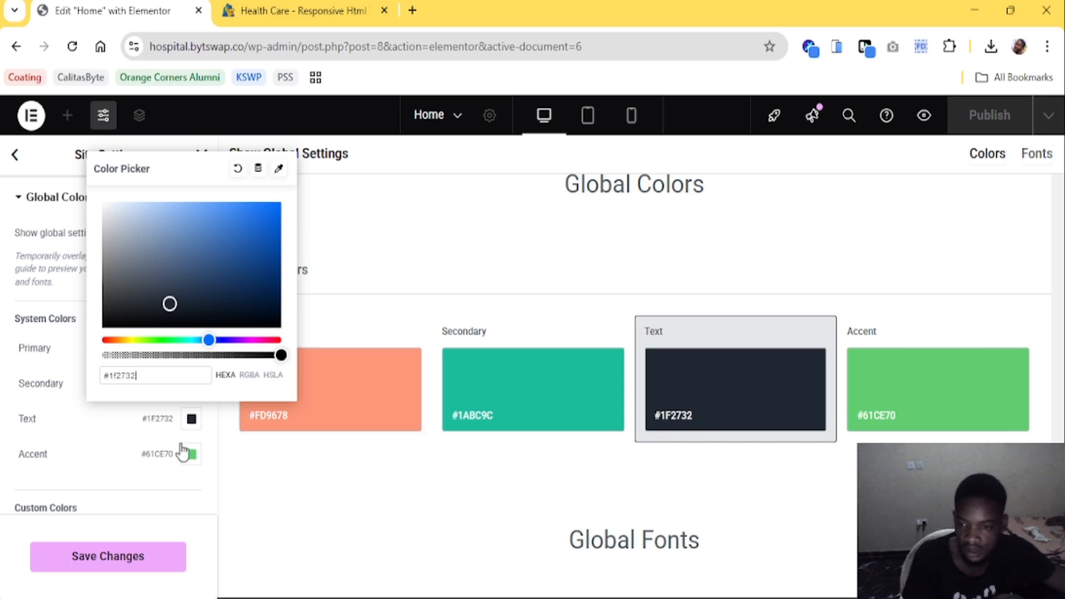
left_click(106, 446)
Copy the hex value of the Primary global color for reuse as the Accent color
left_click(192, 456)
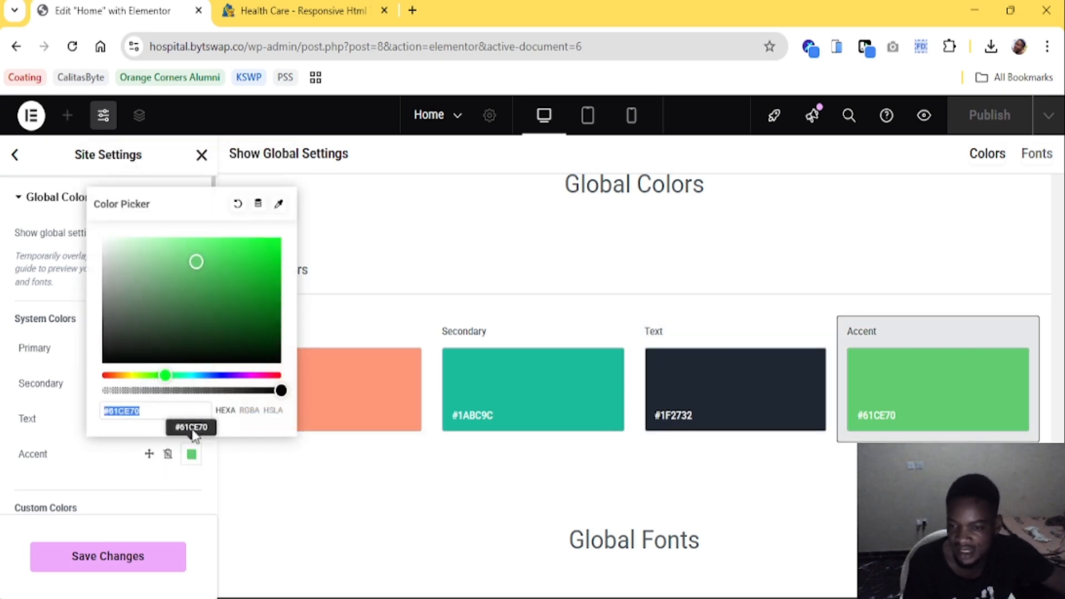
left_click(69, 339)
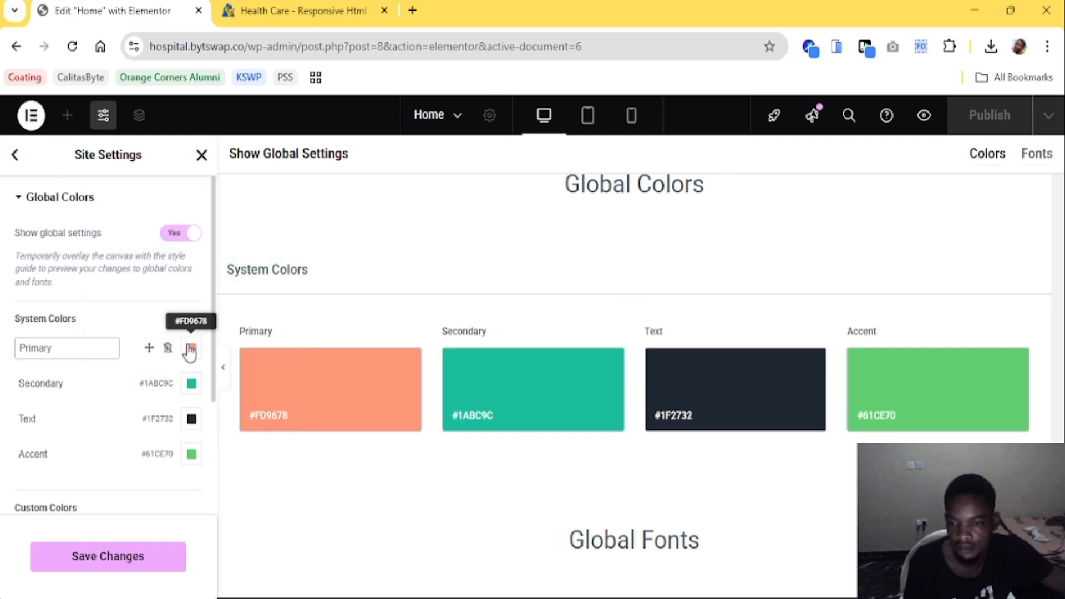
left_click(192, 348)
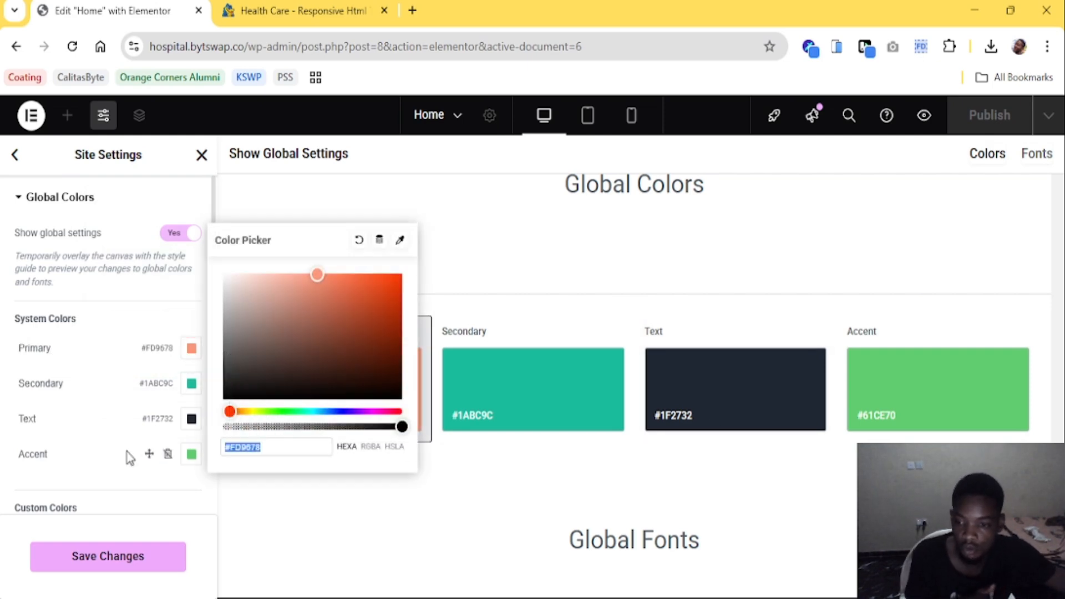
scroll(56, 430, "down", 3)
scroll(67, 430, "up", 2)
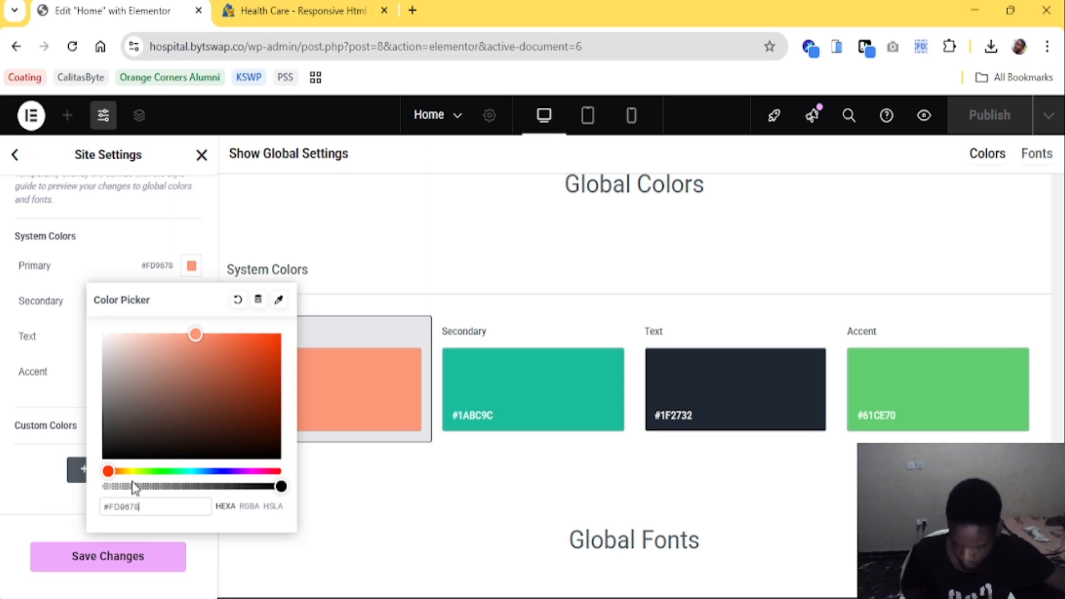
key("ctrl+a")
key("ctrl+c")
Set the Accent global color to #FD9678 and save the site settings changes
left_click(66, 502)
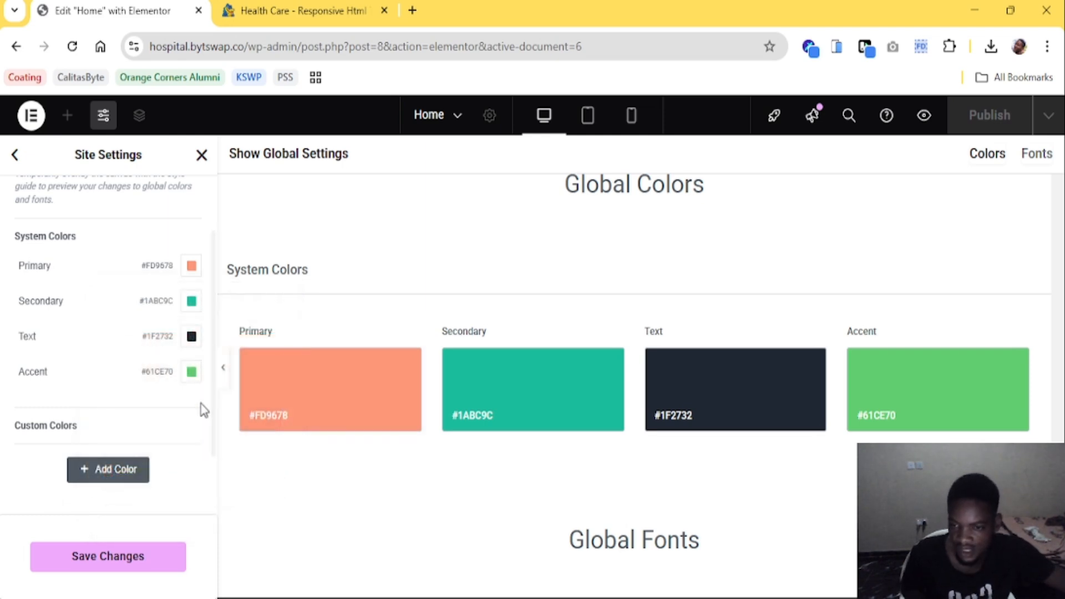
left_click(191, 372)
key("ctrl+v")
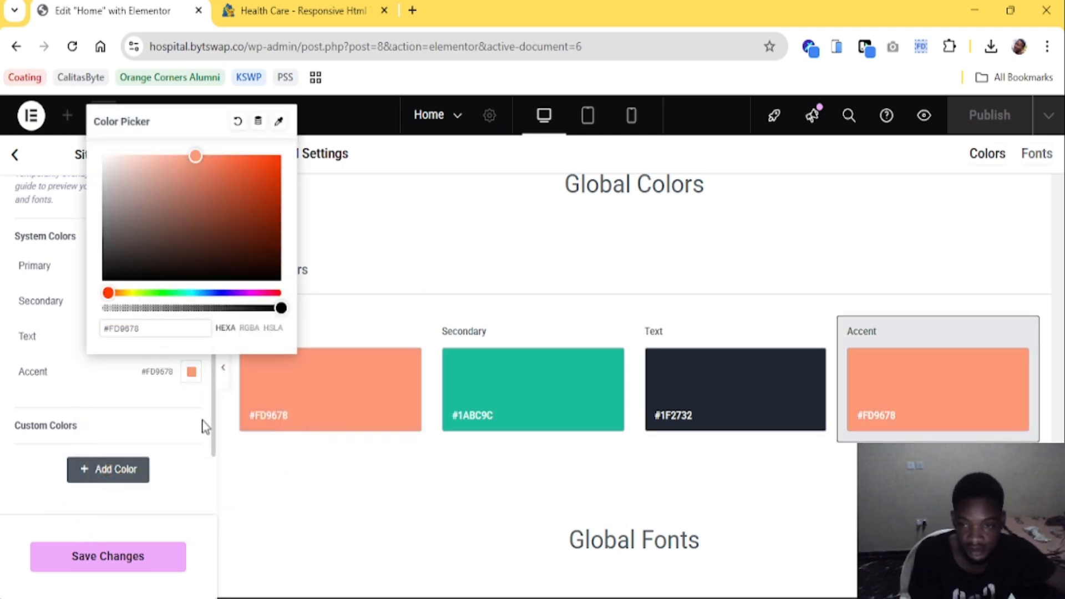
left_click(175, 447)
left_click(111, 560)
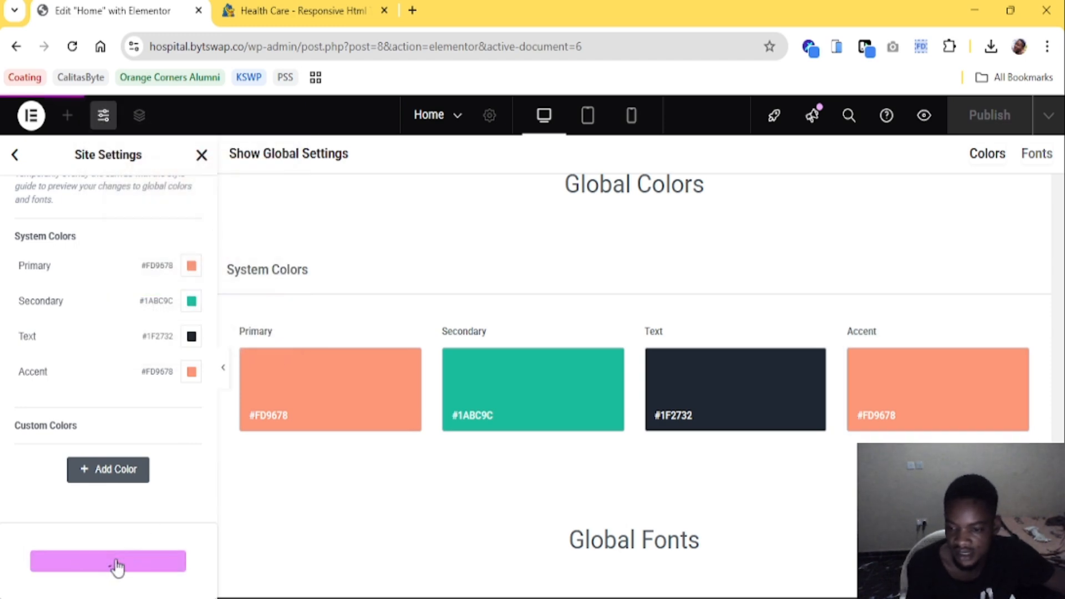
Look up the body font family in the Health Care template's style.css and set the Primary global font family to Poppins in Elementor
left_click(15, 155)
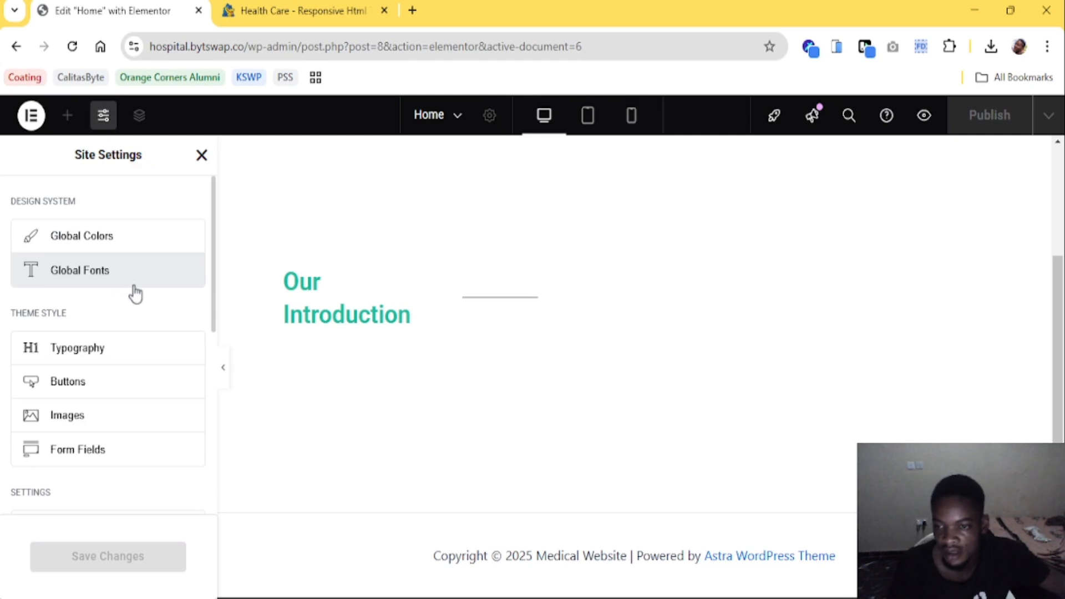
left_click(279, 10)
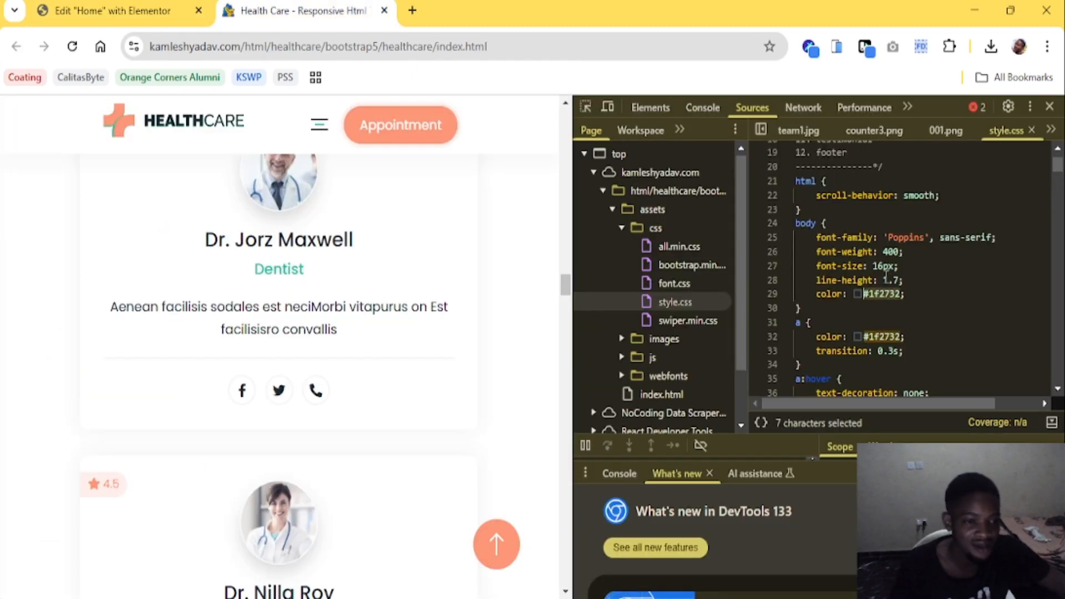
scroll(886, 275, "down", 3)
scroll(902, 364, "up", 6)
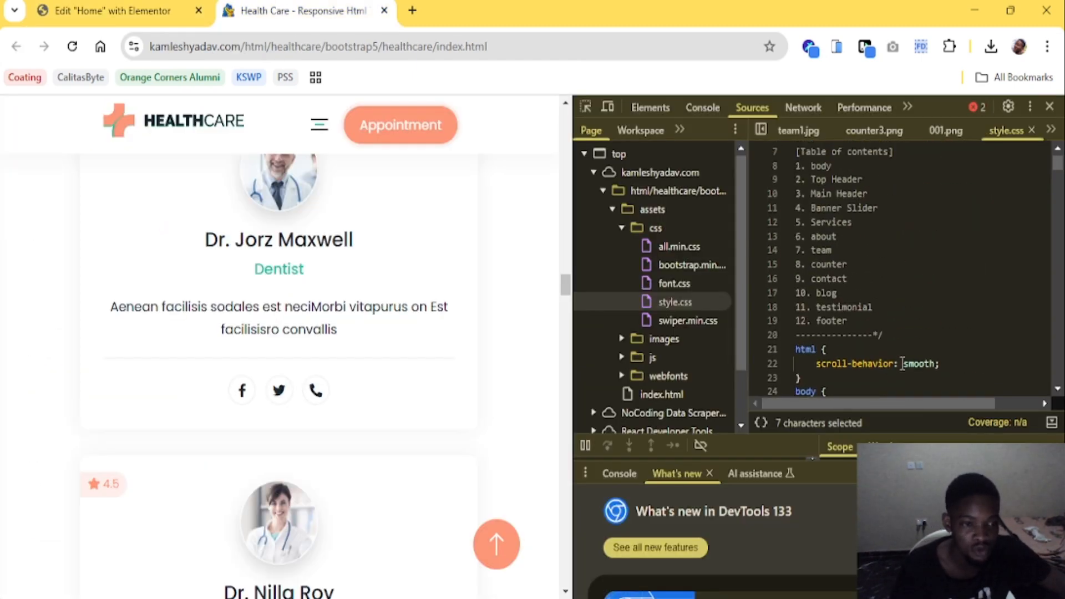
scroll(902, 364, "down", 4)
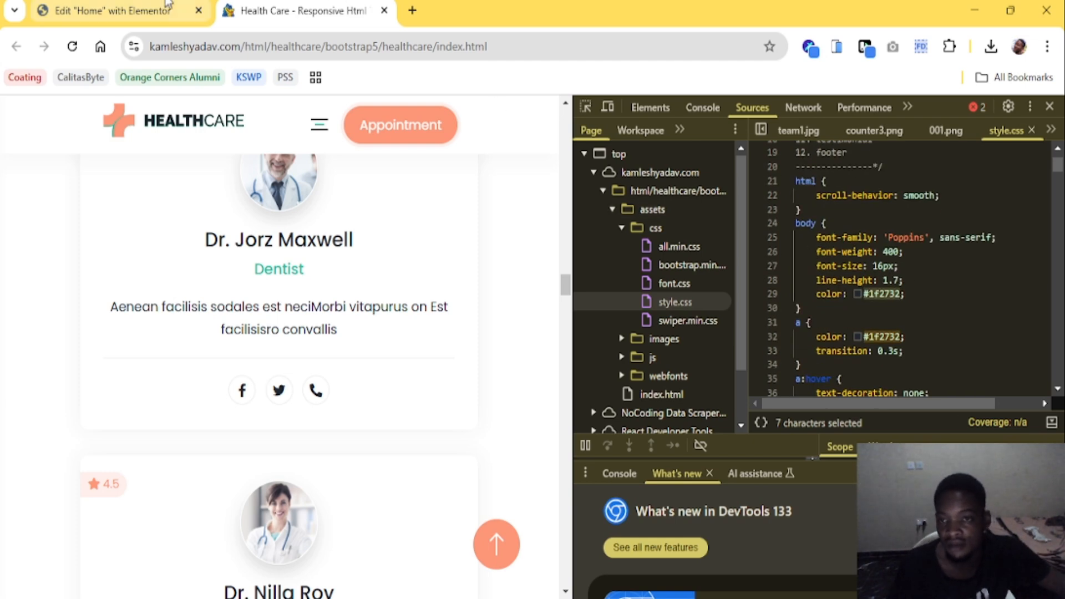
left_click(111, 10)
left_click(192, 348)
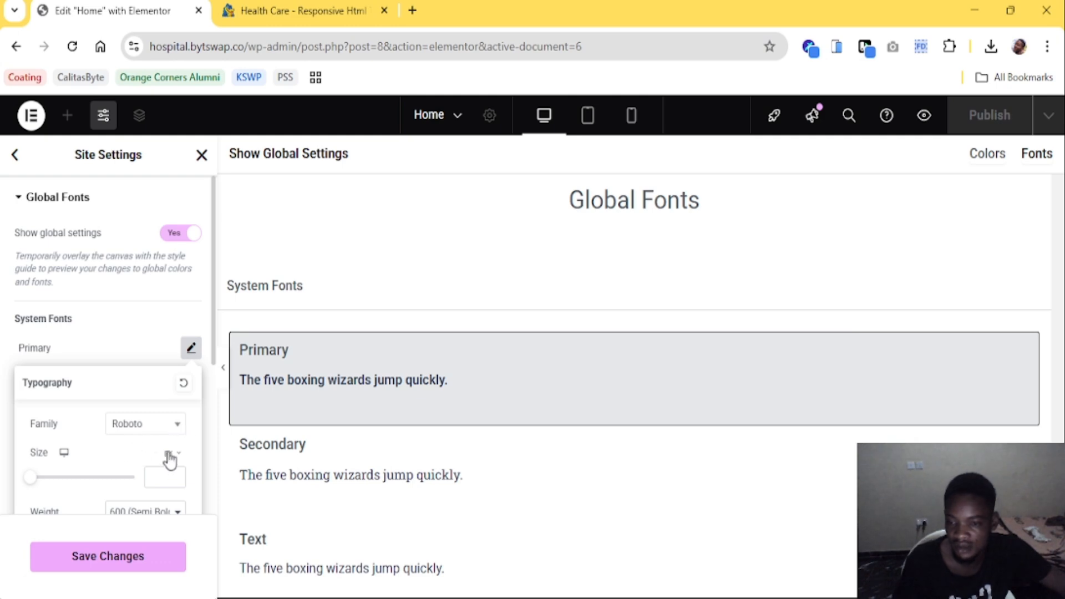
left_click(146, 423)
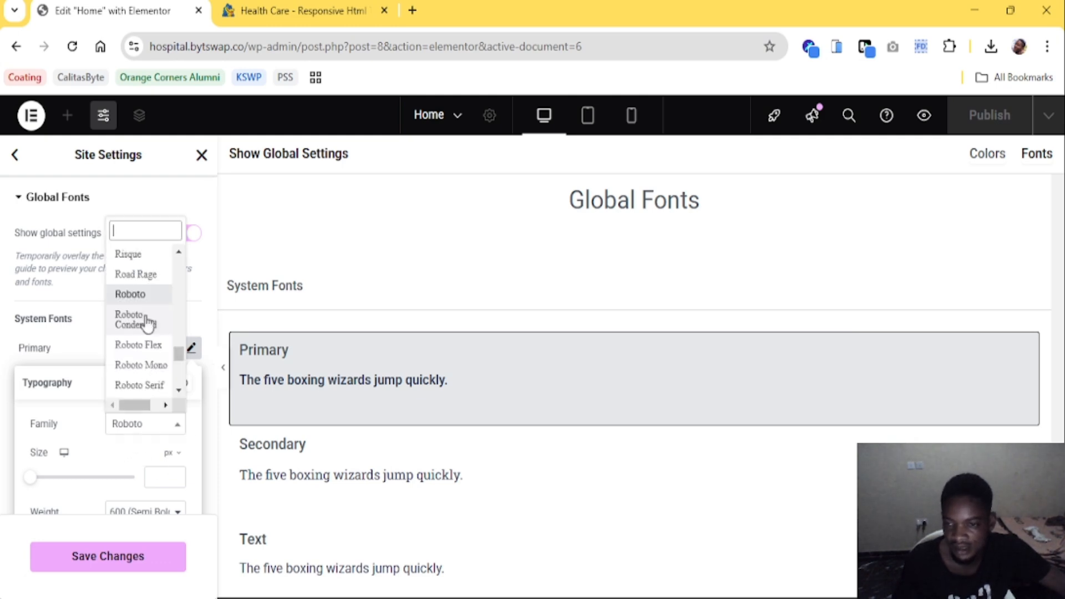
type("popp")
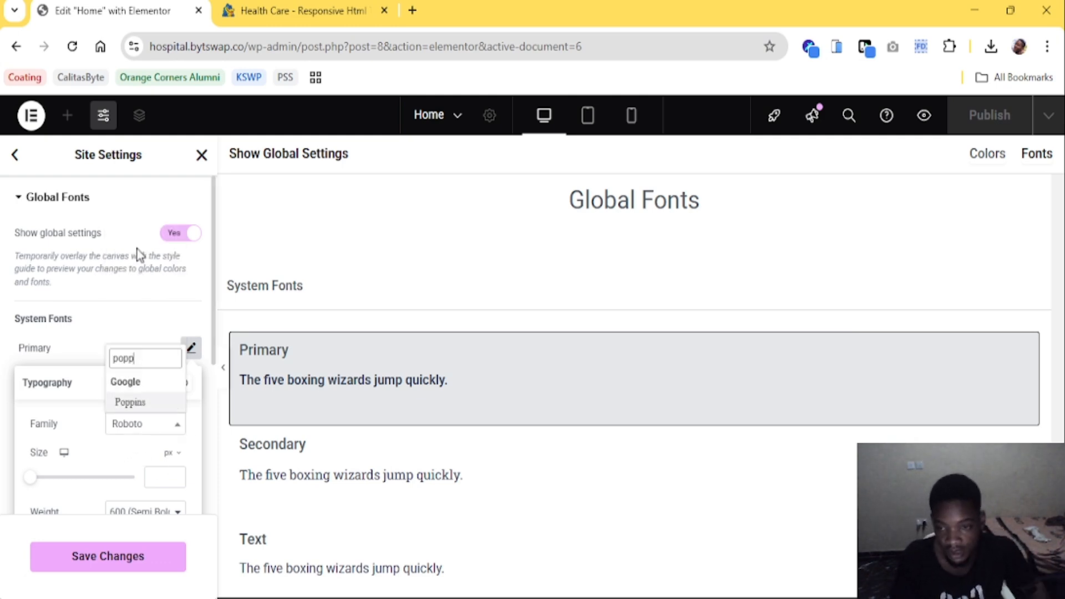
left_click(145, 402)
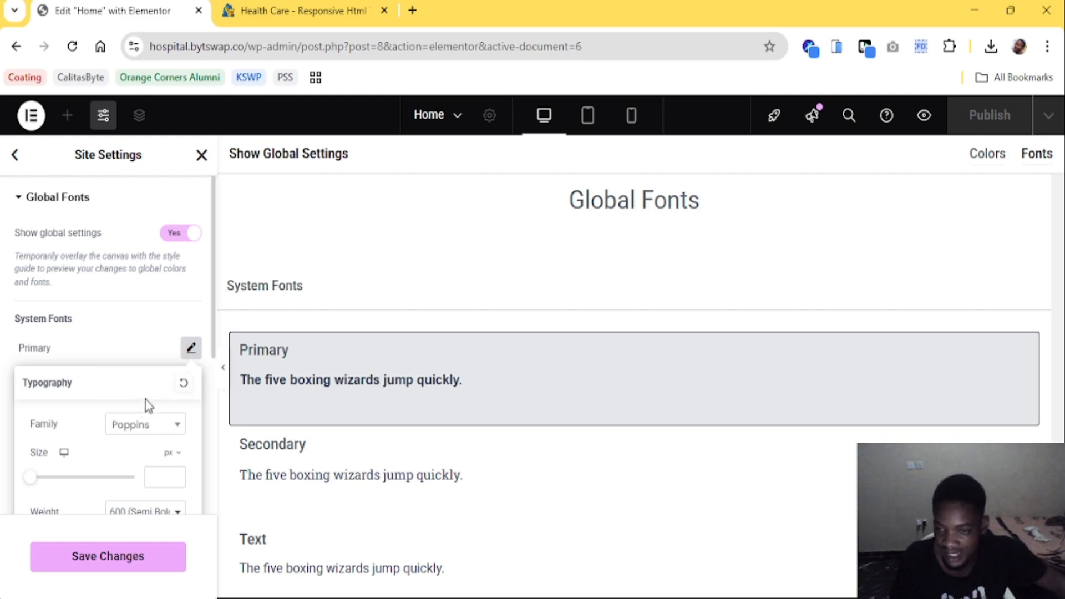
left_click(191, 357)
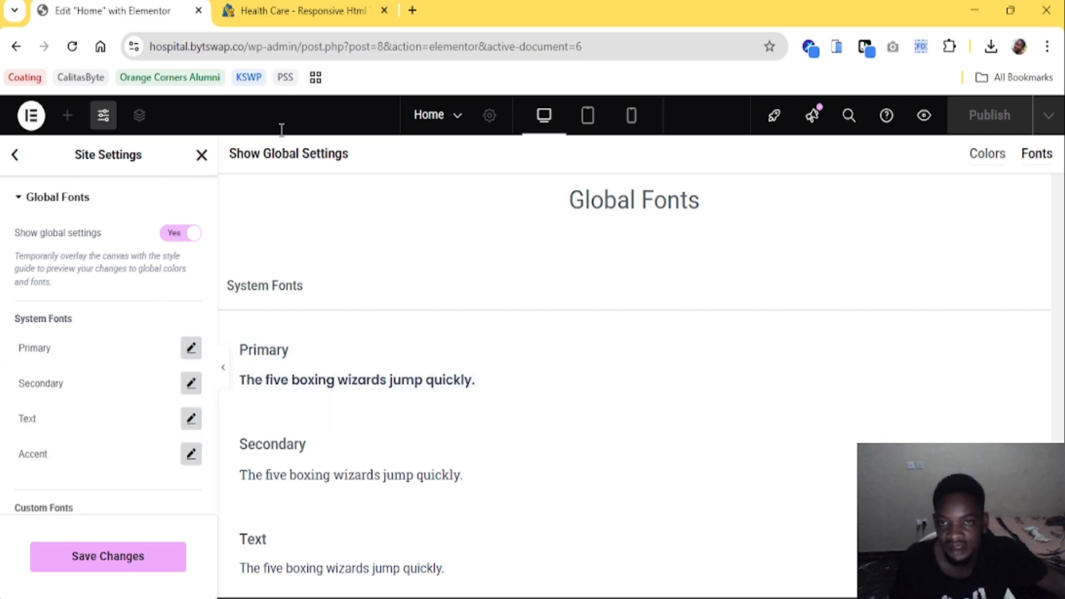
Examine the Health Care template's style.css and font.css for the font families and weights it defines
left_click(285, 8)
scroll(948, 259, "up", 5)
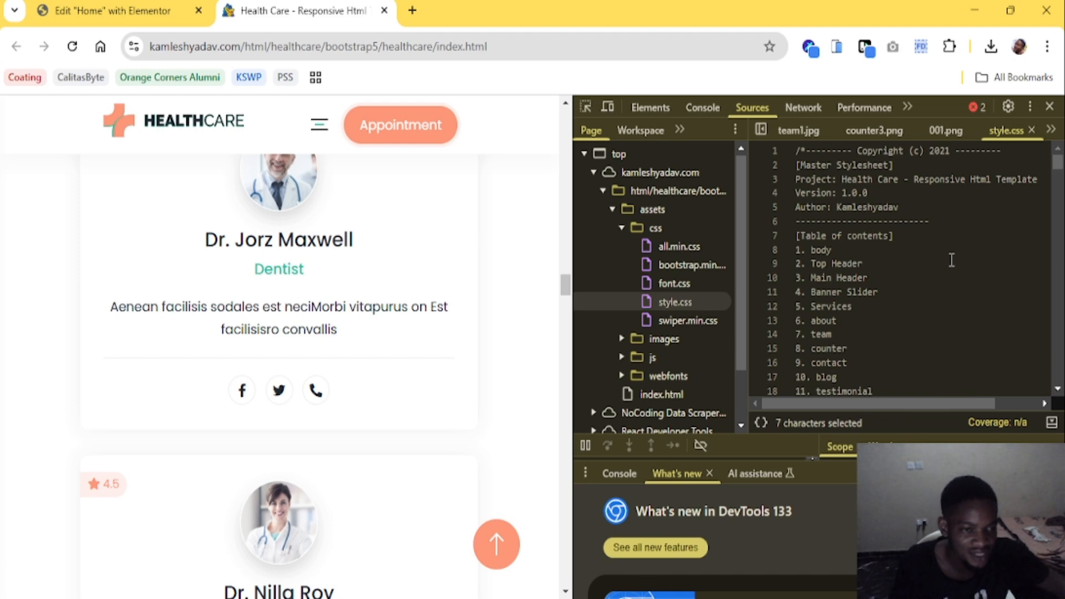
scroll(951, 260, "down", 15)
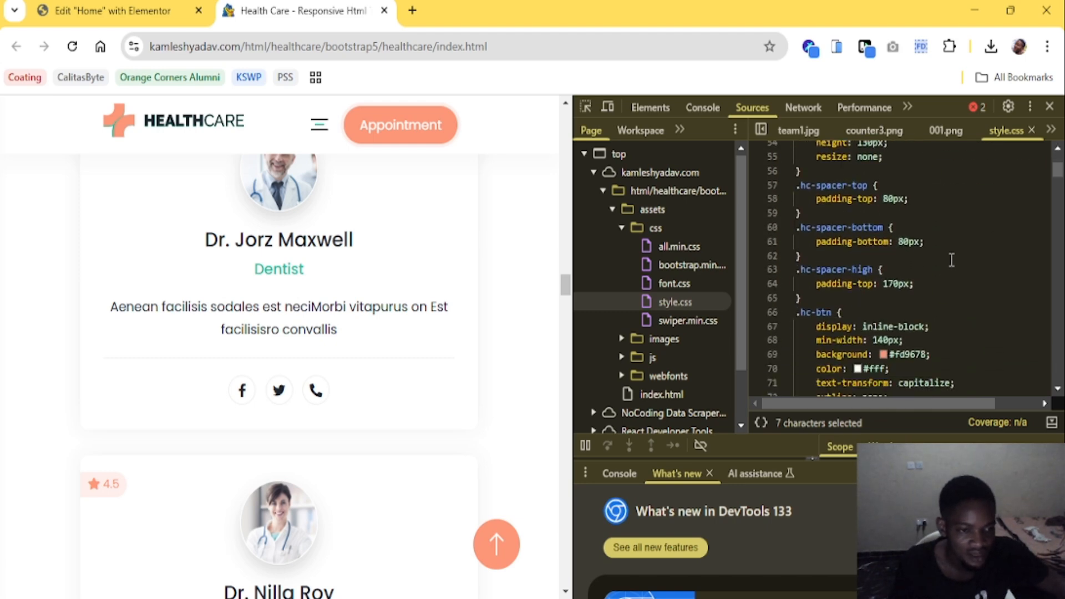
scroll(951, 260, "down", 4)
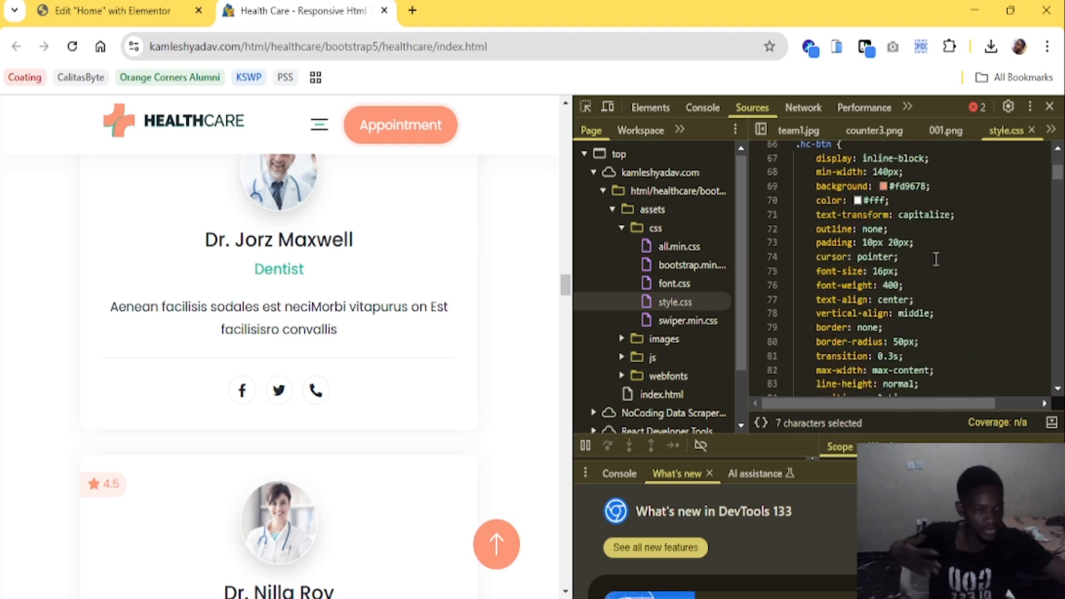
scroll(937, 262, "down", 6)
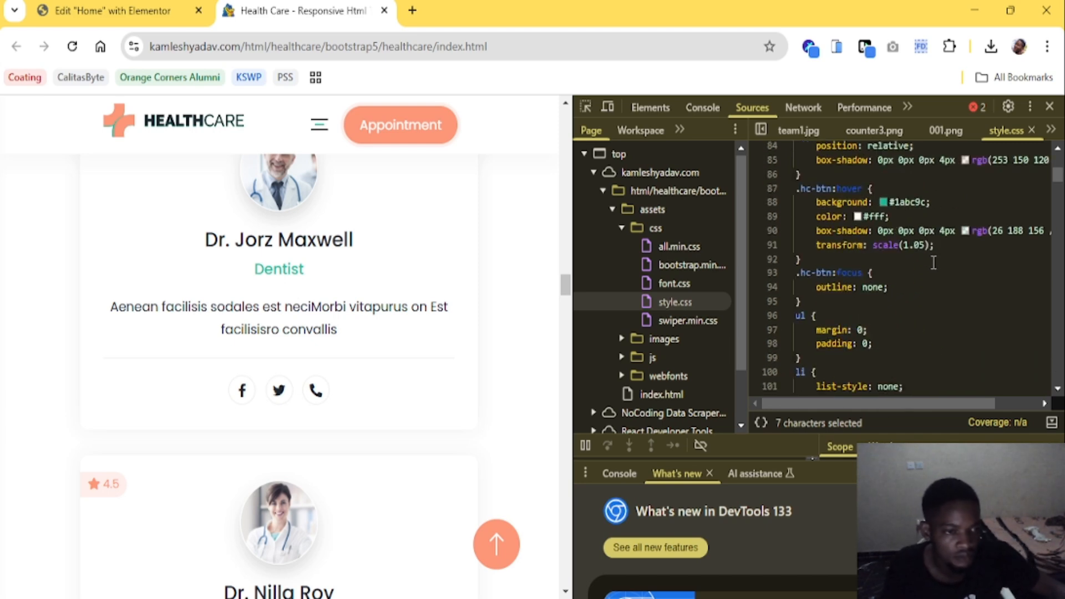
left_click(665, 283)
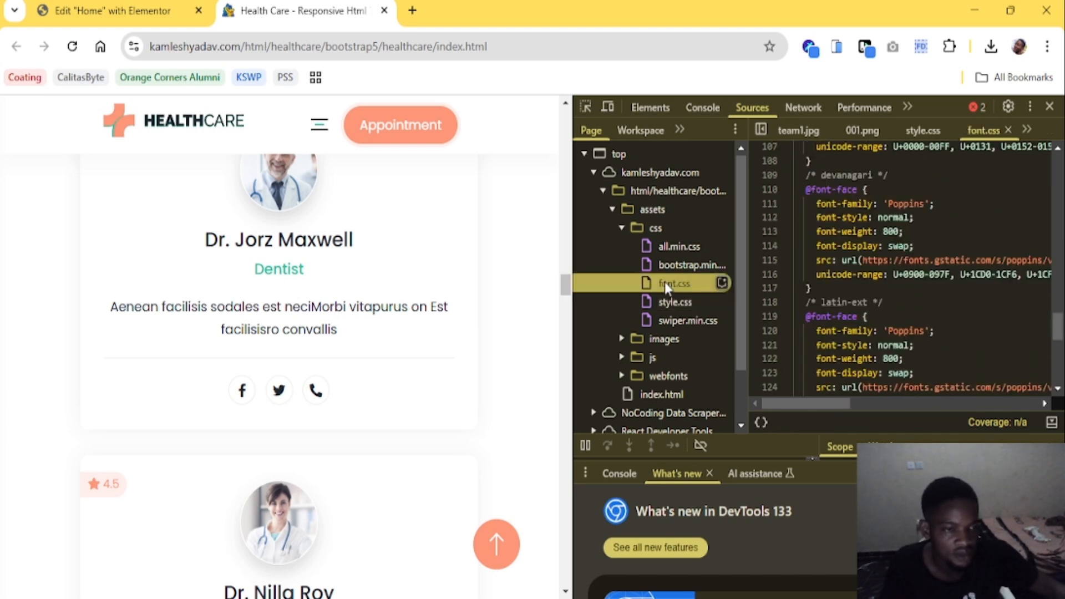
scroll(922, 236, "up", 6)
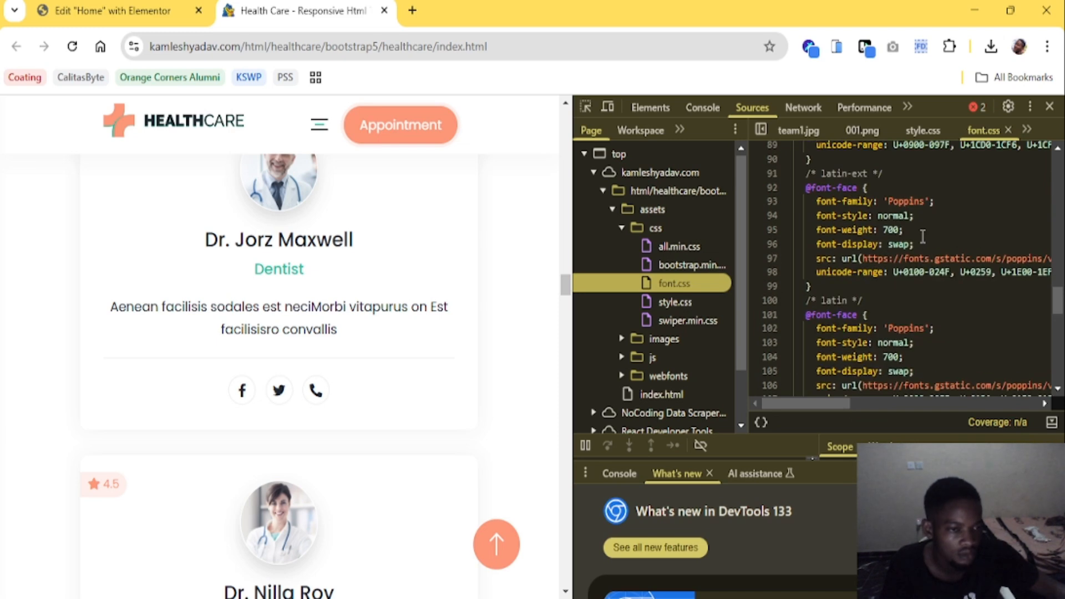
scroll(922, 236, "up", 4)
scroll(922, 236, "up", 20)
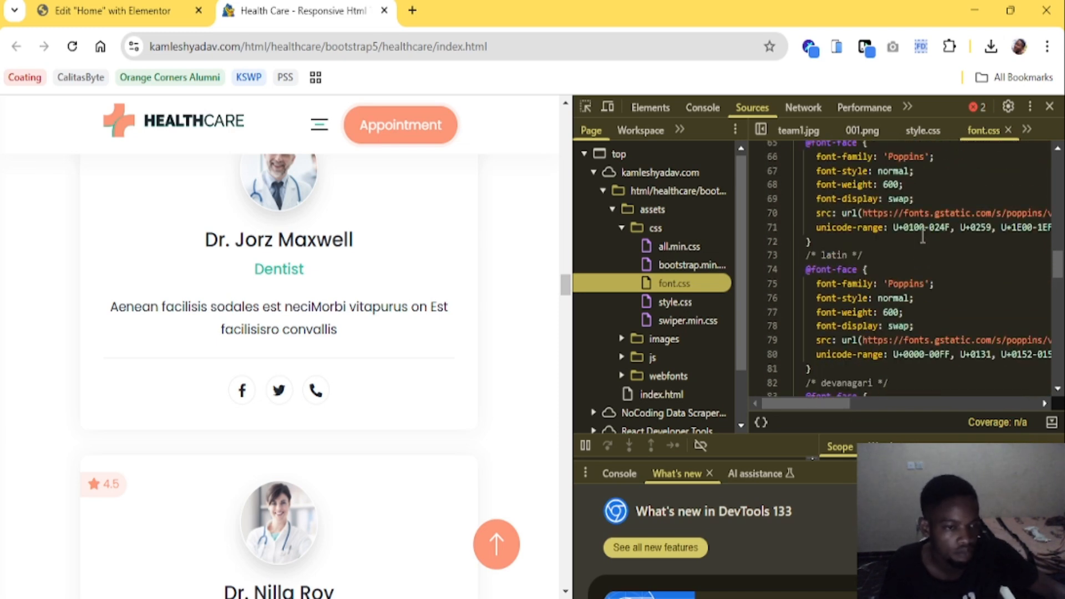
scroll(922, 236, "down", 20)
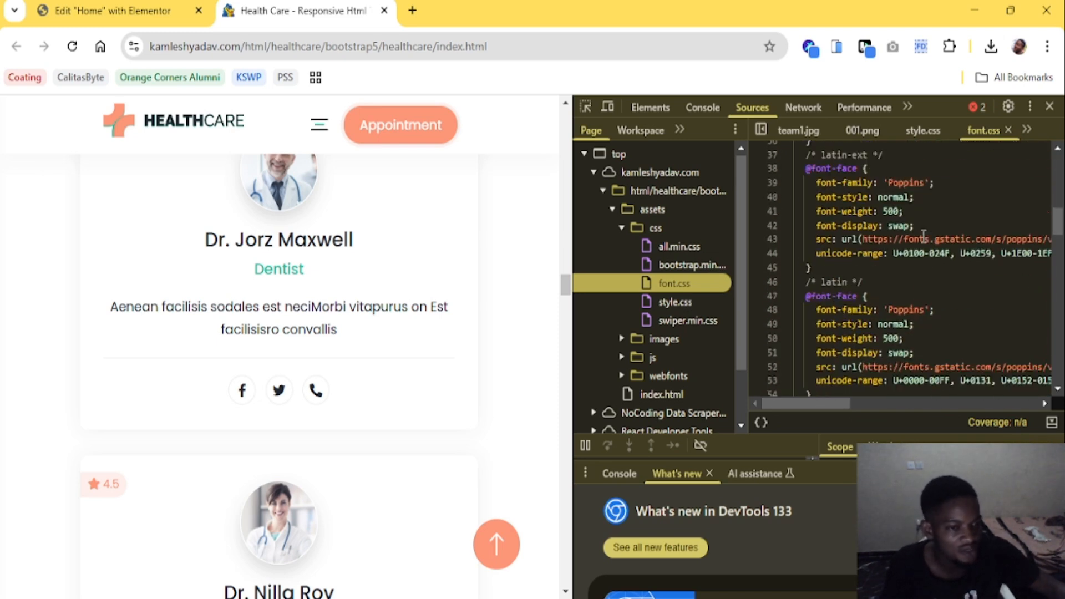
scroll(923, 236, "up", 6)
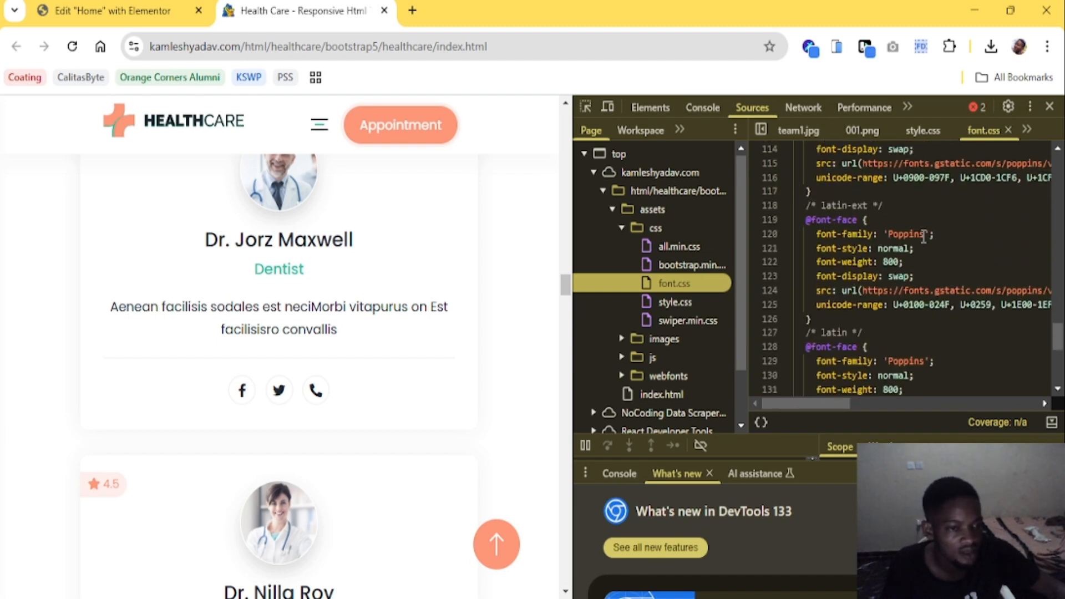
Return to the Elementor site settings and set the Secondary global font family to Poppins
left_click(166, 10)
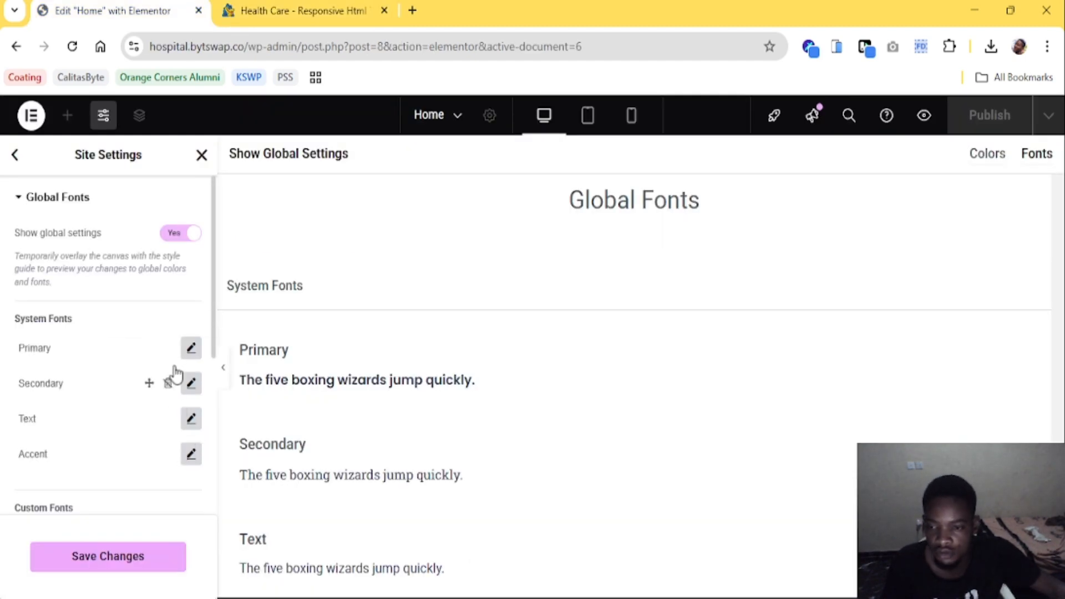
left_click(192, 384)
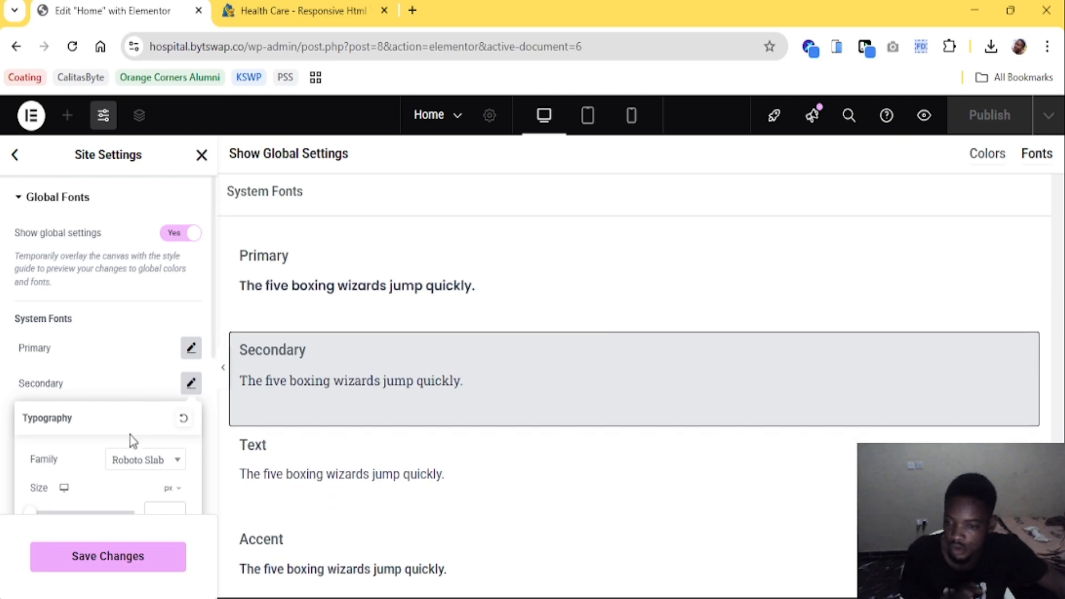
left_click(146, 459)
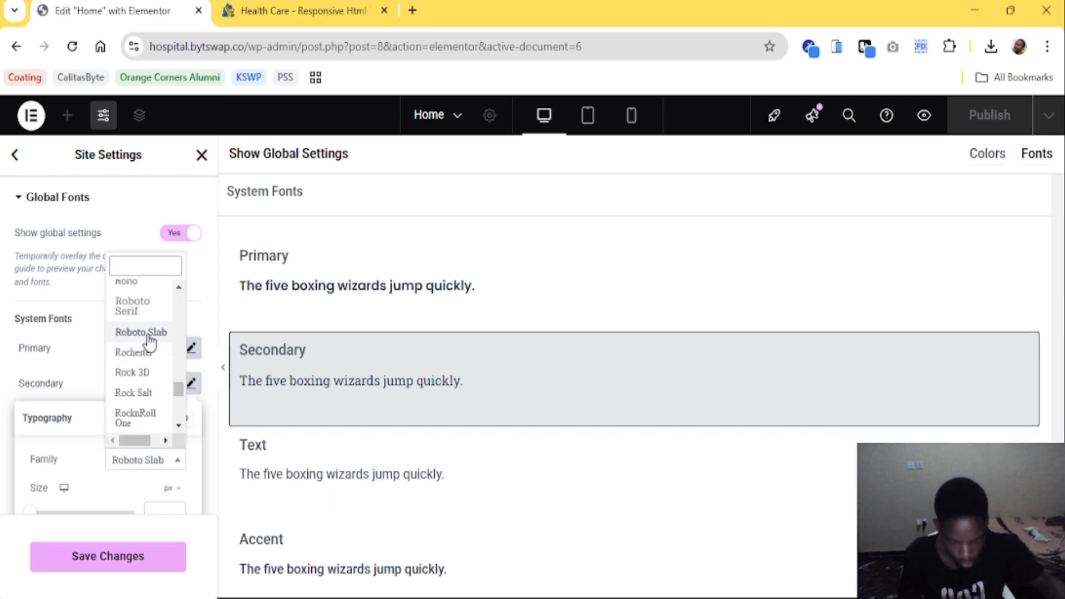
type("poppi")
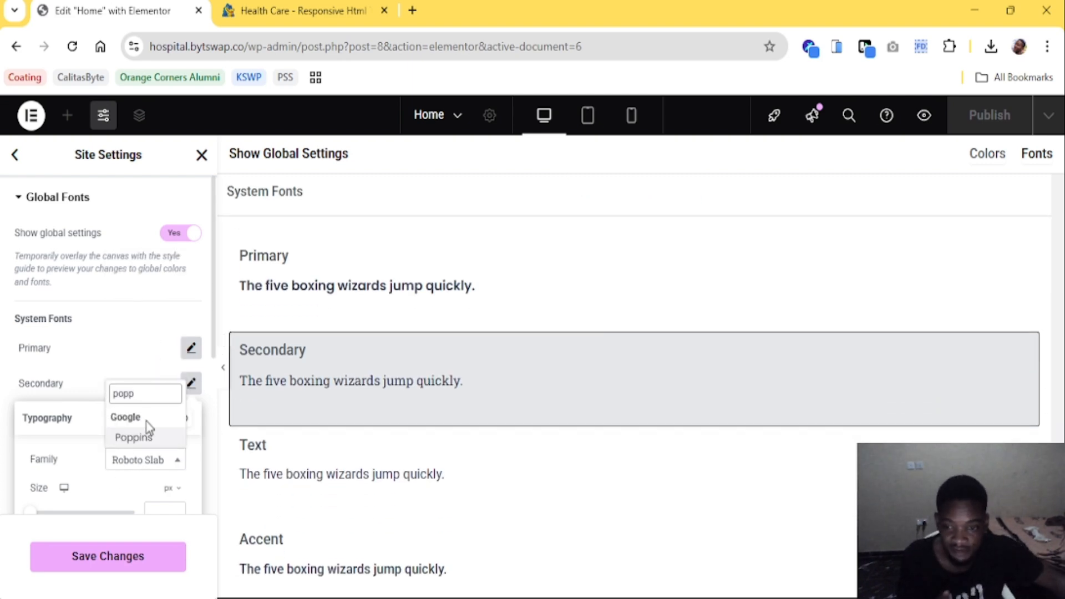
left_click(145, 435)
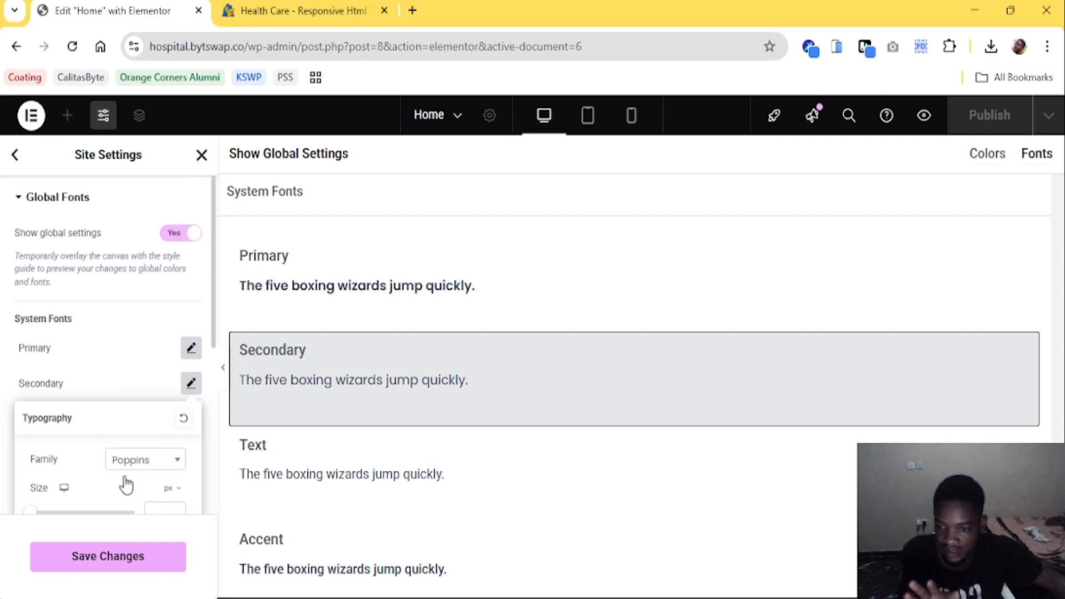
left_click(192, 385)
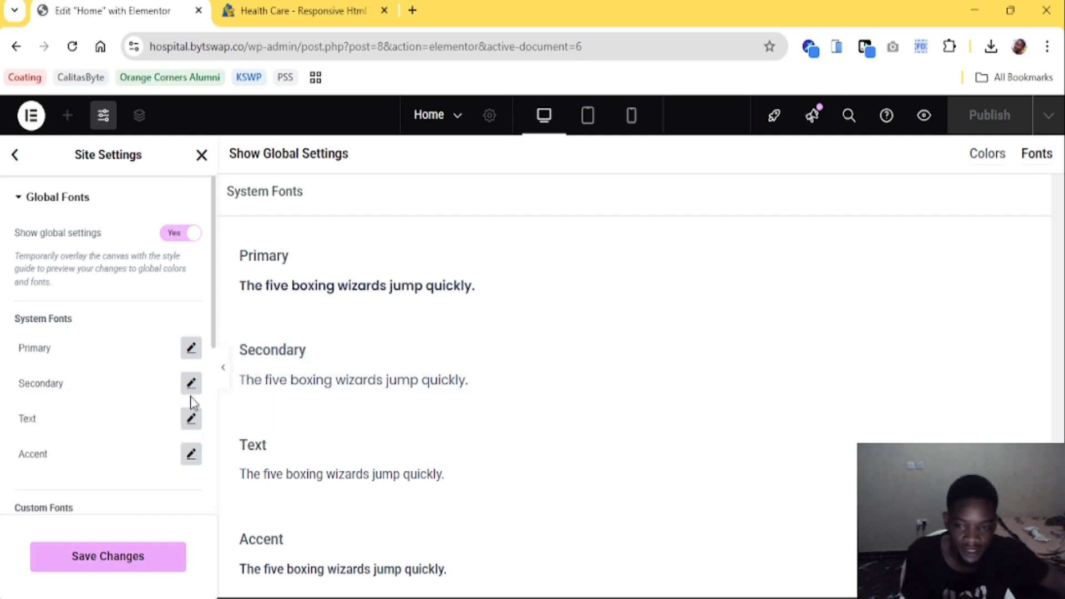
Set the Text global font family to Poppins
left_click(191, 419)
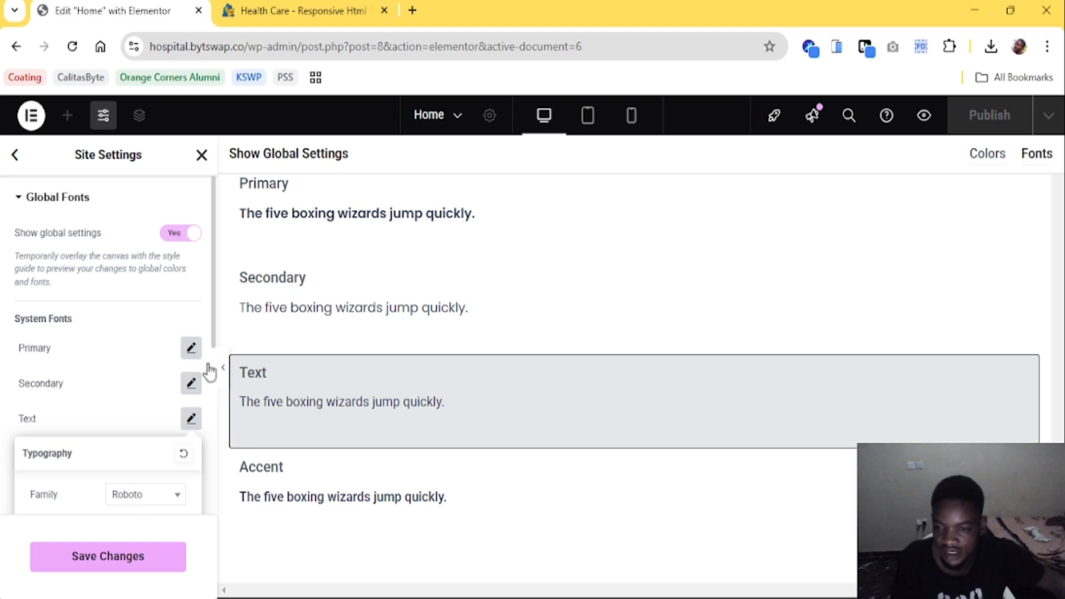
left_click(146, 494)
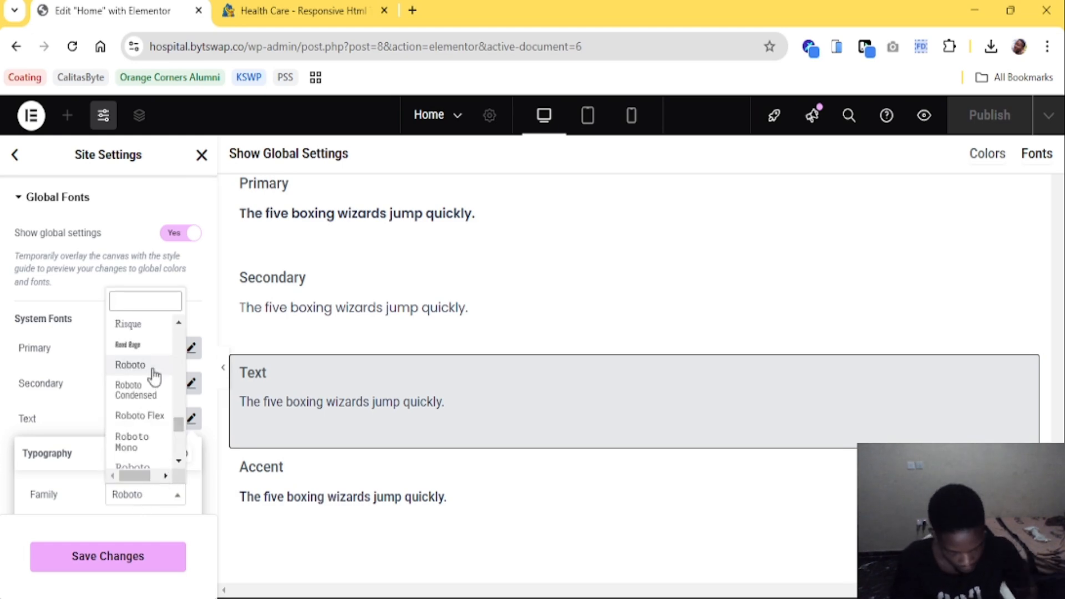
type("popp")
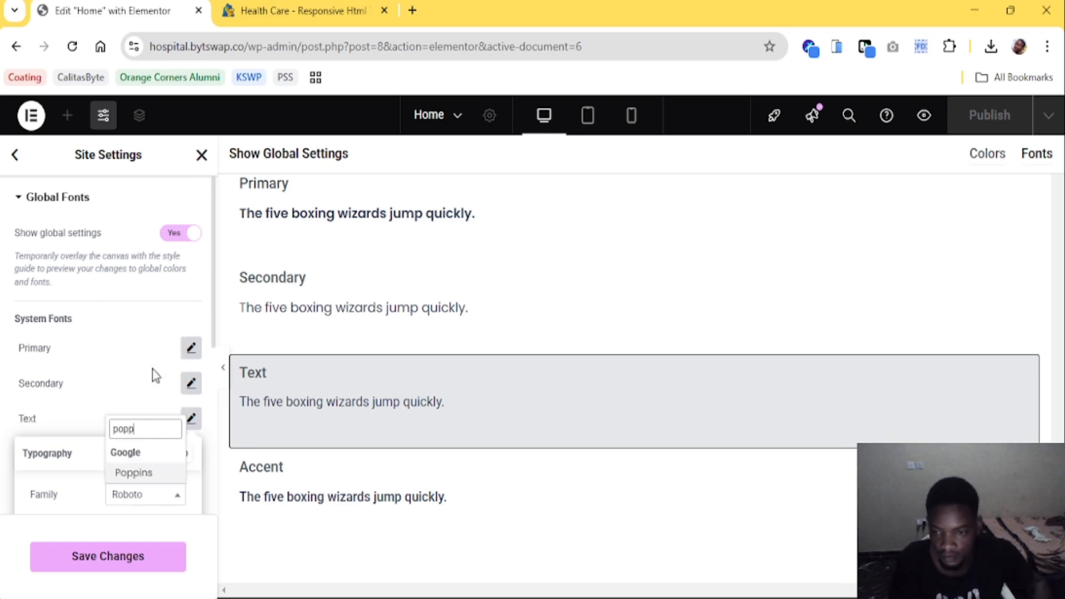
left_click(145, 473)
left_click(190, 421)
Set the Accent global font family to Poppins and save the site settings
left_click(191, 453)
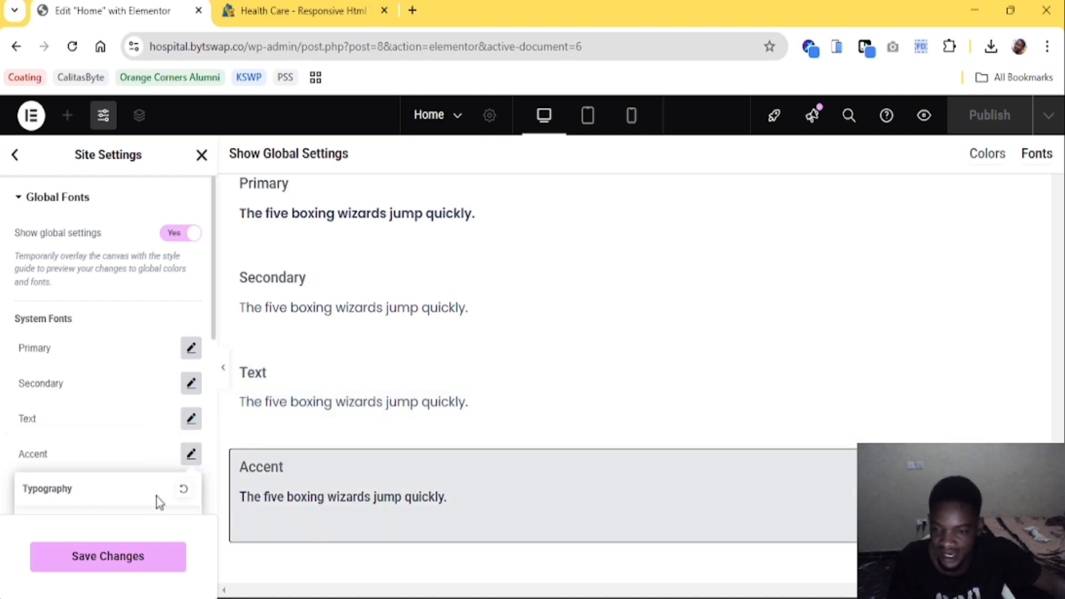
scroll(143, 443, "down", 3)
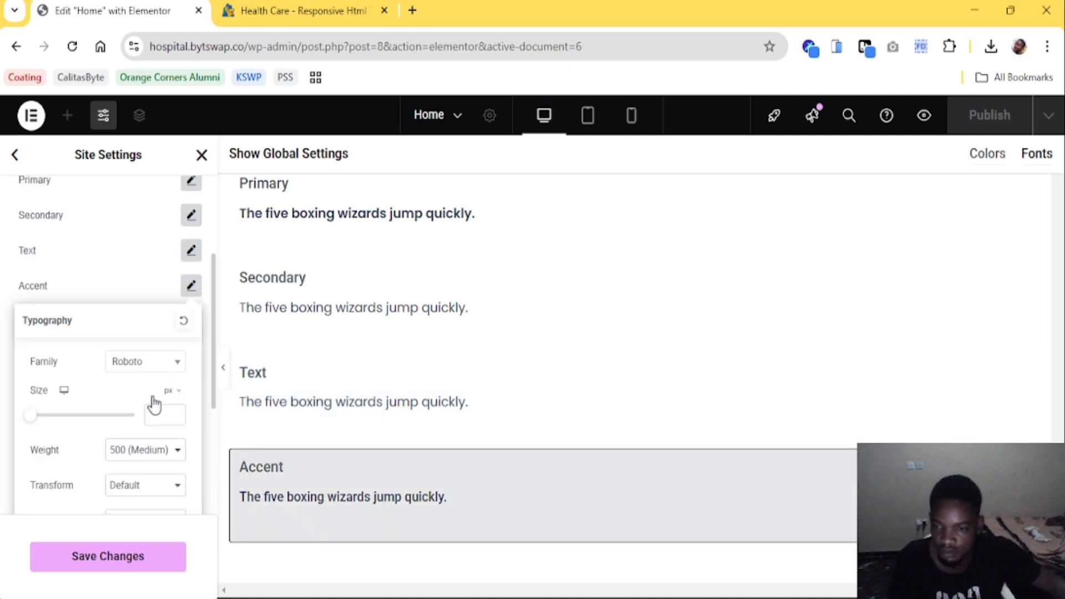
left_click(147, 367)
type("popp")
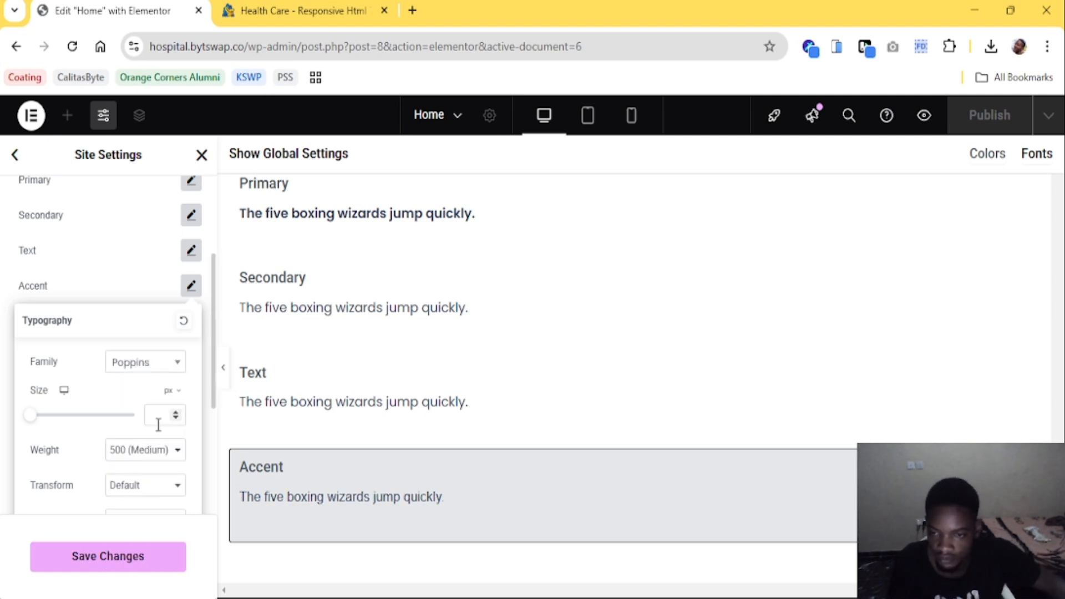
left_click(136, 430)
left_click(191, 285)
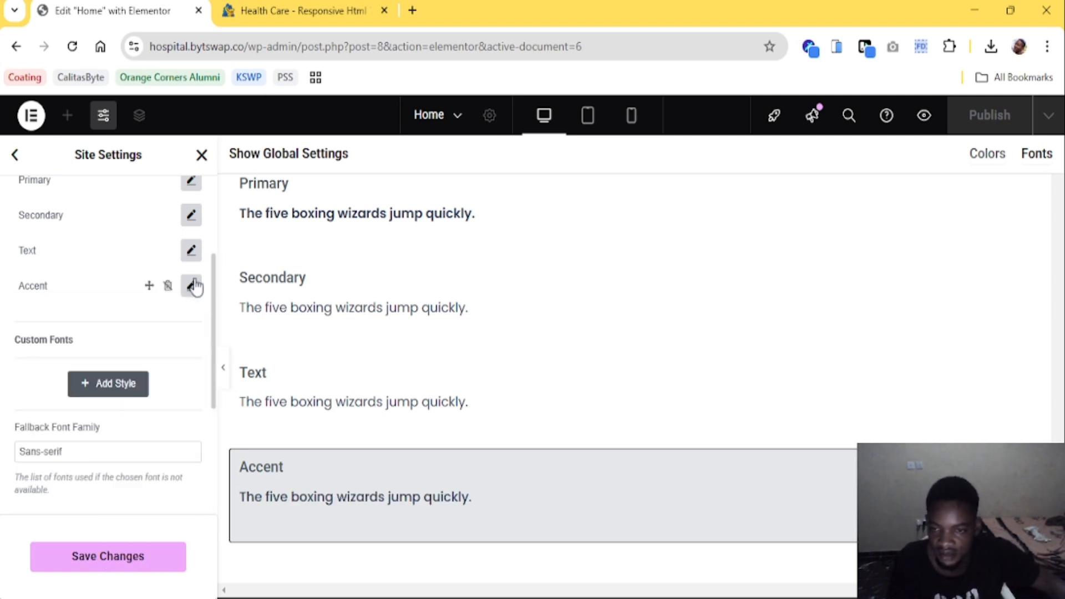
left_click(123, 561)
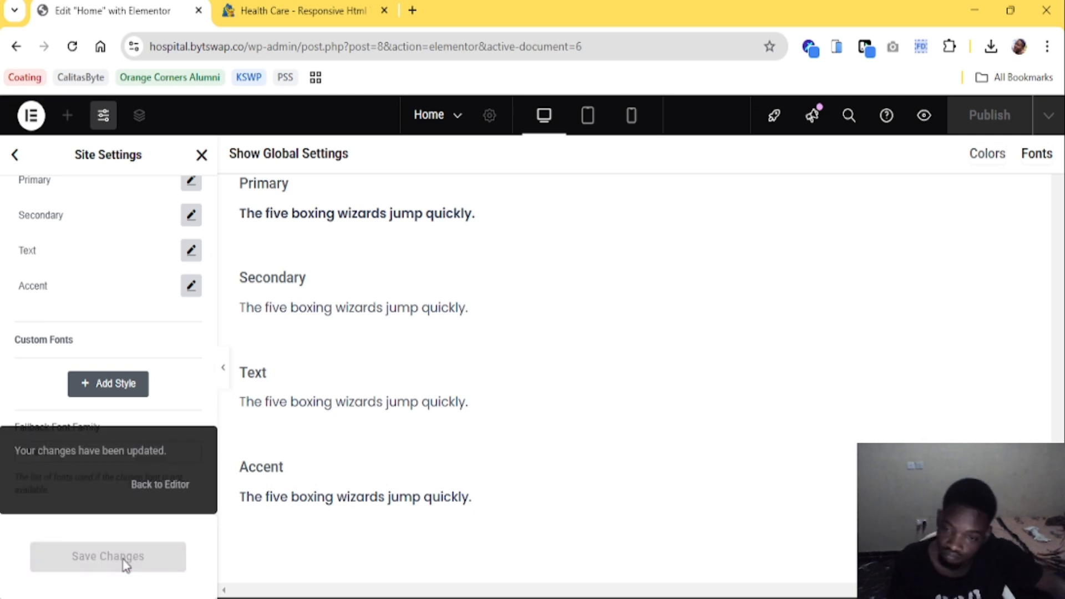
Return to the page editor and compare the "Our Introduction" heading with the one in the Health Care template's hero section
left_click(160, 485)
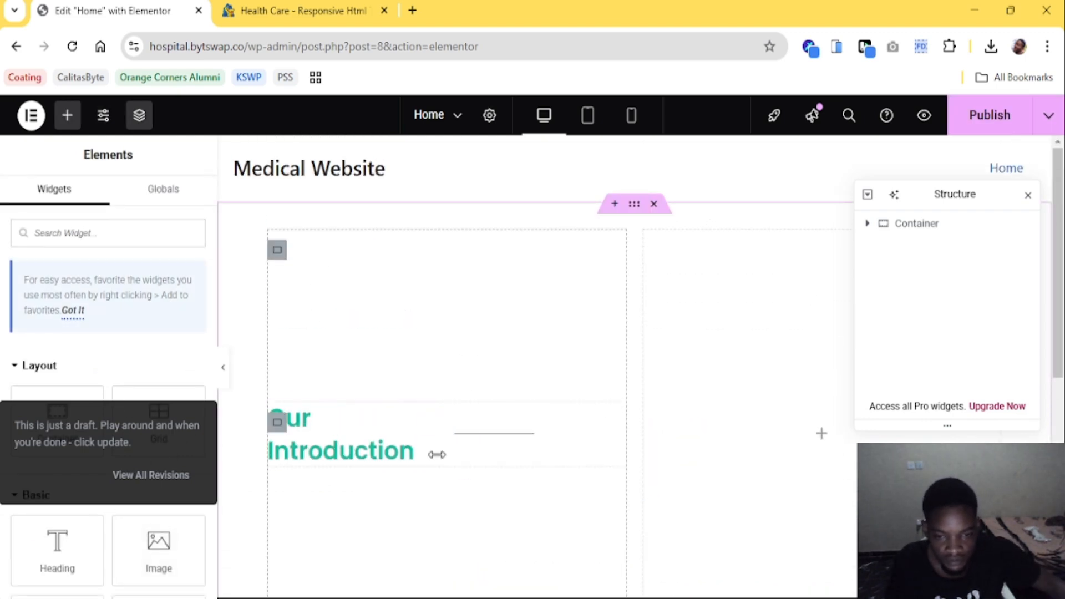
left_click(274, 10)
left_click(213, 7)
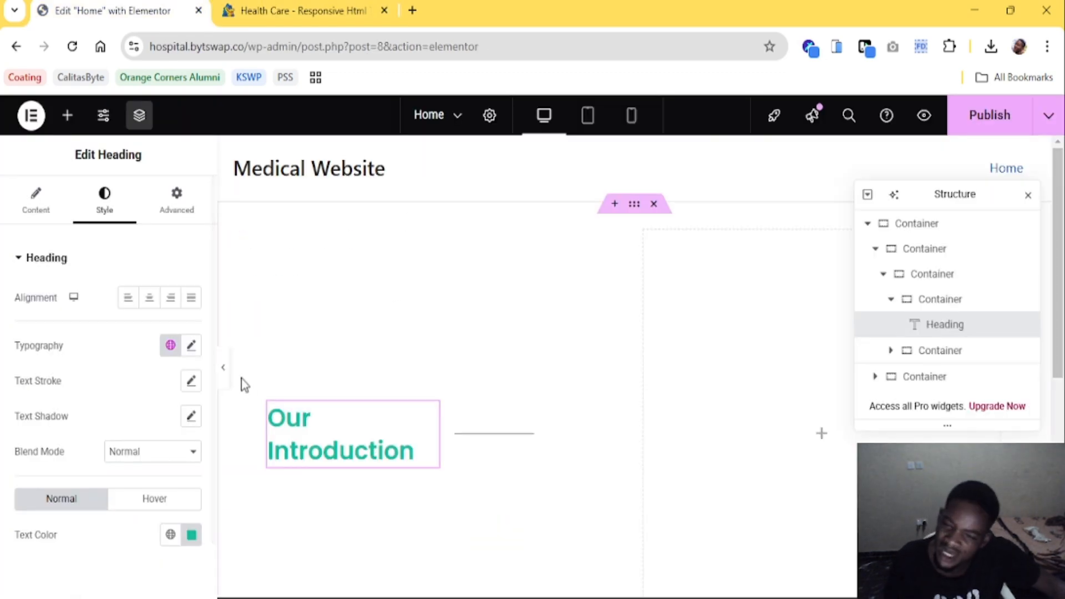
left_click(1027, 195)
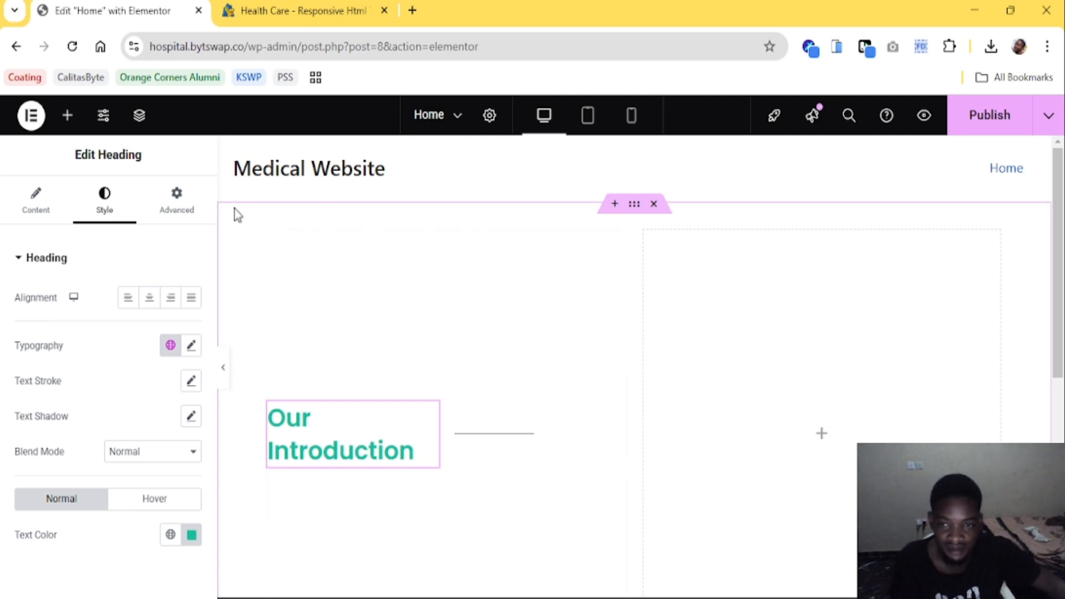
left_click(226, 373)
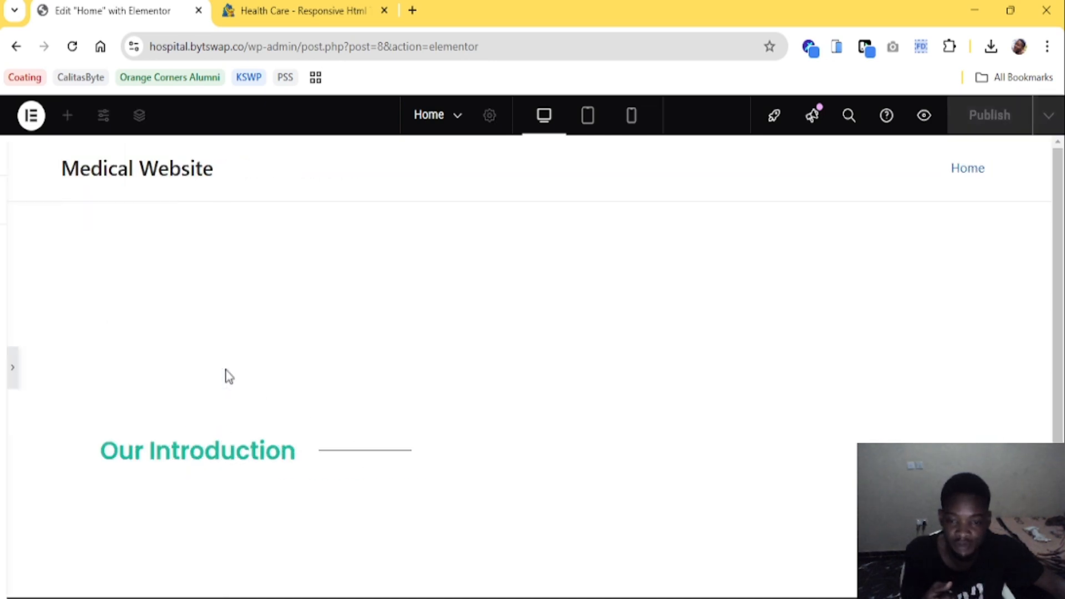
left_click(10, 367)
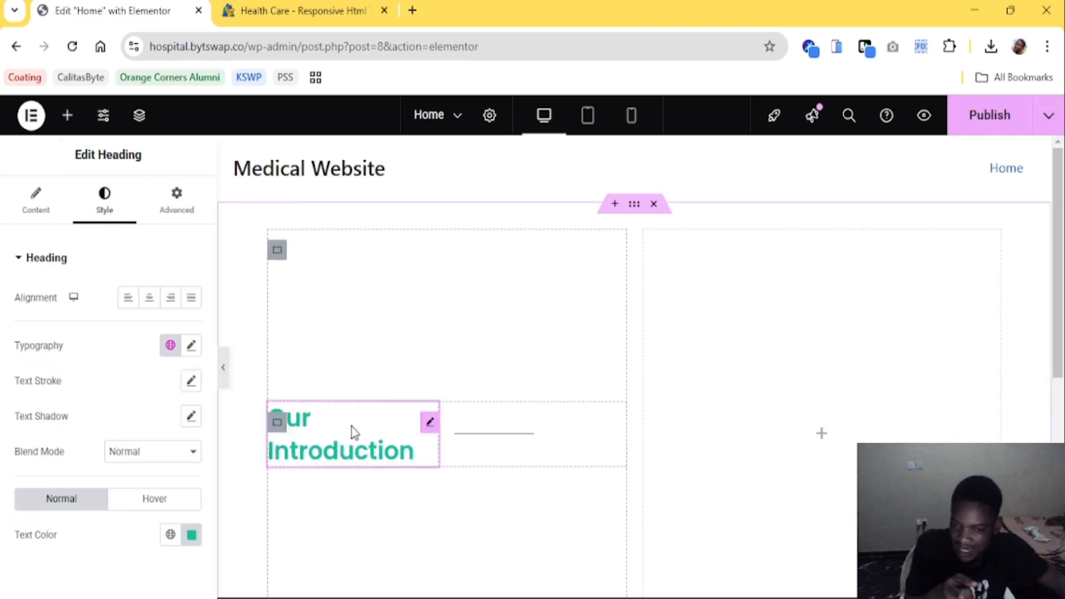
left_click(224, 370)
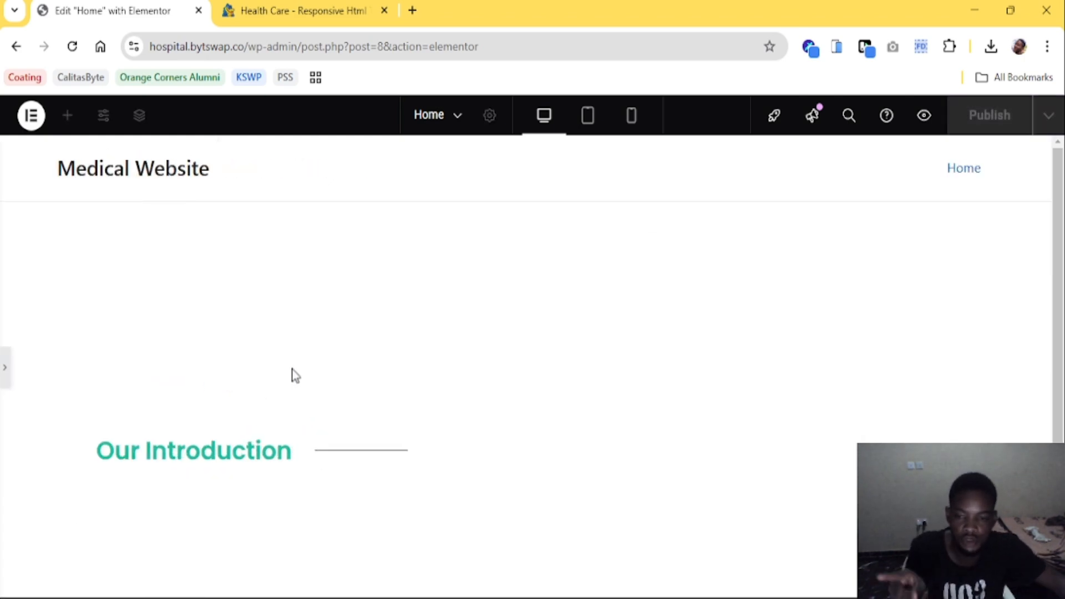
left_click(321, 10)
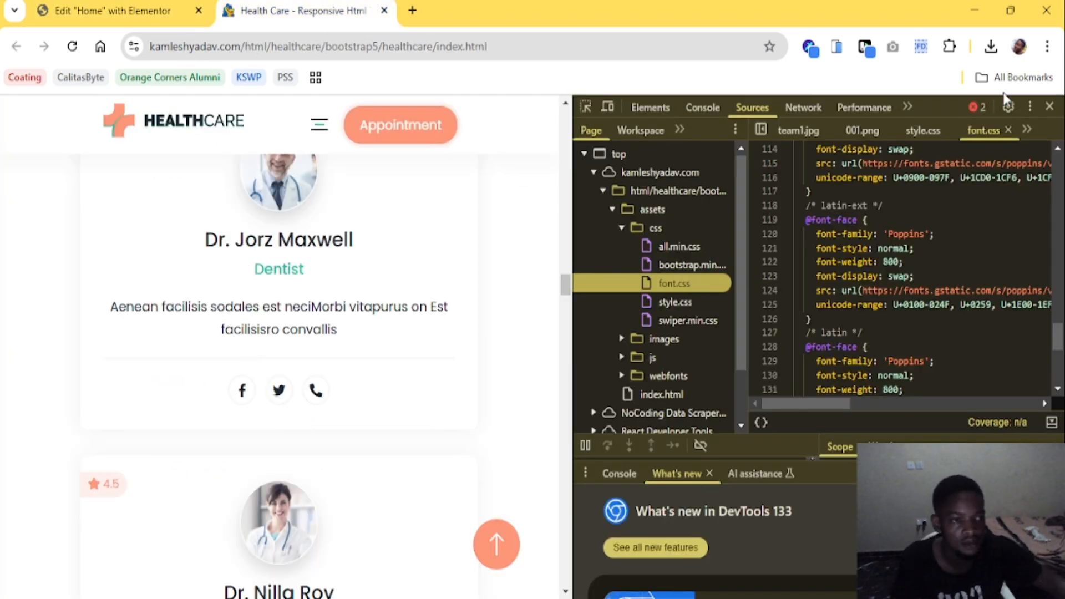
scroll(382, 380, "up", 15)
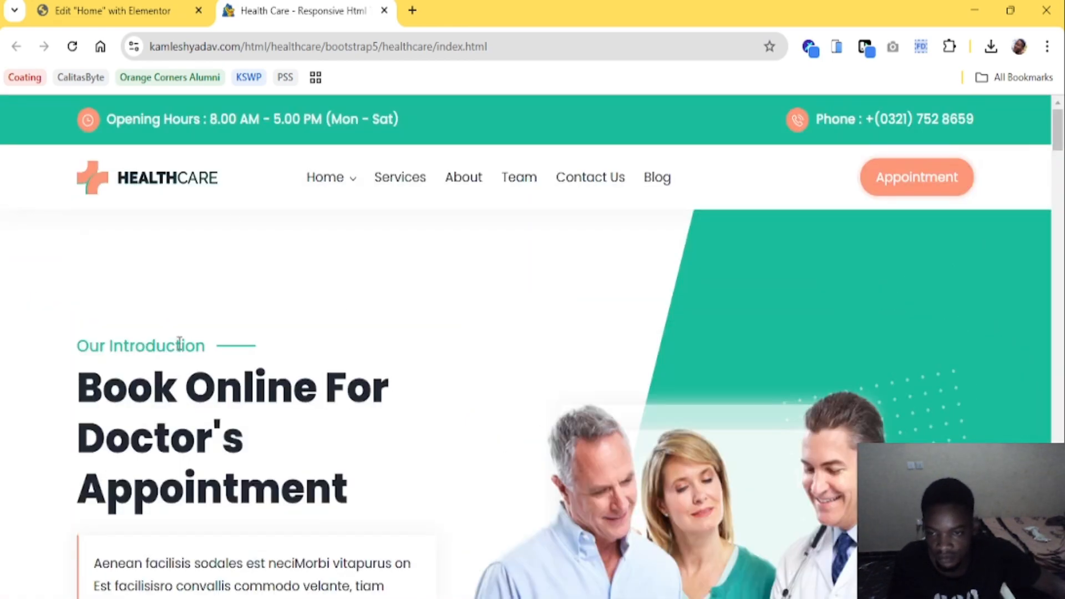
left_click(140, 5)
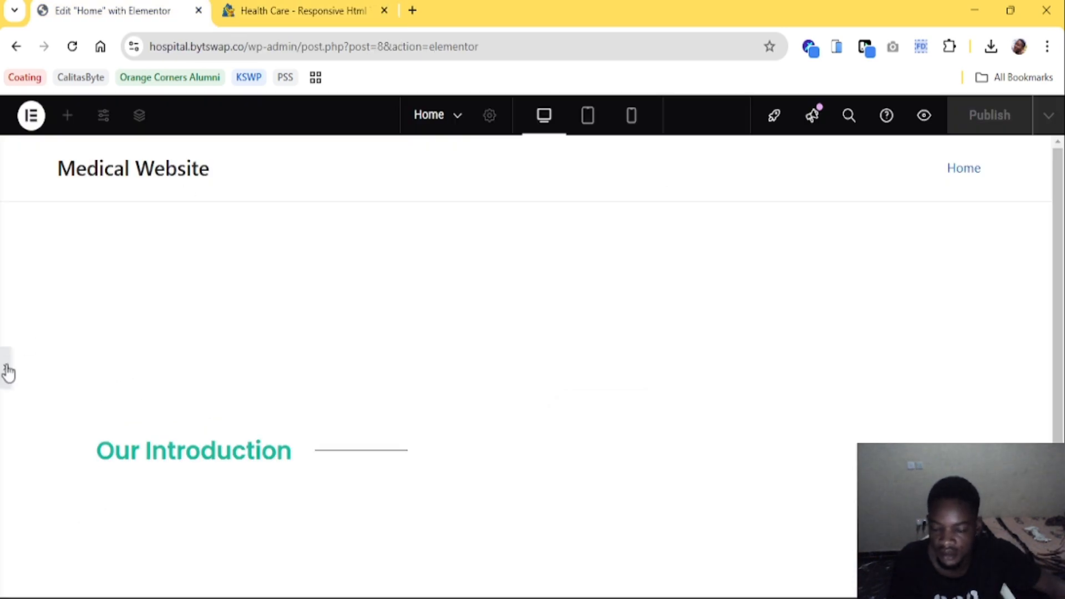
Set the typography weight of the "Our Introduction" heading to 500 (Medium)
left_click(278, 443)
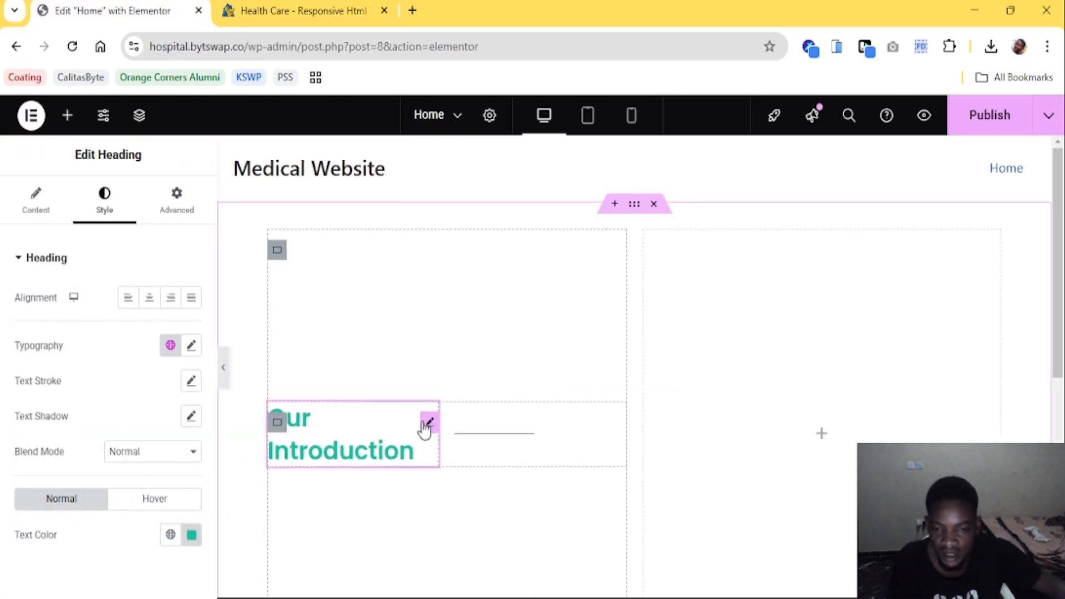
left_click(191, 346)
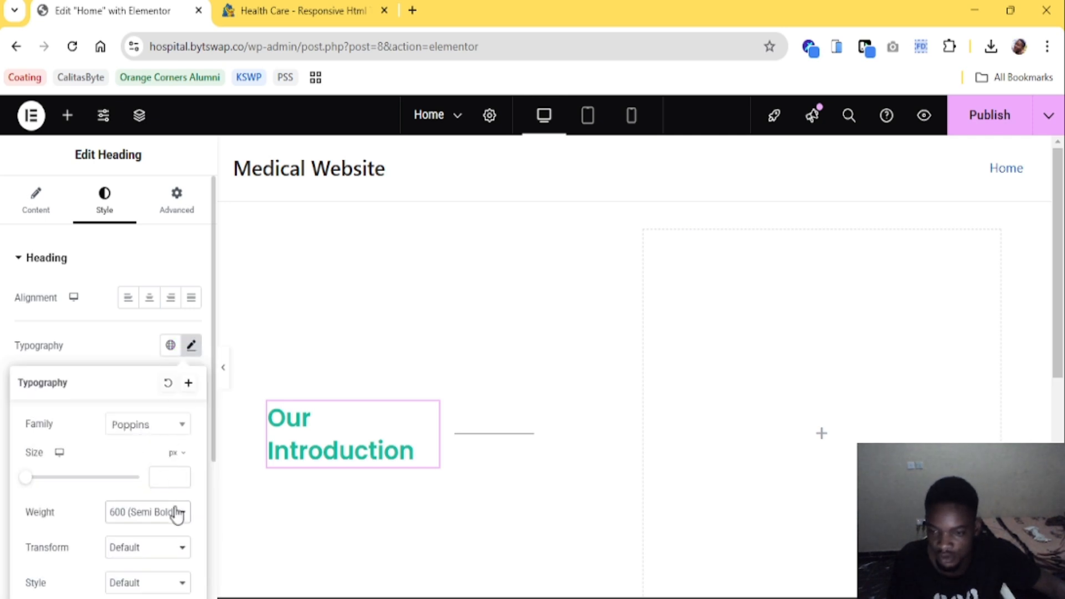
key("Up")
key("Up")
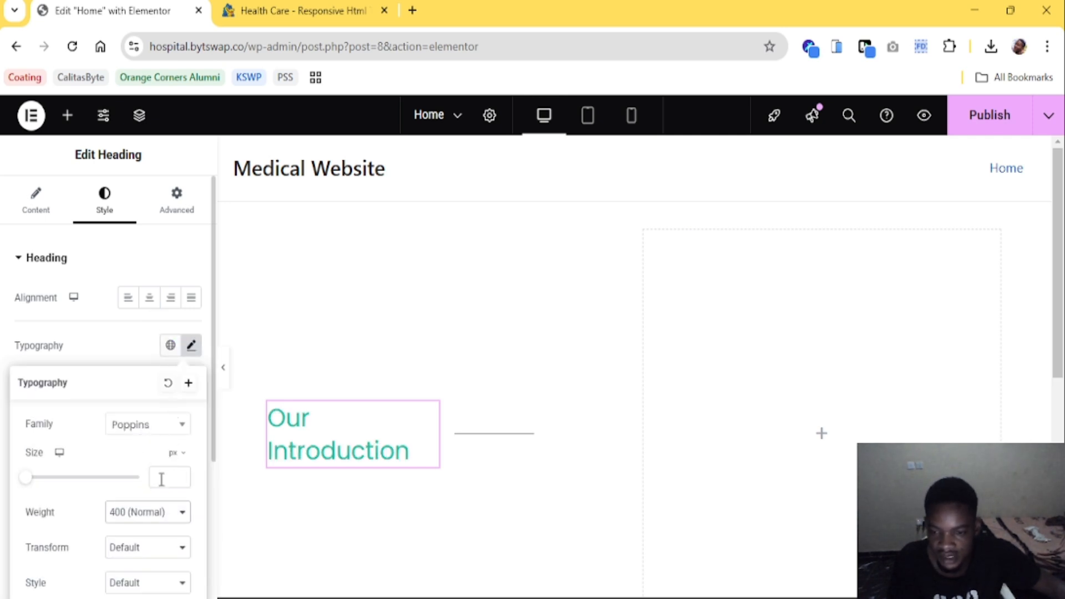
key("Down")
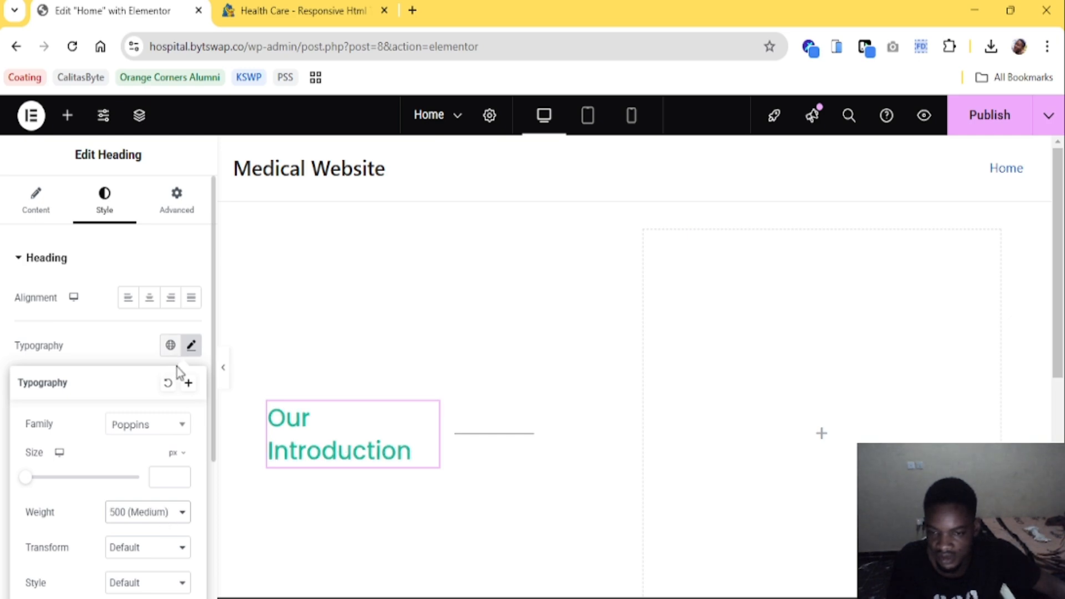
Inspect the font size of the Health Care template's "Our Introduction" heading and set the Elementor heading's size to 20 px
left_click(289, 11)
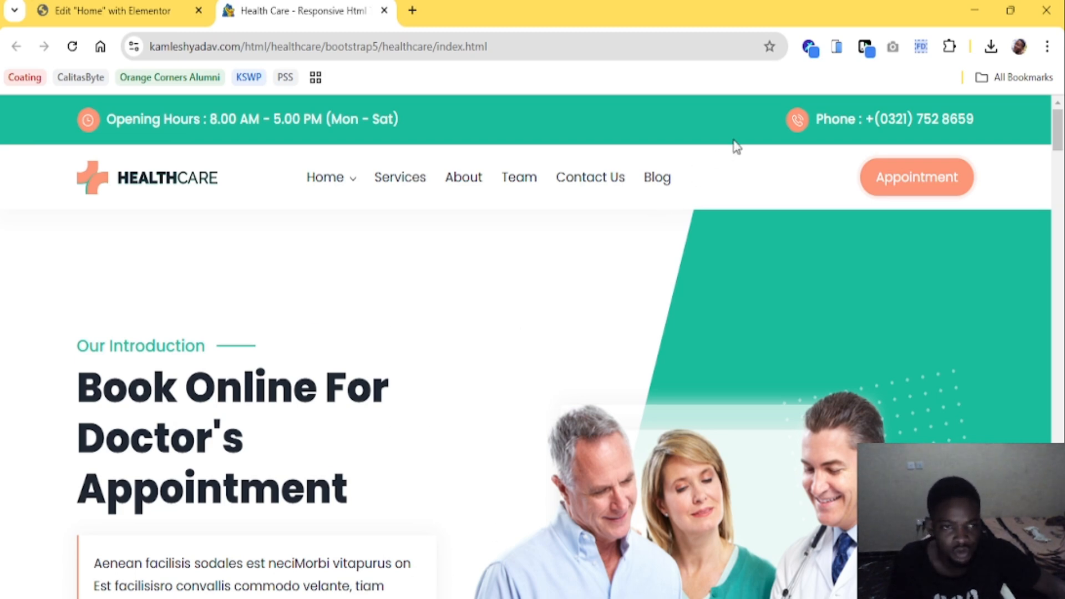
key("ctrl+shift+i")
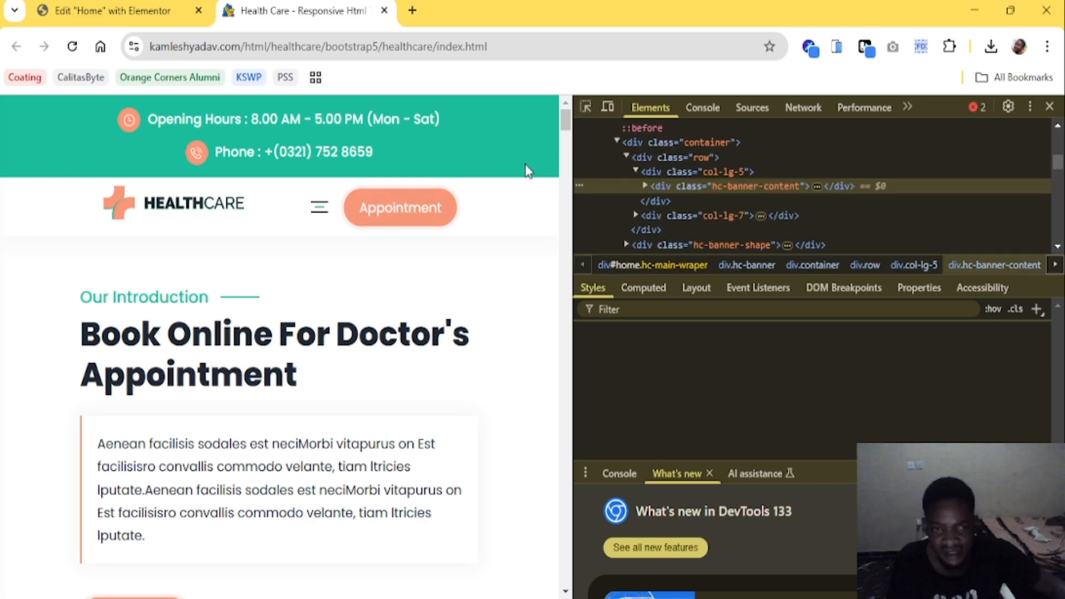
key("ctrl+shift+c")
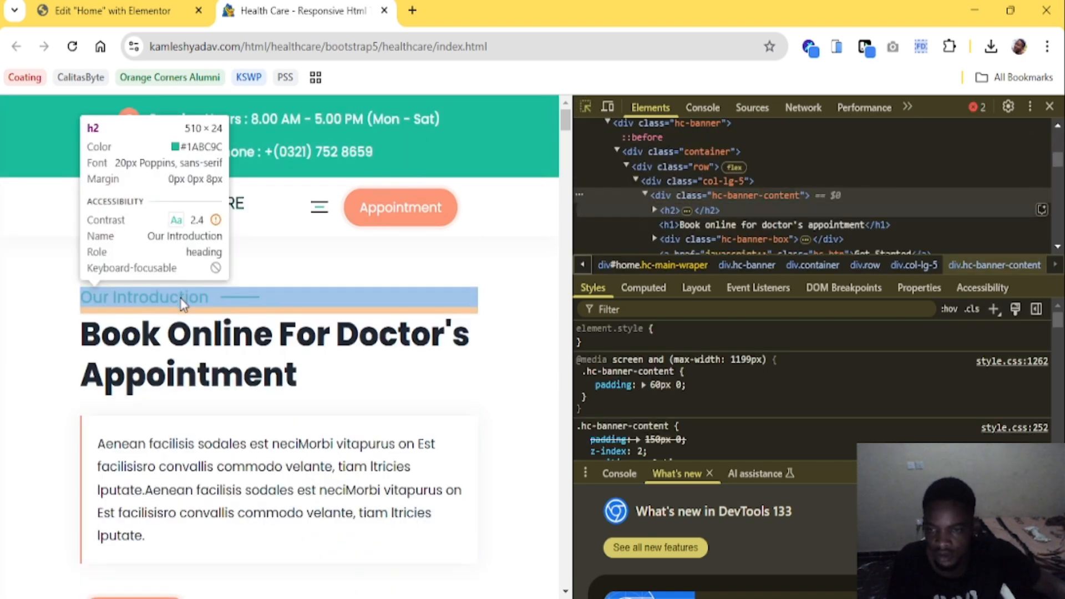
left_click(183, 304)
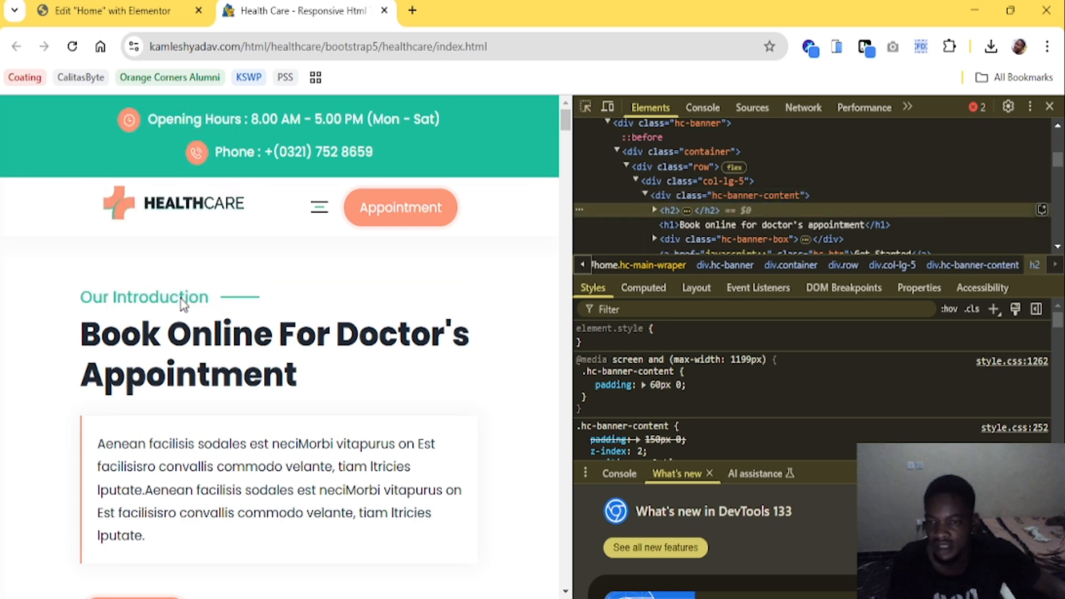
left_click(585, 106)
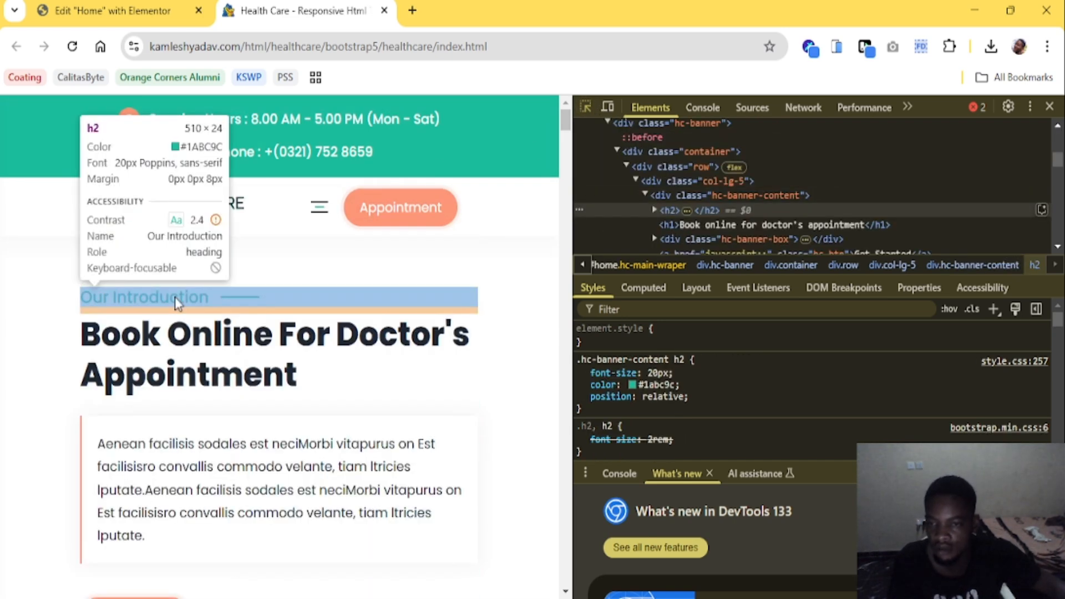
left_click(174, 297)
key("ctrl+Page_Up")
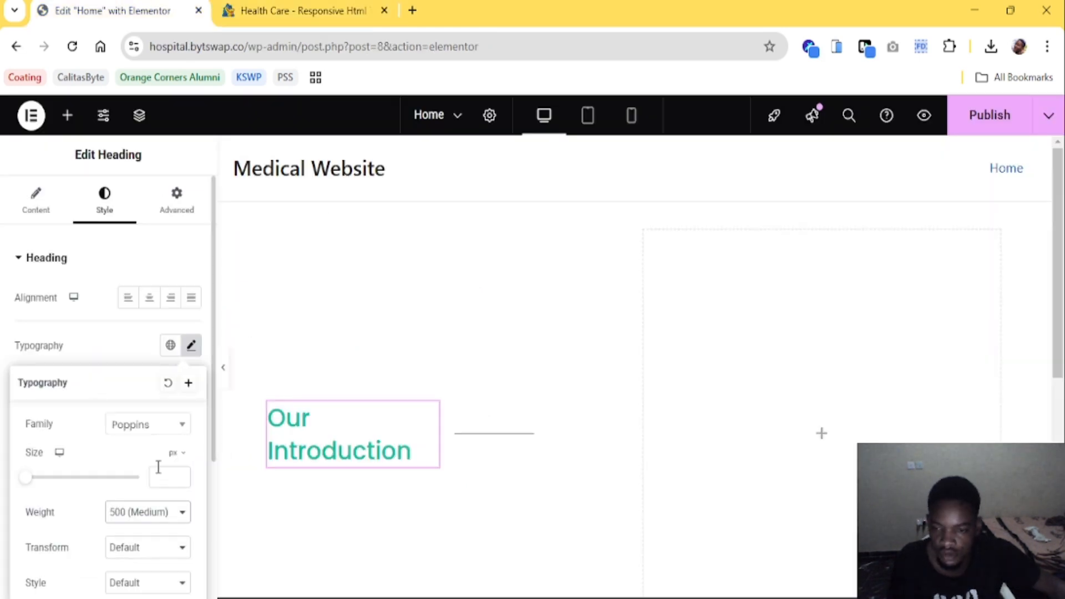
type("20")
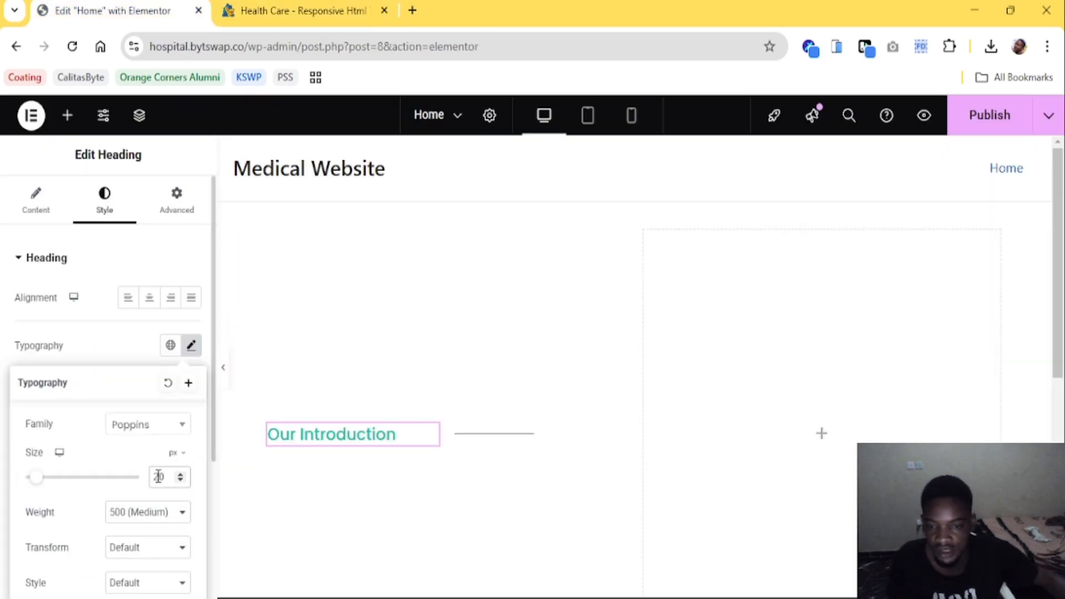
Apply the Secondary global color to the divider beside the "Our Introduction" heading
left_click(512, 449)
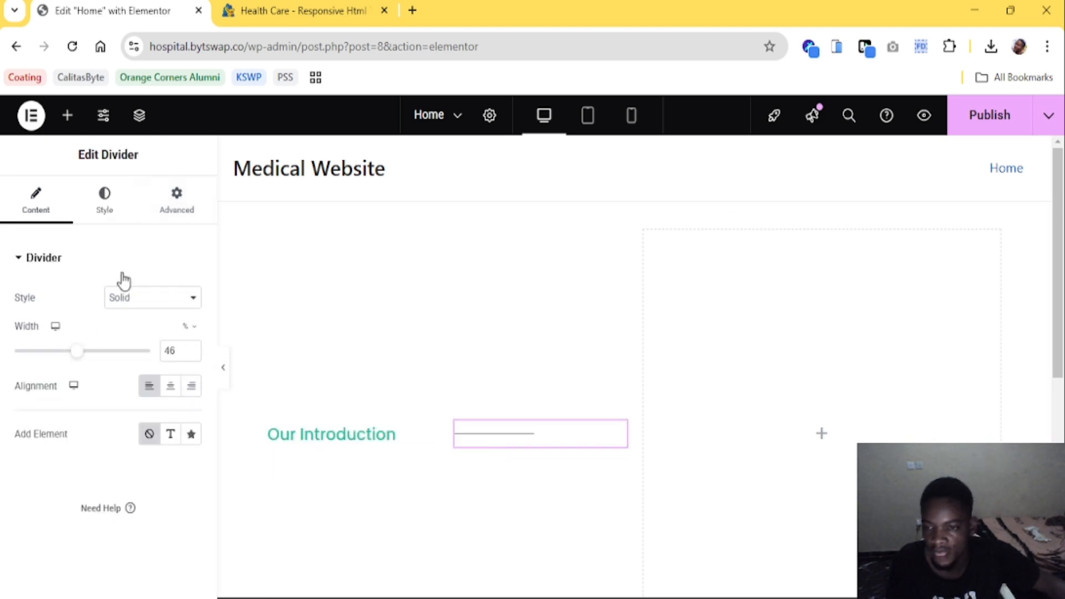
left_click(102, 212)
left_click(170, 300)
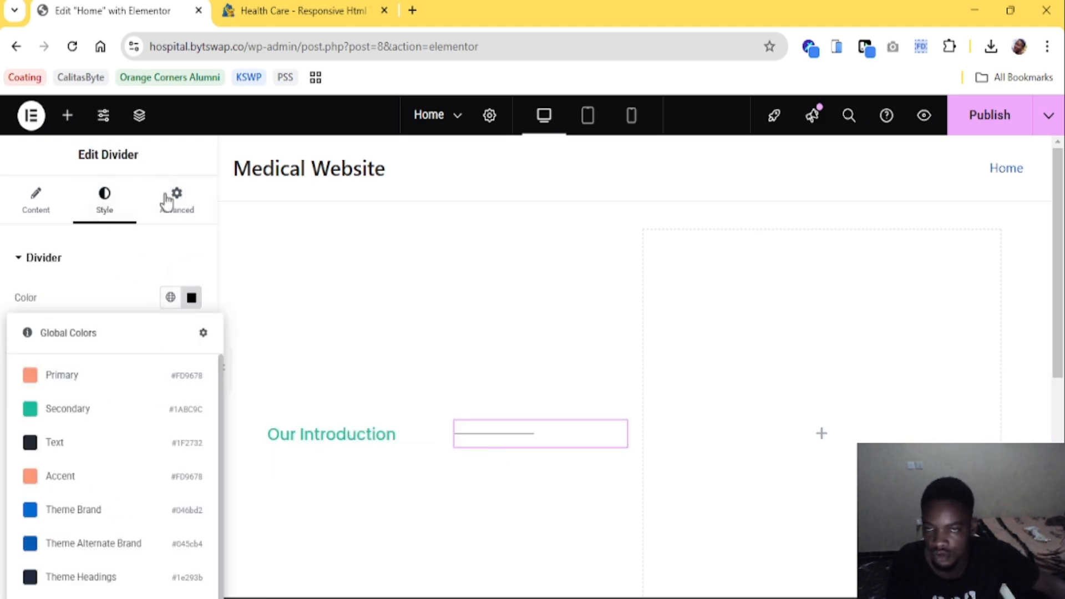
left_click(294, 10)
left_click(111, 10)
left_click(88, 422)
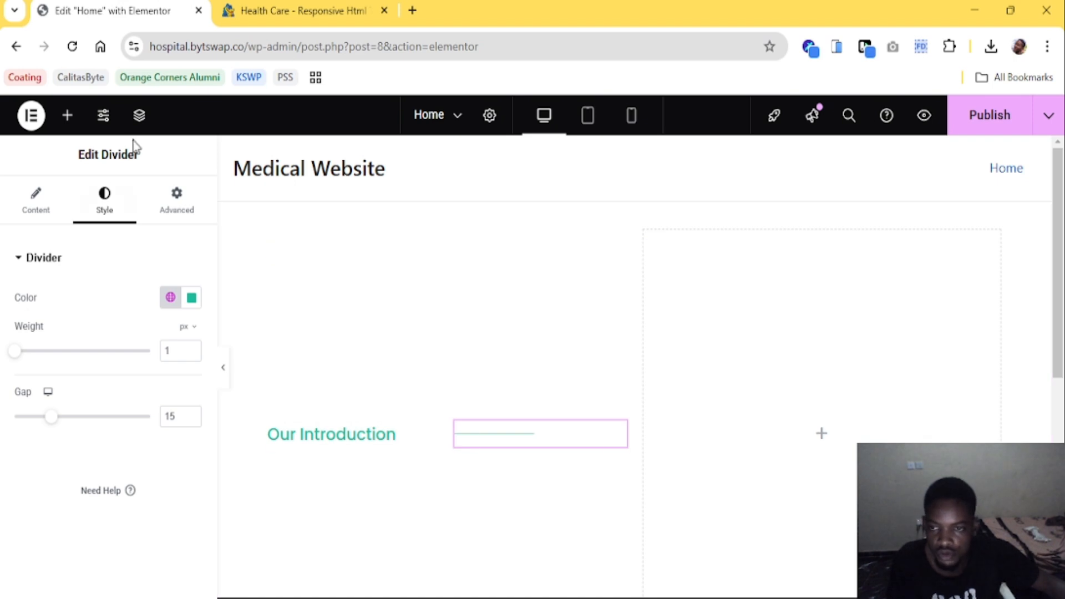
Set the column and row gaps of the container holding the heading and divider to 0 px
left_click(139, 115)
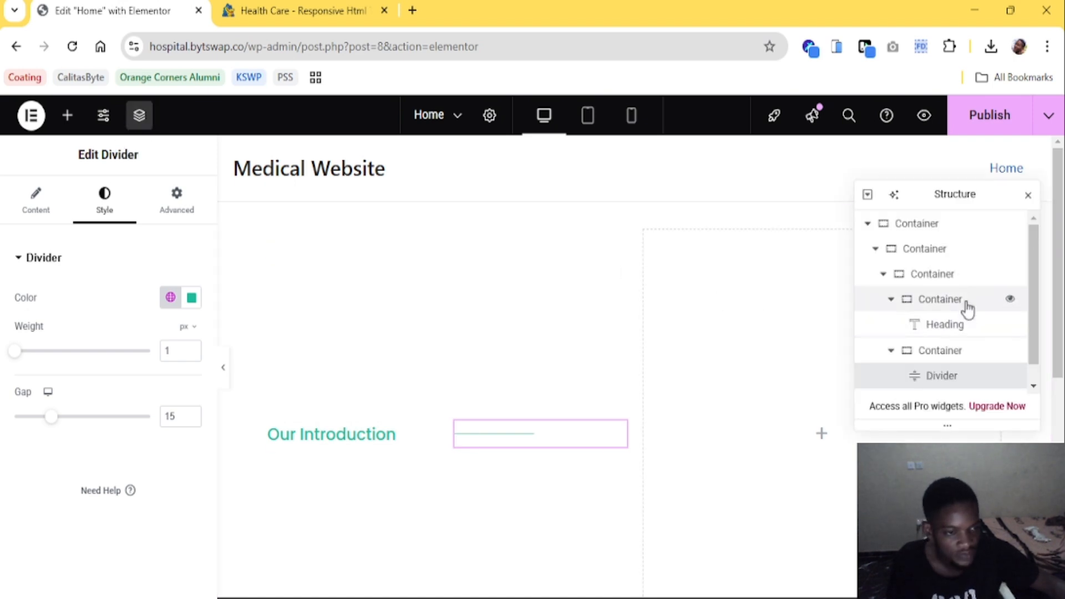
left_click(934, 277)
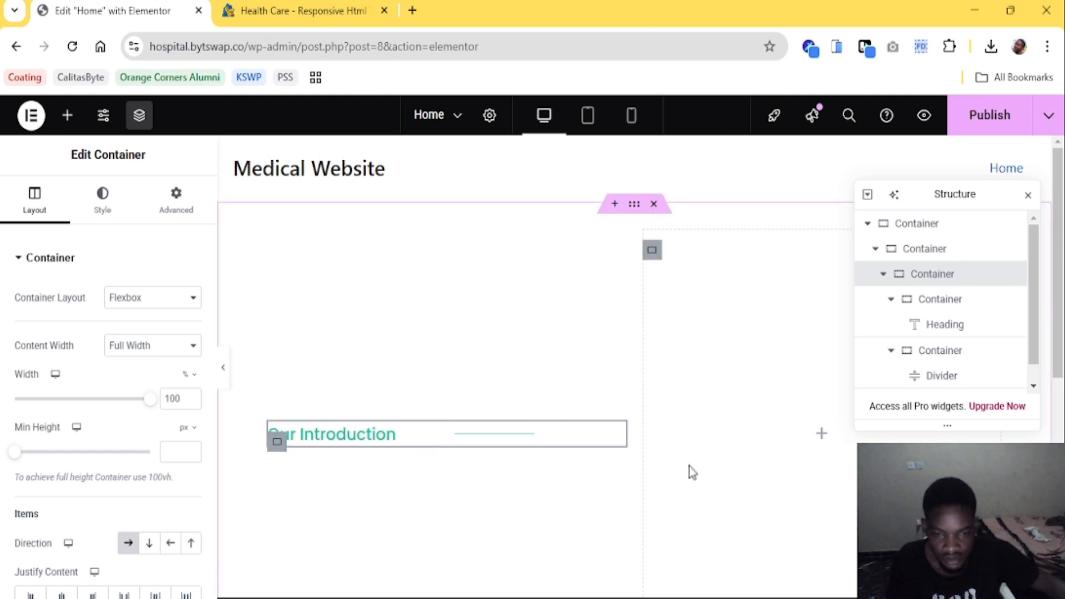
scroll(122, 394, "down", 2)
scroll(122, 394, "down", 5)
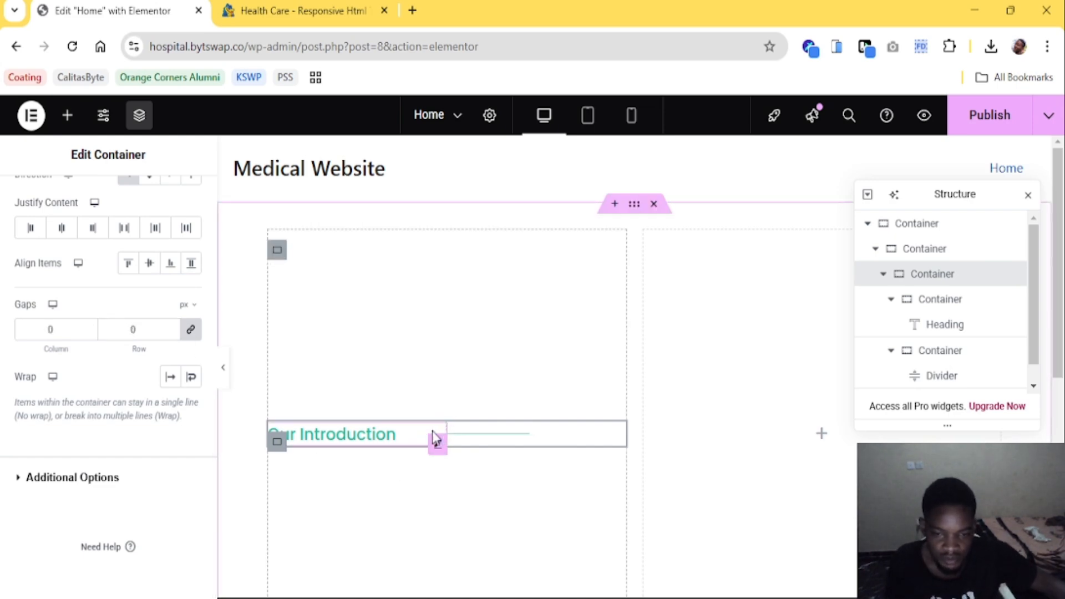
Inspect the CSS of the line after the Health Care template's "Our Introduction" heading and return to the Elementor editor
left_click(347, 5)
left_click(116, 6)
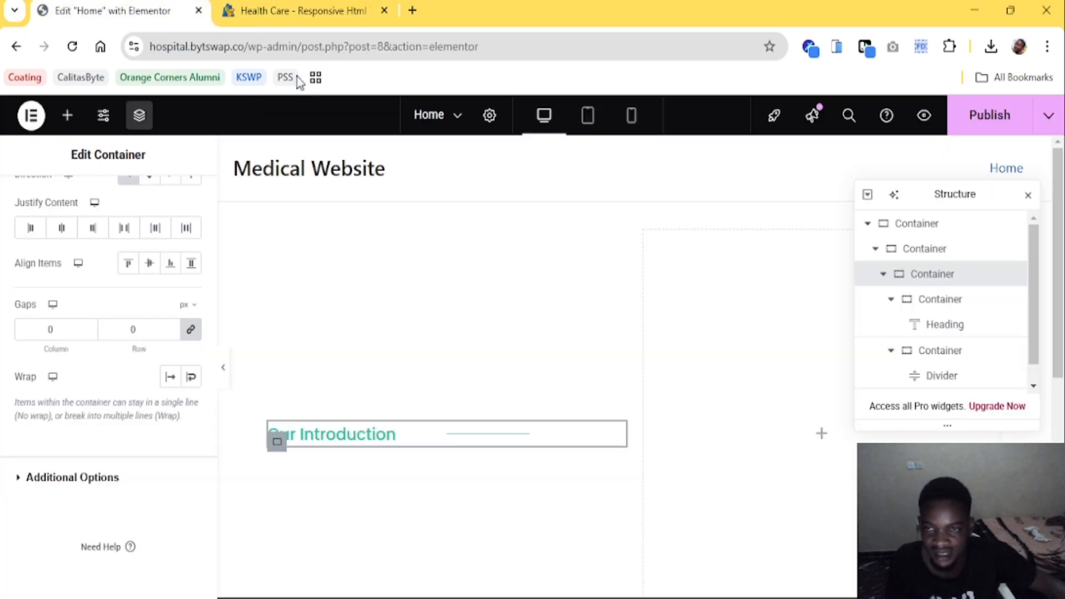
left_click(308, 6)
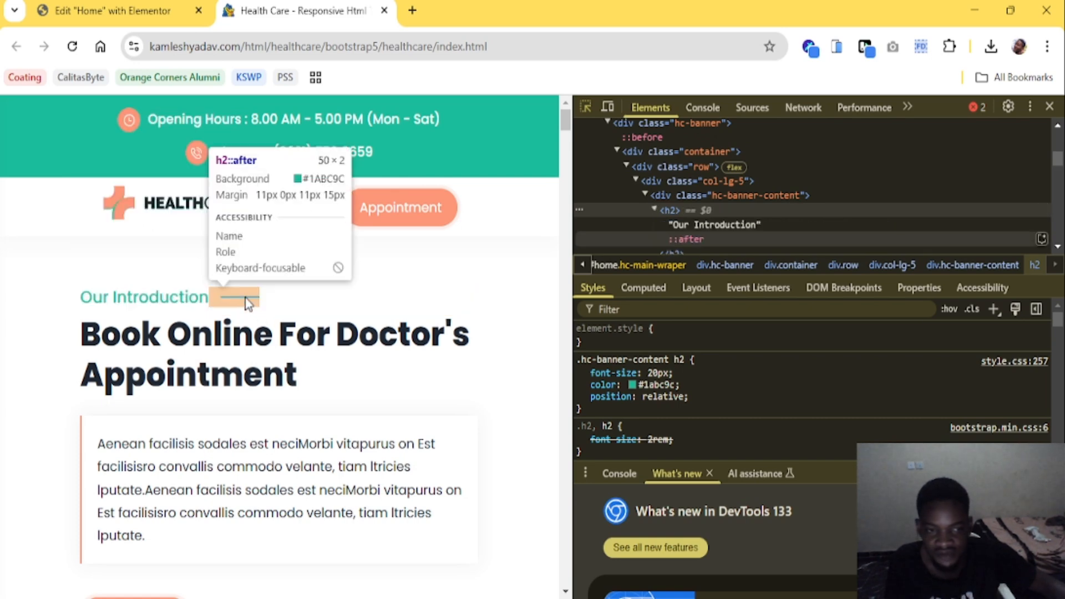
left_click(248, 304)
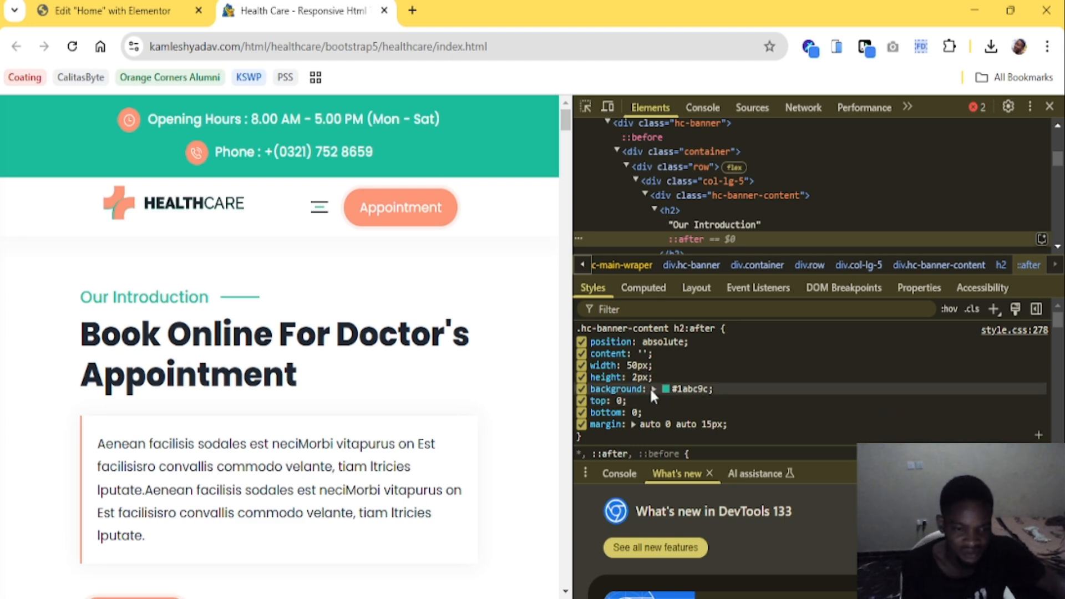
left_click(206, 11)
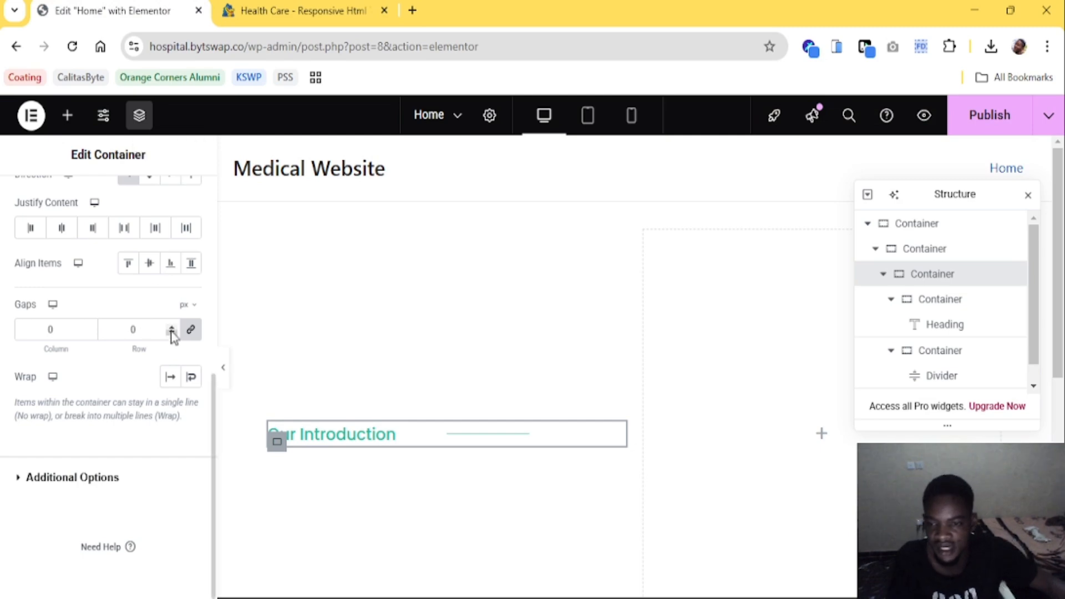
Set the weight of the divider beside the "Our Introduction" heading to 2 px
left_click(481, 432)
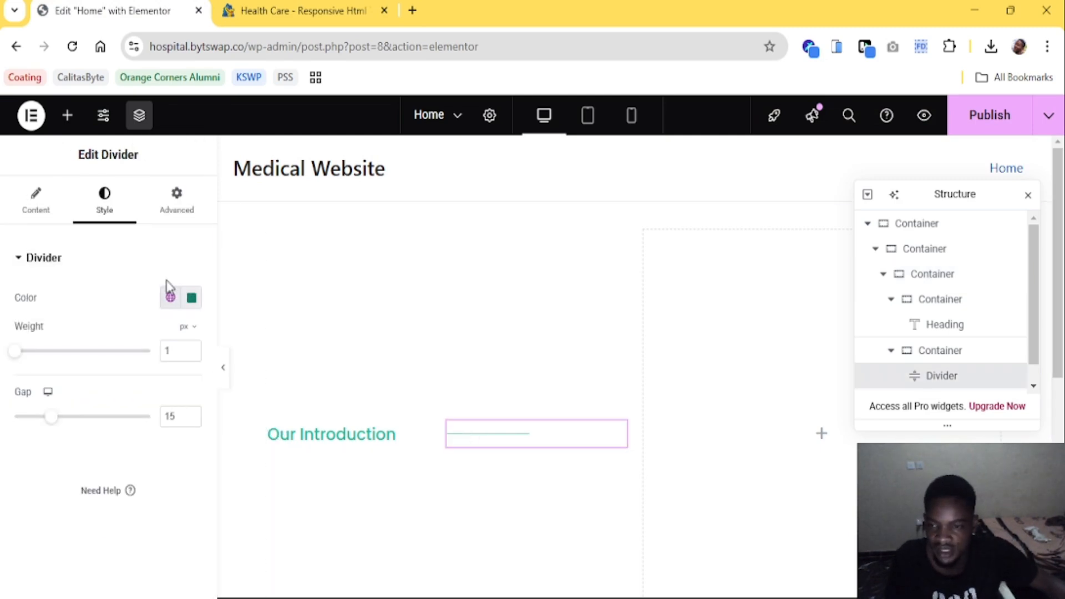
left_click(191, 348)
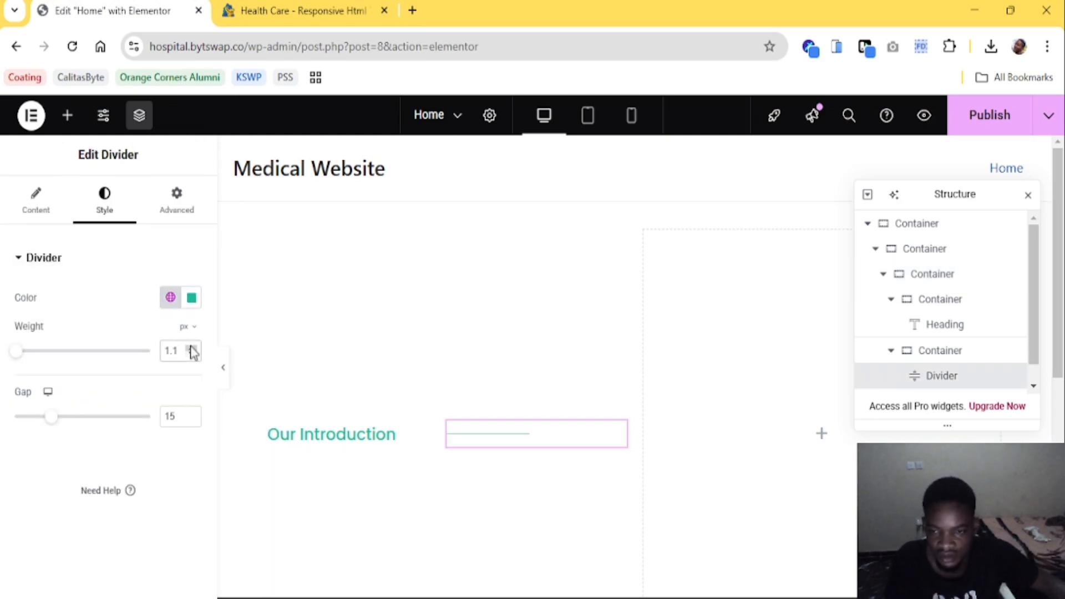
left_click(191, 348)
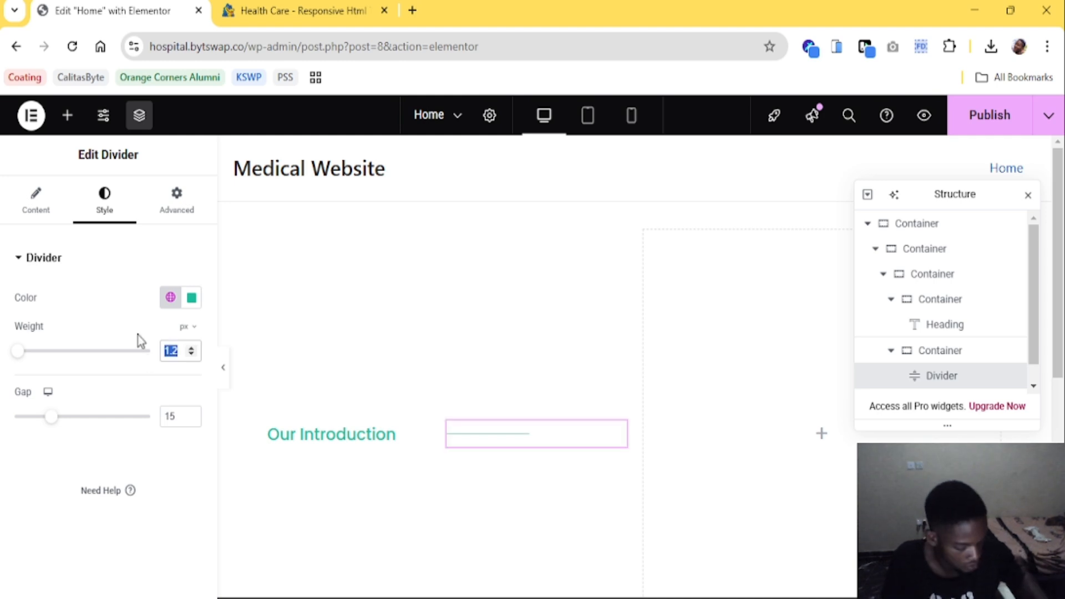
key("BackSpace")
type("2")
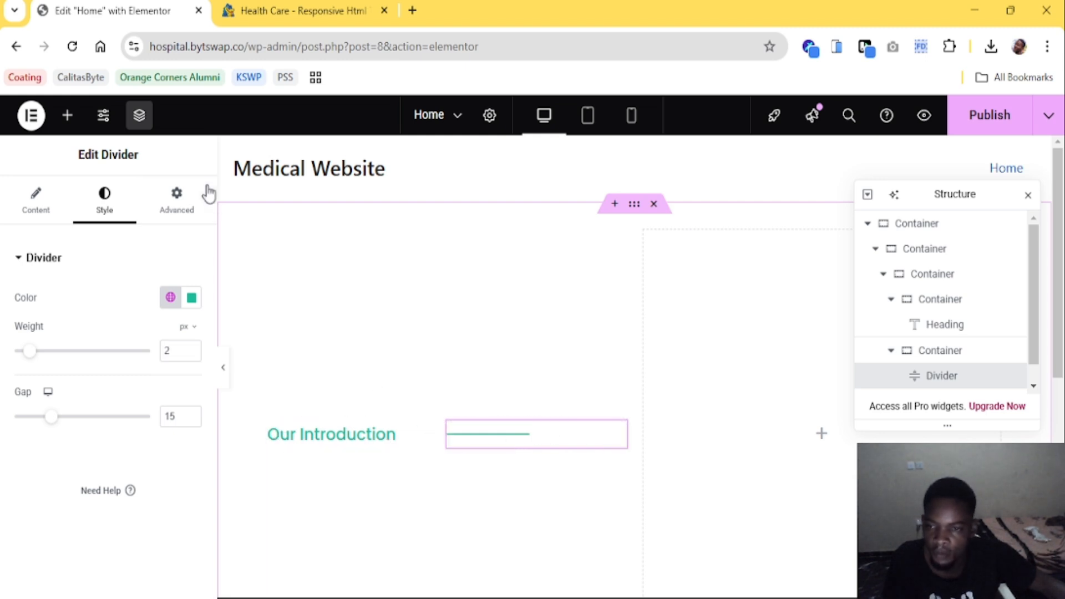
Shift the divider toward the "Our Introduction" heading with a left margin of -44 px
left_click(166, 203)
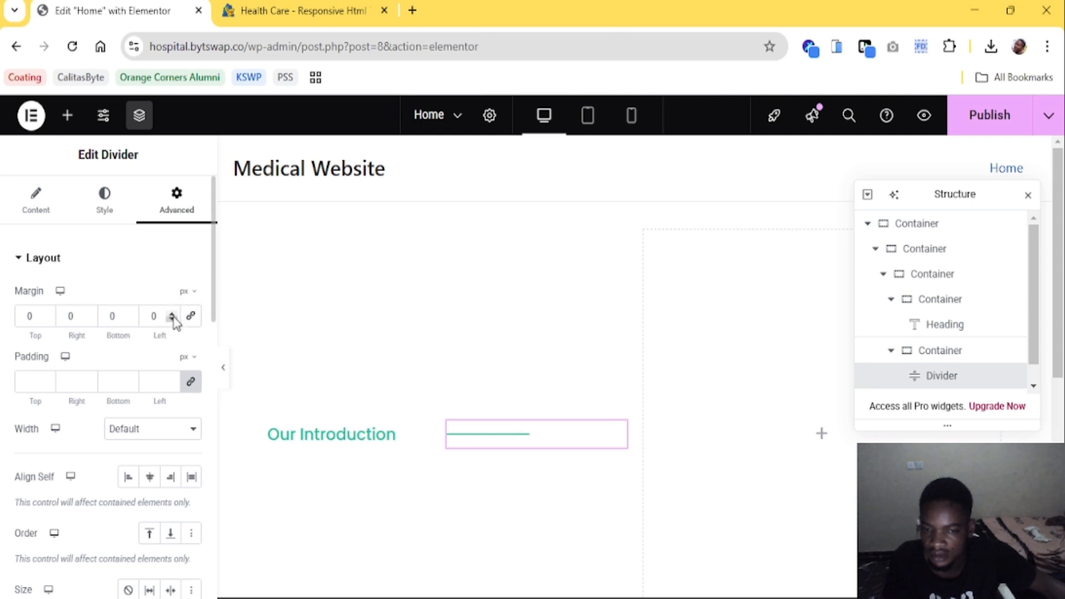
left_click(172, 318)
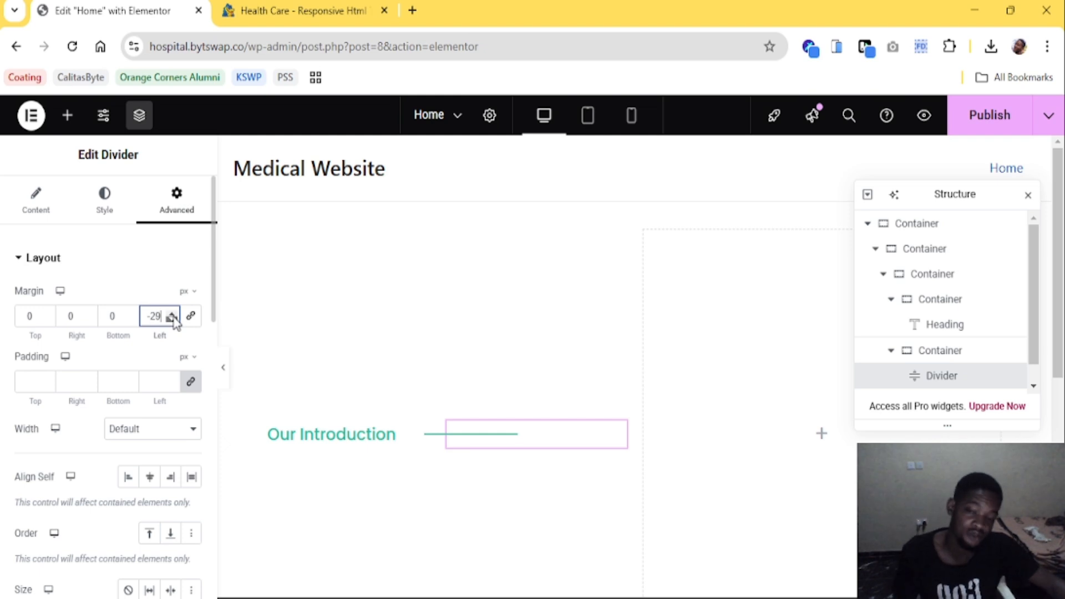
left_click(173, 320)
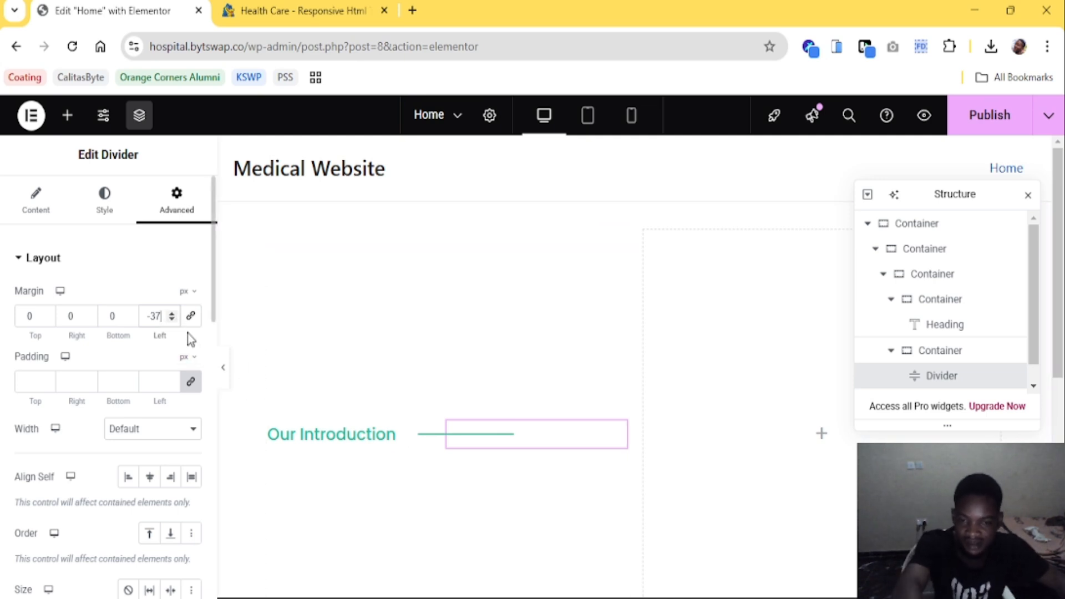
left_click(172, 320)
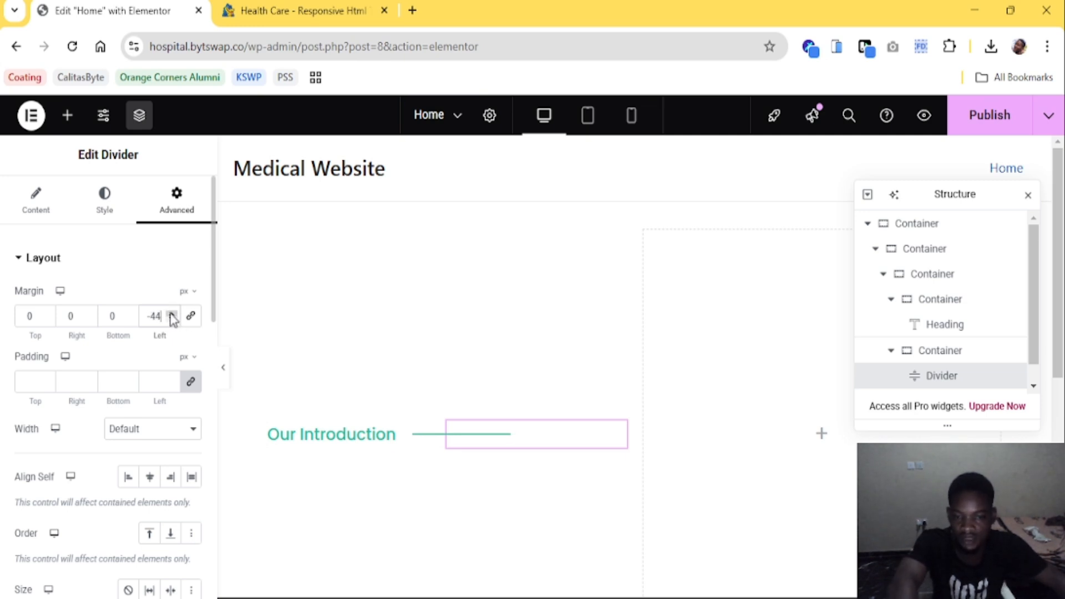
Look up the line's width in the Health Care template's CSS and set the Elementor divider's width to 50 px
left_click(91, 207)
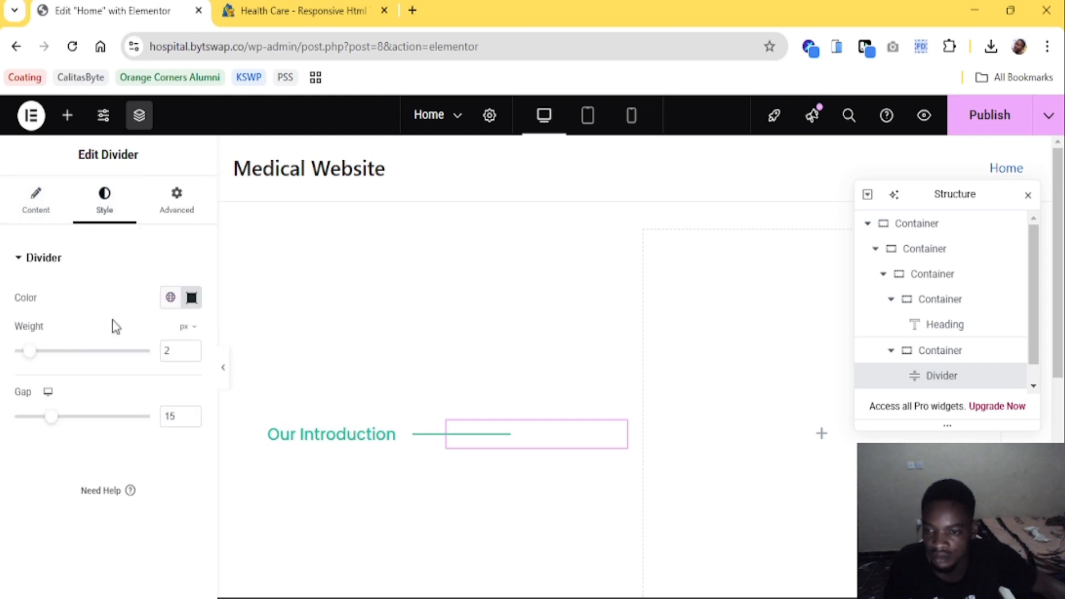
left_click(35, 199)
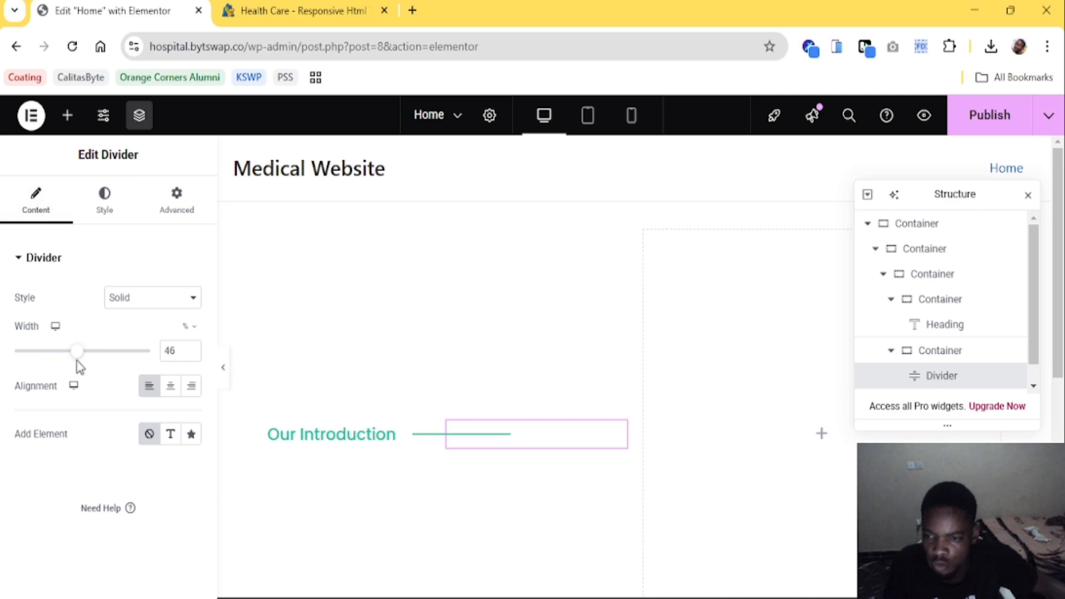
left_click_drag(74, 361, 58, 361)
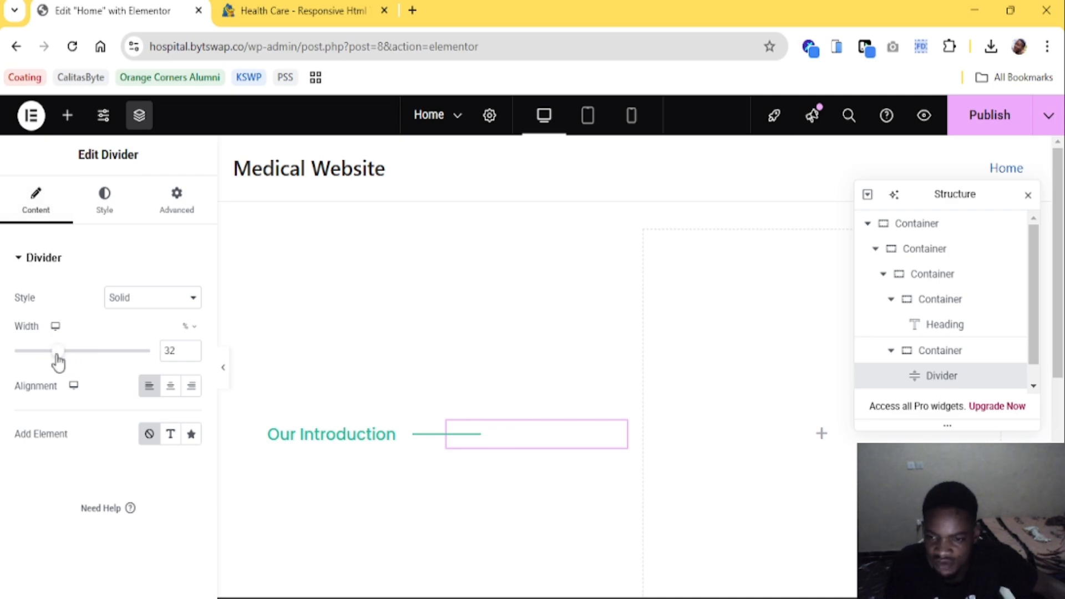
left_click(294, 11)
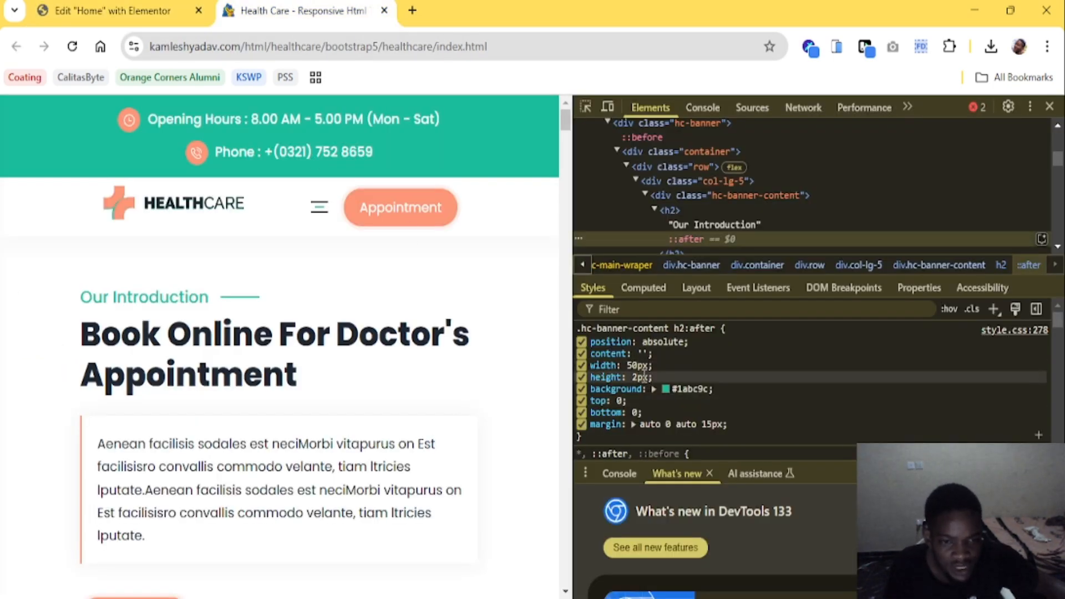
left_click(111, 10)
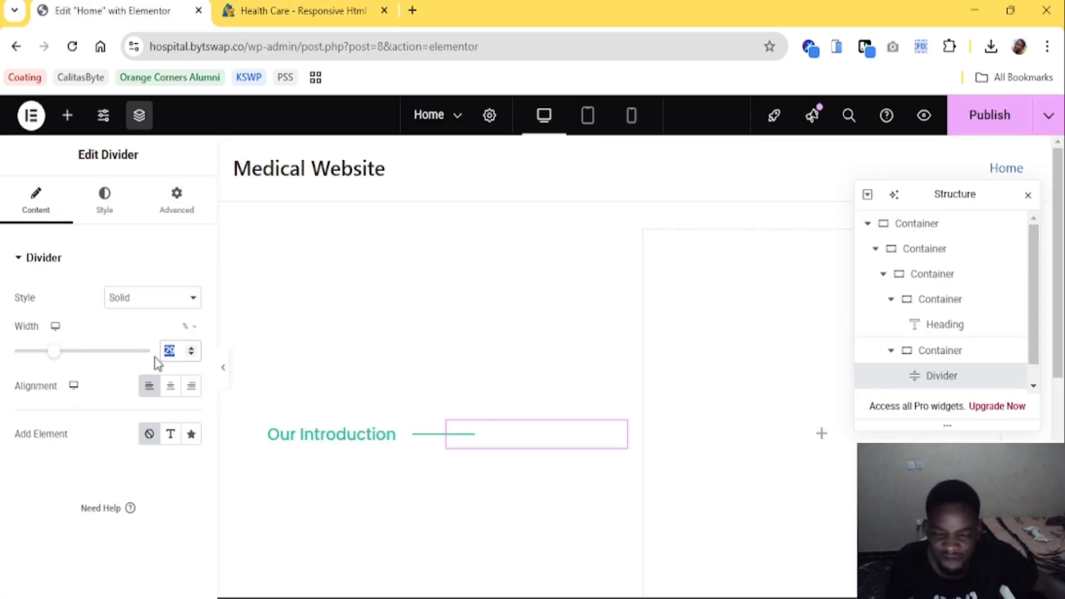
type("50")
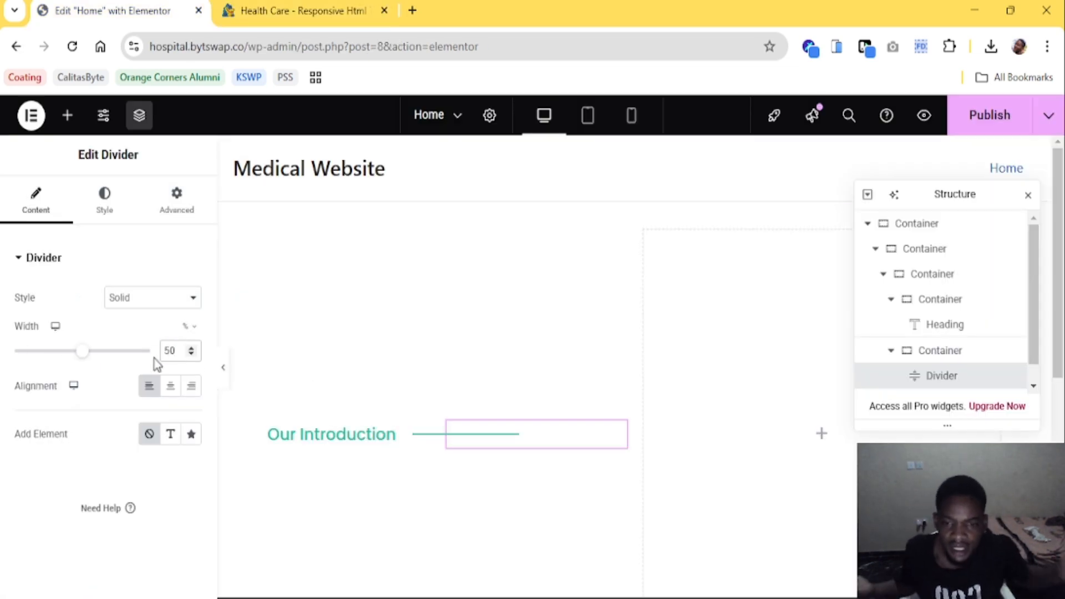
left_click(326, 17)
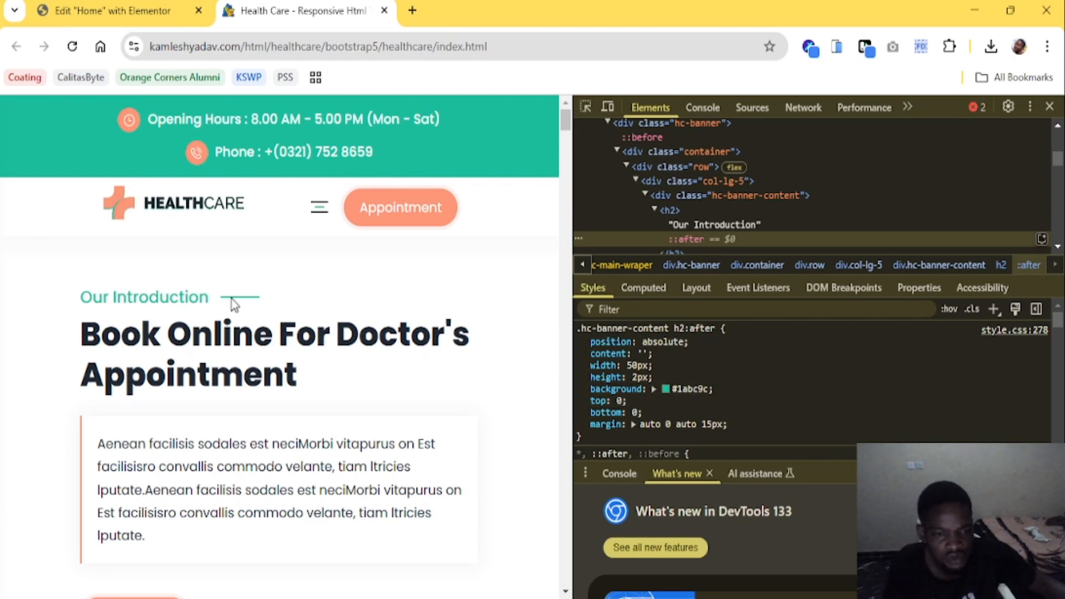
left_click(177, 5)
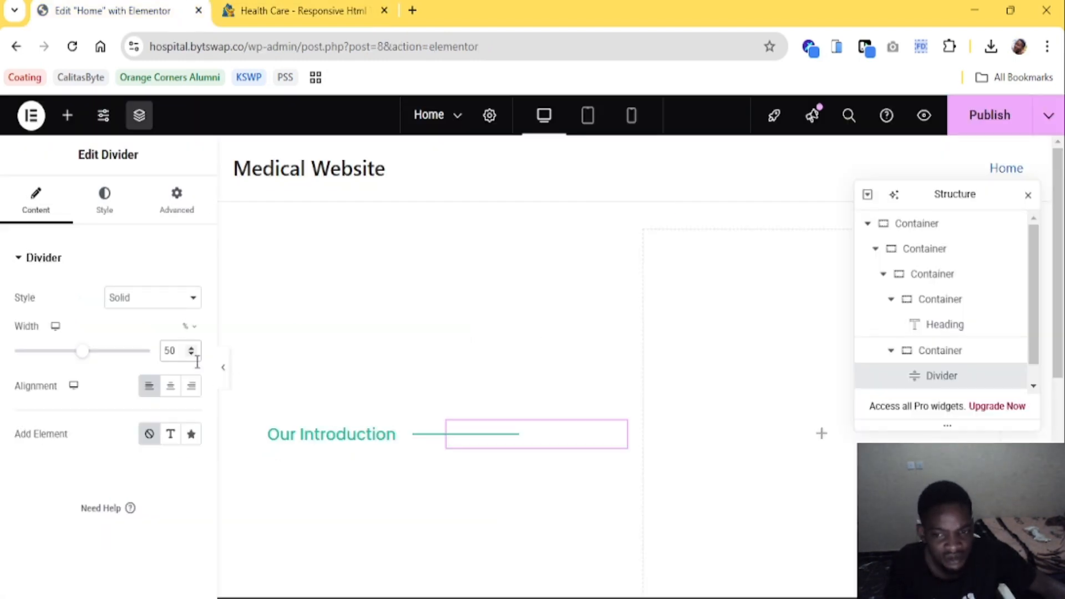
left_click(187, 326)
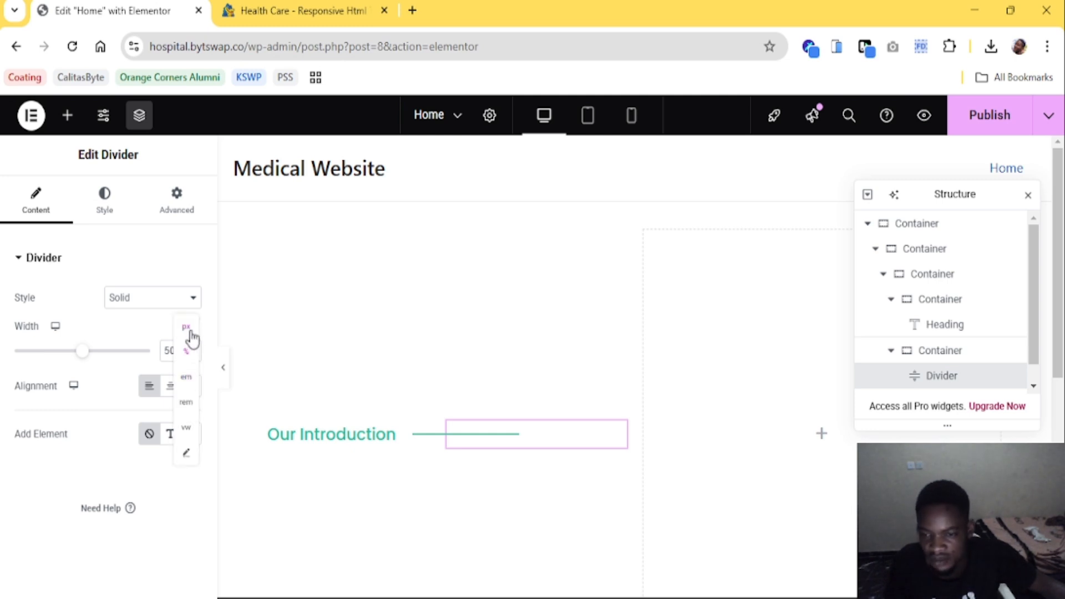
left_click(188, 337)
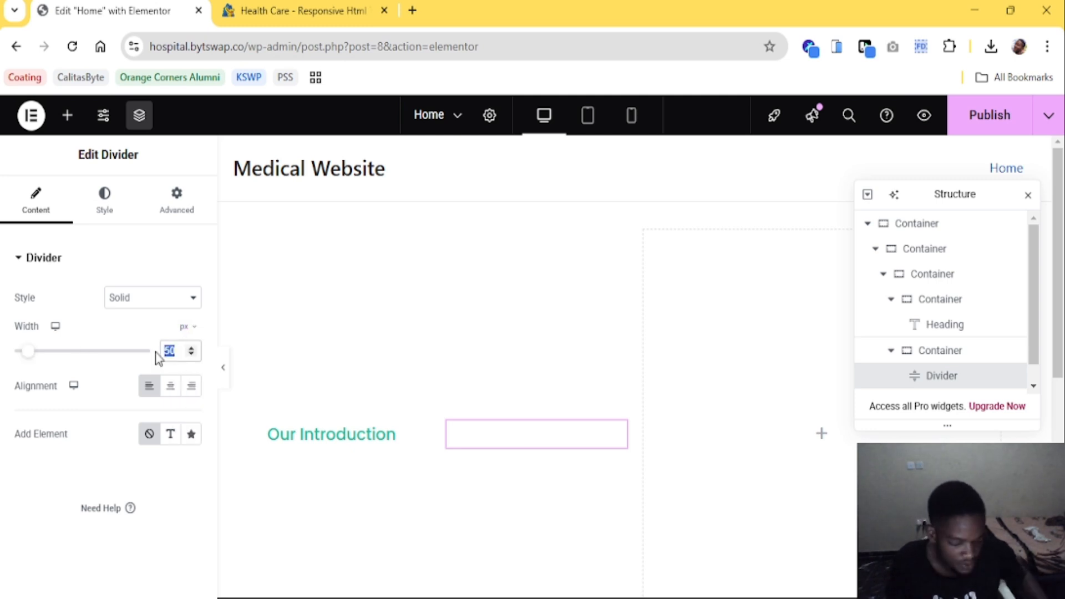
type("50")
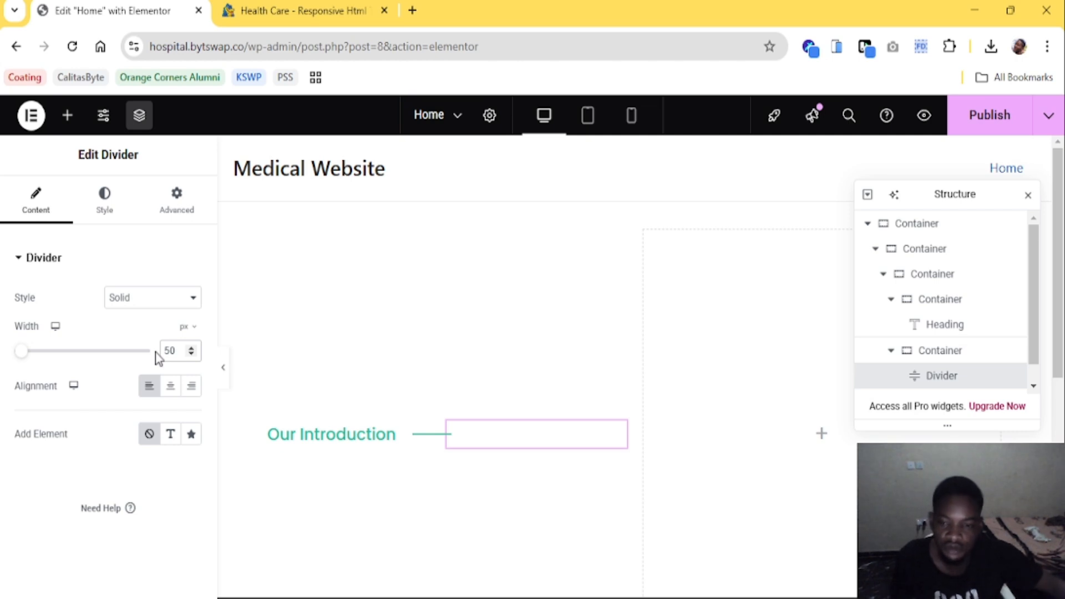
Preview the heading row at full width and set the divider's left margin to -80 px to bring it closer to the text
left_click(219, 369)
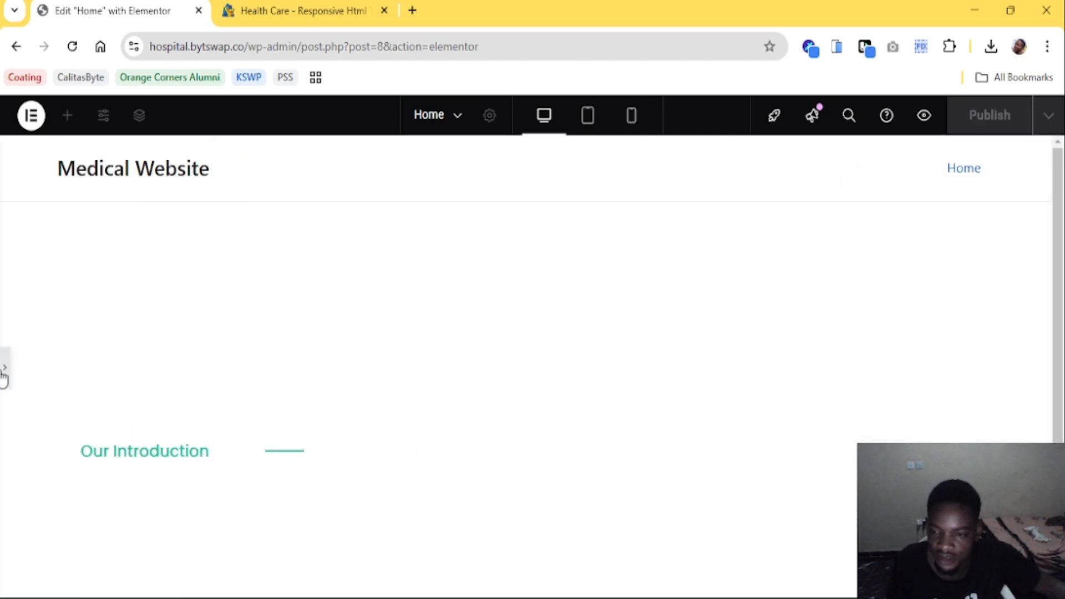
left_click(10, 367)
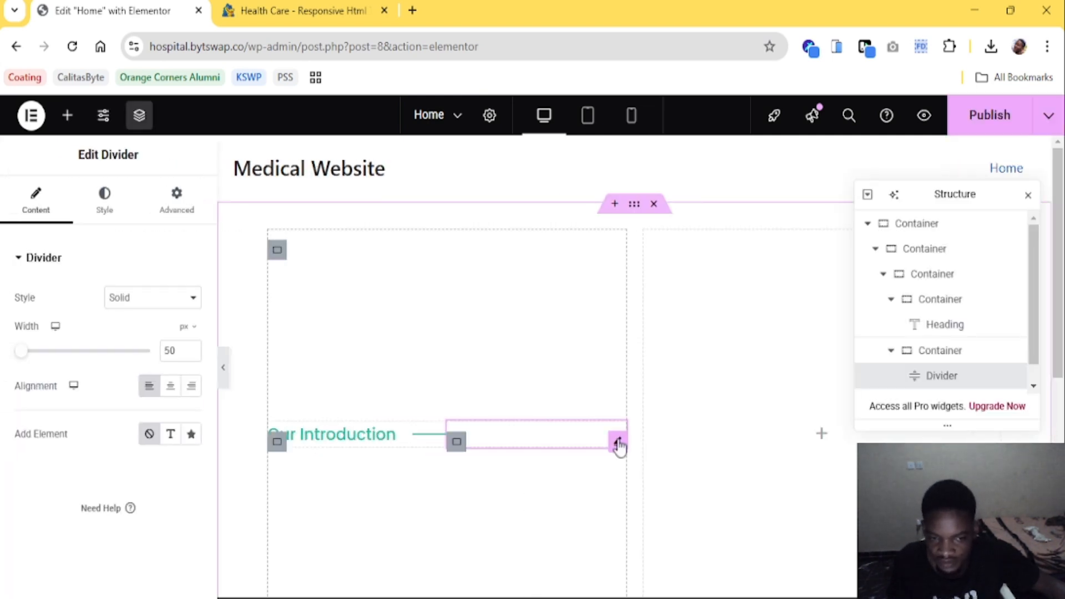
left_click(200, 213)
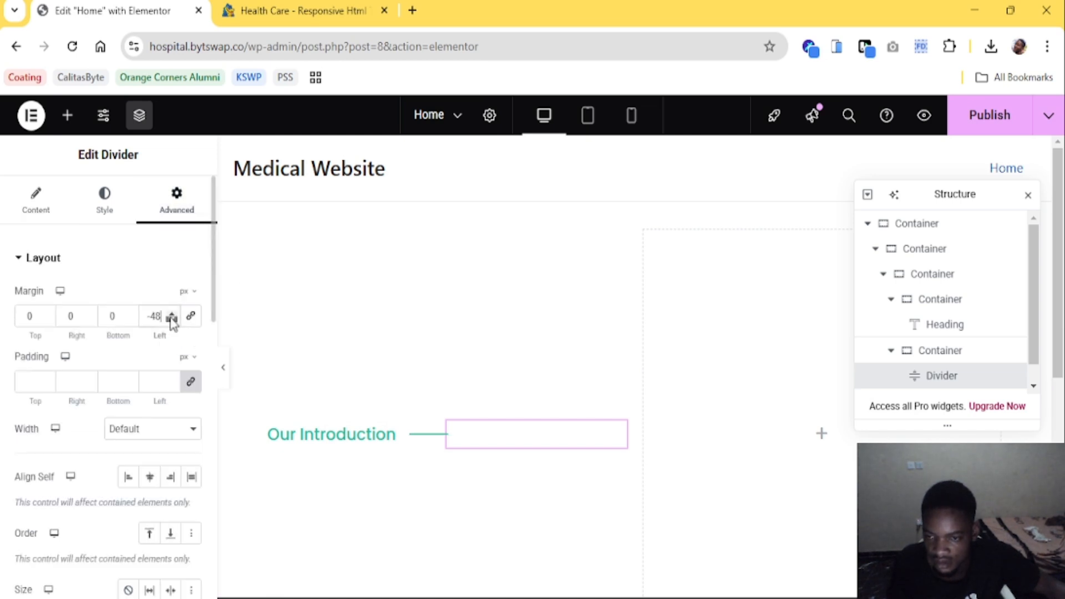
left_click(172, 320)
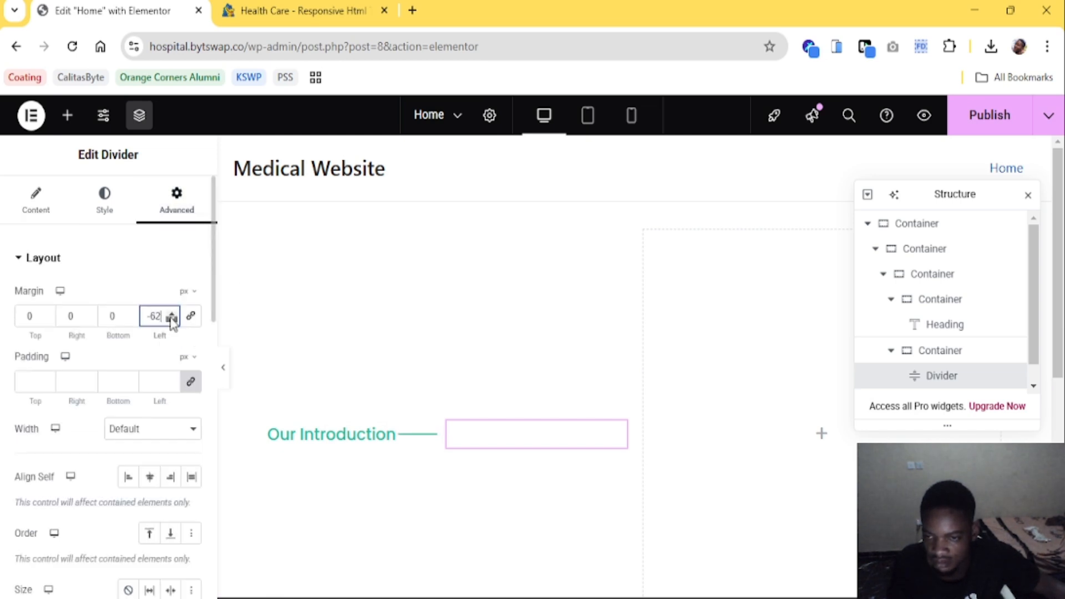
left_click(172, 320)
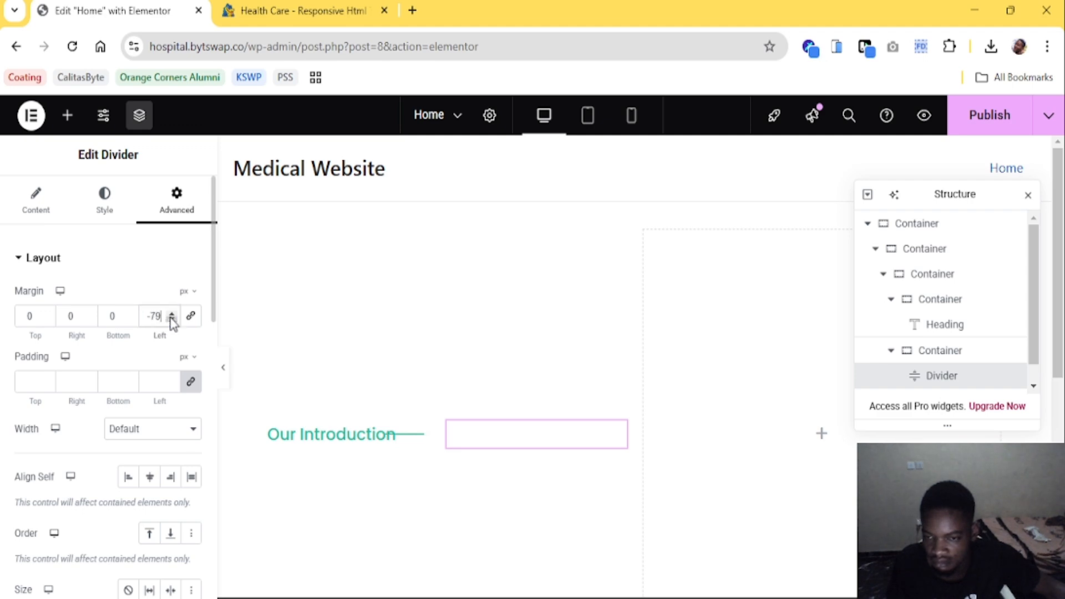
left_click(225, 370)
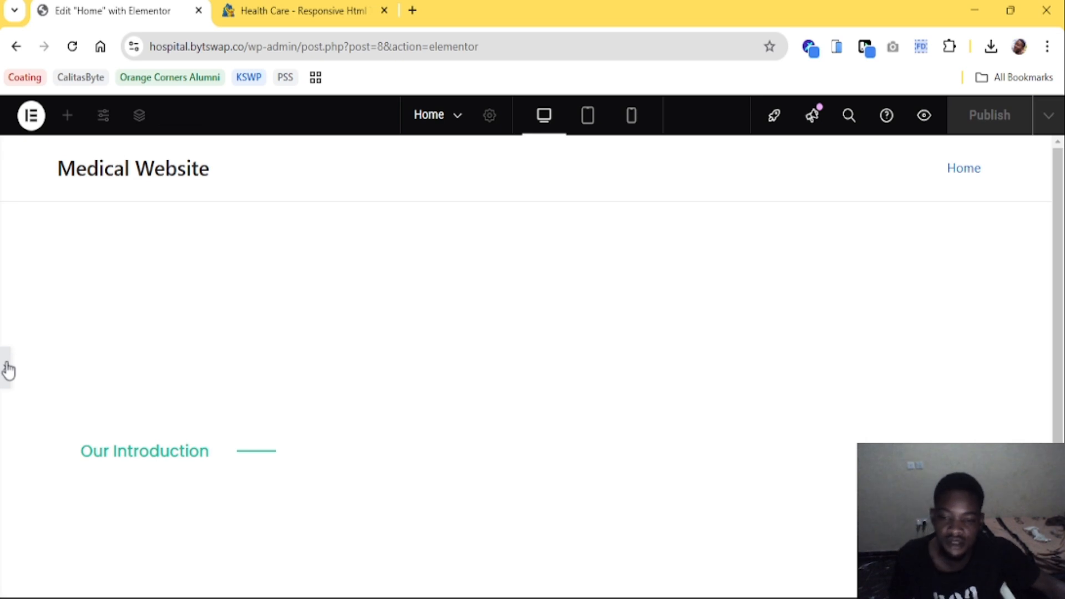
left_click(6, 367)
Check the template's main title and add a new Heading widget directly below the "Our Introduction" heading in Elementor
scroll(437, 348, "down", 3)
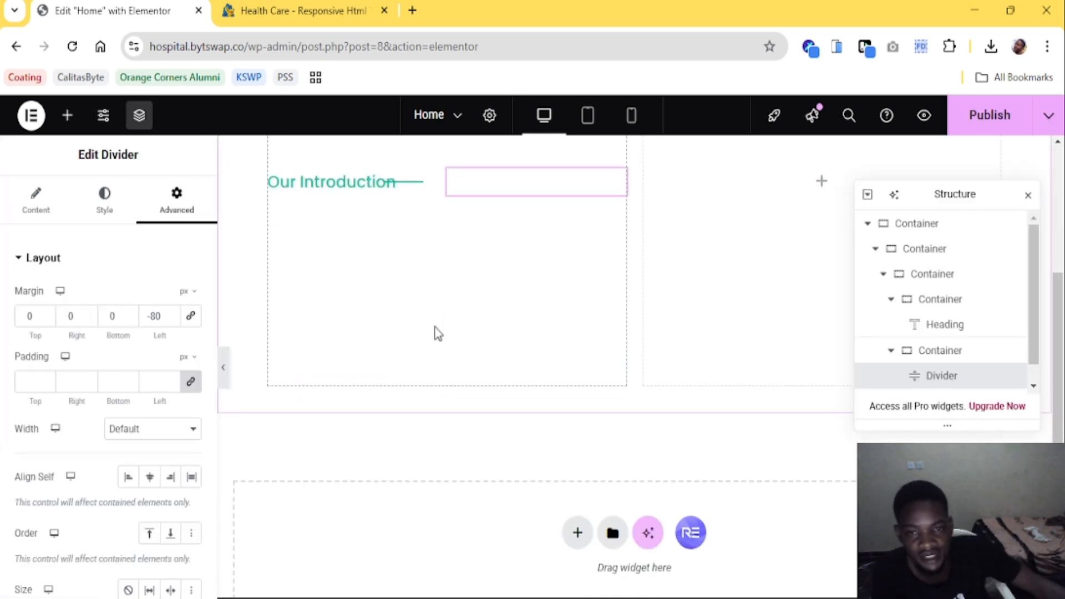
scroll(435, 332, "up", 2)
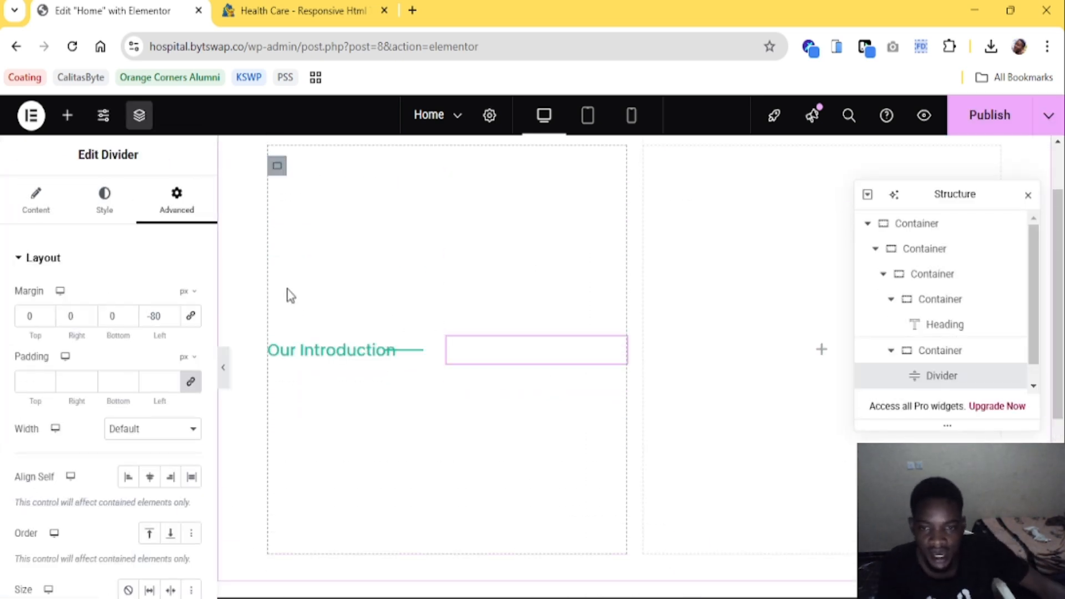
left_click(67, 115)
left_click(332, 11)
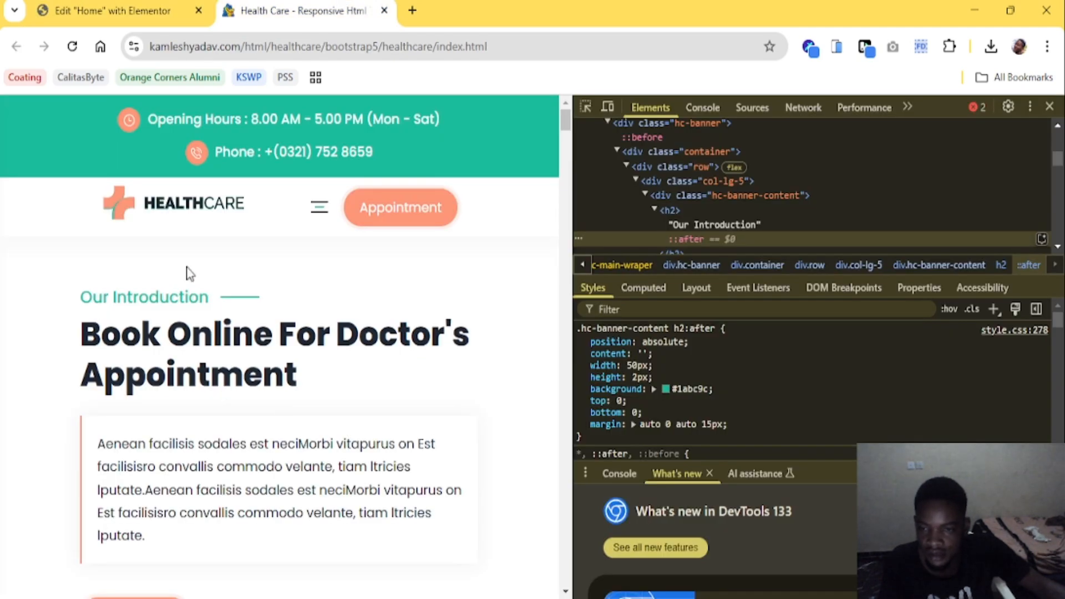
left_click(114, 11)
mouse_move(83, 536)
left_mouse_down()
mouse_move(224, 466)
mouse_move(335, 382)
mouse_move(334, 398)
mouse_move(528, 441)
mouse_move(576, 506)
mouse_move(399, 399)
mouse_move(380, 416)
mouse_move(572, 445)
mouse_move(371, 366)
mouse_move(376, 351)
left_mouse_up()
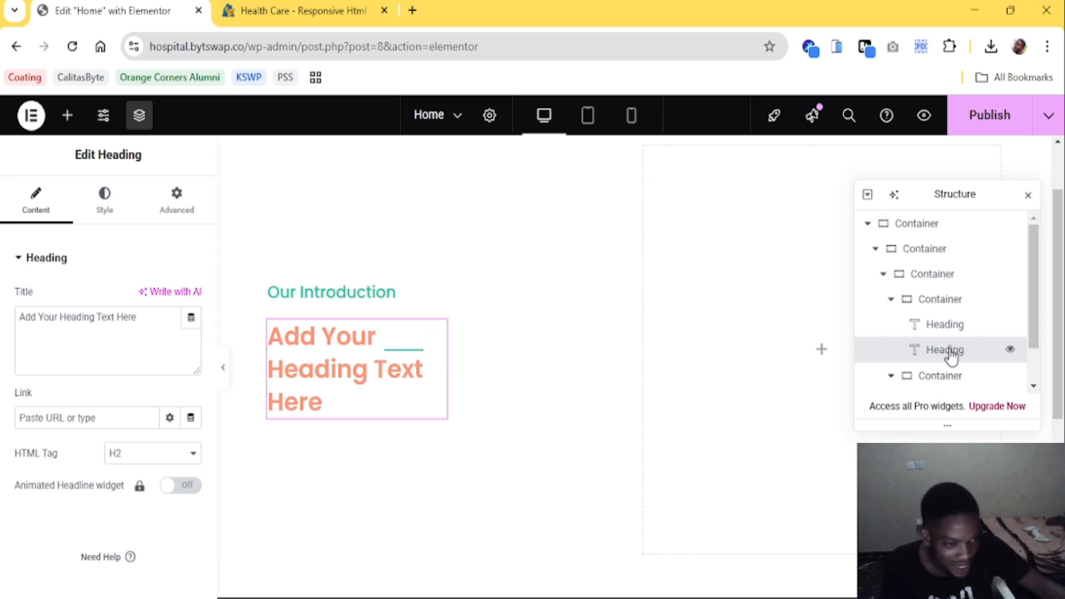
Try to move the placeholder heading out of the "Our Introduction" container so it sits beneath that row
left_click_drag(951, 357, 901, 368)
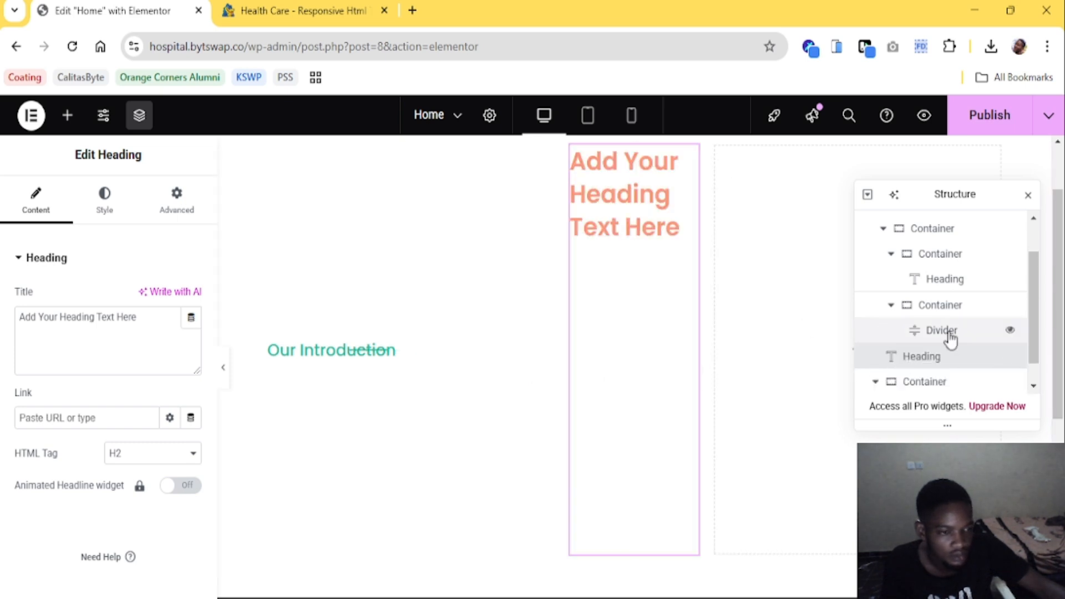
scroll(931, 335, "down", 1)
left_click_drag(916, 332, 836, 369)
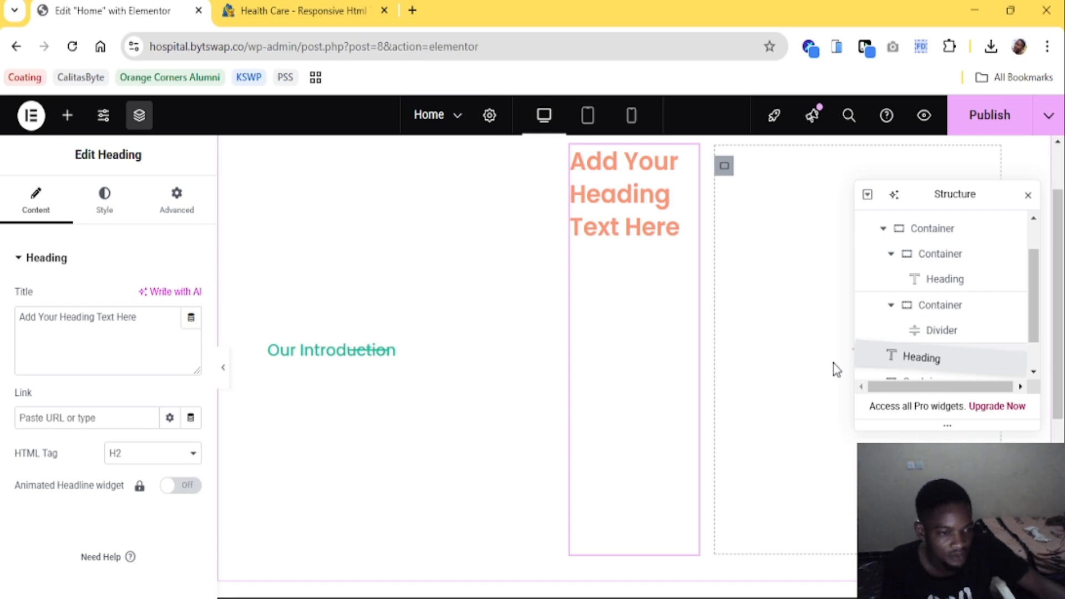
left_click_drag(836, 368, 945, 311)
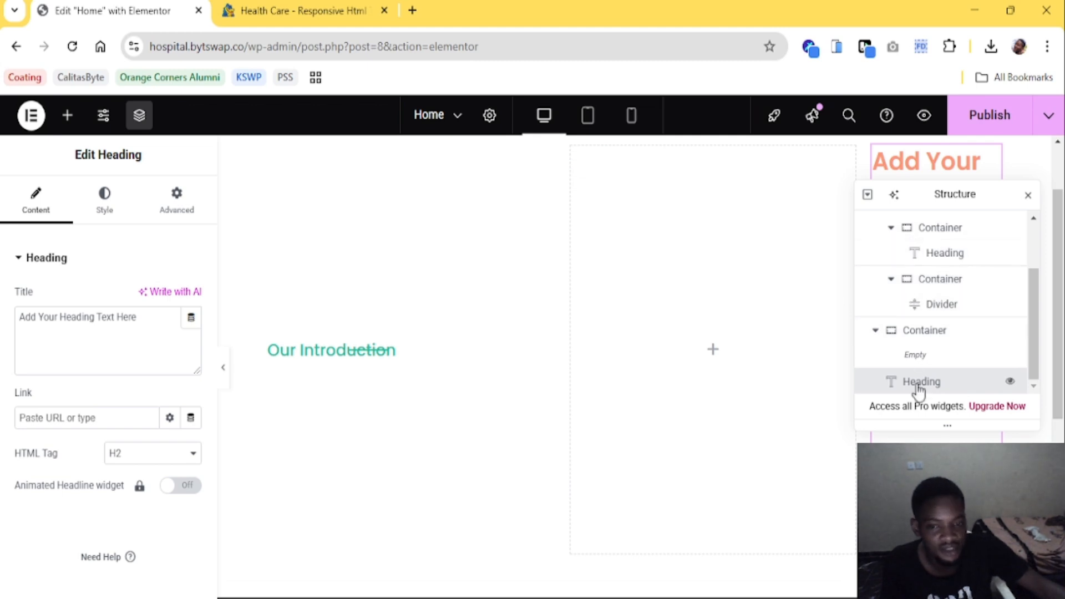
left_click_drag(917, 391, 914, 327)
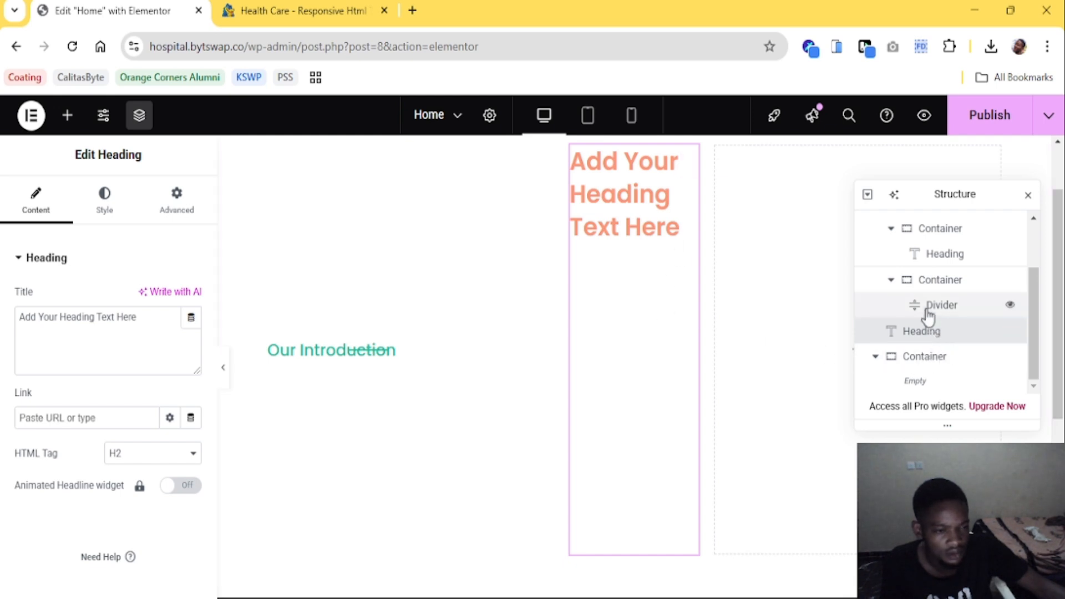
Collapse the nested containers in the structure and examine the layout settings of the "Our Introduction" row and its parent column
left_click(890, 280)
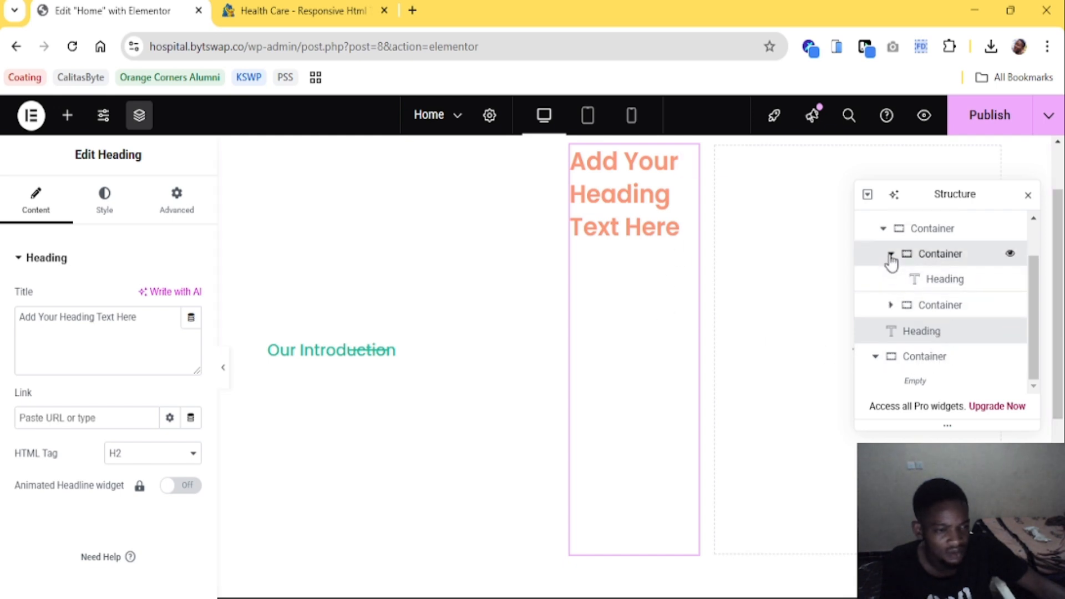
left_click(889, 253)
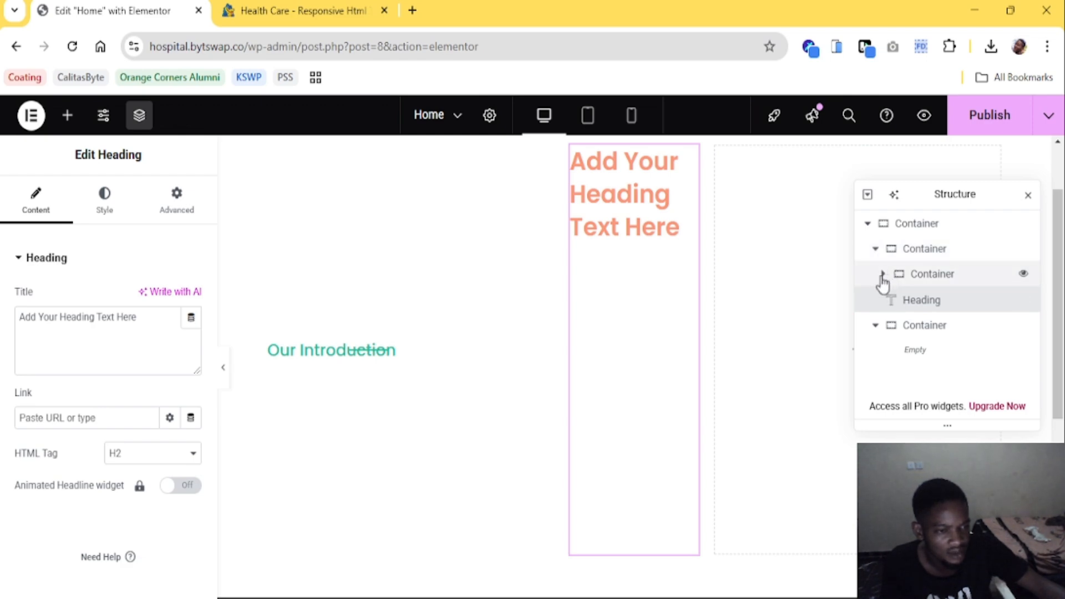
left_click(875, 326)
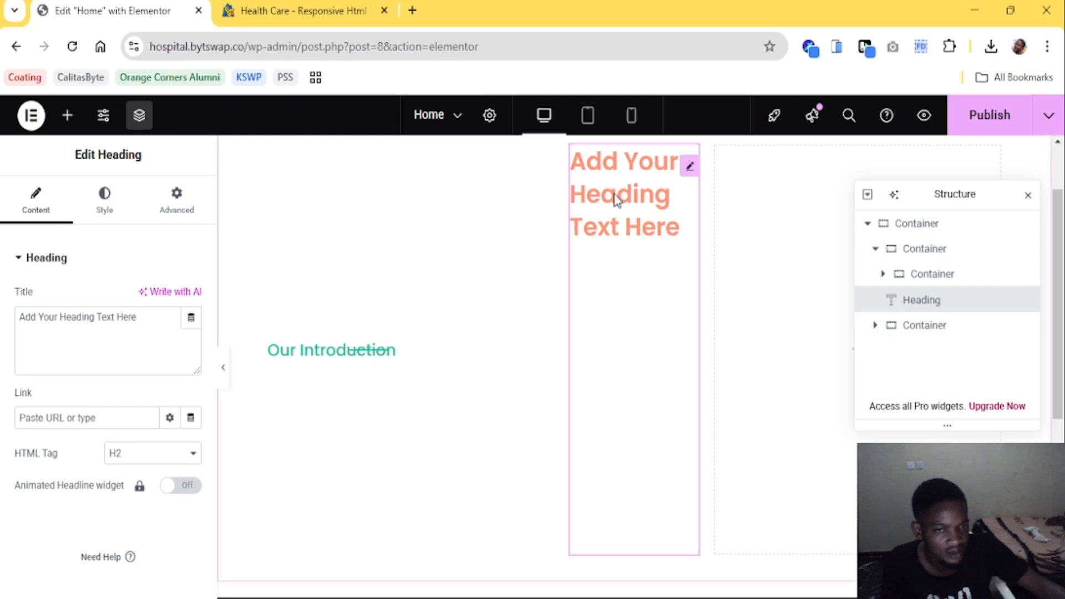
left_click(930, 277)
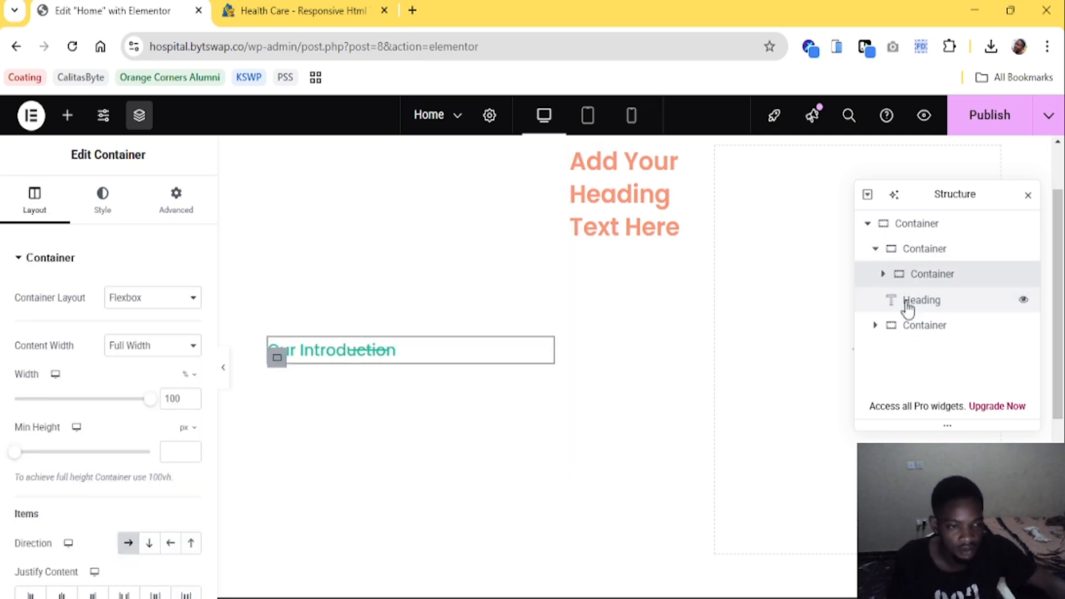
left_click(929, 250)
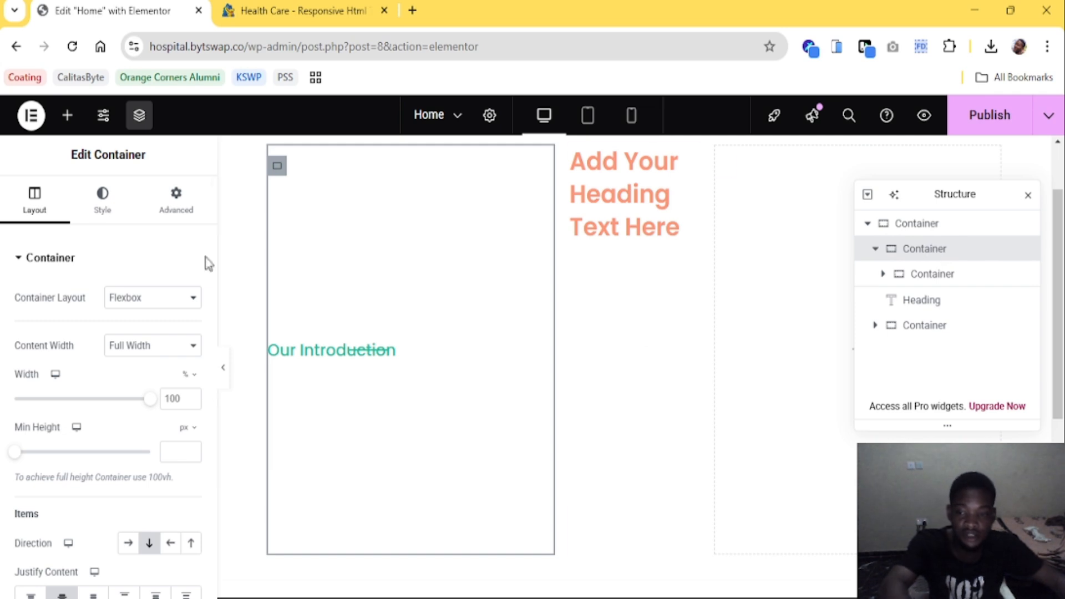
scroll(158, 389, "down", 3)
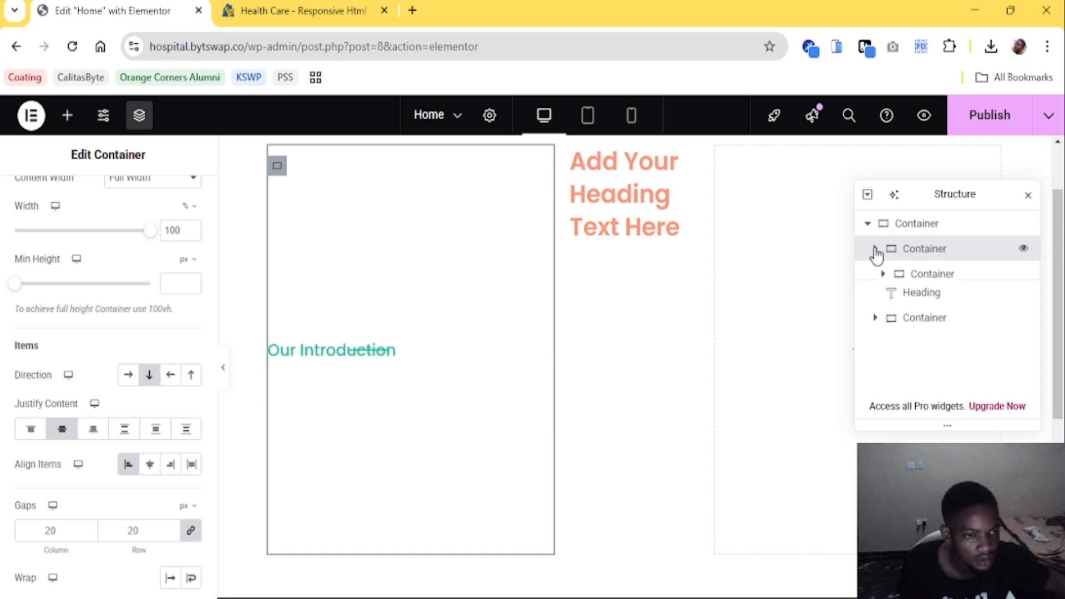
Undo the misplaced heading move and keep the placeholder heading inside the left column container, directly below the "Our Introduction" row
left_click(875, 250)
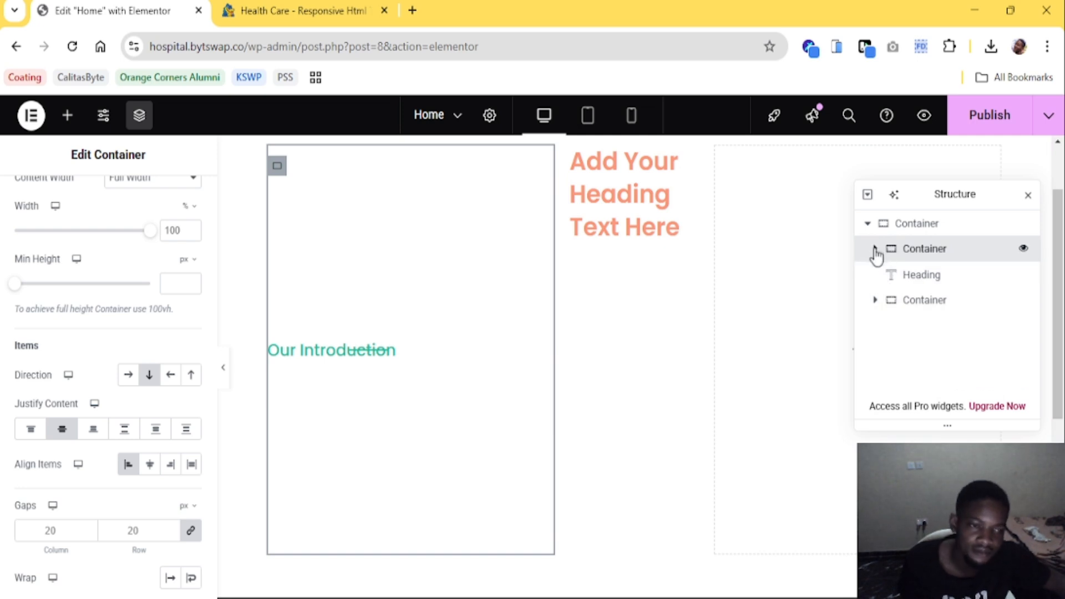
left_click(875, 249)
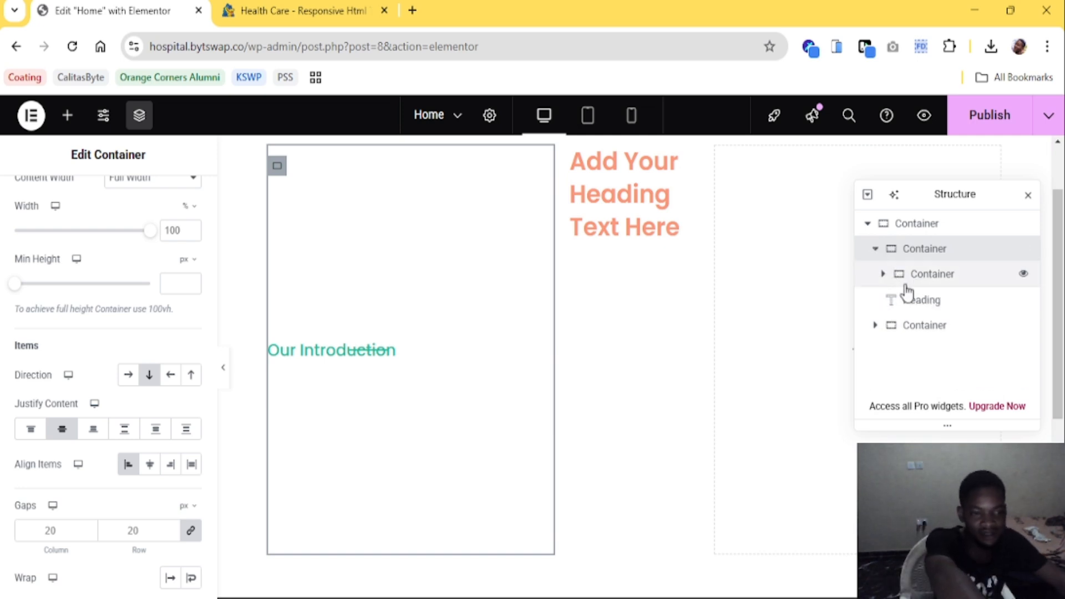
mouse_move(915, 302)
left_mouse_down()
mouse_move(891, 288)
mouse_move(883, 296)
mouse_move(920, 298)
mouse_move(932, 314)
mouse_move(905, 297)
left_mouse_up()
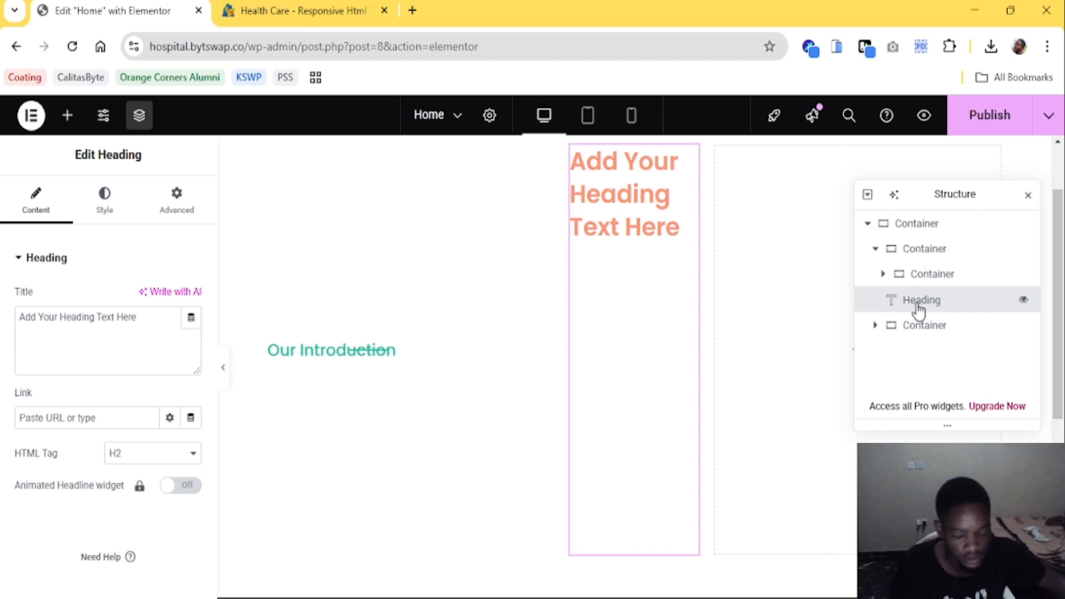
key("ctrl+z")
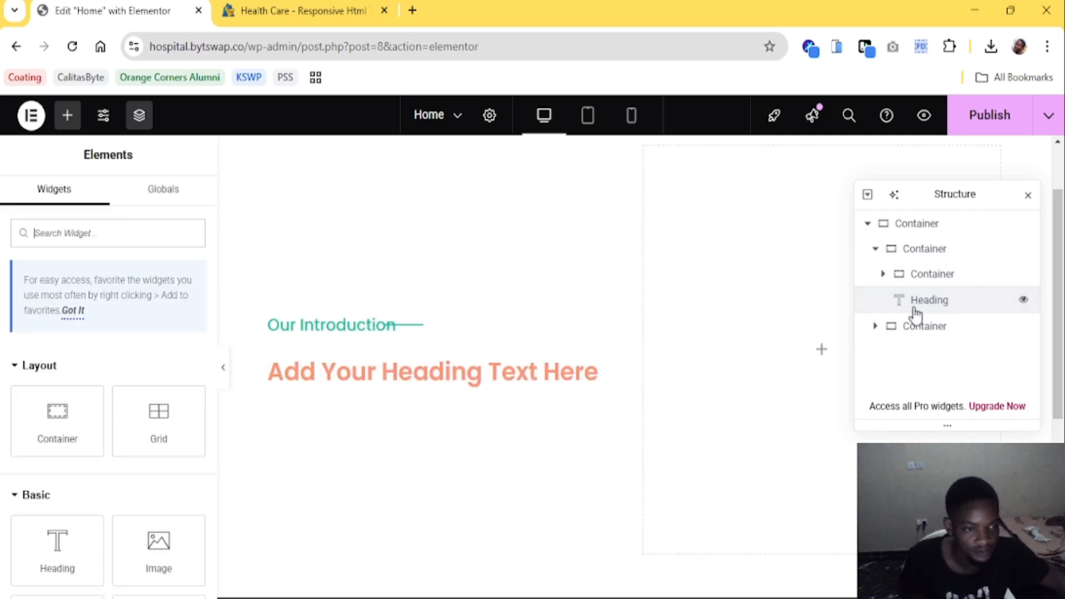
left_click(876, 251)
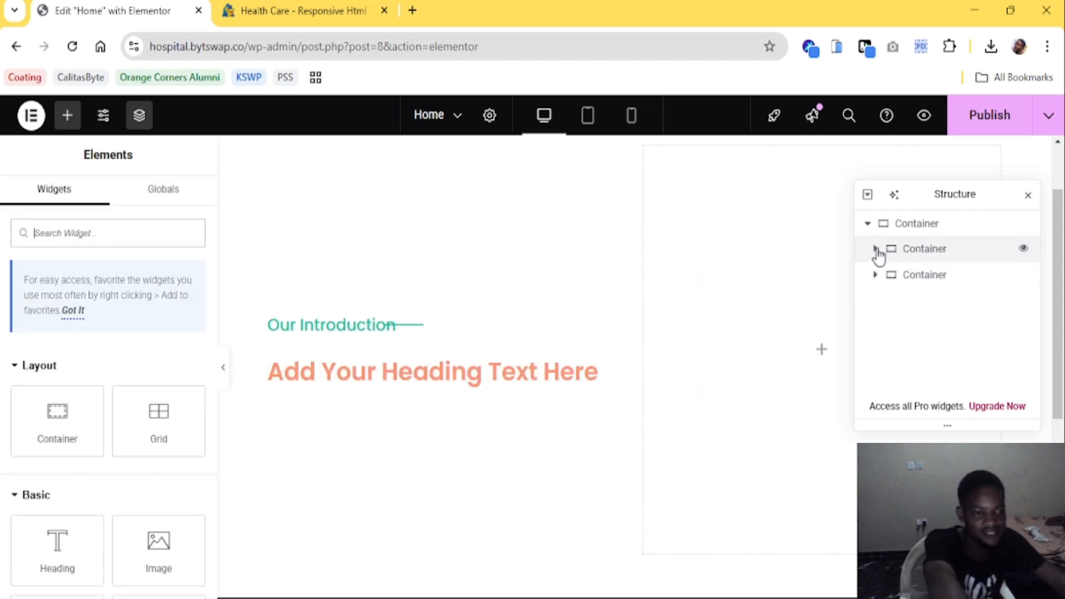
left_click(876, 250)
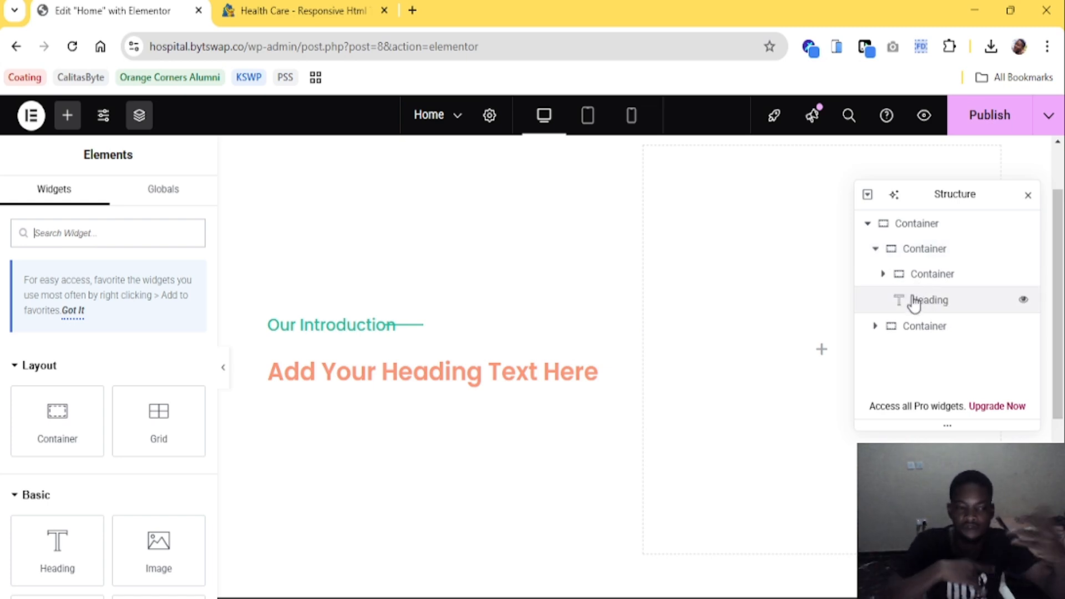
left_click(875, 251)
left_click(875, 251)
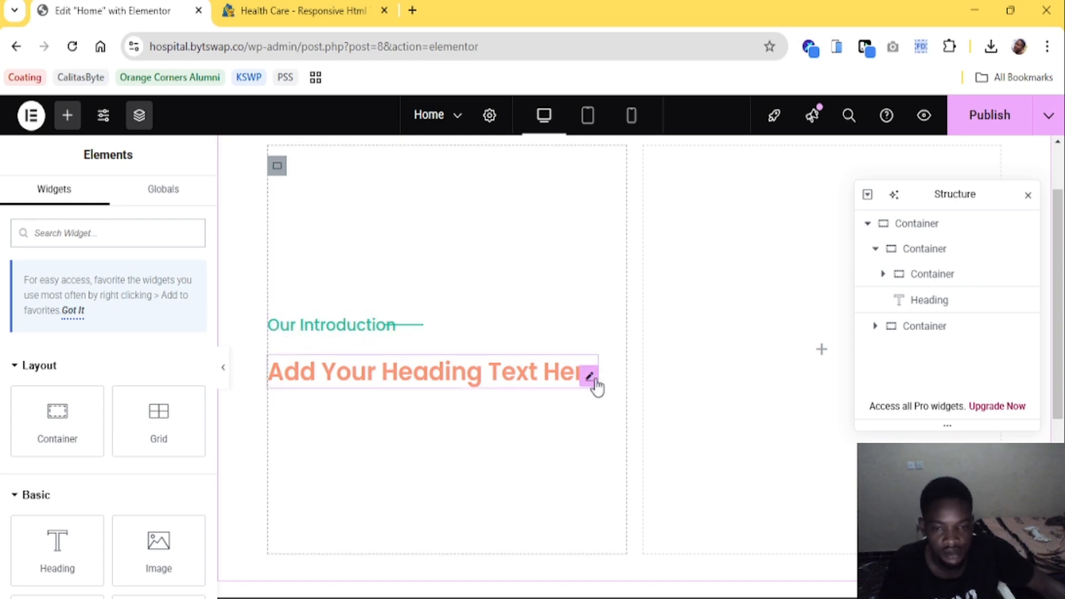
Check the main title's wording in the Health Care template and set the Elementor heading's text to "Book online for doctor's appointment"
left_click(590, 377)
left_click(294, 11)
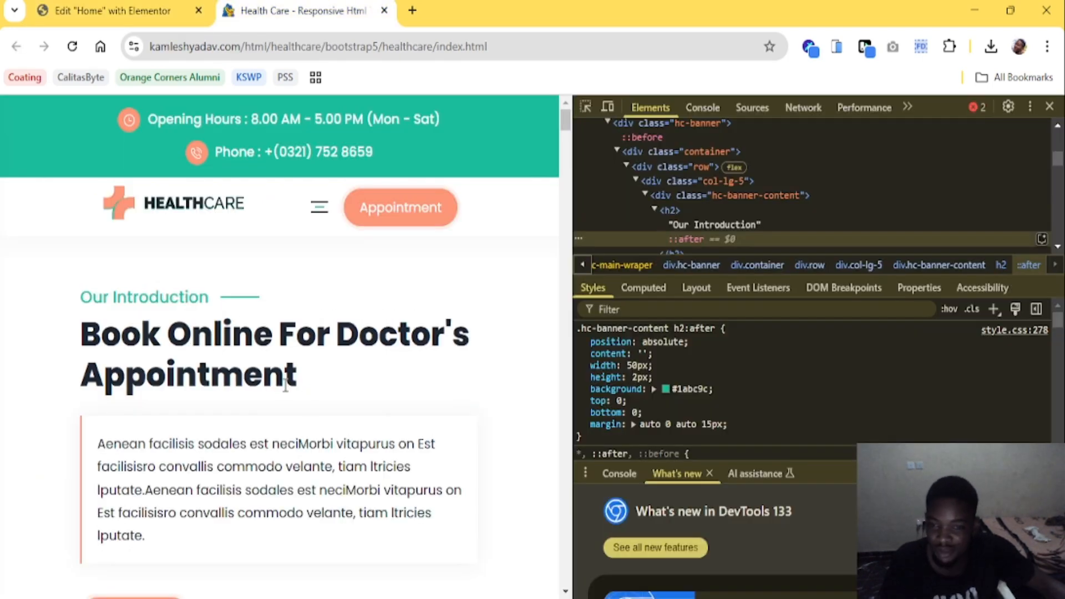
left_click_drag(286, 387, 87, 336)
left_click(100, 10)
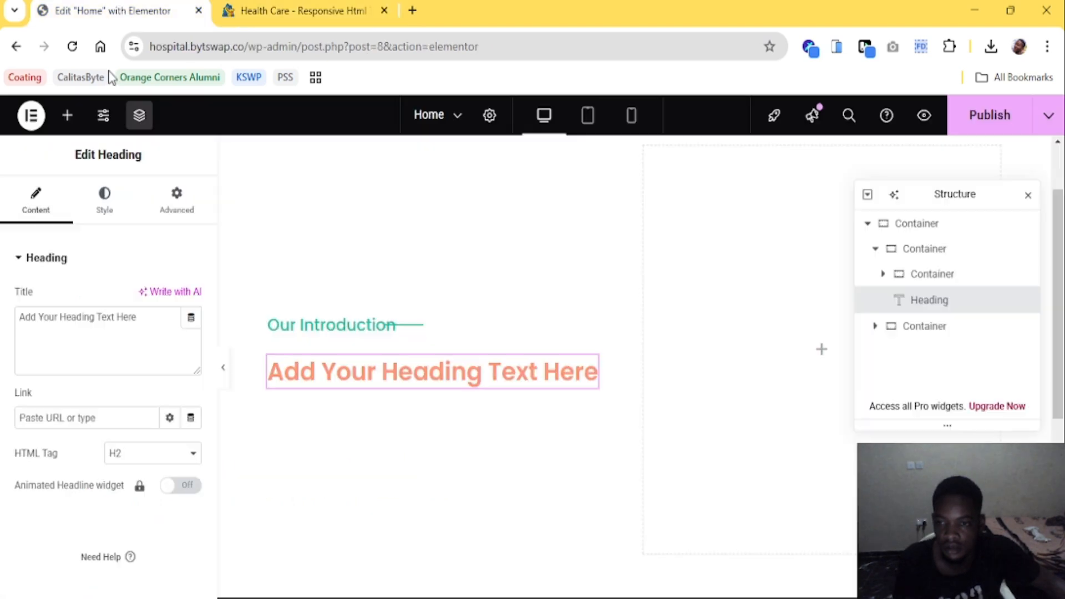
key("ctrl+a")
type("Book online for doctor's appointment")
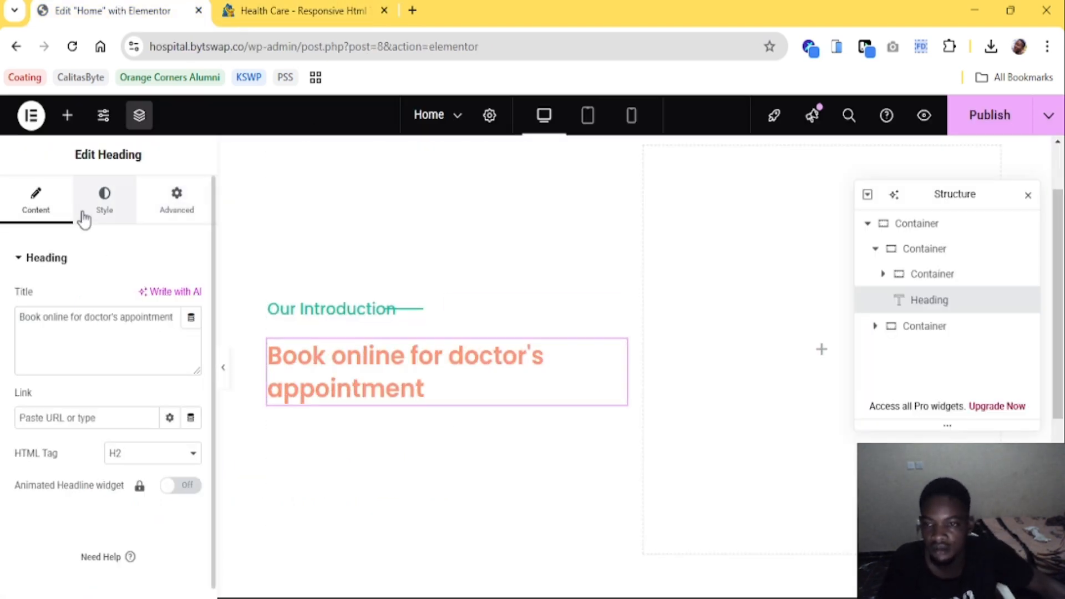
Inspect the title's font size in the Health Care template and set the Elementor heading's font size to 40 px
left_click(277, 11)
left_click(590, 109)
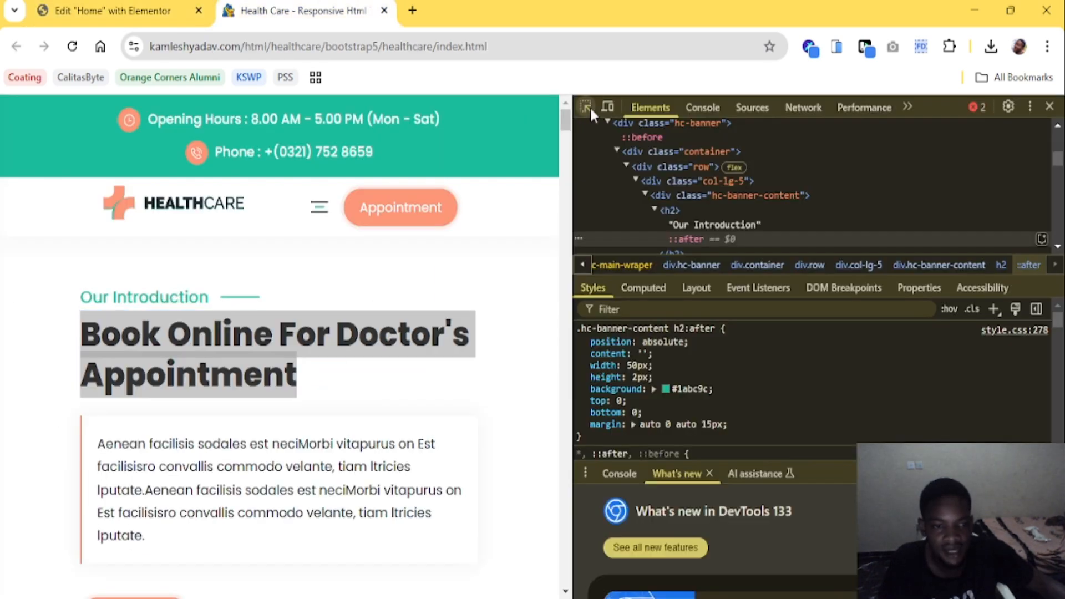
left_click(280, 342)
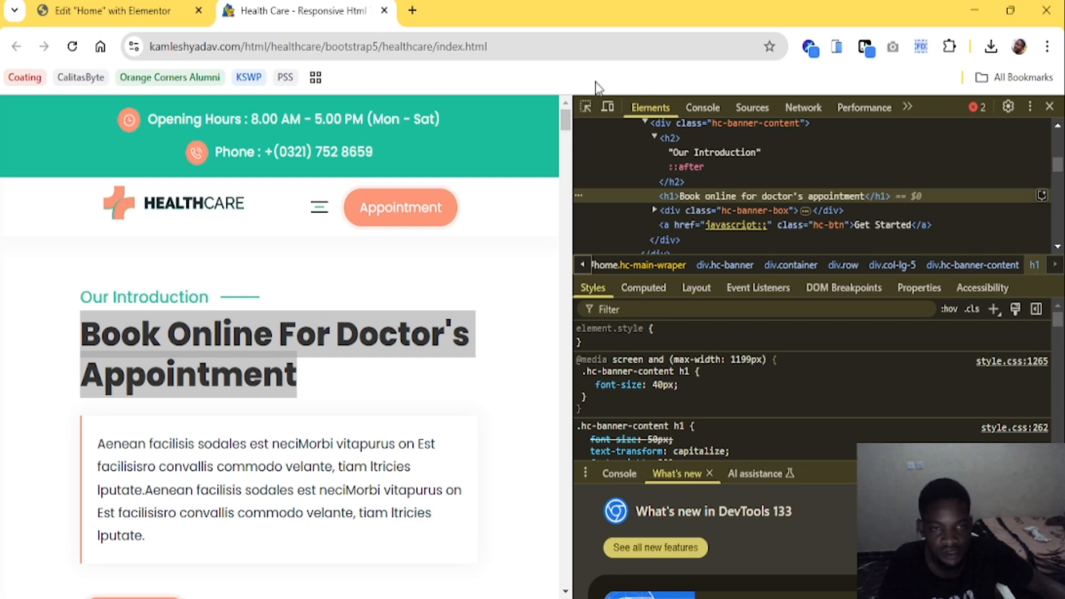
left_click(585, 106)
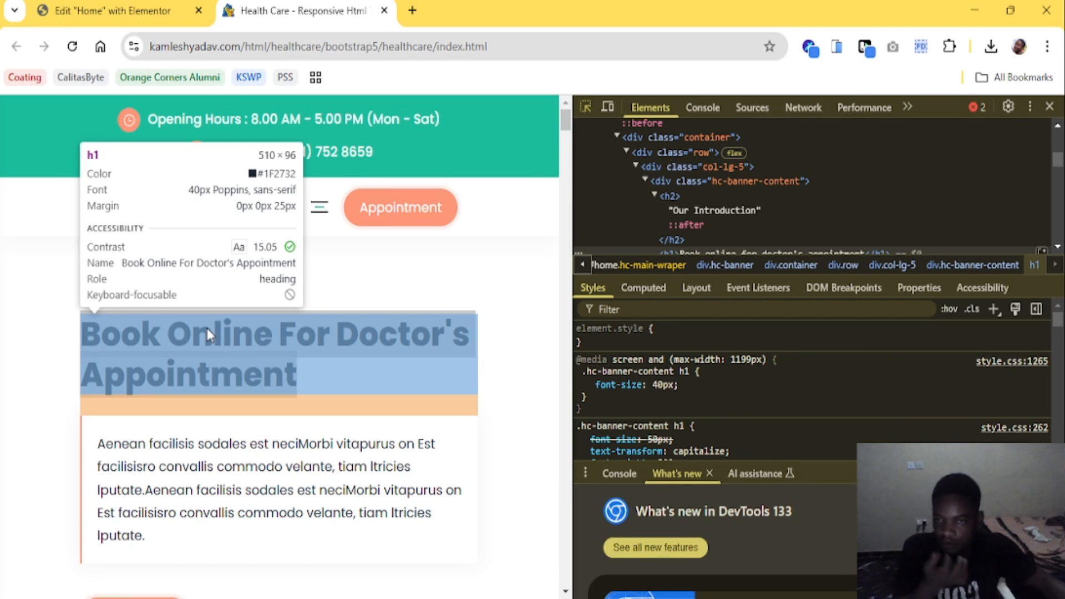
left_click(155, 6)
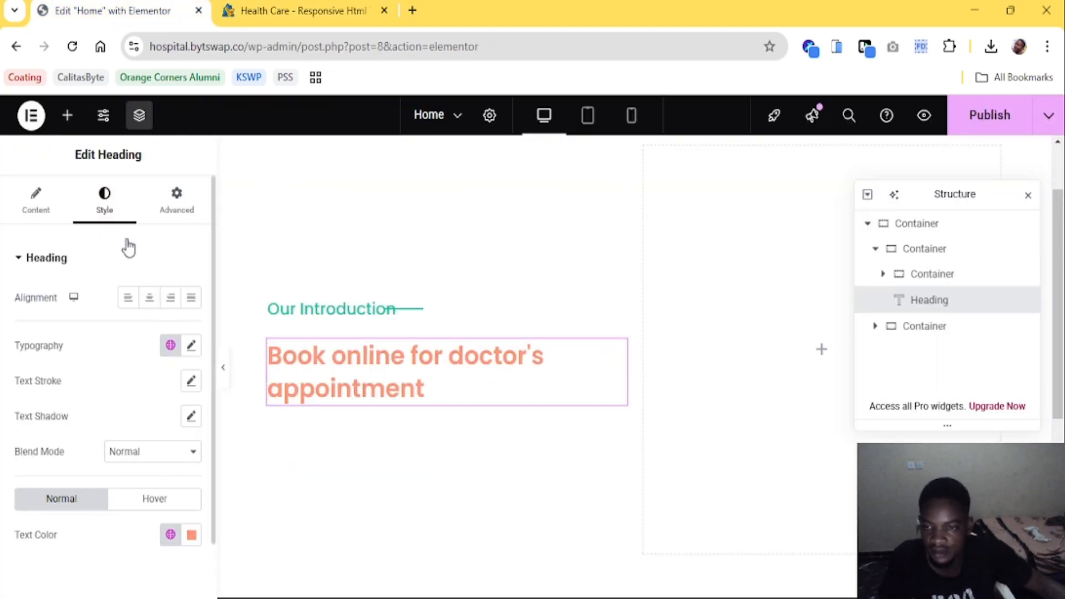
left_click(191, 344)
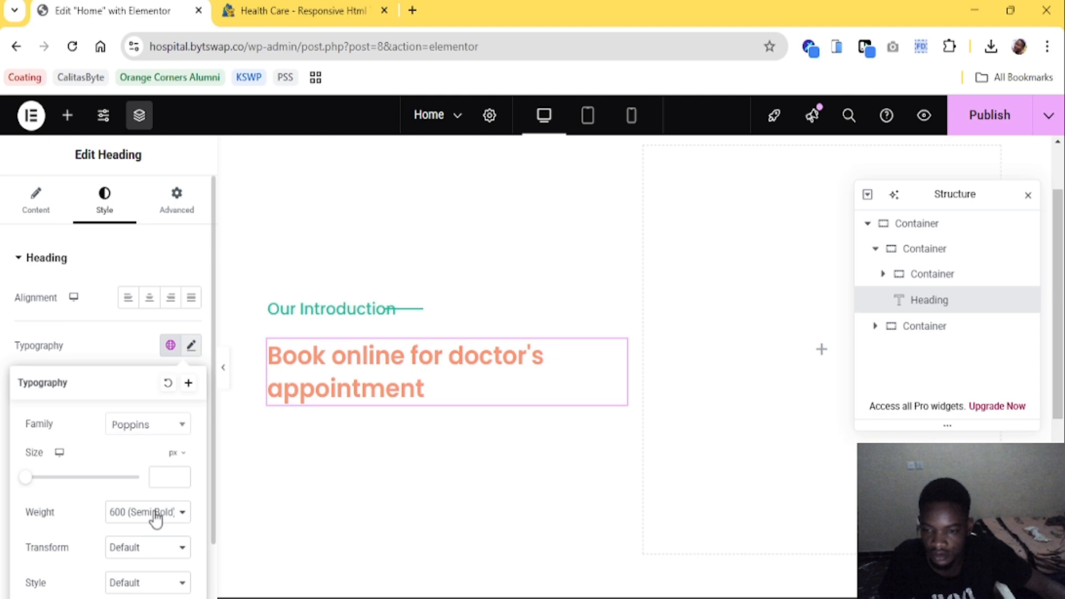
left_click(162, 476)
type("40")
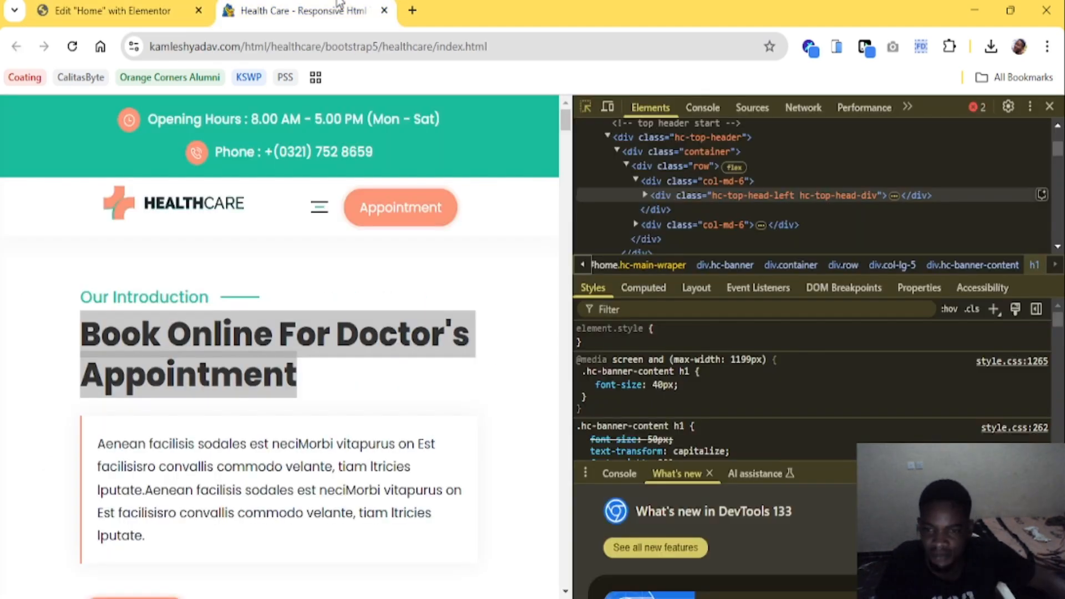
Look up the title's font weight in the template's CSS and set the Elementor heading's weight to 800 (Extra Bold)
left_click(339, 10)
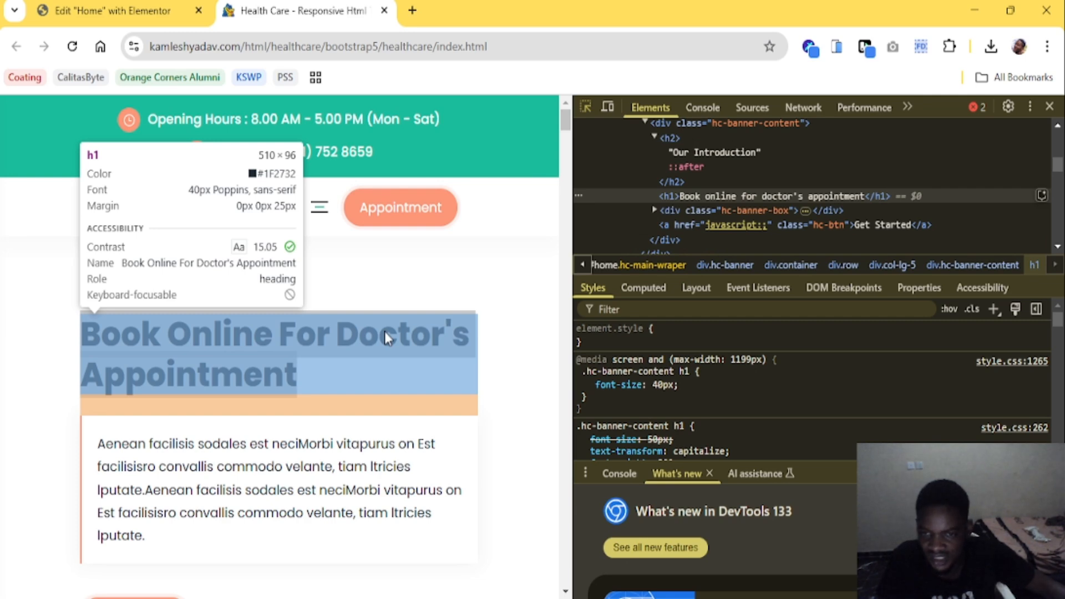
left_click(387, 338)
scroll(672, 383, "down", 2)
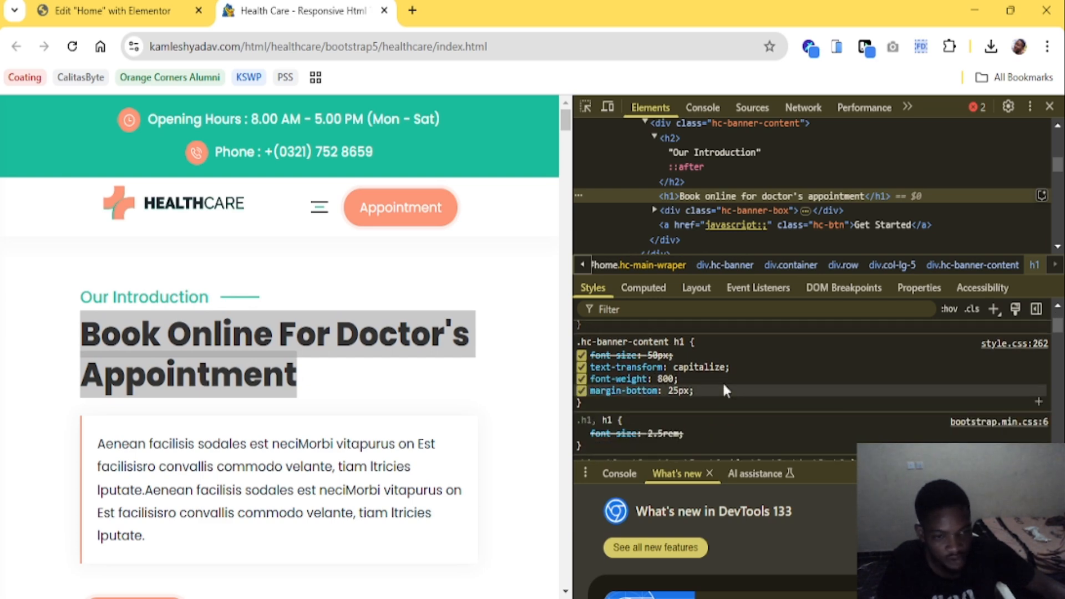
left_click(177, 10)
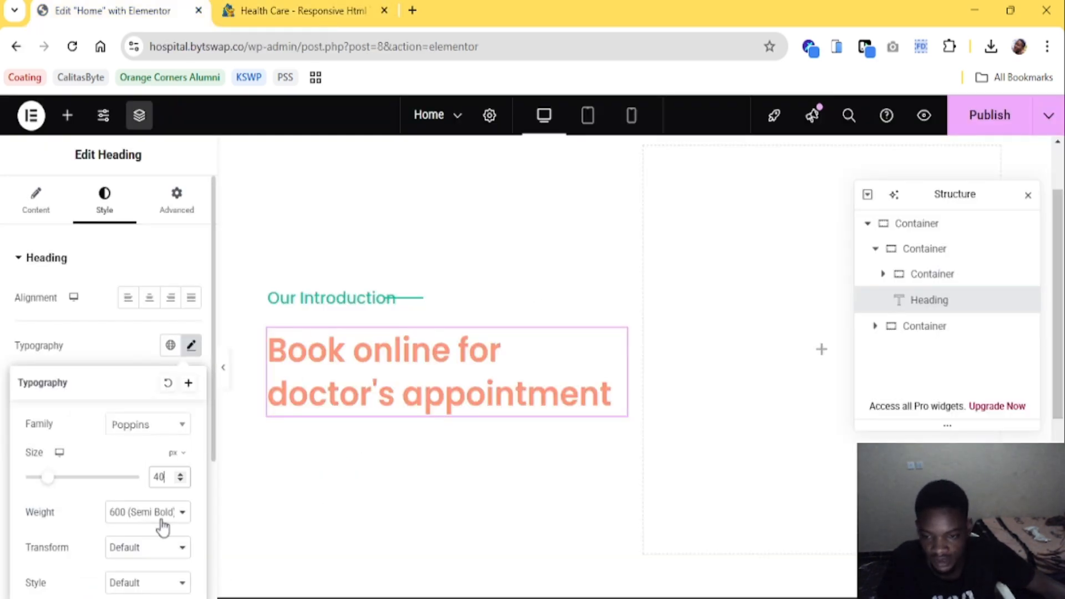
left_click(148, 413)
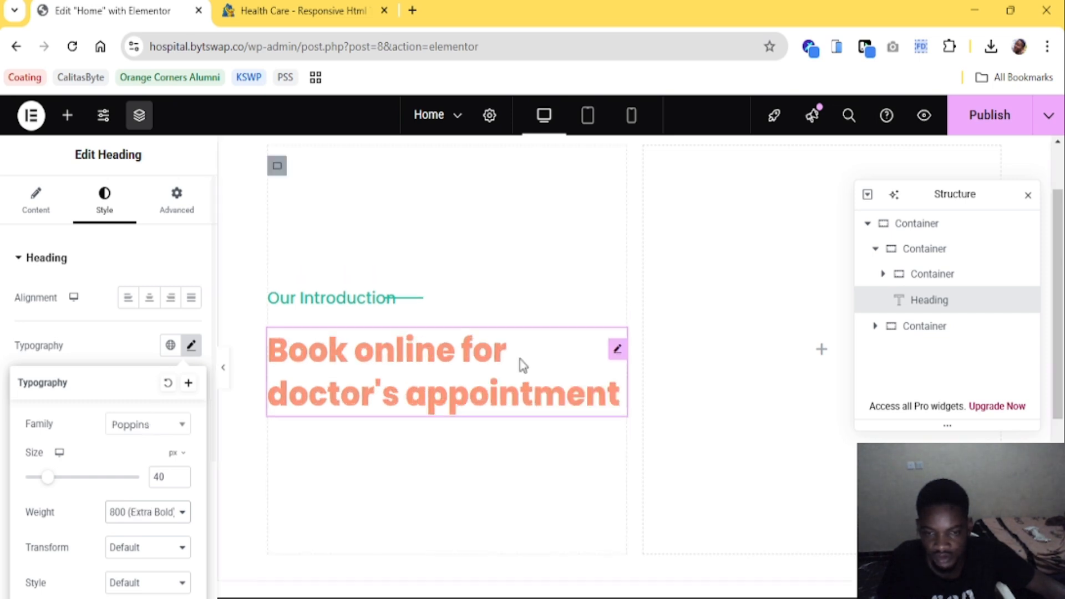
Apply the global Text color #1F2732 to the "Book online for doctor's appointment" heading
left_click(119, 346)
left_click(171, 533)
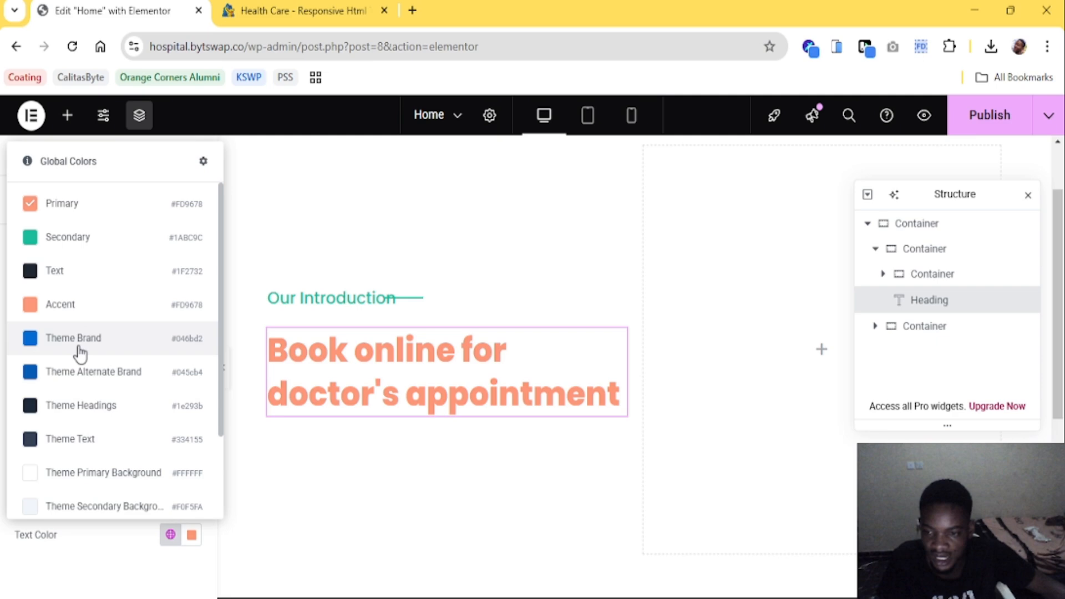
left_click(84, 271)
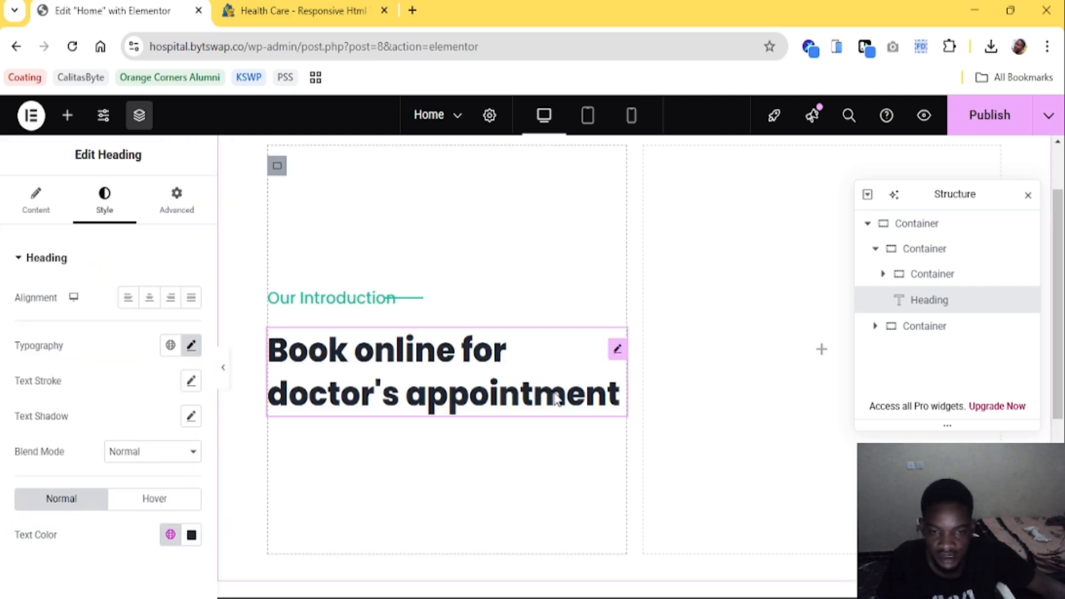
Compare the styled title with the Health Care template's title and preview the Elementor section at full width
left_click(252, 6)
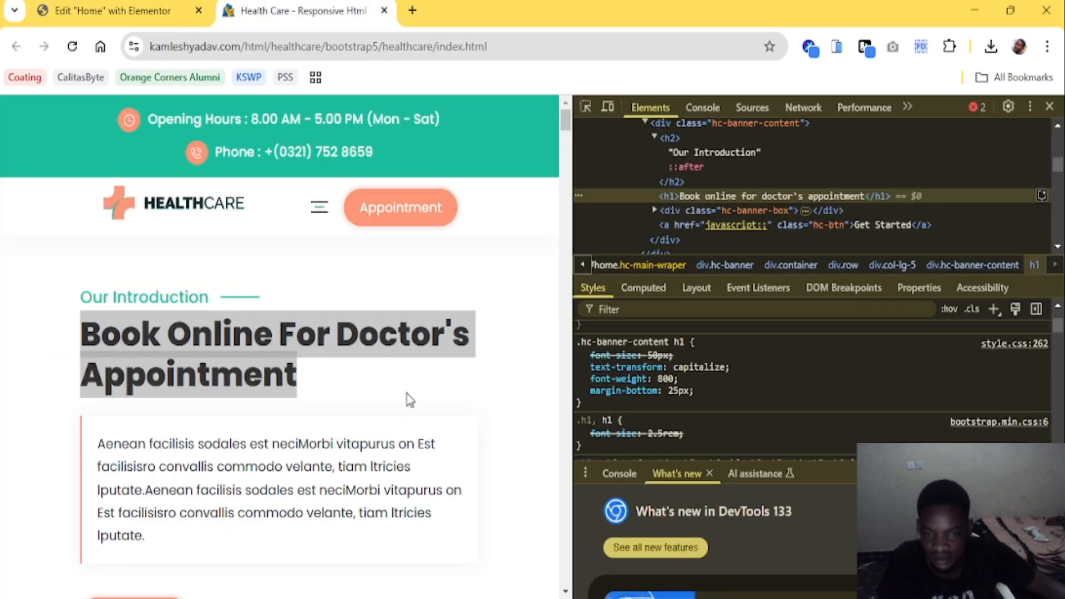
left_click(111, 10)
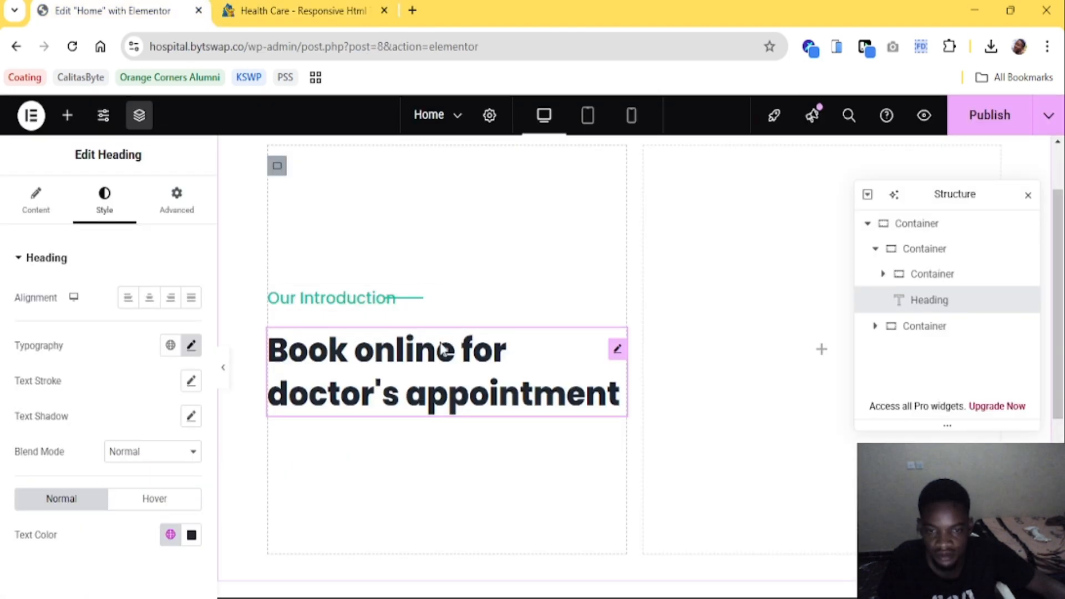
left_click(225, 369)
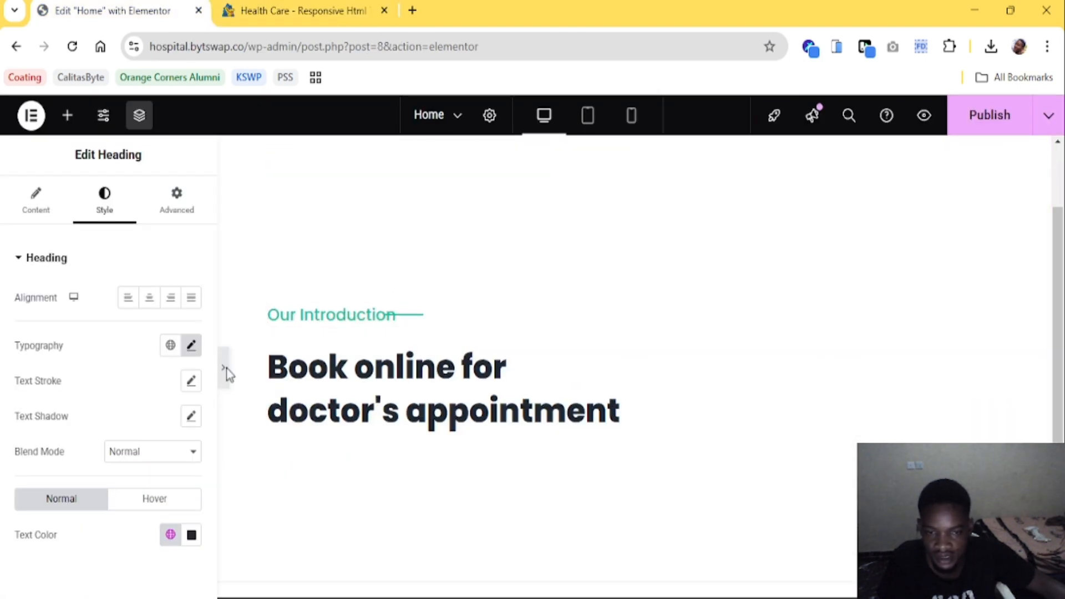
Check the full-width Elementor title against the Health Care template and review the text box below the template's title
left_click(269, 7)
left_click(133, 10)
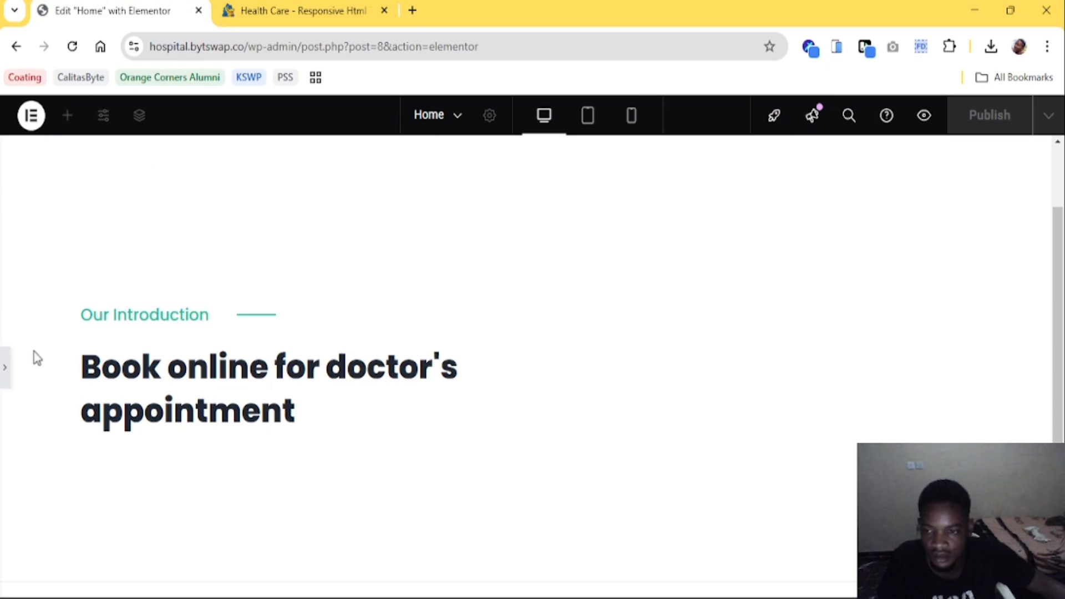
left_click(4, 370)
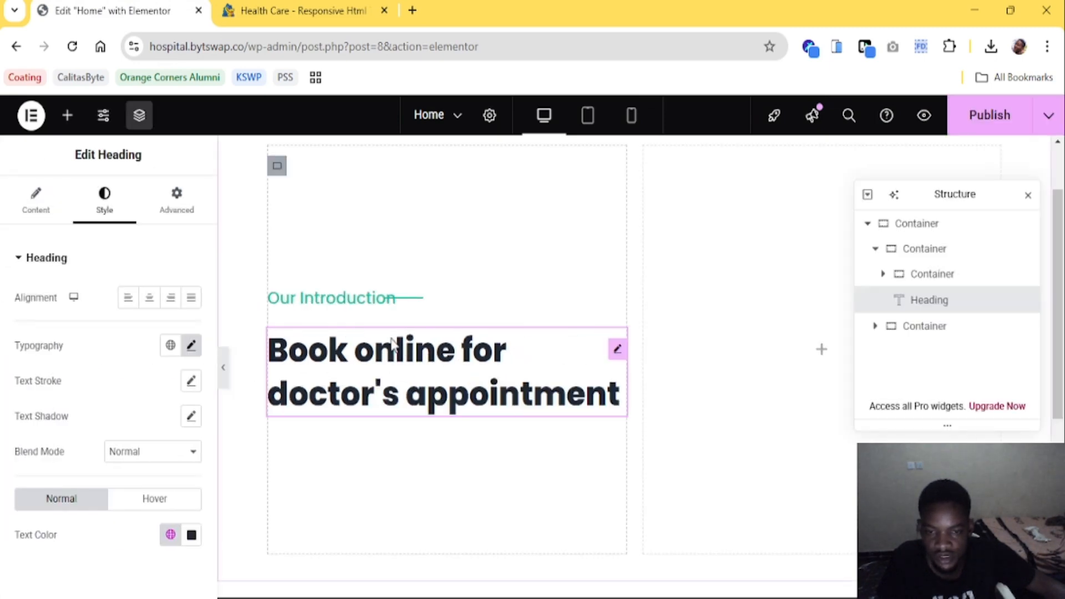
left_click(261, 7)
scroll(112, 294, "down", 3)
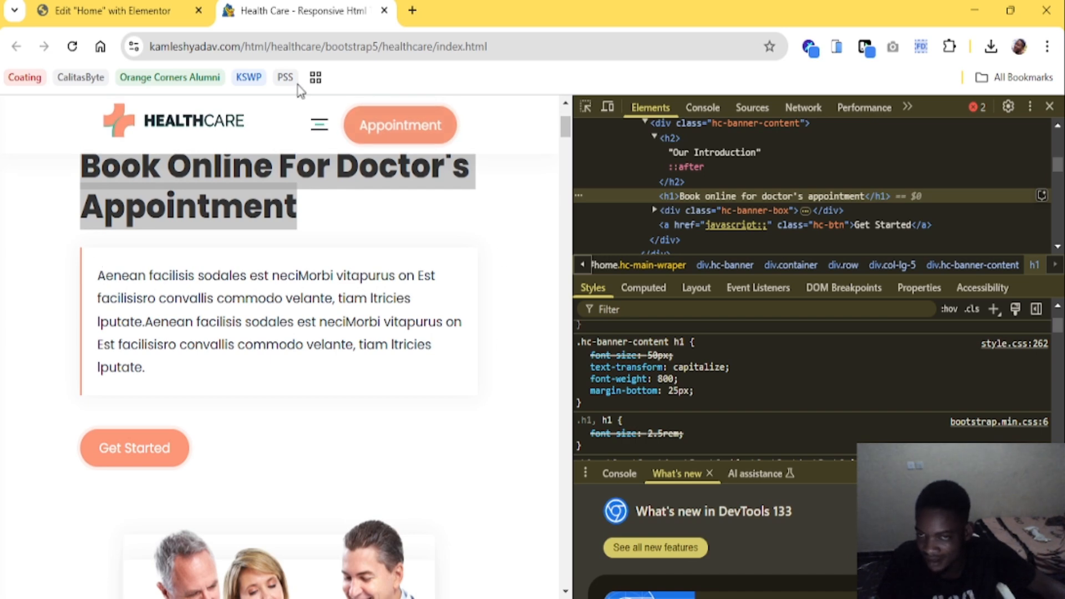
left_click(154, 9)
Add a container below the "Book online for doctor's appointment" heading and set its padding to 0 on all sides
left_click(68, 116)
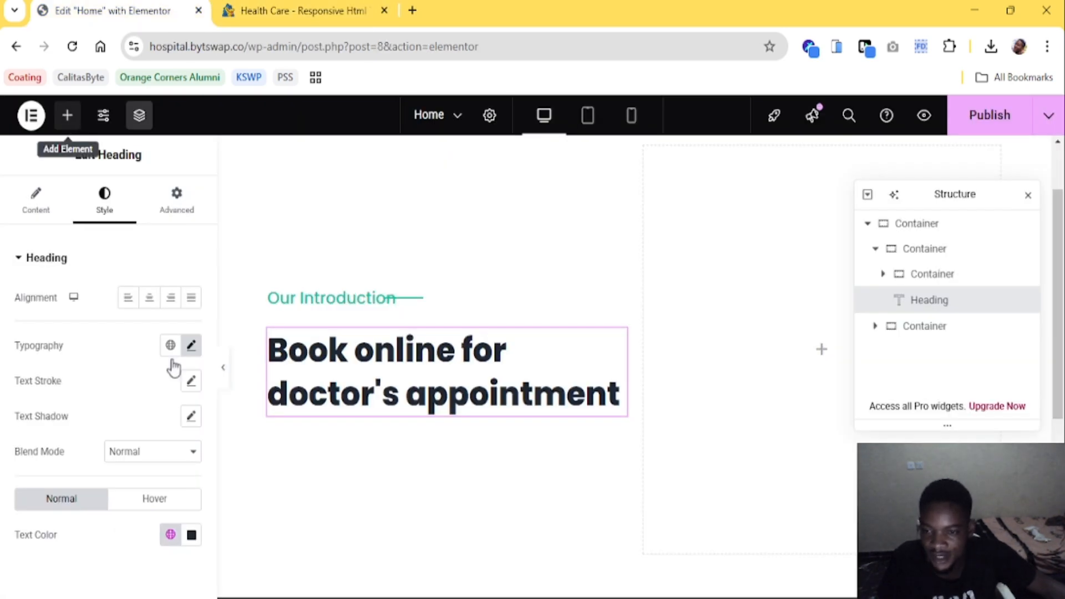
left_click_drag(158, 422, 391, 448)
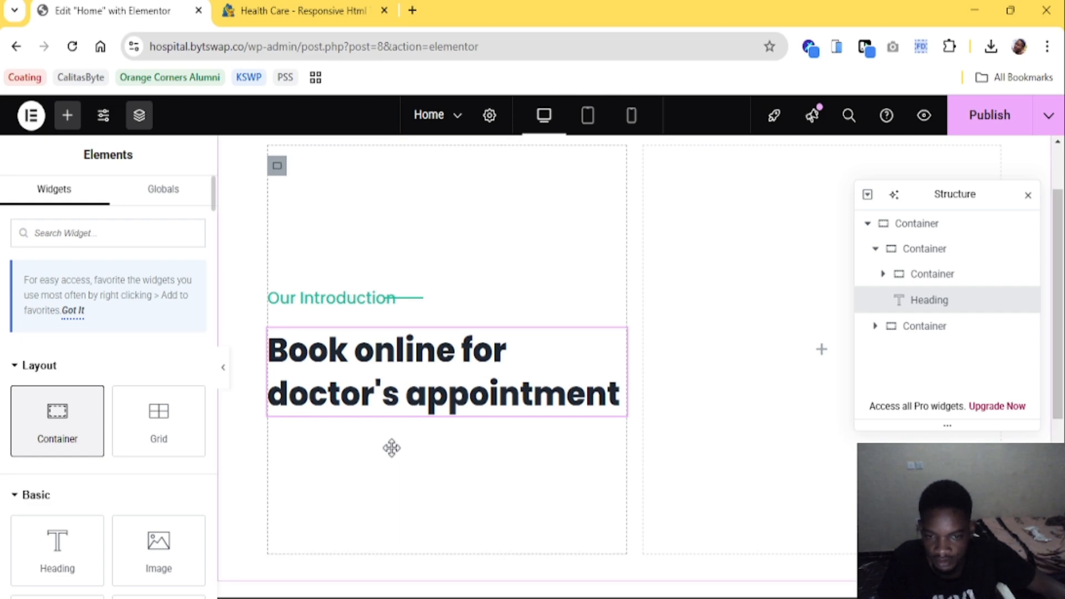
left_click_drag(57, 421, 366, 413)
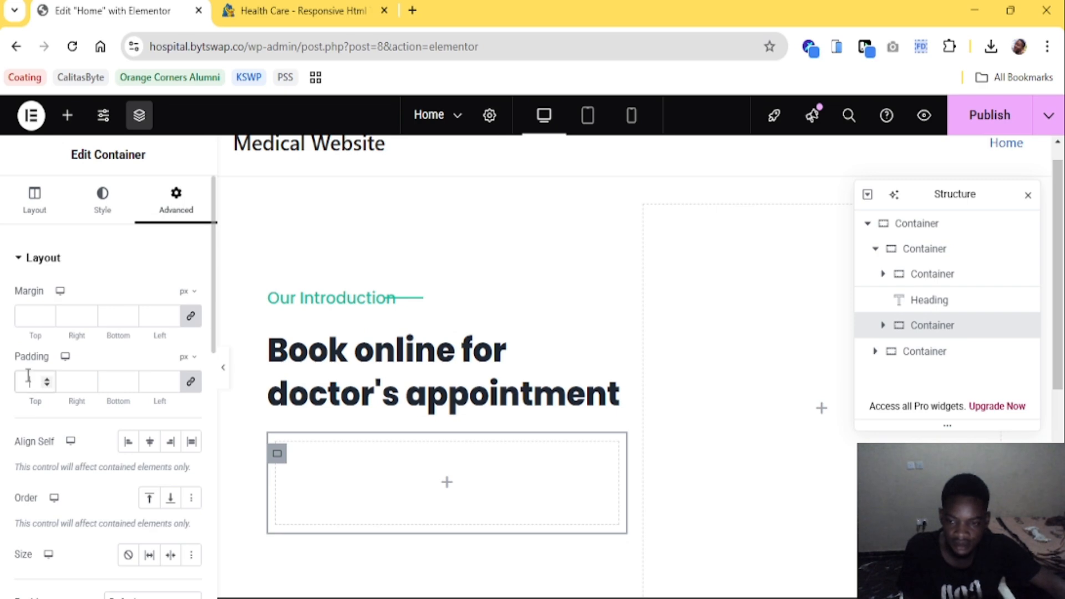
left_click(28, 381)
type("1")
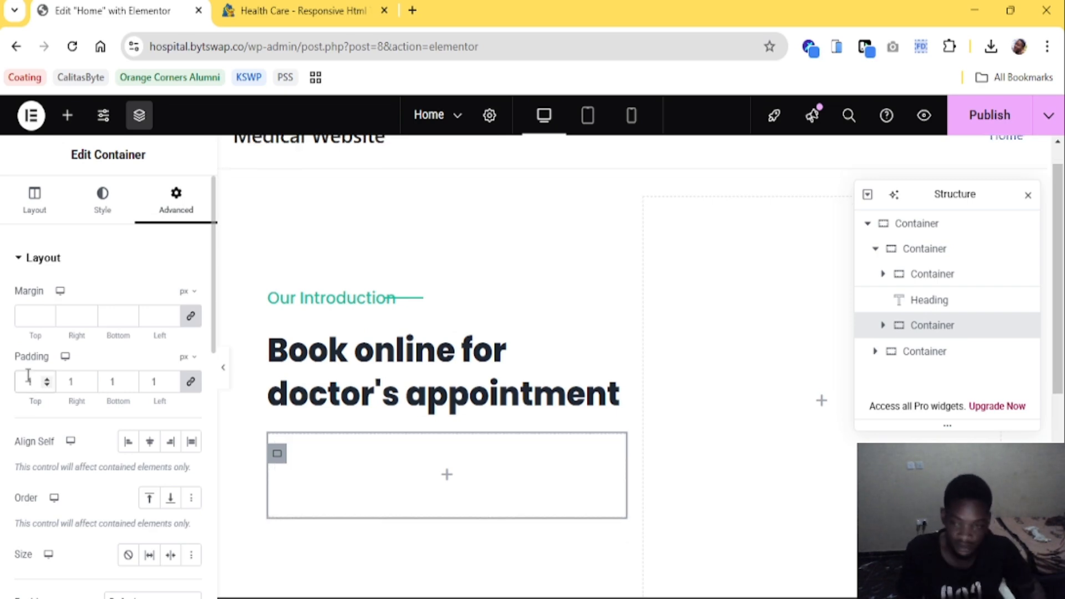
key("BackSpace")
type("0")
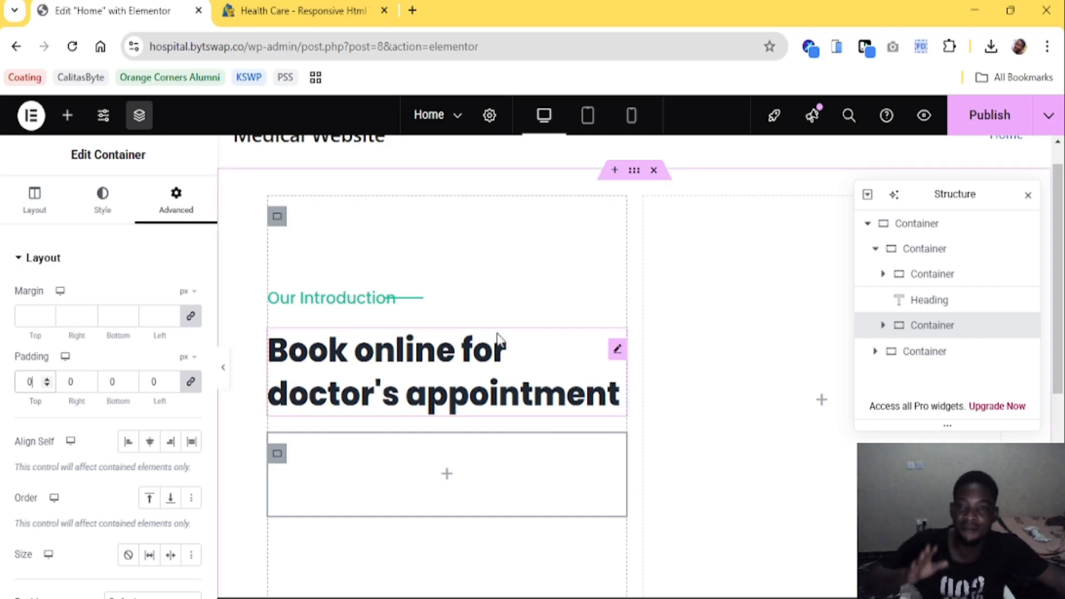
Close the developer tools on the Health Care template and sample the hero section's background color with the color picker extension
left_click(450, 477)
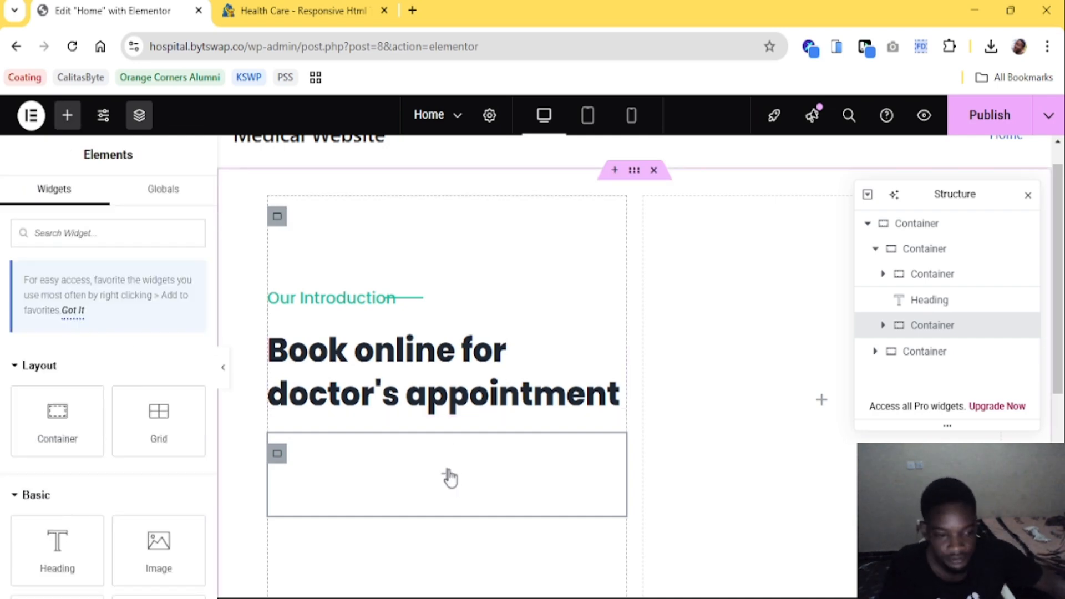
left_click(314, 8)
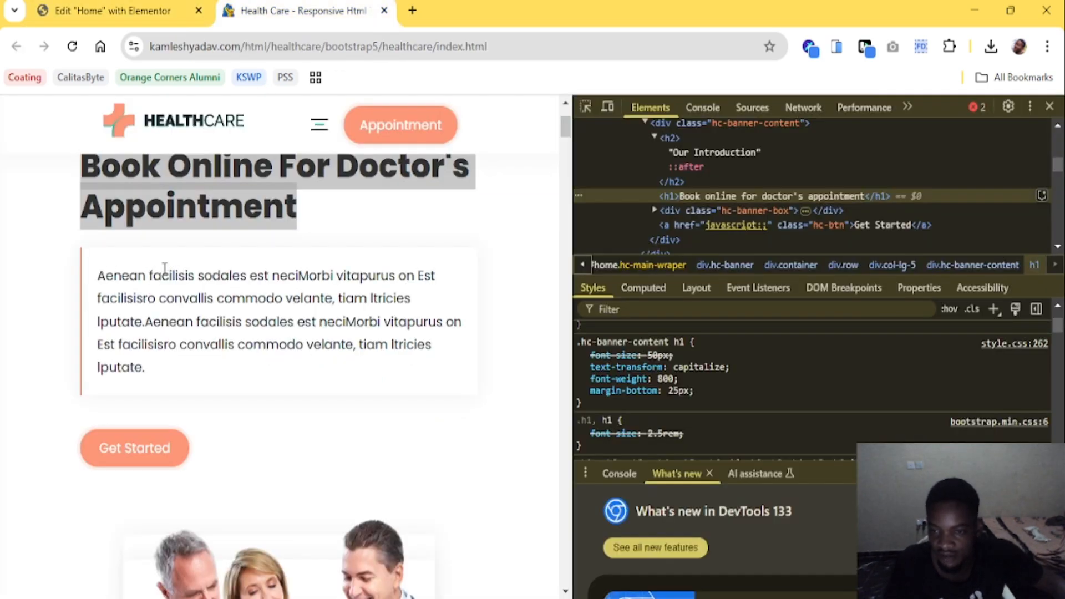
left_click(133, 7)
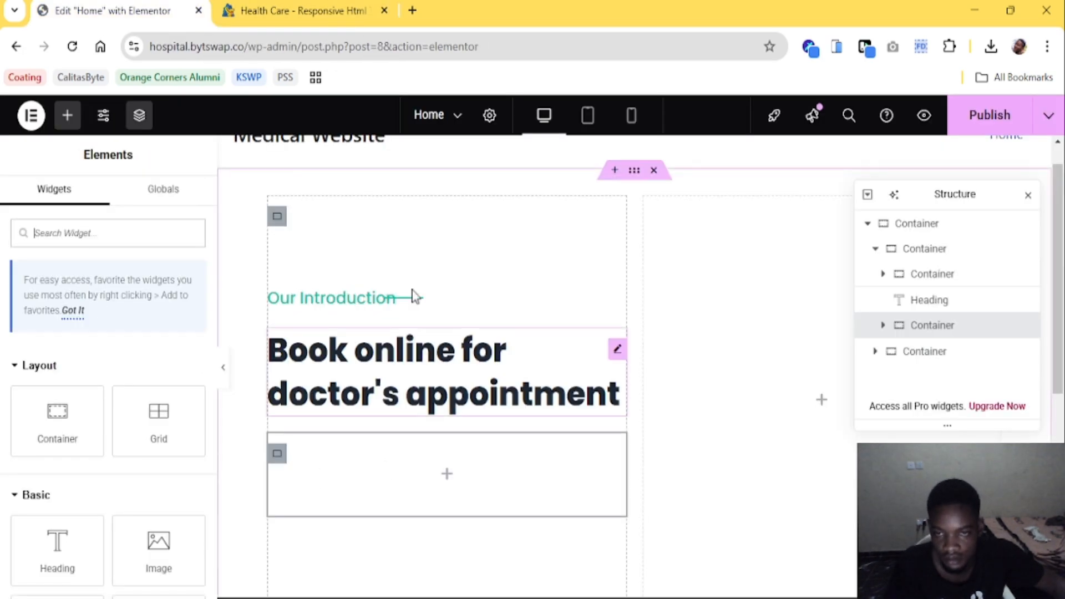
left_click(314, 10)
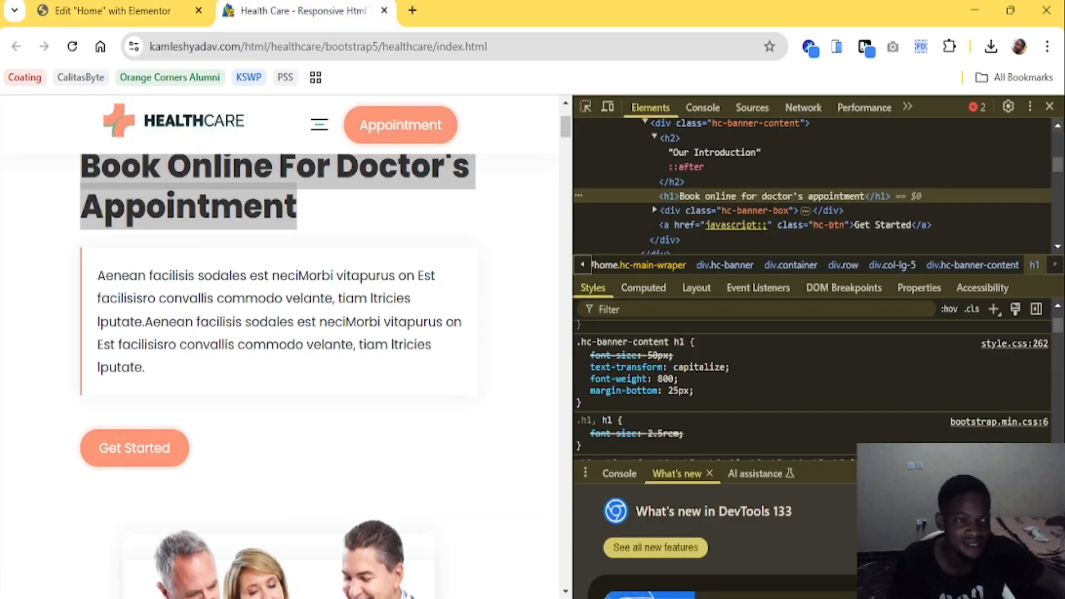
key("F12")
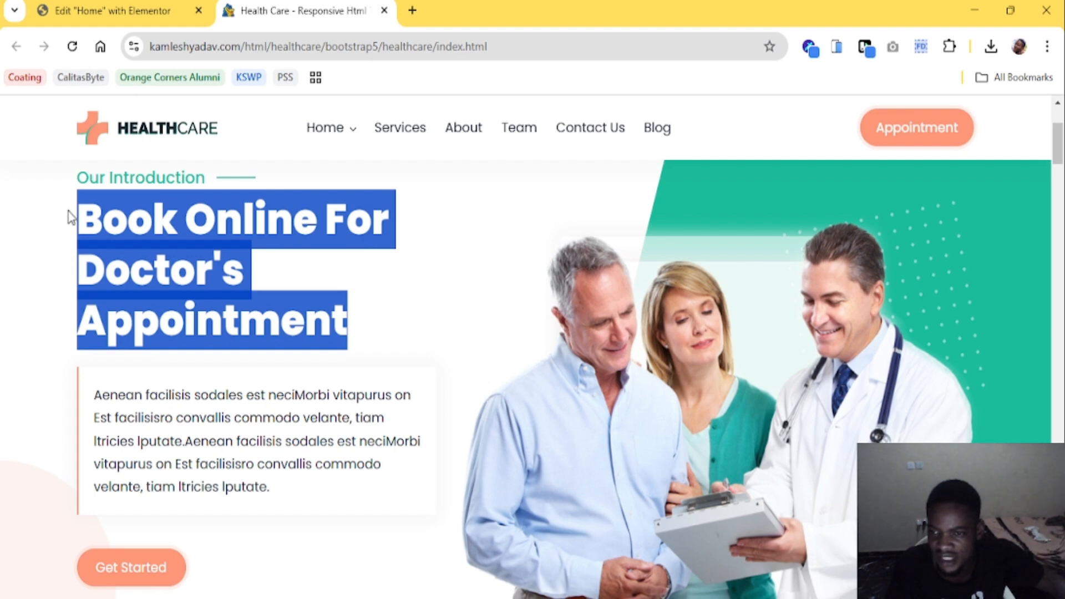
left_click(809, 49)
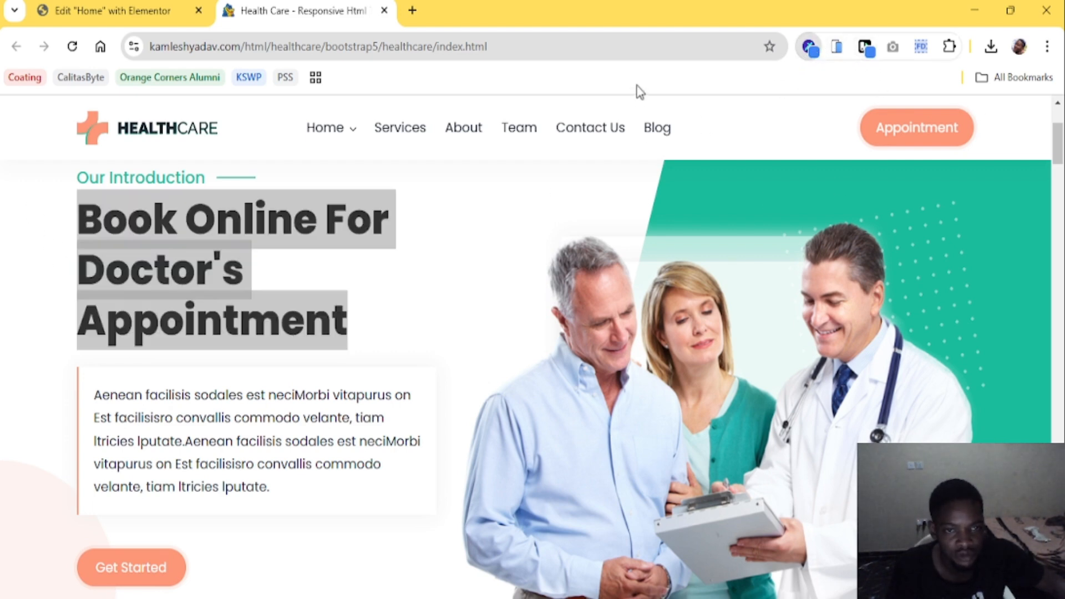
left_click(34, 206)
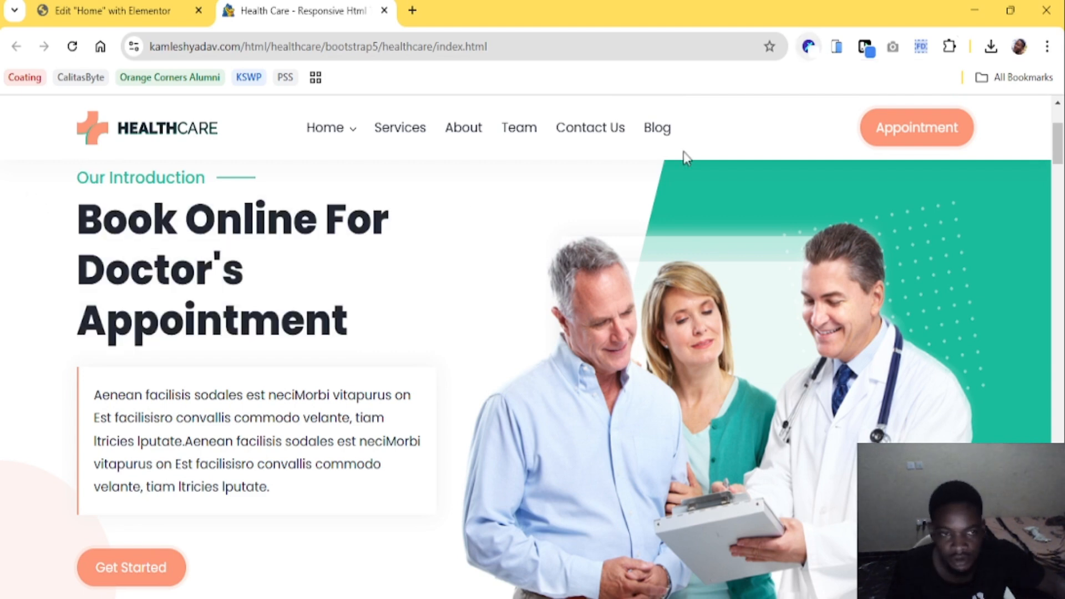
left_click(159, 17)
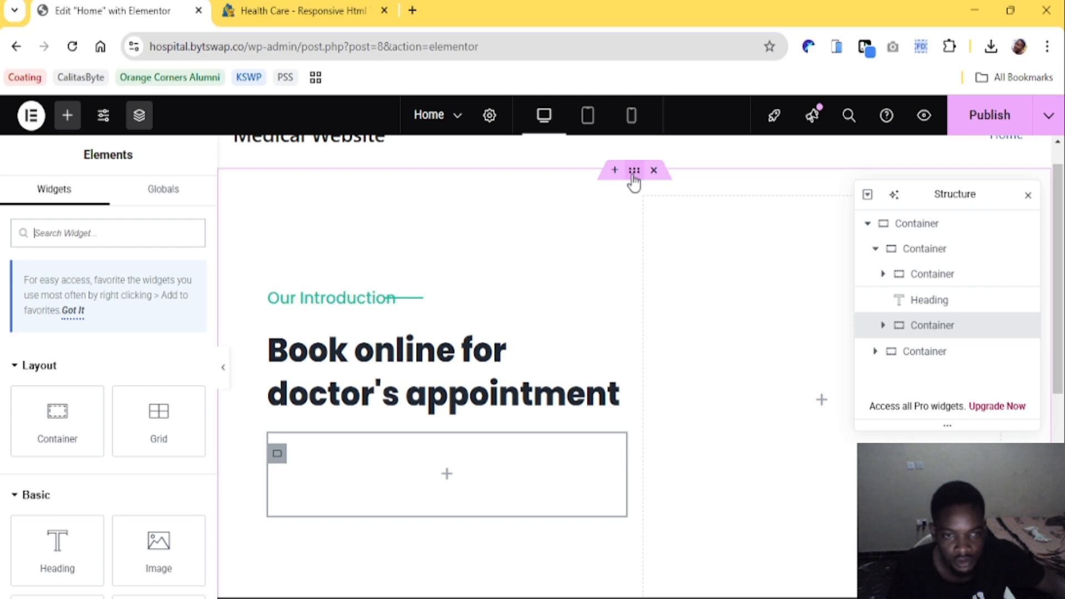
Give the outermost hero container a Classic background with the color #FFFFFF
left_click(634, 173)
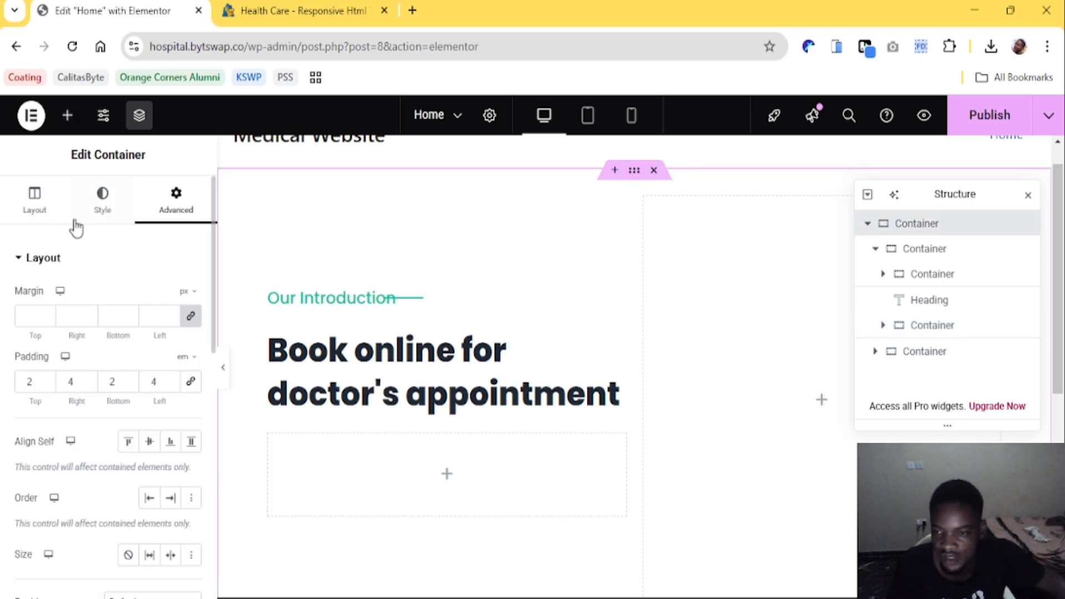
left_click(90, 213)
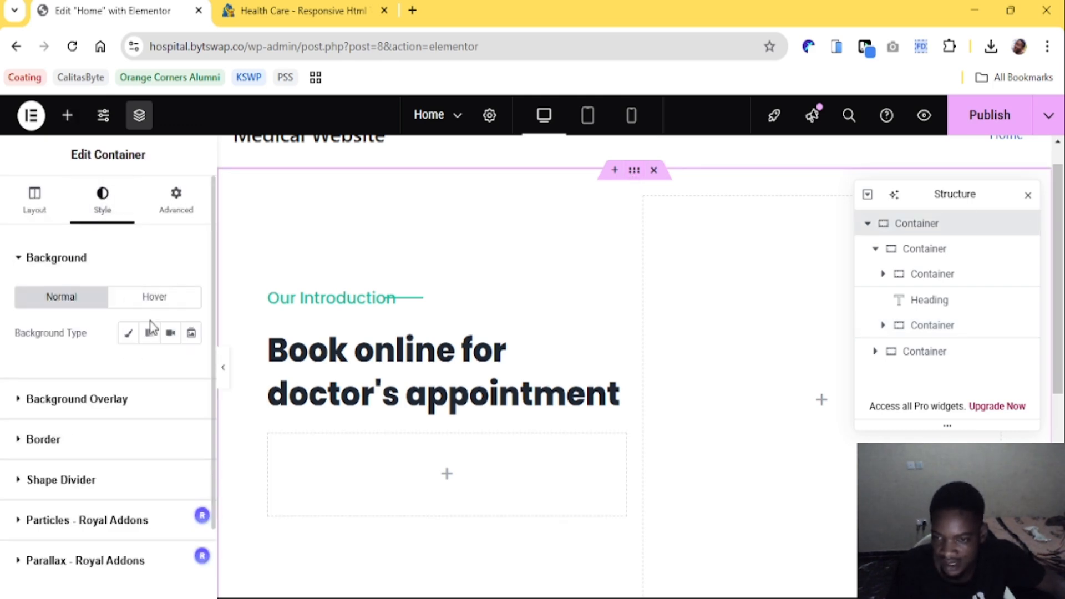
left_click(128, 333)
left_click(188, 375)
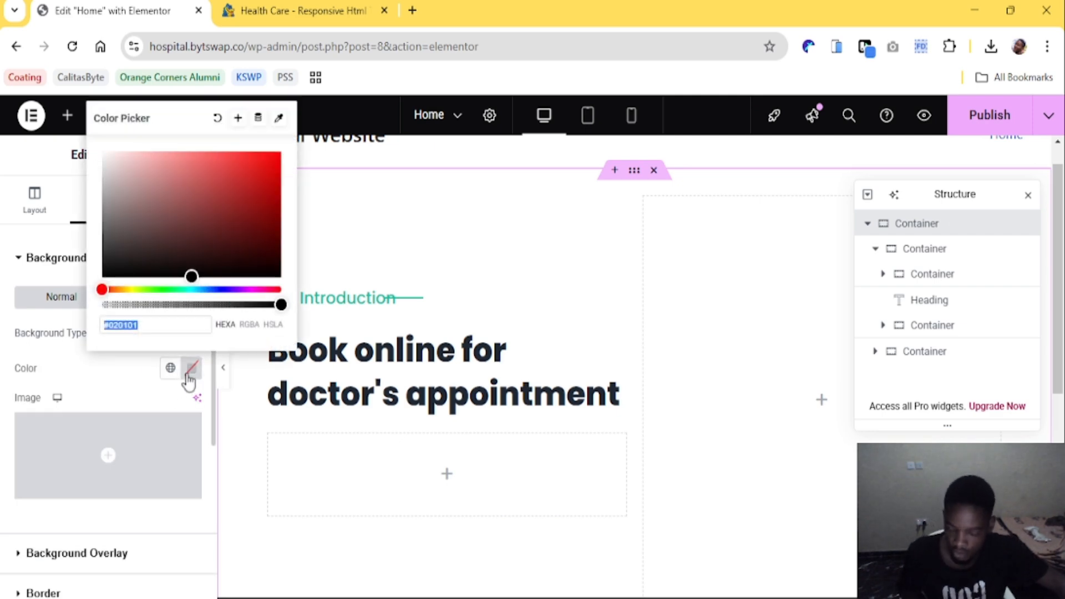
type("#ffffff")
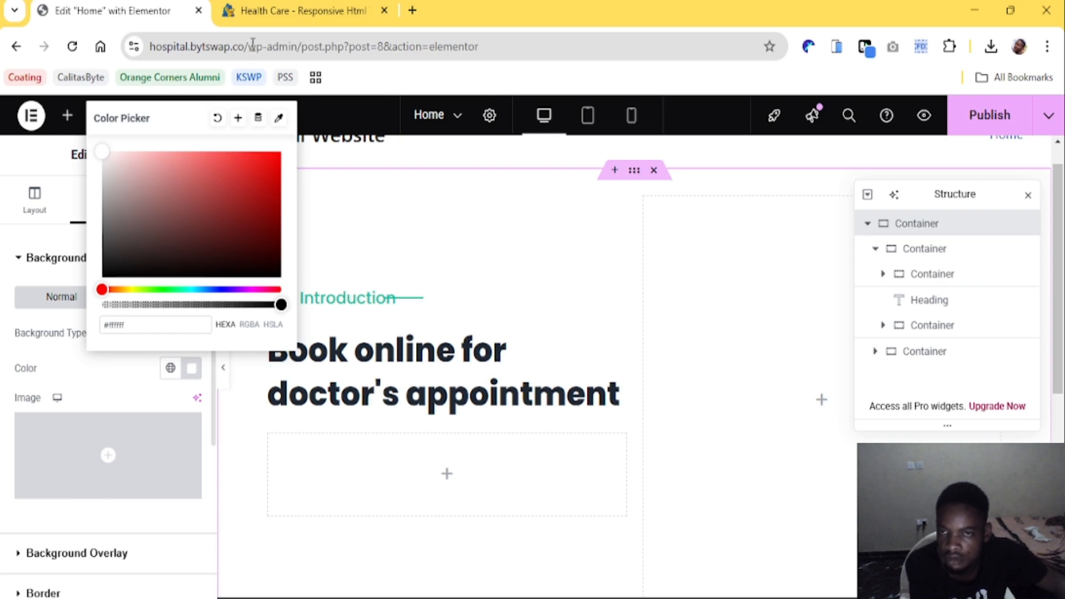
Sample the template's hero background again and re-enter #FFFFFF as the outer container's background color
left_click(262, 10)
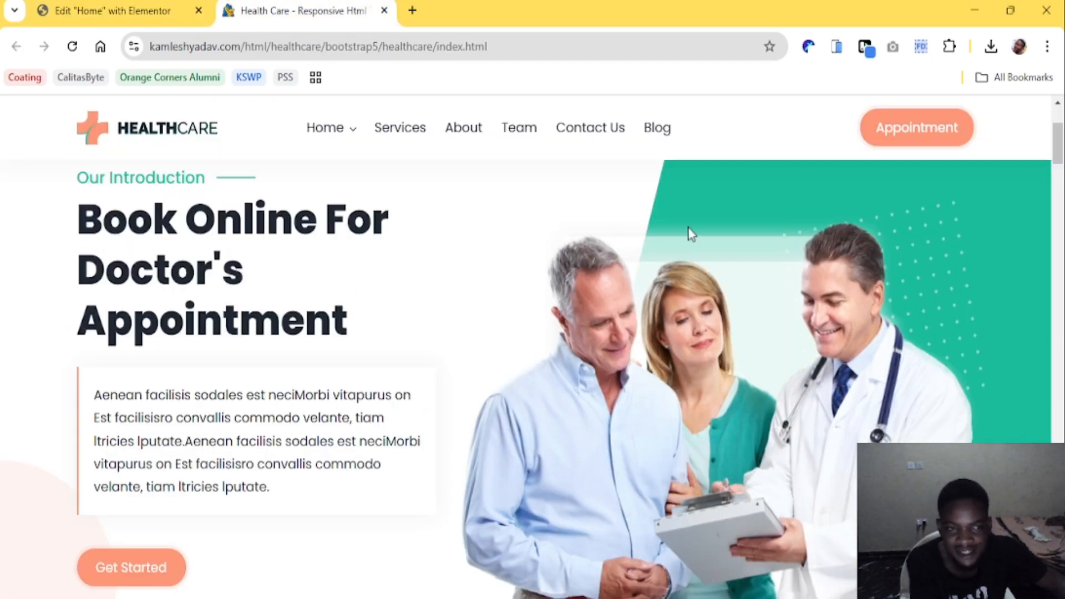
left_click(809, 47)
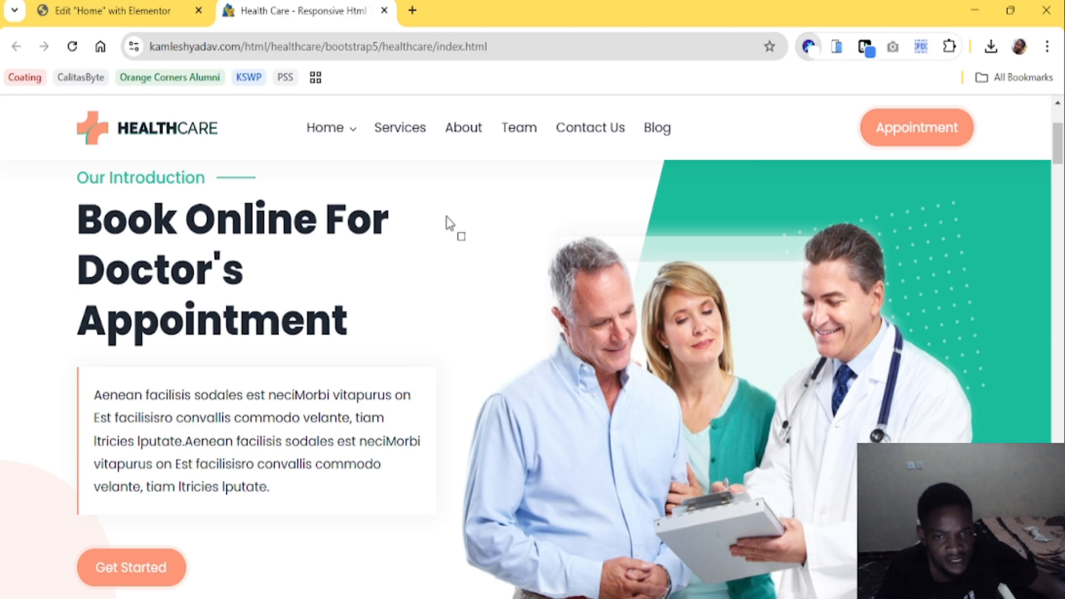
left_click(103, 7)
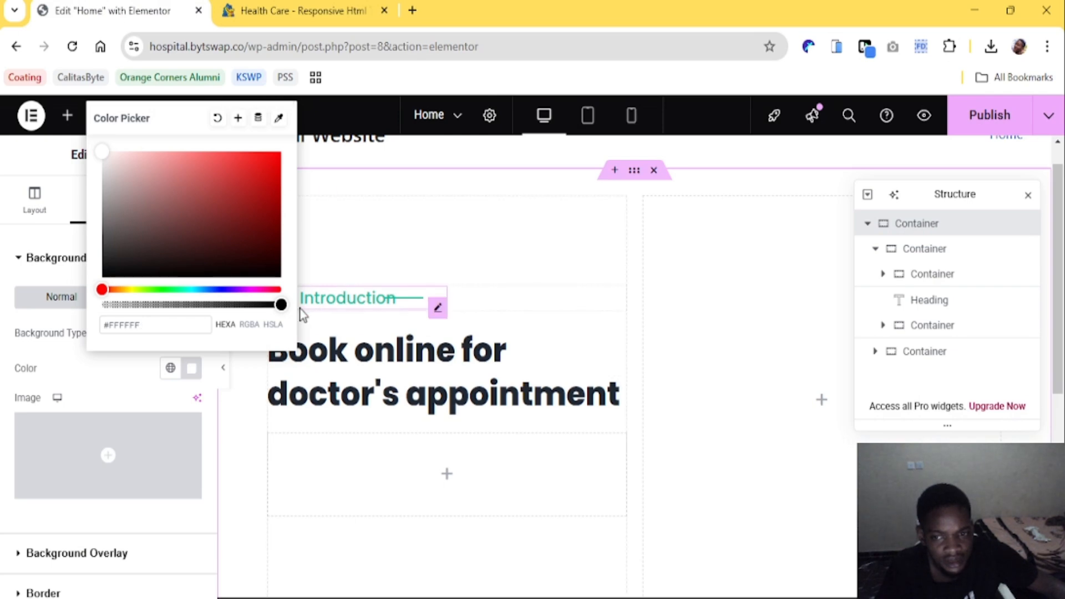
key("ctrl+a")
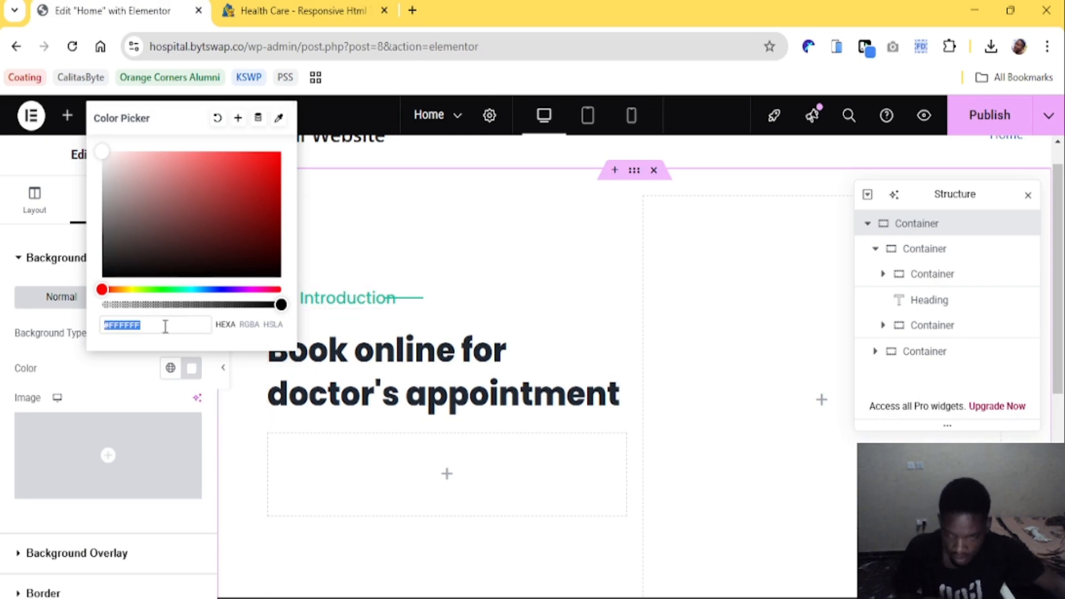
type("#ffffff")
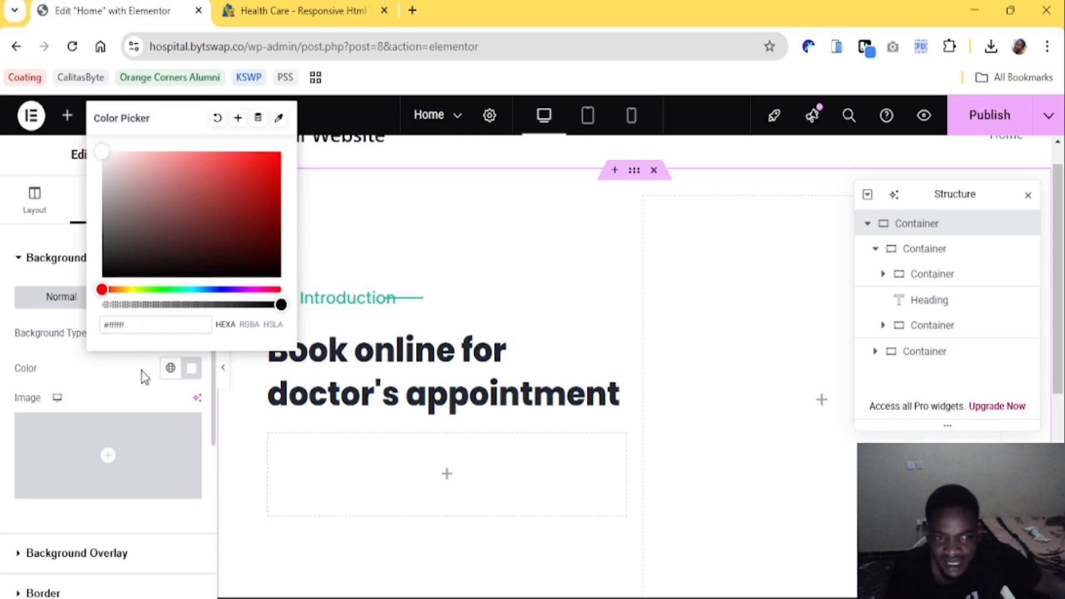
Check the template's hero background with another color picker and change the outer container's background to a slightly off-white color
left_click(292, 4)
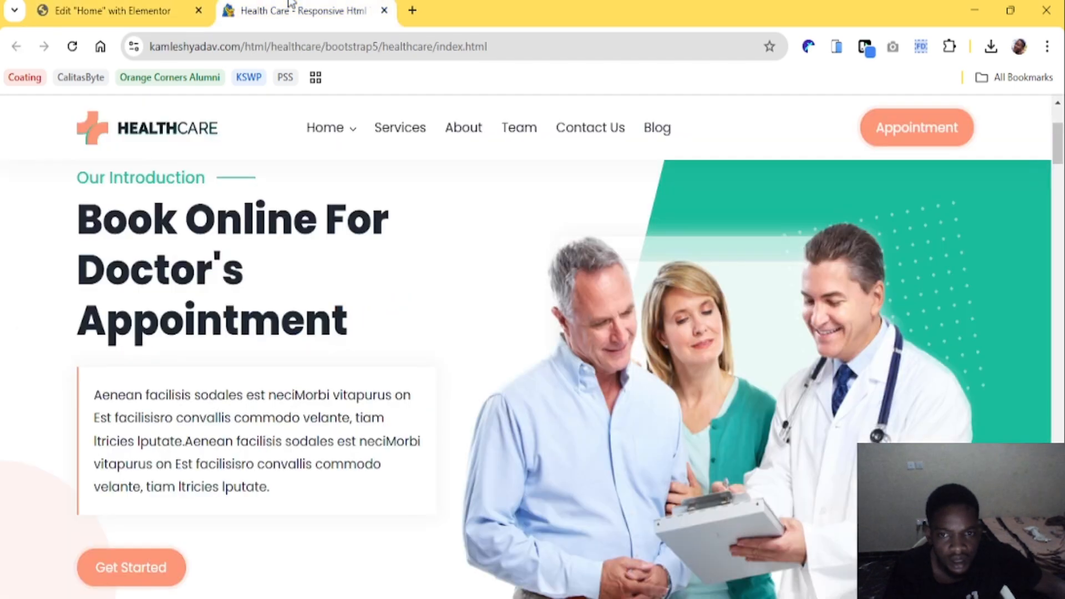
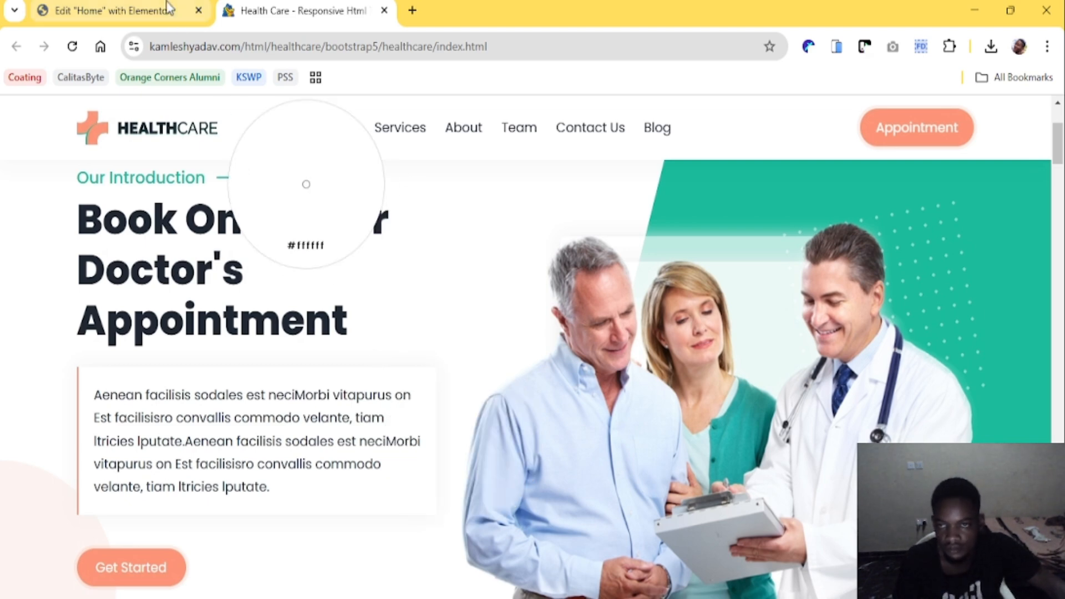
left_click(869, 54)
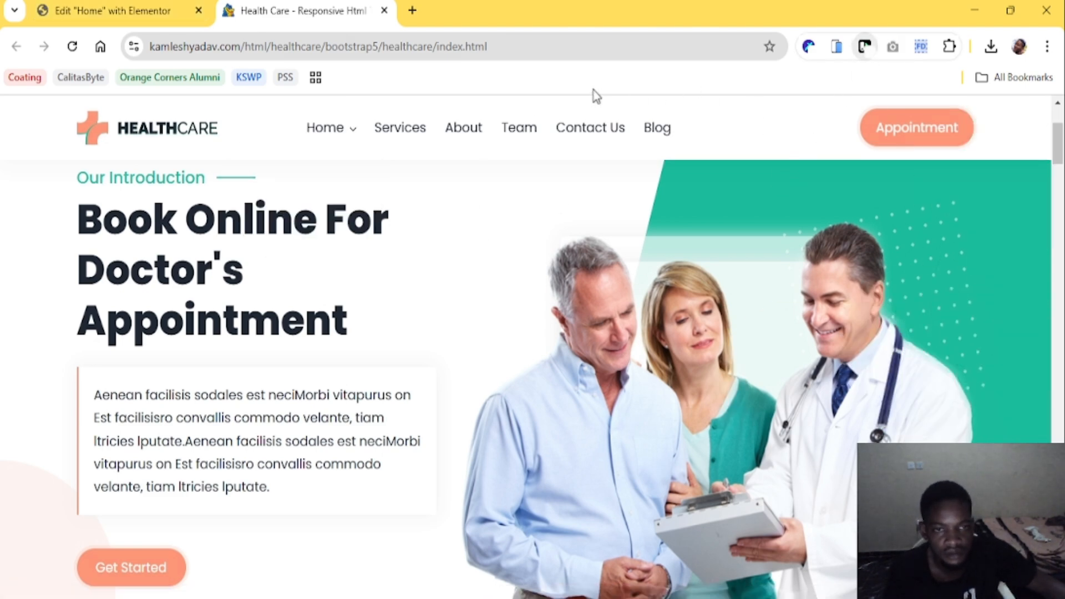
left_click(207, 9)
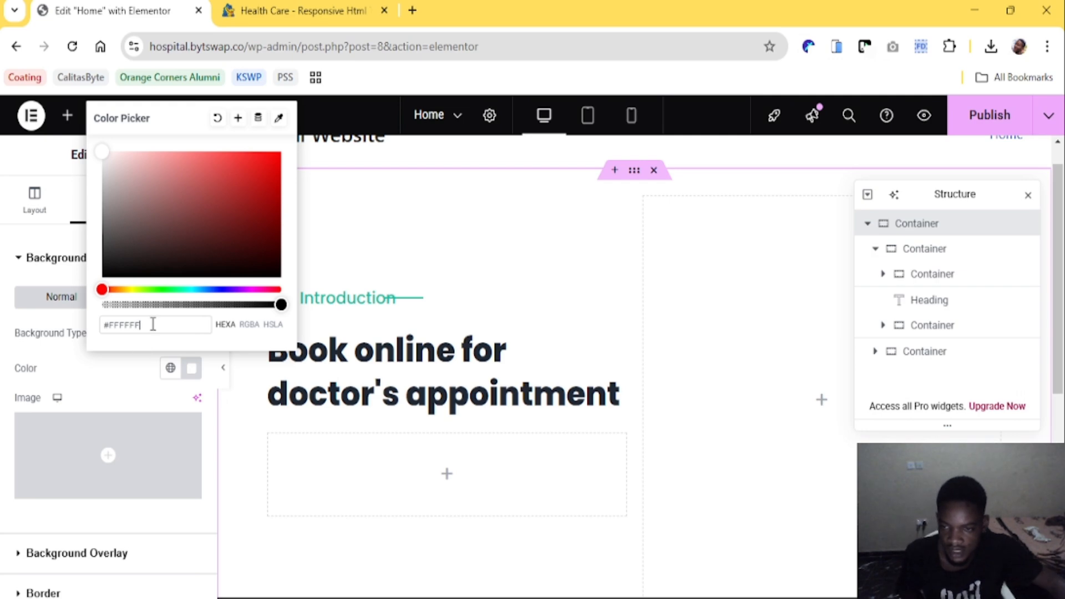
left_click_drag(153, 325, 91, 337)
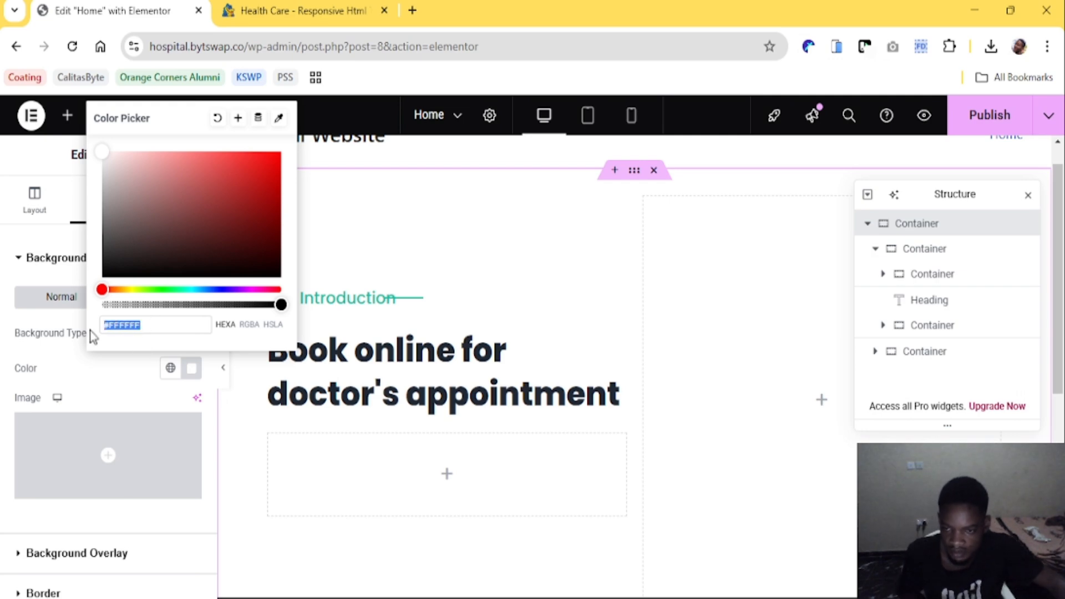
left_click(125, 375)
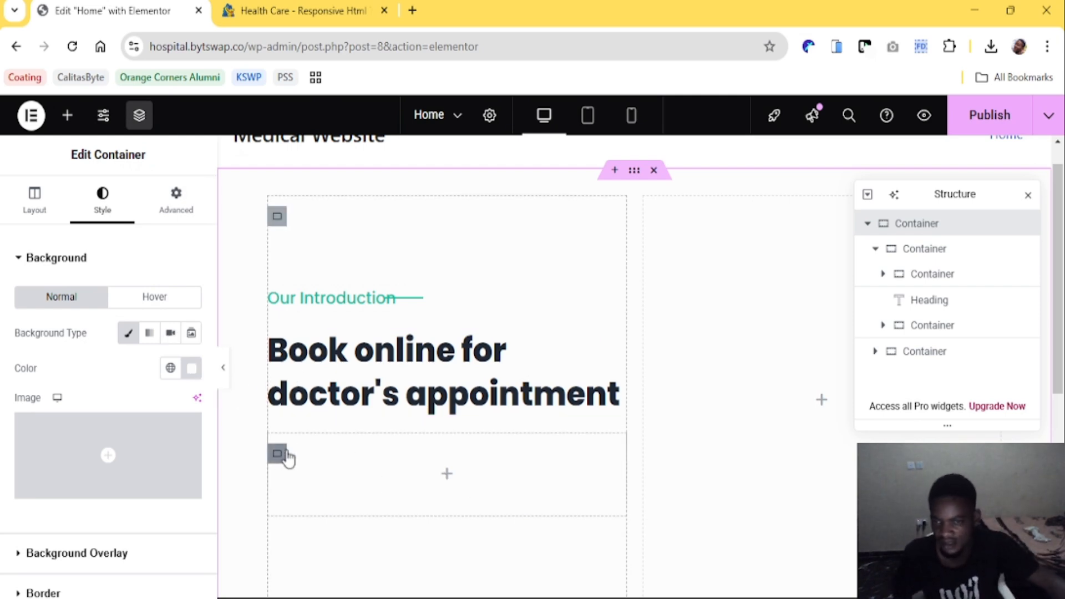
Check the template's hero text box and give the empty container below the title a Classic background with the color #FFFFFF
left_click(303, 7)
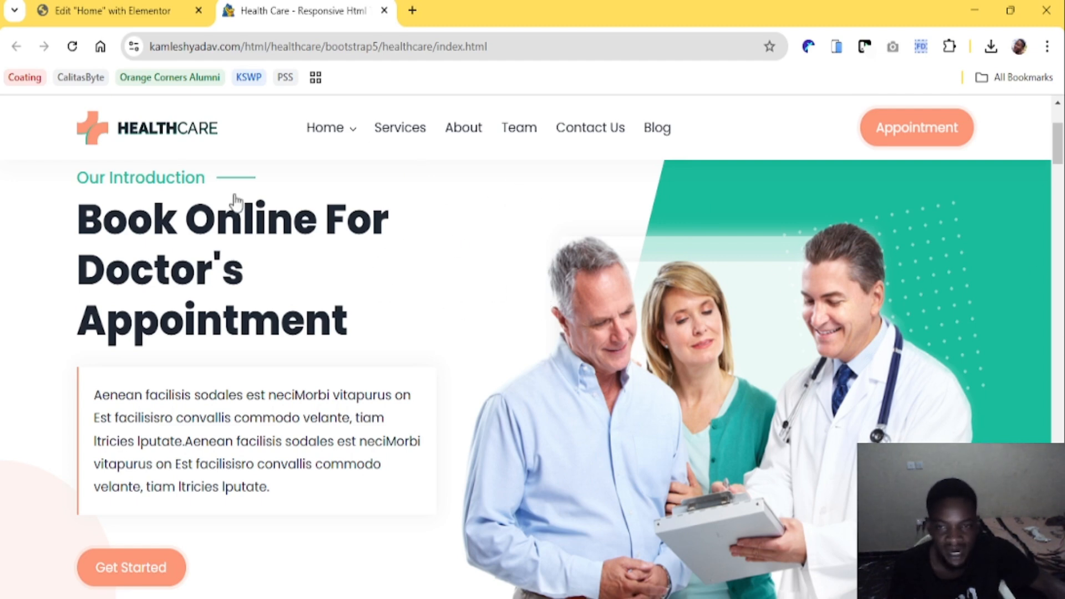
left_click(81, 7)
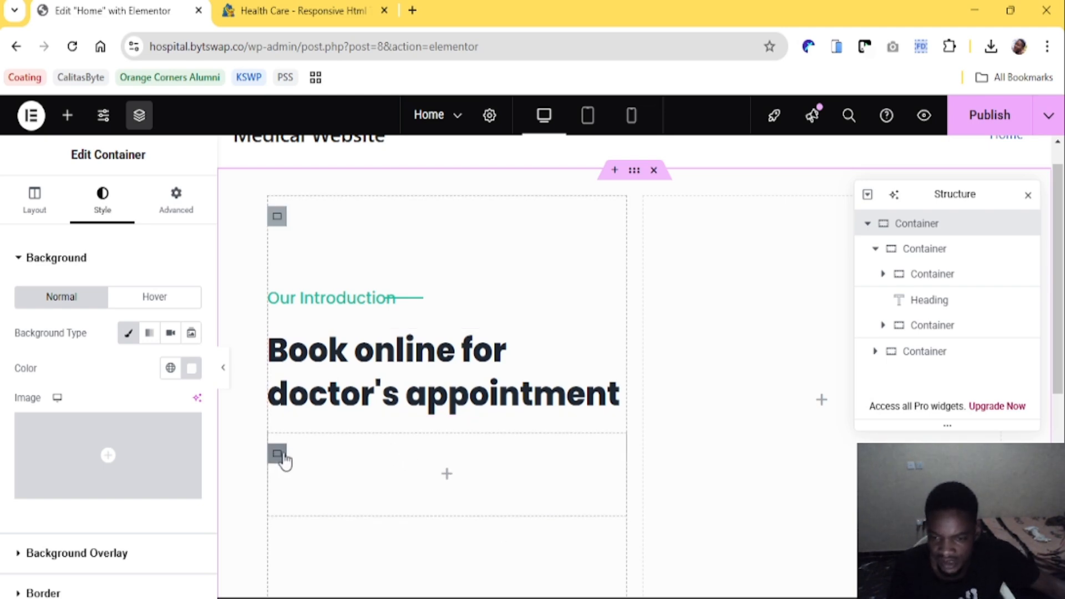
left_click(468, 465)
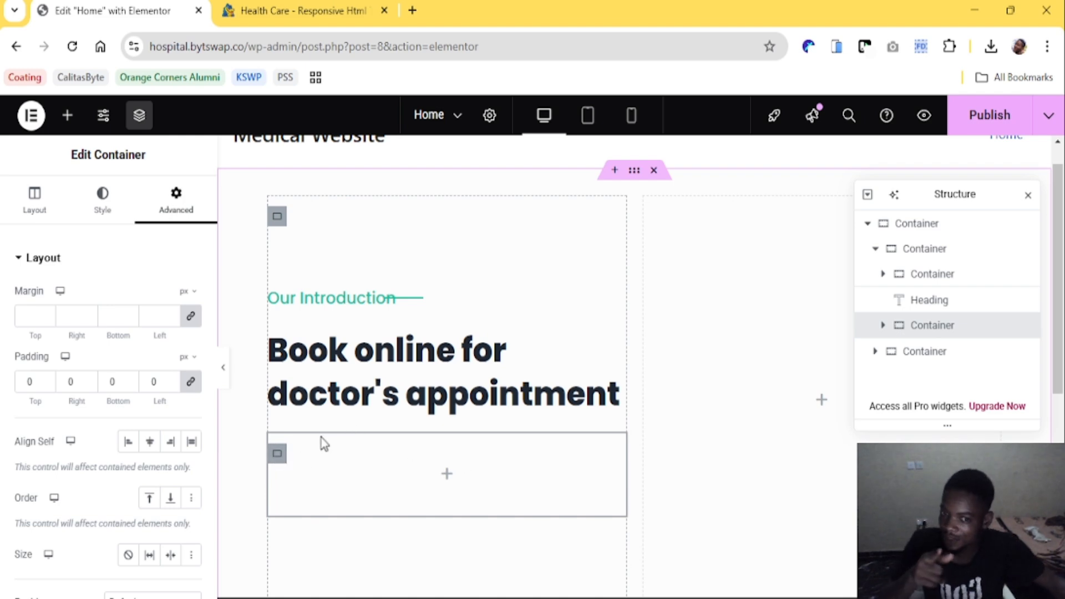
left_click(96, 230)
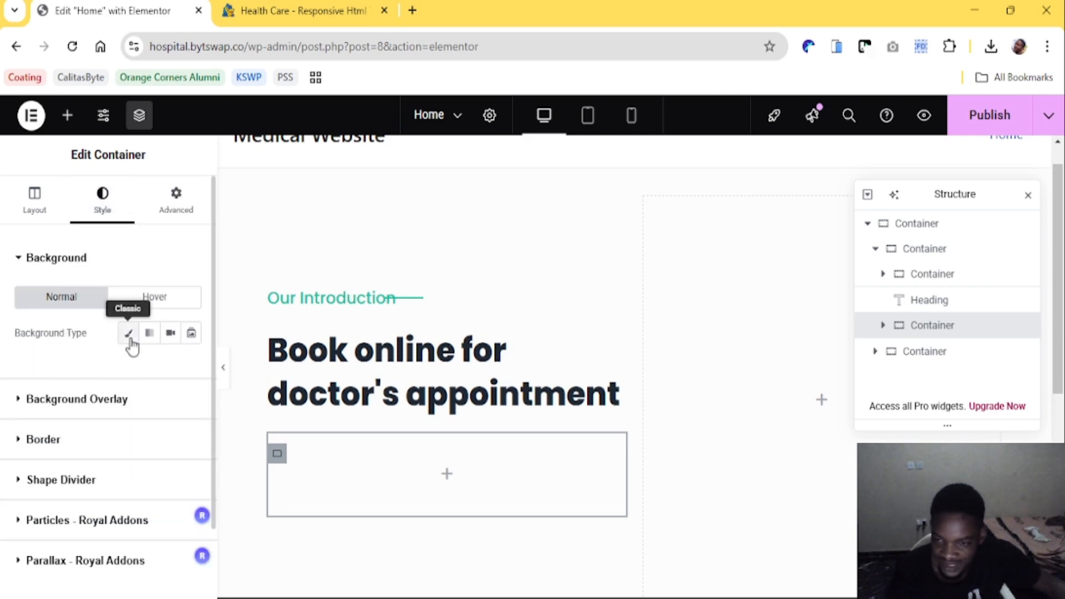
left_click(128, 334)
left_click(189, 371)
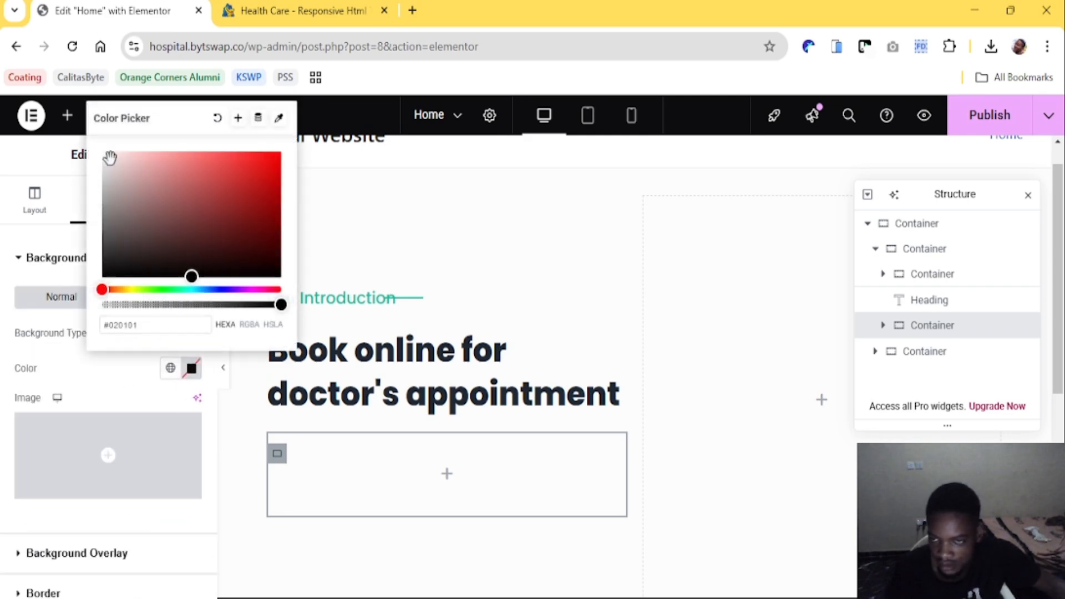
left_click_drag(102, 162, 102, 152)
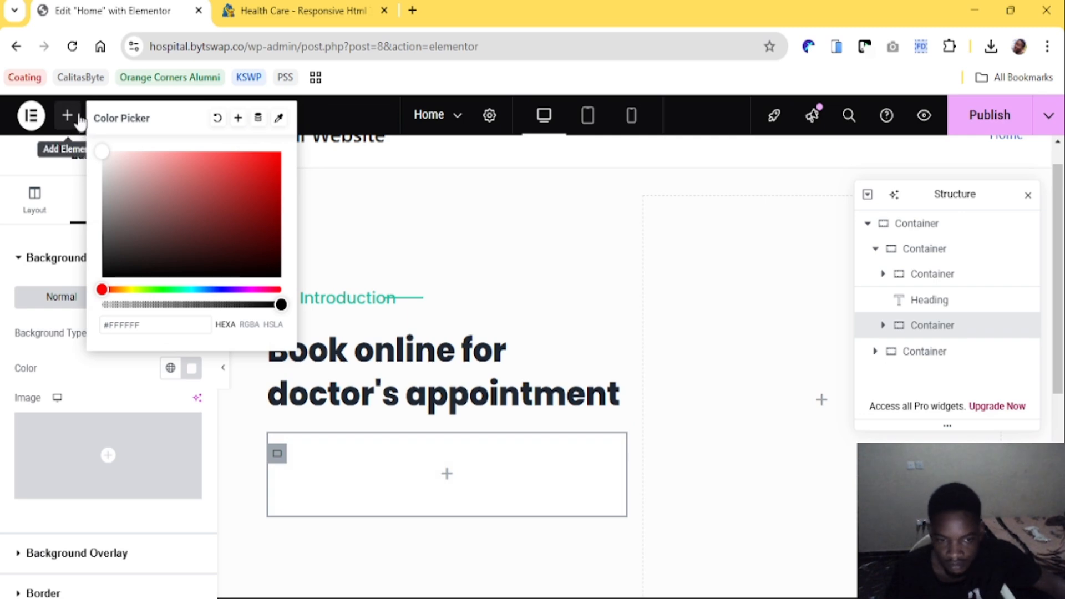
Try #F1F1F1 as the outermost hero container's background color
left_click(346, 558)
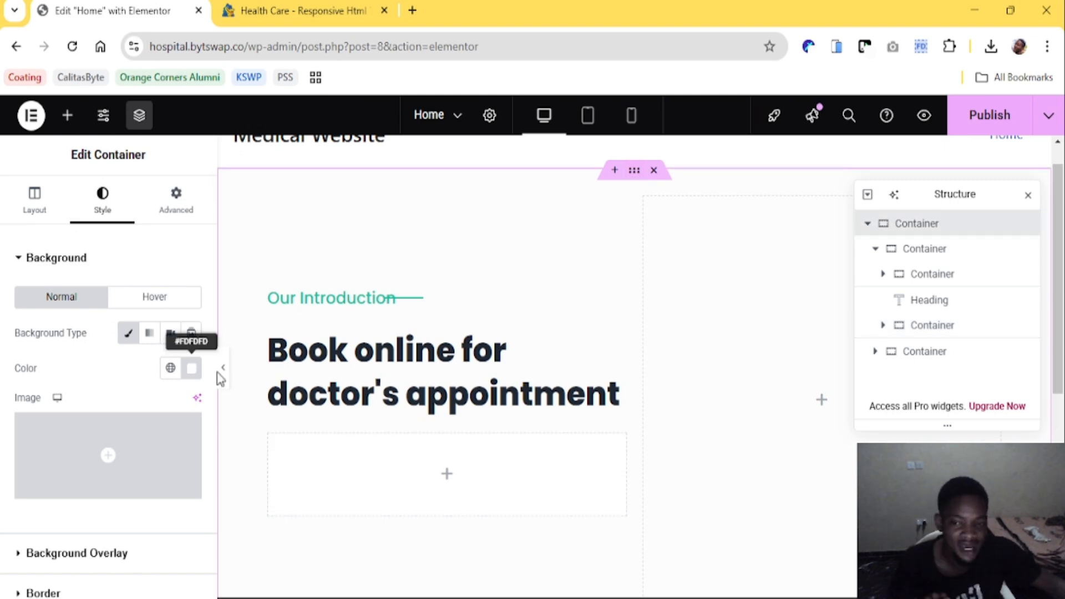
left_click(193, 370)
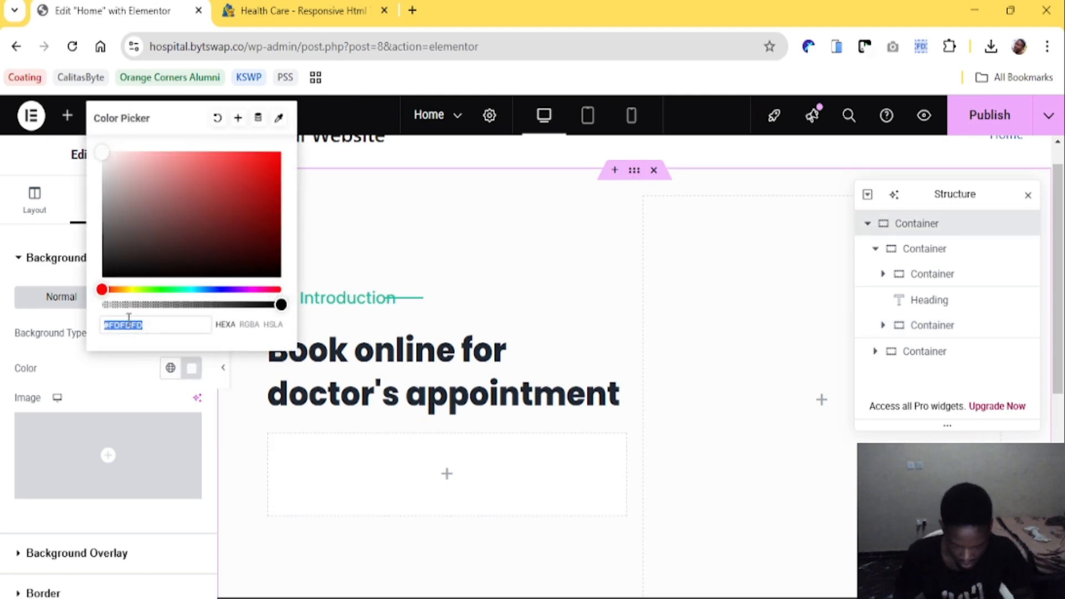
type("f1f1f1")
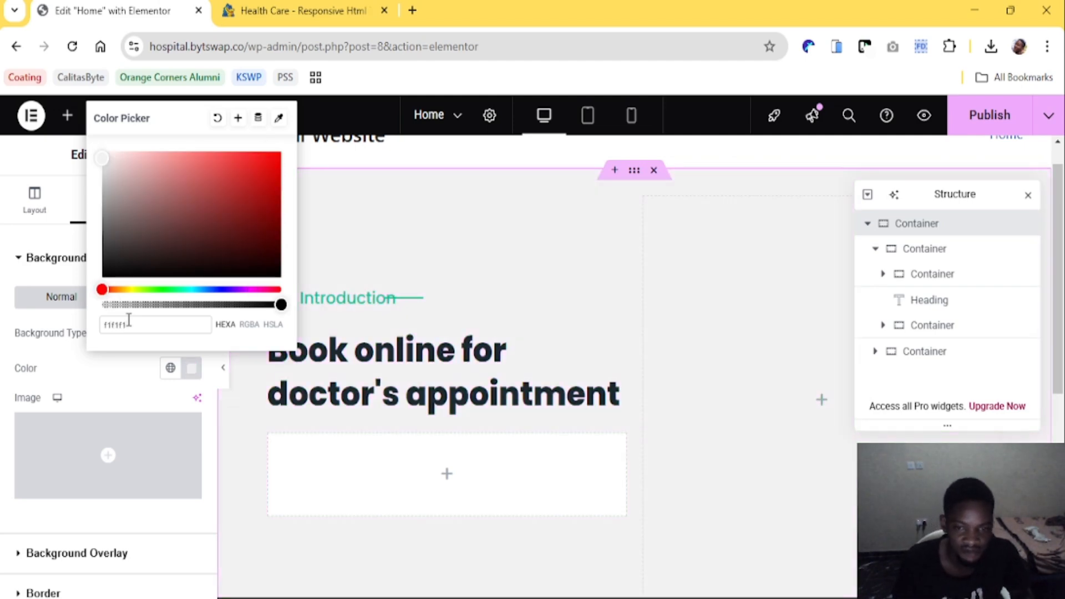
left_click(134, 371)
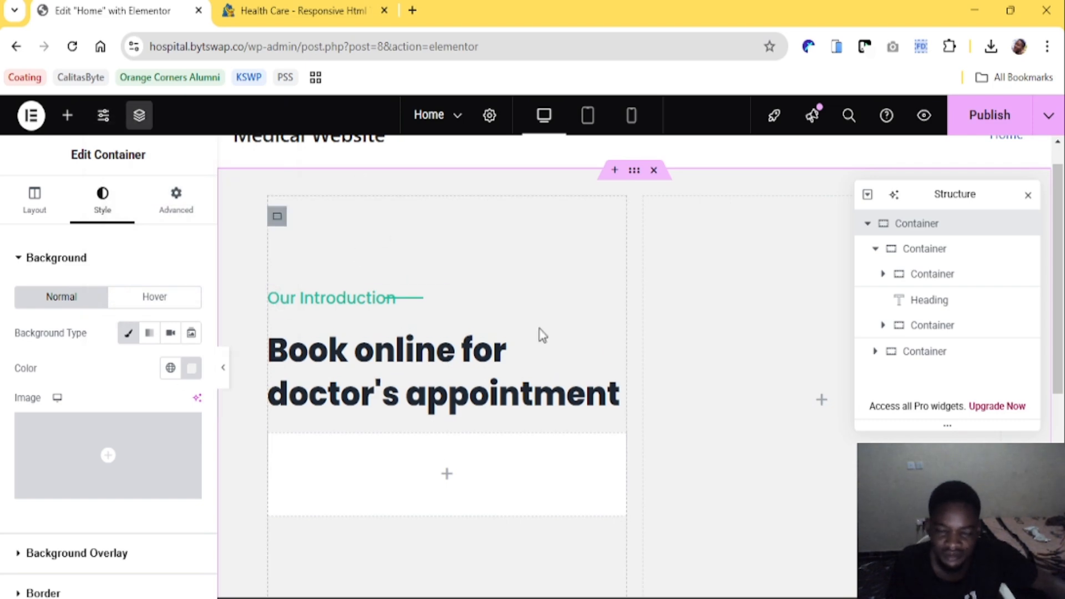
Set the outermost hero container's background color to #F8F8F8
left_click(192, 368)
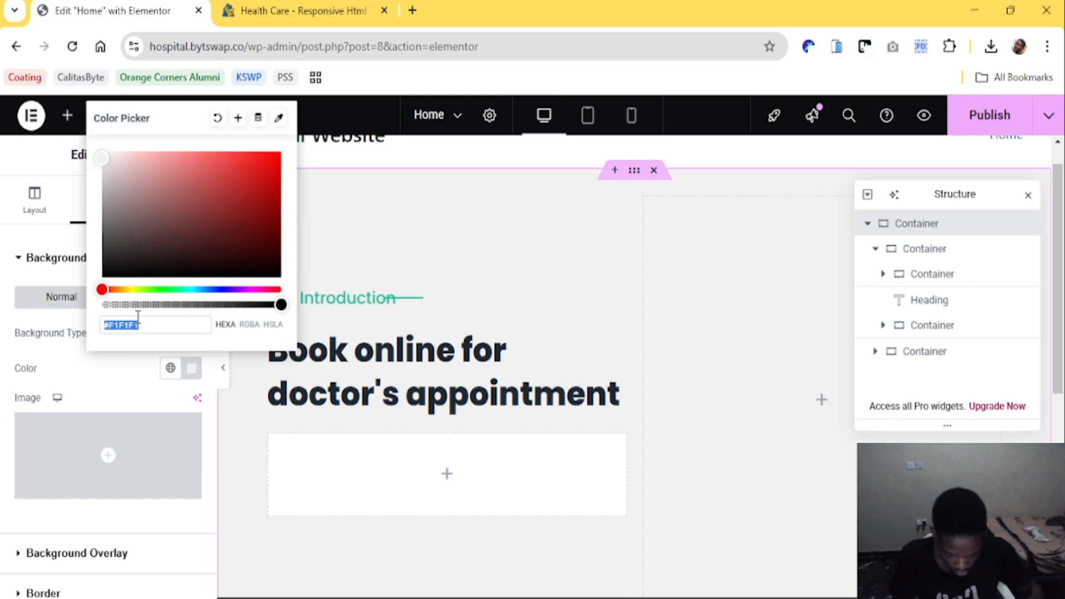
type("f8f8f8")
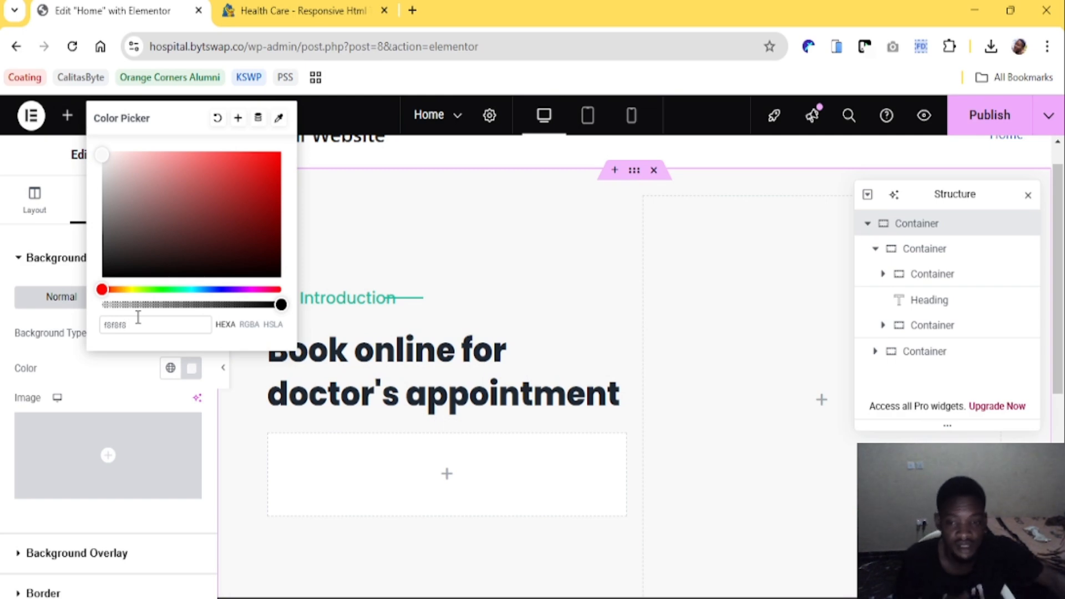
left_click(253, 420)
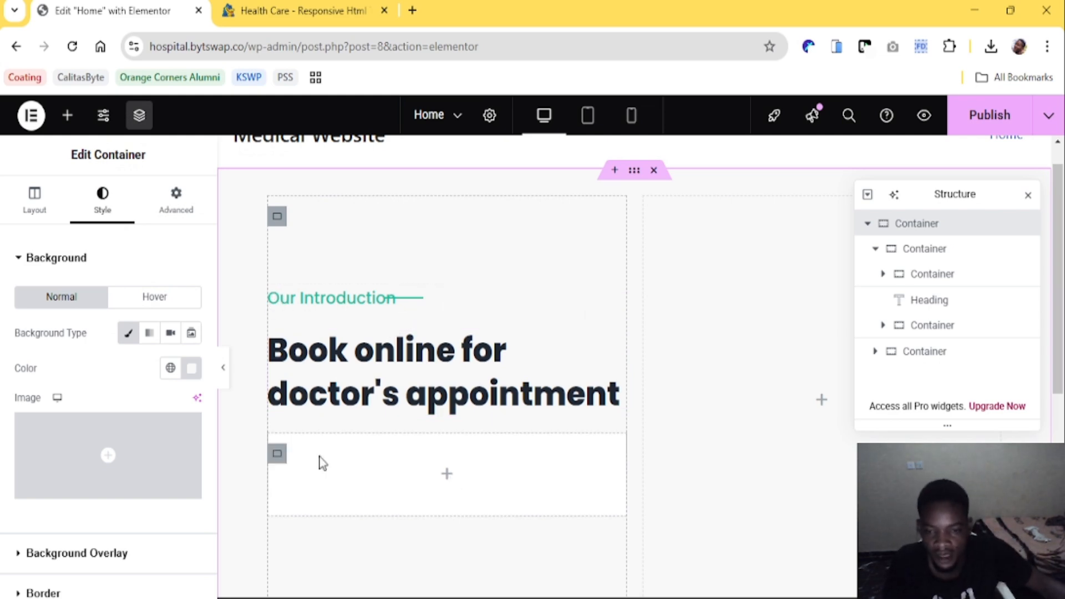
Give the white text box container a Solid border with unlinked widths, 2 px on the left and 0 on the other sides, matching the template
left_click(278, 455)
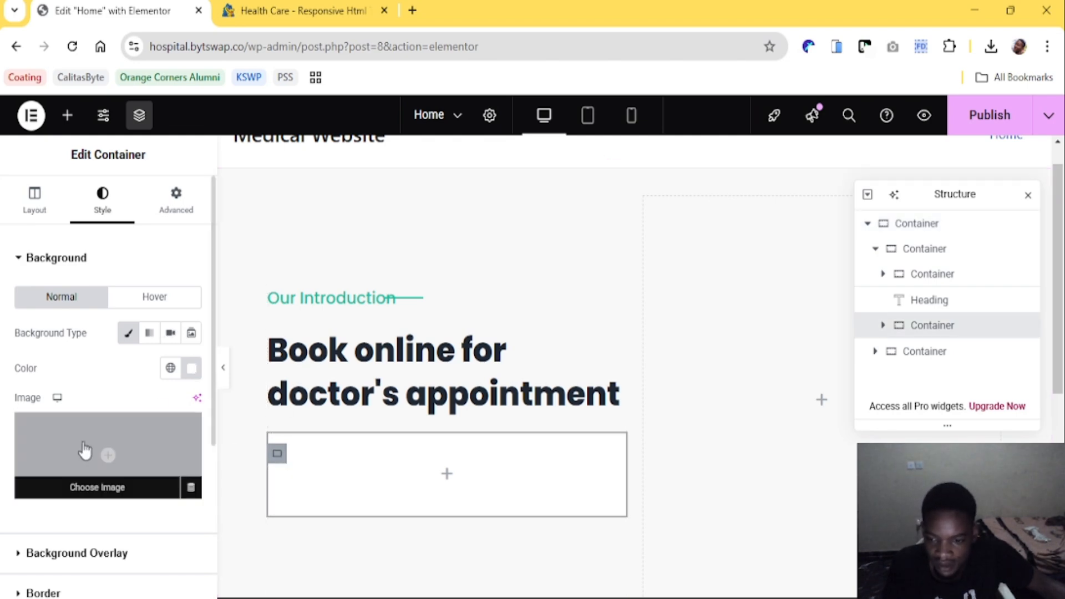
scroll(86, 450, "down", 3)
left_click(50, 433)
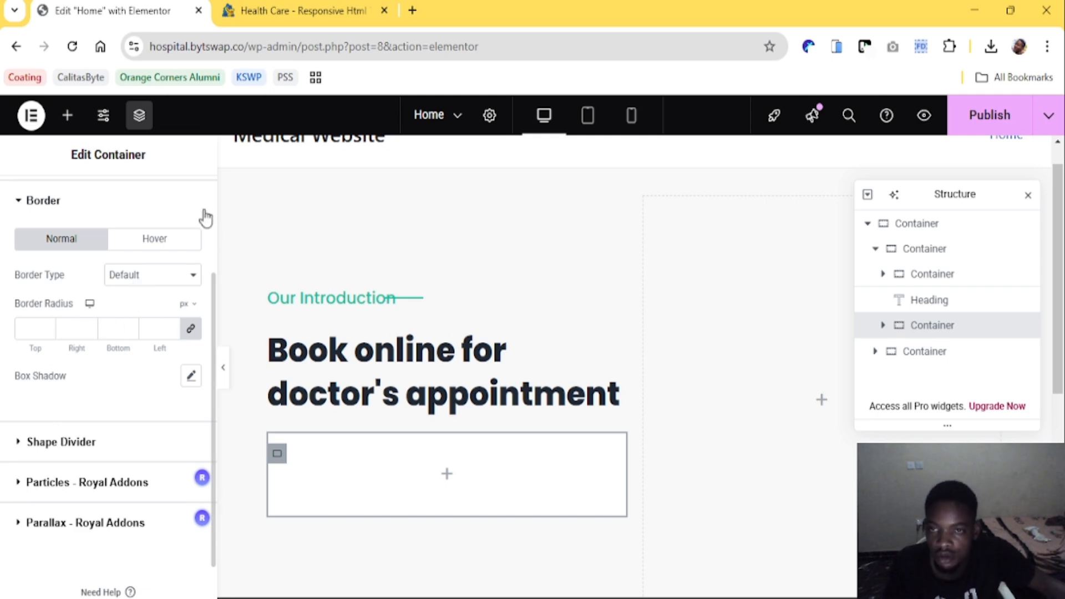
left_click(300, 11)
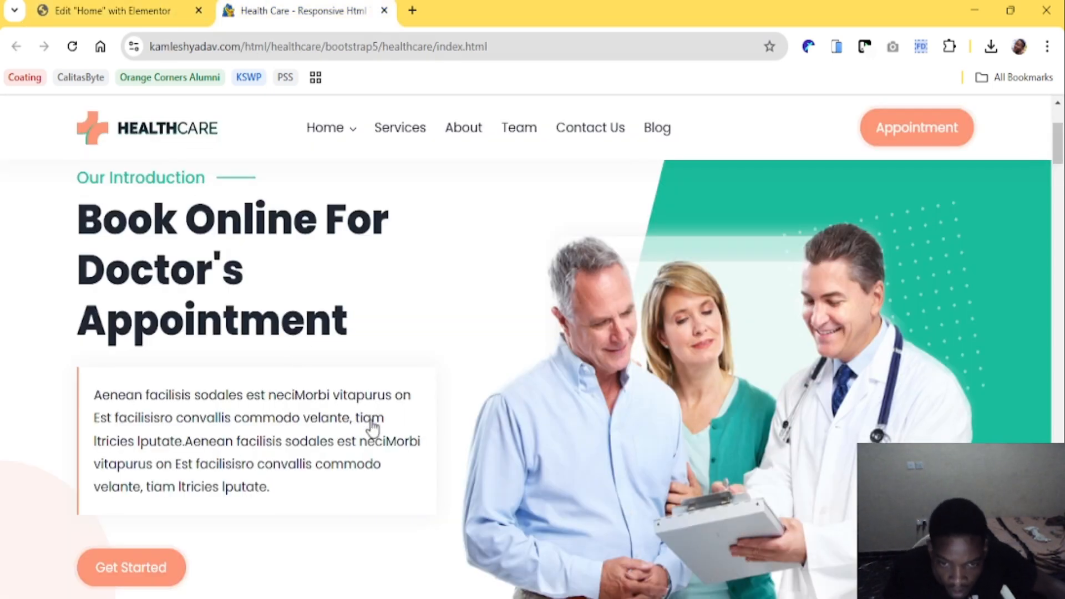
left_click(140, 11)
left_click(277, 11)
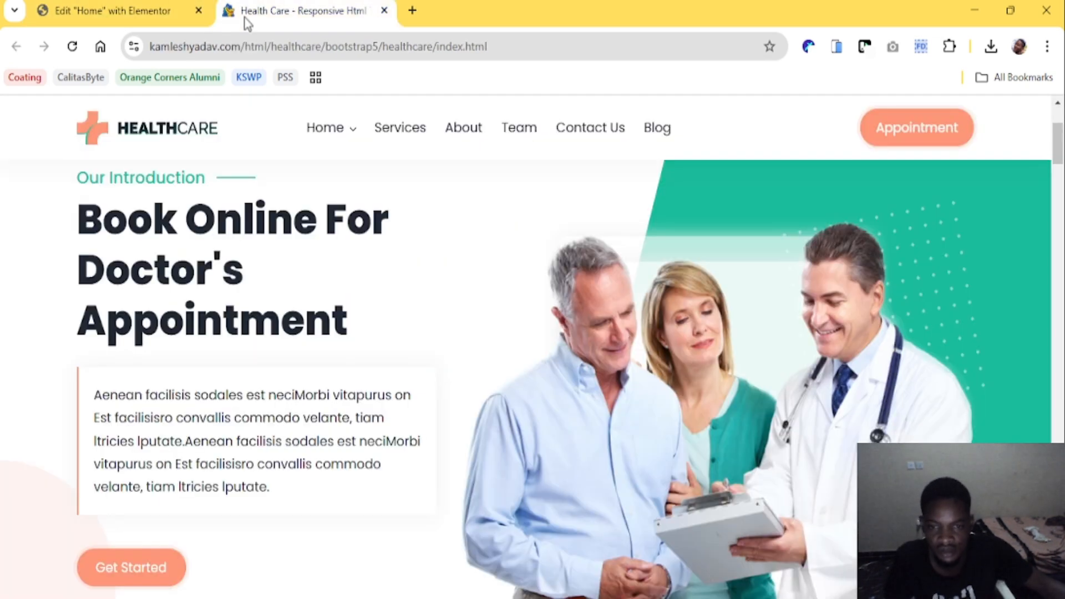
left_click(148, 3)
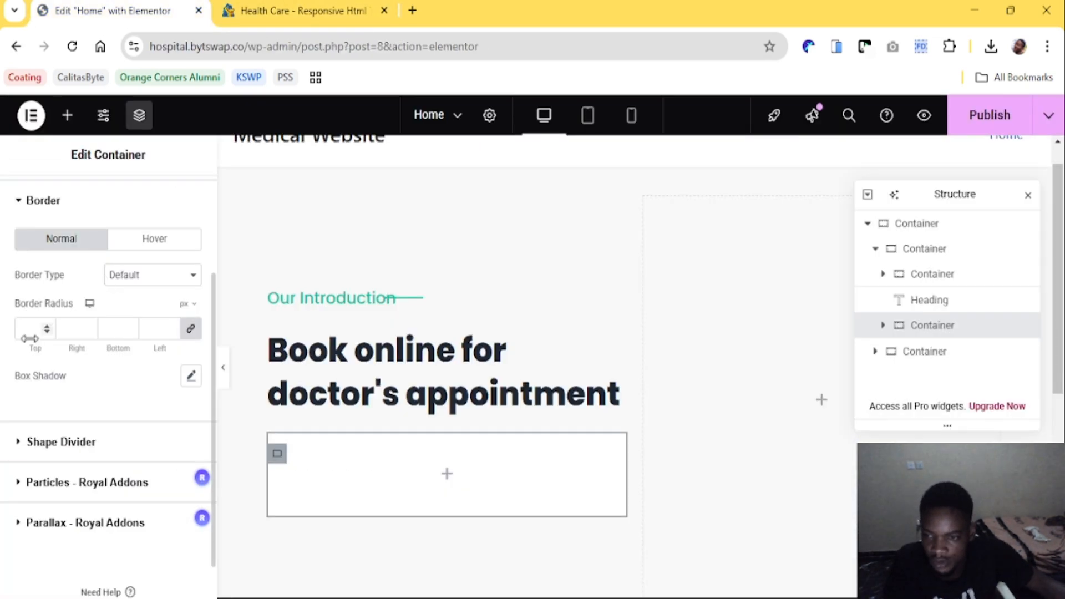
left_click(145, 331)
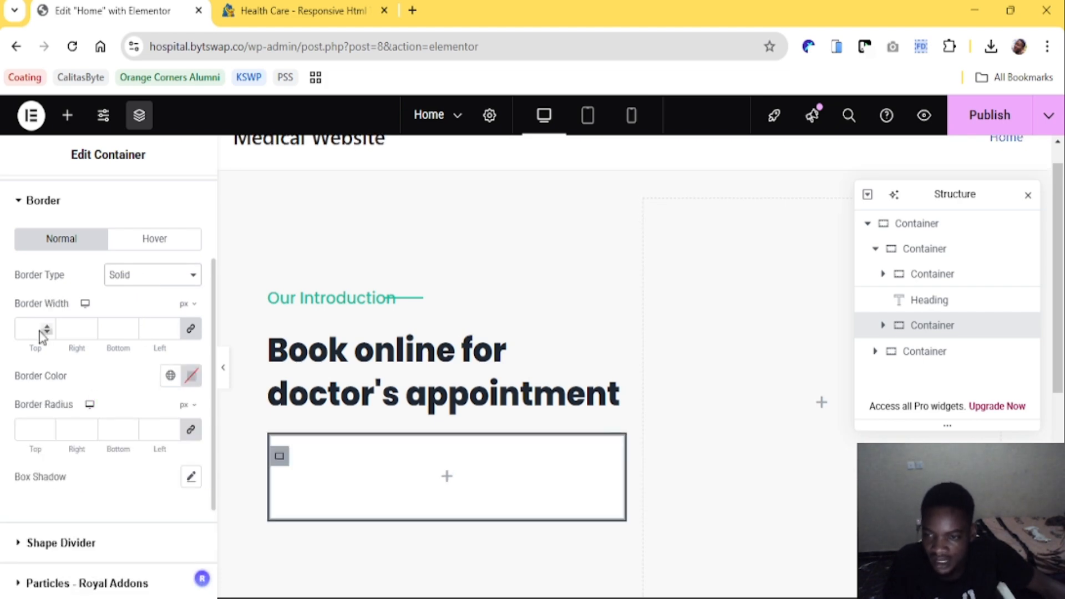
left_click(191, 328)
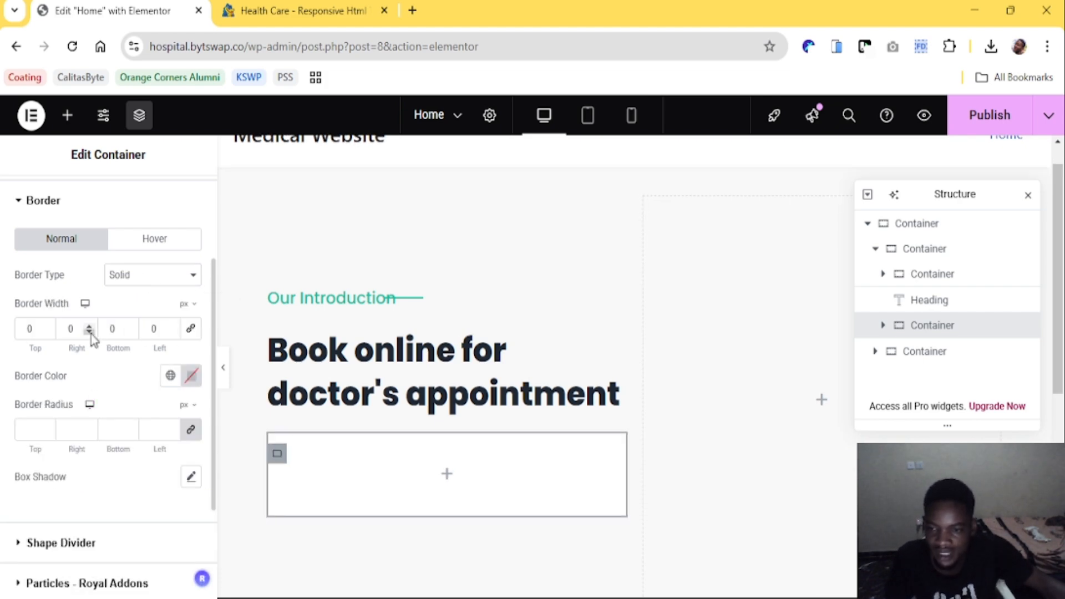
left_click(159, 328)
type("2")
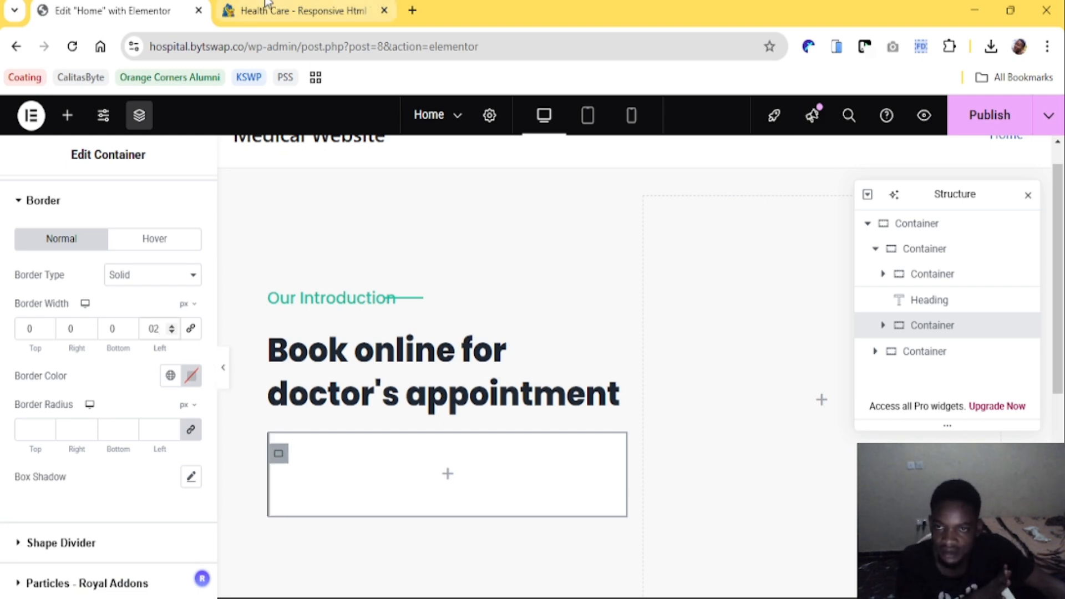
Apply the global Accent color #FD9678 to the text box container's border and increase its left width to 3 px
left_click(246, 12)
left_click(115, 6)
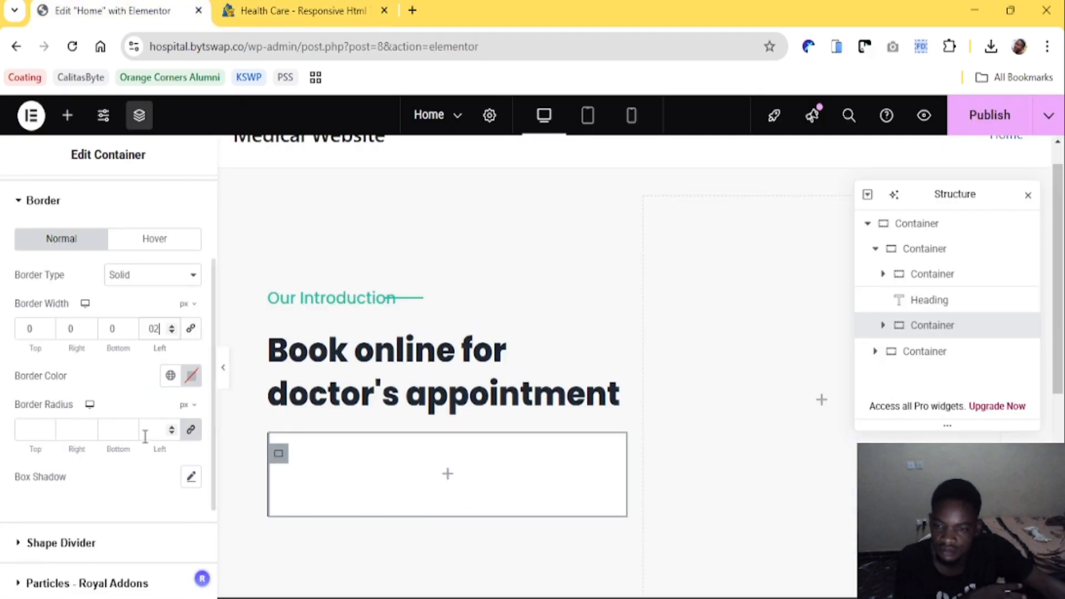
left_click(170, 376)
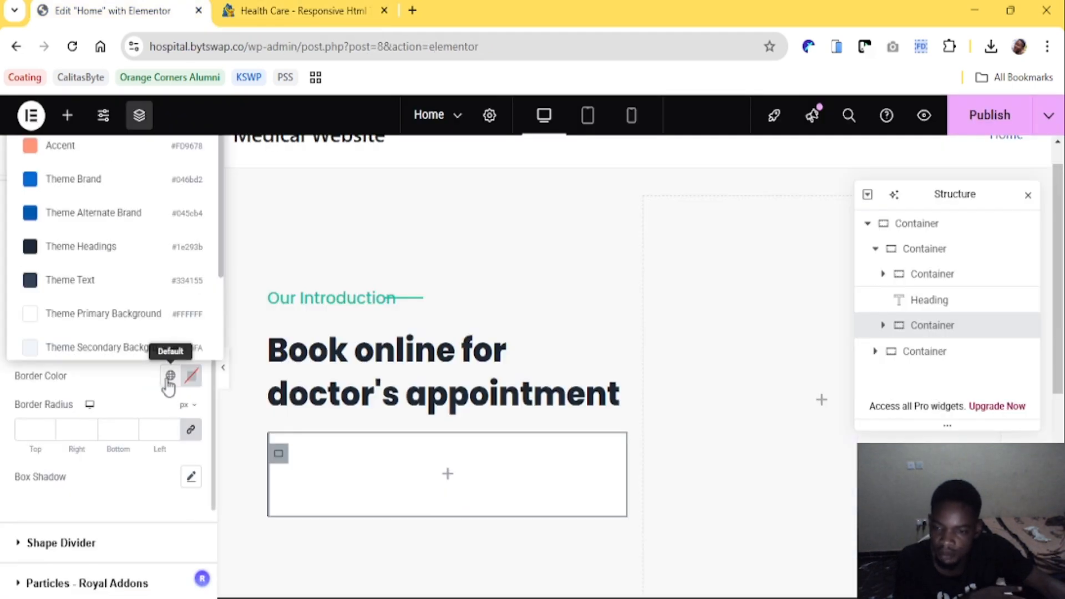
left_click(87, 150)
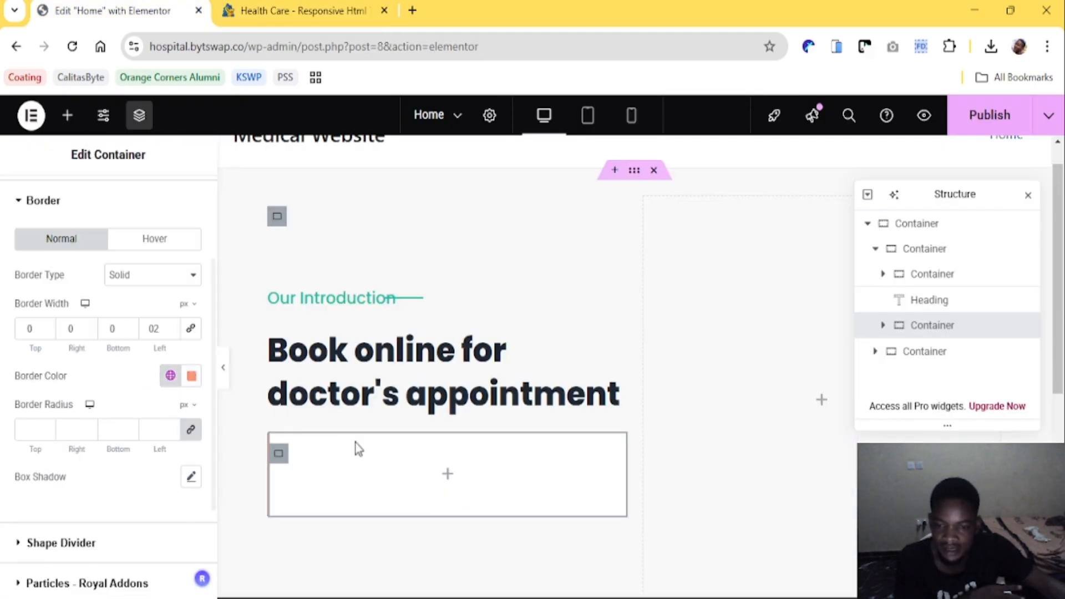
left_click(221, 367)
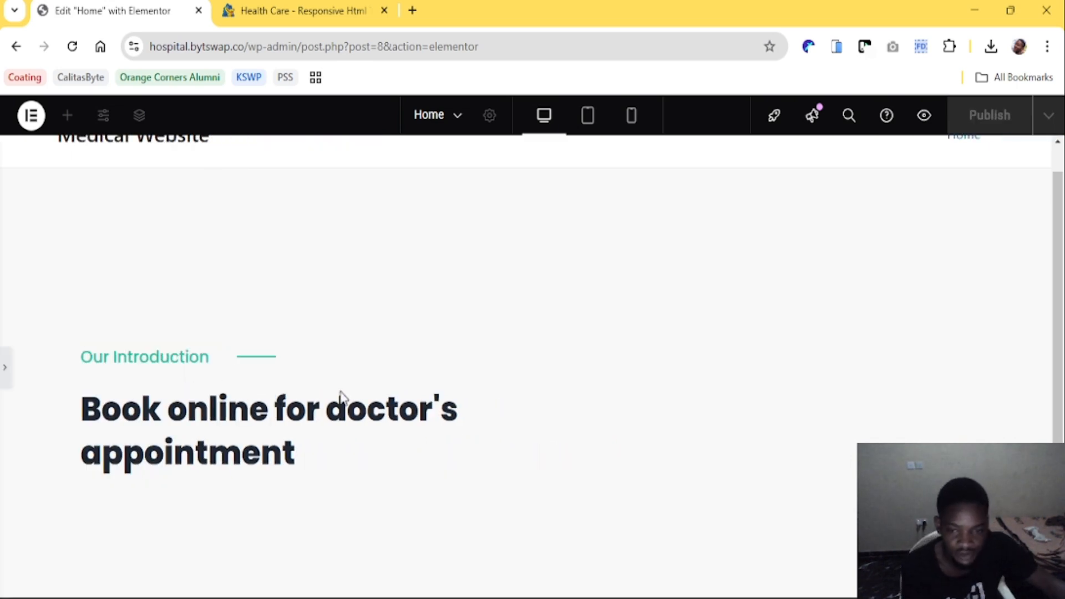
left_click(7, 374)
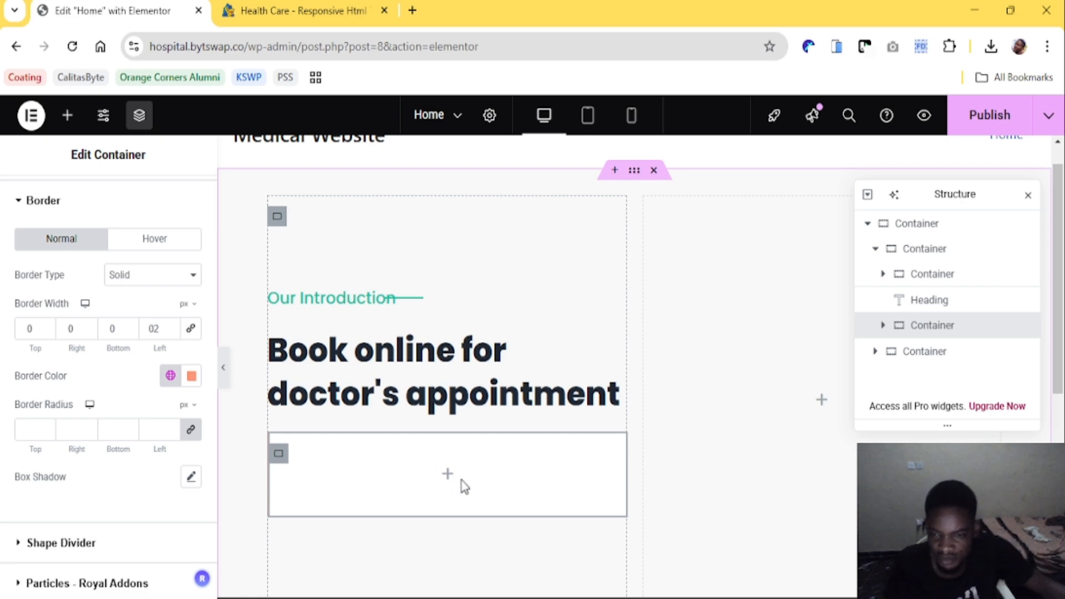
double_click(172, 327)
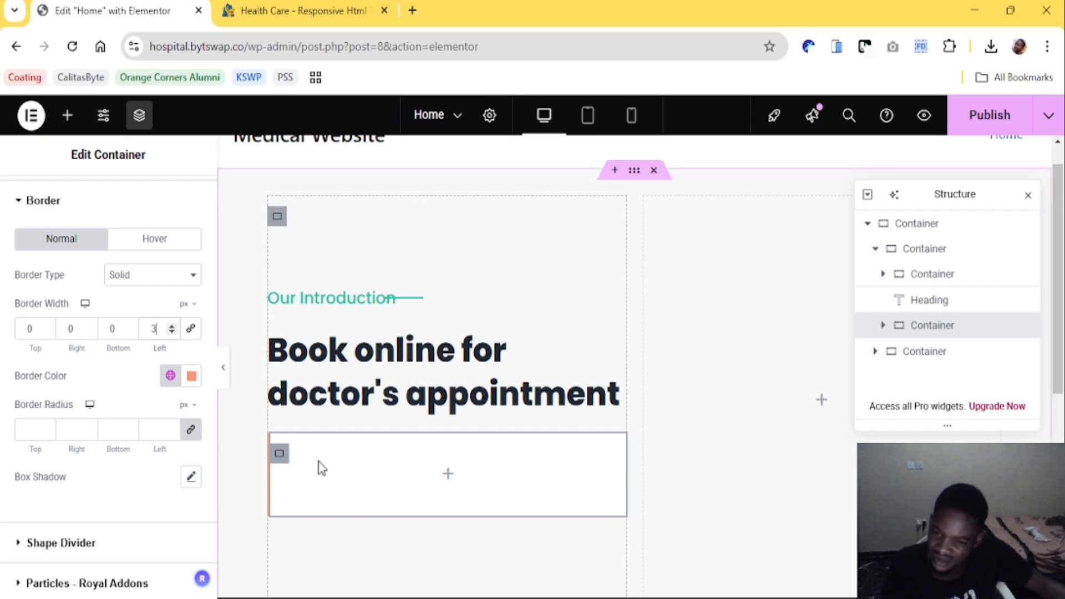
Add a Text Editor widget inside the white text box container below the title
left_click(449, 476)
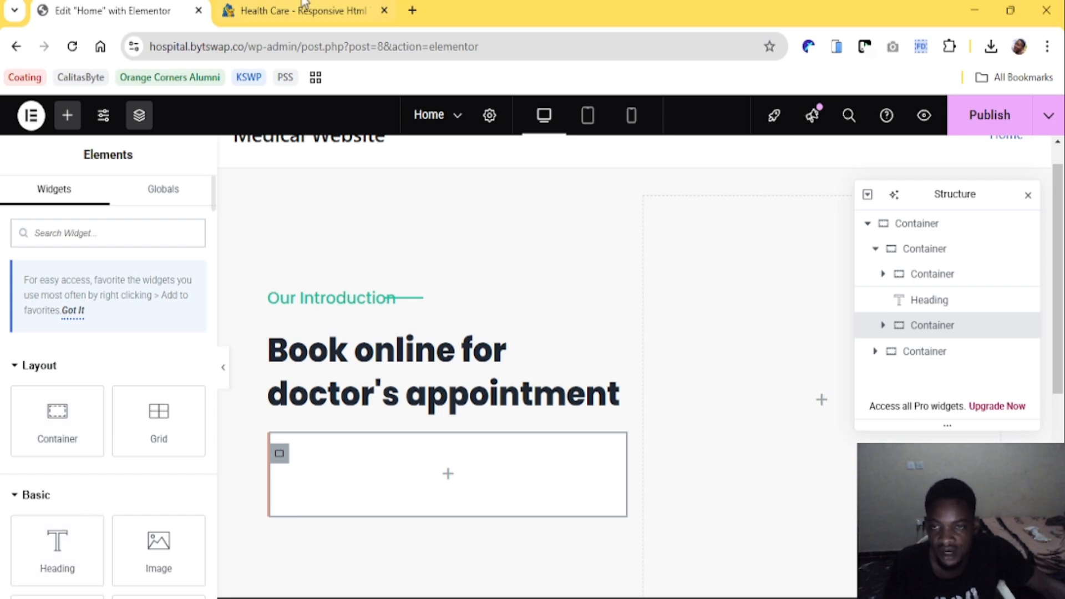
scroll(95, 471, "down", 5)
left_click_drag(65, 395, 397, 456)
Copy the template's hero paragraph beginning "Aenean facilisis sodales" and replace the Text Editor's placeholder text with it
left_click(347, 7)
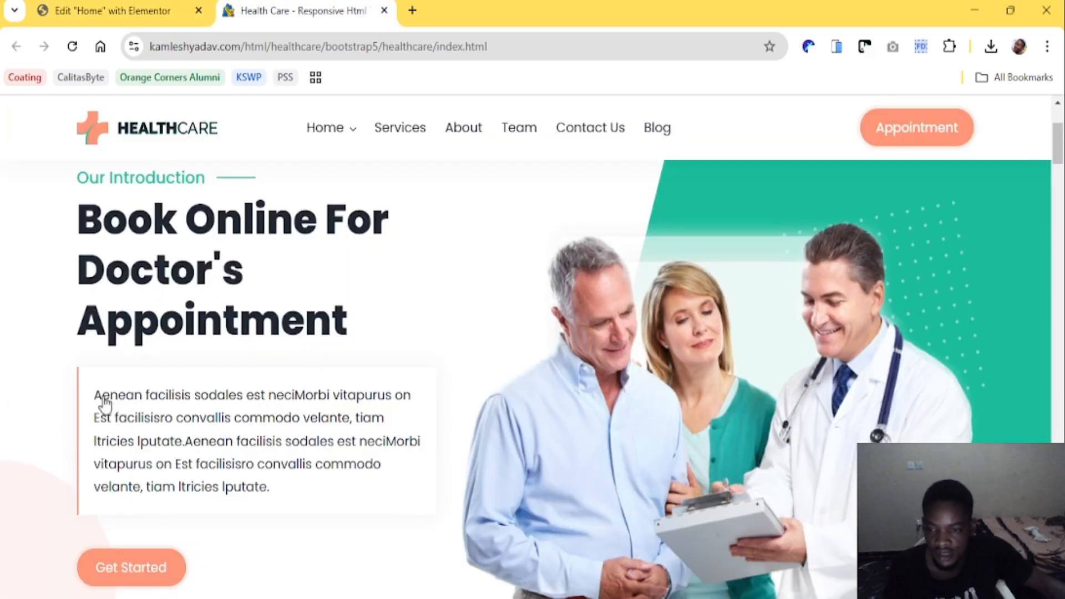
left_click_drag(94, 395, 276, 489)
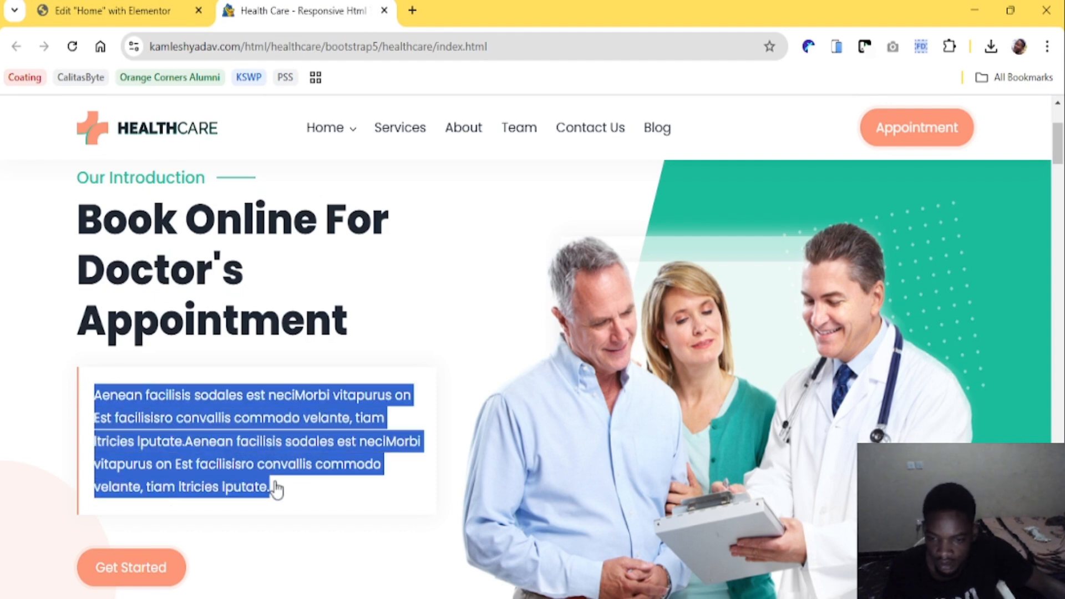
left_click(105, 11)
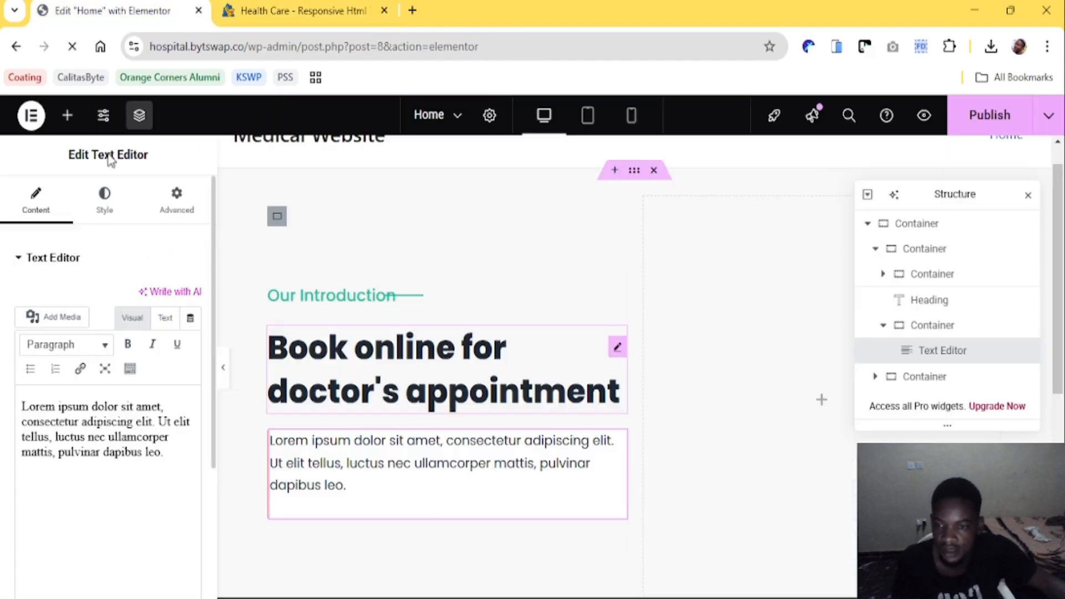
key("ctrl+a")
type("Aenean facilisis sodales est neciMorbi vitapurus on Est facilisisro convallis commodo velante, tiam ltricies lputate.Aenean facilisis sodales est neciMorbi vitapurus on Est facilisisro convallis commodo velante, tiam ltricies lputate.")
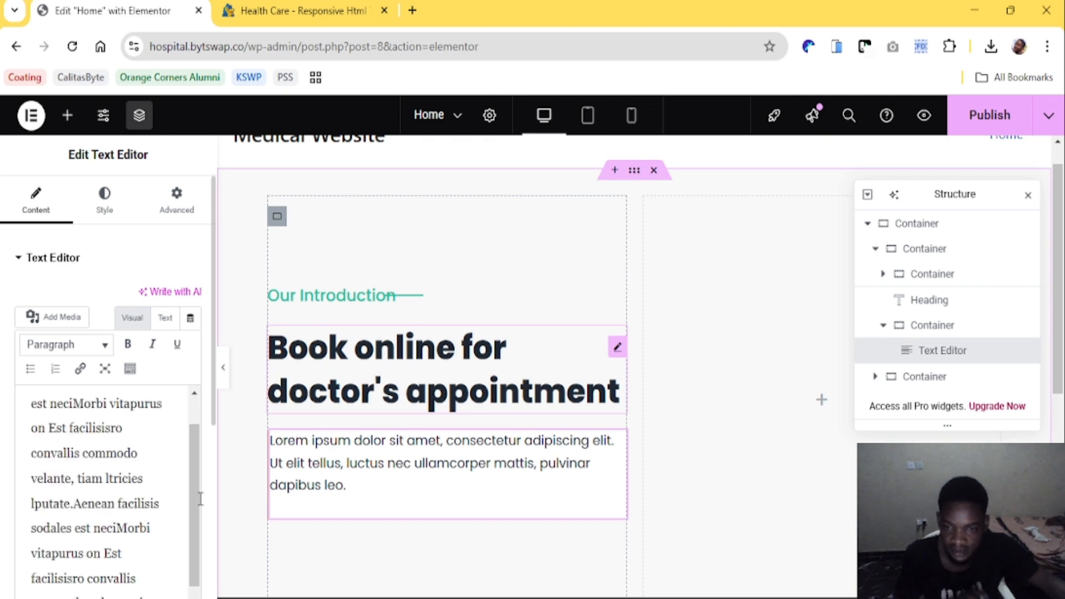
Unlink the white text box container's padding values, switch the unit to em and set all four sides to 1
left_click(280, 431)
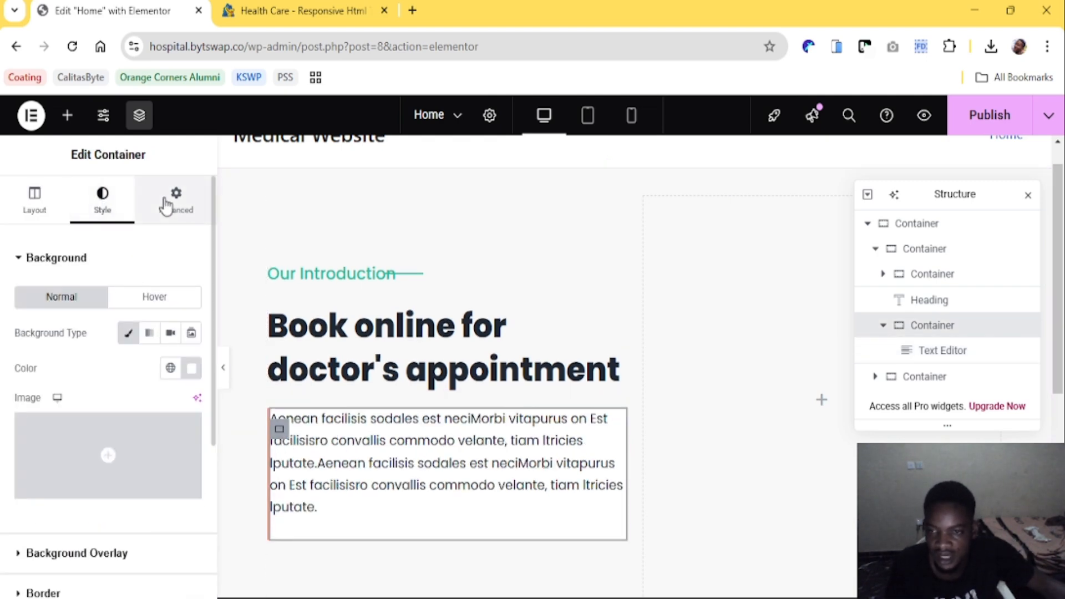
left_click(167, 205)
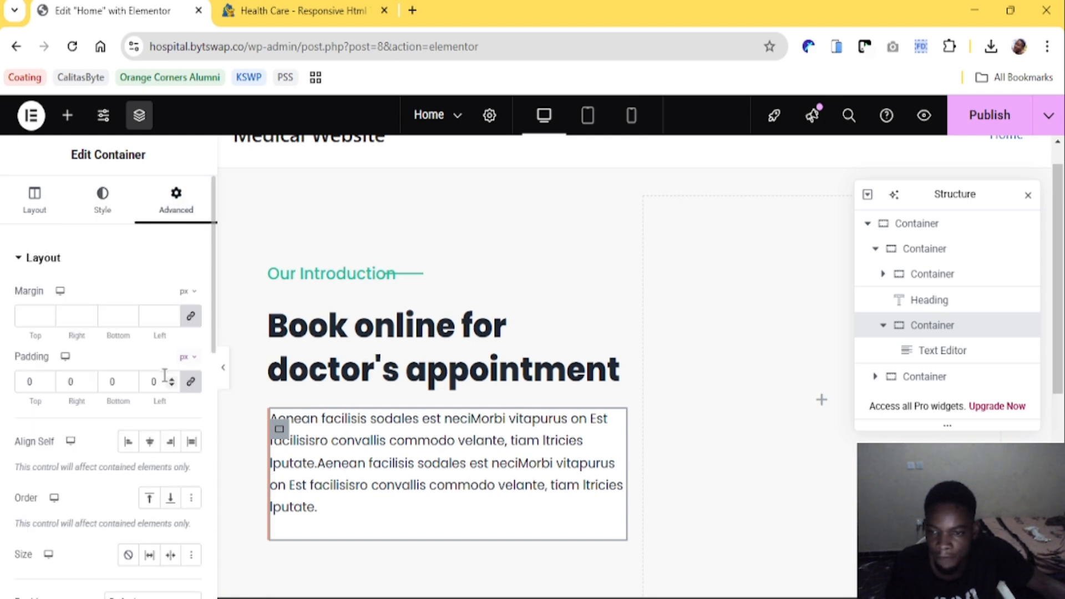
left_click(193, 385)
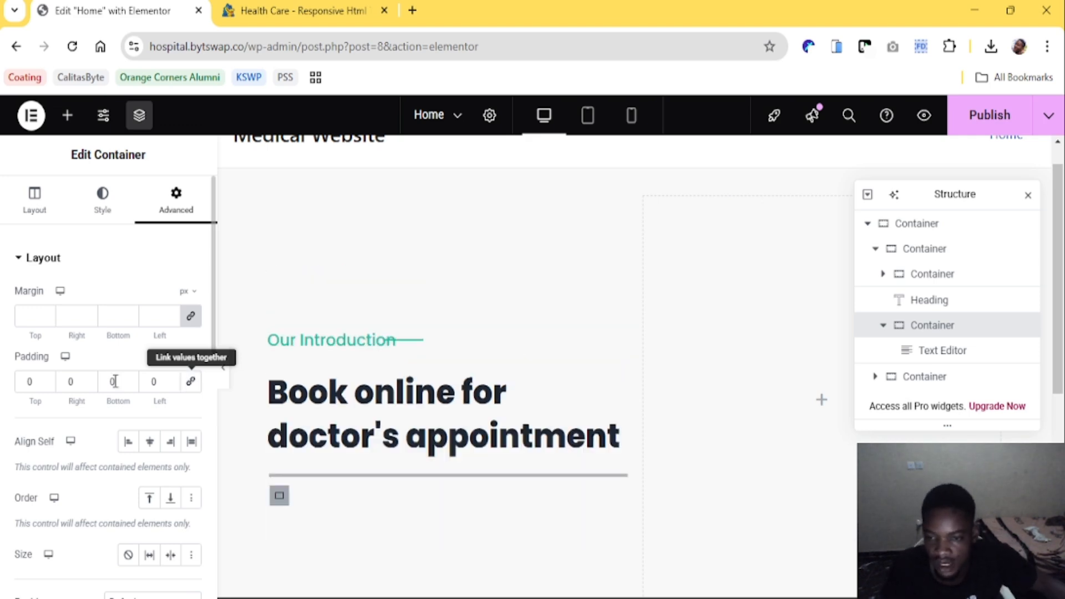
left_click(46, 378)
left_click(46, 378)
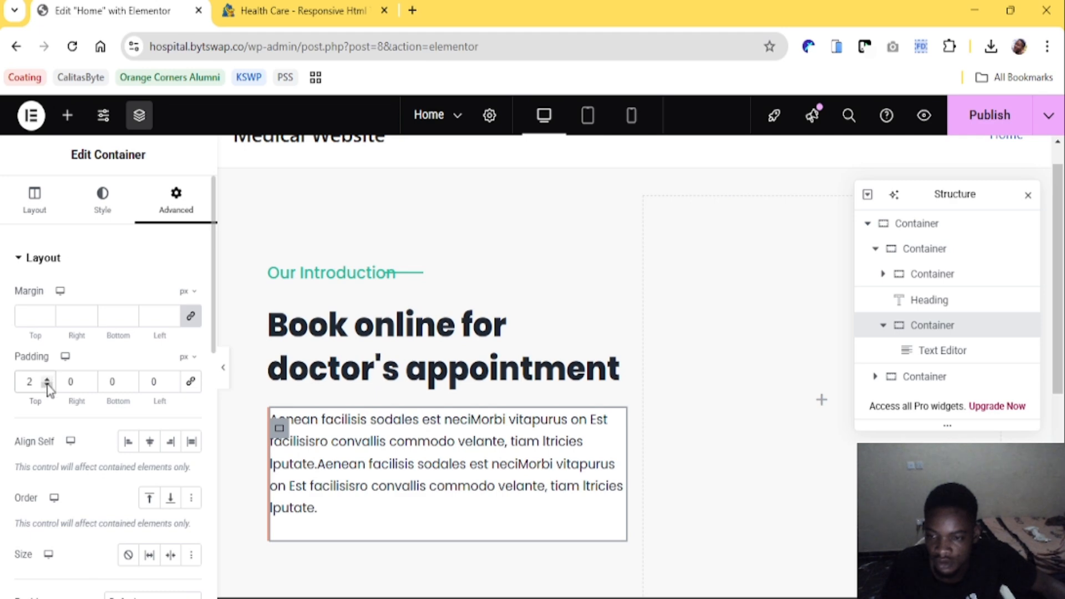
left_click(47, 385)
left_click(47, 385)
left_click(187, 357)
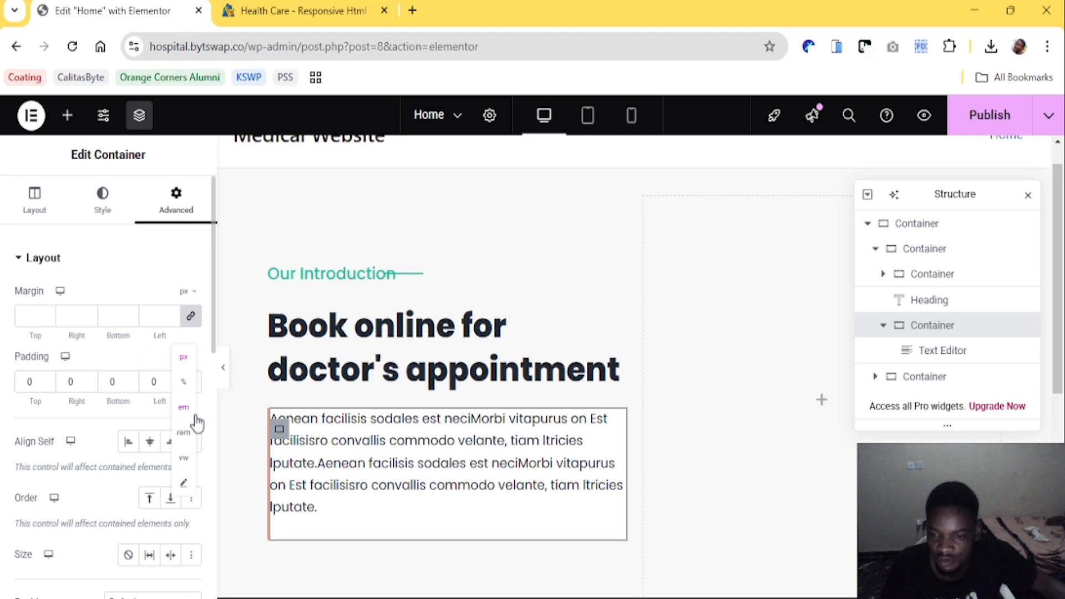
left_click(184, 408)
left_click(47, 379)
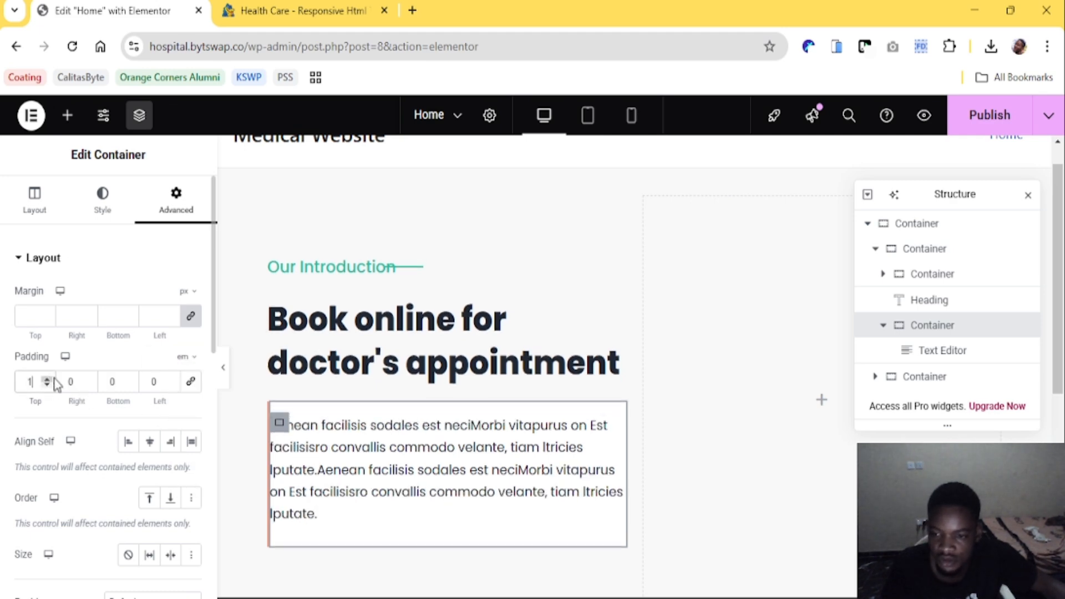
left_click(90, 379)
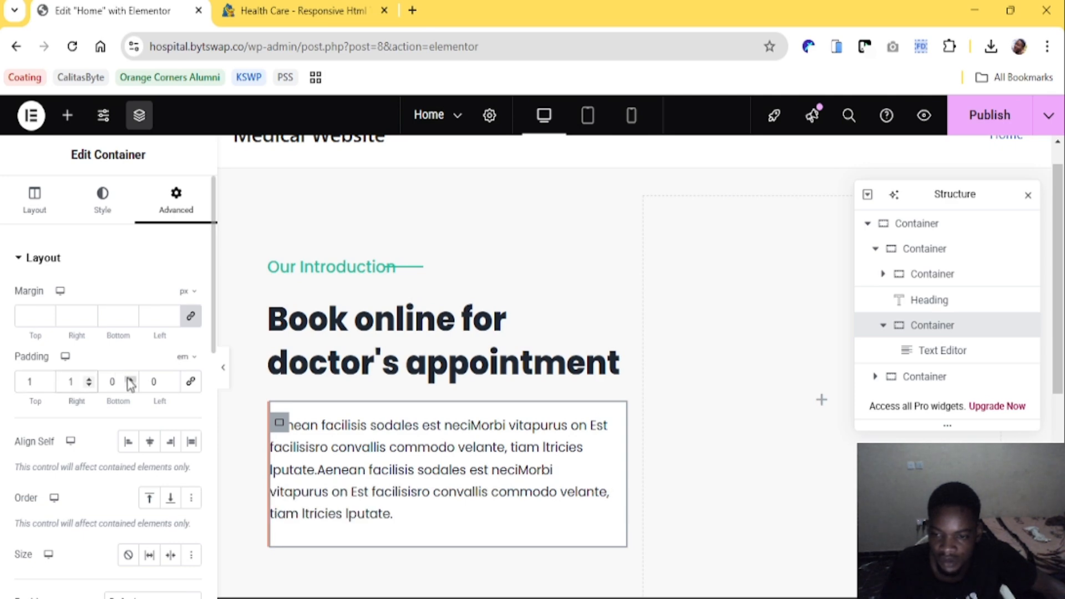
left_click(131, 379)
left_click(172, 378)
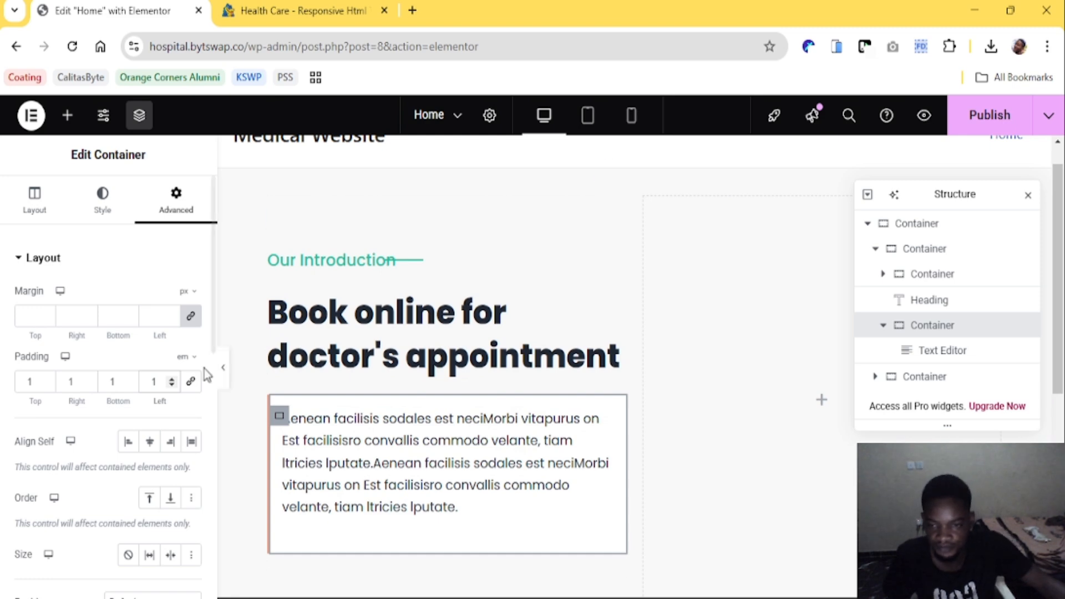
Preview the hero section without the editing panel and compare its title and paragraph box with the Health Care template
left_click(223, 368)
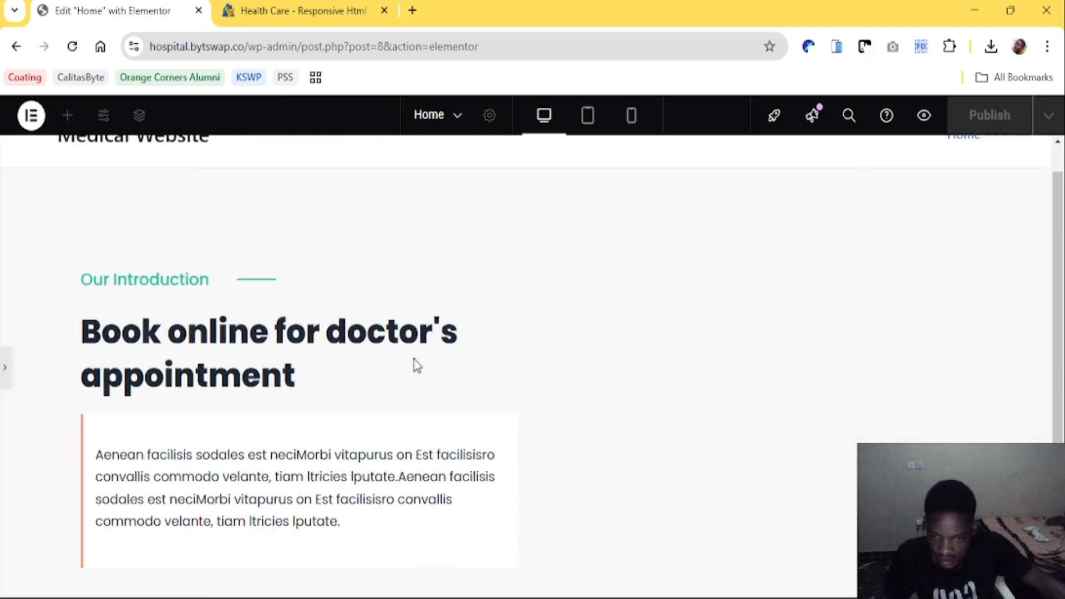
scroll(492, 332, "down", 2)
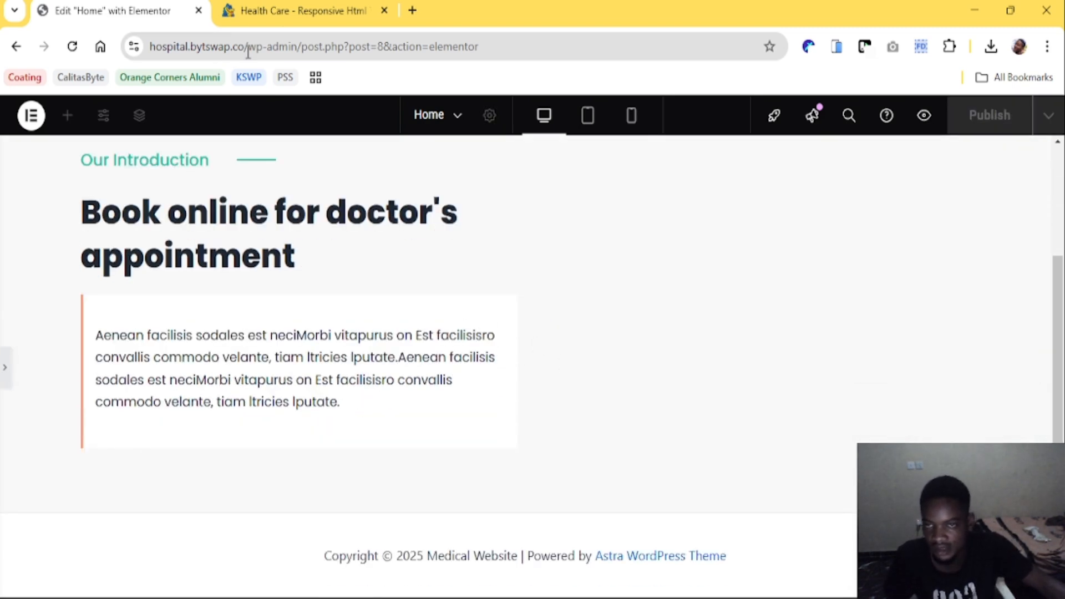
left_click(288, 12)
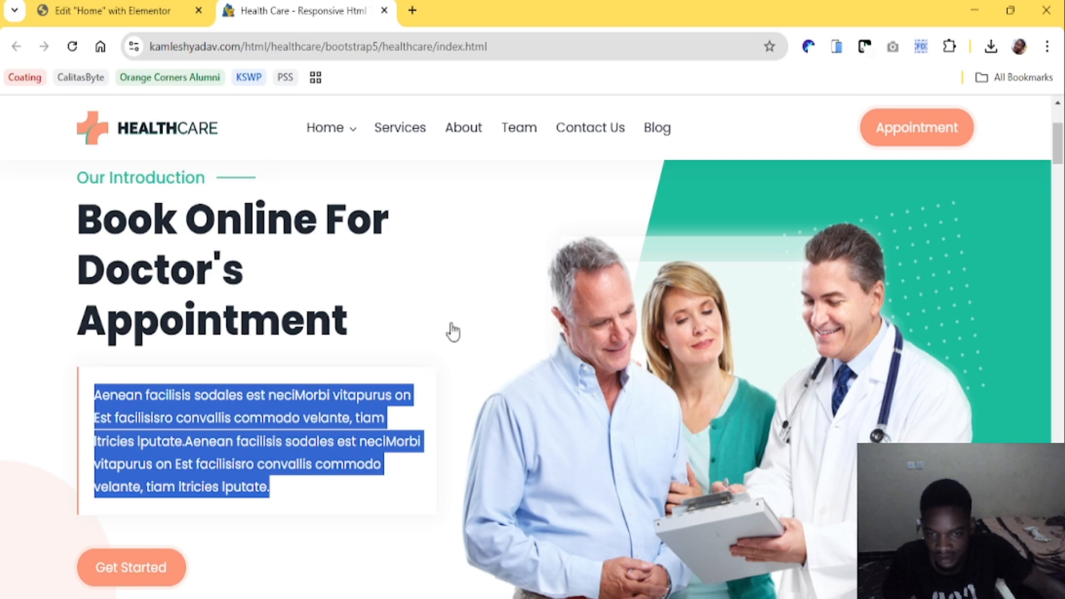
left_click(105, 6)
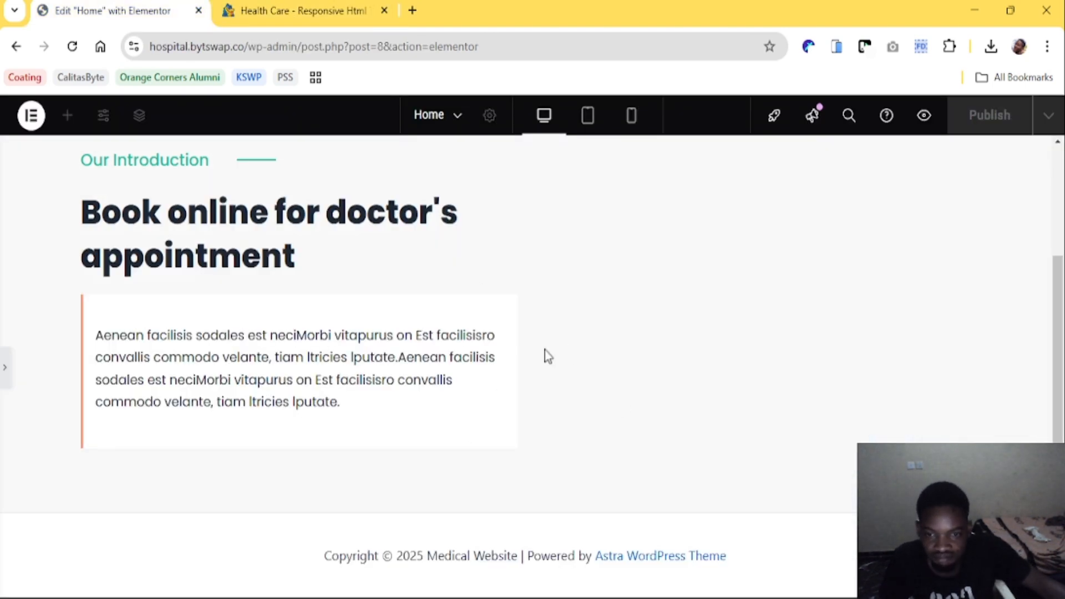
left_click(294, 12)
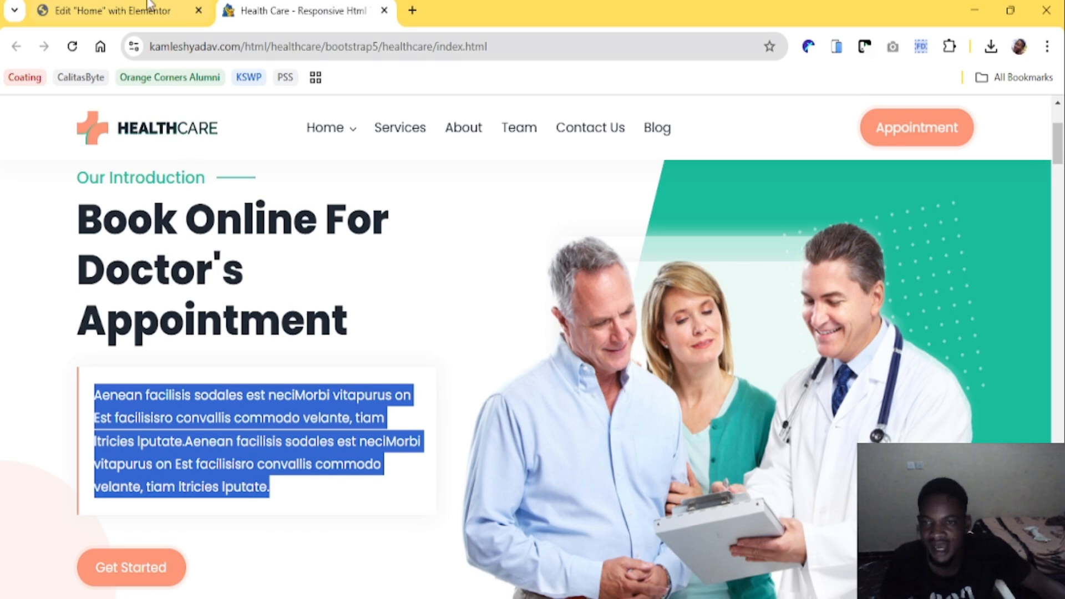
scroll(442, 334, "up", 3)
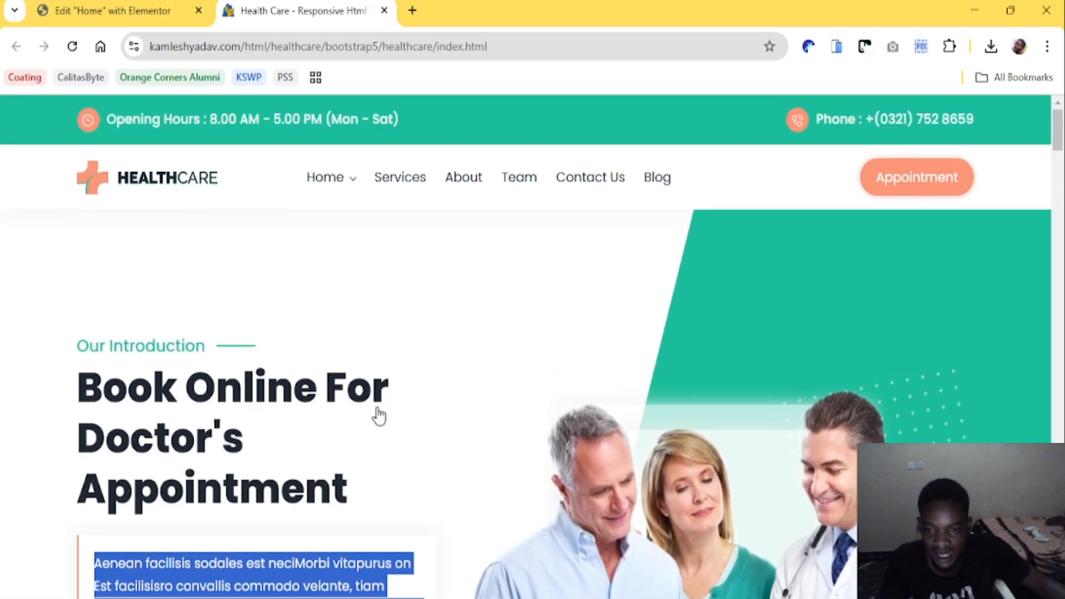
scroll(375, 416, "down", 2)
scroll(330, 408, "down", 2)
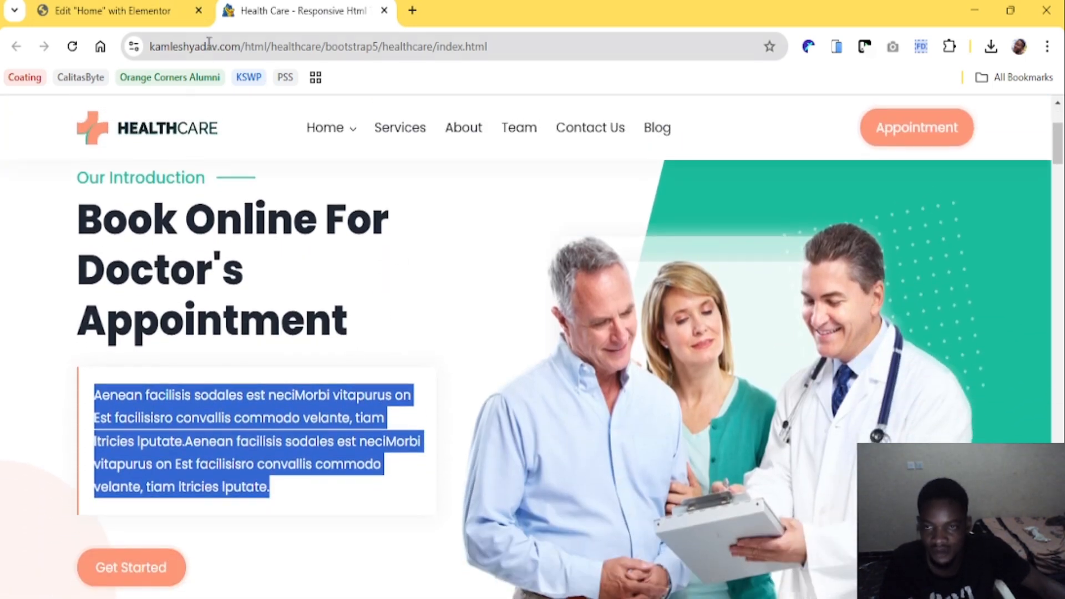
left_click(153, 10)
key("ctrl+Tab")
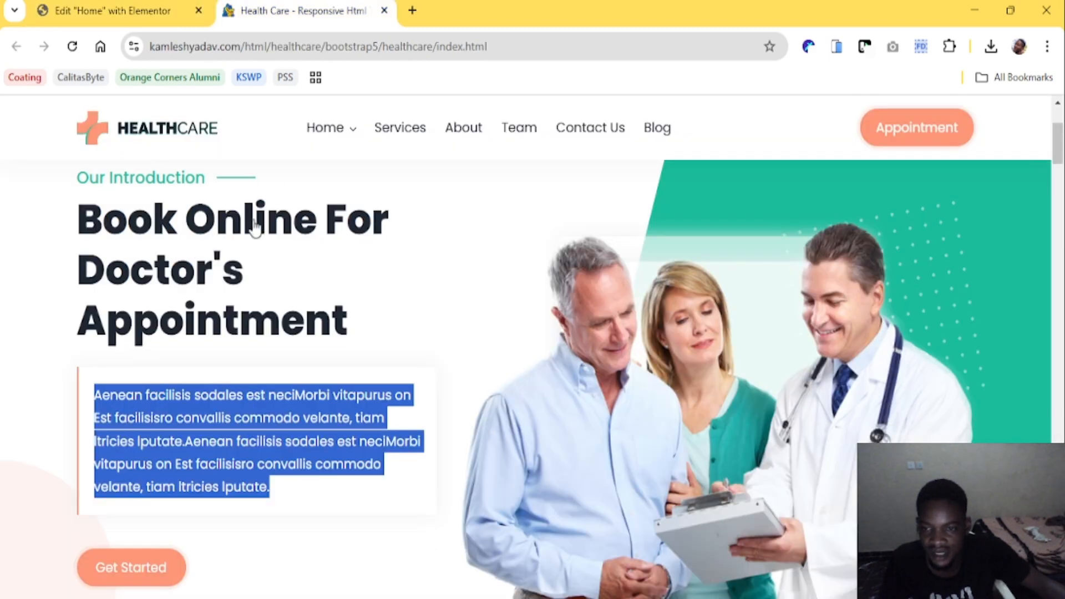
key("ctrl+shift+Tab")
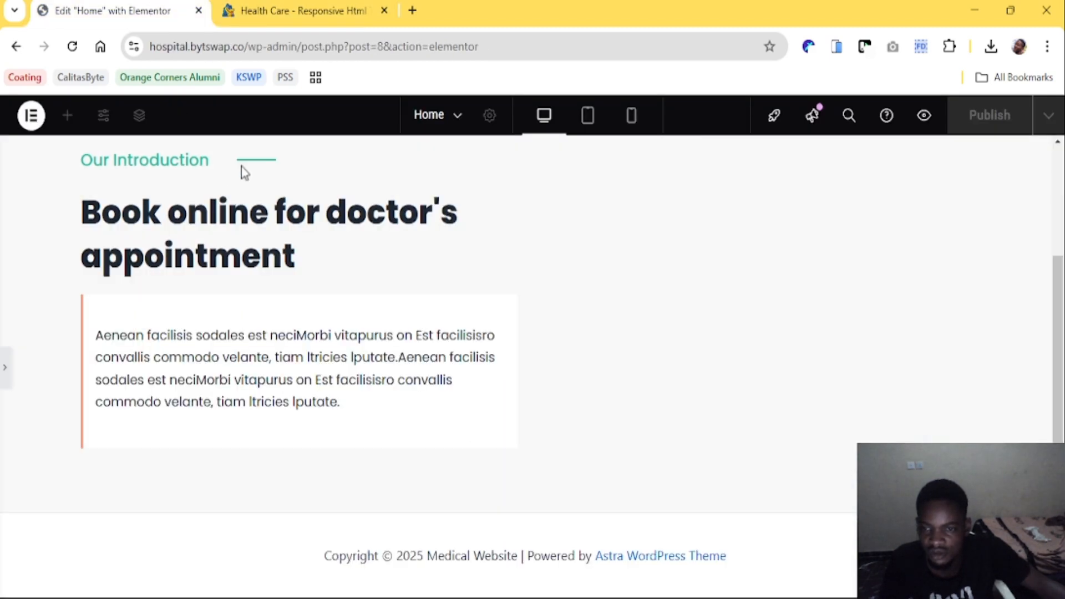
key("ctrl+Tab")
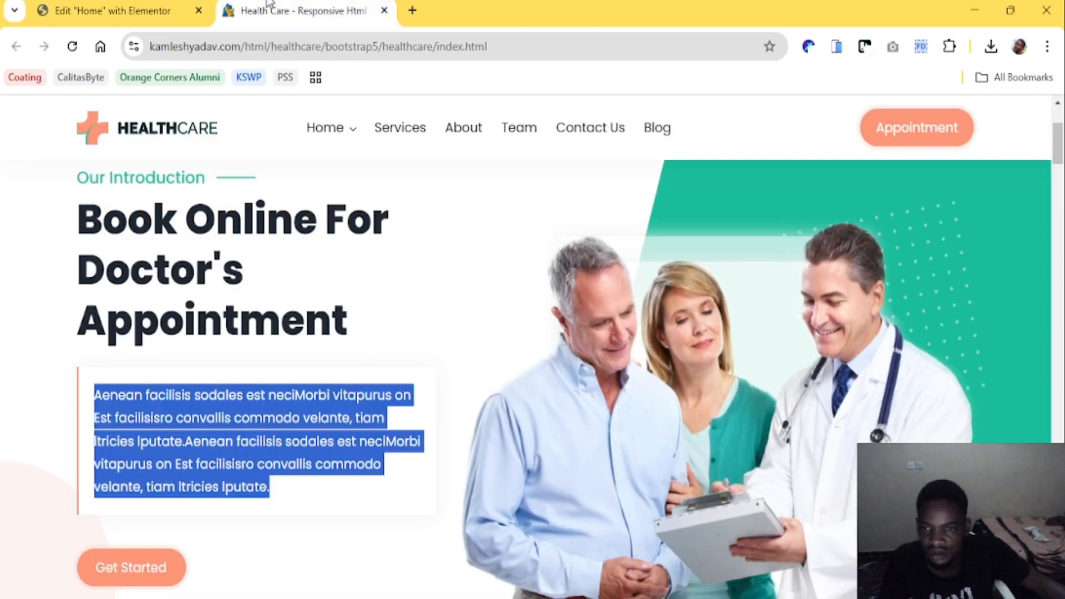
Inspect the template's hero title in the developer tools, widening the page area, to check its font size
left_click(225, 261)
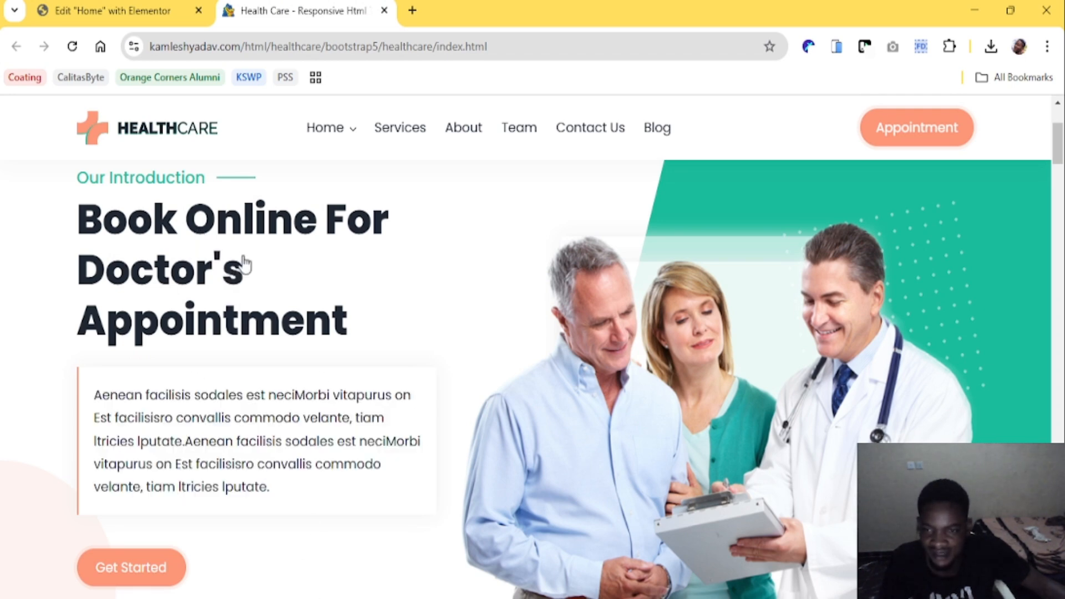
key("F12")
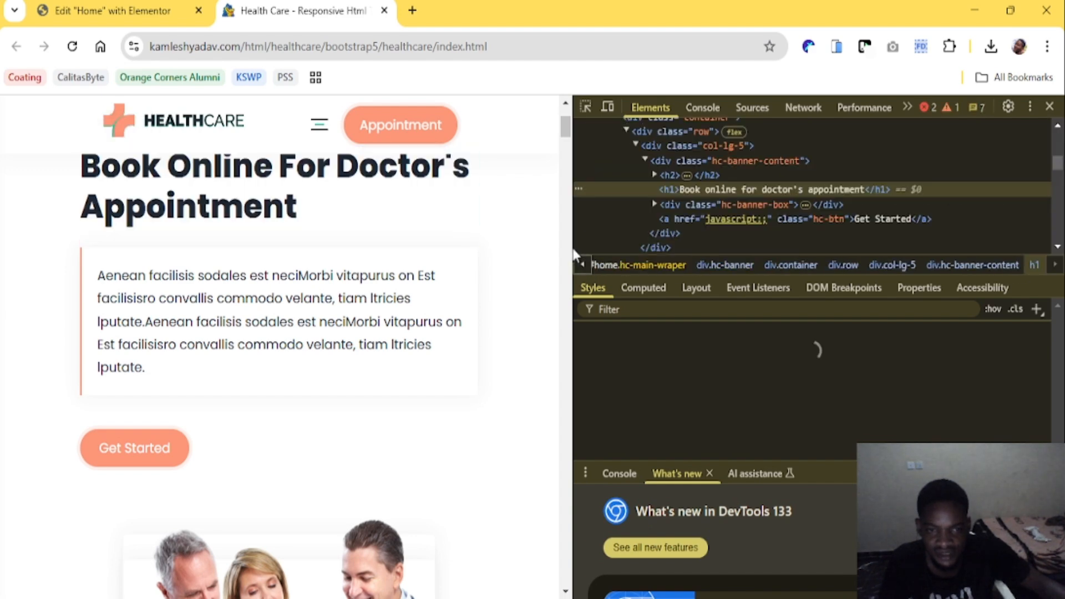
left_click_drag(571, 243, 772, 146)
left_click(766, 105)
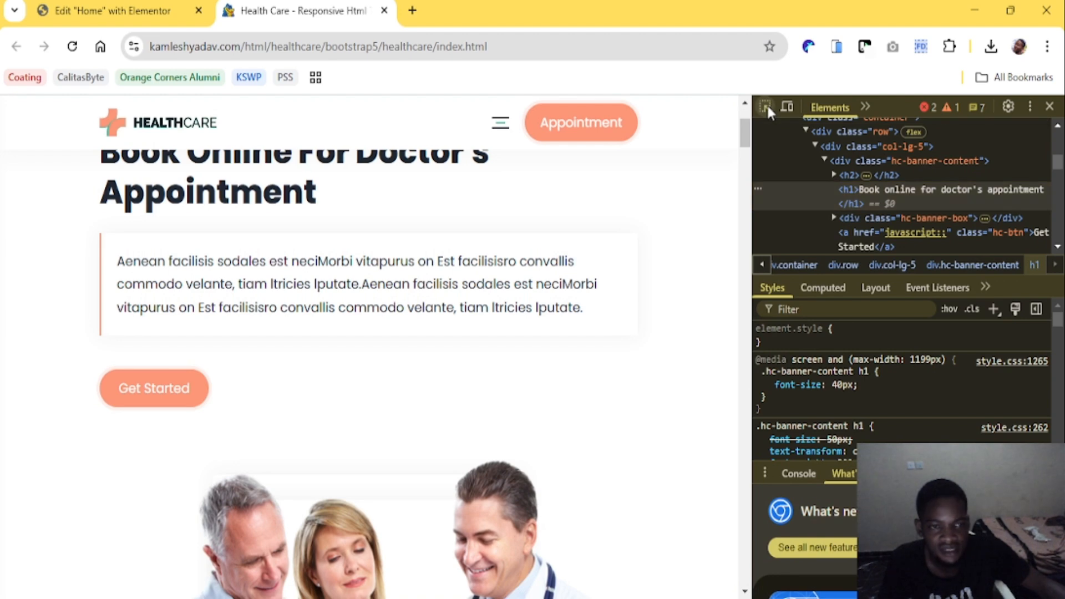
left_click(265, 185)
Return to the Elementor page and set the "Book online for doctor's appointment" heading's typography size to 55 px
left_click(166, 11)
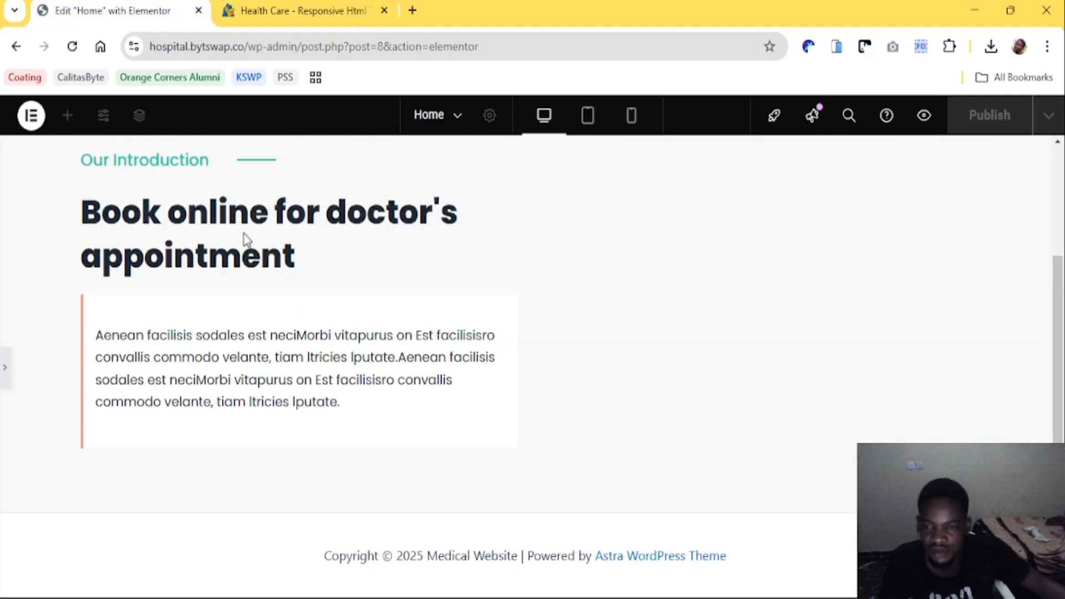
left_click(7, 373)
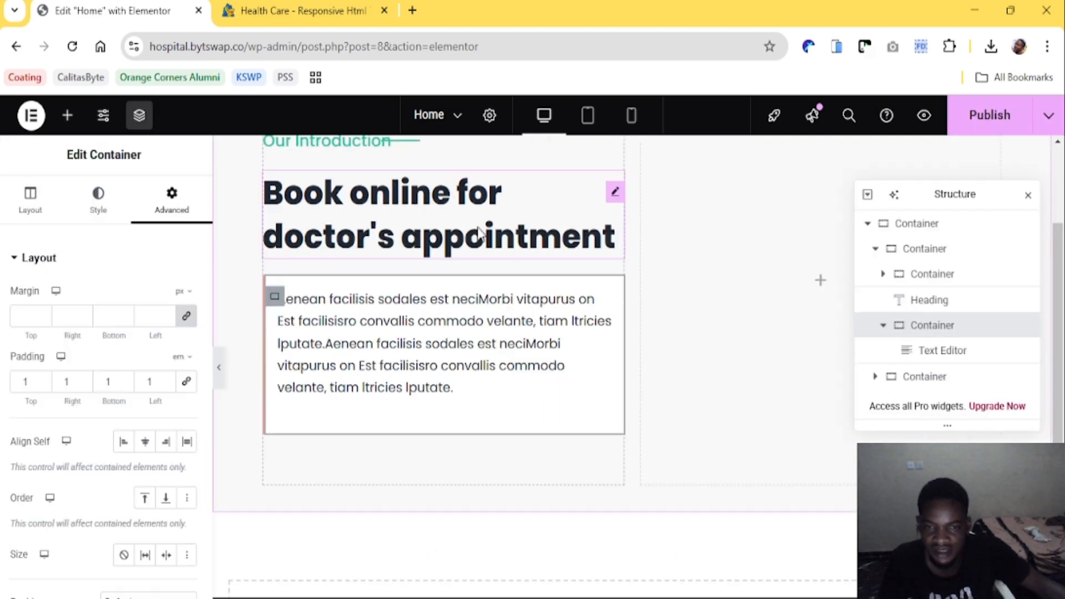
left_click(620, 197)
left_click(104, 201)
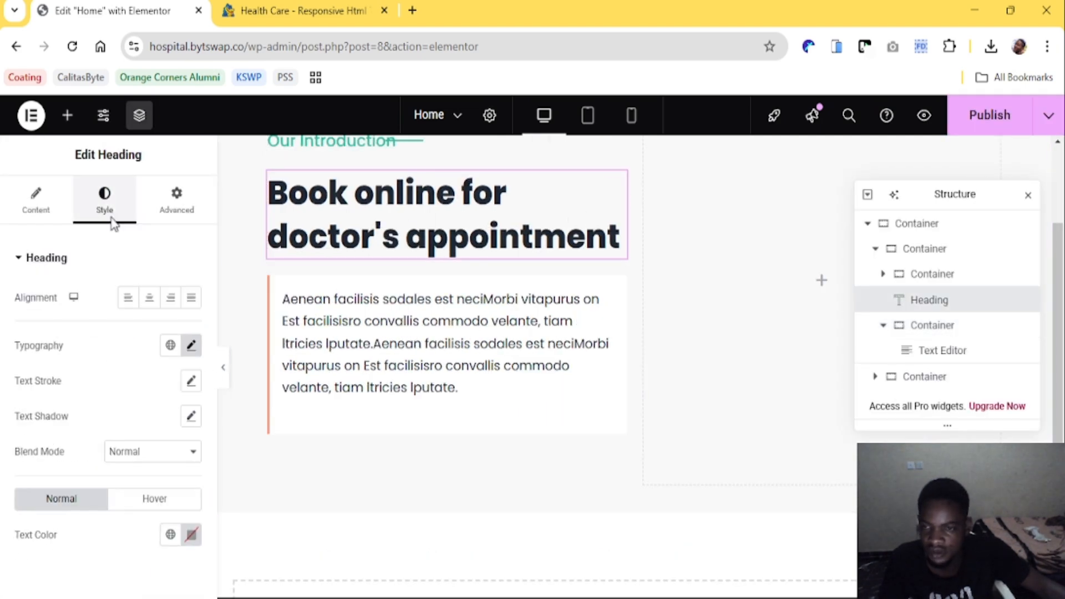
left_click(191, 345)
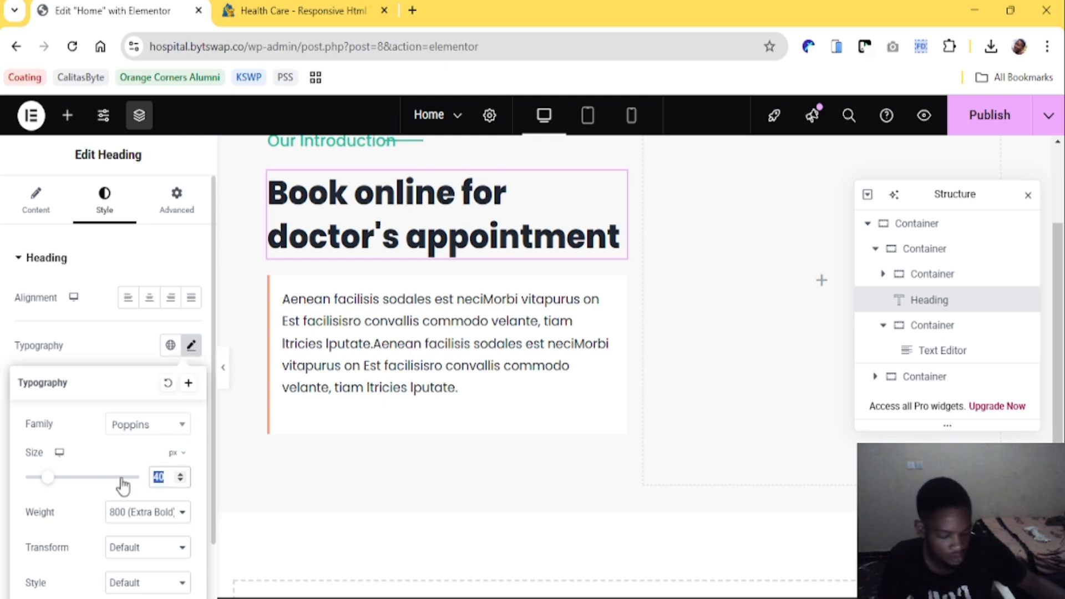
type("55")
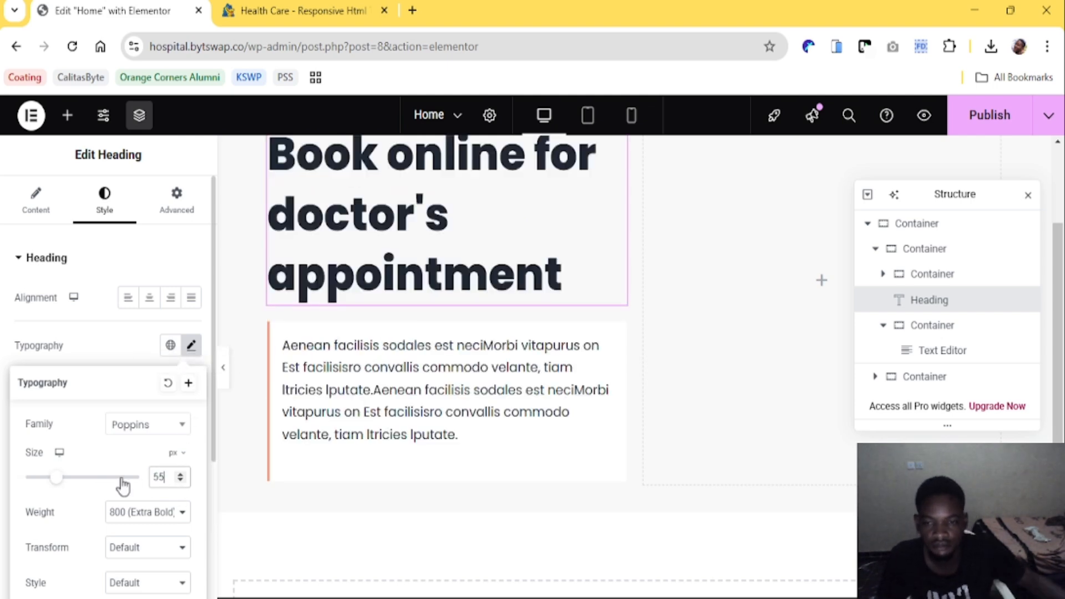
Close the template's developer tools and compare the resized title in preview with the template's title
left_click(227, 377)
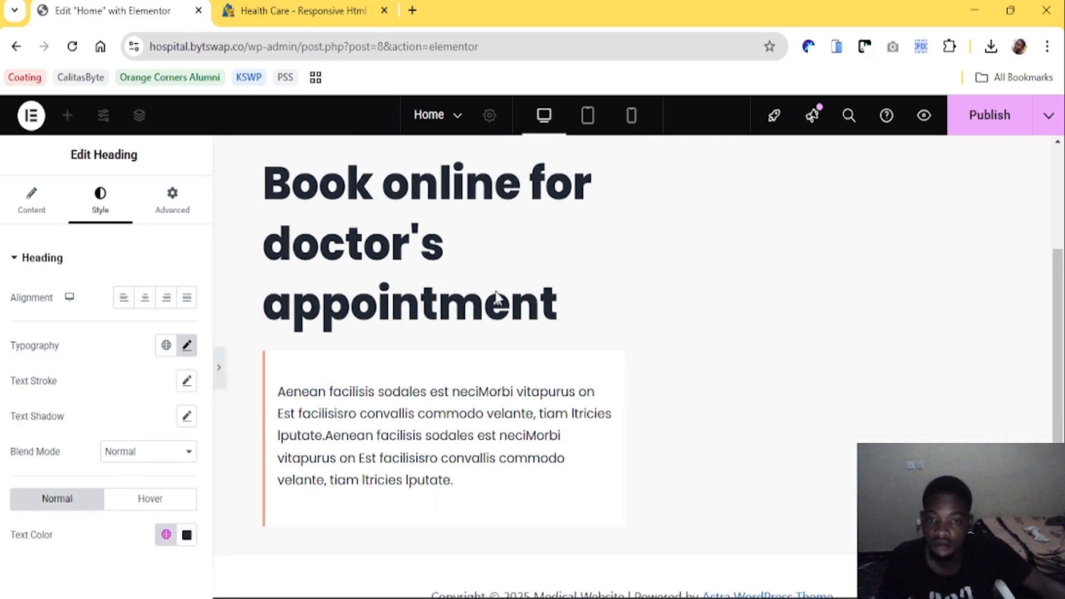
left_click(286, 10)
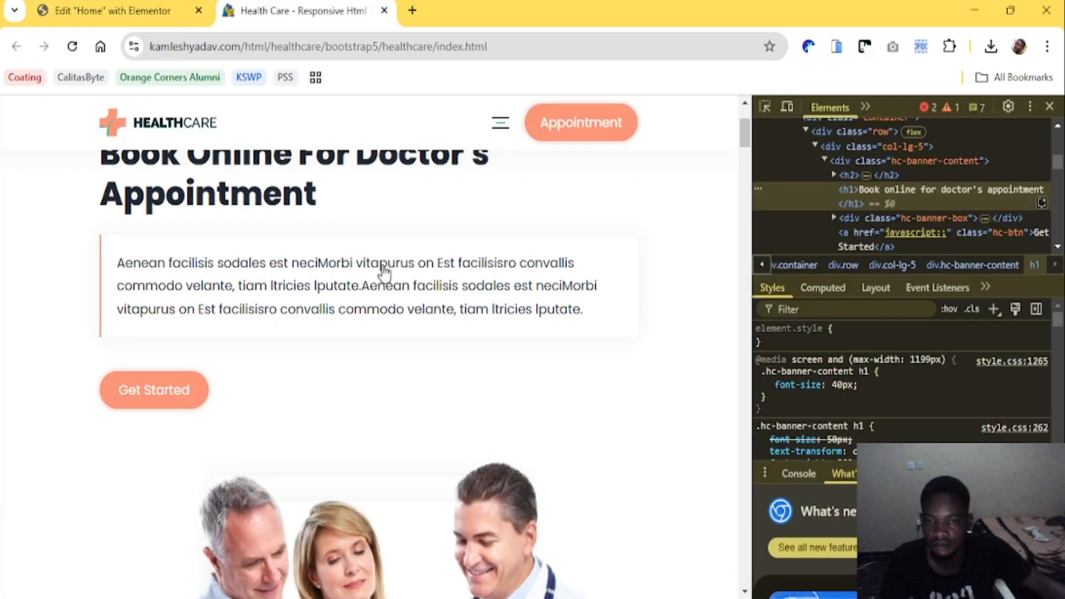
scroll(380, 268, "up", 3)
key("F12")
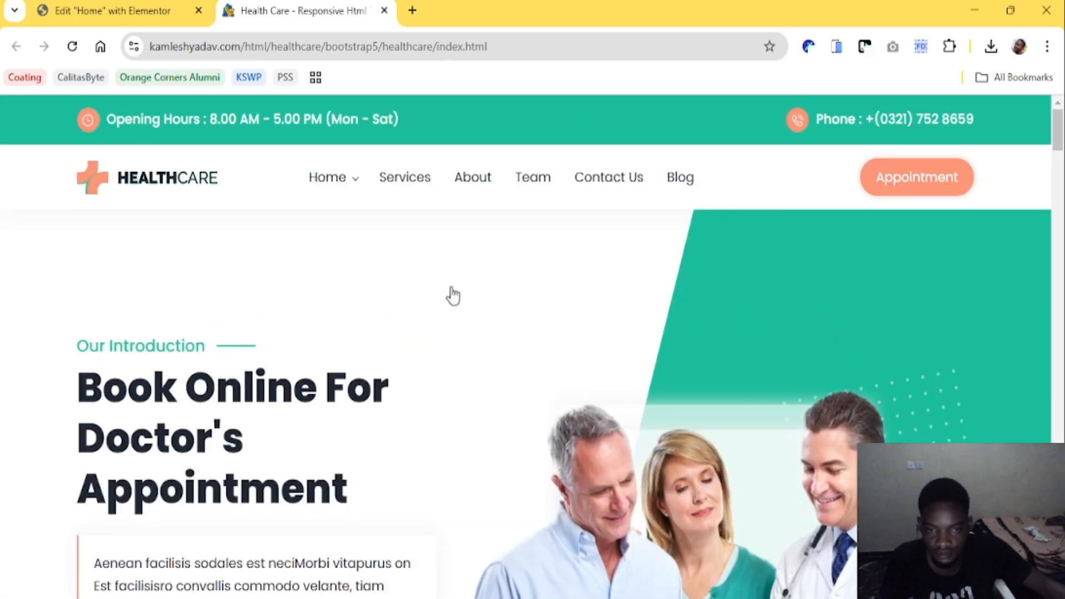
left_click(154, 7)
left_click(302, 14)
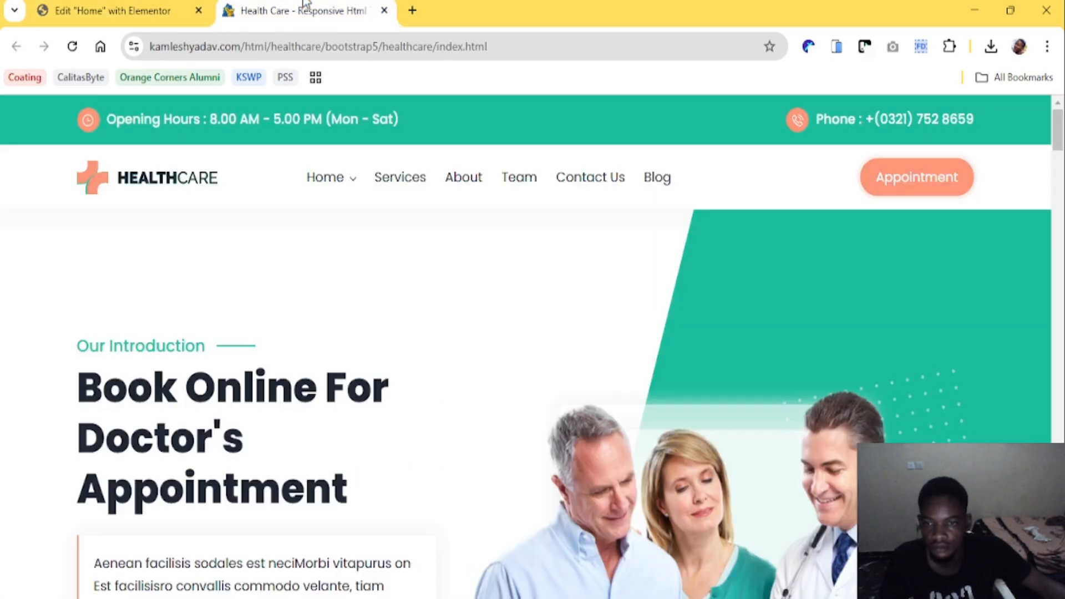
left_click(161, 12)
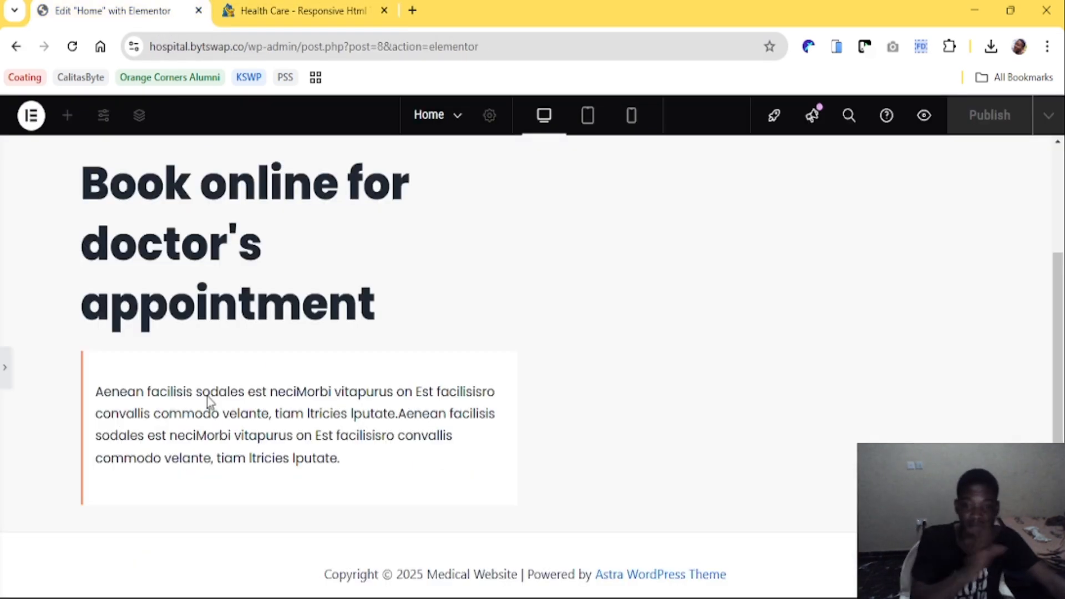
scroll(400, 388, "up", 1)
scroll(381, 380, "down", 1)
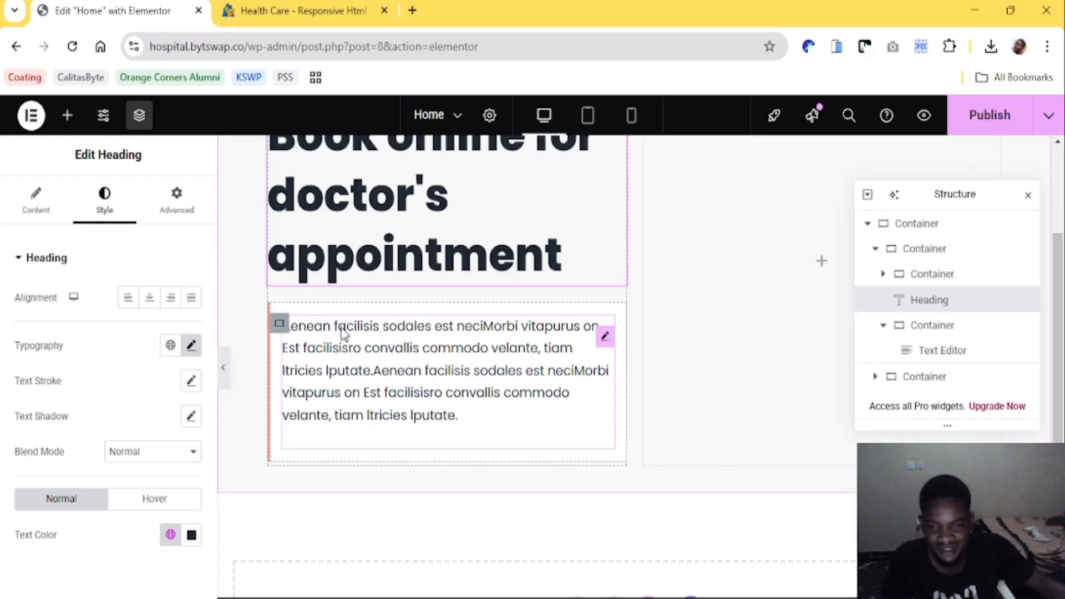
Compare the Health Care template's paragraph box and the button beneath it with the hero section on the Elementor page
left_click(293, 10)
scroll(290, 371, "down", 7)
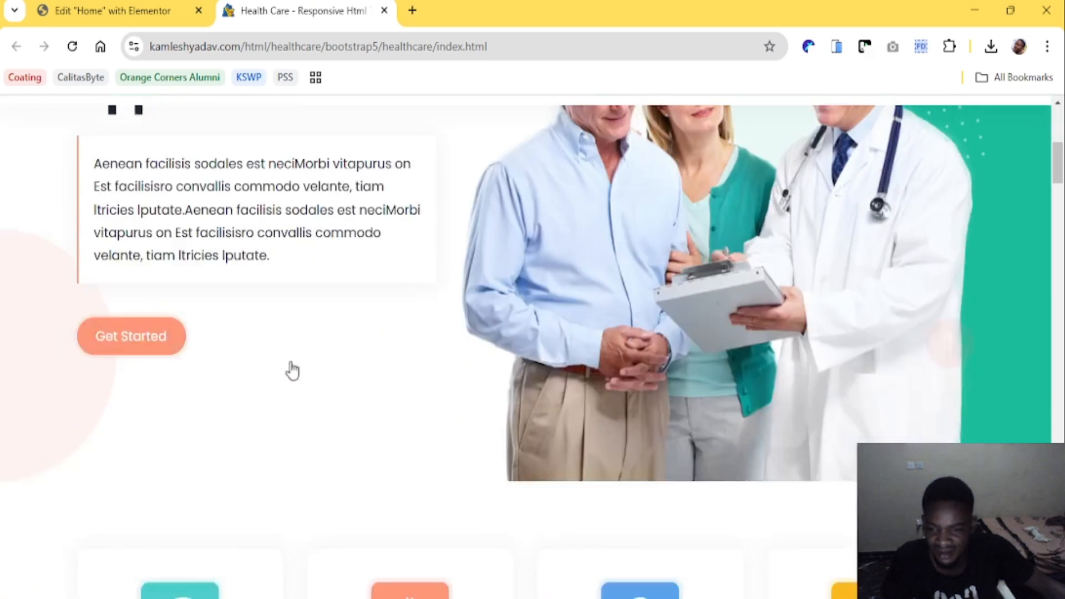
scroll(305, 222, "up", 2)
left_click(116, 10)
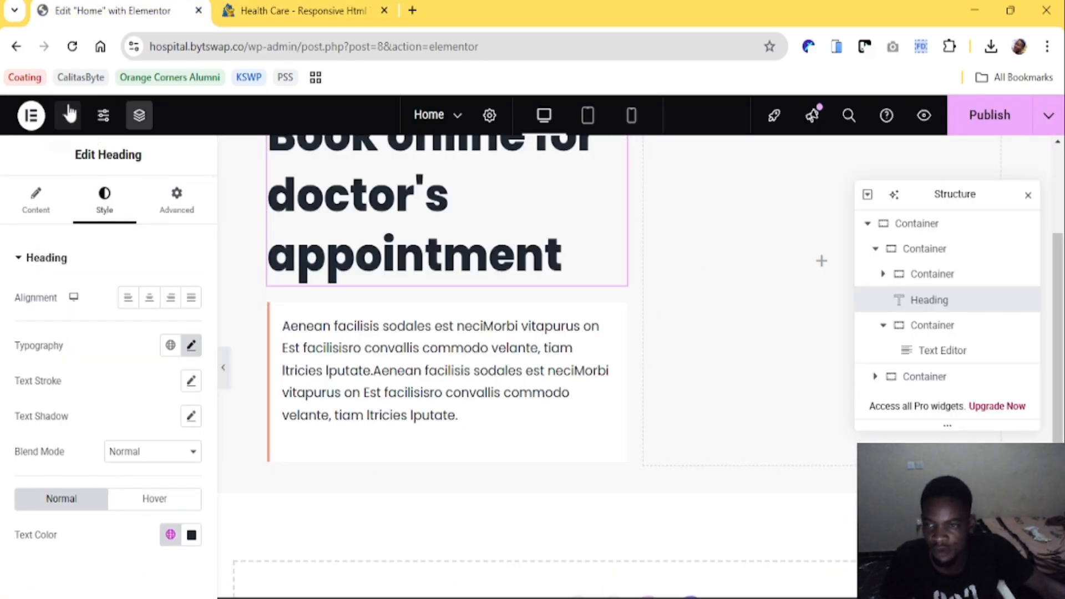
left_click(403, 7)
left_click(351, 8)
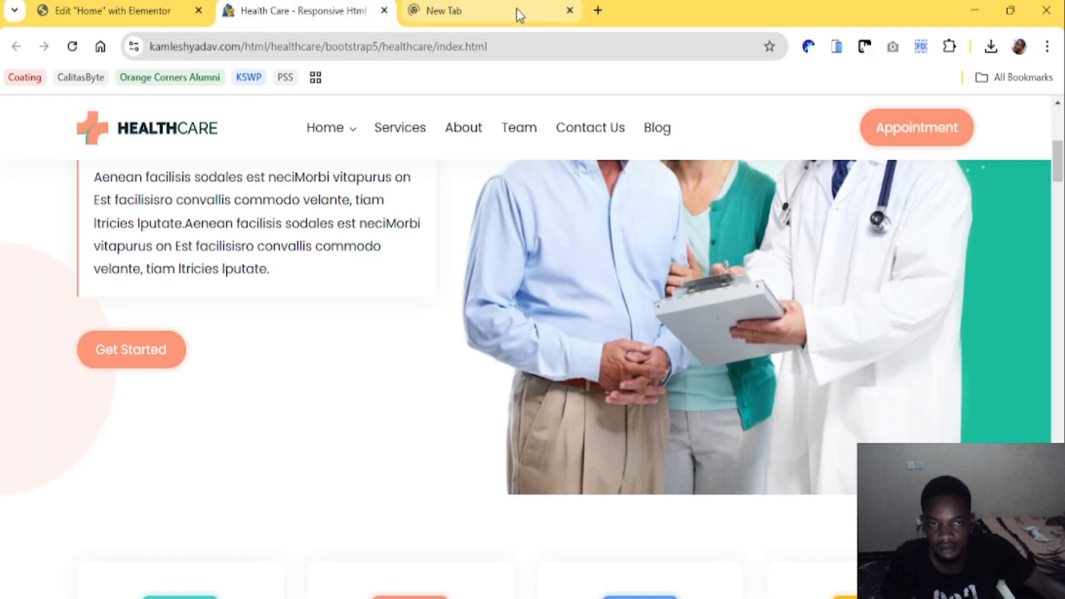
left_click(569, 10)
left_click(149, 11)
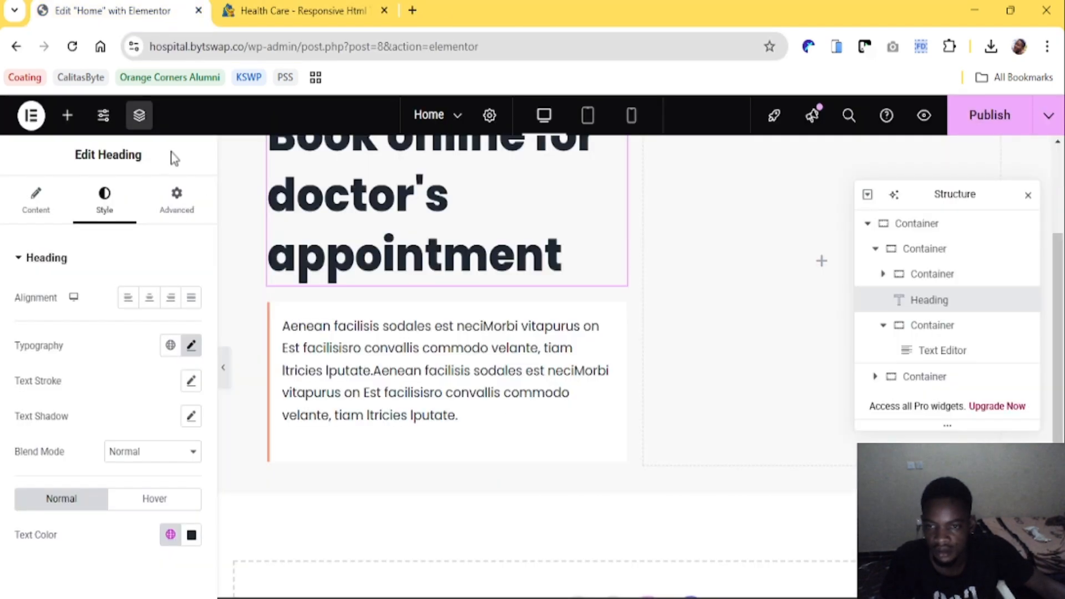
left_click(336, 11)
left_click(111, 9)
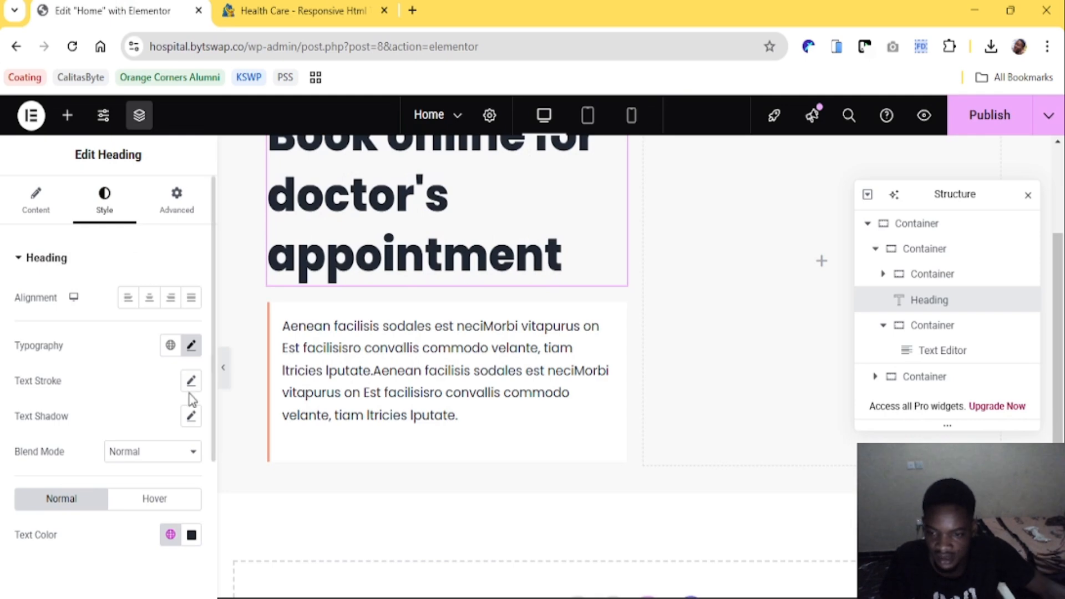
Add a Button widget directly below the bordered paragraph box in the hero's text column
left_click(38, 200)
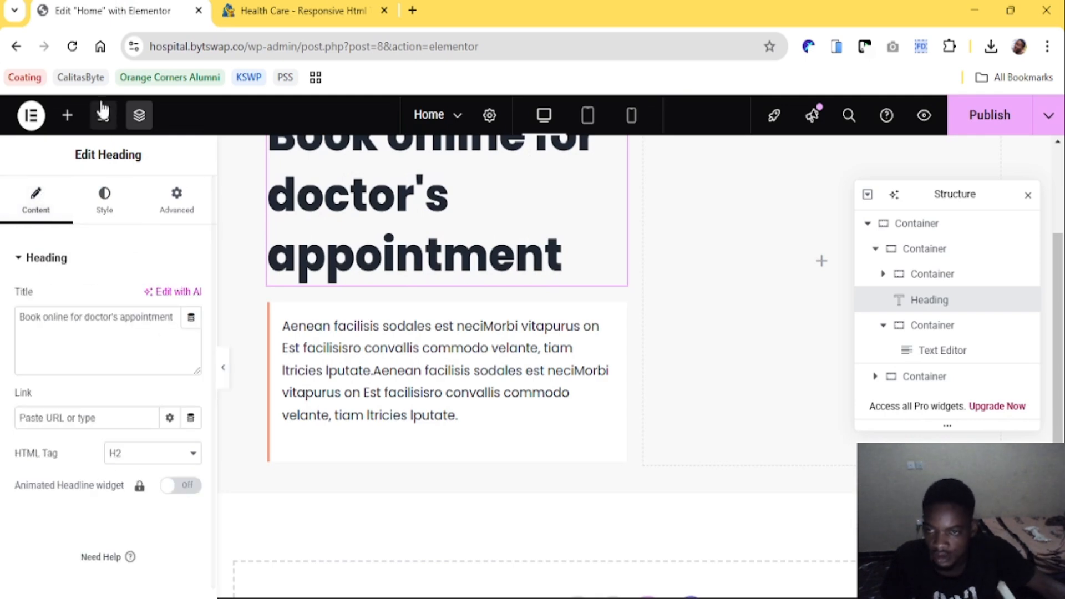
left_click(68, 115)
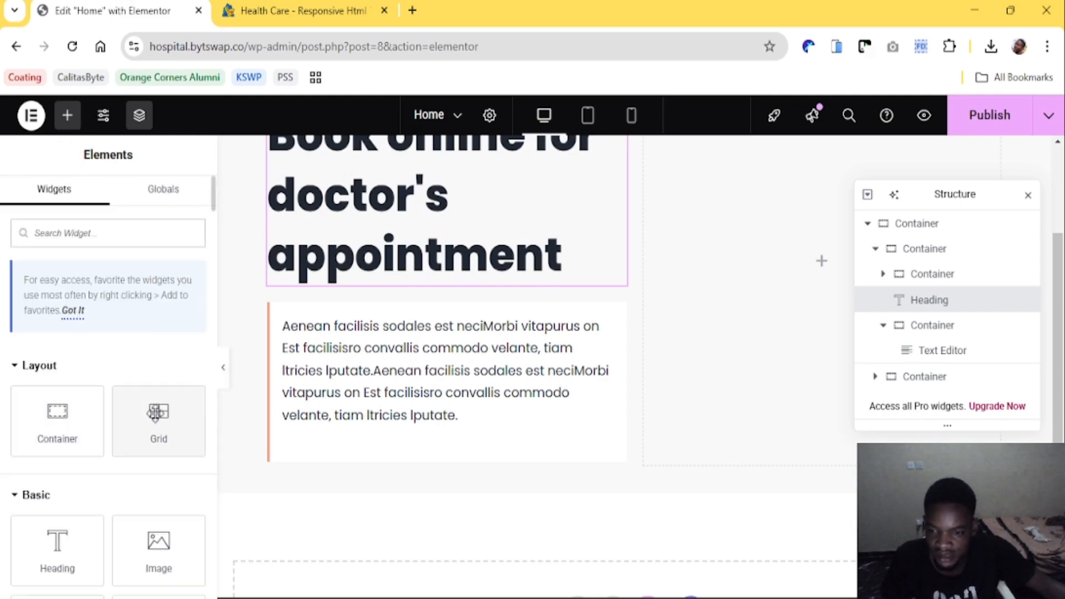
scroll(158, 421, "down", 2)
scroll(158, 427, "down", 4)
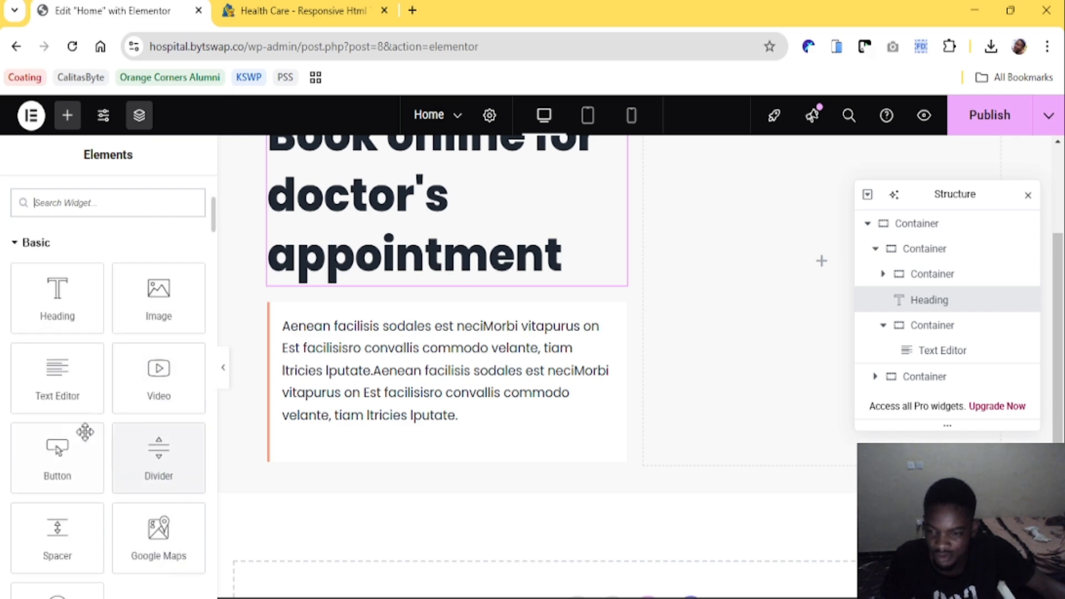
left_click_drag(85, 431, 338, 454)
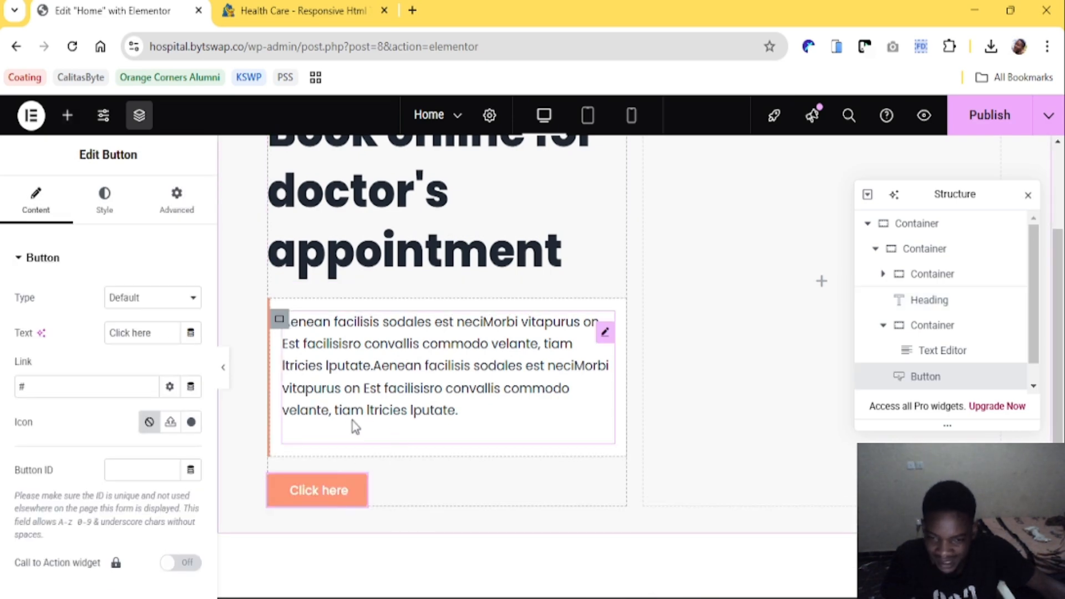
Set the paragraph spacing of the hero's text editor to 0 px
left_click(606, 333)
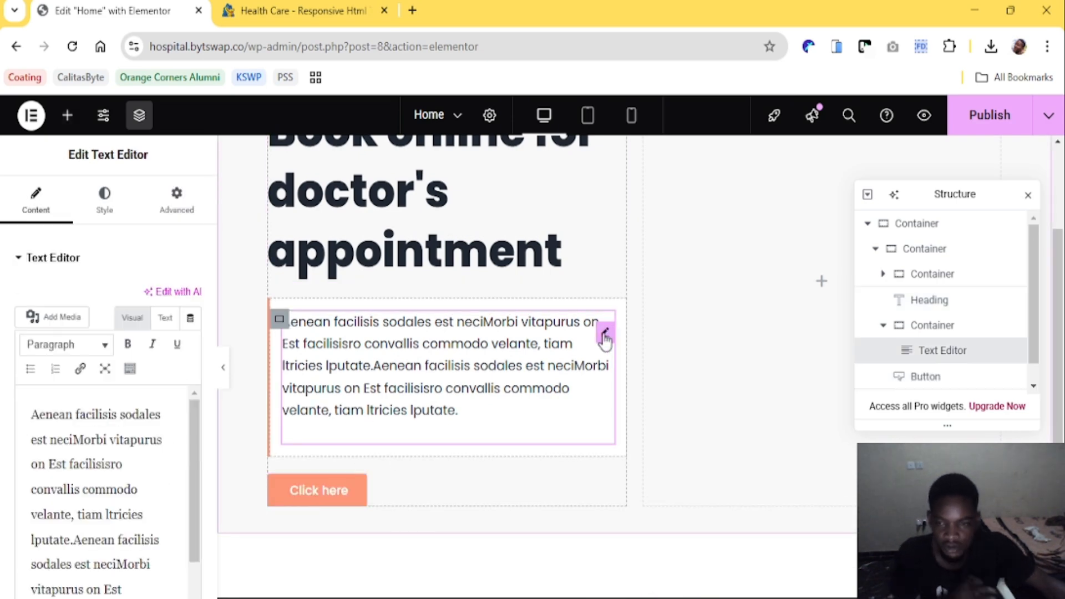
left_click(105, 201)
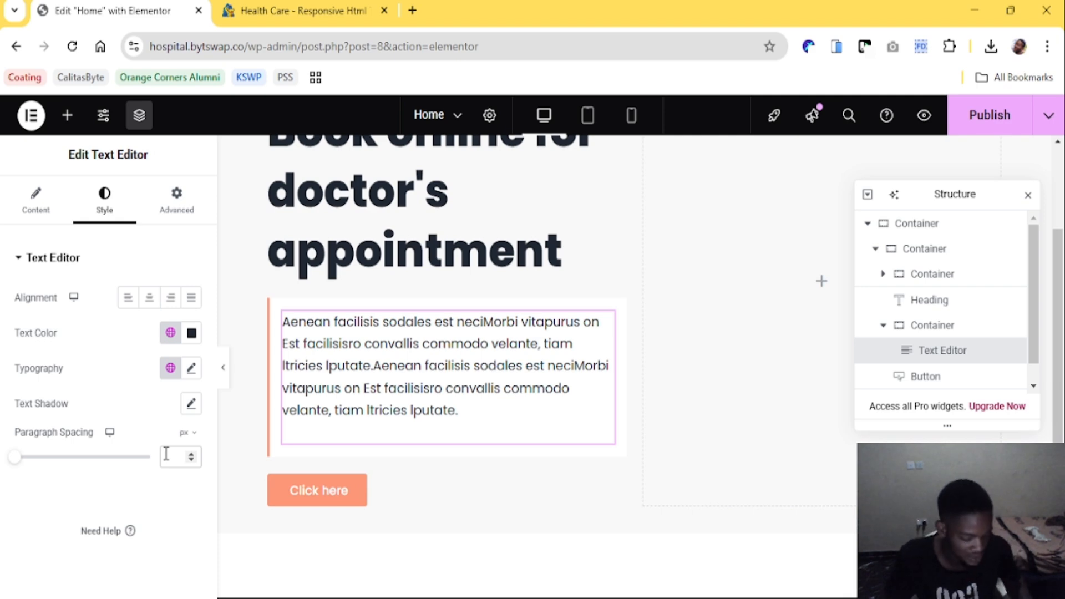
left_click(166, 455)
type("1")
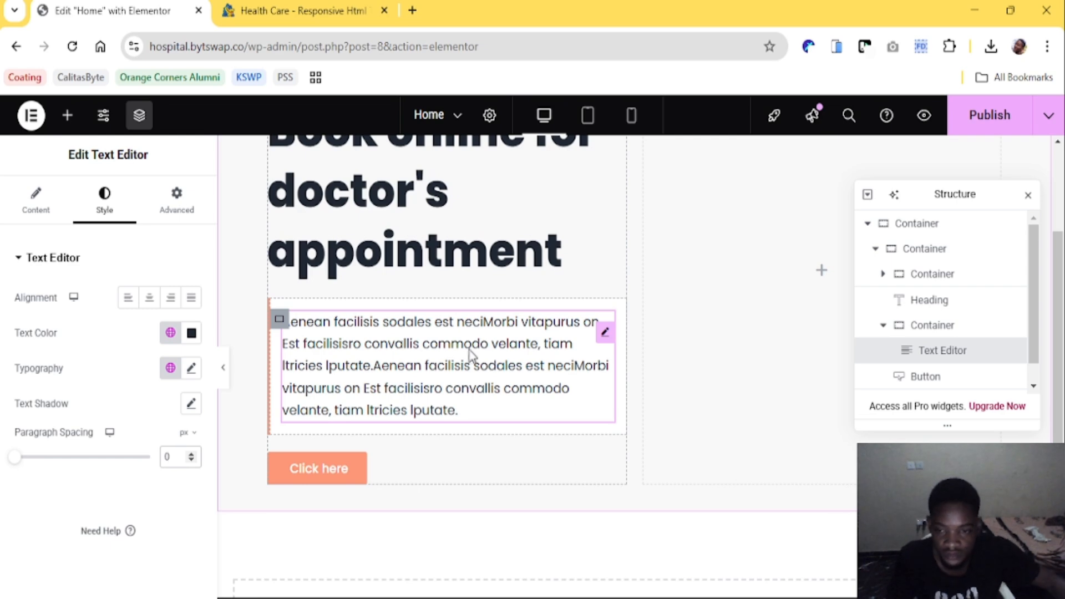
Check the button wording in the Health Care template and change the new Elementor button's text to "Get Started"
left_click(359, 478)
left_click(299, 10)
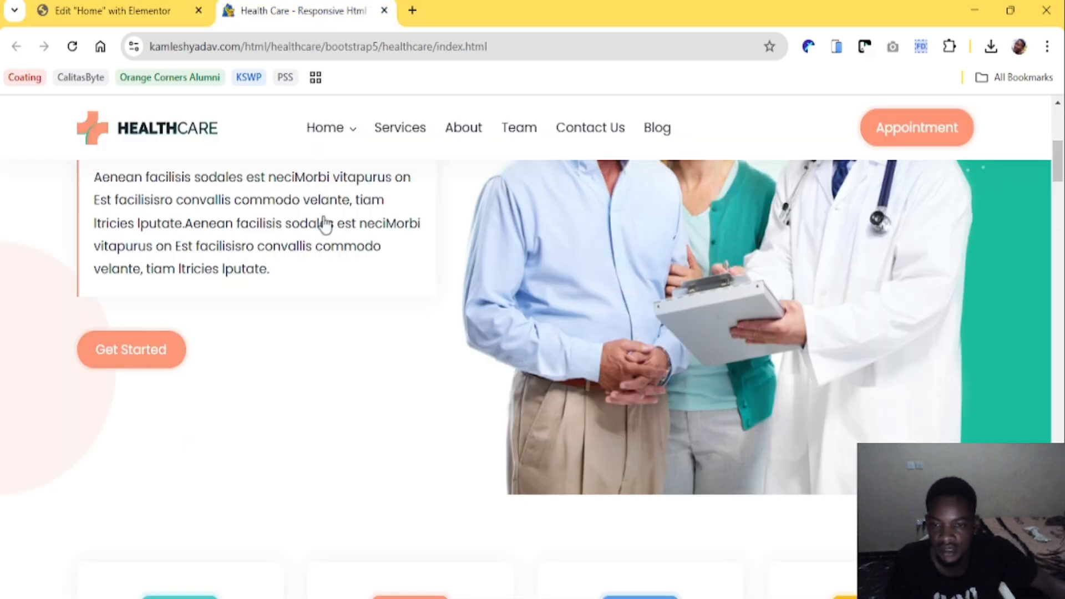
left_click(125, 10)
left_click_drag(160, 333, 64, 359)
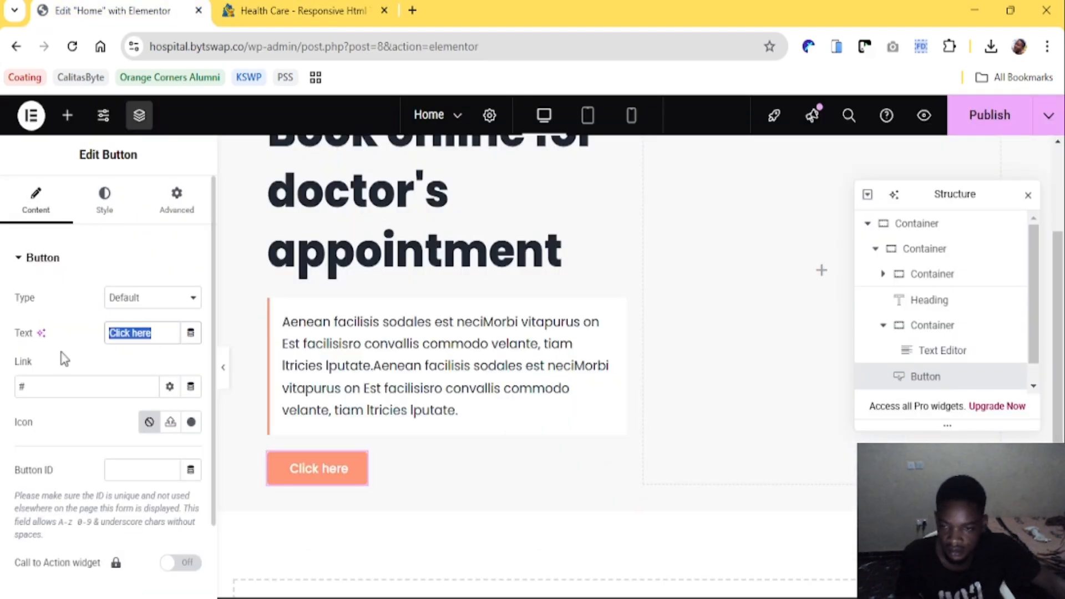
type("Get S")
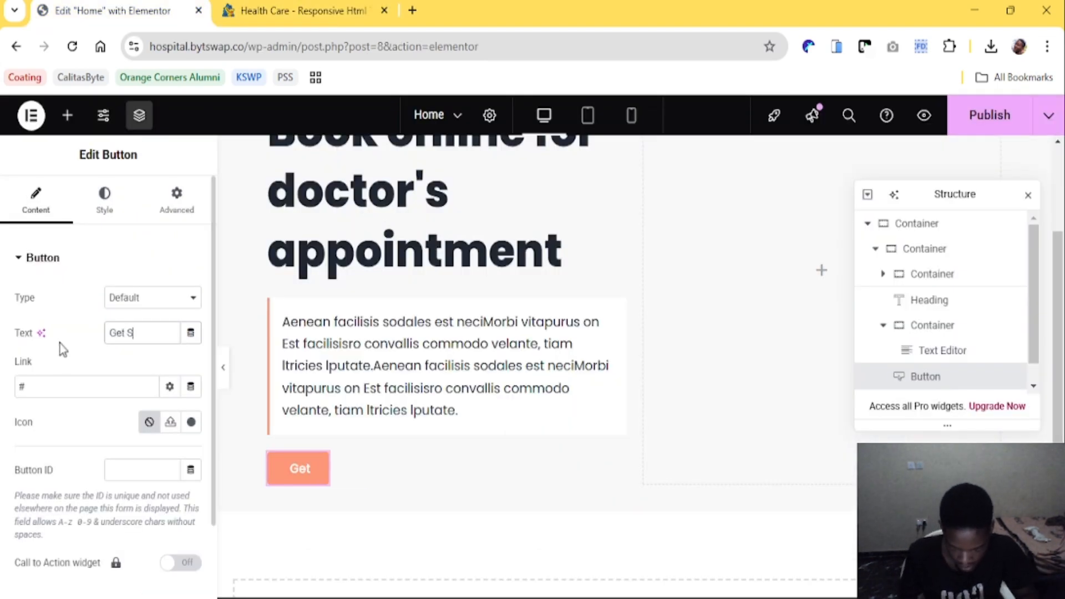
type("tarted")
left_click(53, 383)
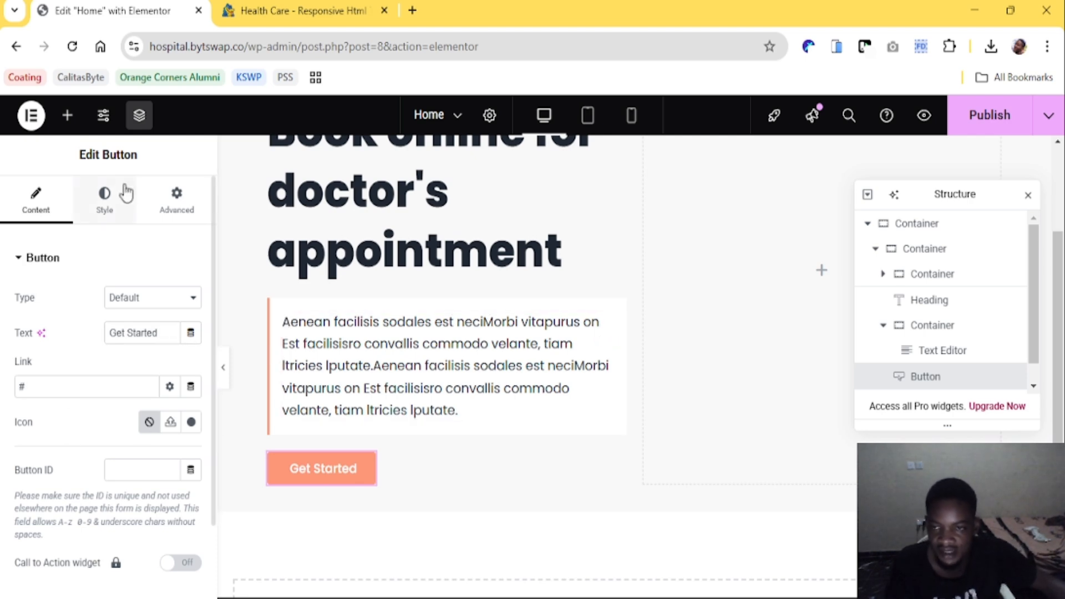
Inspect the template's Get Started button in the developer tools to check its font size, weight, padding and border radius
left_click(305, 8)
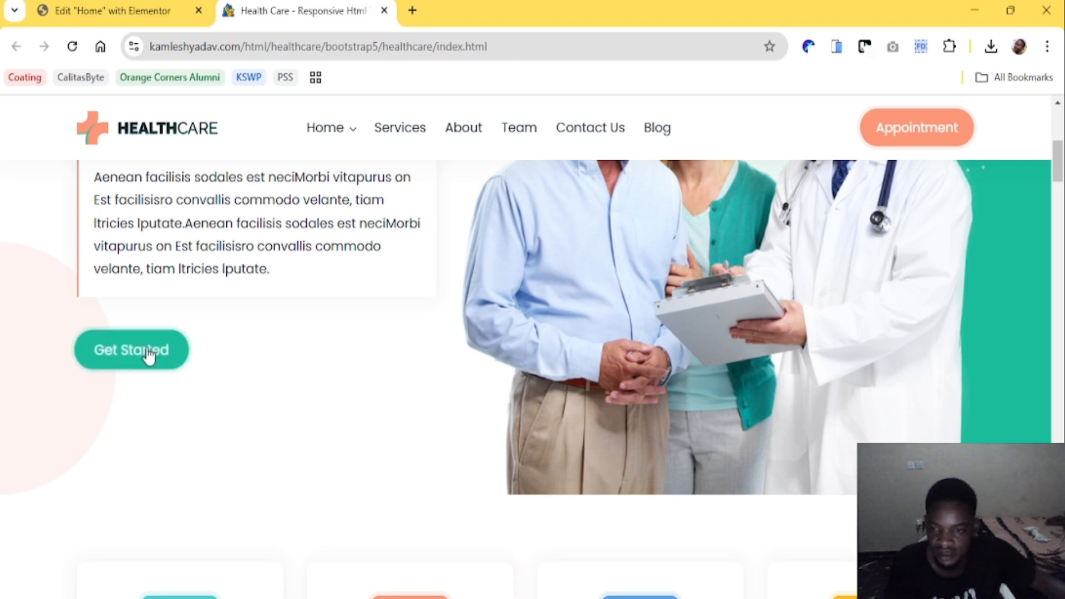
key("ctrl+shift+i")
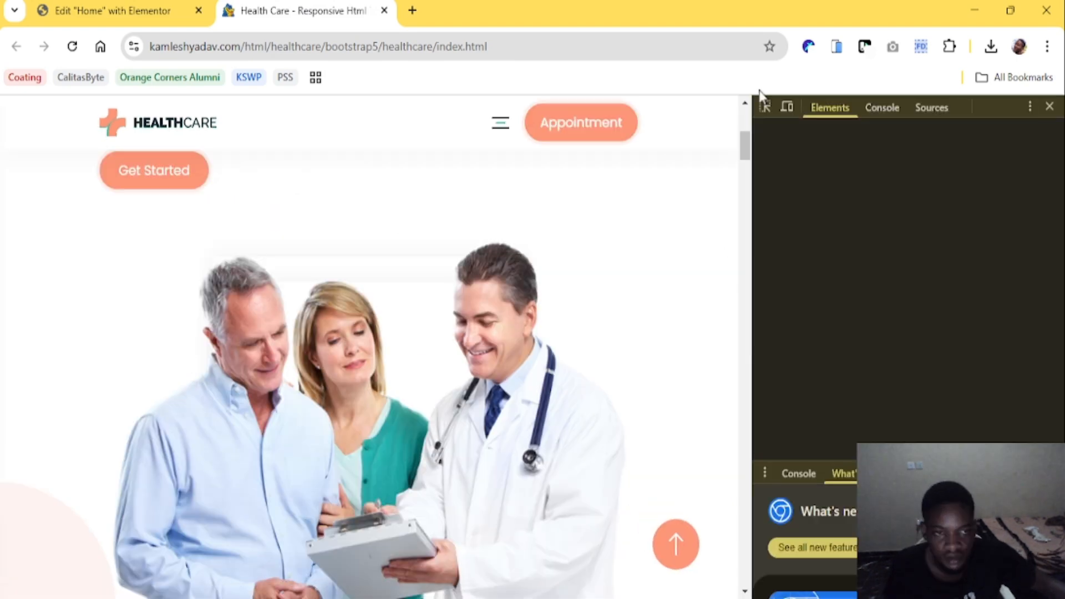
left_click(765, 107)
scroll(517, 391, "up", 3)
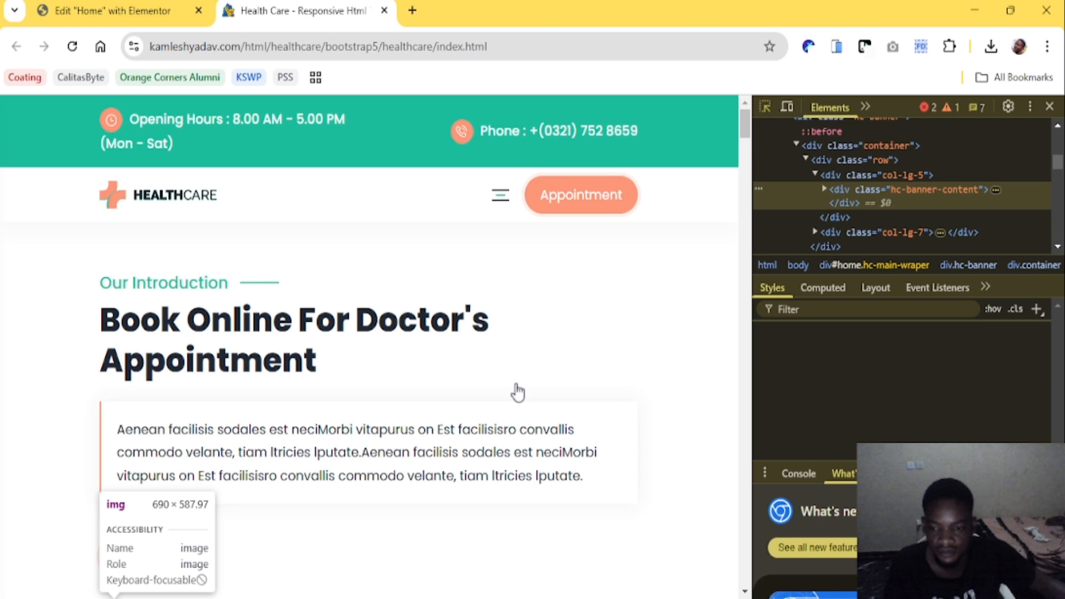
scroll(517, 392, "down", 5)
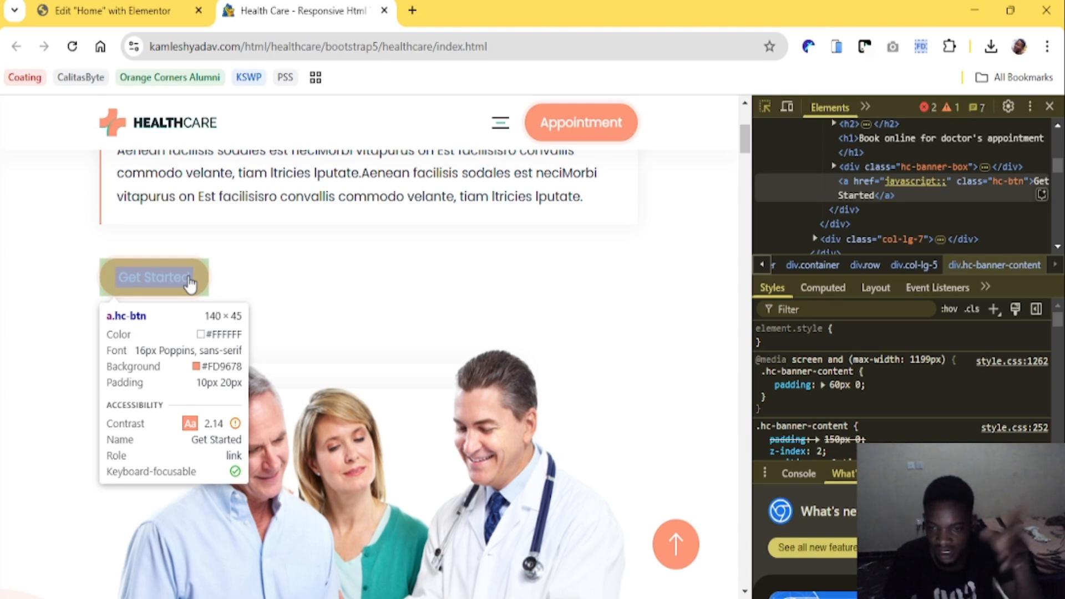
left_click(189, 281)
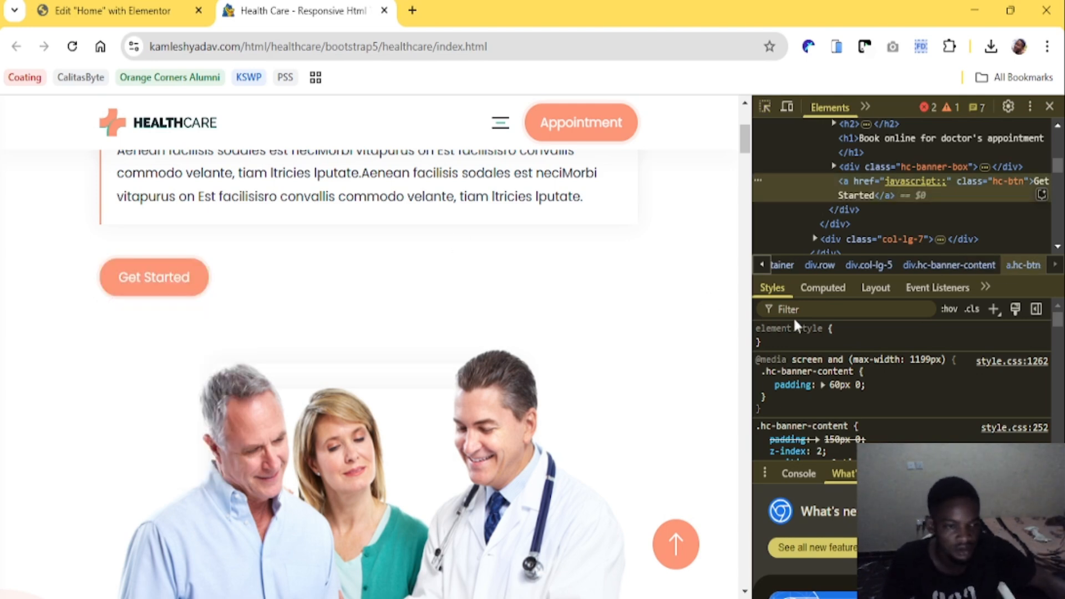
scroll(848, 405, "down", 3)
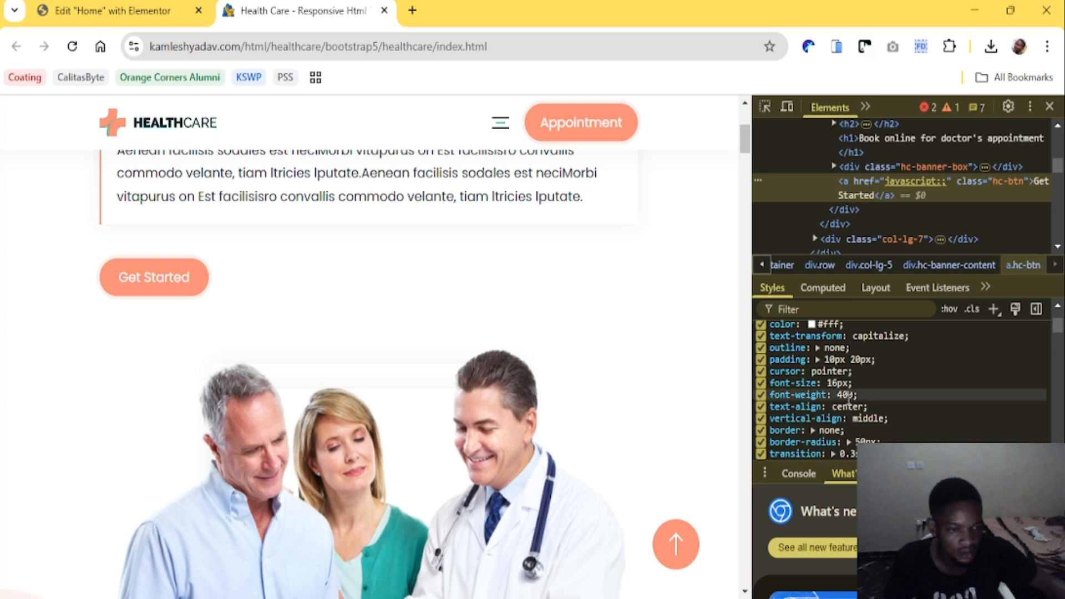
scroll(847, 389, "down", 2)
scroll(847, 389, "up", 5)
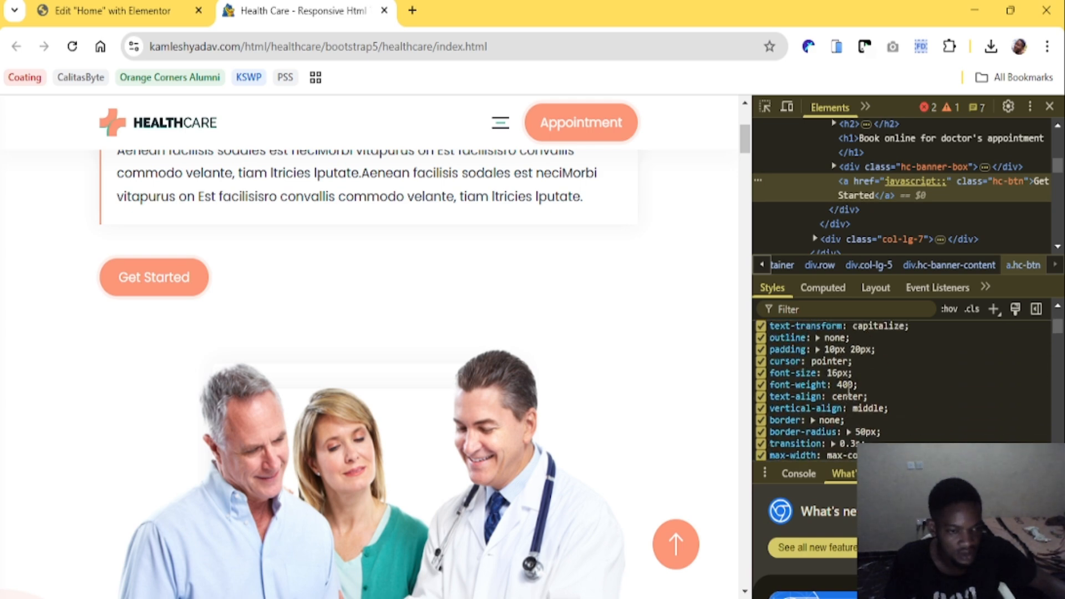
scroll(848, 385, "down", 3)
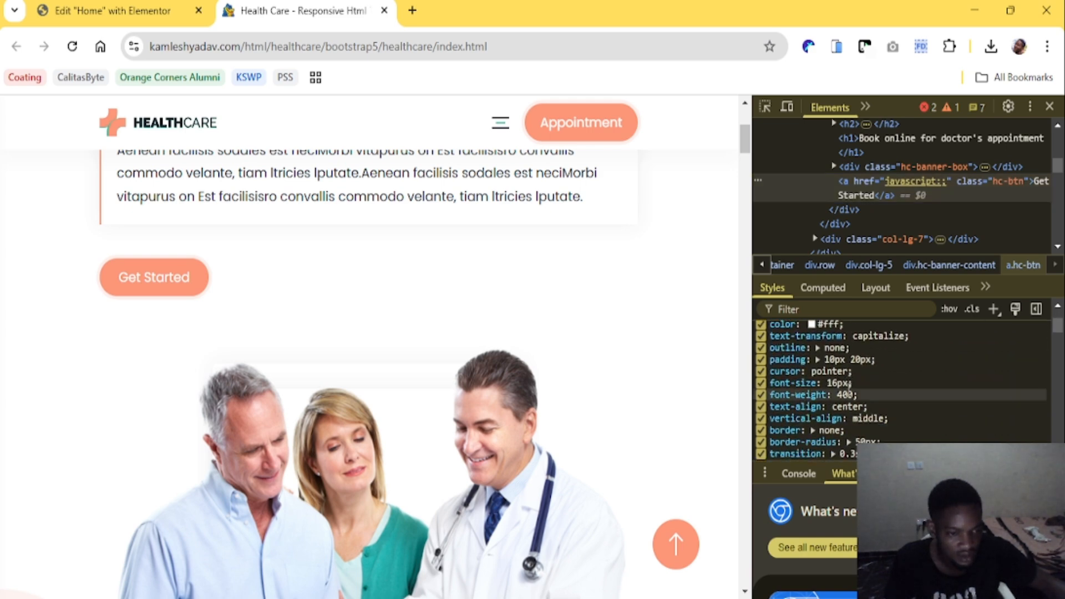
Return to the Elementor page and set the Get Started button's typography size to 16 px, rechecking the template button's font
left_click(187, 4)
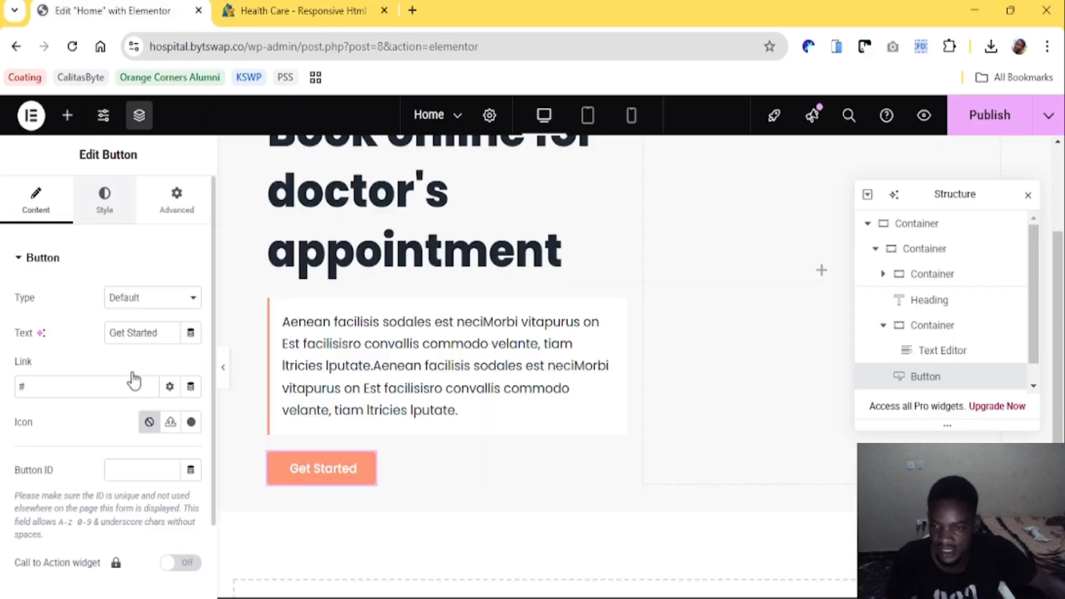
left_click(104, 199)
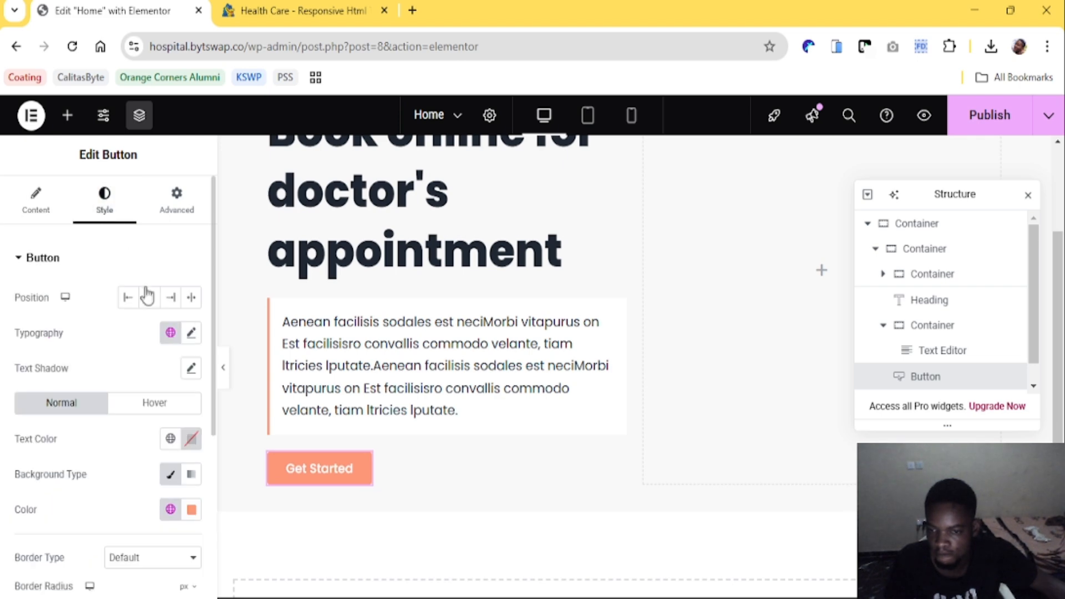
left_click(191, 335)
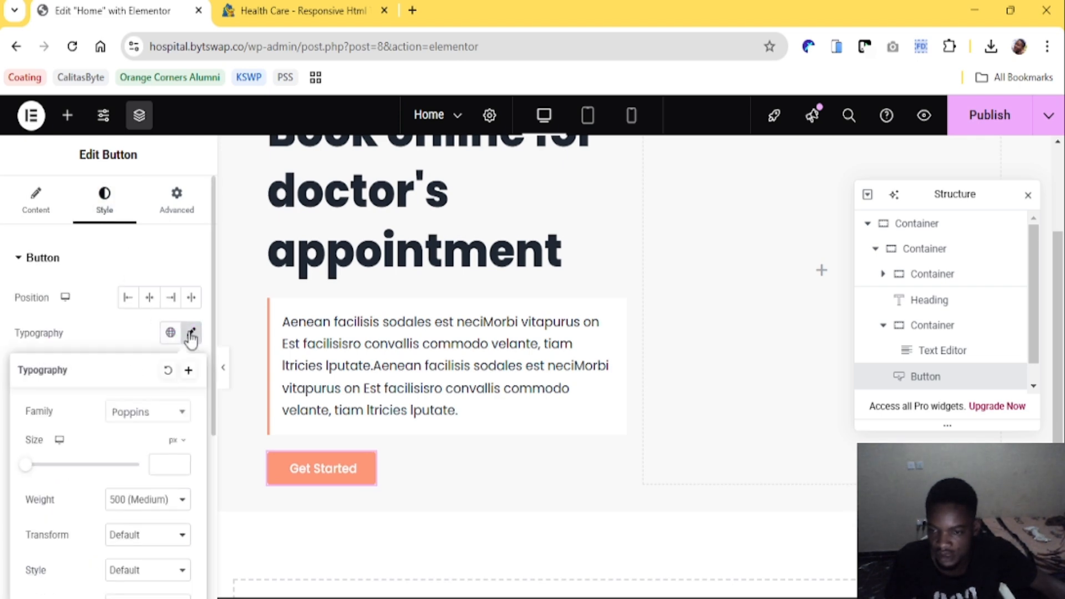
left_click(247, 10)
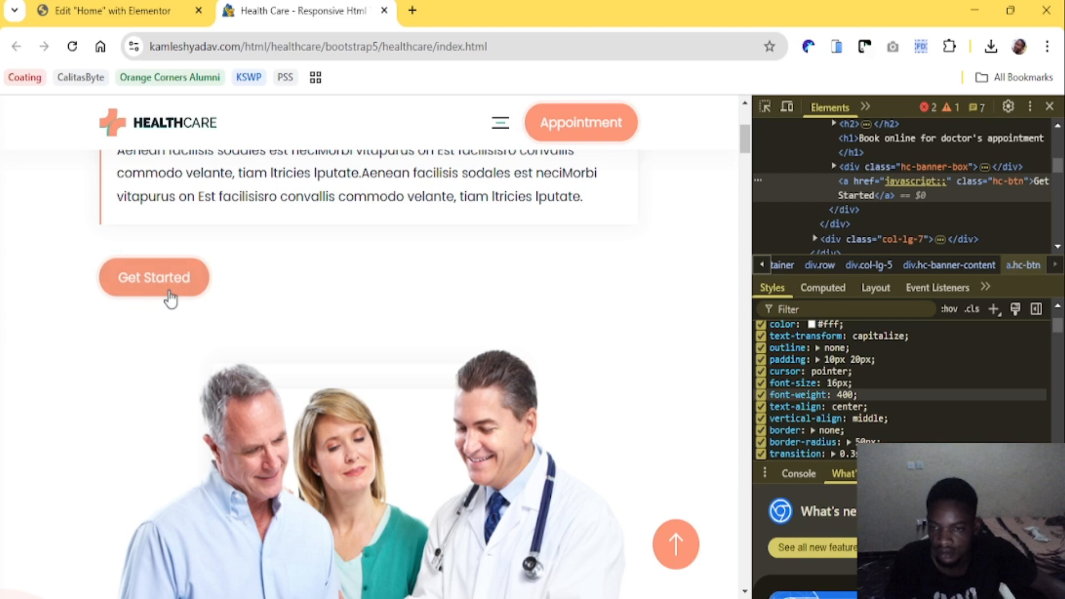
left_click(764, 104)
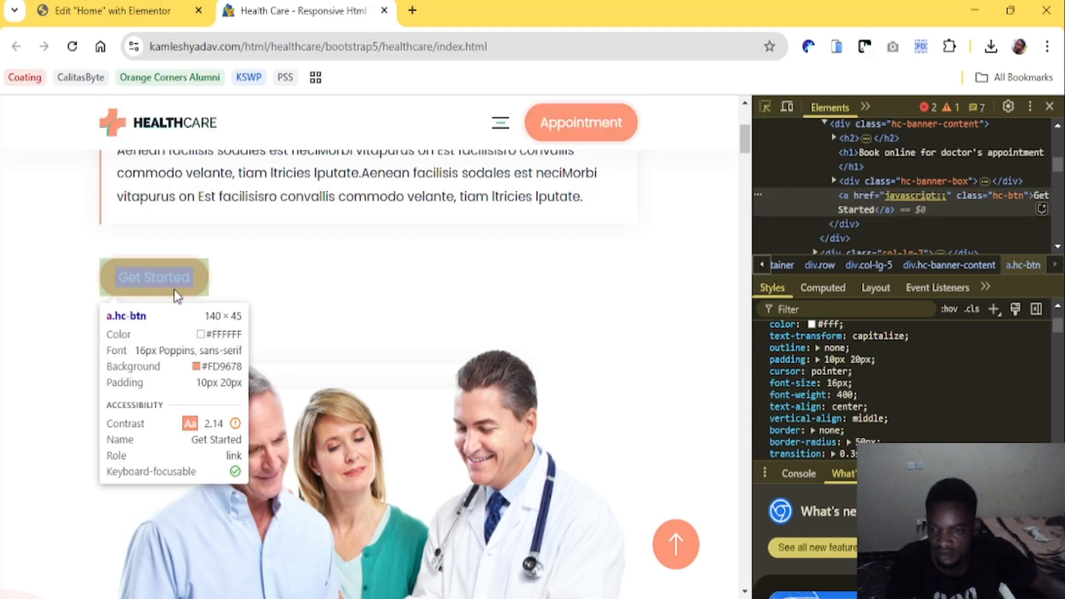
left_click(111, 10)
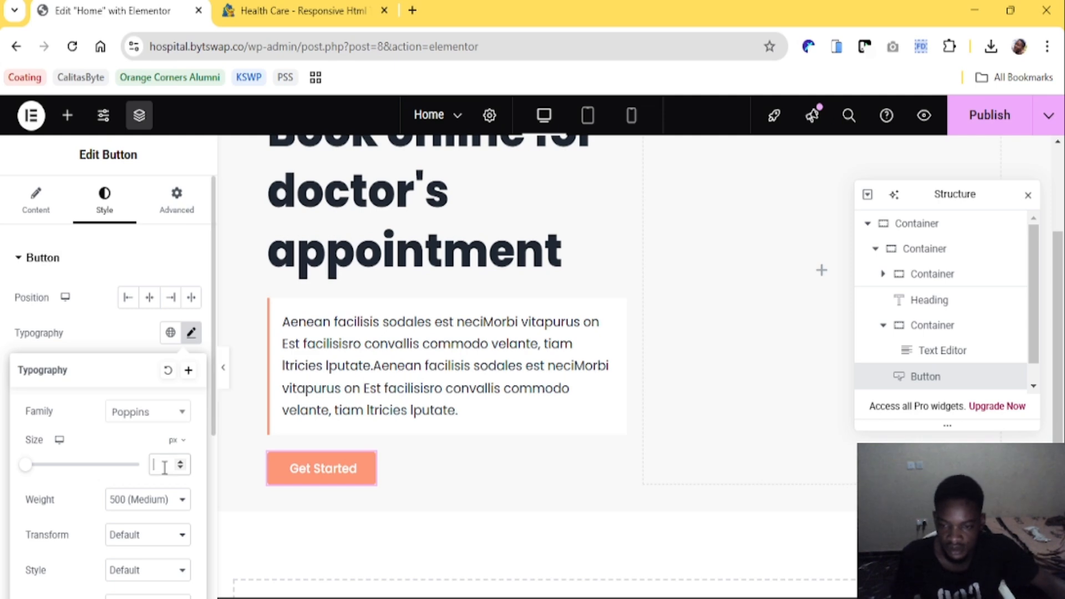
left_click(164, 465)
type("16")
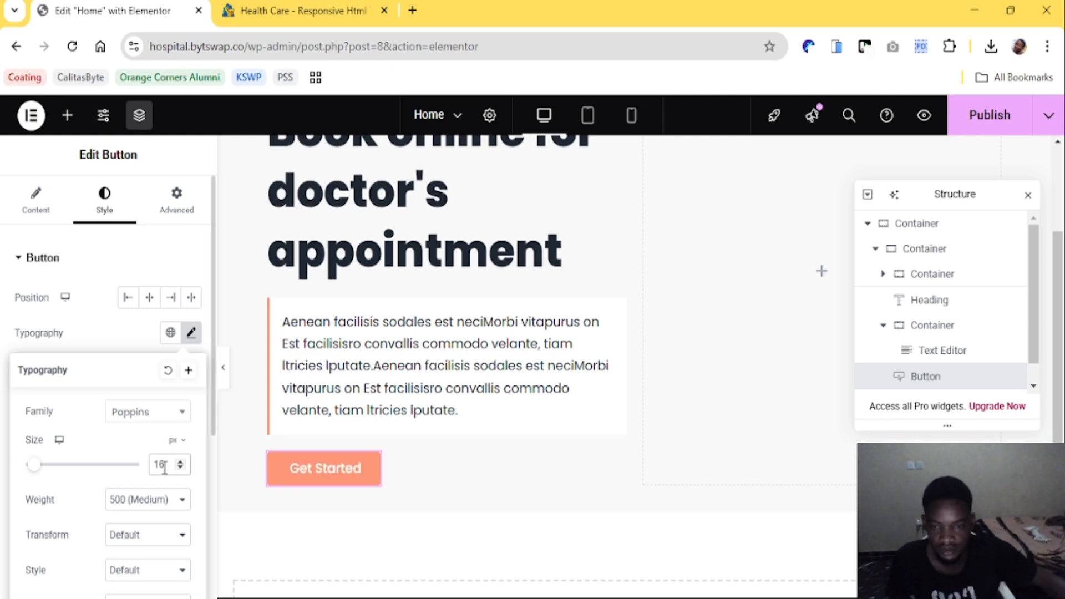
left_click(89, 334)
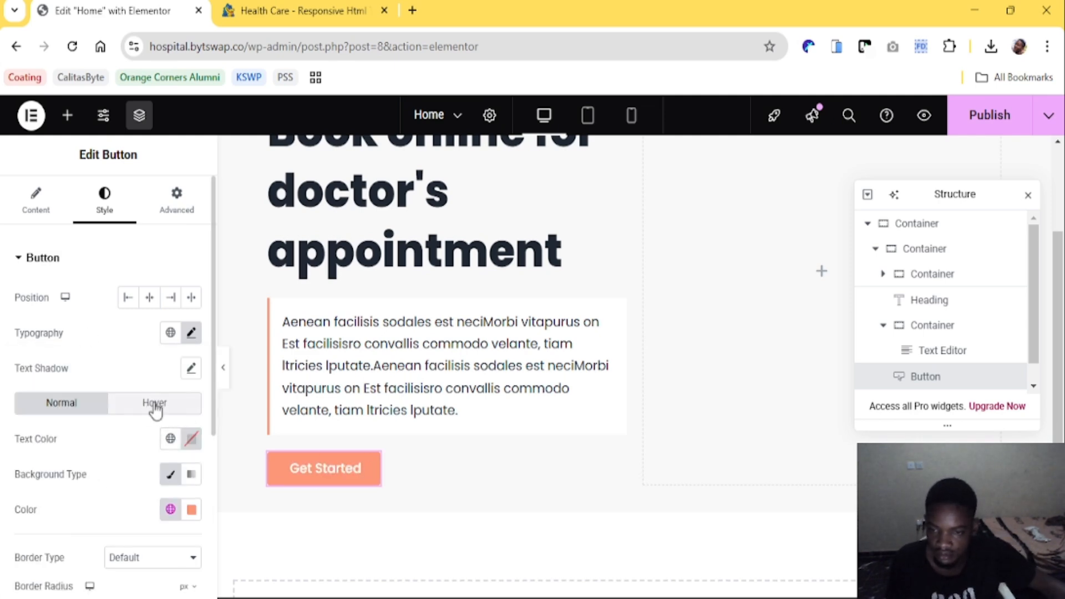
Check the template button's border radius in the developer tools and set the Get Started button's border radius to 50 px on all corners
scroll(154, 434, "down", 3)
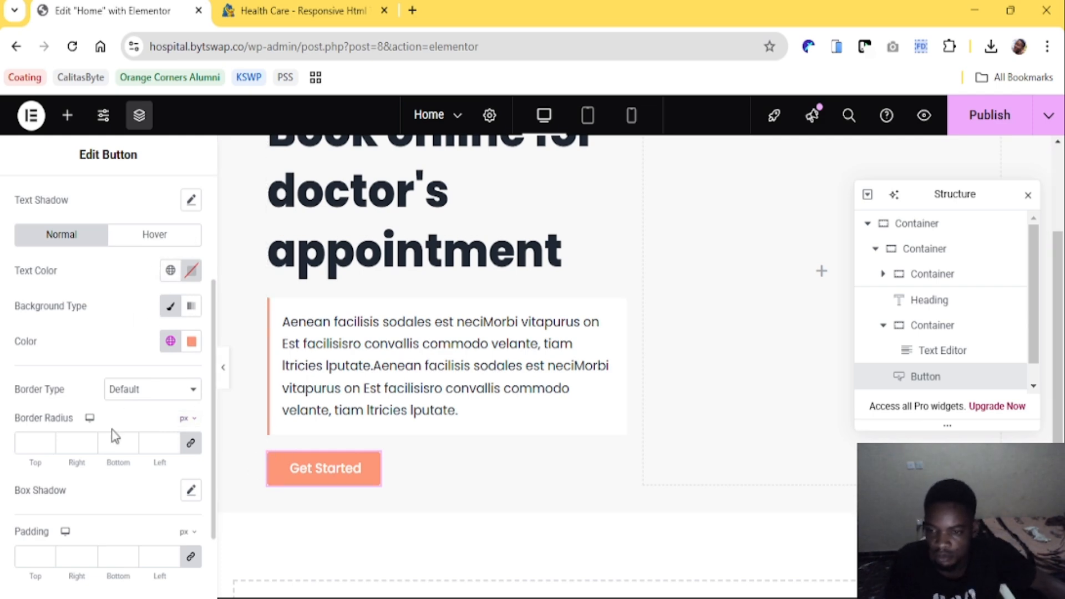
left_click(261, 10)
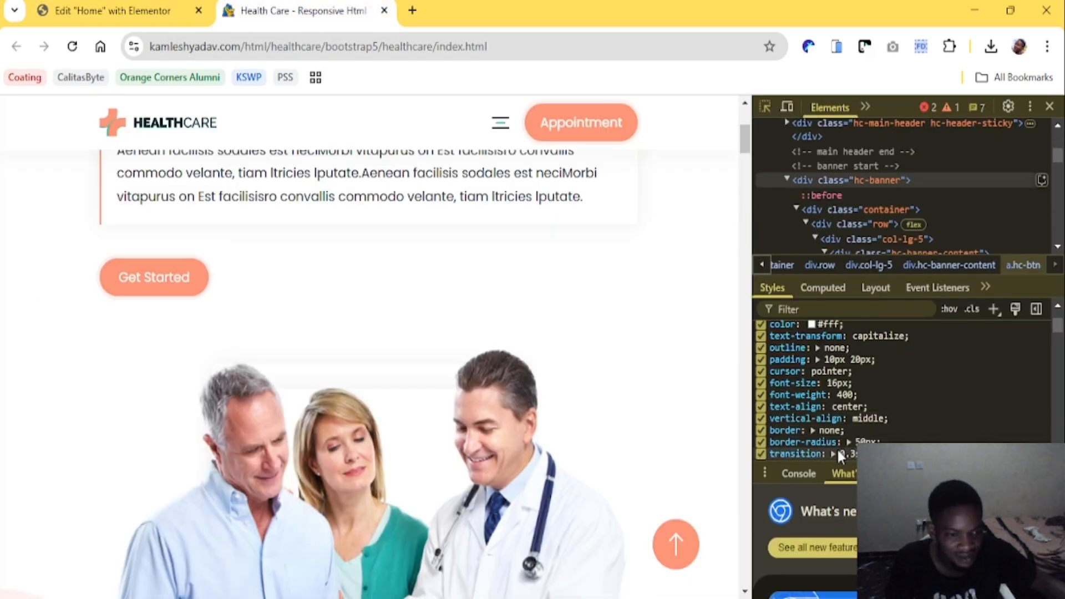
left_click(164, 6)
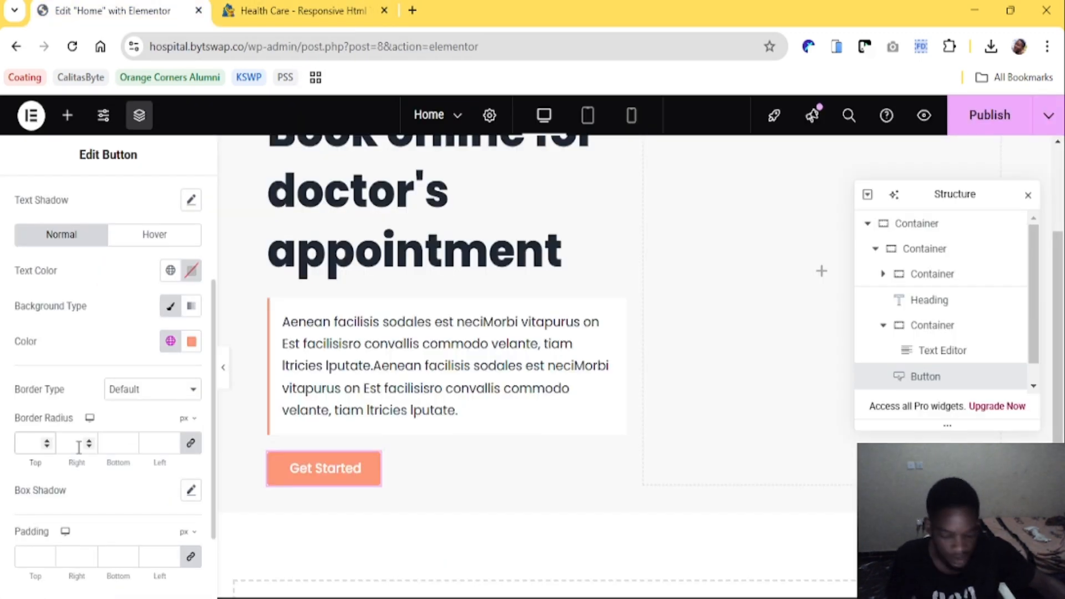
type("0")
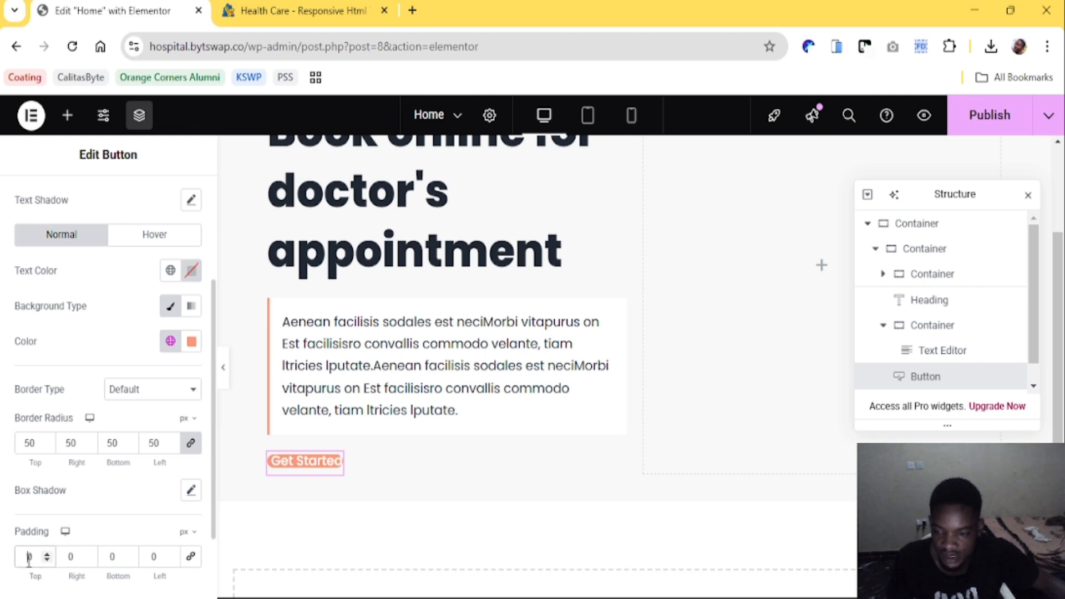
Set the Get Started button's padding to 10 px top and bottom and 20 px right and left, rechecking the template's styles
type("1")
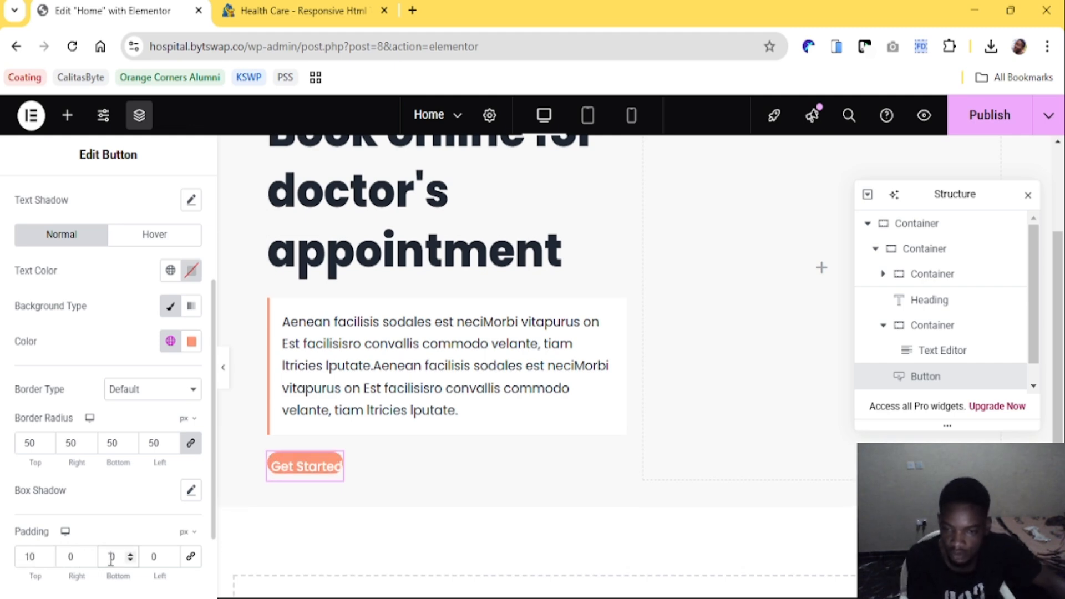
left_click(111, 557)
type("1")
left_click(270, 5)
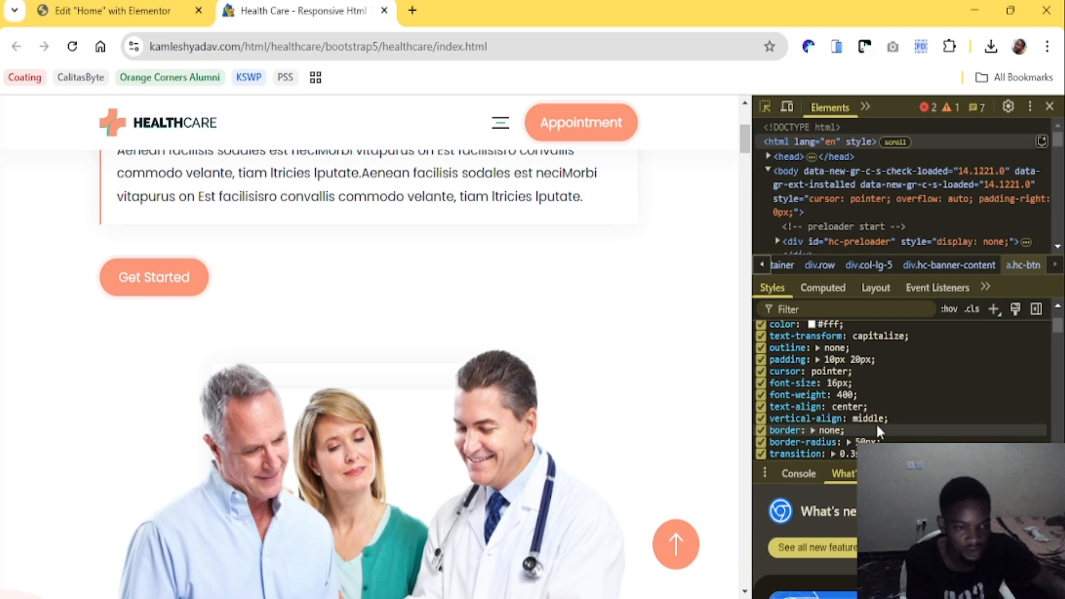
scroll(876, 421, "up", 3)
key("ctrl+shift+Tab")
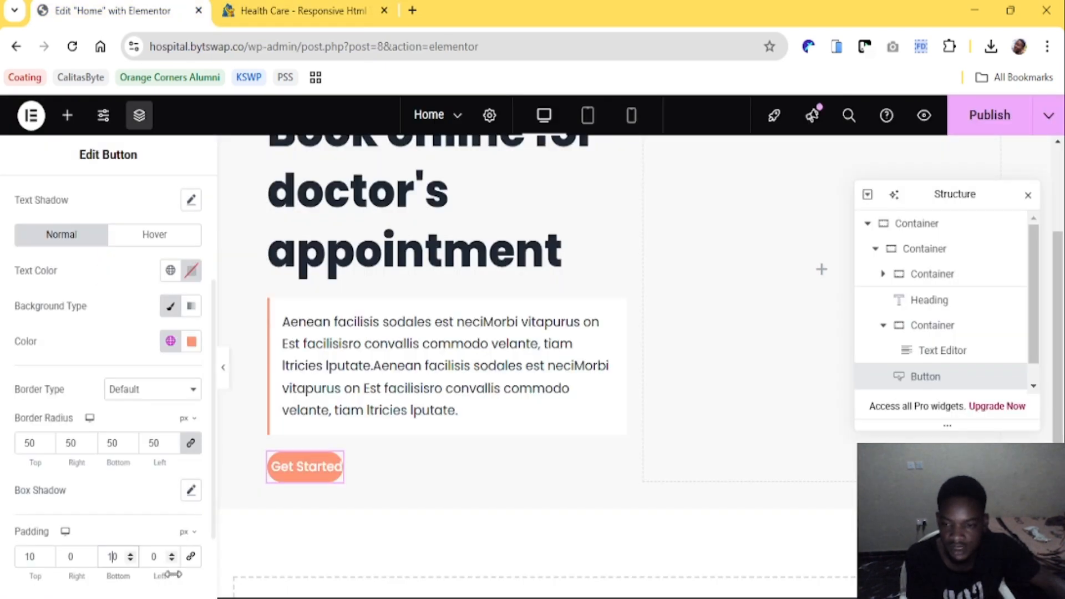
left_click(79, 557)
type("2")
left_click(149, 556)
key("BackSpace")
type("2")
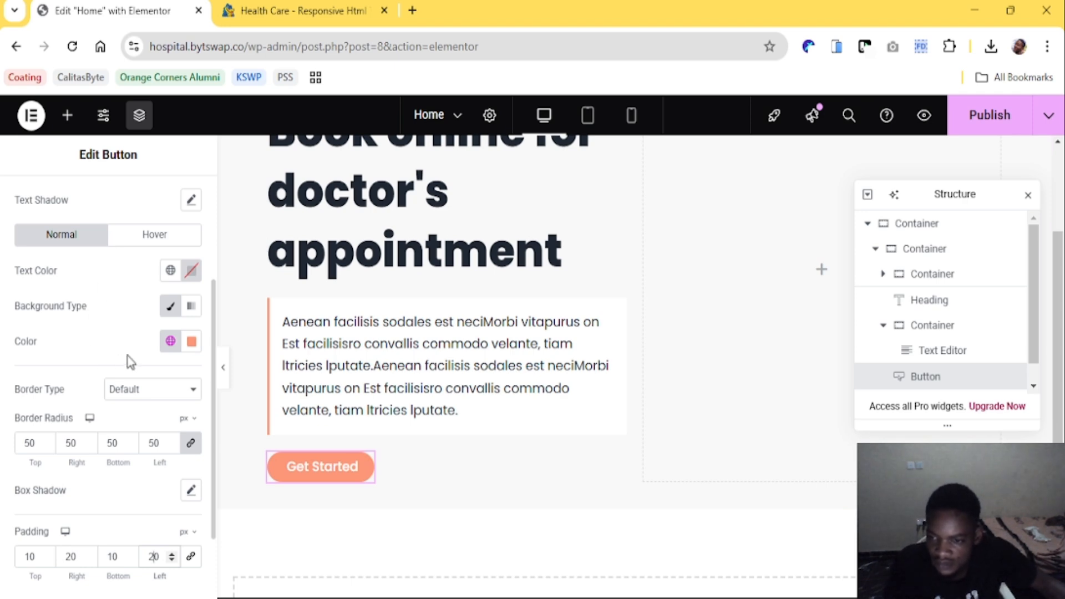
Give the Get Started button a solid border 2 px wide on all sides
left_click(154, 394)
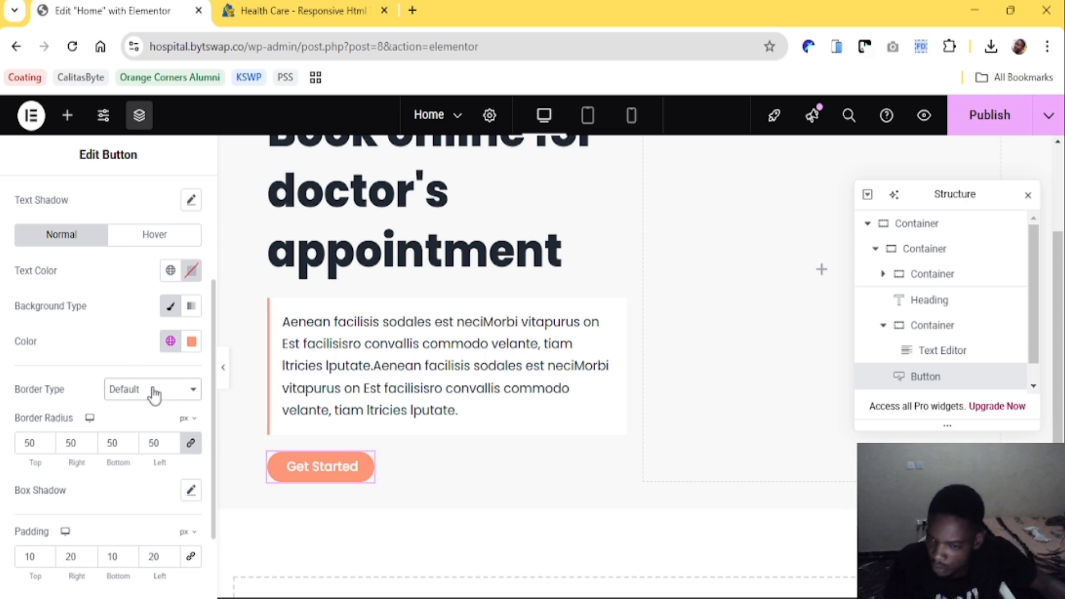
left_click(152, 448)
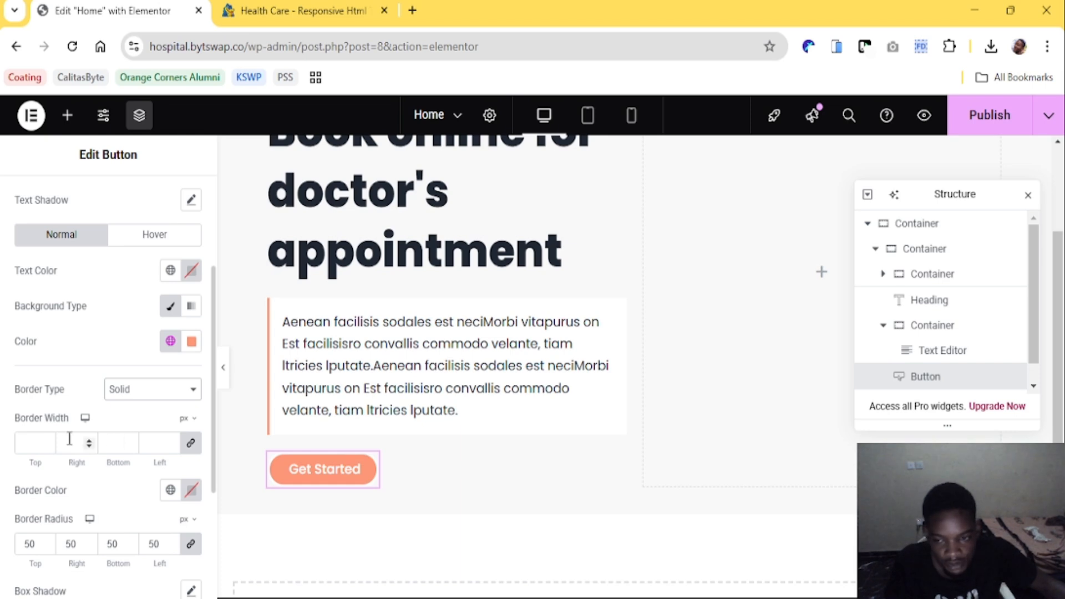
left_click(35, 441)
type("2")
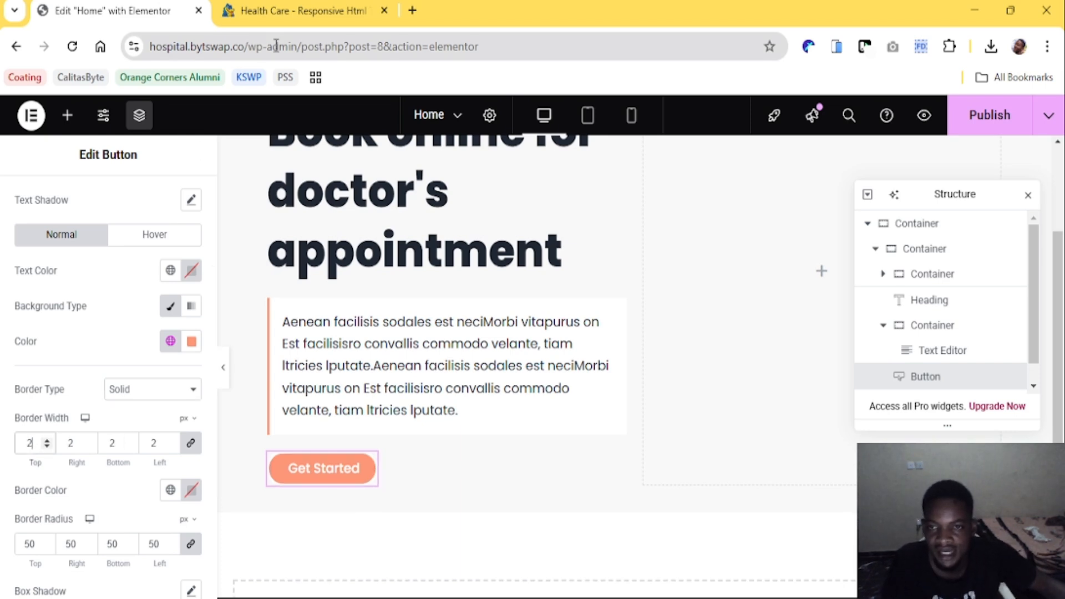
Examine the template button's box-shadow size and colour in the developer tools
left_click(286, 17)
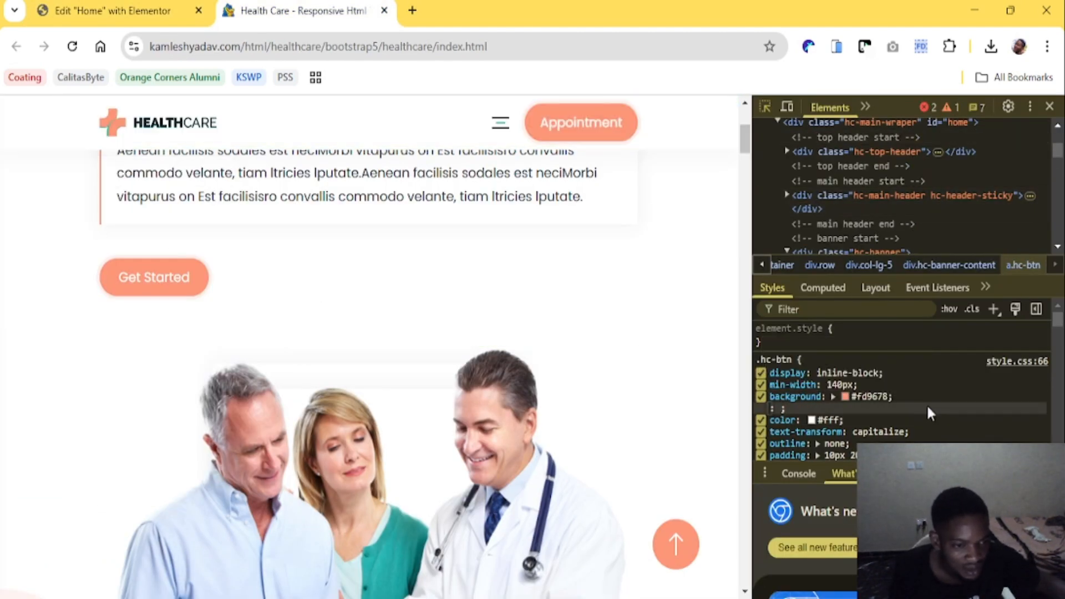
left_click(916, 396)
scroll(916, 396, "down", 3)
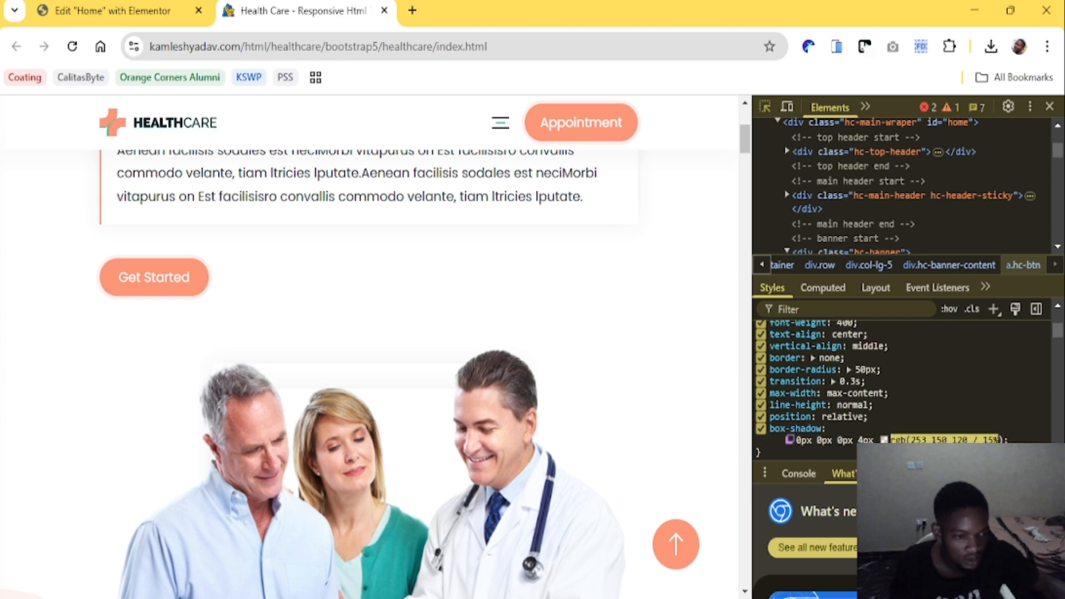
scroll(869, 389, "down", 2)
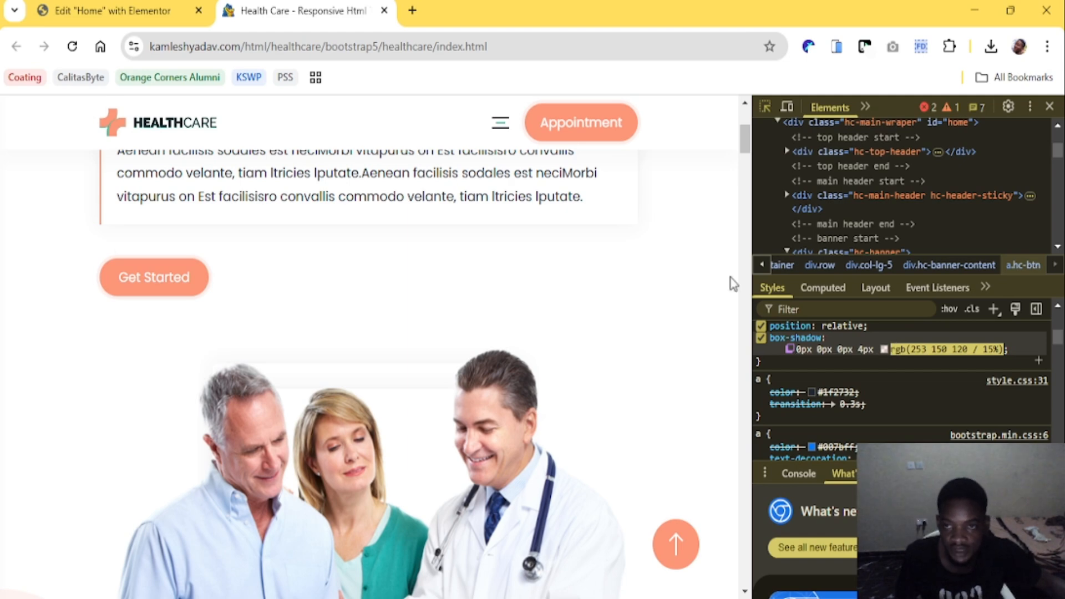
Try to enter the Get Started button's border colour in RGBA format on the Elementor page
left_click(162, 7)
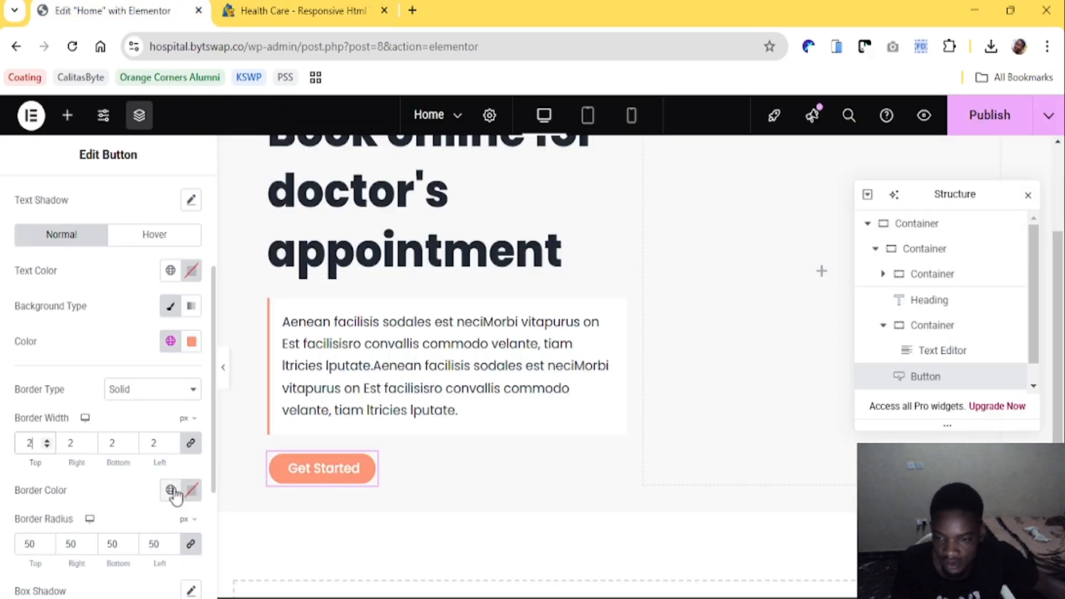
left_click(172, 490)
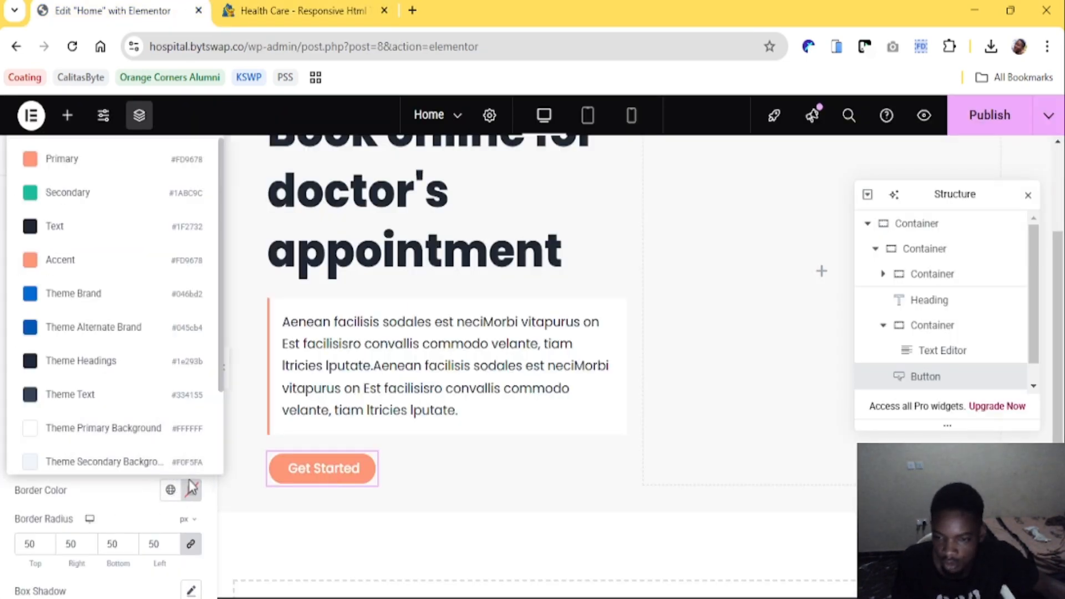
left_click(190, 493)
left_click(191, 495)
left_click(249, 446)
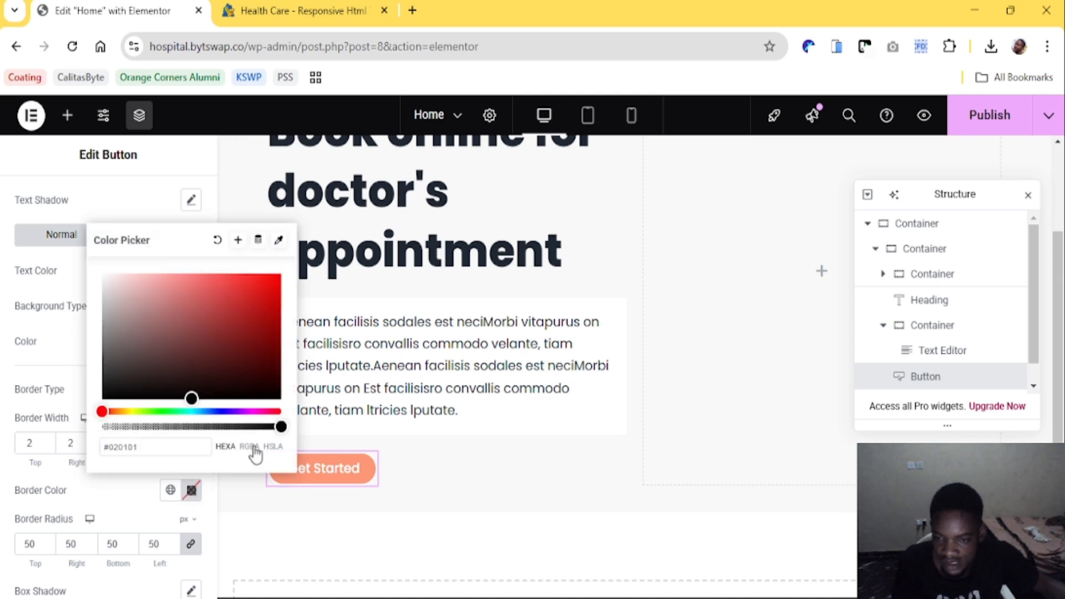
triple_click(174, 446)
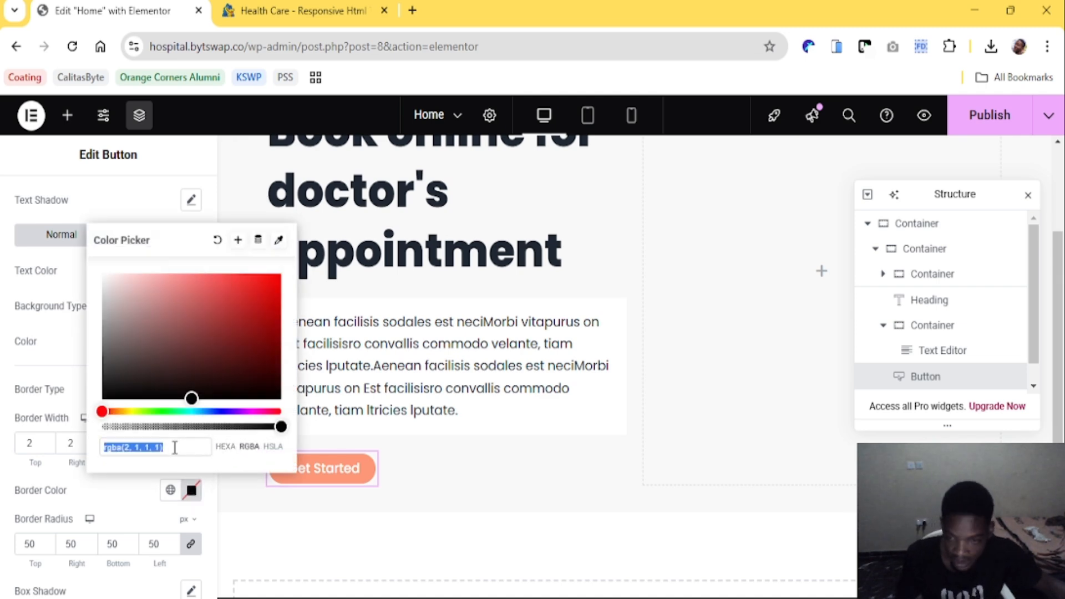
left_click(128, 494)
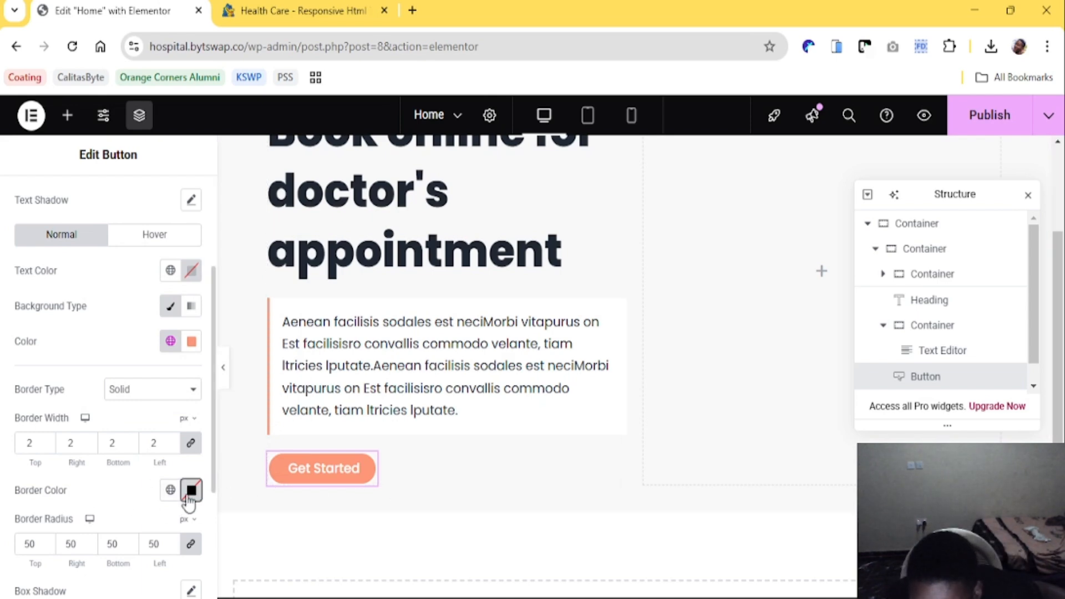
left_click(190, 495)
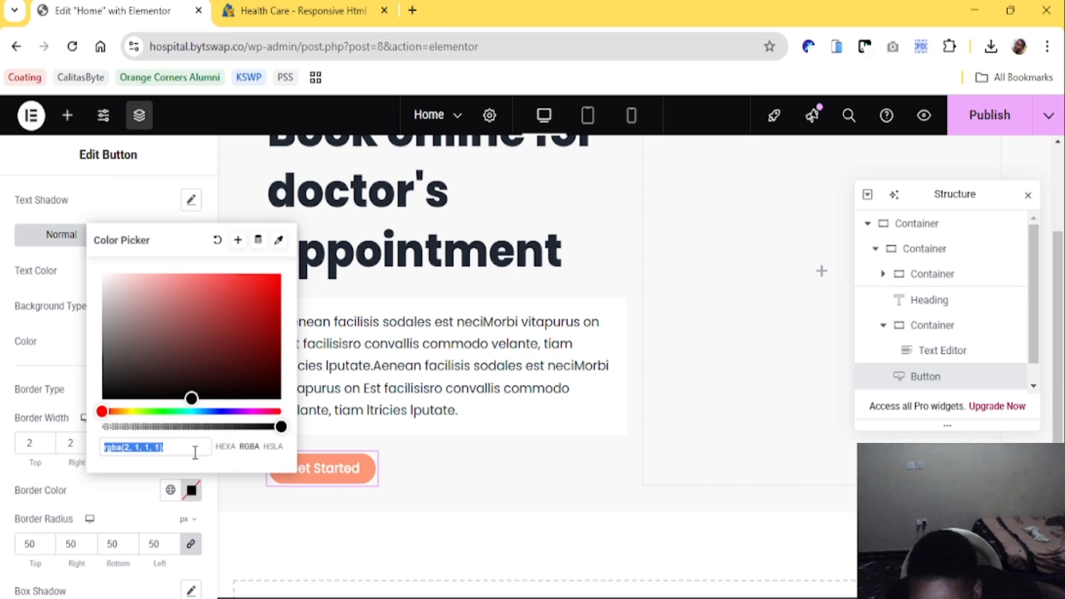
left_click(138, 484)
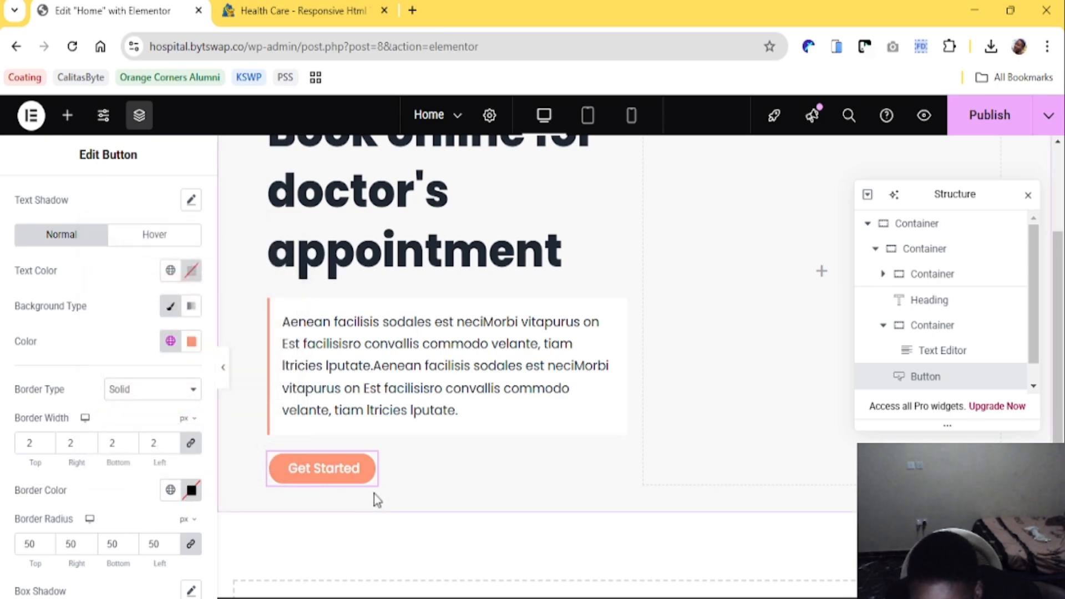
Close the template's developer tools, enlarge the page and sample the pale ring around the Appointment button with the colour picker extension
left_click(334, 4)
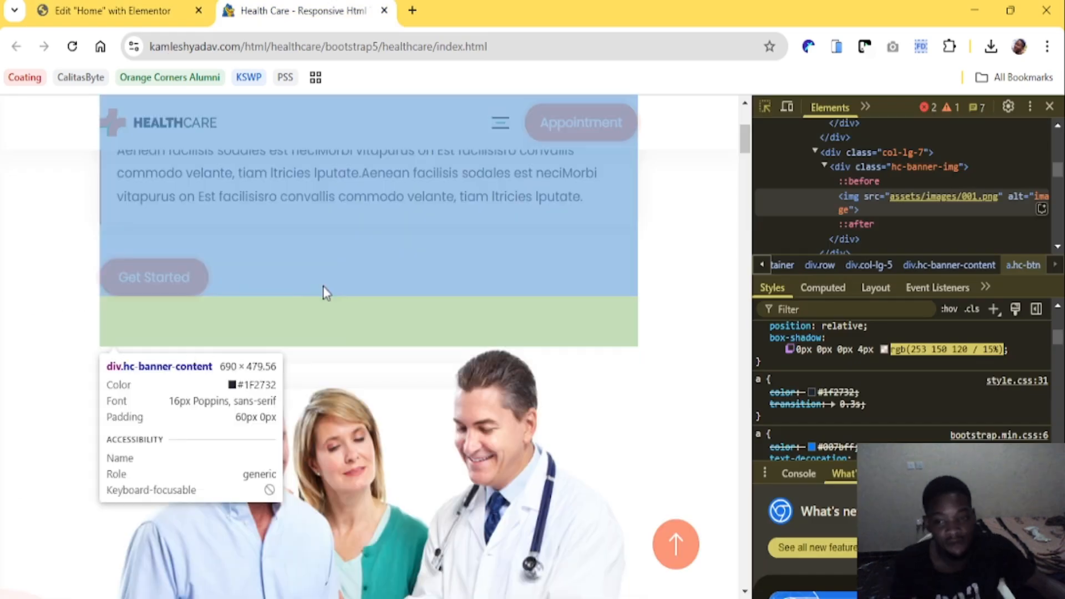
key("F12")
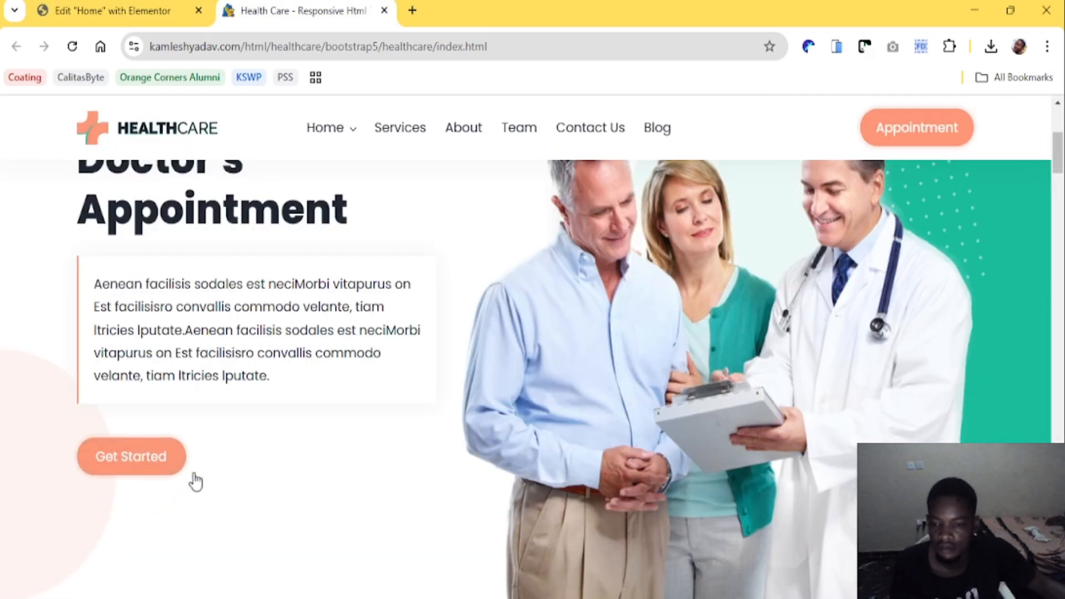
scroll(215, 471, "up", 4)
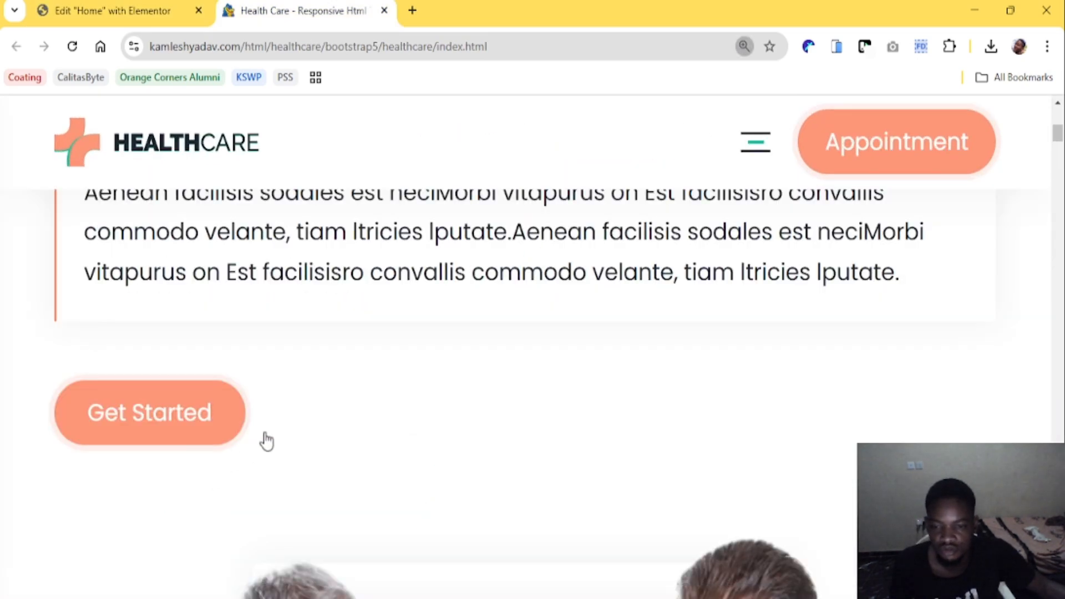
scroll(266, 440, "up", 5)
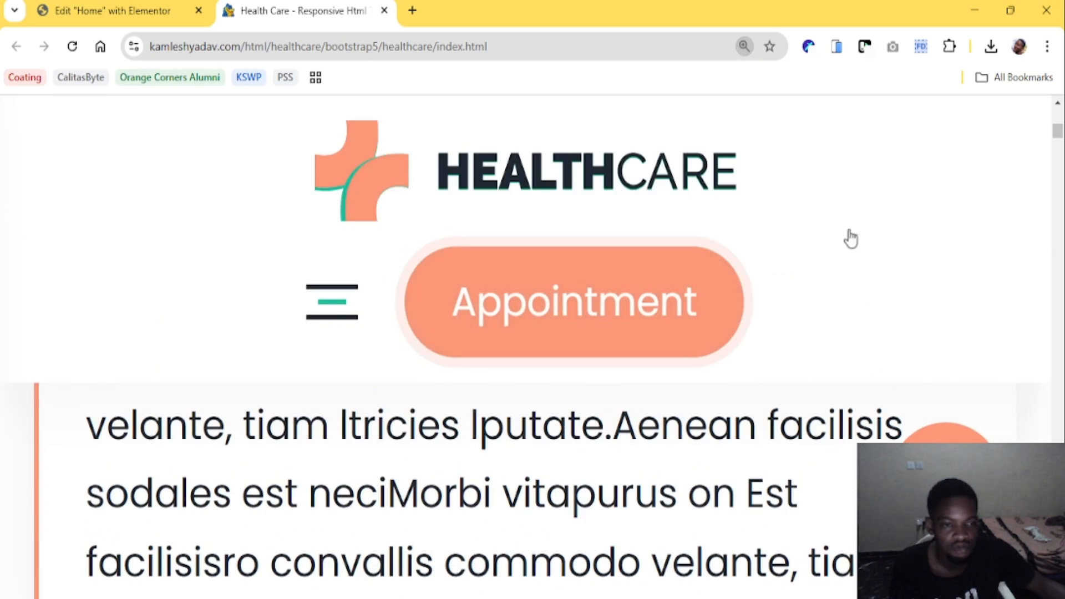
left_click(809, 213)
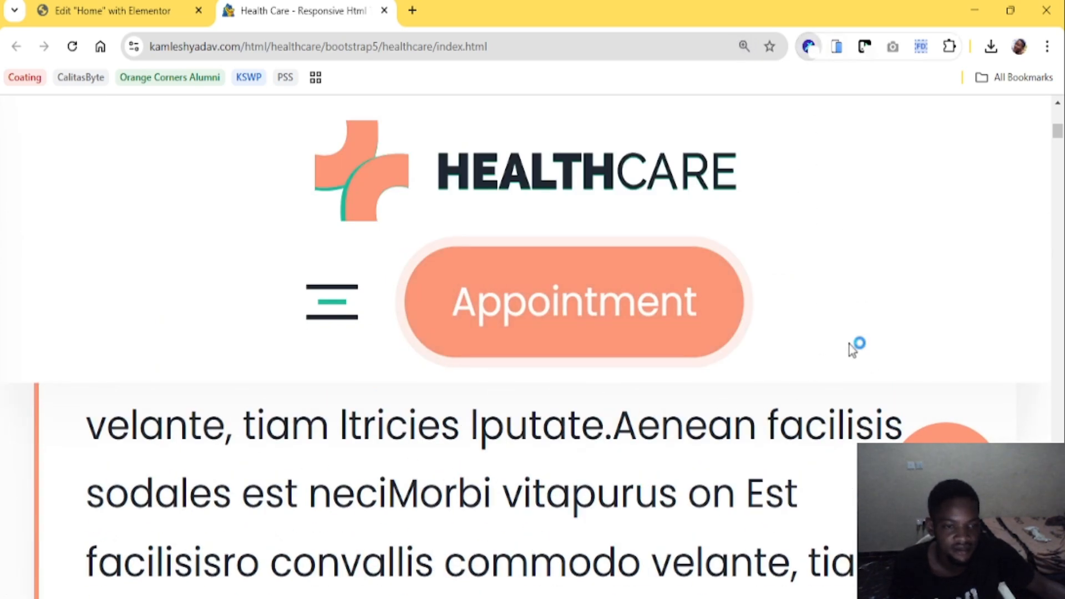
left_click(416, 264)
Return to the Elementor page and set the Get Started button's border colour to the sampled #FFEFEB in HEXA format
left_click(120, 8)
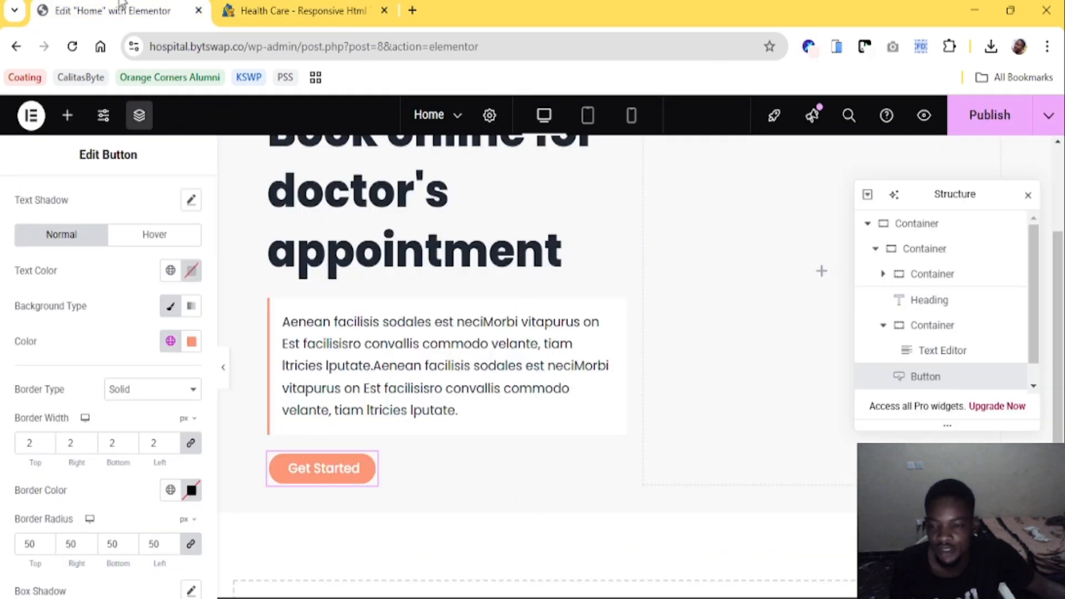
left_click(191, 489)
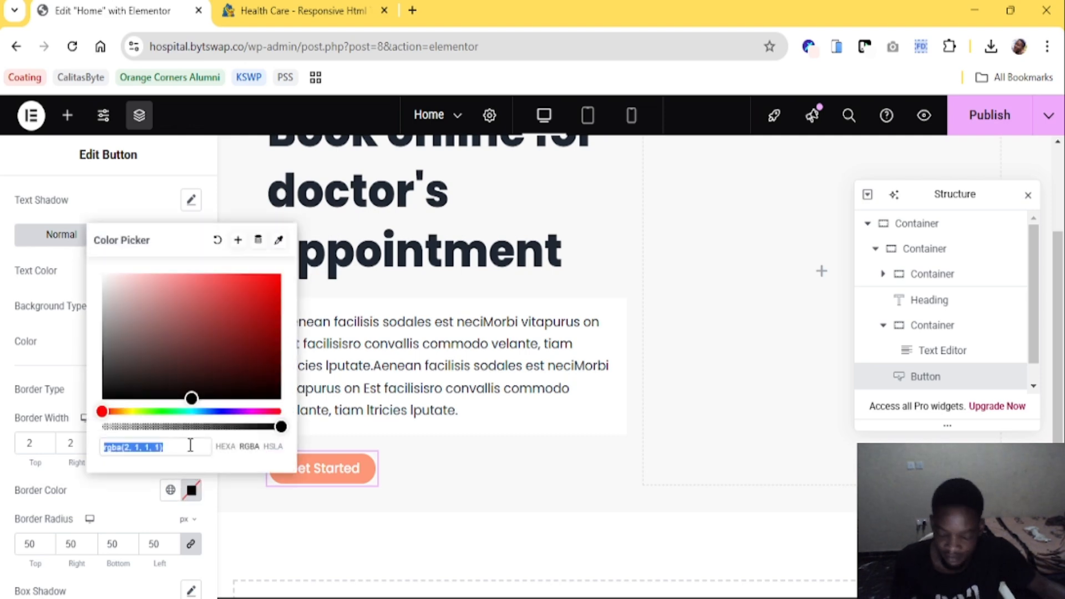
left_click(226, 447)
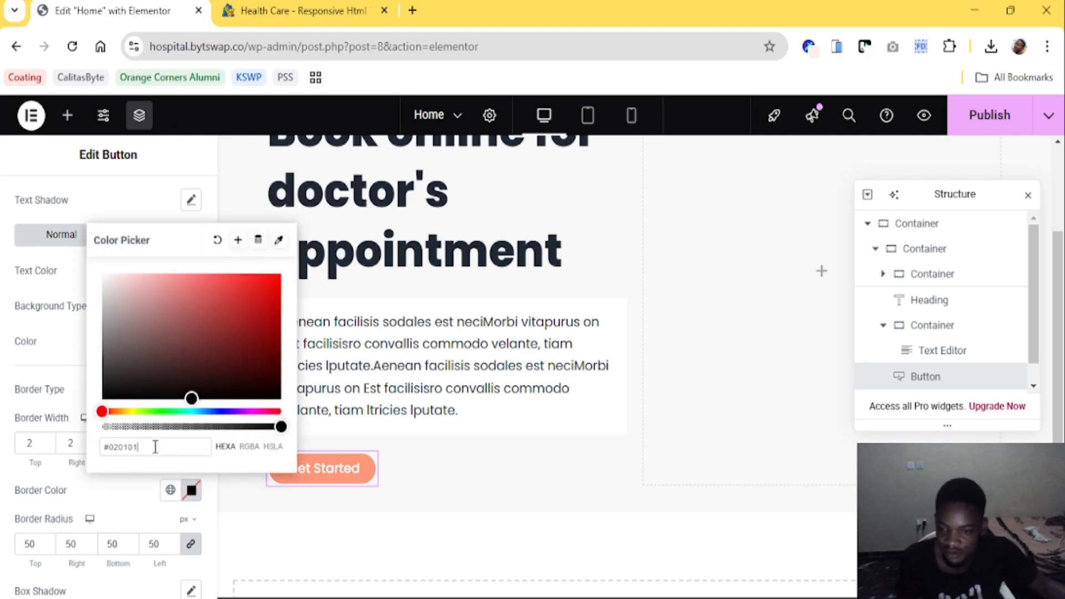
key("ctrl+a")
key("ctrl+v")
left_click(109, 490)
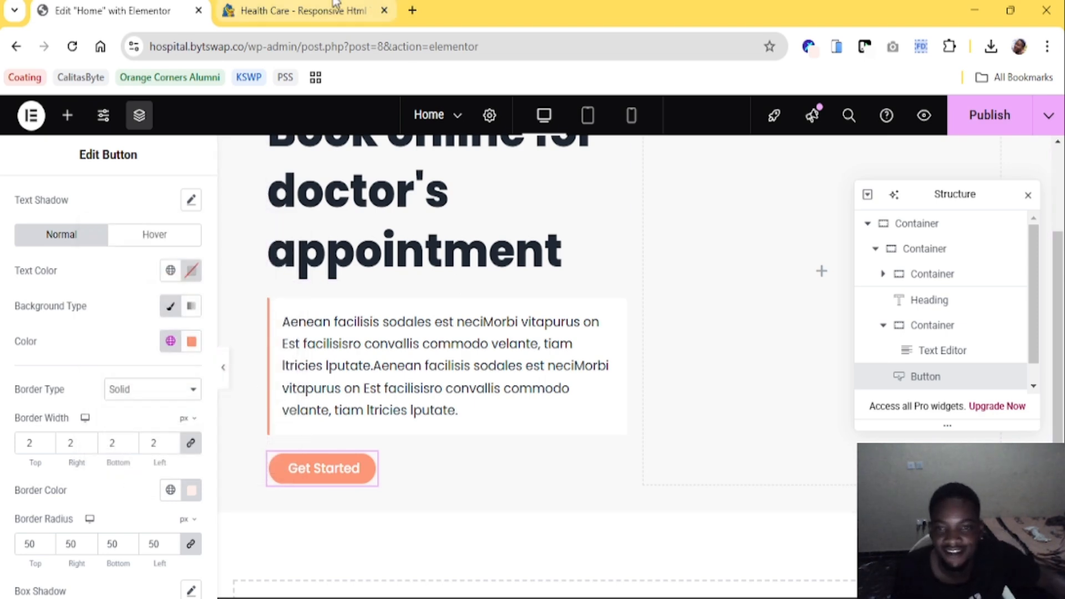
Restore the template page's zoom and compare its Get Started button with the Elementor button
left_click(294, 10)
key("ctrl+minus")
key("ctrl+minus")
key("ctrl+minus")
key("ctrl+minus")
key("ctrl+minus")
key("ctrl+minus")
key("ctrl+minus")
key("ctrl+minus")
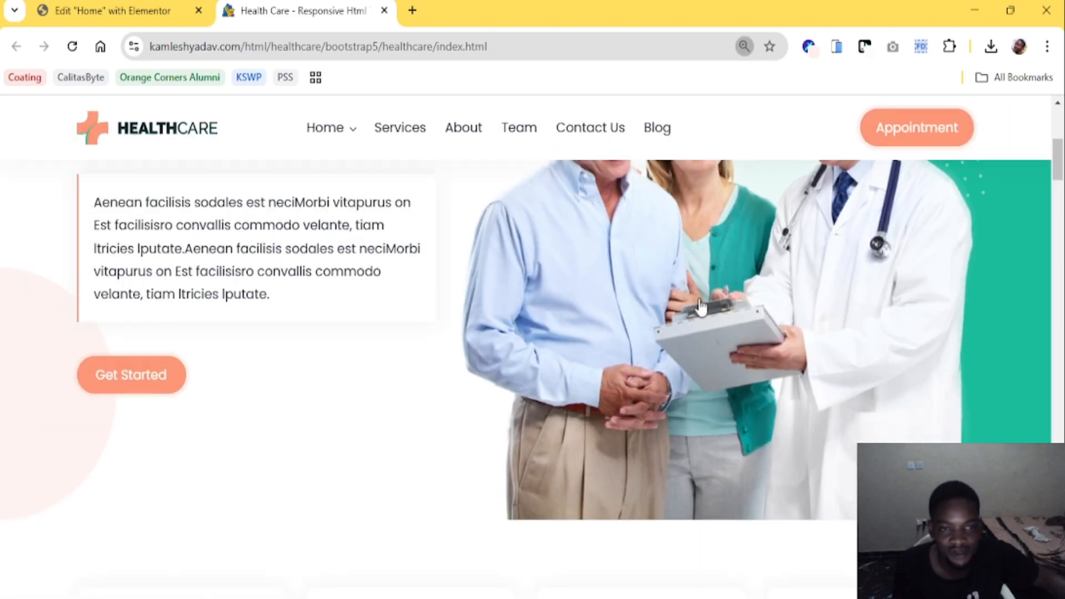
key("ctrl+plus")
left_click(166, 8)
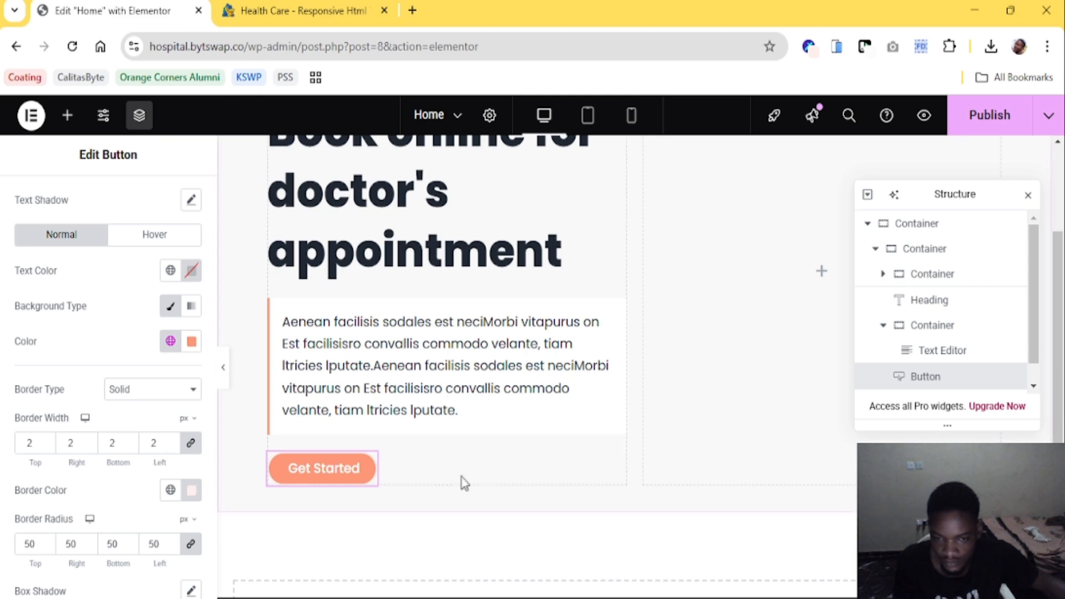
Recheck the template's Get Started button and set the Elementor button's border width to 3 px on all sides
left_click(330, 10)
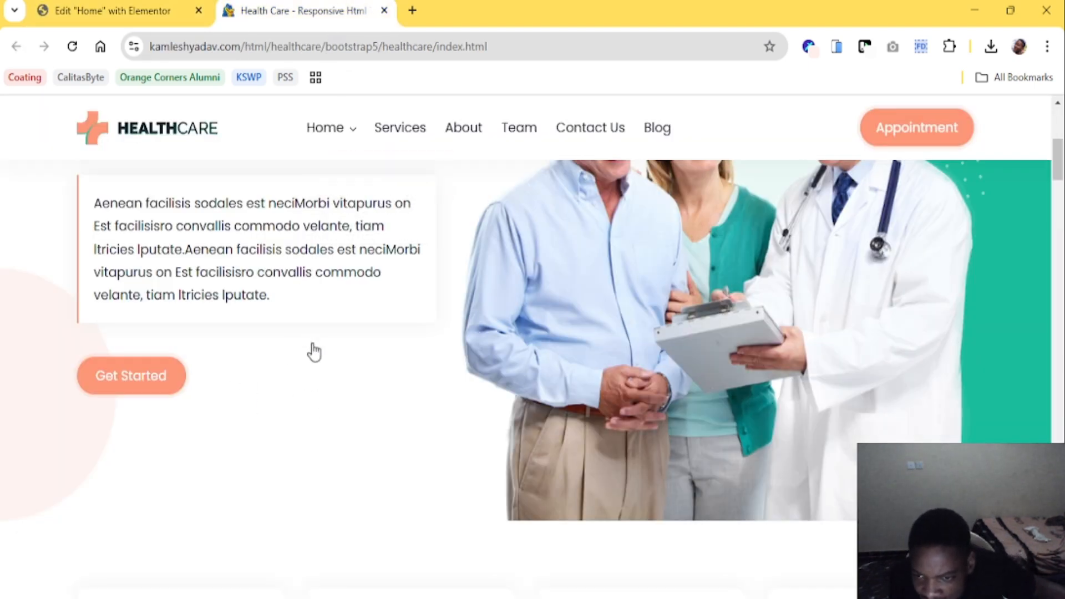
left_click(207, 3)
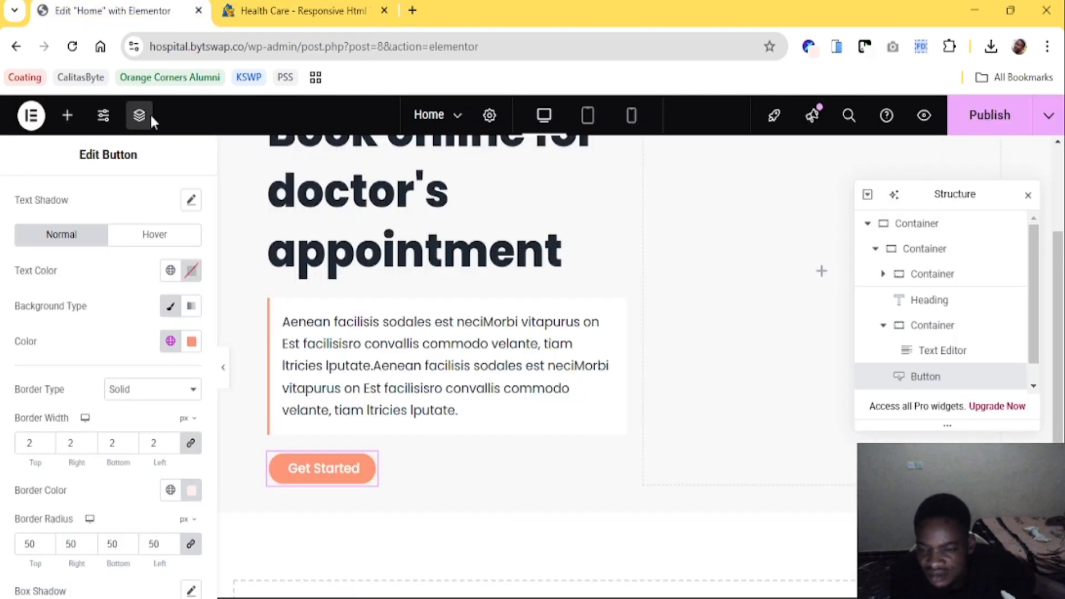
left_click(172, 442)
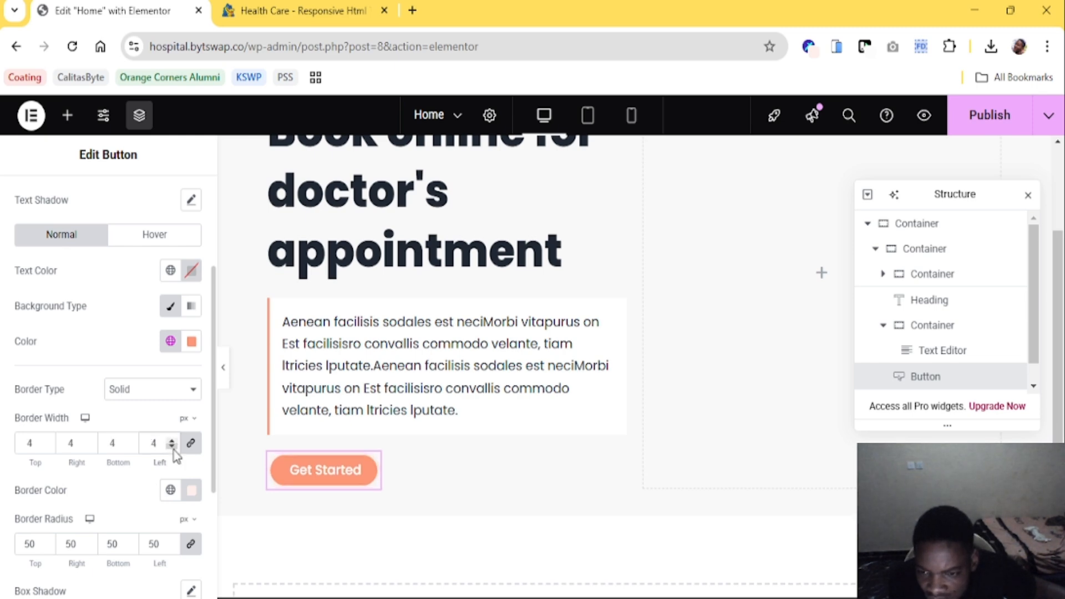
left_click(172, 447)
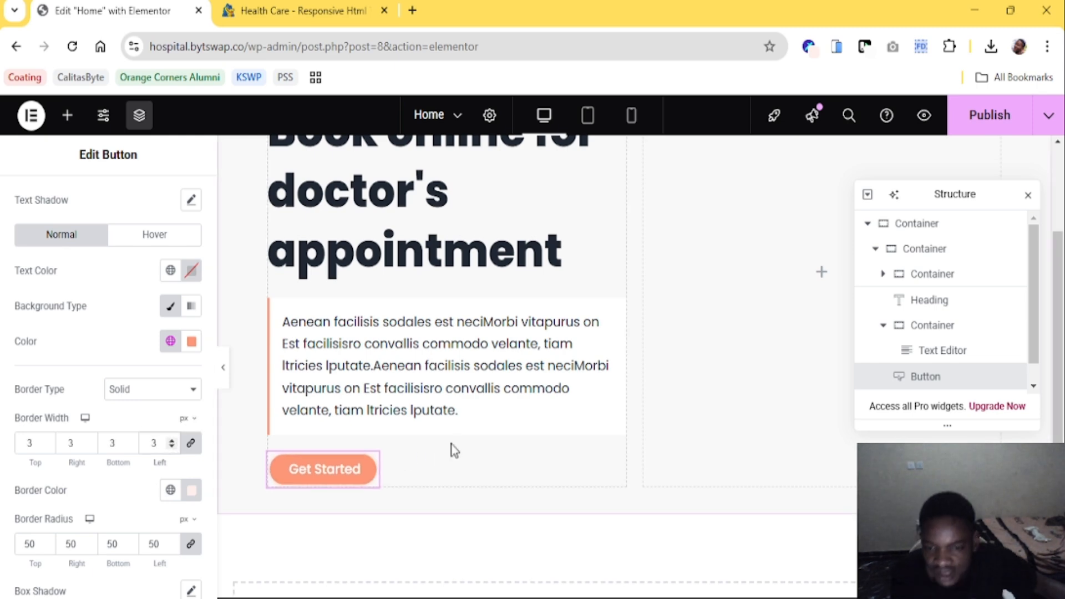
Check the template button's hover appearance and open the Elementor button's border colour for editing
left_click(300, 10)
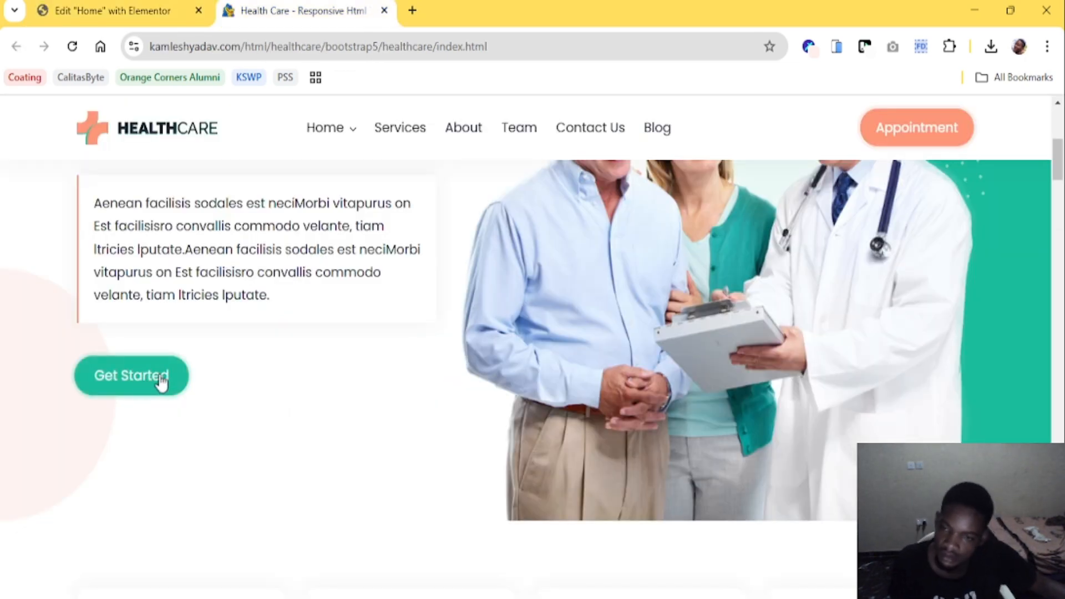
left_click(143, 8)
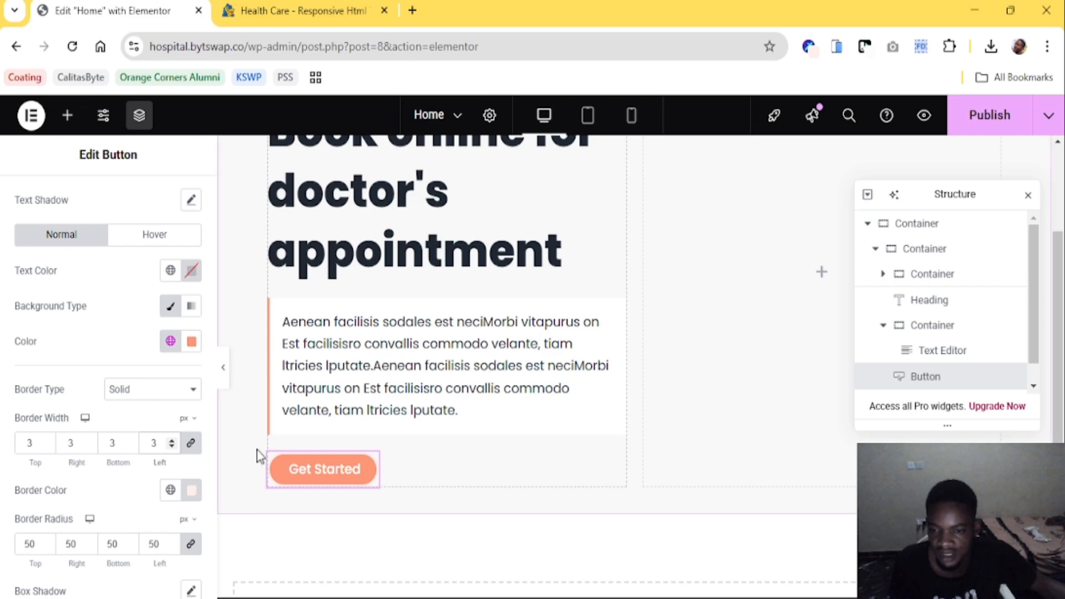
left_click(192, 491)
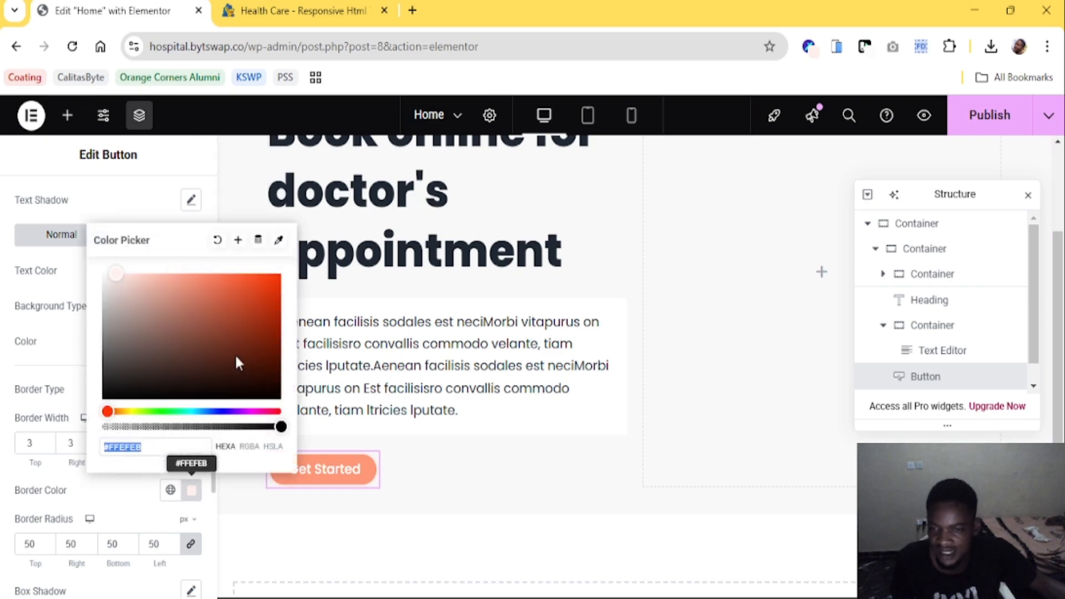
Save the button's border color #FFEFEB as a new global color named "Pink box shadow"
left_click(238, 241)
left_click_drag(498, 355, 416, 368)
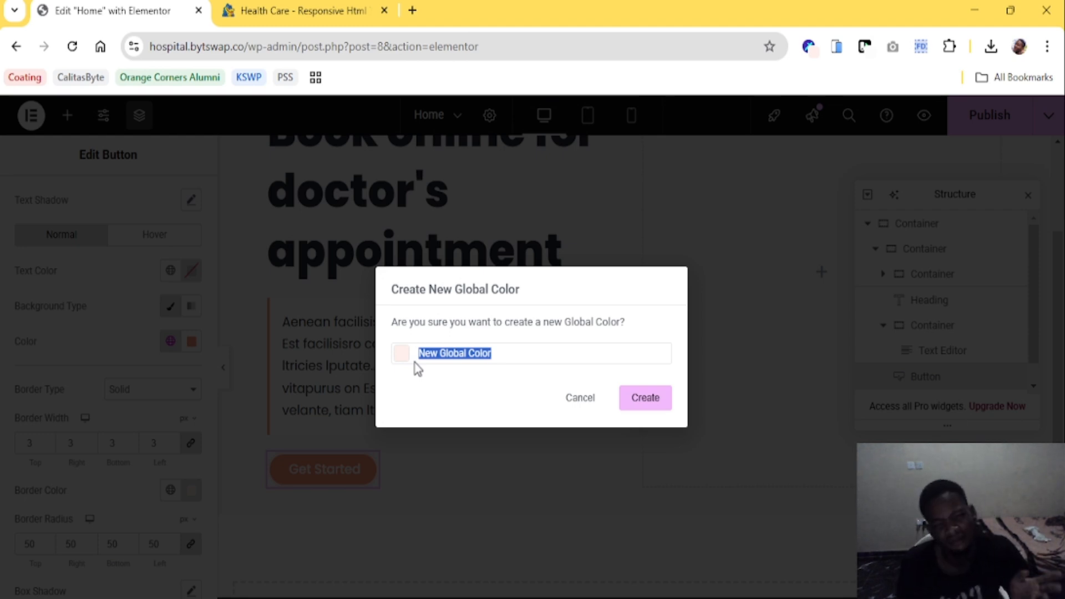
type("Pink box shadow")
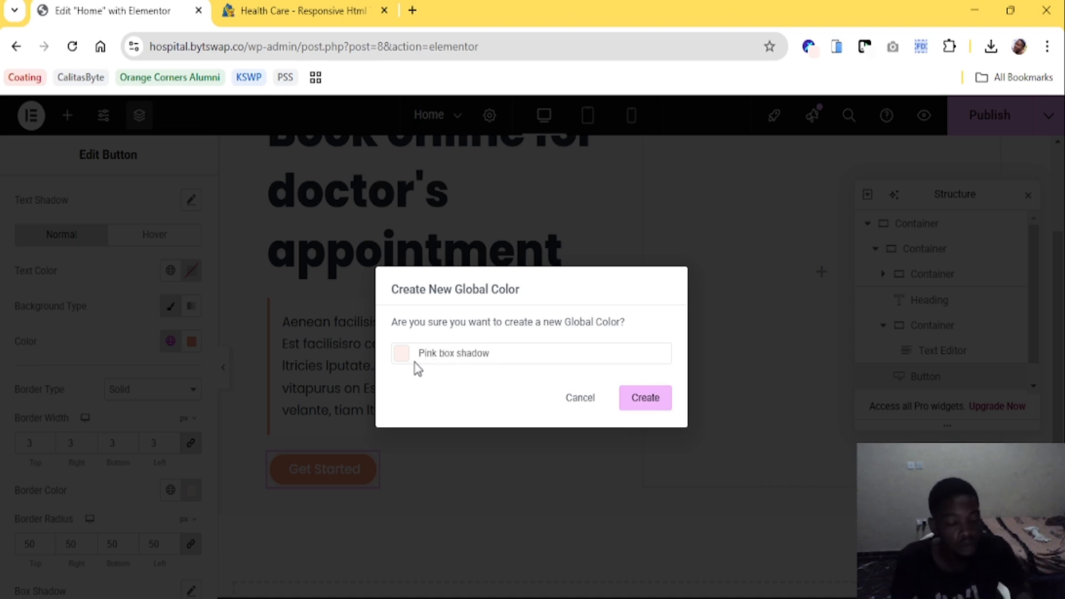
left_click(639, 400)
Set the button's hover background to the Secondary global color and its hover transition duration to 0.6 s
left_click(183, 237)
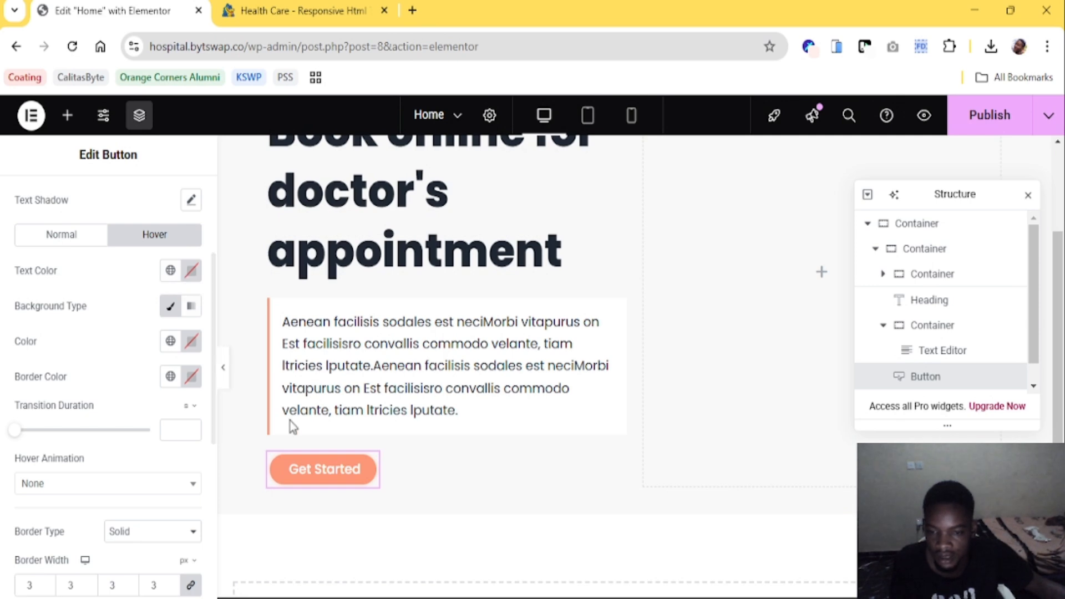
left_click(173, 342)
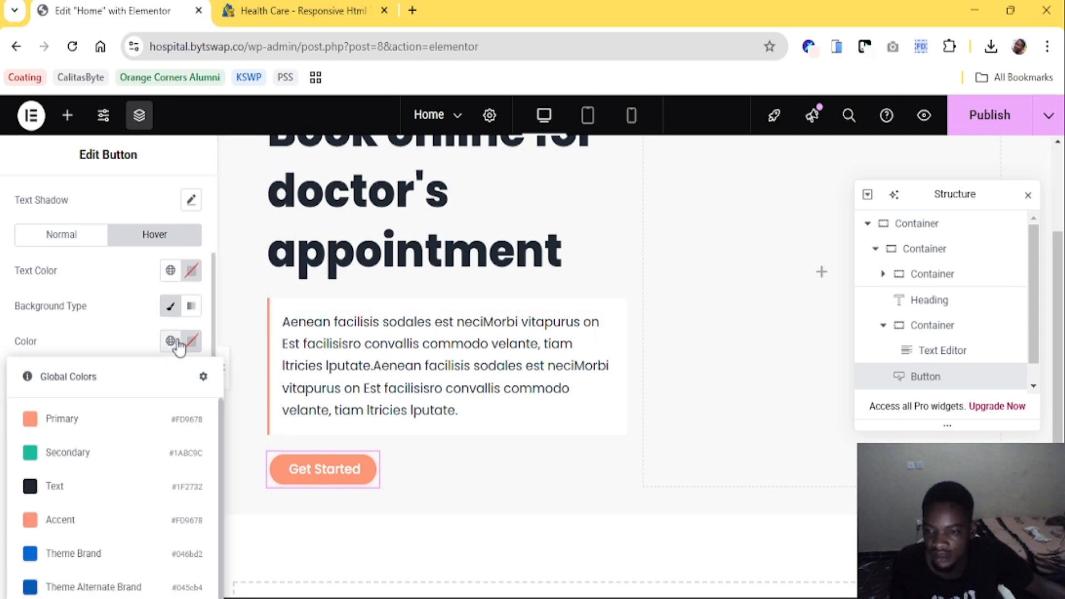
left_click(108, 461)
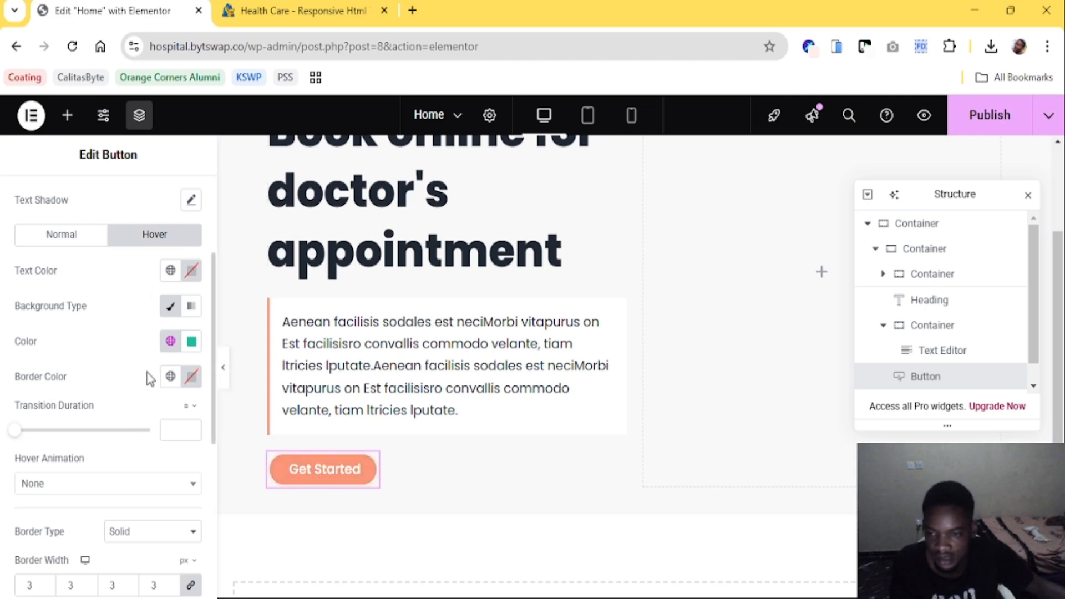
left_click(128, 484)
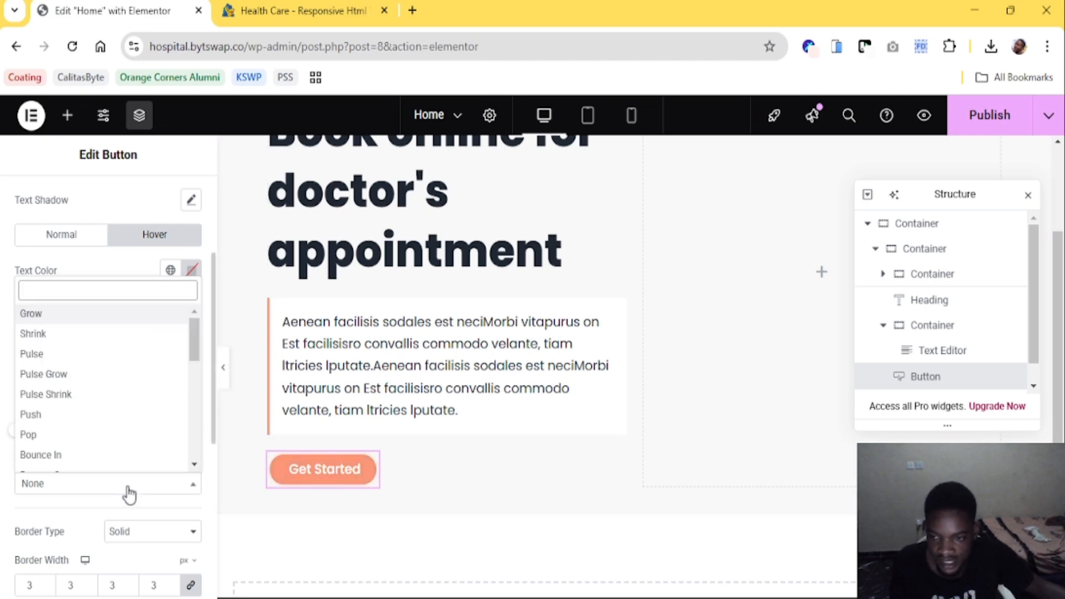
left_click(128, 486)
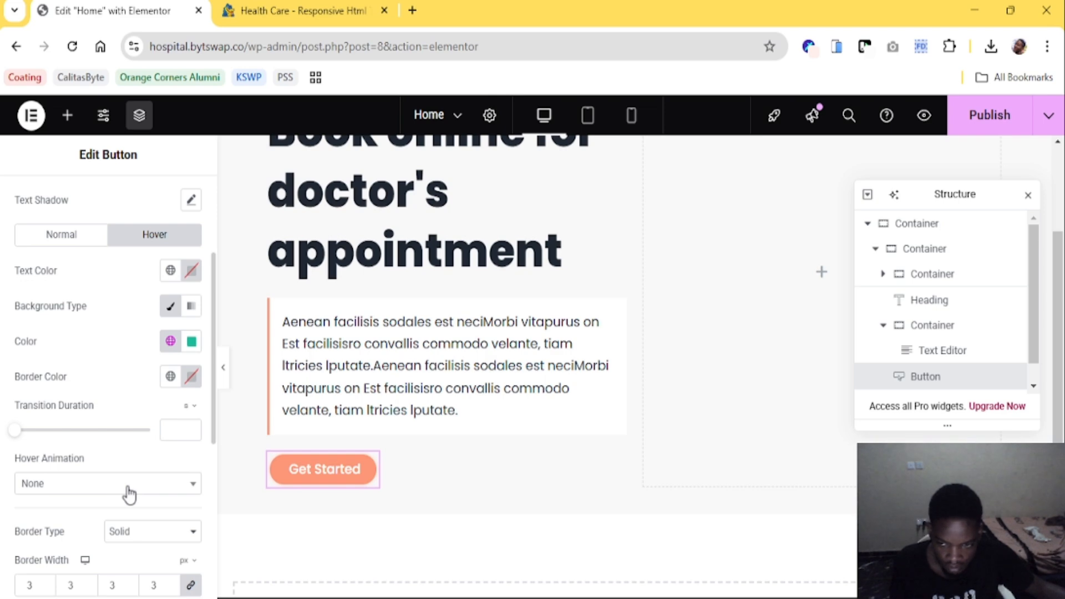
left_click(192, 429)
left_click(191, 428)
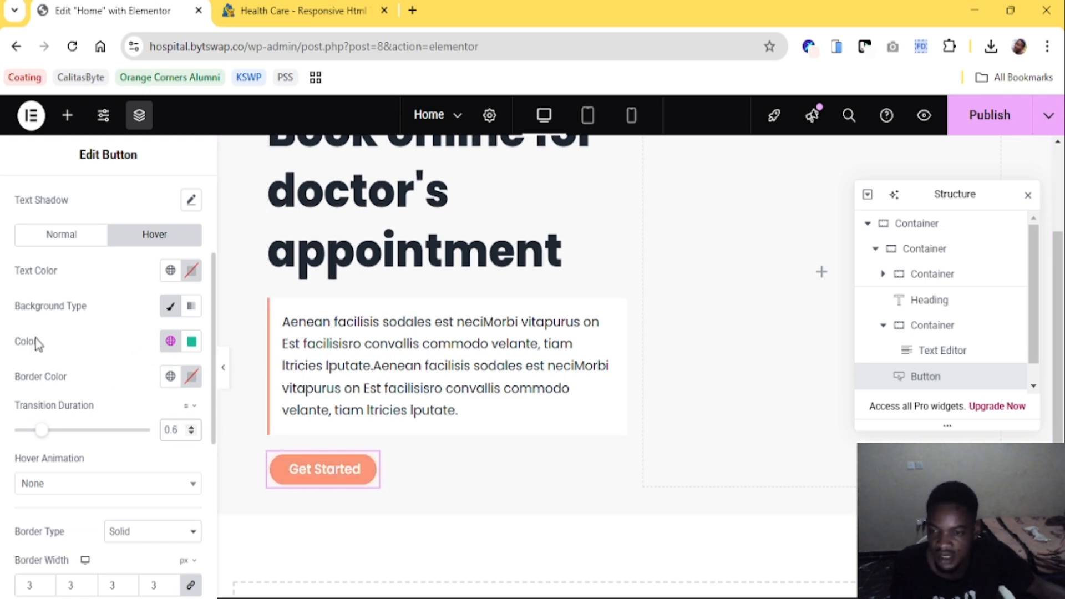
Examine the border and hover color of the Get Started button on the reference Health Care page
left_click(191, 379)
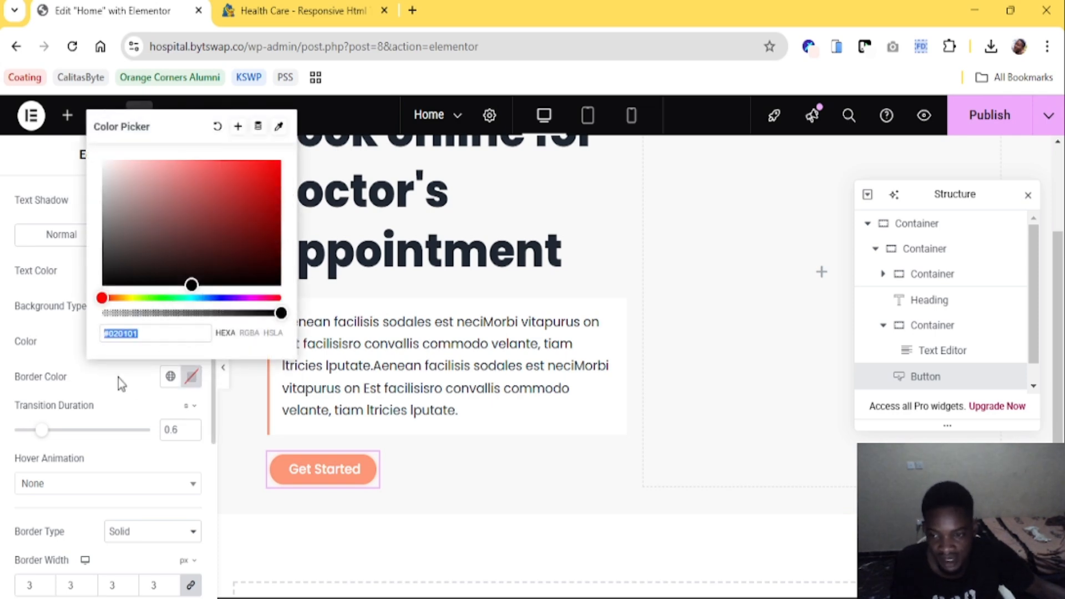
left_click(254, 13)
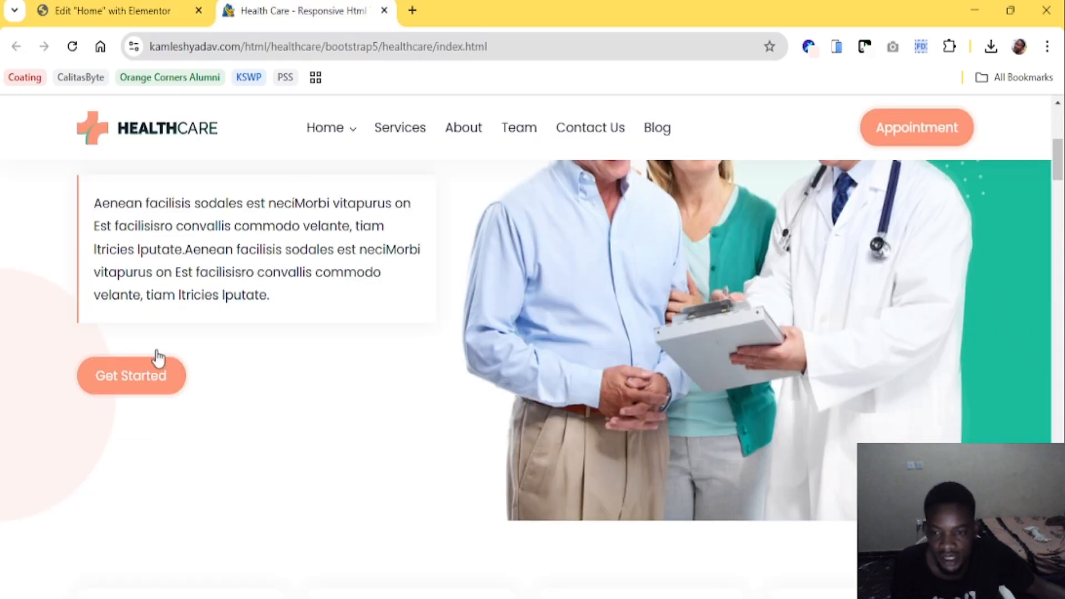
scroll(690, 388, "down", 5)
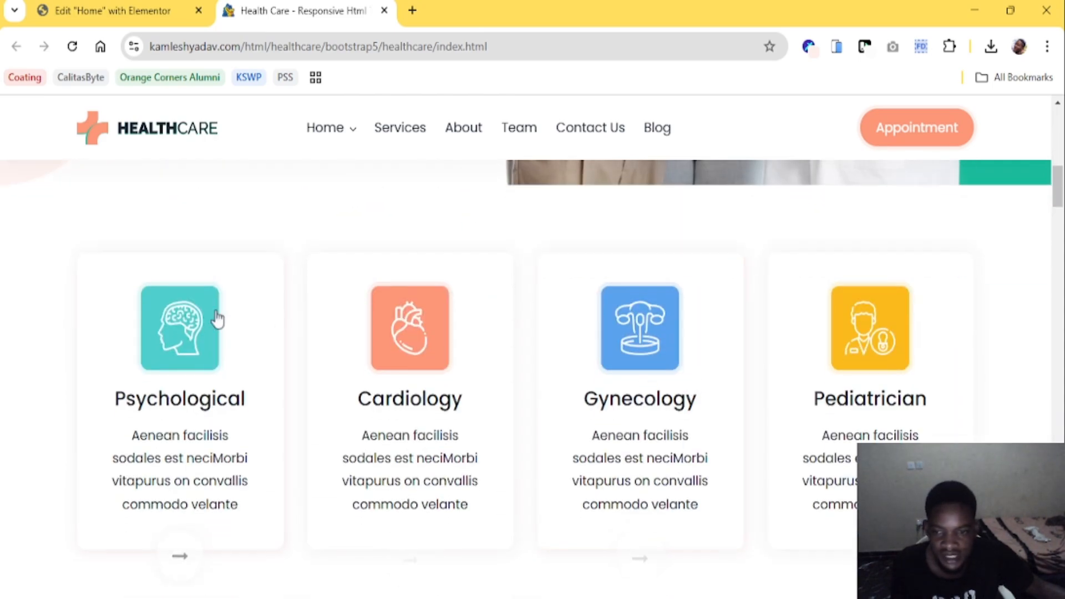
scroll(217, 320, "up", 9)
scroll(214, 369, "down", 3)
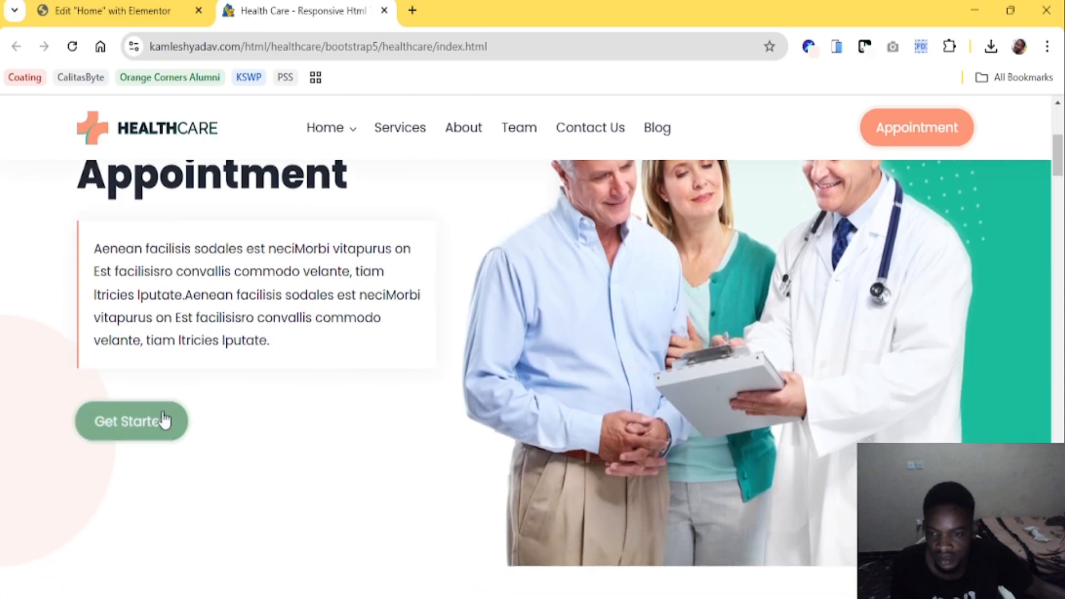
scroll(171, 421, "up", 5)
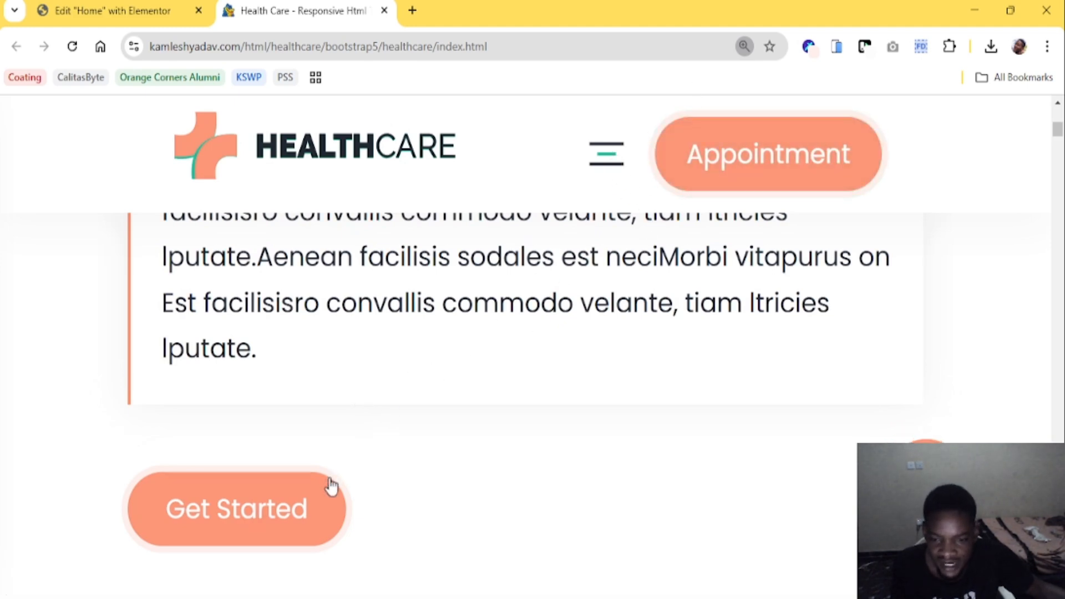
left_click(809, 46)
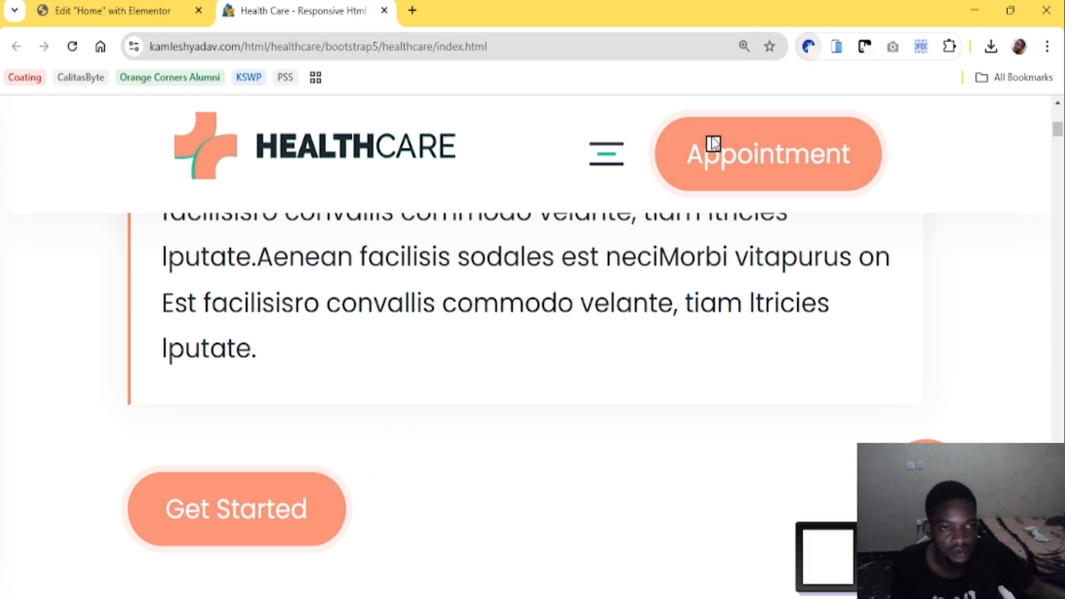
left_click(476, 420)
scroll(476, 420, "down", 5)
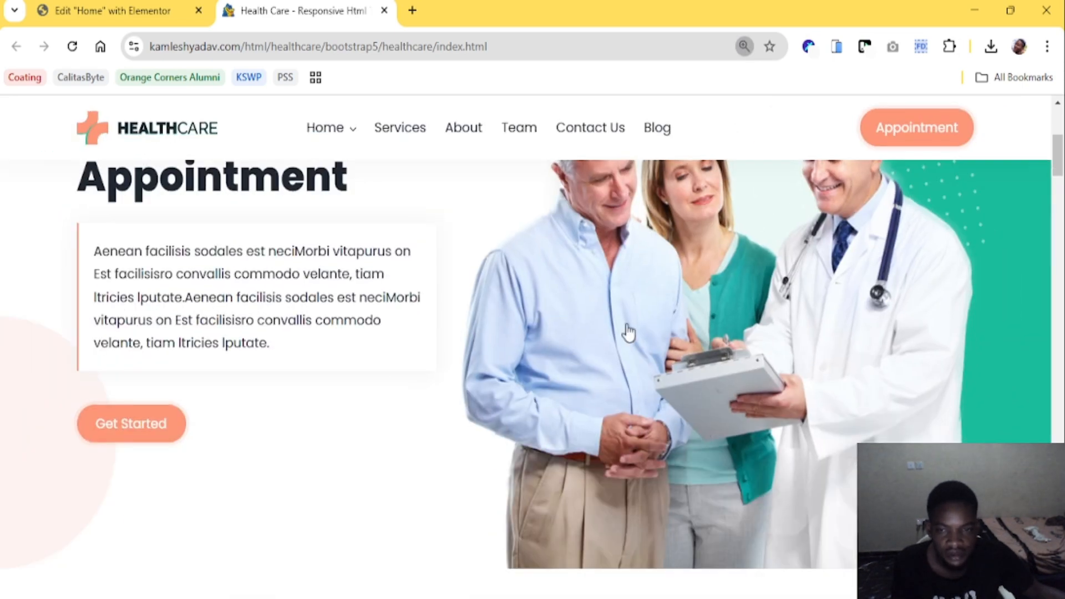
left_click(138, 6)
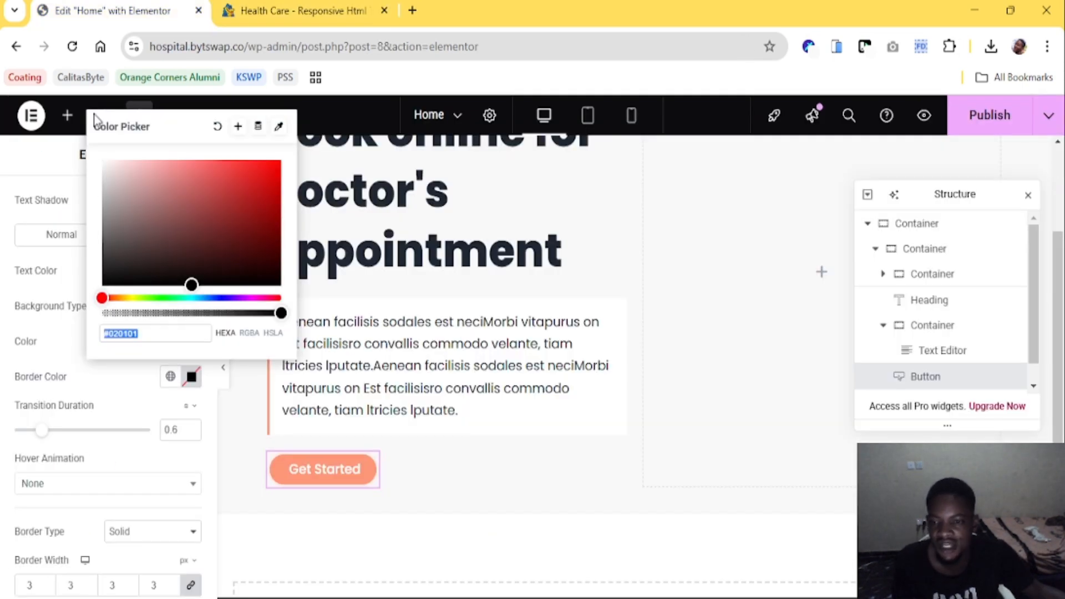
Set the button's hover border color to the Secondary global color
left_click(132, 388)
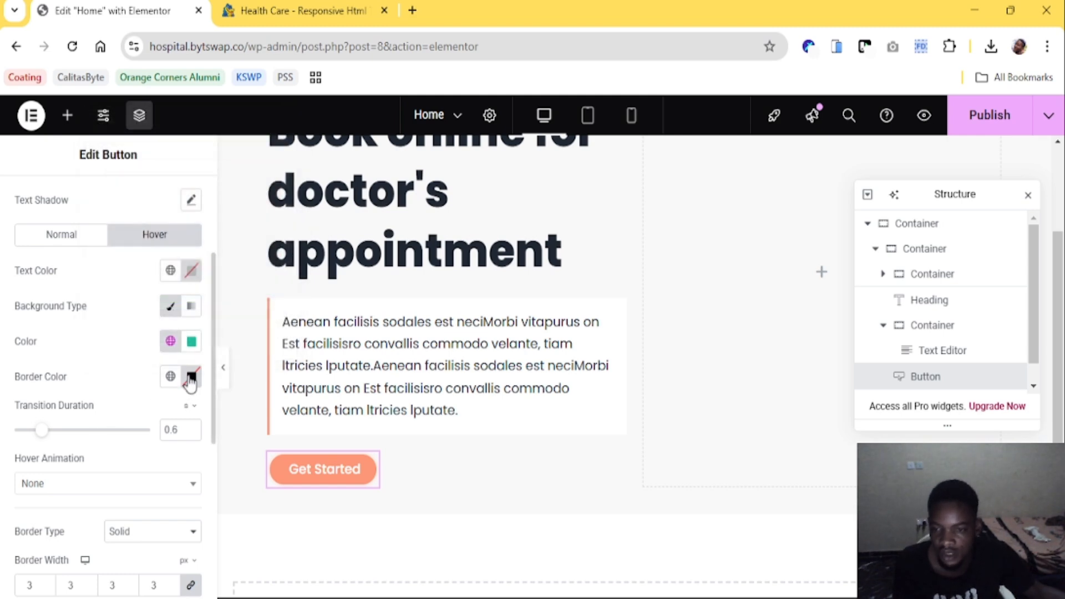
left_click(190, 378)
left_click(170, 376)
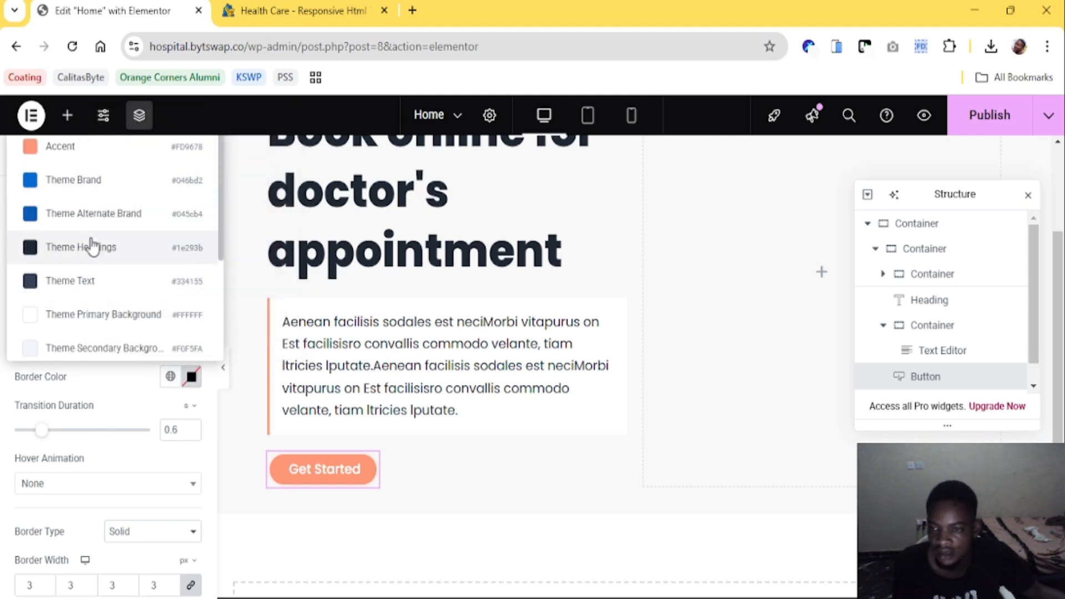
left_click(165, 385)
scroll(186, 427, "up", 3)
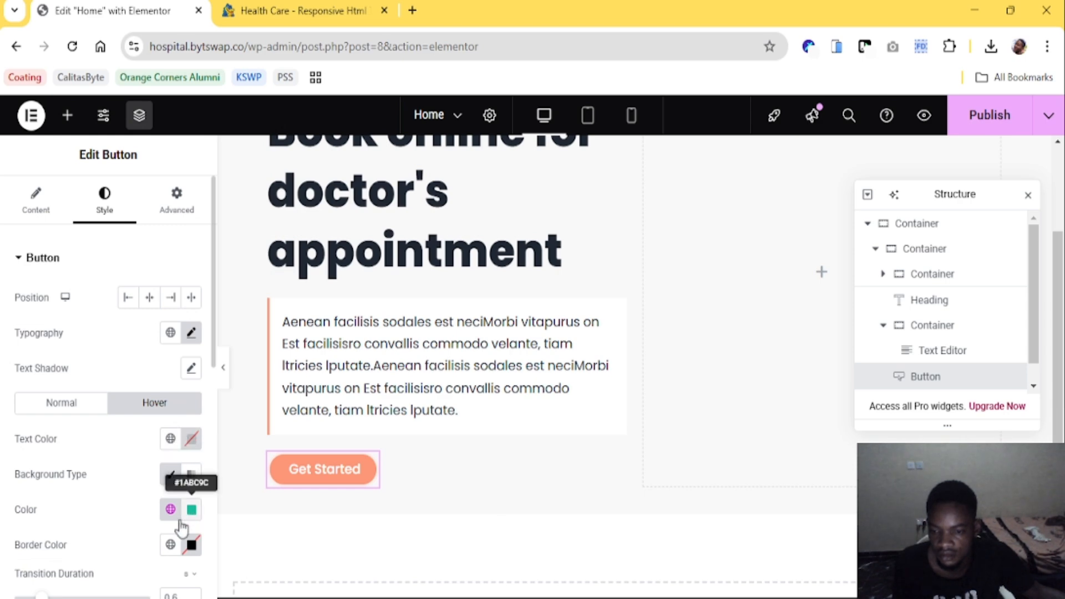
left_click(170, 544)
left_click(116, 245)
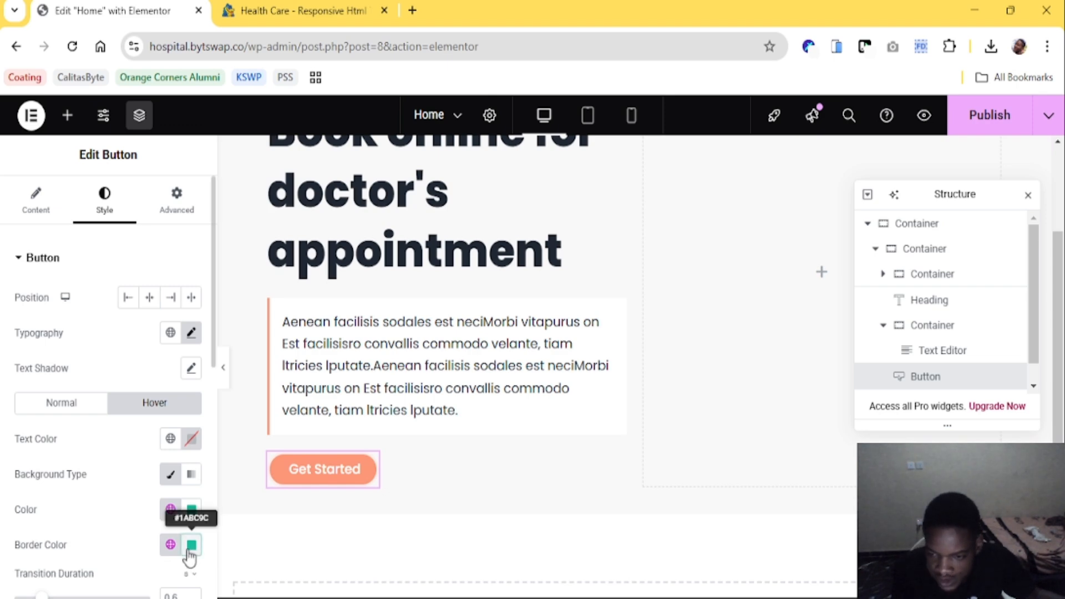
Lighten the button's hover border color to #B3E6DC and check the hover effect on the page
left_click(191, 546)
left_click_drag(279, 482, 187, 481)
left_click_drag(176, 483, 287, 476)
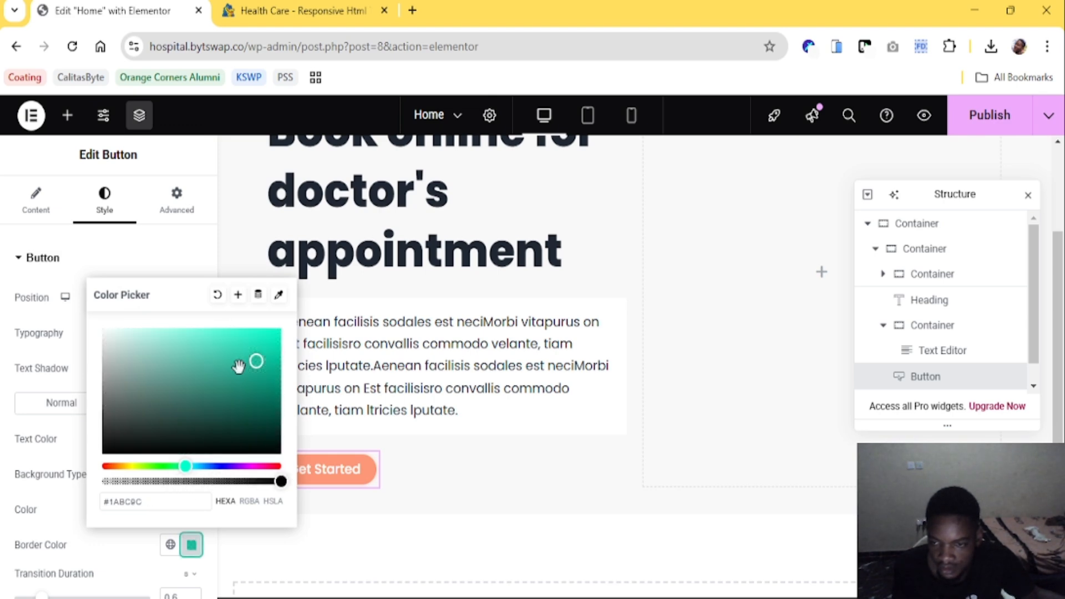
left_click_drag(255, 361, 141, 344)
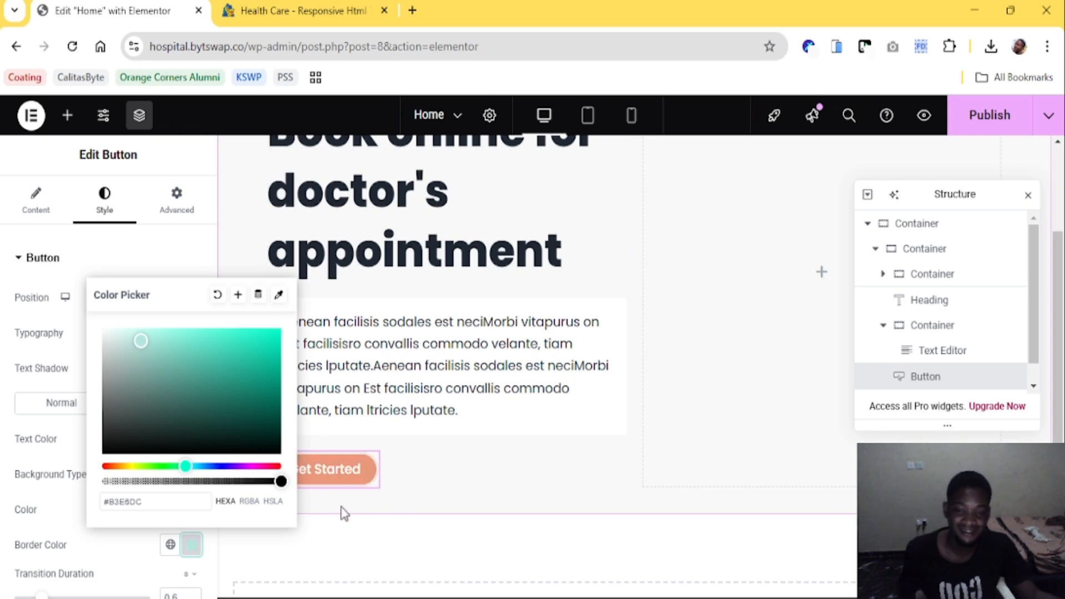
left_click(345, 478)
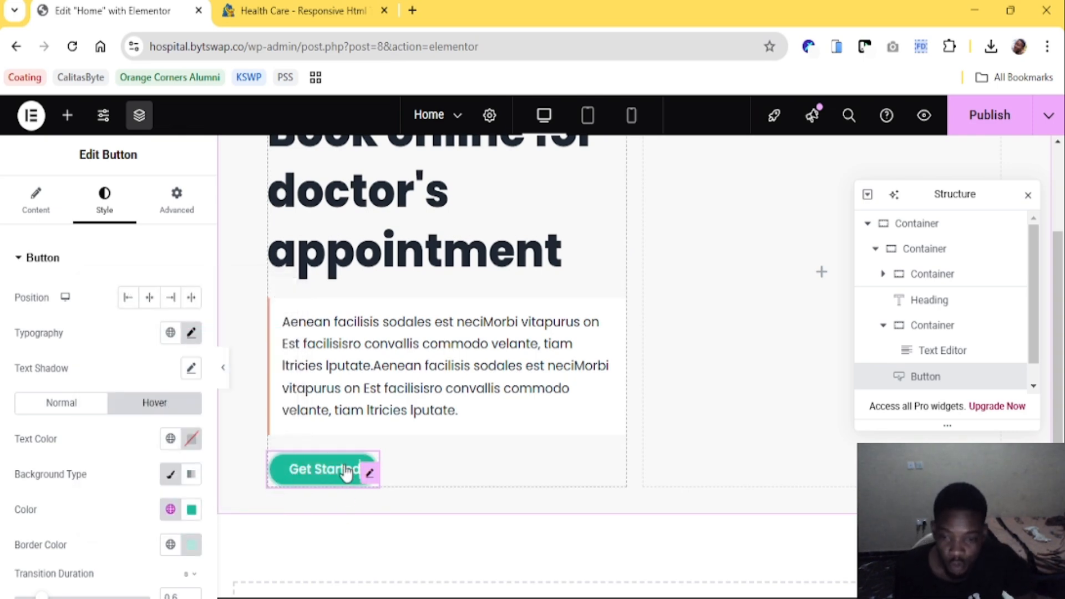
Darken the button's normal-state border color to #E6D3CE
left_click(91, 407)
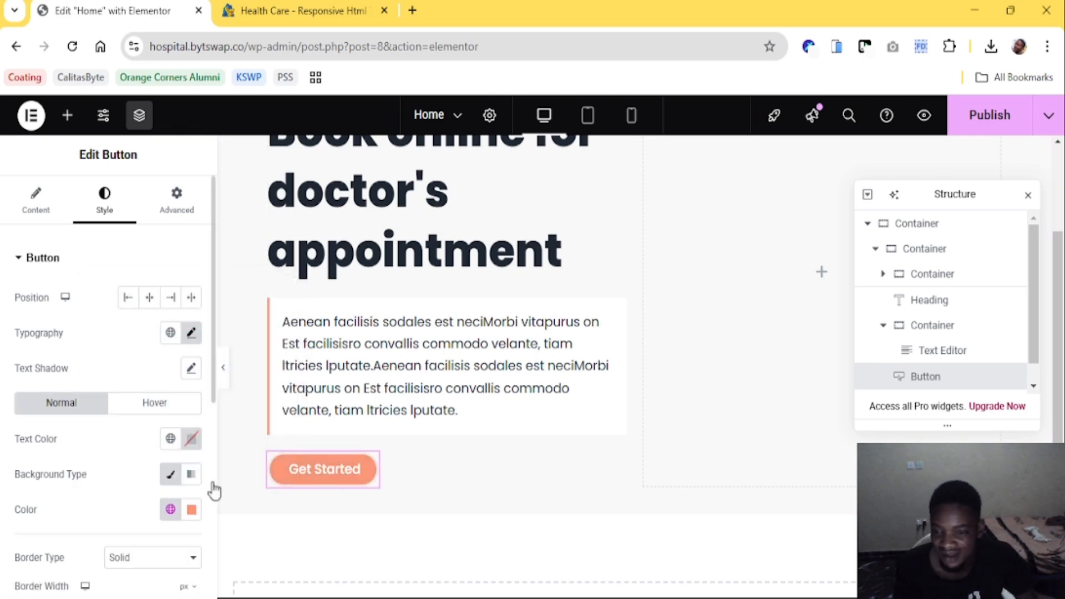
scroll(175, 531, "down", 3)
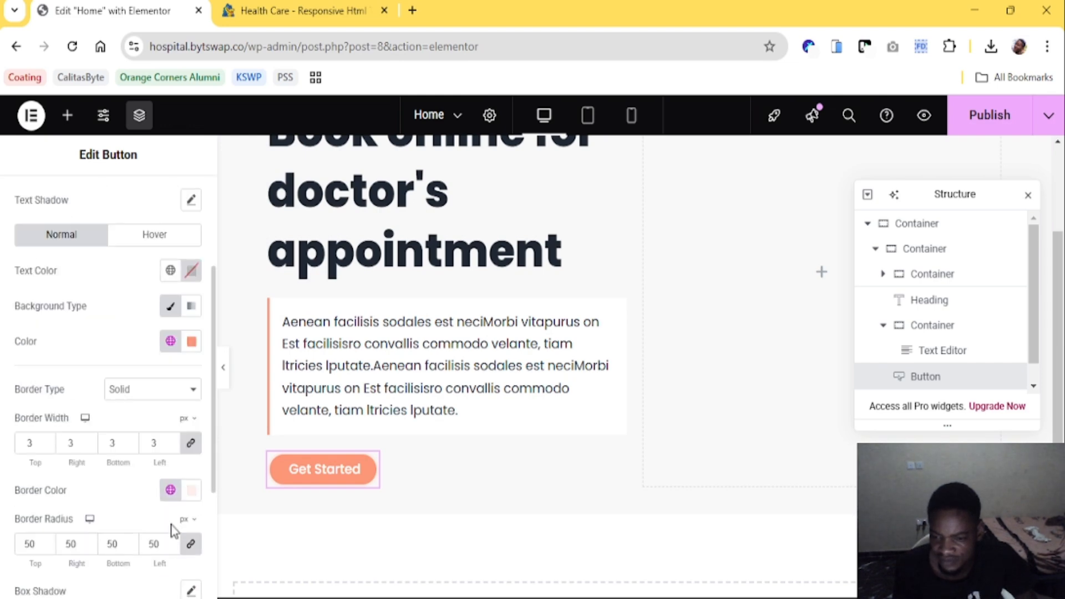
left_click(191, 490)
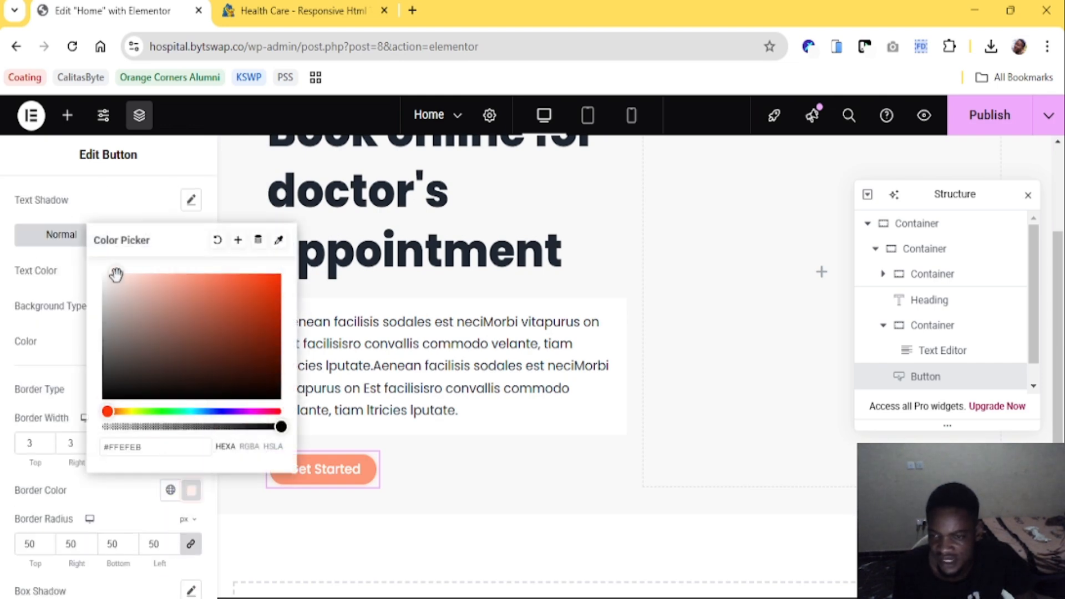
left_click_drag(116, 274, 120, 286)
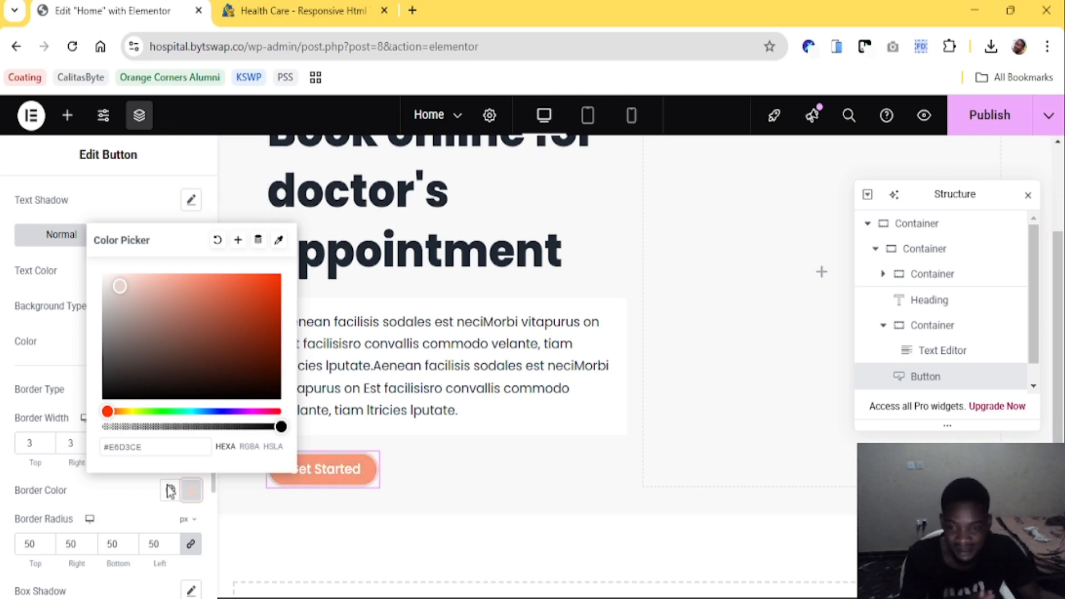
Save the normal-state border color as a new global color named "N.Pink Box Shadow"
left_click(237, 241)
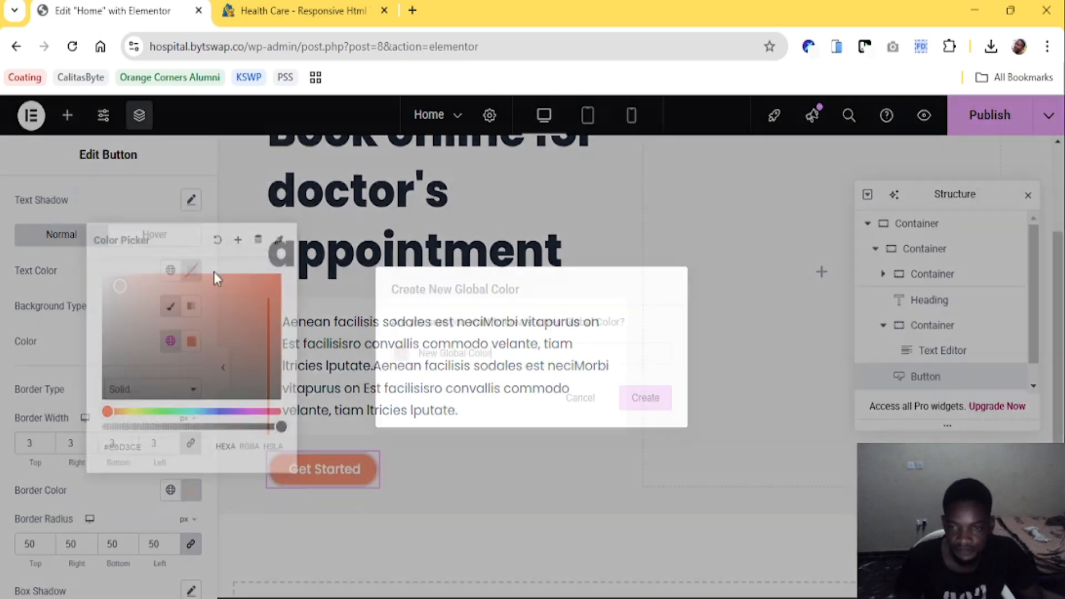
left_click_drag(491, 354, 410, 363)
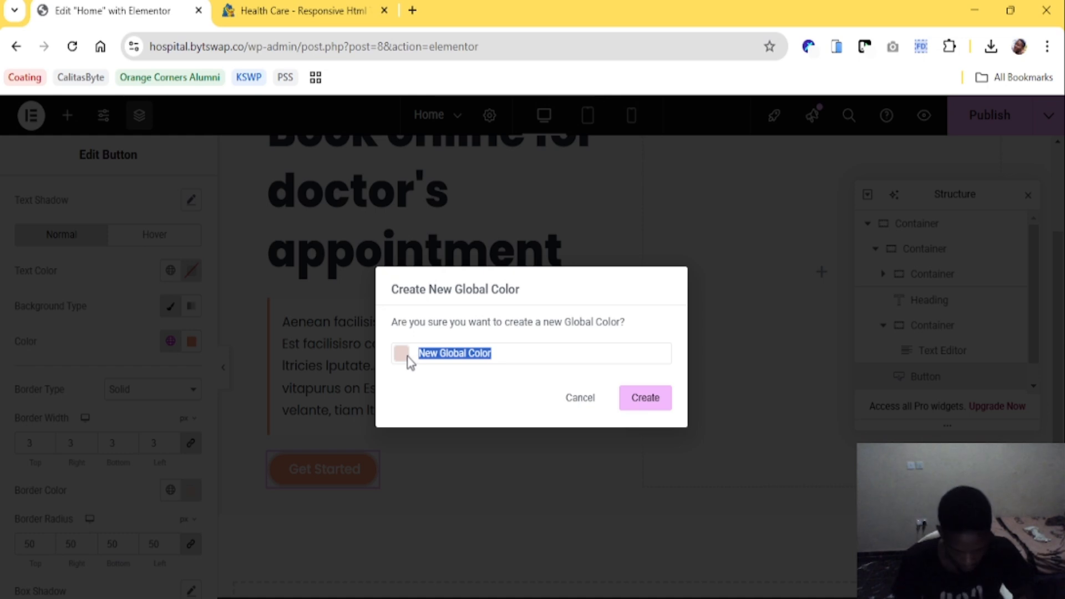
type("N")
key("BackSpace")
type("N.Pink Box Shadow")
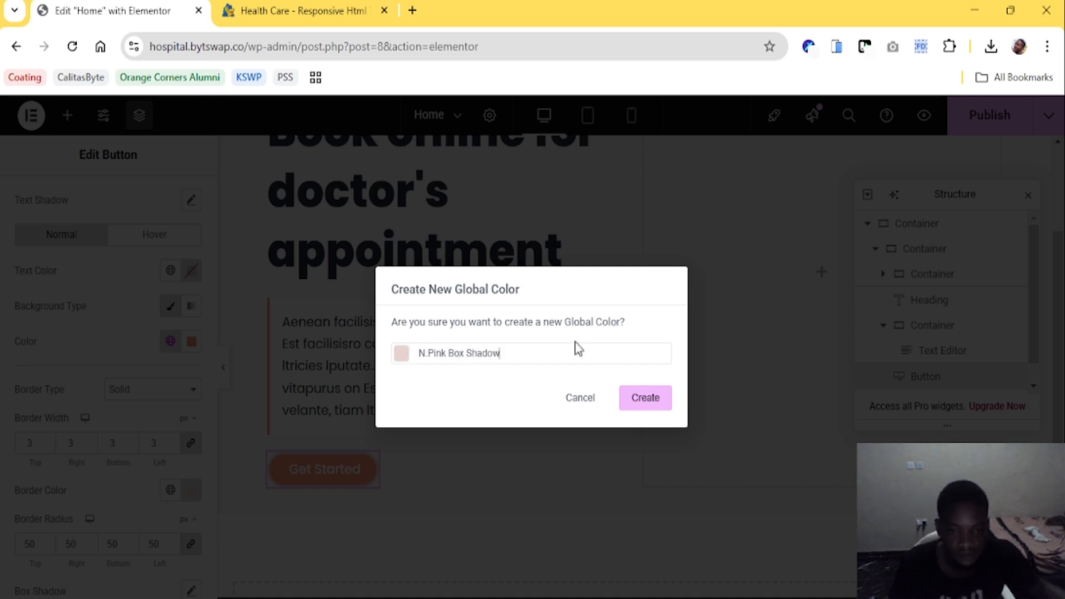
left_click(641, 397)
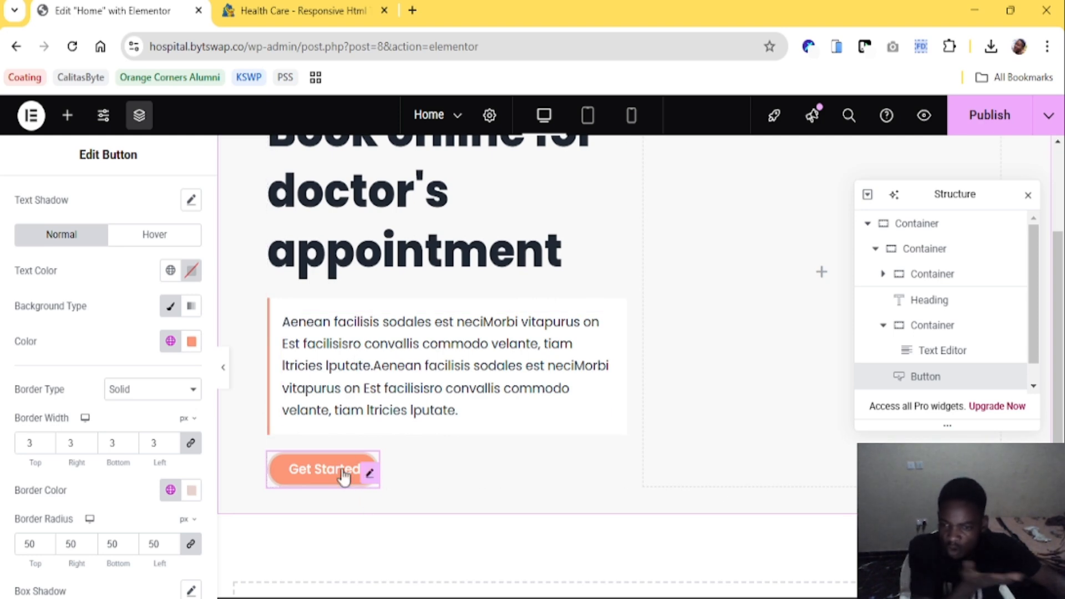
Save the button's hover border color #B3E6DC as a new global color for the green box shadow
left_click(154, 236)
left_click(192, 376)
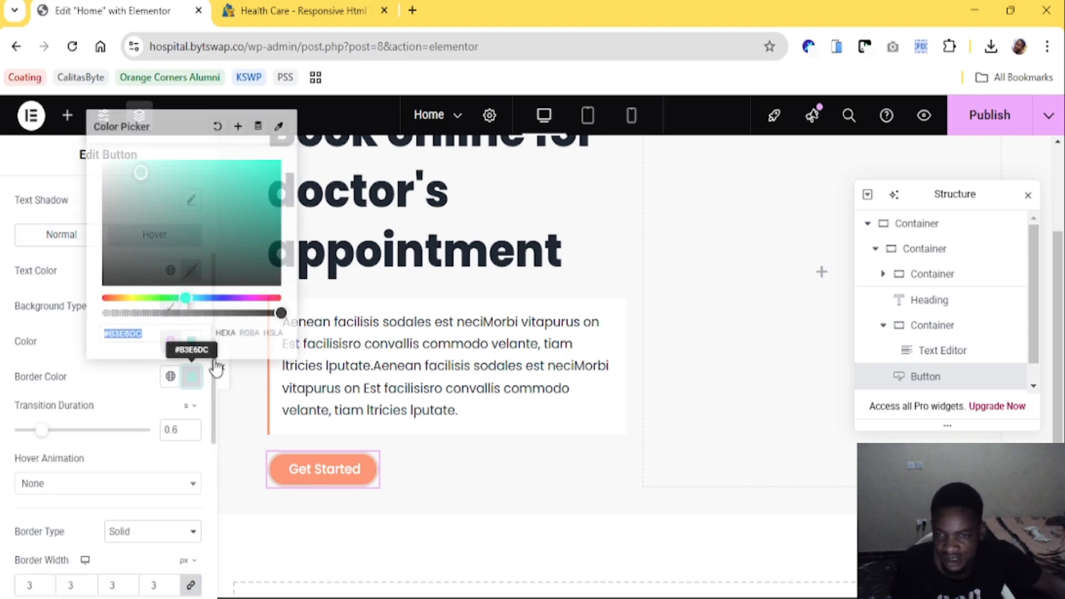
left_click(238, 127)
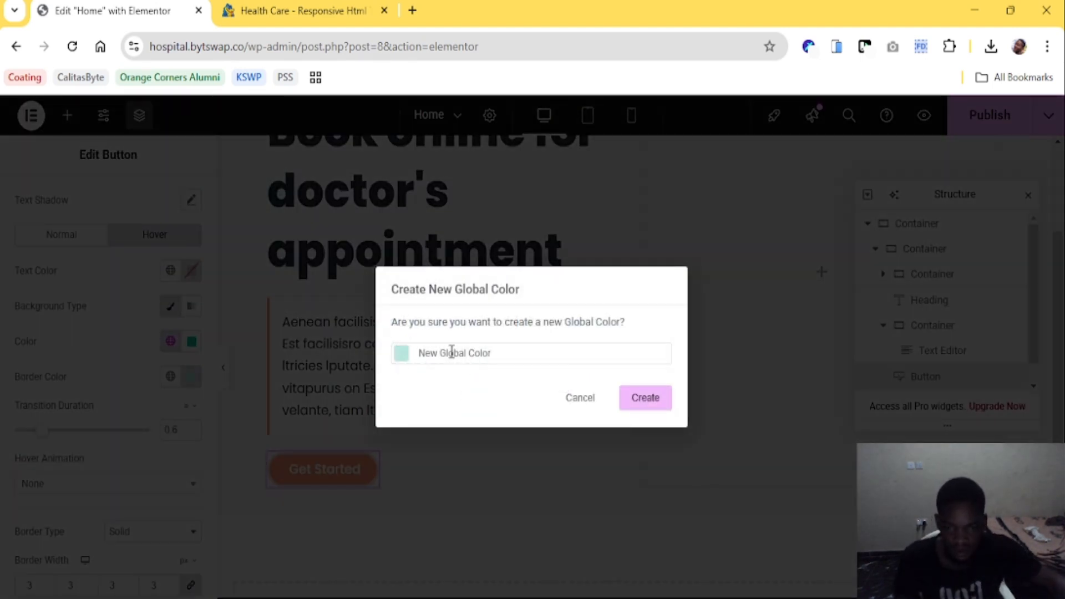
key("ctrl+a")
type("Gr")
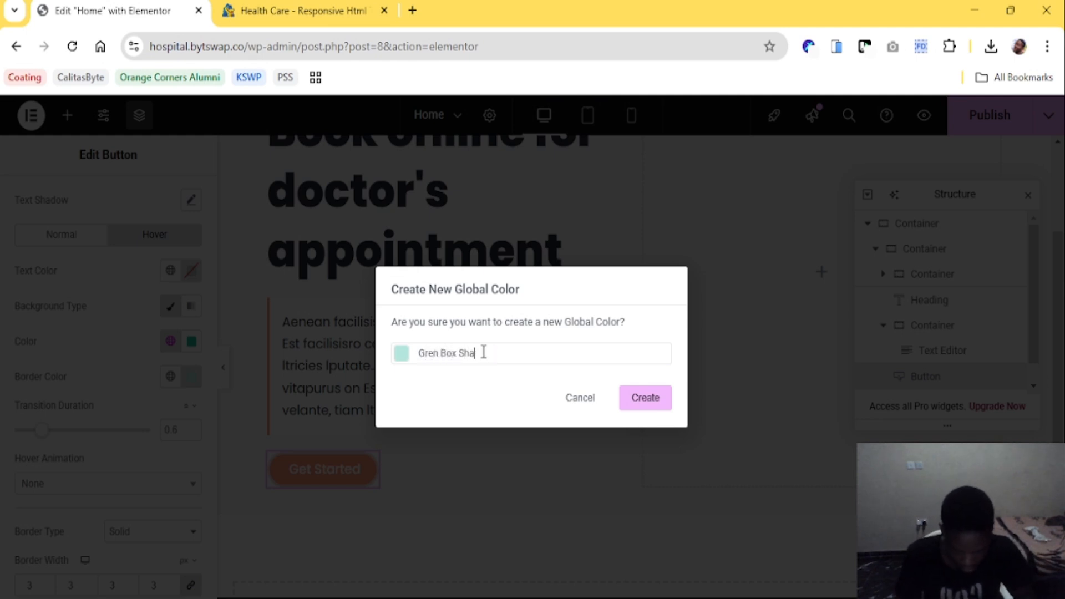
left_click(625, 398)
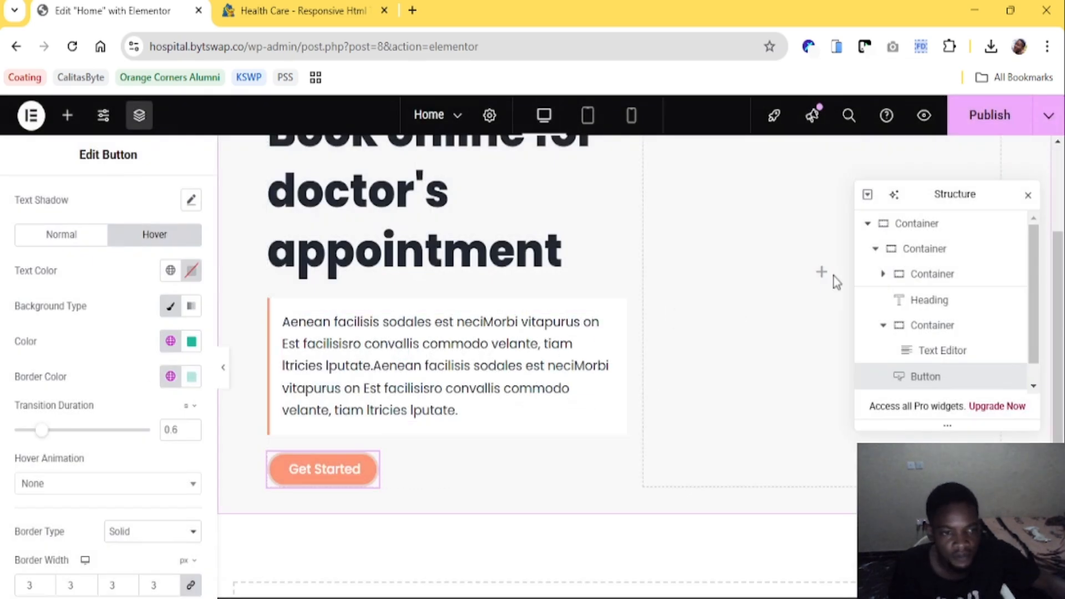
Close the structure overview and add an Image widget to the hero section's empty container beside the text
left_click(1028, 195)
left_click(294, 10)
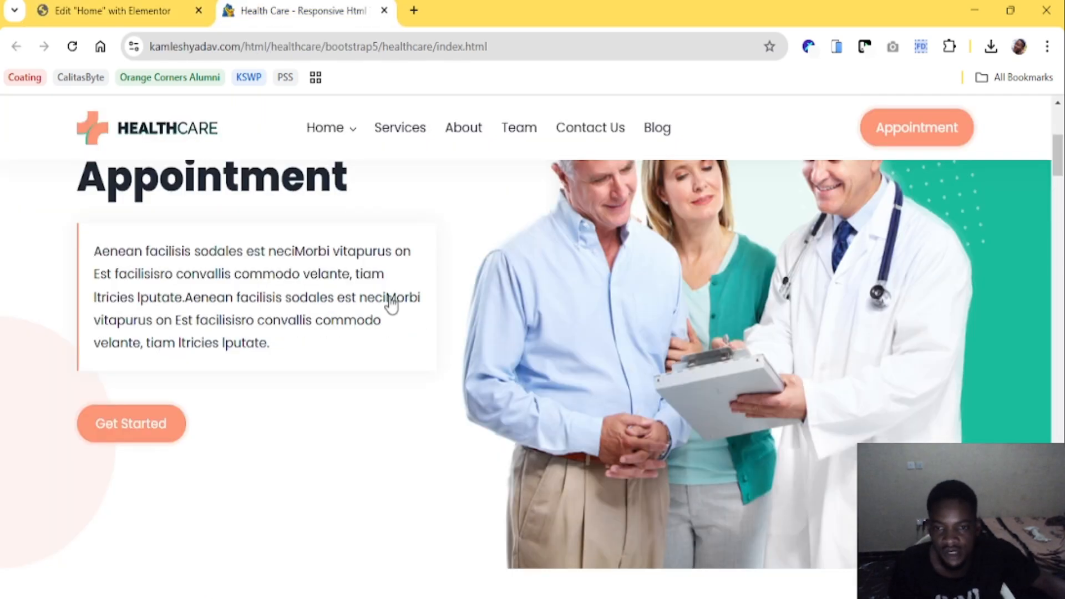
left_click(127, 5)
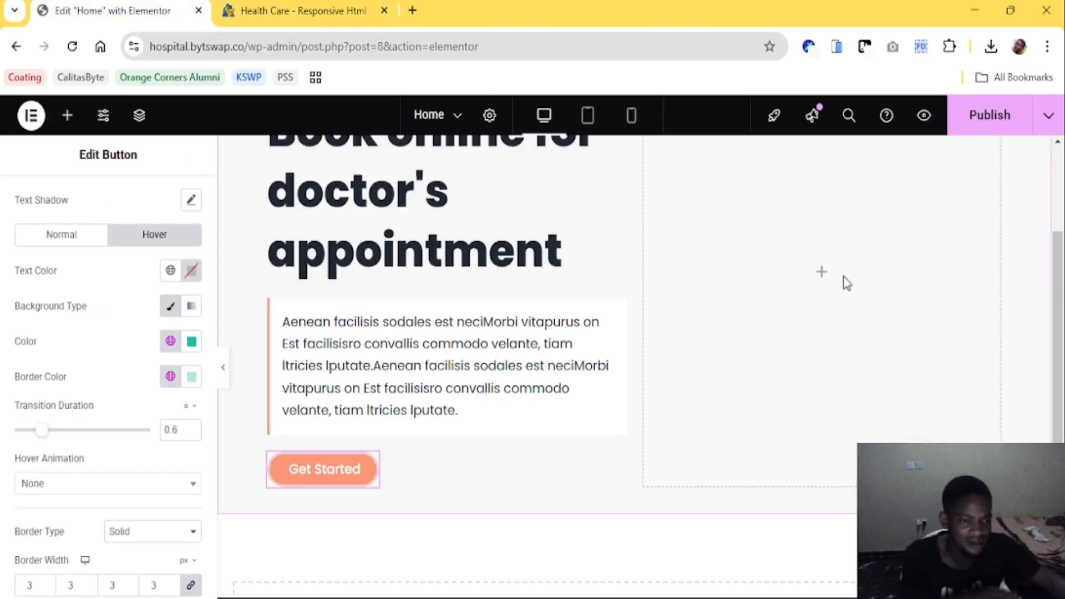
left_click(67, 115)
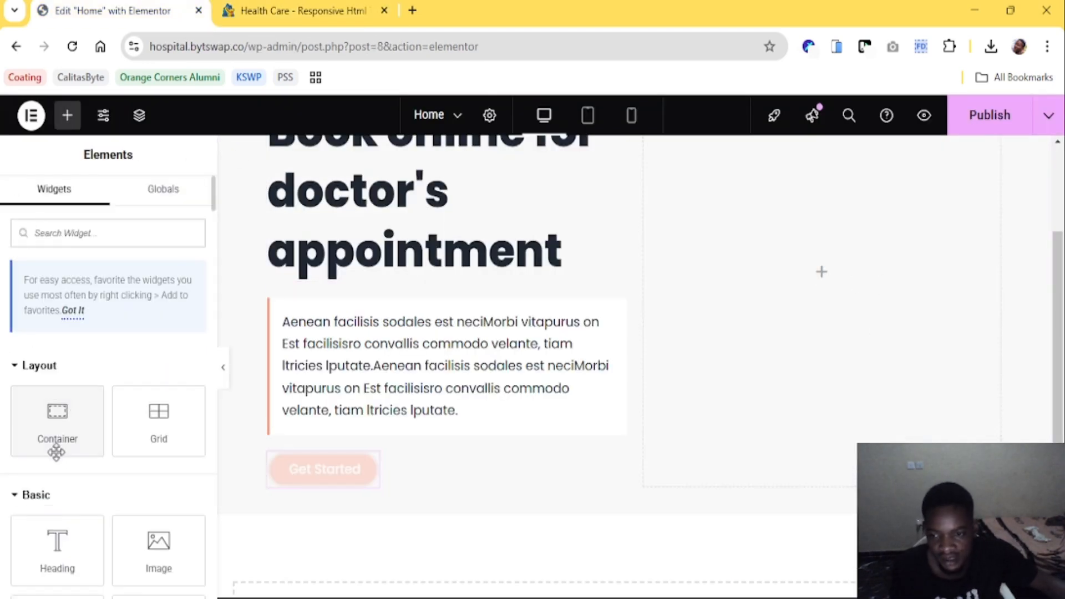
left_click_drag(155, 549, 793, 324)
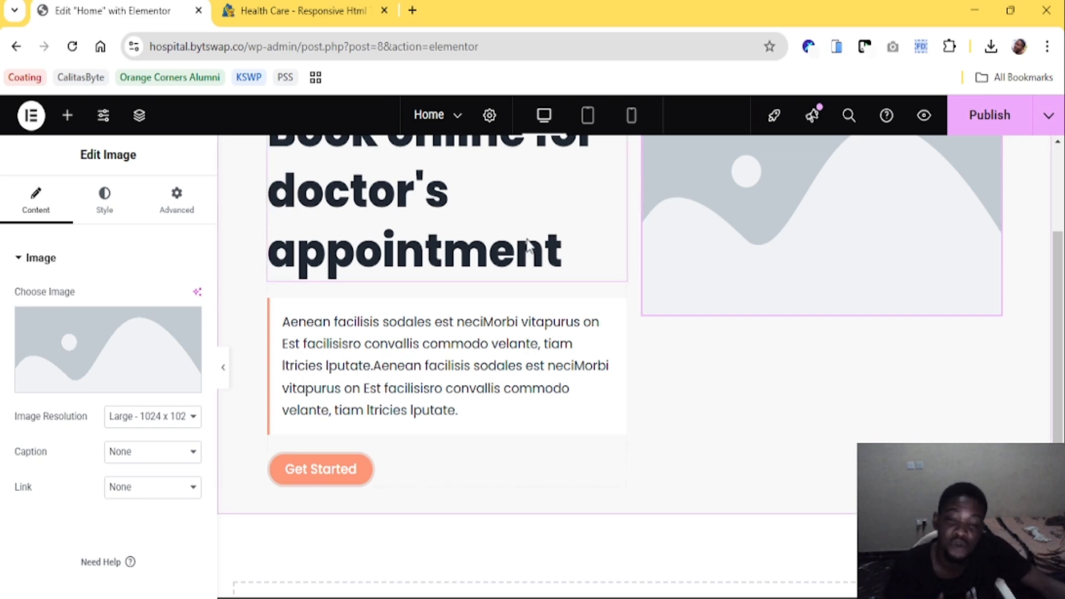
Set the hero image to 001-1.png from the media library
left_click(93, 355)
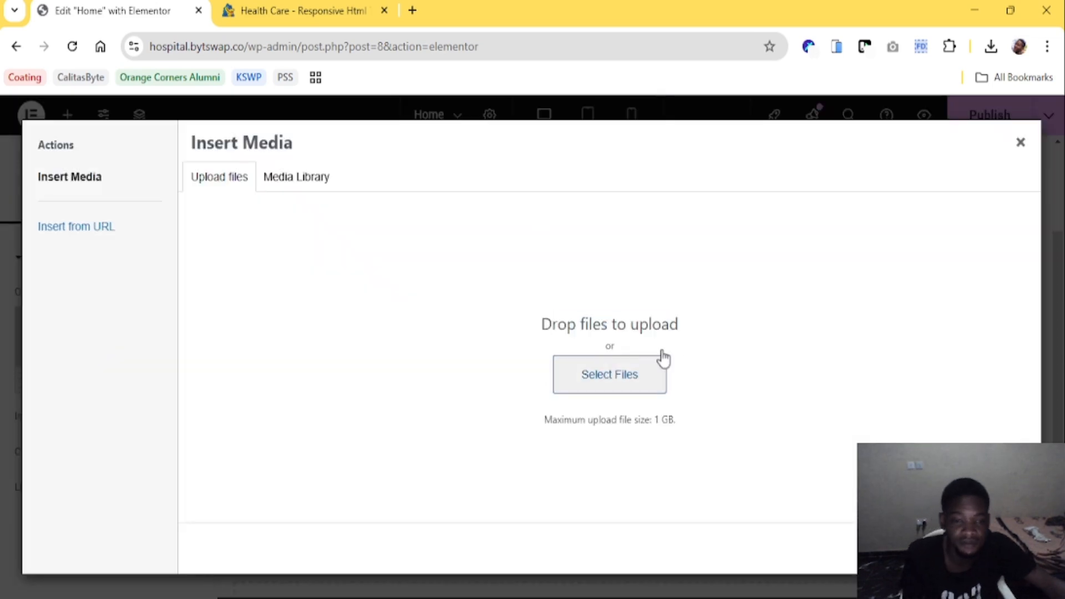
left_click(319, 185)
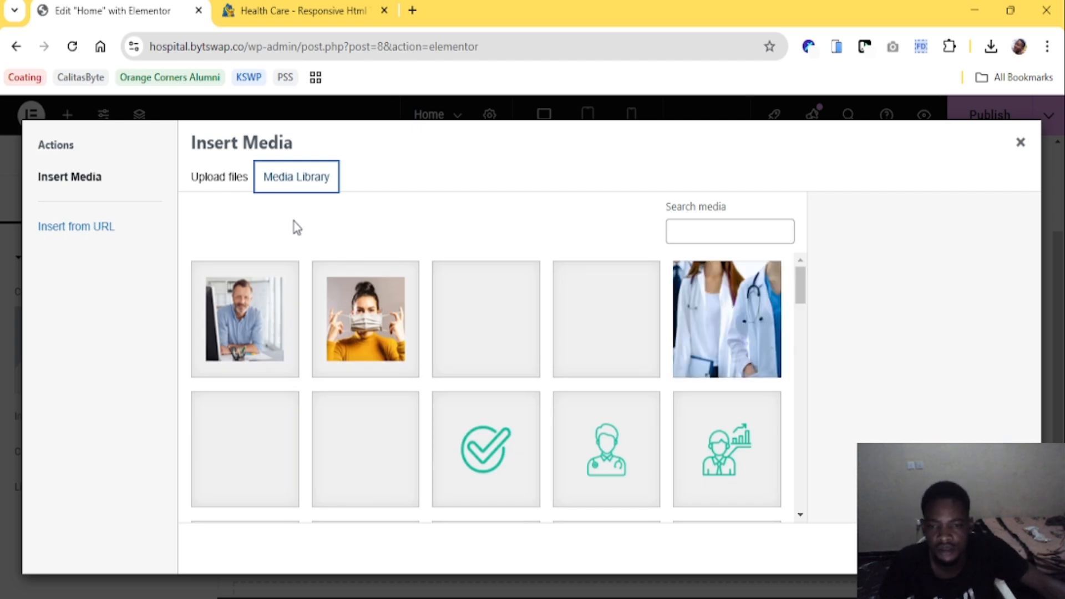
left_click(526, 334)
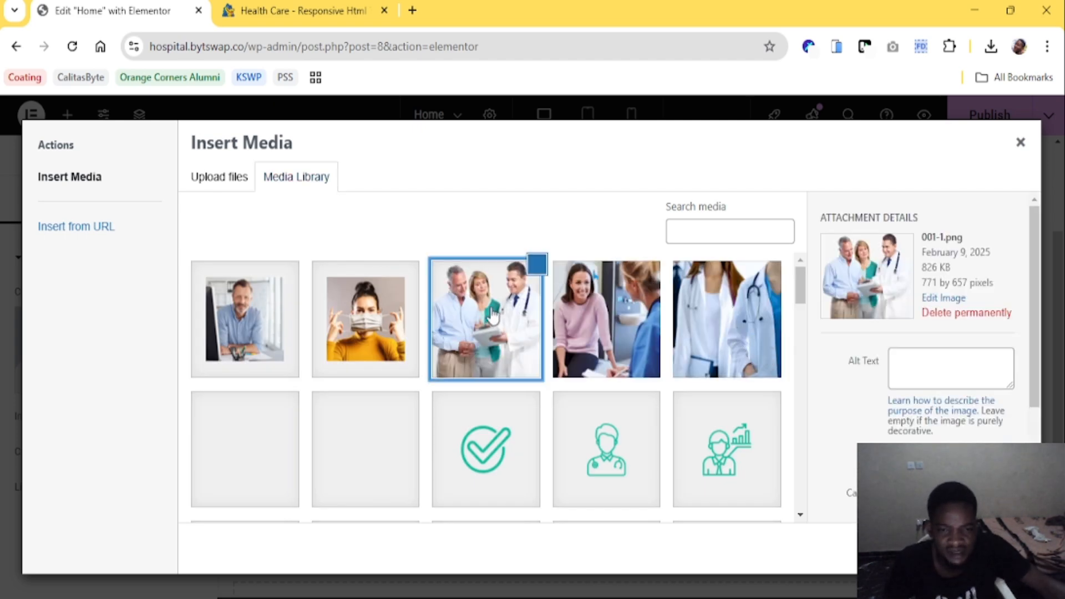
left_click(1005, 548)
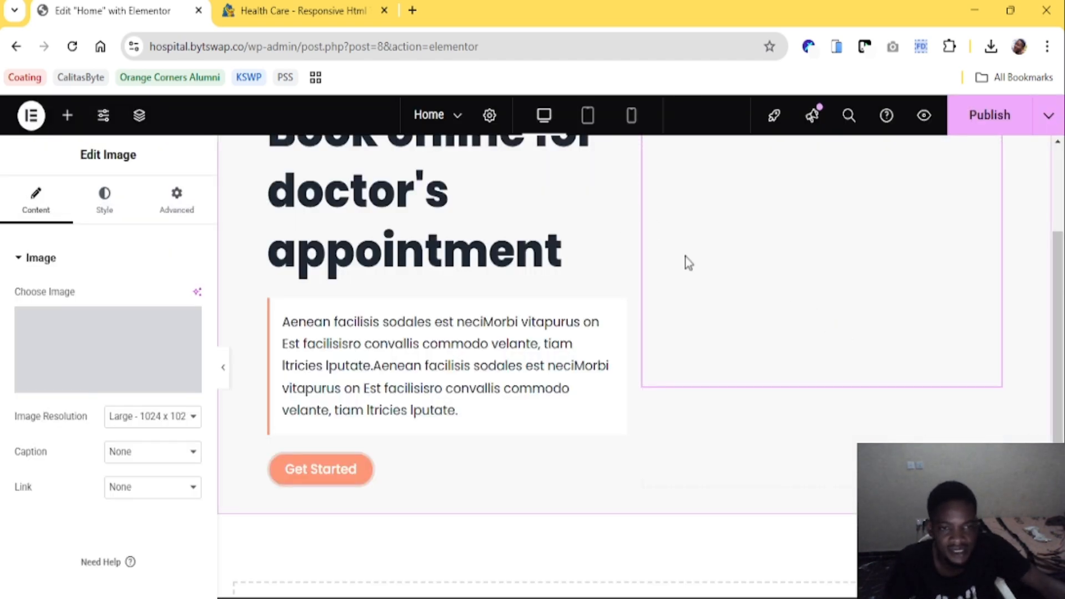
Center the hero image vertically by setting its parent container's Justify Content to center
scroll(682, 266, "up", 3)
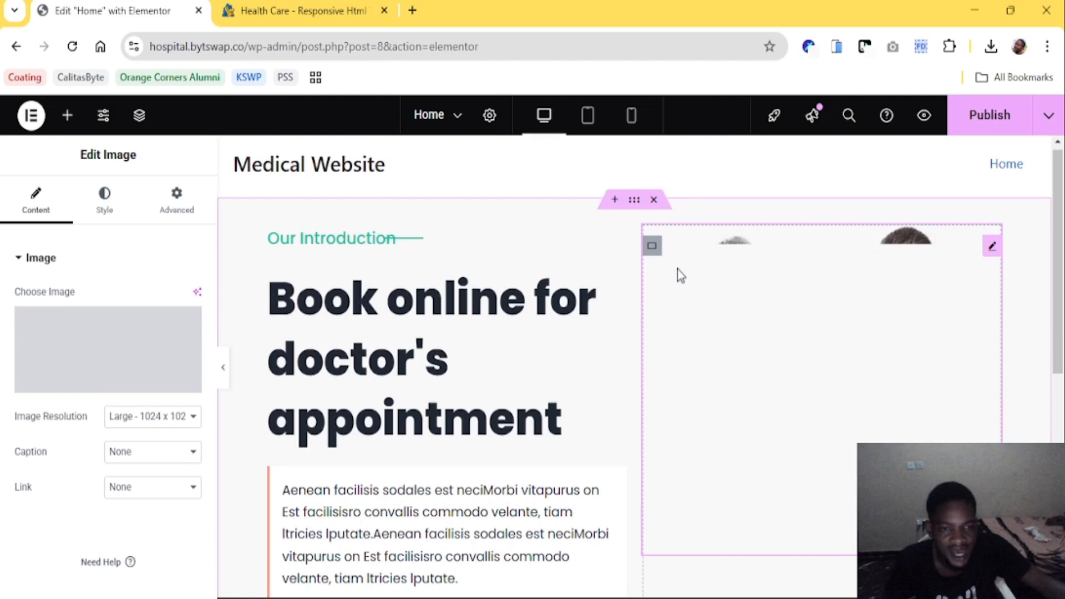
left_click(653, 248)
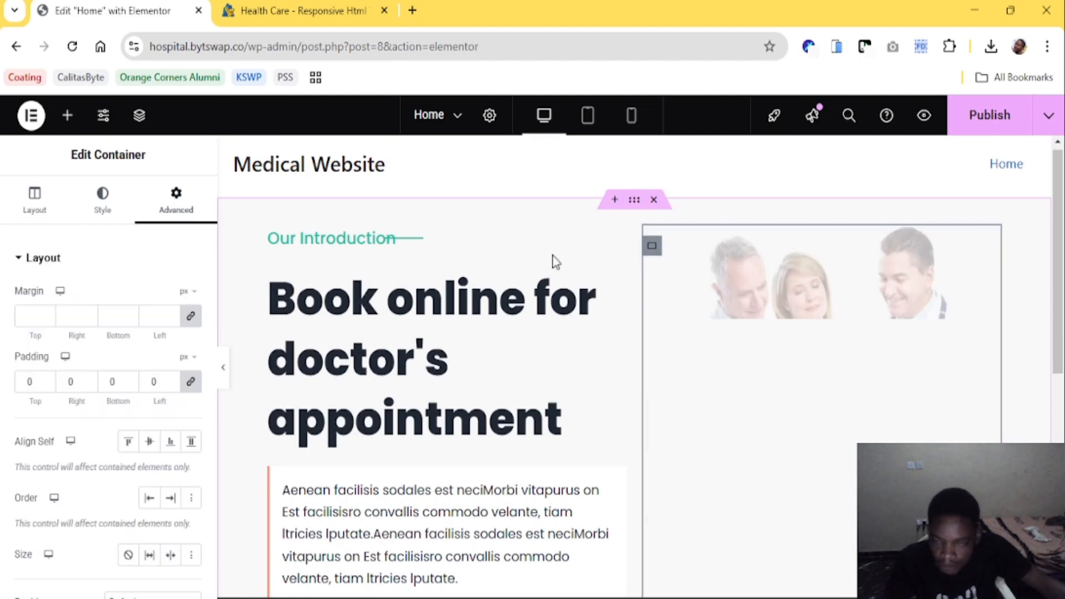
left_click(48, 203)
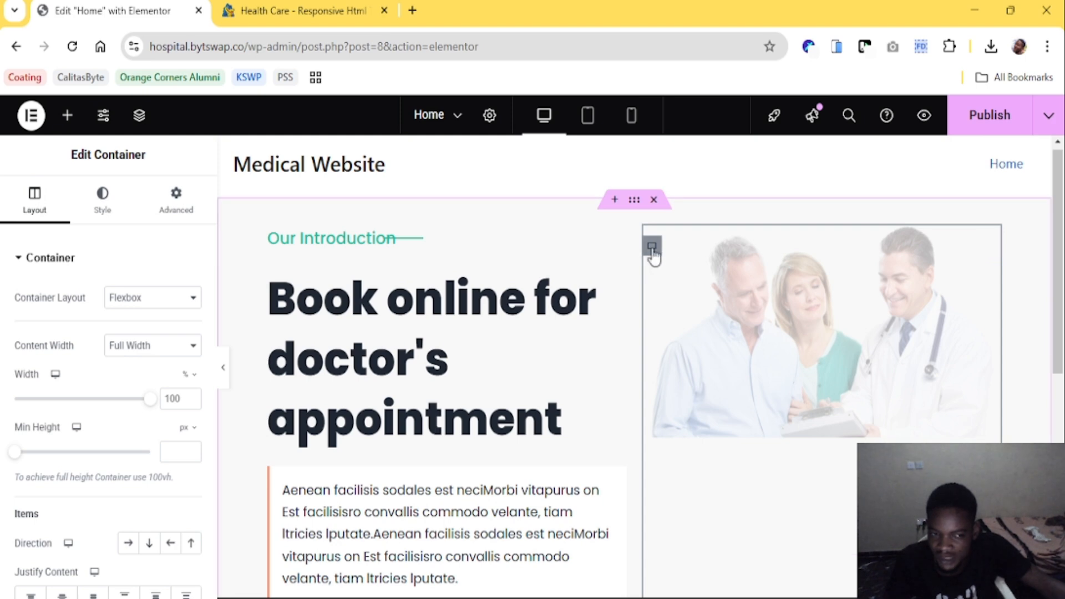
scroll(99, 420, "down", 2)
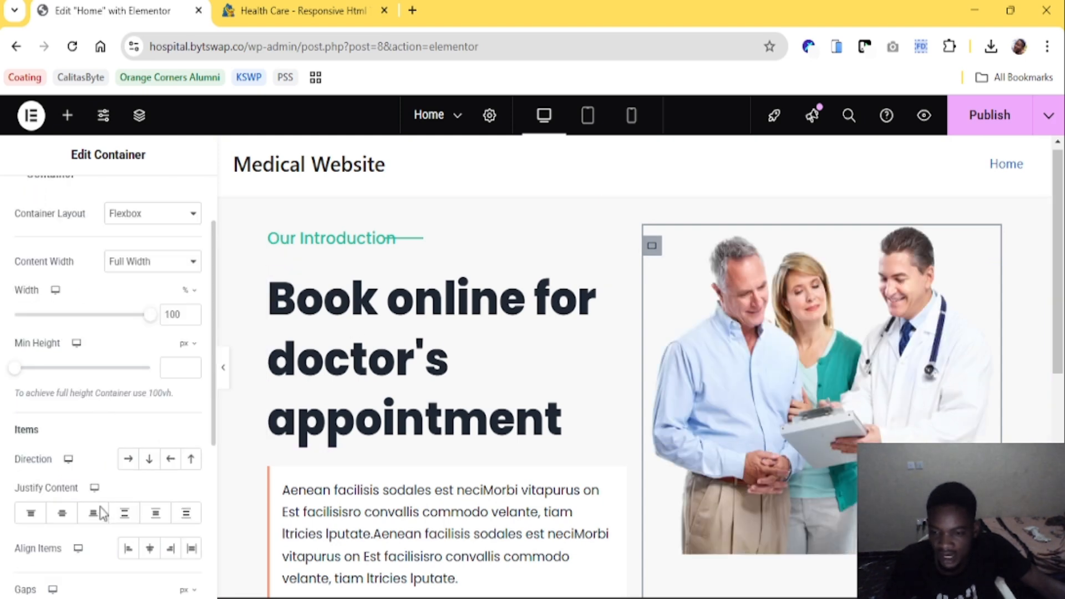
left_click(62, 514)
scroll(891, 423, "down", 4)
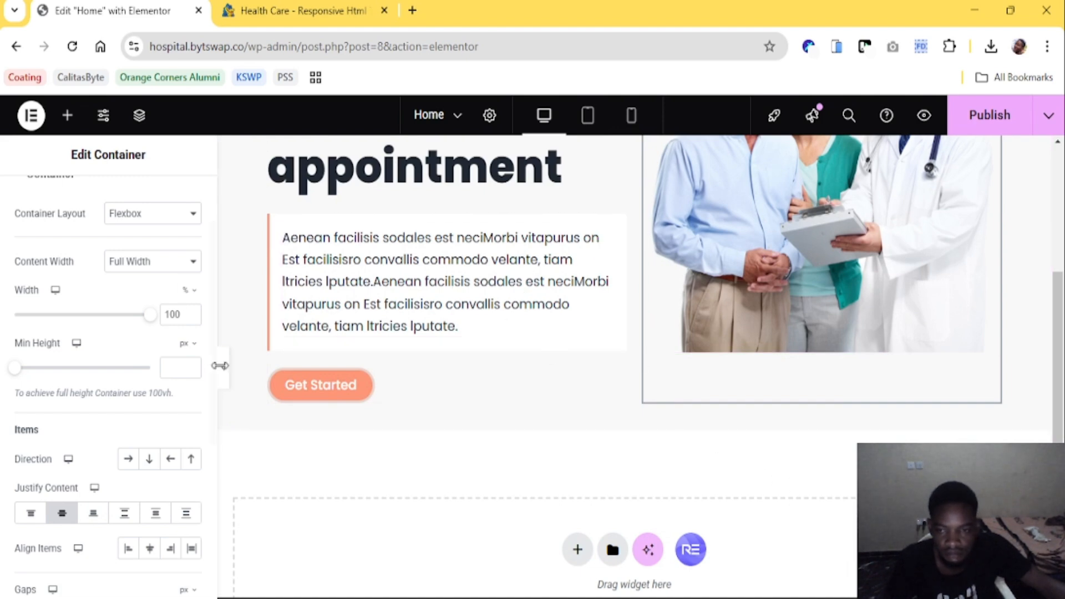
Review the hero section at full page width and compare it with the reference Health Care template's hero
left_click(224, 369)
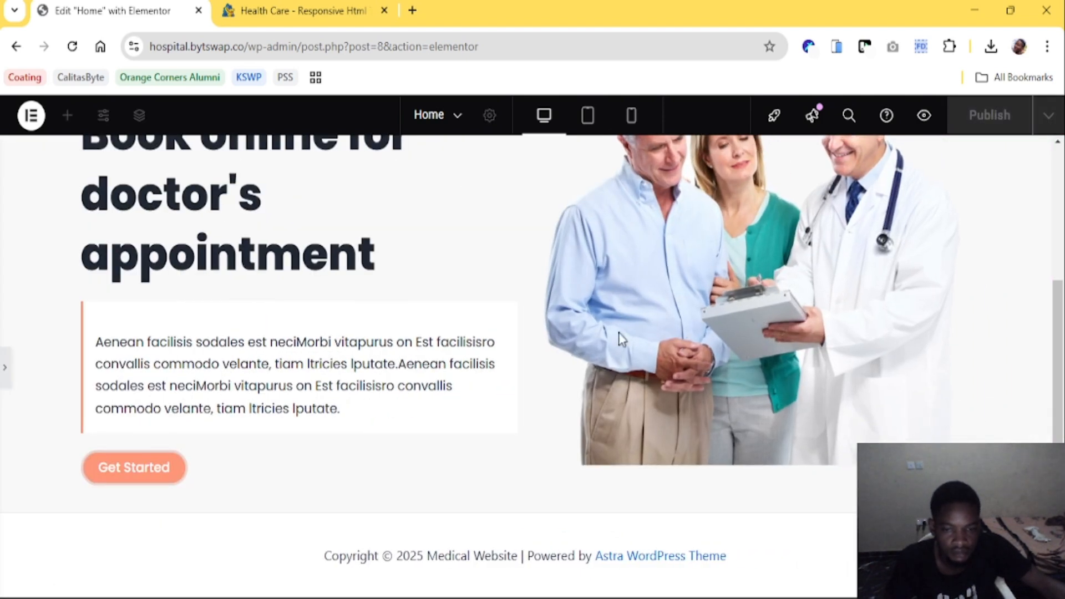
scroll(713, 336, "up", 3)
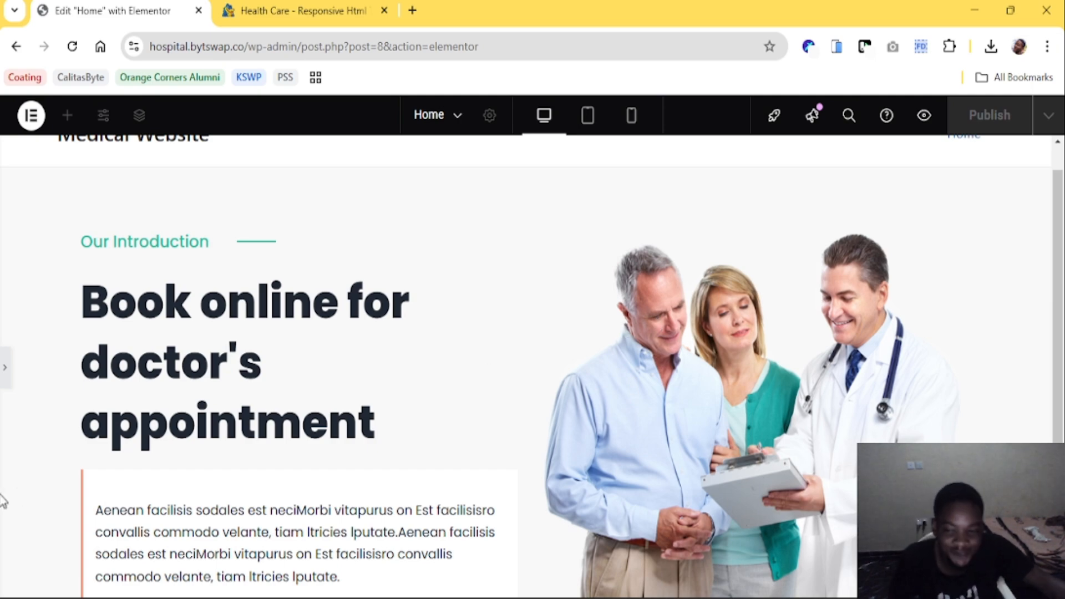
left_click(9, 363)
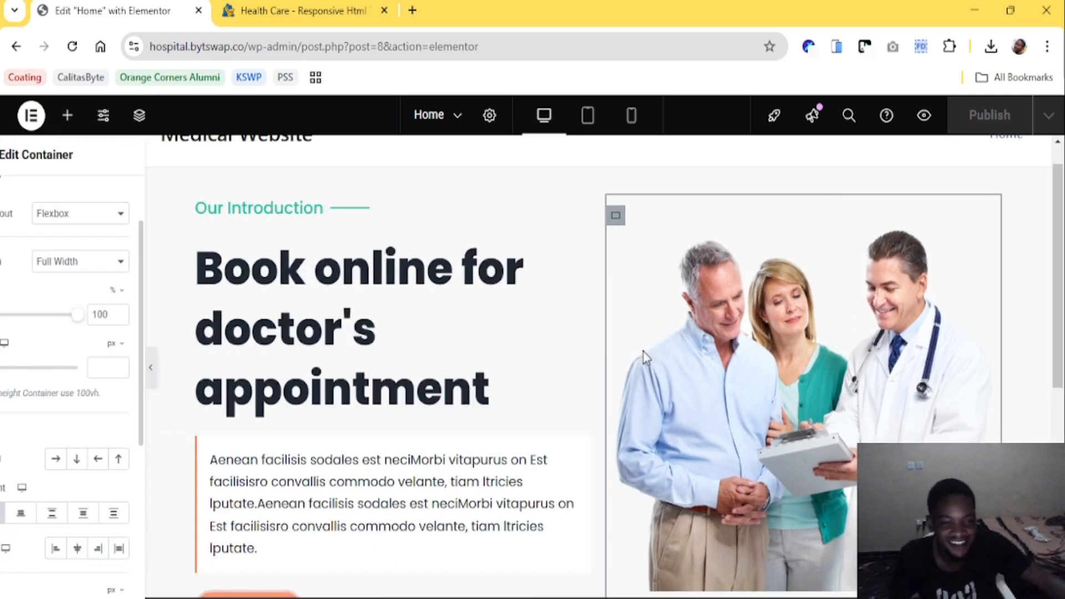
scroll(644, 356, "down", 5)
left_click(319, 17)
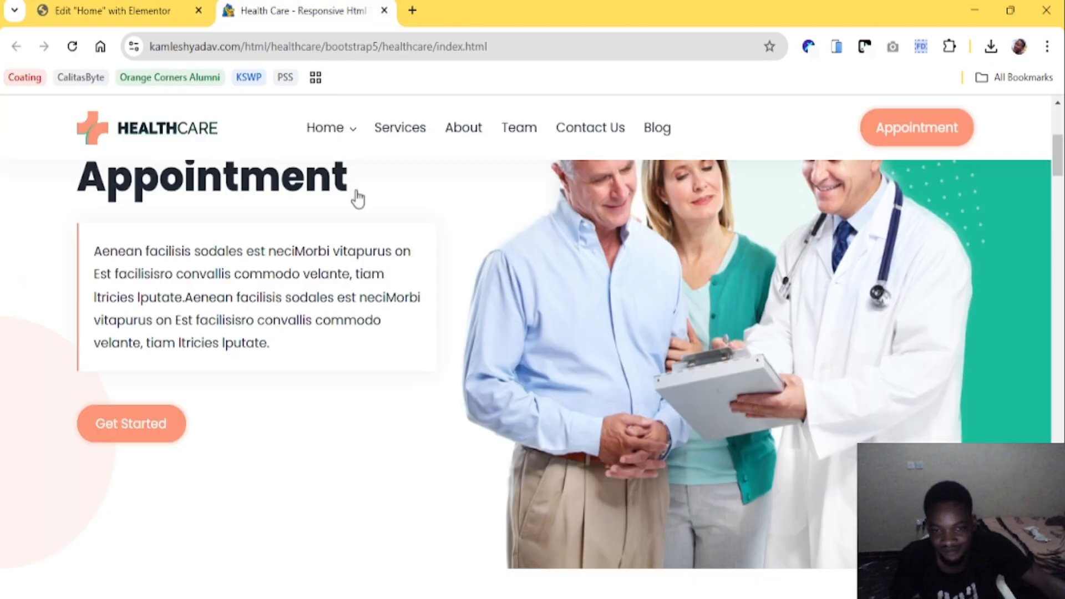
scroll(607, 385, "down", 3)
scroll(630, 347, "up", 1)
scroll(630, 346, "up", 5)
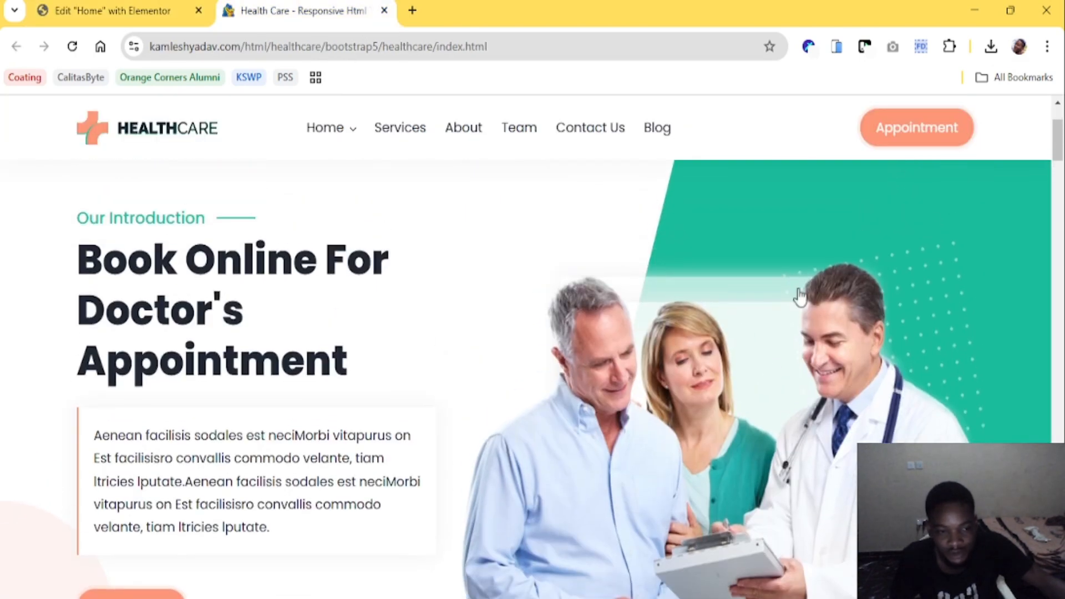
left_click(179, 6)
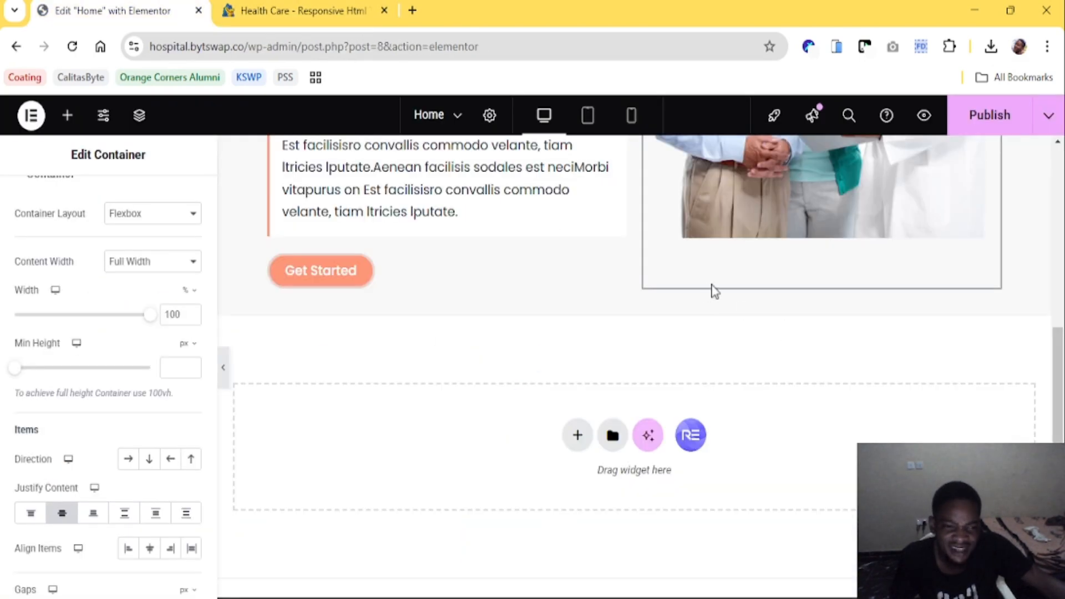
scroll(804, 311, "up", 6)
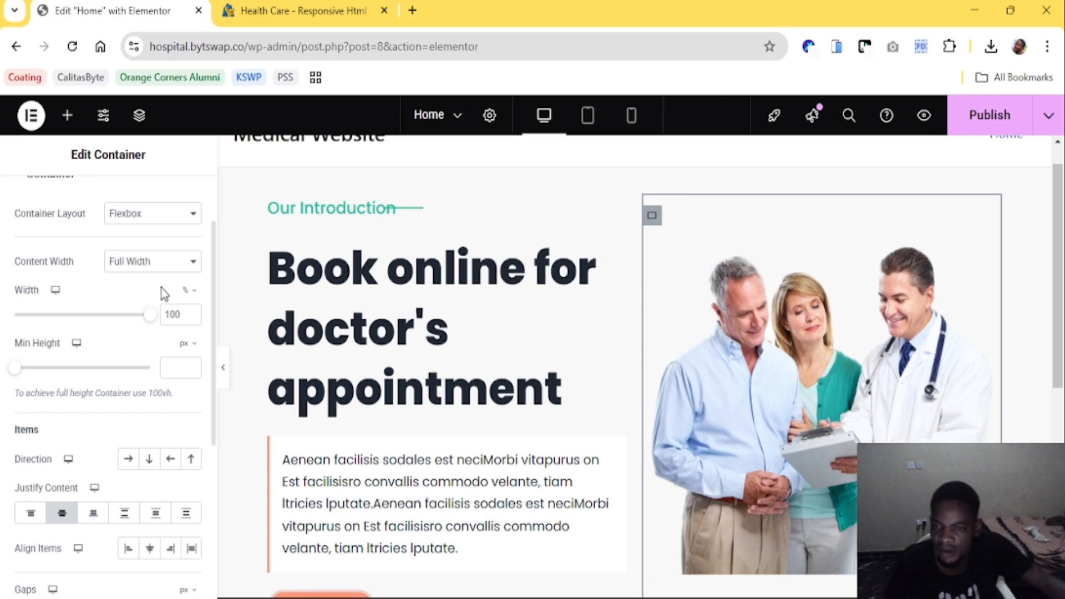
scroll(158, 280, "up", 2)
left_click(111, 213)
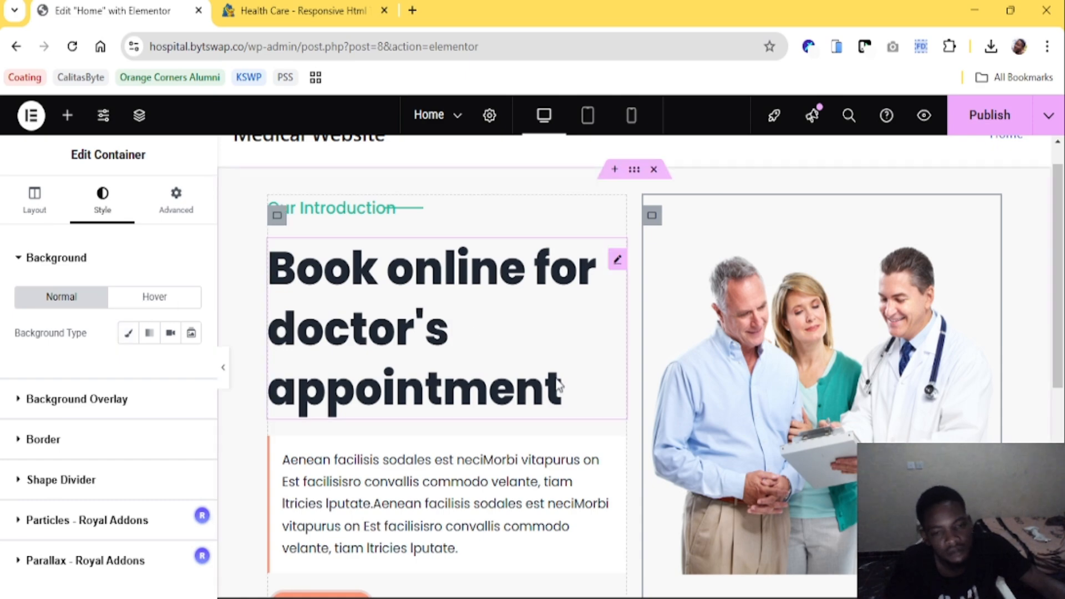
Check the reference template's services cards and add a row-direction Flexbox container below the hero section
scroll(557, 383, "down", 5)
left_click(307, 10)
scroll(502, 371, "down", 8)
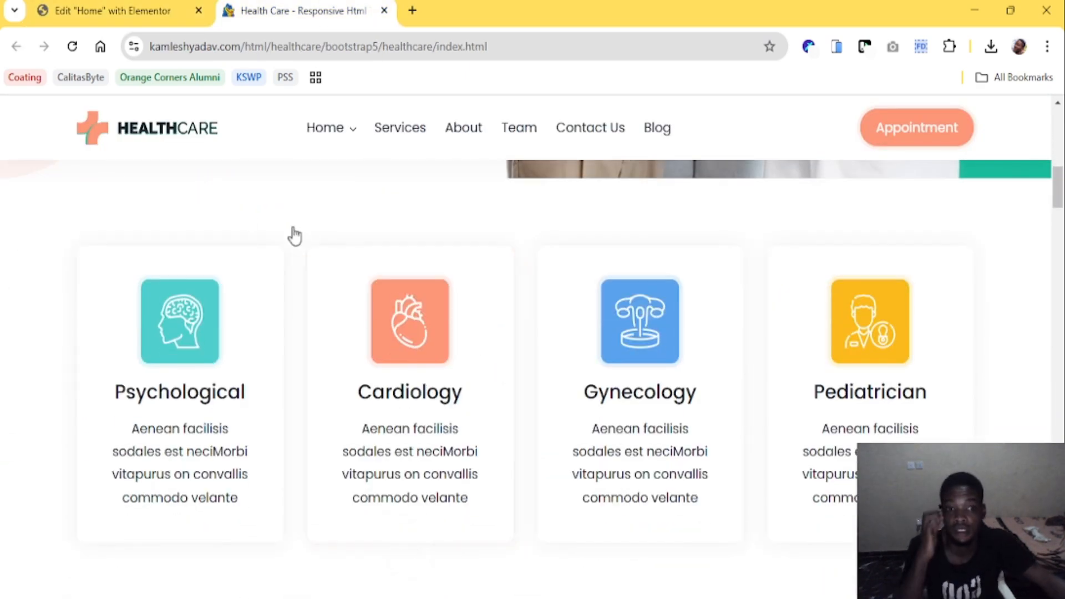
left_click(125, 11)
left_click(577, 438)
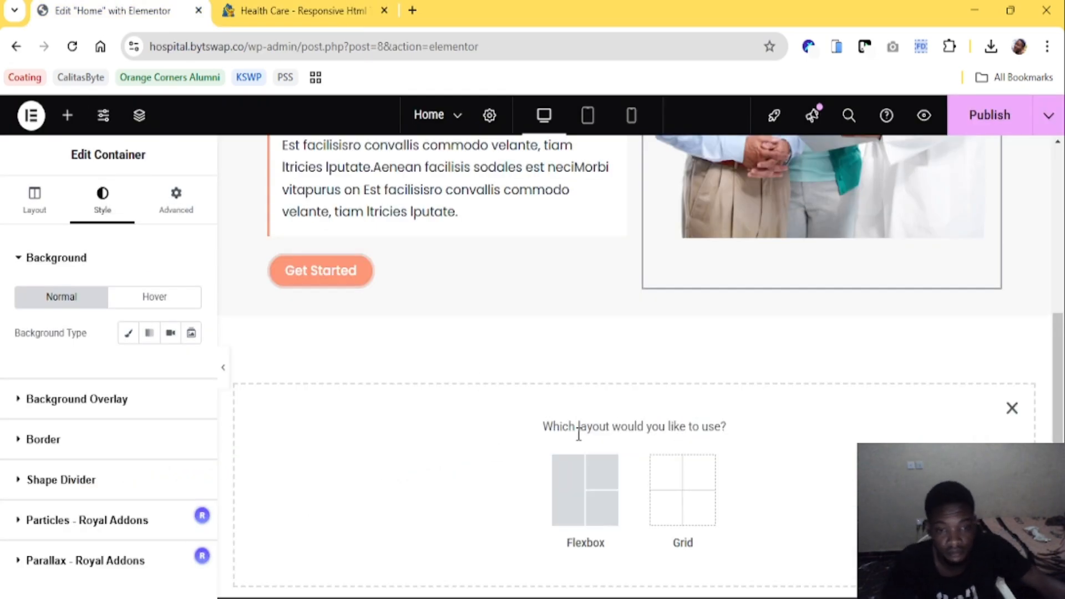
left_click(582, 490)
left_click(339, 4)
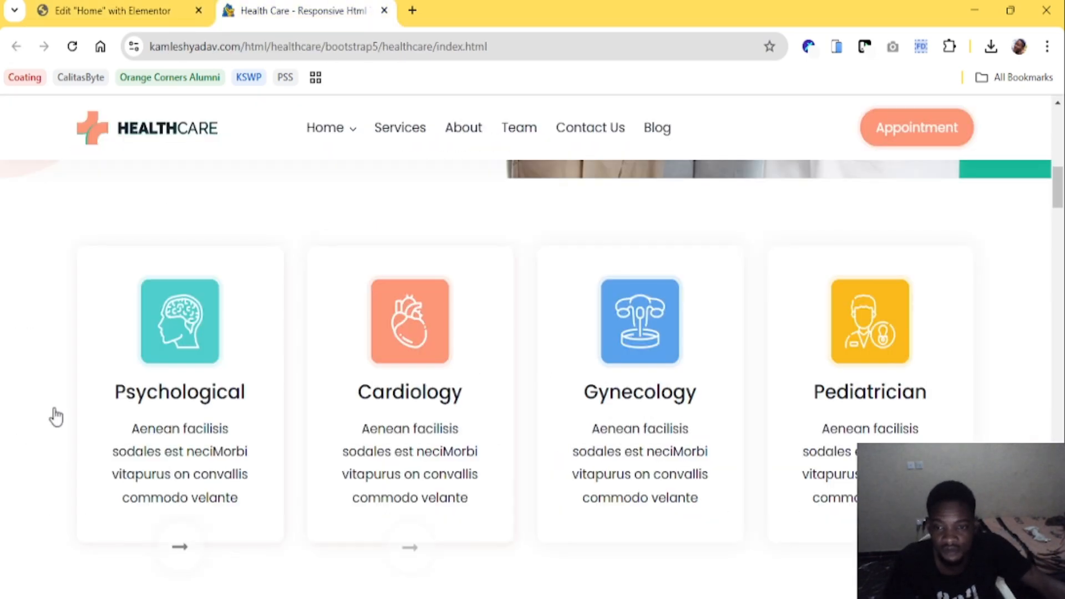
left_click(111, 8)
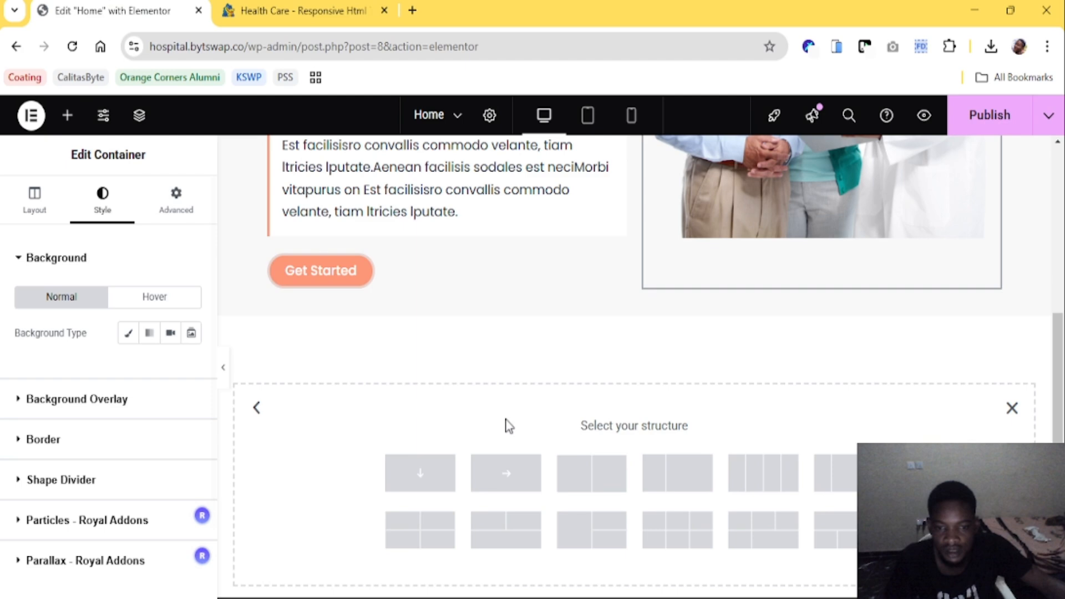
left_click(506, 482)
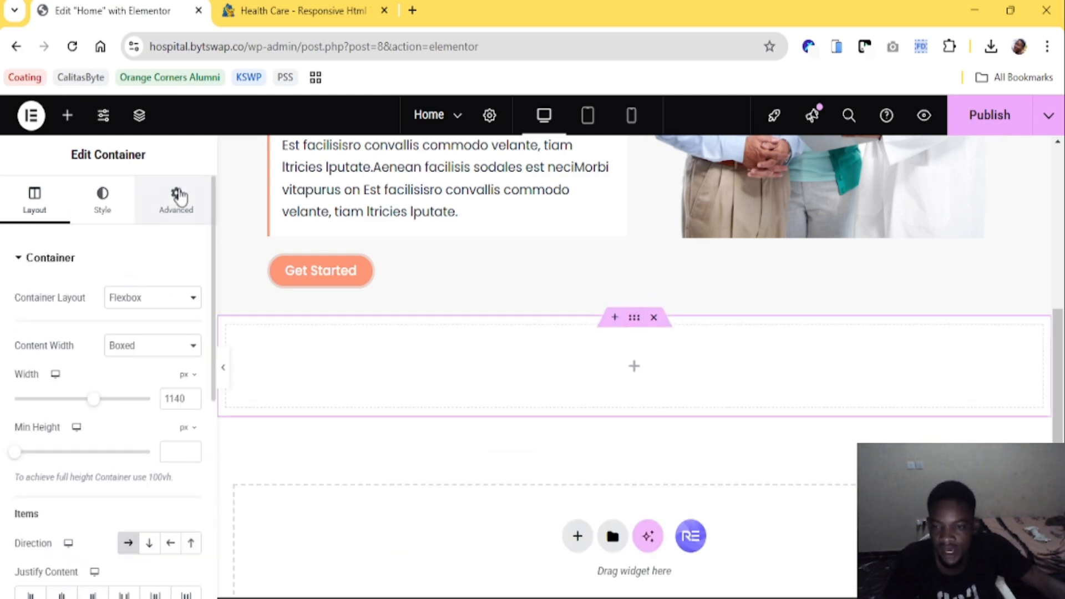
Set the new row container's padding in em units: 2 for top and bottom, 4 for right and left
left_click(176, 201)
scroll(492, 257, "up", 7)
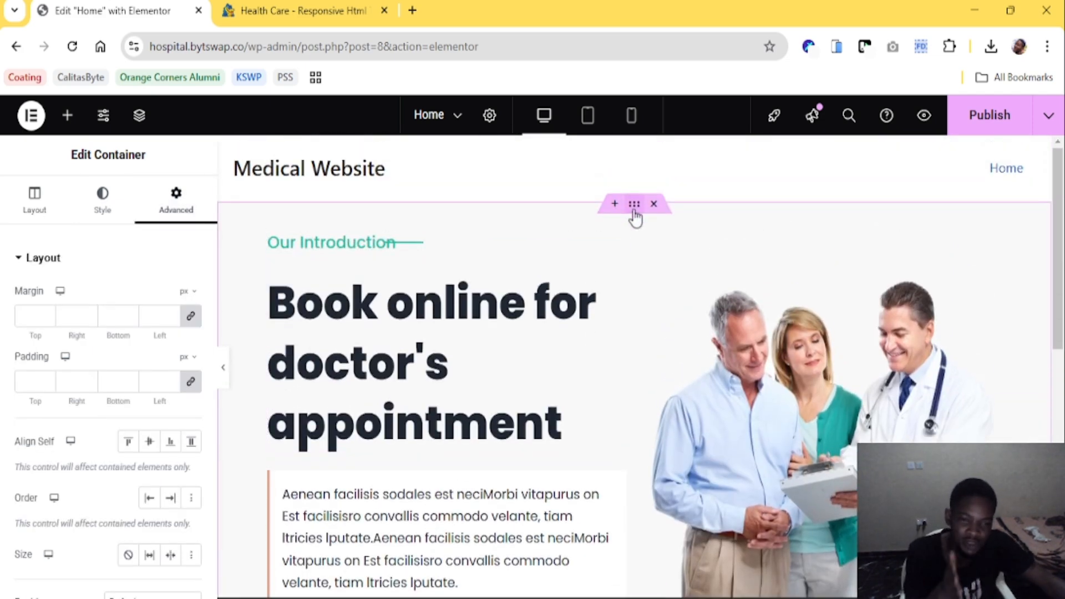
scroll(635, 217, "down", 6)
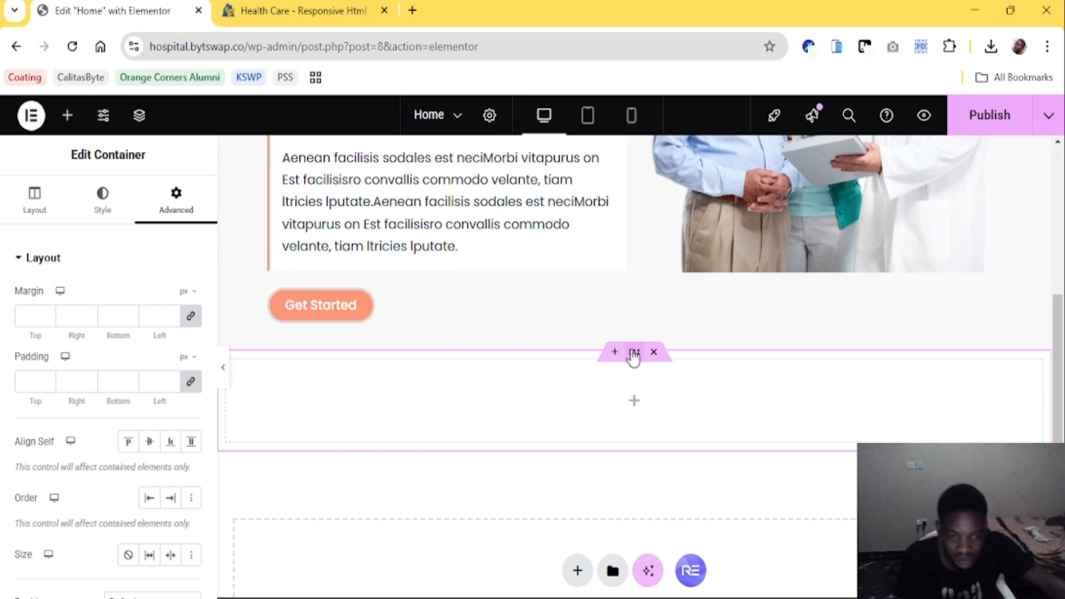
left_click(187, 357)
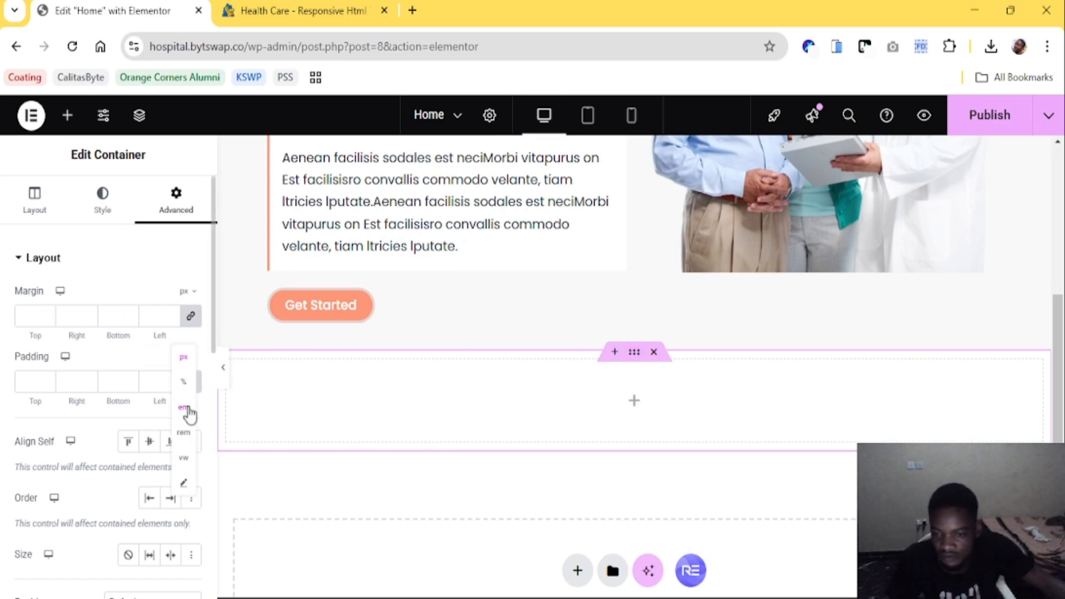
left_click(187, 409)
left_click(46, 385)
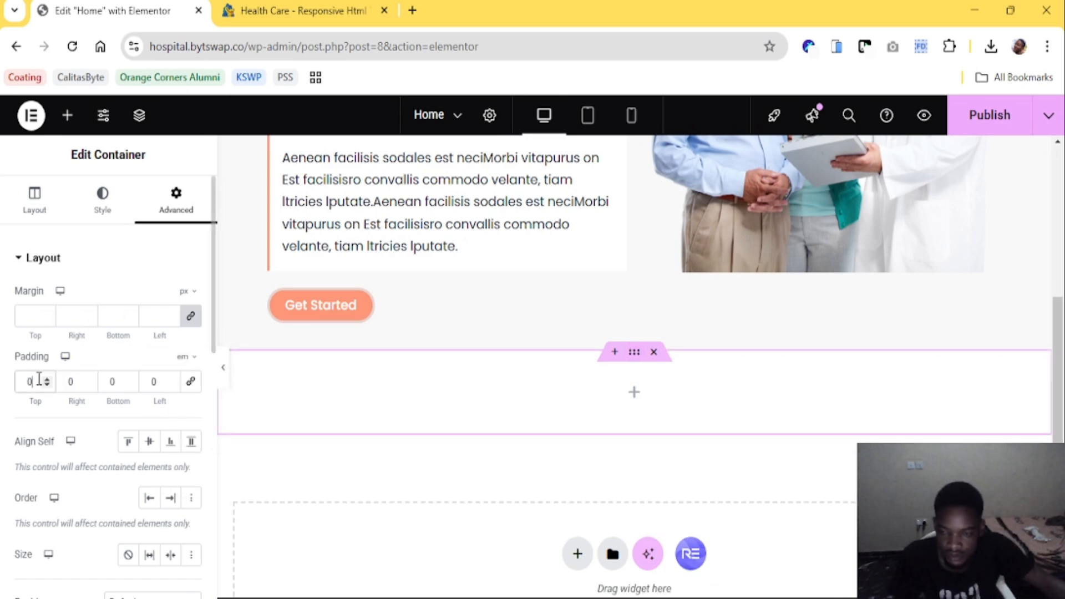
type("2")
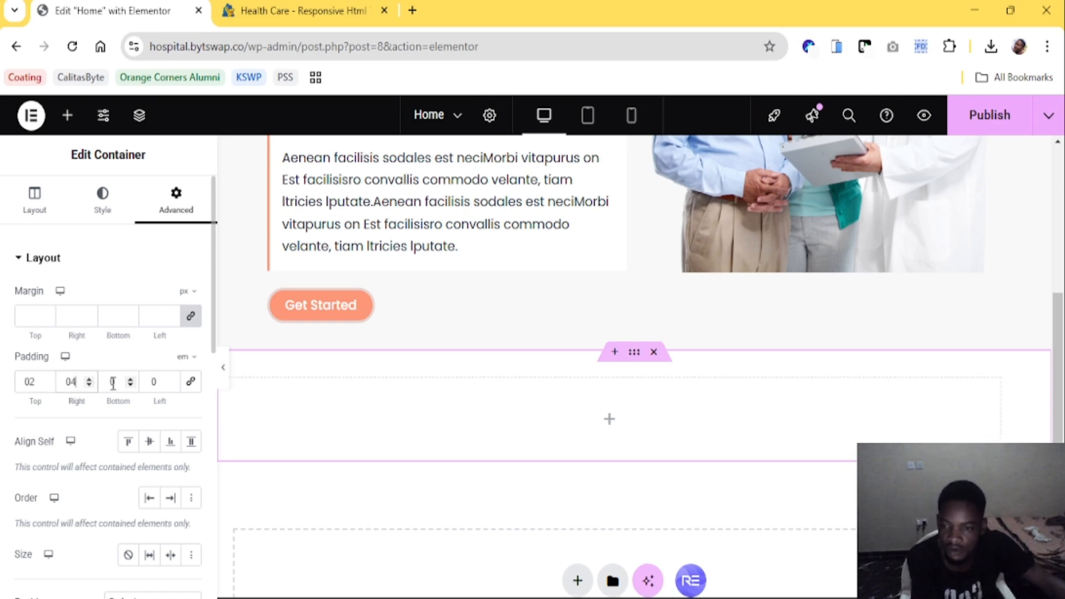
type("2")
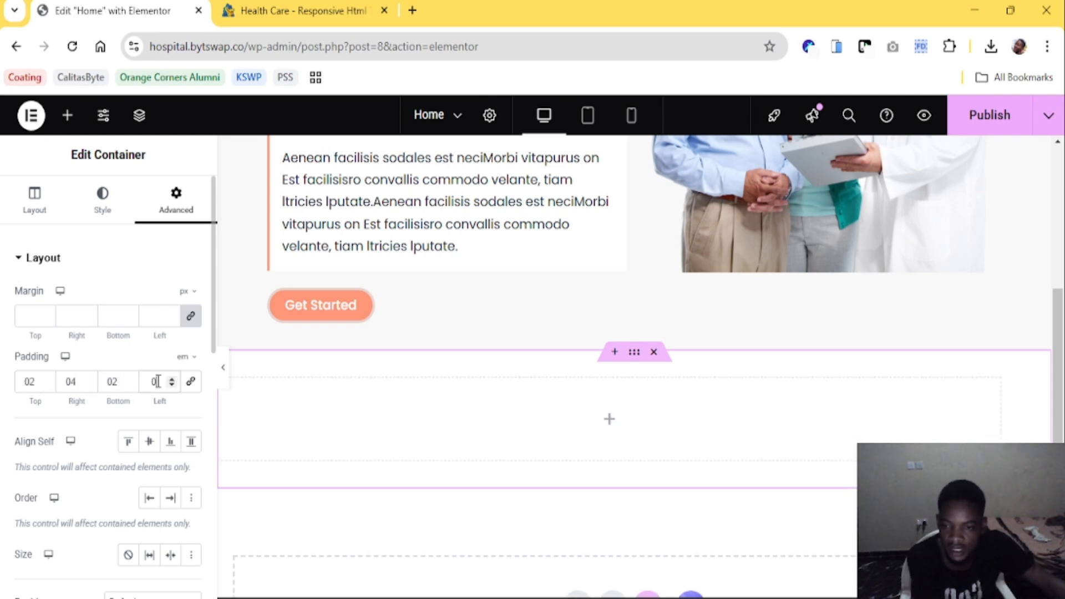
Check the reference services cards and add a nested container inside the new row container
left_click(637, 425)
mouse_move(62, 411)
left_mouse_down()
mouse_move(385, 418)
mouse_move(413, 436)
mouse_move(83, 417)
left_mouse_up()
left_click(291, 10)
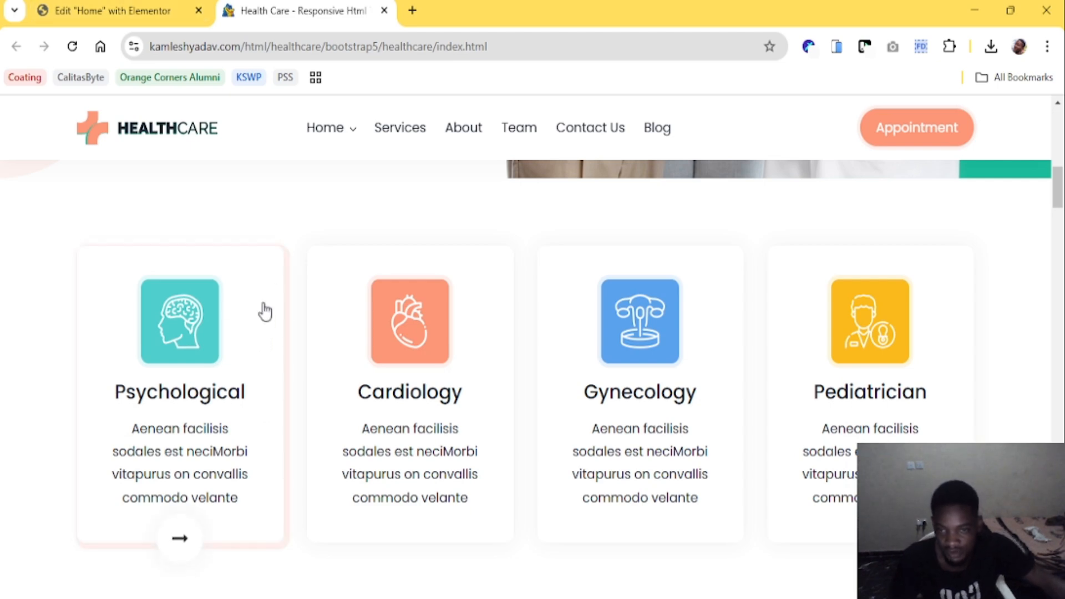
left_click(114, 9)
left_click_drag(57, 412, 461, 433)
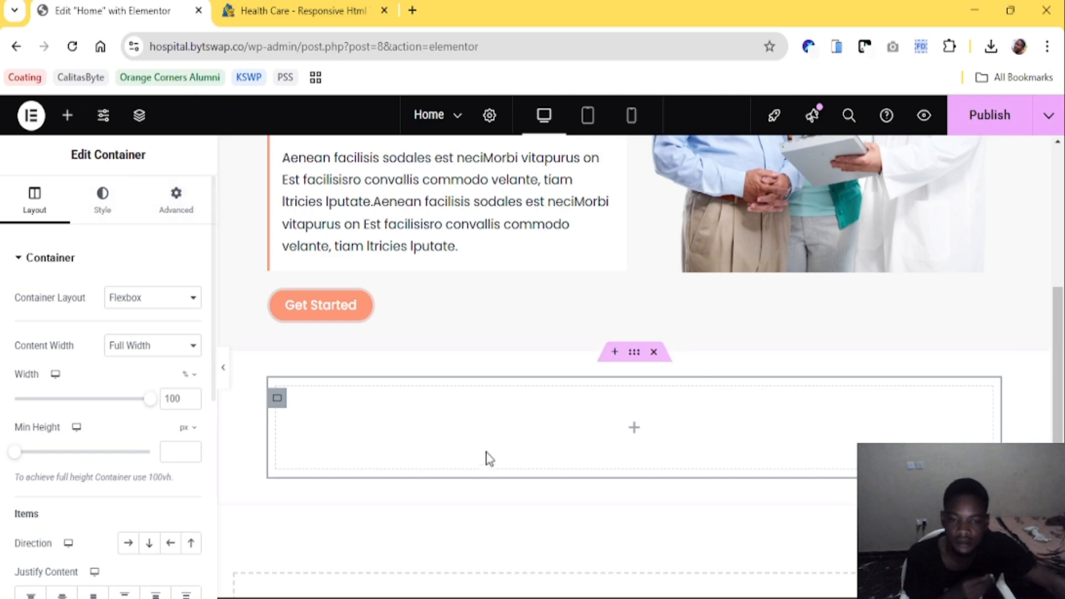
Check the reference Psychological card and add an Icon Box widget inside the nested container
left_click(67, 115)
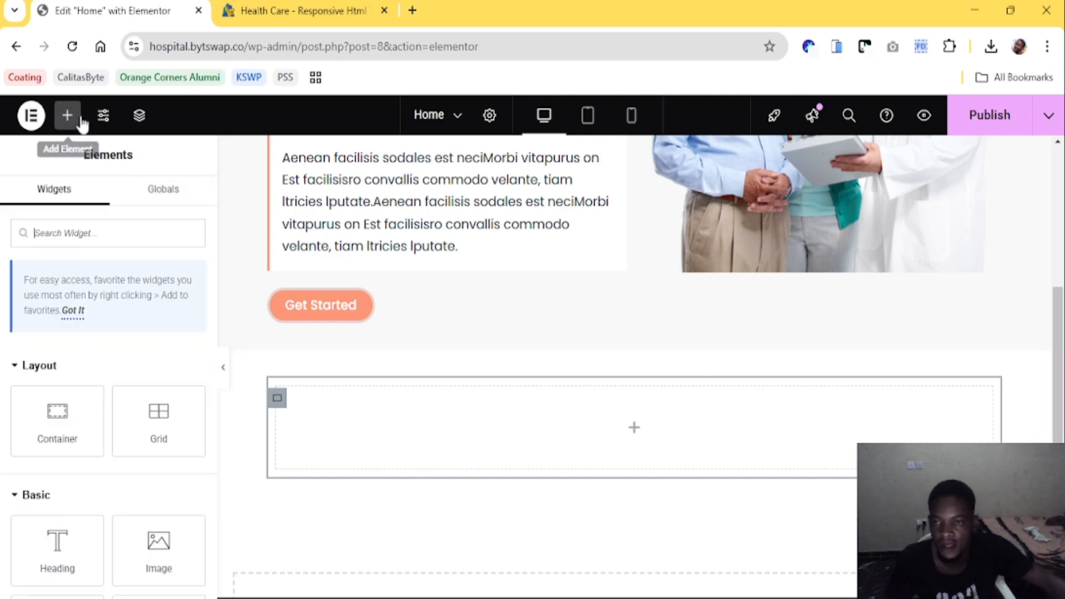
left_click(300, 10)
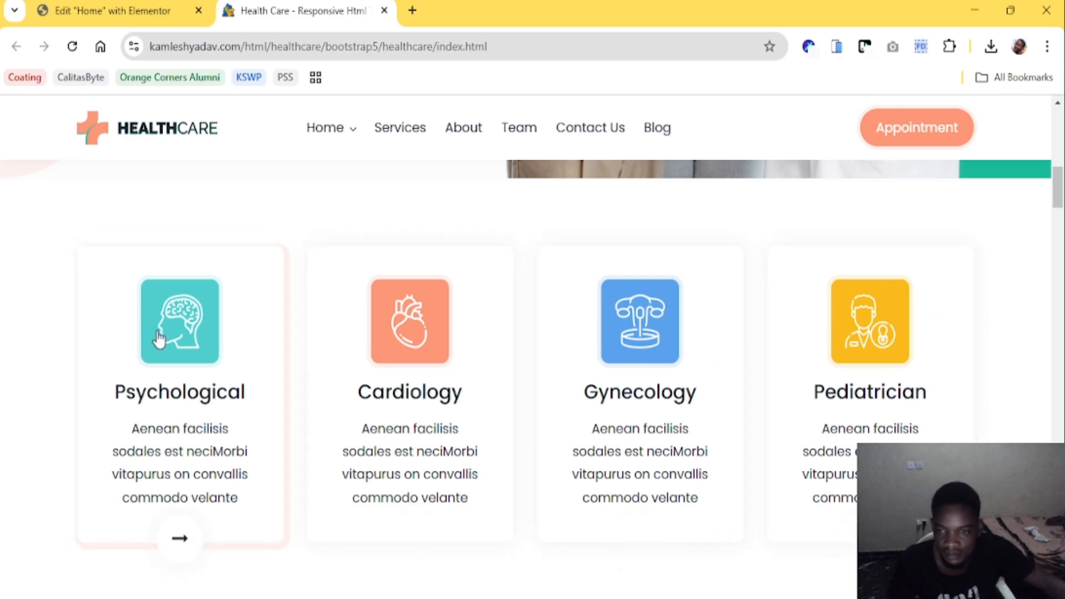
left_click(72, 10)
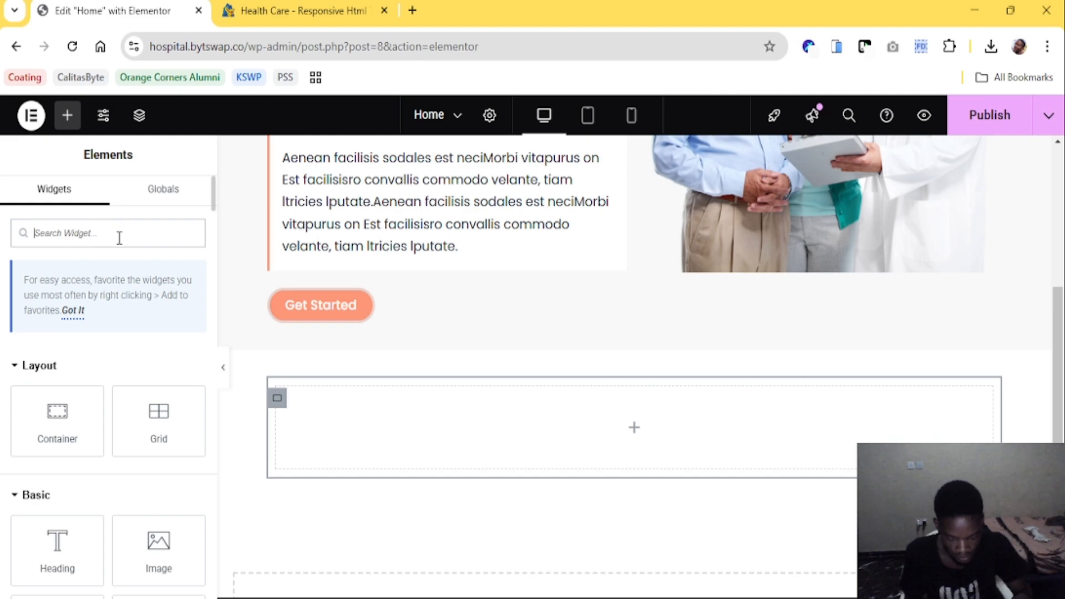
type("icon box")
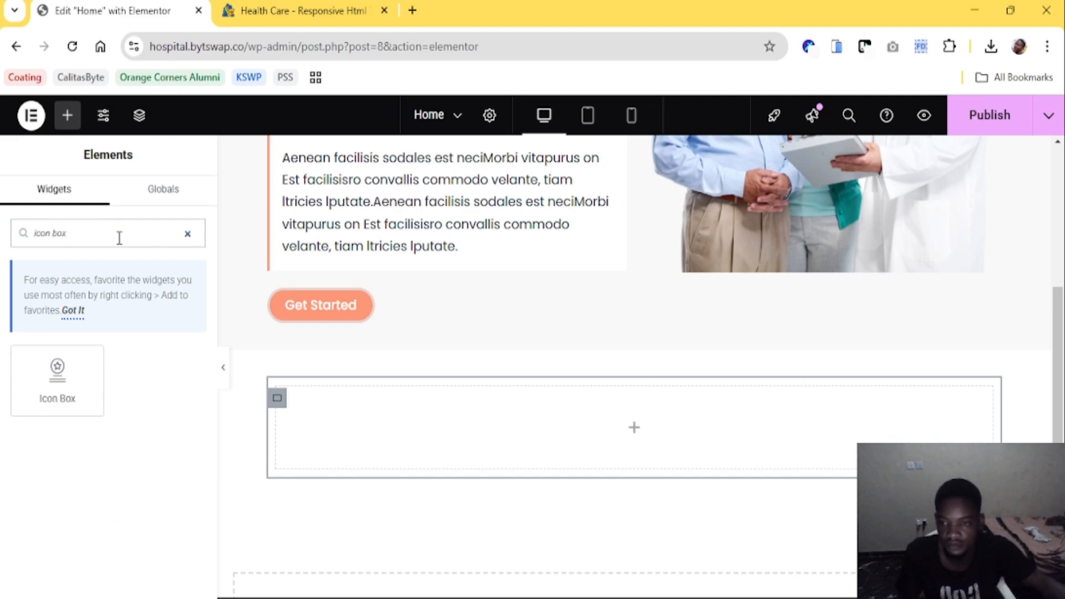
left_click_drag(83, 393, 534, 447)
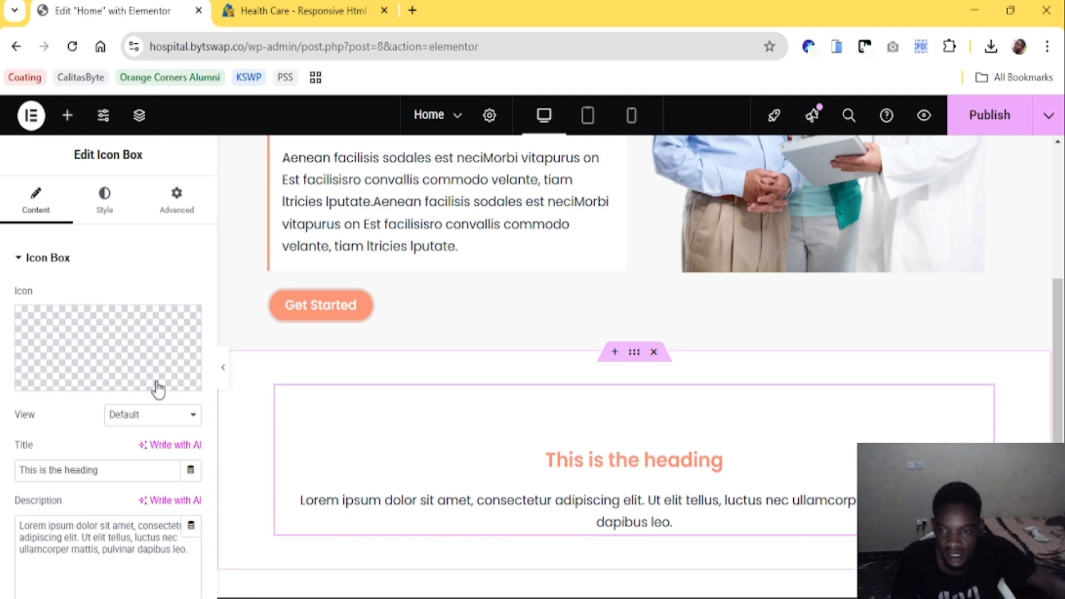
Copy the first reference card's heading and set the icon box's title to "Psychological"
left_click(232, 6)
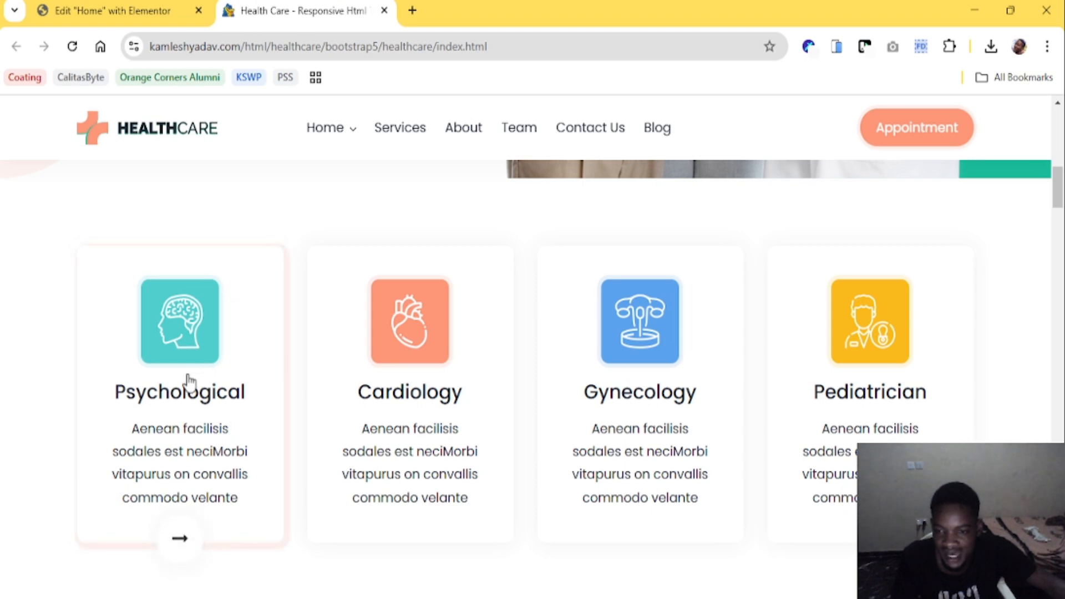
left_click_drag(110, 391, 246, 392)
key("ctrl+c")
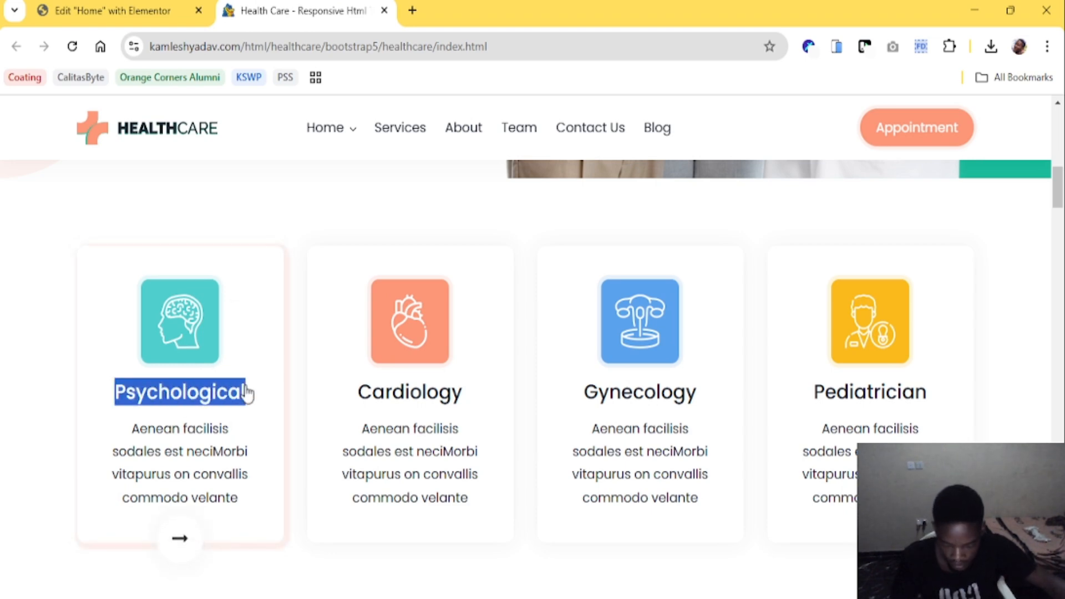
left_click(144, 9)
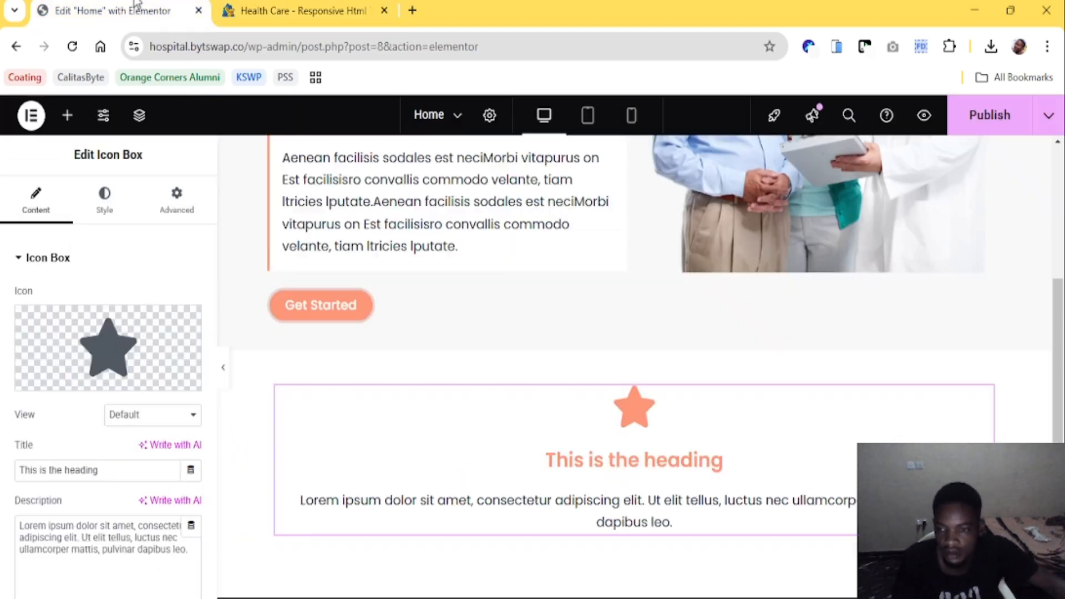
left_click(102, 470)
key("ctrl+a")
key("ctrl+v")
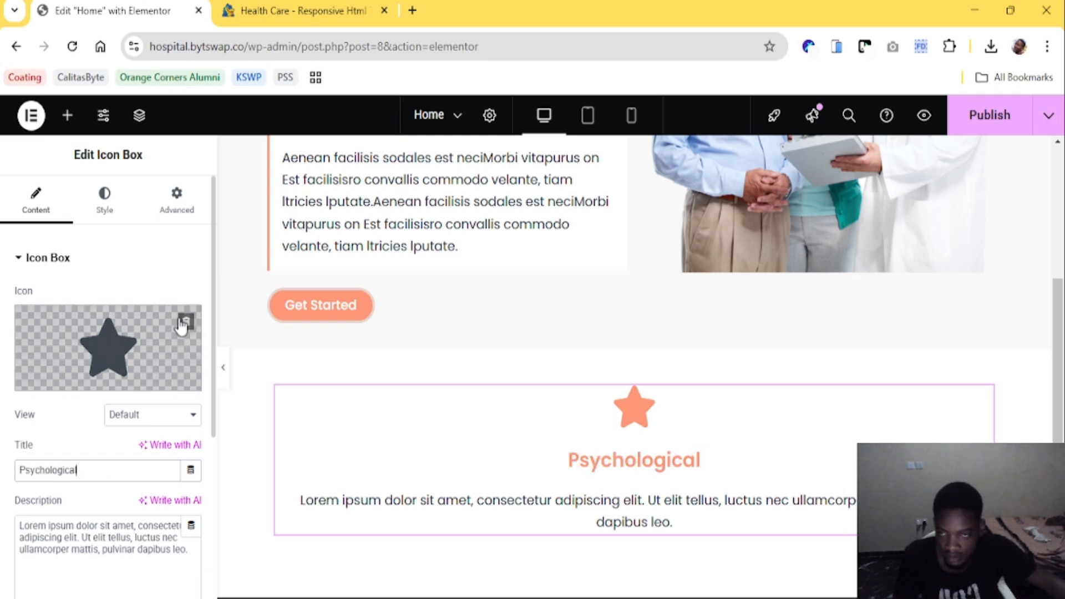
Set the icon box's description to the reference text "Aenean facilisis sodales est neciMorbi vitapurus on convallis commodo velante"
left_click(277, 10)
left_click_drag(131, 428, 245, 504)
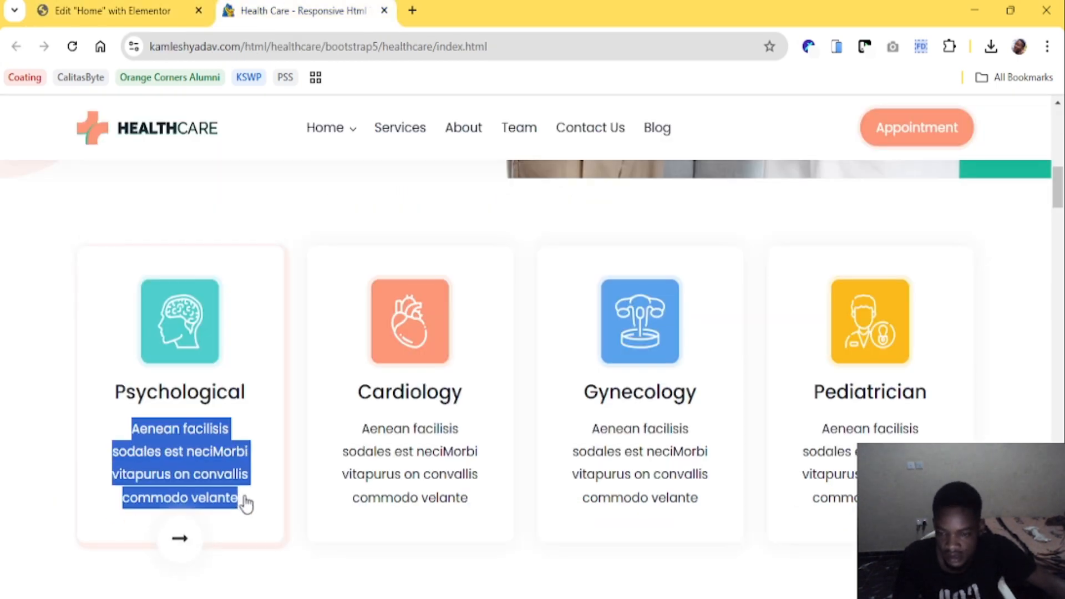
key("ctrl+c")
left_click(154, 12)
left_click(131, 577)
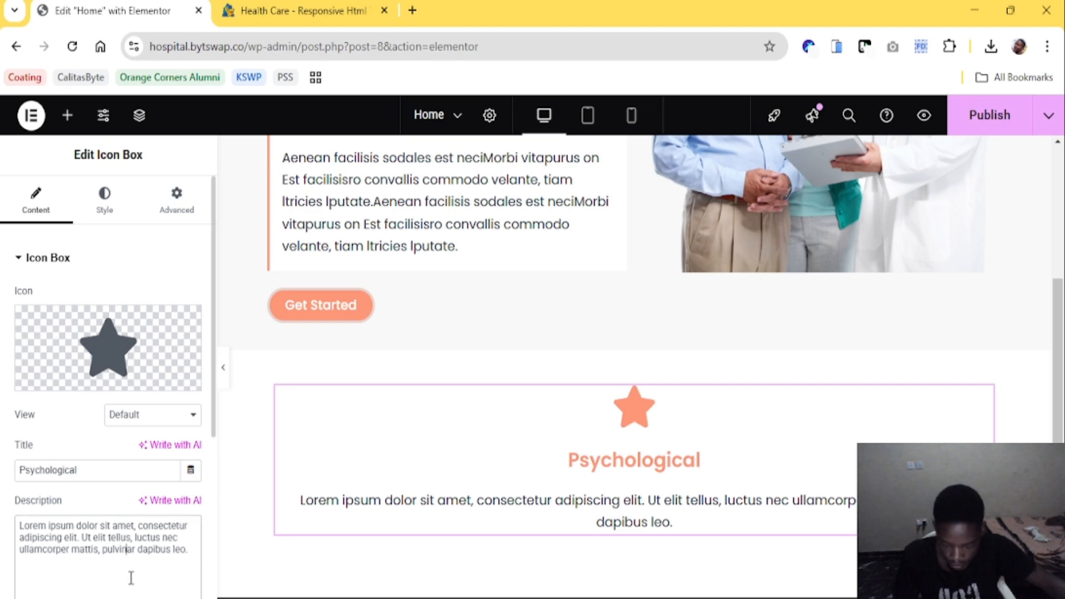
key("ctrl+a")
key("ctrl+v")
Find the Image Box widget and place it above the Psychological icon box in the same container
mouse_move(114, 300)
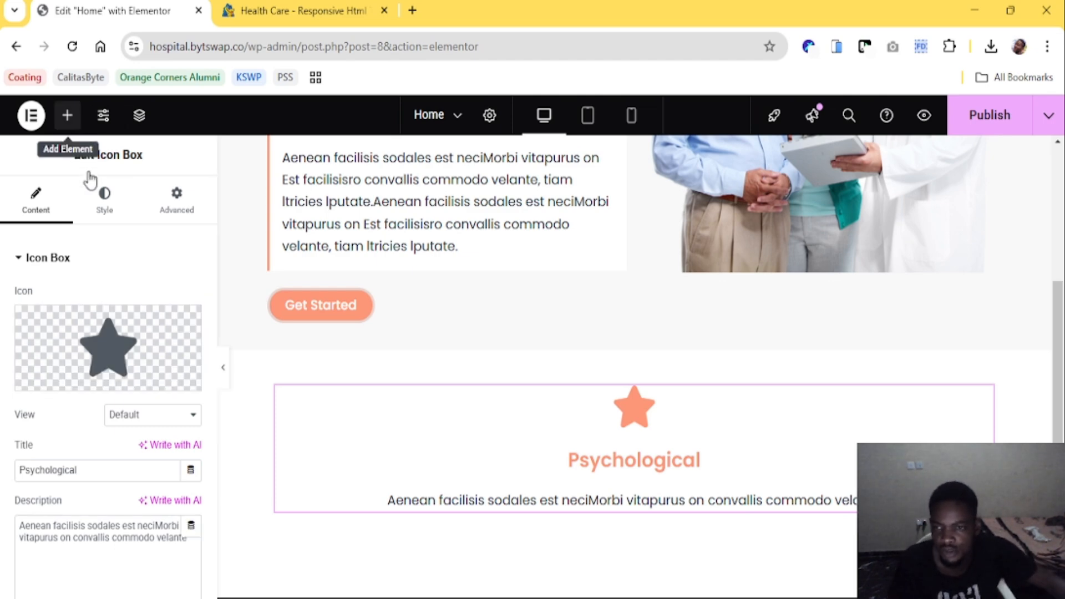
left_click(67, 115)
type("im")
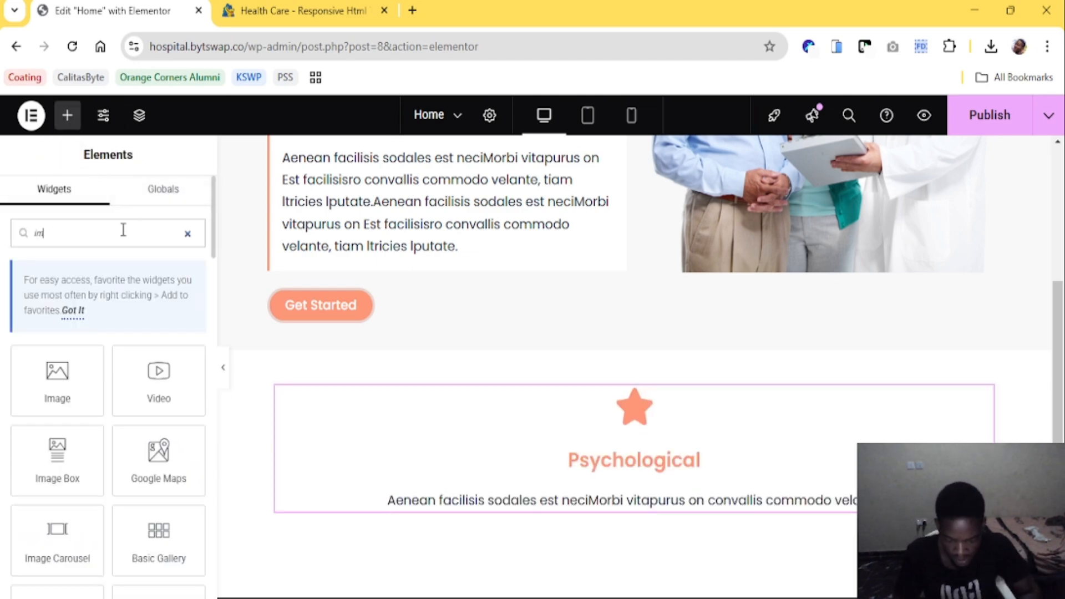
type("age")
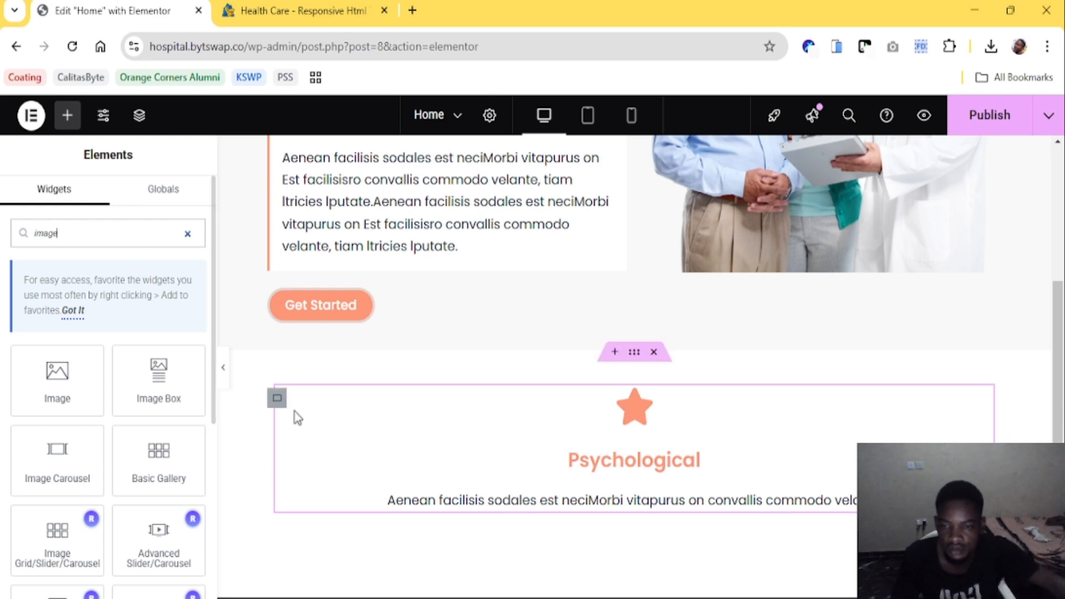
left_click_drag(158, 380, 542, 409)
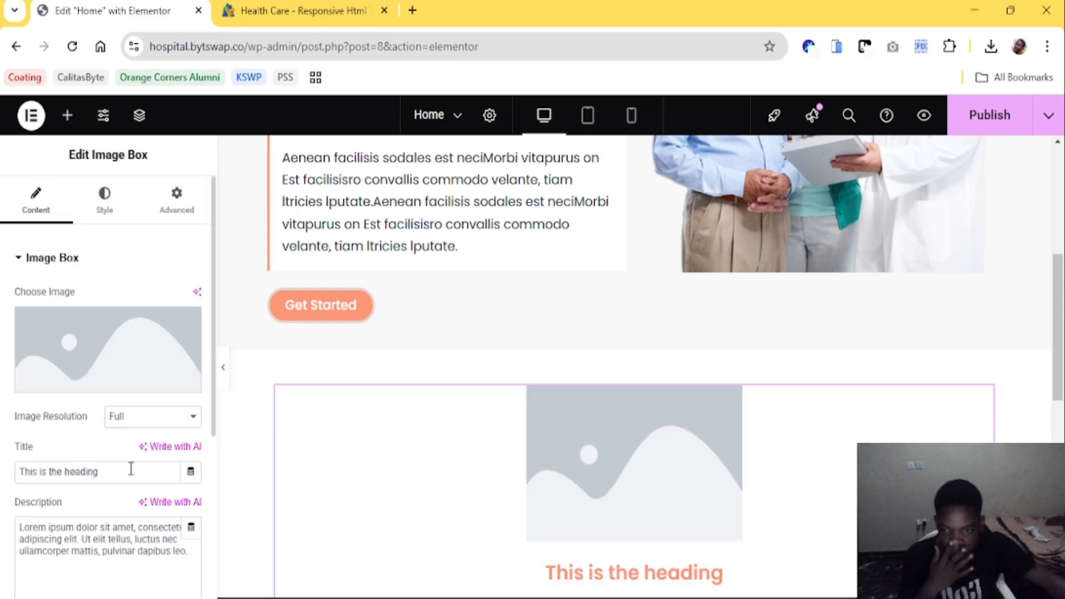
scroll(672, 454, "down", 3)
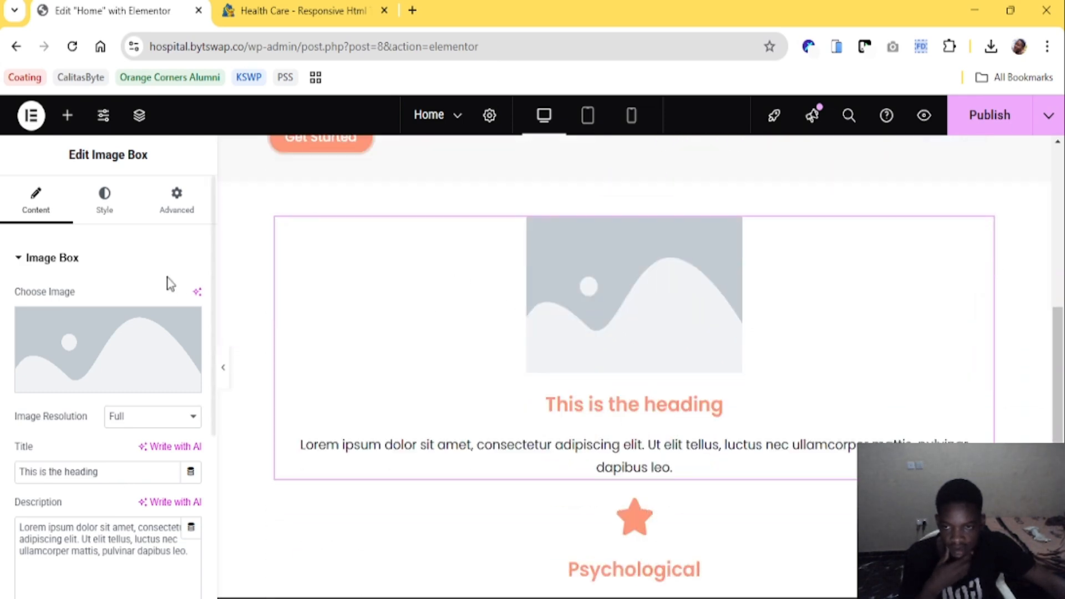
Compare the Image Box's box and image style options with the icon on the reference Psychological card
left_click(115, 215)
scroll(106, 358, "down", 2)
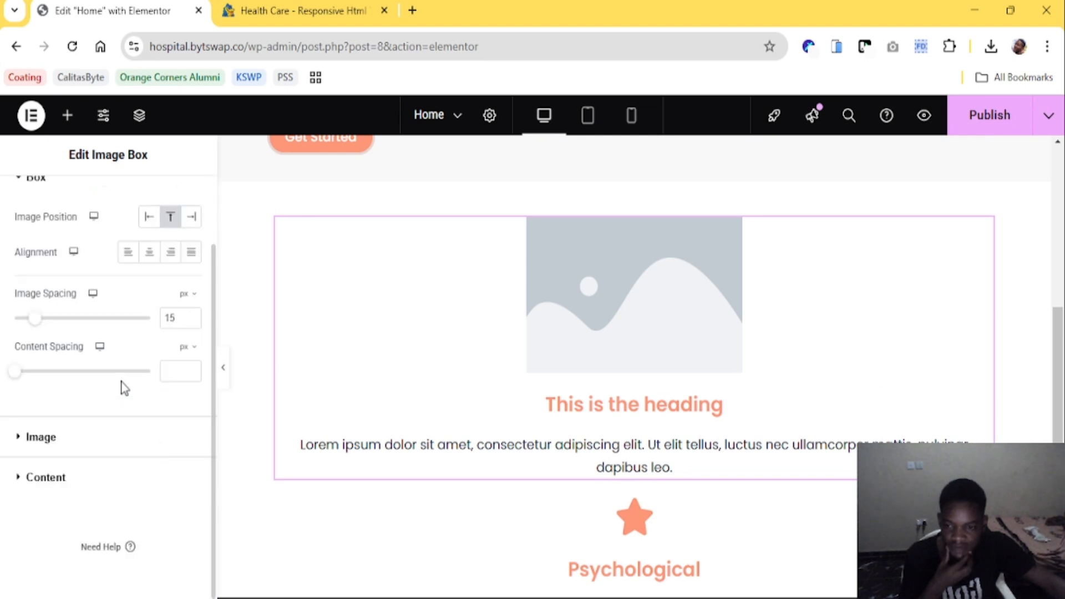
left_click(102, 436)
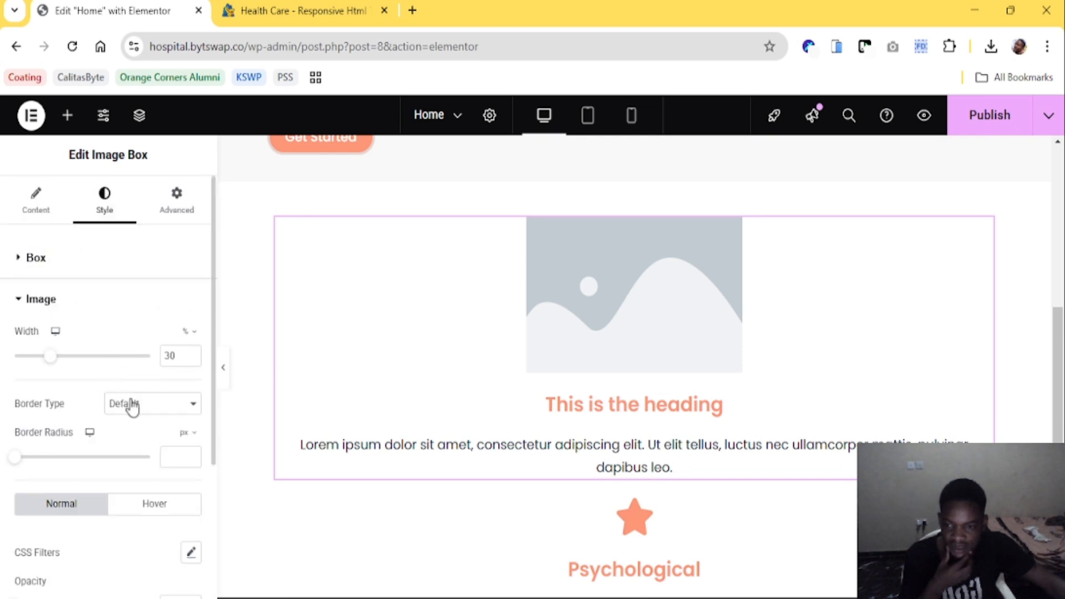
left_click(266, 5)
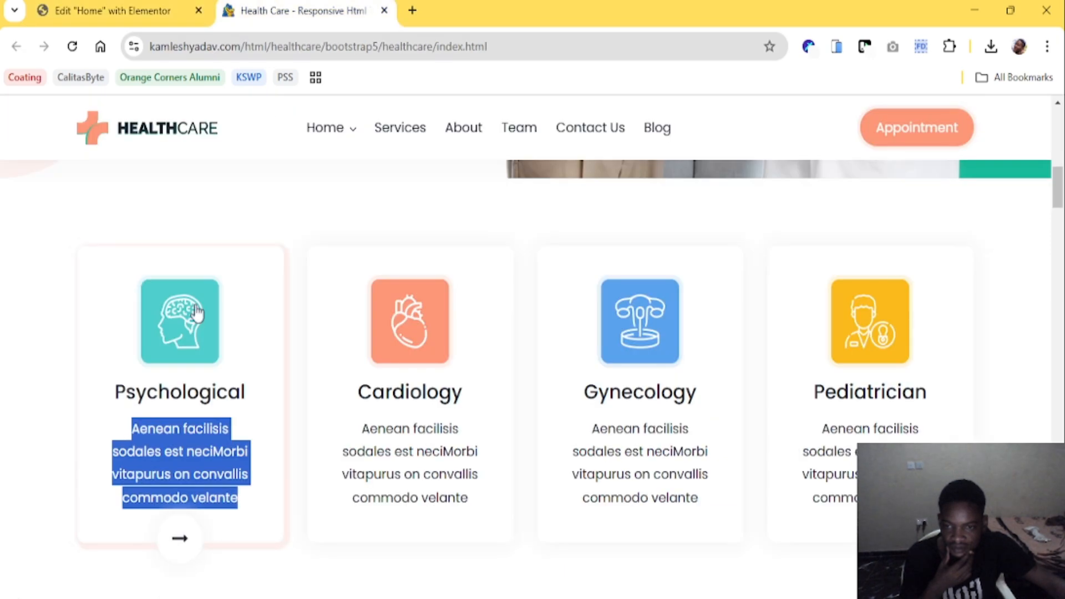
left_click(157, 4)
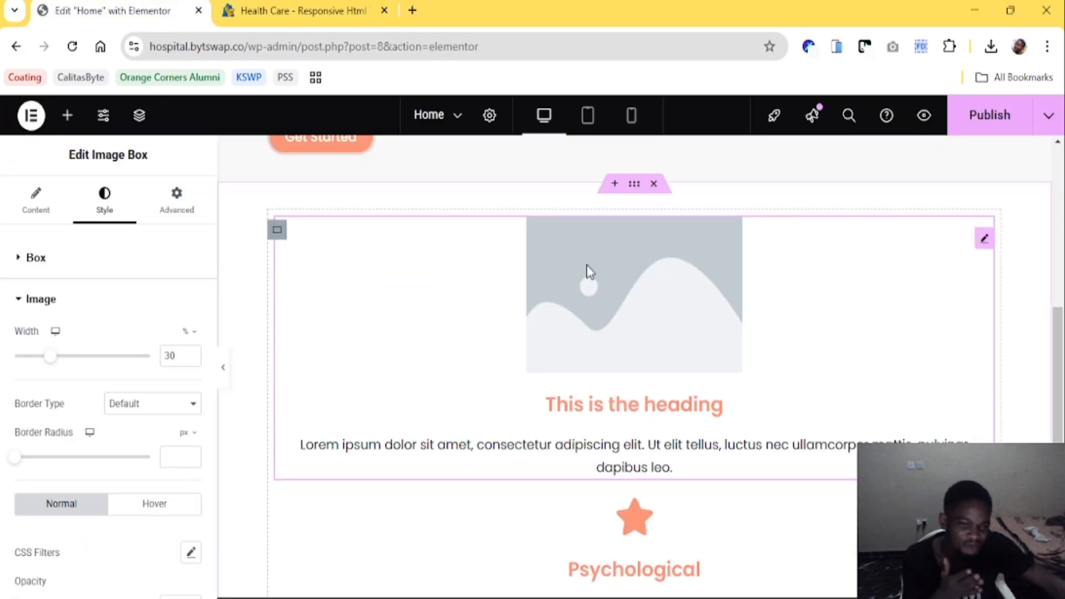
left_click(336, 8)
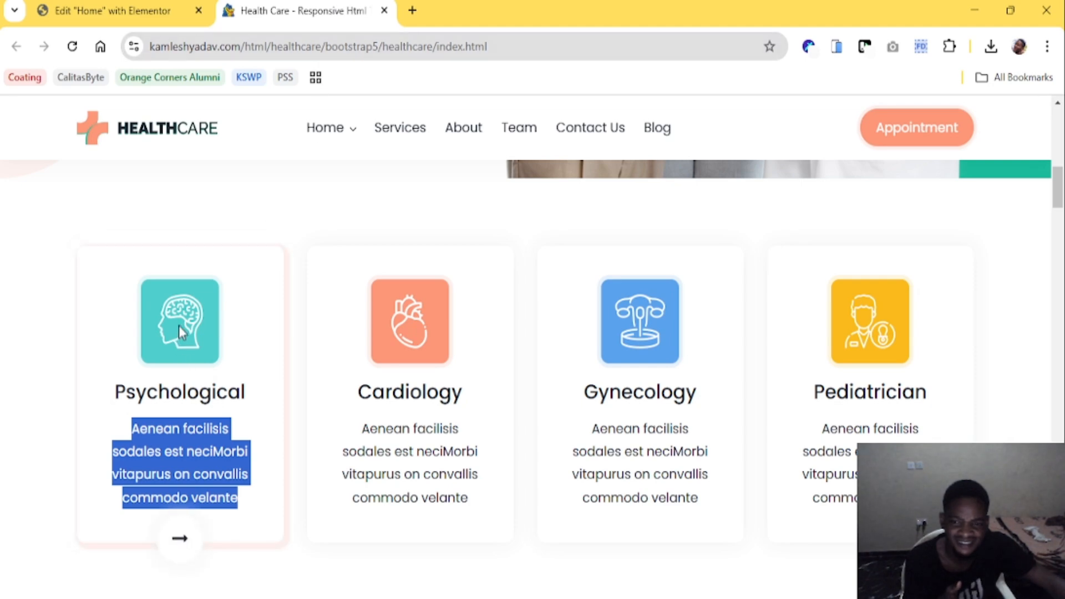
left_click(192, 11)
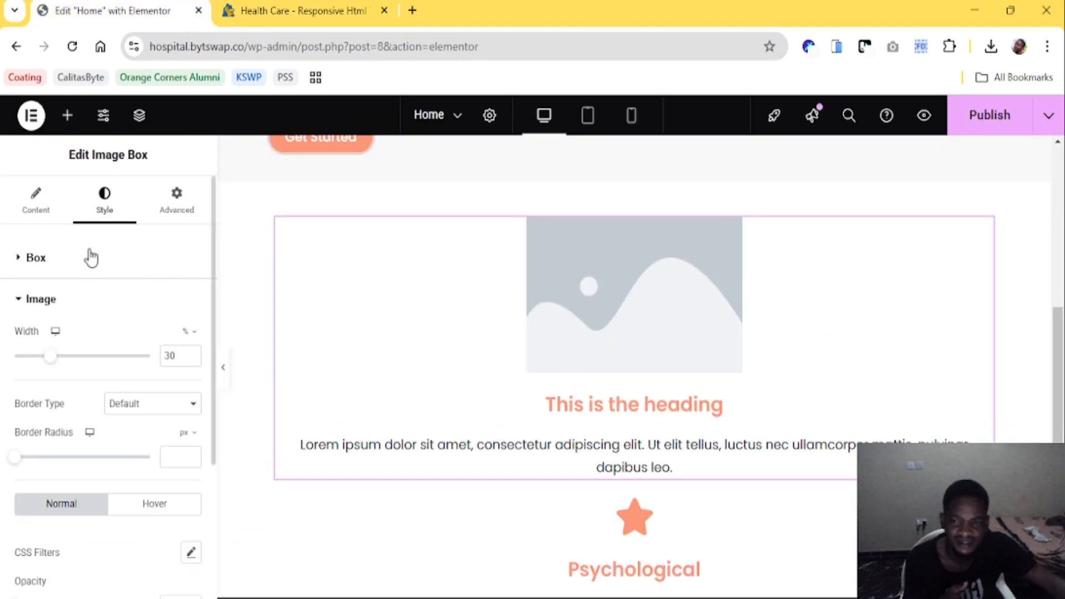
Set the Image Box's image to the white brain icon service-iocn1.png from the media library
left_click(108, 335)
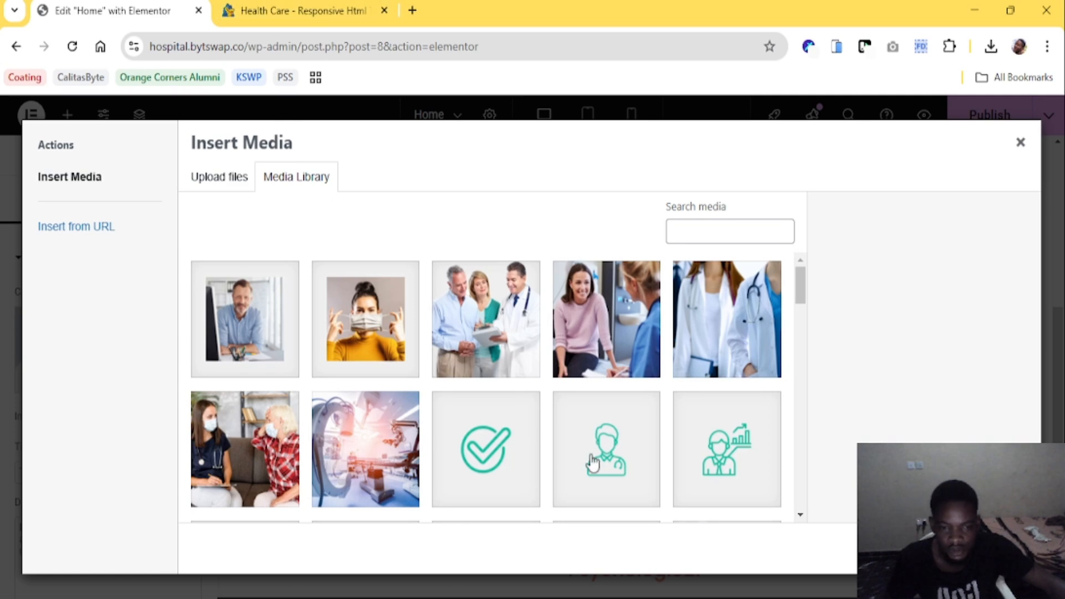
scroll(663, 430, "down", 6)
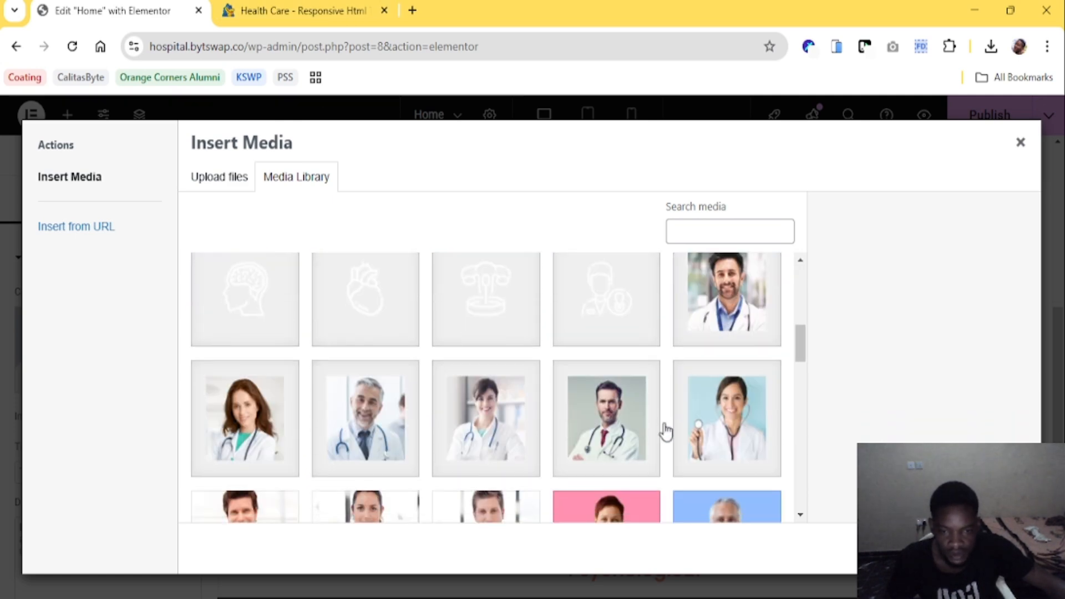
scroll(660, 428, "up", 2)
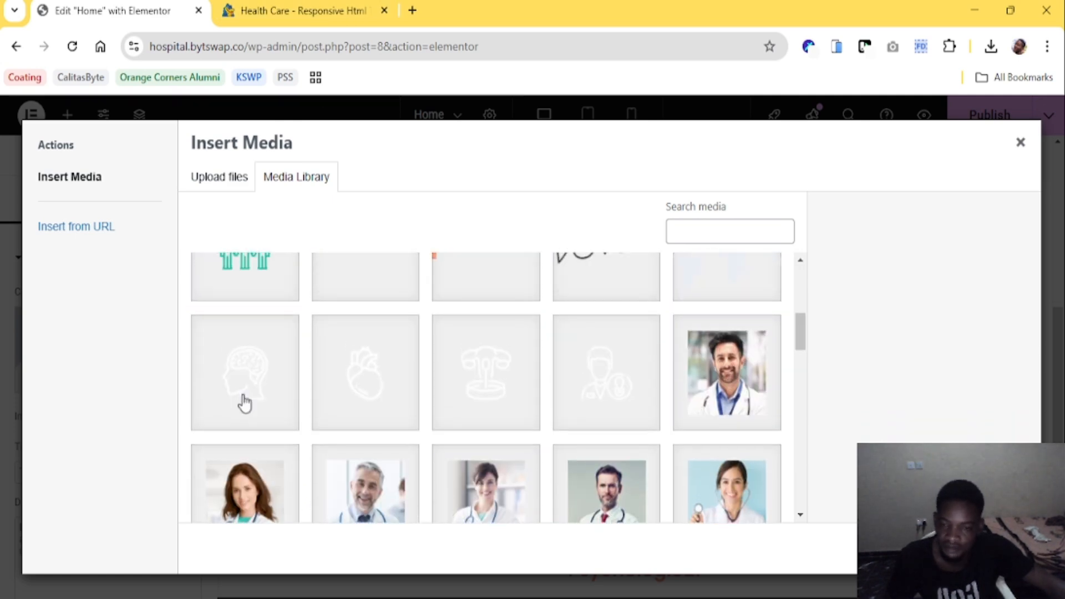
left_click(287, 406)
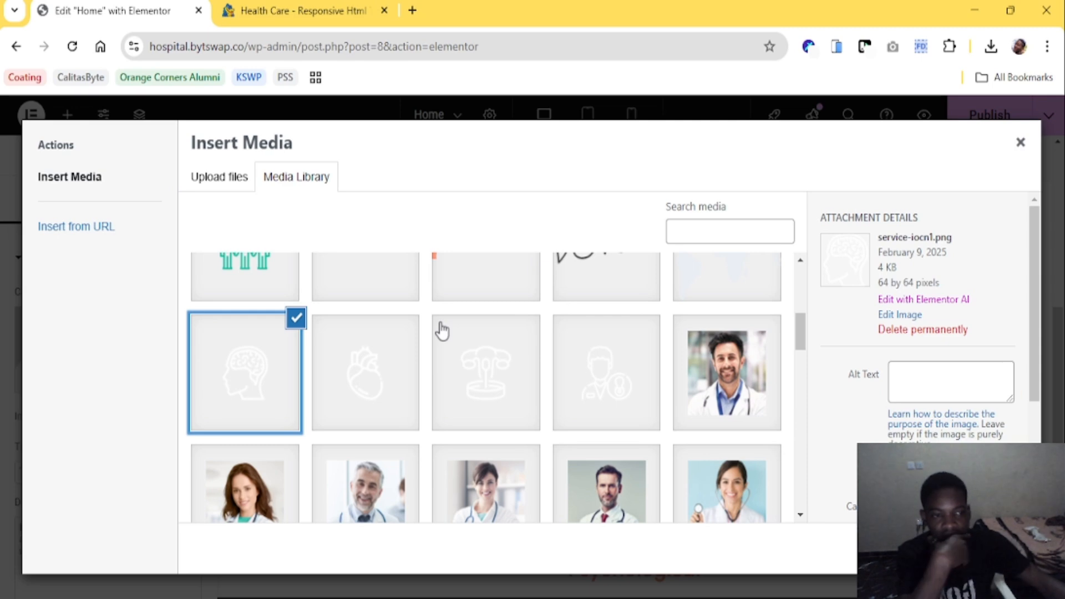
left_click(333, 11)
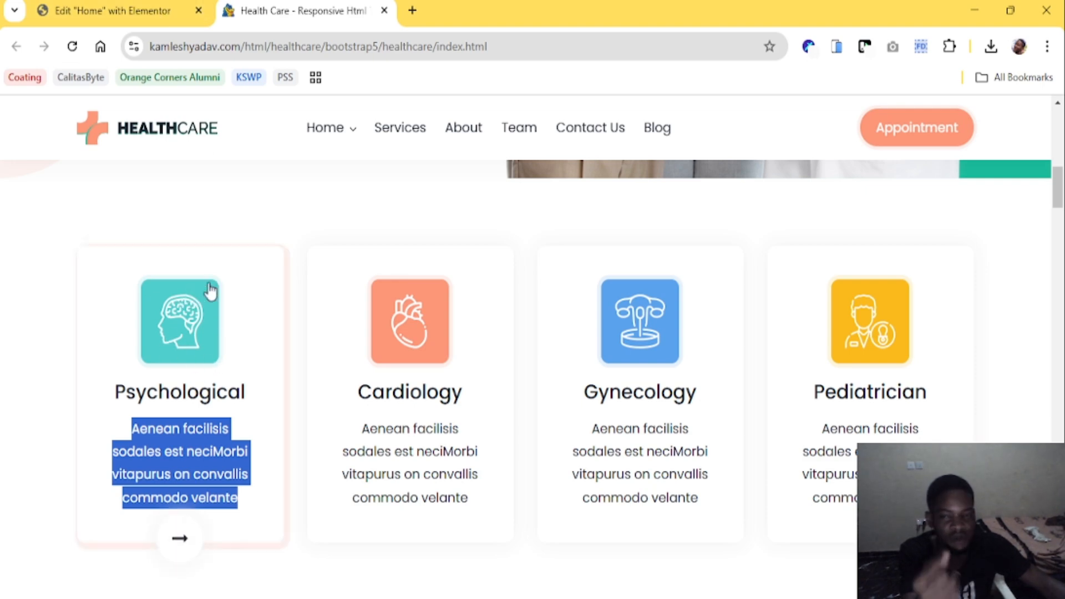
left_click(100, 11)
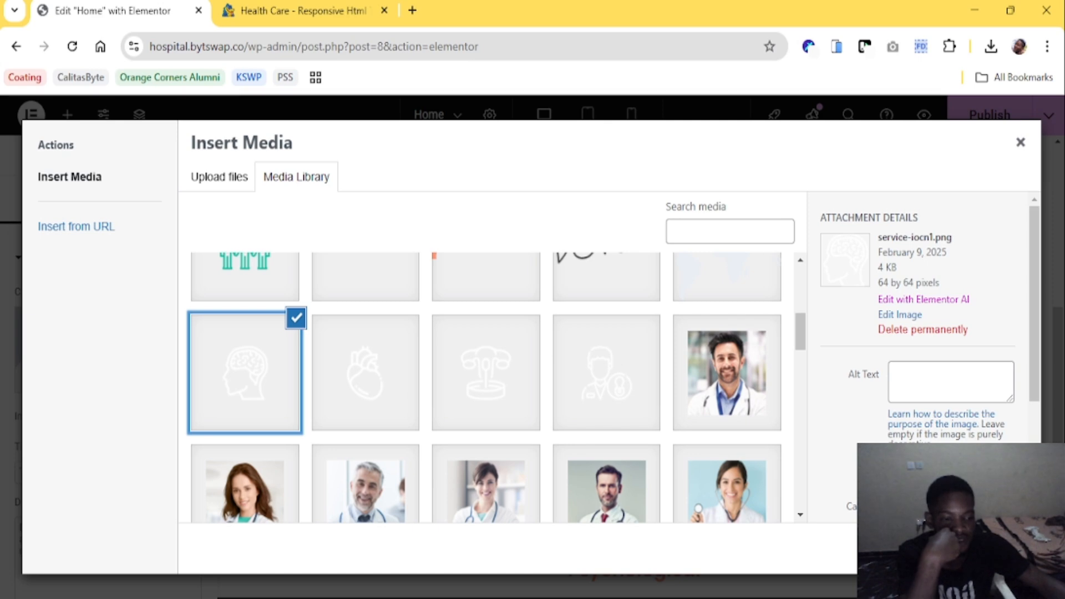
left_click(1003, 548)
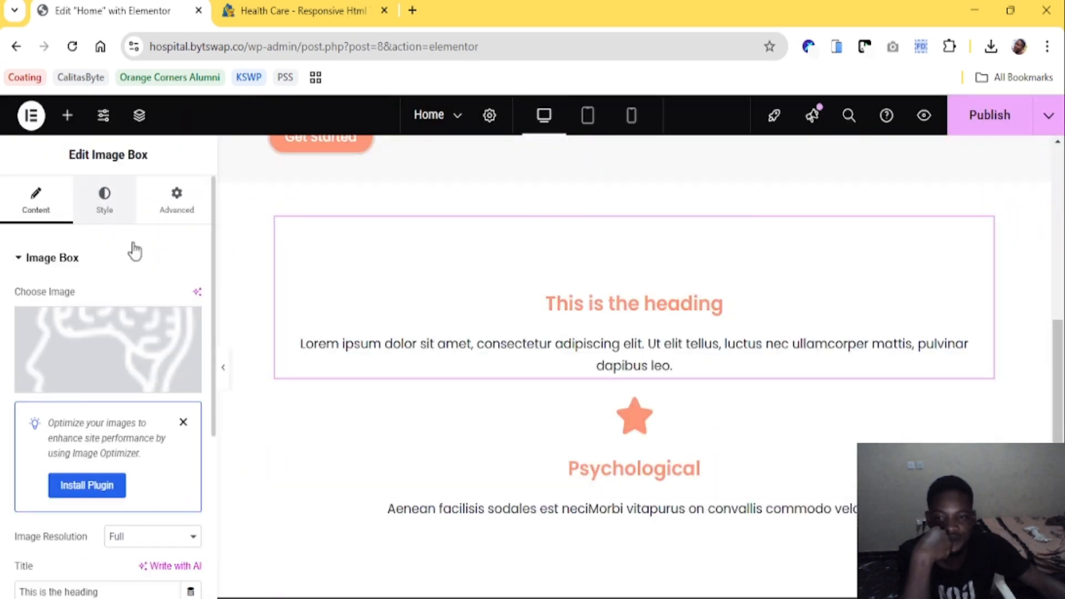
Review the Image Box's image style options and delete the Image Box above the Psychological icon box
left_click(104, 199)
scroll(70, 454, "down", 2)
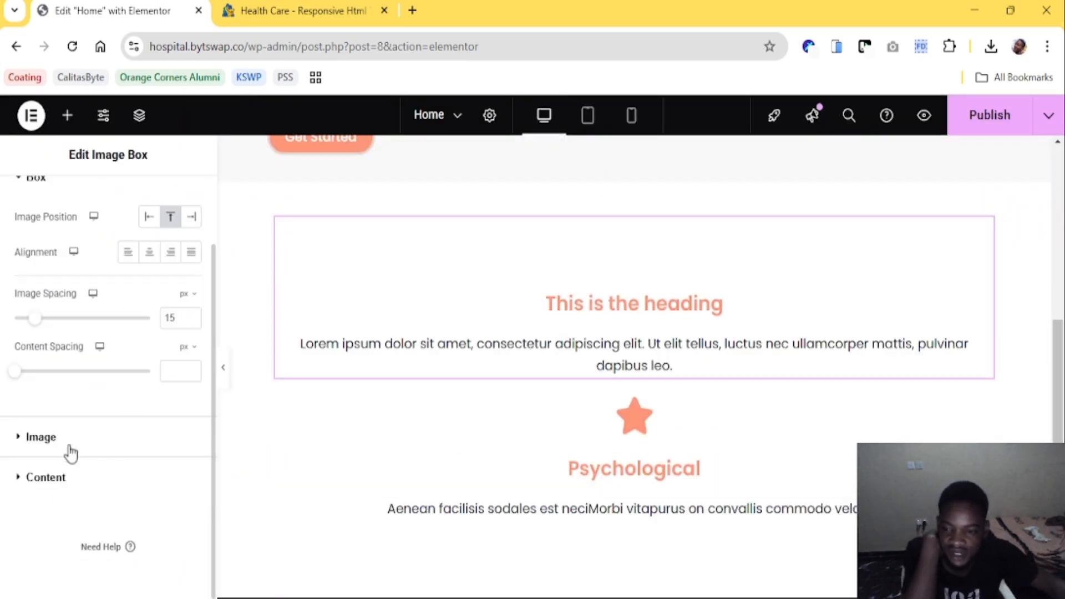
left_click(70, 453)
scroll(132, 388, "down", 2)
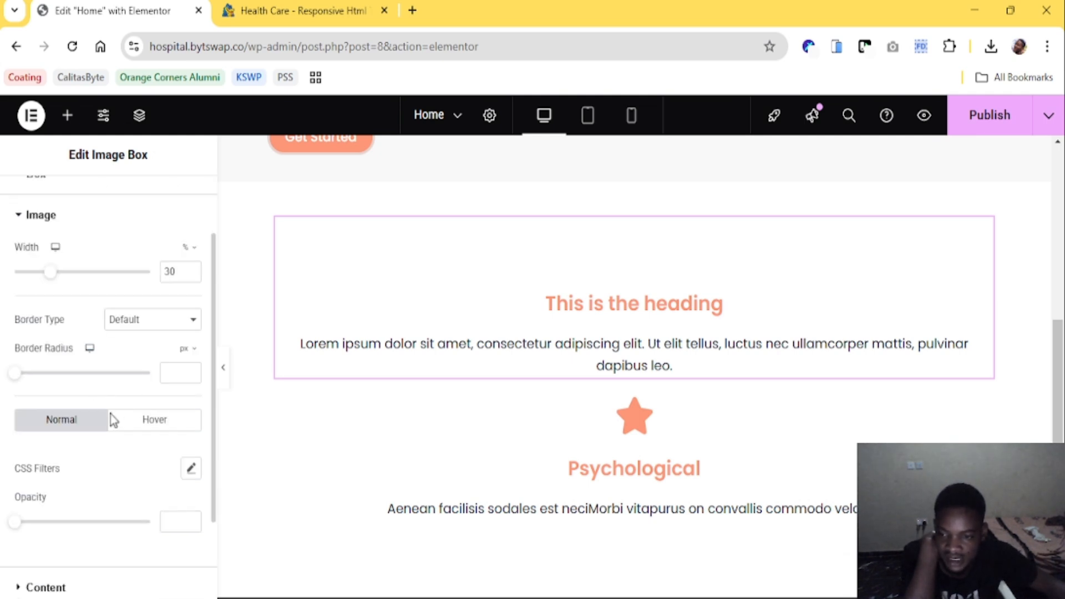
scroll(155, 394, "down", 3)
scroll(152, 404, "up", 2)
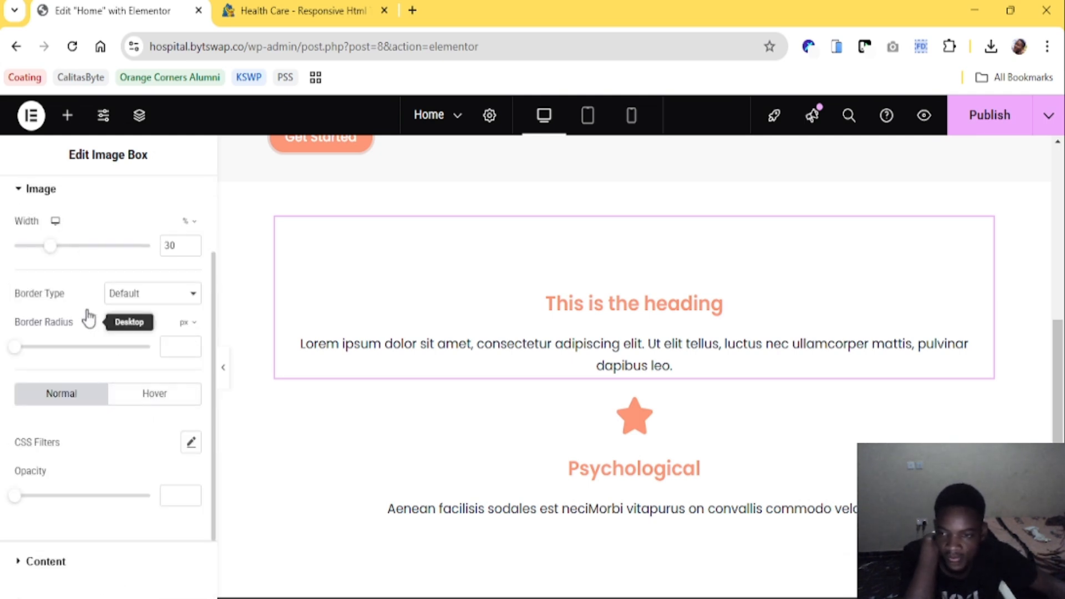
scroll(124, 302, "up", 3)
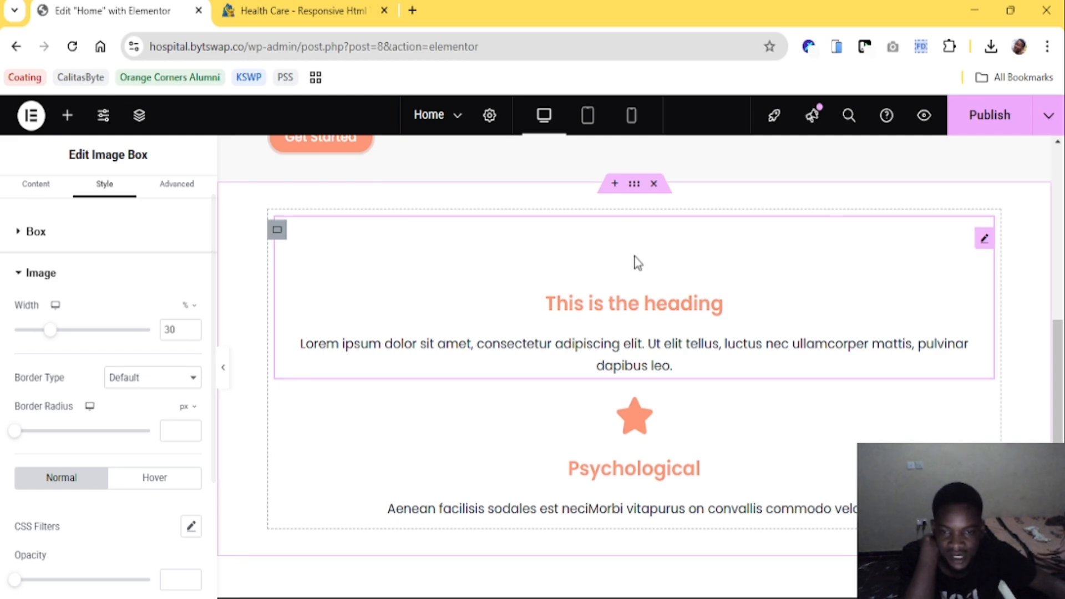
right_click(884, 269)
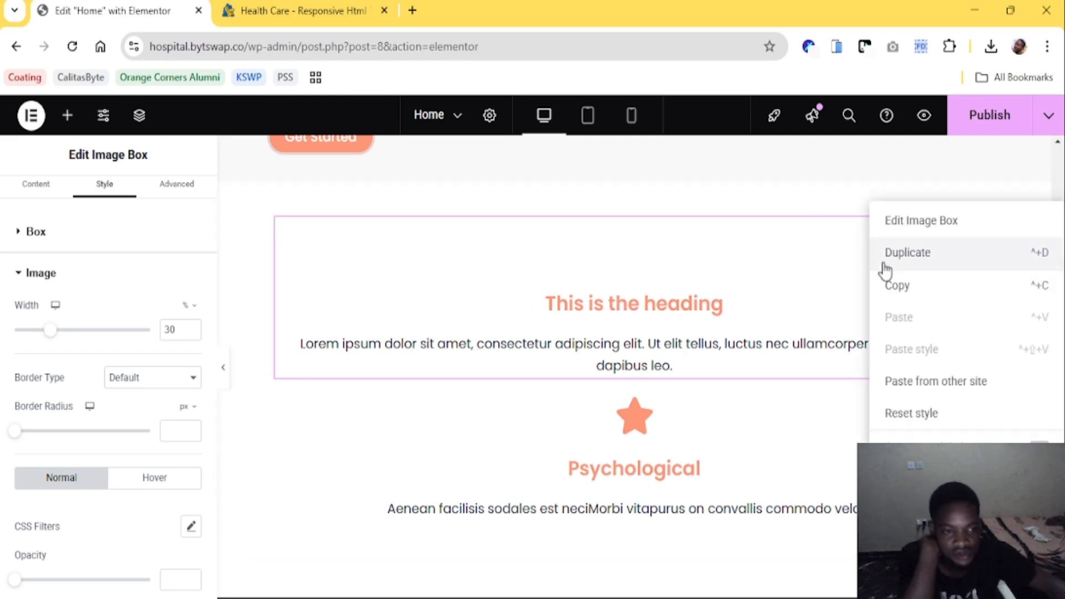
key("Delete")
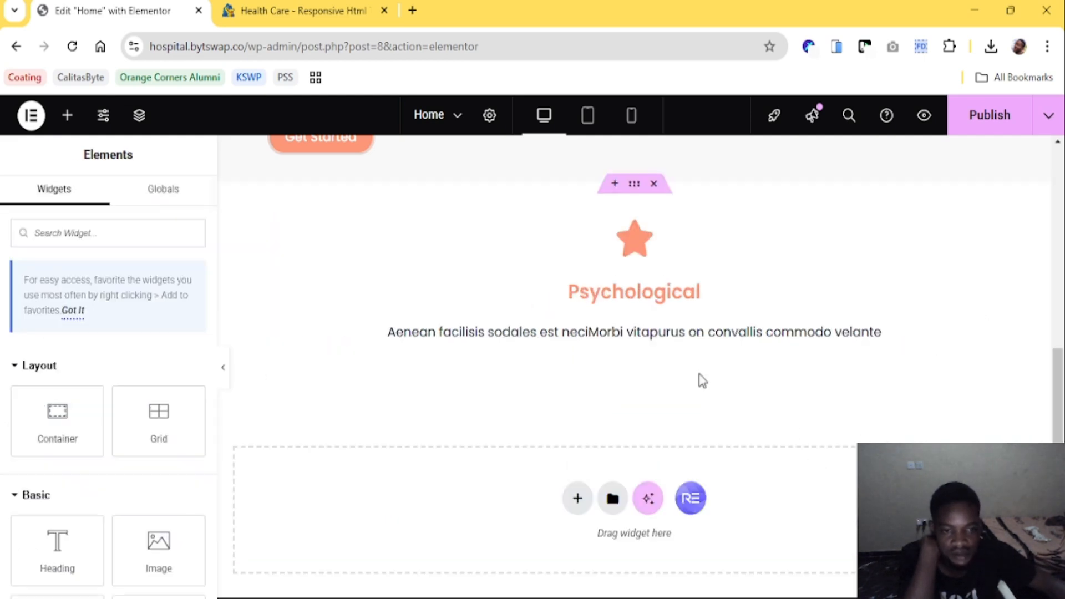
Set the Psychological icon box's view to Stacked and its shape to Rounded
left_click(669, 259)
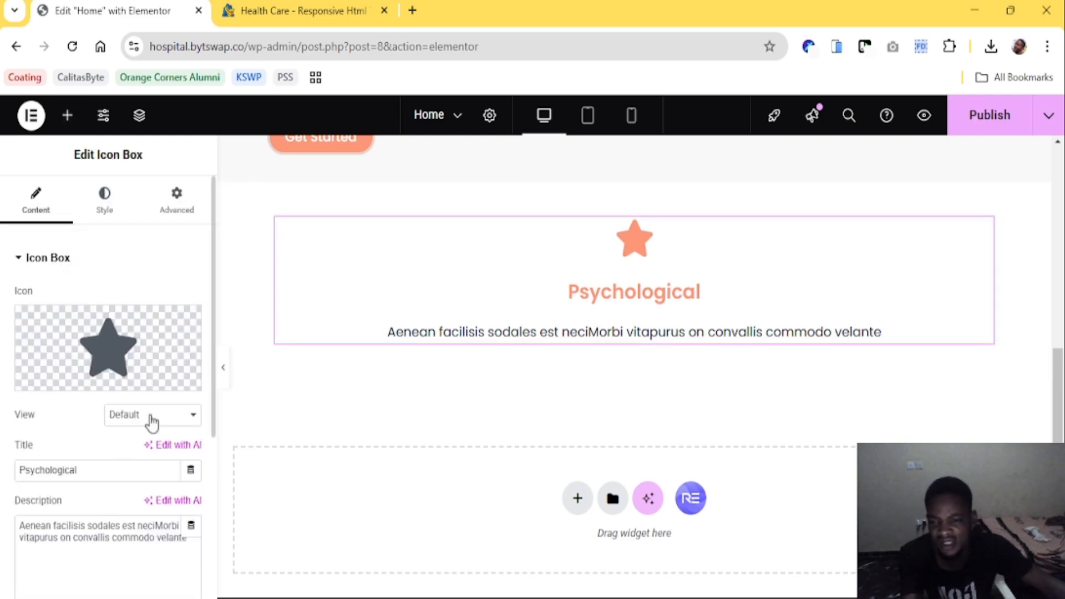
left_click(144, 457)
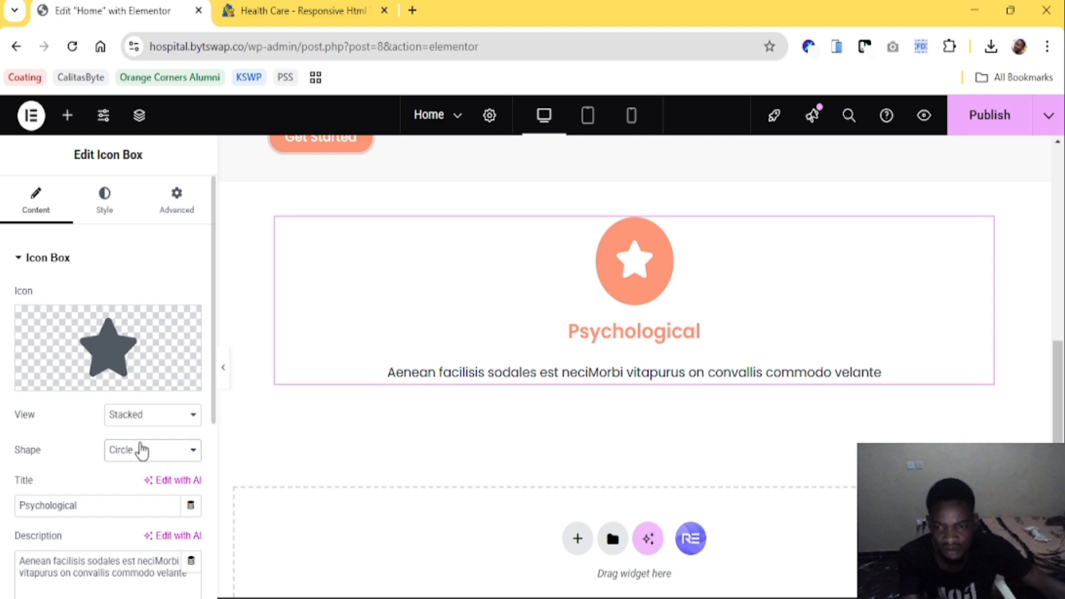
left_click(144, 493)
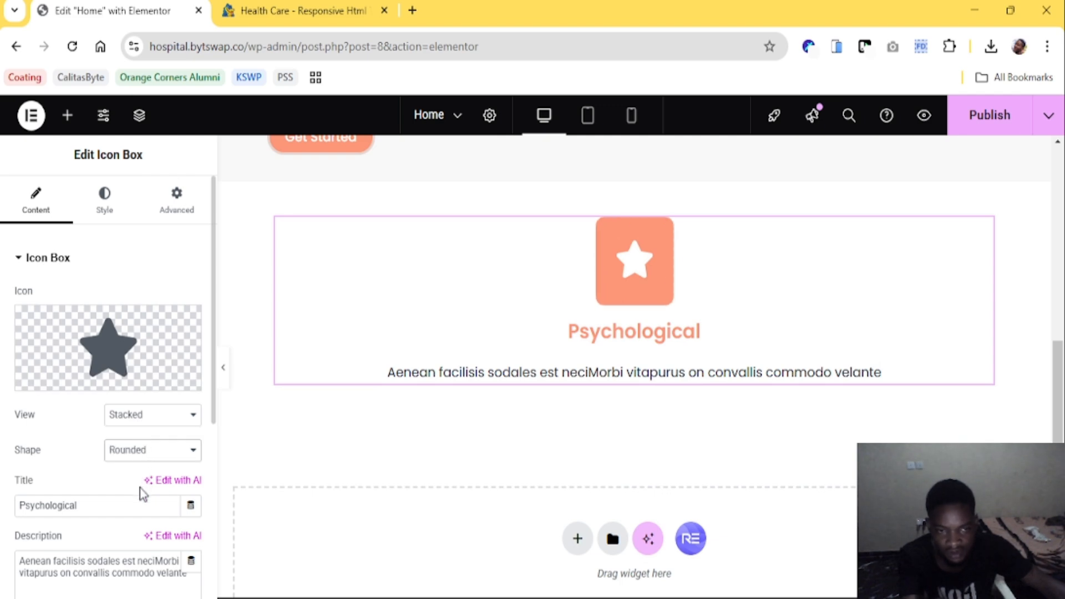
Examine the Psychological icon box's Box and Icon style options, including colors, size, padding and border radius
left_click(101, 207)
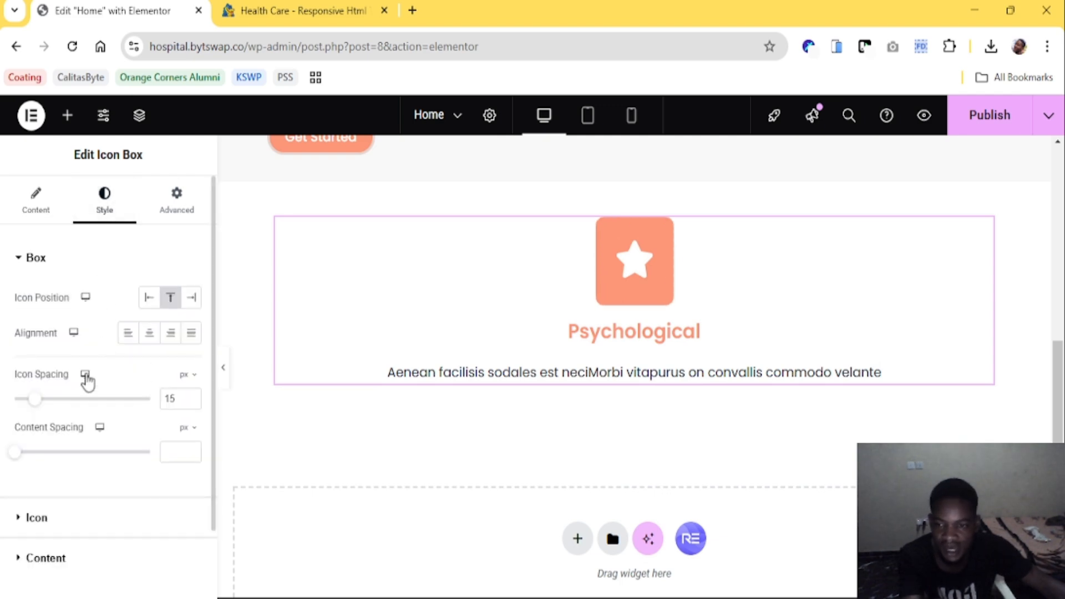
left_click(67, 521)
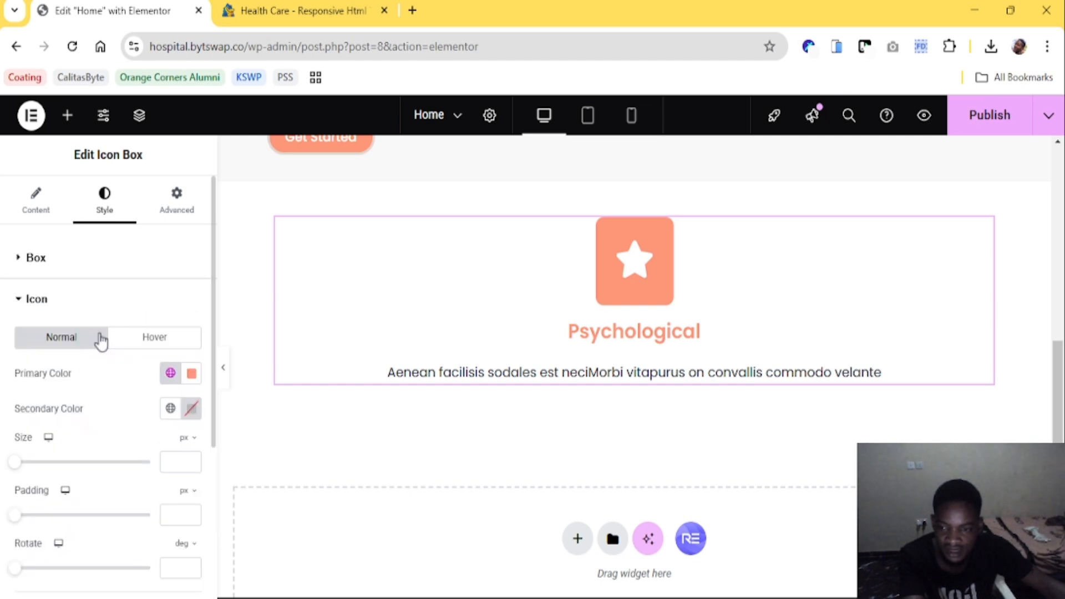
scroll(121, 394, "down", 3)
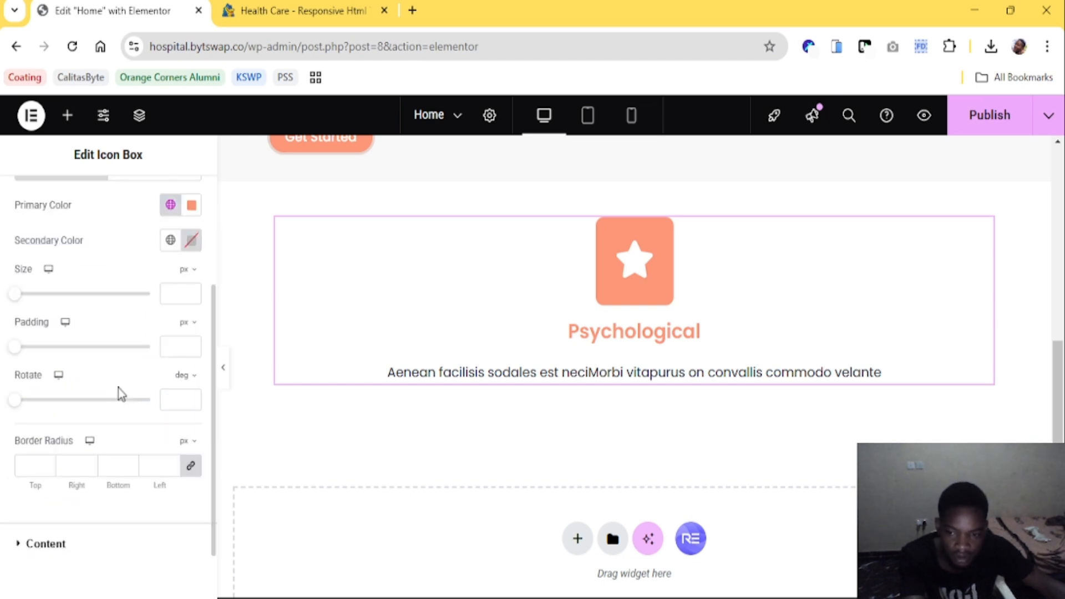
scroll(121, 394, "up", 2)
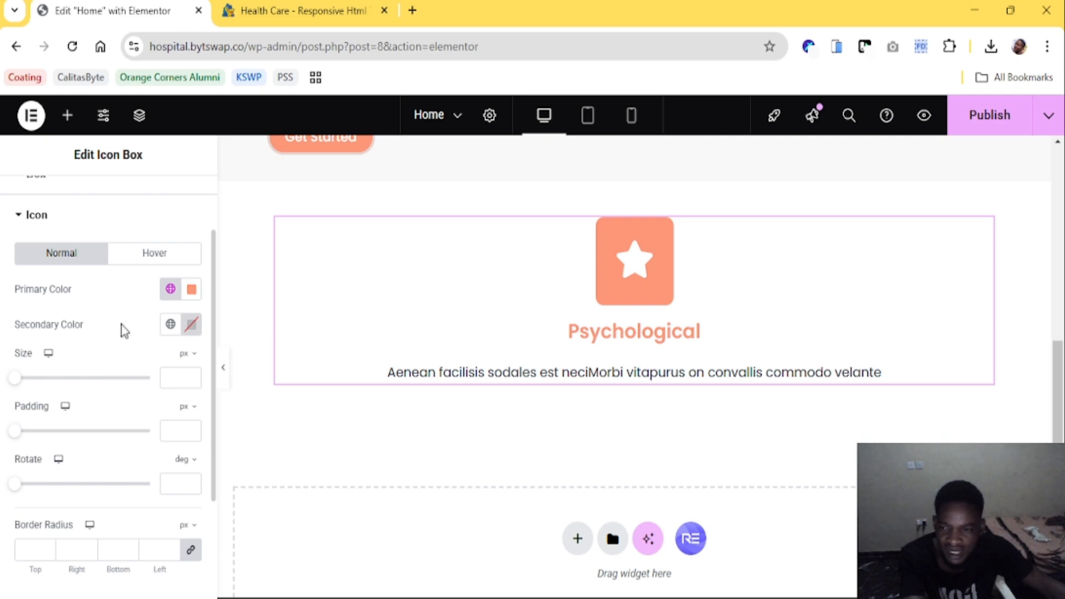
scroll(122, 331, "up", 2)
left_click(48, 257)
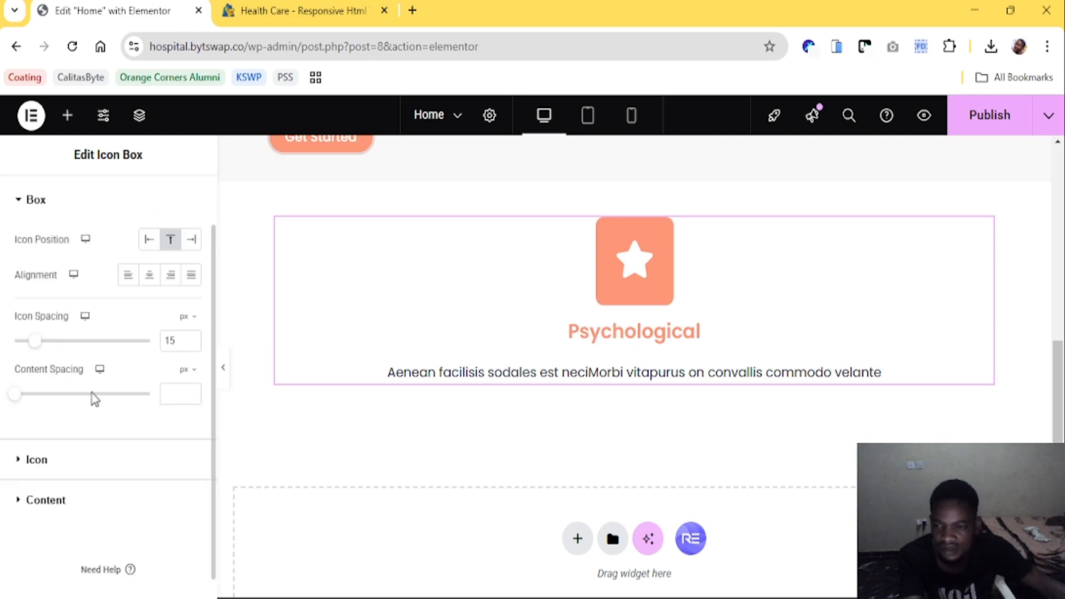
left_click(54, 460)
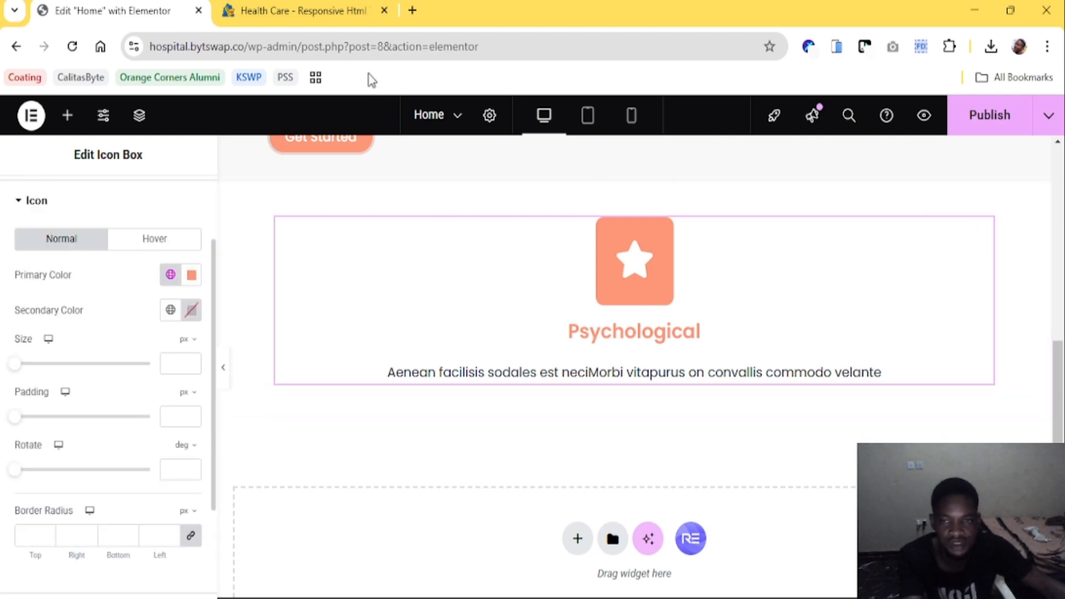
Compare the icon on the reference Psychological card with the icon box's spacing, padding and border radius options
left_click(300, 11)
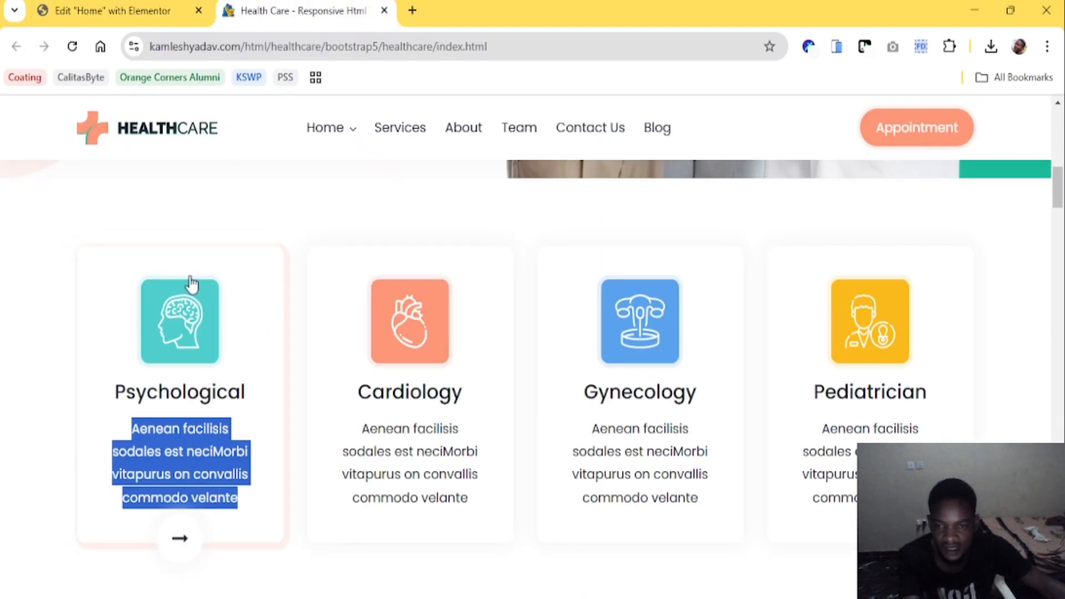
left_click(141, 10)
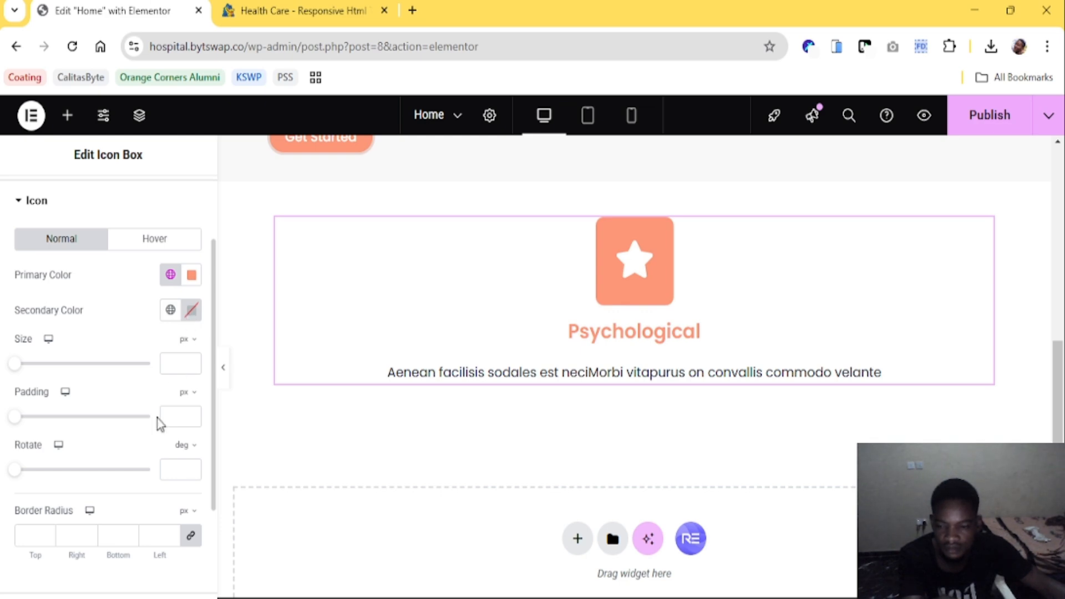
scroll(160, 424, "down", 3)
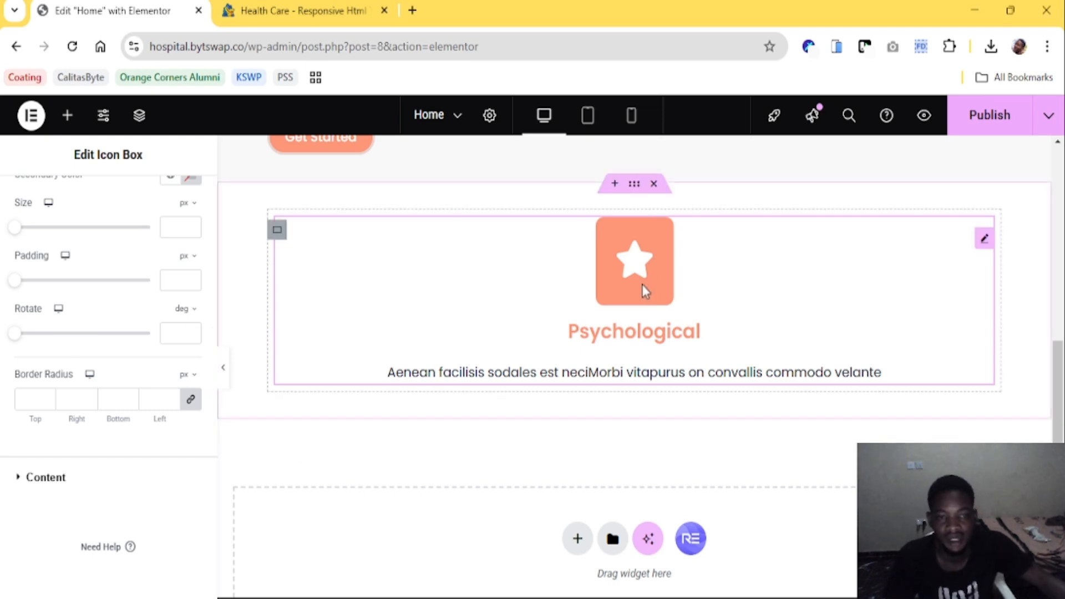
scroll(118, 285, "up", 5)
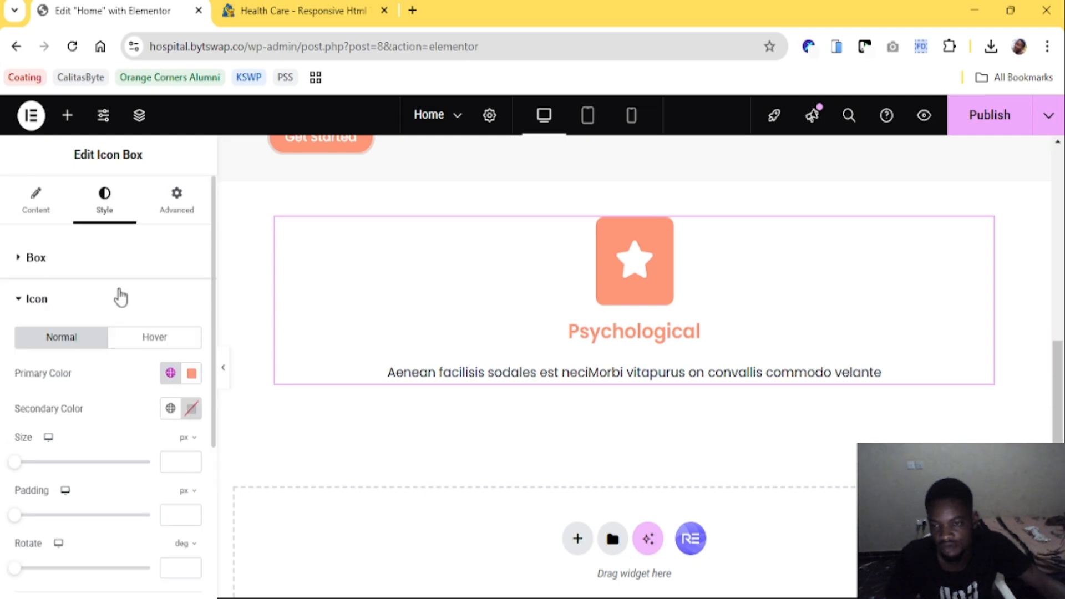
left_click(76, 260)
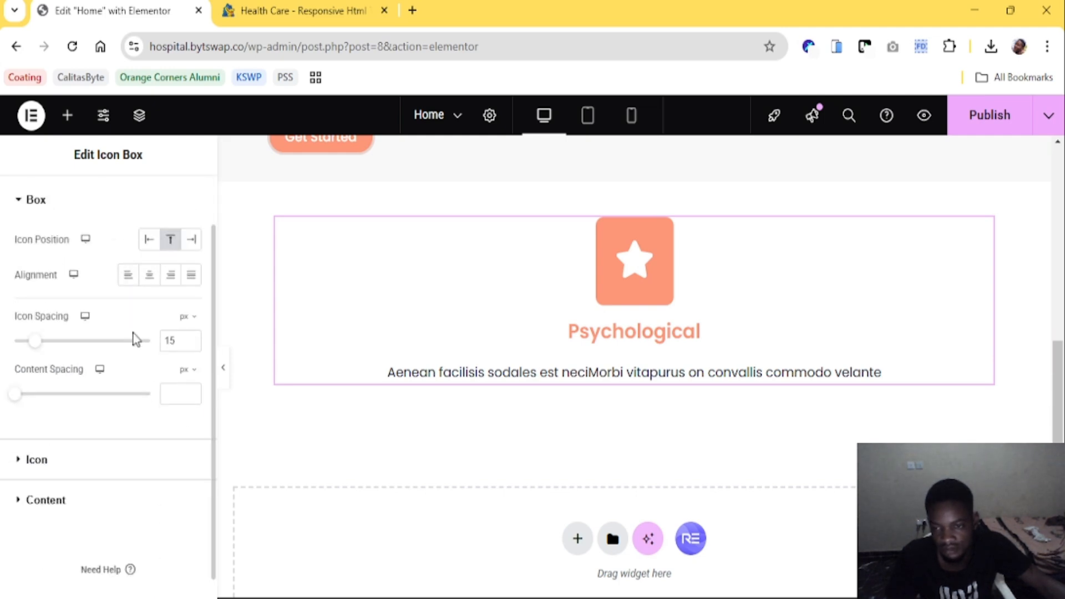
scroll(131, 333, "down", 1)
scroll(130, 335, "up", 3)
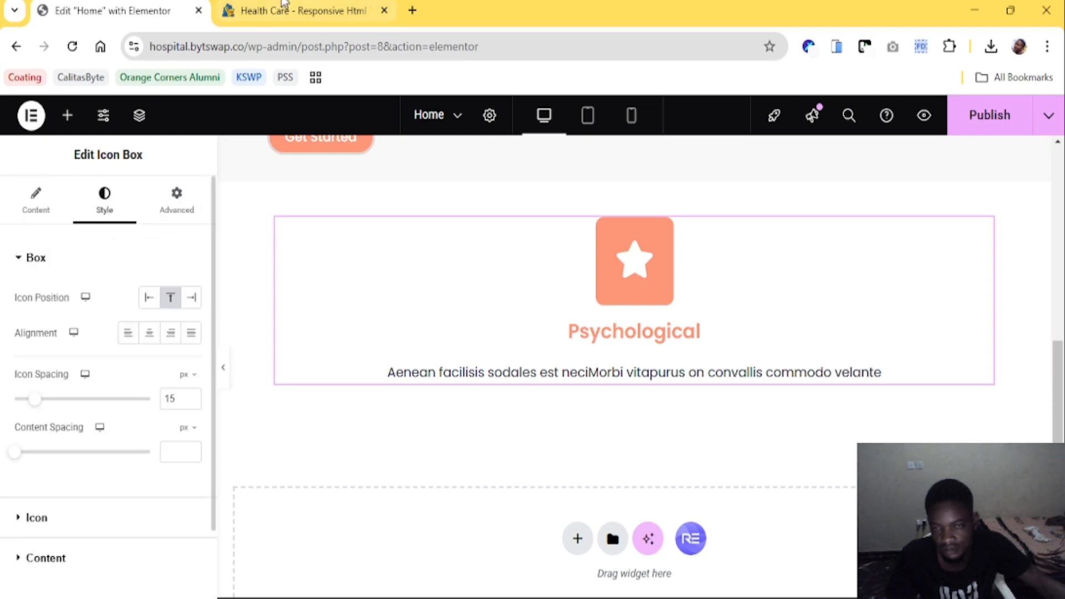
left_click(285, 9)
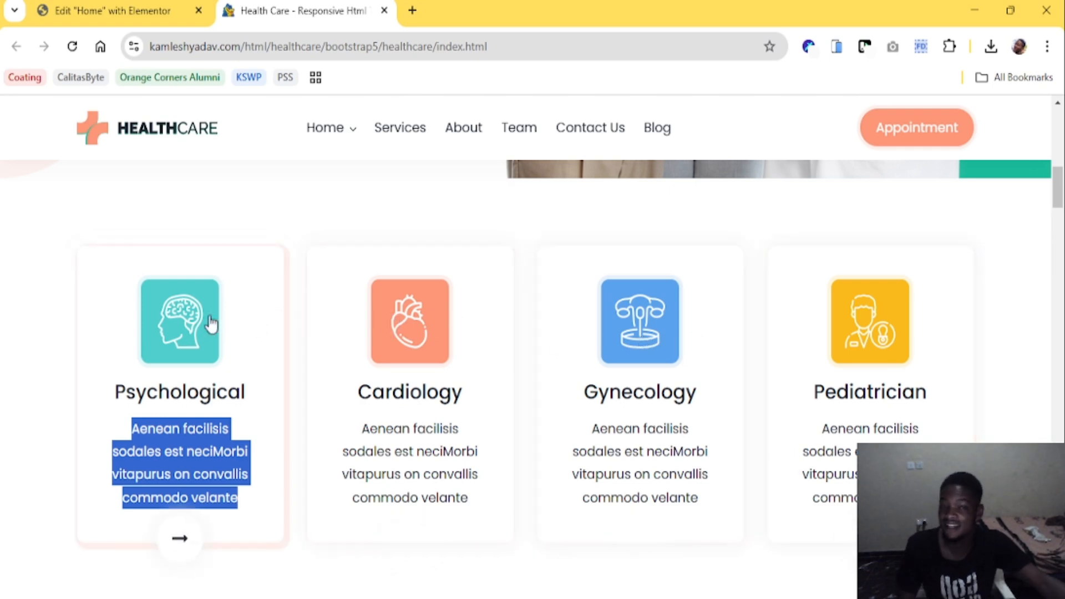
left_click(142, 5)
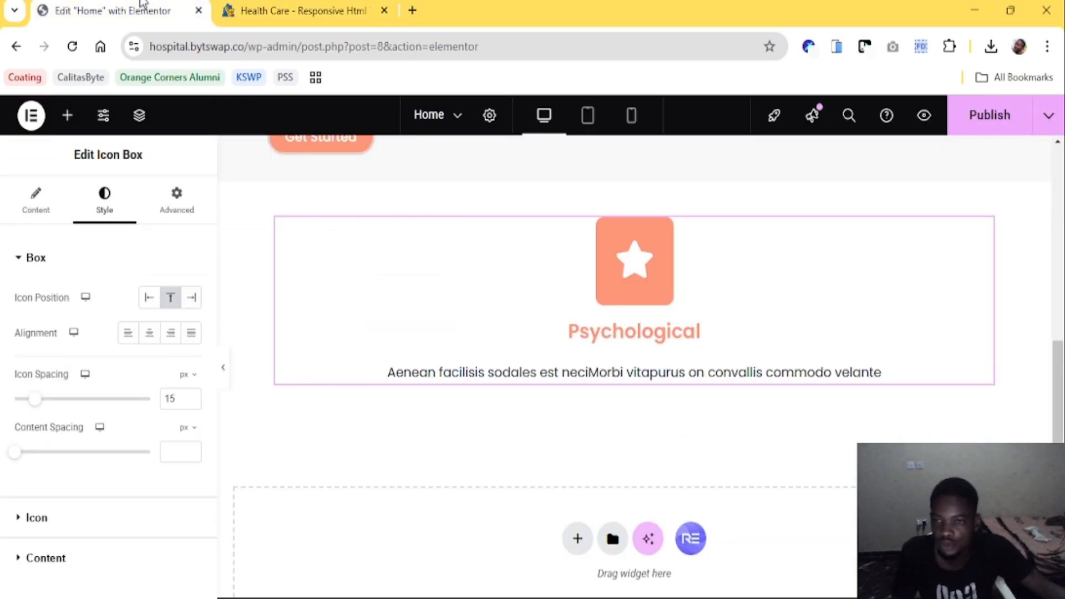
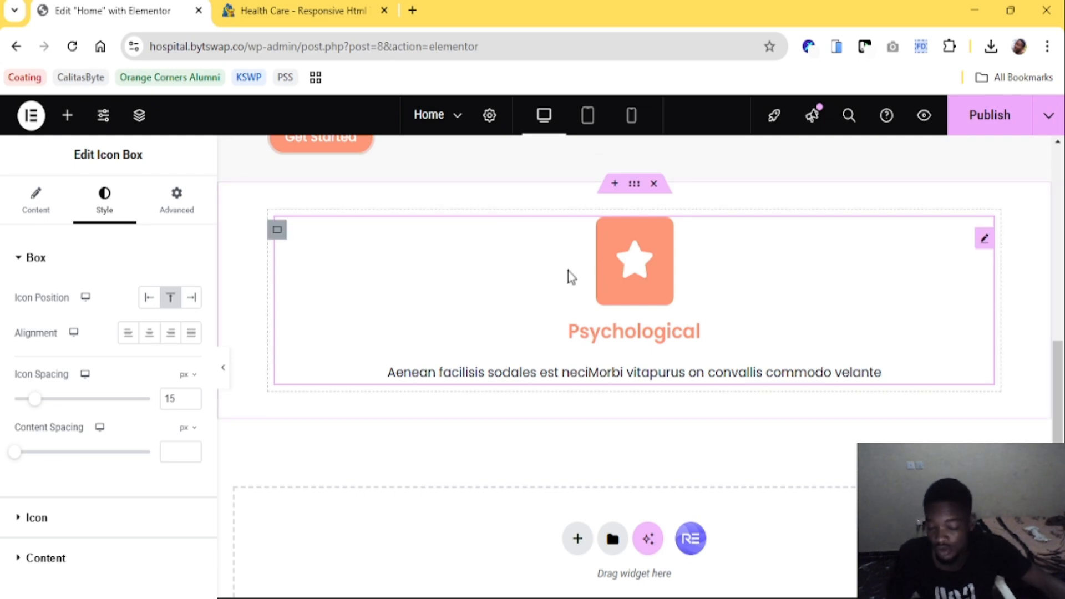
Check the reference card's icon and search the icon library for "brain"
left_click(38, 214)
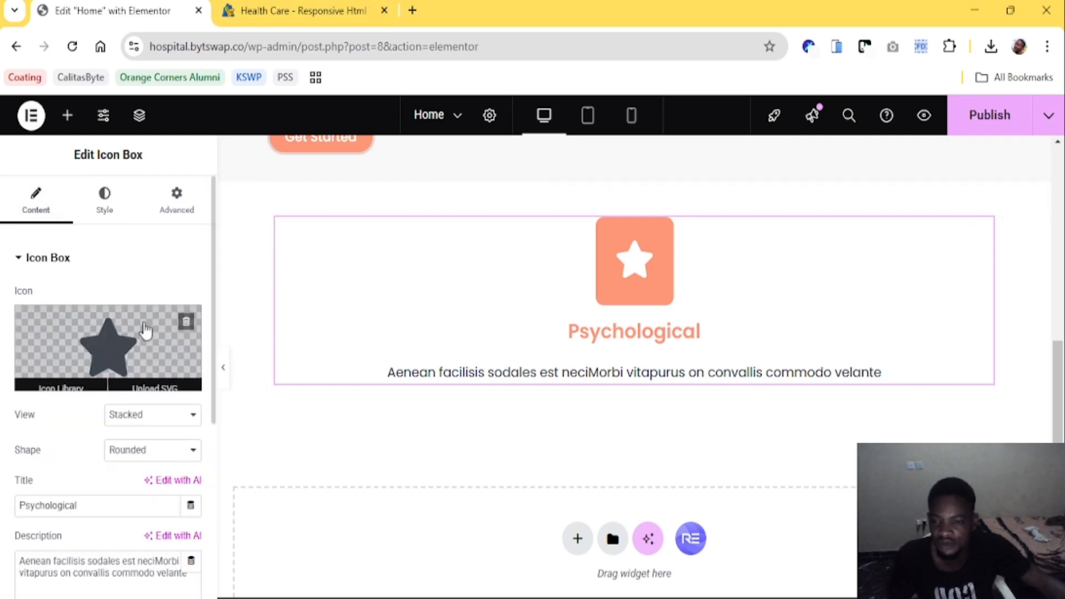
left_click(258, 10)
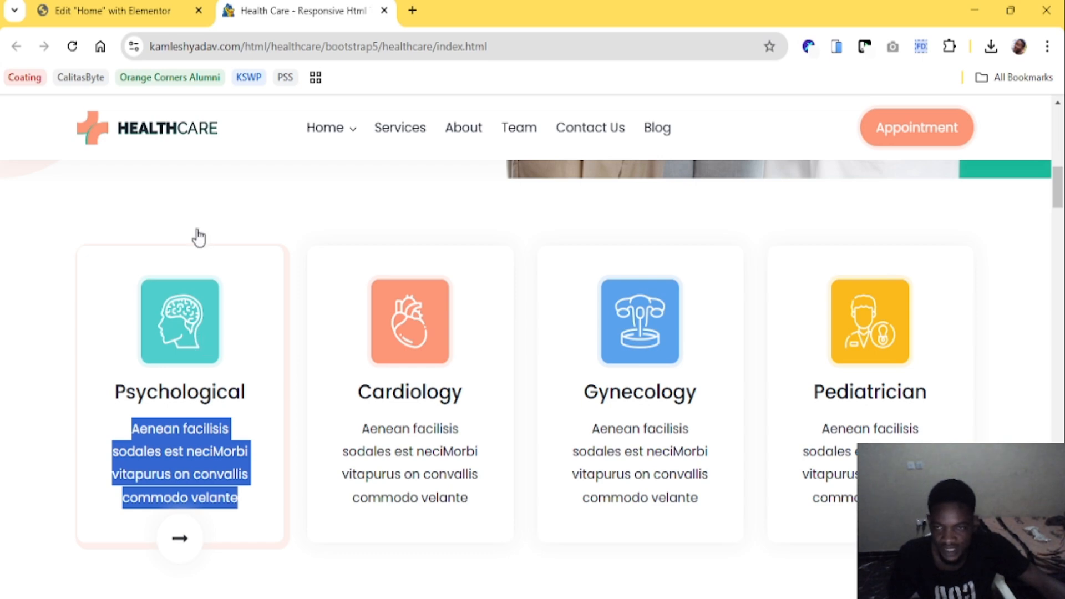
key("ctrl+Tab")
left_click(65, 383)
left_click(494, 174)
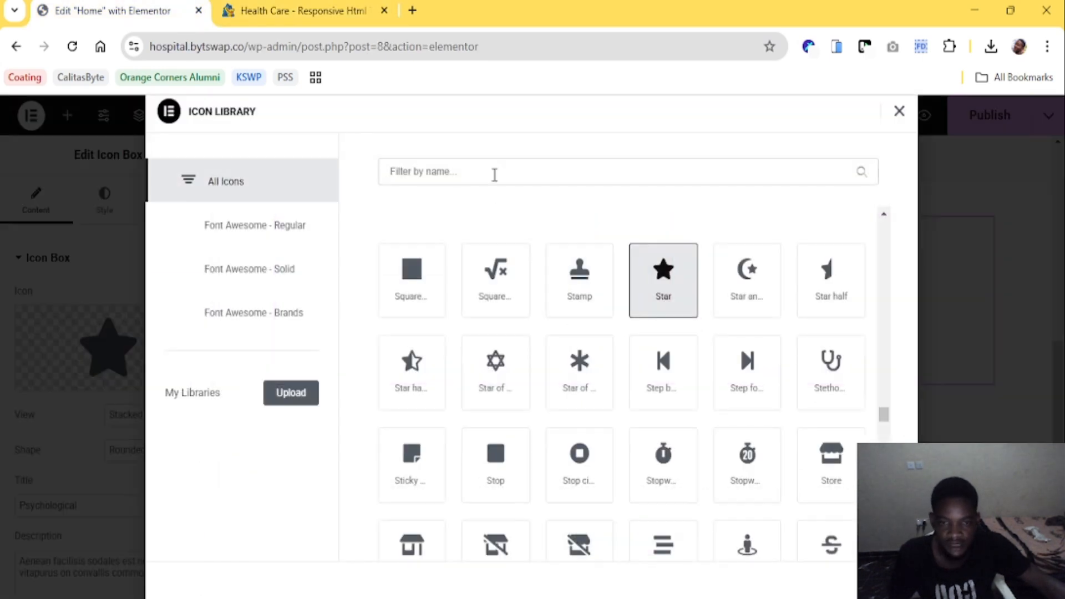
type("brain")
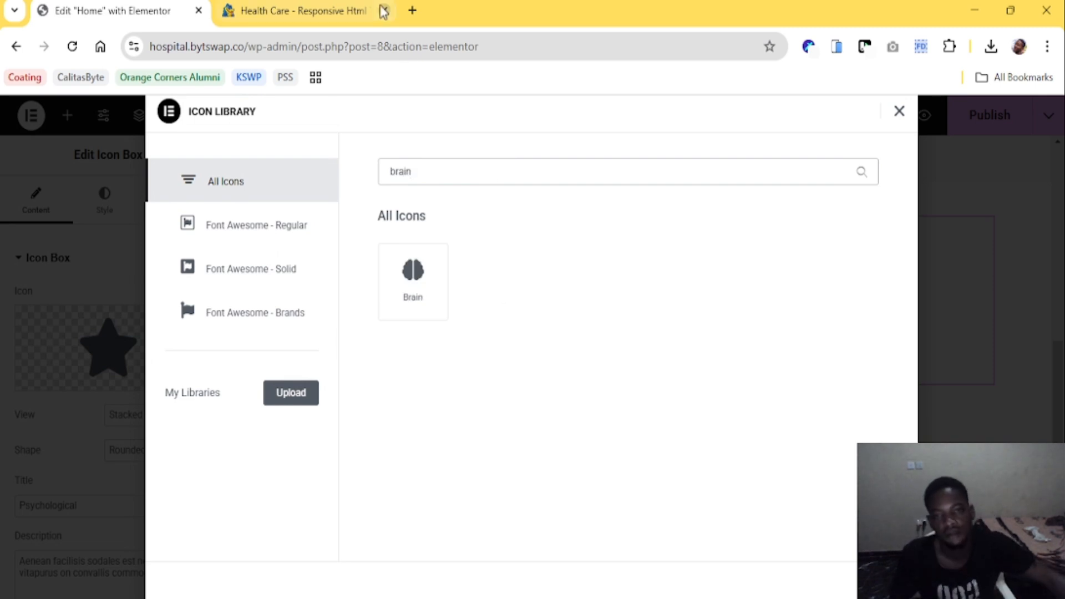
Open iconscout.com in a new browser tab
left_click(412, 10)
left_click(316, 49)
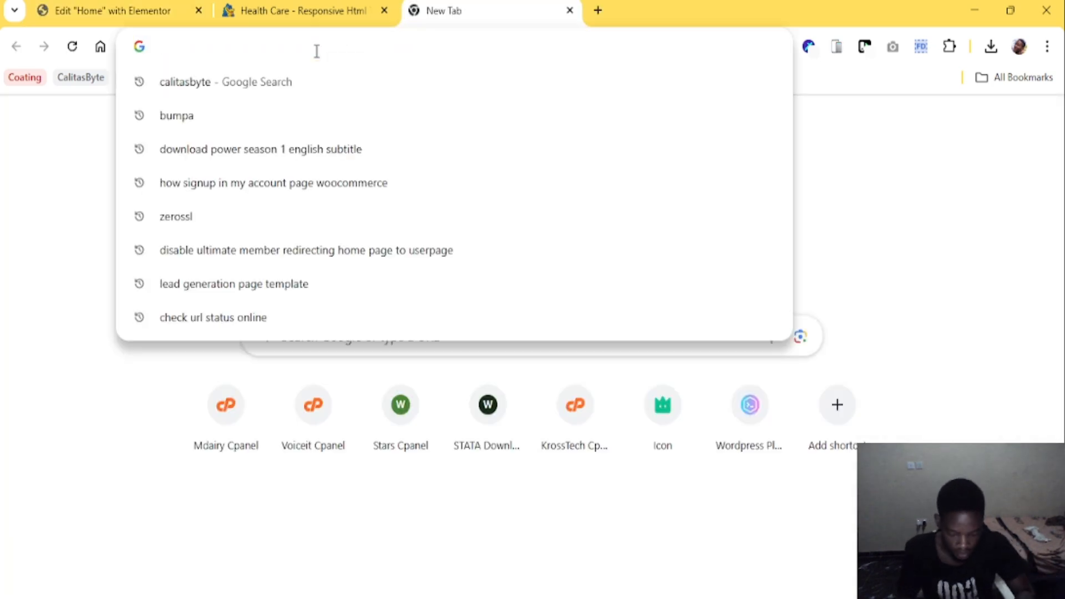
type("iconsco")
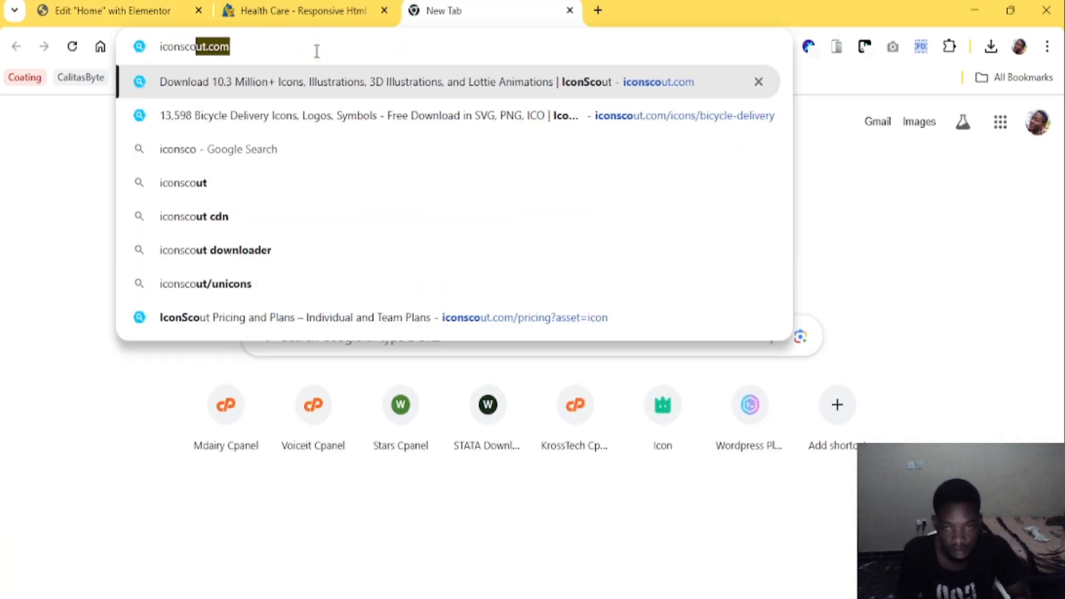
key("Return")
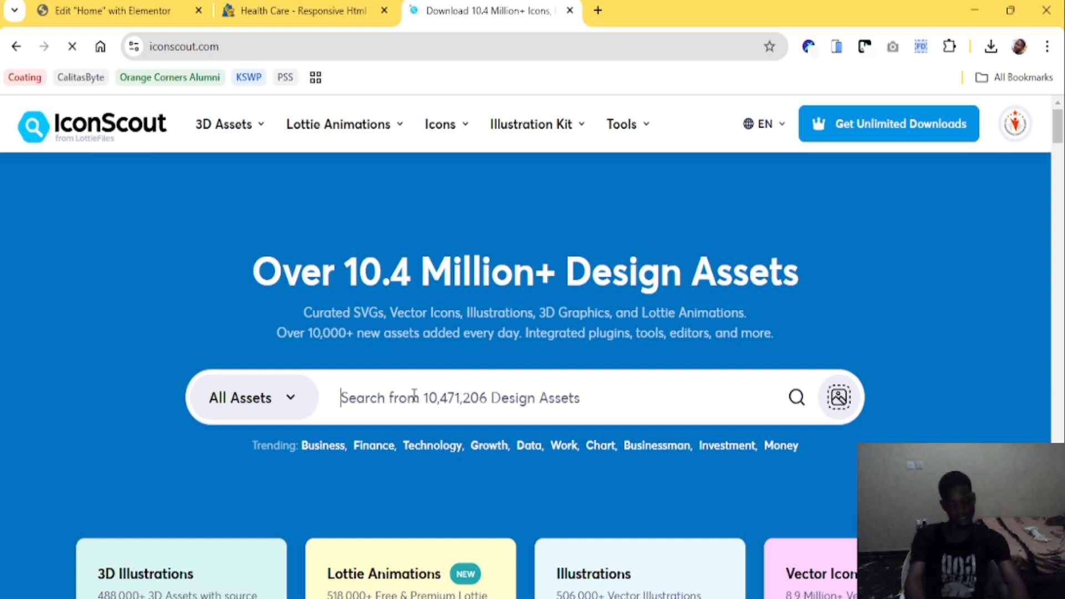
Return to the Elementor editor, close the icon library and copy the icon box's title text "Psychological"
left_click(157, 7)
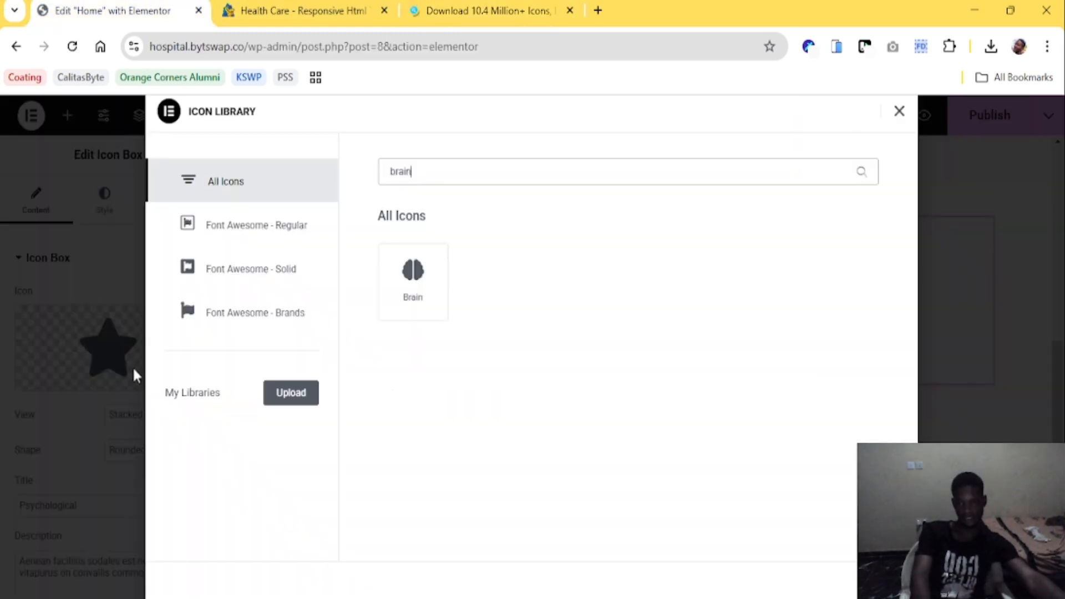
left_click(906, 112)
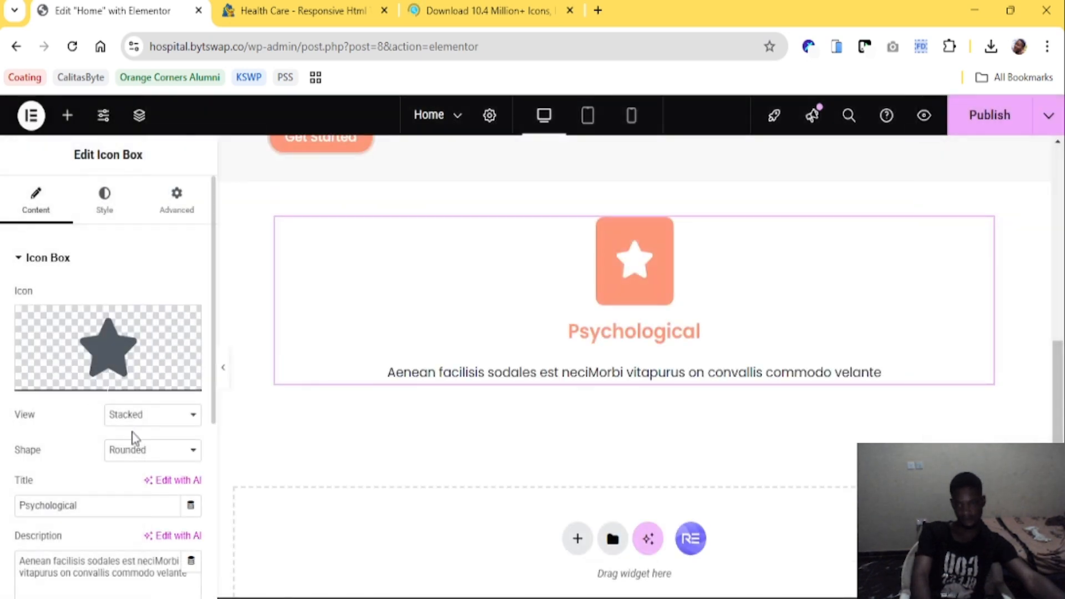
left_click(100, 515)
double_click(101, 510)
key("ctrl+c")
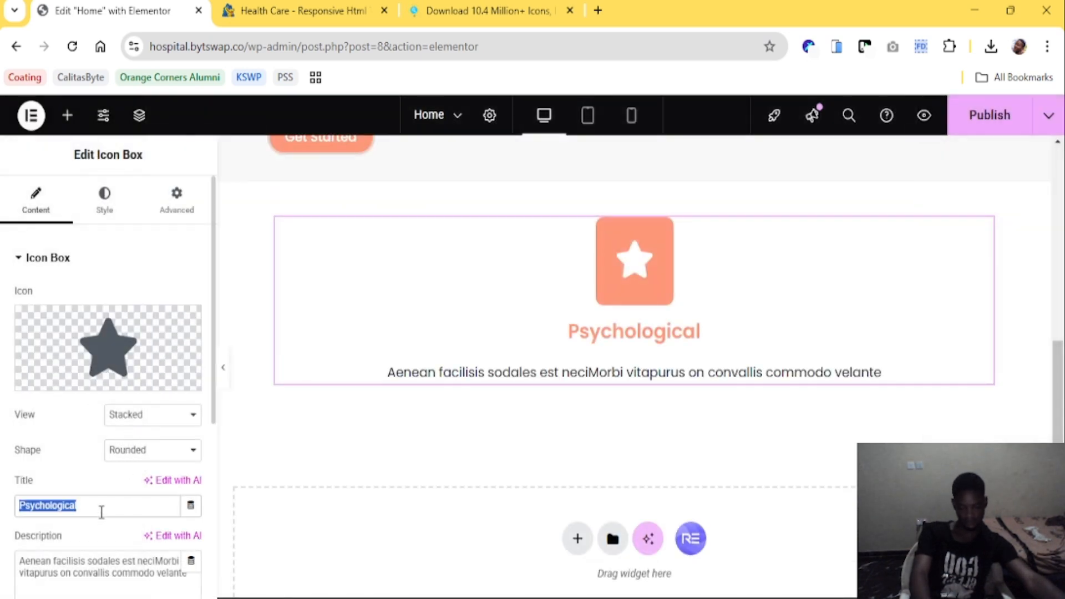
Search all assets on IconScout for "psychological" using the copied title
left_click(482, 10)
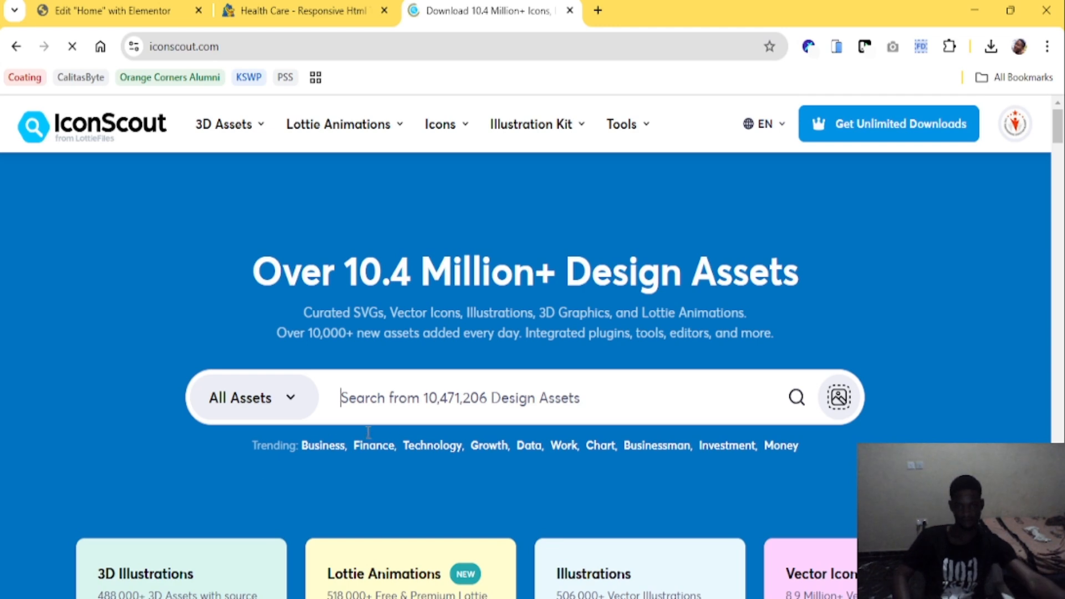
key("ctrl+v")
left_click(392, 416)
key("ctrl+v")
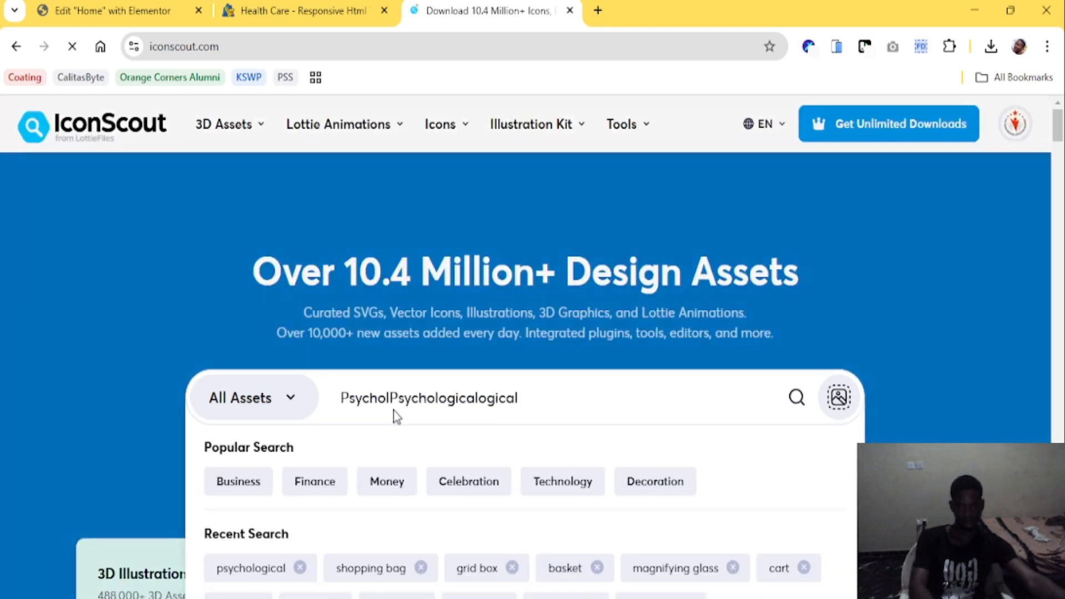
key("ctrl+a")
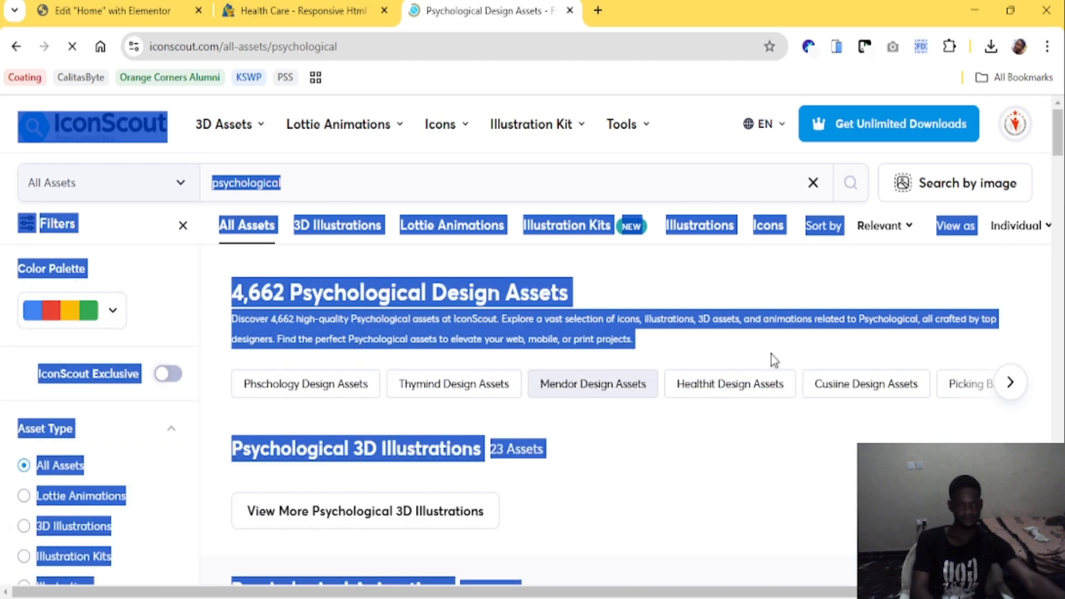
left_click(492, 454)
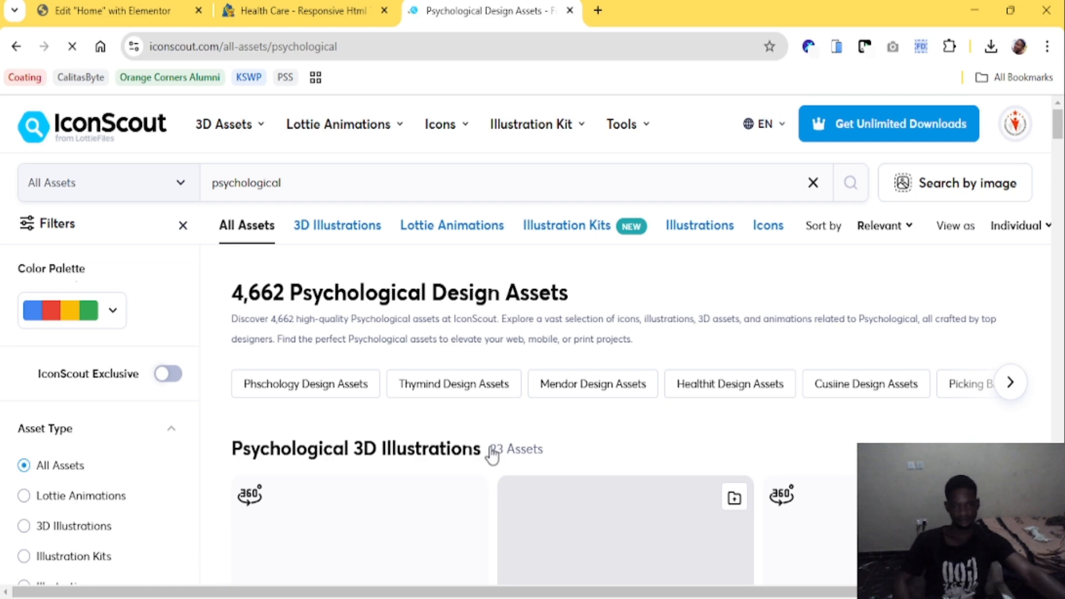
Limit the IconScout results for "psychological" to the Icons asset type and locate the price filter
scroll(401, 456, "down", 2)
scroll(89, 454, "down", 2)
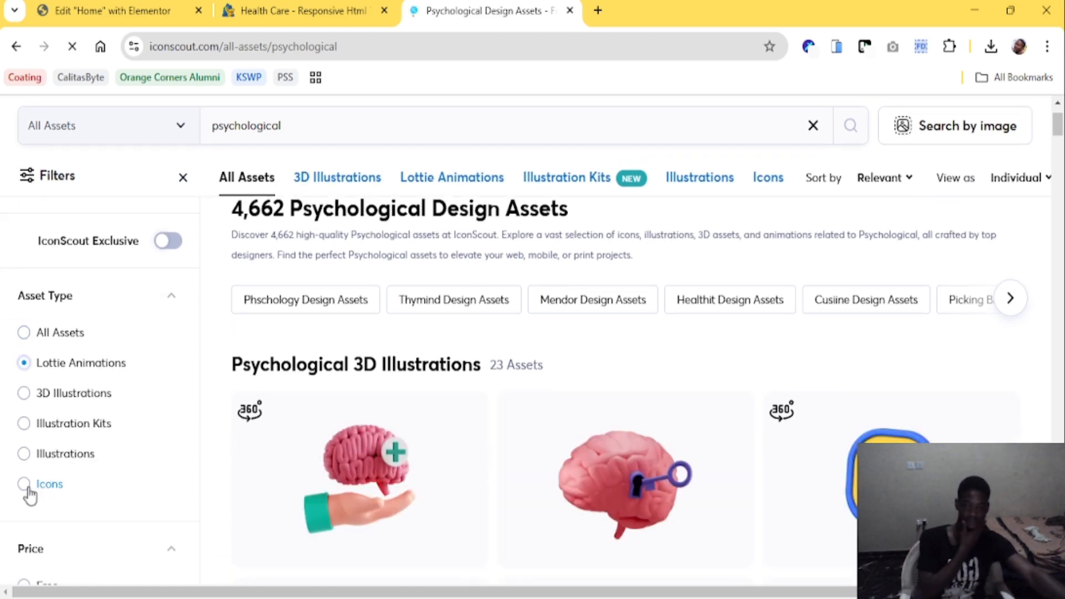
left_click(26, 486)
scroll(158, 474, "down", 4)
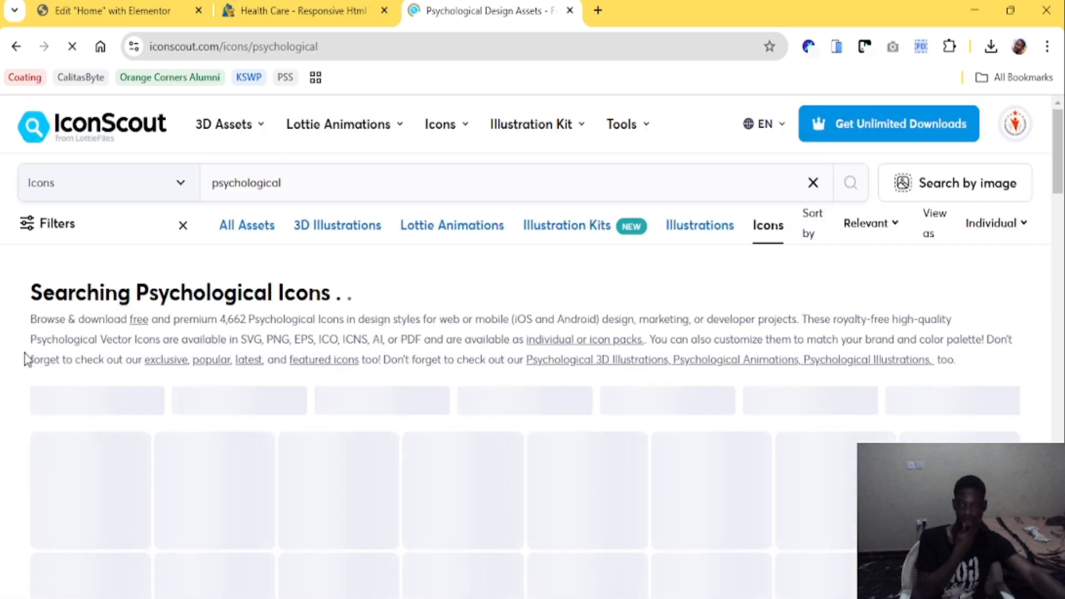
scroll(109, 392, "down", 5)
scroll(179, 480, "down", 8)
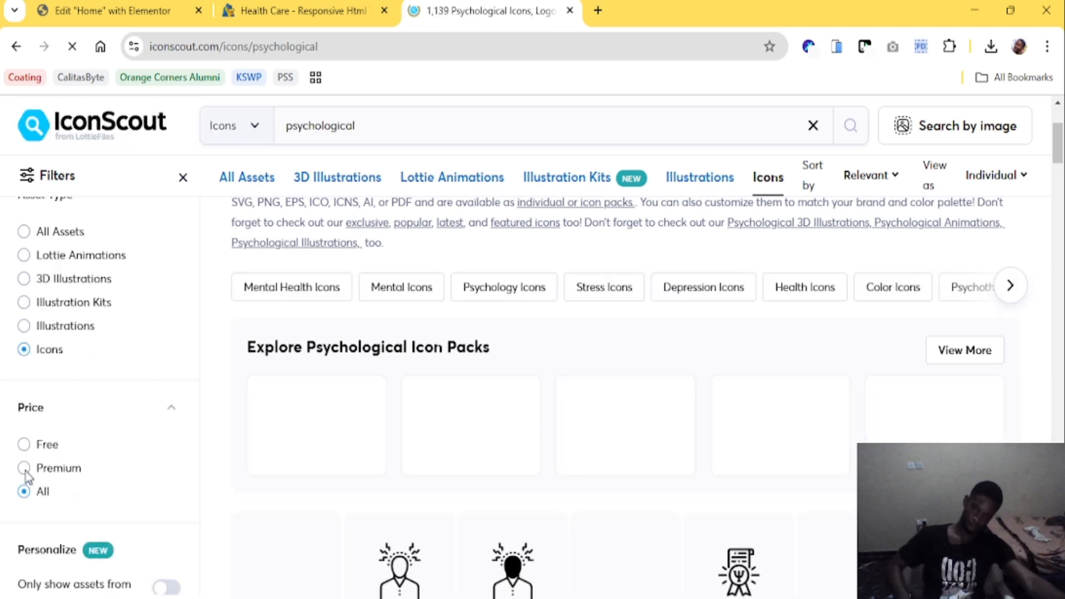
Filter the "psychological" icons to free ones and compare them with the Psychological card on the Health Care template page
left_click(23, 444)
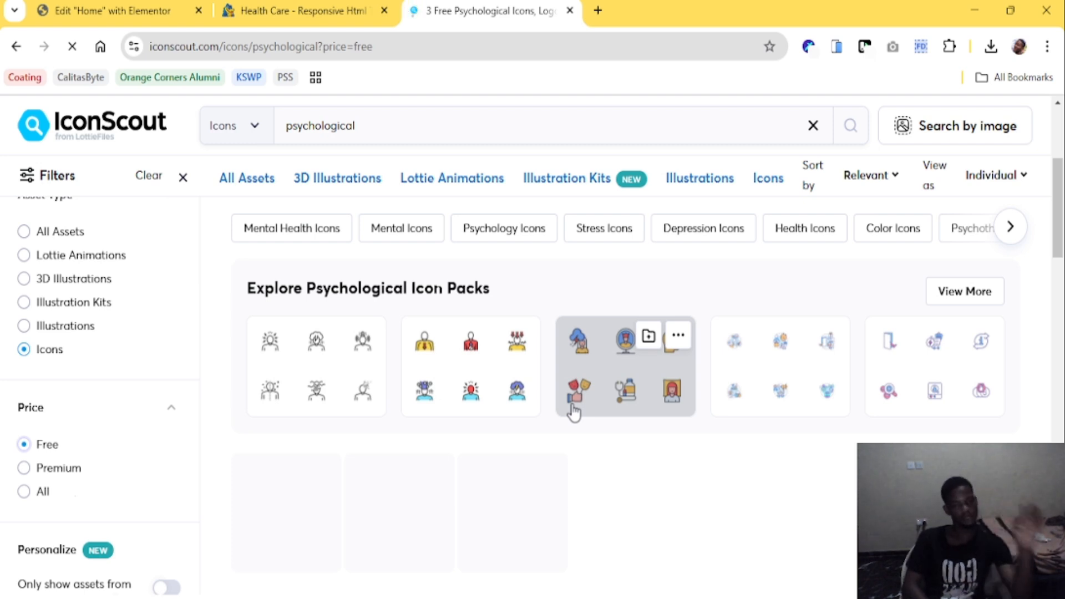
scroll(599, 450, "down", 3)
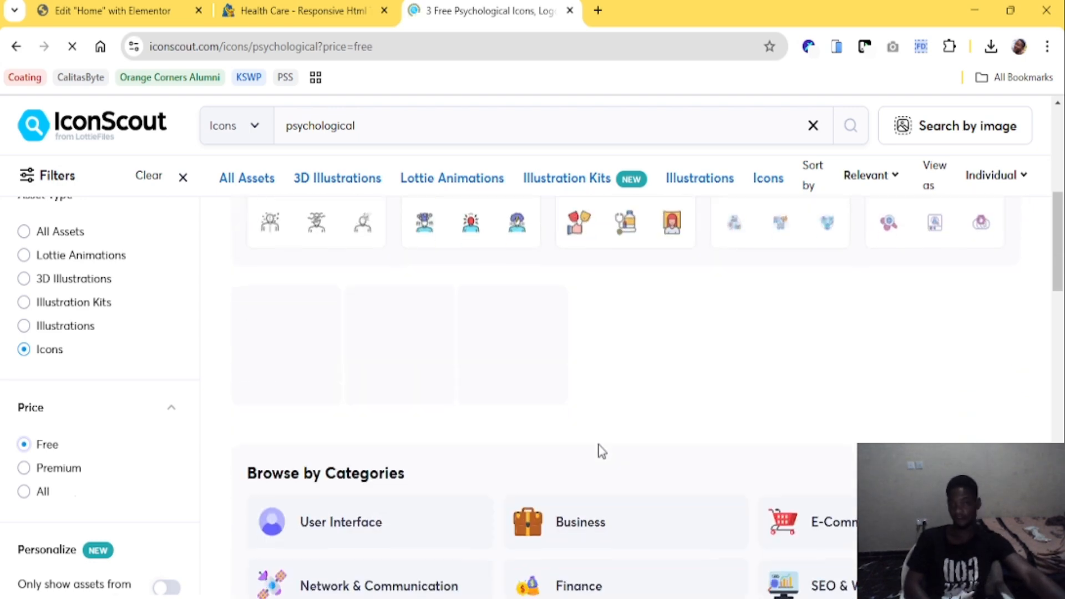
left_click(273, 4)
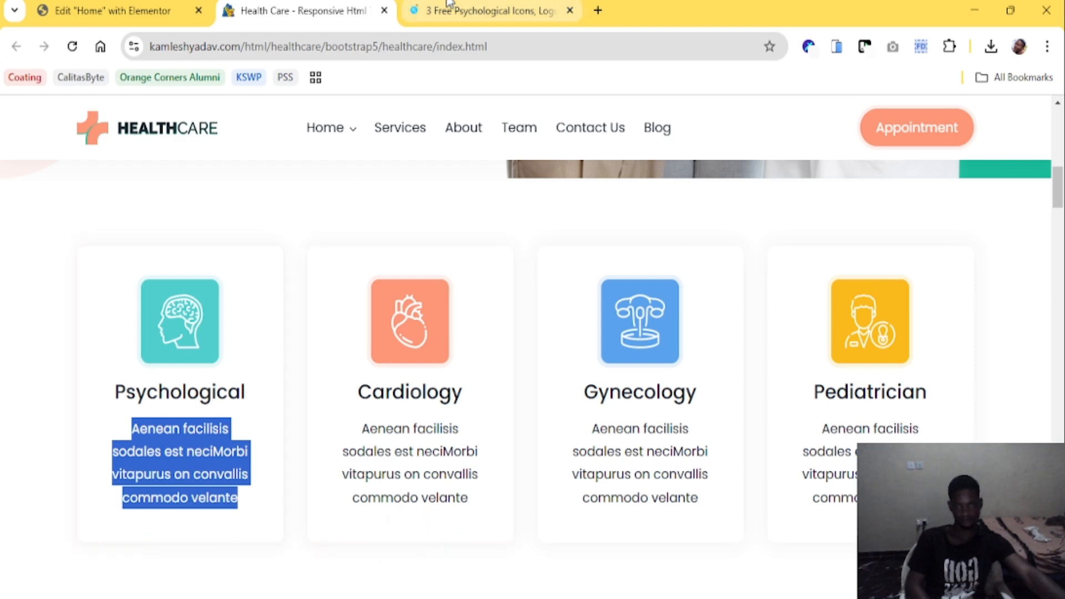
left_click(483, 10)
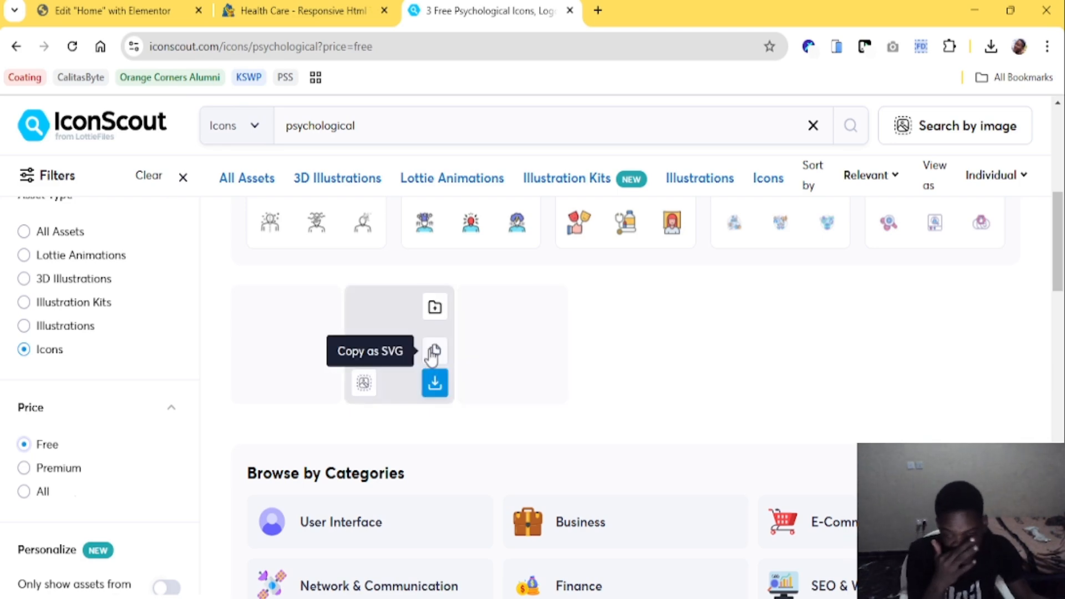
left_click(309, 10)
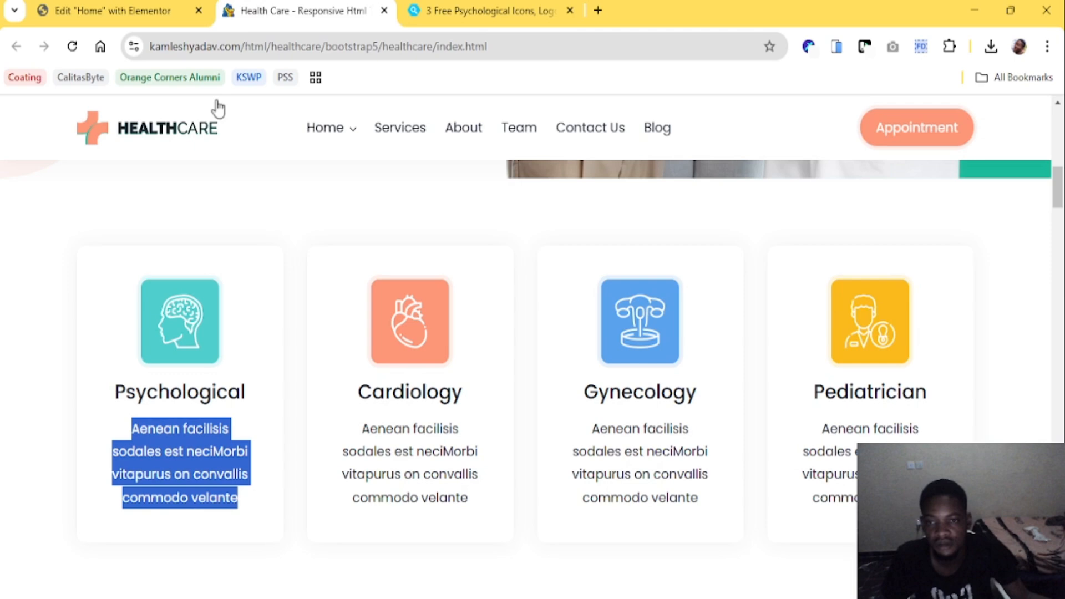
Switch back to the Elementor editor and replace the icon box's star with the Brain icon from the icon library
left_click(155, 10)
mouse_move(146, 382)
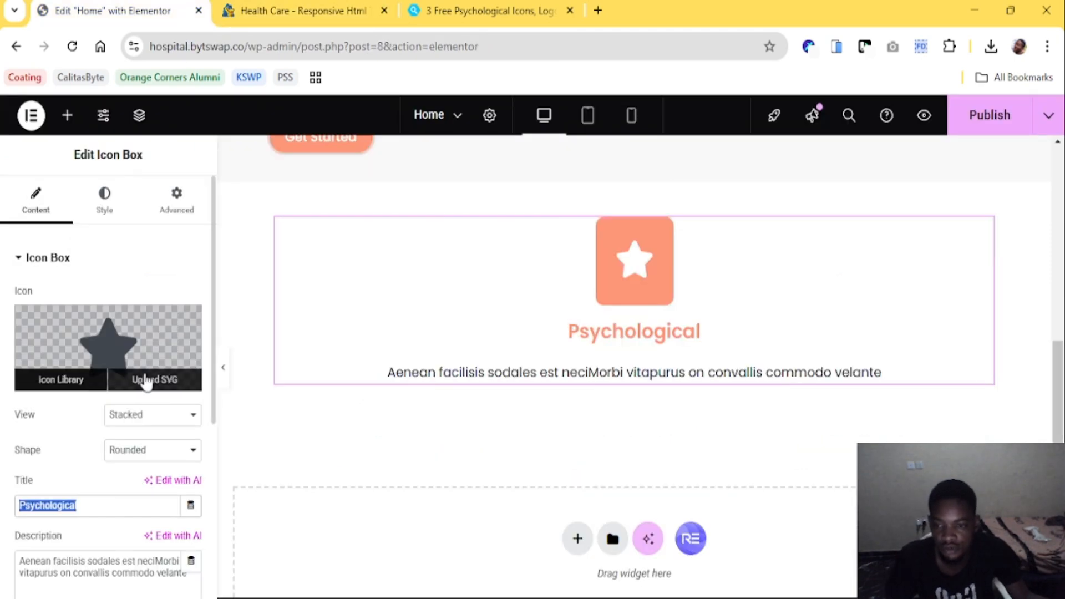
left_click(87, 380)
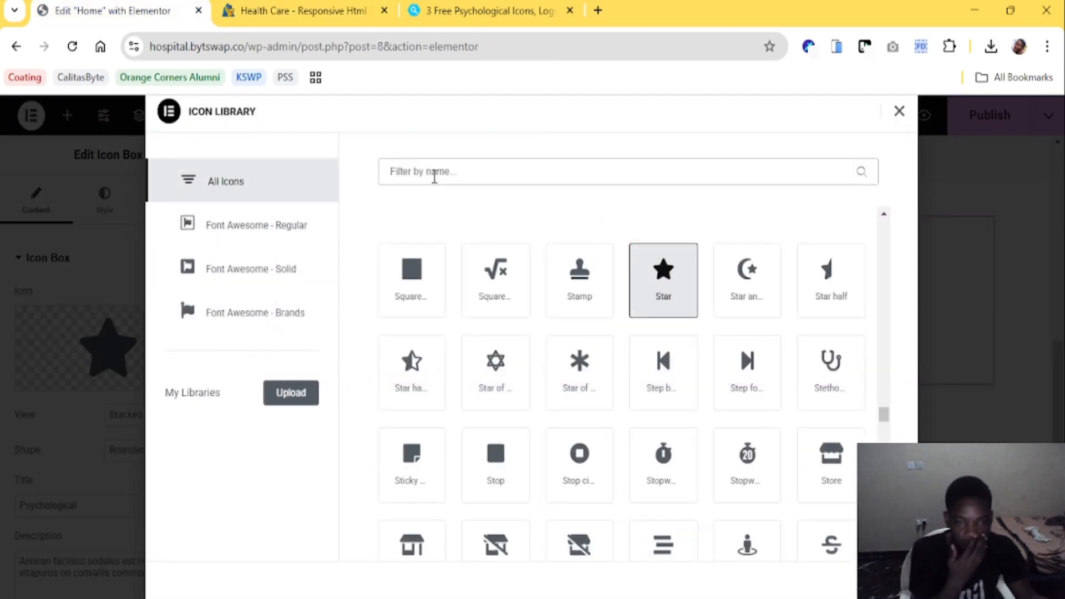
left_click(435, 177)
type("brain")
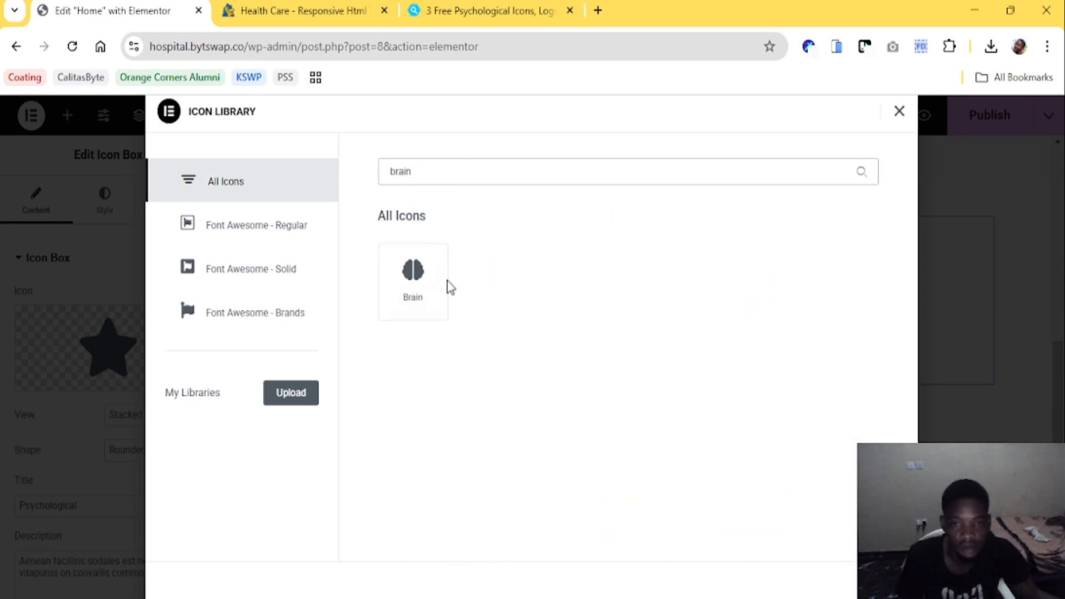
left_click(447, 289)
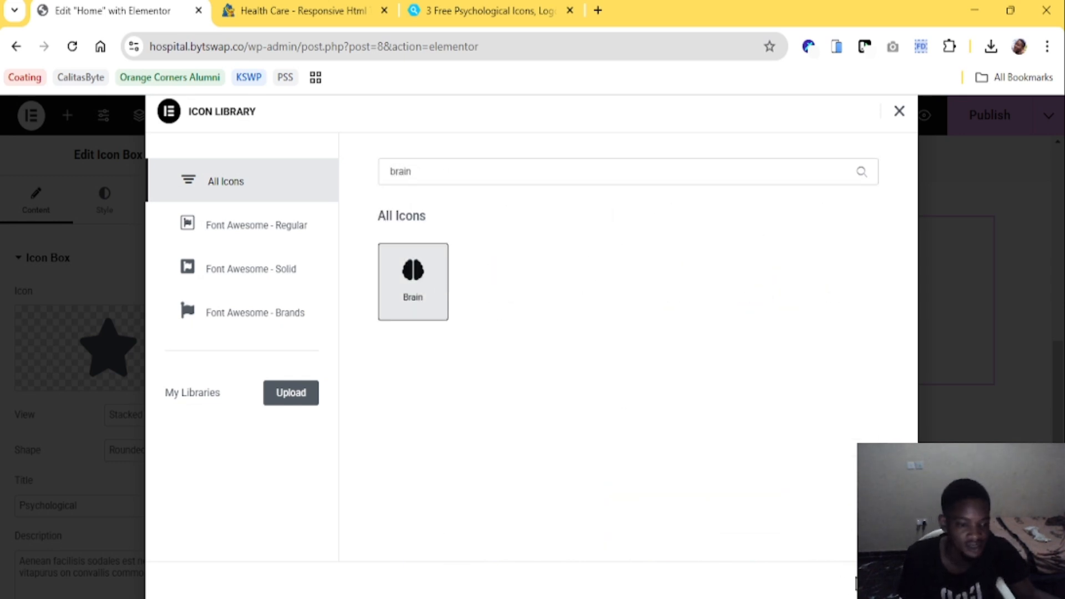
left_click(879, 580)
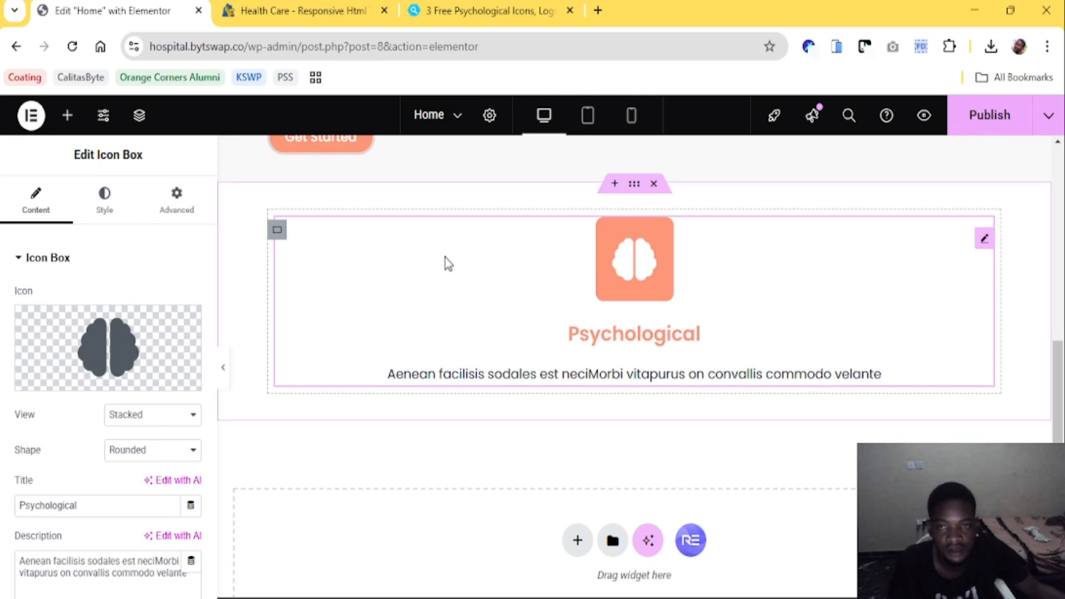
Compare the icon box with the template's Psychological card and open the icon box's style settings
left_click(294, 4)
left_click(169, 5)
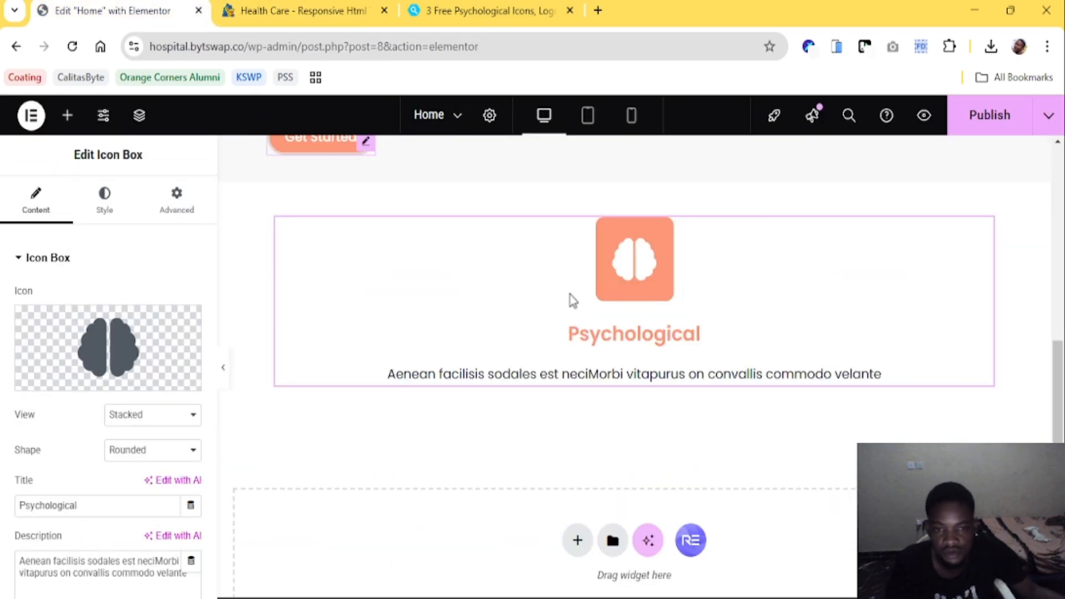
left_click(302, 7)
left_click(161, 5)
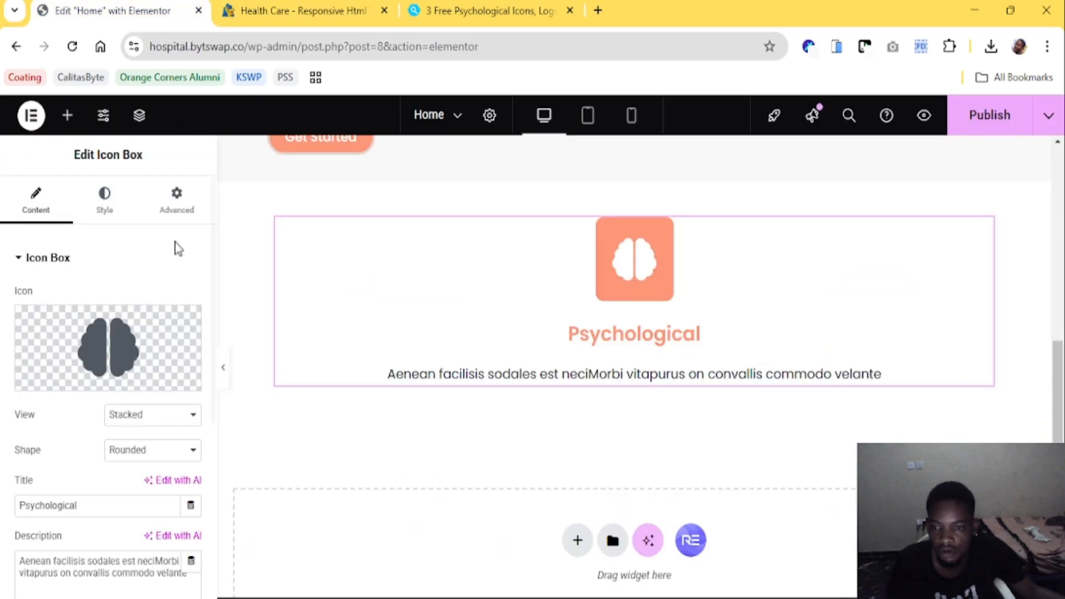
left_click(103, 196)
left_click(242, 5)
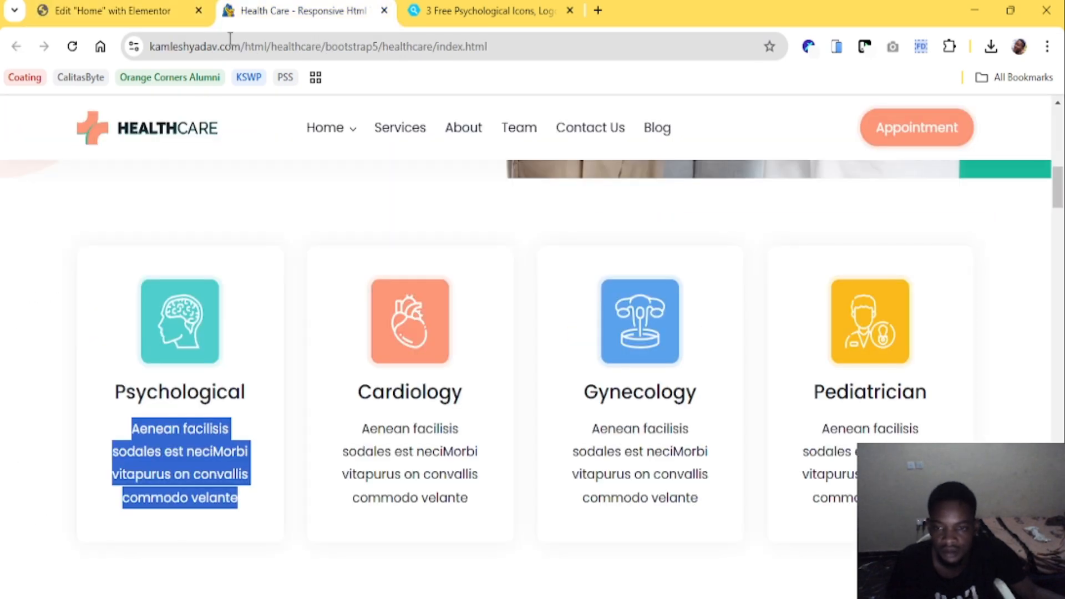
left_click(128, 4)
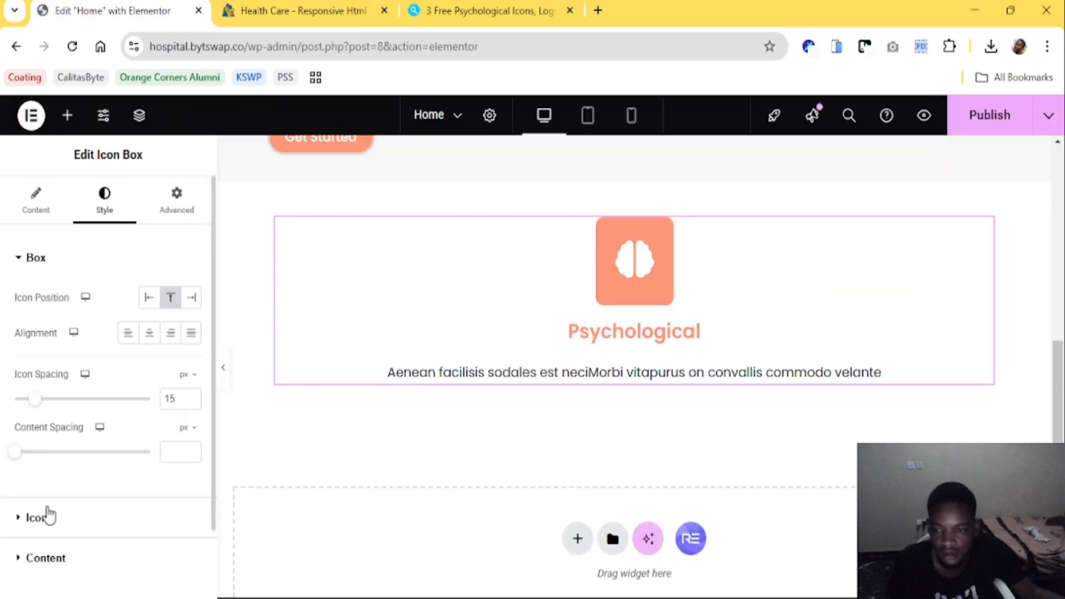
Set the icon's primary color to the global Secondary color and compare it with the template's Psychological icon
left_click(40, 517)
left_click(170, 373)
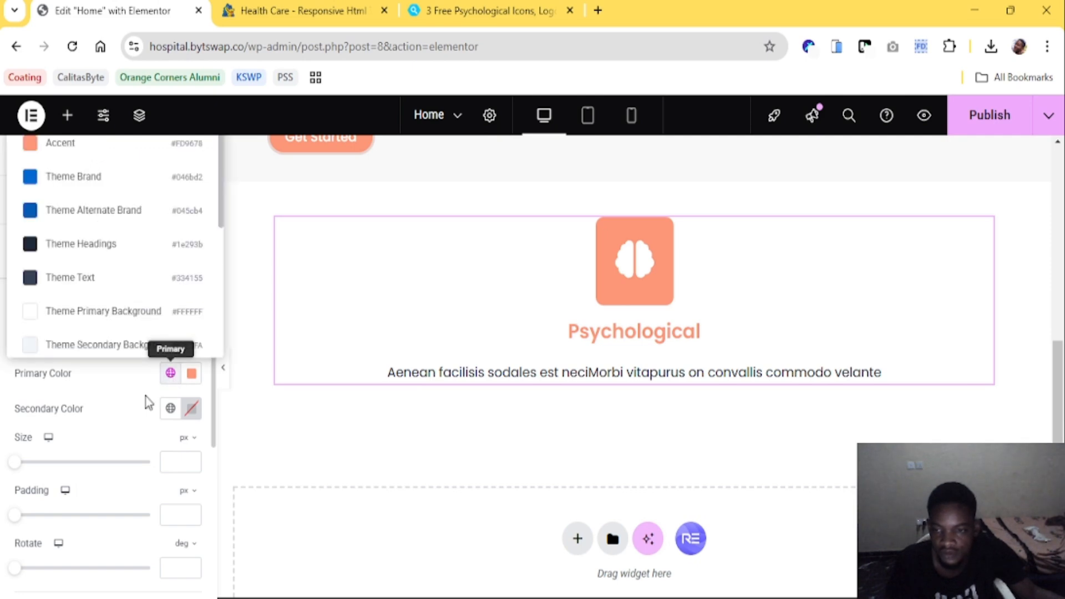
left_click(133, 398)
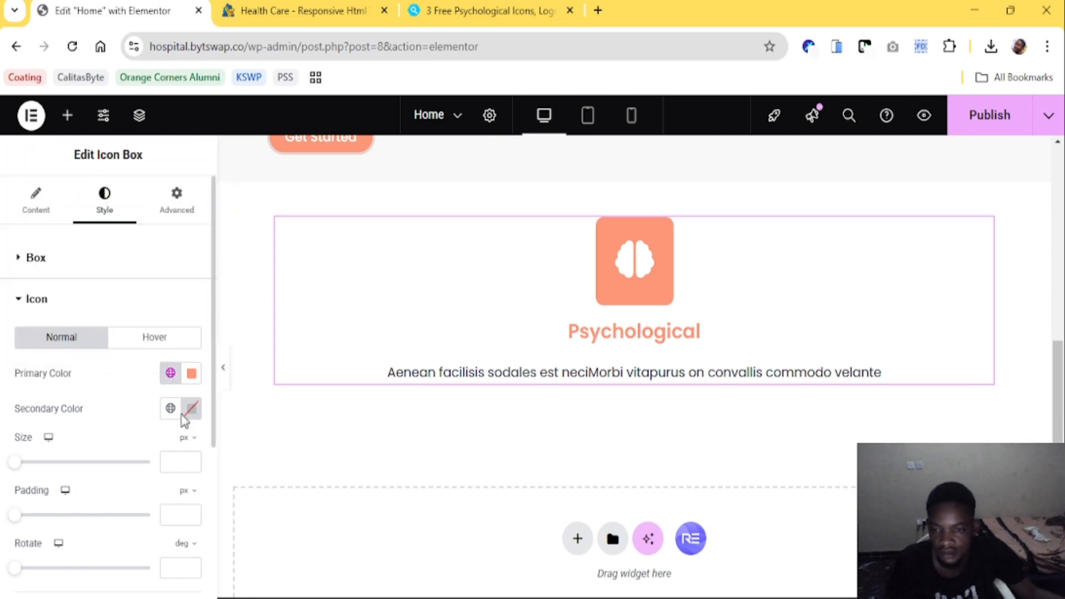
scroll(176, 310, "down", 4)
scroll(171, 302, "up", 2)
left_click(171, 222)
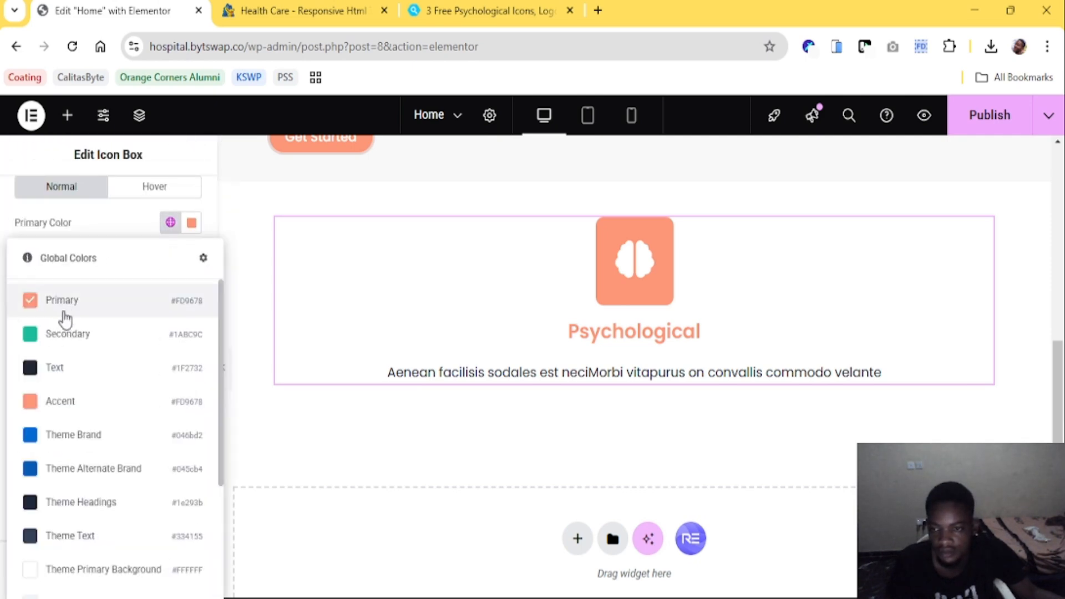
left_click(65, 331)
left_click(282, 8)
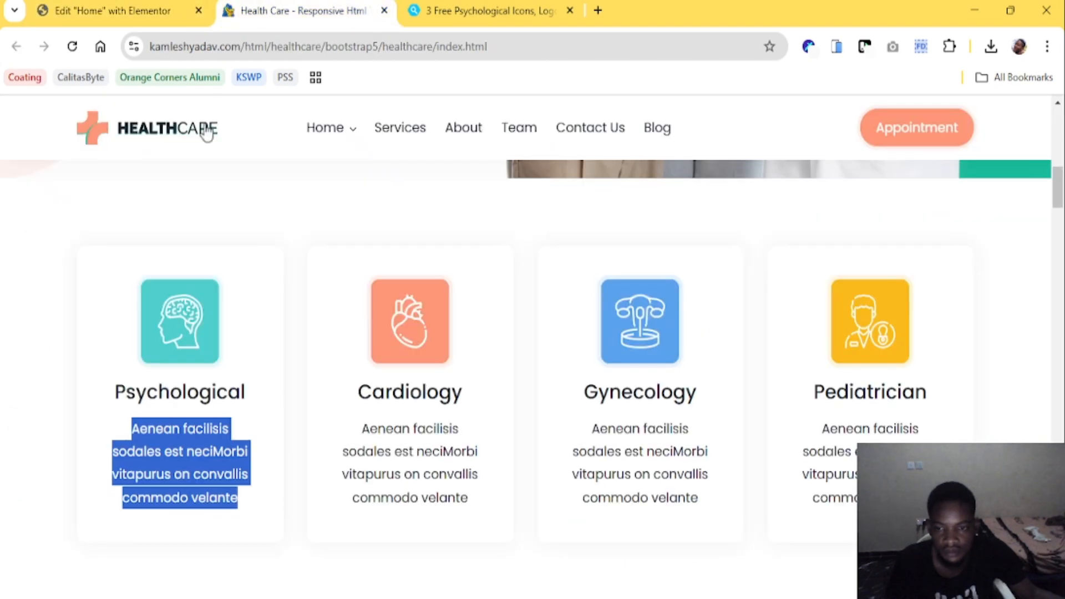
left_click(158, 7)
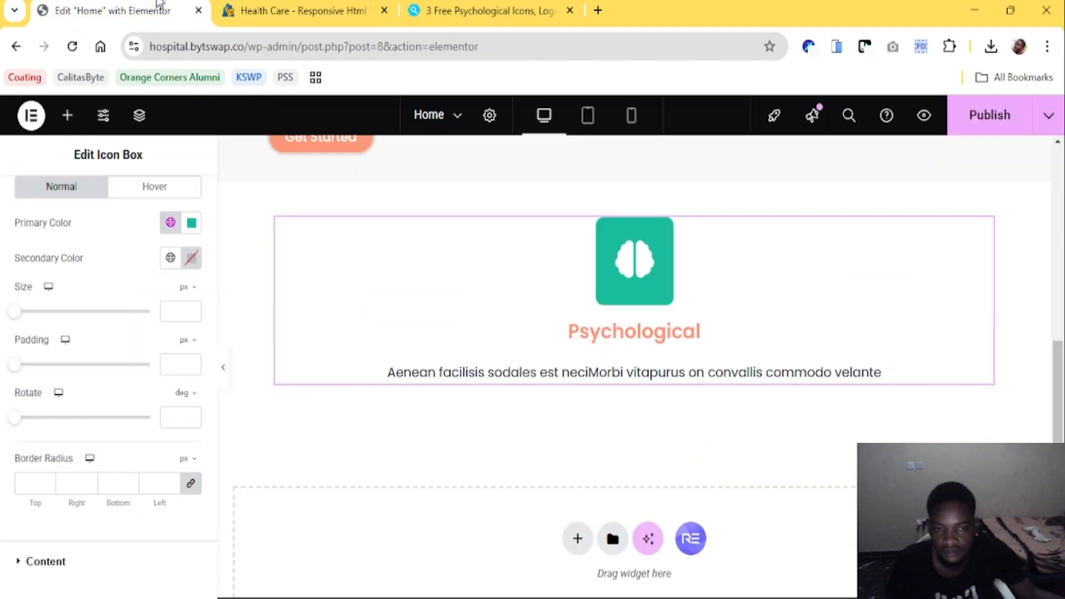
Sample the teal background of the template's Psychological icon and set the icon box's primary color to #4fcecd
left_click(274, 9)
left_click(809, 47)
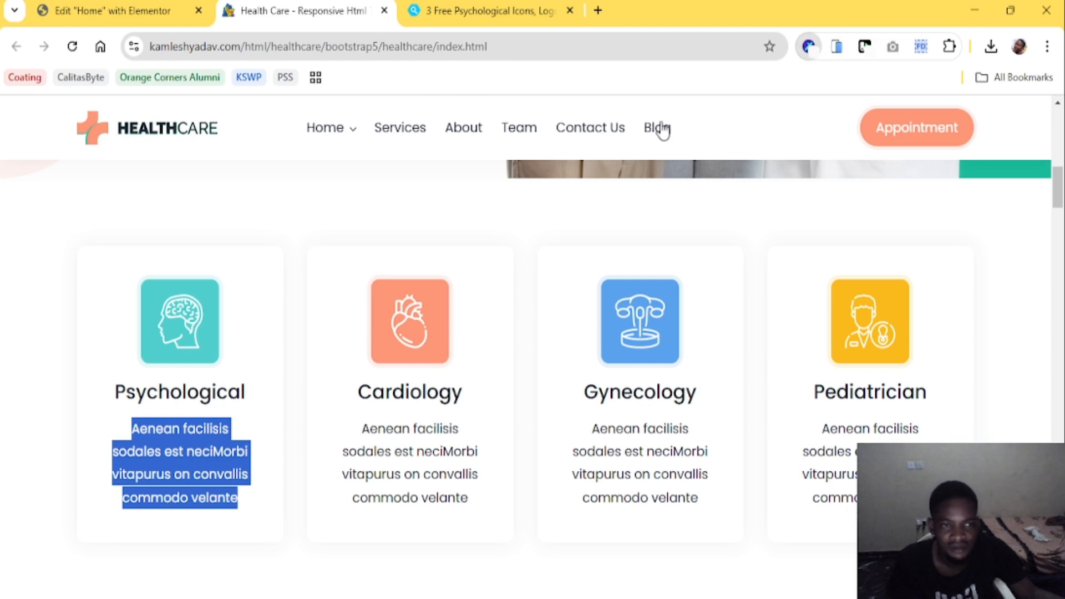
left_click(205, 294)
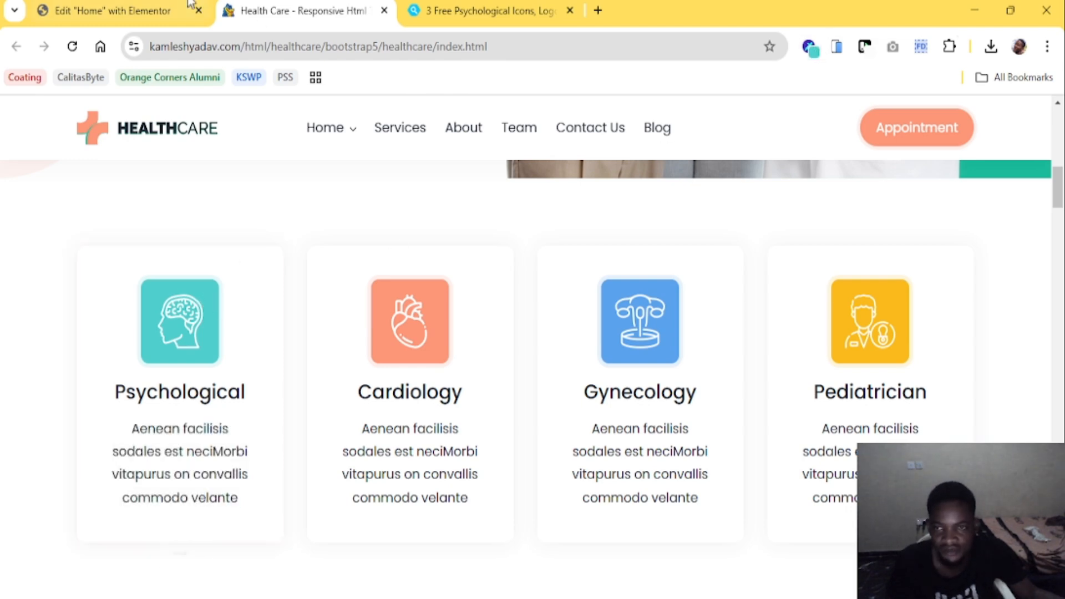
left_click(117, 10)
left_click(191, 222)
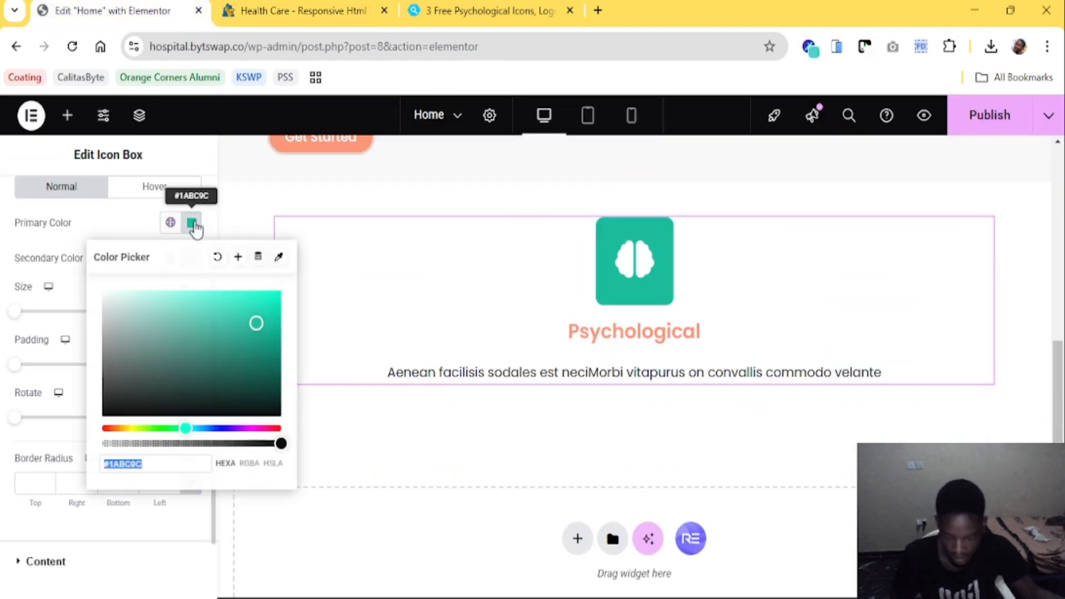
type("#4fcecd")
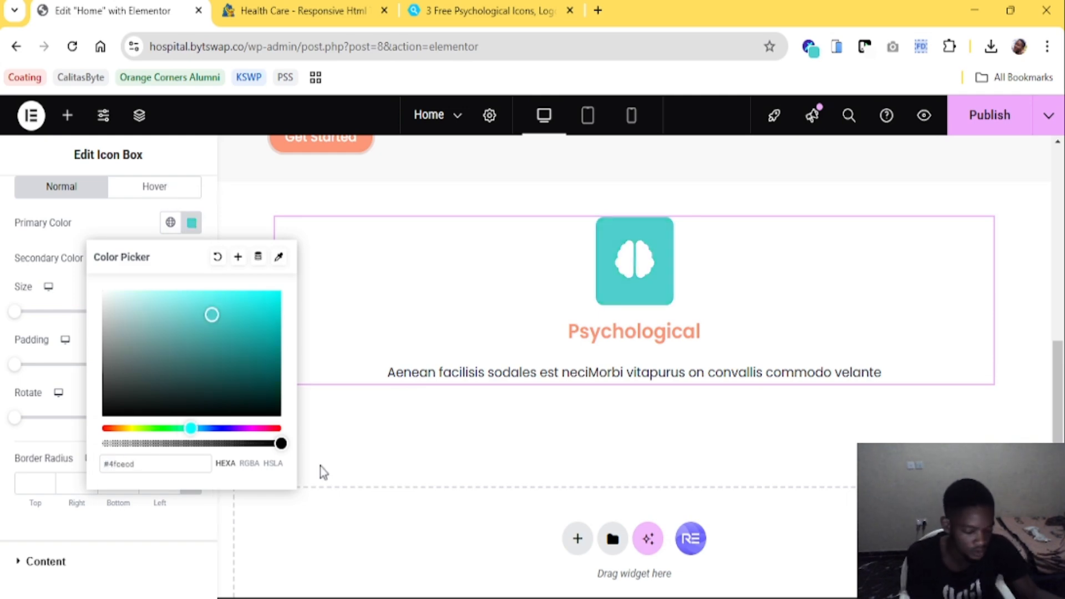
left_click(183, 532)
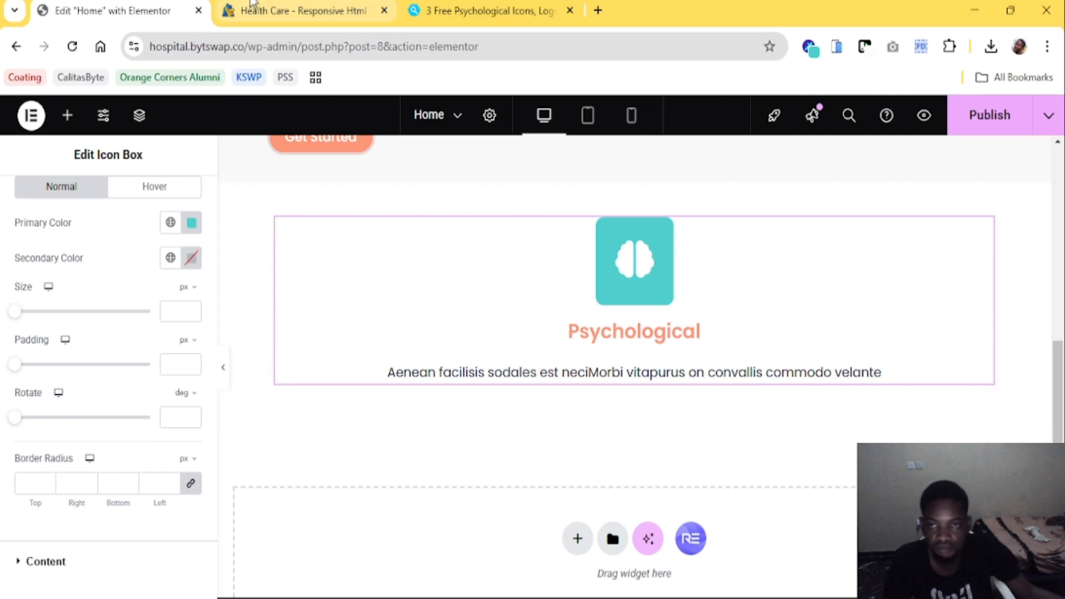
left_click(250, 9)
left_click(110, 10)
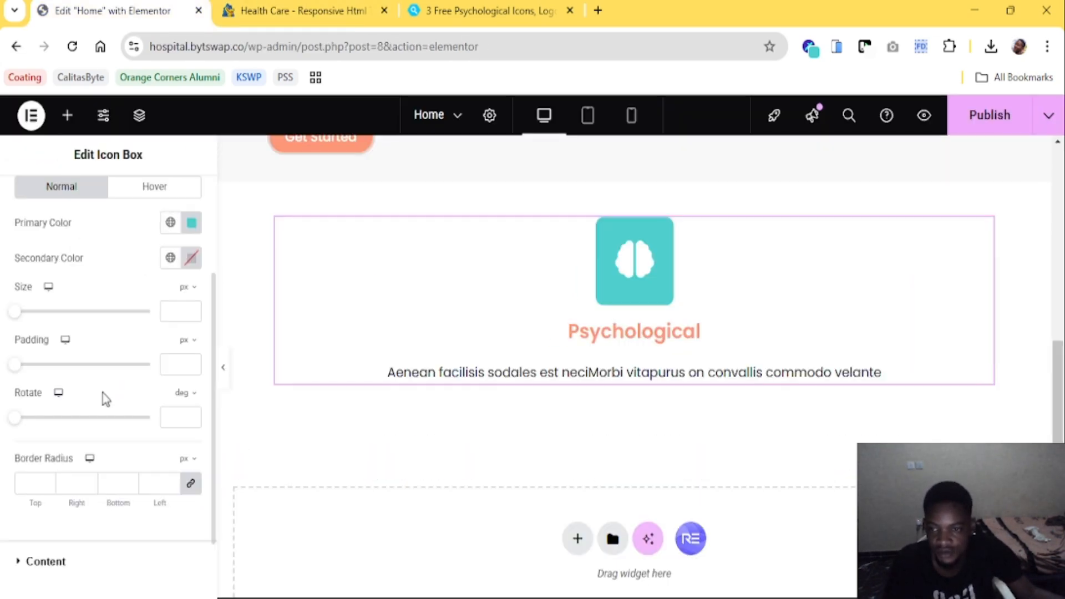
Set the icon box's title color to the global Text color
left_click(52, 562)
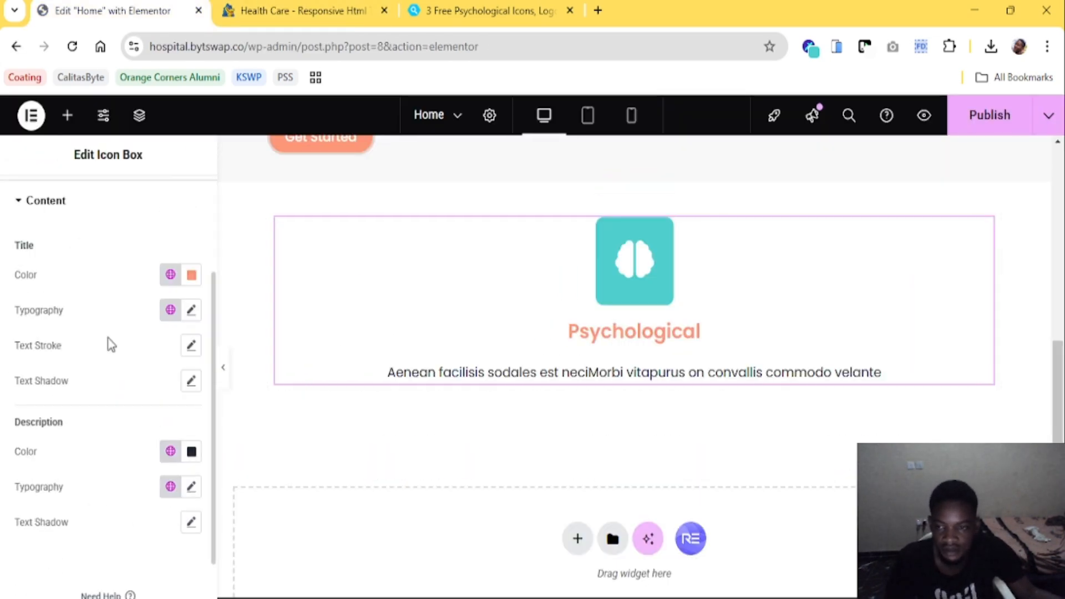
left_click(168, 276)
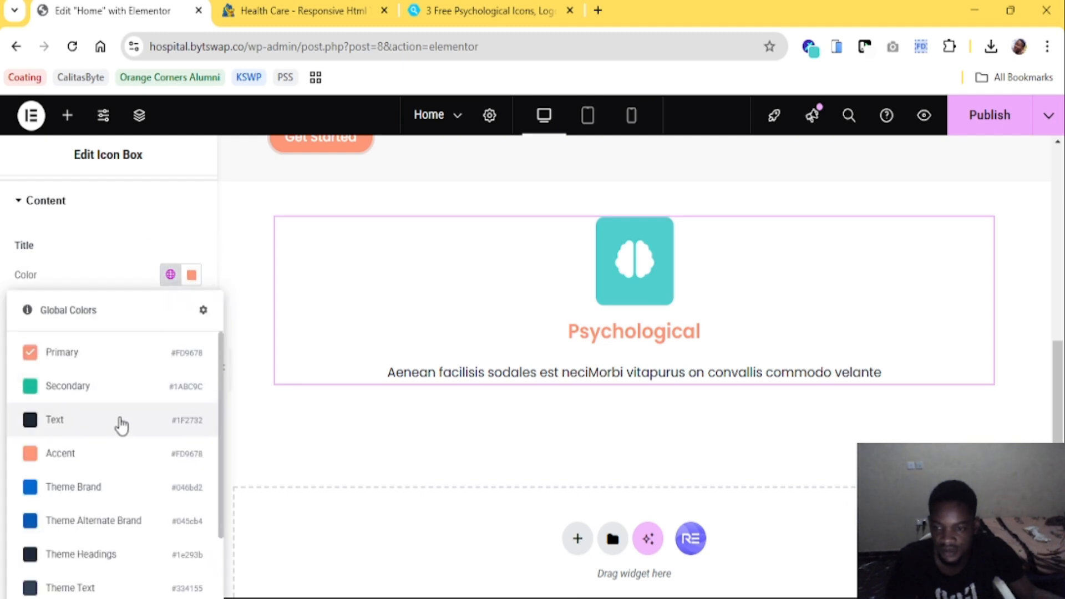
left_click(104, 420)
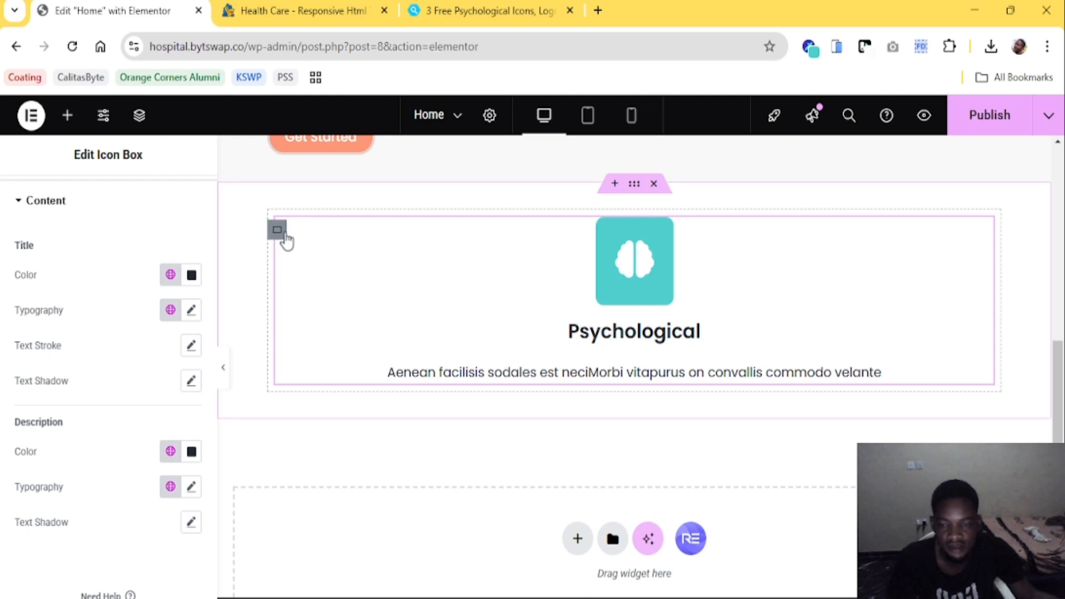
Compare the icon box's styling with the template's service cards and the hero section above them
left_click(280, 10)
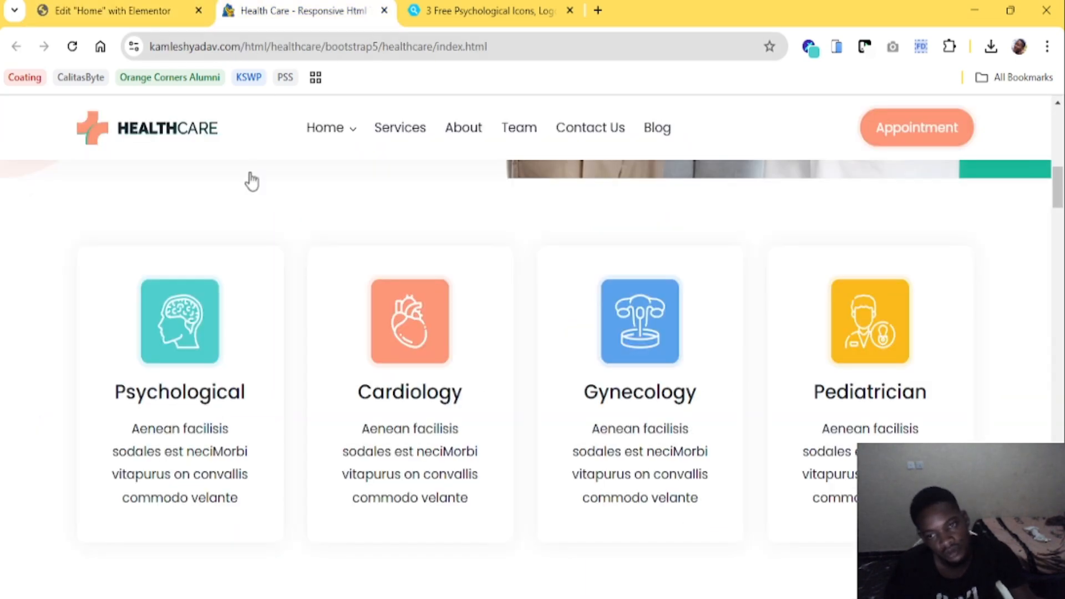
left_click(181, 10)
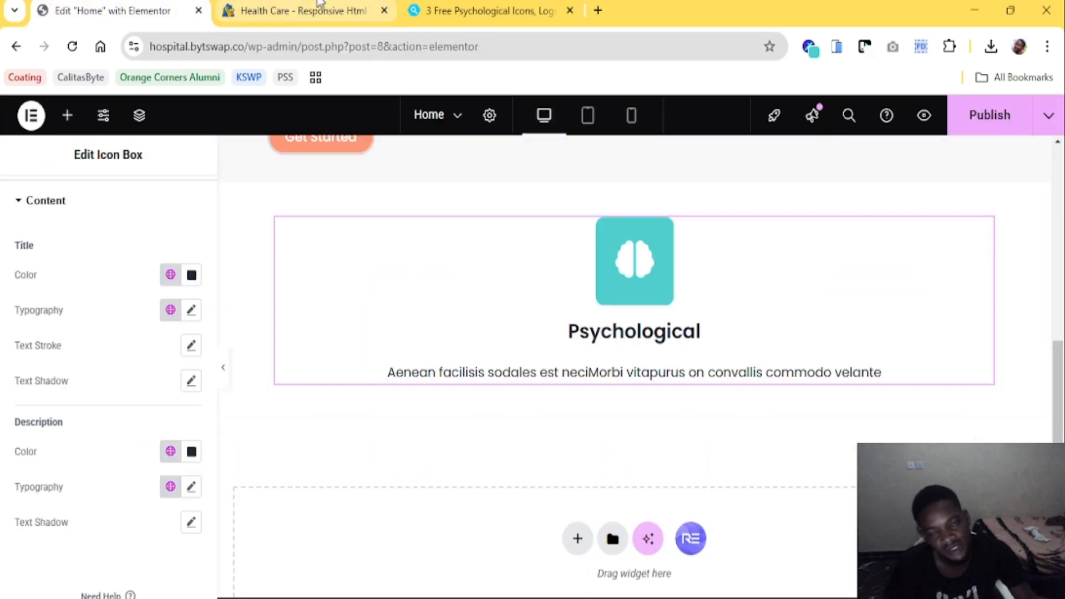
left_click(321, 9)
scroll(415, 342, "up", 5)
scroll(416, 343, "down", 8)
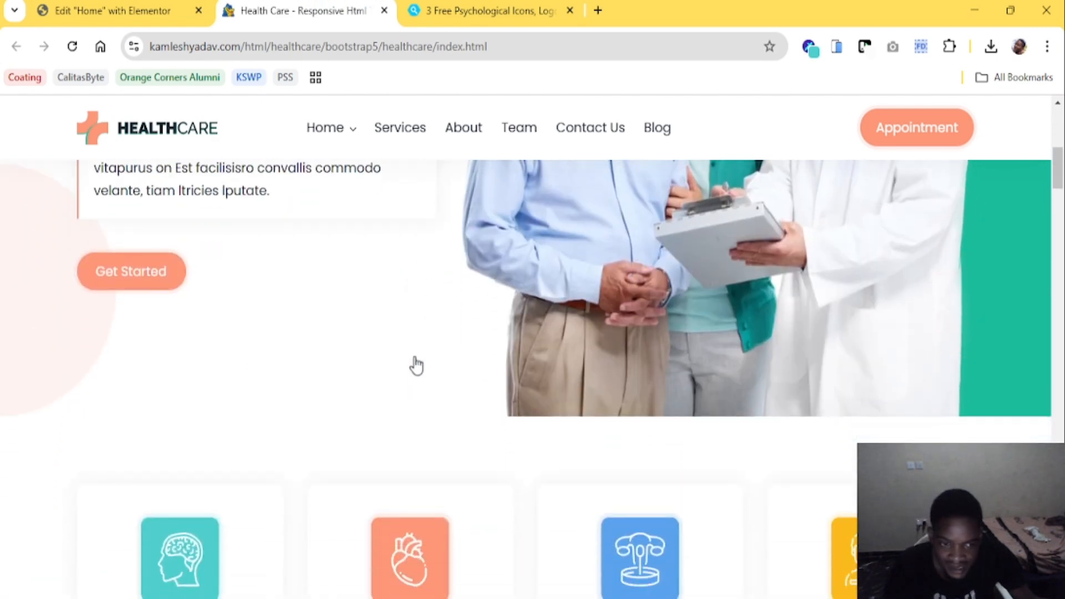
left_click(185, 6)
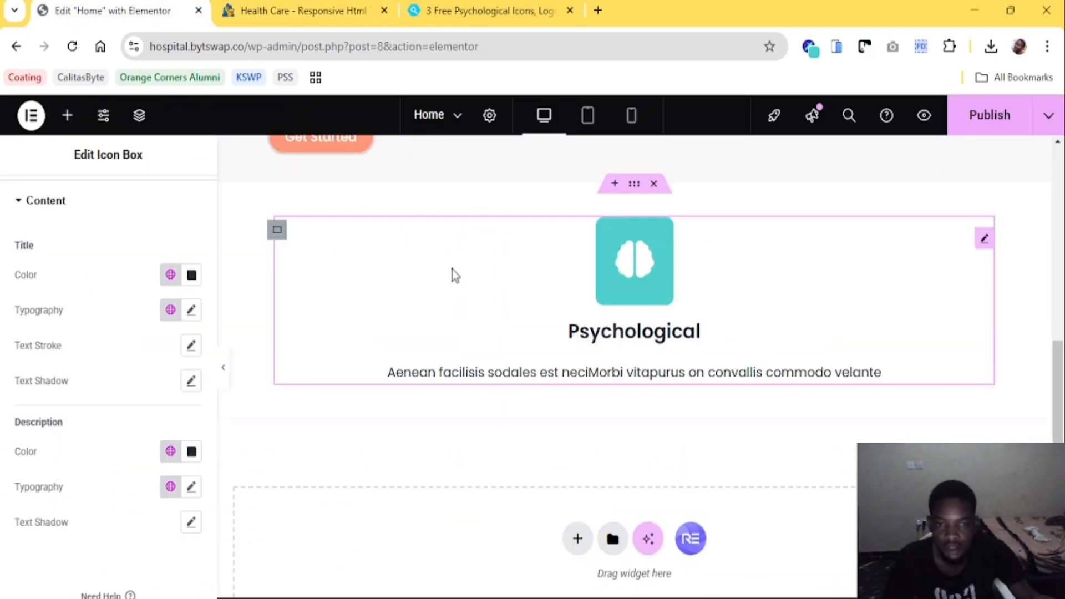
Give the services section's outer container a classic background with color #f8f8f8
scroll(582, 269, "up", 3)
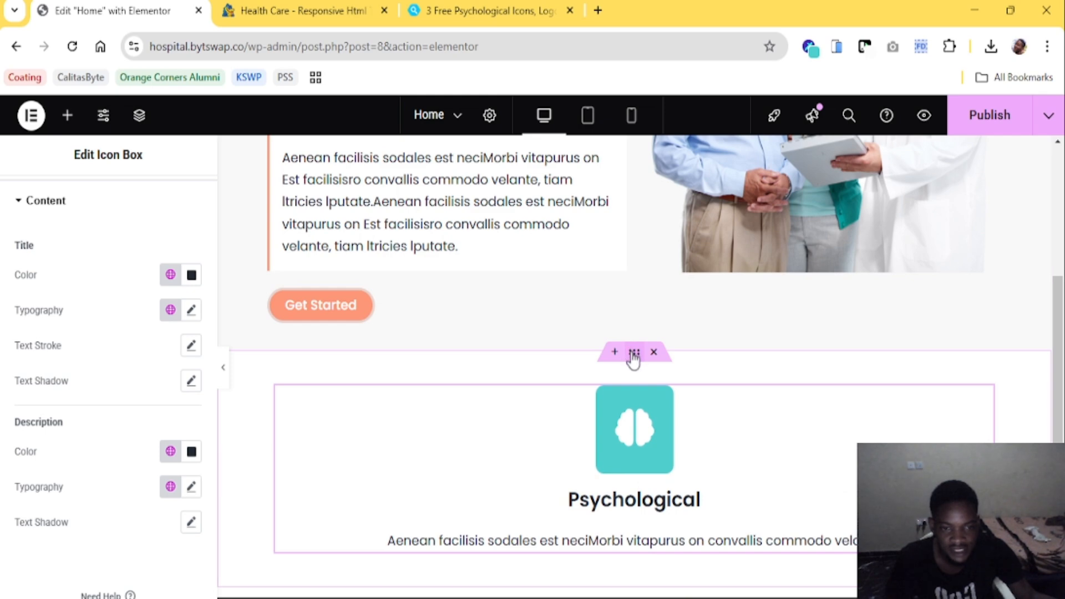
left_click(475, 245)
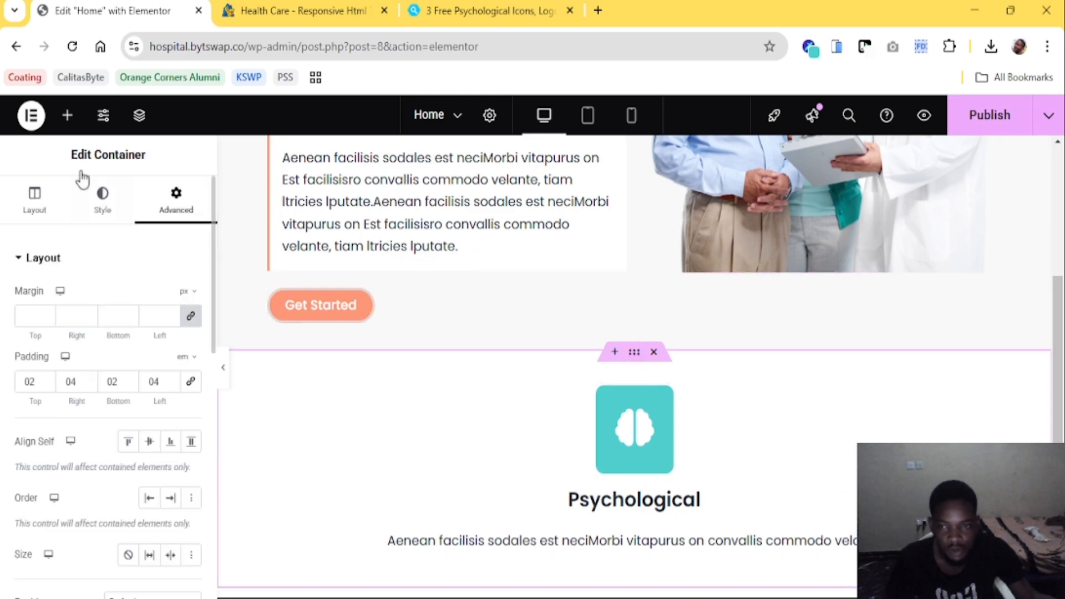
left_click(102, 197)
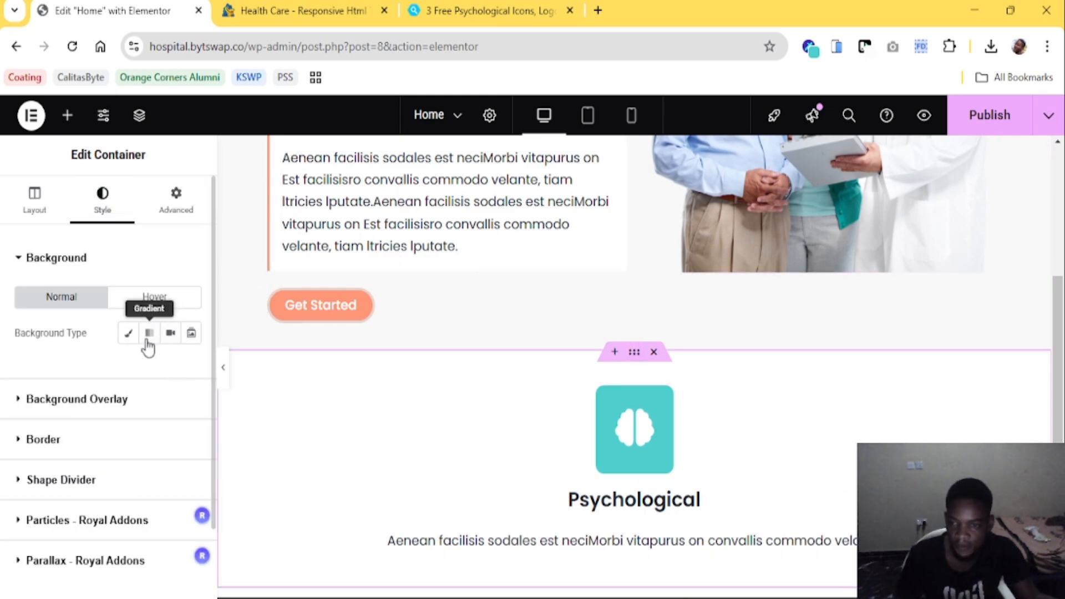
left_click(129, 333)
left_click(191, 367)
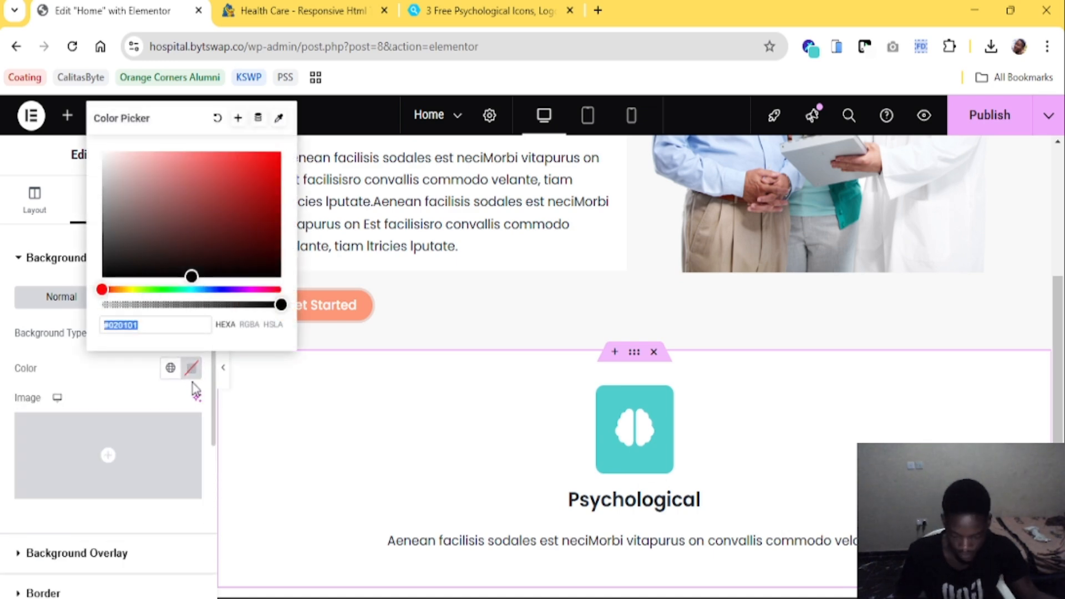
type("f8f8f8")
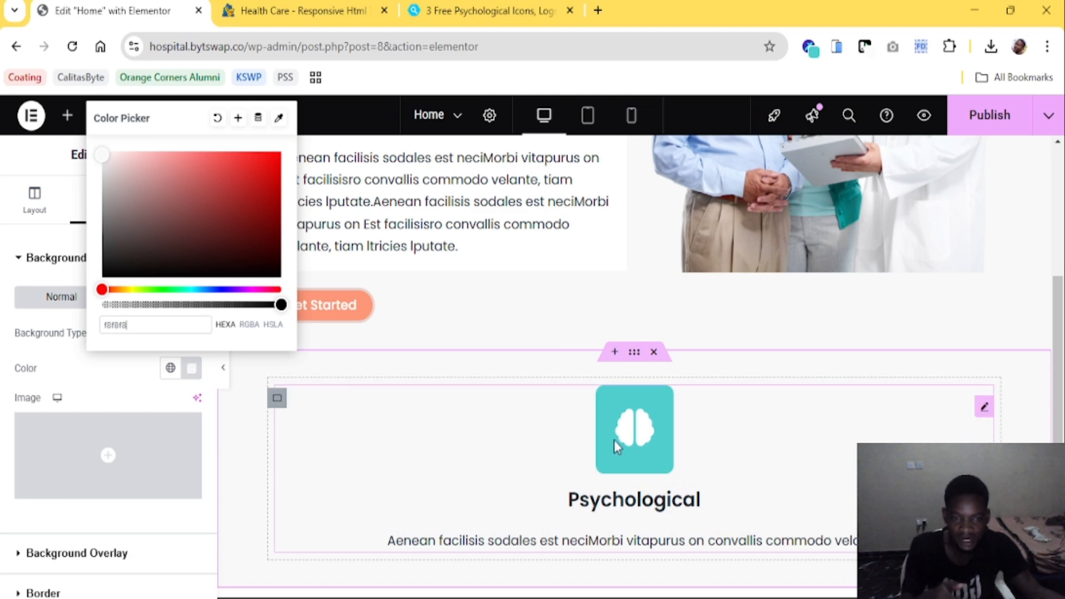
Give the inner container around the Psychological icon box a classic white background, #FFFFFF
left_click(280, 400)
left_click(281, 403)
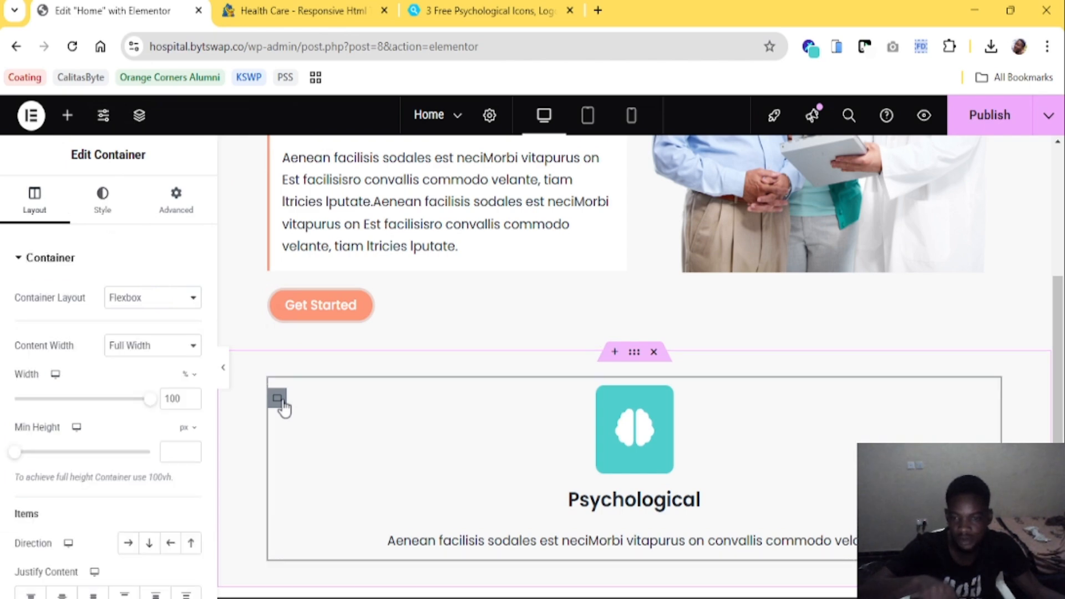
left_click(139, 114)
scroll(951, 375, "down", 3)
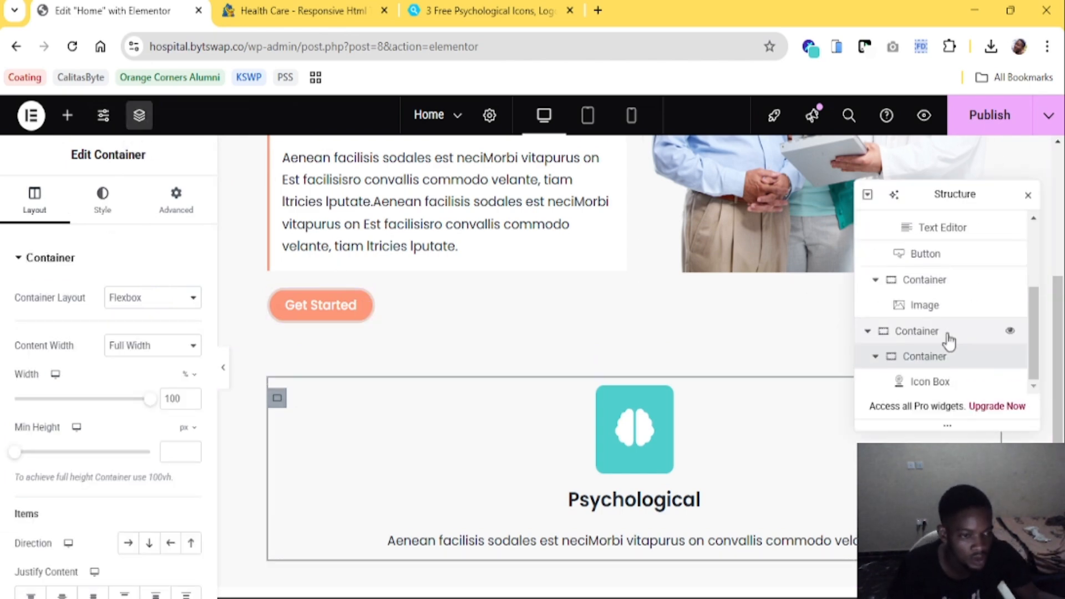
scroll(924, 366, "up", 1)
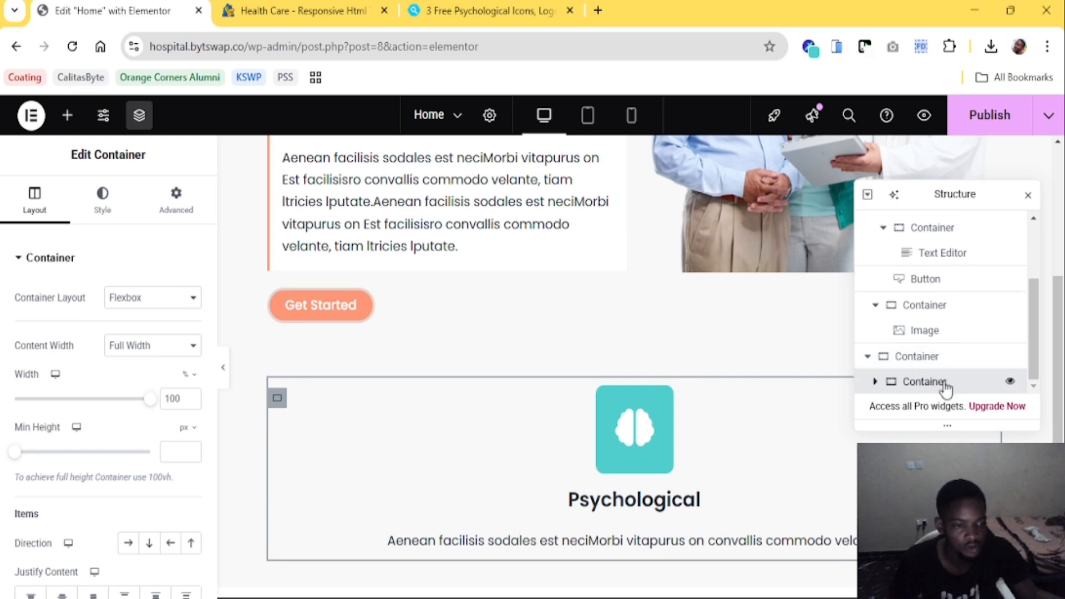
left_click(103, 210)
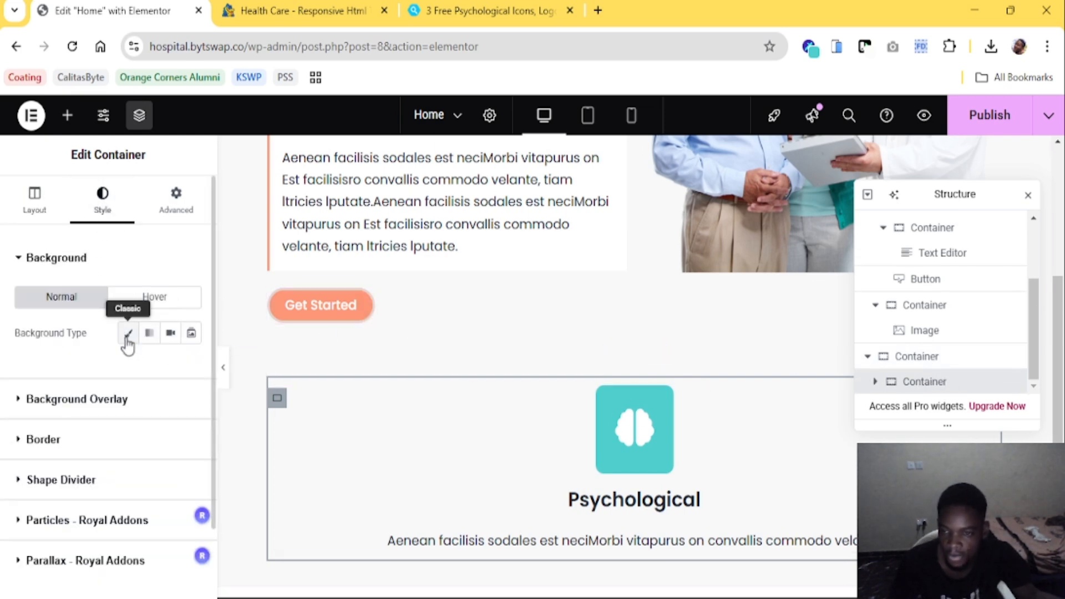
left_click(128, 333)
left_click(191, 368)
left_click_drag(123, 203, 69, 119)
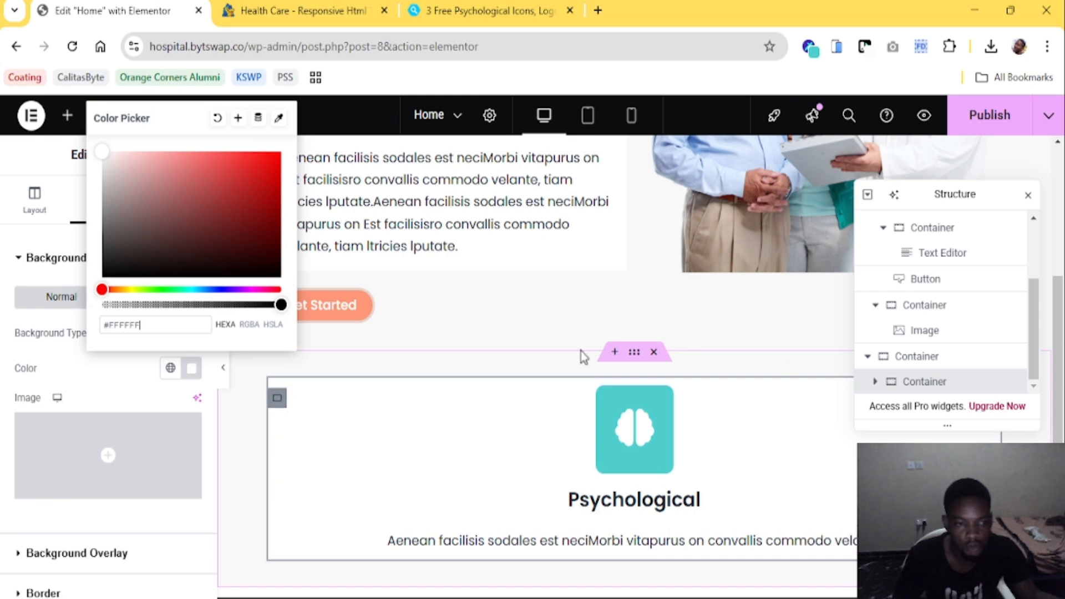
Duplicate the Psychological card's container three times to form a row of four cards like the template's
right_click(280, 404)
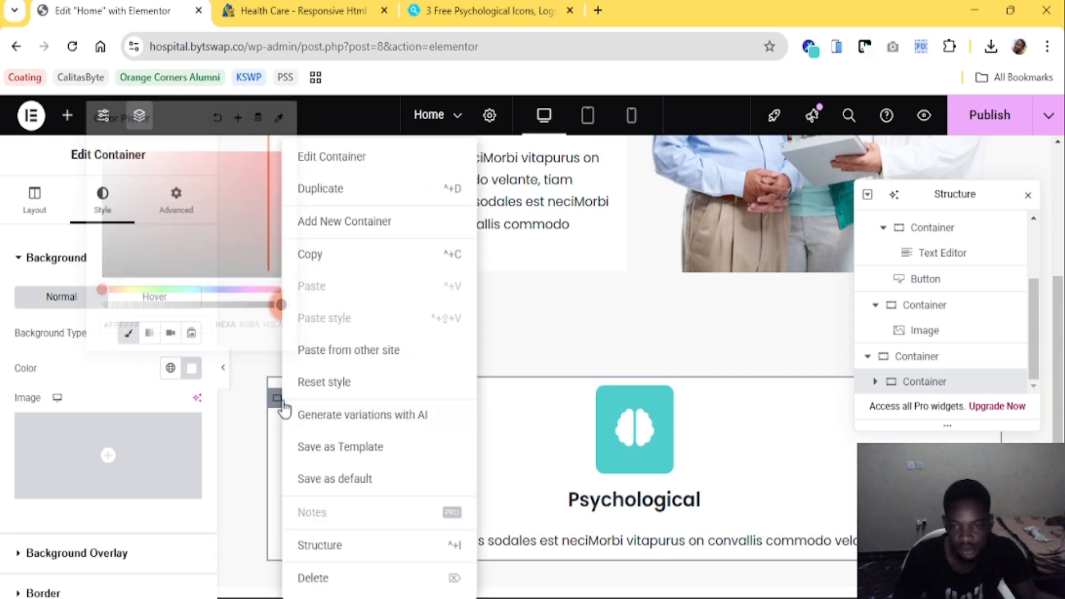
left_click(330, 203)
right_click(273, 399)
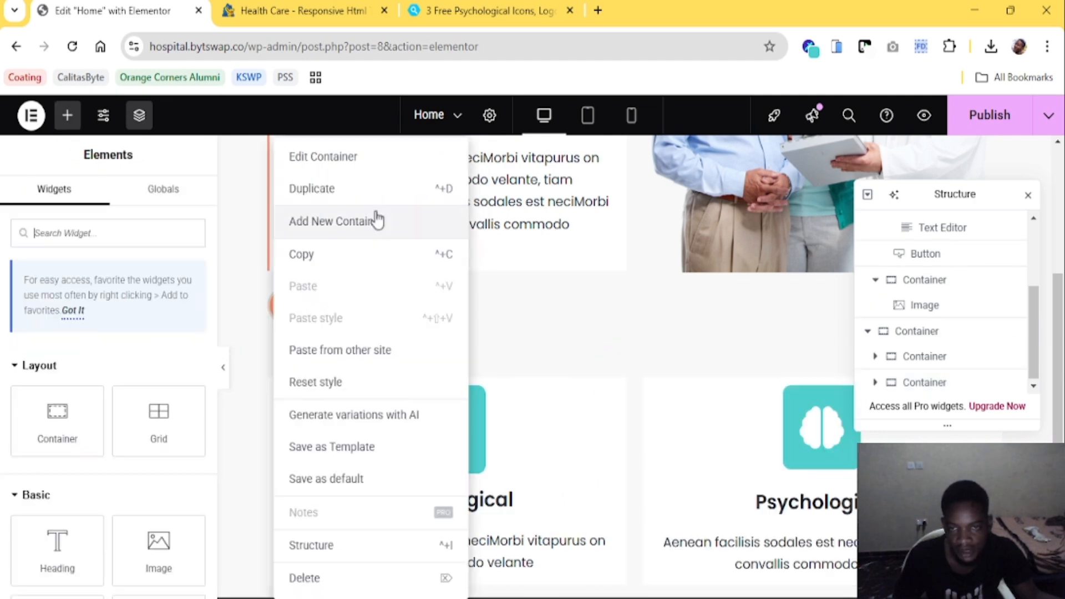
left_click(291, 388)
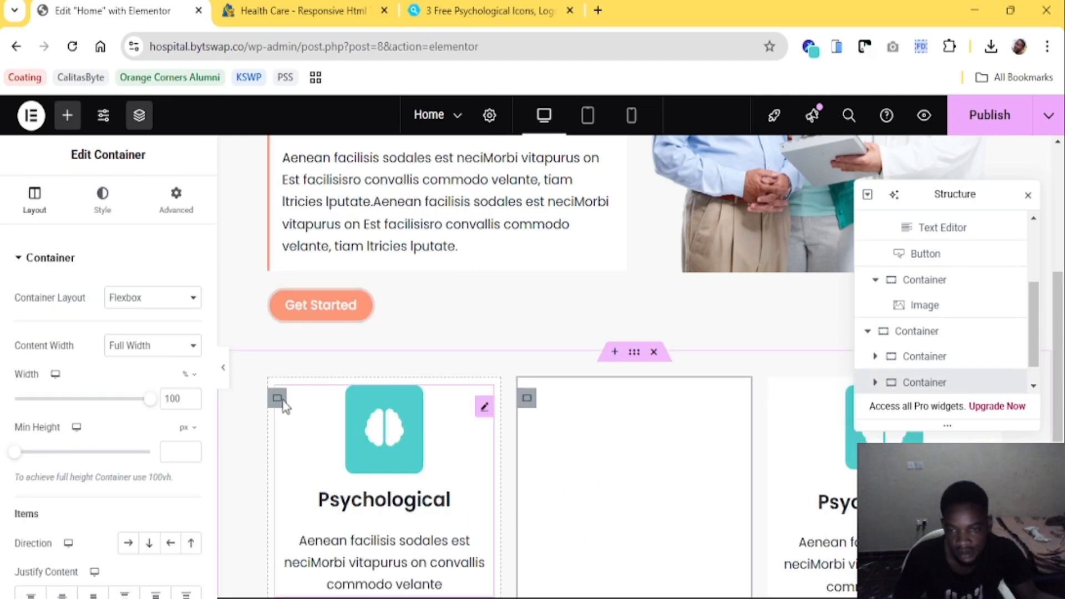
right_click(277, 402)
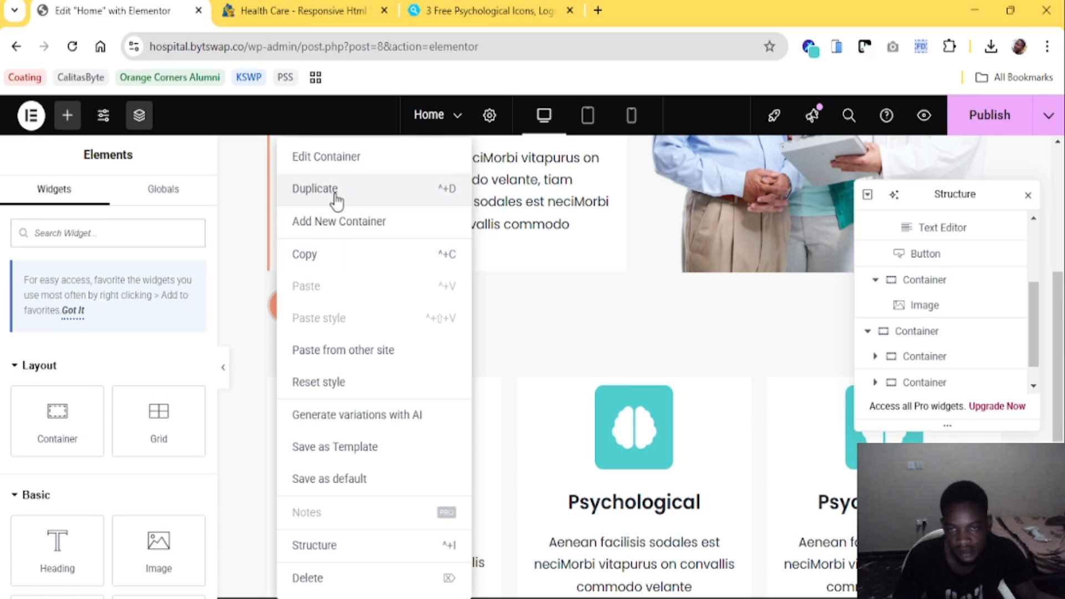
left_click(299, 11)
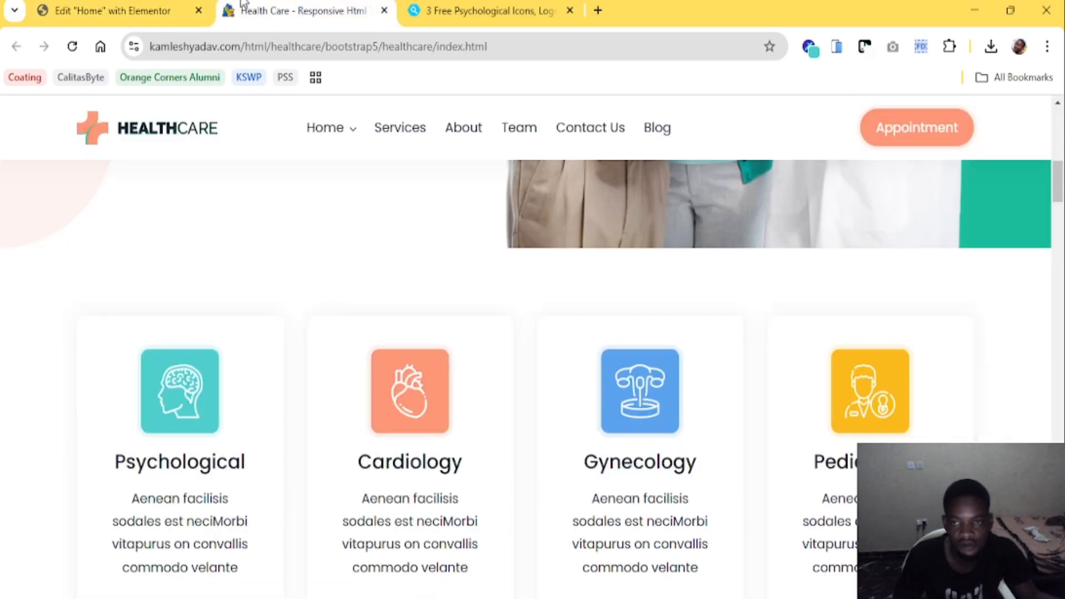
left_click(111, 11)
left_click(310, 185)
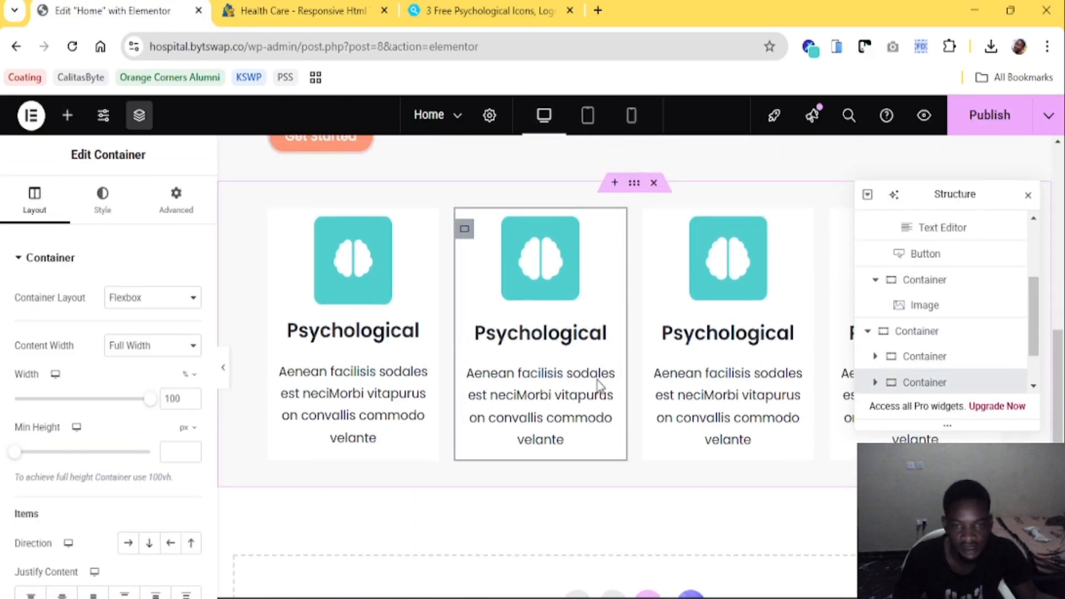
Select the first card's container for advanced editing and bring up the template's service cards alongside the developer tools
left_click(281, 235)
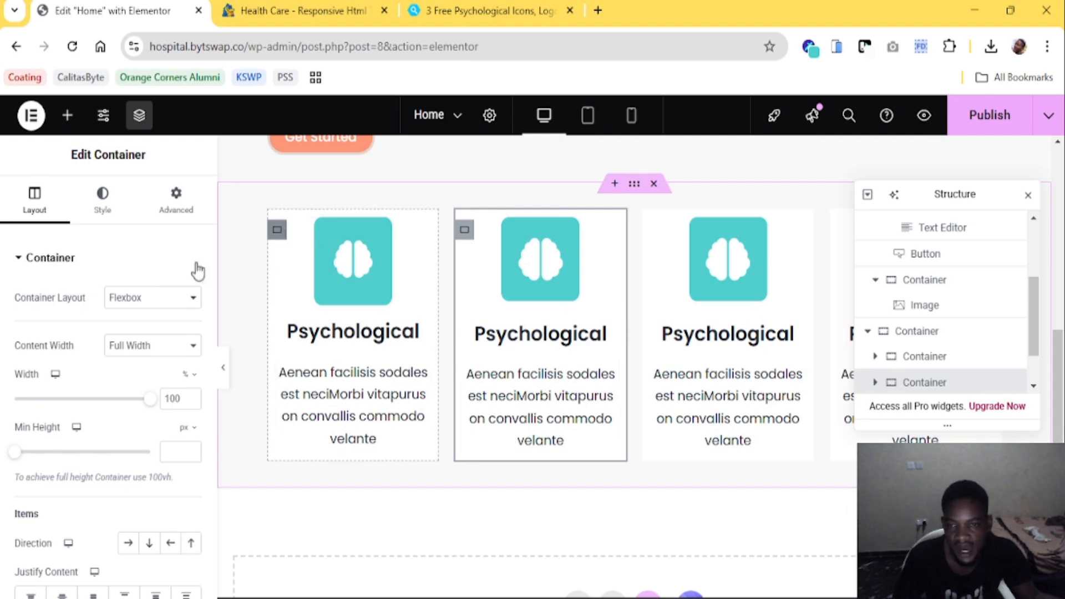
left_click(102, 203)
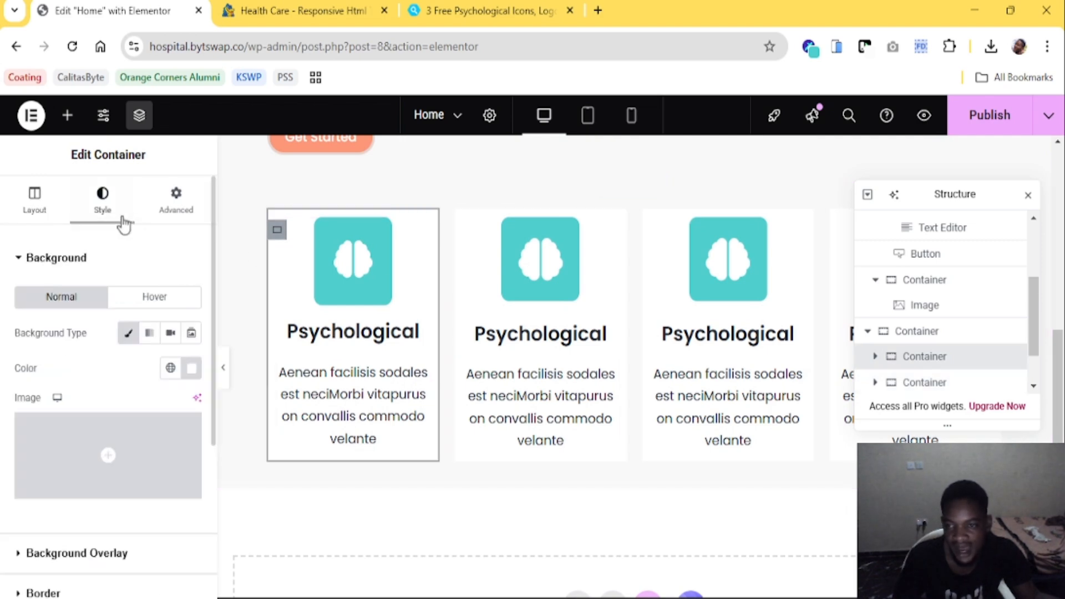
left_click(171, 211)
left_click(275, 4)
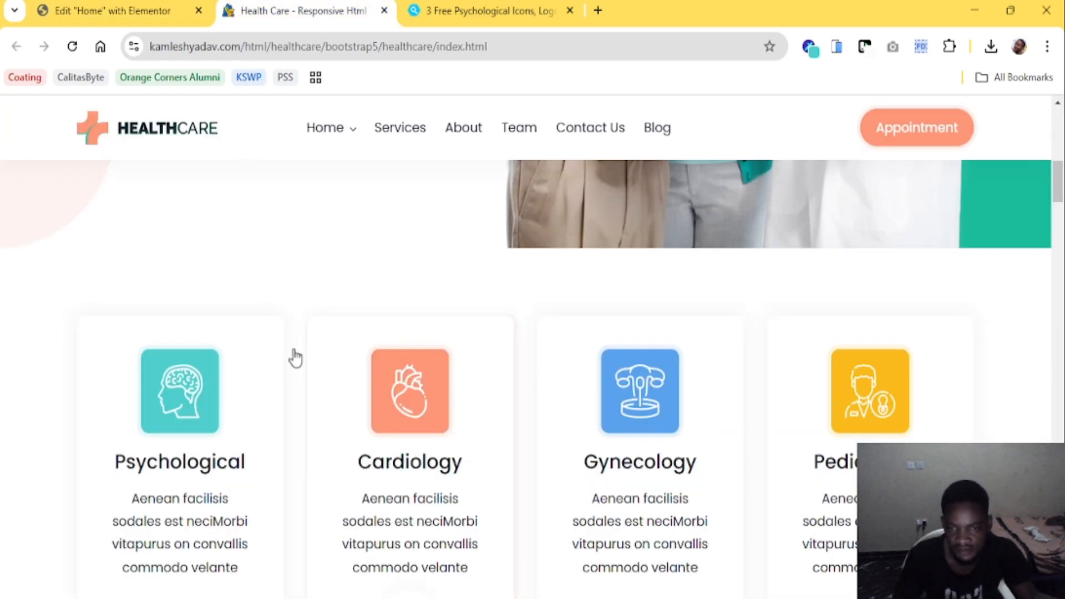
key("F12")
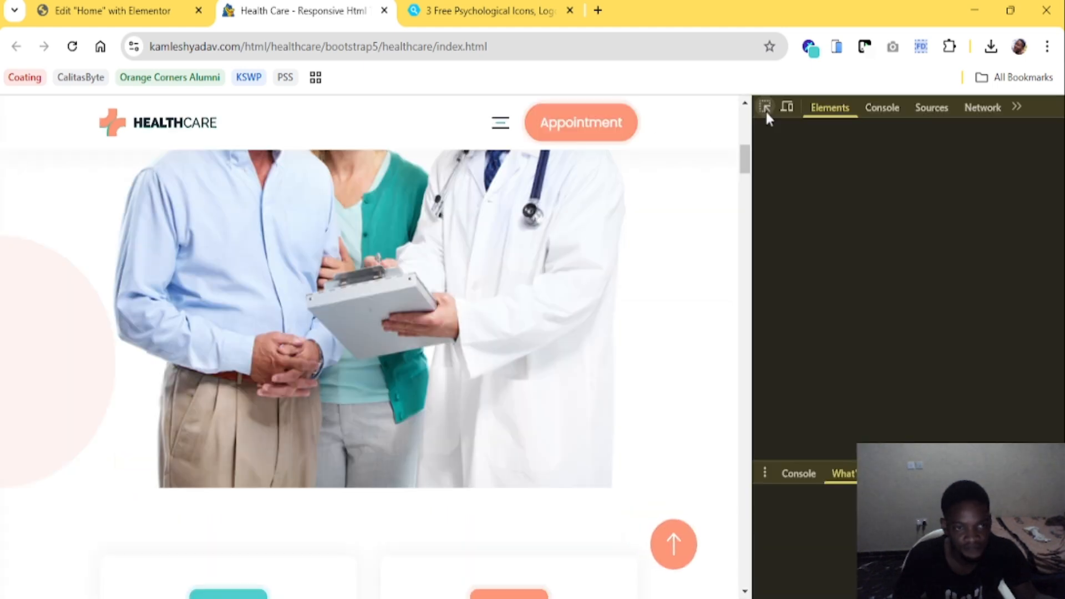
scroll(480, 329, "down", 5)
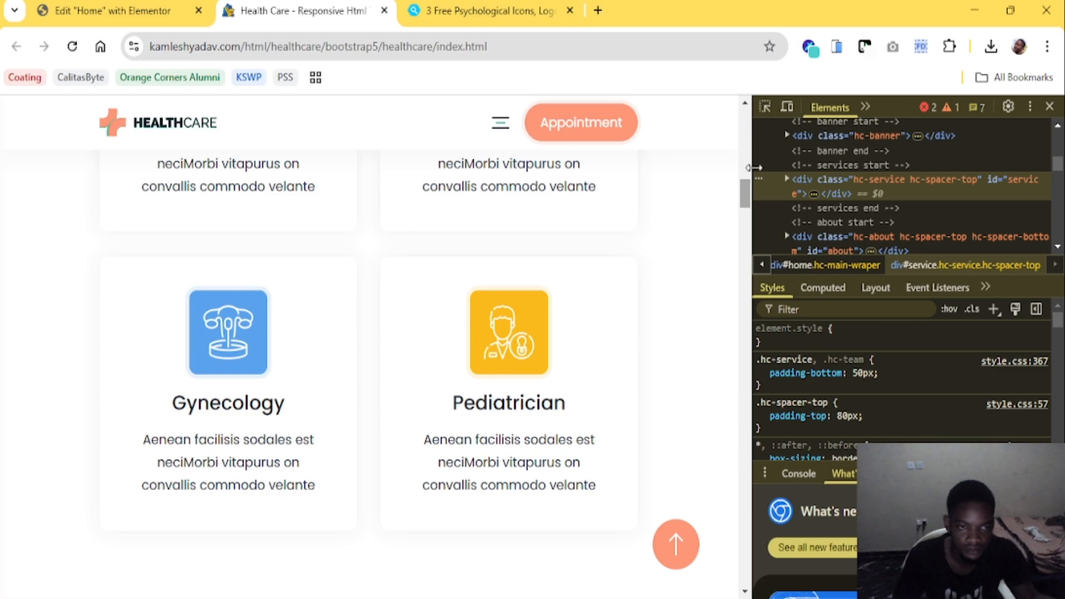
left_click_drag(754, 167, 868, 167)
scroll(502, 350, "down", 3)
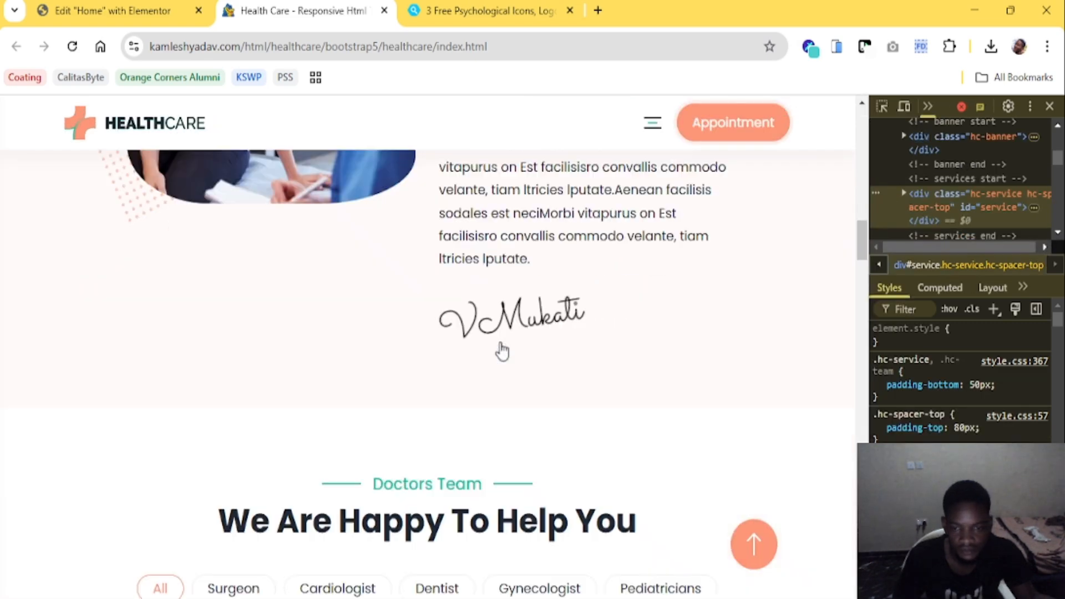
scroll(502, 350, "down", 5)
scroll(502, 350, "up", 15)
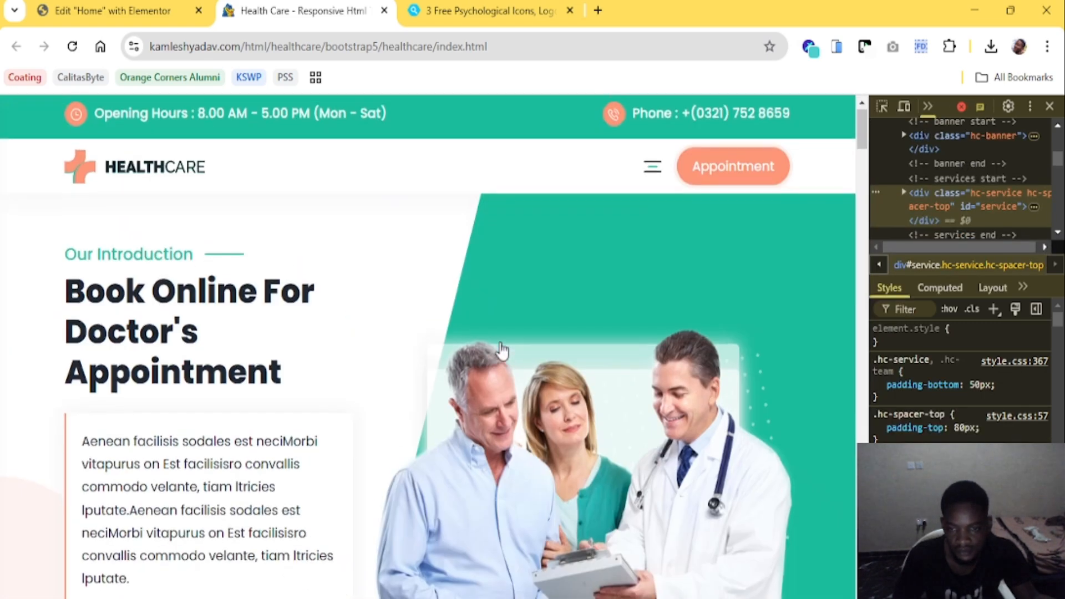
scroll(502, 350, "down", 8)
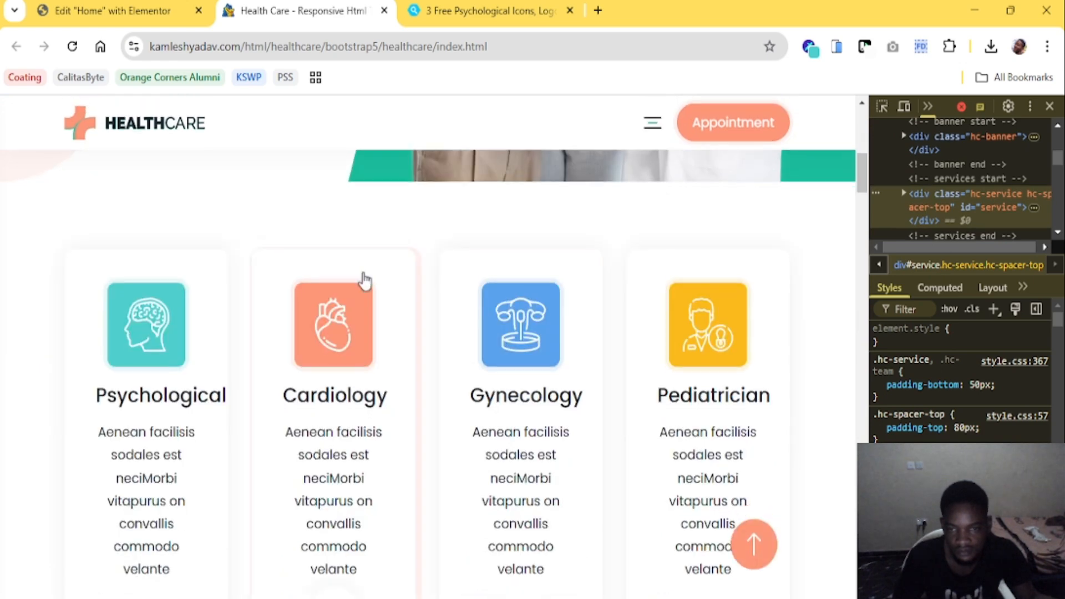
Inspect a template service card's box element and read its padding, border radius and shadow styles
left_click(878, 106)
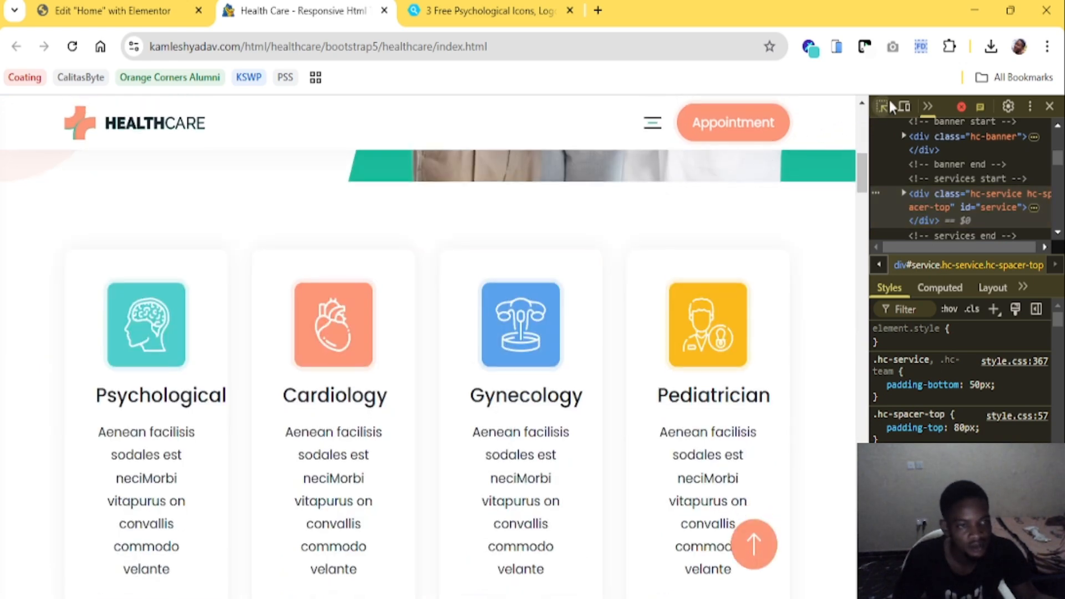
left_click(470, 288)
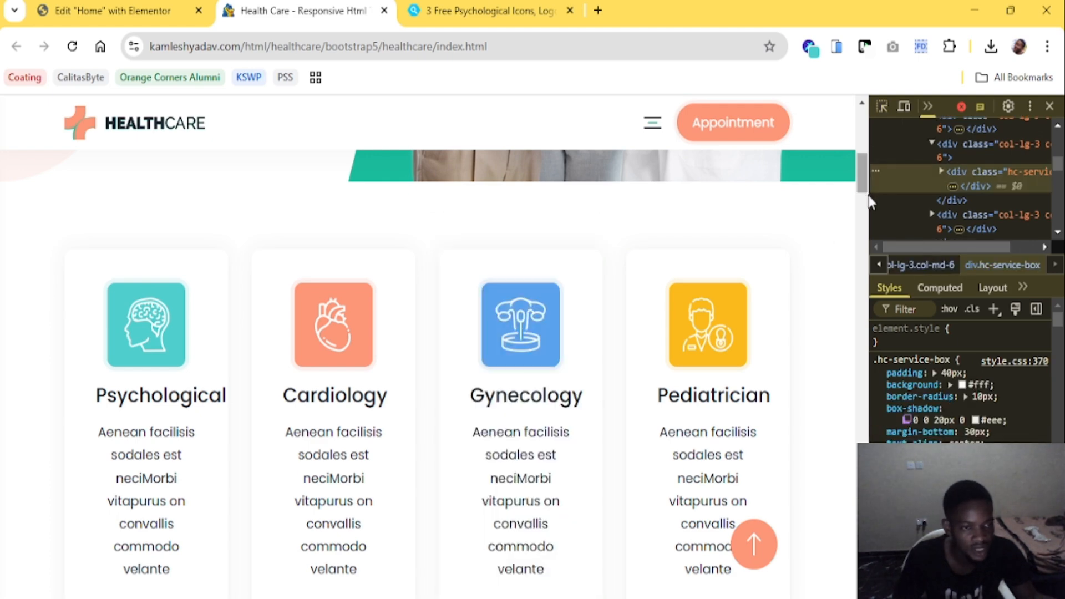
left_click_drag(769, 203, 634, 204)
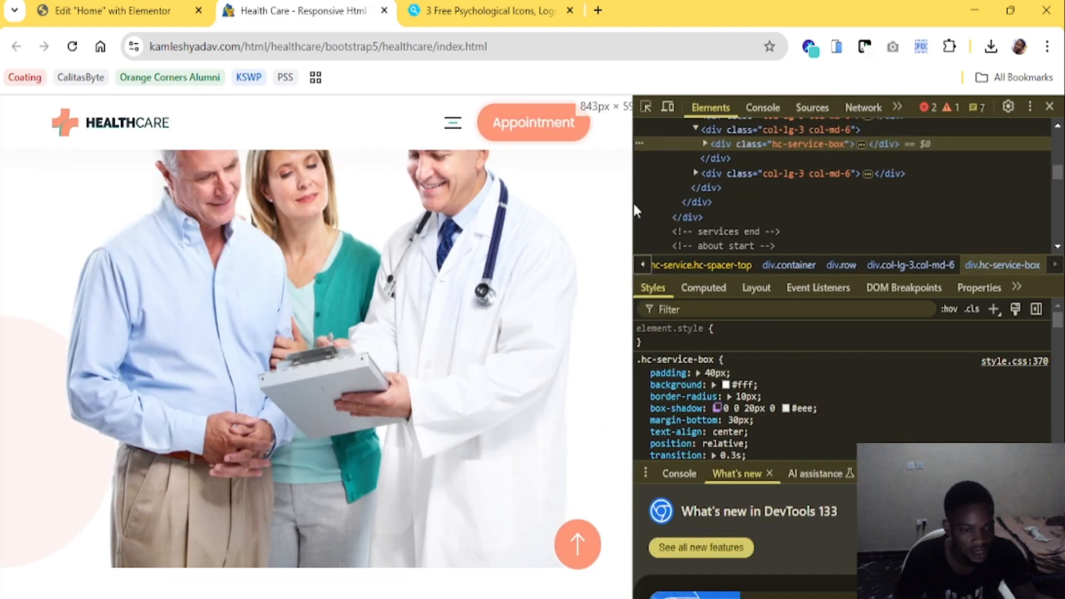
scroll(743, 402, "down", 2)
scroll(743, 402, "up", 3)
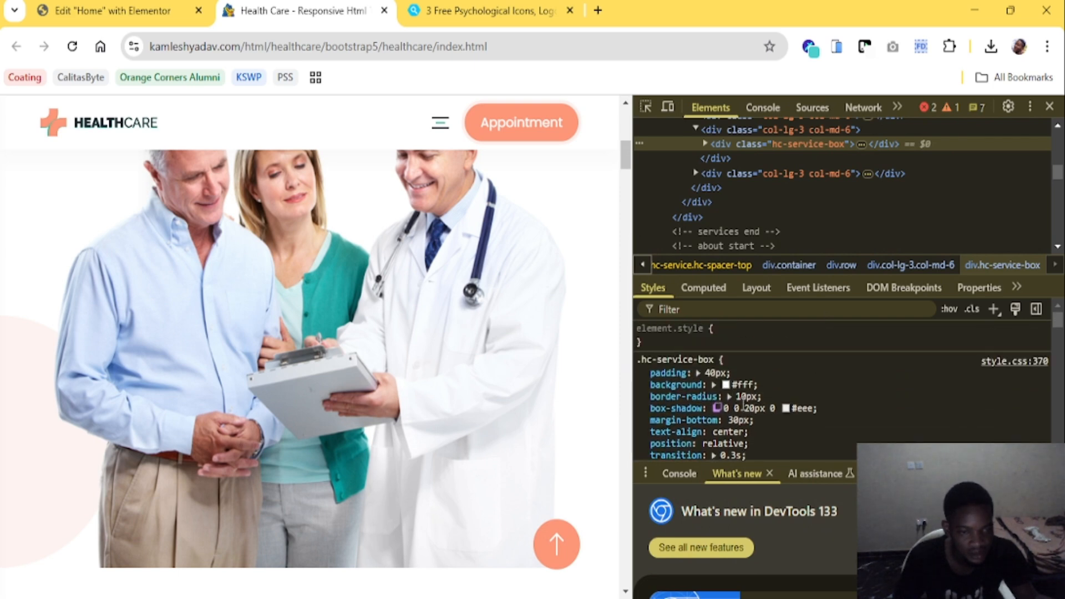
left_click(1049, 107)
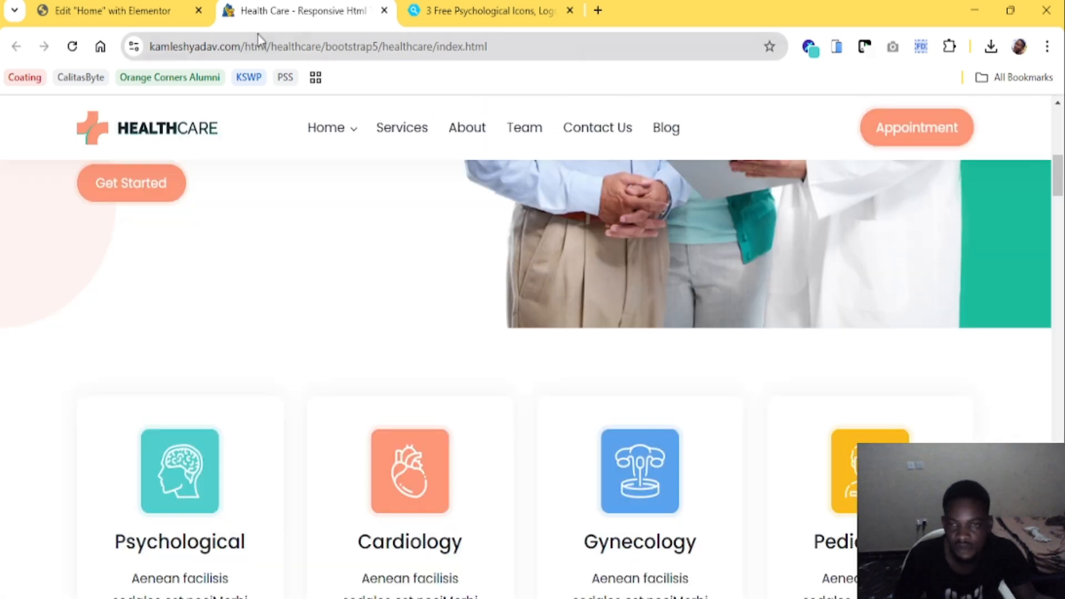
Set the first Psychological card container's padding to 40 px on all sides
left_click(133, 10)
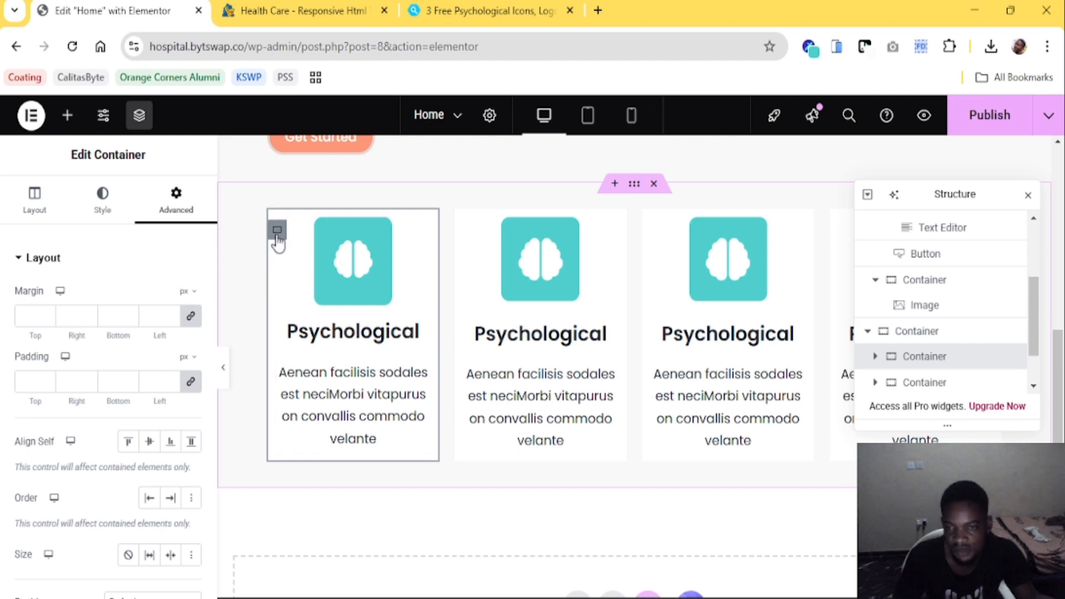
left_click(29, 380)
type("40")
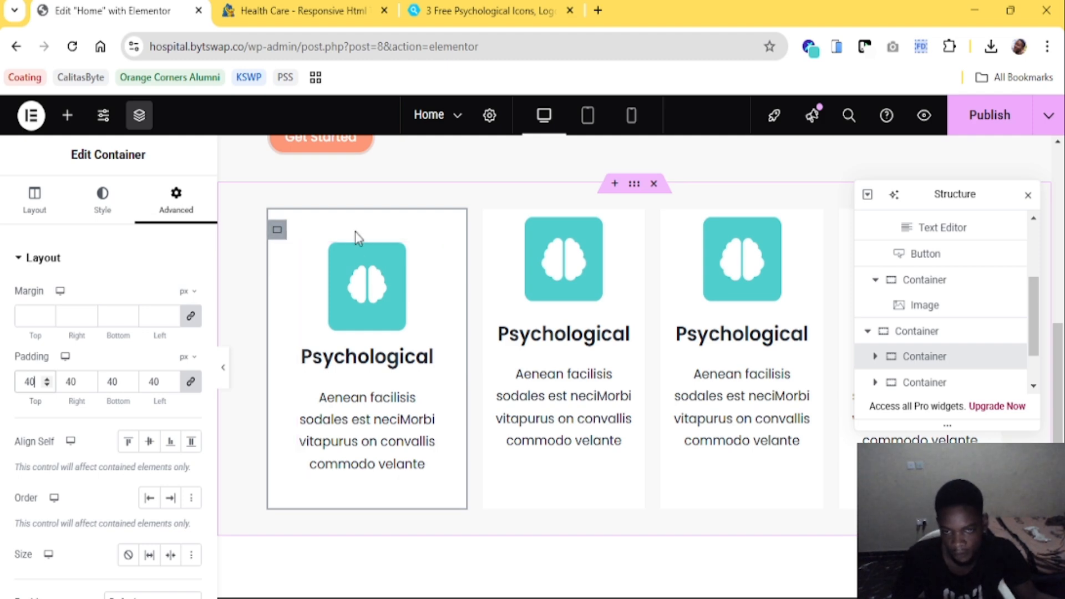
Compare the first card's spacing, corners and shadow with the template's service cards, and open its container's style settings
left_click(255, 11)
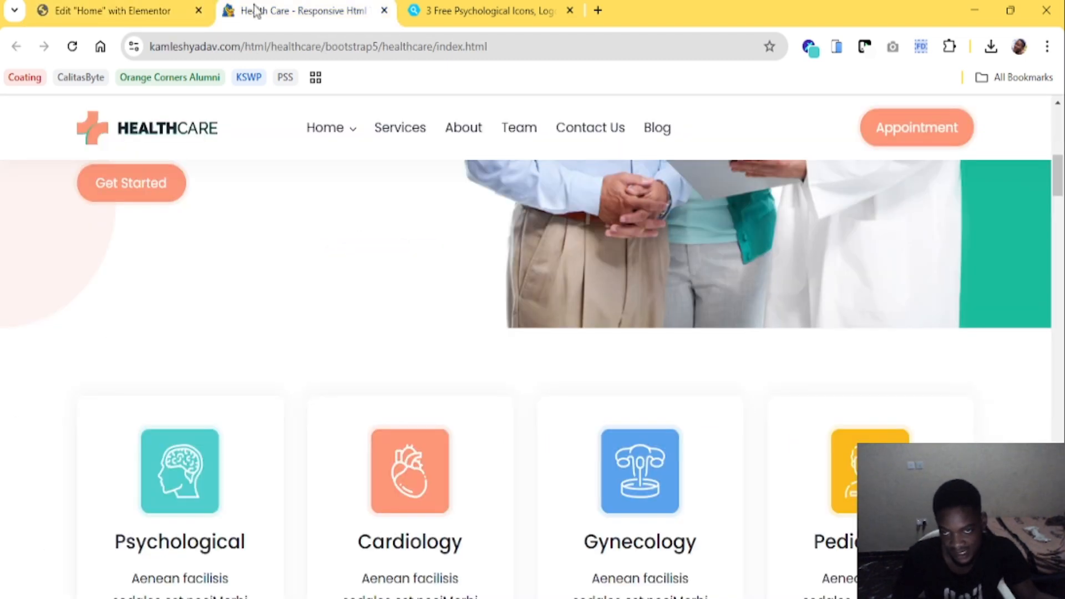
left_click(143, 11)
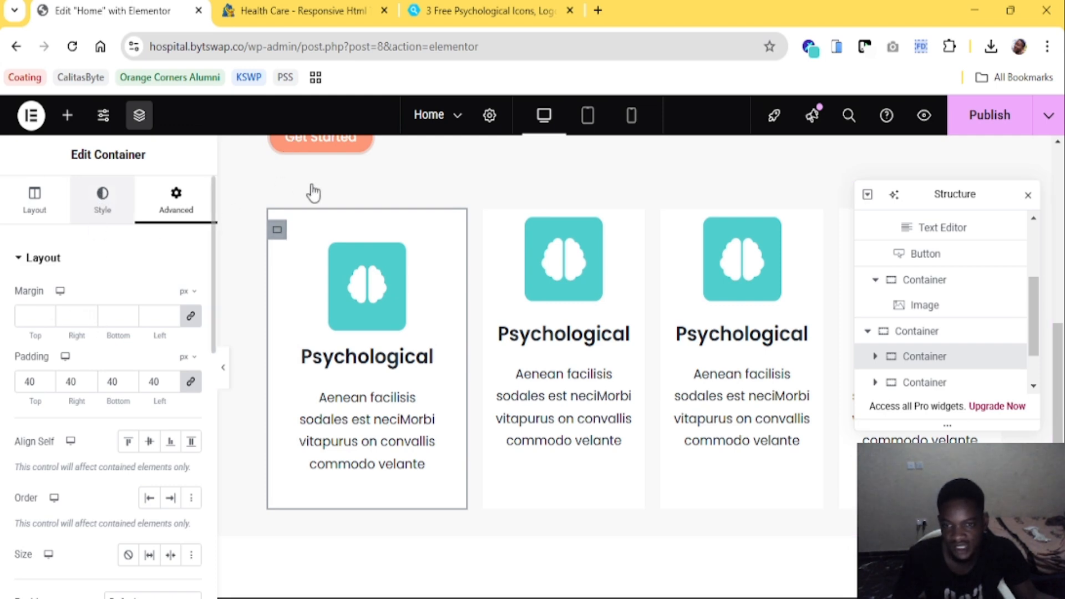
left_click(274, 9)
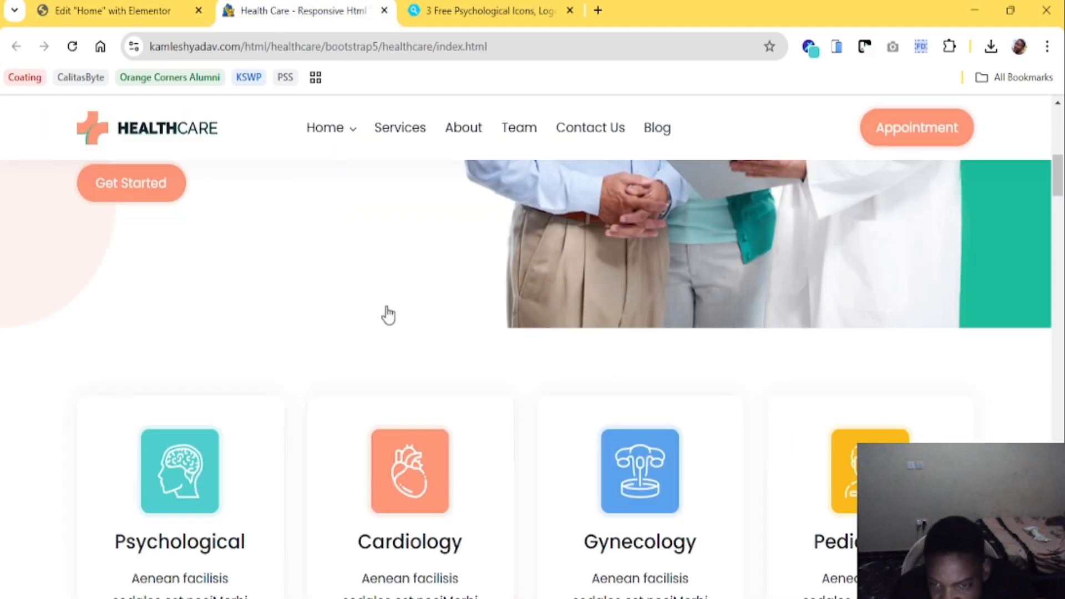
left_click(195, 4)
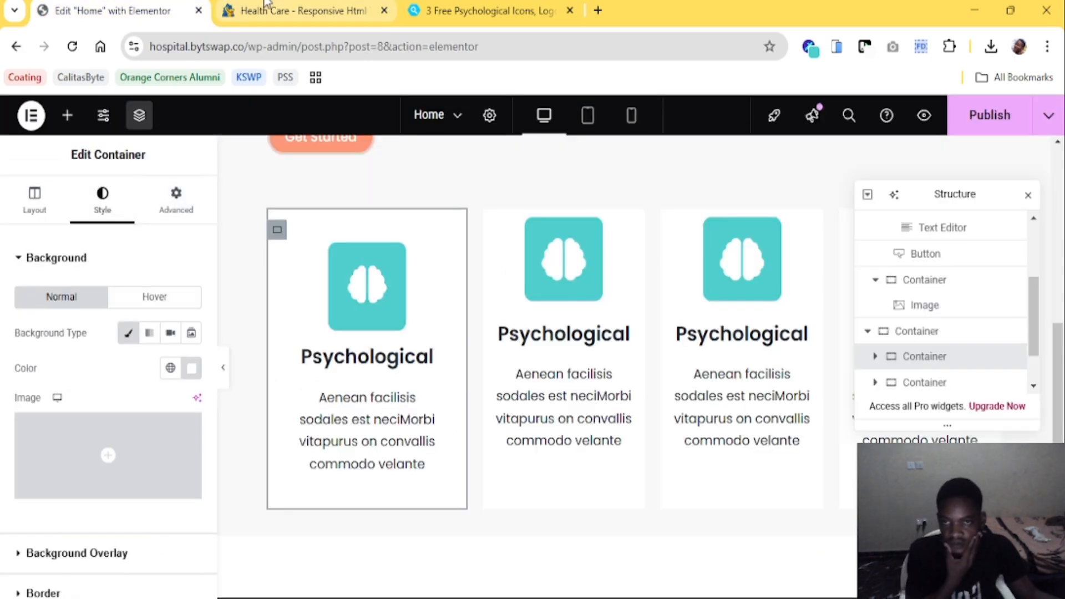
Switch to the Health Care template and bring up its service cards alongside the developer tools
left_click(300, 9)
mouse_move(340, 160)
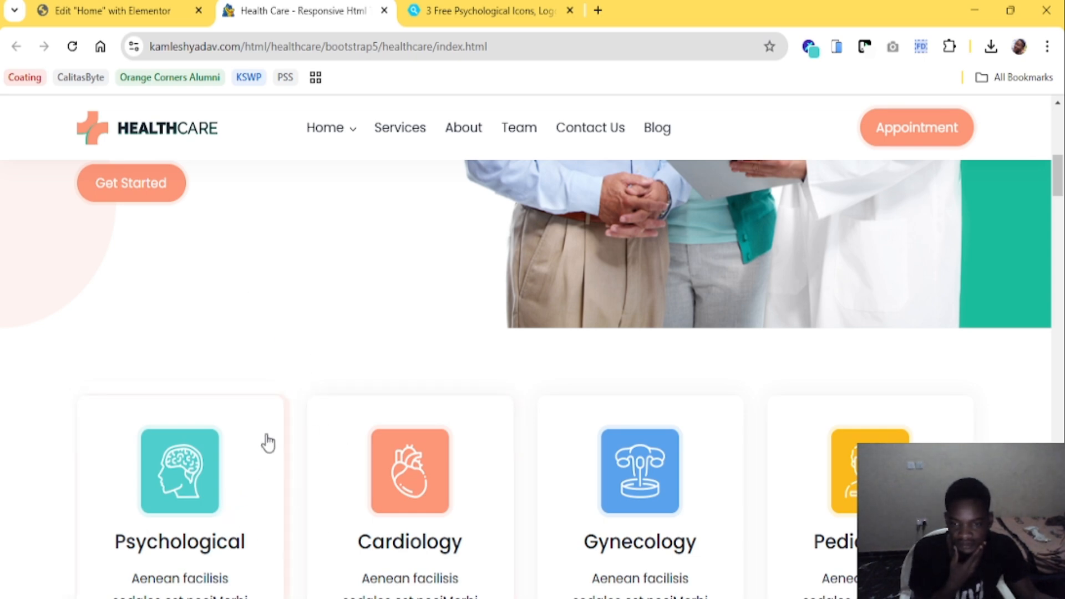
key("F12")
scroll(371, 284, "down", 5)
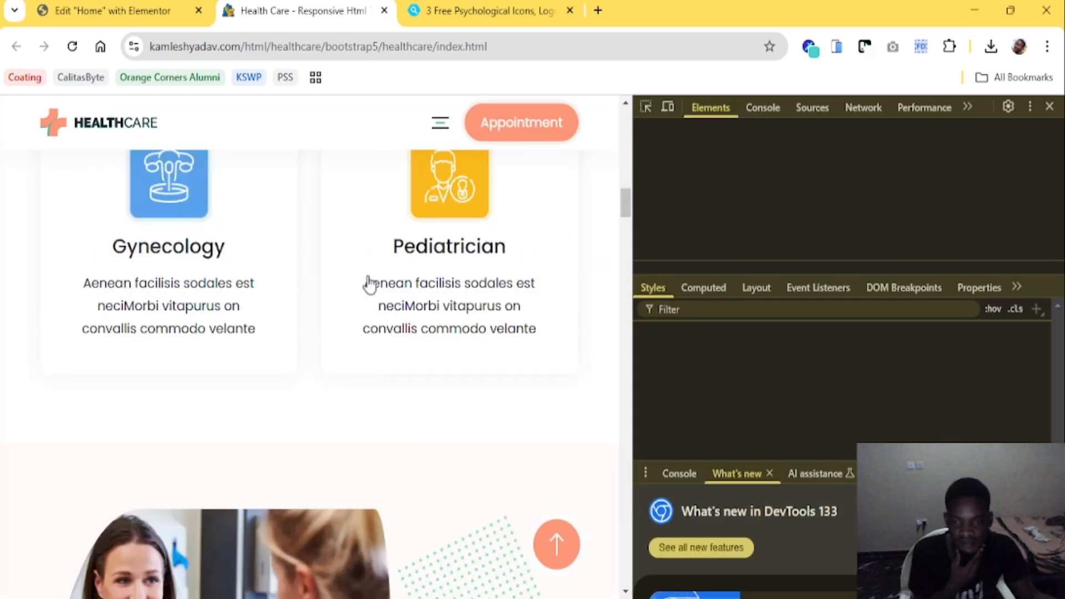
scroll(383, 302, "down", 10)
scroll(388, 312, "up", 20)
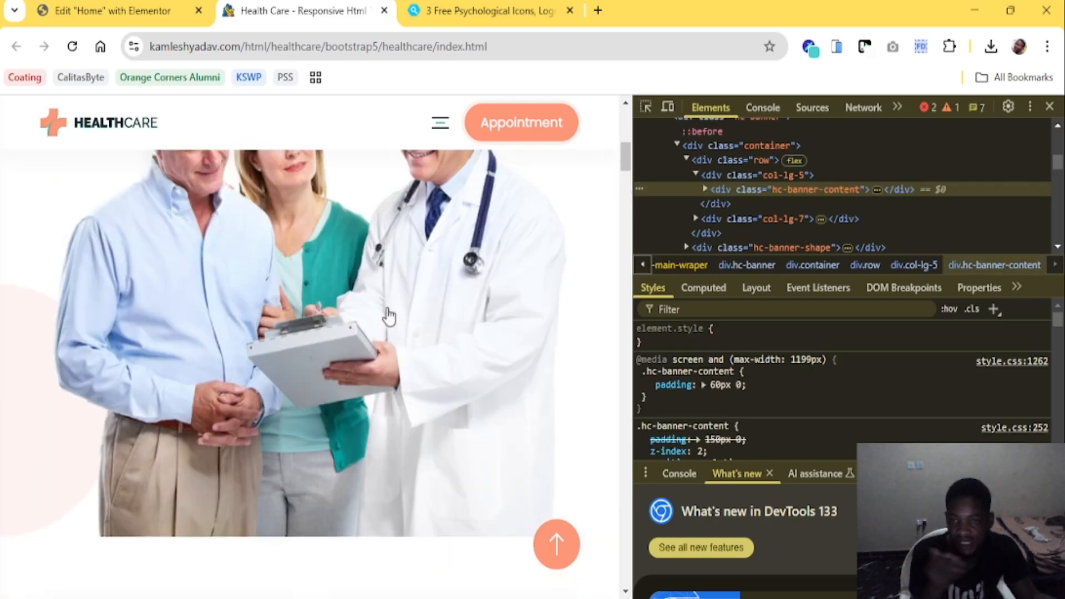
scroll(388, 315, "up", 8)
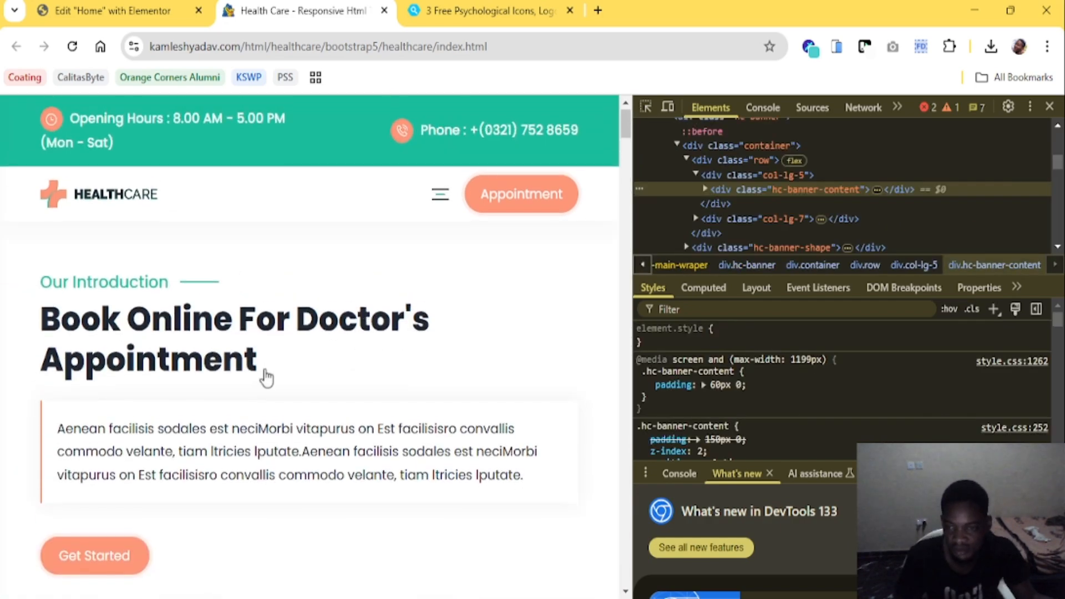
scroll(267, 377, "down", 10)
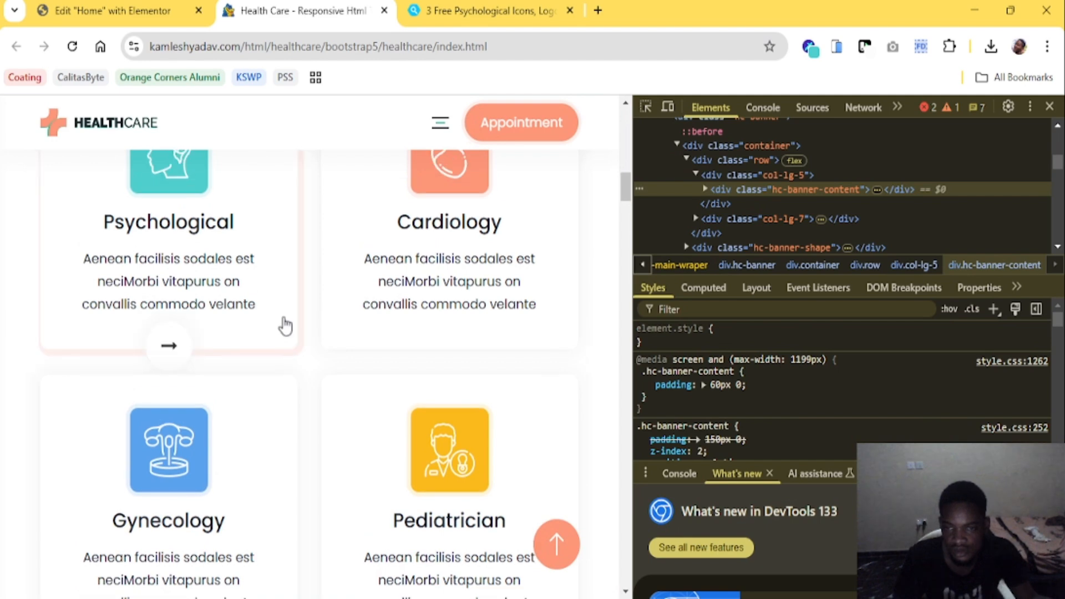
Inspect the column wrapper around the template's Psychological card and read through its style rules
key("ctrl+shift+c")
left_click(304, 251)
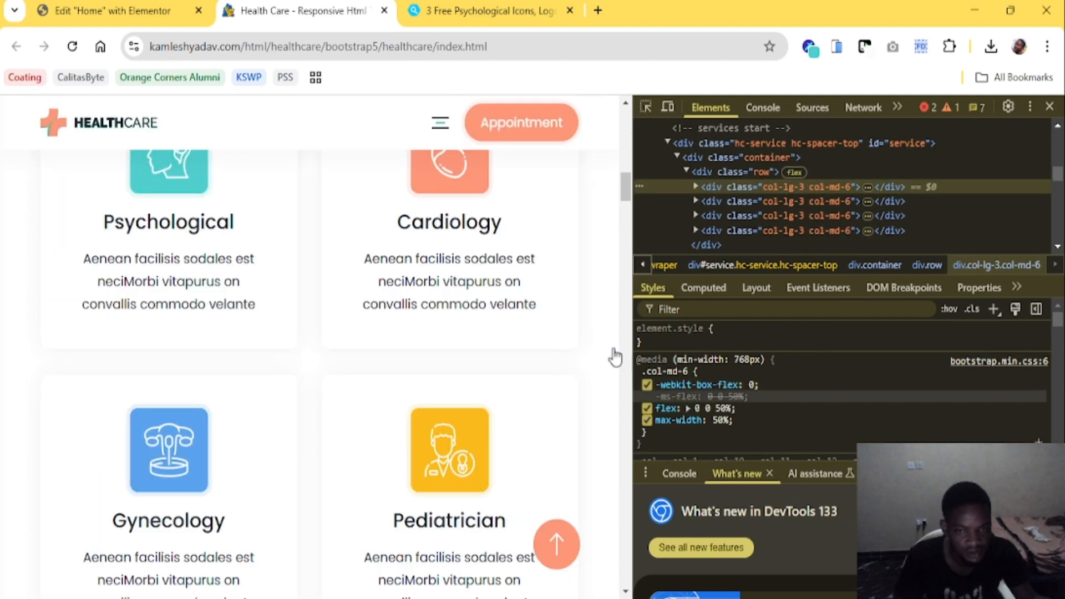
left_click(646, 109)
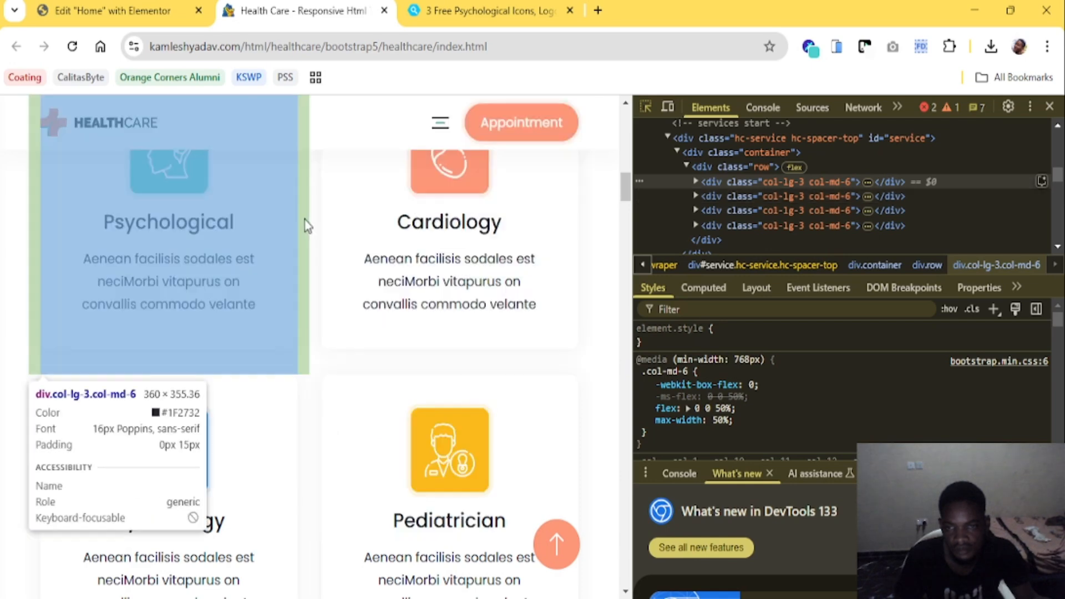
left_click(305, 219)
scroll(796, 333, "down", 5)
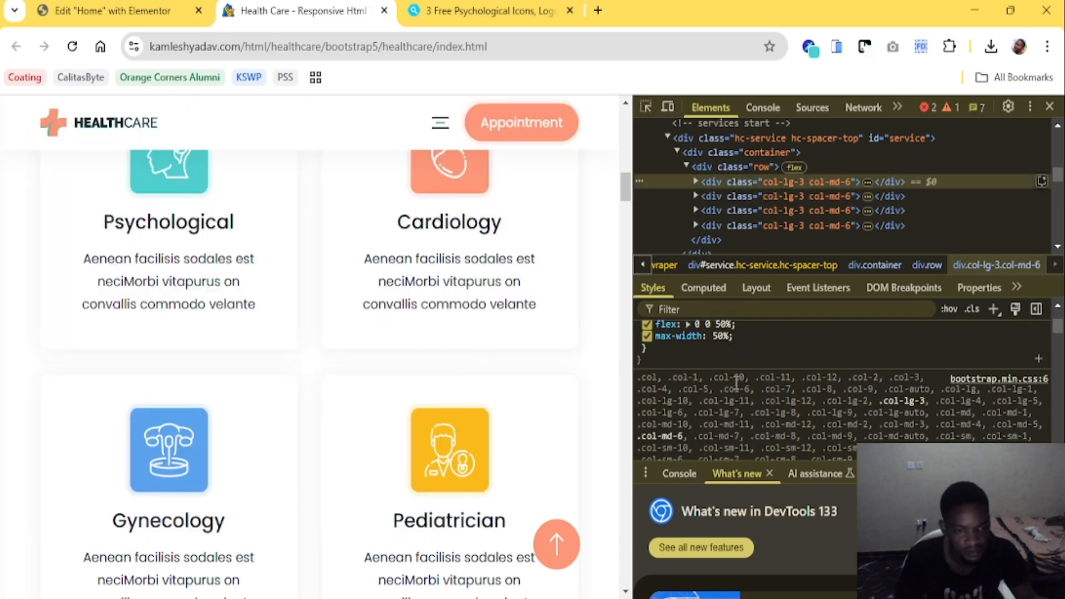
scroll(736, 383, "down", 3)
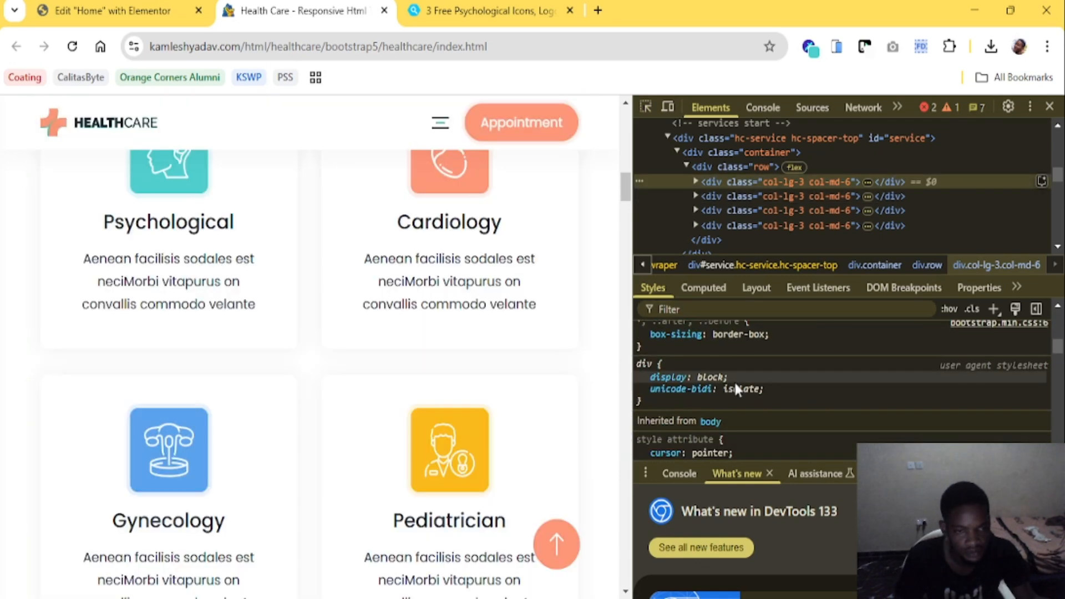
scroll(686, 333, "up", 8)
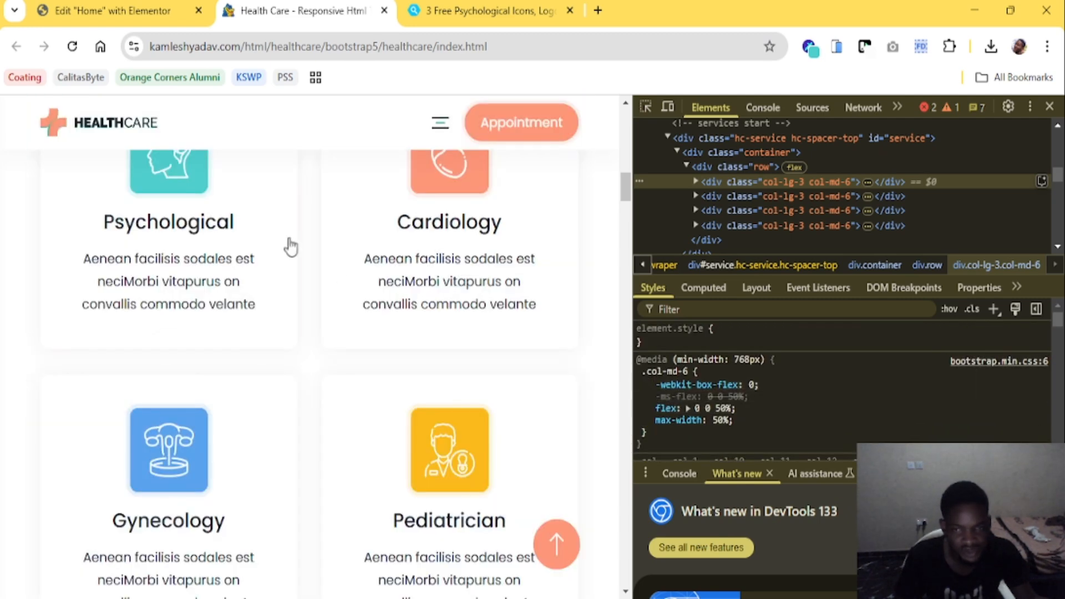
Inspect the Psychological card's service box for its padding, background, border radius and shadow, and close the developer tools
left_click(646, 105)
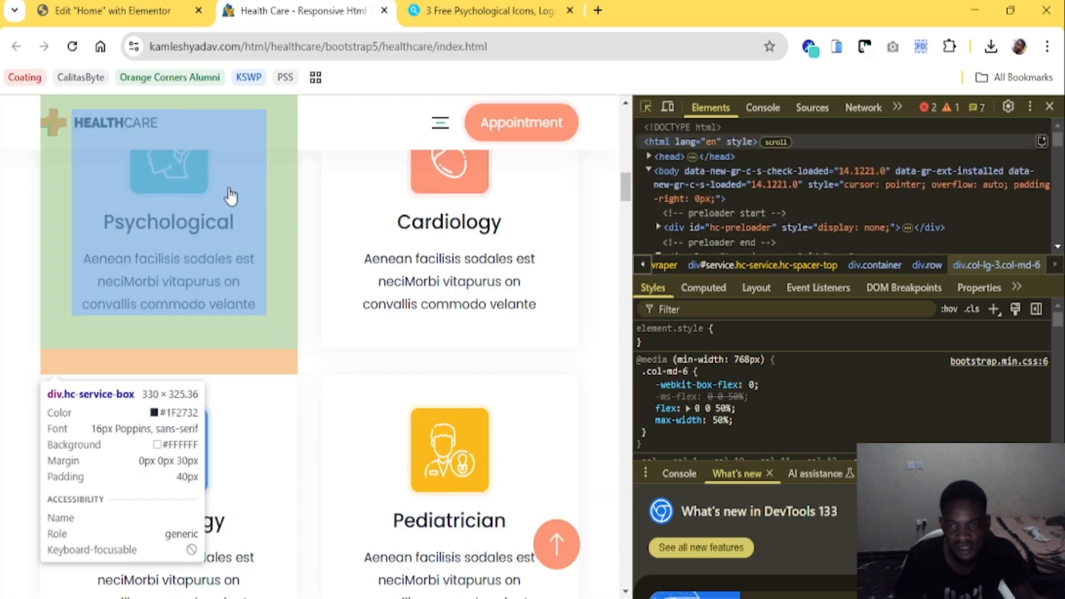
left_click(229, 193)
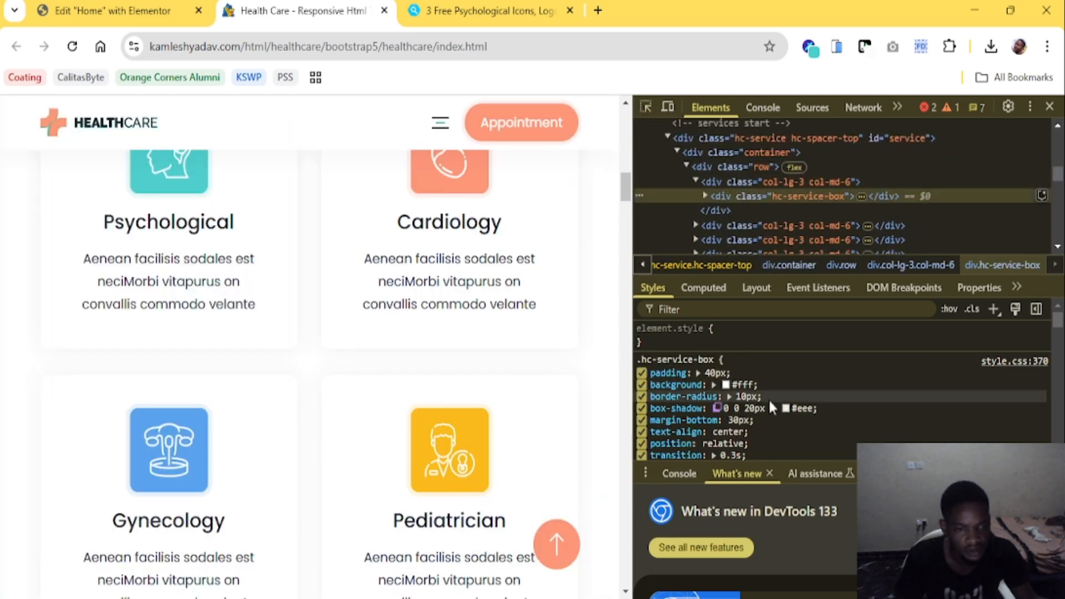
left_click(142, 10)
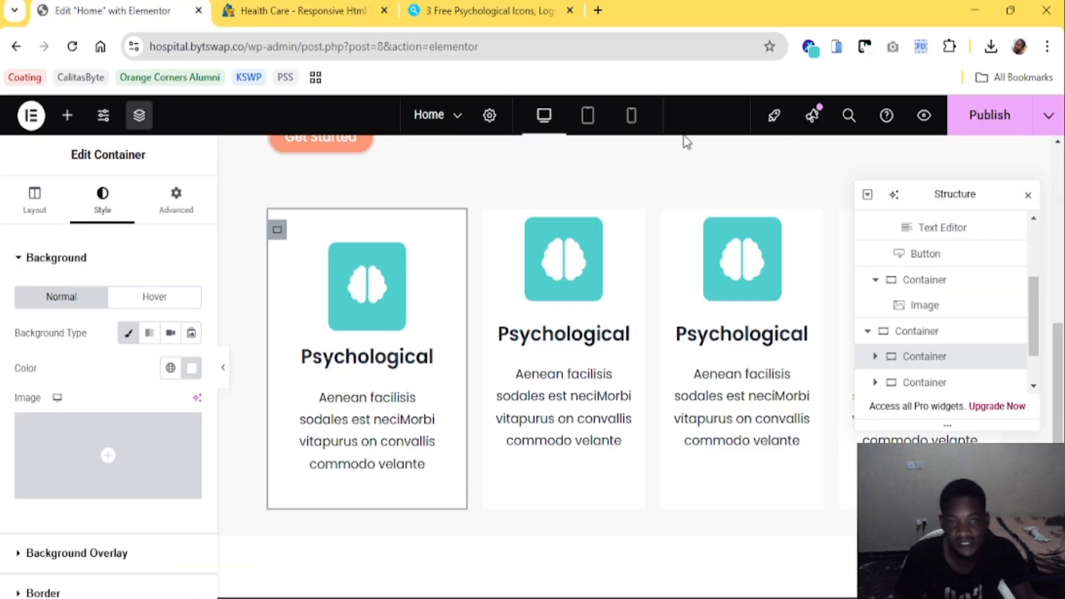
left_click(300, 10)
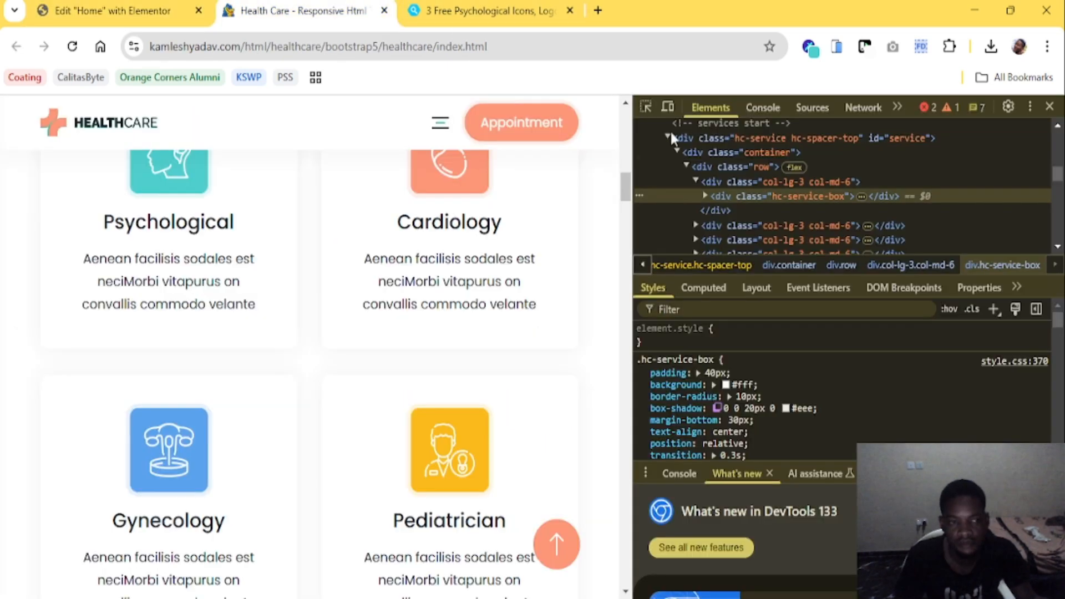
left_click(1049, 106)
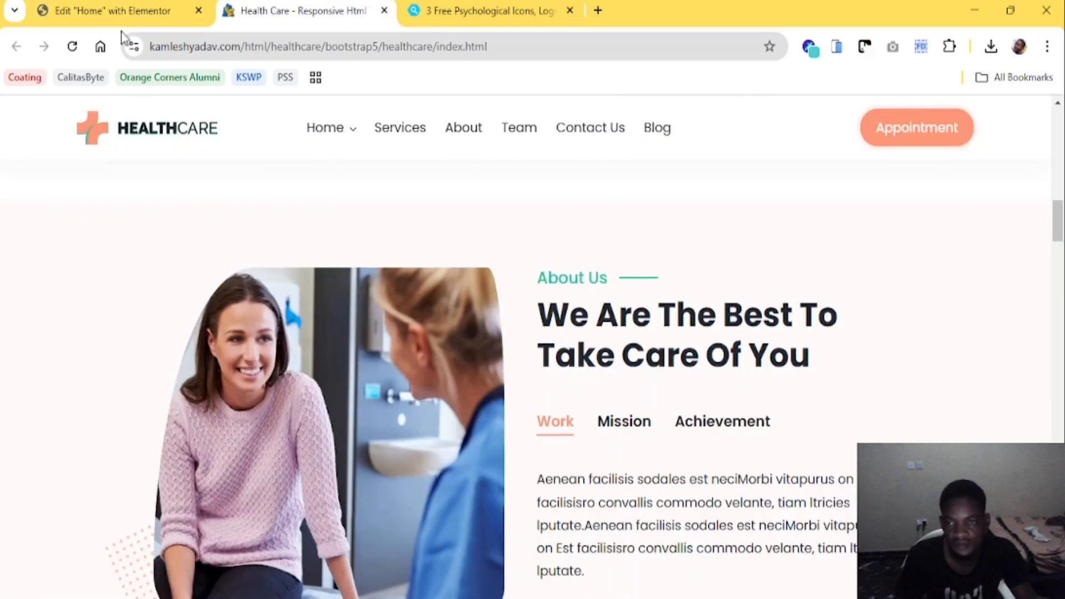
Switch back to the Elementor editor and set the first card container's hover border type to Solid
left_click(128, 9)
scroll(114, 452, "down", 3)
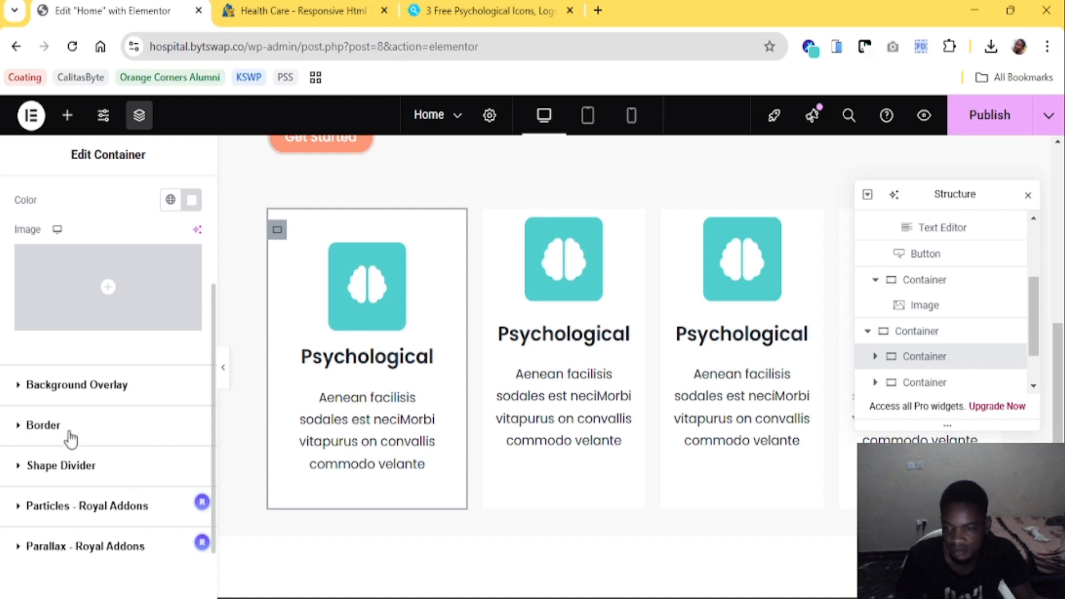
left_click(52, 435)
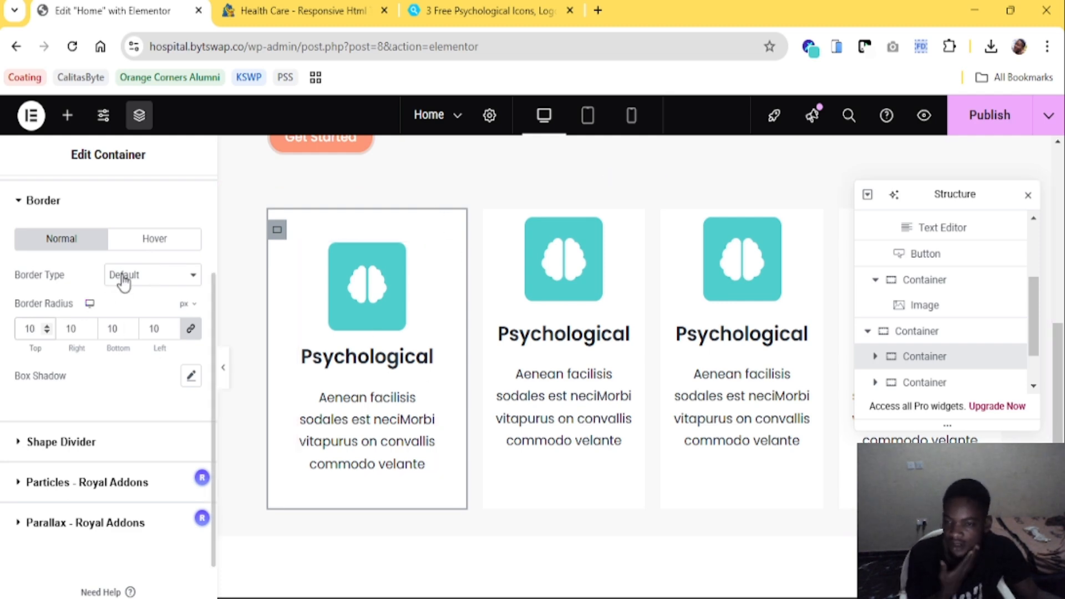
left_click(147, 244)
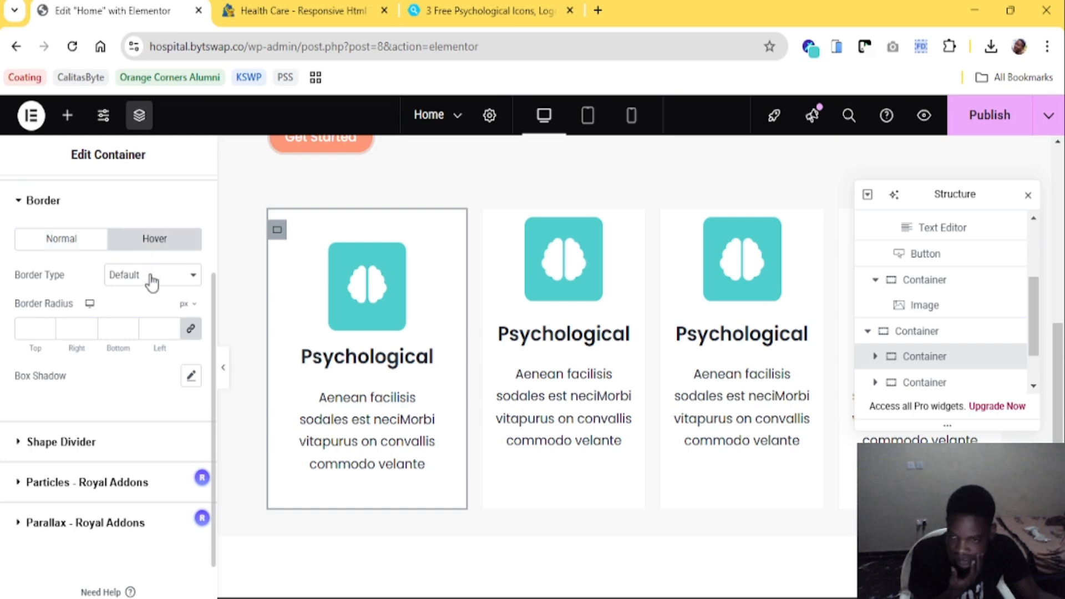
left_click(143, 337)
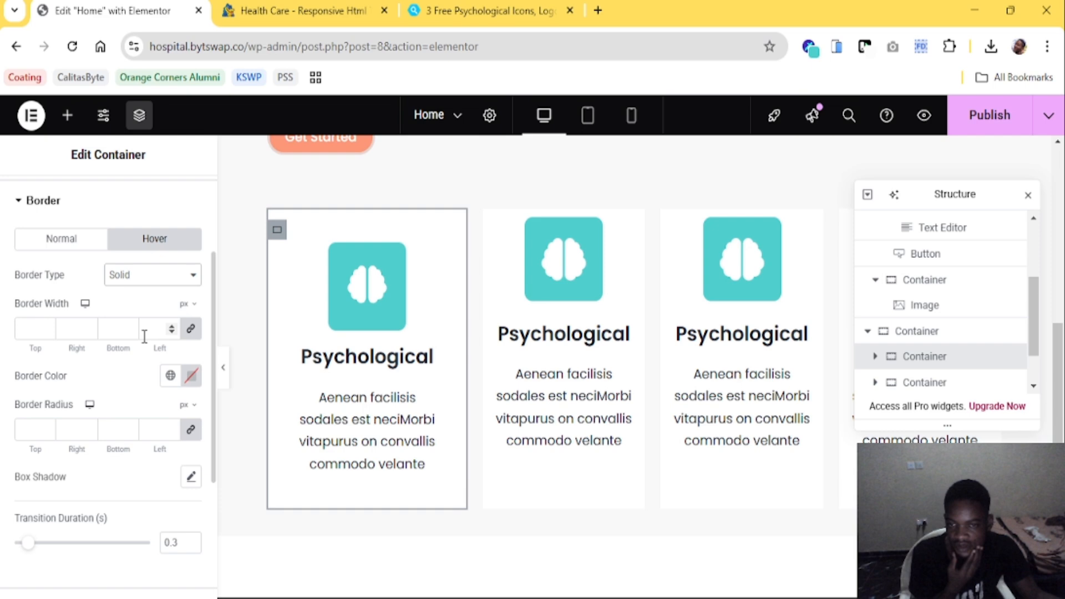
Examine the hover border of the Psychological card on the Health Care template page
left_click(251, 8)
scroll(295, 275, "up", 8)
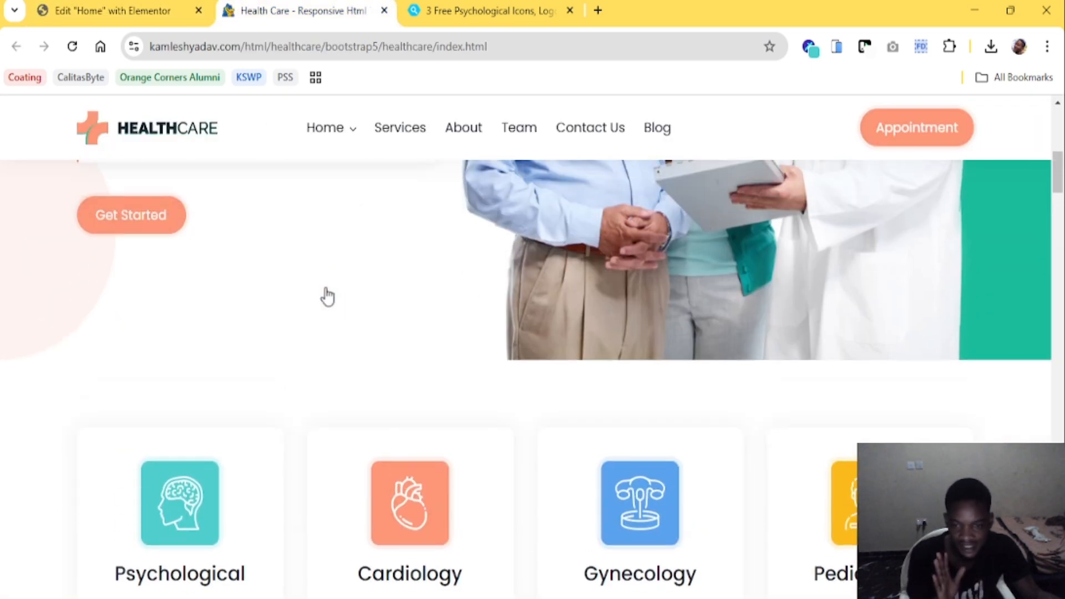
scroll(325, 297, "down", 3)
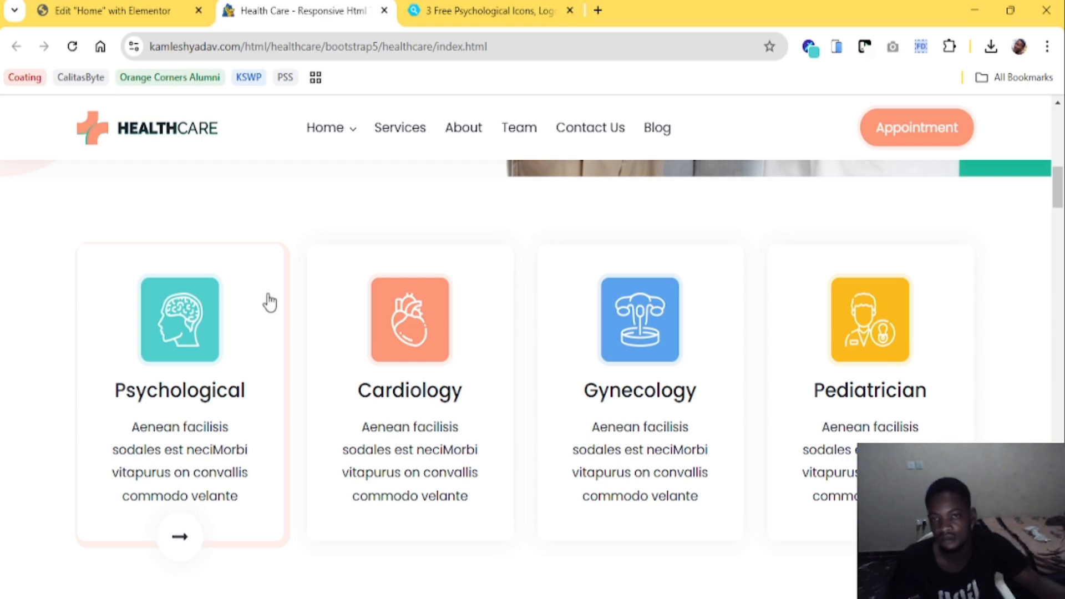
In the Elementor editor, unlink the card's hover border widths and set them to 1 px top, 3 px right, 1 px bottom and 1 px left
left_click(189, 8)
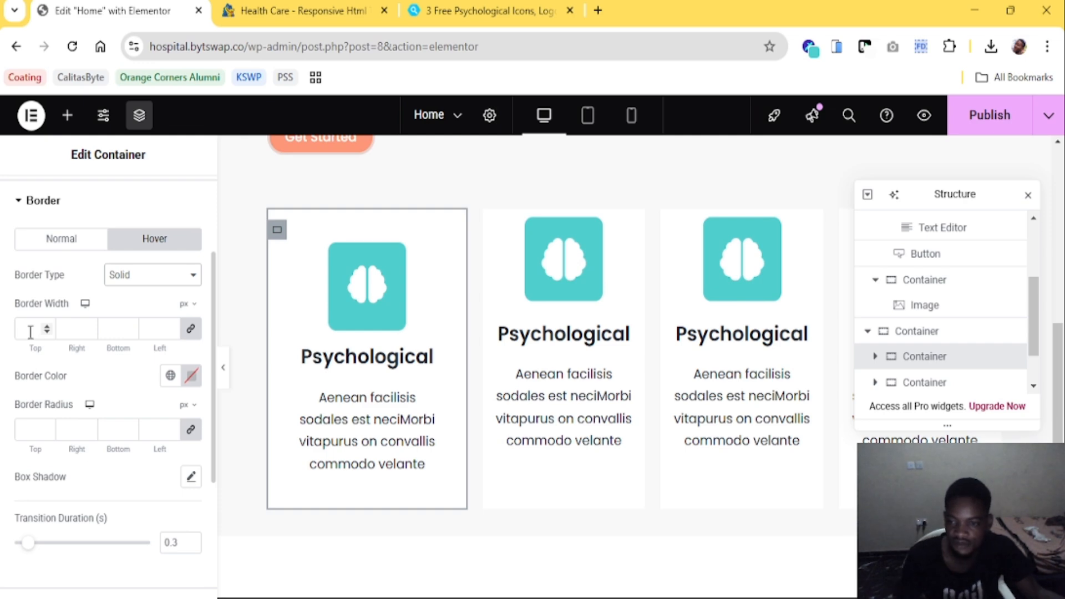
left_click(193, 329)
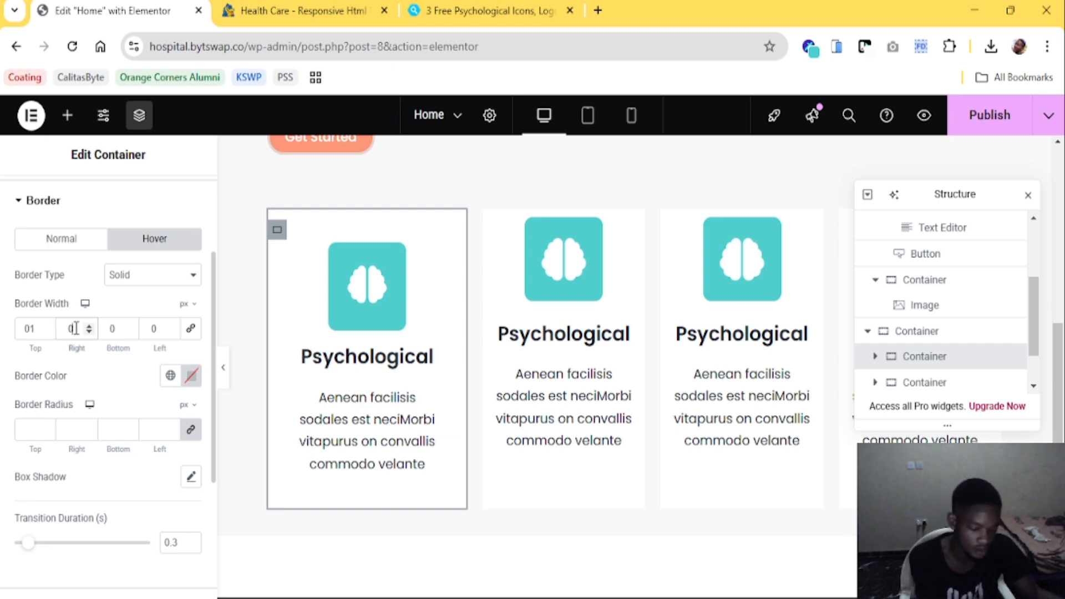
left_click(116, 330)
type("1")
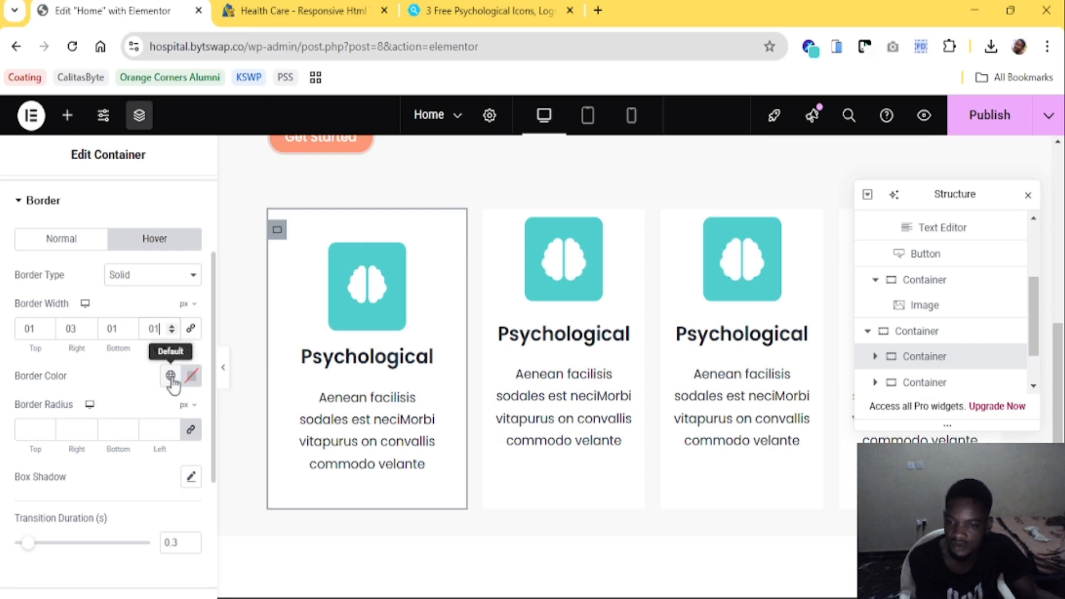
Set the first card's hover border color to the global color N.Pink Box Shadow
left_click(171, 376)
scroll(119, 275, "down", 3)
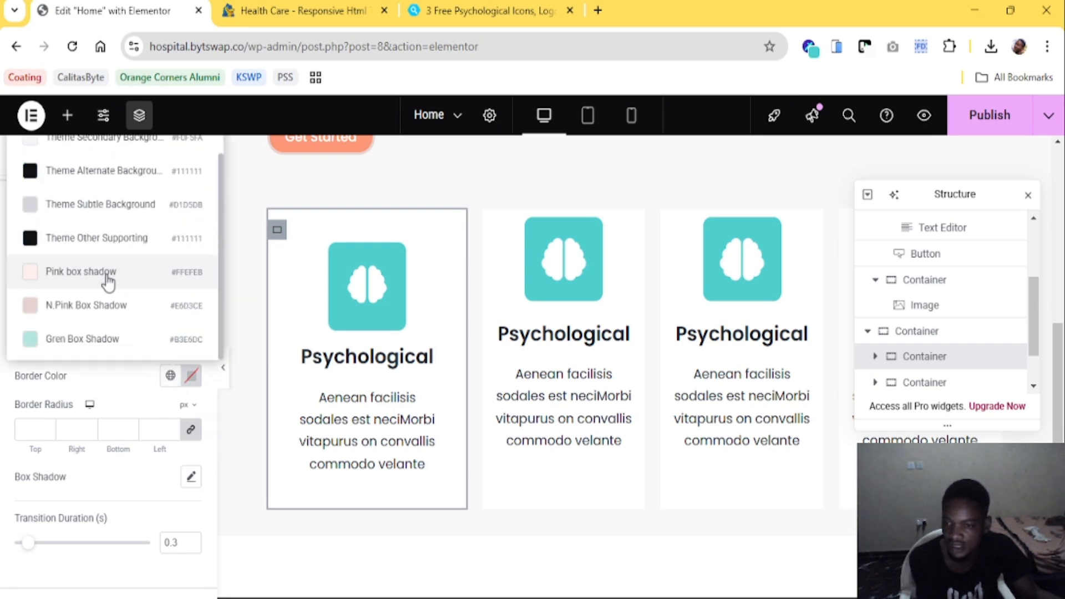
left_click(87, 311)
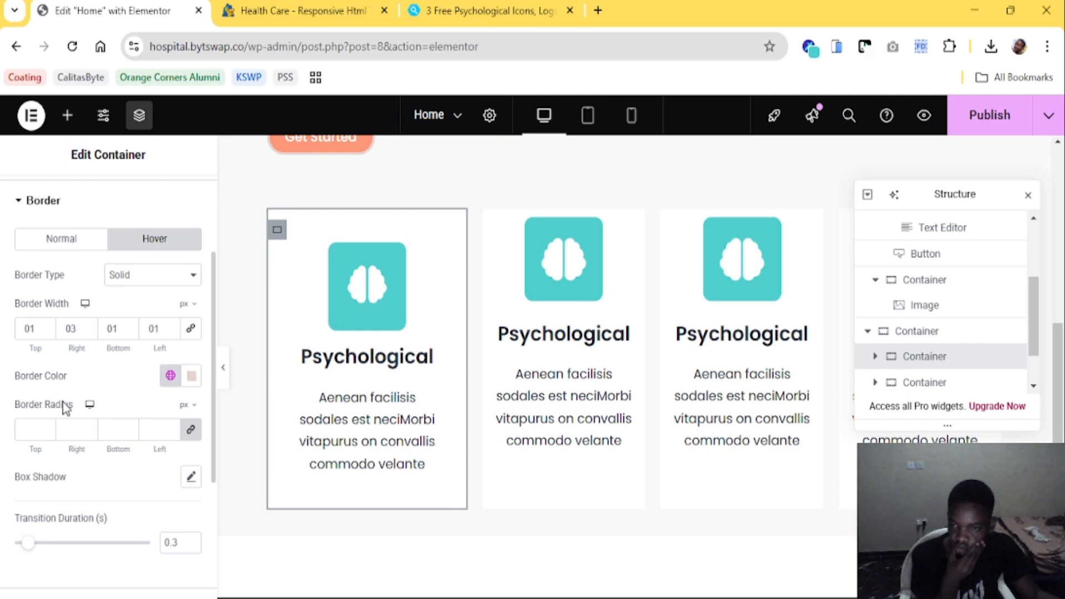
Set the hover border to 2 px with 4 px on the right and a 10 px radius, and preview the card
left_click(88, 326)
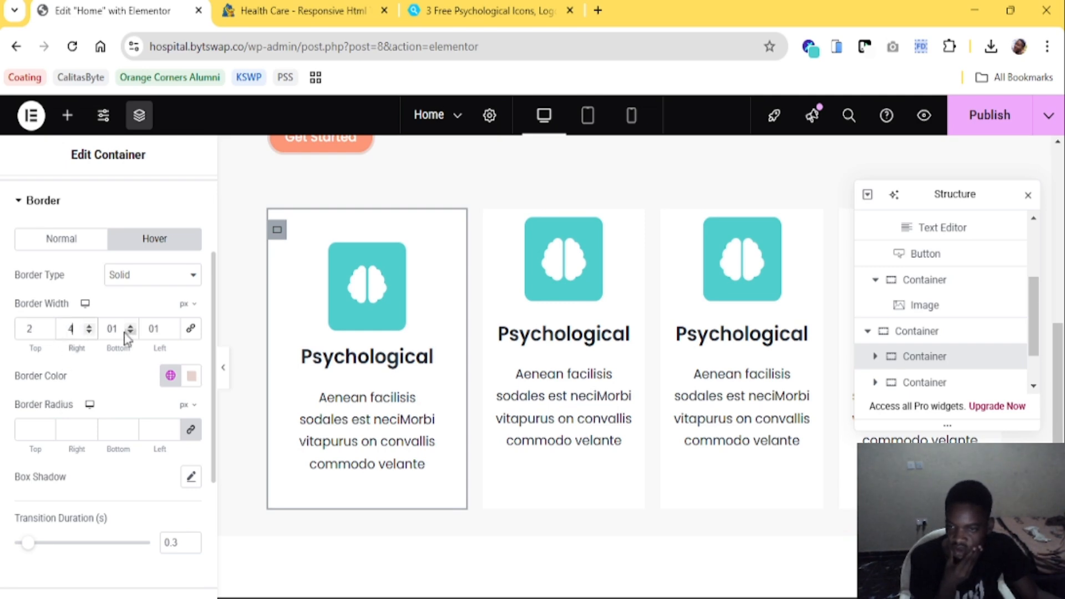
left_click(172, 327)
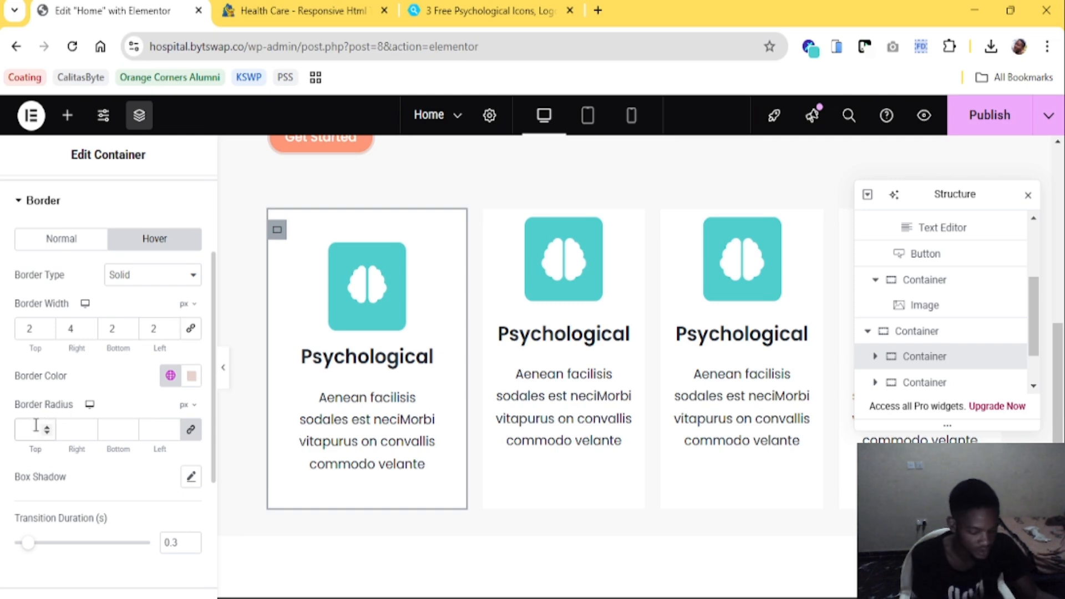
type("10")
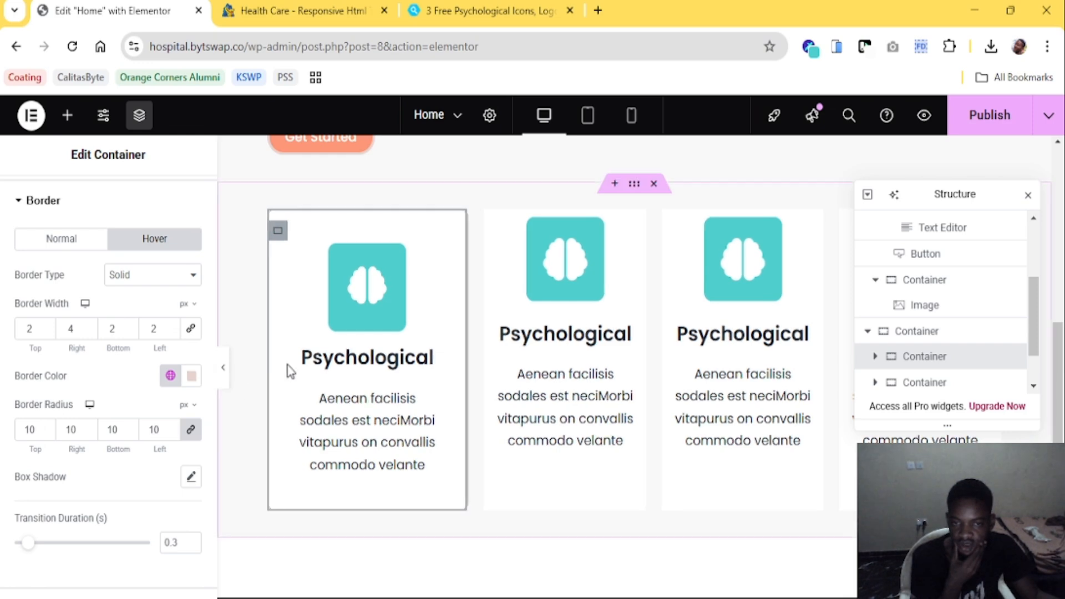
left_click(225, 365)
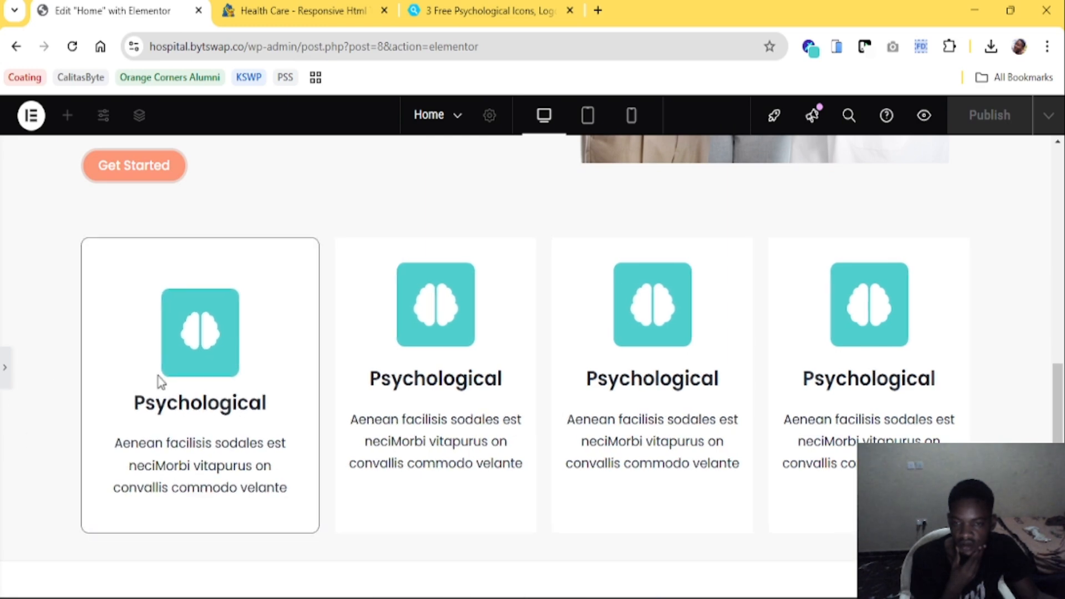
left_click(7, 373)
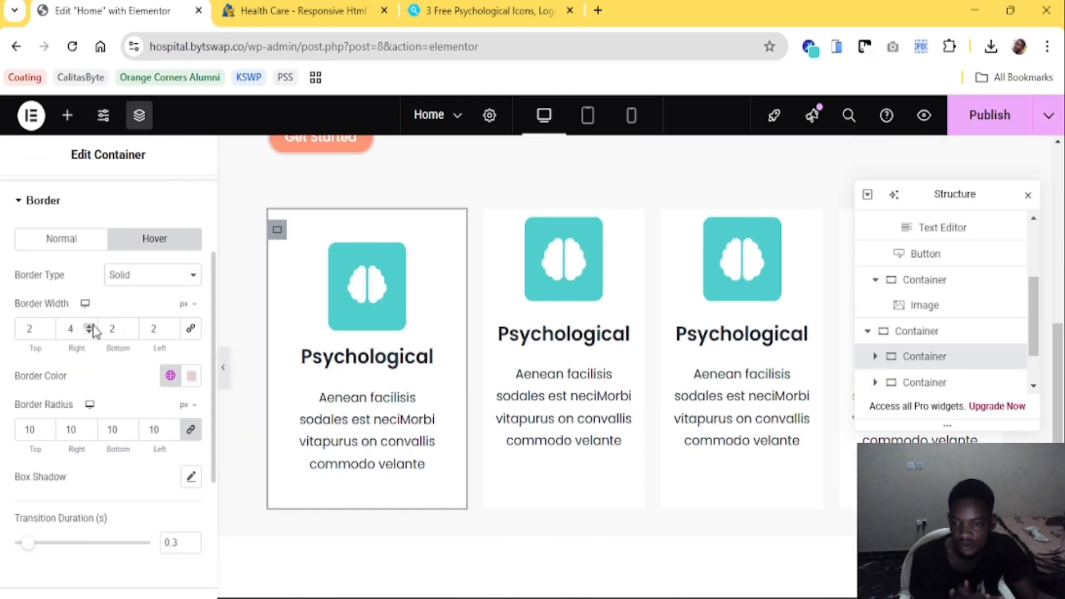
Increase the first card's right hover border width to 7 px and preview the hover effect at full page width
left_click(89, 326)
left_click(89, 326)
left_click(89, 325)
left_click(222, 367)
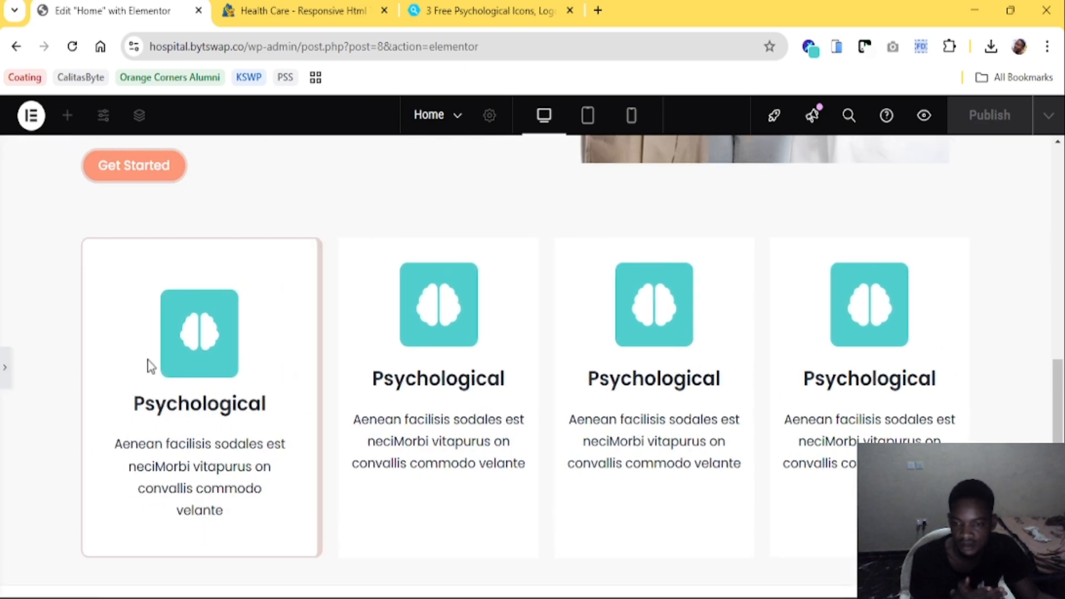
left_click(5, 368)
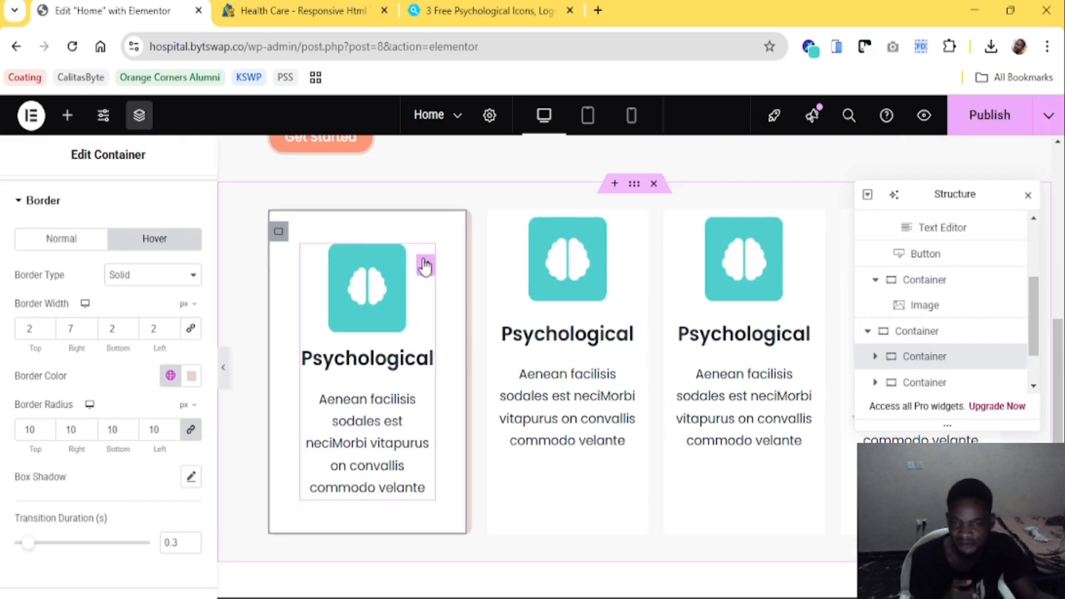
Try the 400 (Normal) weight on the title of the first card's icon box, and undo the change
left_click(425, 266)
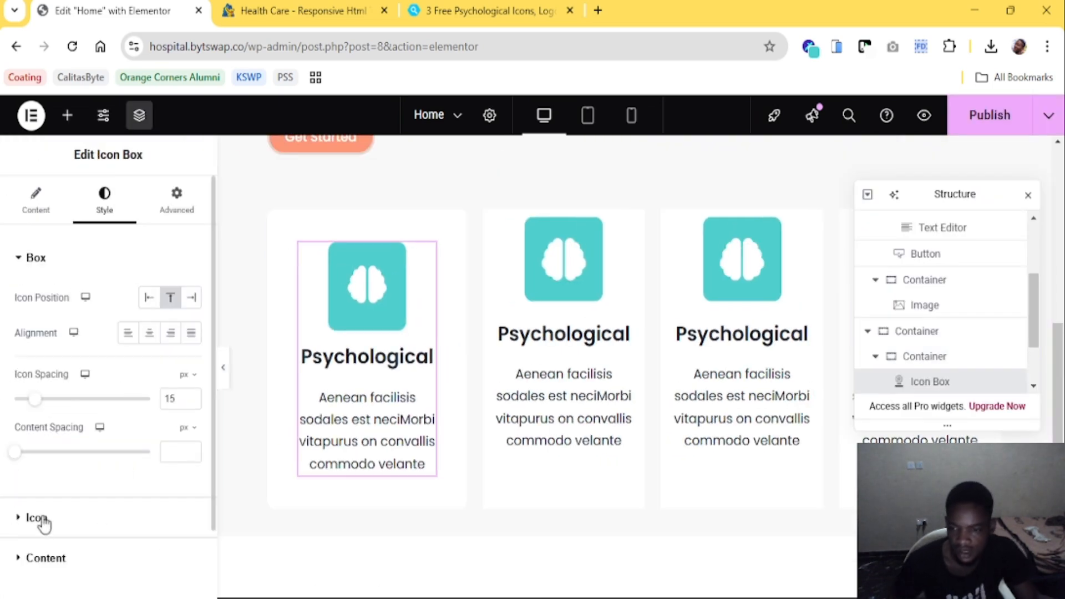
left_click(47, 558)
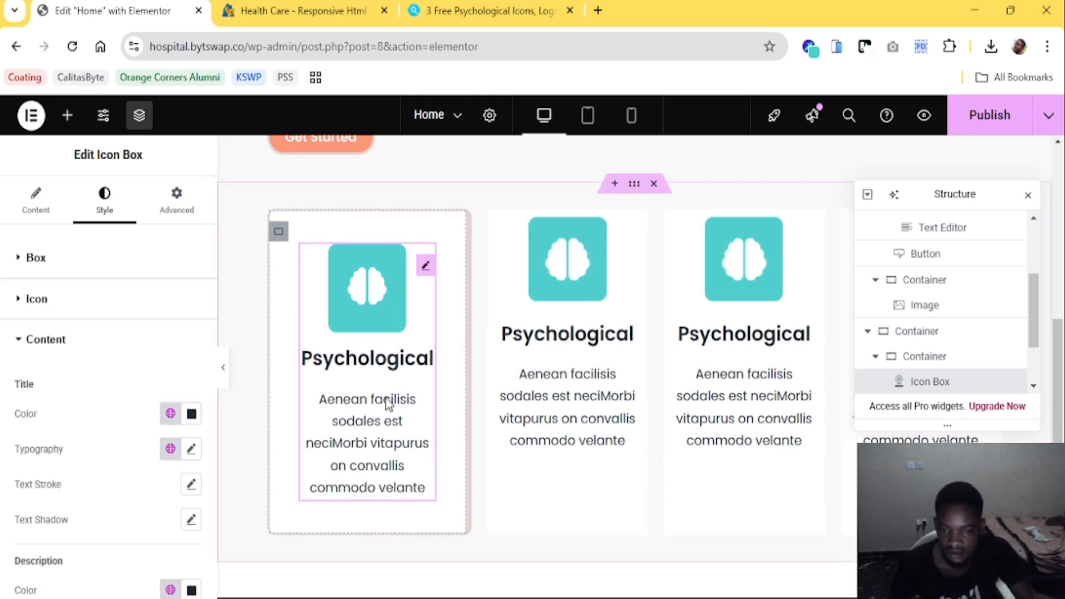
left_click(191, 449)
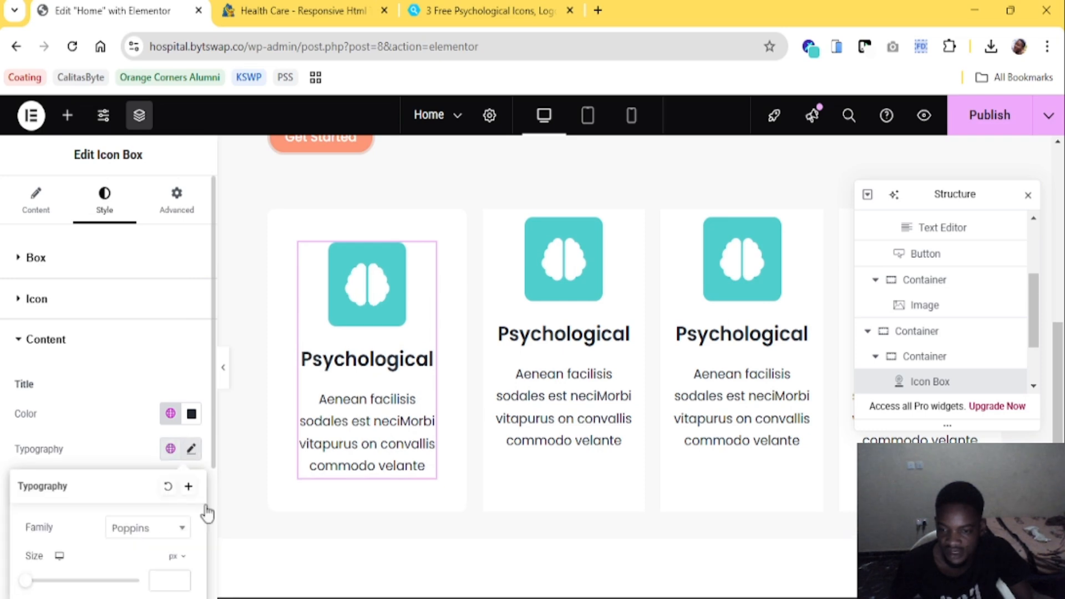
scroll(165, 463, "down", 3)
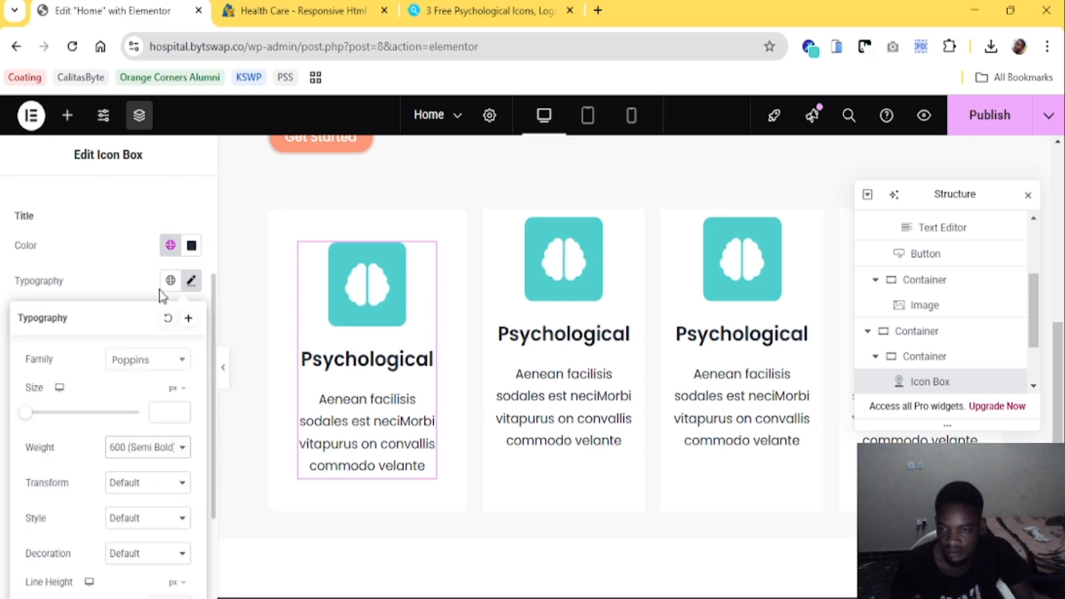
left_click(136, 266)
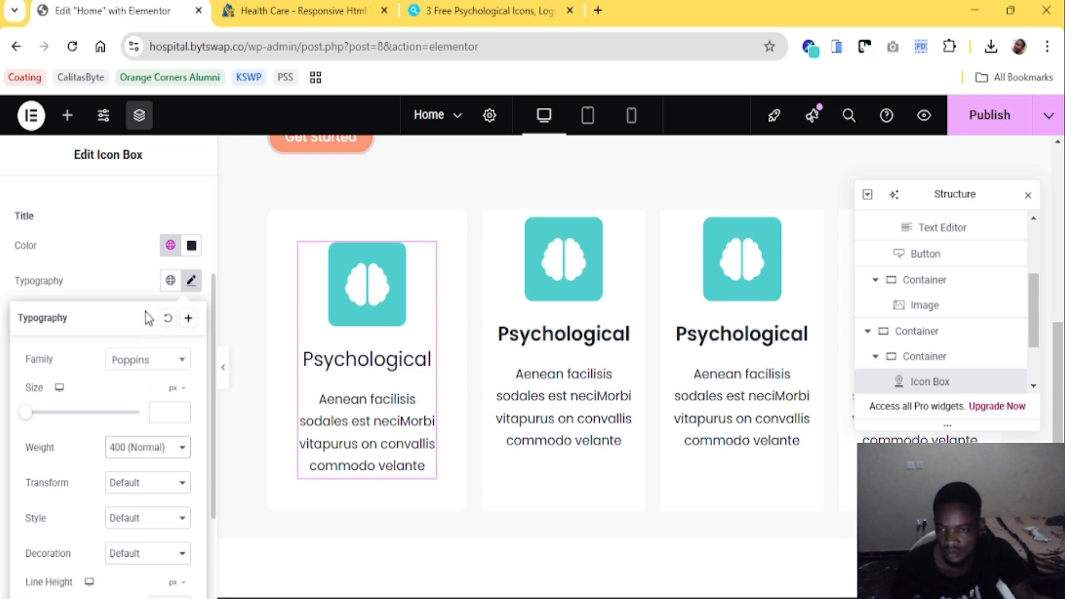
key("ctrl+z")
left_click(149, 271)
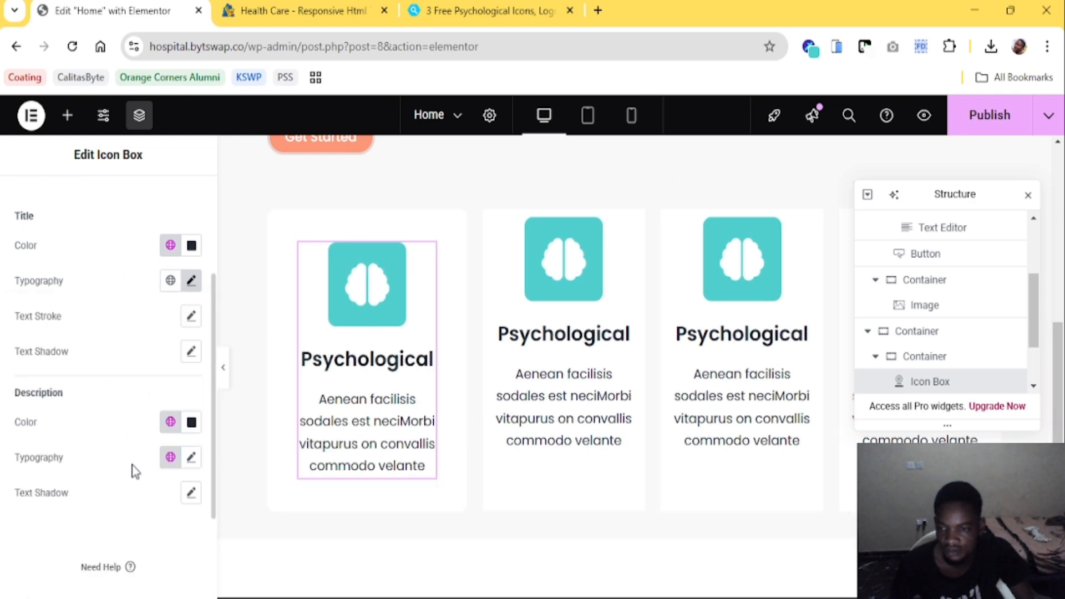
Set the first card's description text size to 14 px and preview the cards at full page width
left_click(191, 456)
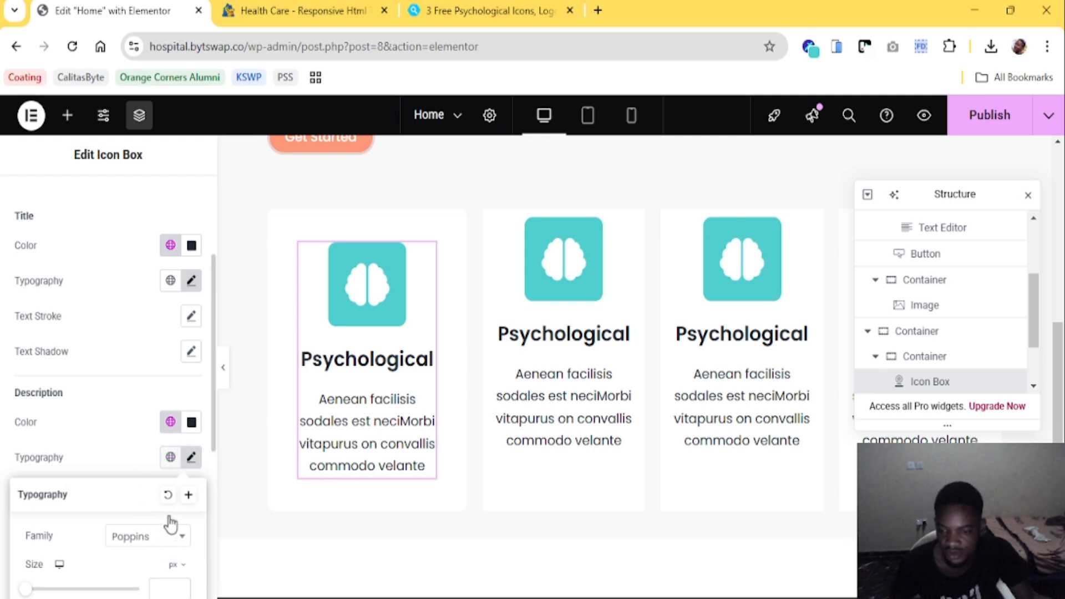
scroll(183, 469, "down", 5)
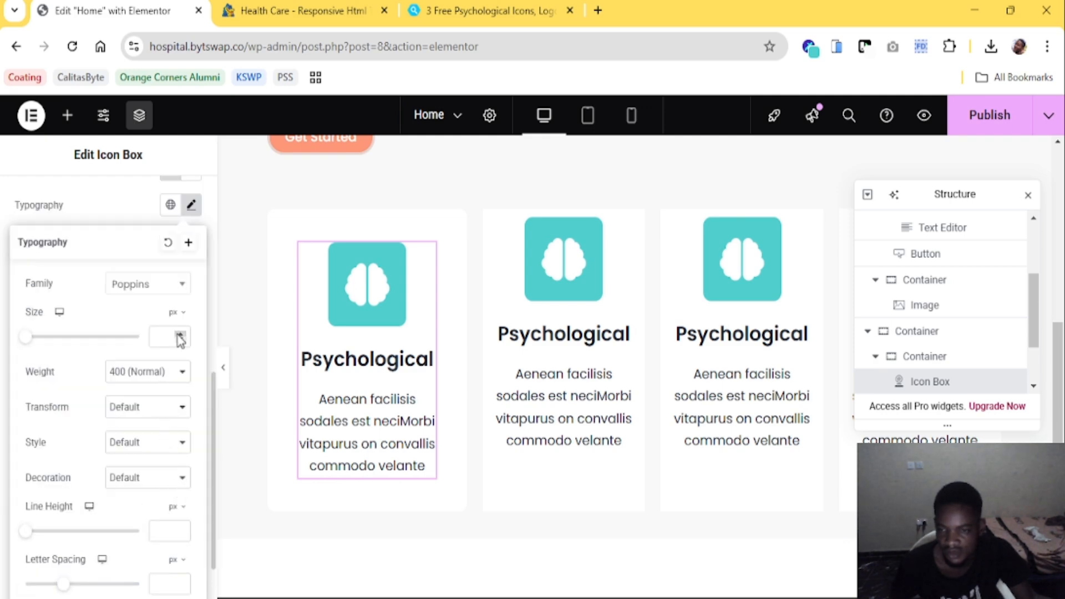
left_click_drag(179, 335, 179, 336)
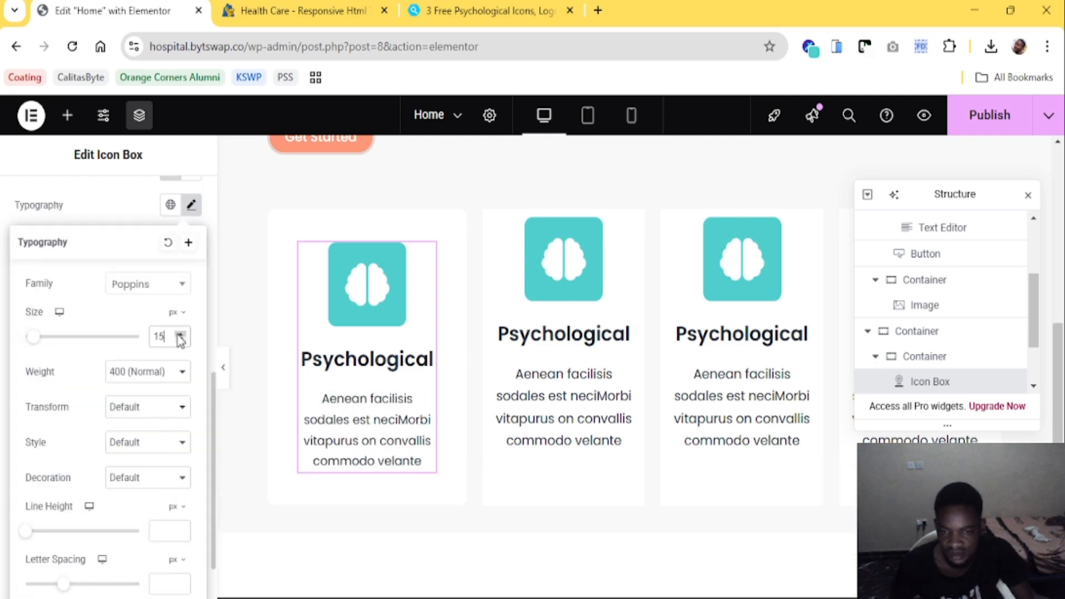
left_click(179, 341)
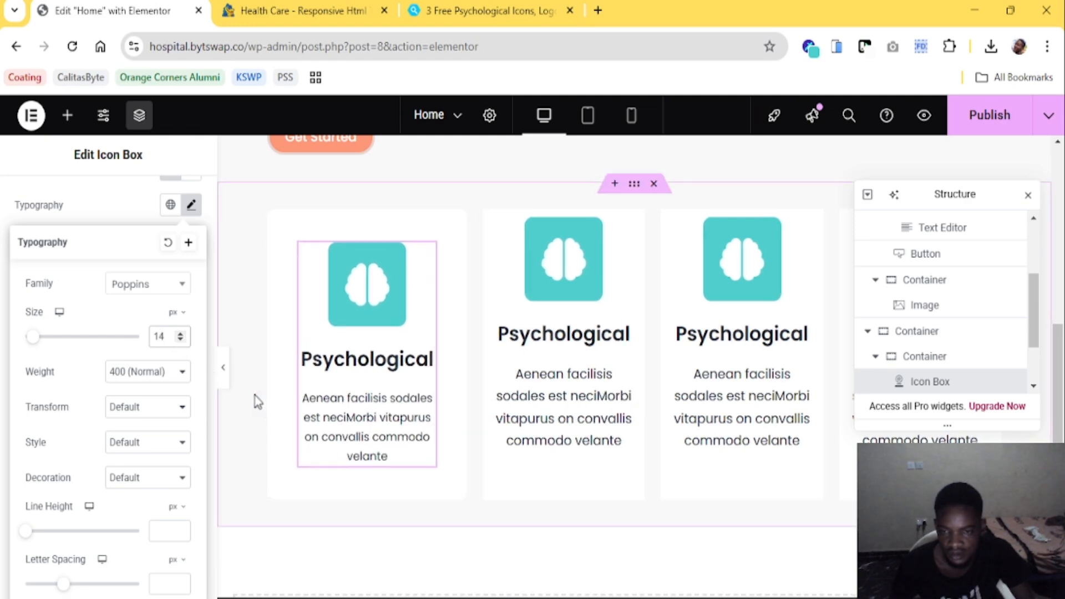
left_click(224, 368)
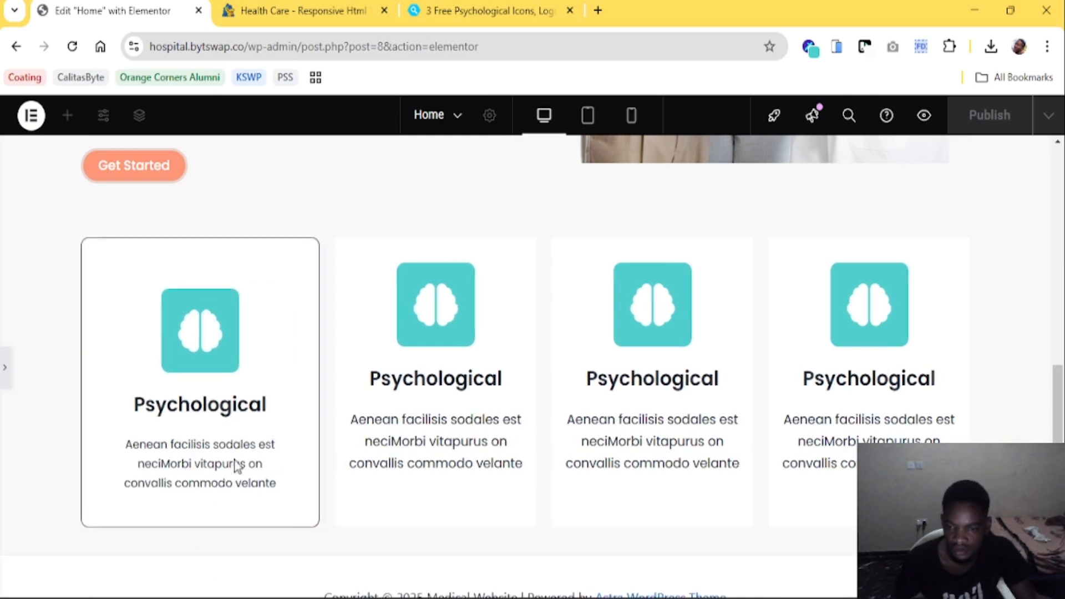
Switch to the original Health Care template and inspect the CSS of the Psychological card's description paragraph in the developer tools
left_click(299, 11)
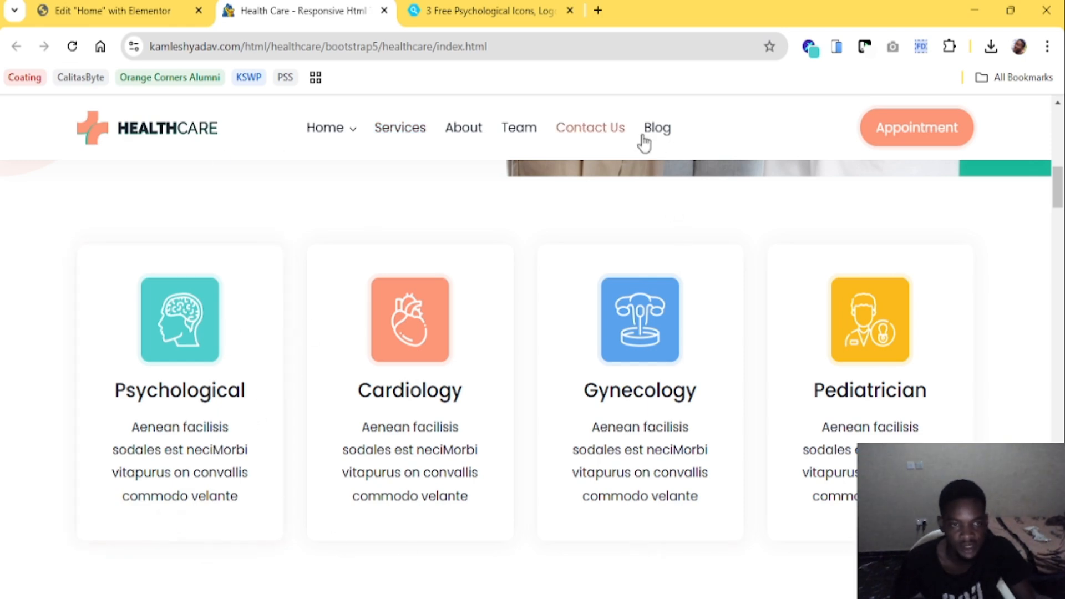
key("F12")
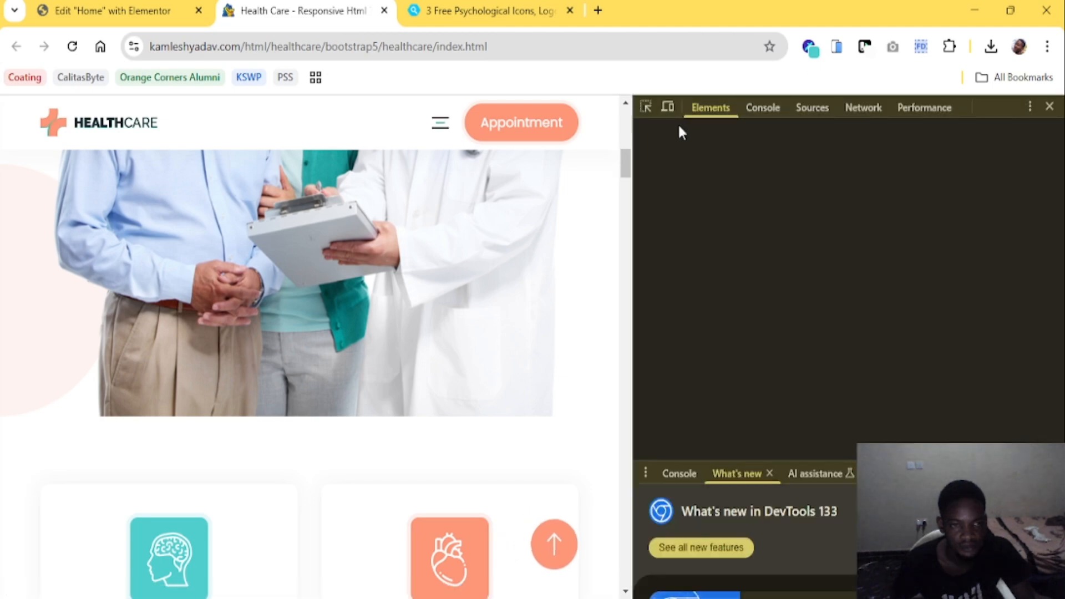
scroll(335, 352, "down", 8)
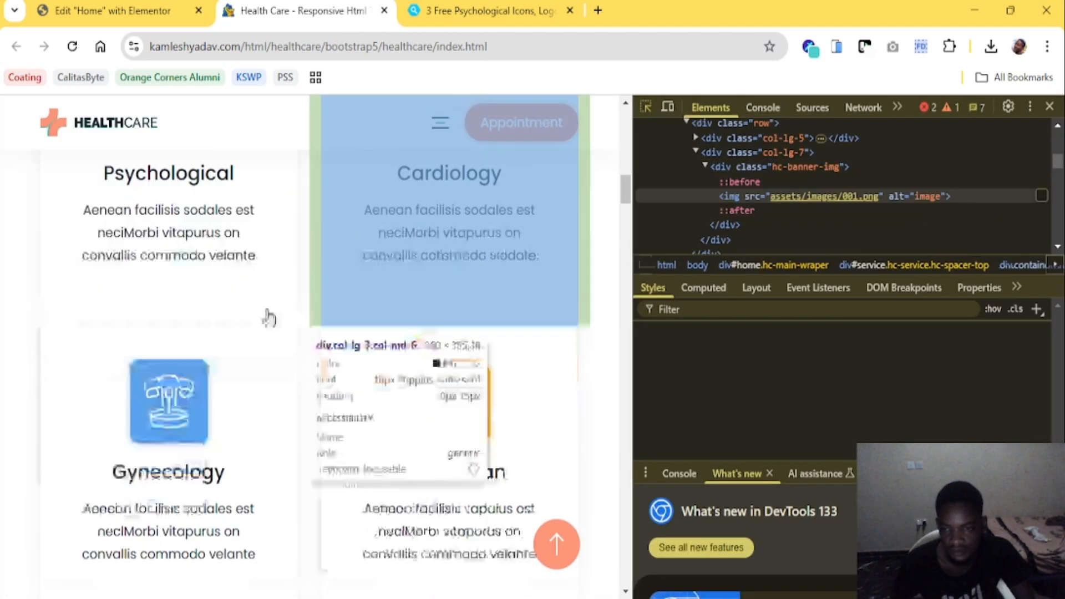
left_click(220, 222)
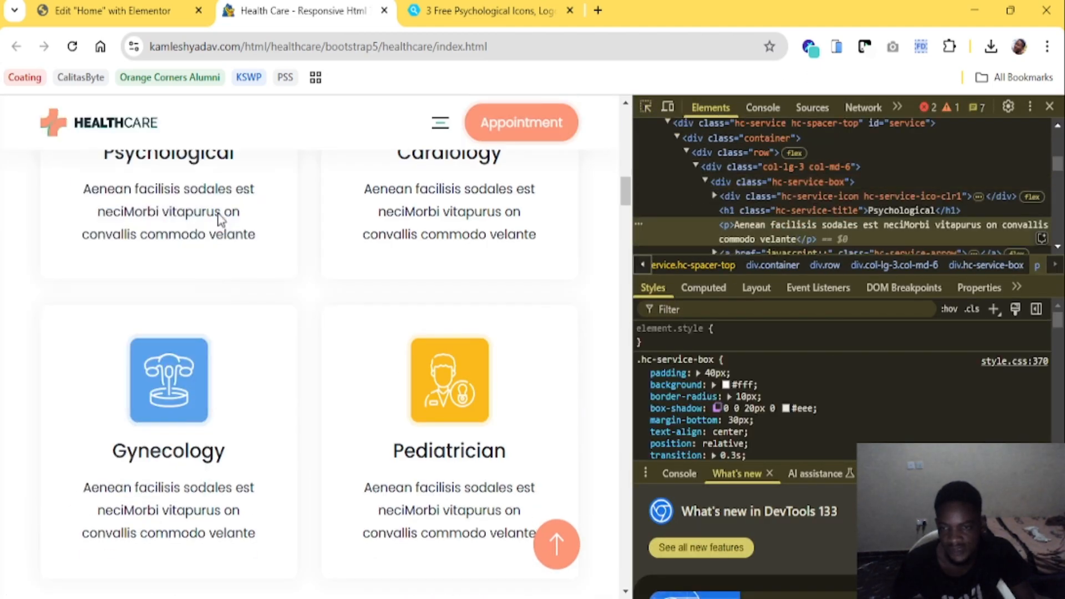
Return to the Elementor editor and set the first card's description text size to 16 px
left_click(145, 5)
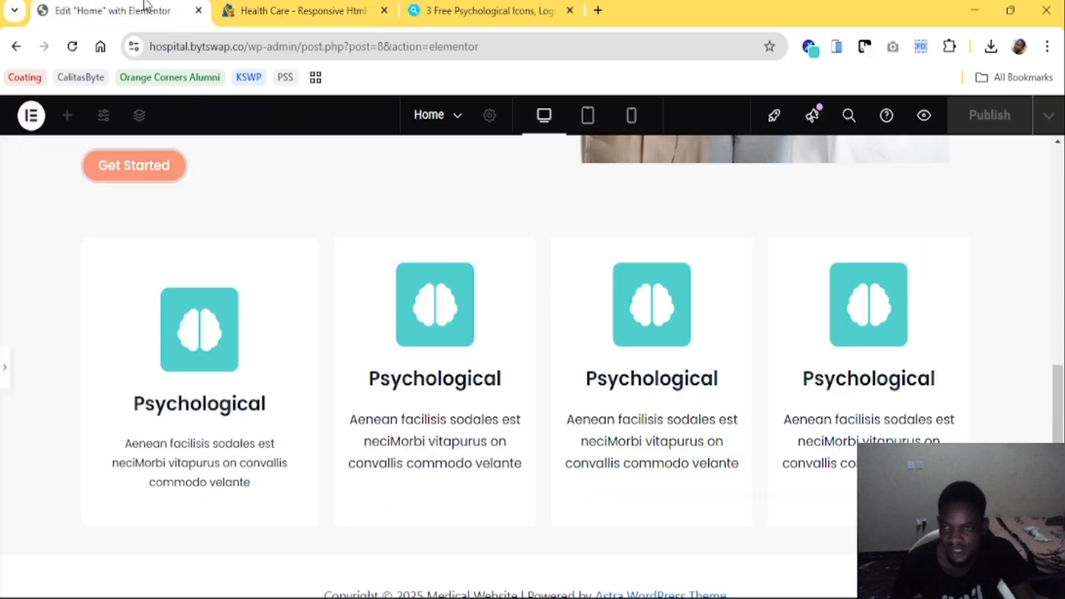
left_click(9, 370)
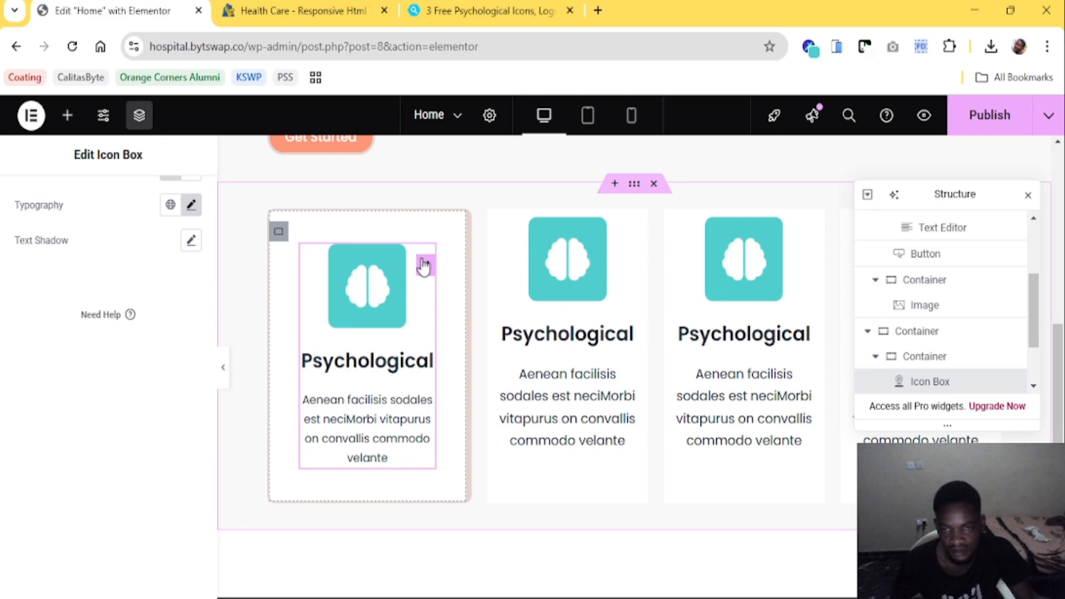
left_click(192, 204)
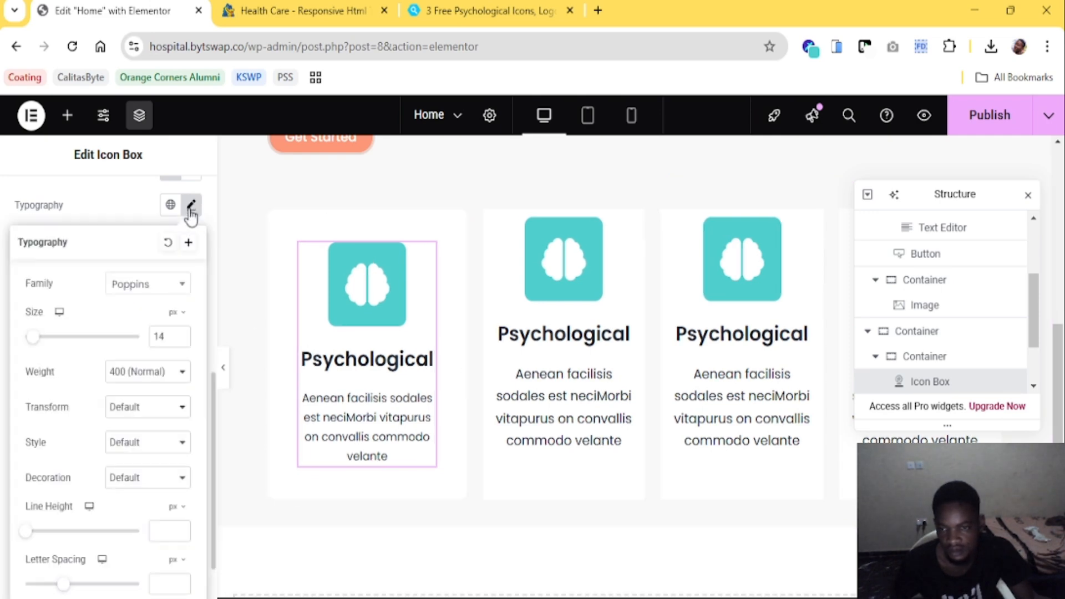
left_click(181, 333)
left_click(181, 334)
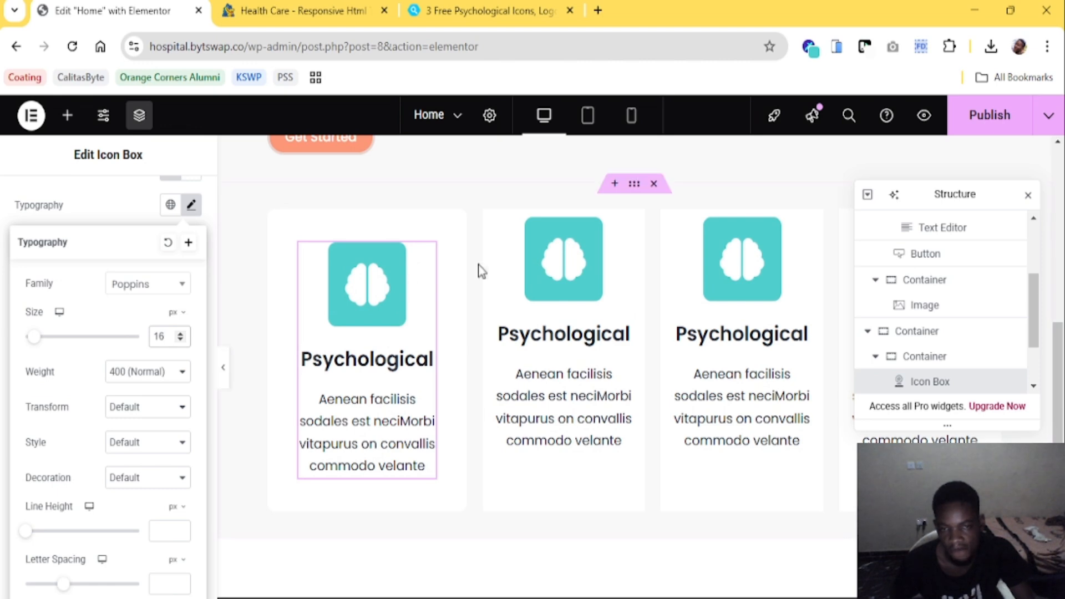
Copy the first card's container, paste its style onto the other three cards, and preview the row at full page width
right_click(331, 234)
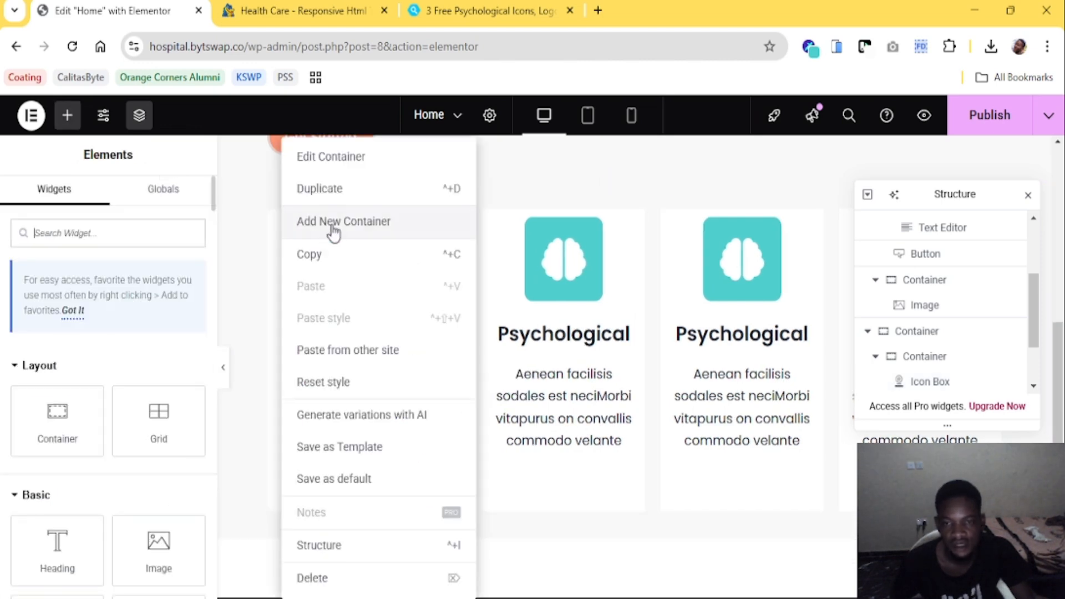
left_click(320, 255)
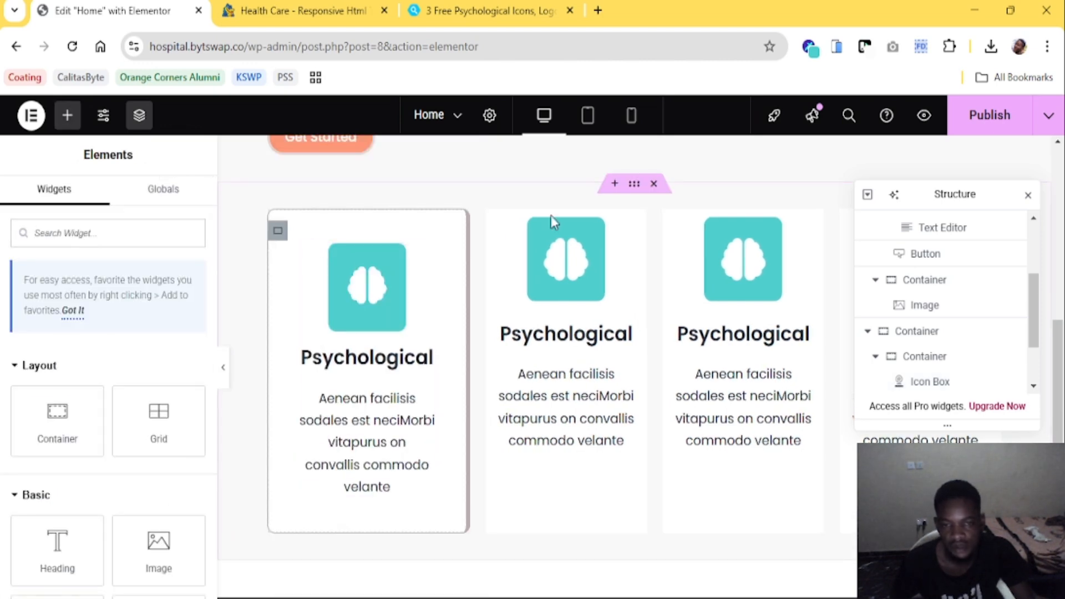
right_click(498, 237)
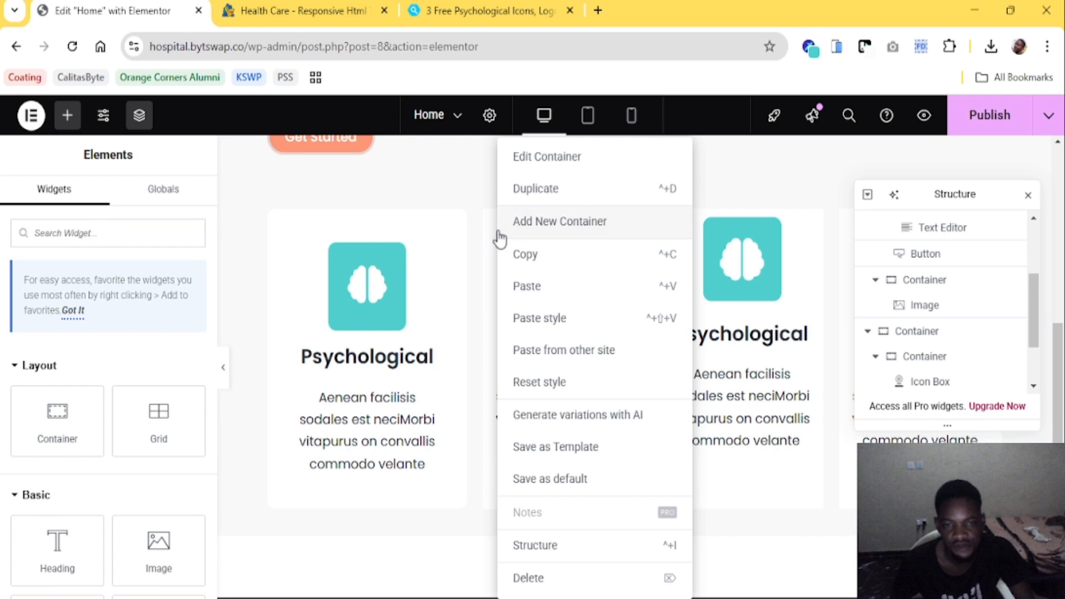
left_click(544, 316)
right_click(691, 233)
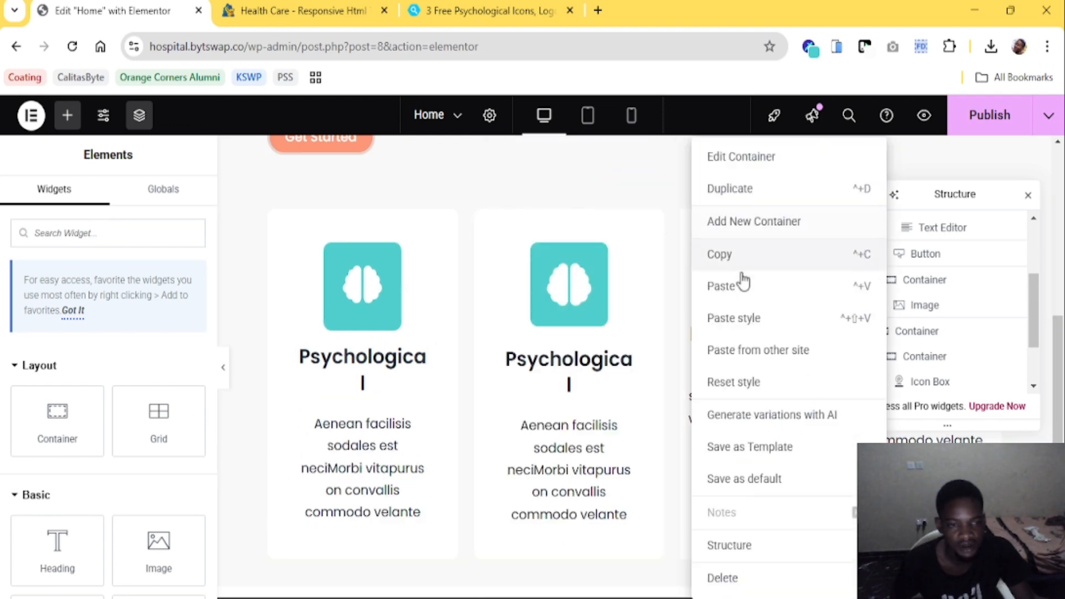
left_click(748, 324)
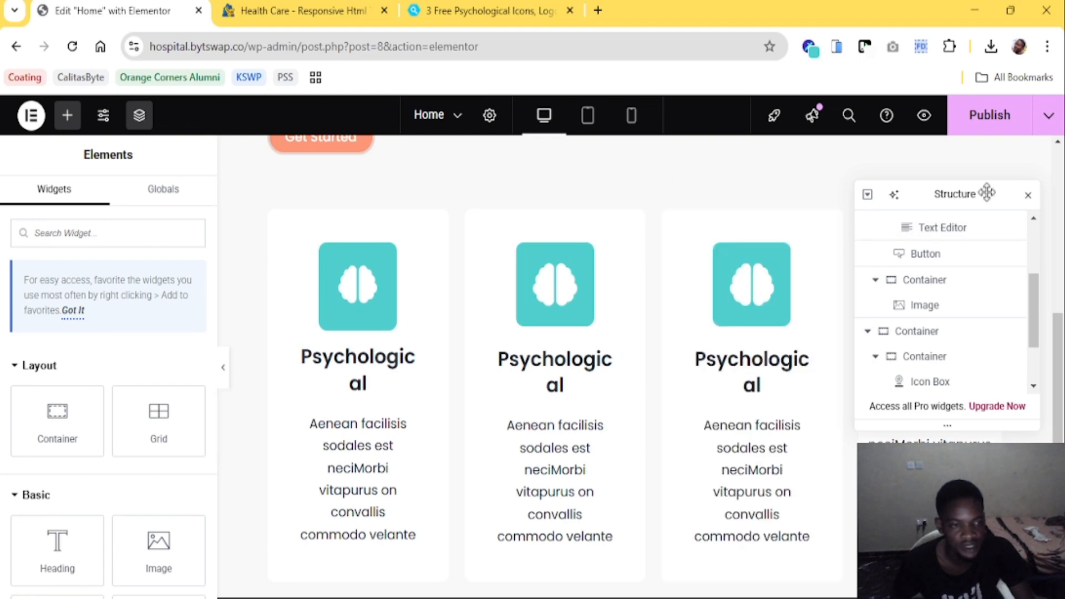
left_click(1027, 196)
right_click(865, 233)
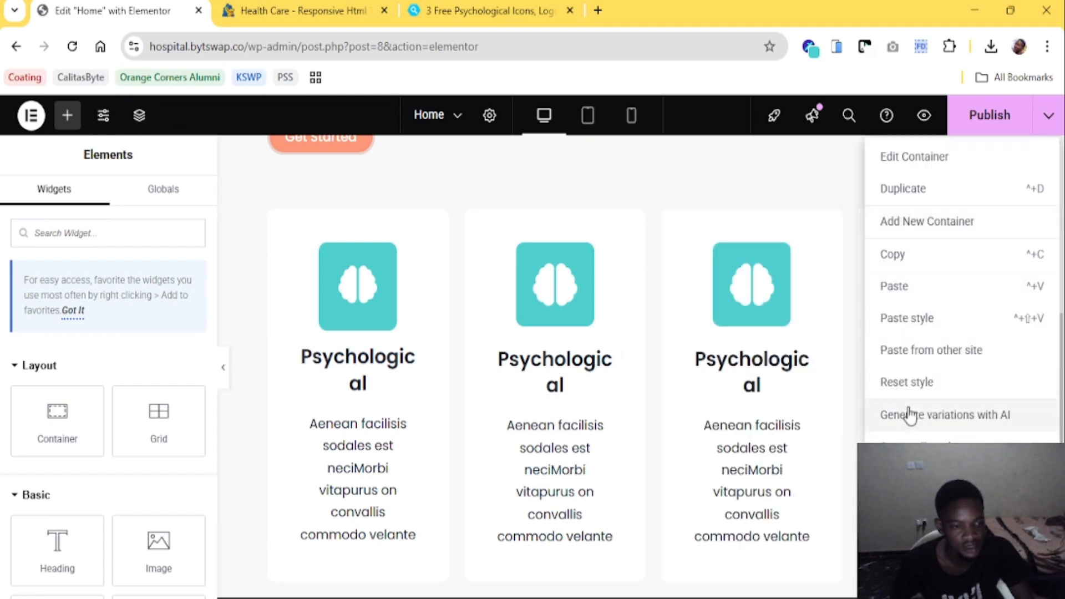
left_click(914, 324)
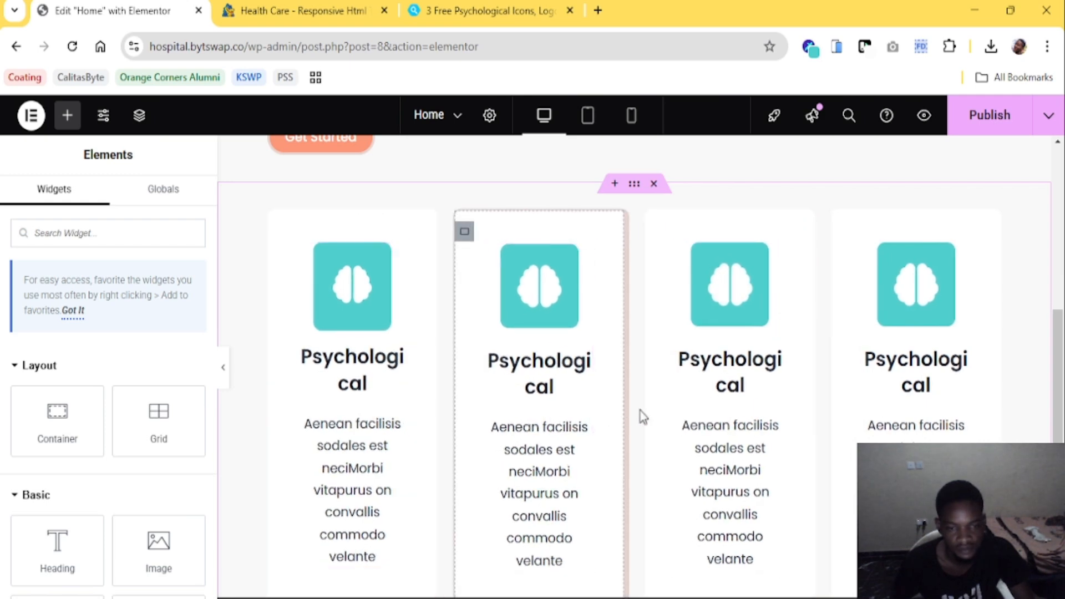
left_click(223, 367)
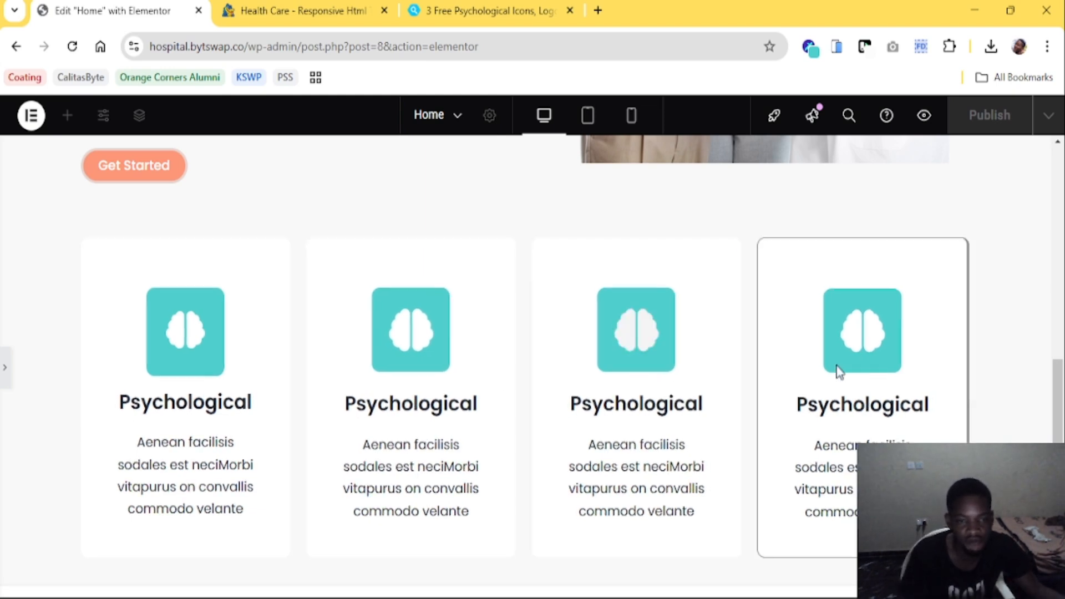
left_click(6, 370)
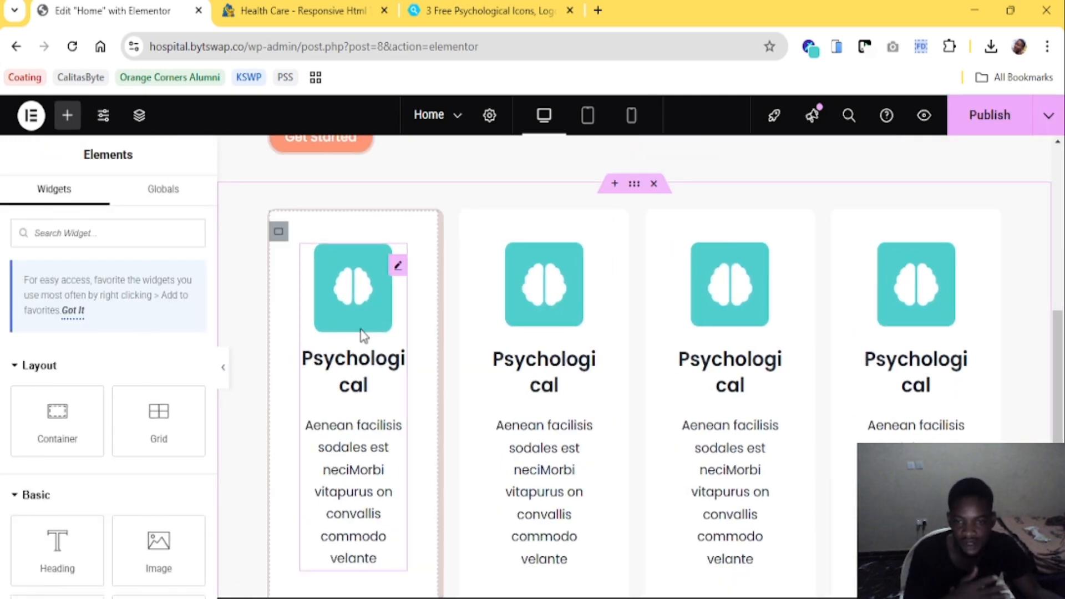
Open the hover-state icon styling of the first card's icon box and preview the cards at full page width
left_click(363, 335)
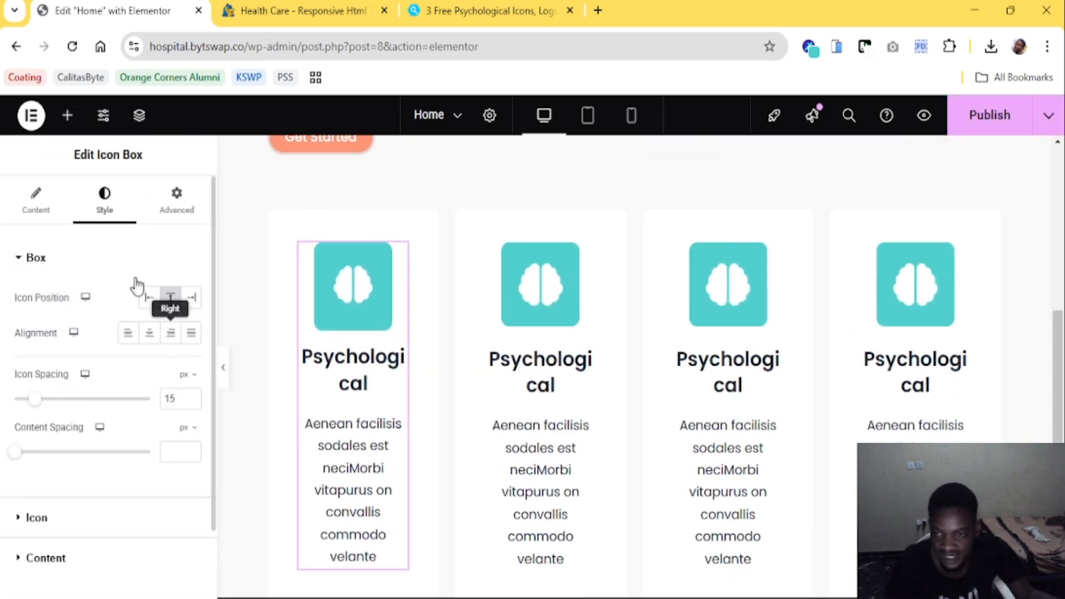
scroll(87, 379, "down", 2)
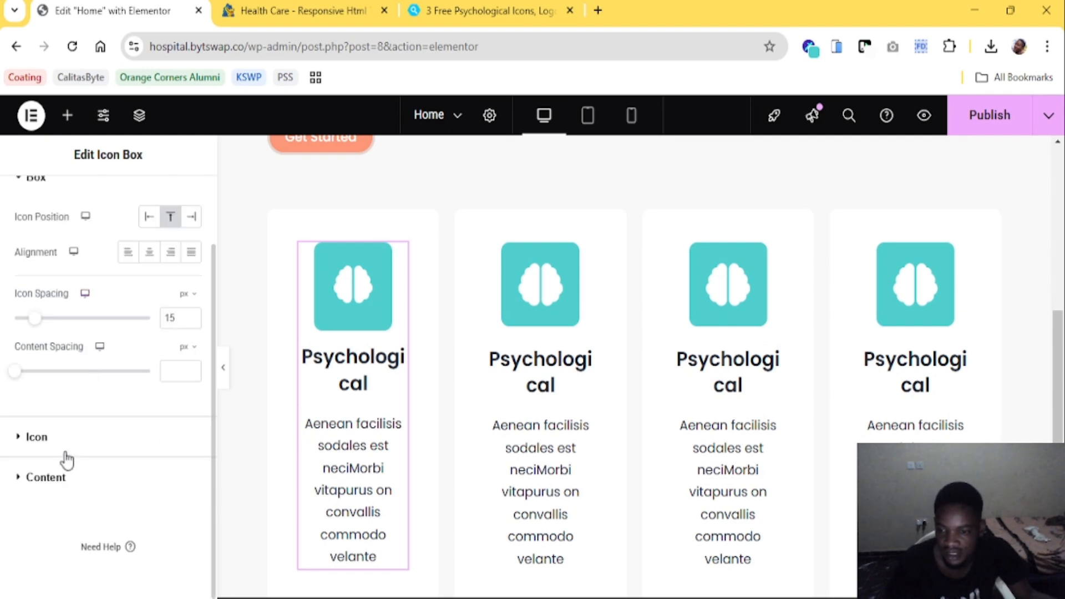
left_click(37, 436)
left_click(158, 338)
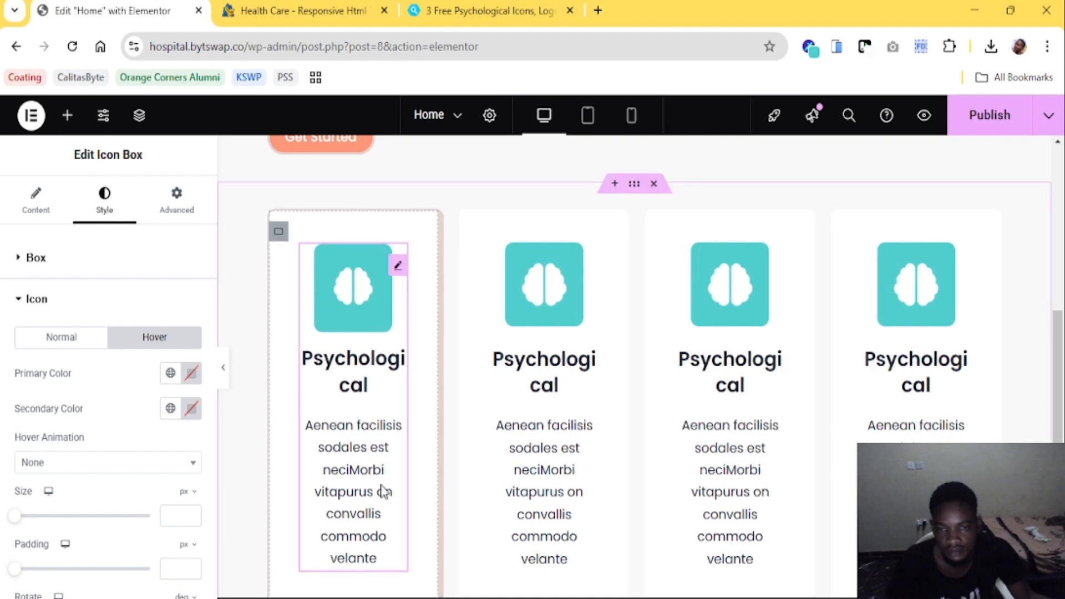
left_click(226, 369)
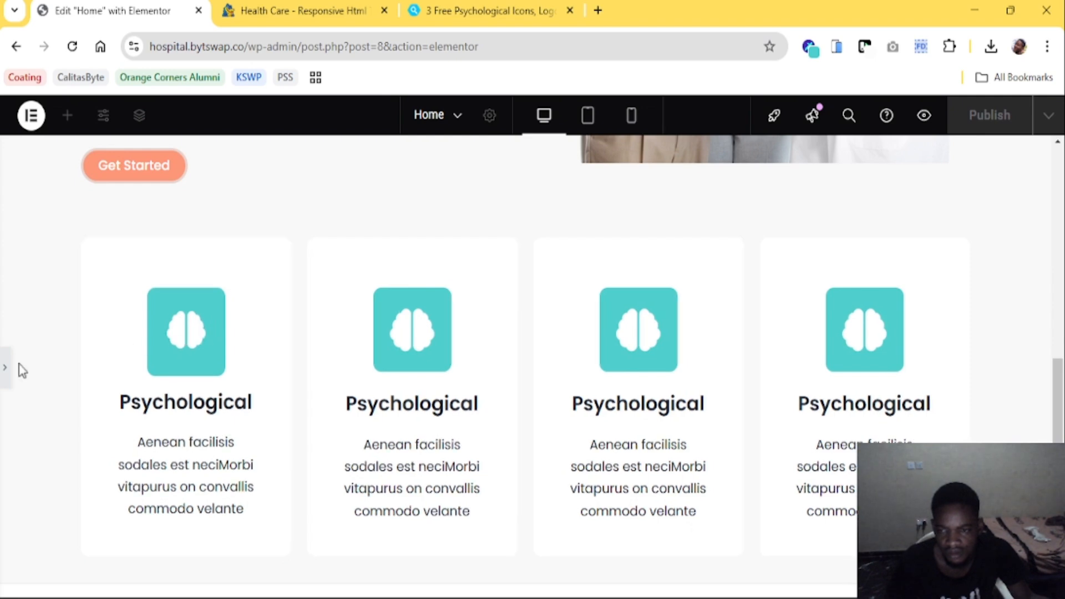
left_click(3, 369)
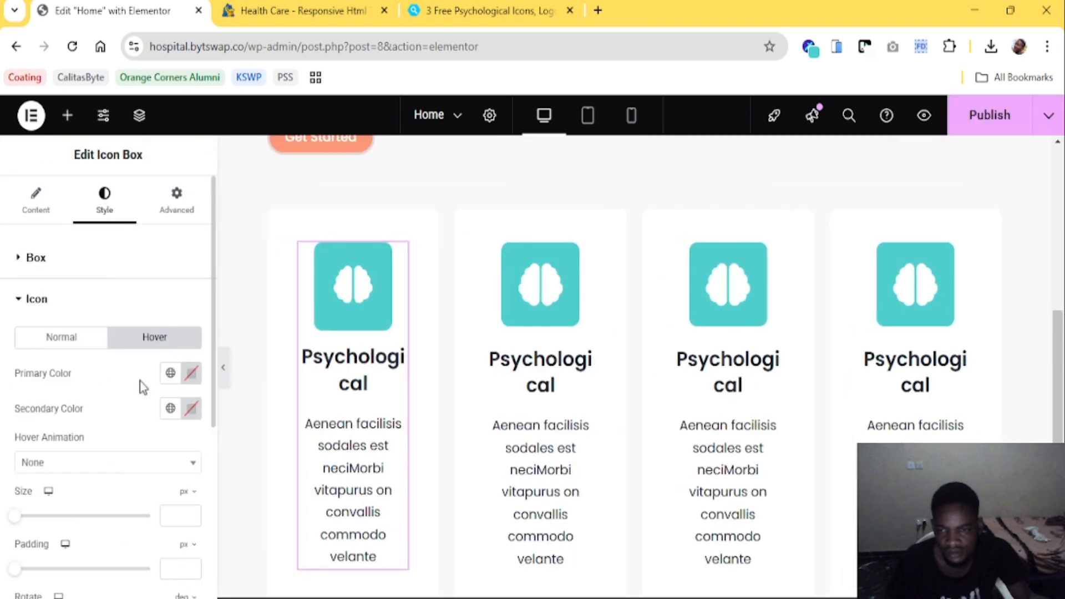
left_click(190, 377)
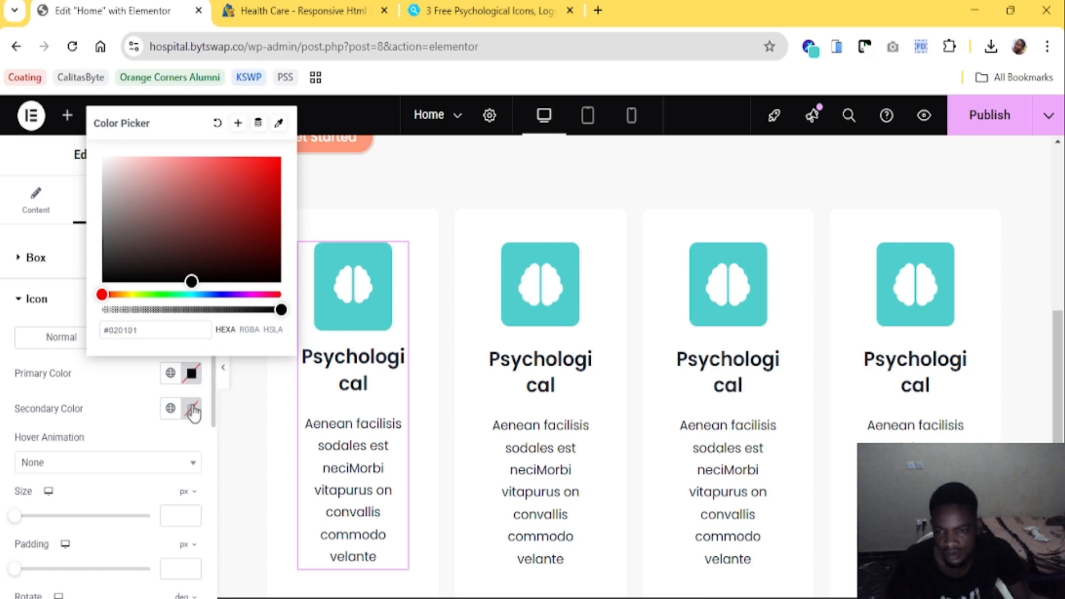
left_click(193, 411)
left_click(217, 160)
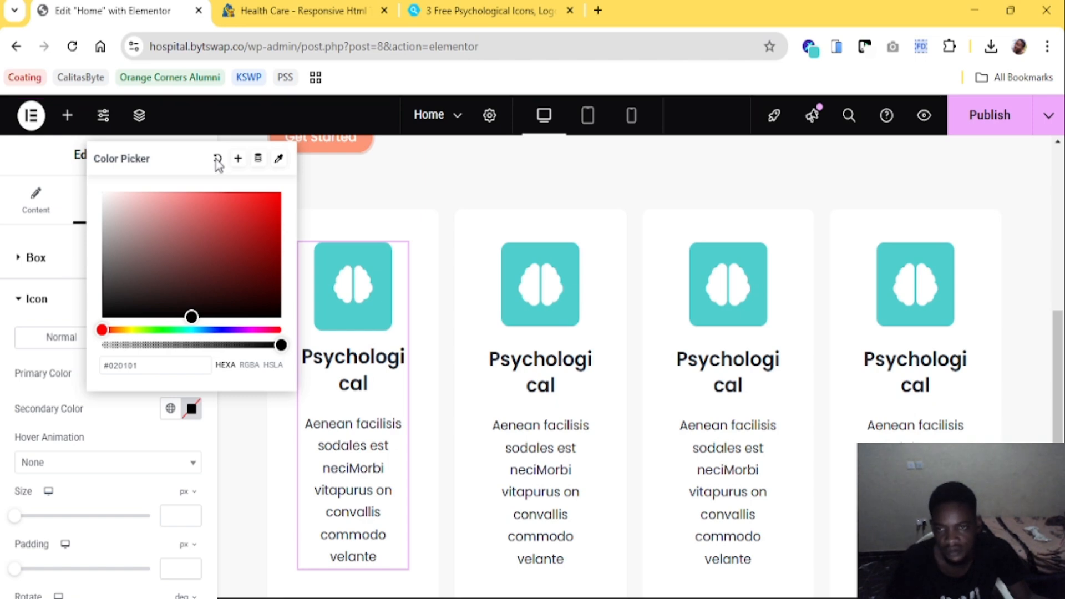
left_click(139, 406)
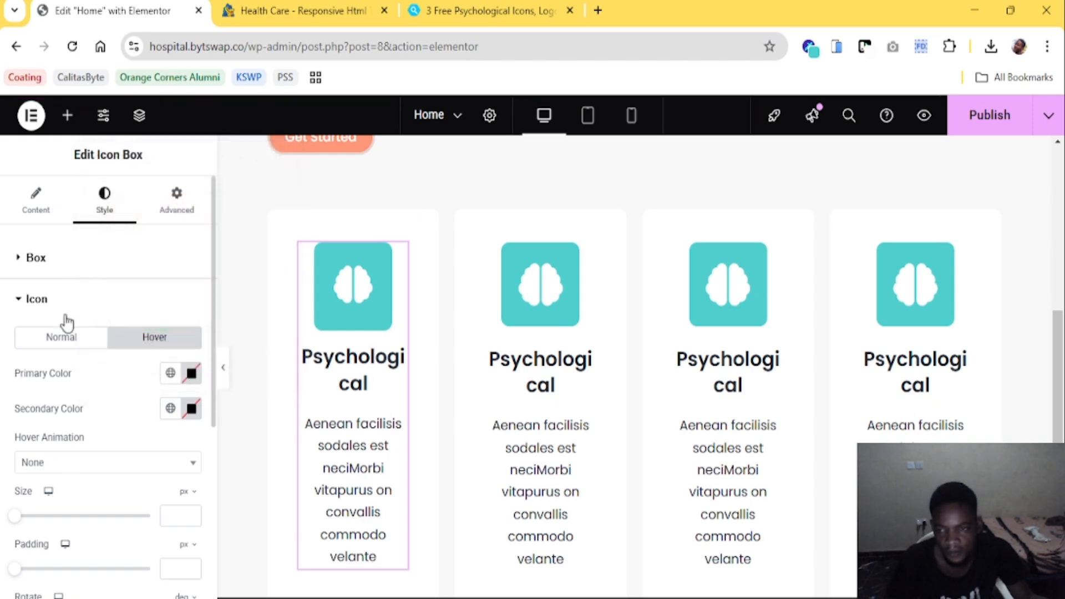
Switch to the original Health Care template, close the developer tools and examine the service cards' hover effect
left_click(310, 11)
scroll(220, 213, "up", 2)
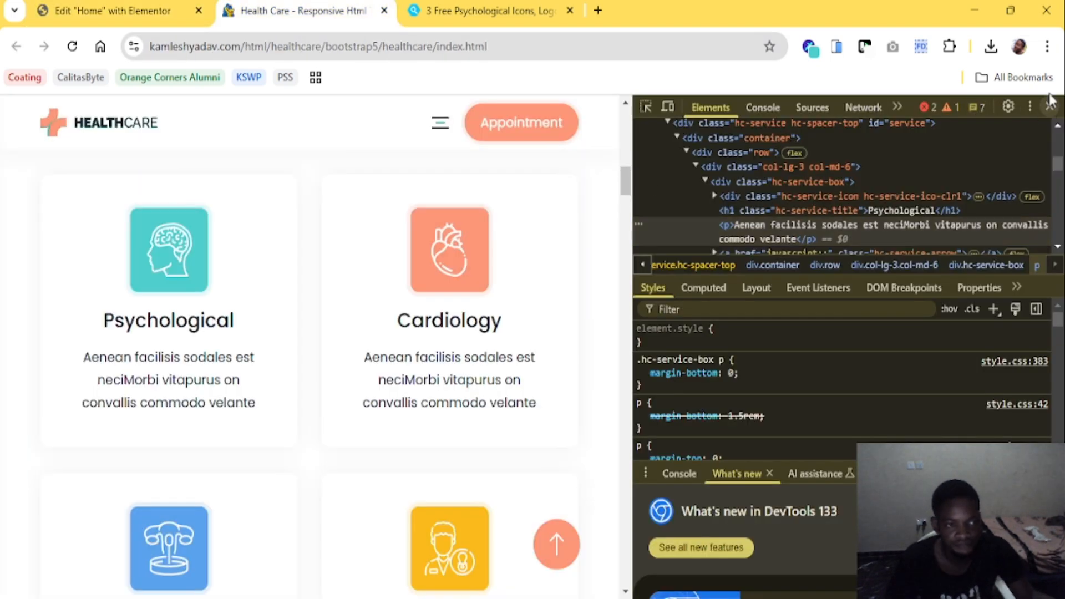
left_click(1049, 106)
scroll(491, 322, "up", 8)
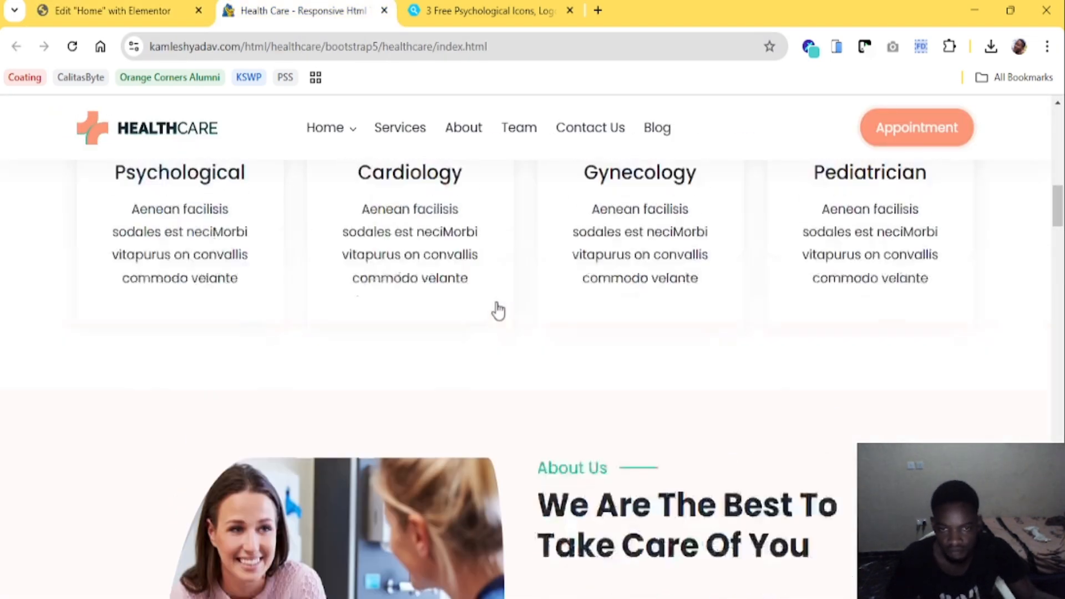
scroll(461, 311, "down", 4)
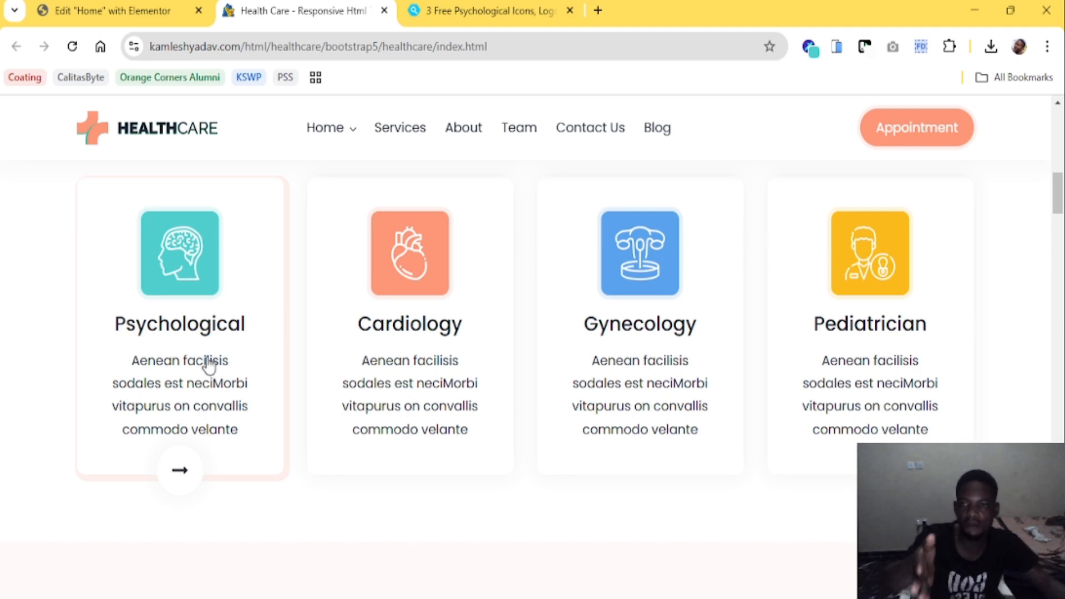
Return to the Elementor editor and set the first card container's hover border width to 7 px for its right and bottom edges
left_click(140, 10)
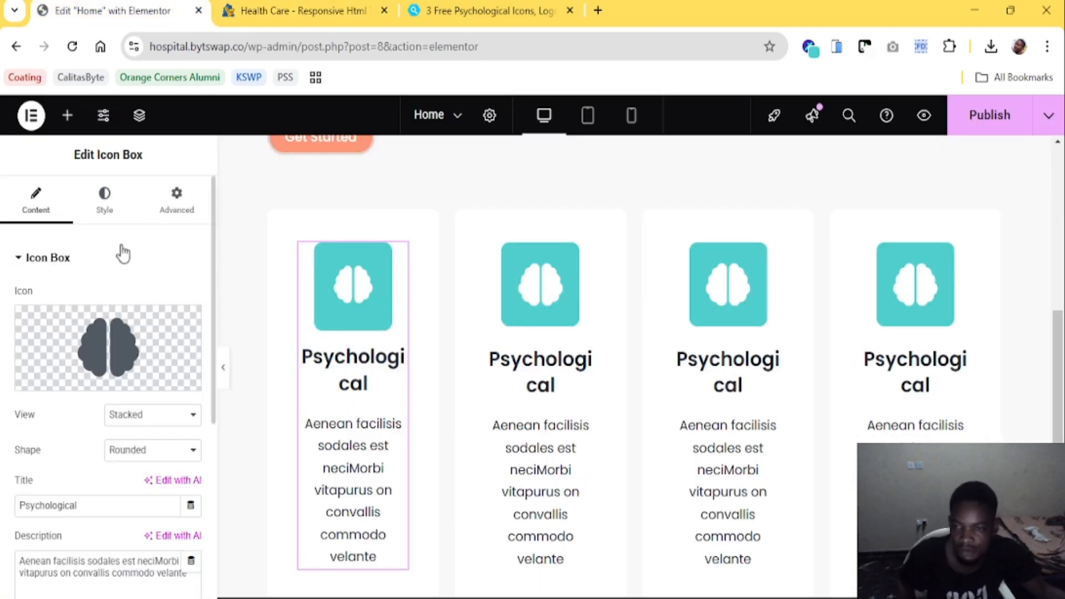
mouse_move(275, 233)
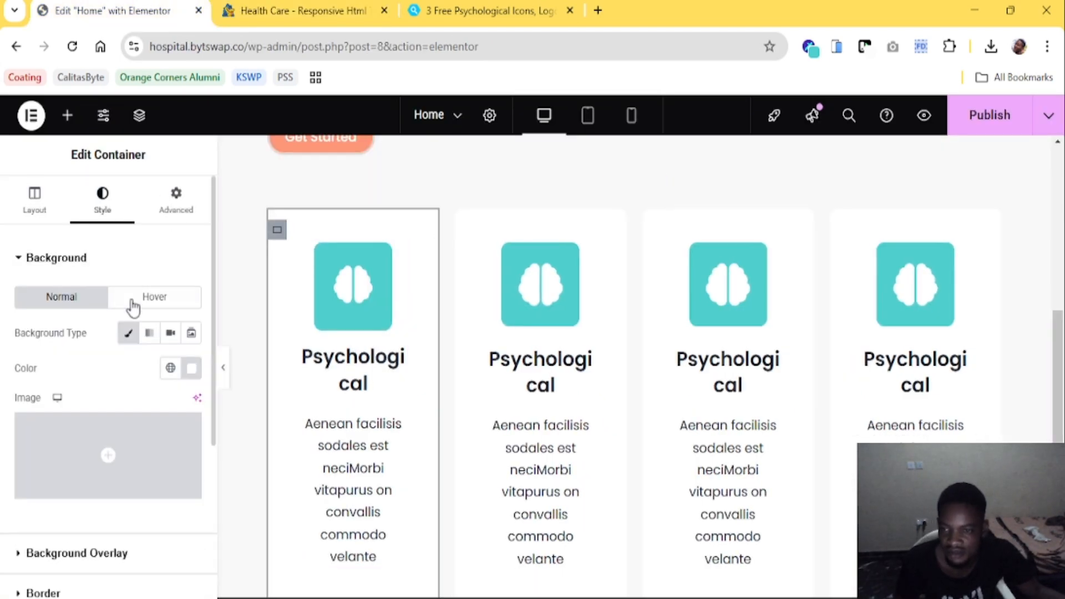
scroll(117, 355, "down", 2)
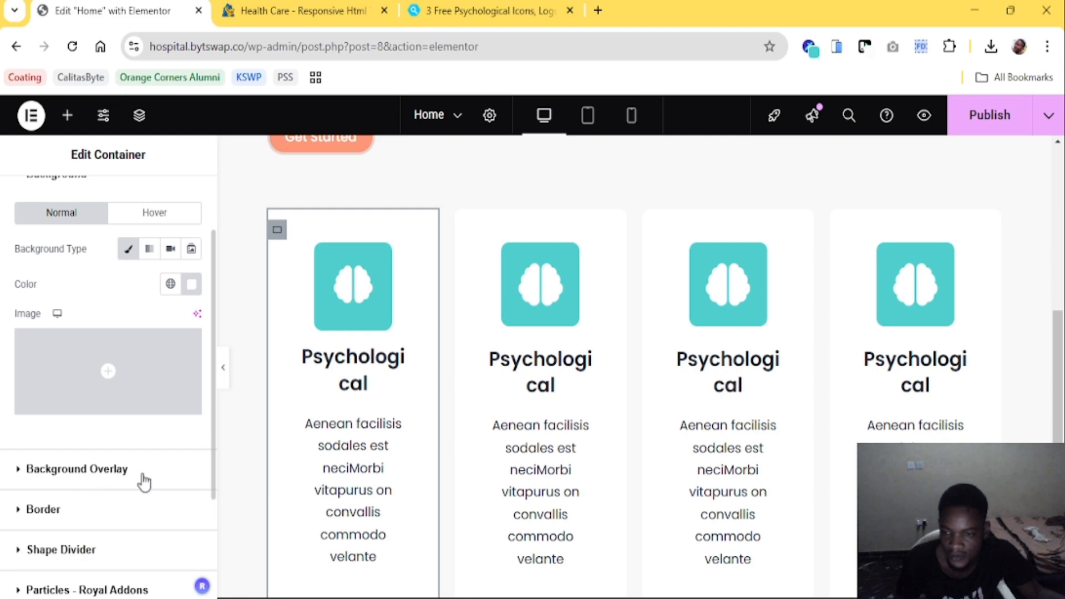
left_click(144, 509)
left_click(155, 373)
scroll(162, 349, "down", 2)
double_click(89, 382)
type("7")
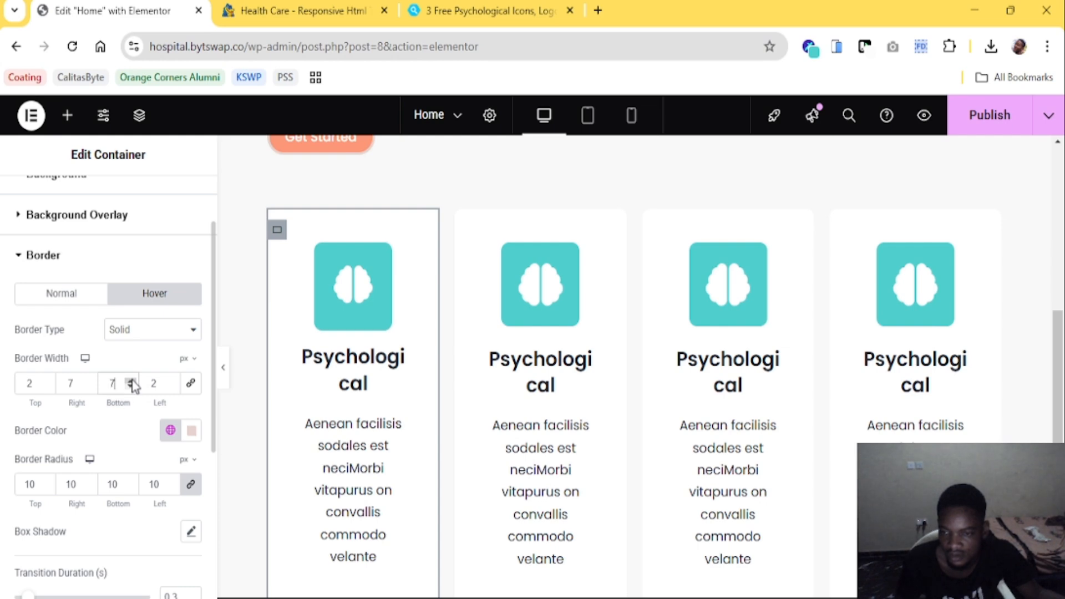
Copy the first card's container and paste its style onto the second, third and fourth card containers
scroll(371, 396, "down", 3)
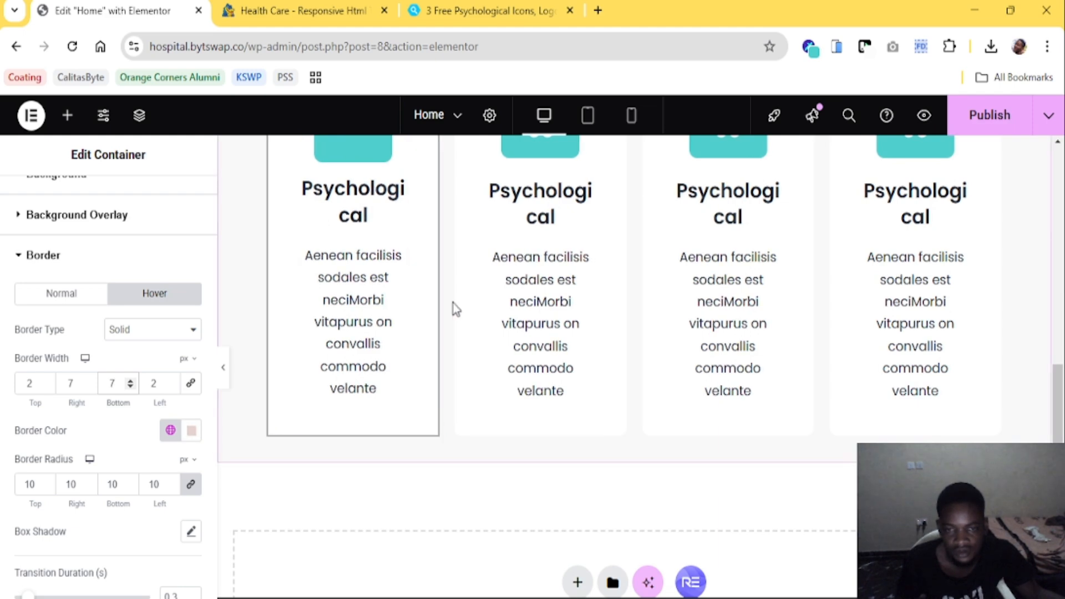
scroll(454, 307, "up", 3)
right_click(278, 237)
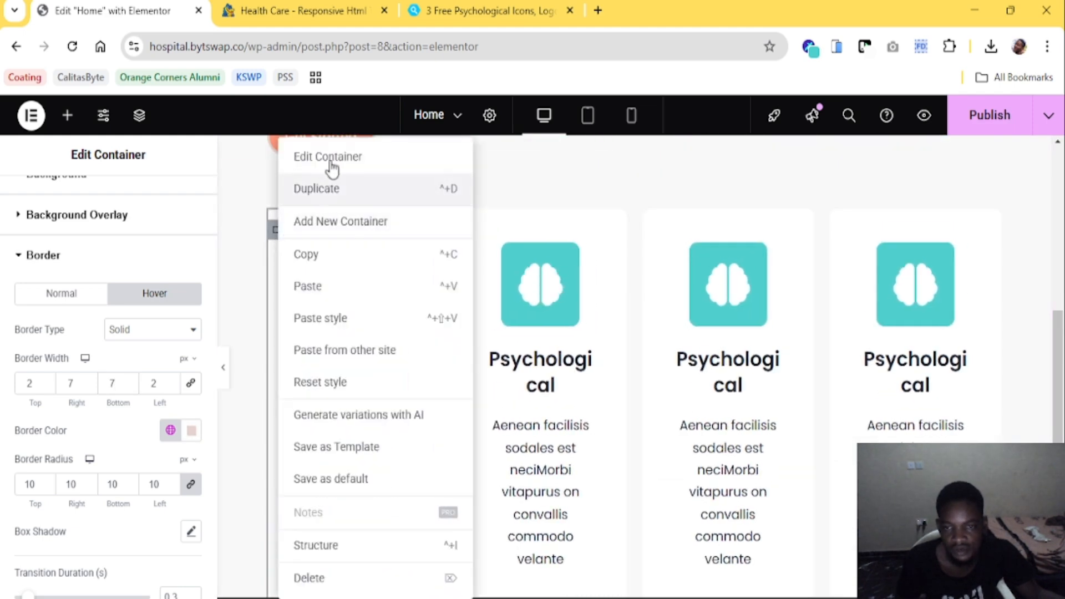
left_click(321, 253)
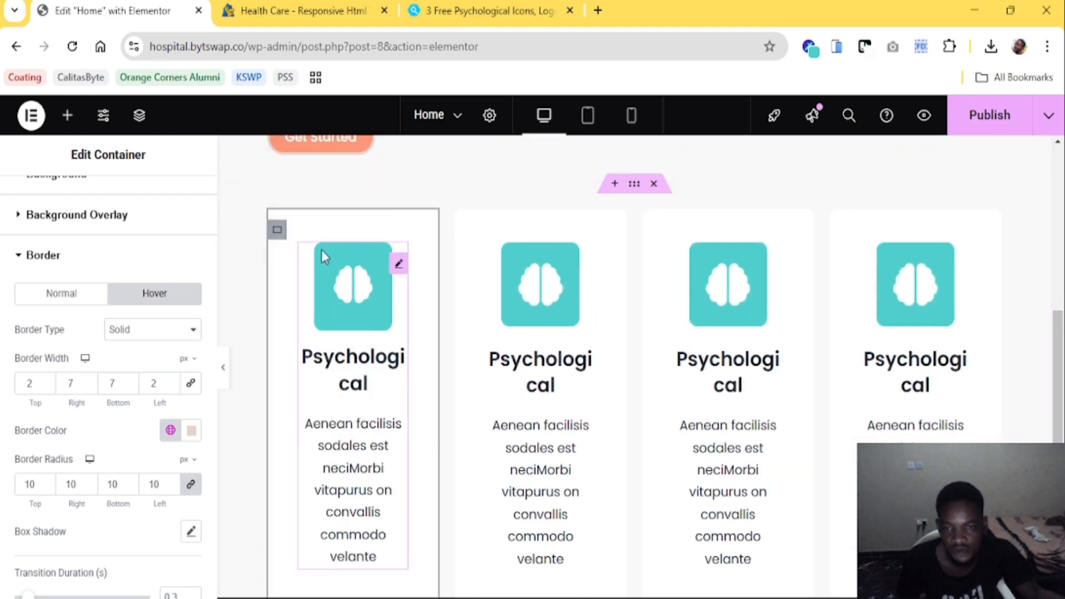
right_click(465, 232)
left_click(544, 321)
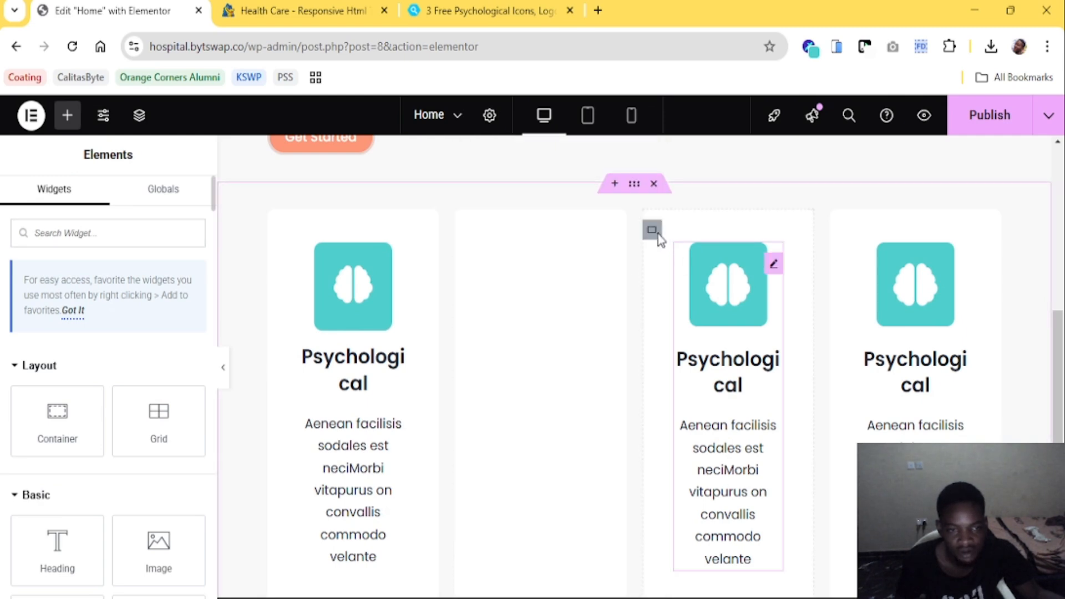
right_click(655, 231)
left_click(809, 315)
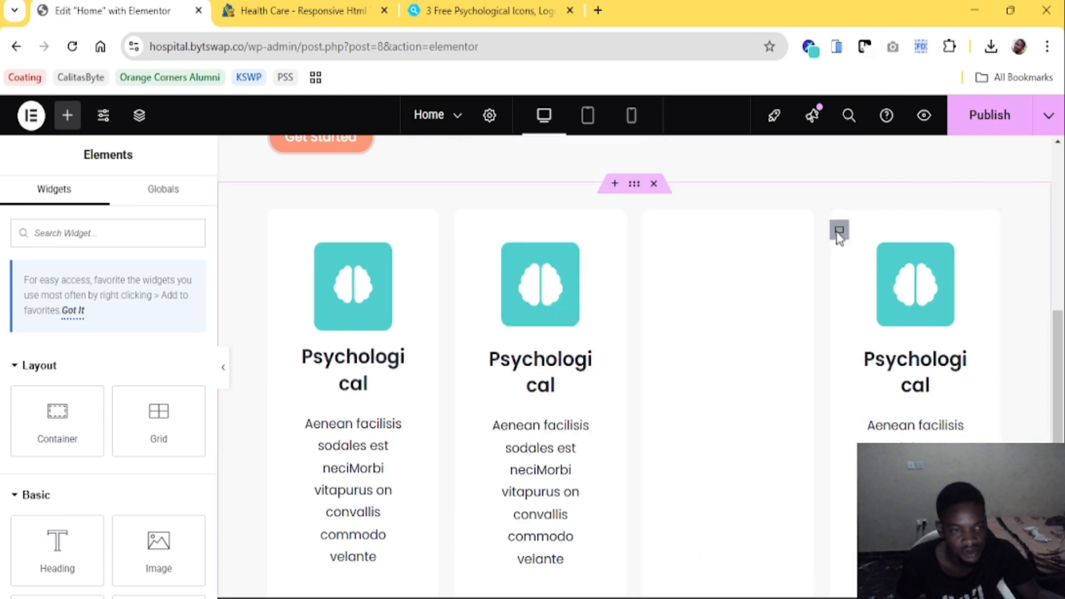
right_click(835, 231)
left_click(876, 323)
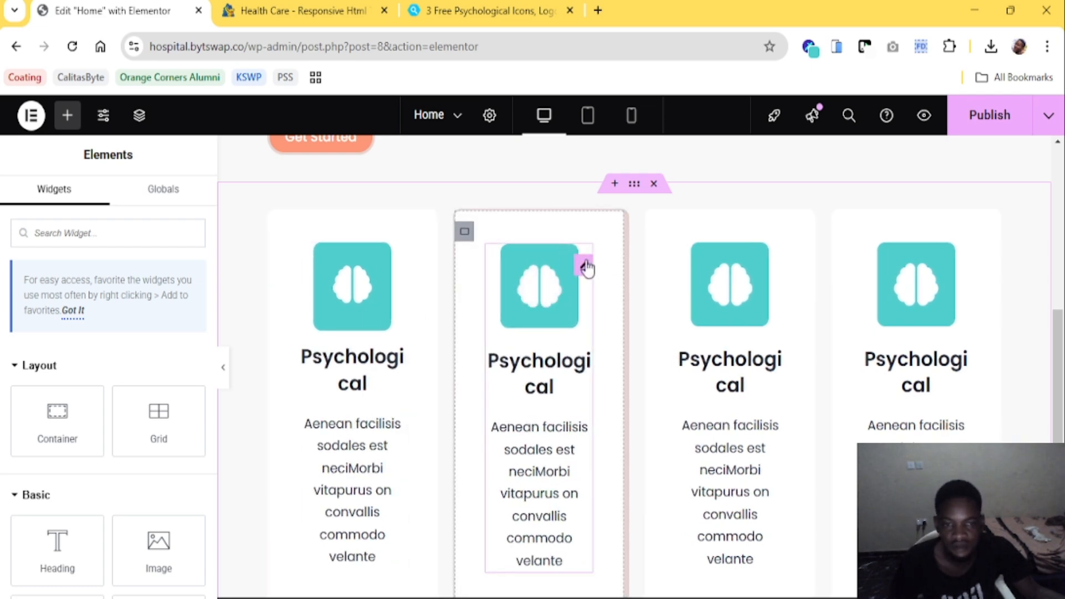
Replace the second card's icon box title with "Cardiology", copied from the original Health Care template
left_click(587, 265)
left_click(349, 7)
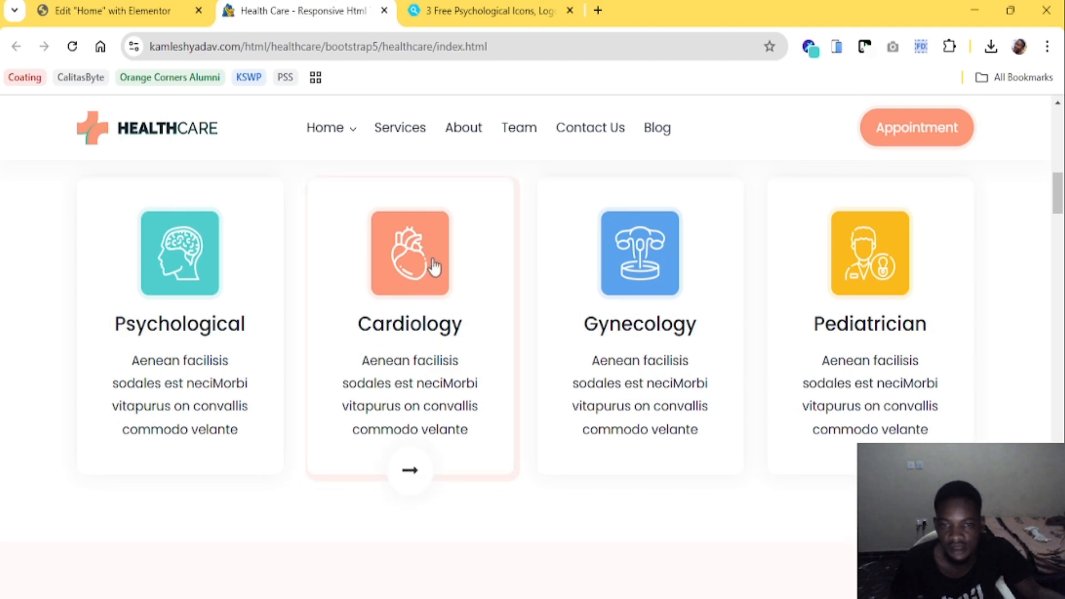
mouse_move(427, 299)
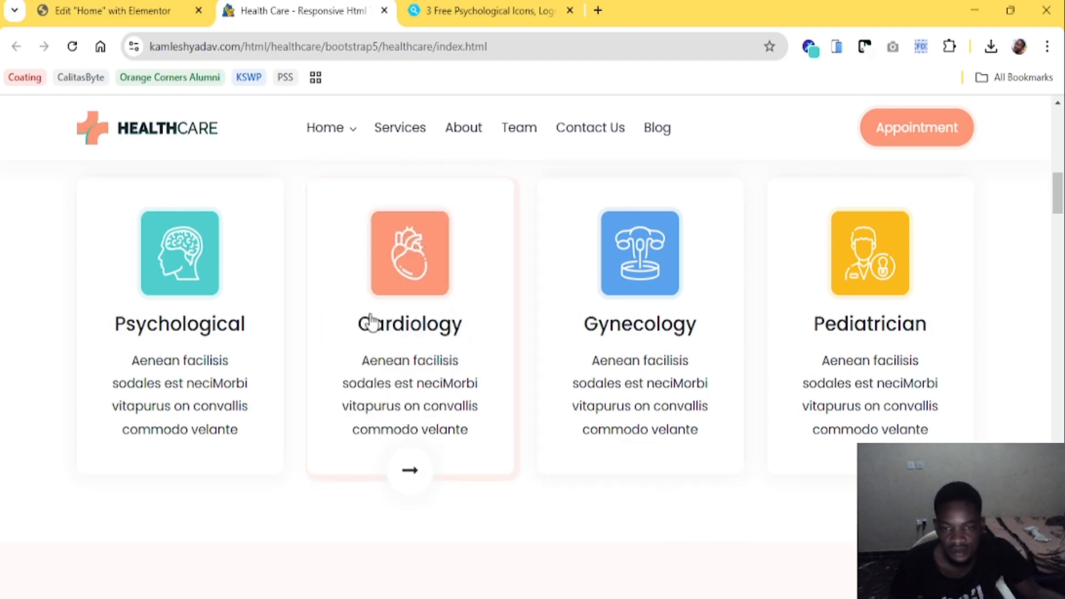
left_click_drag(359, 323, 479, 339)
key("ctrl+c")
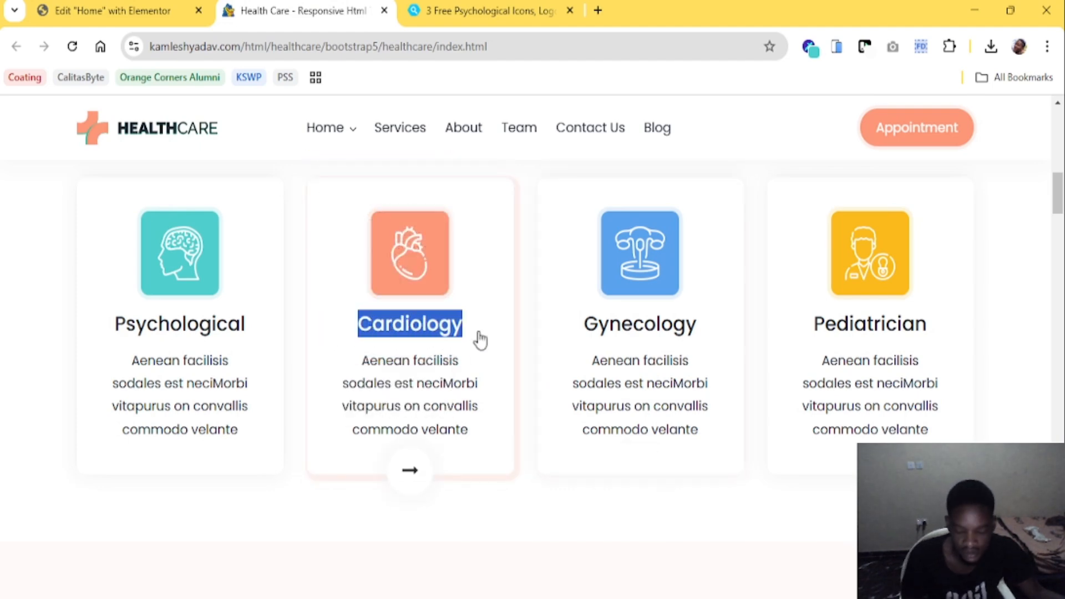
left_click(111, 11)
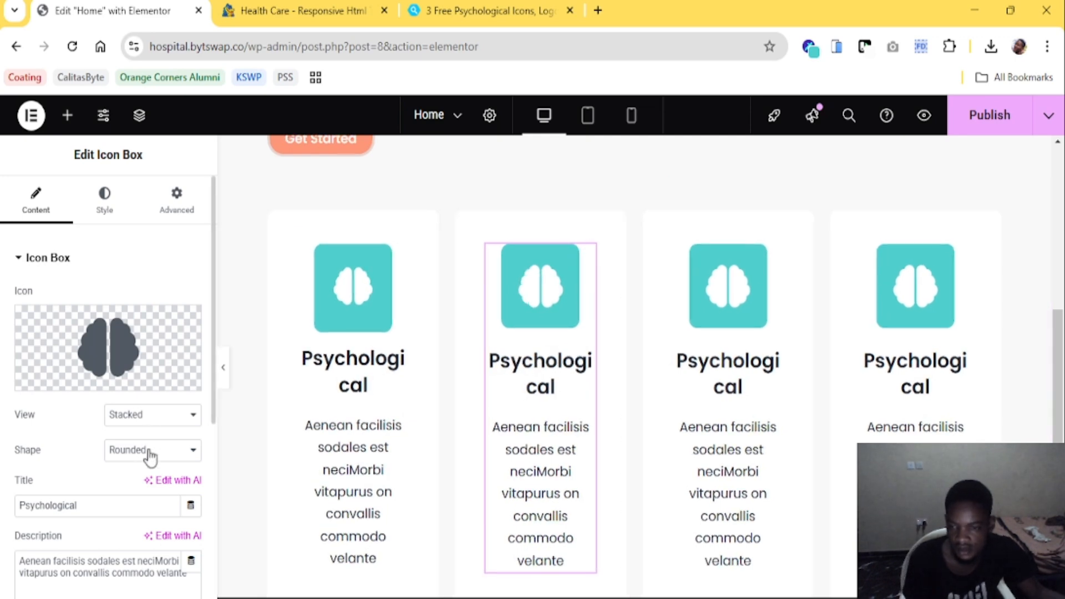
left_click(90, 506)
key("ctrl+a")
key("ctrl+v")
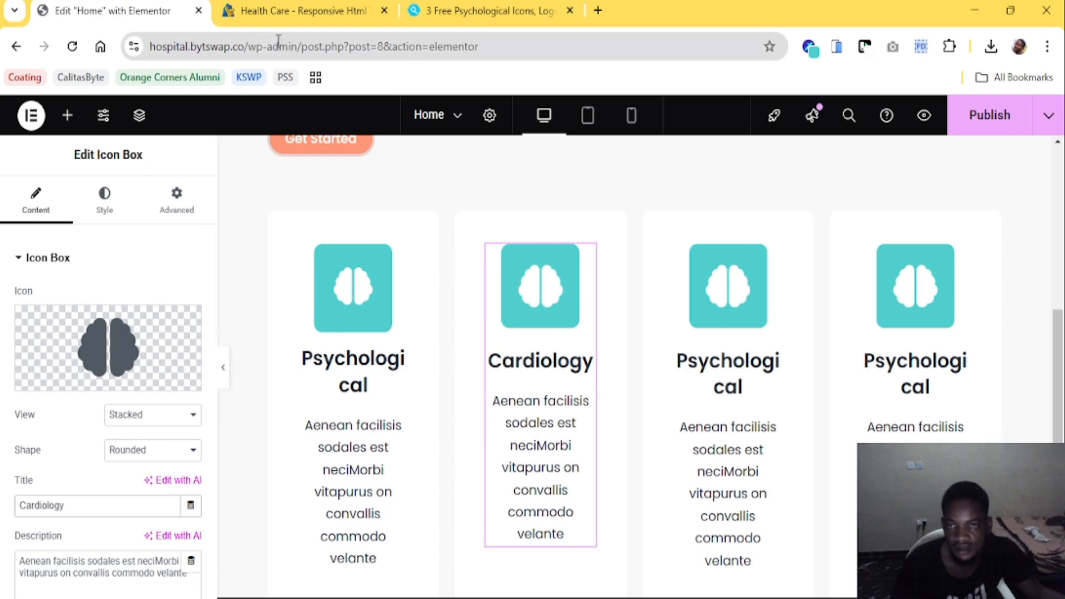
Open the icon library for the Cardiology card and search it for "heart"
mouse_move(154, 373)
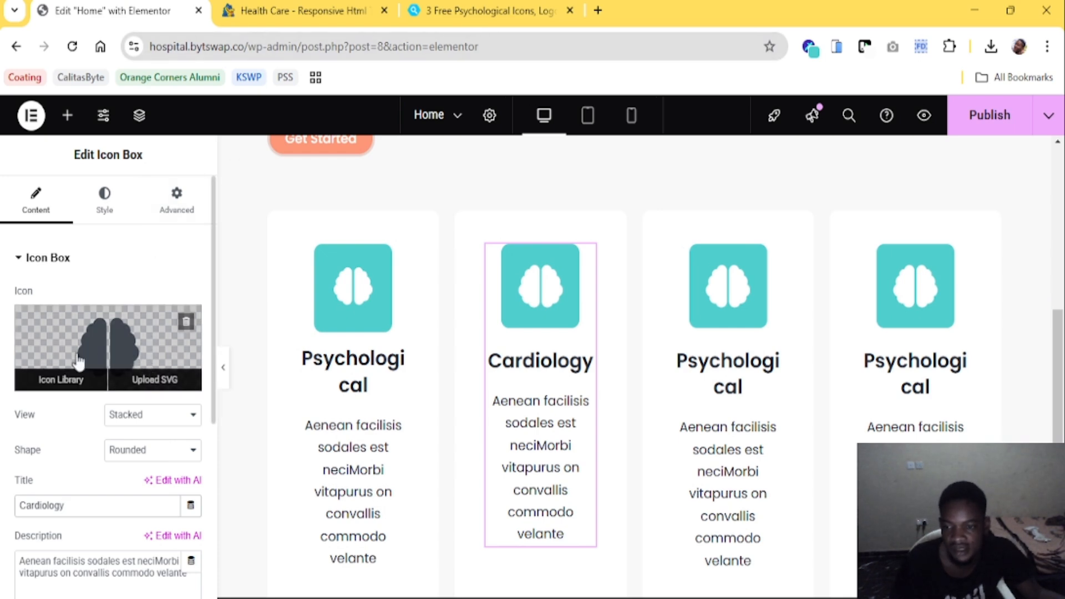
left_click(66, 380)
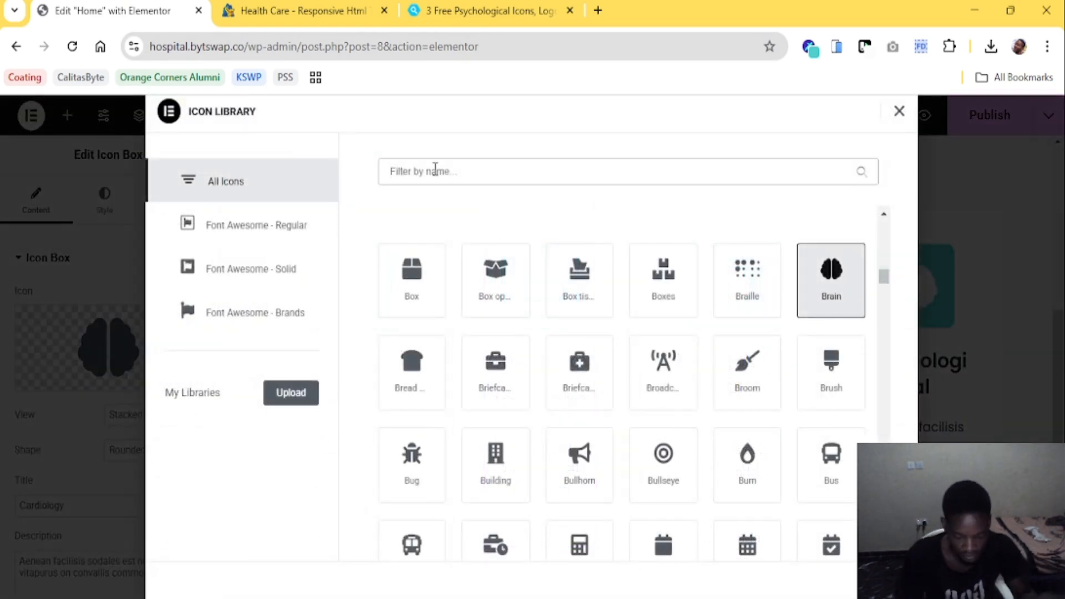
type("heart")
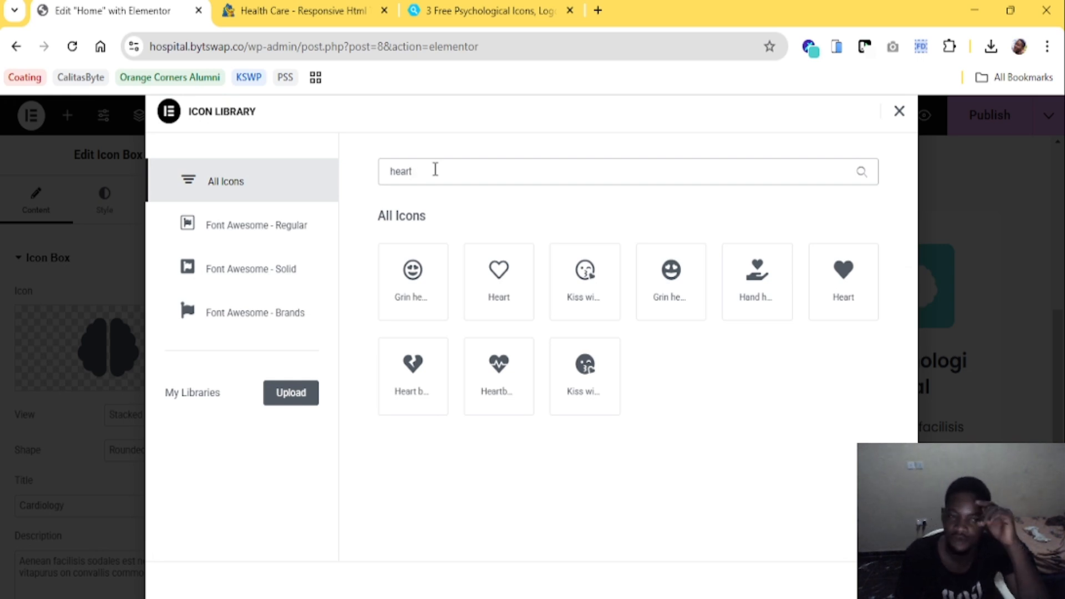
left_click(837, 298)
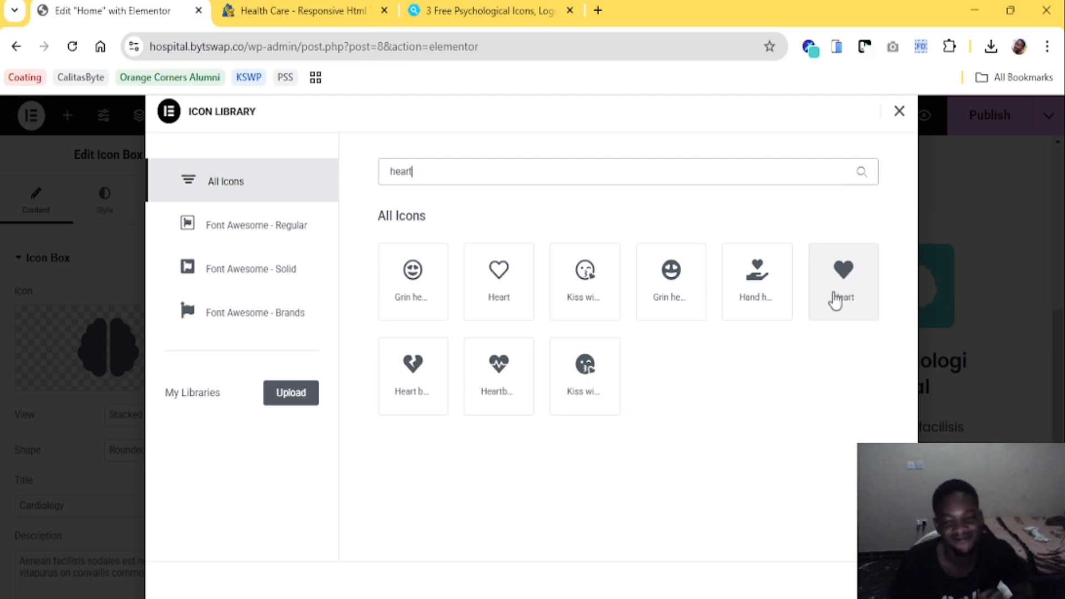
Check the original template's Cardiology icon and search IconScout's free icons for "heart"
left_click(344, 10)
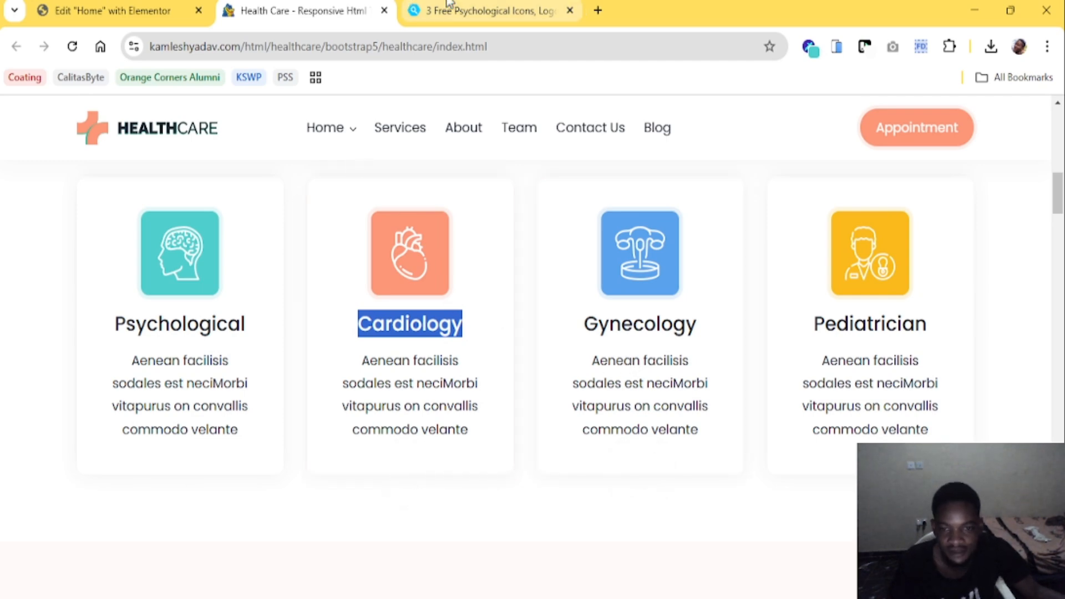
left_click(422, 11)
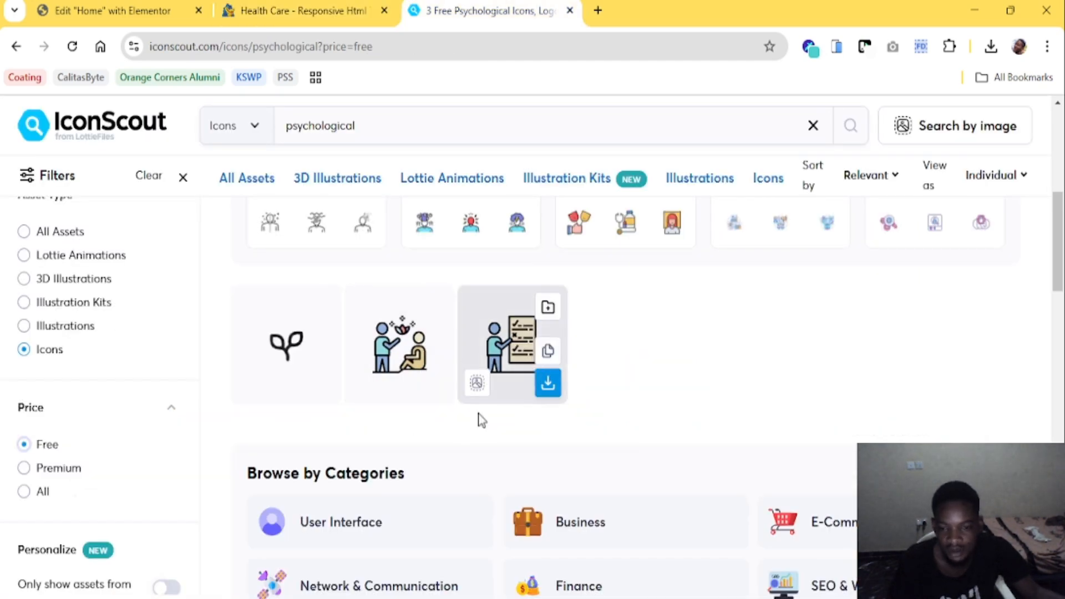
scroll(437, 376, "down", 2)
scroll(437, 376, "up", 5)
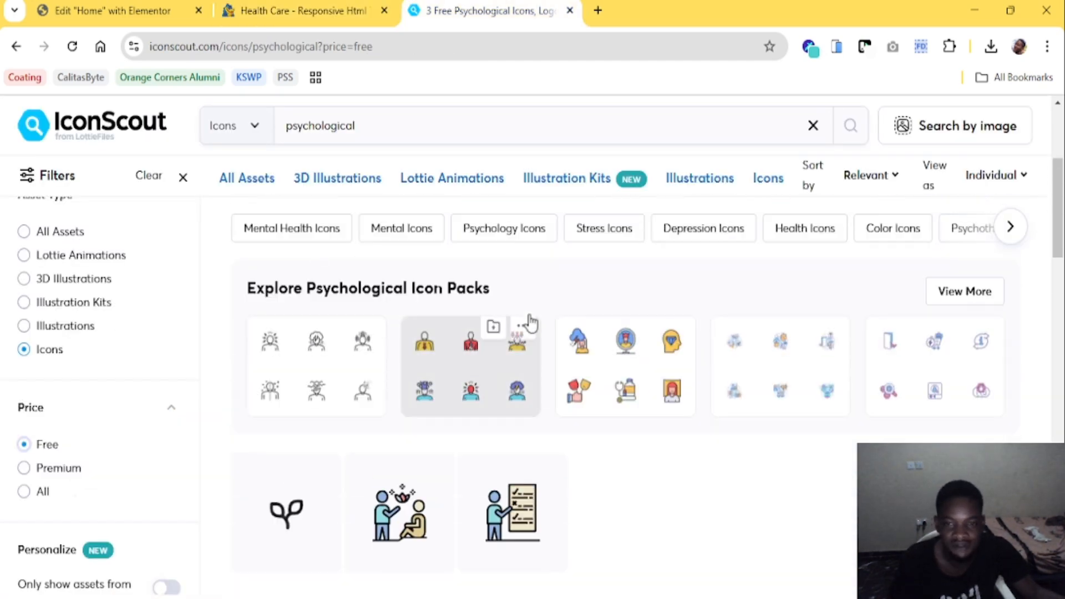
left_click(383, 131)
type("heart")
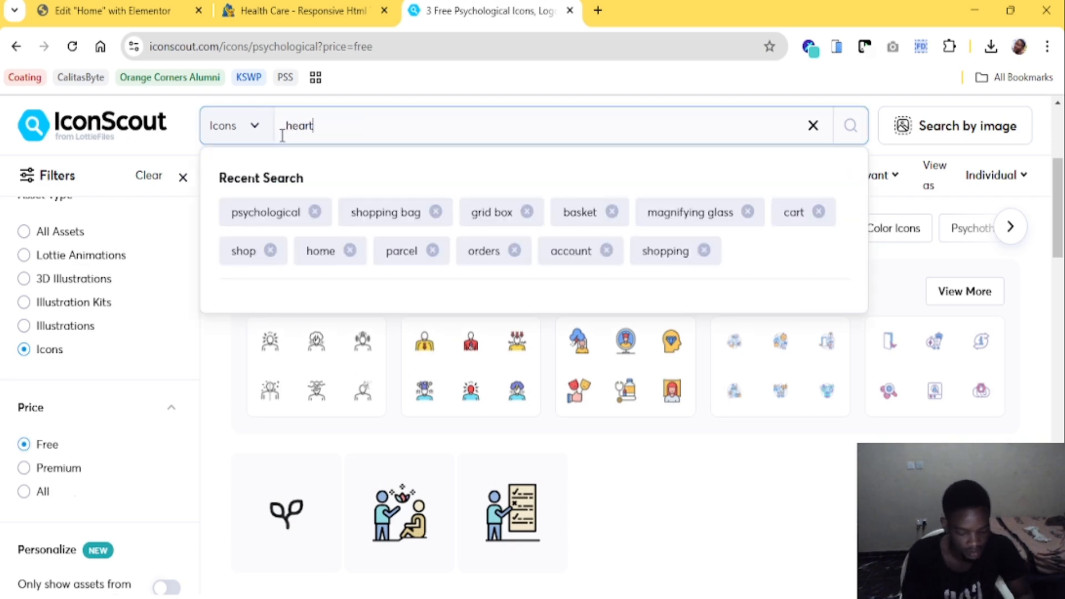
key("Return")
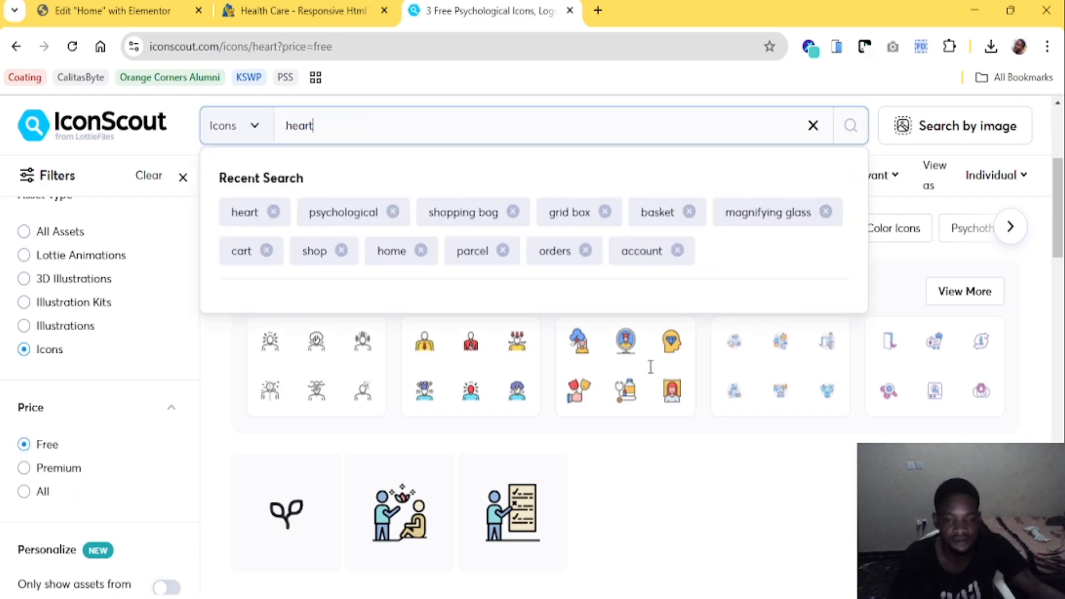
scroll(454, 381, "down", 5)
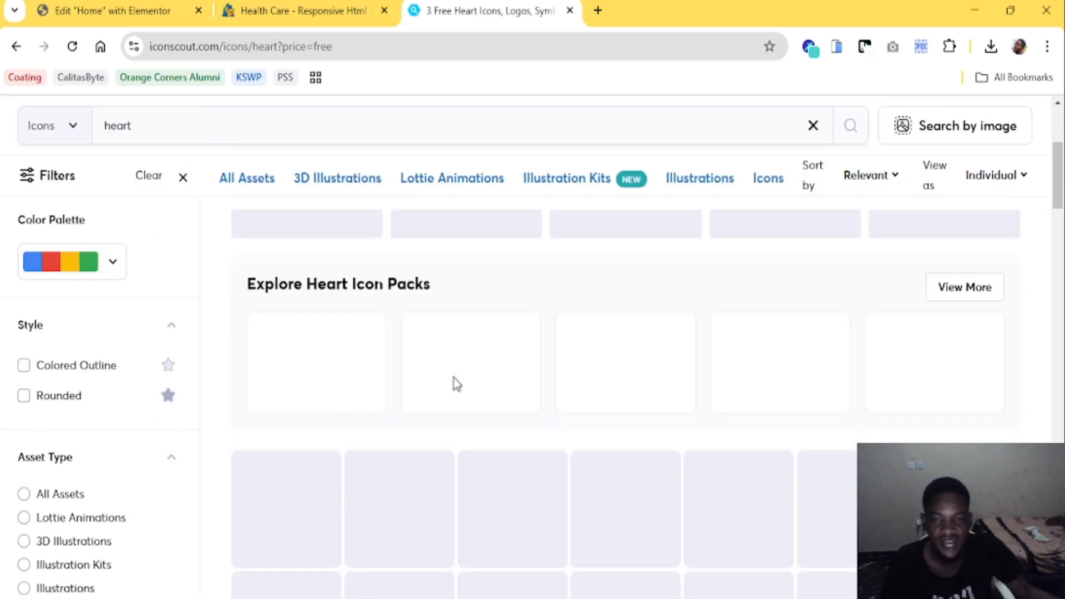
Close Elementor's icon library without inserting an icon, check IconScout's heart results and return to the Elementor editor
left_click(143, 6)
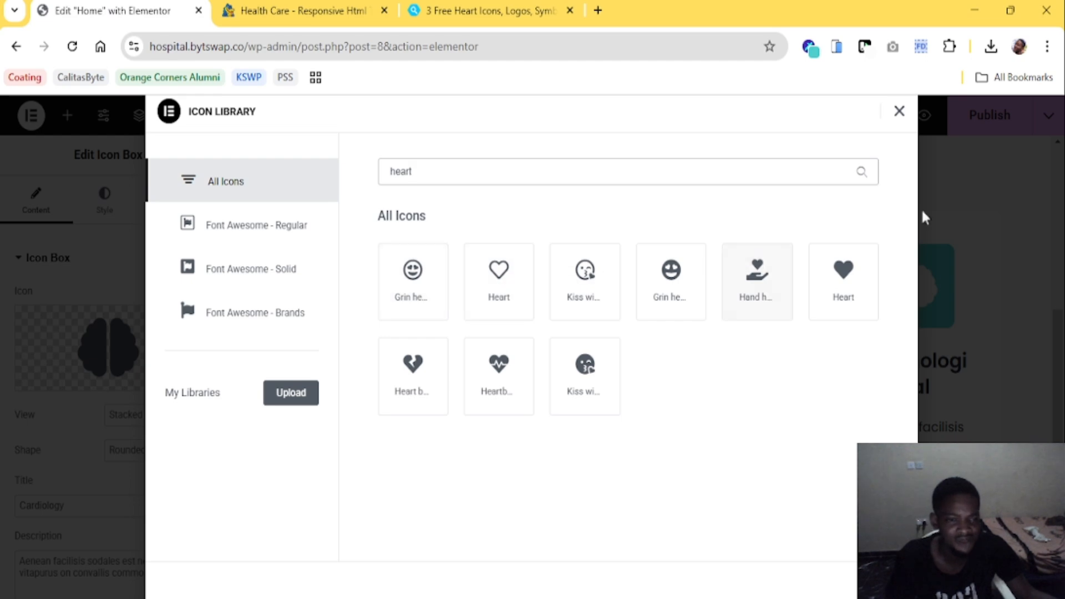
left_click(899, 113)
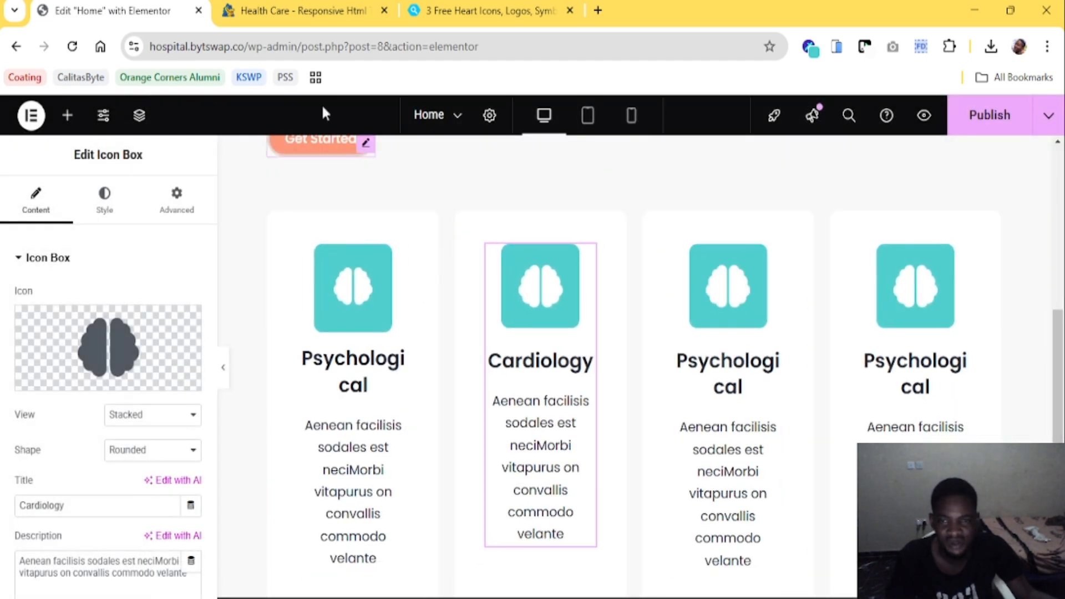
left_click(444, 11)
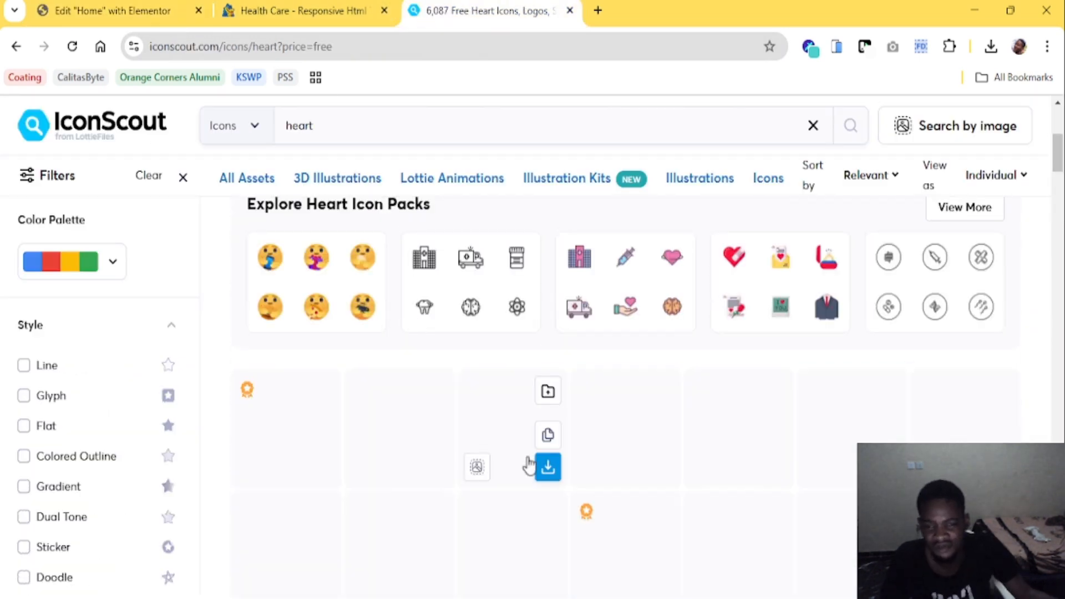
left_click(299, 12)
left_click(160, 5)
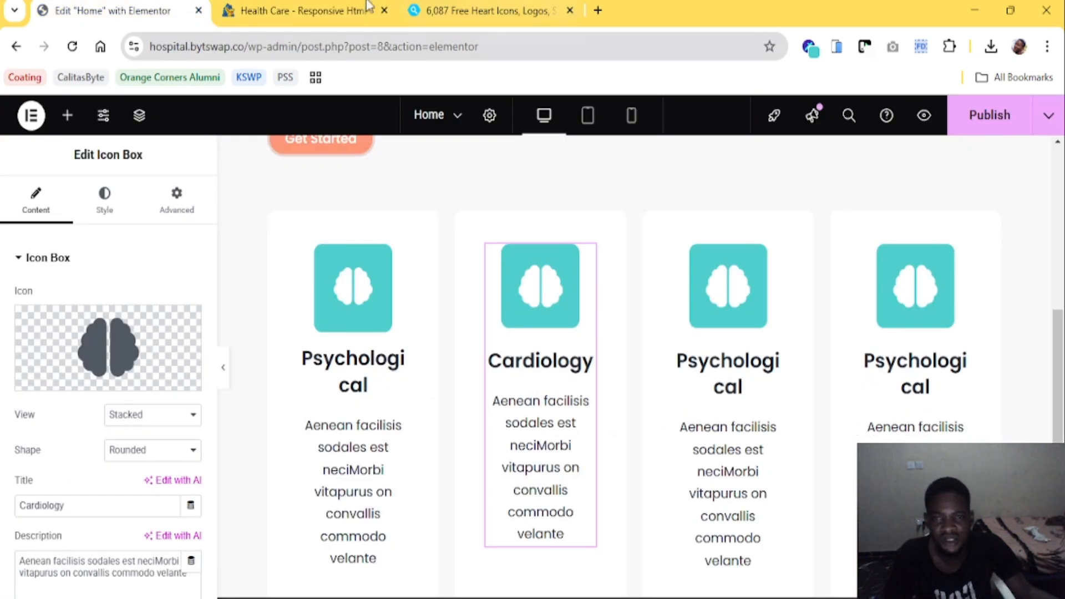
Replace the third card's icon box title with "Gynecology", copied from the original Health Care template
left_click(369, 8)
left_click(582, 326)
left_click_drag(583, 325, 689, 344)
key("ctrl+c")
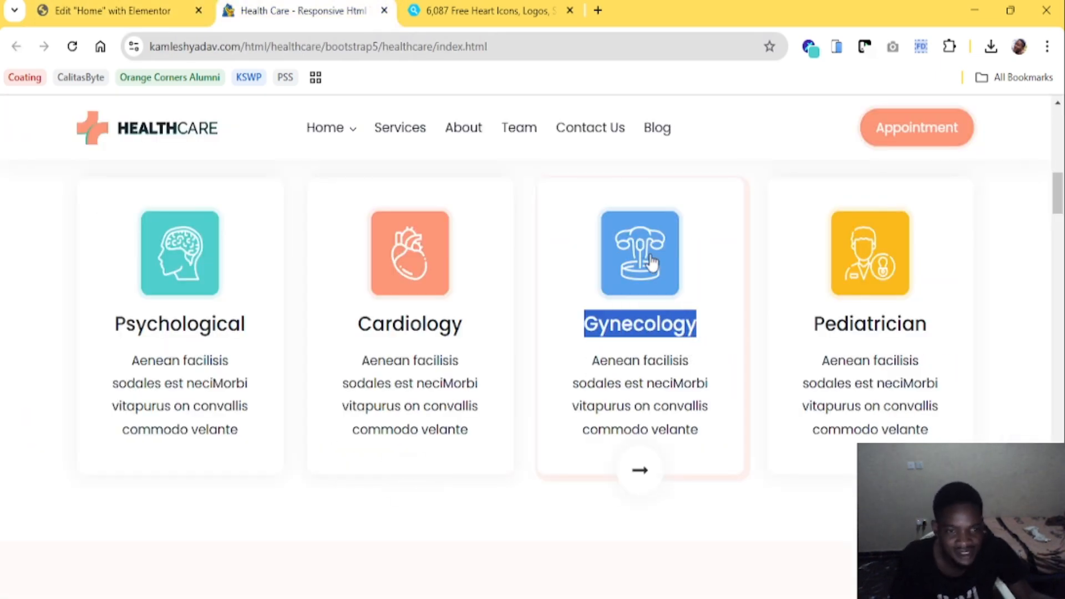
left_click(154, 7)
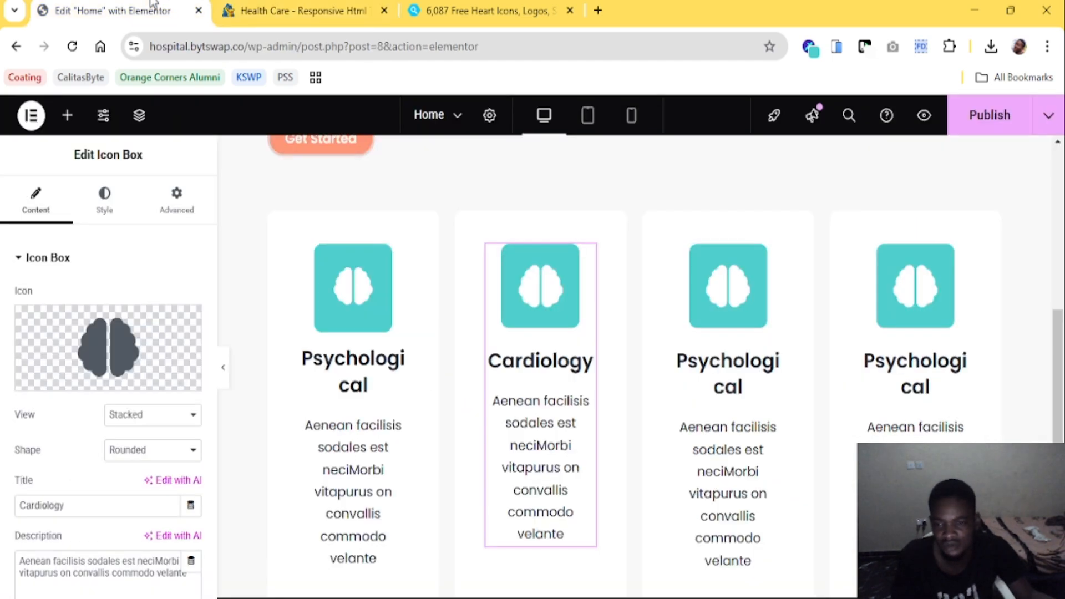
left_click(733, 354)
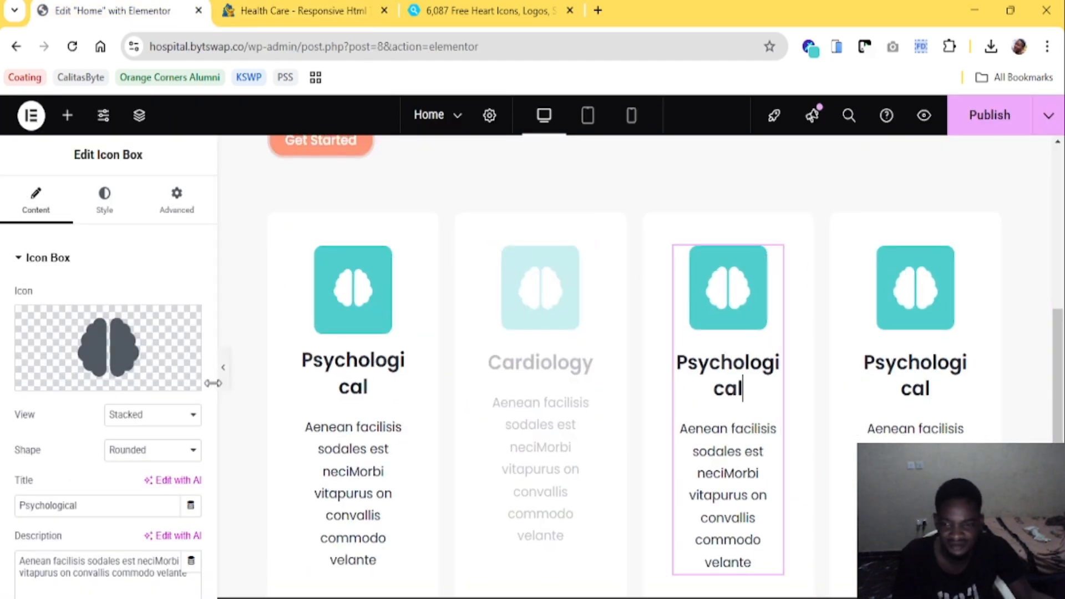
double_click(100, 503)
key("ctrl+v")
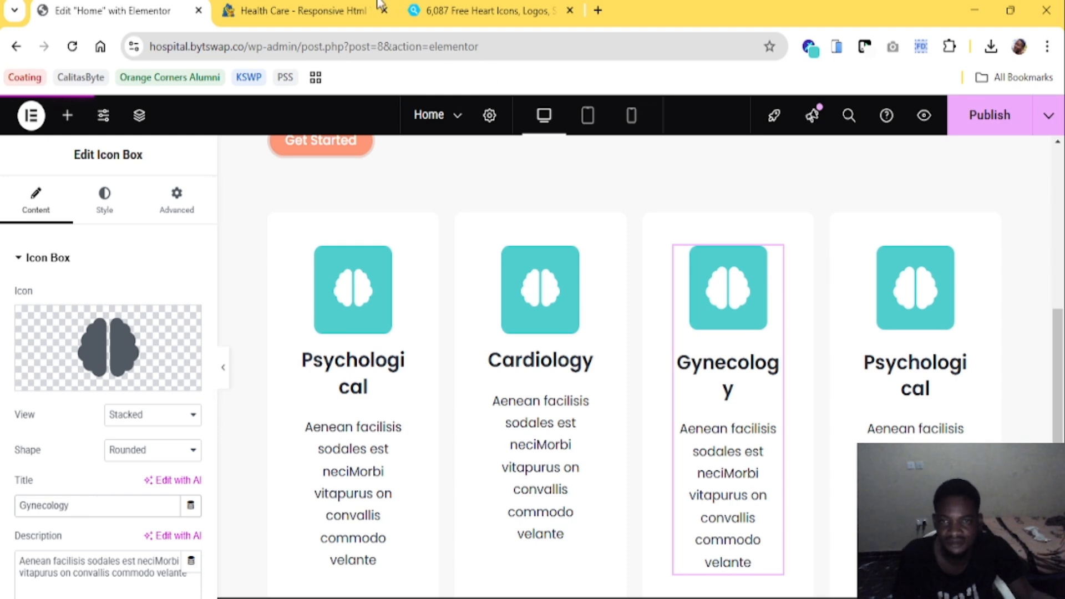
Replace the fourth card's icon box title with "Pediatrician", copied from the original Health Care template
left_click(294, 10)
left_click_drag(920, 331, 819, 331)
key("ctrl+c")
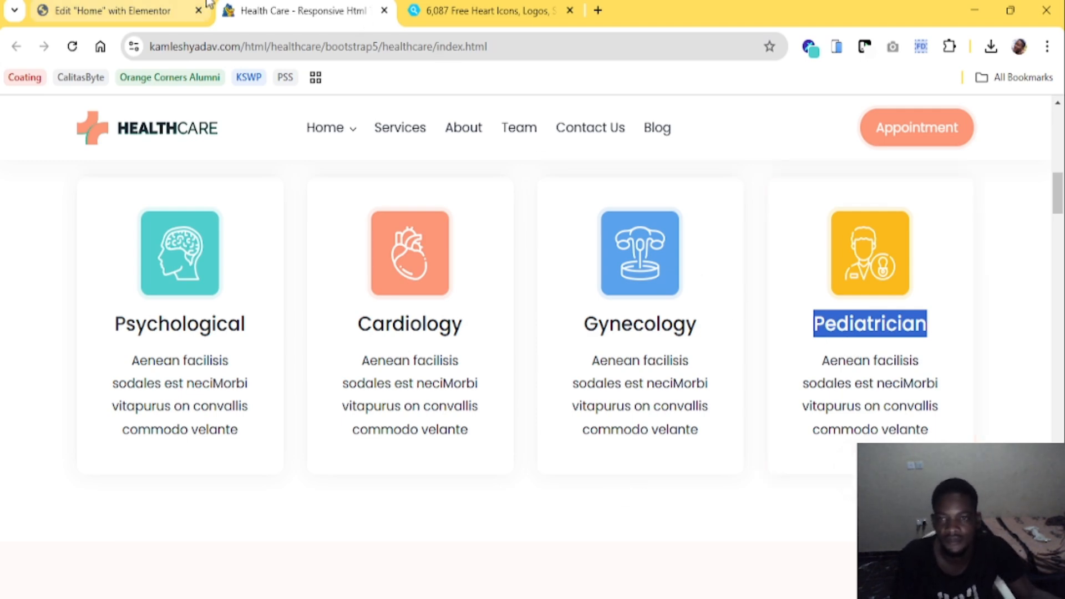
left_click(149, 5)
left_click(943, 332)
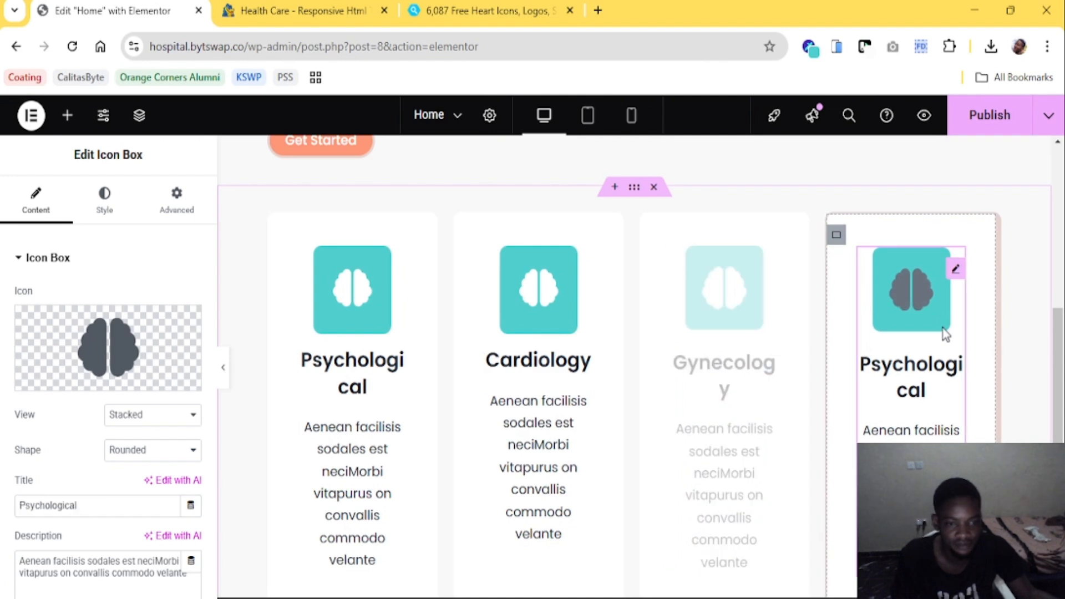
left_click(113, 506)
key("ctrl+a")
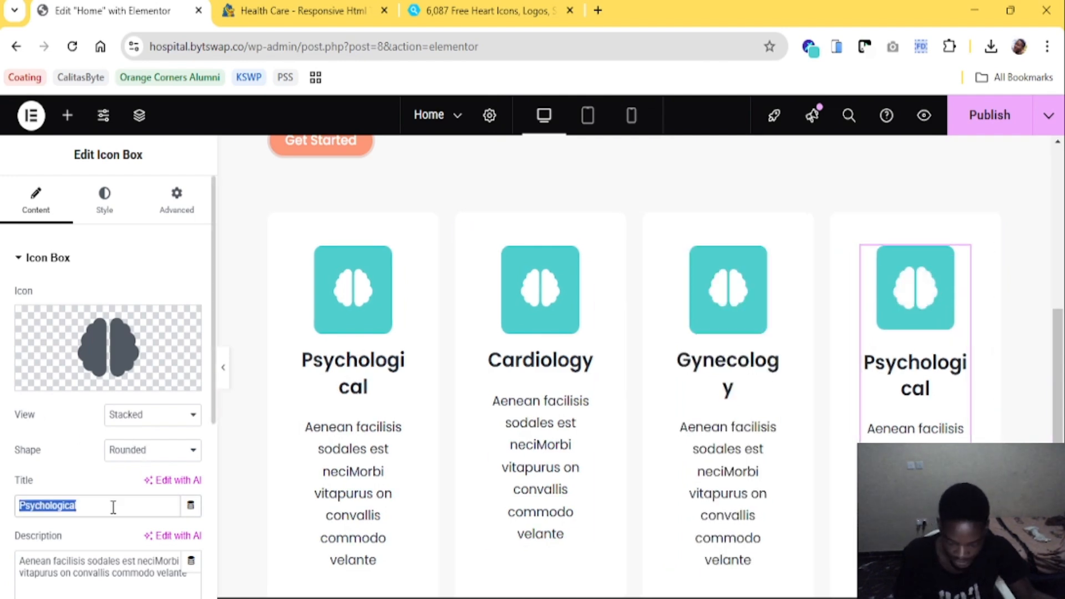
key("ctrl+v")
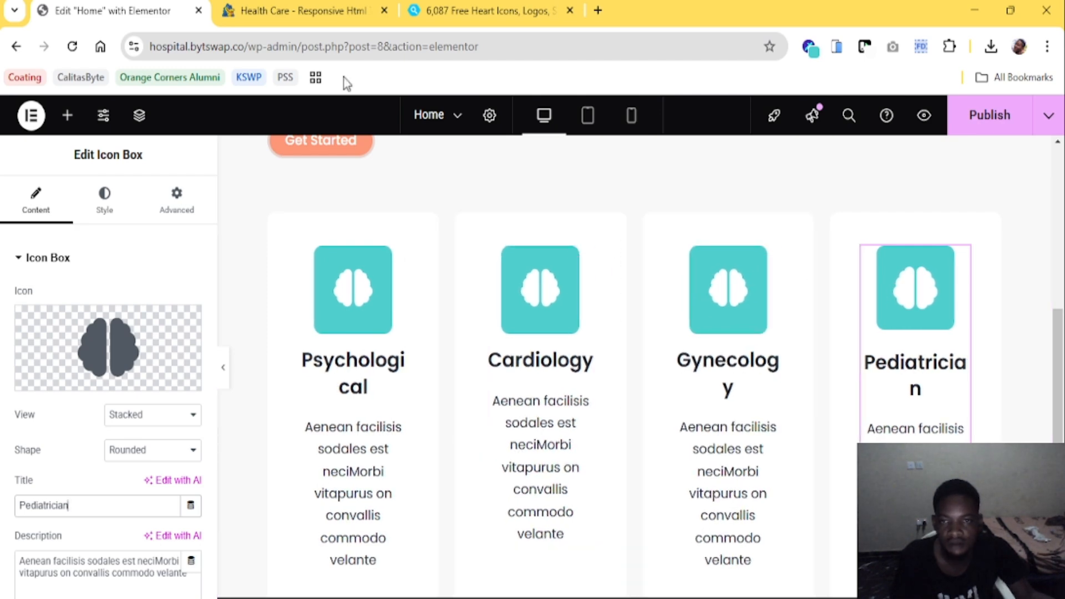
Sample the Cardiology icon's orange background color in the original template with a color picker and return to the Elementor editor
left_click(314, 12)
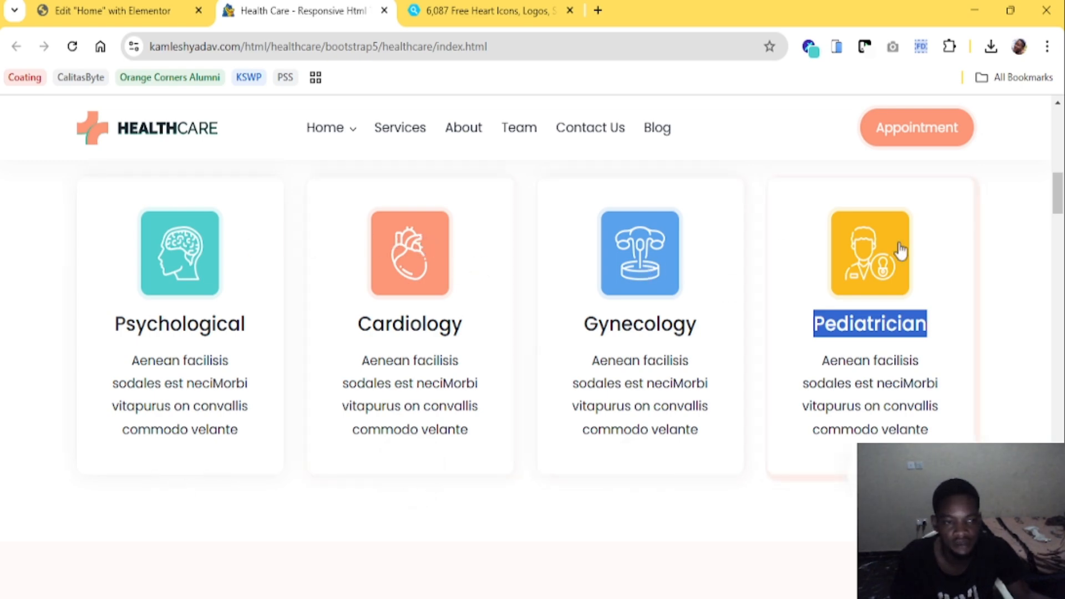
left_click(798, 221)
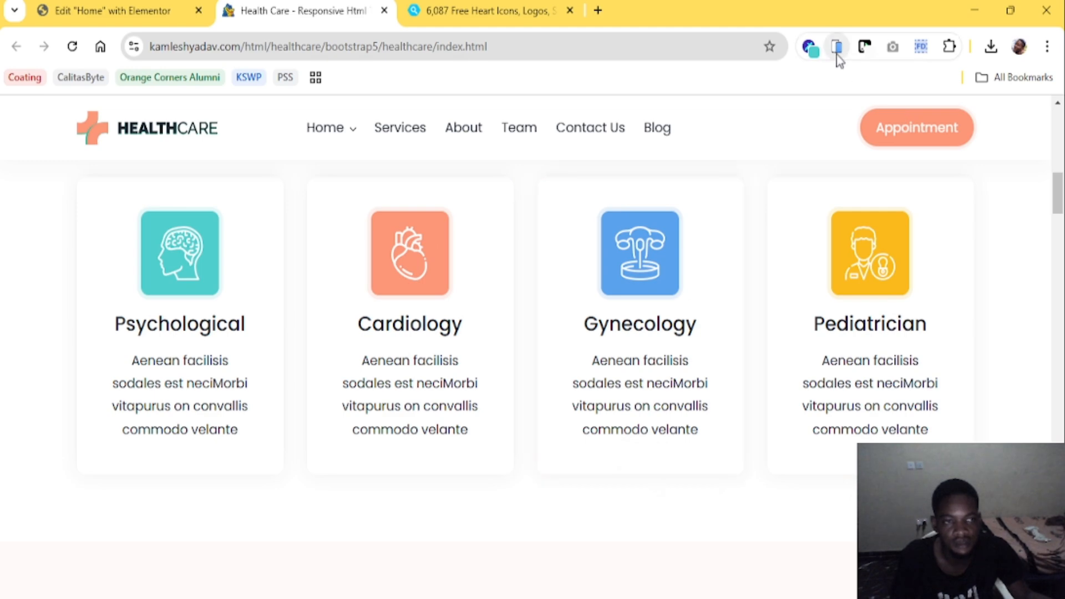
left_click(816, 49)
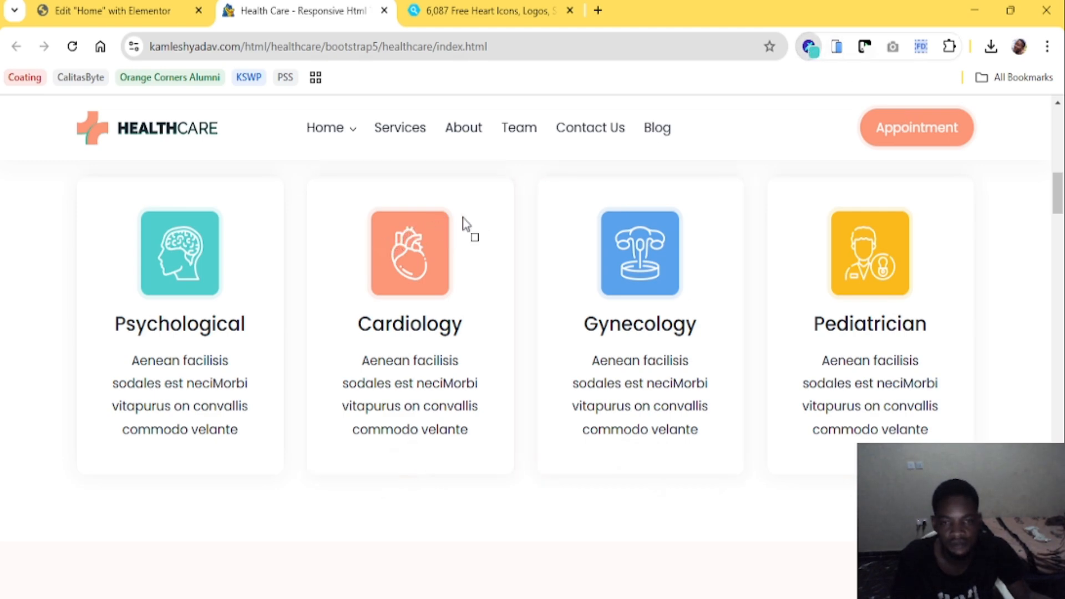
left_click(436, 232)
left_click(189, 7)
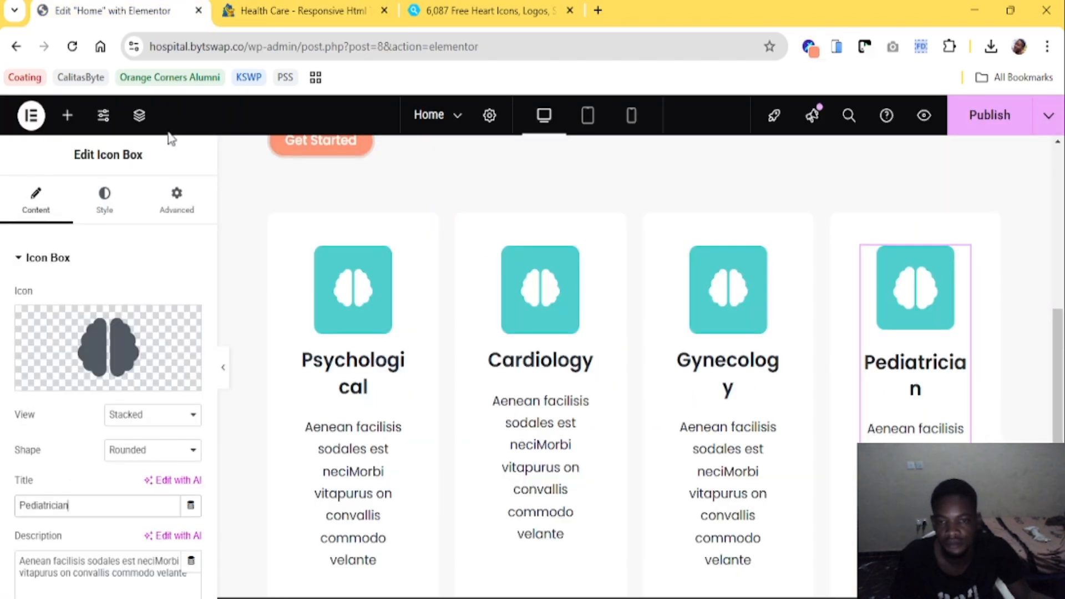
Set the Cardiology icon box's primary icon color to the sampled #fd9678
left_click(586, 267)
left_click(93, 200)
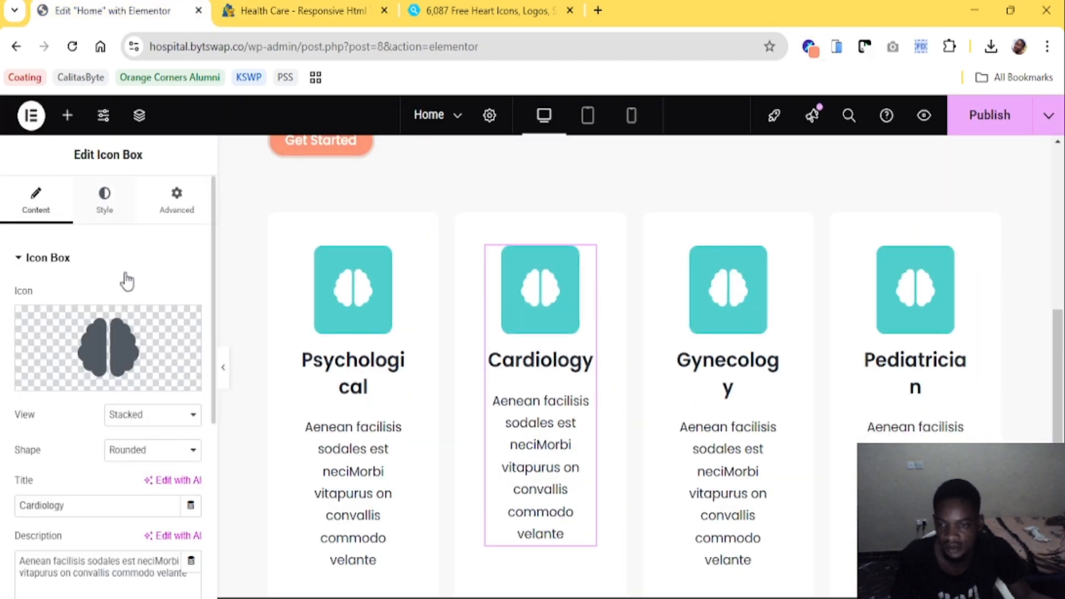
left_click(56, 521)
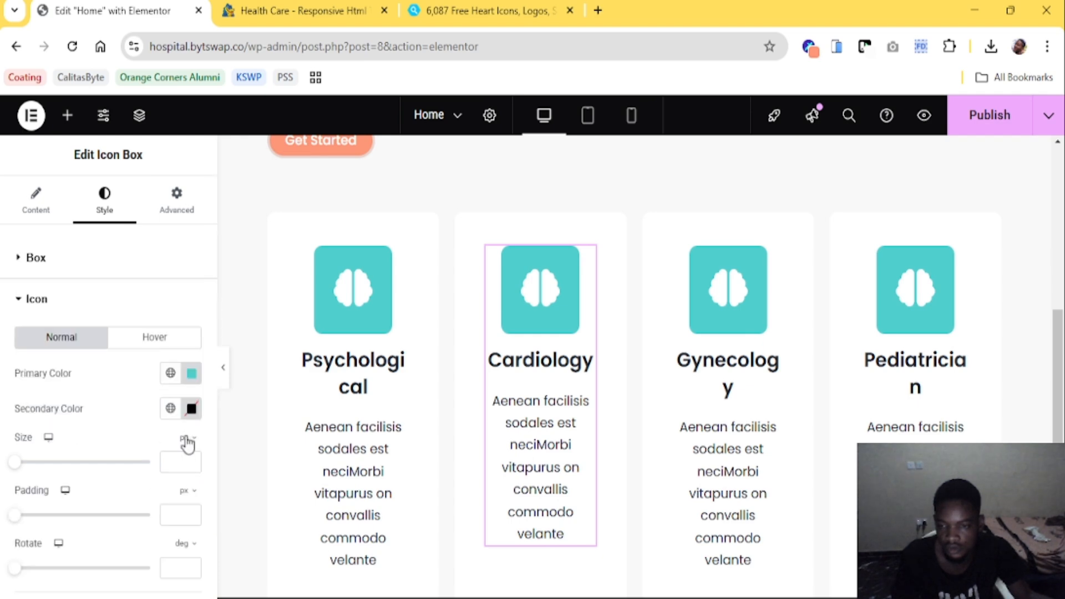
scroll(186, 442, "down", 2)
left_click(191, 276)
key("ctrl+v")
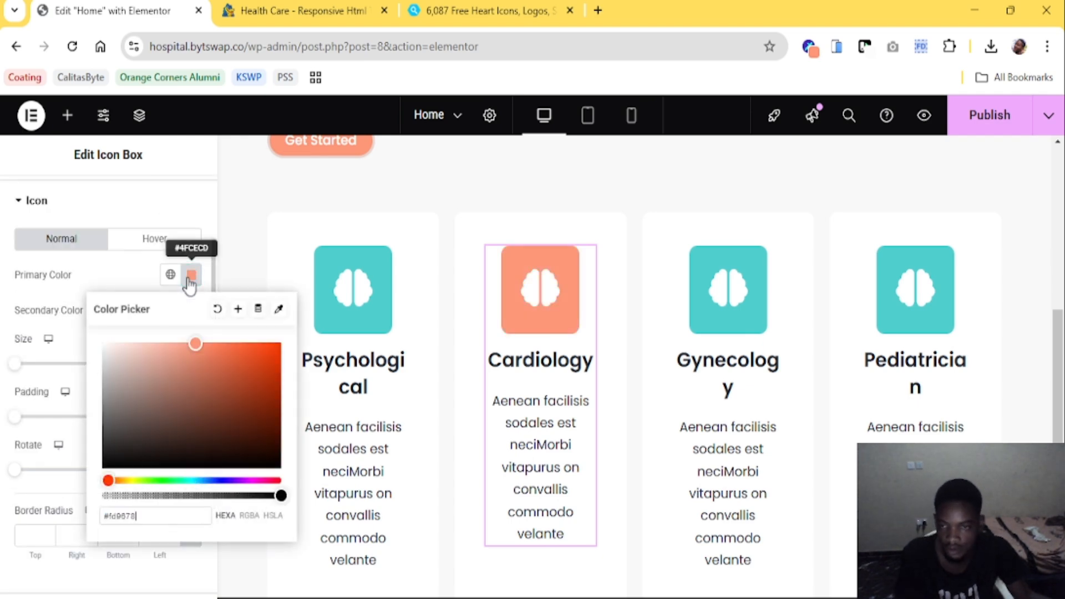
left_click(248, 233)
Sample the Gynecology icon's blue background, #5aa2ec, in the original template and return to the Elementor editor
left_click(300, 11)
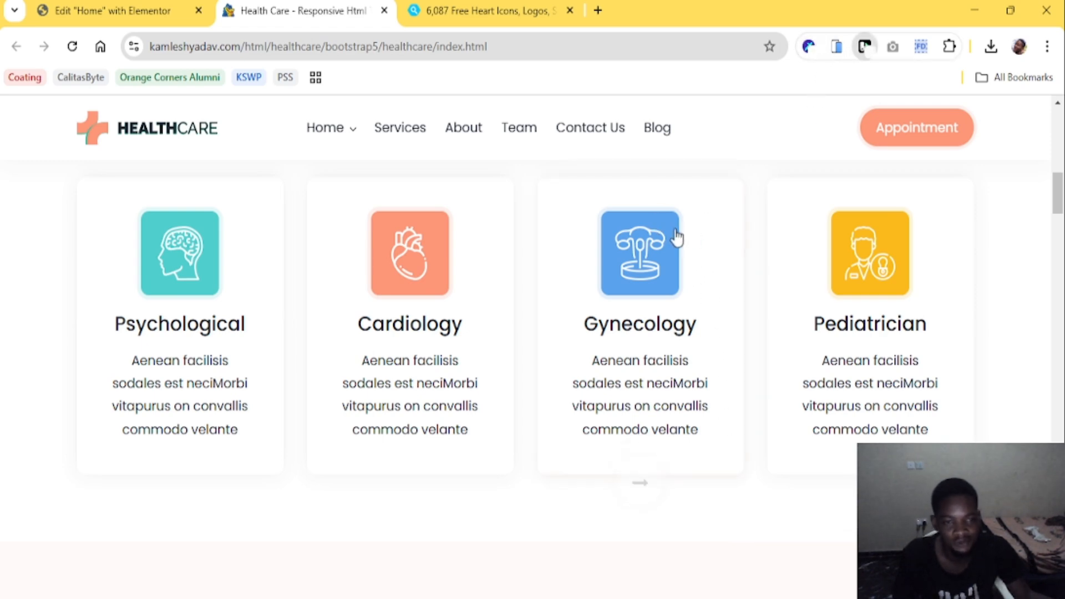
left_click(703, 175)
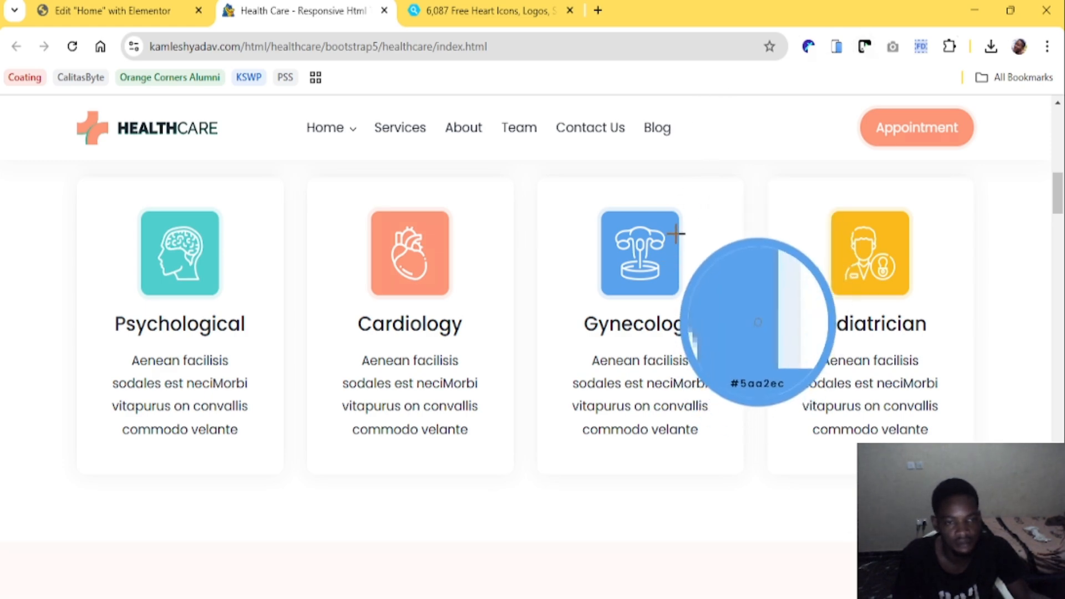
left_click(863, 52)
left_click(201, 4)
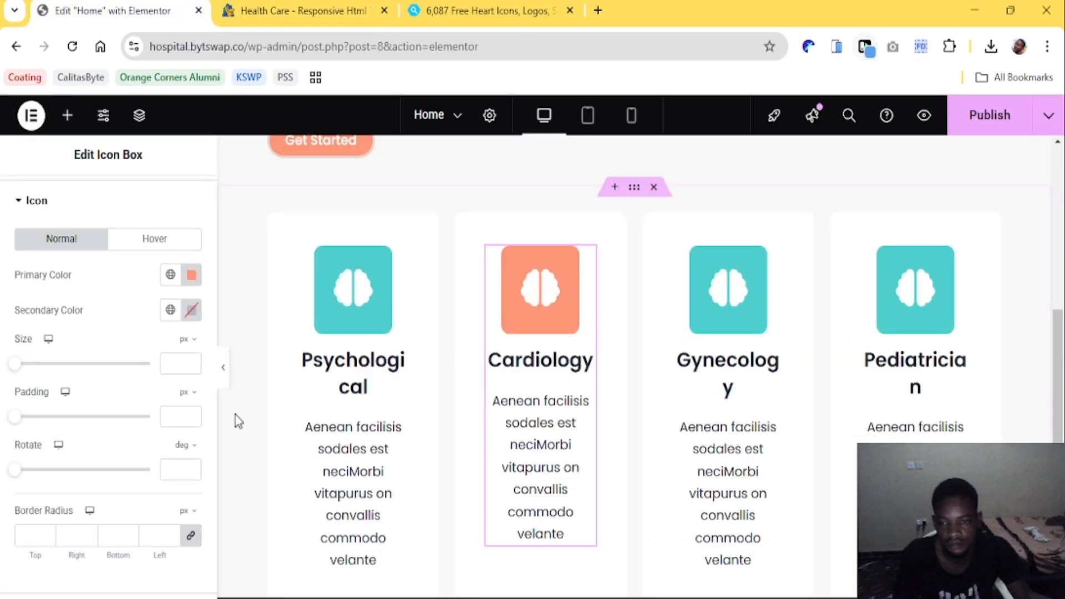
Set the Gynecology icon box's primary icon color to #5AA2EC
left_click(743, 271)
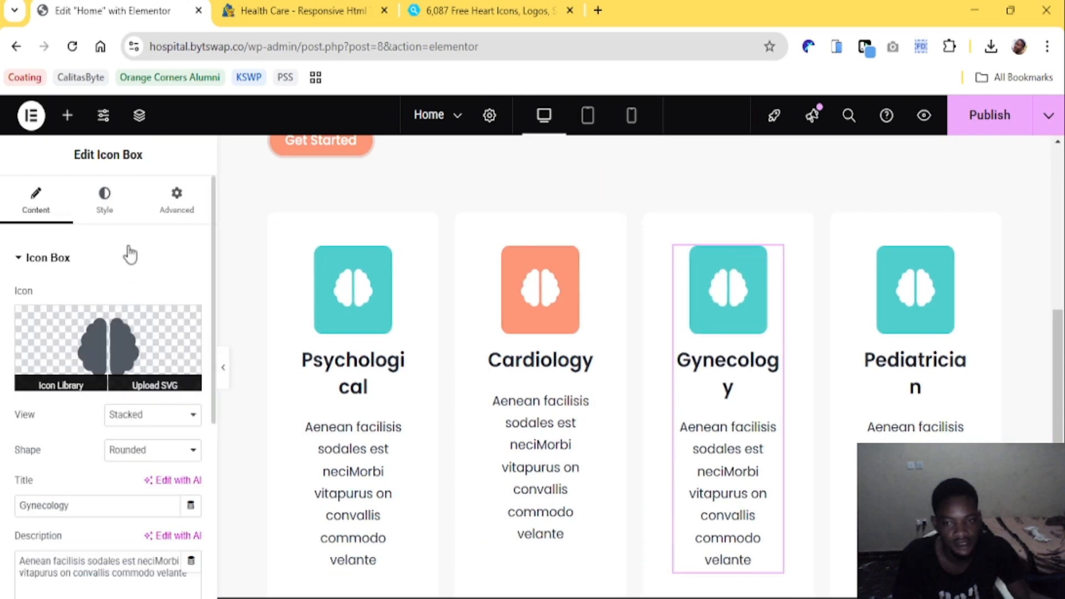
left_click(103, 198)
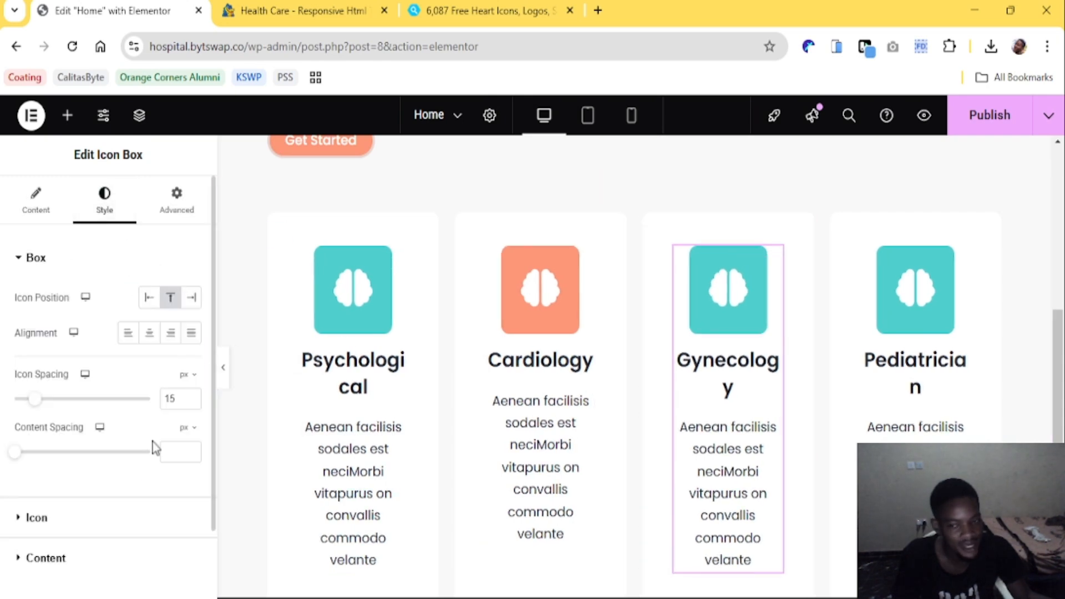
left_click(80, 528)
left_click(192, 374)
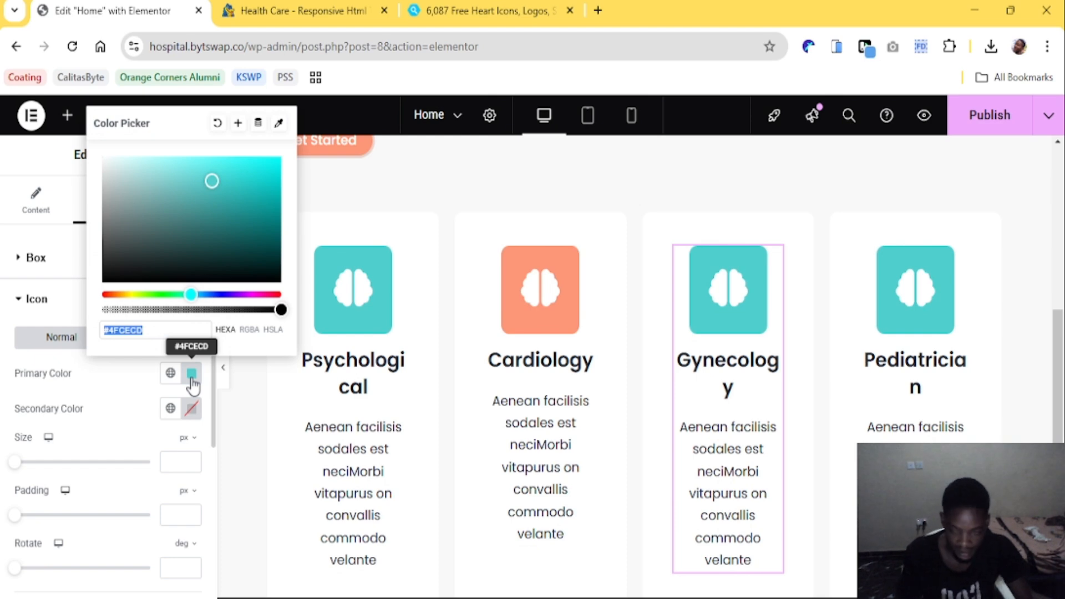
type("#5aa2e0")
Sample the Pediatrician icon's yellow background in the original template and open the Pediatrician icon box's icon style settings in Elementor
left_click(310, 11)
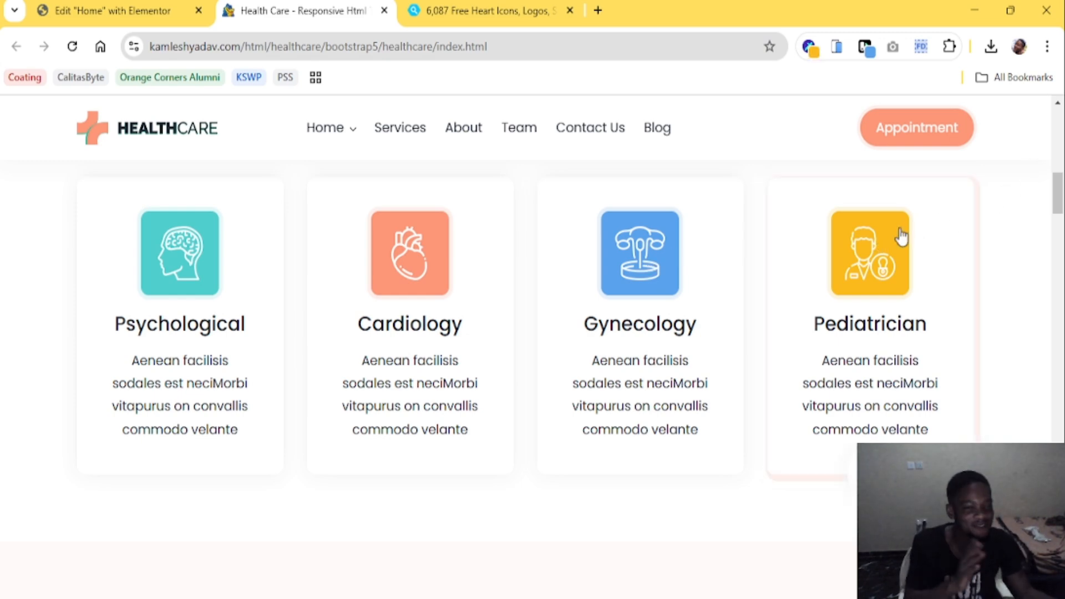
left_click(111, 11)
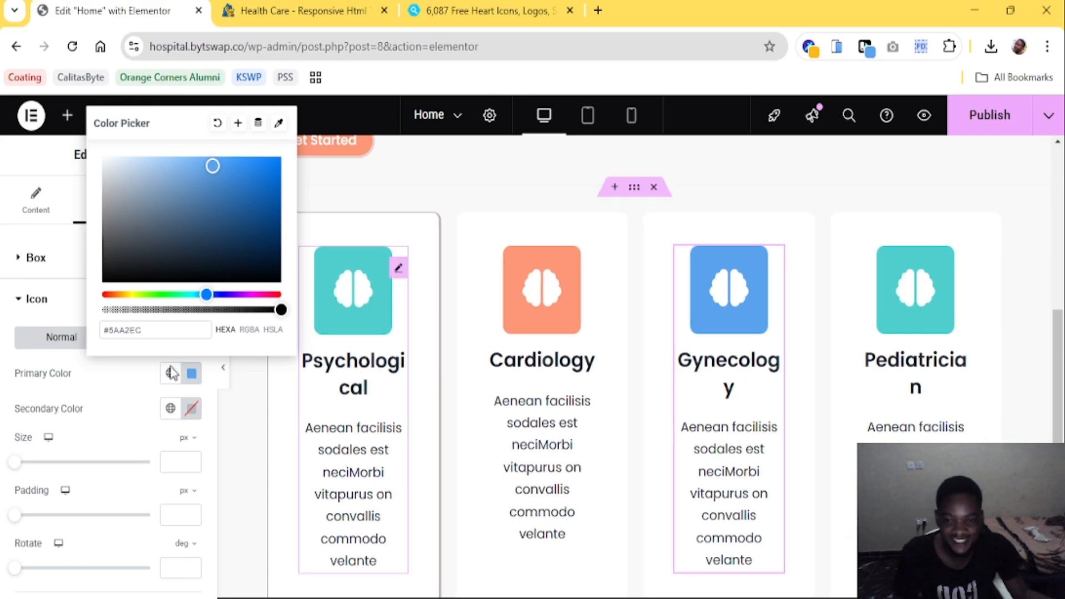
left_click(887, 294)
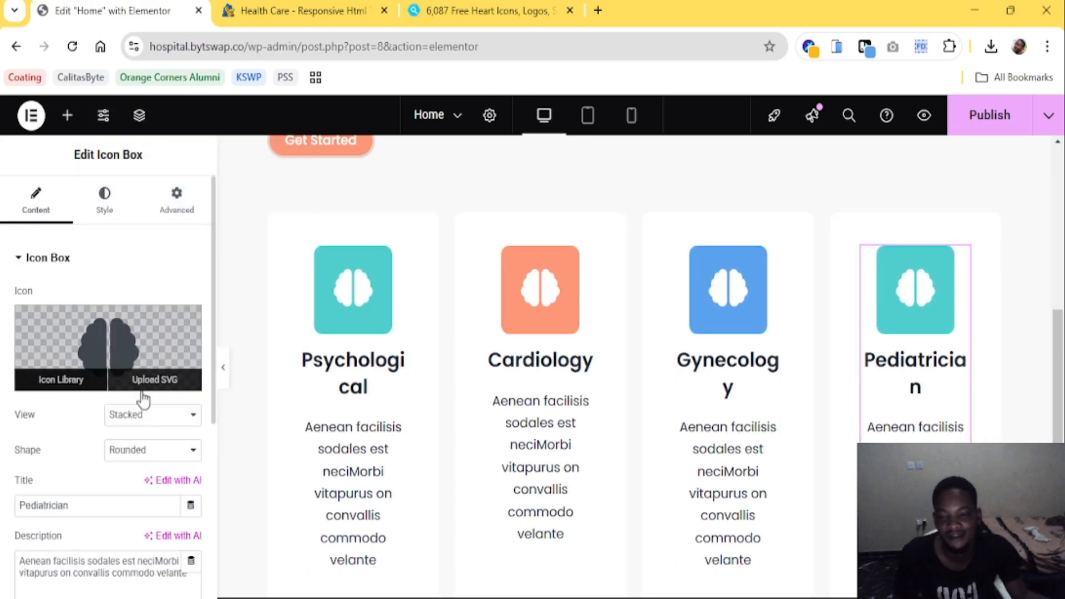
left_click(105, 211)
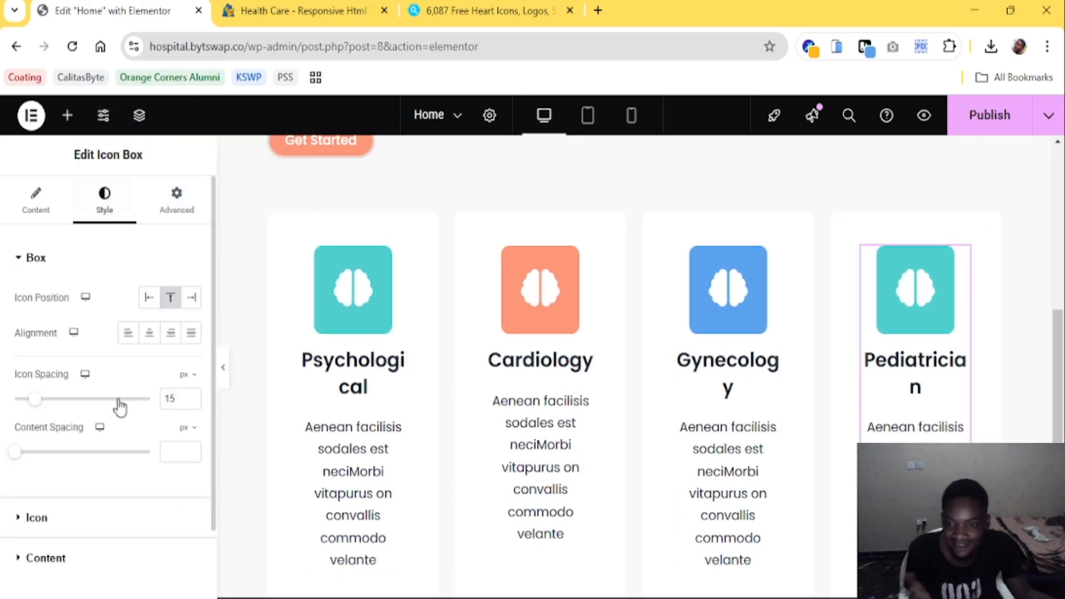
left_click(57, 523)
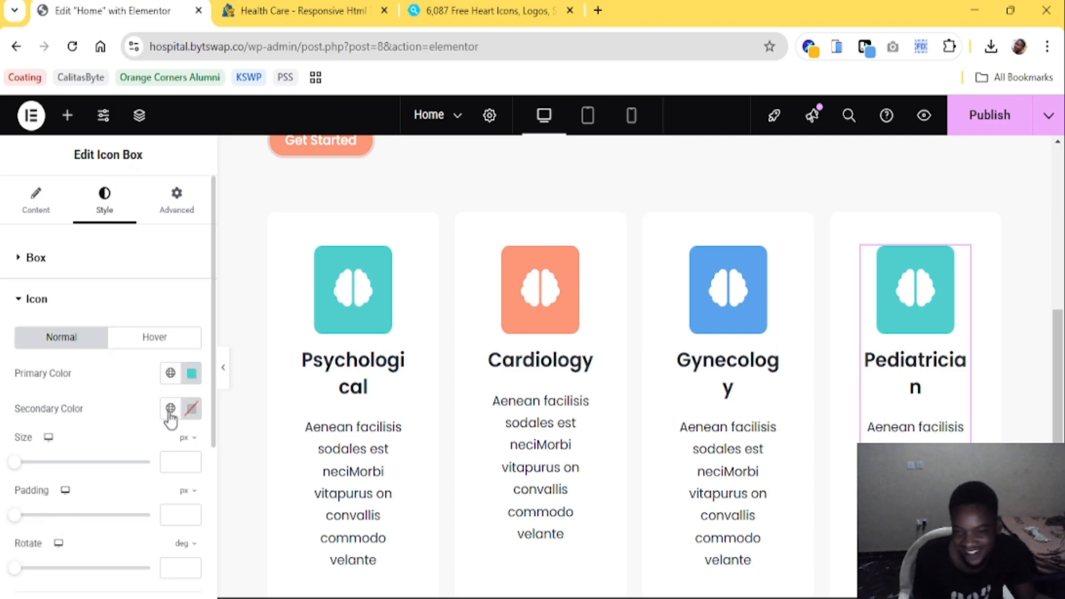
Set the primary color of the Pediatrician icon box's icon to #fbbb1c
left_click(191, 375)
type("#fbbb1c")
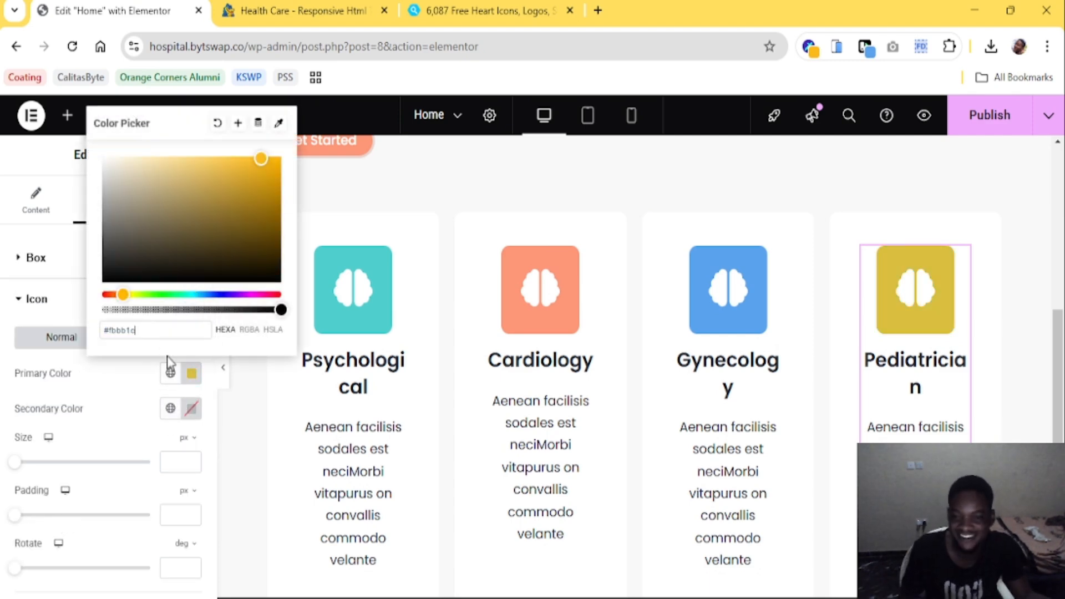
left_click(119, 422)
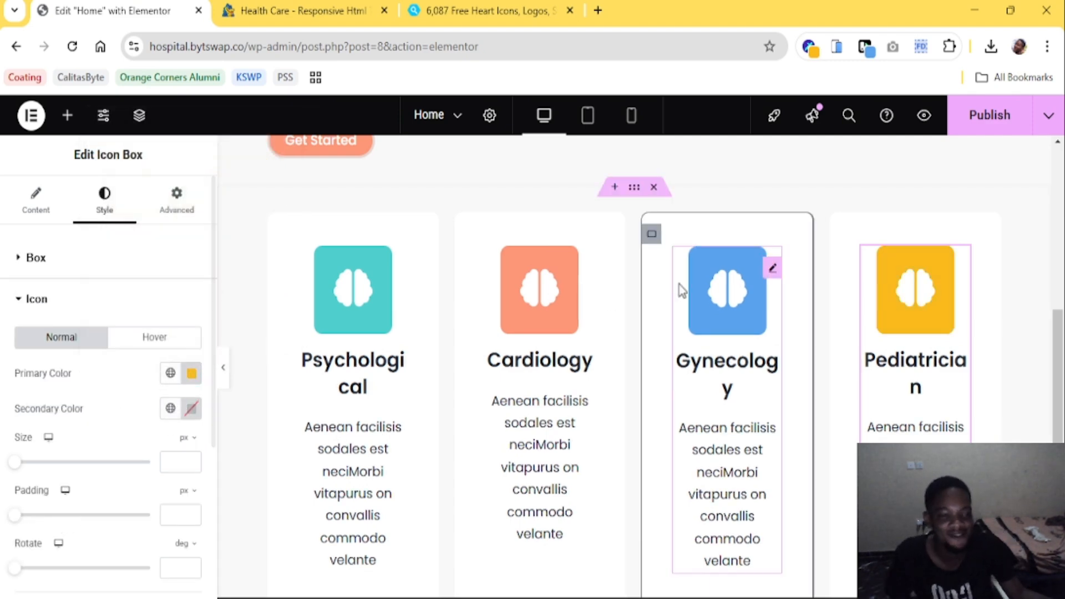
Compare the reference site's service card icons with the free heart icons on IconScout, looking for a match for the Cardiology icon
left_click(313, 9)
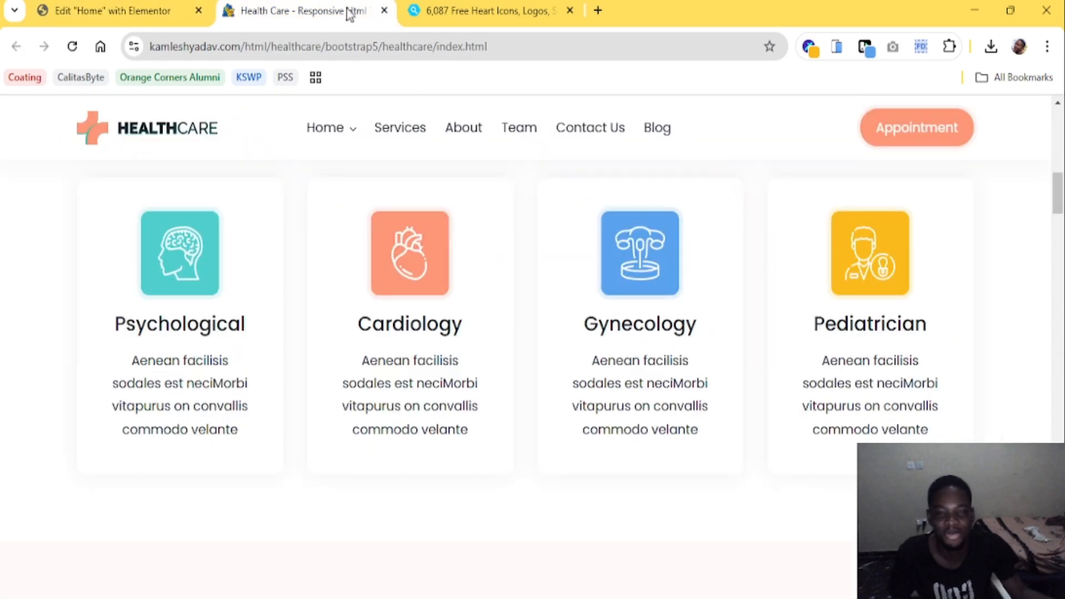
left_click(456, 4)
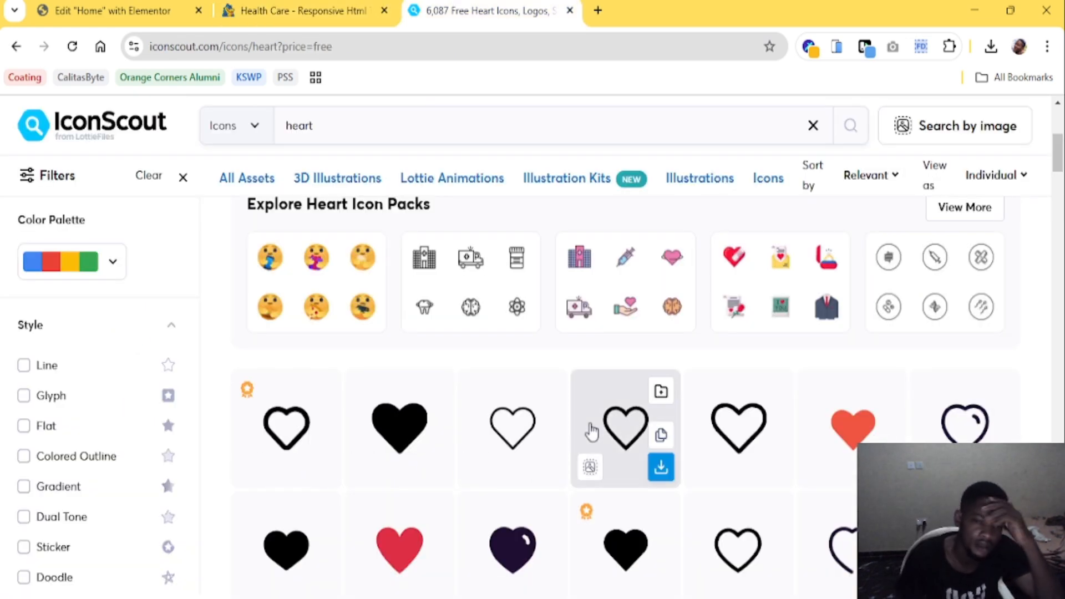
scroll(626, 489, "down", 3)
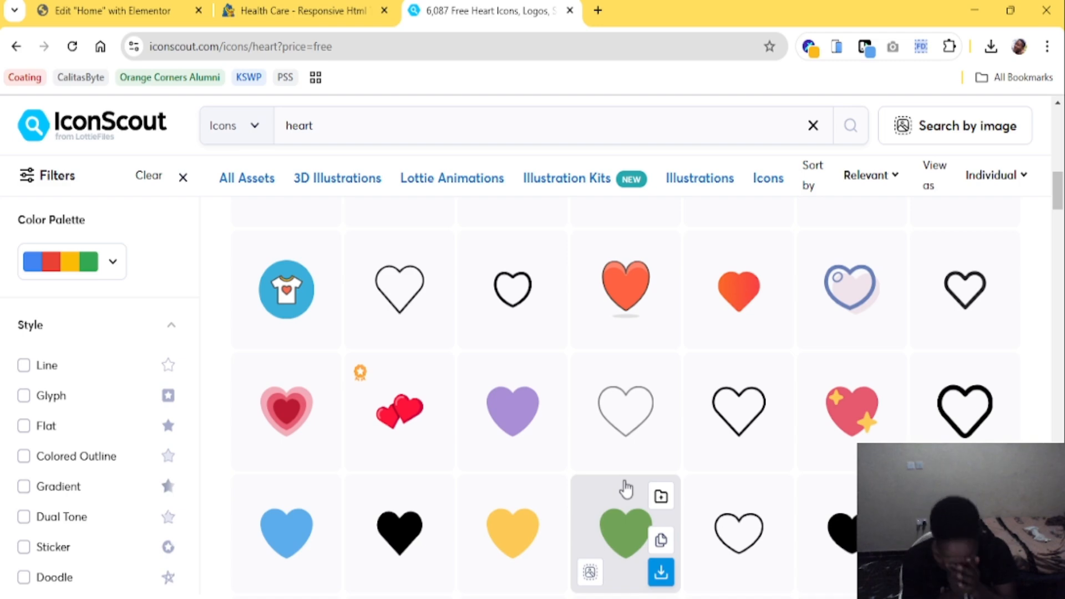
scroll(625, 489, "down", 6)
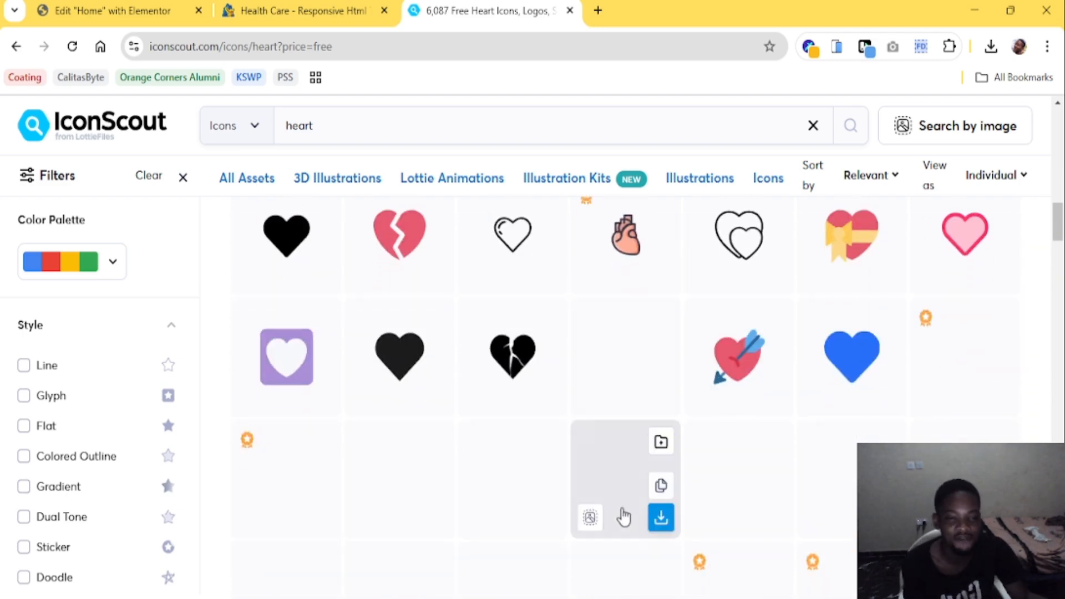
scroll(637, 487, "up", 3)
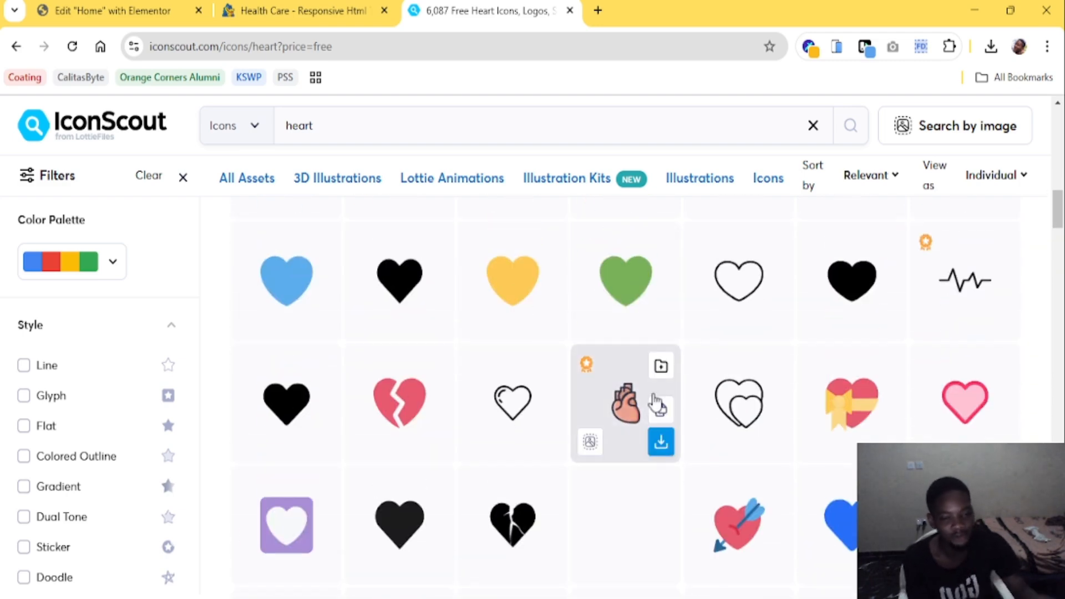
scroll(656, 404, "down", 5)
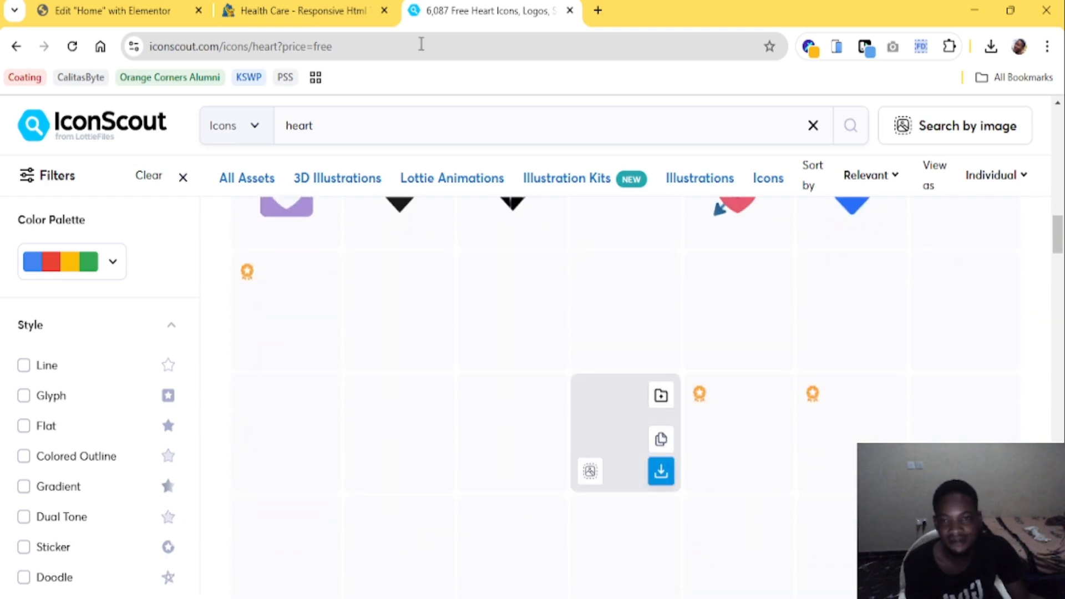
left_click(345, 7)
left_click(427, 11)
scroll(732, 388, "up", 5)
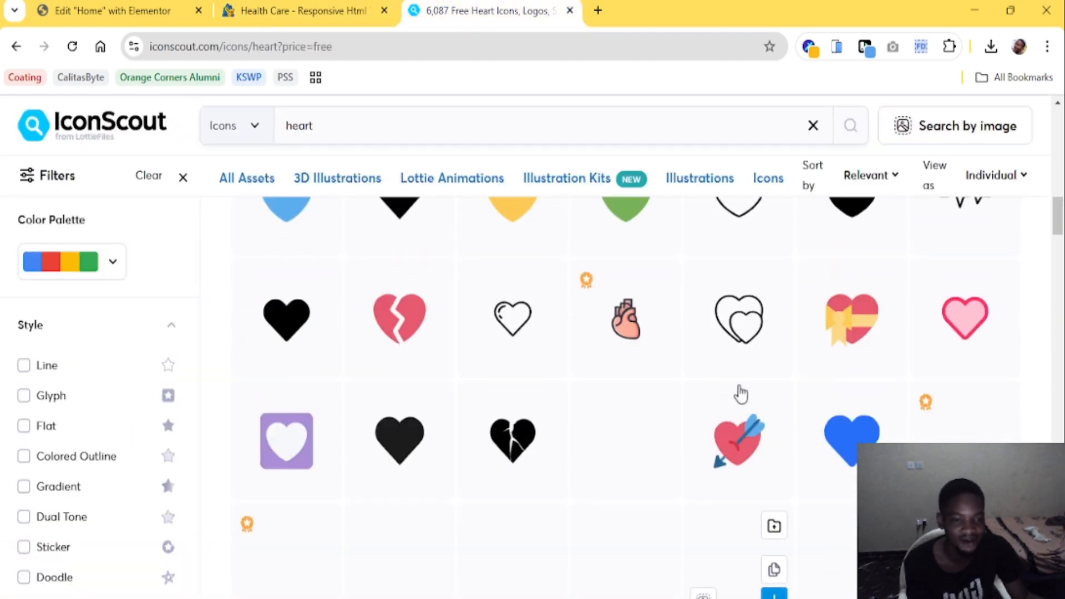
scroll(616, 408, "up", 10)
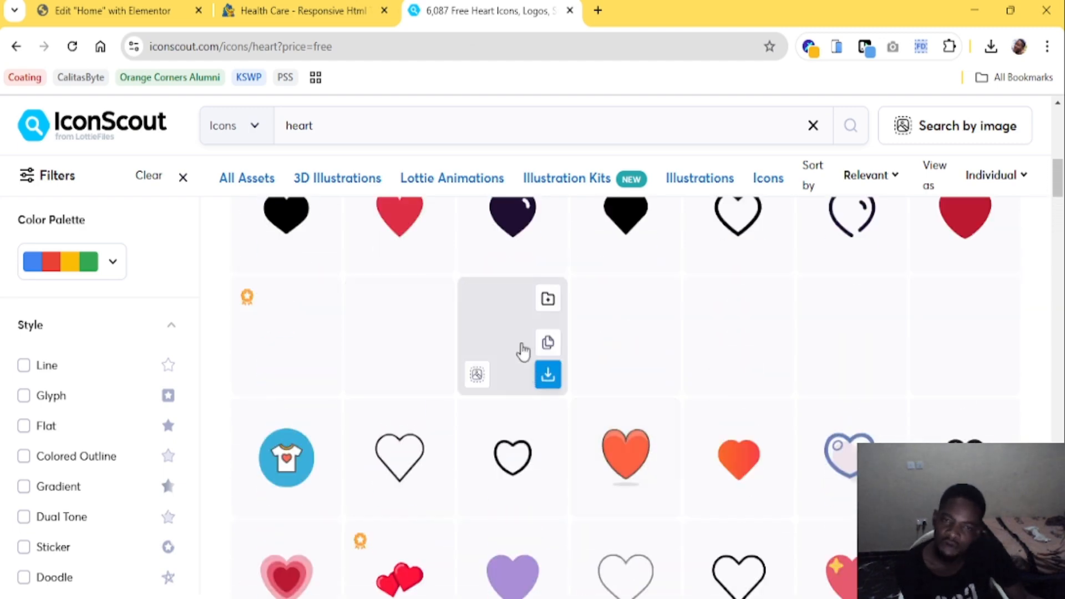
Search Google in a new tab for "png to svg converter" and open Convertio's PNG to SVG page
left_click(598, 11)
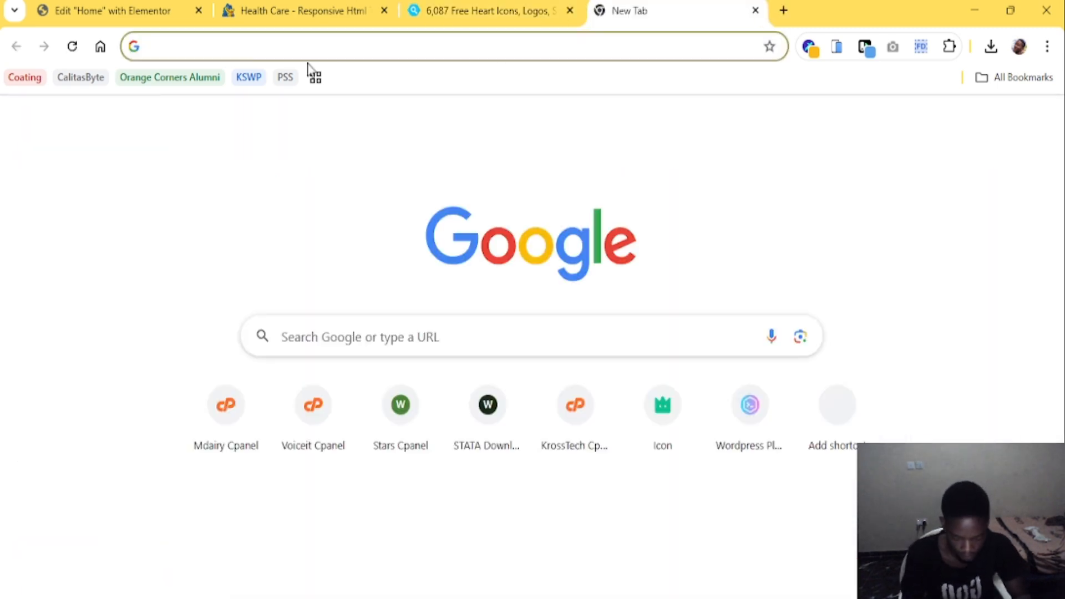
type("png t")
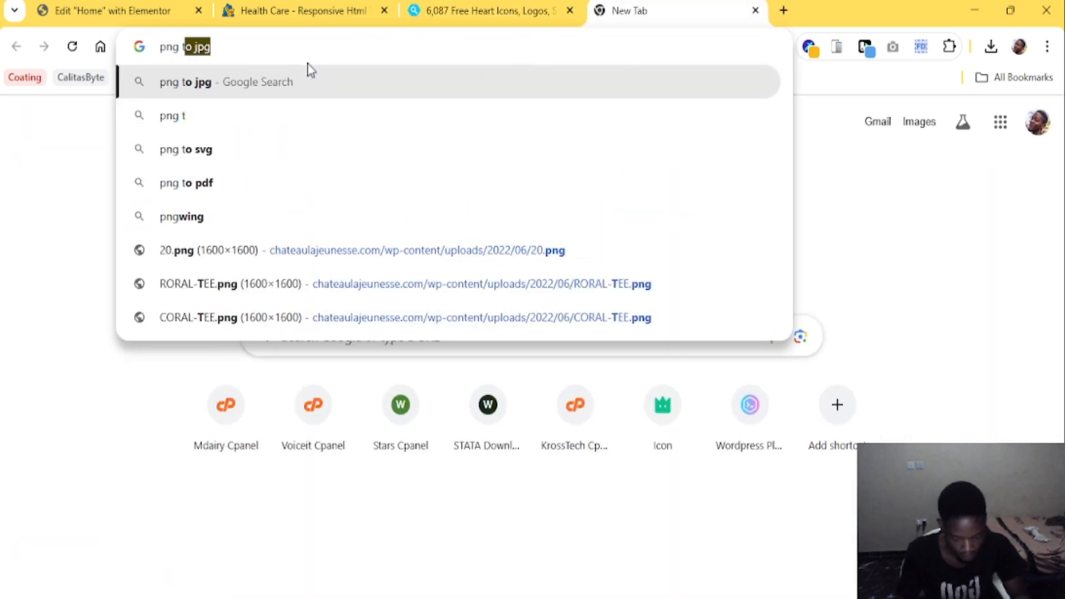
type("o svg c")
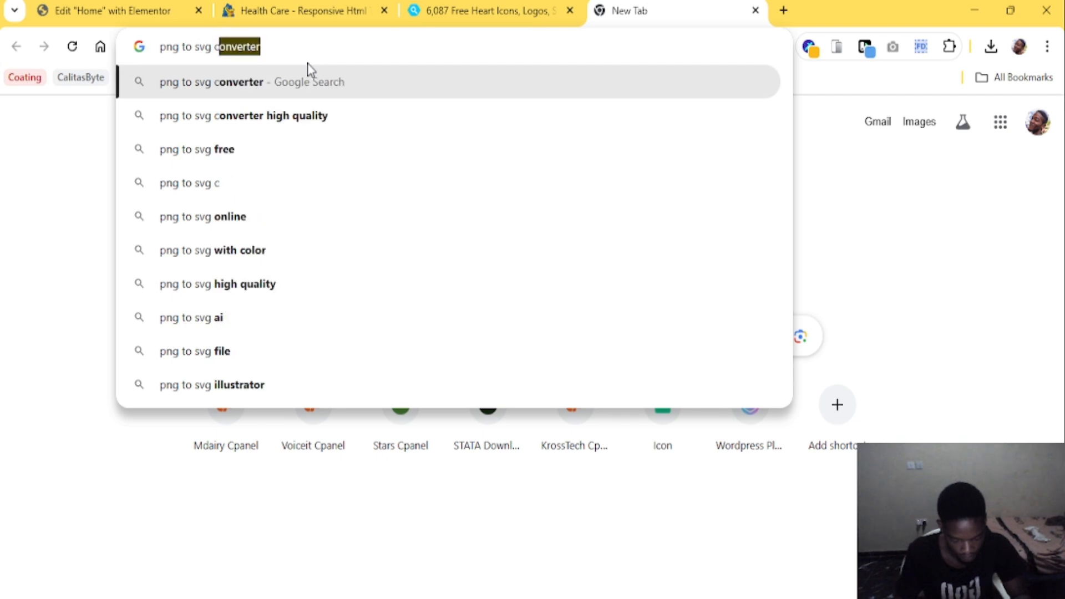
type("onverter")
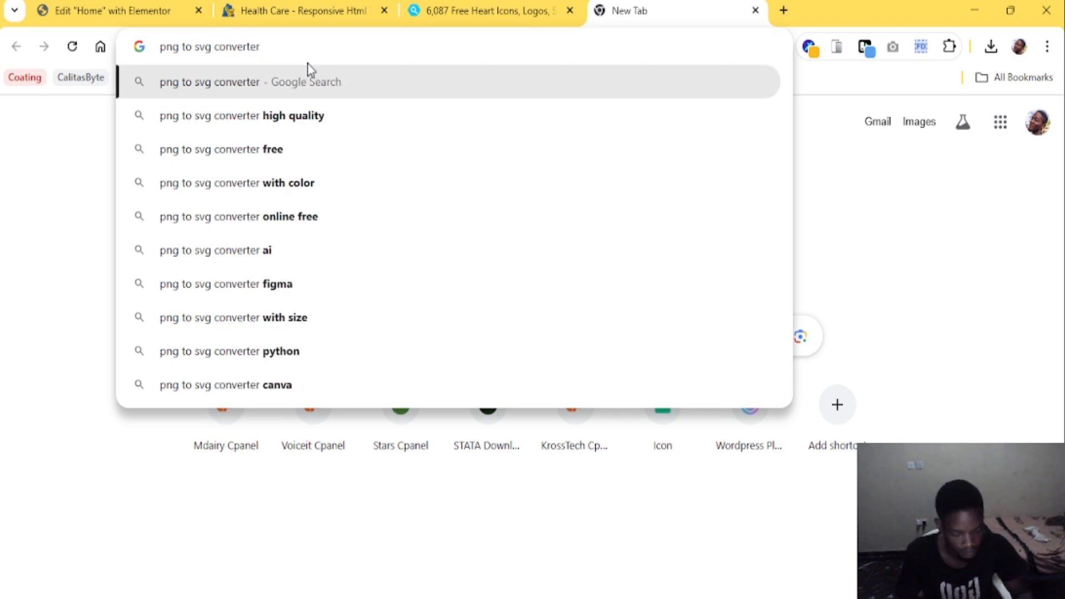
key("Return")
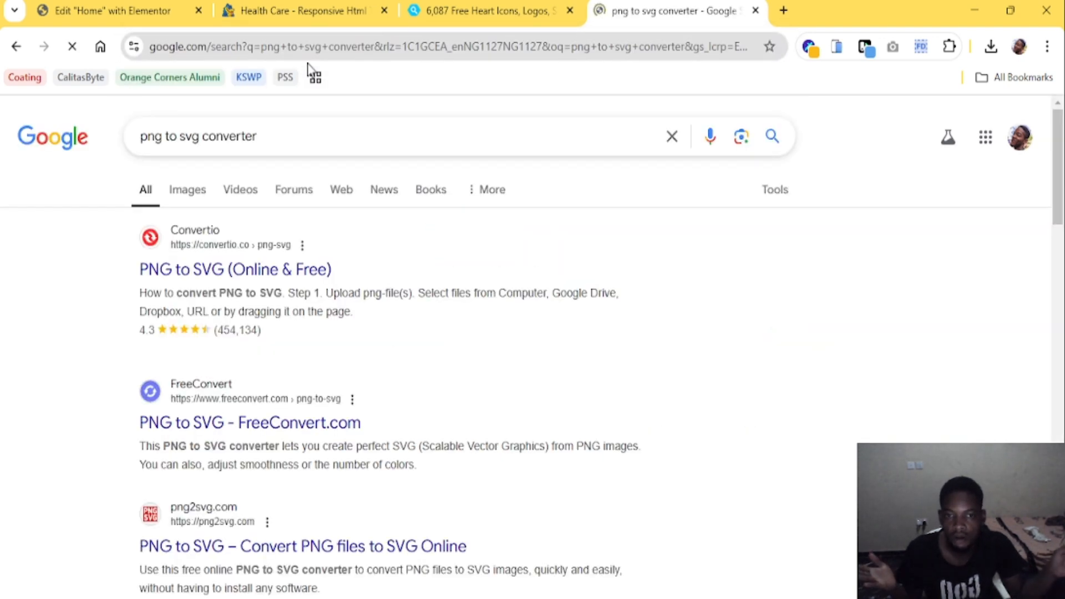
left_click(242, 272)
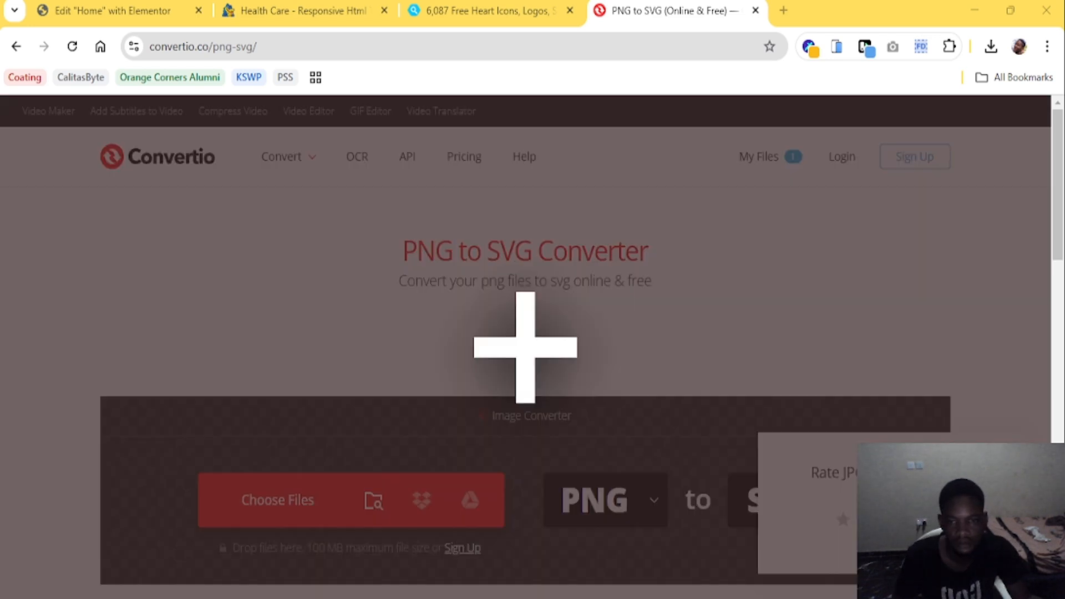
Add service-iocn1.png through service-iocn4.png for conversion to SVG and download service-iocn1.svg and service-iocn2.svg
left_click_drag(524, 346, 435, 312)
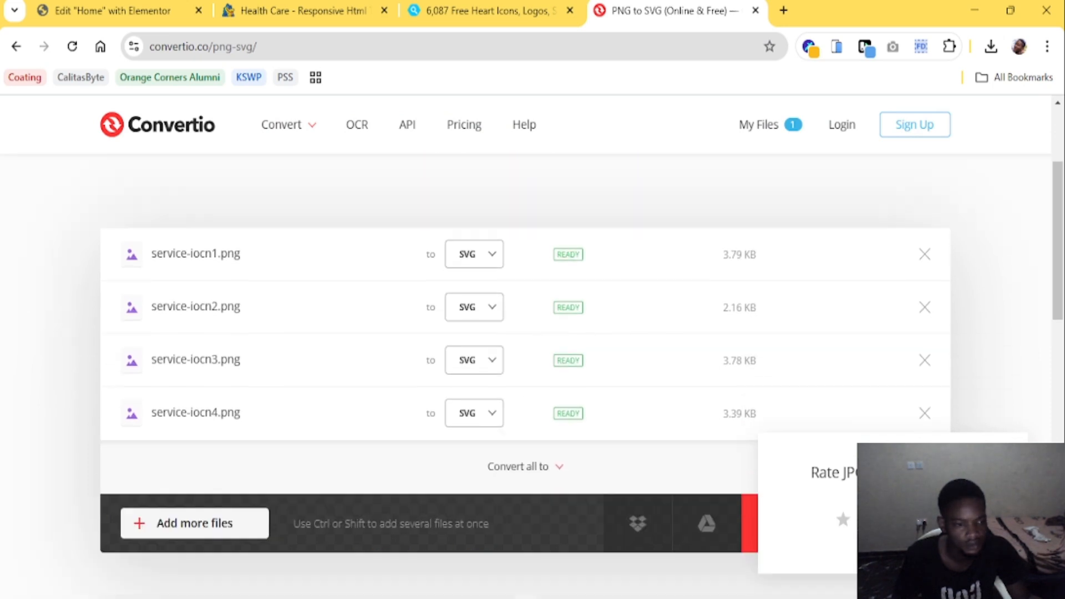
left_click(853, 531)
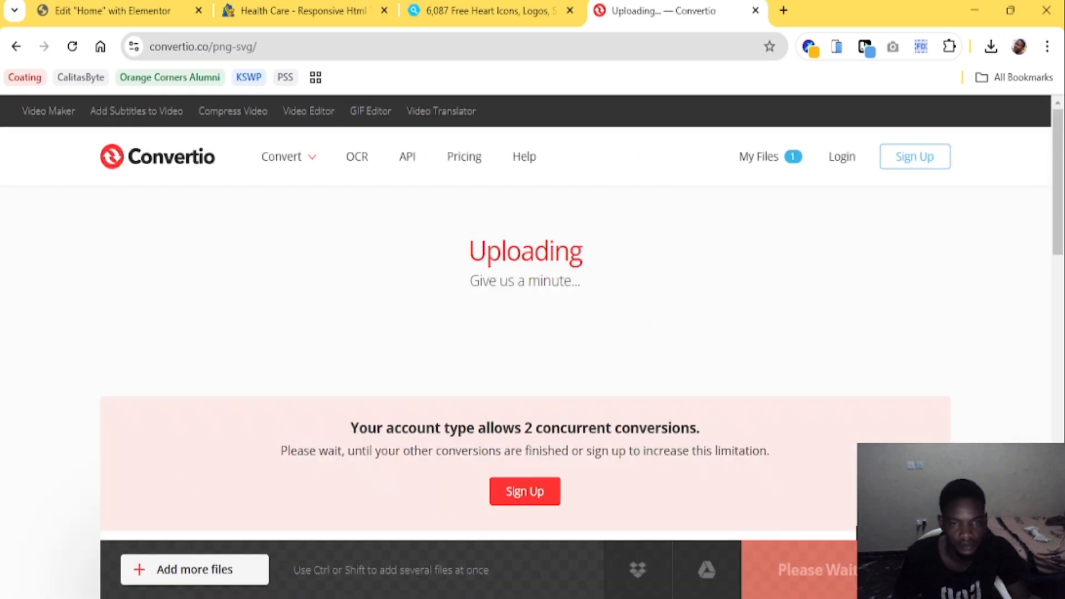
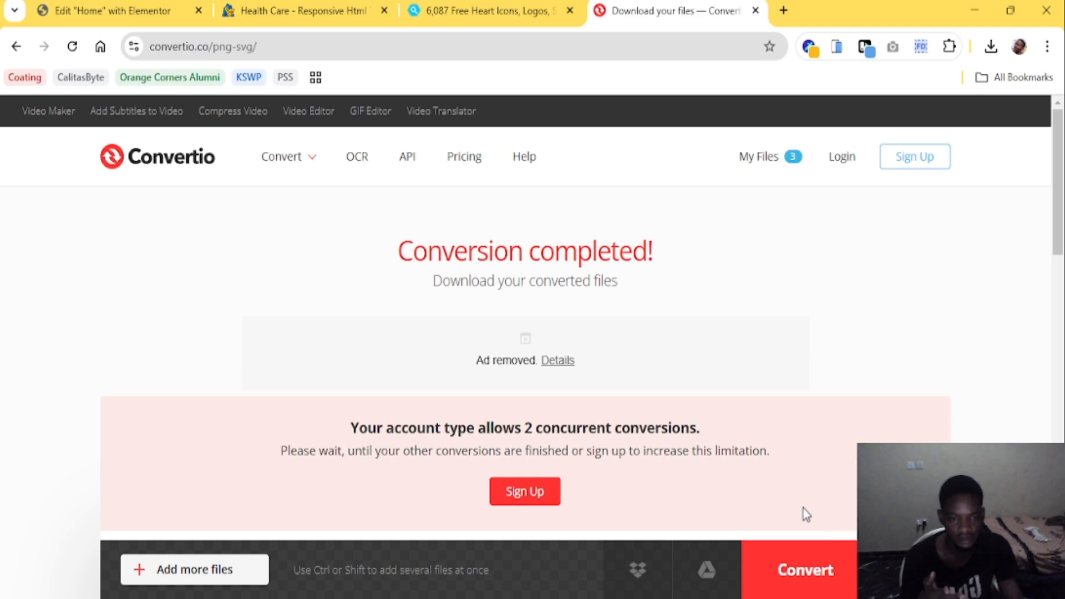
scroll(803, 508, "down", 5)
left_click(872, 308)
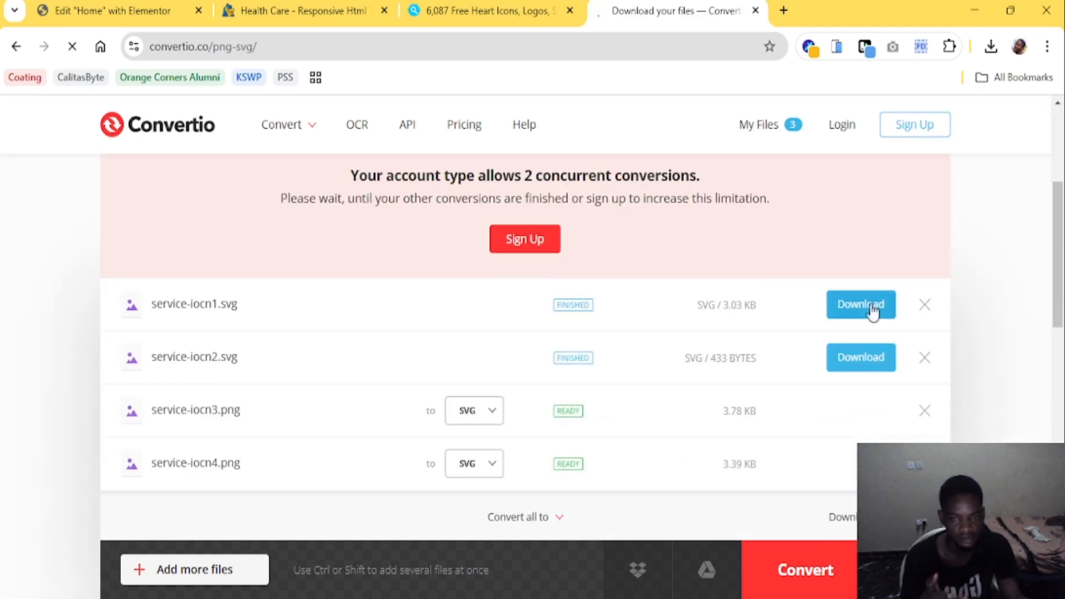
left_click(853, 351)
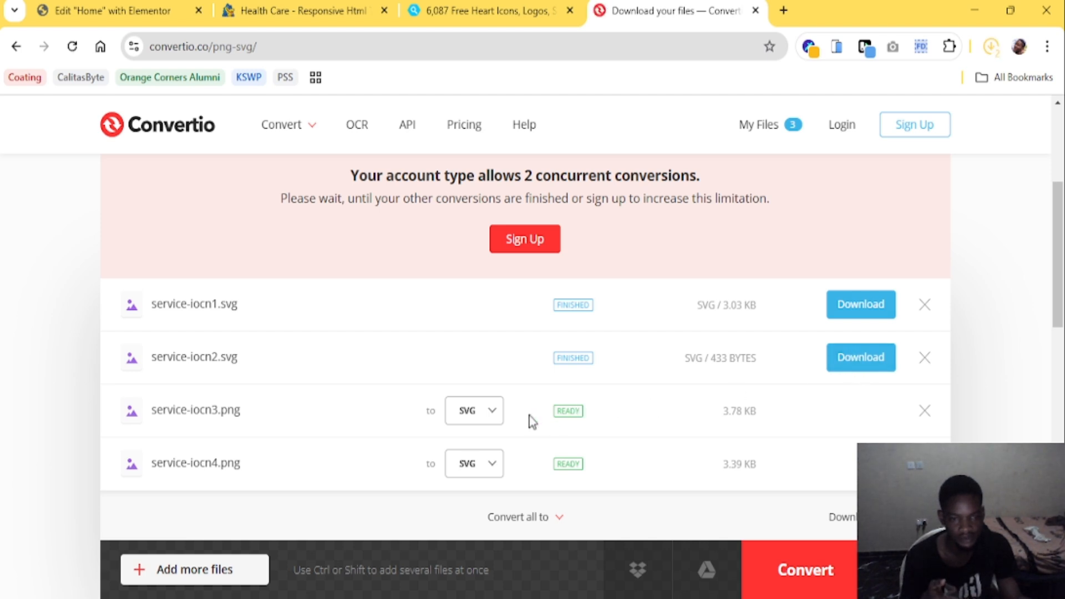
Clear the two finished files from the list and convert service-iocn3.png and service-iocn4.png to SVG, downloading service-iocn3.svg
left_click(924, 304)
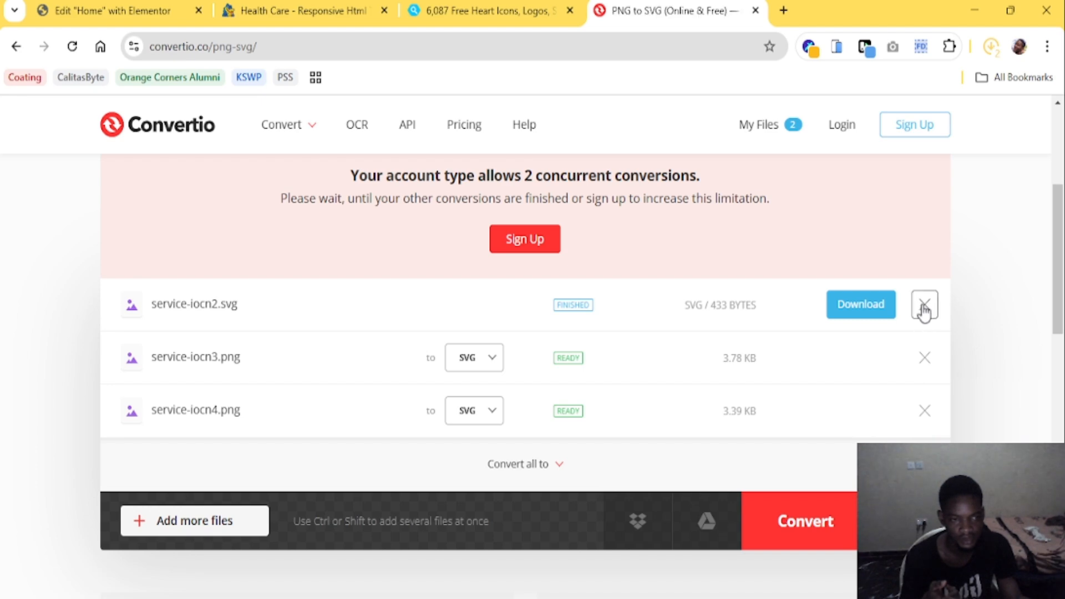
left_click(924, 304)
left_click(887, 469)
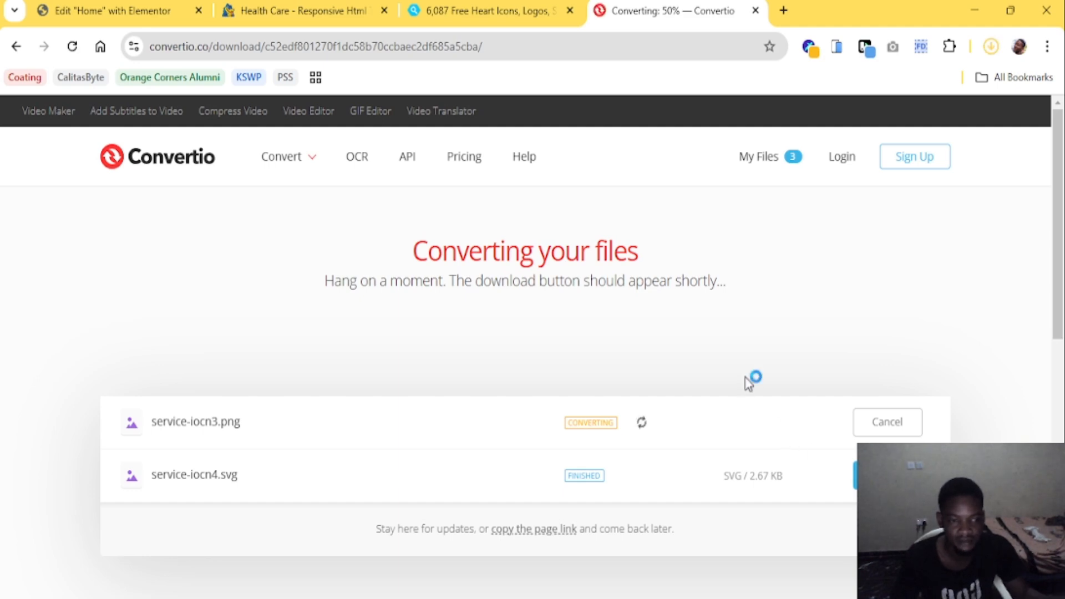
left_click(876, 426)
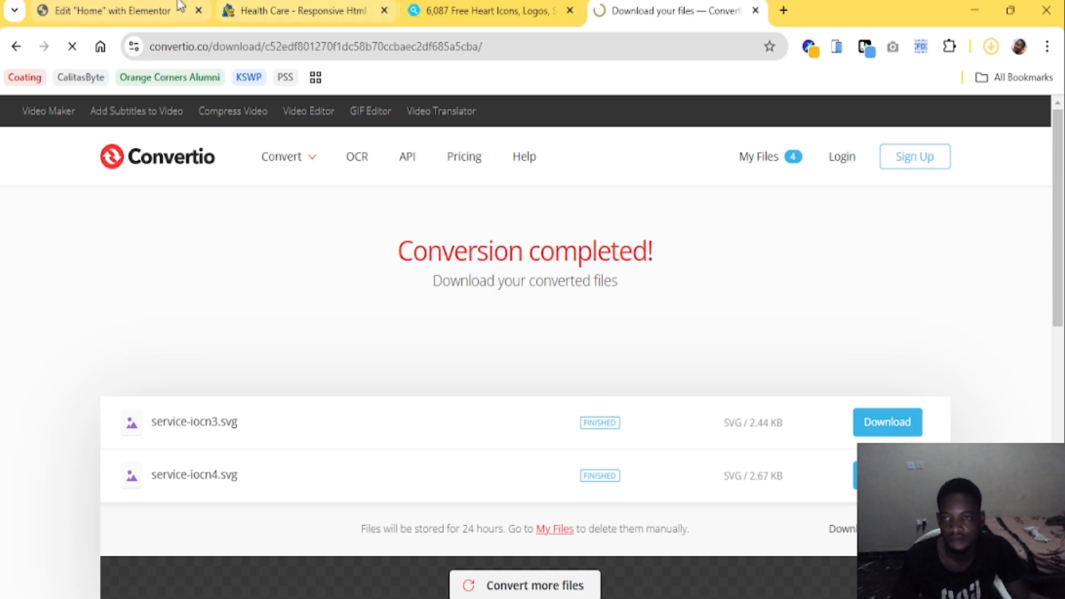
Return to the Elementor tab and open the content settings of the Cardiology icon box
left_click(111, 11)
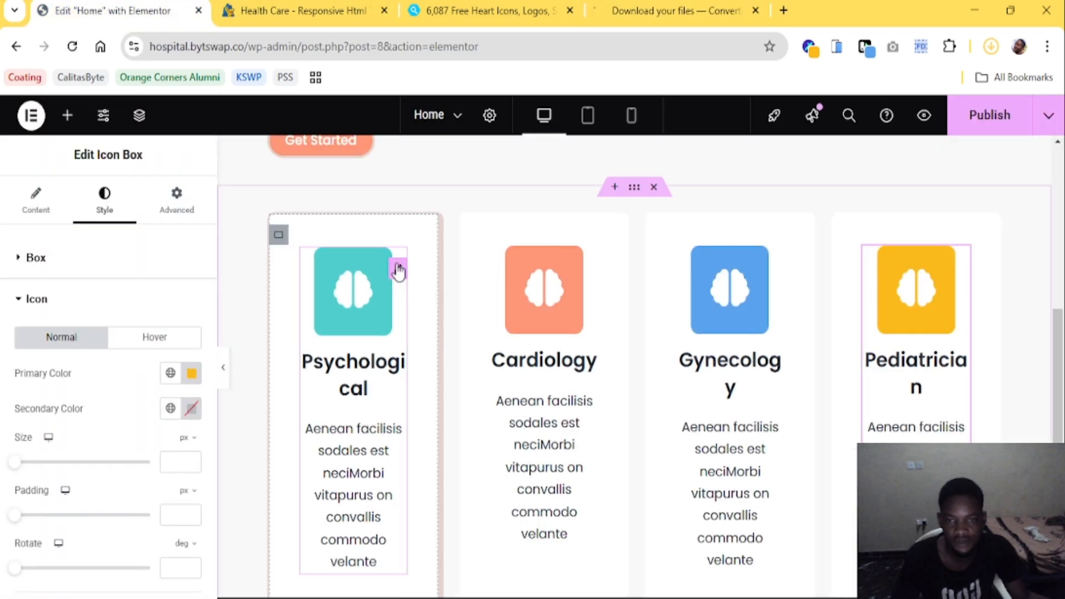
left_click(398, 271)
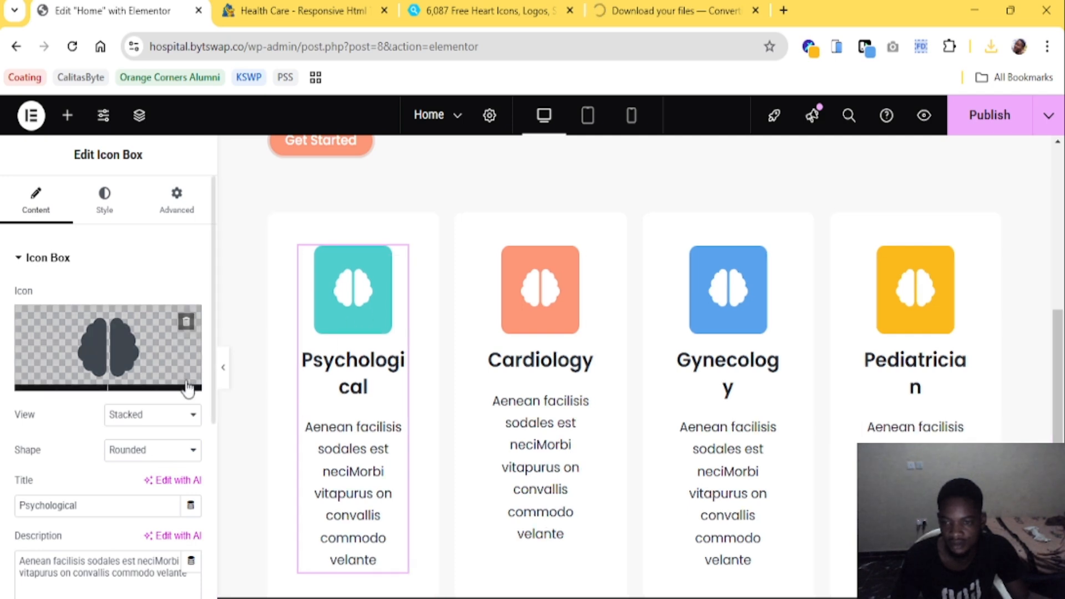
left_click(586, 270)
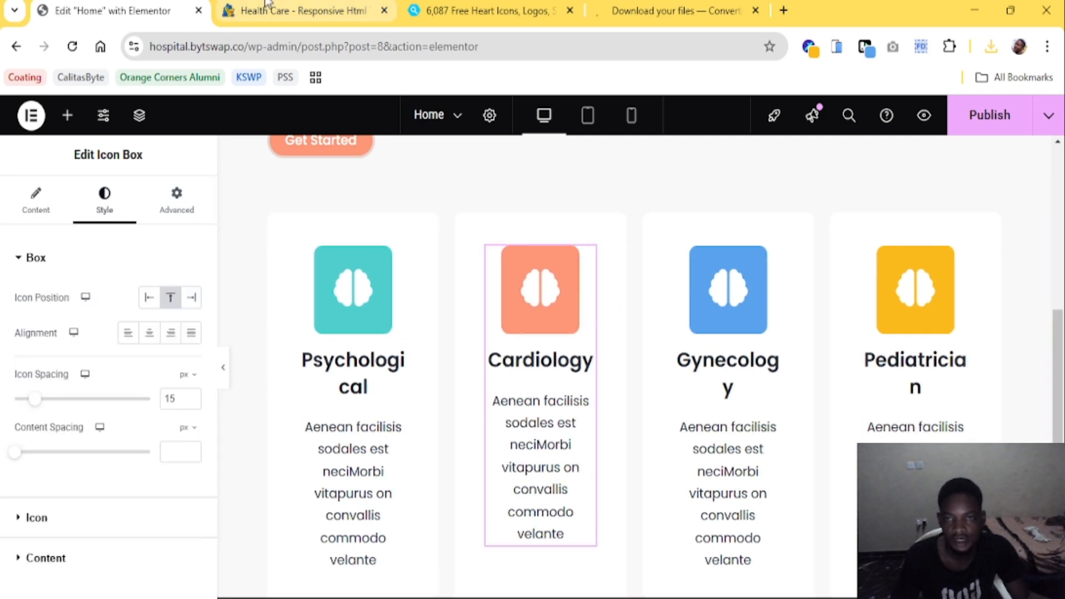
left_click(283, 12)
left_click(117, 10)
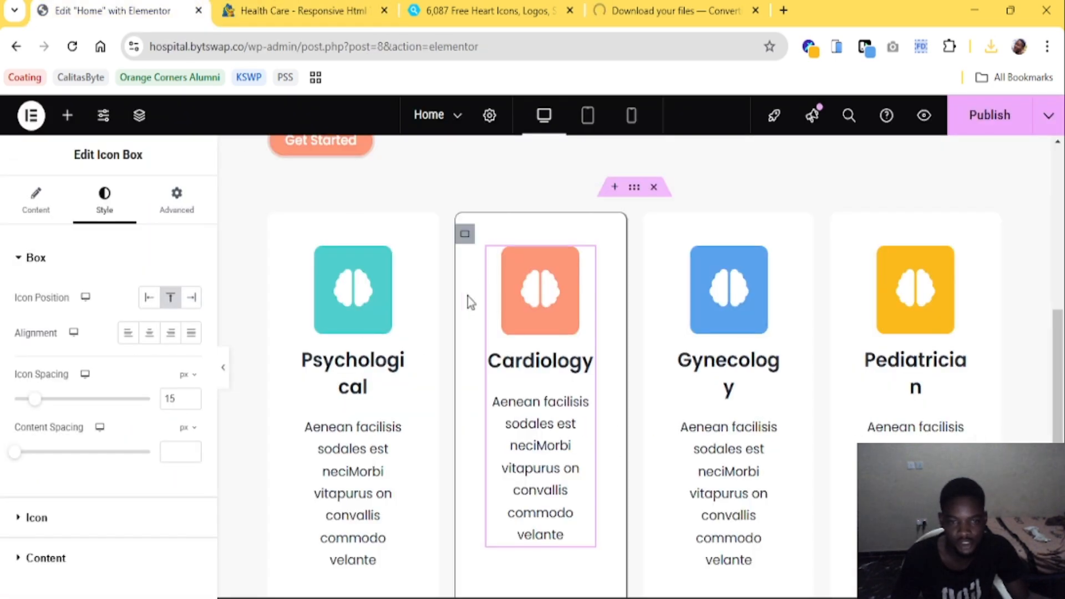
left_click(48, 200)
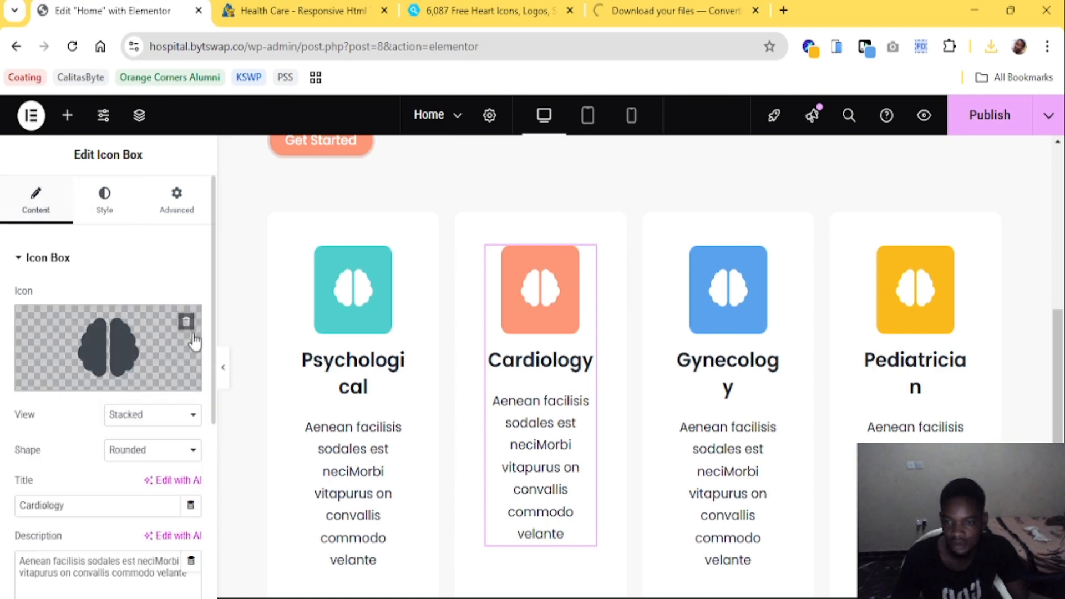
Try to upload a downloaded SVG file to the media library as the Cardiology icon box's icon
left_click(154, 378)
left_click(643, 399)
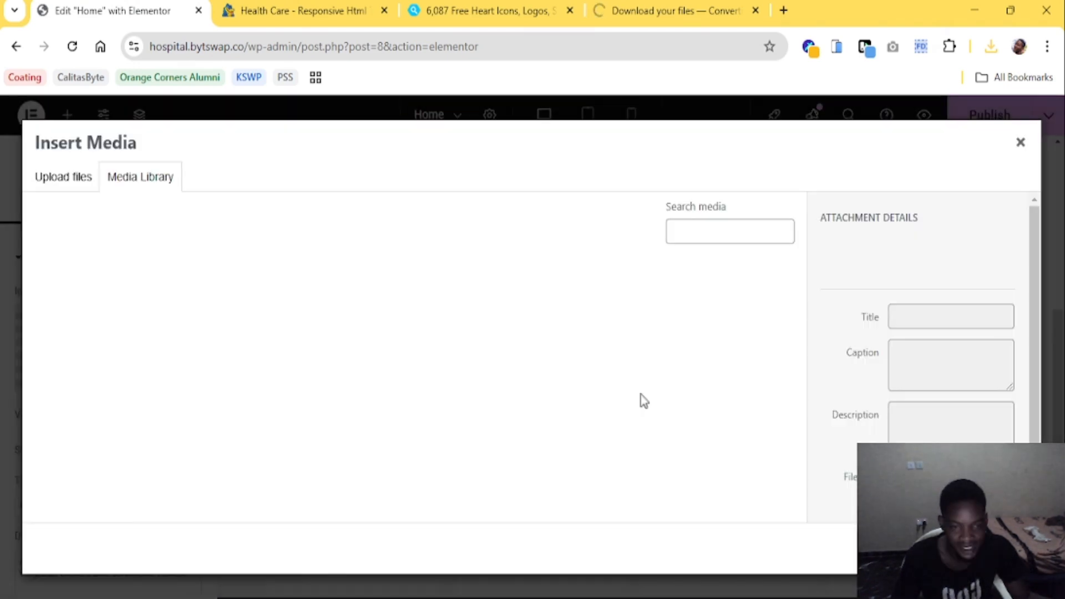
left_click_drag(990, 49, 585, 251)
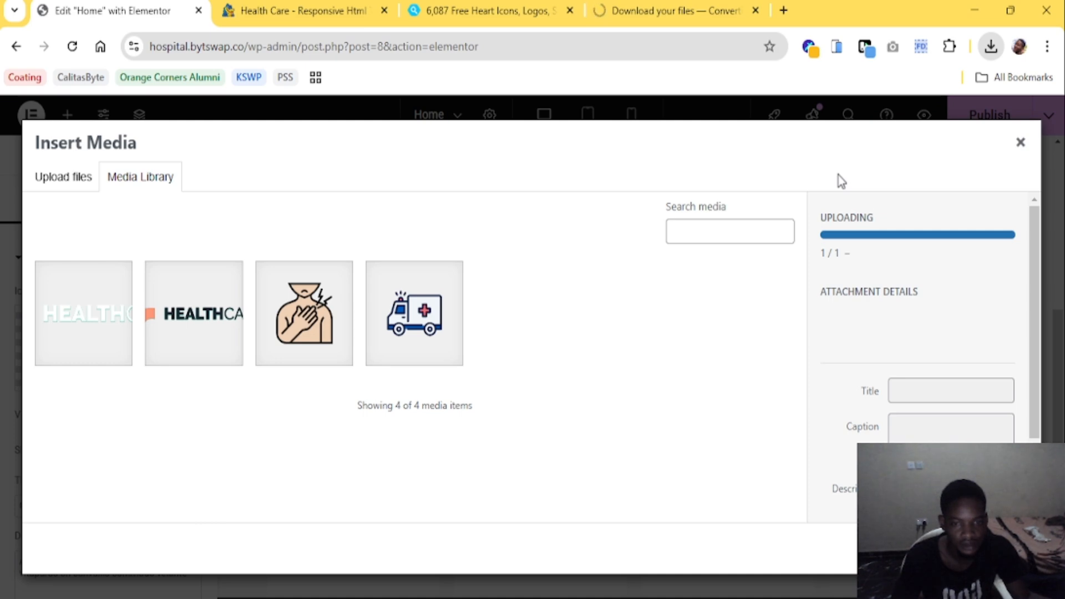
left_click_drag(837, 175, 806, 197)
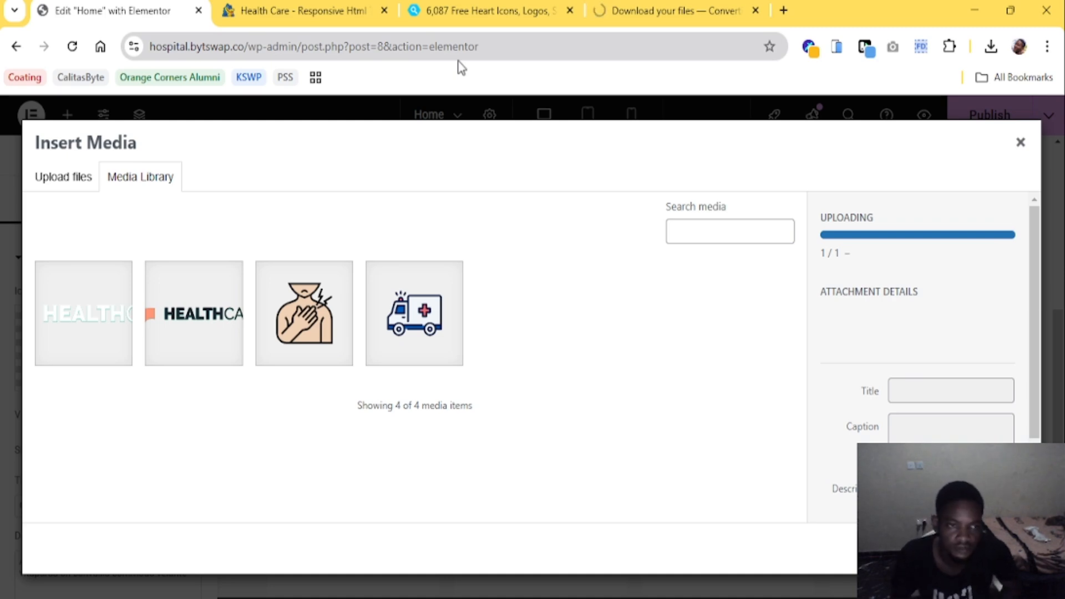
left_click(1020, 143)
left_click(173, 381)
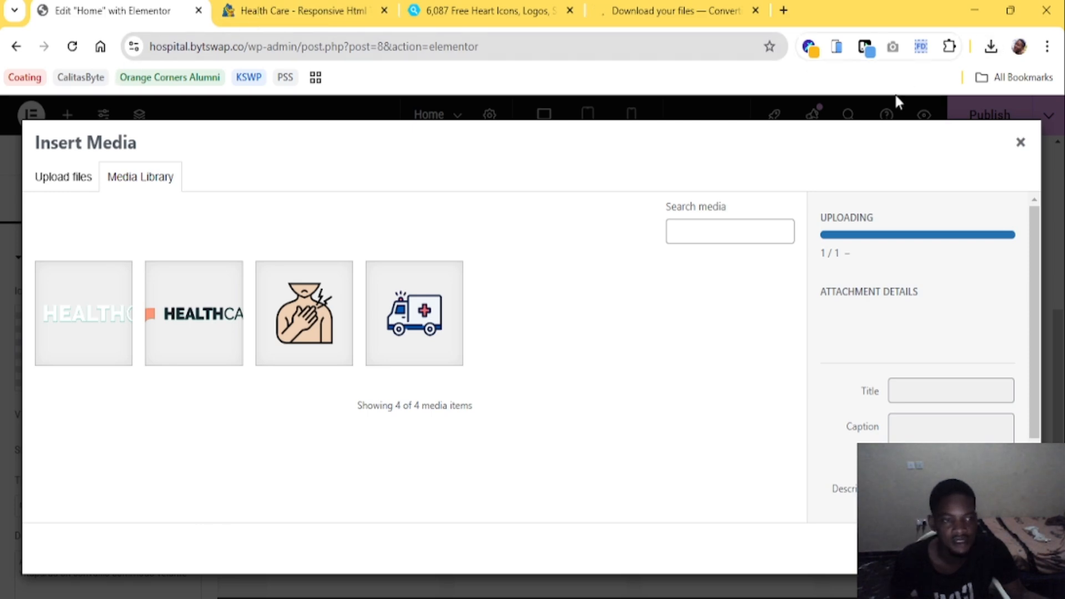
left_click(1020, 143)
Exit to WordPress in a new browser tab, keeping the Elementor editor open
left_click(32, 116)
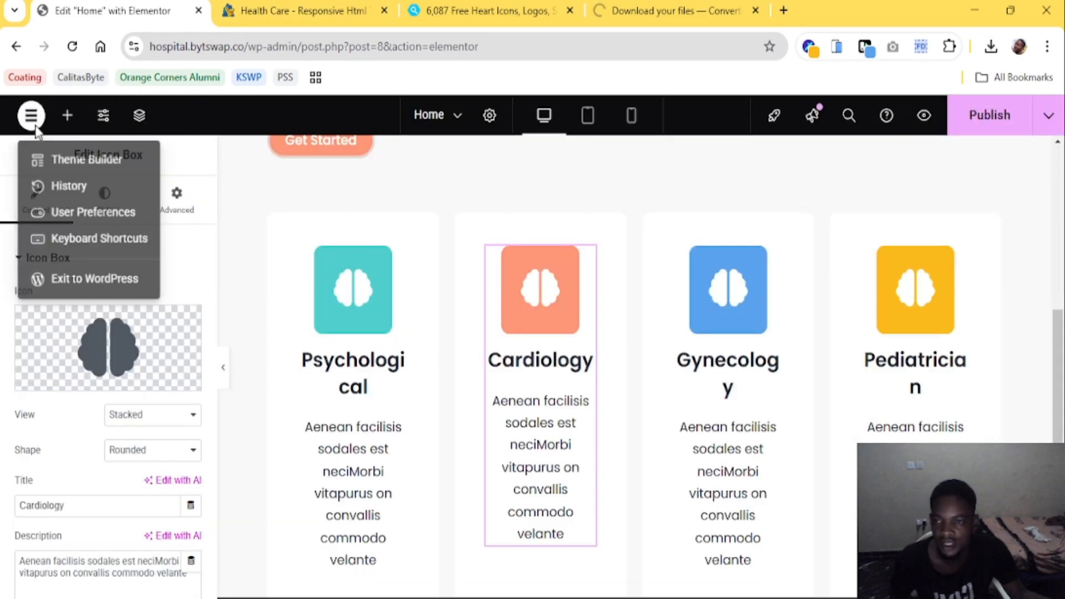
left_click(96, 281, "ctrl")
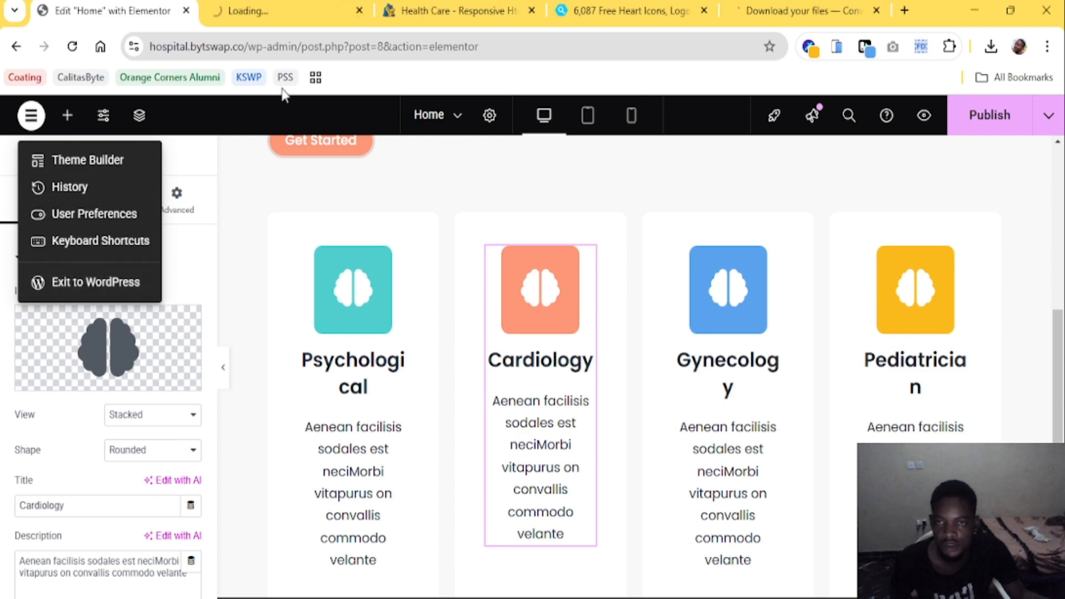
Switch to the WordPress admin tab, open the page for adding new media files and try to upload service-iocn3.svg
left_click(272, 11)
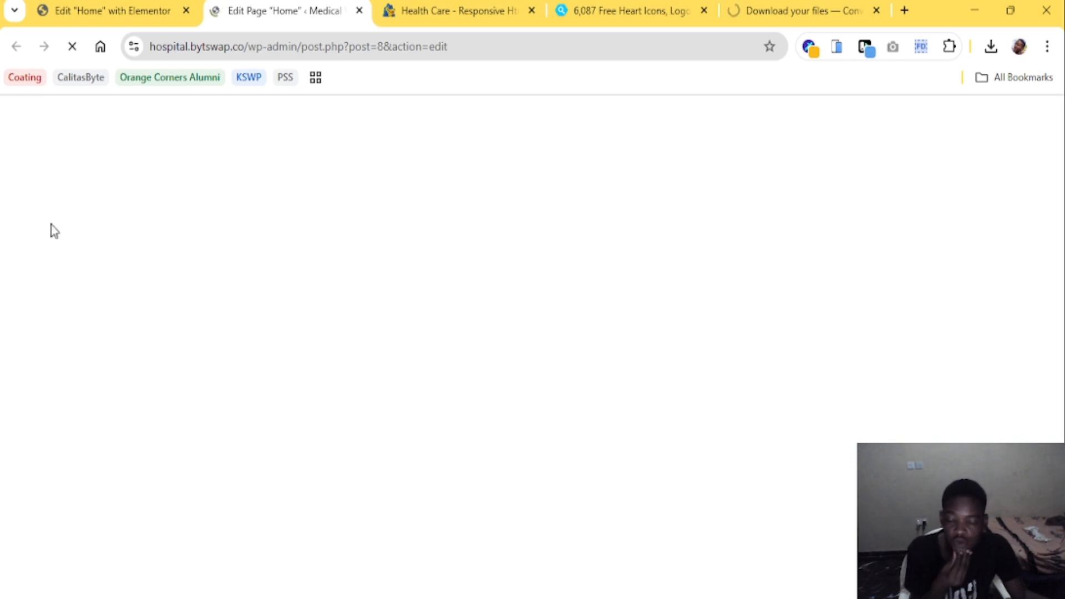
left_click(119, 4)
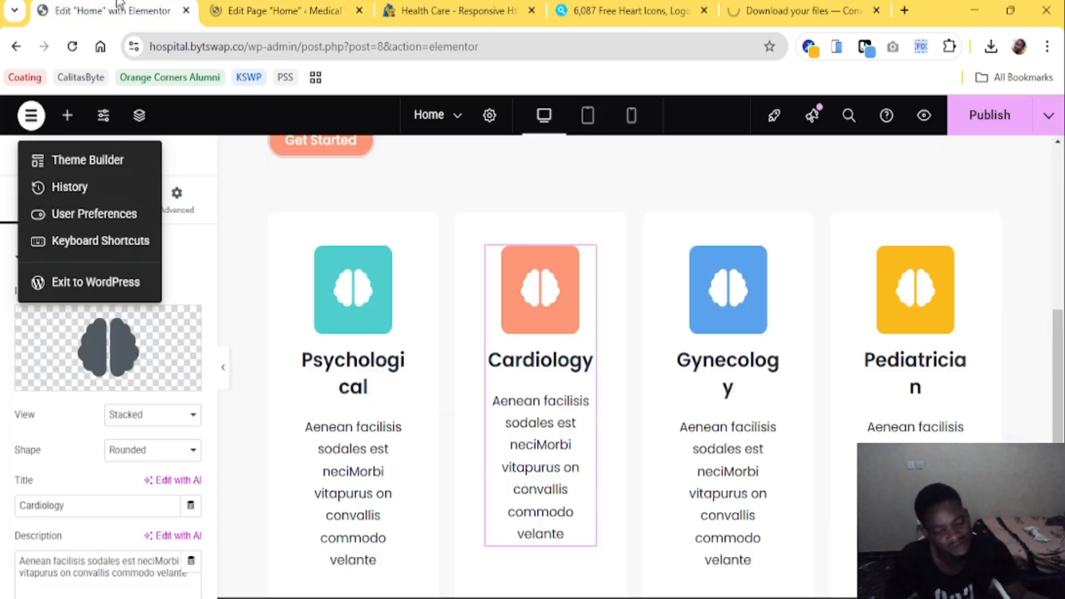
left_click(281, 8)
left_click(32, 120)
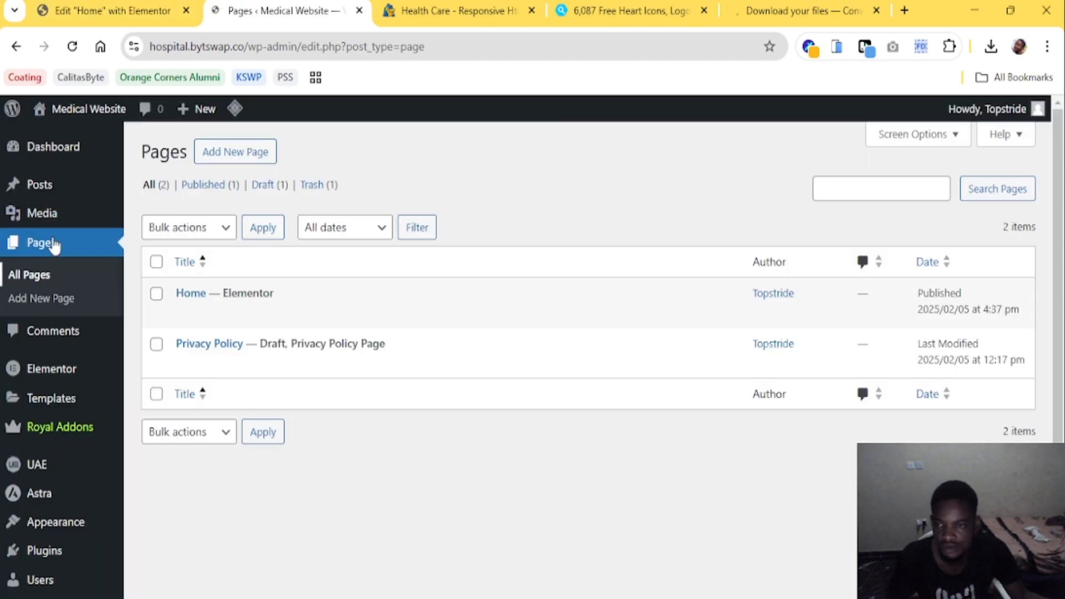
mouse_move(61, 214)
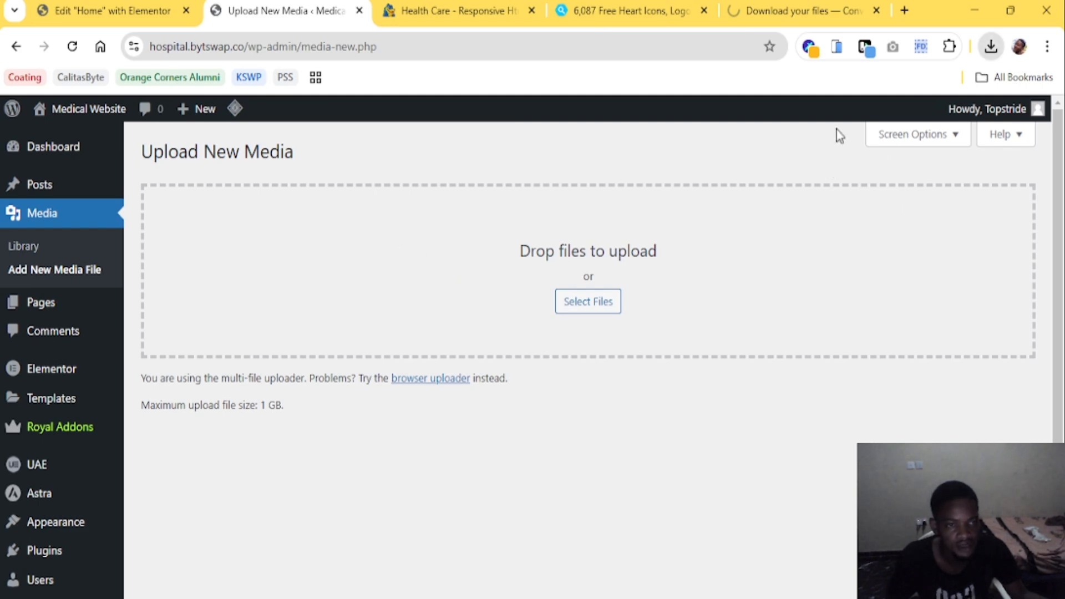
left_click_drag(570, 277, 567, 277)
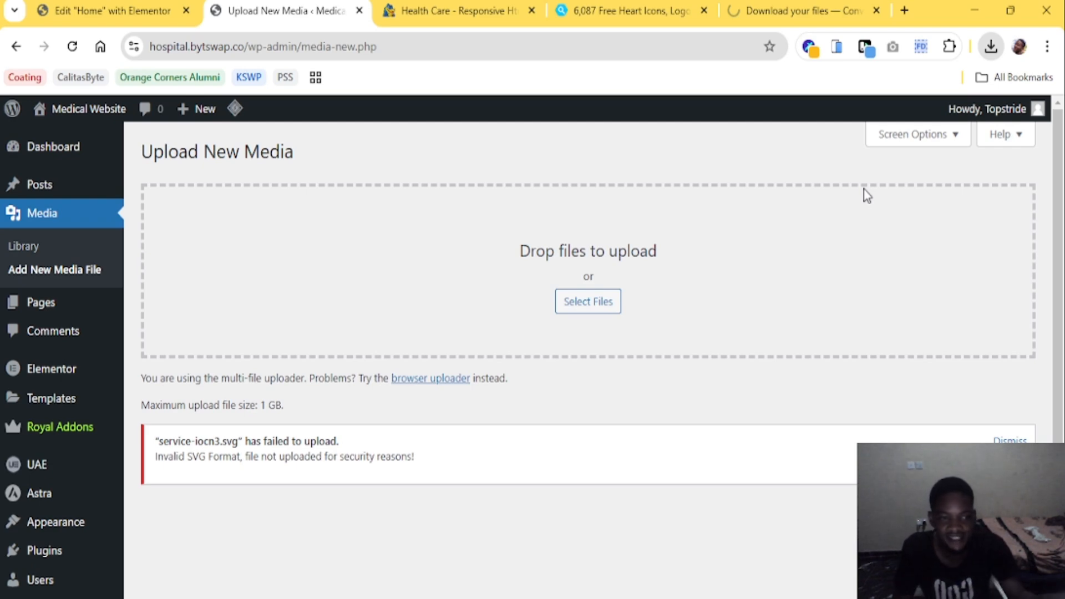
Close the stray browser tab showing service-iocn1.svg and try to upload service-iocn2.svg to the media library
left_click_drag(863, 189, 591, 335)
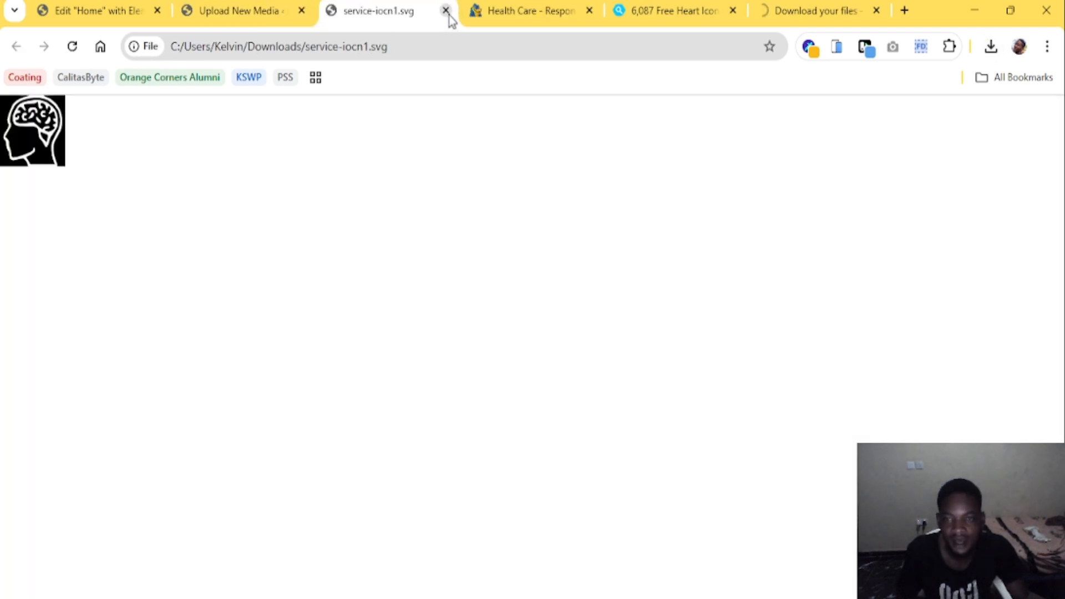
left_click(446, 12)
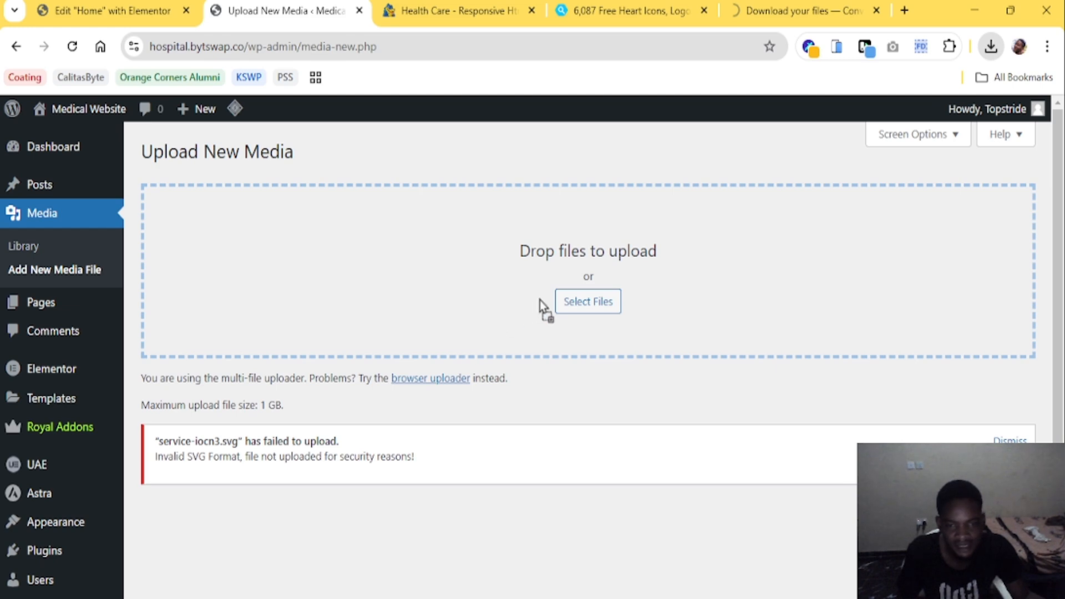
left_click_drag(538, 299, 541, 300)
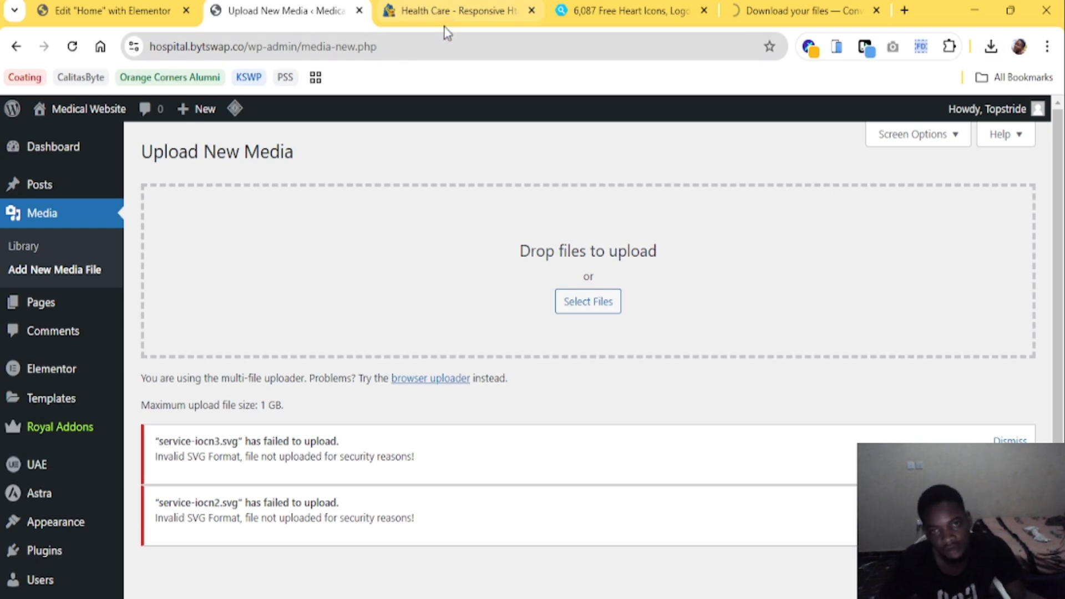
Close the WordPress media upload and file converter tabs, leaving the free heart icon results on IconScout open
left_click(166, 10)
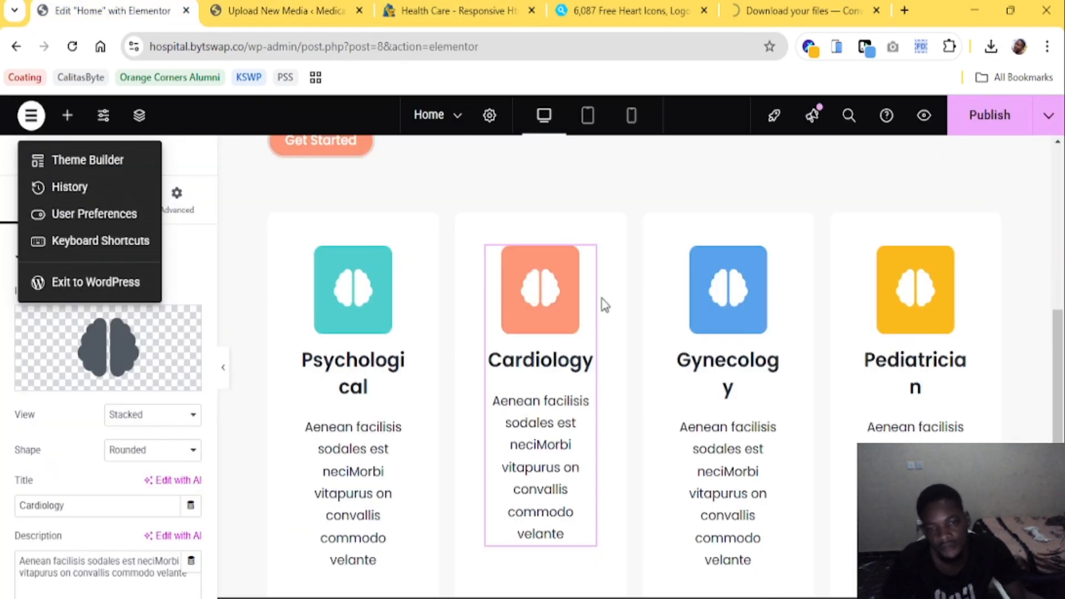
left_click(605, 11)
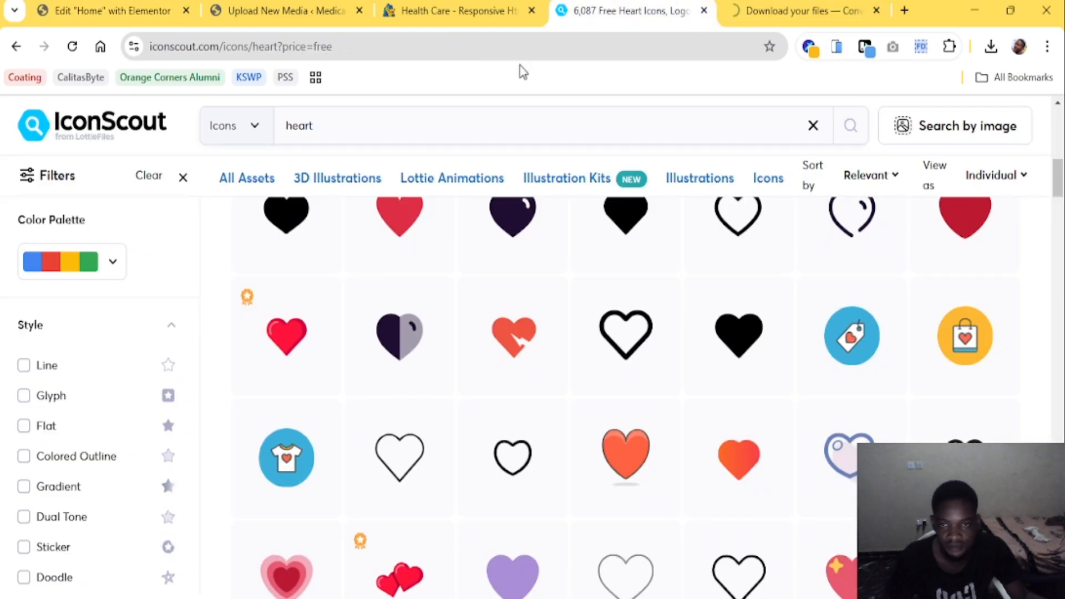
left_click(384, 10)
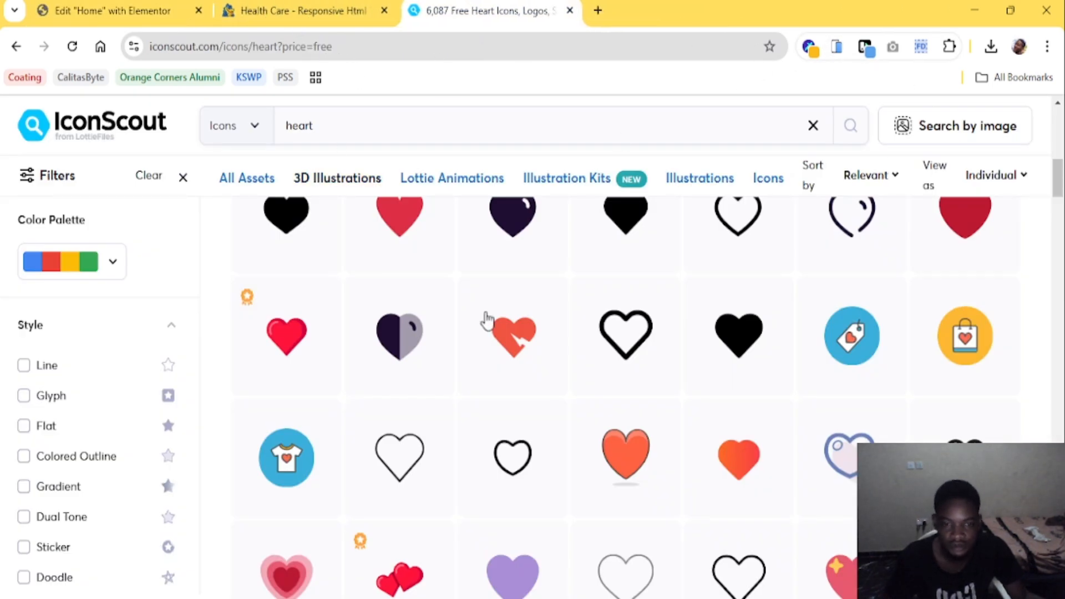
Find the open line-drawn anatomical heart among the free IconScout heart icons and download it as SVG
scroll(493, 326, "down", 10)
scroll(494, 326, "down", 4)
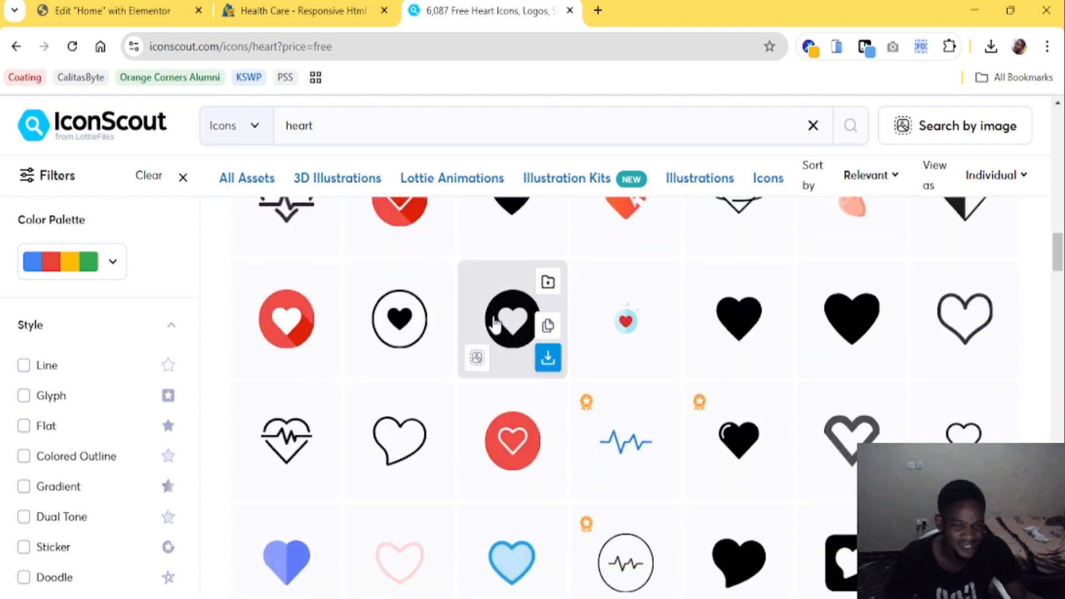
scroll(494, 326, "up", 4)
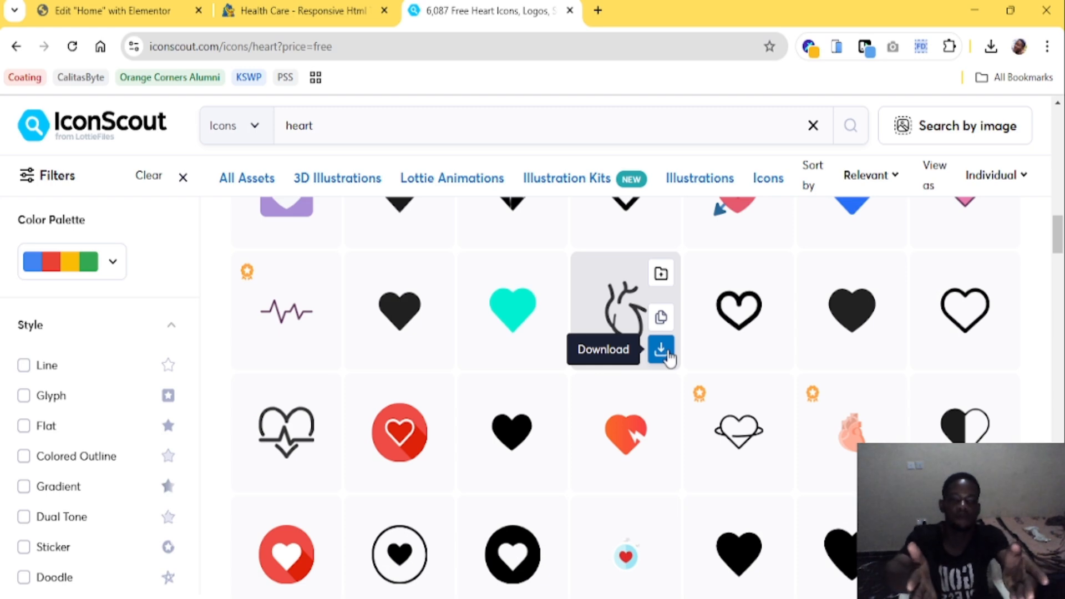
left_click(661, 349)
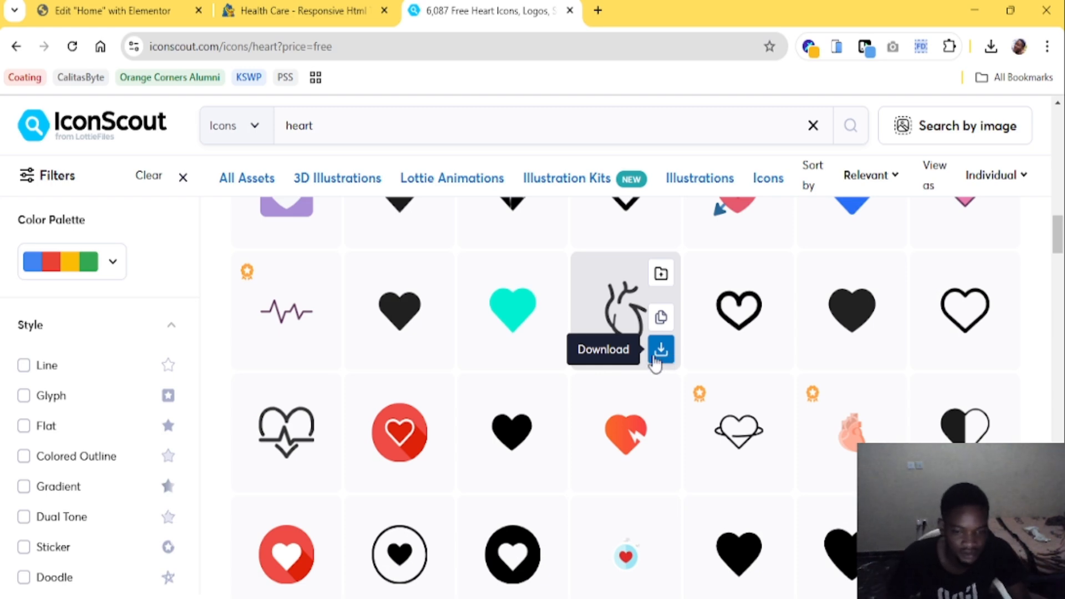
scroll(683, 304, "down", 3)
scroll(683, 304, "up", 3)
left_click(688, 261)
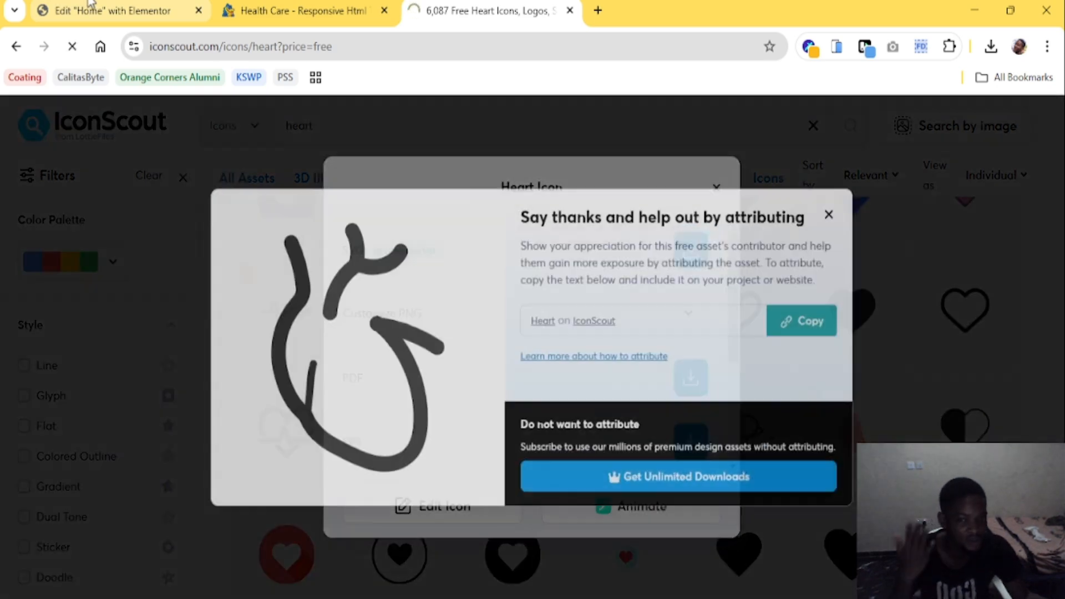
Return to the Elementor tab, upload the downloaded heart.svg and insert it as the Cardiology icon box's icon
left_click(91, 10)
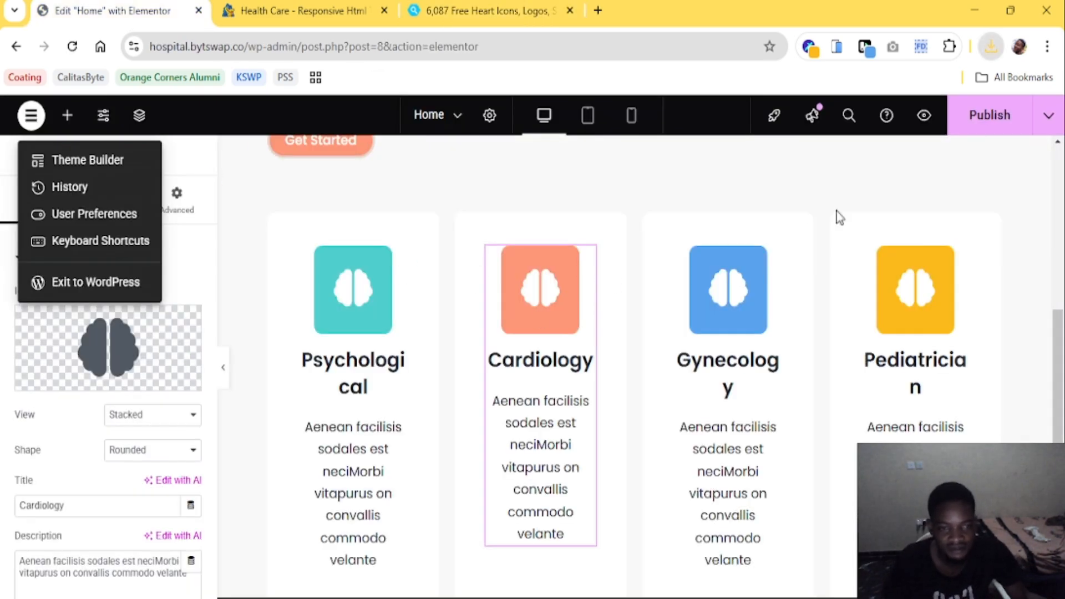
left_click(564, 284)
key("ctrl+Tab")
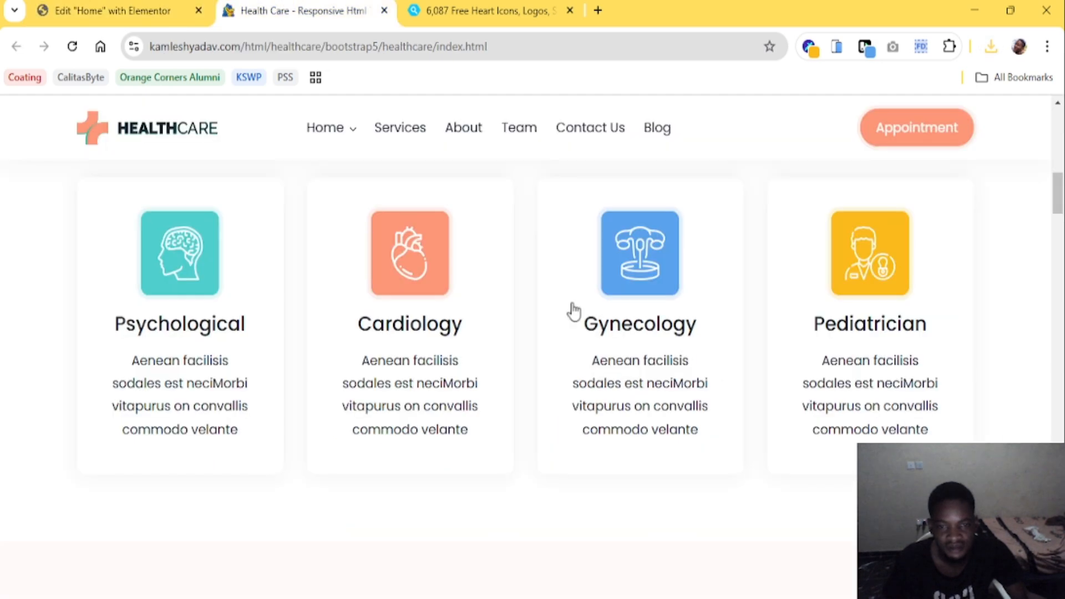
left_click(149, 6)
left_click(288, 6)
left_click(153, 6)
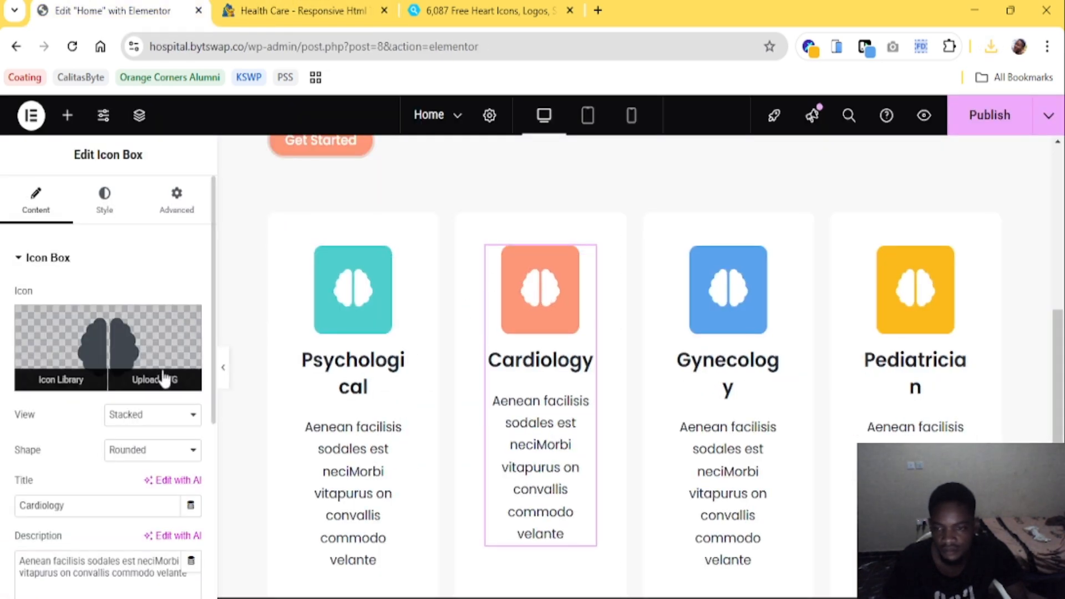
left_click(161, 376)
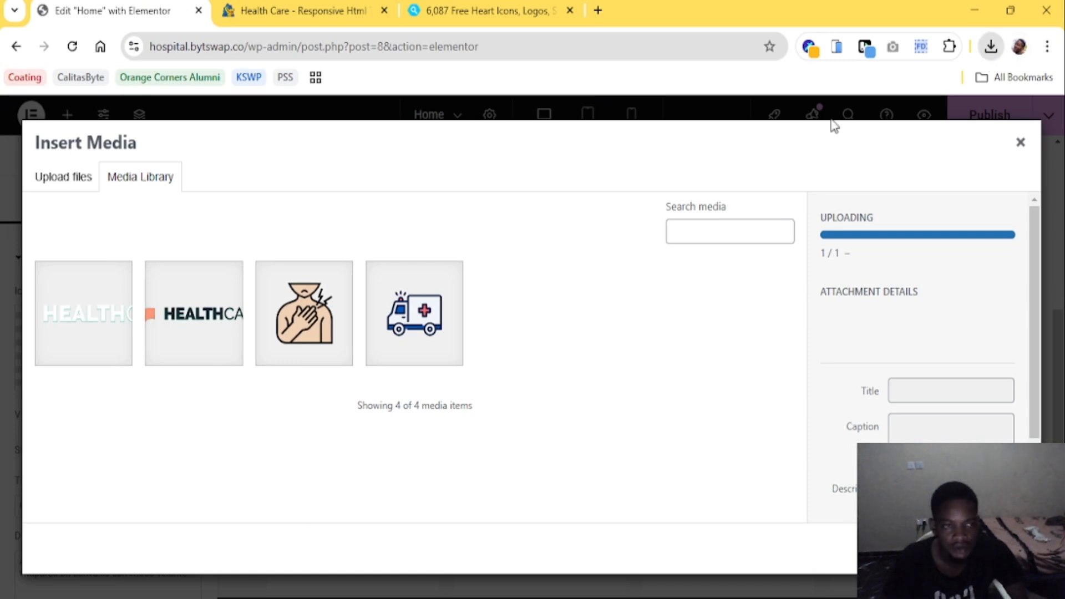
left_click_drag(557, 227, 413, 323)
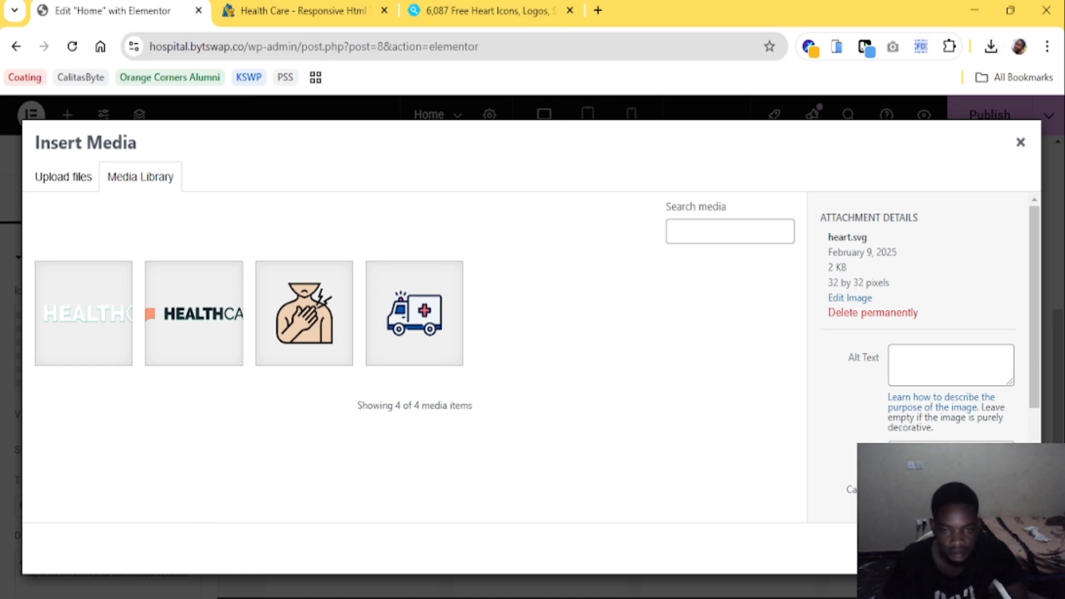
left_click(988, 548)
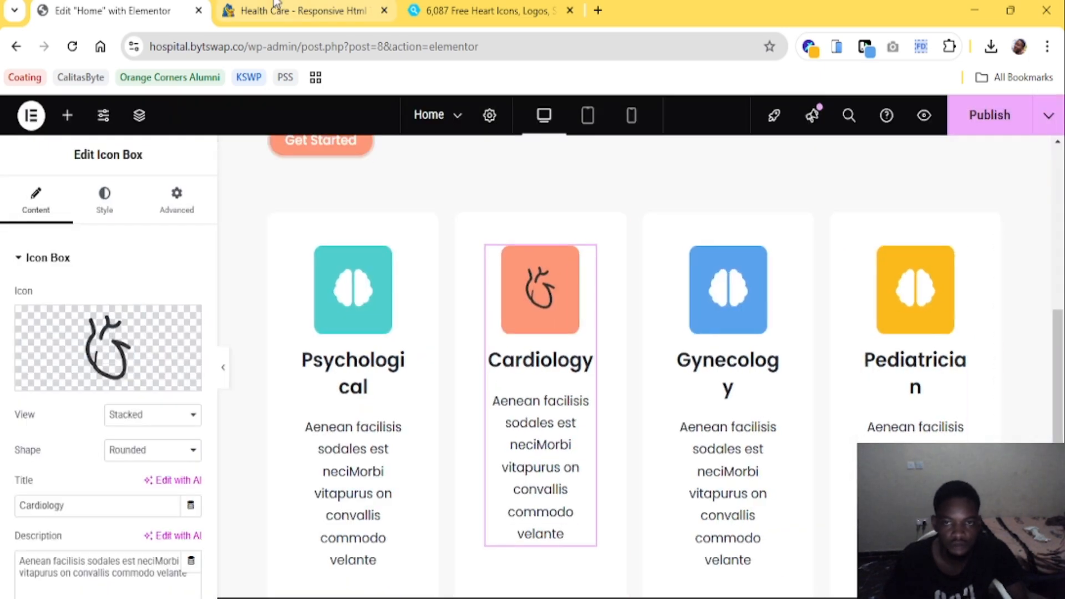
Set the secondary color of the Cardiology icon box's icon to white, #FFFFFF
left_click(304, 10)
left_click(161, 10)
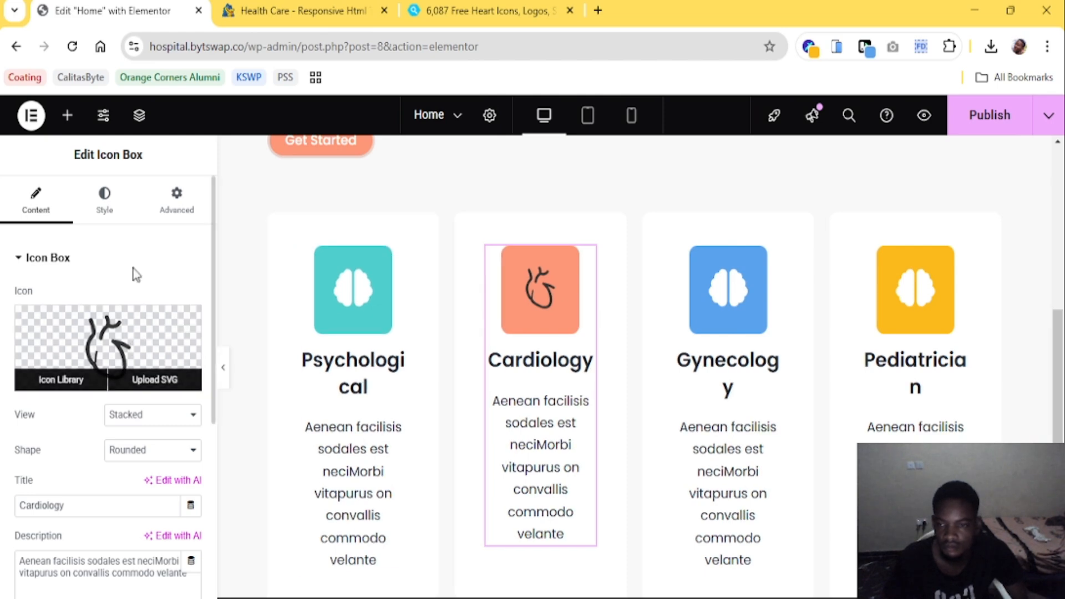
left_click(111, 210)
left_click(60, 521)
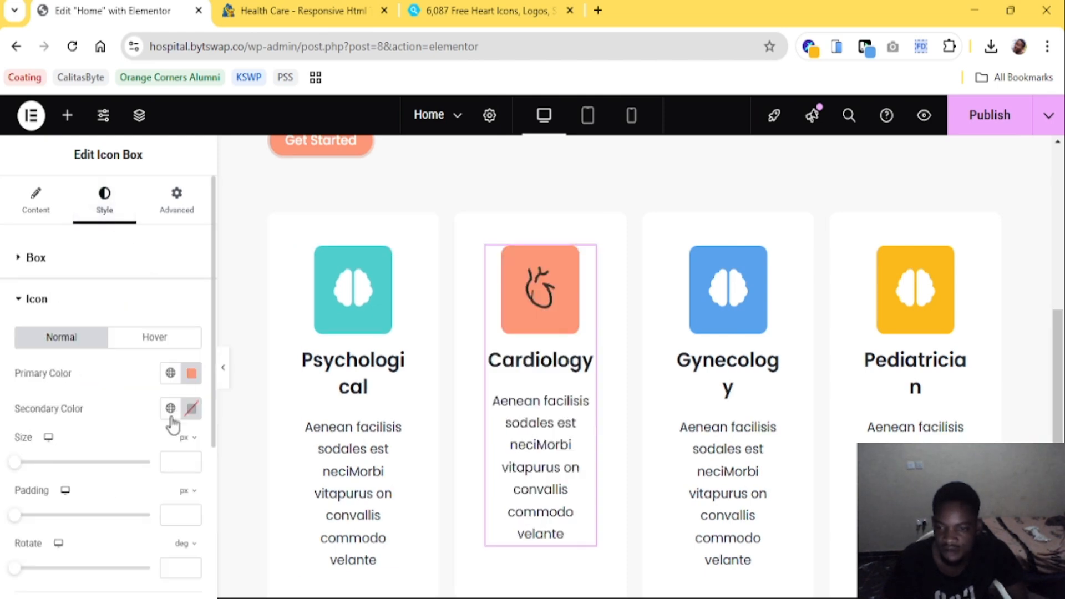
left_click(192, 409)
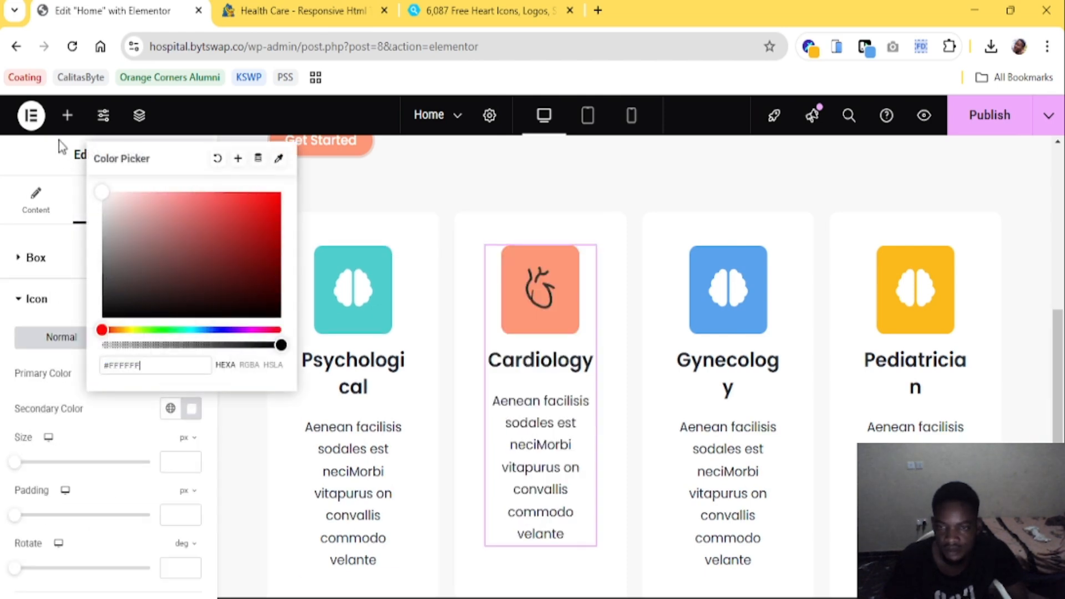
Check the template's Cardiology icon, then find the closed-outline anatomical heart by Vector Stall on IconScout and download it as SVG
left_click(283, 10)
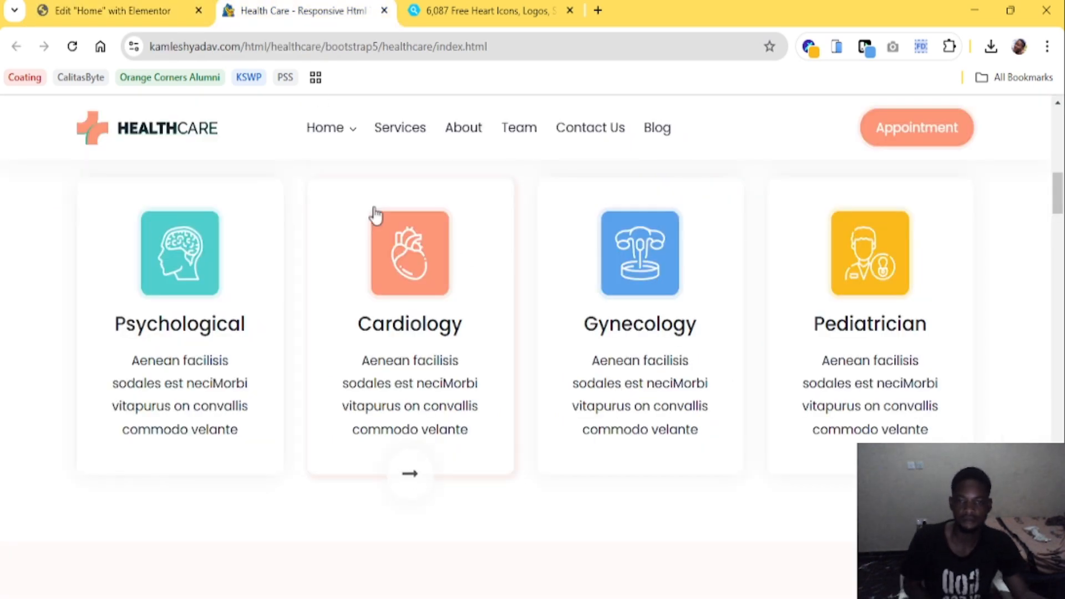
left_click(498, 6)
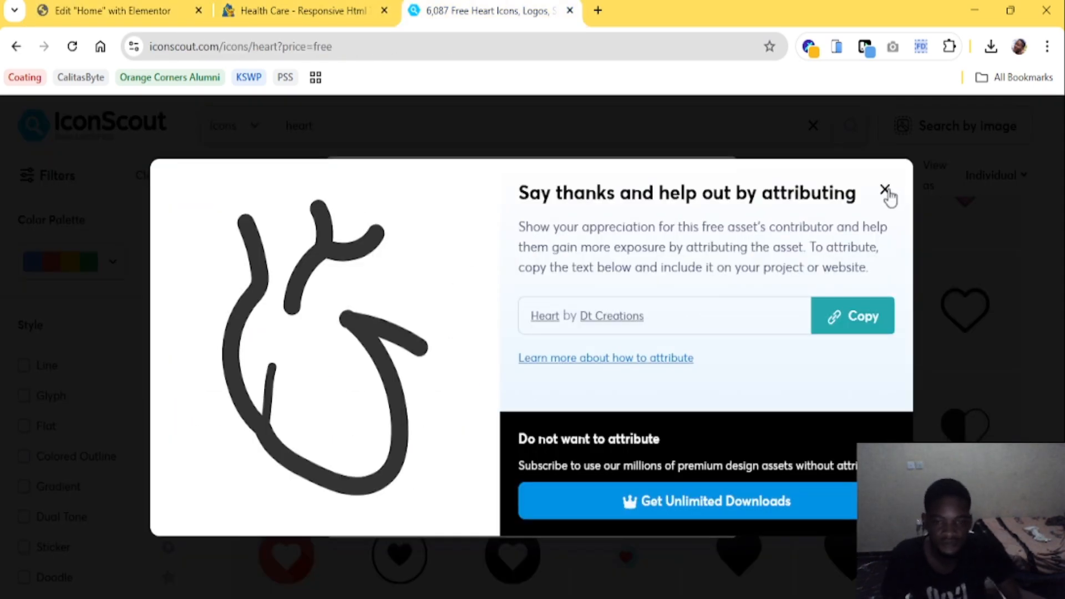
left_click(885, 189)
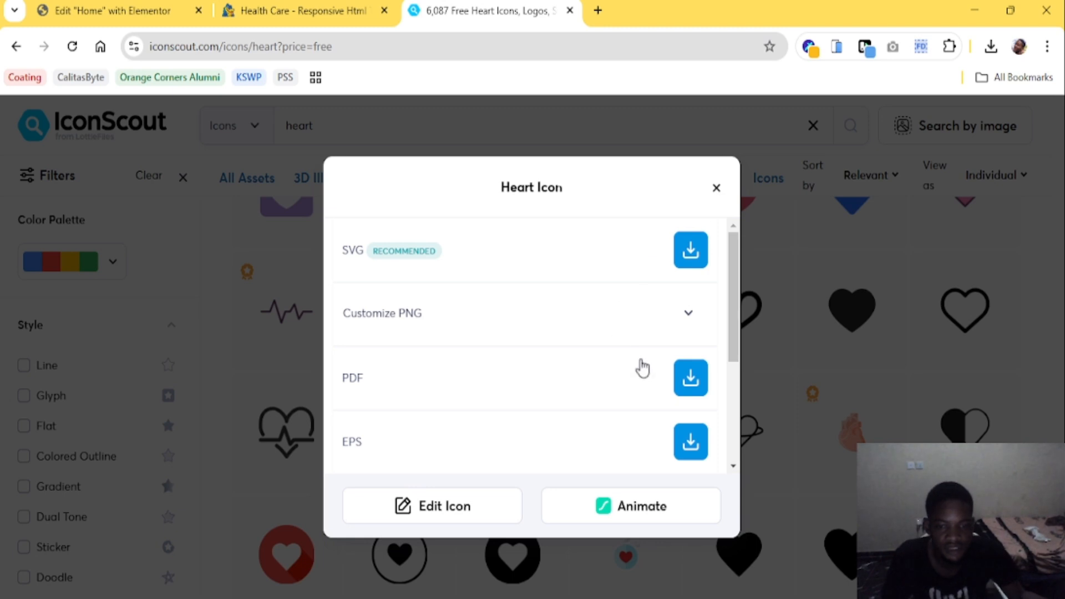
left_click(716, 190)
scroll(667, 361, "down", 6)
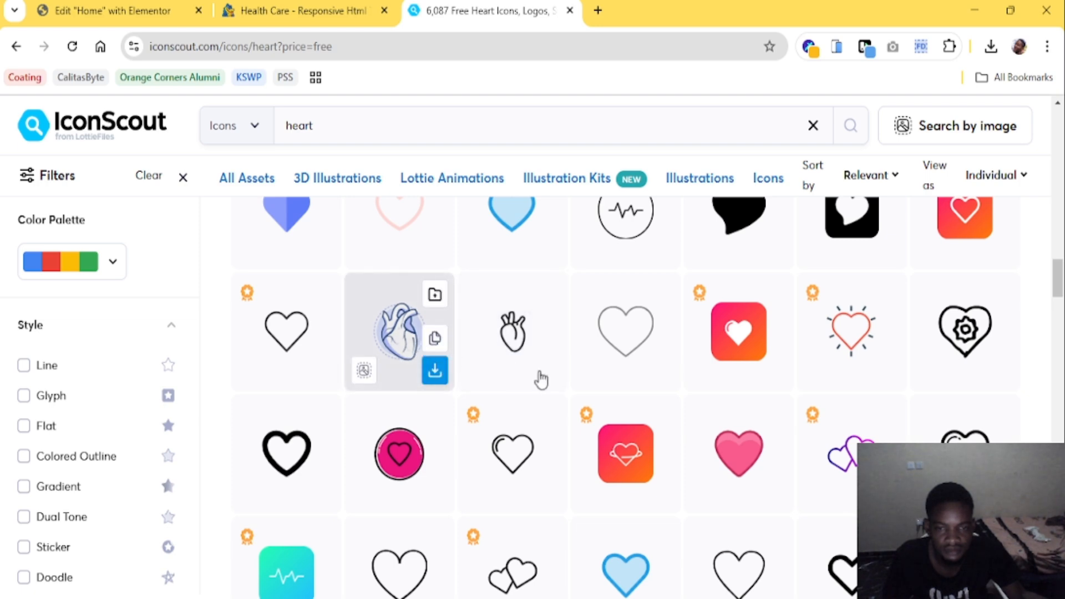
left_click(548, 369)
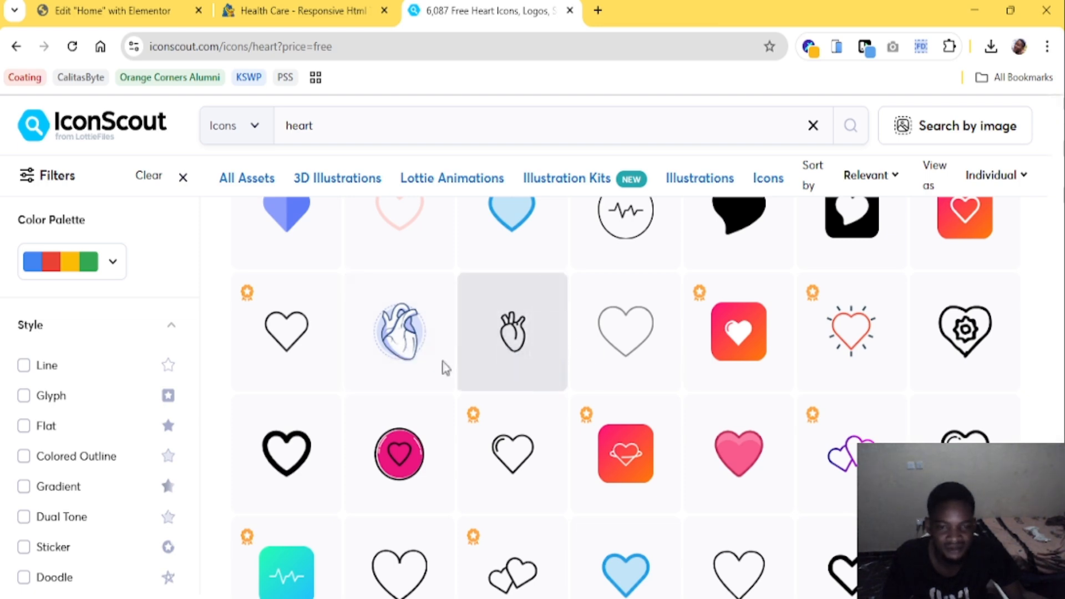
left_click(702, 249)
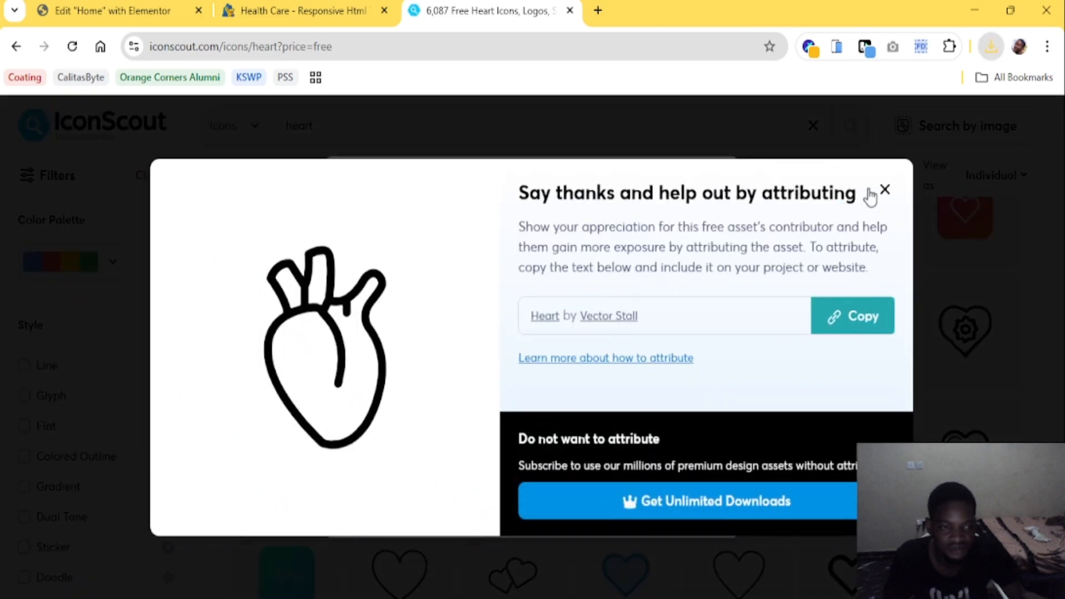
left_click(883, 193)
Return to the Elementor tab, upload the newly downloaded outlined heart SVG and insert it as the Cardiology icon box's icon
left_click(178, 10)
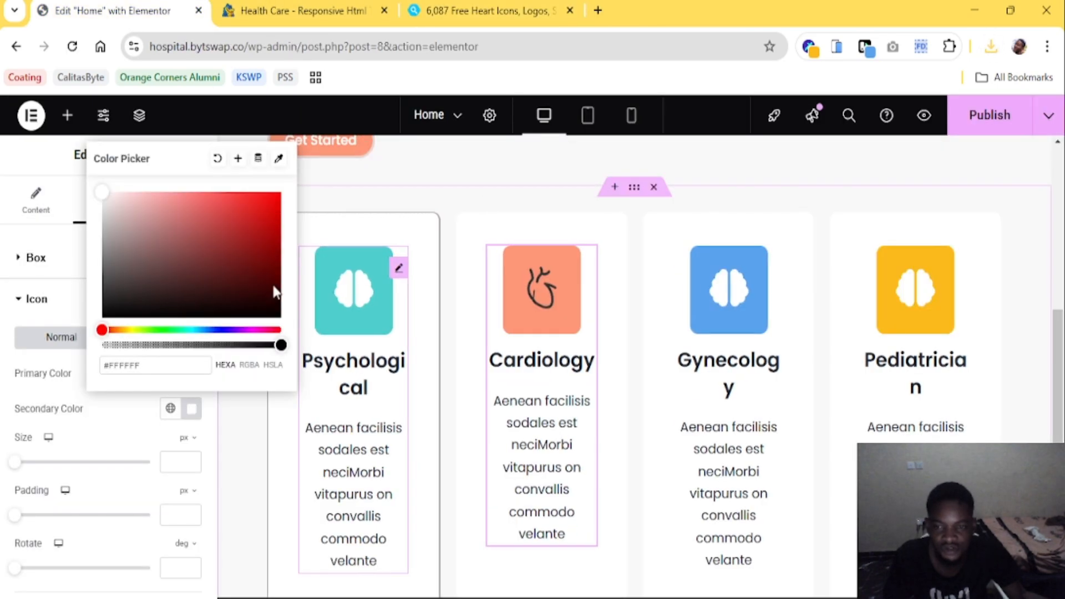
left_click(35, 203)
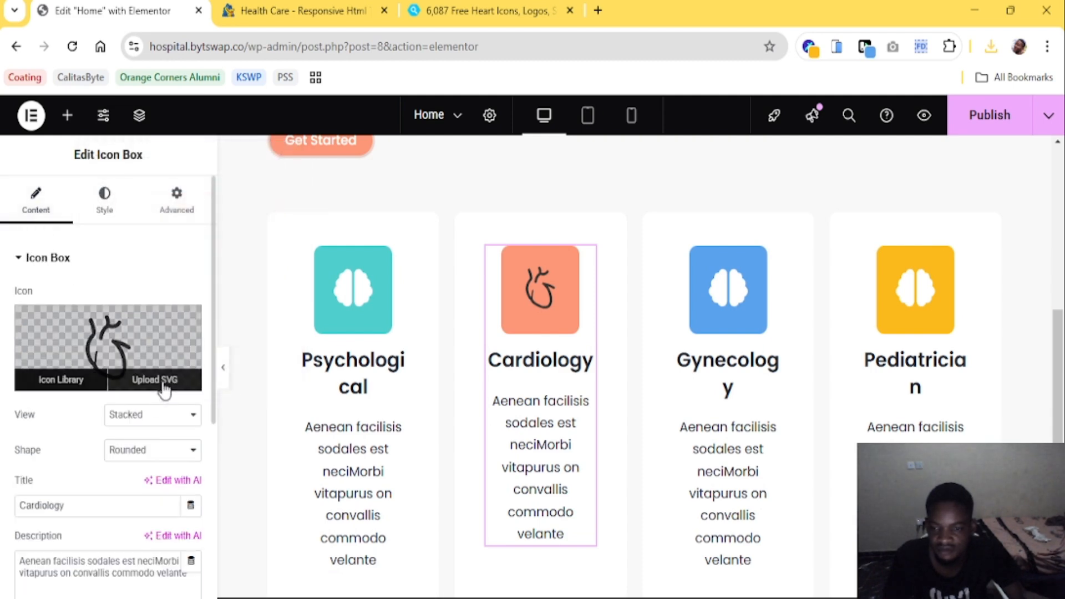
left_click(166, 379)
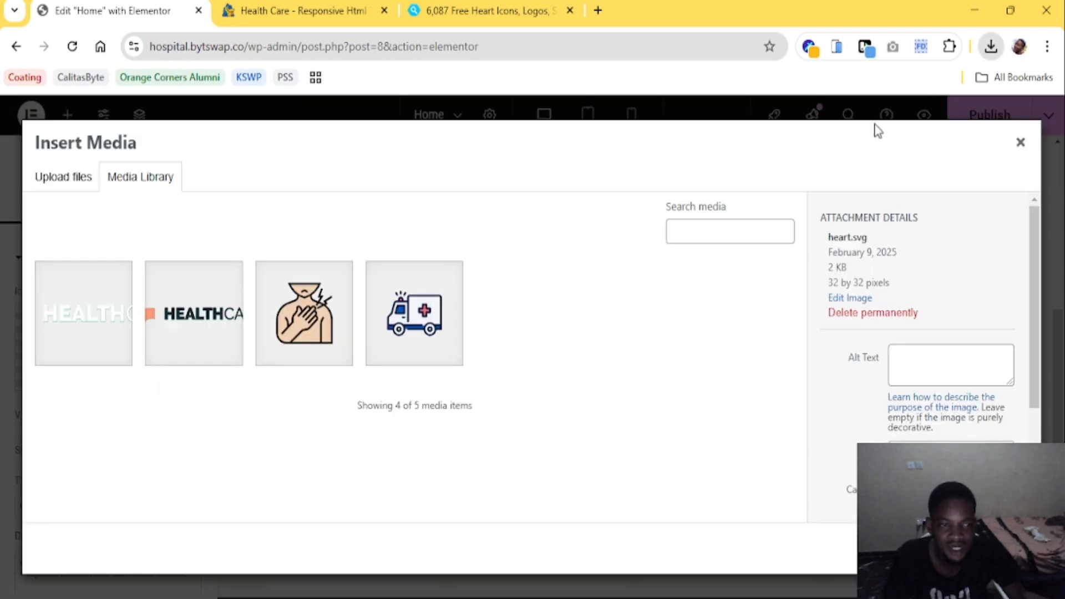
left_click_drag(877, 131, 503, 238)
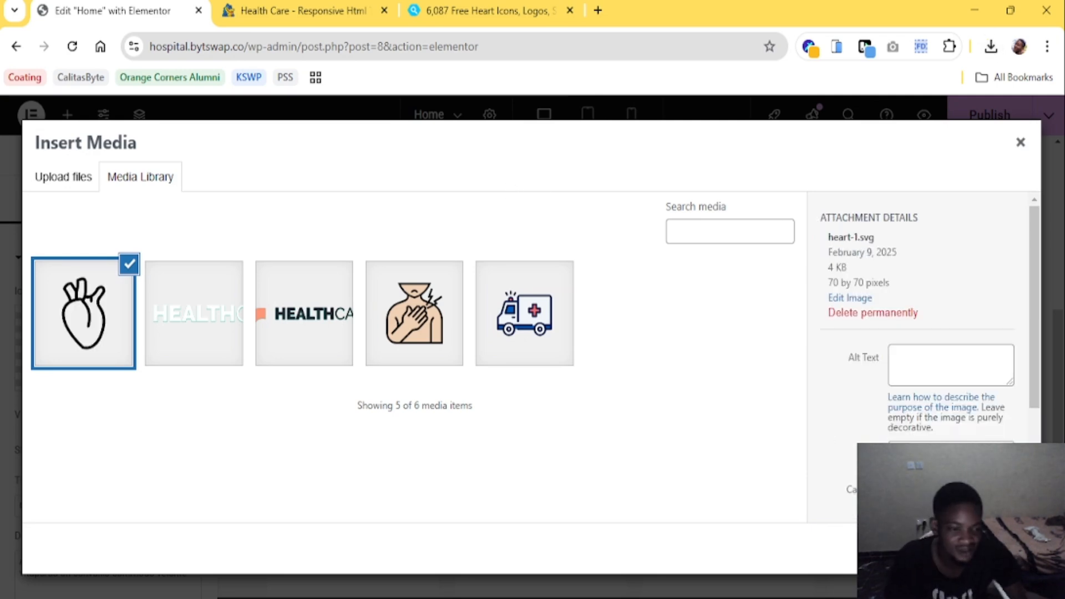
left_click(988, 548)
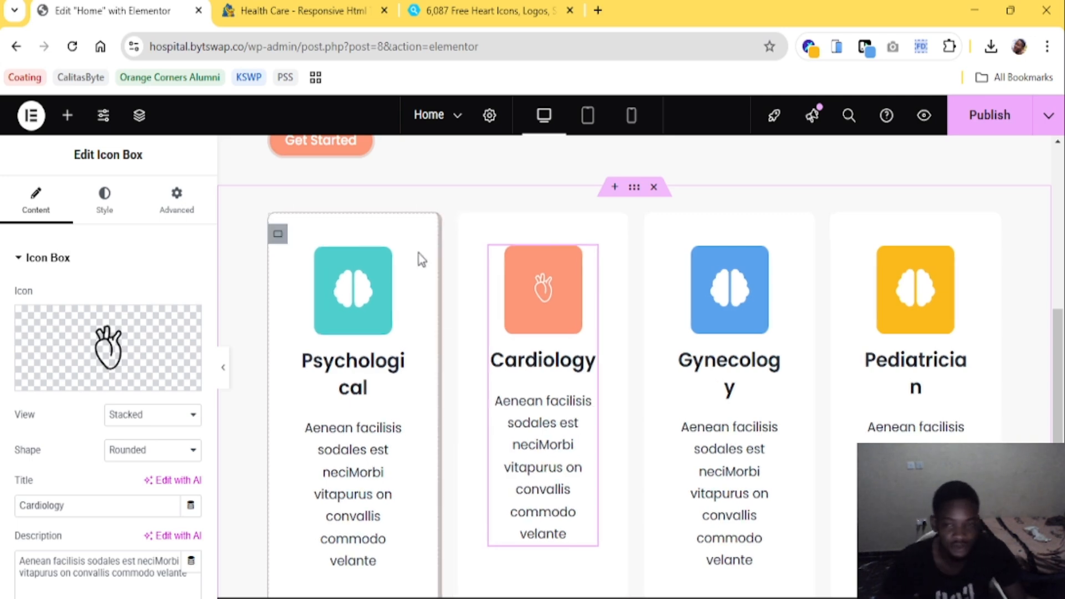
Try to enlarge the Cardiology icon through its icon size setting, and preview the four service cards at full width
mouse_move(134, 390)
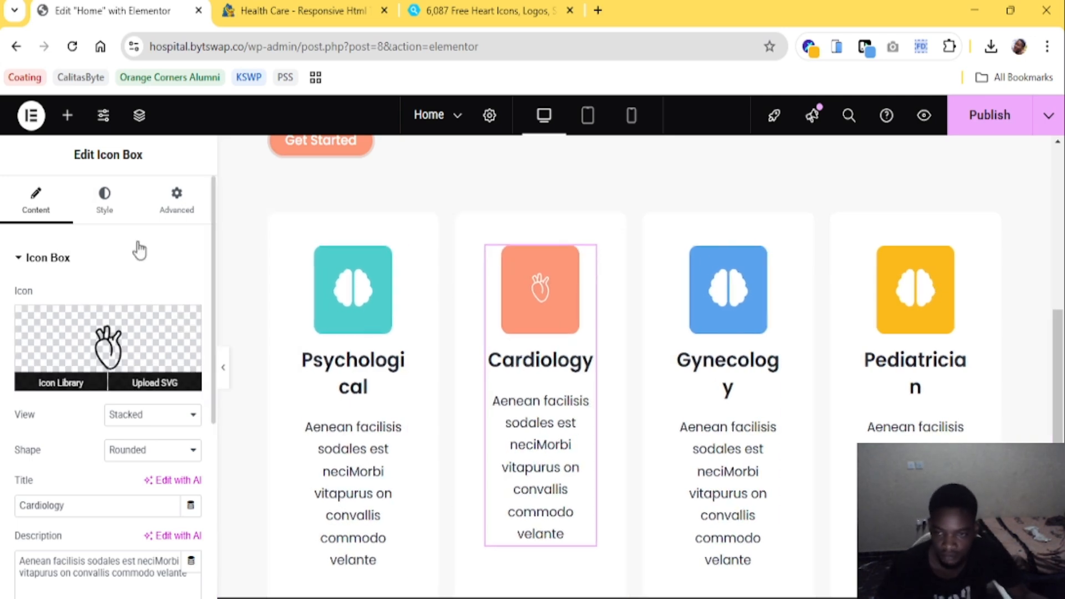
left_click(123, 203)
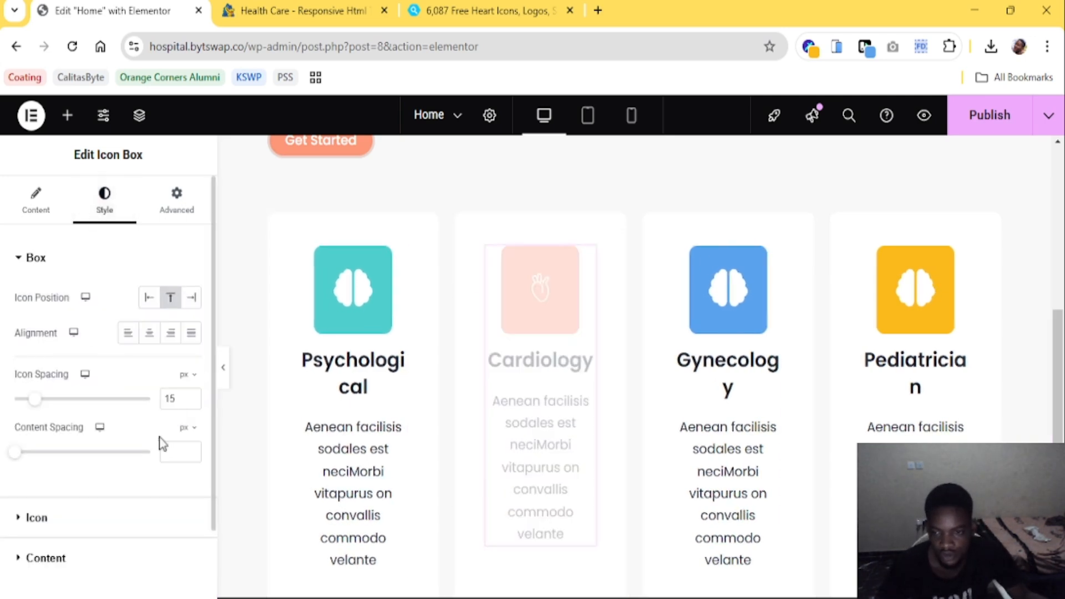
left_click(36, 517)
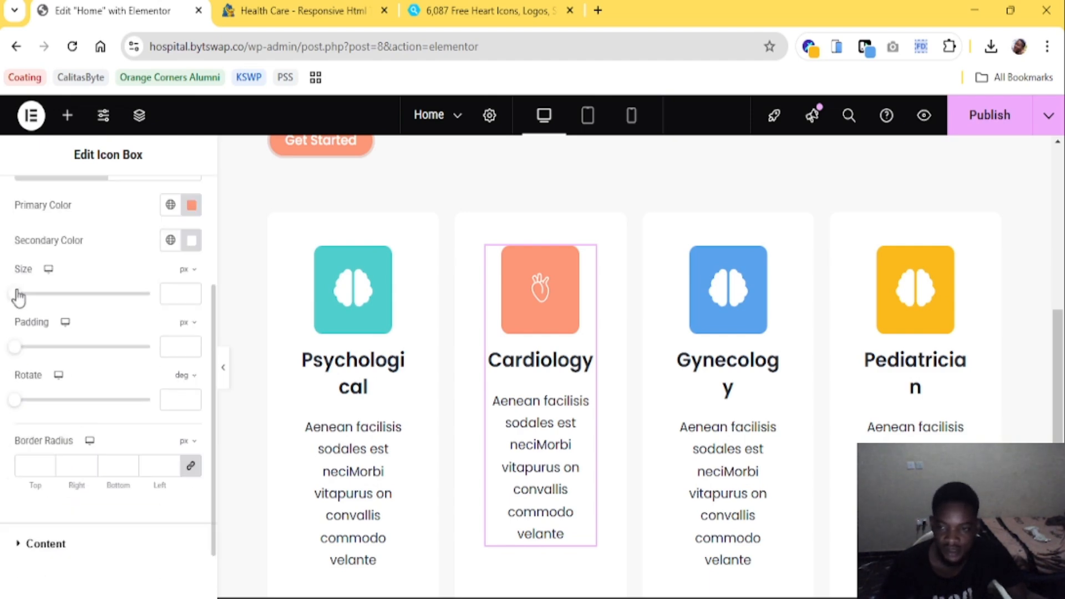
left_click_drag(18, 297, 46, 297)
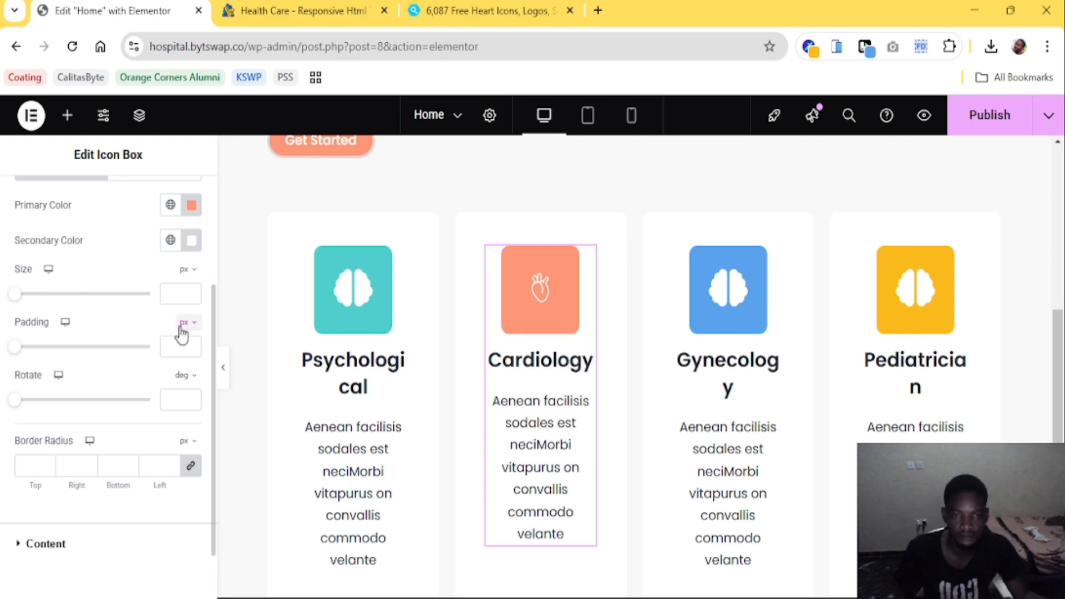
left_click(224, 367)
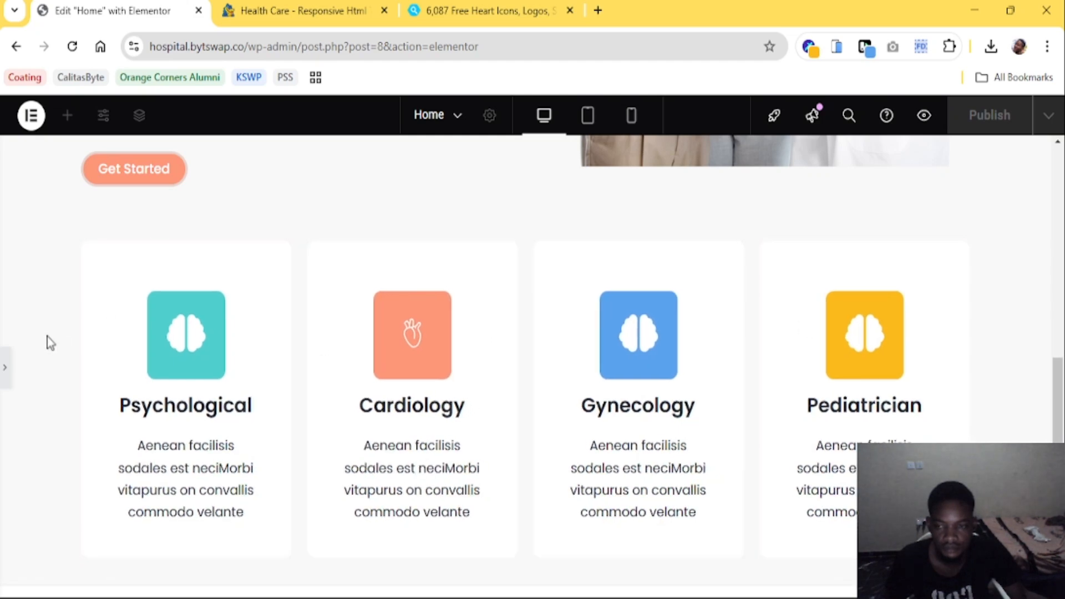
scroll(410, 333, "down", 1)
Switch to IconScout, find the outlined anatomical heart with branching vessels among the free heart icons and download it as SVG
left_click(494, 10)
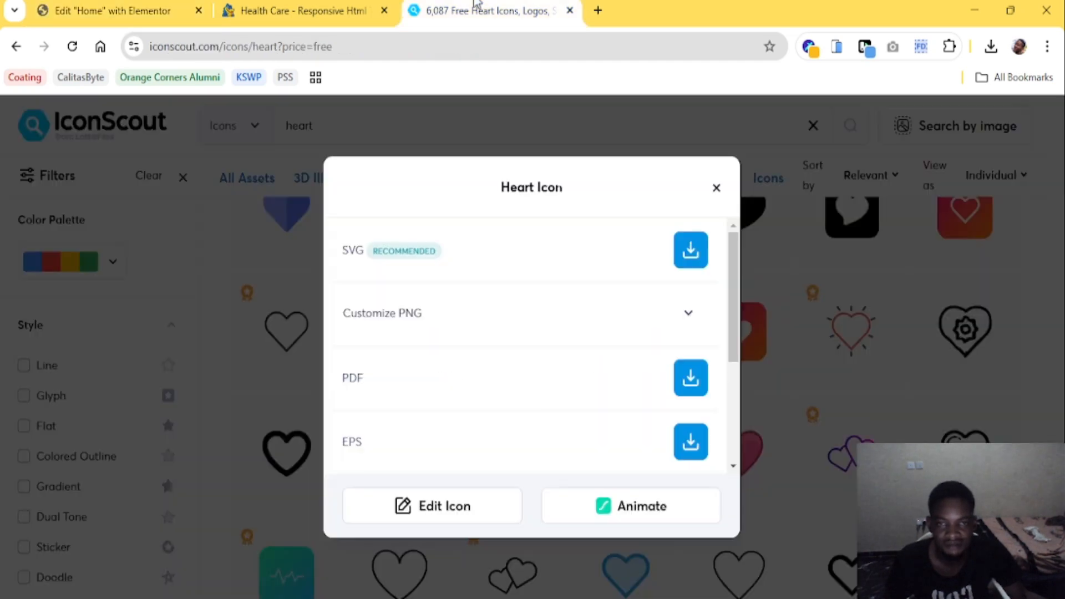
key("Escape")
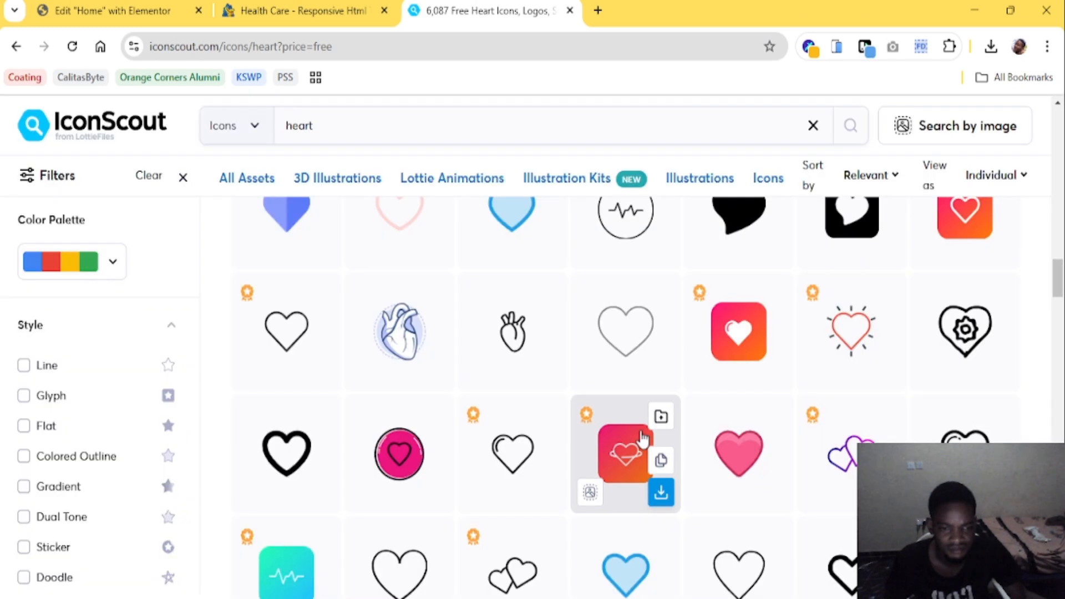
scroll(642, 440, "down", 6)
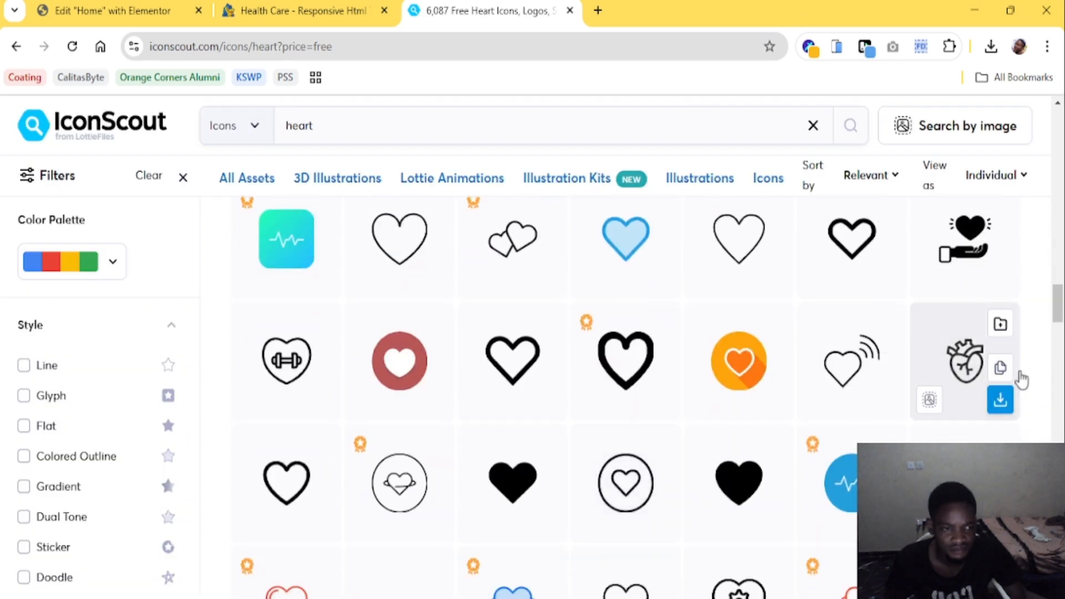
scroll(730, 435, "down", 5)
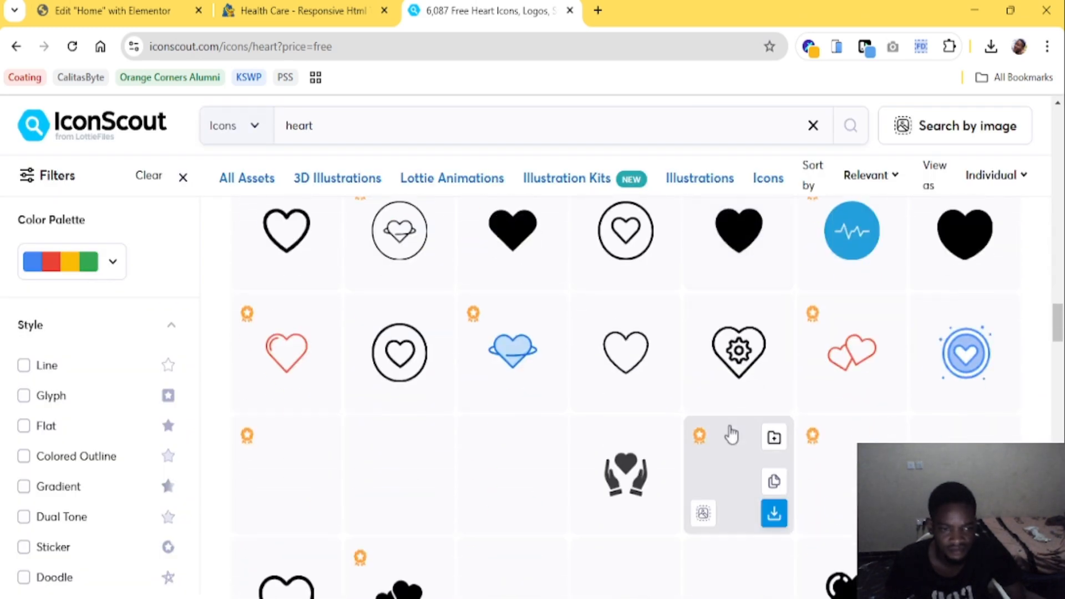
scroll(730, 435, "up", 1)
scroll(729, 435, "down", 5)
scroll(730, 434, "down", 3)
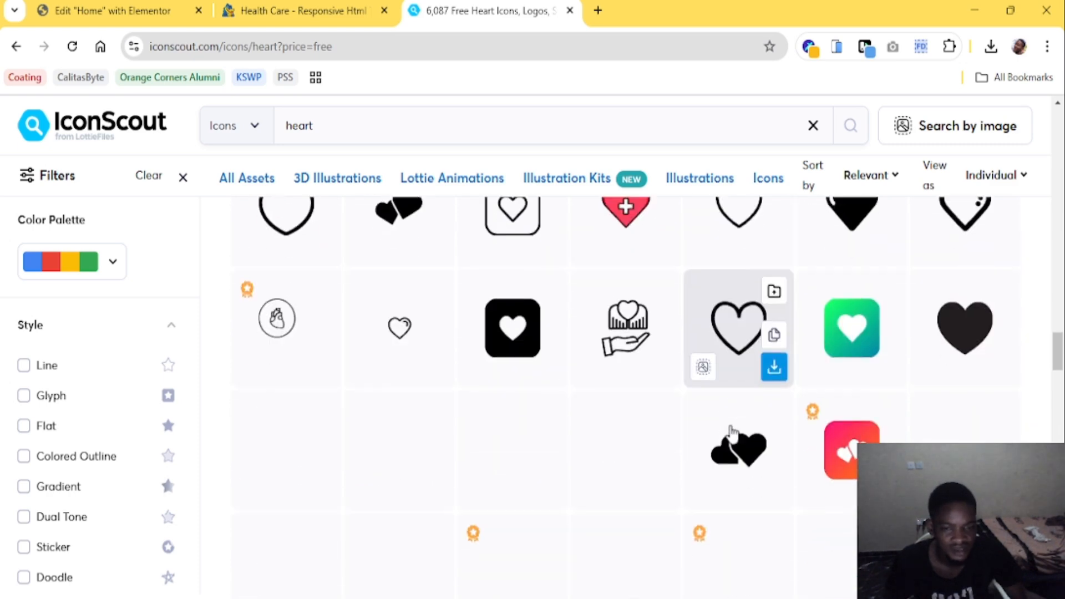
scroll(732, 431, "up", 4)
scroll(731, 431, "up", 5)
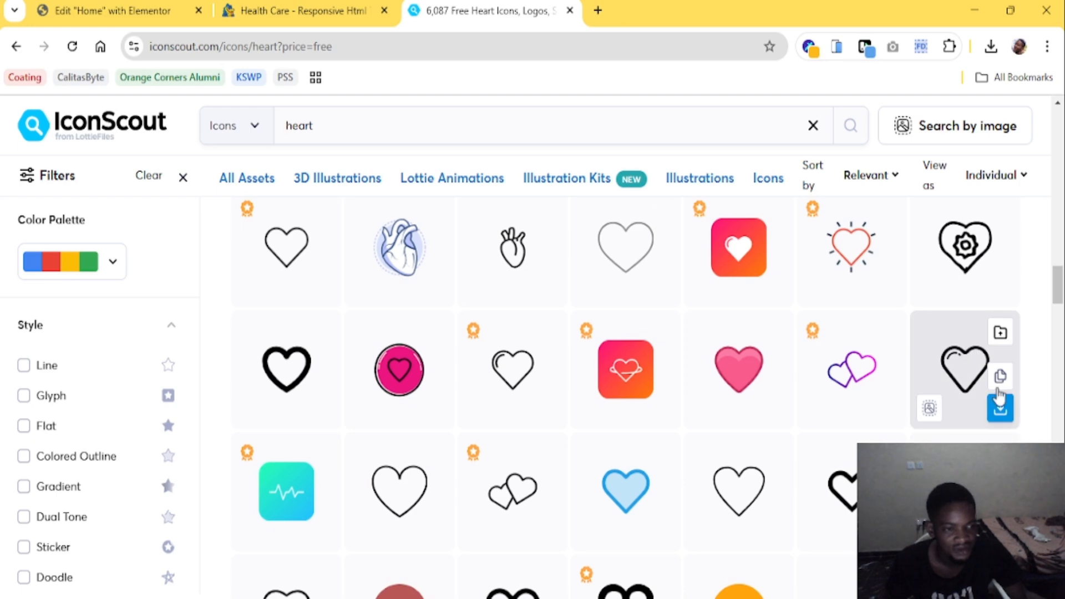
scroll(970, 361, "up", 10)
scroll(981, 396, "down", 8)
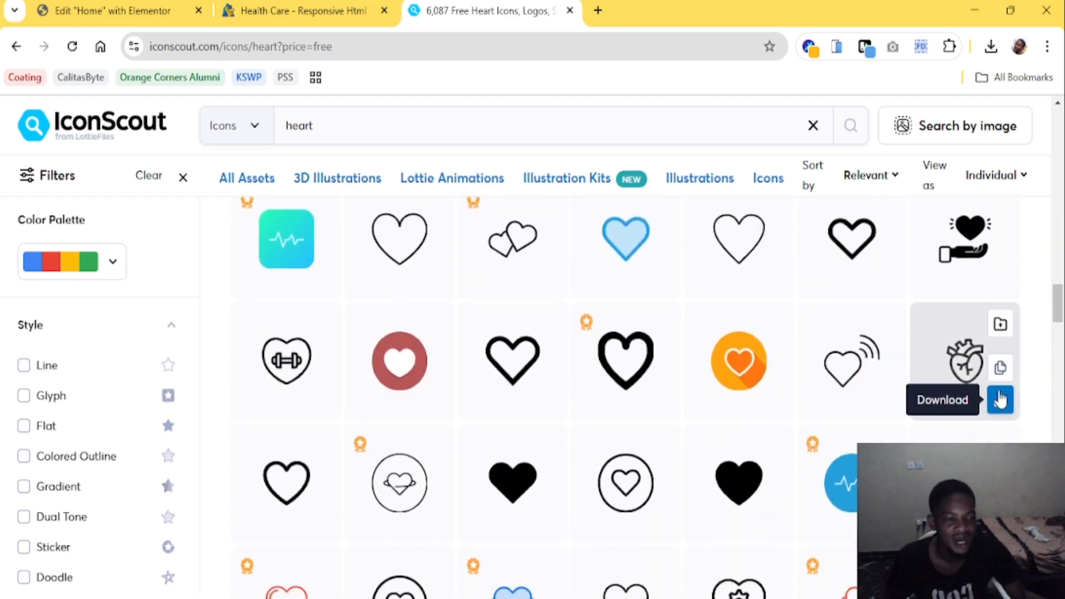
left_click(998, 402)
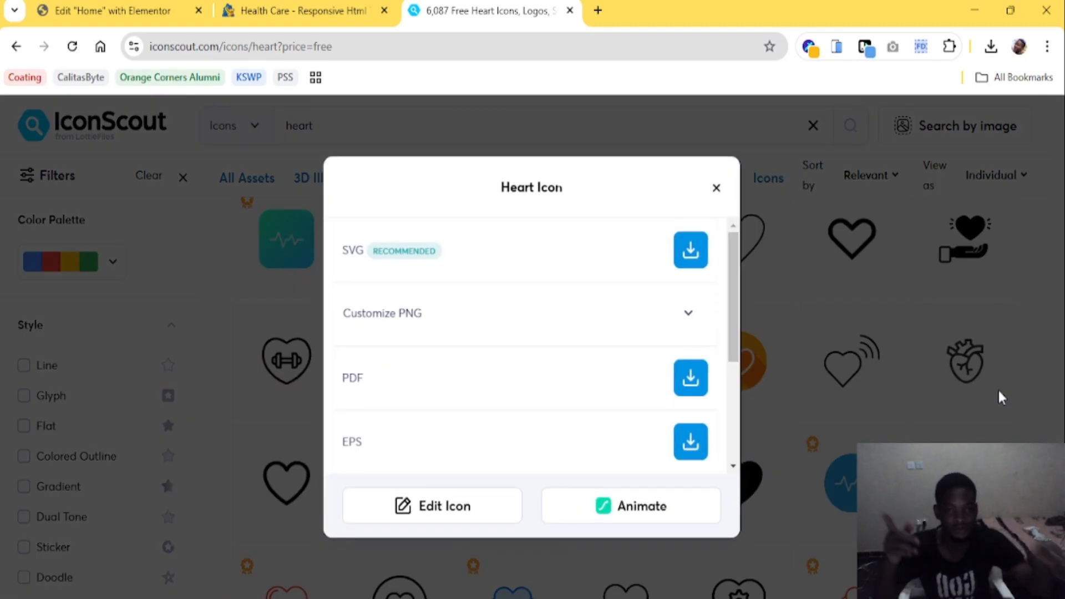
left_click(692, 258)
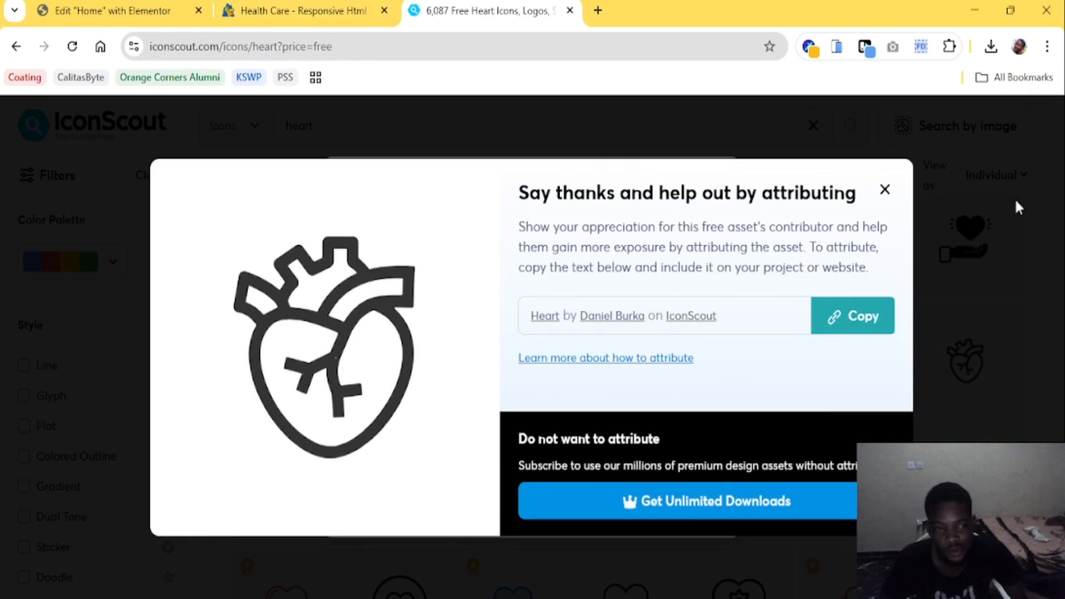
Return to the Elementor tab, upload heart (2).svg and insert it as the Cardiology icon box's icon
left_click(111, 11)
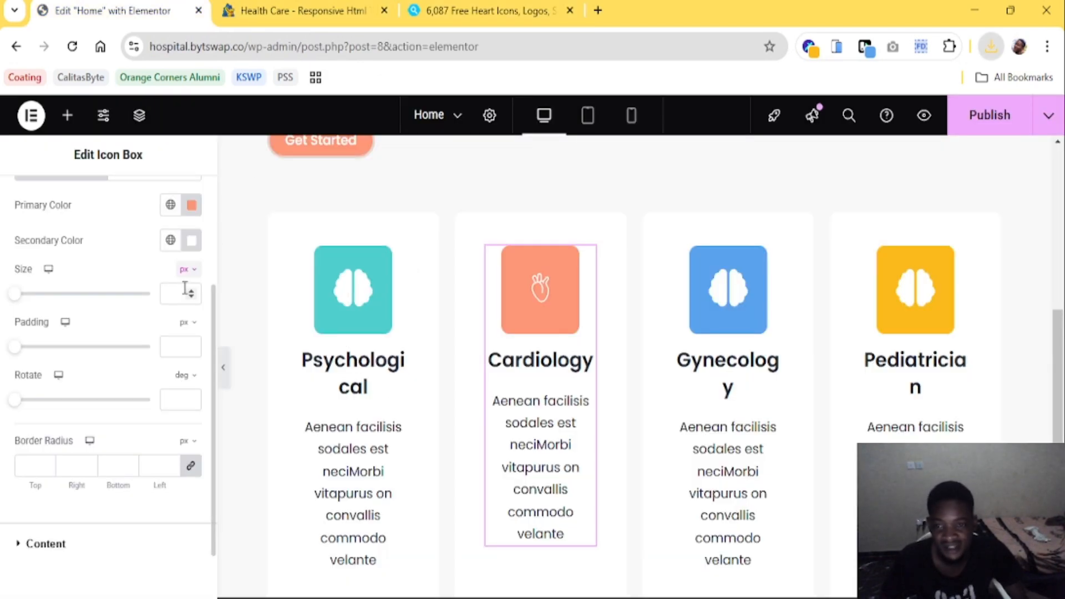
scroll(107, 294, "up", 3)
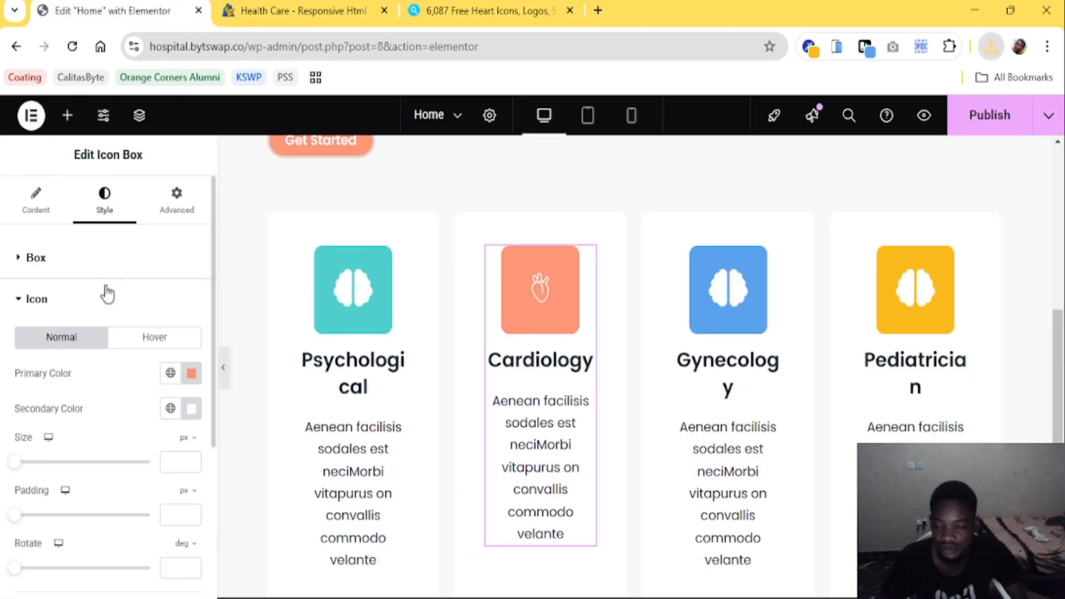
left_click(38, 202)
left_click(191, 377)
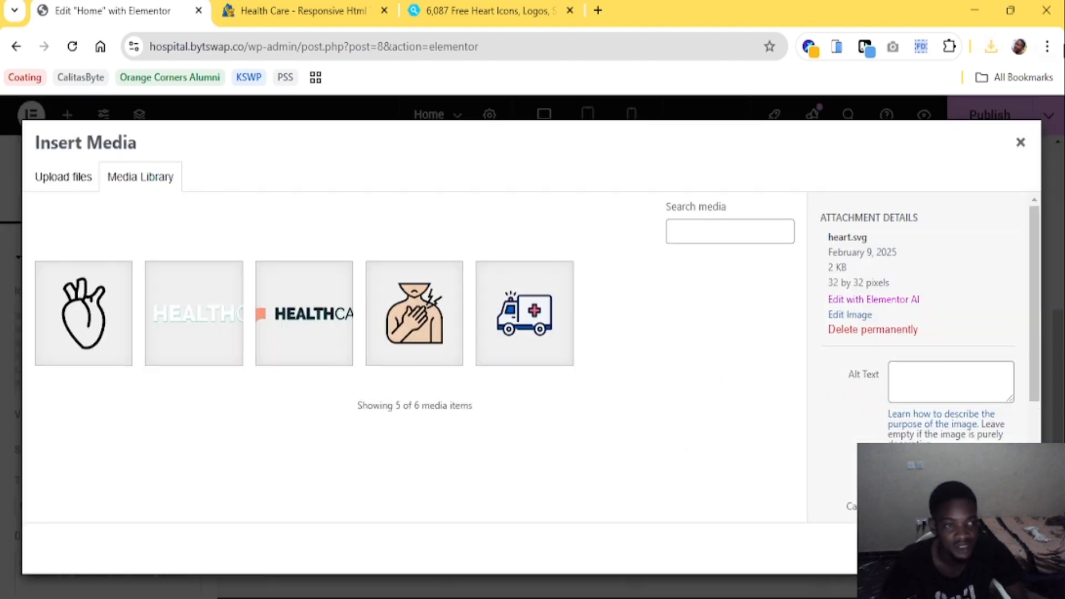
left_click_drag(850, 136, 360, 419)
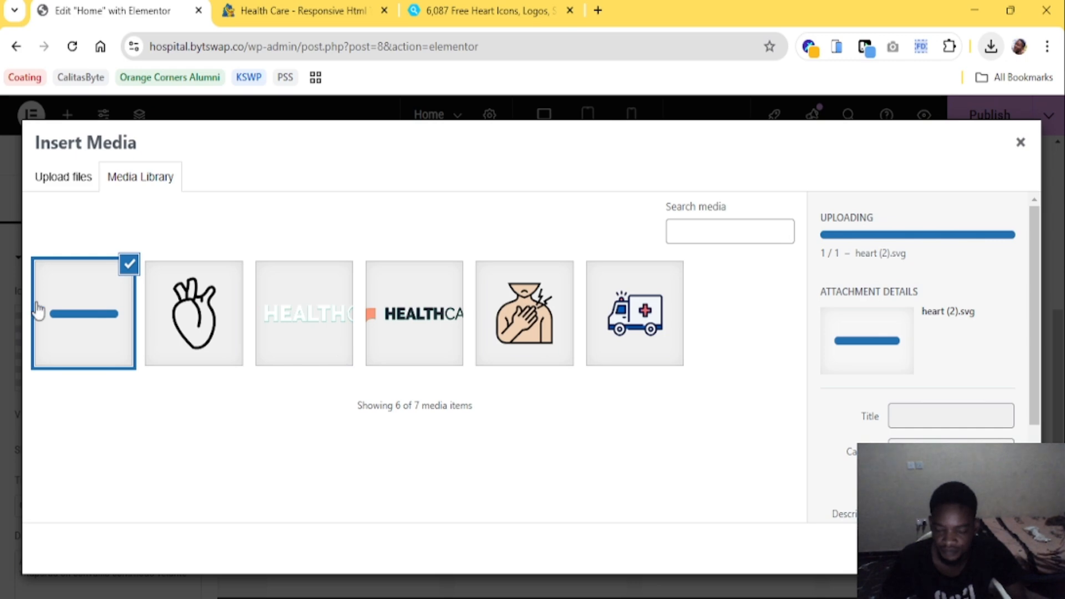
left_click(203, 318)
left_click(95, 334)
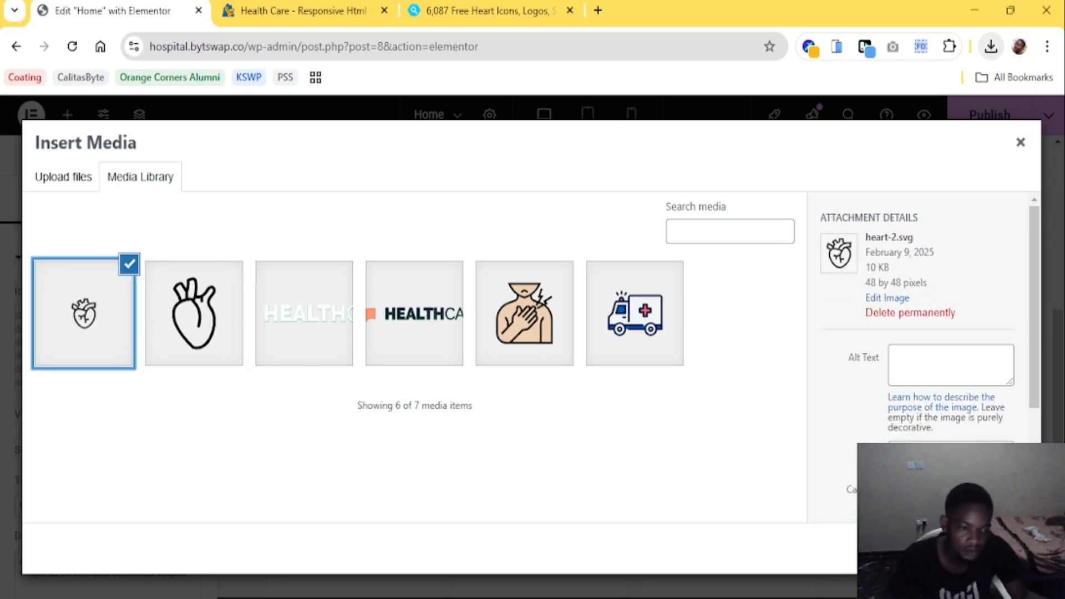
left_click(1013, 551)
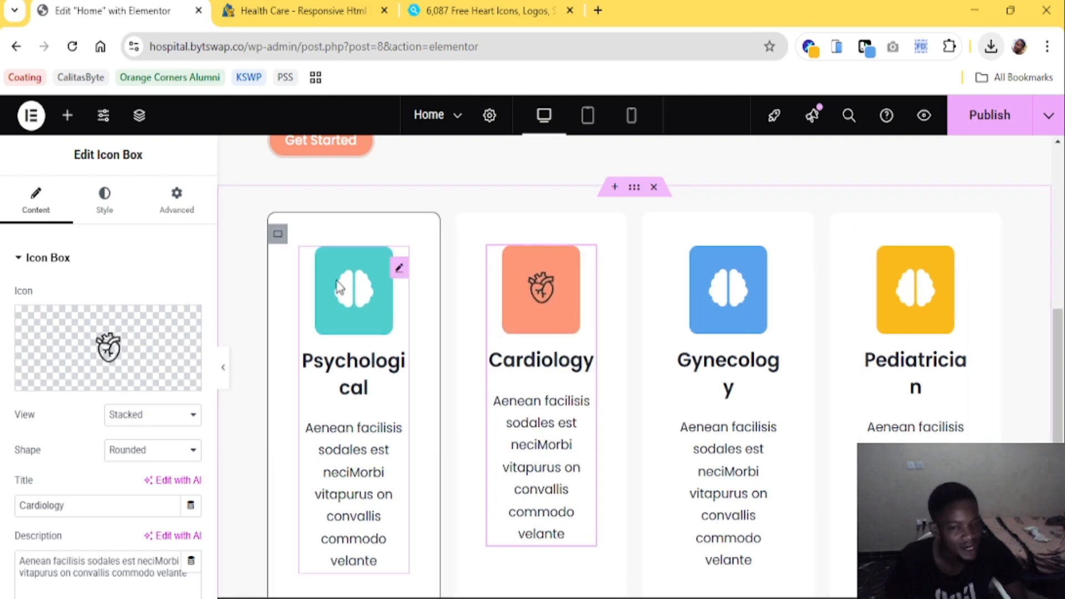
Check the Cardiology icon's color settings and the SVG files available in the media library
left_click(105, 208)
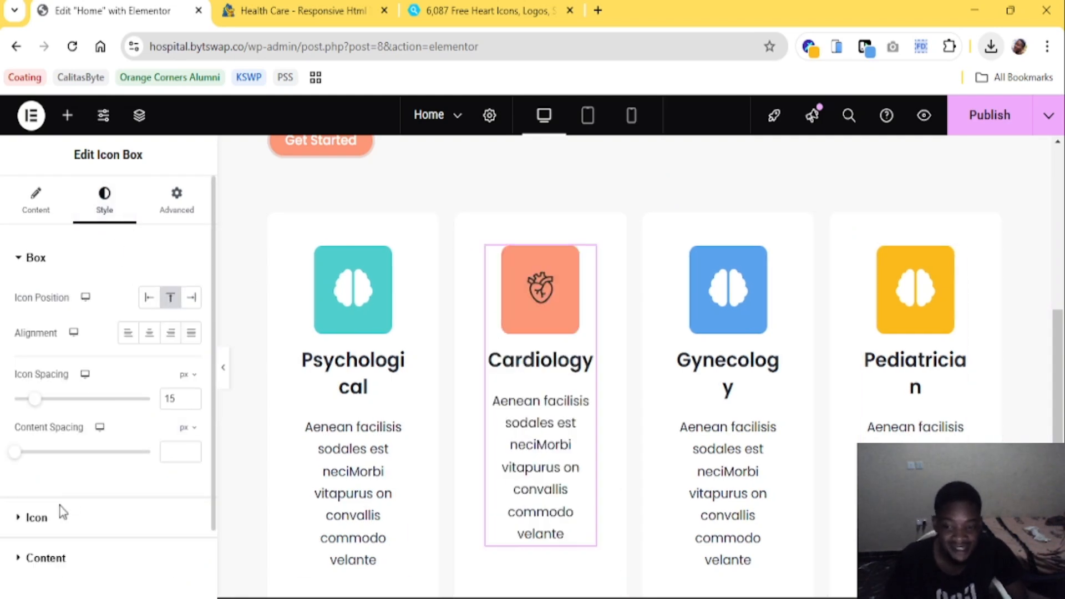
left_click(37, 517)
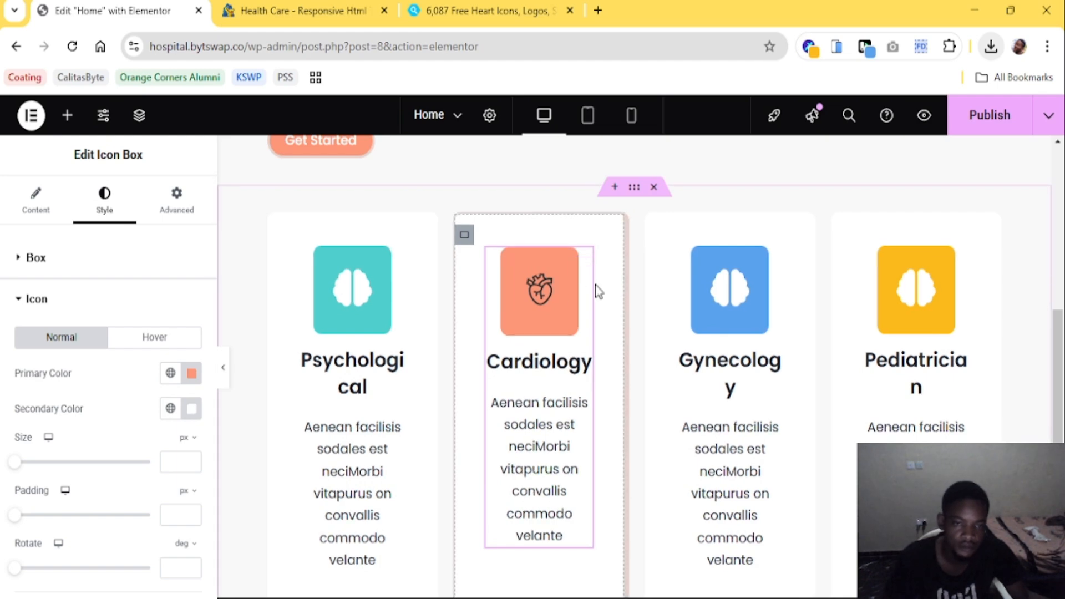
left_click(36, 206)
mouse_move(141, 355)
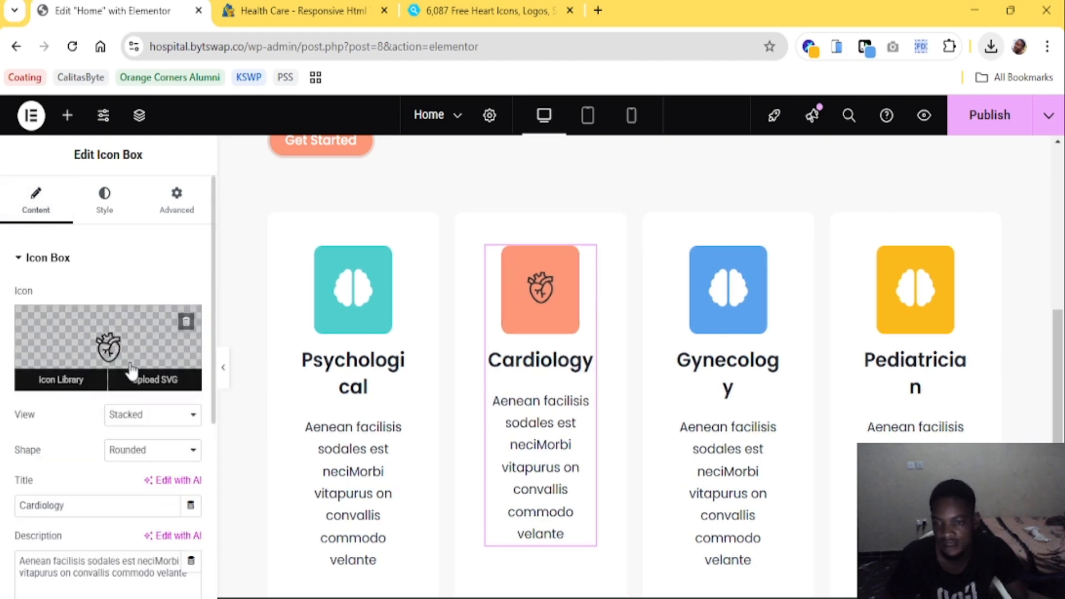
left_click(147, 380)
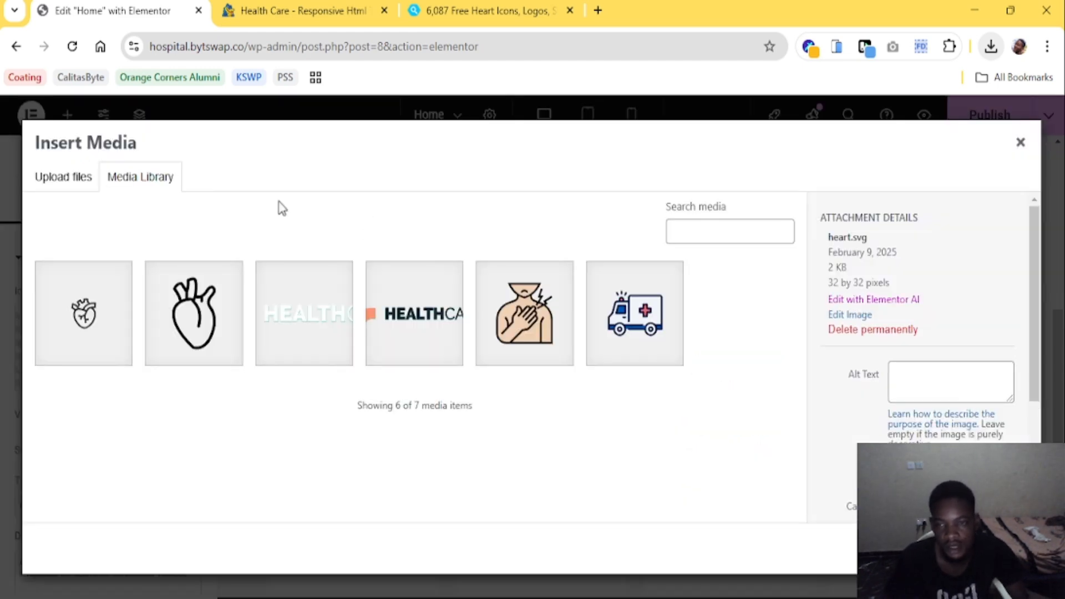
left_click(1018, 145)
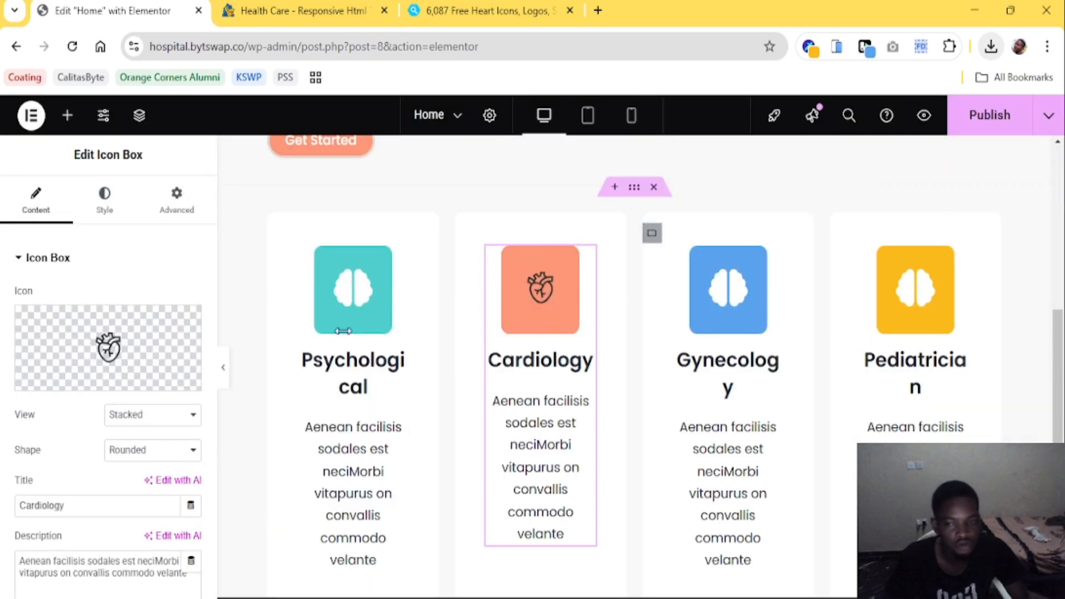
Search Elementor's icon library for "hear" to look at the built-in heart icons, and clear the search
left_click(111, 347)
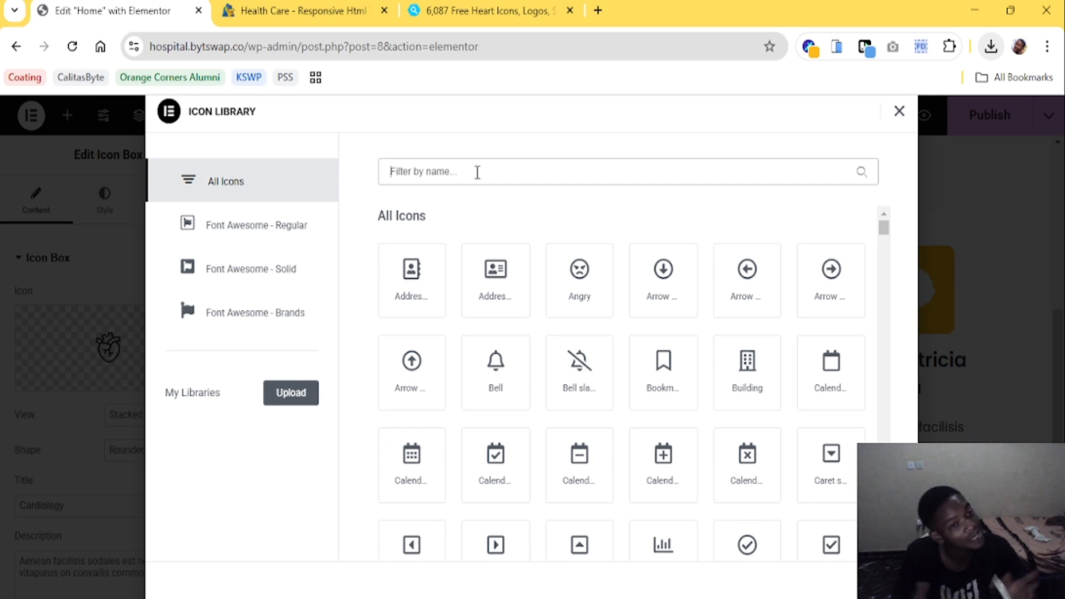
type("her")
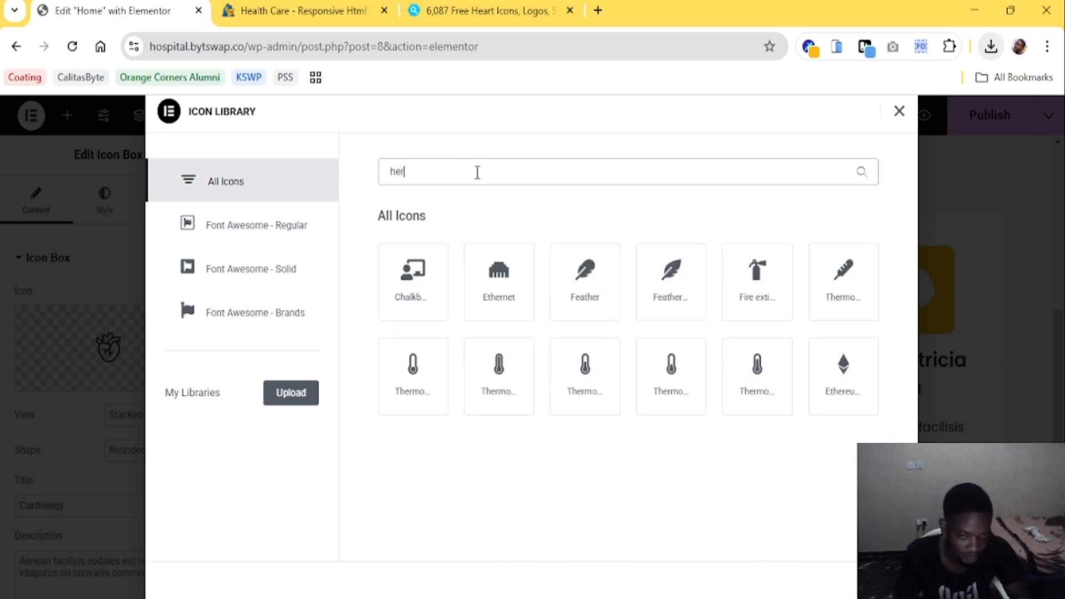
key("BackSpace")
type("ar")
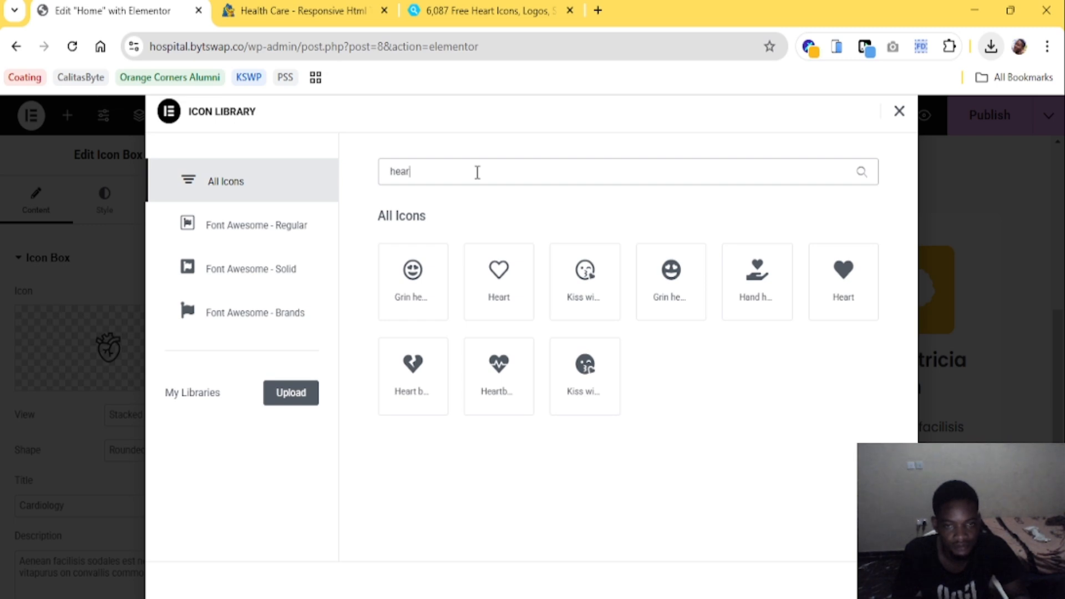
key("BackSpace")
key("BackSpace")
key("BackSpace")
key("BackSpace")
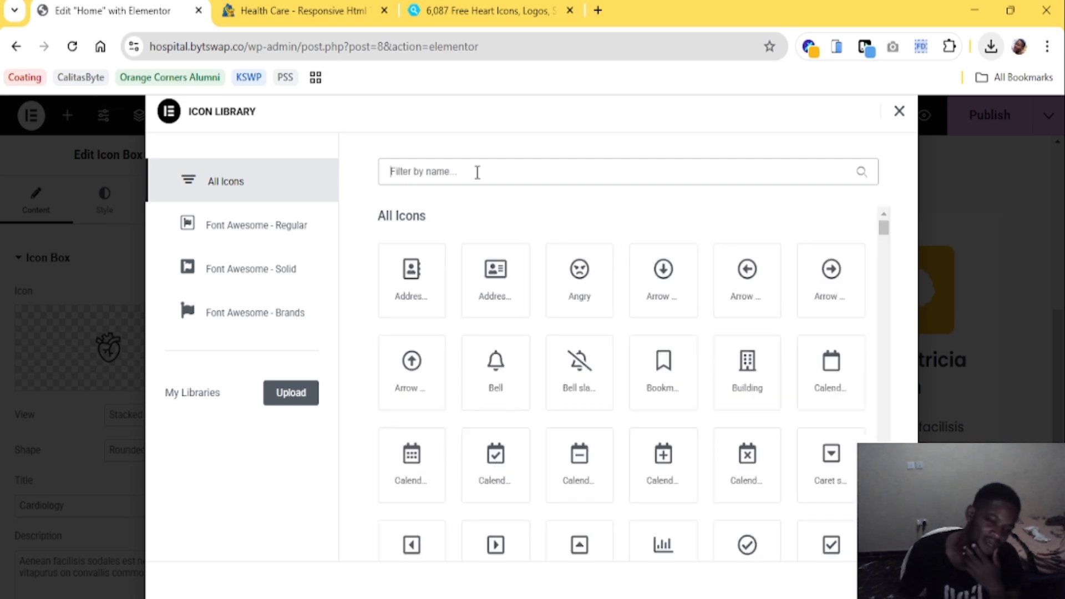
Search Google for "fontawesome" in a new browser tab and open the Font Awesome website
left_click(600, 14)
left_click(350, 50)
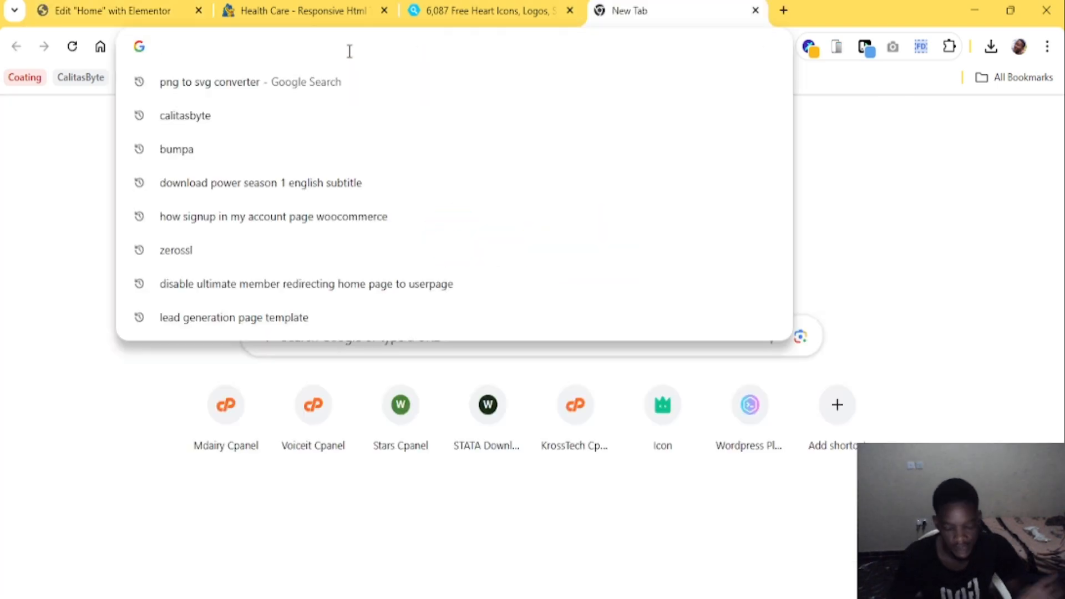
type("fn")
key("BackSpace")
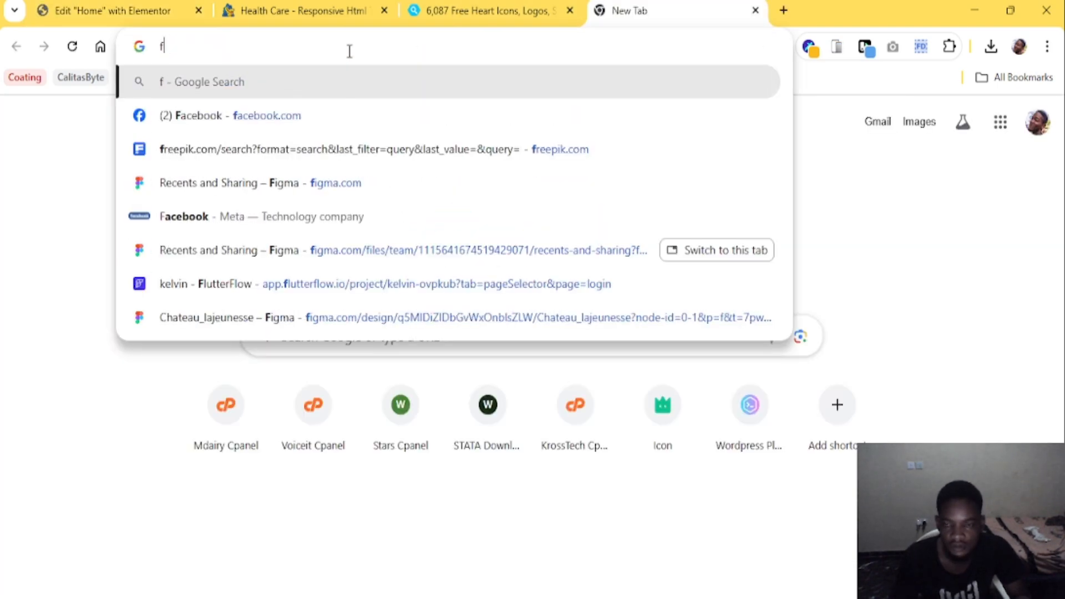
type("ont")
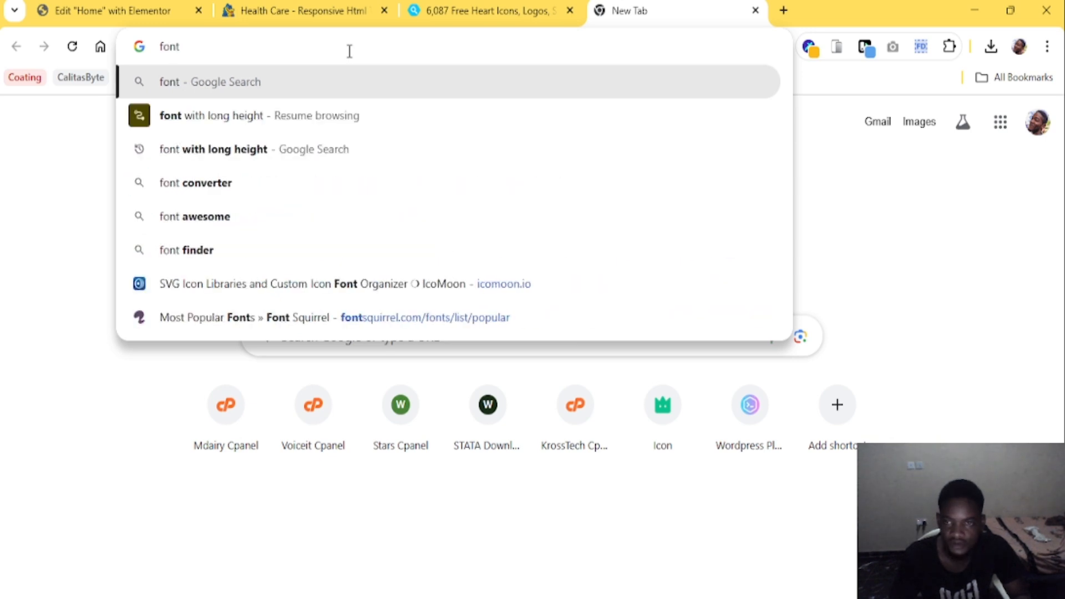
type("awe")
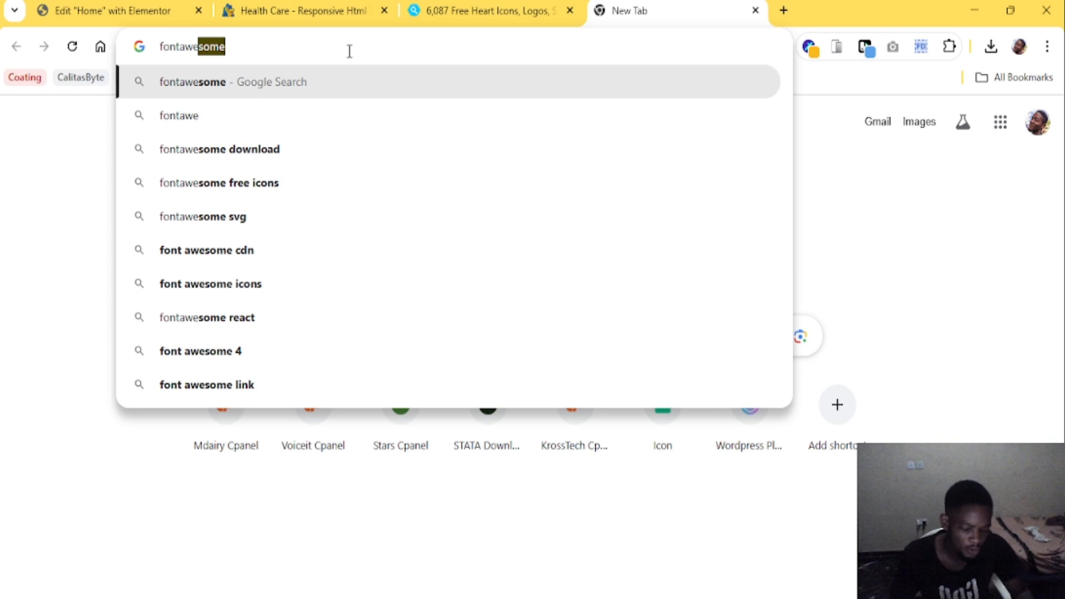
key("Return")
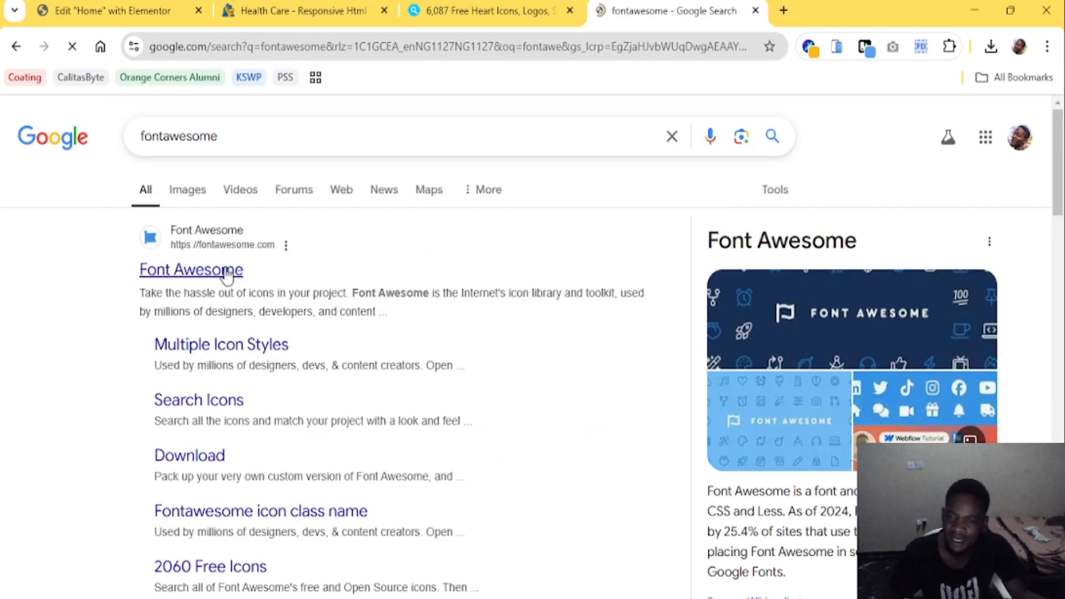
left_click(243, 271)
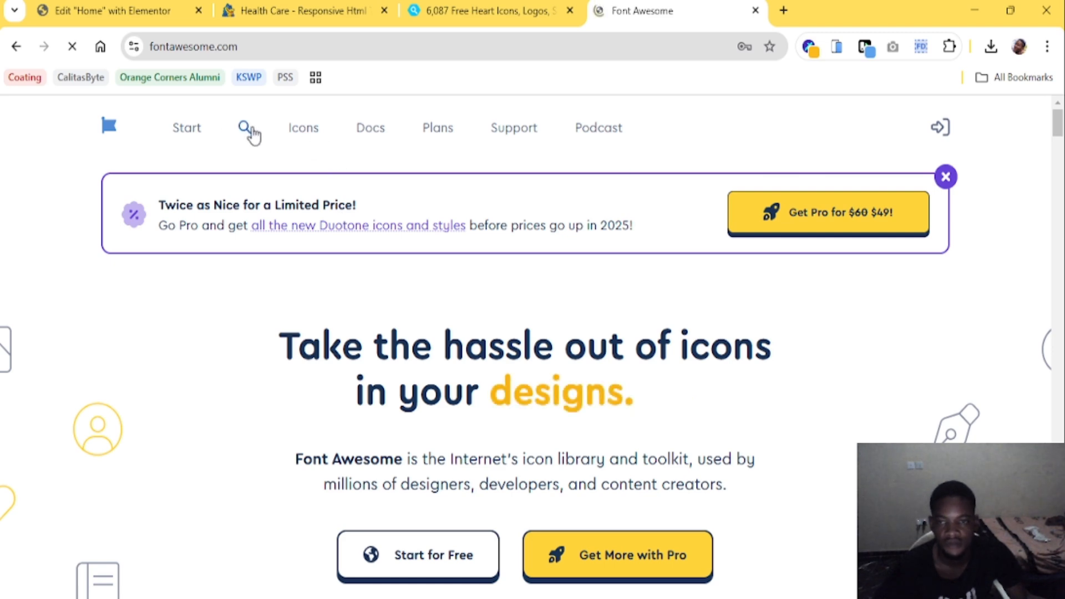
Open Font Awesome's icon search, dismiss the promotional banner and search for "heart"
left_click(247, 132)
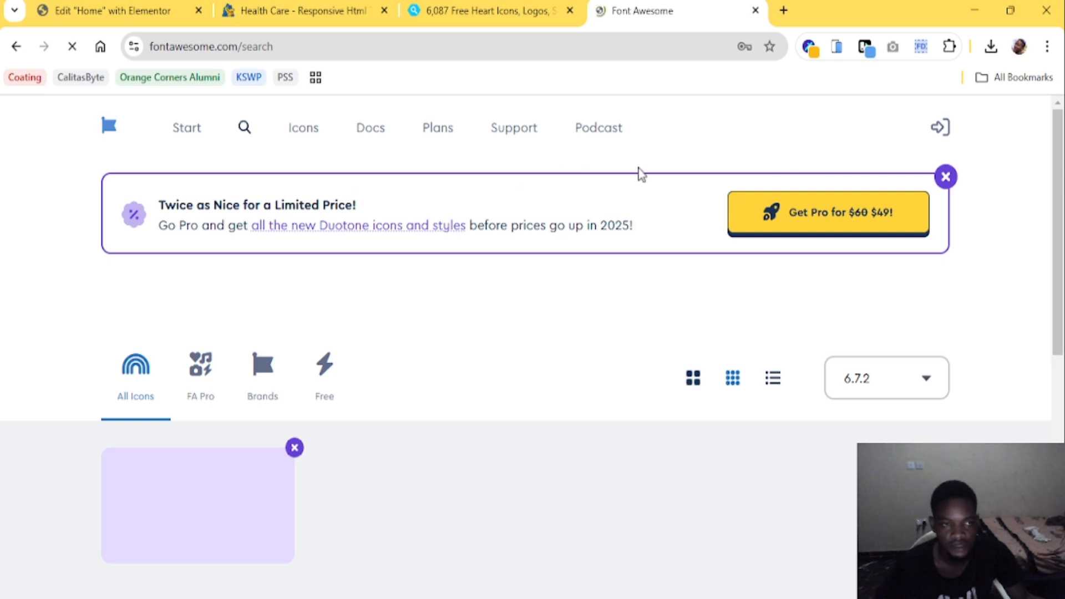
scroll(323, 285, "down", 5)
scroll(323, 280, "up", 5)
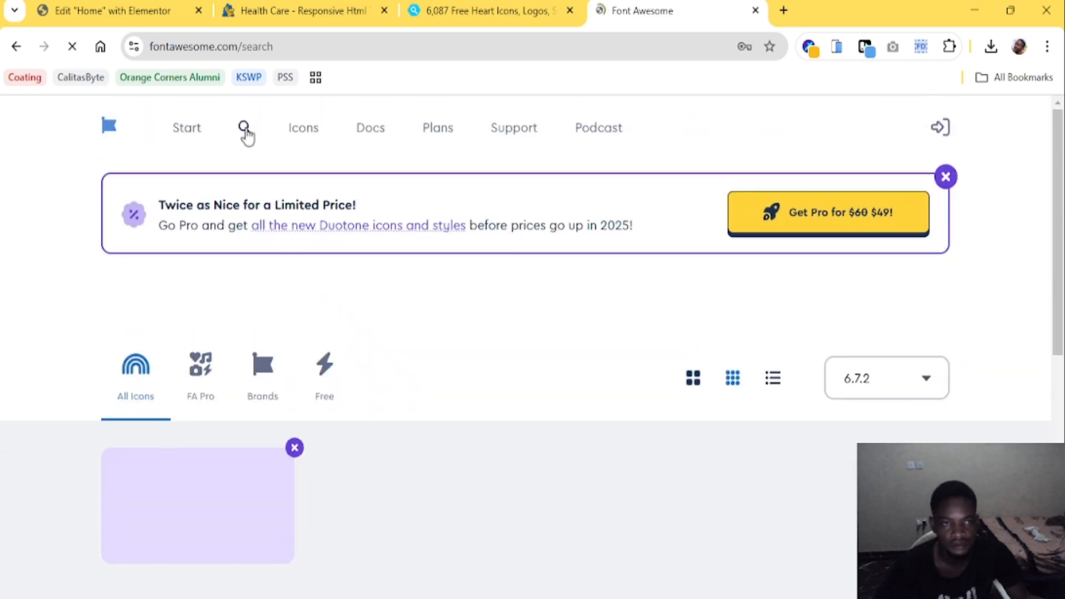
left_click(945, 177)
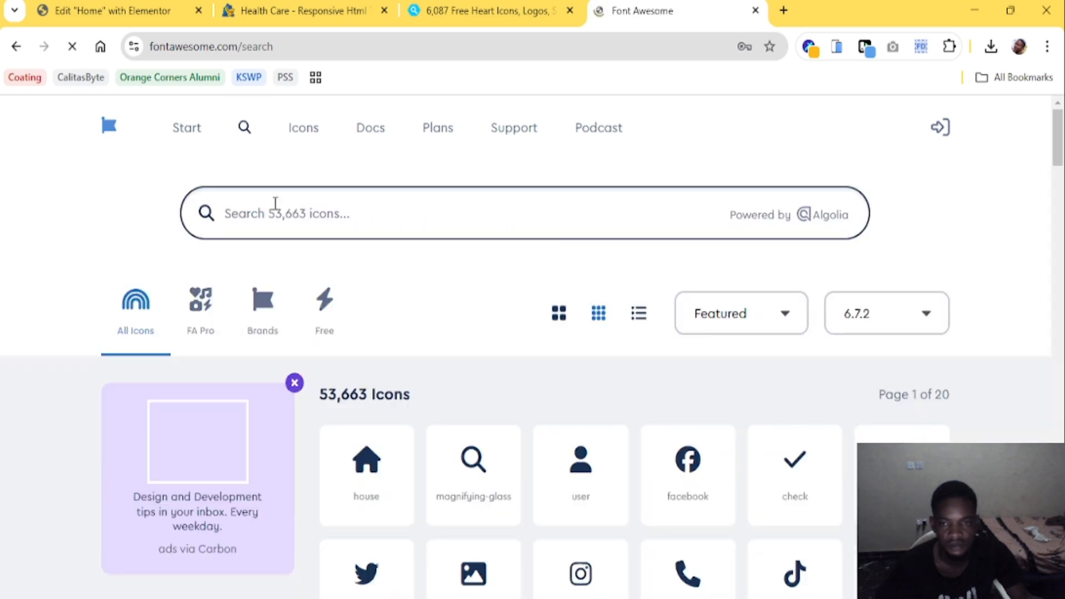
left_click(331, 205)
type("heart")
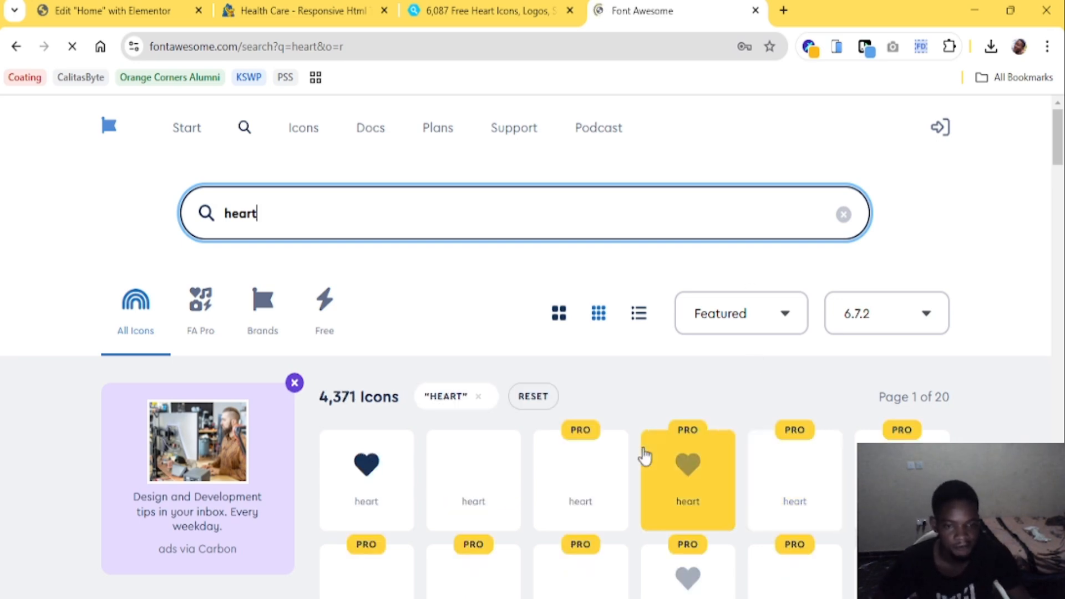
Compare Font Awesome's heart icons with Elementor's icon library and the IconScout heart, ending back on Font Awesome
scroll(642, 457, "down", 10)
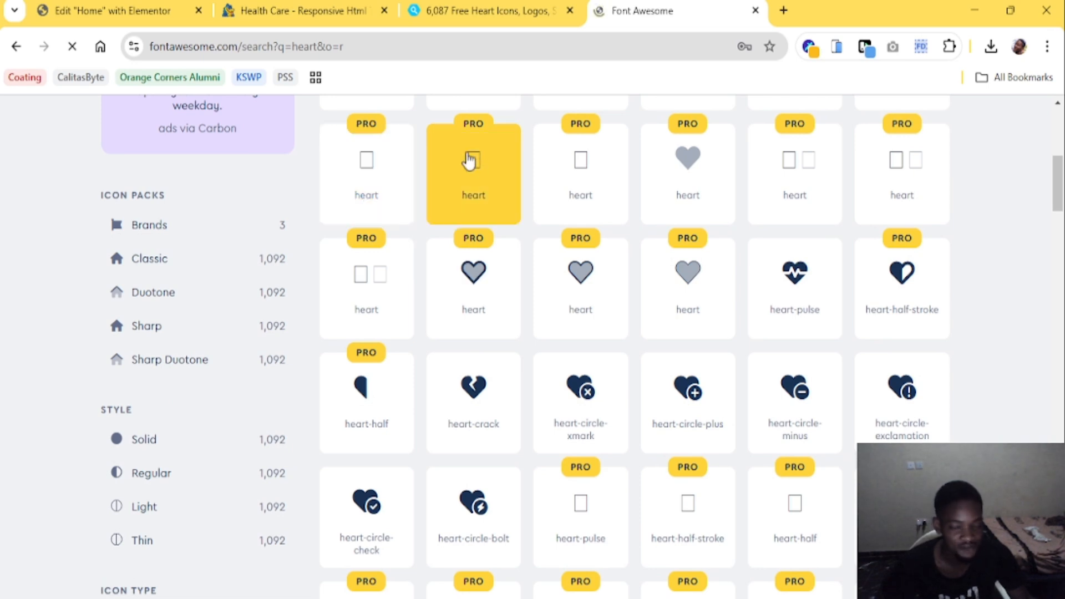
left_click(111, 11)
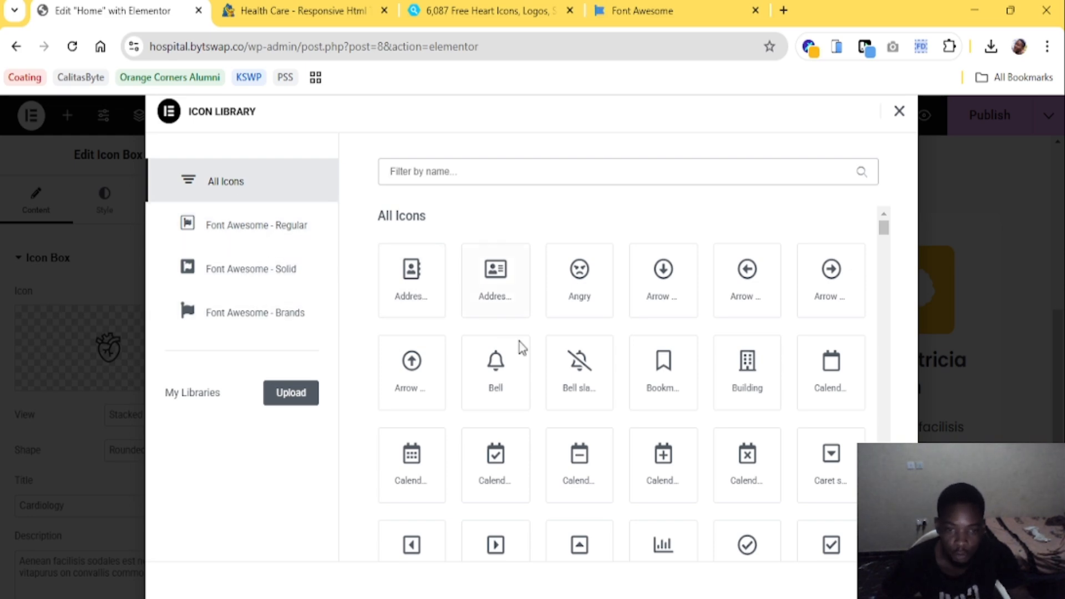
left_click(488, 11)
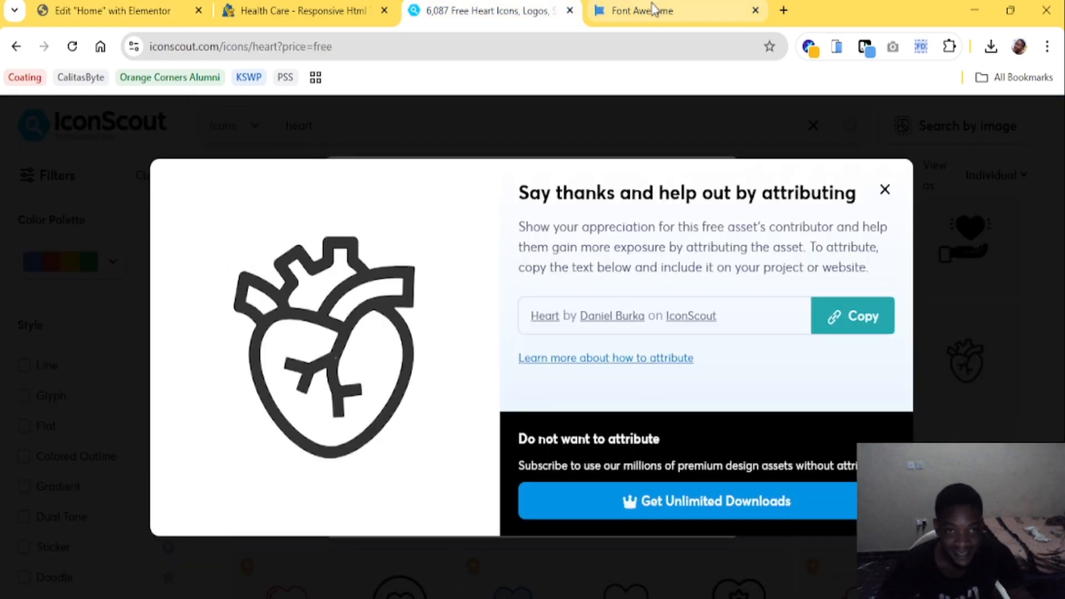
left_click(643, 11)
left_click(89, 5)
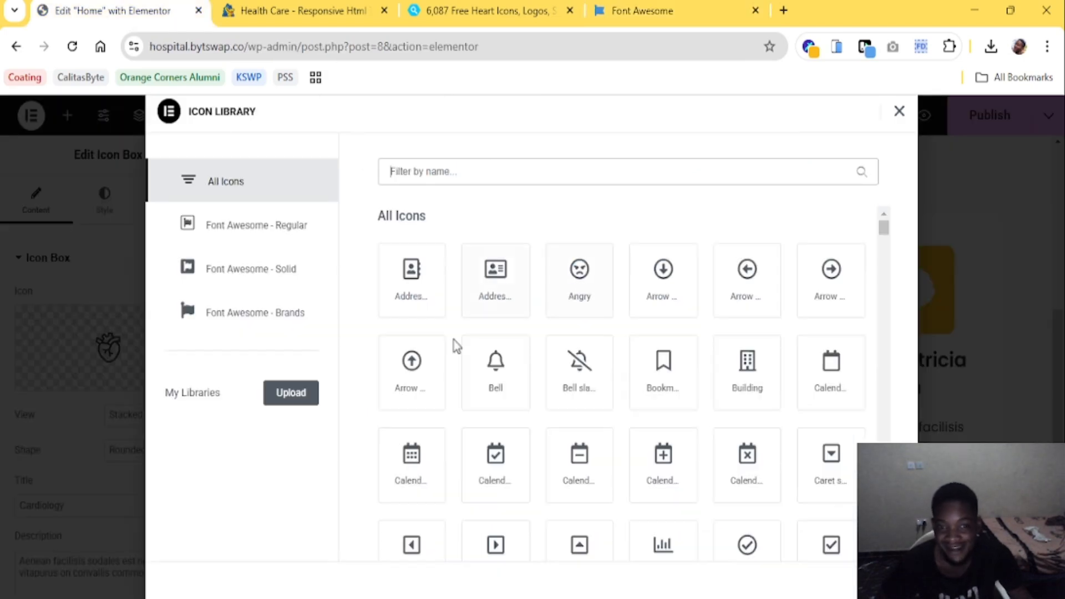
left_click(624, 11)
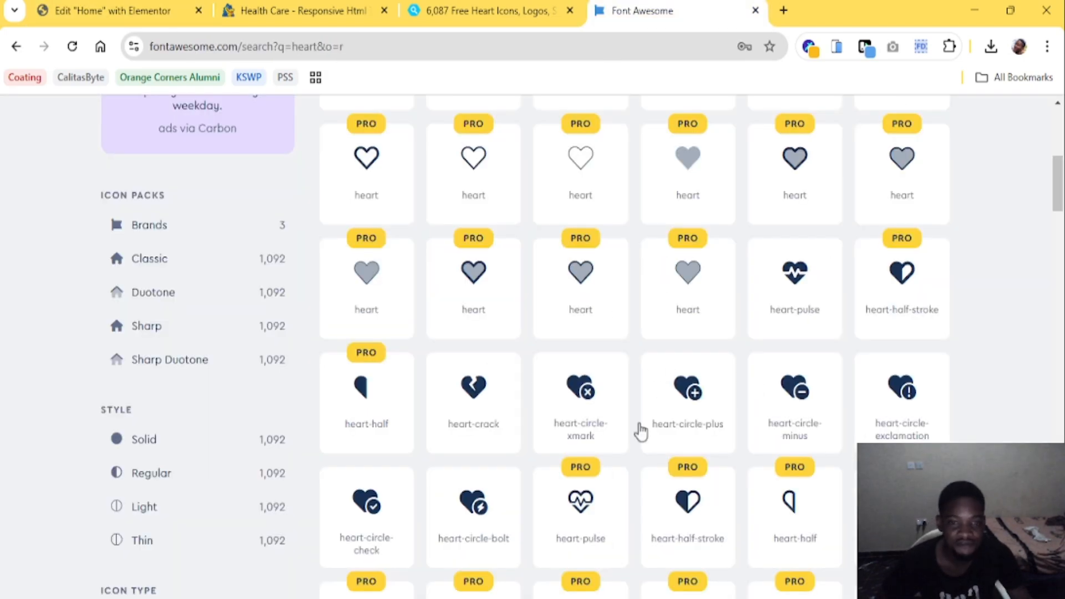
Look through the rest of the first page of Font Awesome heart results for an anatomical heart and request the next page
scroll(649, 380, "down", 8)
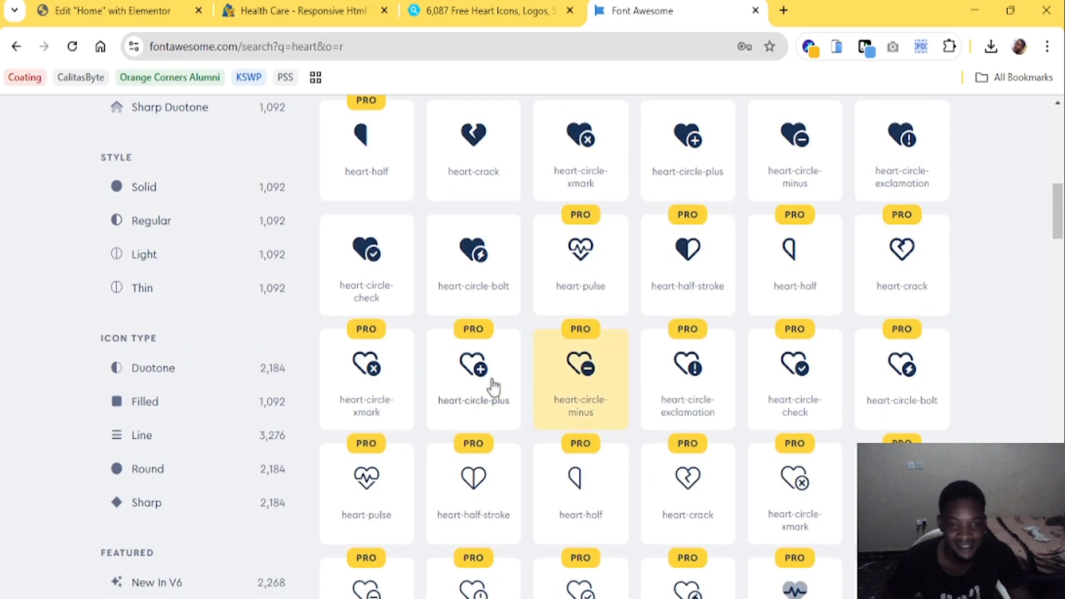
scroll(678, 383, "down", 8)
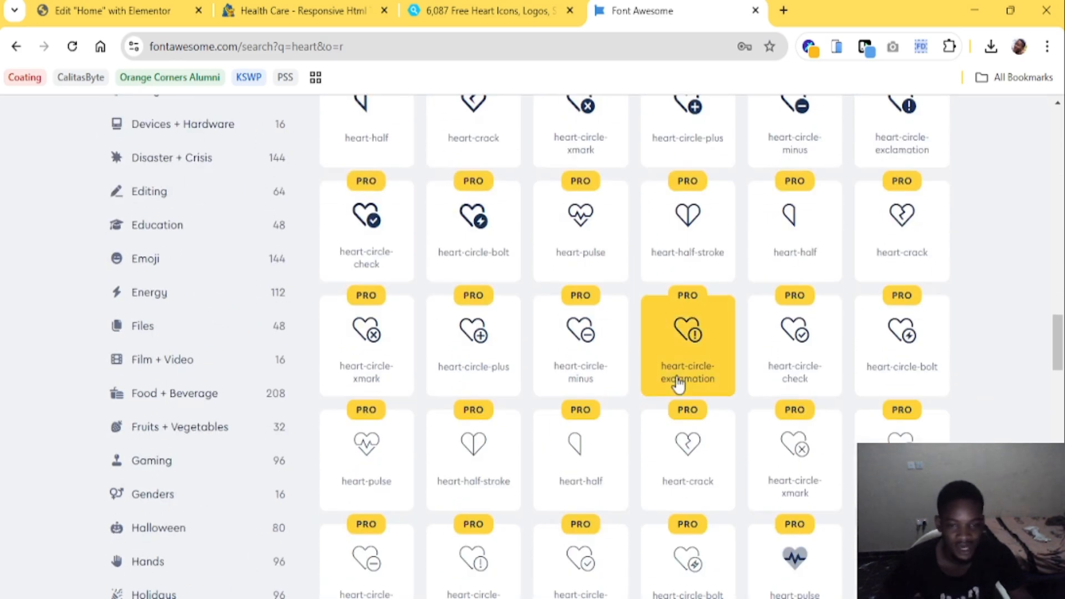
scroll(678, 383, "down", 8)
scroll(678, 383, "down", 5)
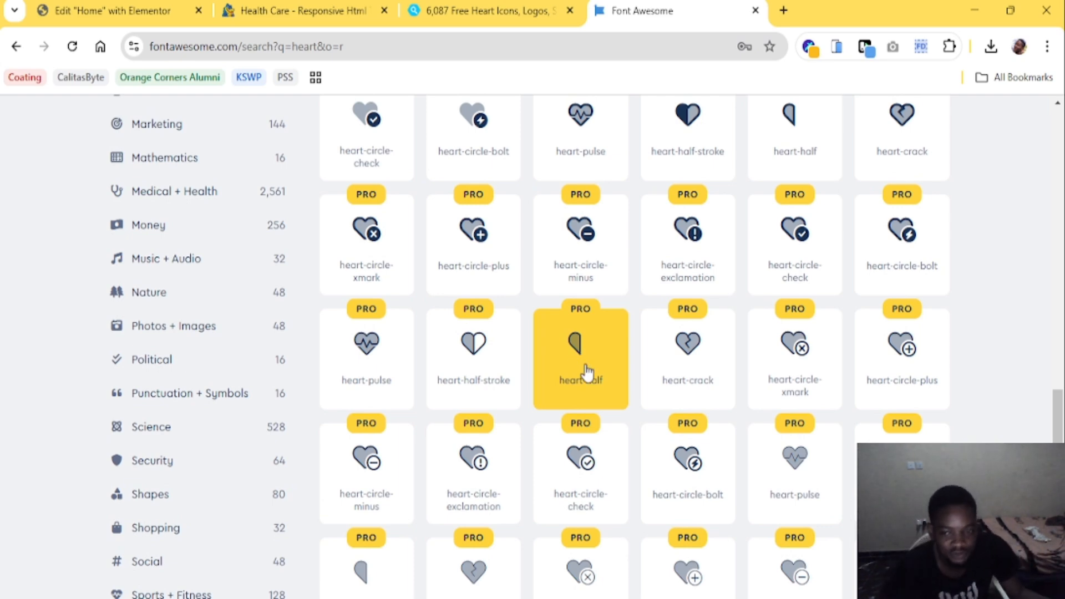
scroll(620, 413, "down", 9)
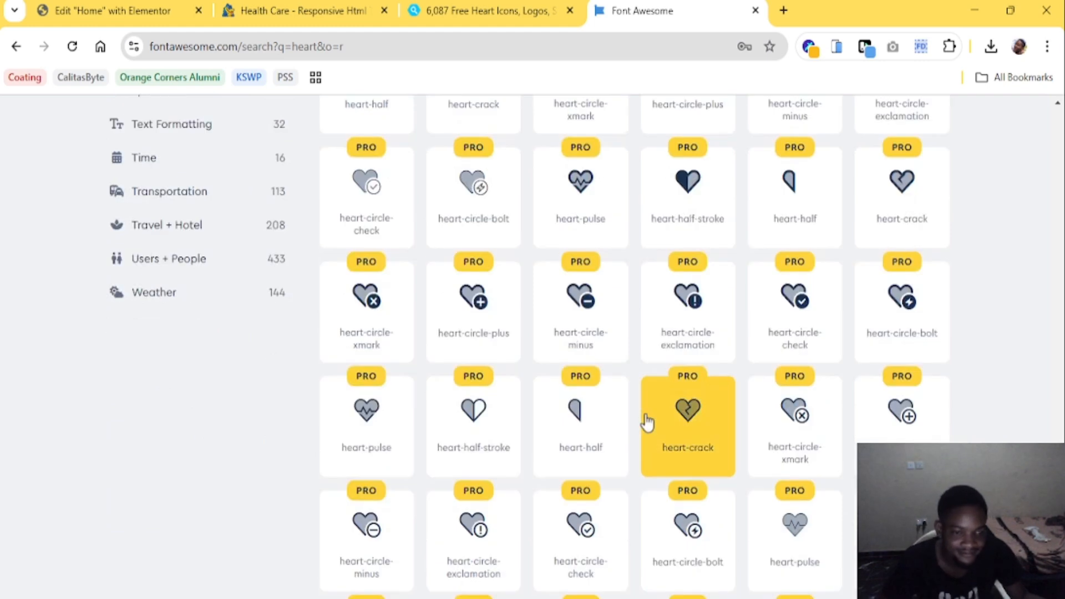
scroll(646, 421, "down", 7)
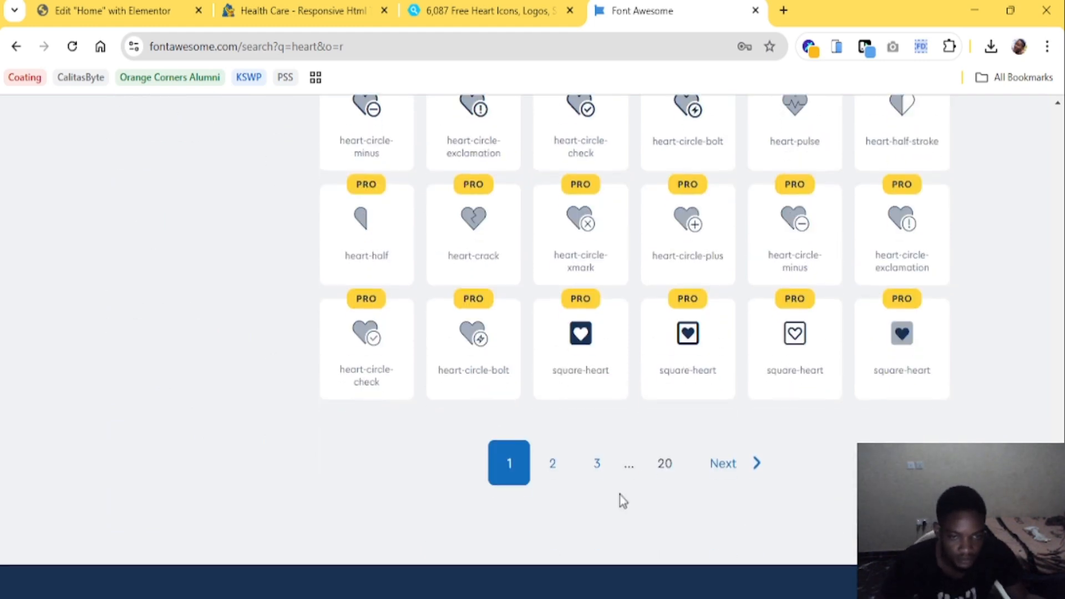
left_click(723, 464)
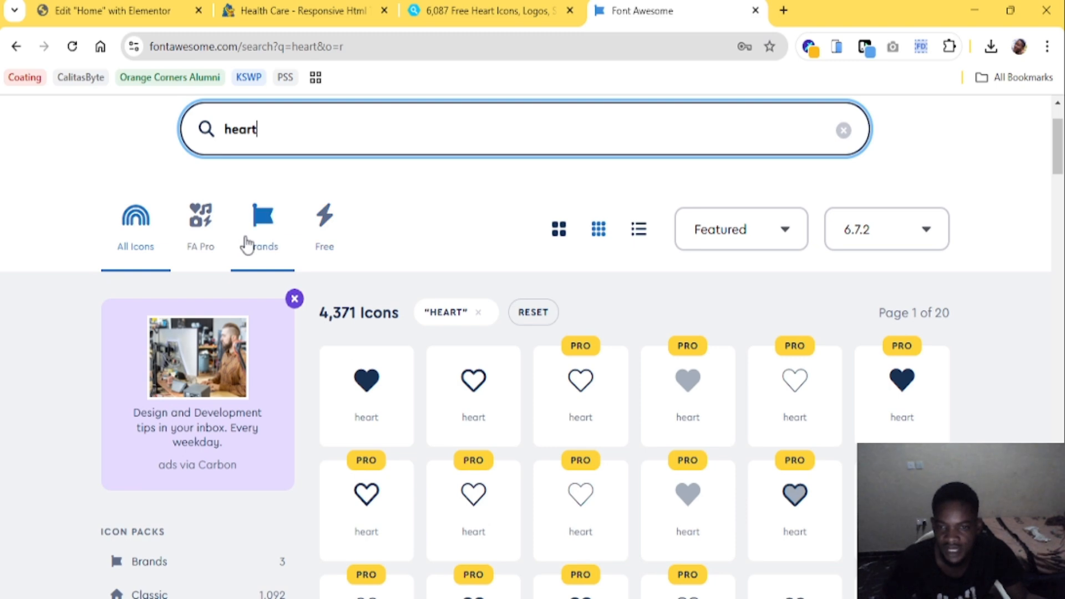
Filter the Font Awesome heart results to free icons and look through them for a suitable cardiology heart
left_click(322, 227)
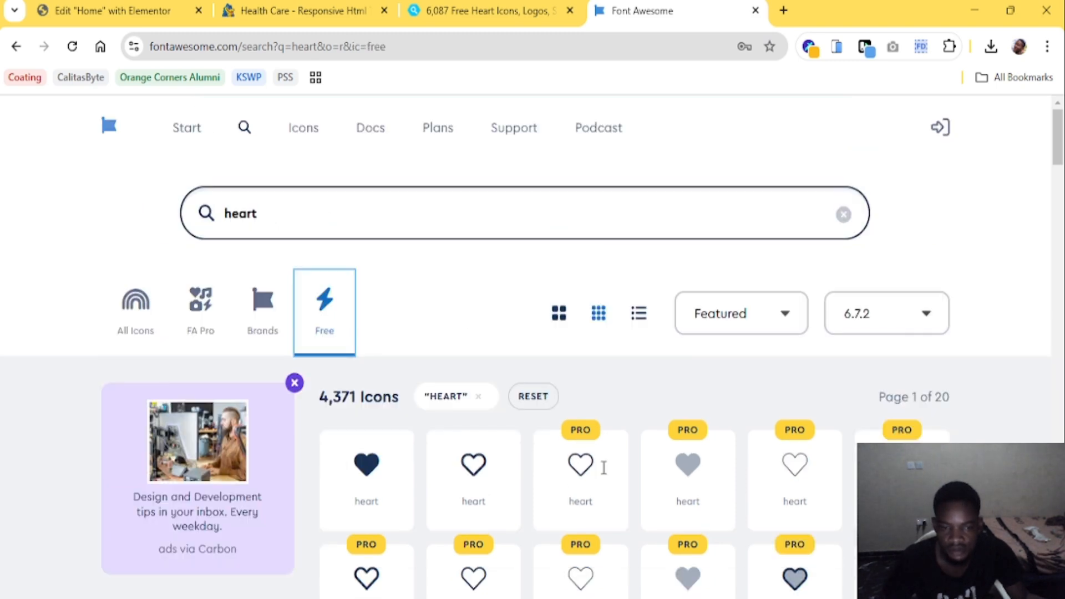
scroll(603, 468, "down", 5)
scroll(670, 385, "down", 5)
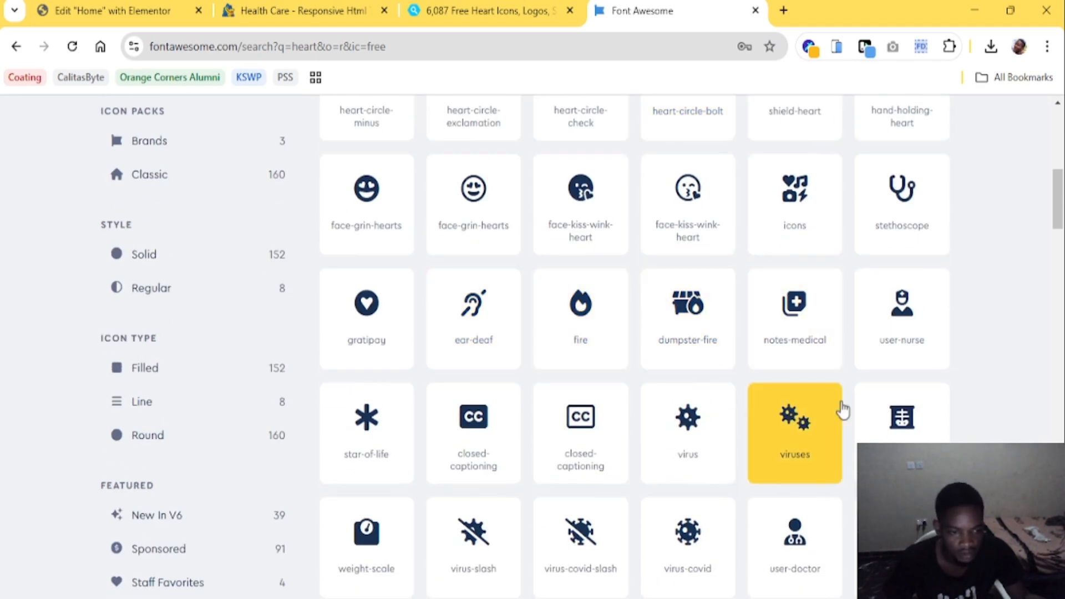
scroll(842, 411, "up", 7)
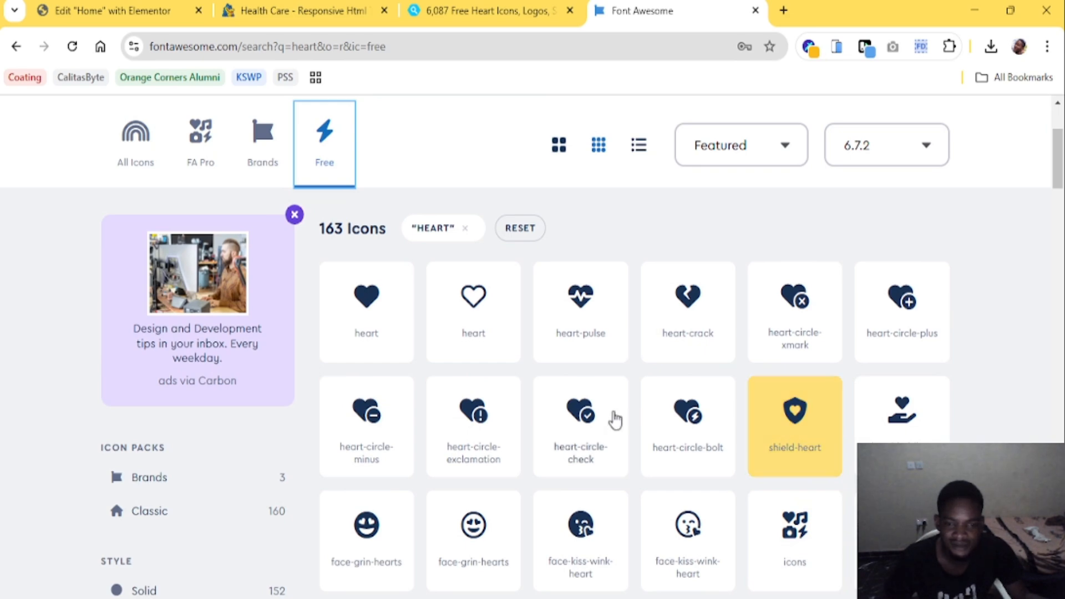
scroll(632, 427, "down", 8)
scroll(633, 427, "down", 5)
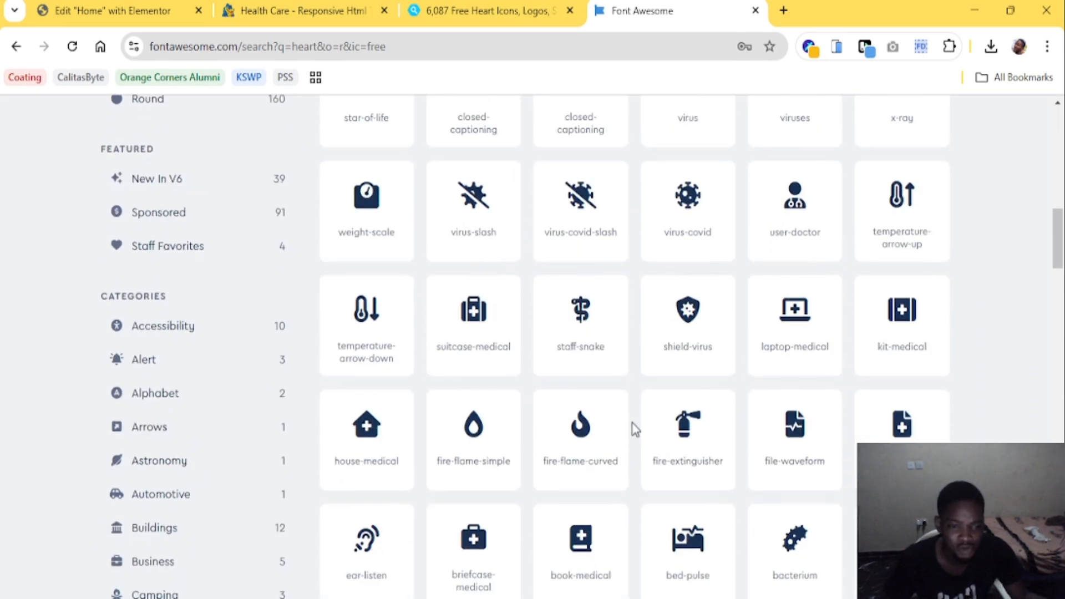
scroll(632, 425, "down", 8)
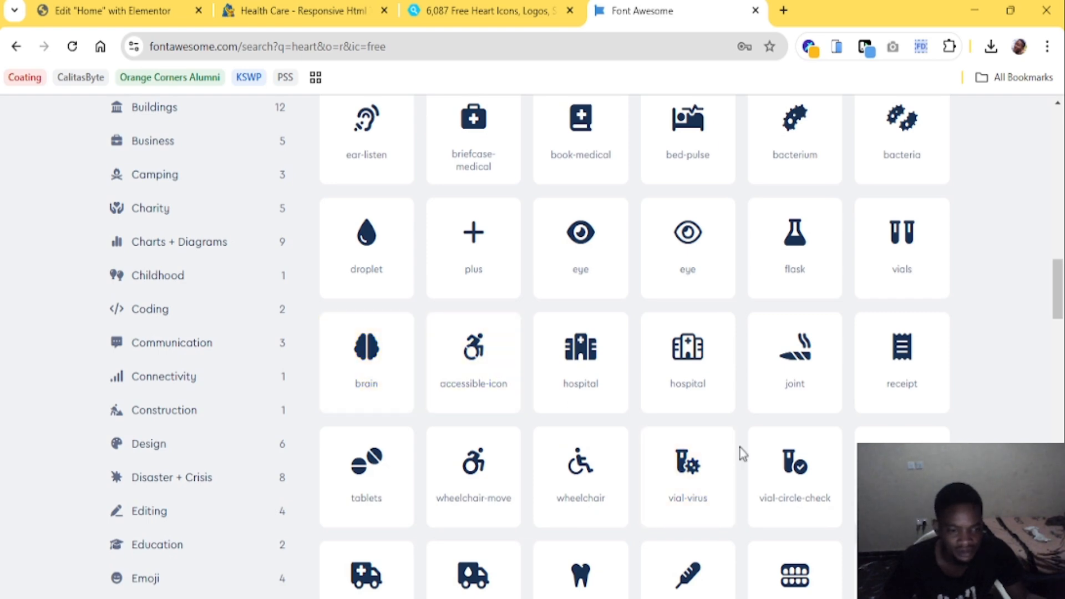
scroll(741, 452, "down", 6)
scroll(742, 453, "down", 2)
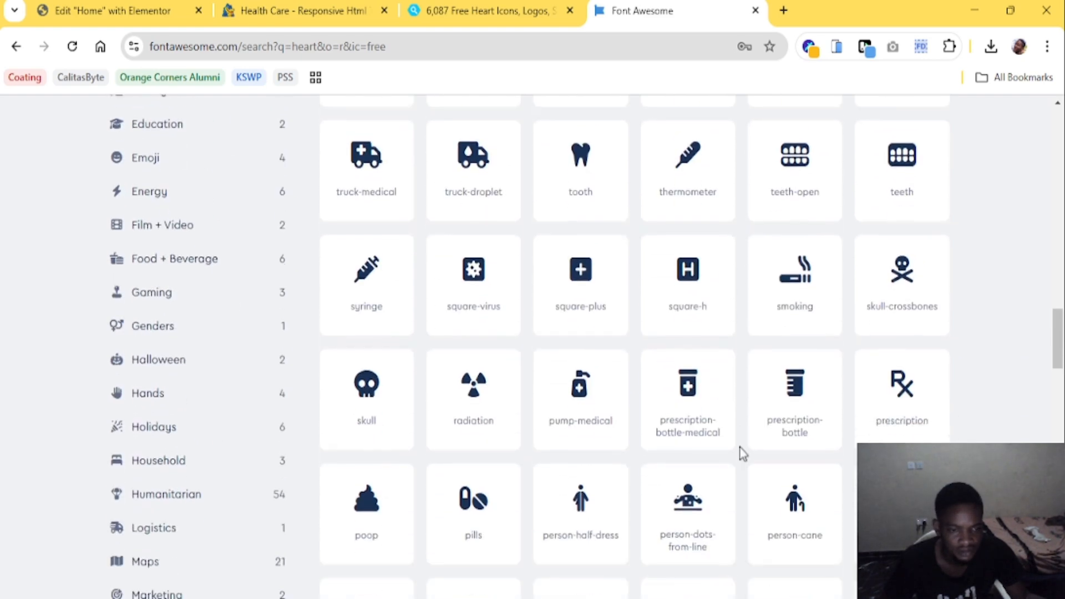
scroll(742, 453, "up", 13)
scroll(741, 453, "up", 10)
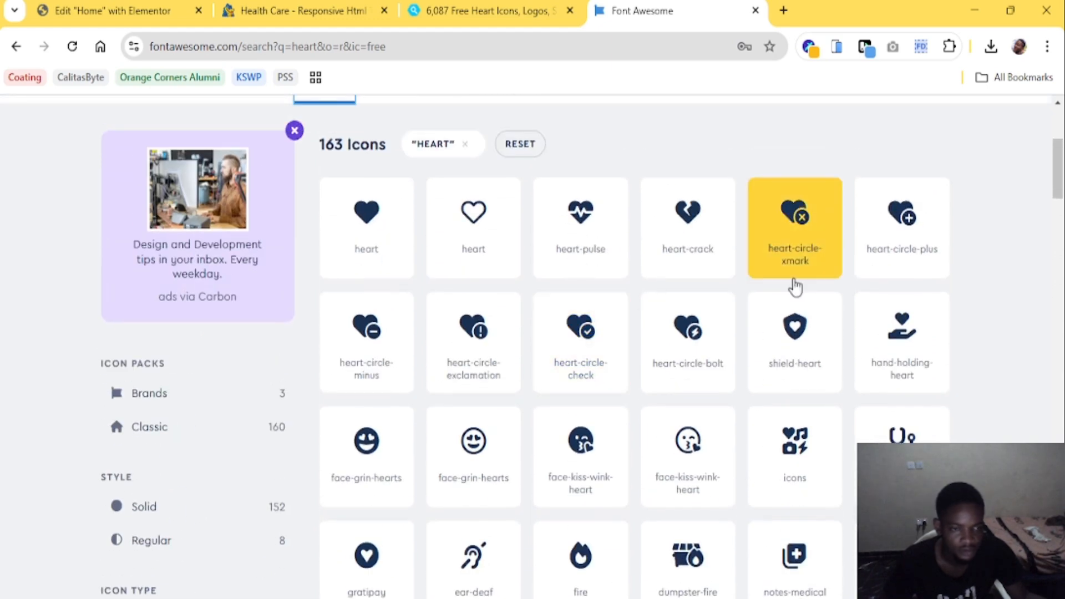
scroll(796, 280, "up", 3)
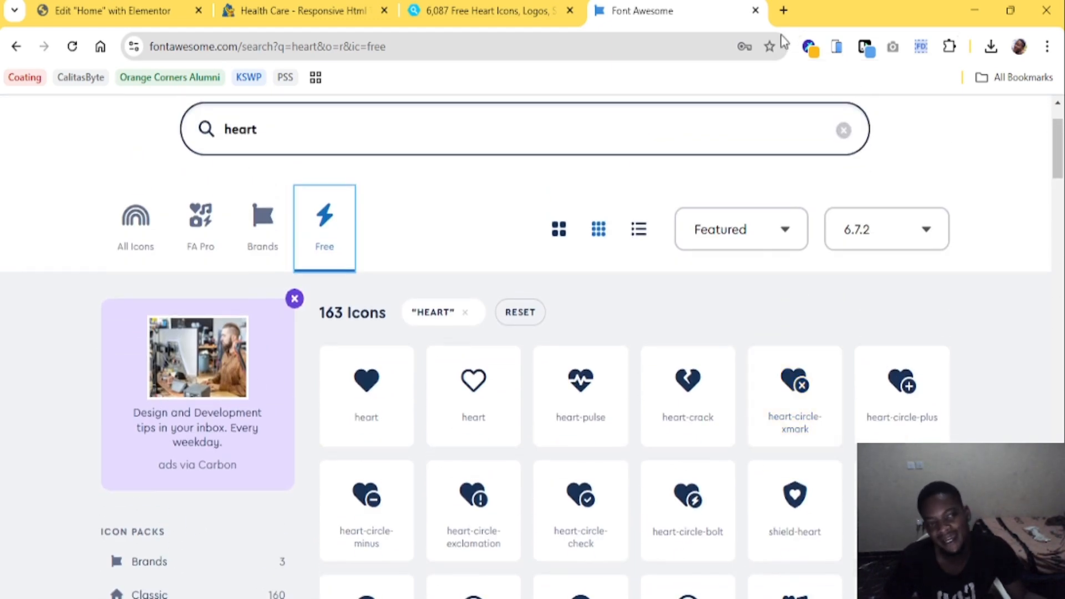
Look up "iconfinder" in a new browser tab and open the Iconfinder website
left_click(783, 10)
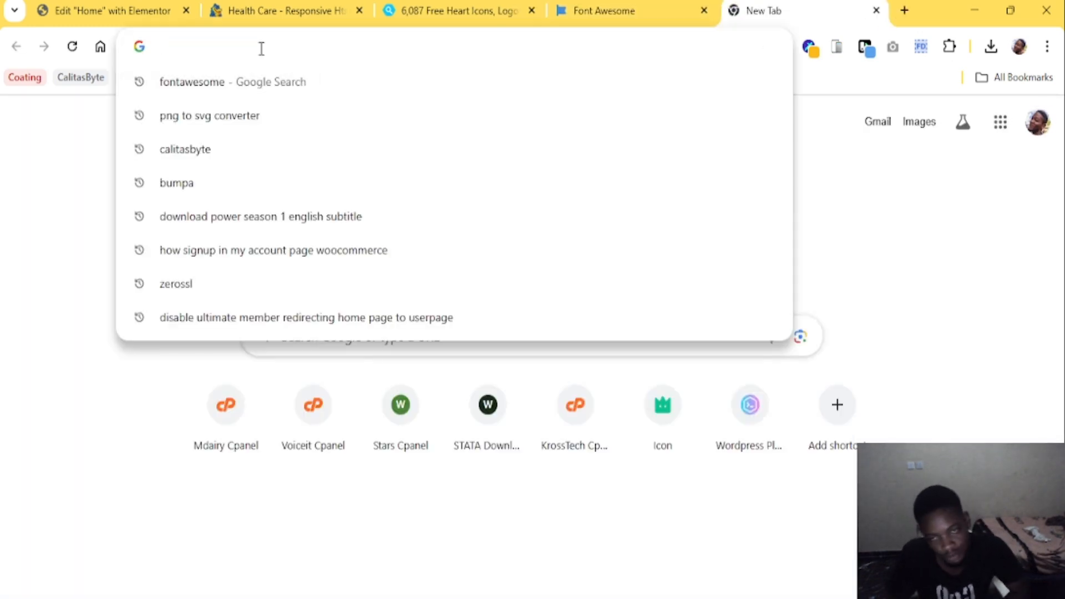
type("ioc")
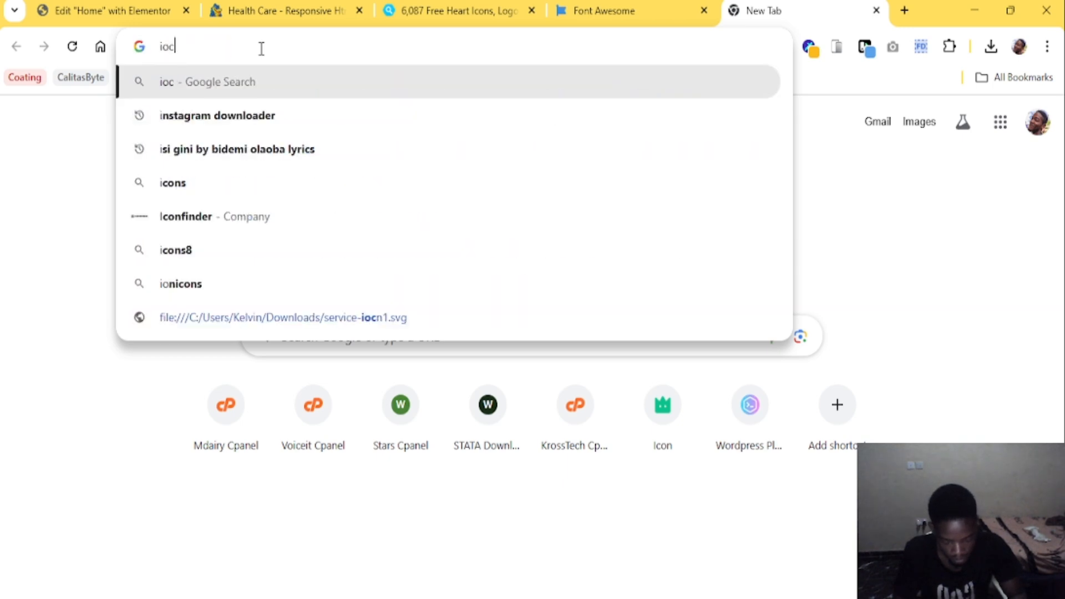
key("BackSpace")
key("BackSpace")
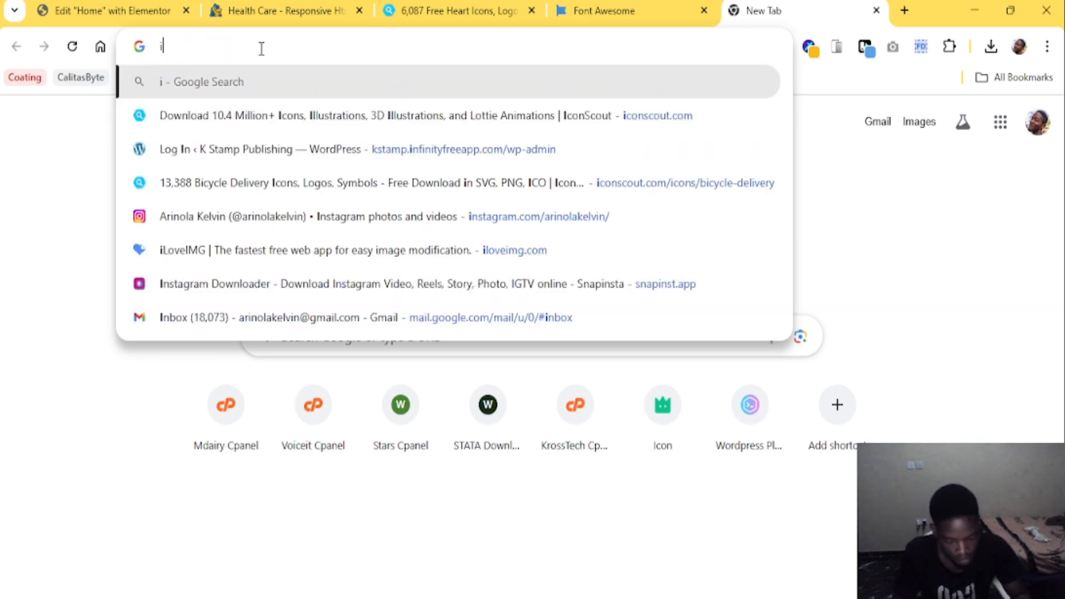
type("confin")
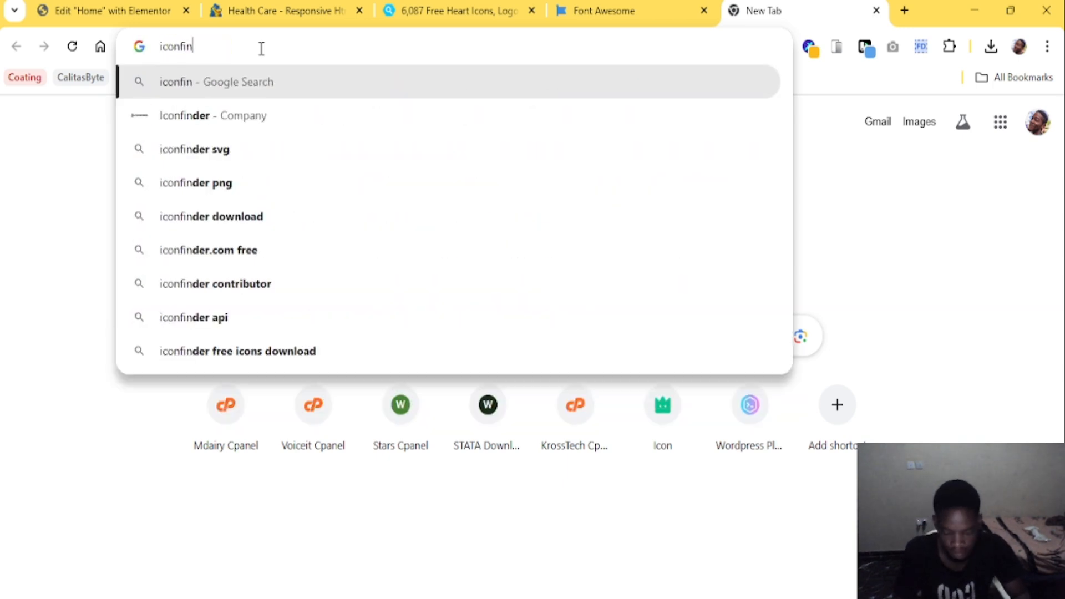
type("e")
type("d")
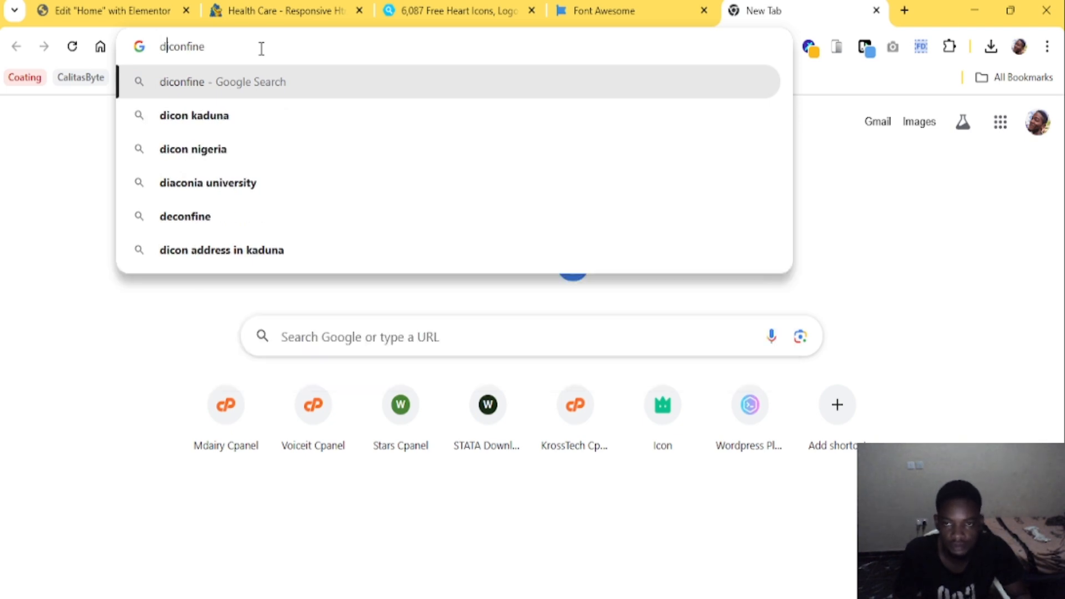
key("BackSpace")
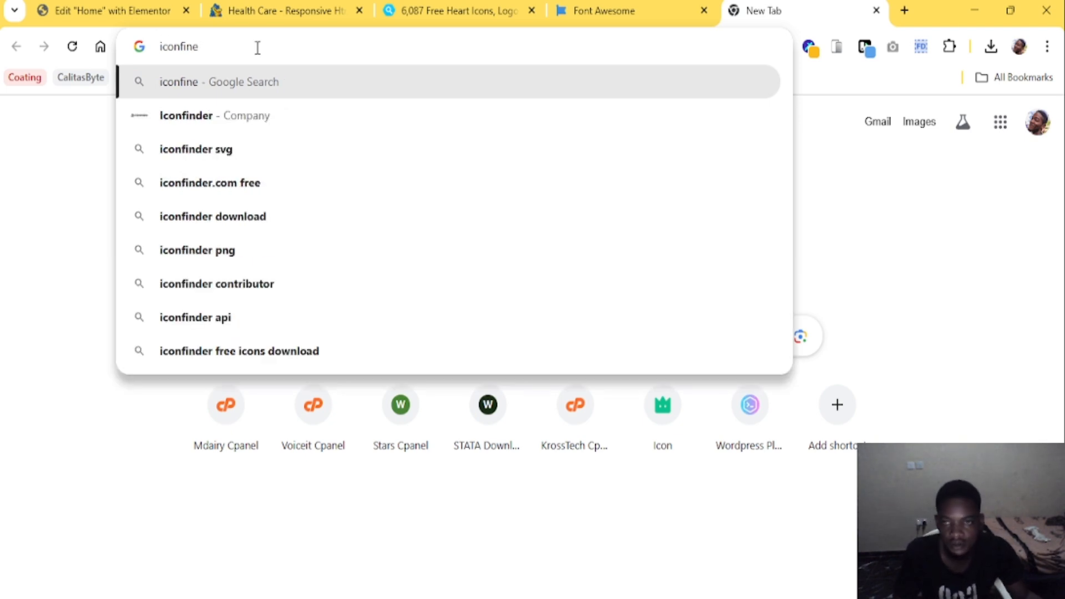
key("BackSpace")
type("der")
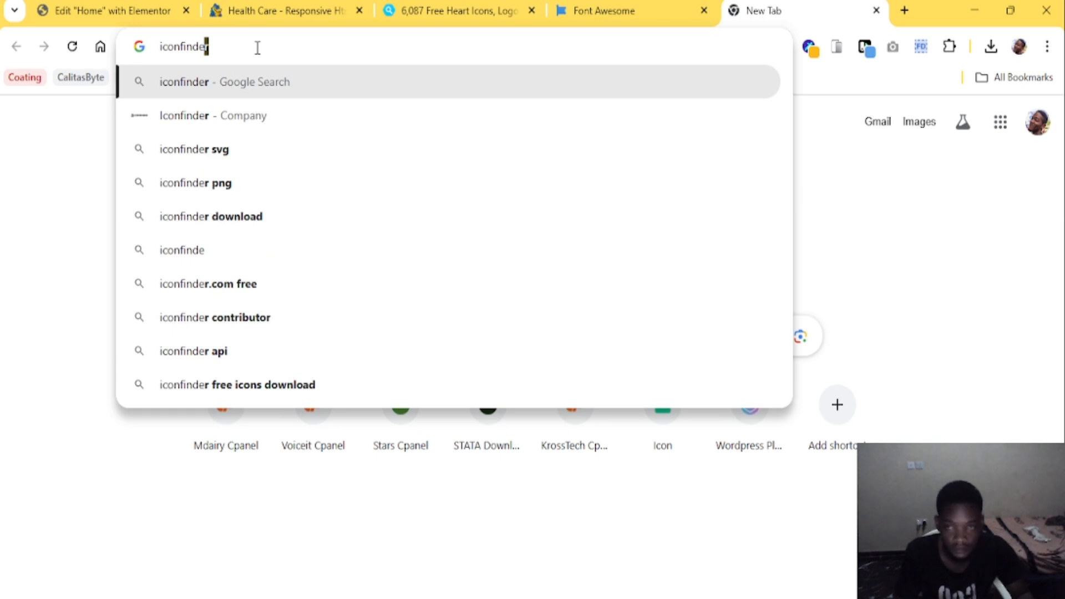
key("BackSpace")
type("eee")
key("BackSpace")
key("BackSpace")
key("BackSpace")
type("r")
key("Return")
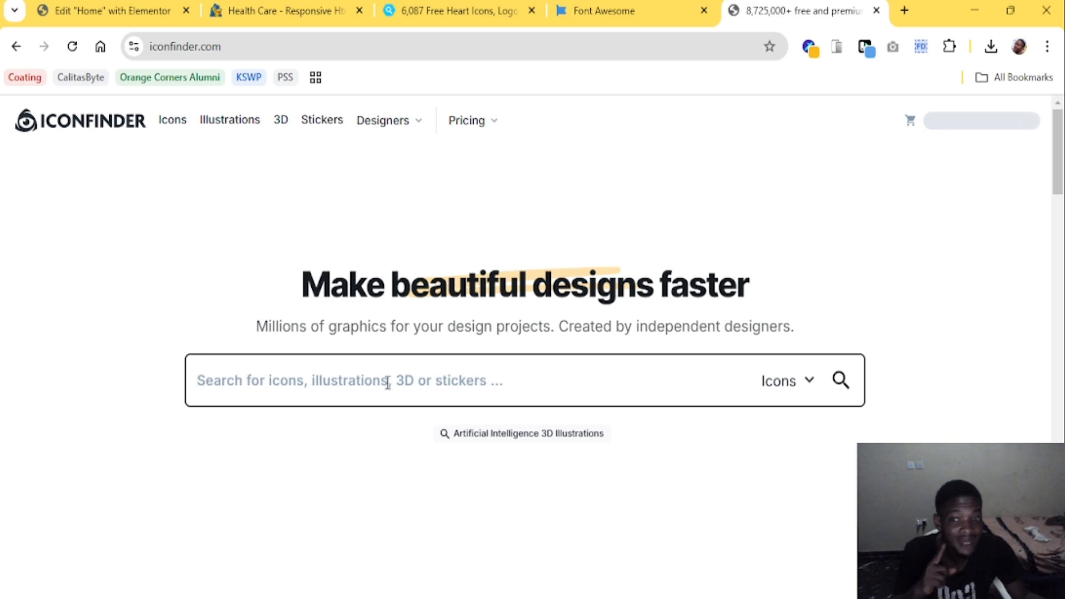
Search Iconfinder for "heart" icons, restrict the price filter to Free and look through the results for an anatomical heart
left_click(416, 371)
type("heart")
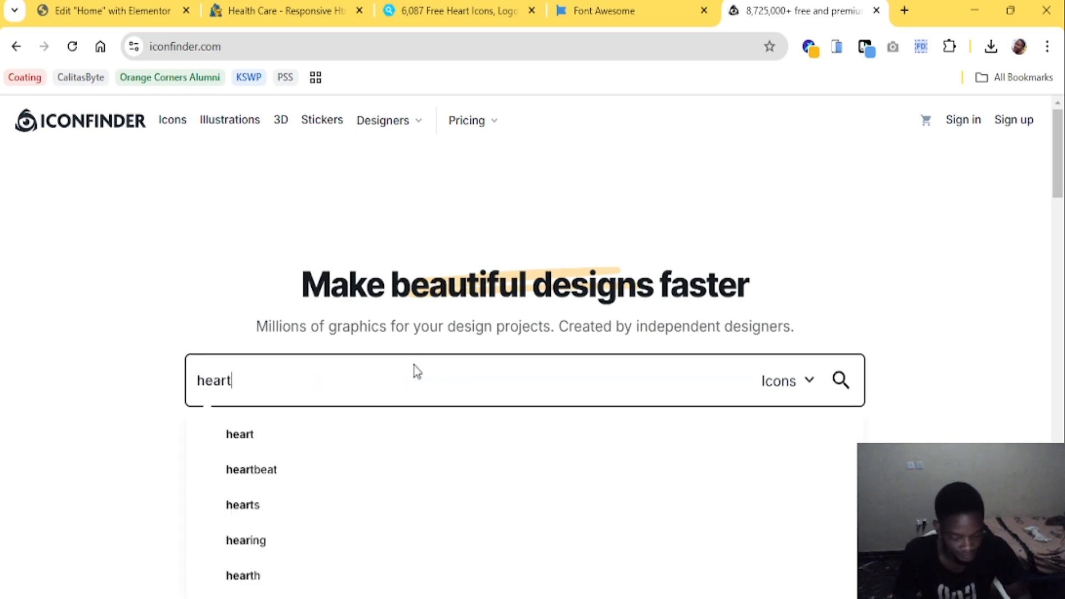
key("Return")
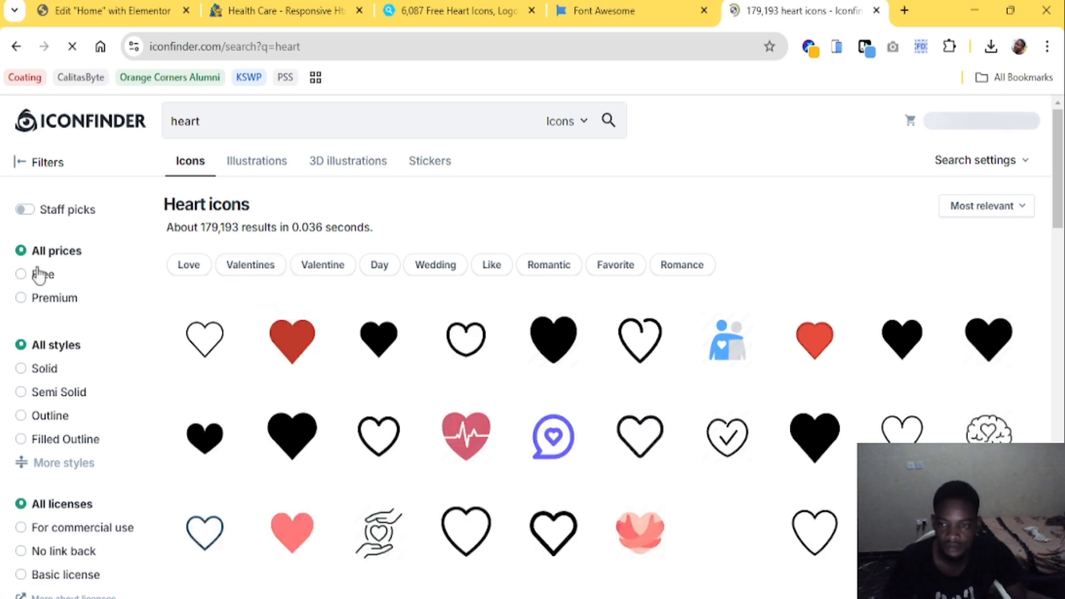
left_click(22, 275)
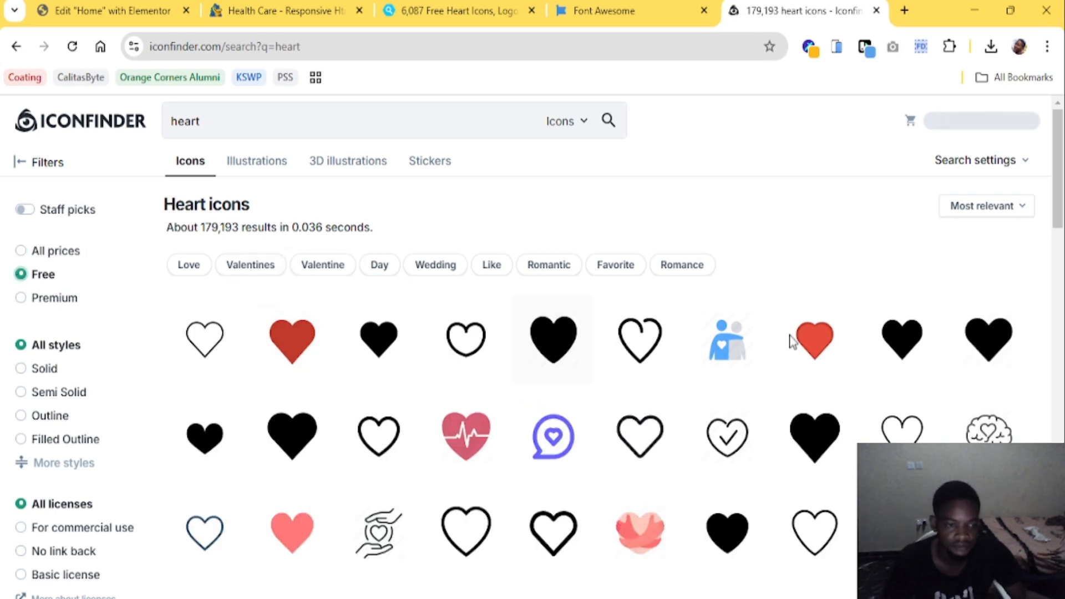
scroll(557, 344, "down", 3)
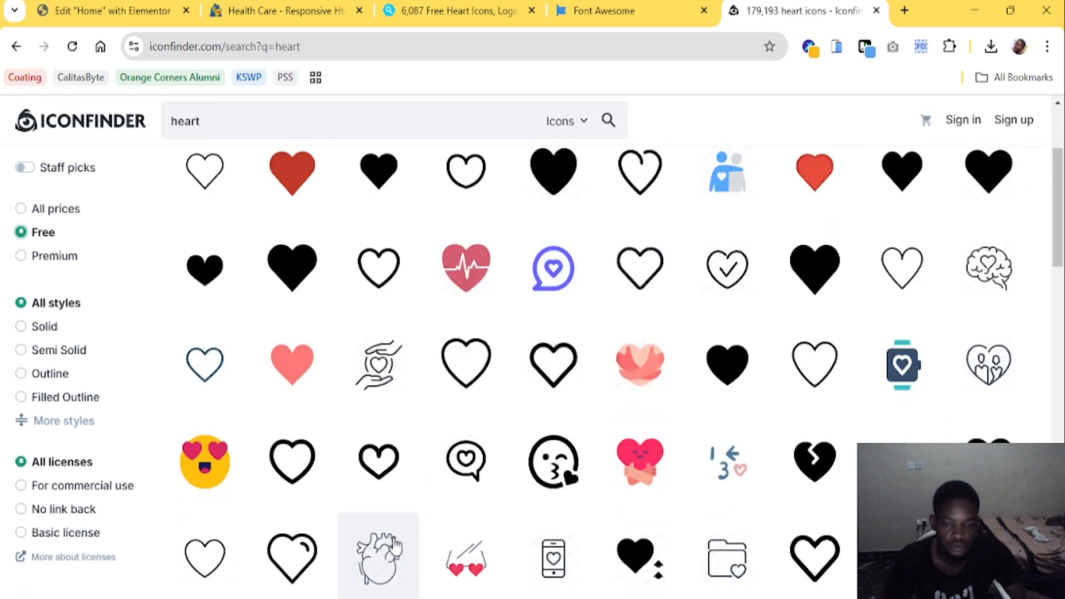
Look through the free Iconfinder heart results for an anatomical heart and inspect the licence options of the black-outline organ icon
scroll(421, 521, "down", 2)
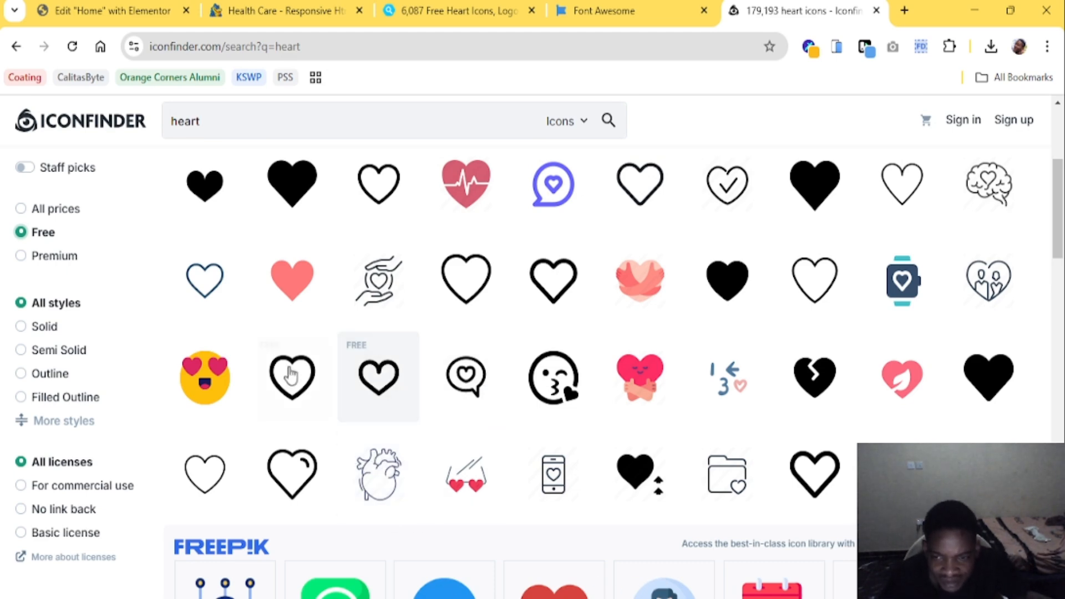
scroll(844, 491, "down", 7)
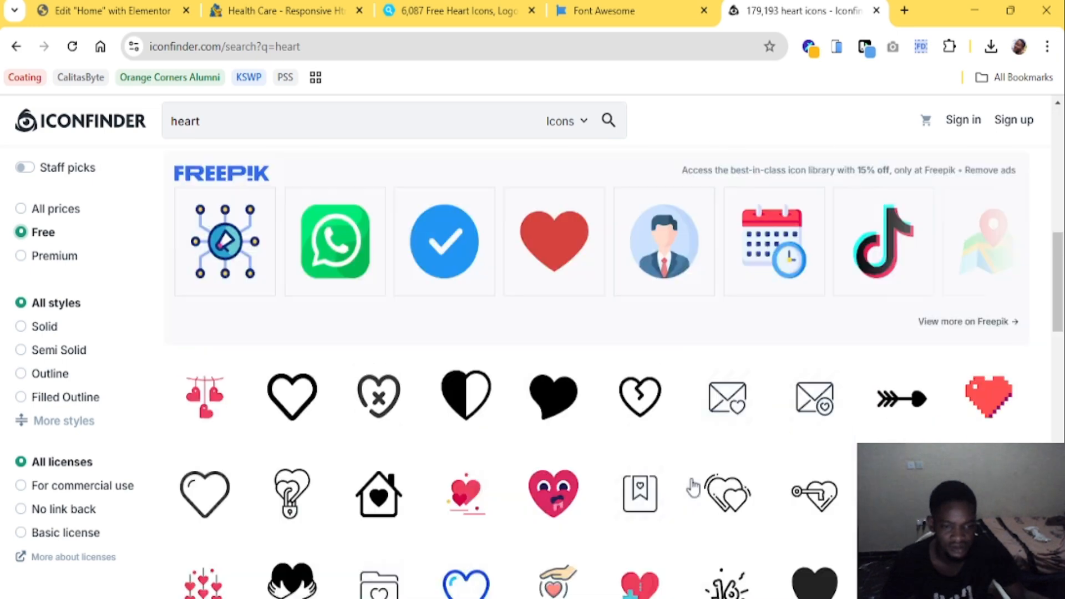
scroll(458, 468, "down", 3)
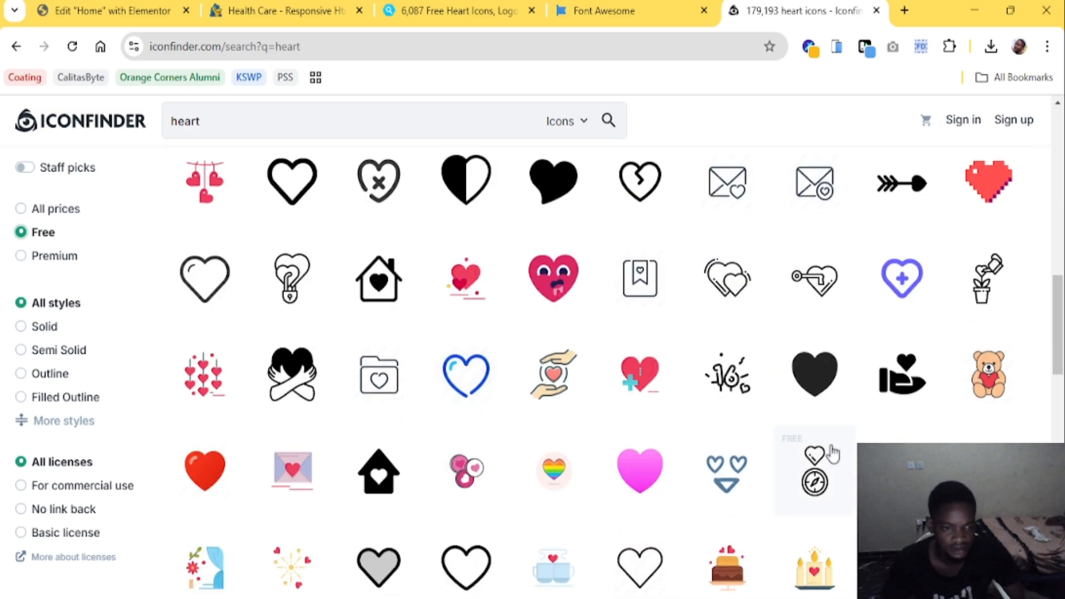
scroll(832, 452, "down", 3)
scroll(577, 409, "up", 5)
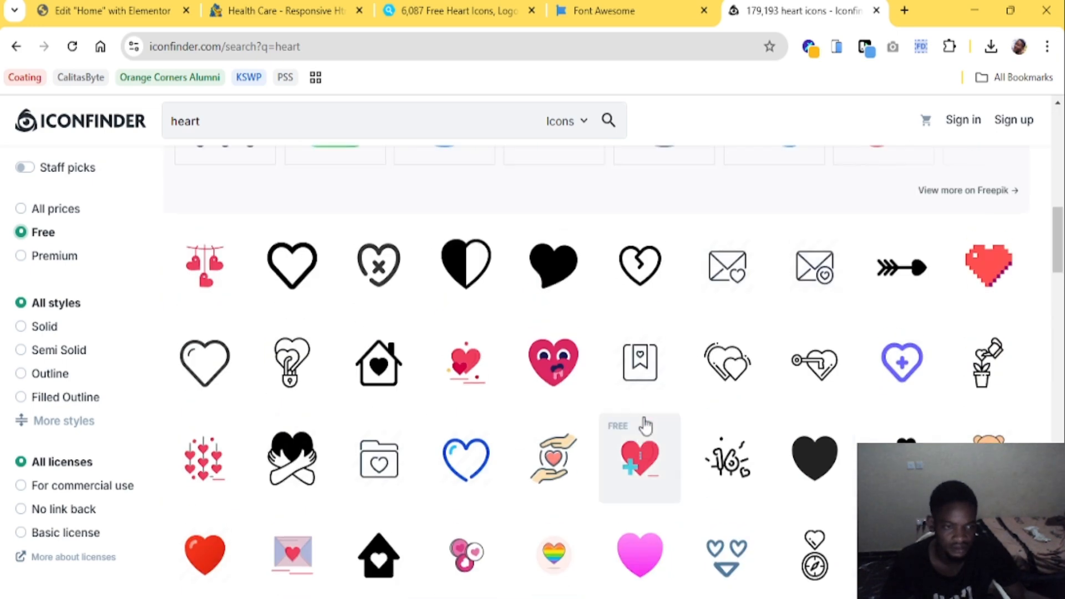
scroll(644, 425, "down", 10)
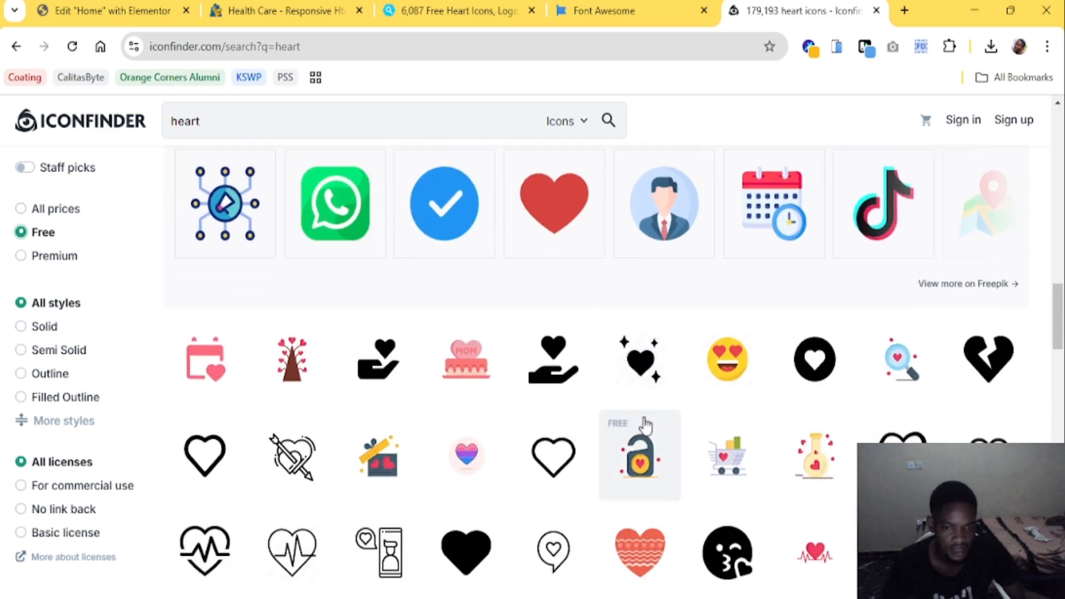
scroll(646, 424, "down", 6)
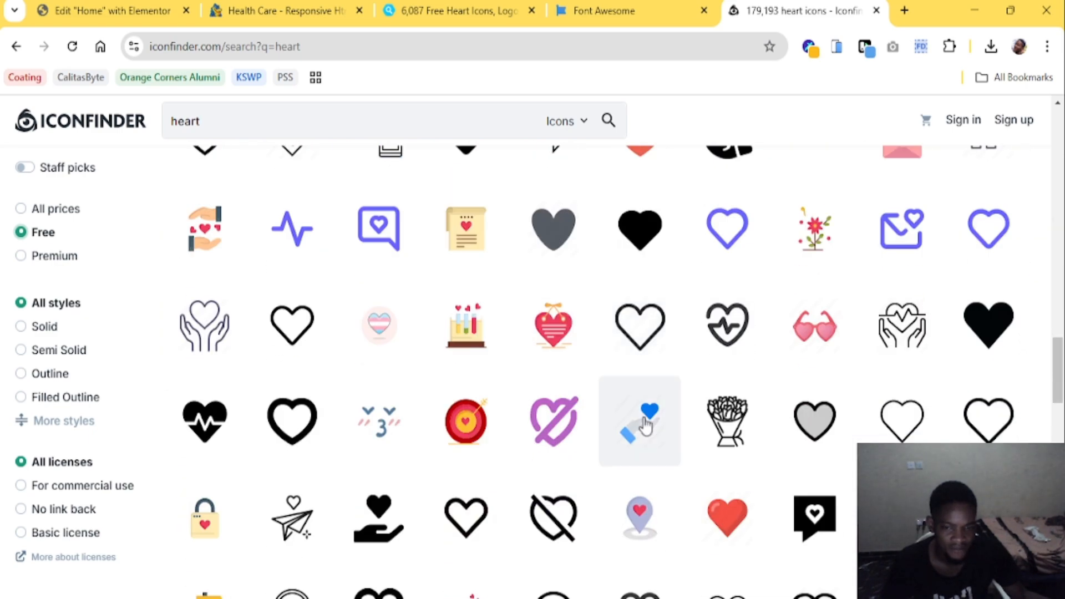
scroll(646, 424, "down", 3)
scroll(643, 424, "down", 3)
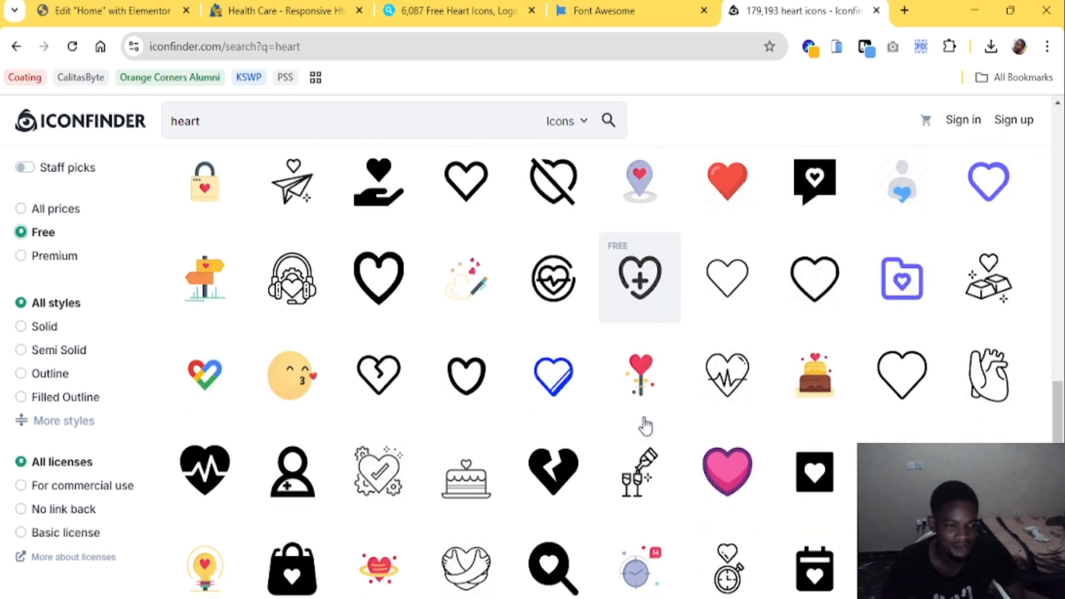
left_click(990, 379)
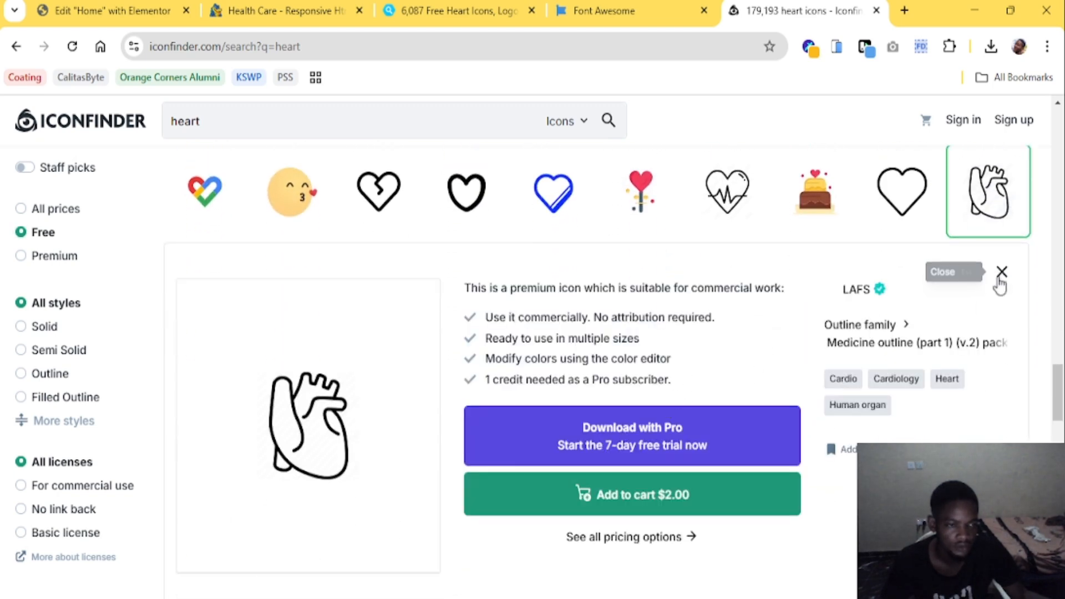
left_click(998, 280)
Examine the remaining free Iconfinder heart results further down the page for another anatomical heart suited to Cardiology
scroll(577, 400, "down", 5)
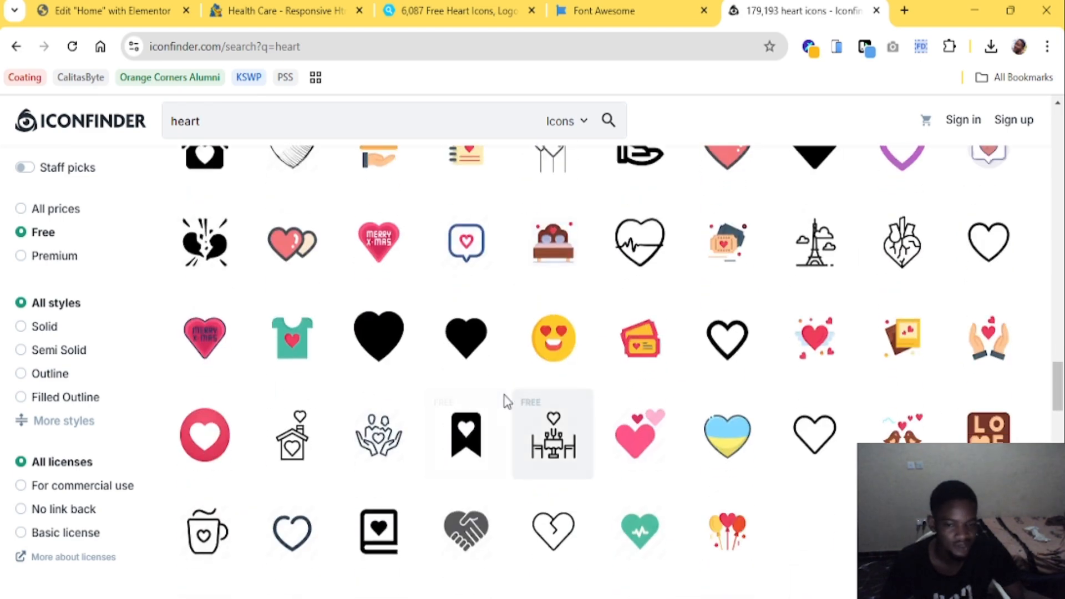
scroll(507, 401, "down", 7)
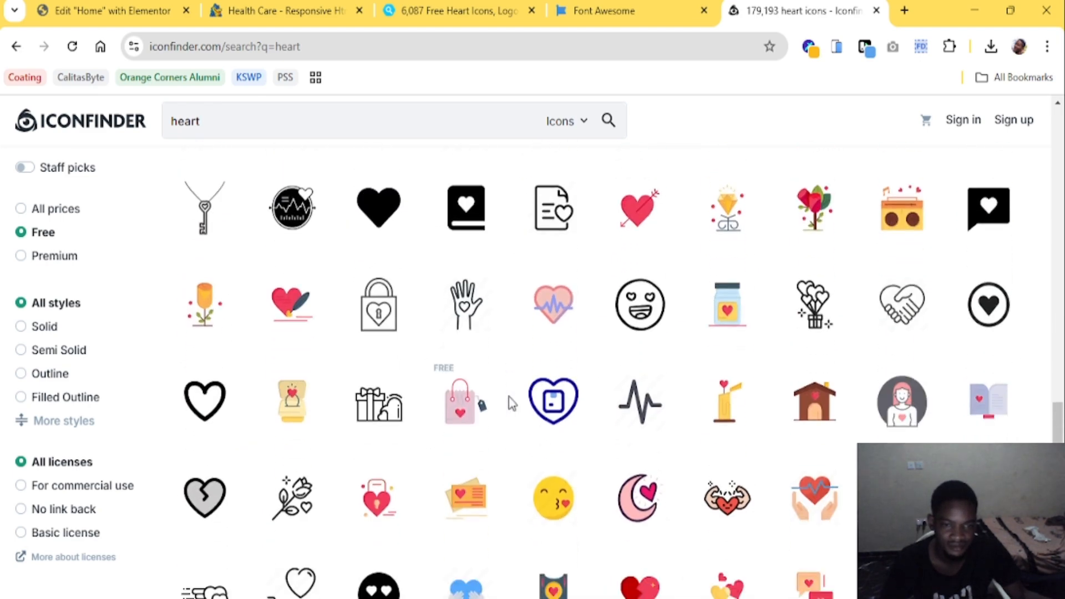
scroll(511, 403, "down", 6)
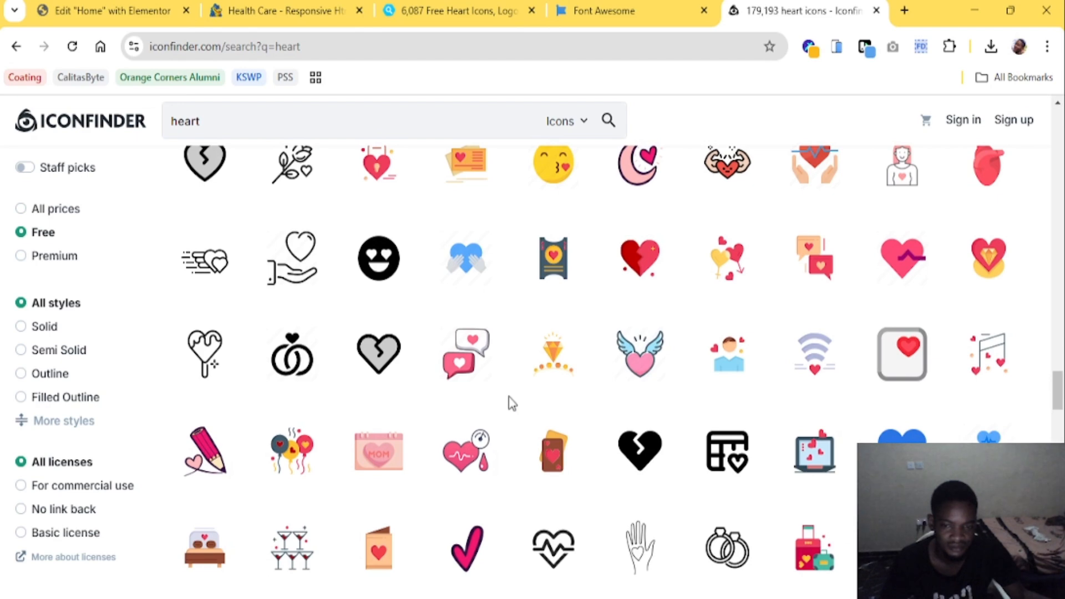
scroll(511, 404, "down", 3)
scroll(511, 403, "down", 2)
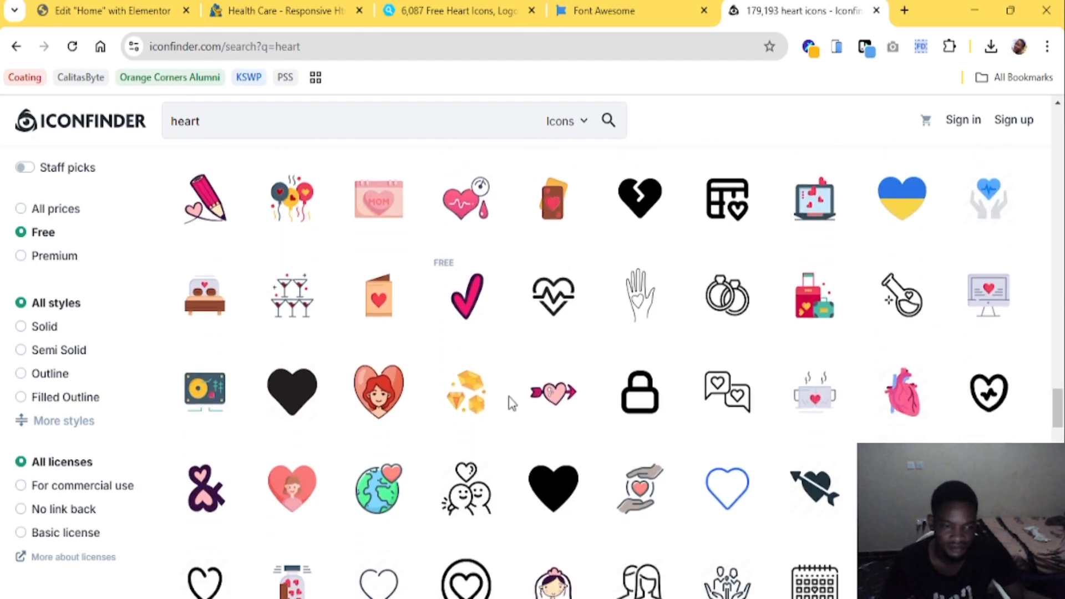
scroll(478, 431, "down", 10)
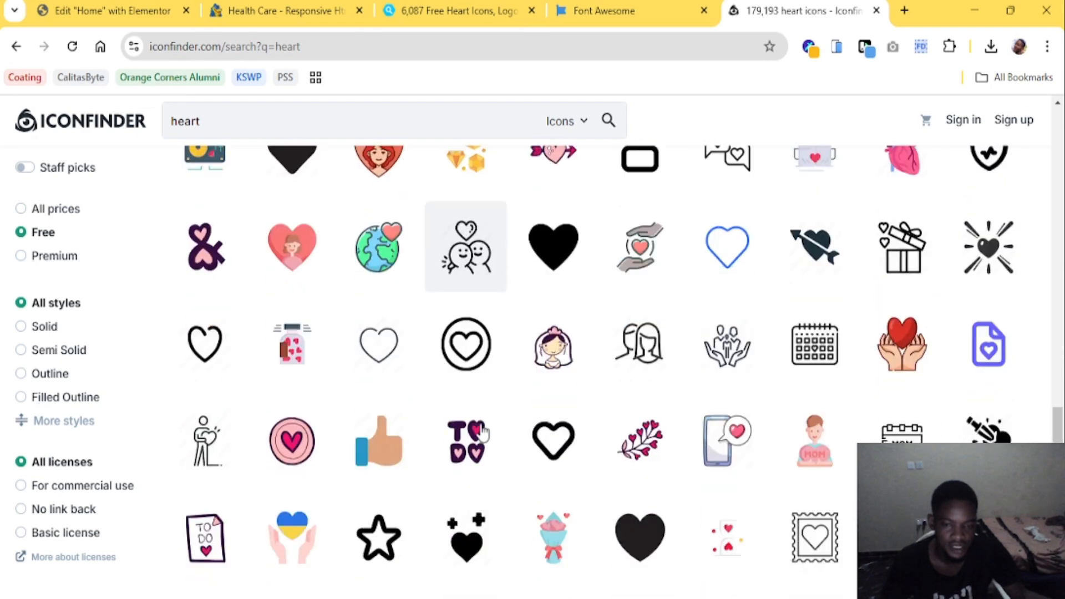
scroll(481, 433, "down", 3)
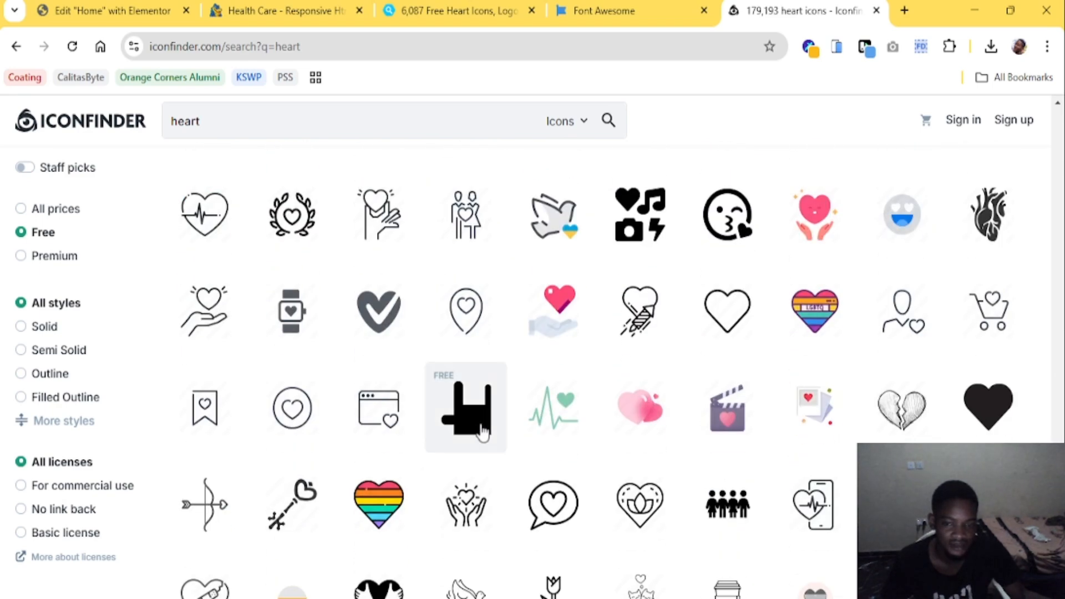
scroll(481, 432, "down", 2)
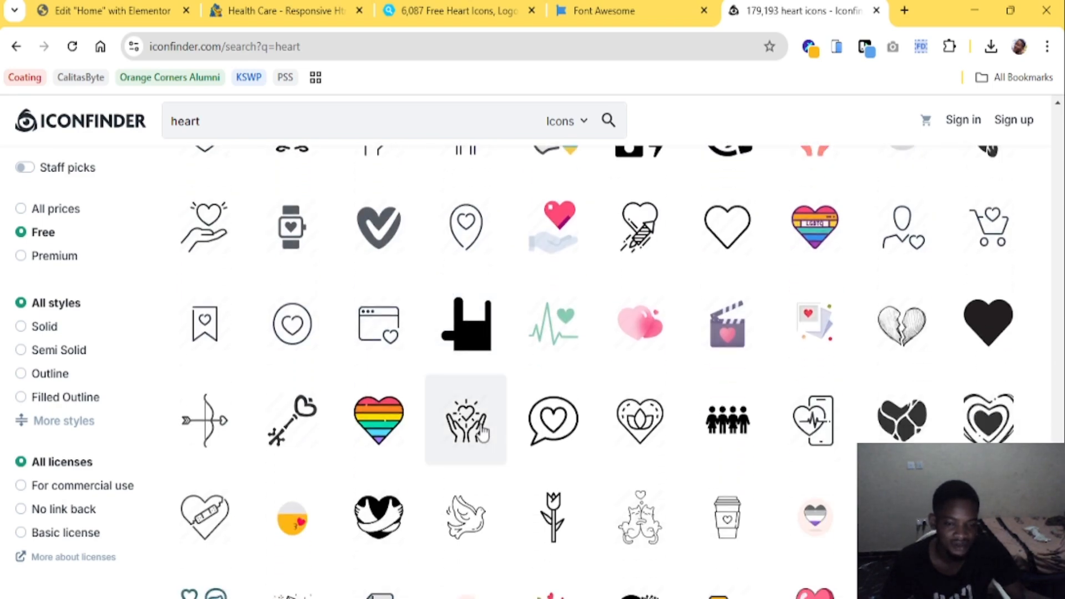
scroll(482, 433, "down", 8)
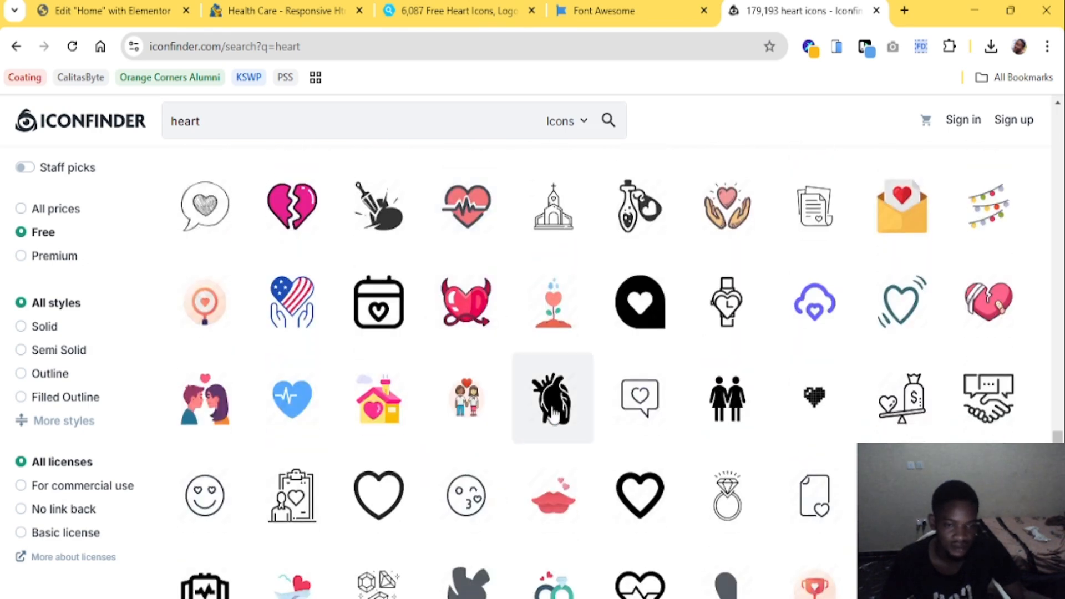
scroll(553, 414, "down", 4)
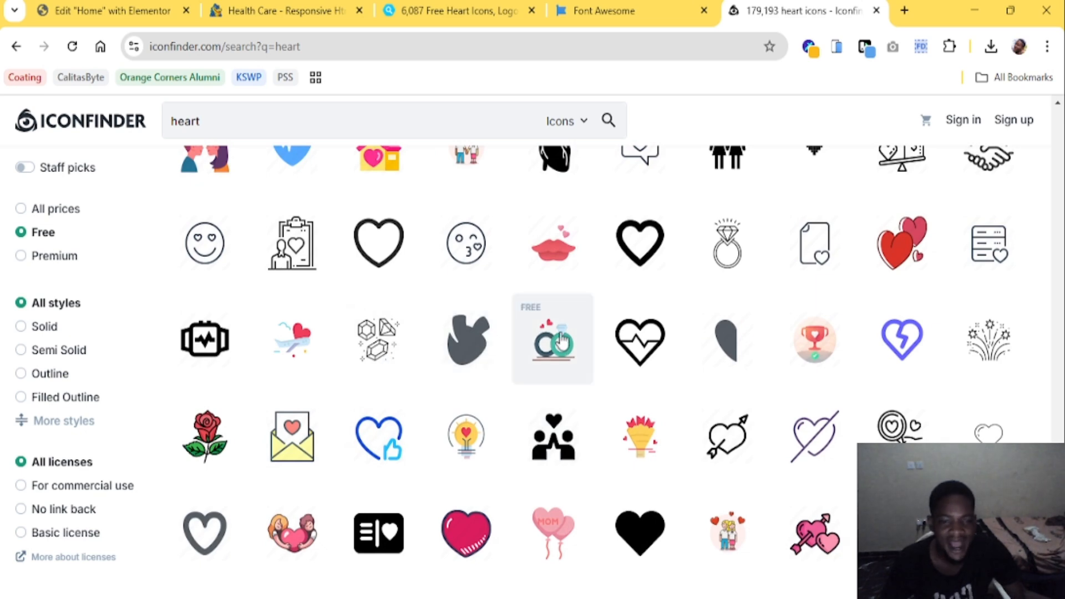
scroll(527, 427, "down", 3)
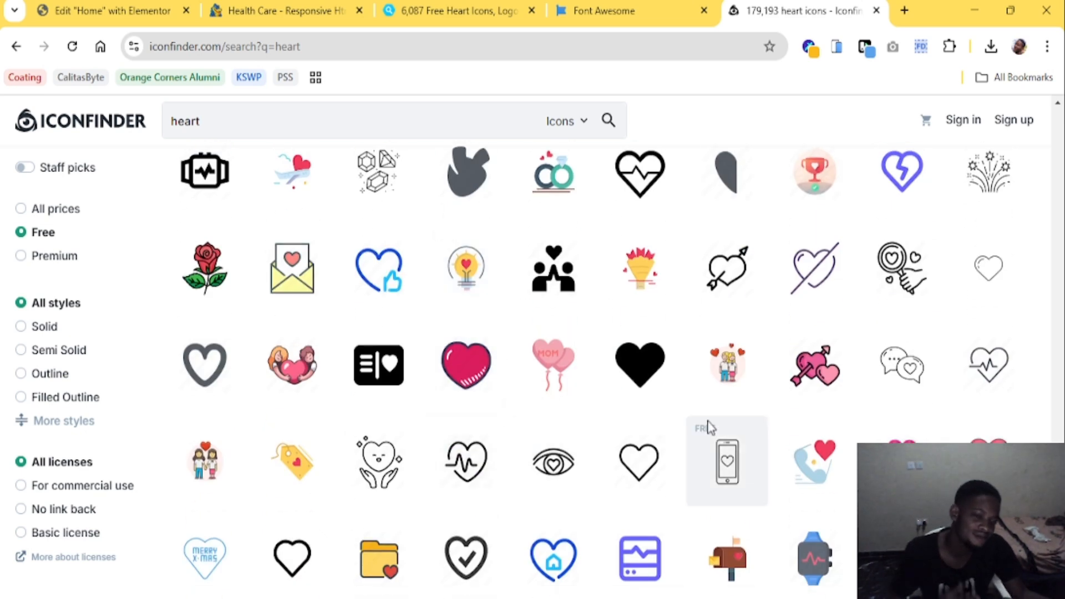
scroll(502, 457, "down", 4)
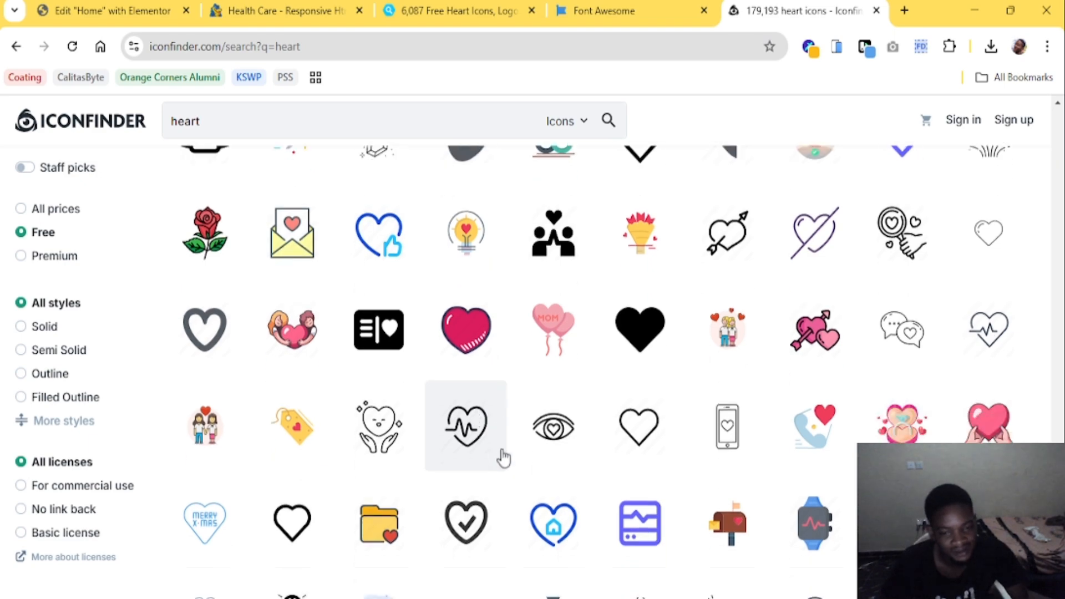
scroll(503, 457, "down", 2)
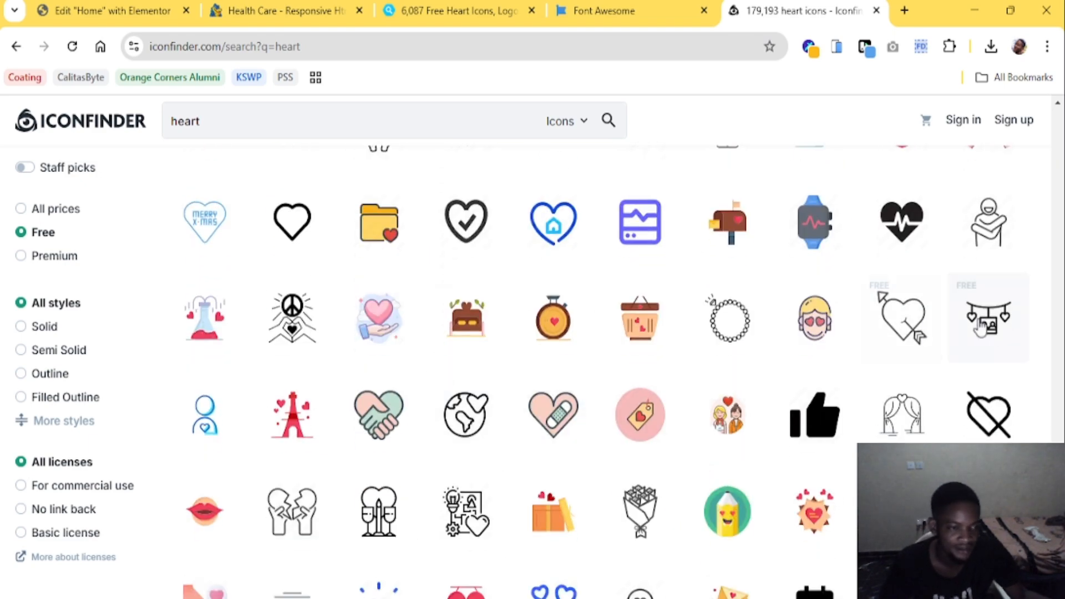
scroll(643, 388, "down", 7)
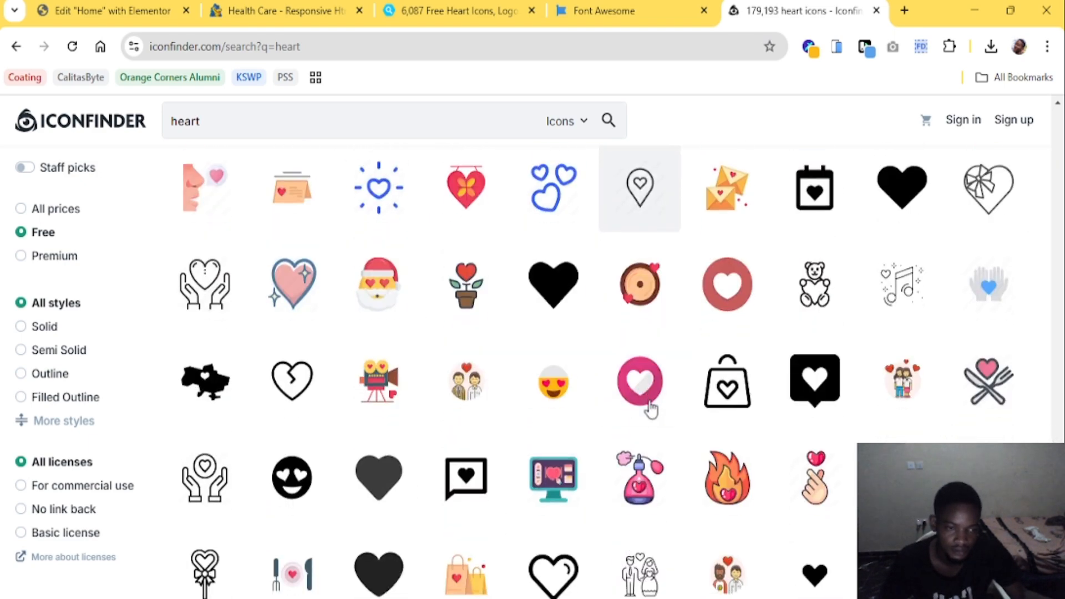
scroll(566, 418, "down", 4)
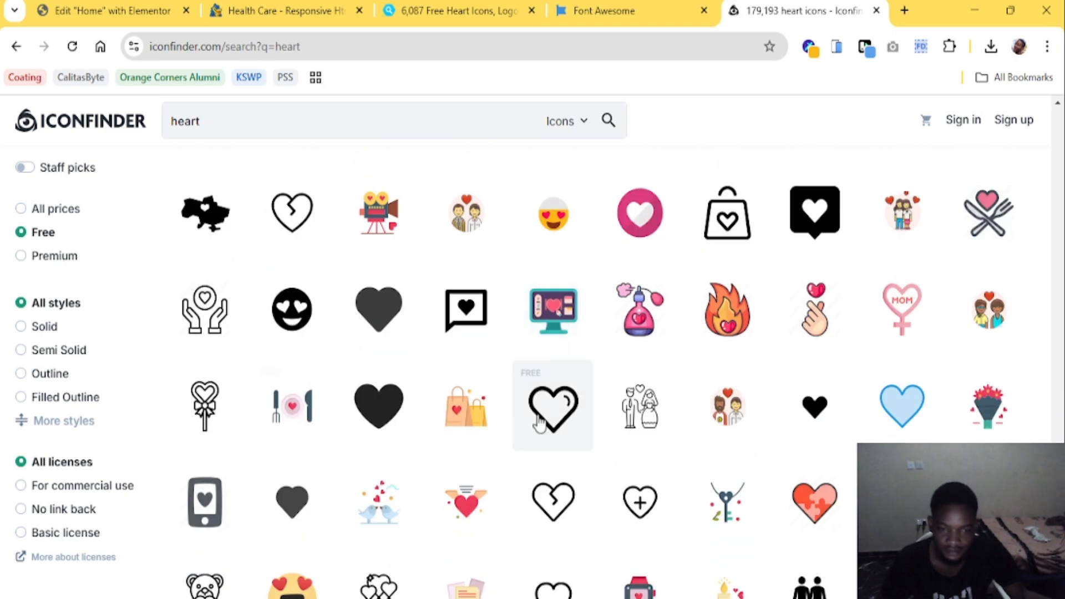
scroll(539, 423, "down", 4)
scroll(537, 424, "down", 14)
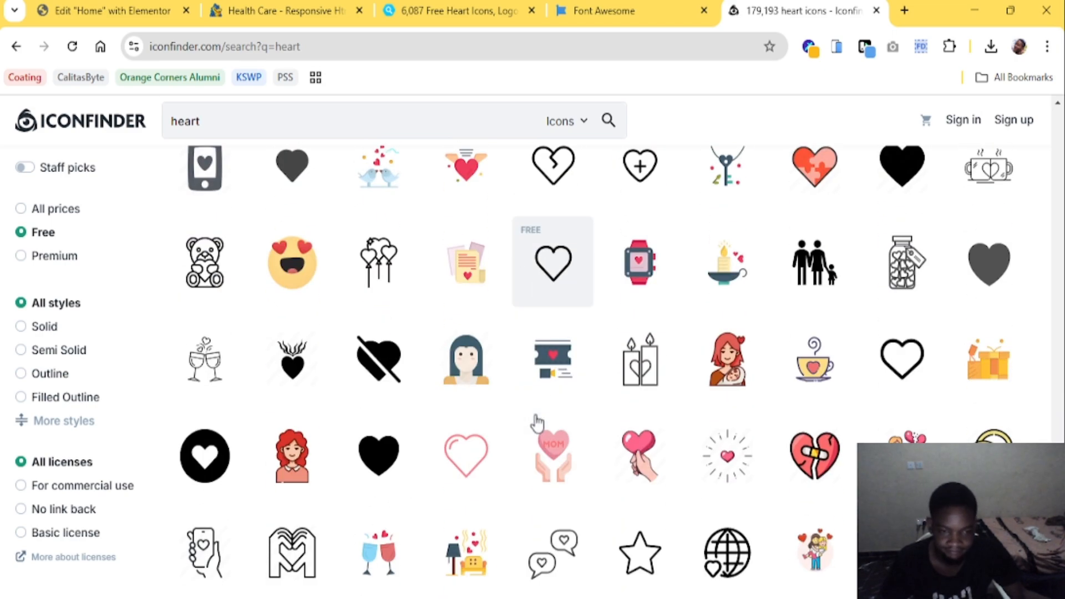
scroll(536, 423, "down", 4)
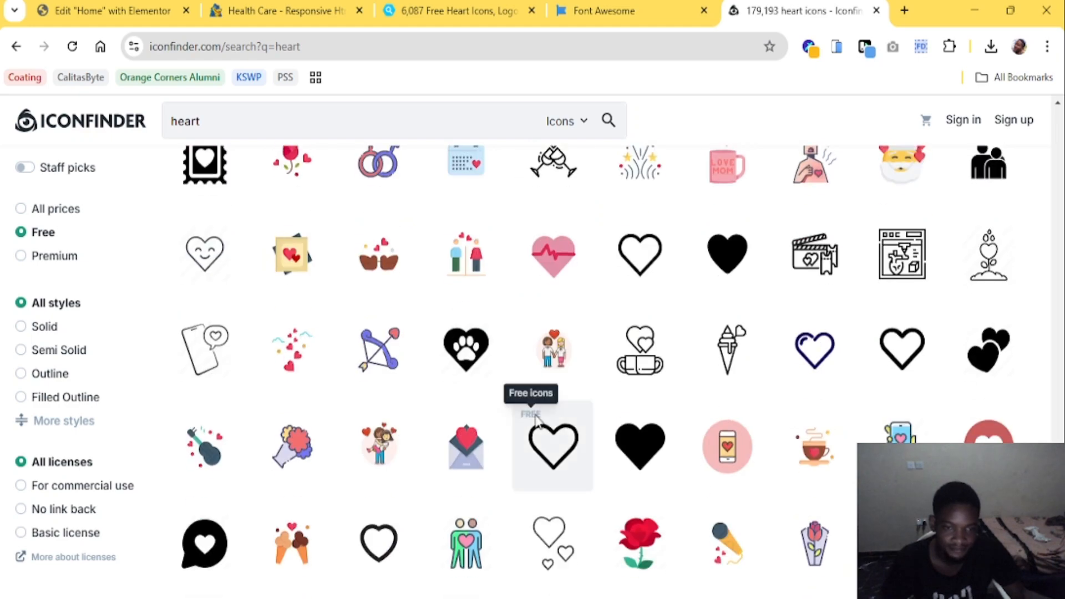
scroll(535, 421, "down", 8)
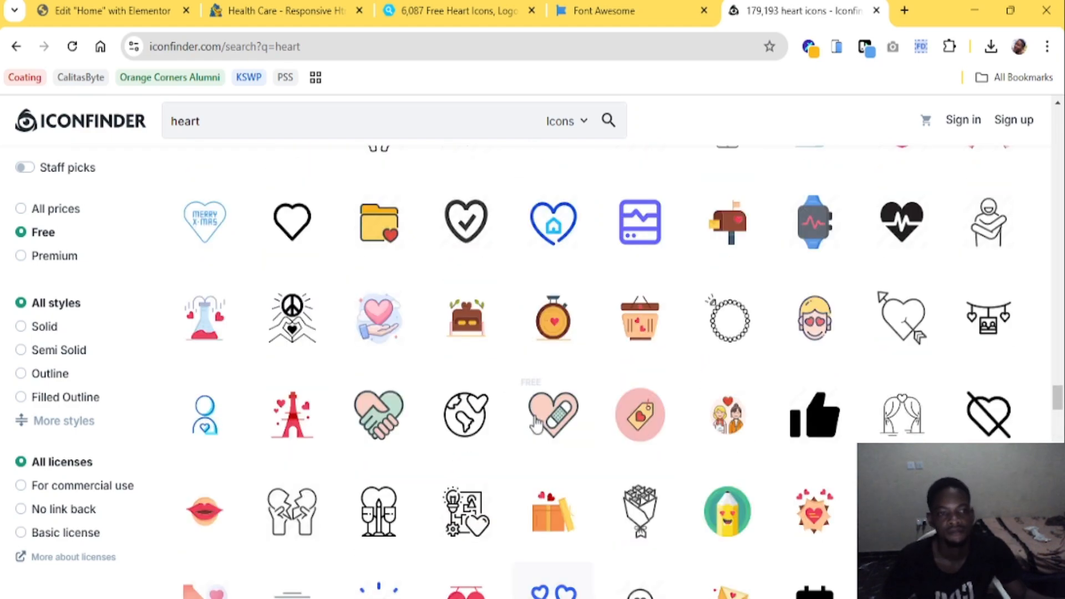
scroll(536, 424, "down", 4)
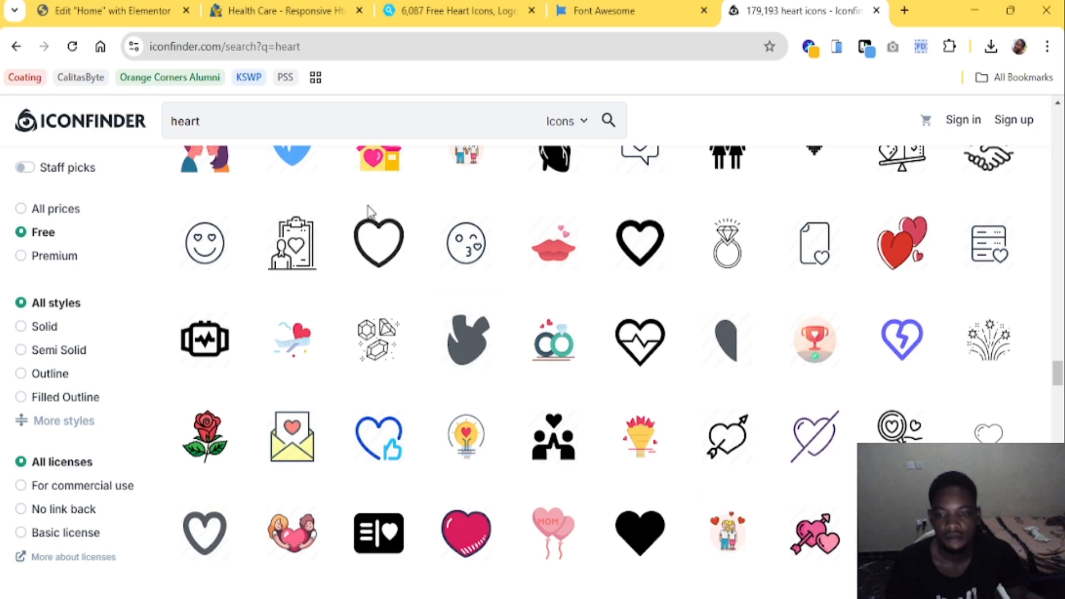
scroll(435, 335, "up", 5)
Return to the Elementor editor and filter the Icon Library by "heart" and by "card" to look for a Cardiology icon
left_click(149, 10)
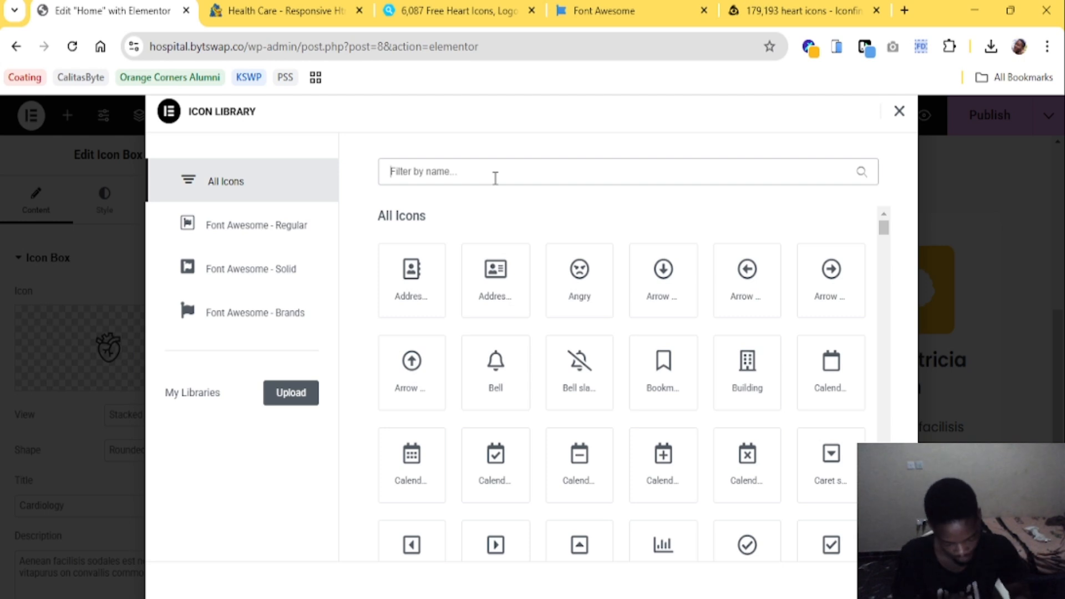
type("heart")
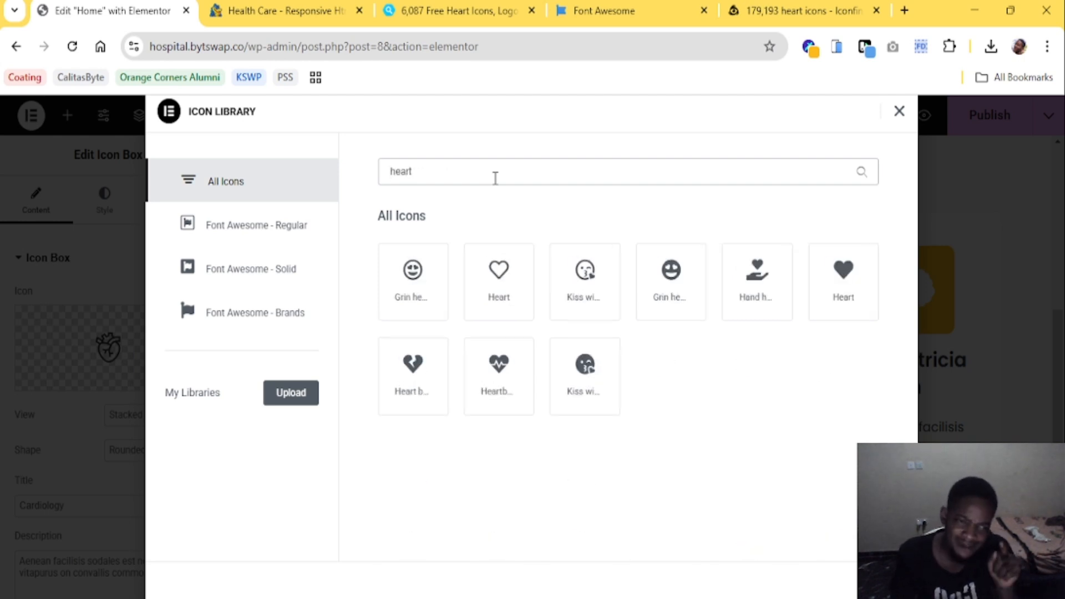
key("BackSpace")
key("BackSpace")
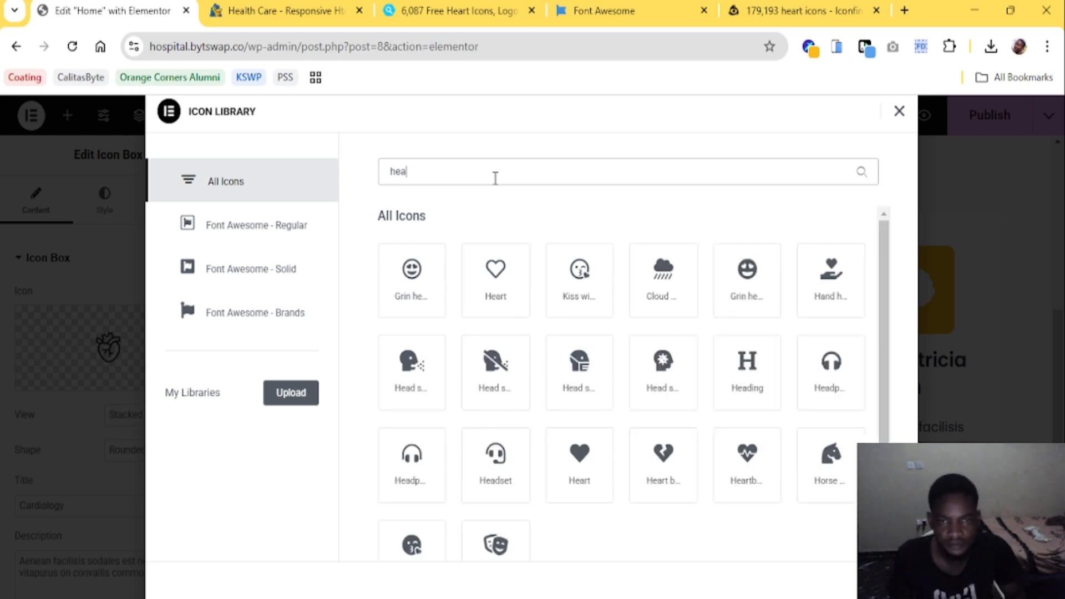
key("BackSpace")
key("BackSpace")
key("BackSpace")
type("card")
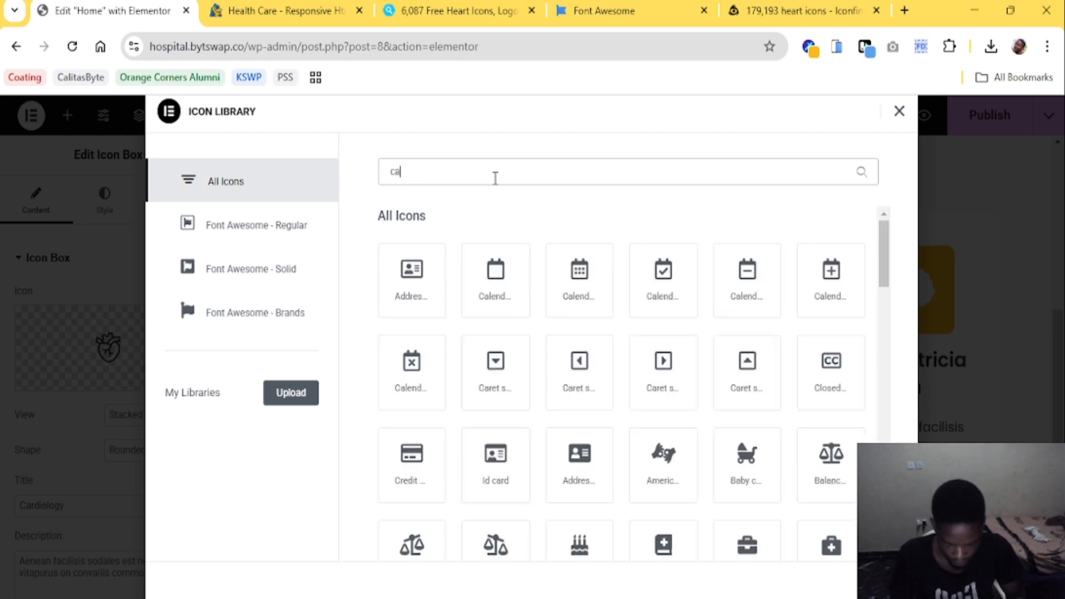
Search the Icon Library for "liver" in place of the previous term
key("BackSpace")
key("BackSpace")
key("BackSpace")
key("BackSpace")
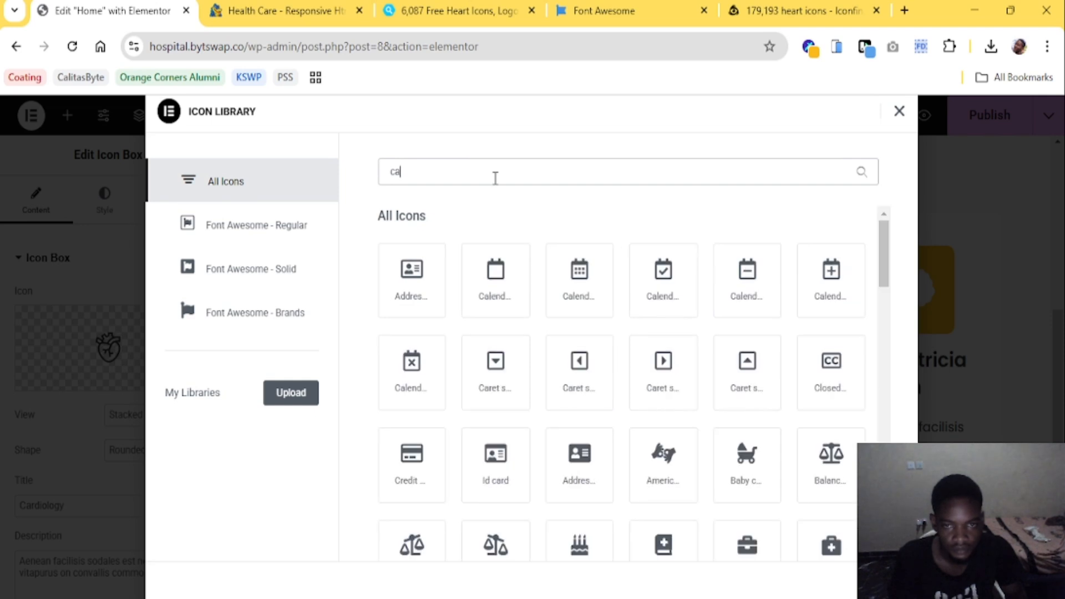
type("liver")
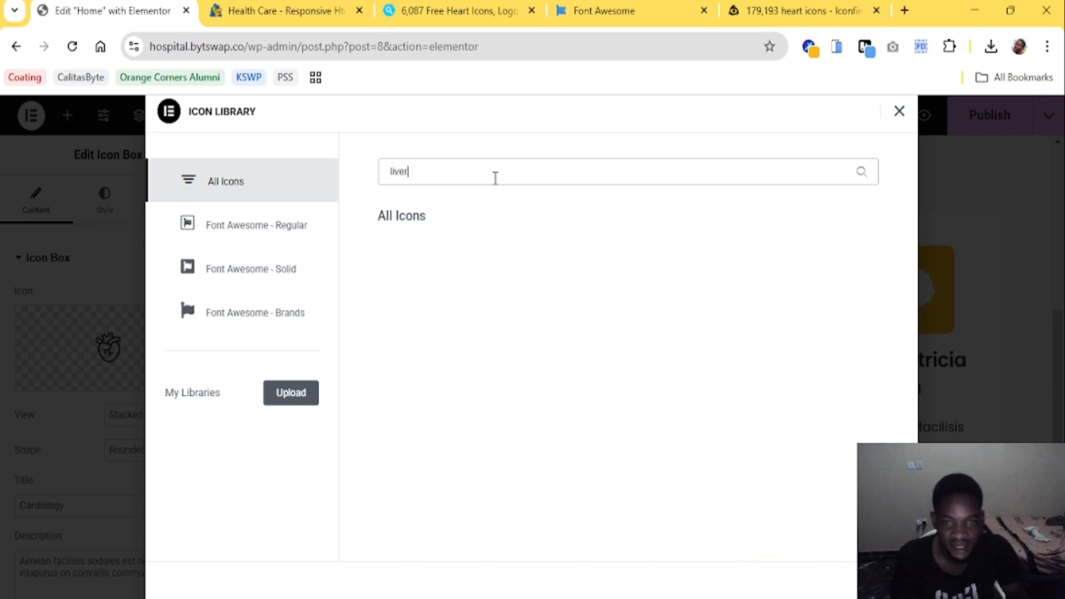
Search the Icon Library for "kid" and clear the name filter
key("BackSpace")
key("BackSpace")
key("BackSpace")
type("kidn")
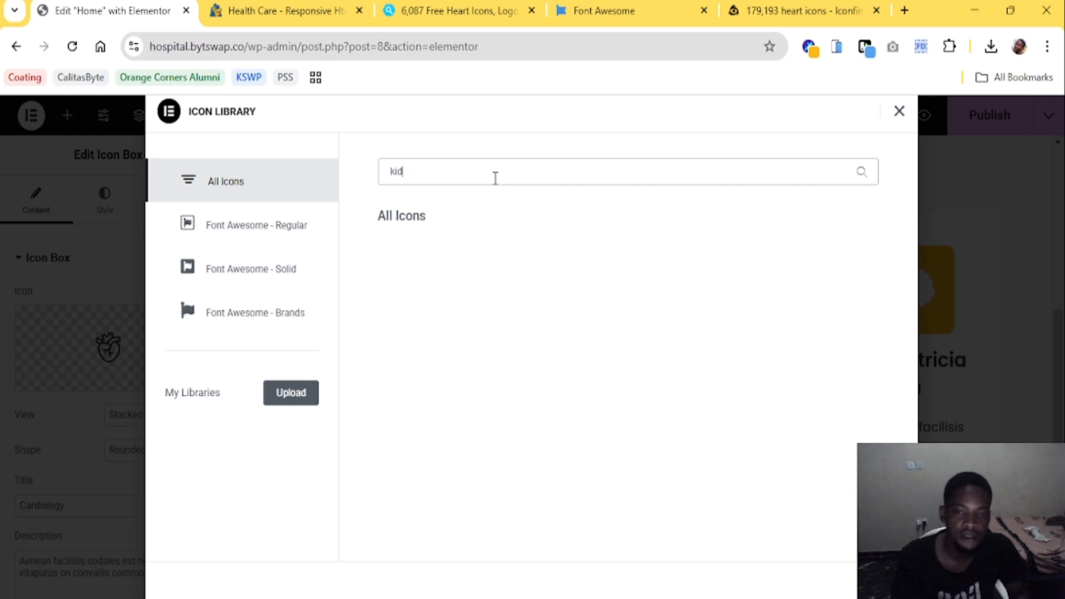
key("BackSpace")
key("BackSpace")
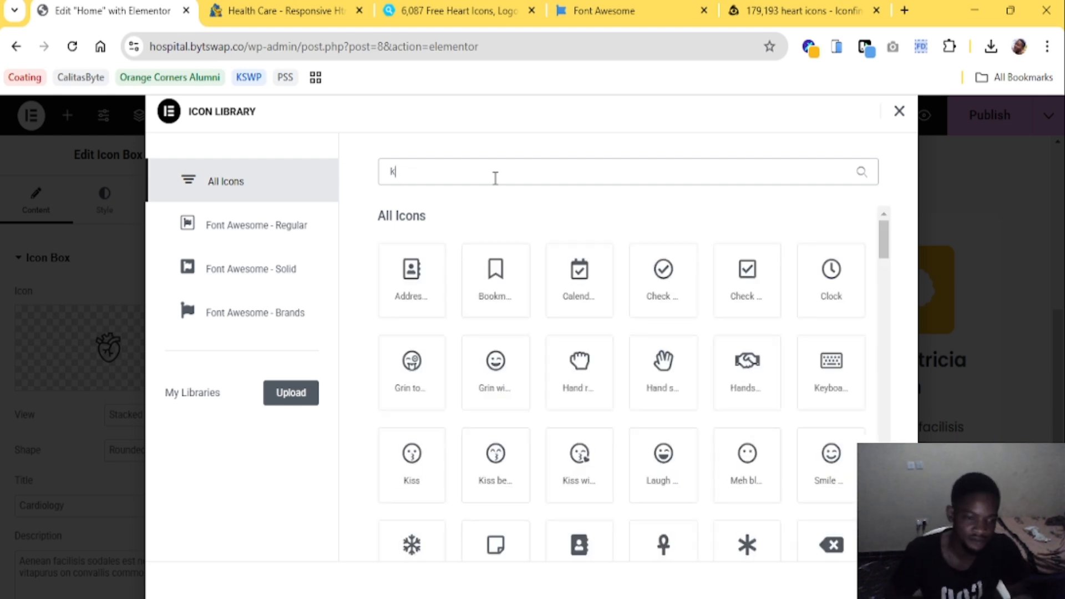
key("BackSpace")
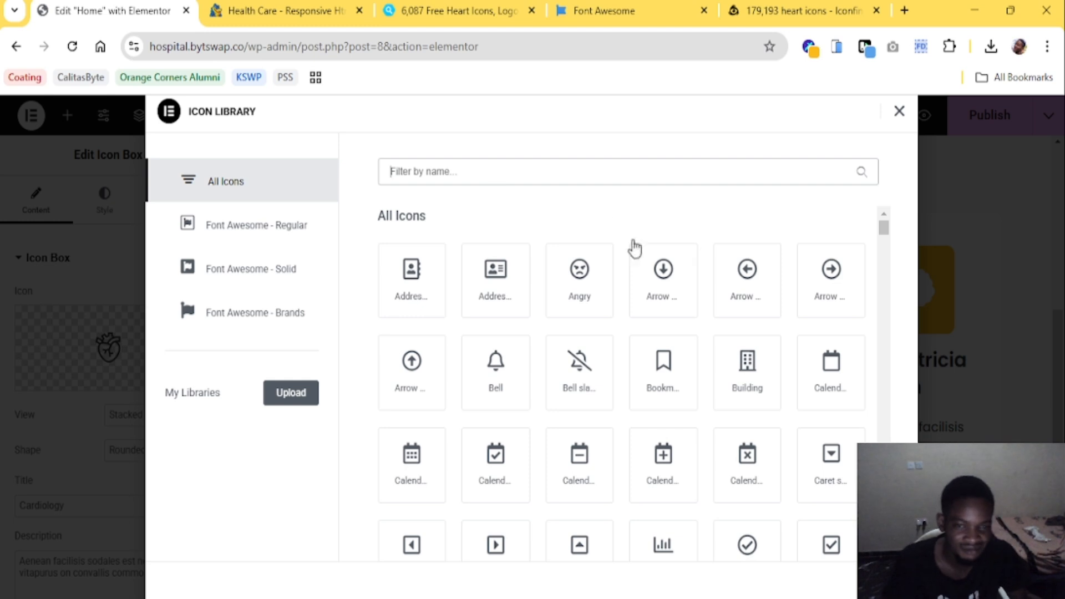
Filter the Icon Library by "heart" and insert the outlined Heart as the Cardiology card's icon
type("heart")
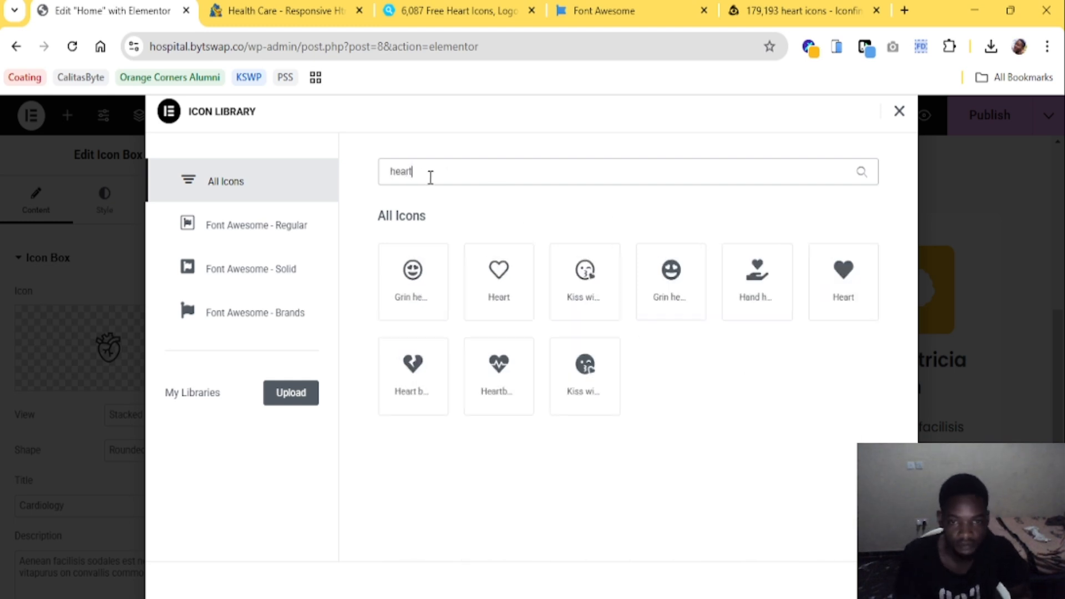
left_click(505, 274)
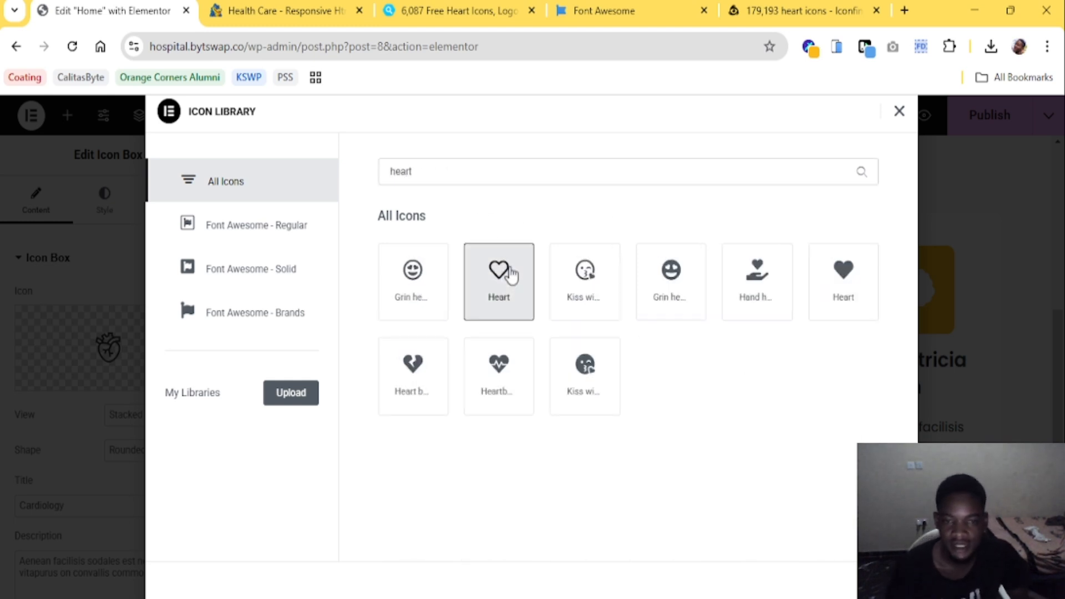
left_click(882, 580)
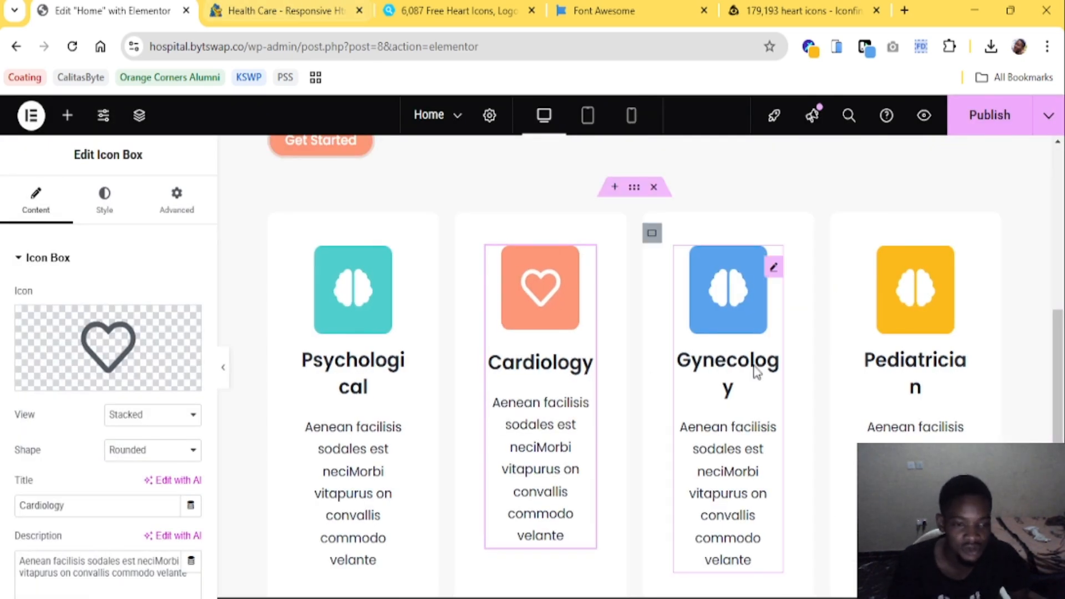
Check the template's Gynecology icon, select the Gynecology icon box in Elementor, and view the media library for a usable SVG
key("ctrl+Tab")
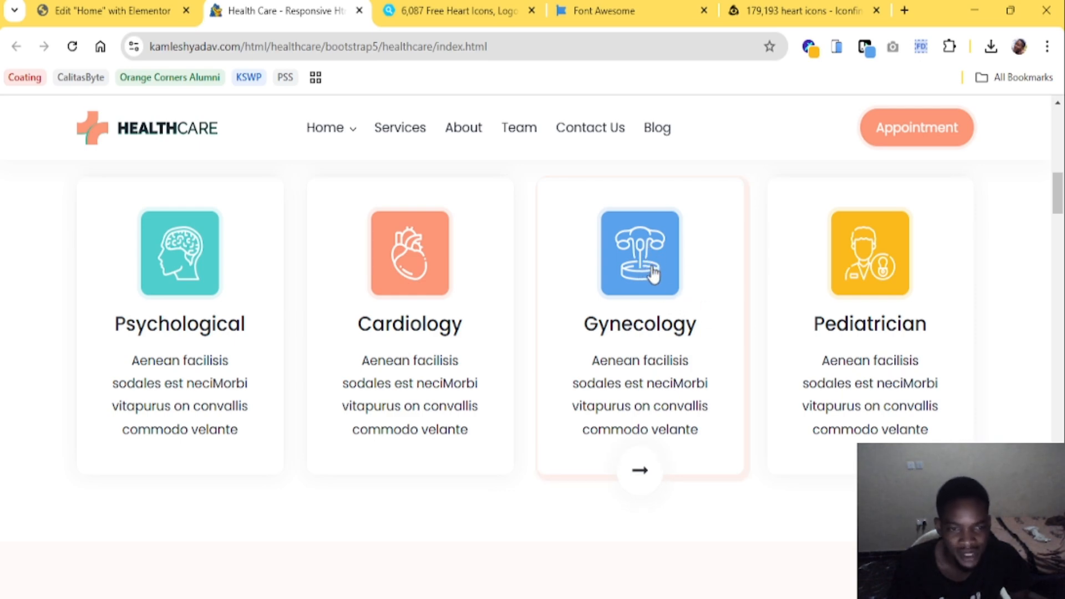
key("ctrl+shift+Tab")
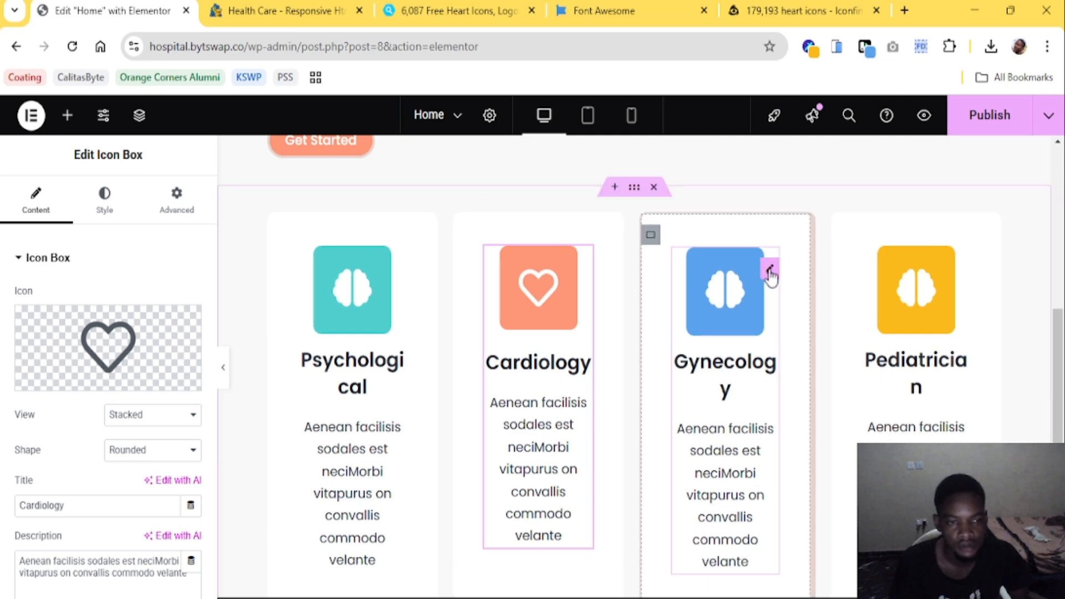
left_click(724, 291)
left_click(104, 199)
left_click(35, 201)
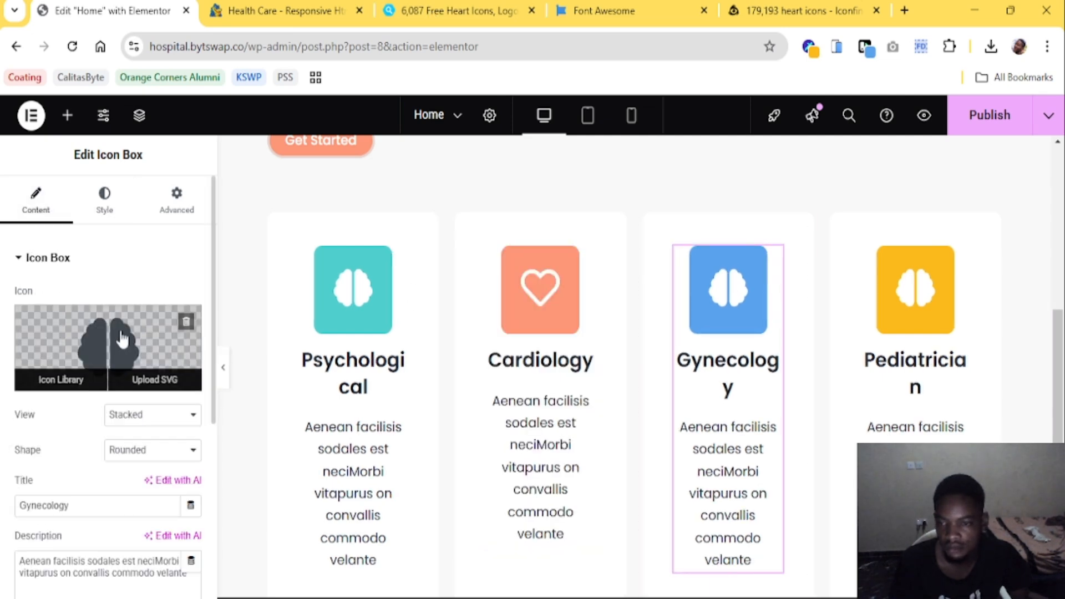
left_click(154, 378)
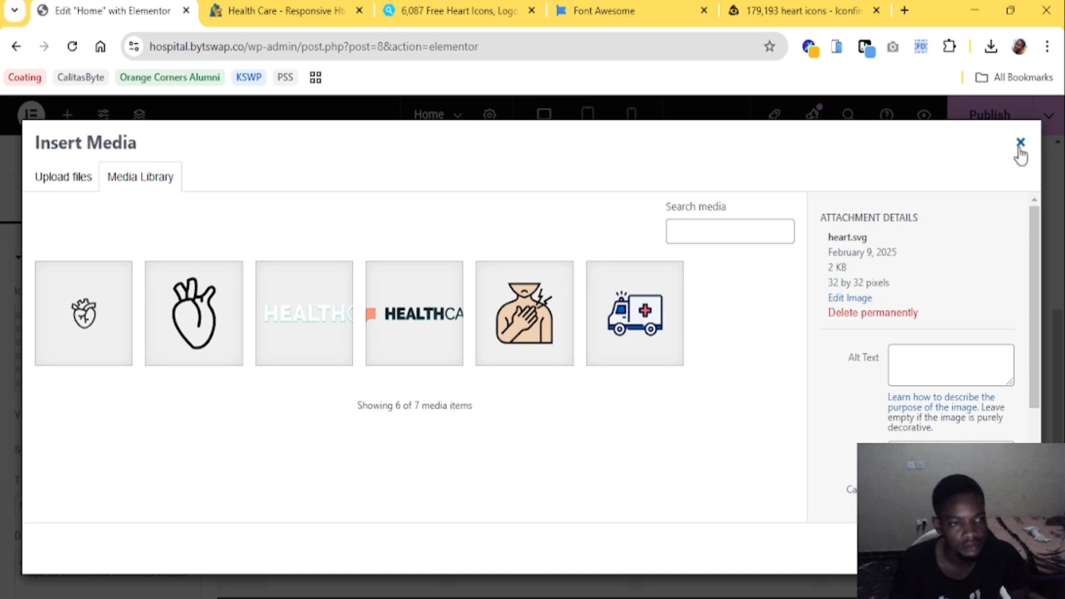
left_click(1019, 145)
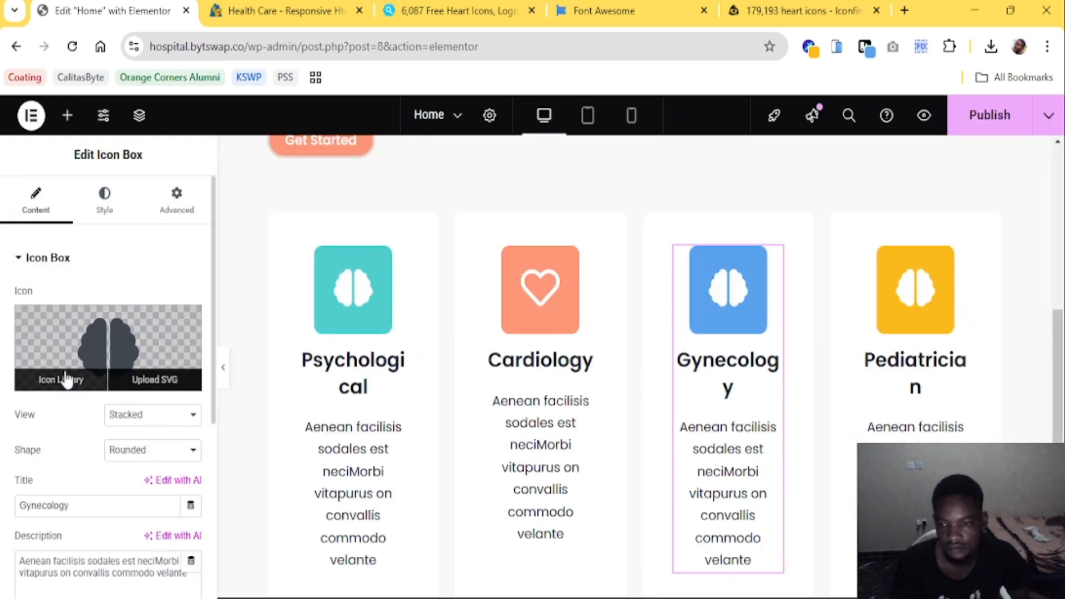
Search the Icon Library for "fal" for the Gynecology card and clear the name filter
left_click(66, 381)
left_click(467, 173)
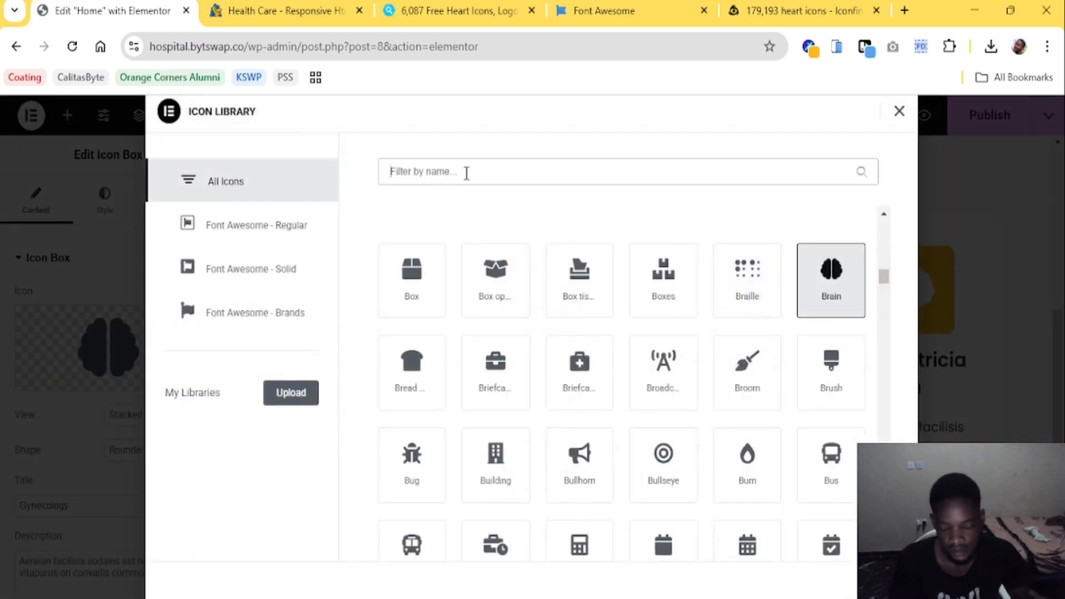
type("fal")
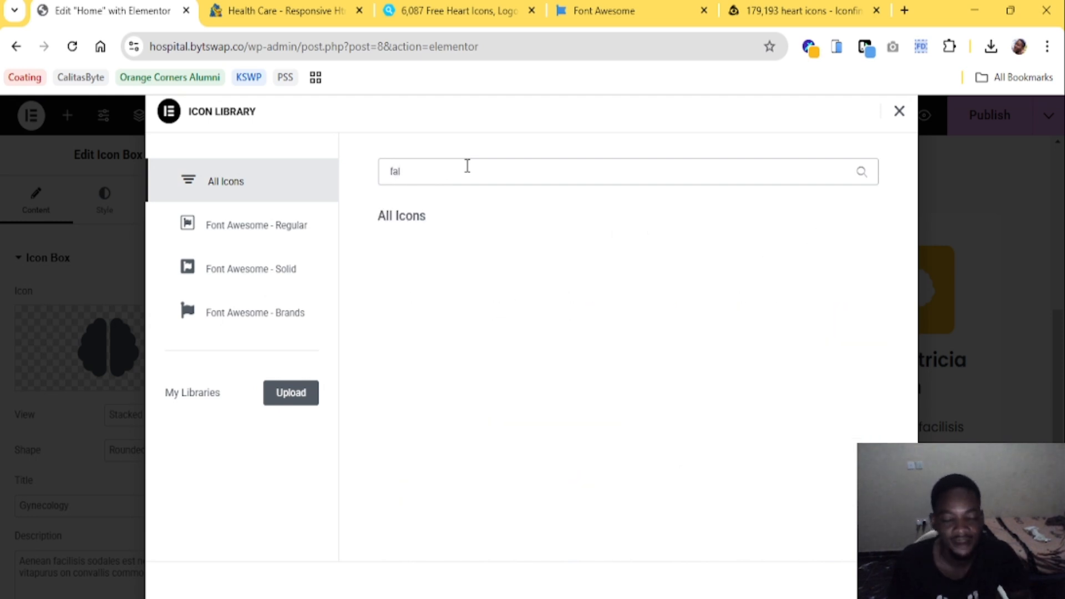
key("BackSpace")
key("BackSpace")
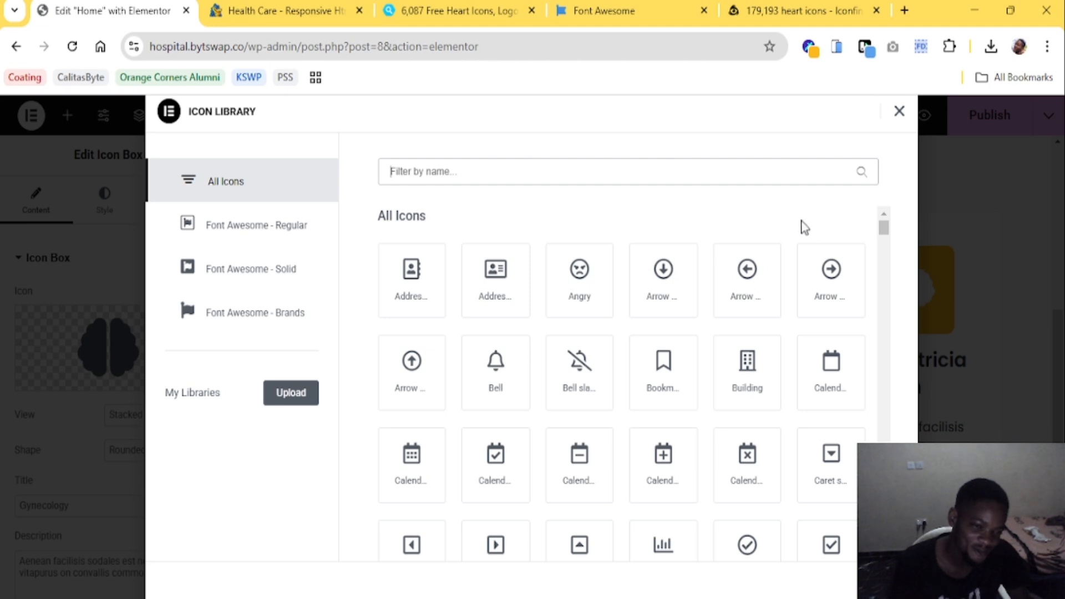
Browse all icons in the Icon Library and filter them by "medic" for a Gynecology icon
scroll(665, 311, "down", 5)
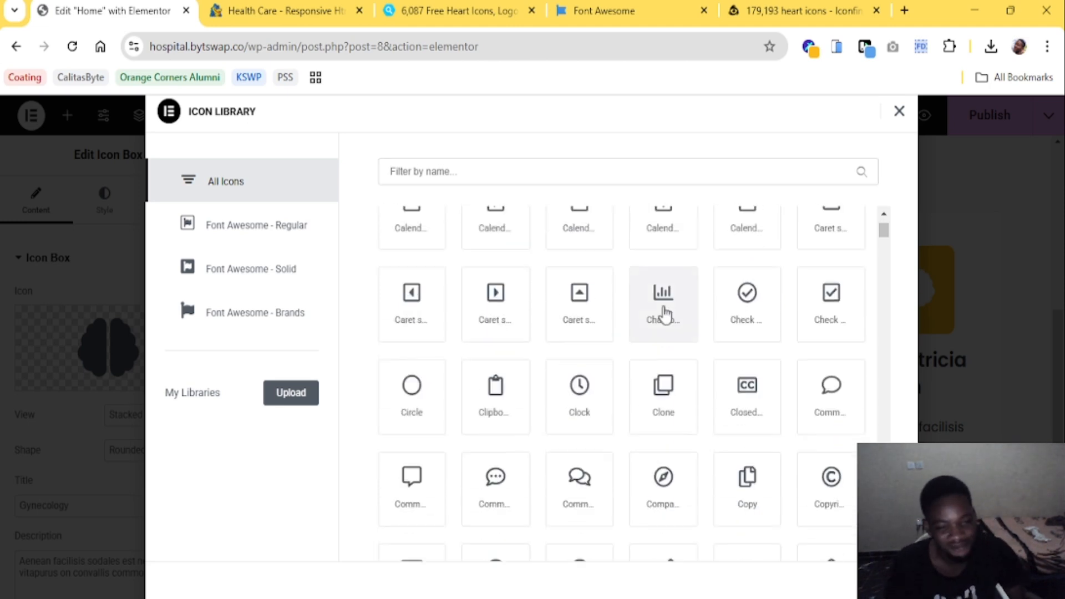
scroll(665, 311, "down", 10)
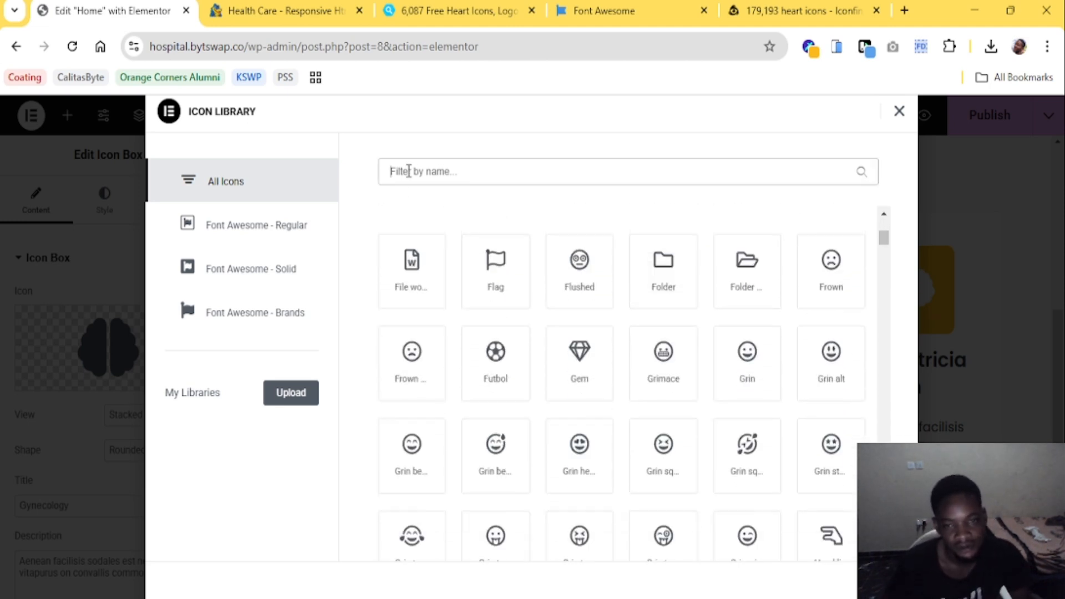
type("medic")
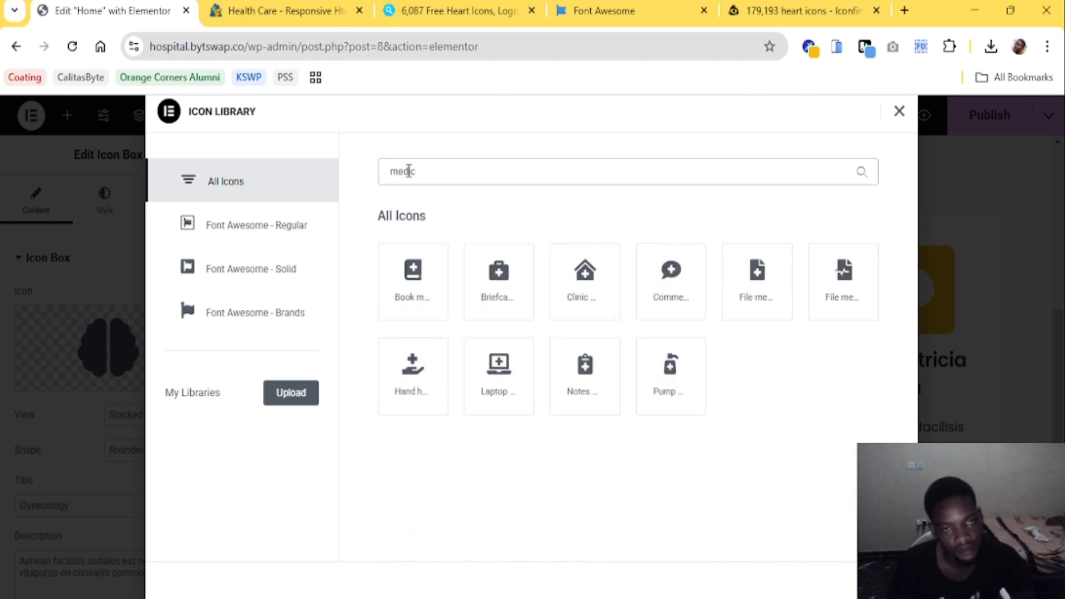
Switch to IconScout, dismiss the open heart icon dialogs, and search the free icons for "genitals"
left_click(430, 9)
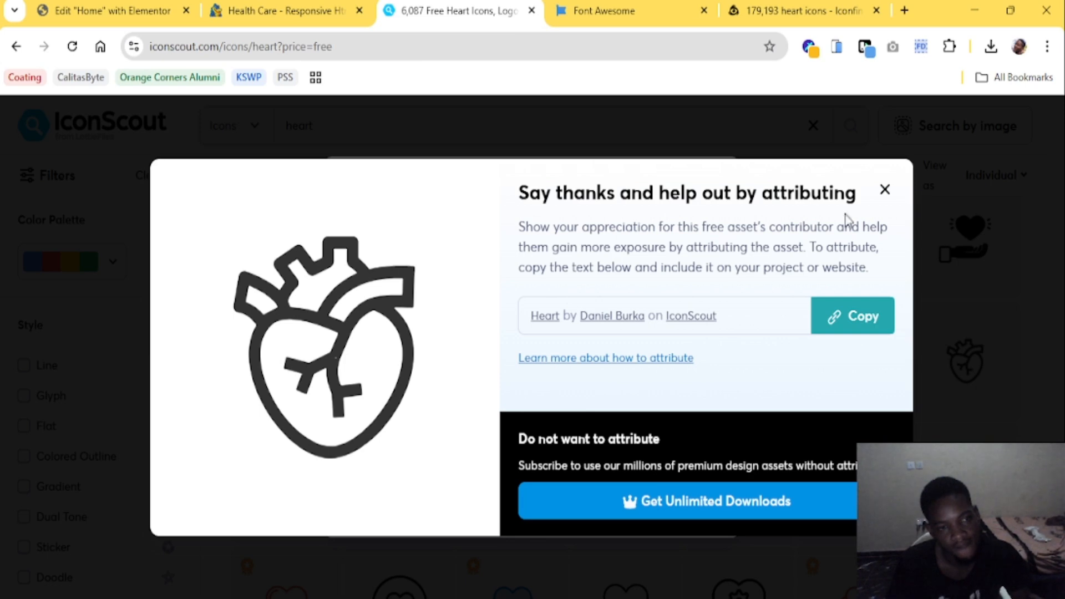
left_click(885, 191)
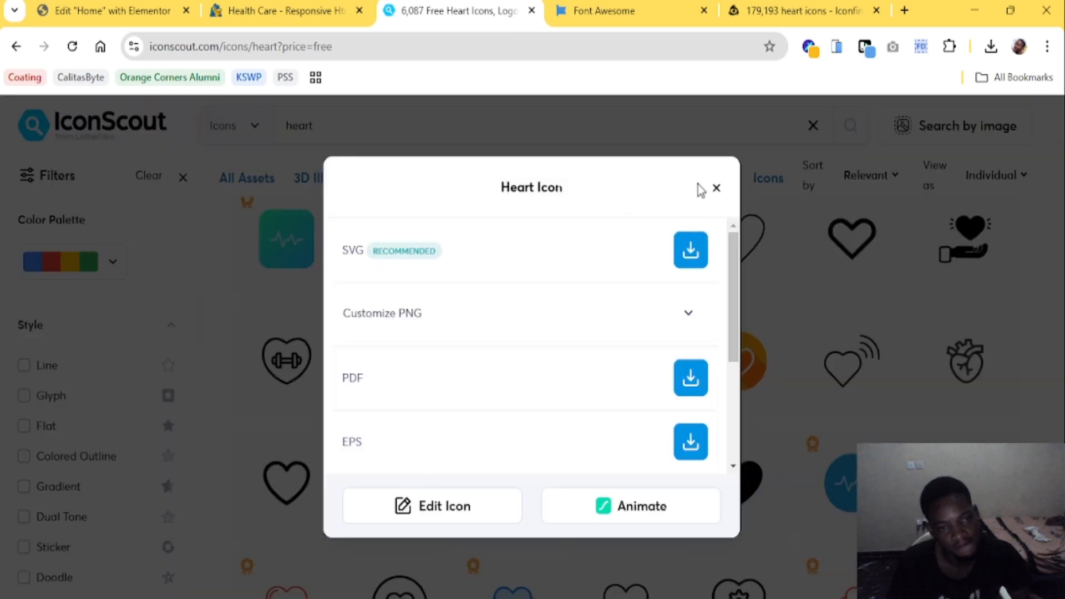
left_click(716, 188)
left_click(292, 125)
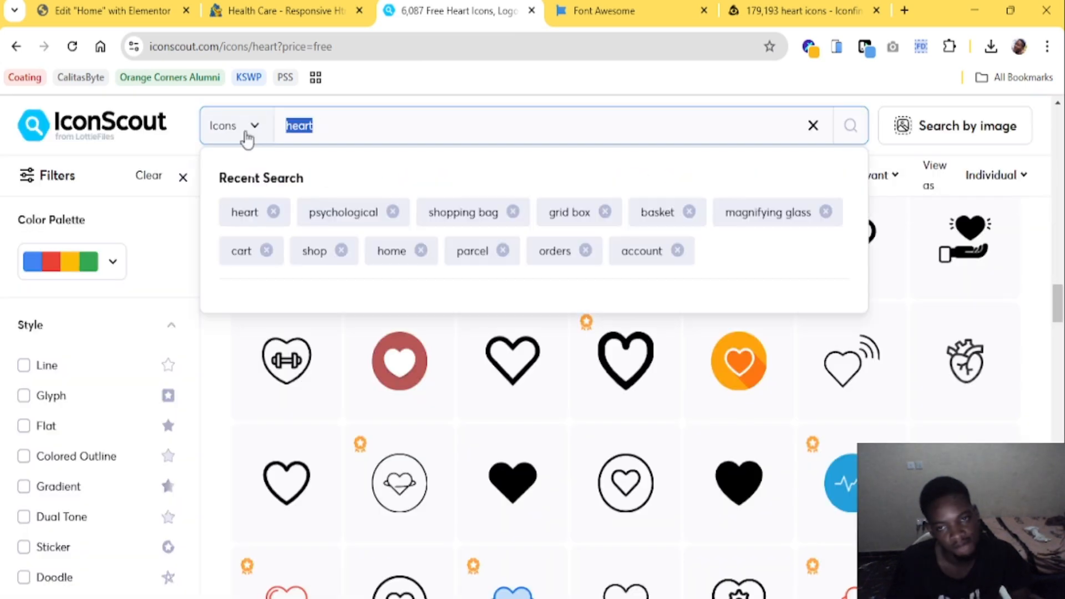
type("genitals")
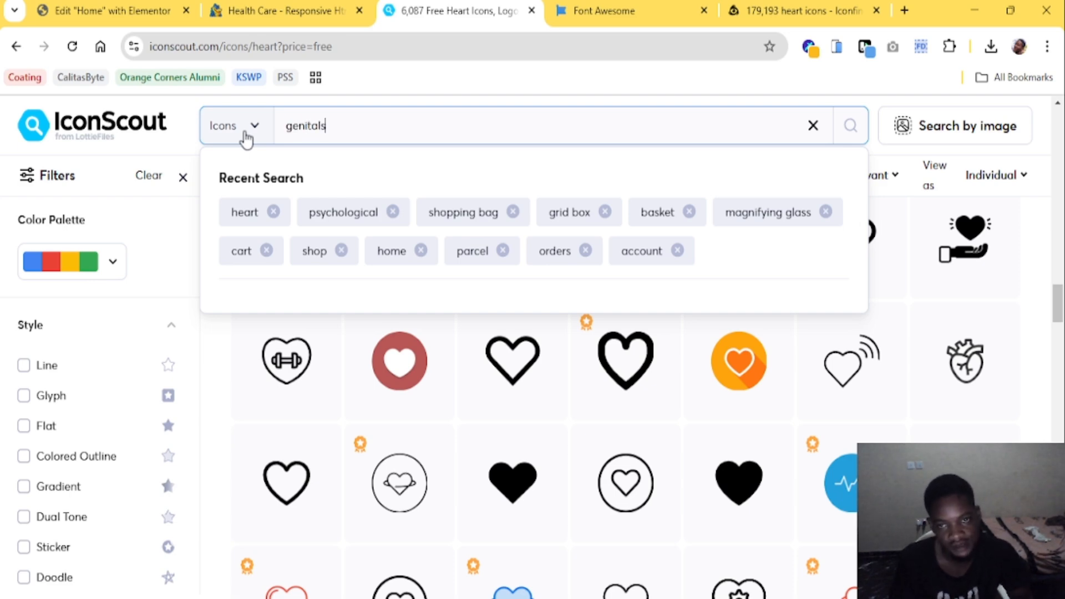
key("Return")
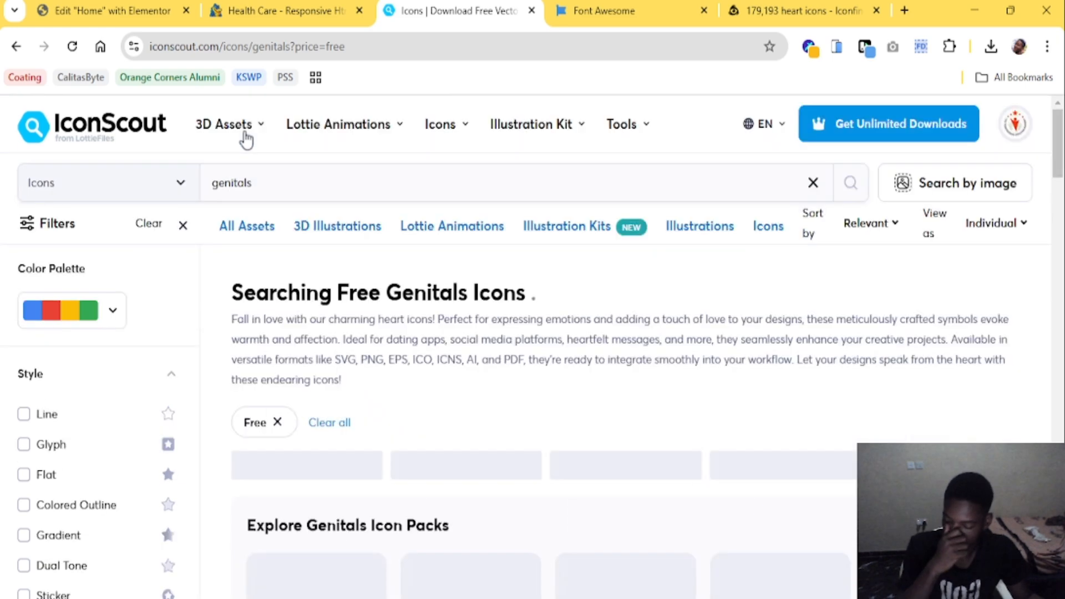
scroll(398, 364, "down", 5)
Switch to Font Awesome and search its free icons for "genitals" instead of "heart"
key("ctrl+Tab")
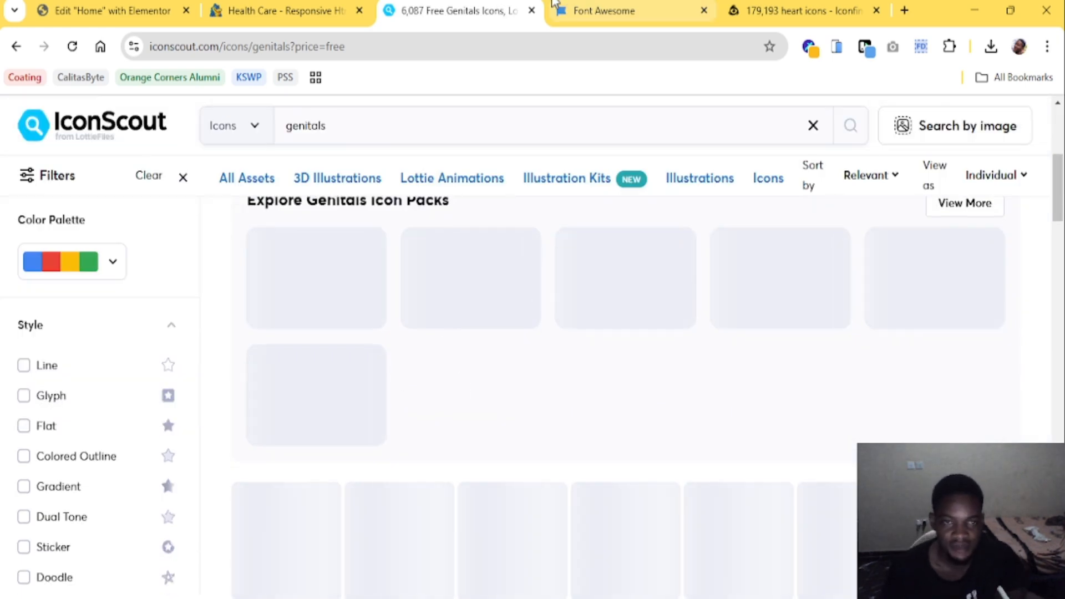
left_click(268, 123)
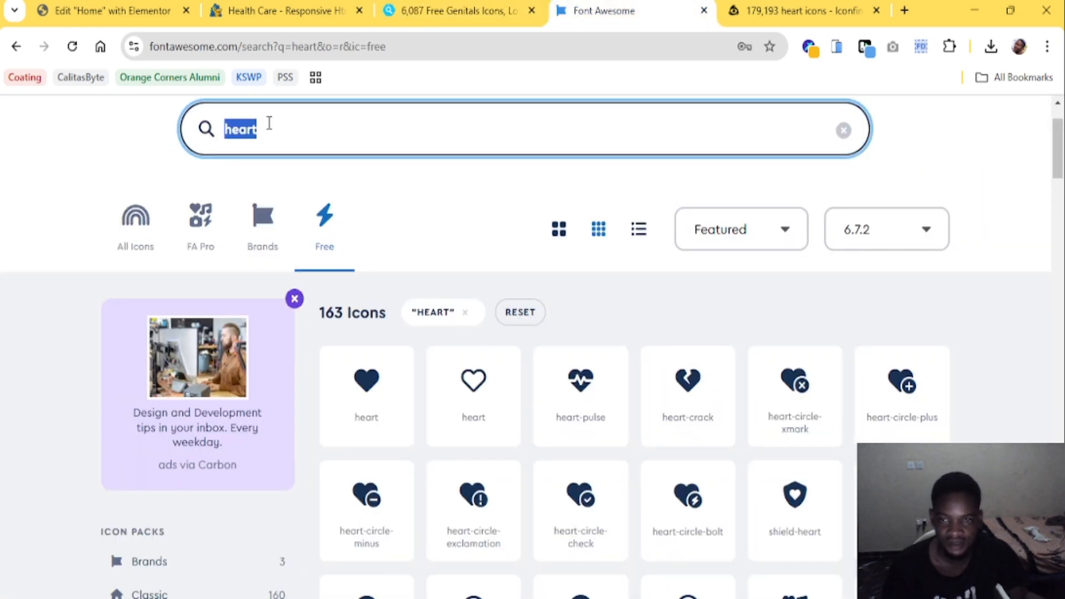
type("genitals")
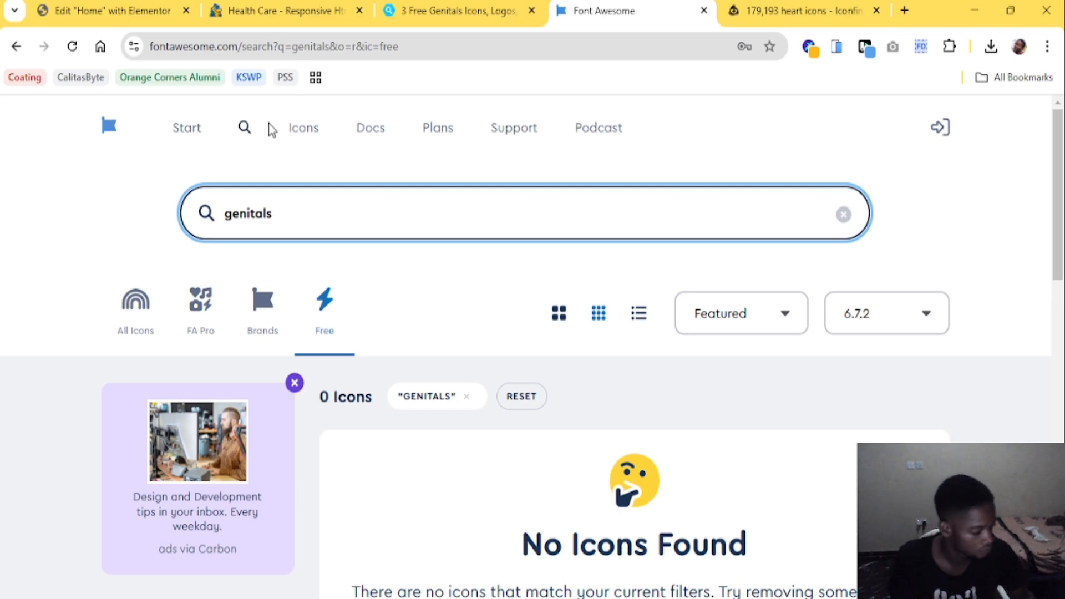
Examine IconScout's "genitals" results, including the 3D illustrations, animations and illustrations, for an image suited to the Gynecology card
left_click(458, 11)
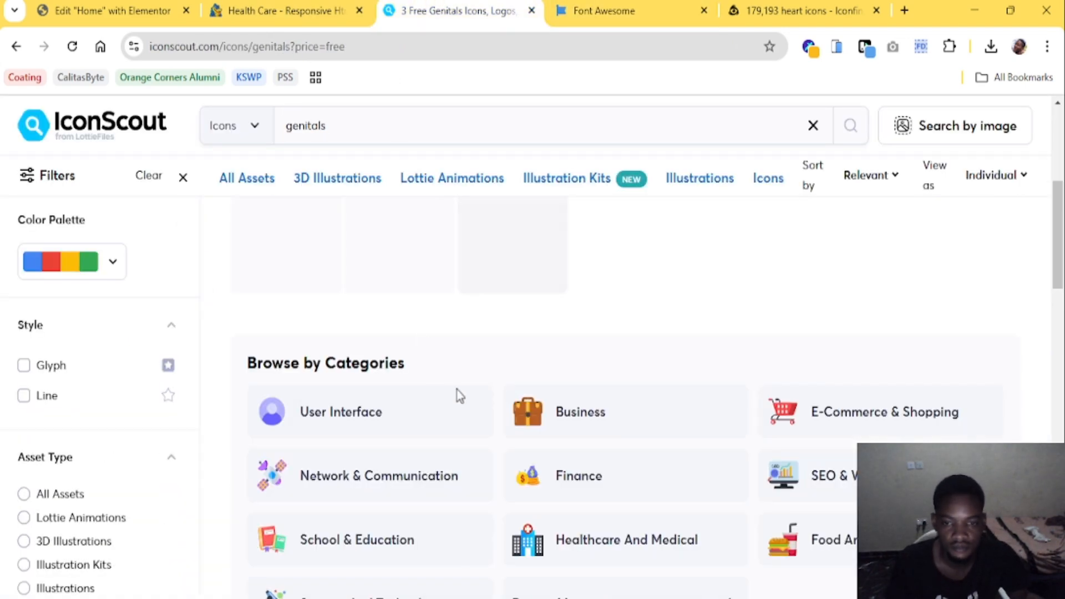
scroll(624, 423, "down", 5)
scroll(538, 369, "down", 5)
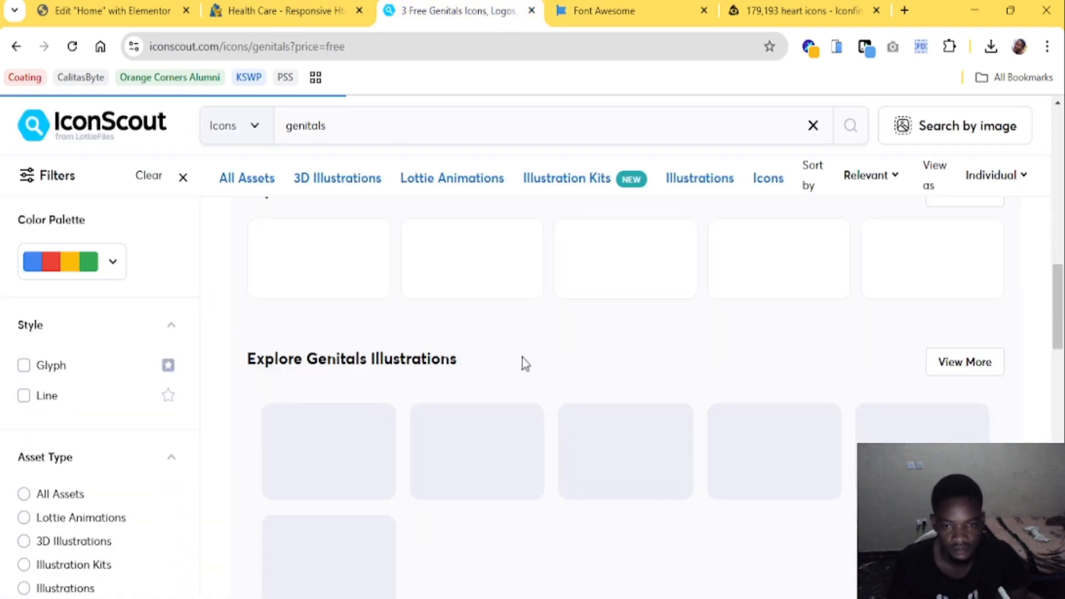
scroll(599, 418, "down", 5)
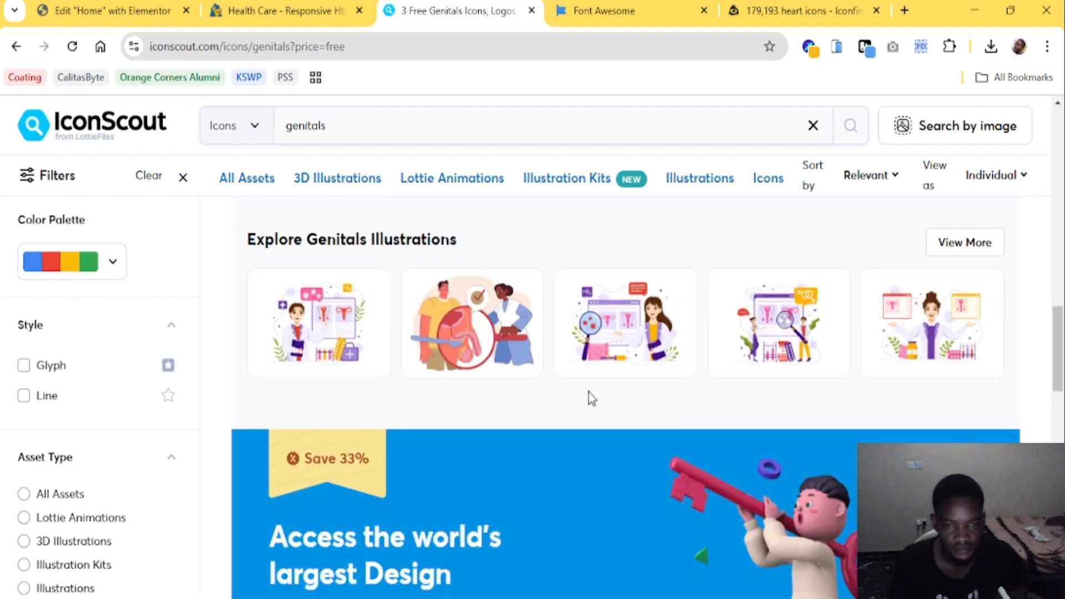
scroll(577, 366, "up", 5)
scroll(575, 337, "up", 3)
scroll(588, 340, "down", 1)
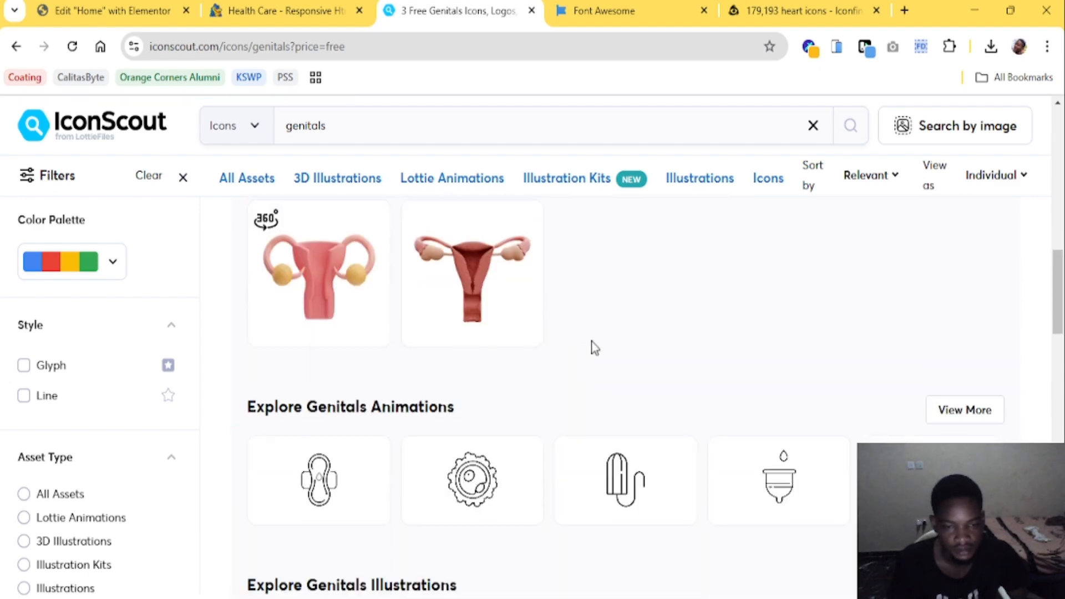
scroll(594, 347, "up", 3)
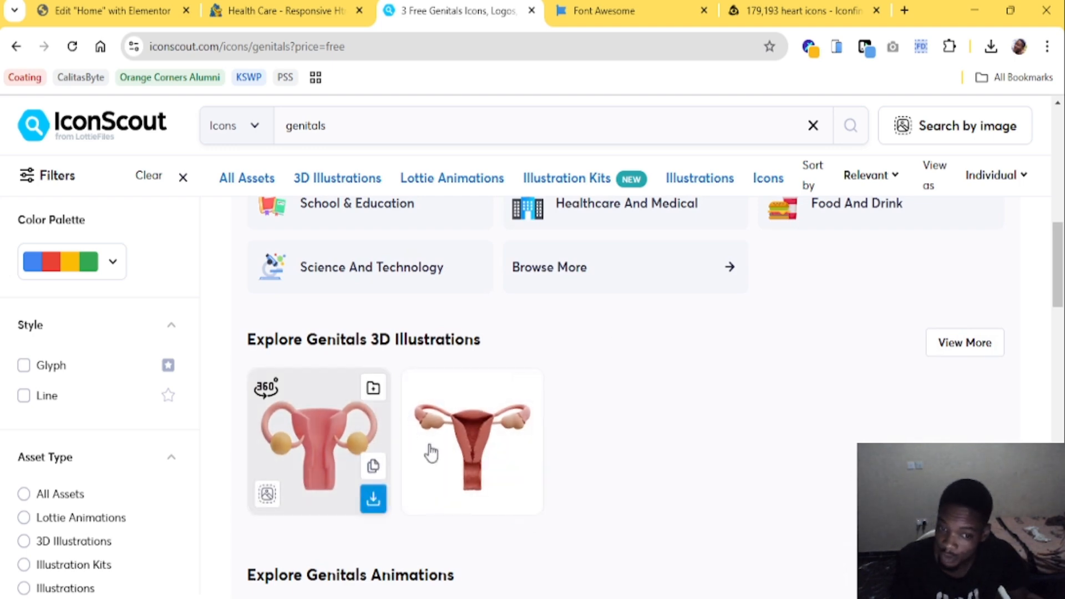
scroll(526, 435, "down", 4)
scroll(638, 456, "down", 4)
scroll(705, 430, "up", 4)
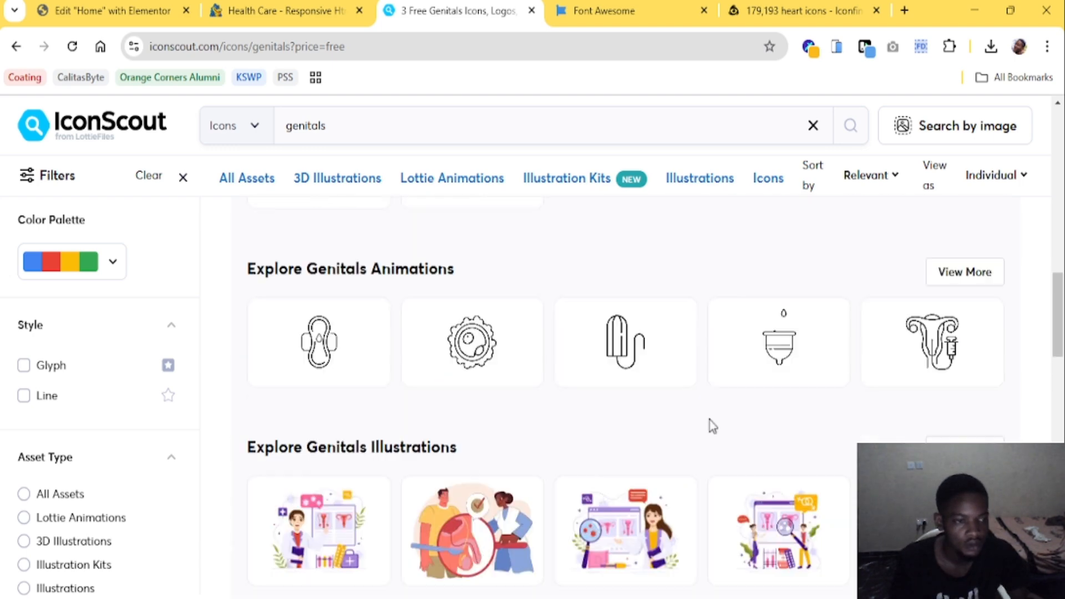
scroll(148, 375, "down", 6)
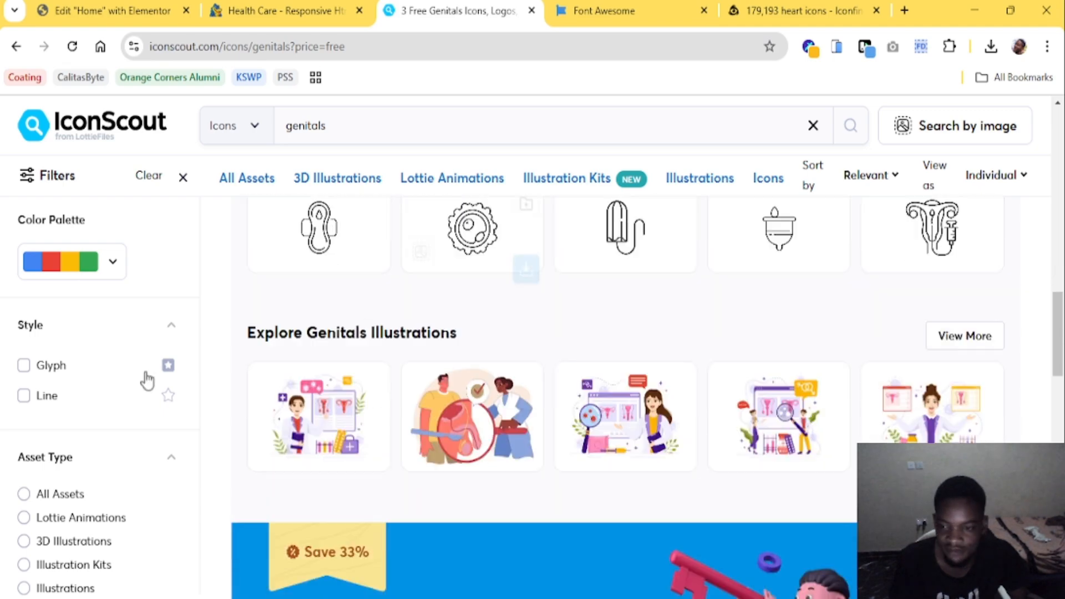
scroll(610, 408, "down", 12)
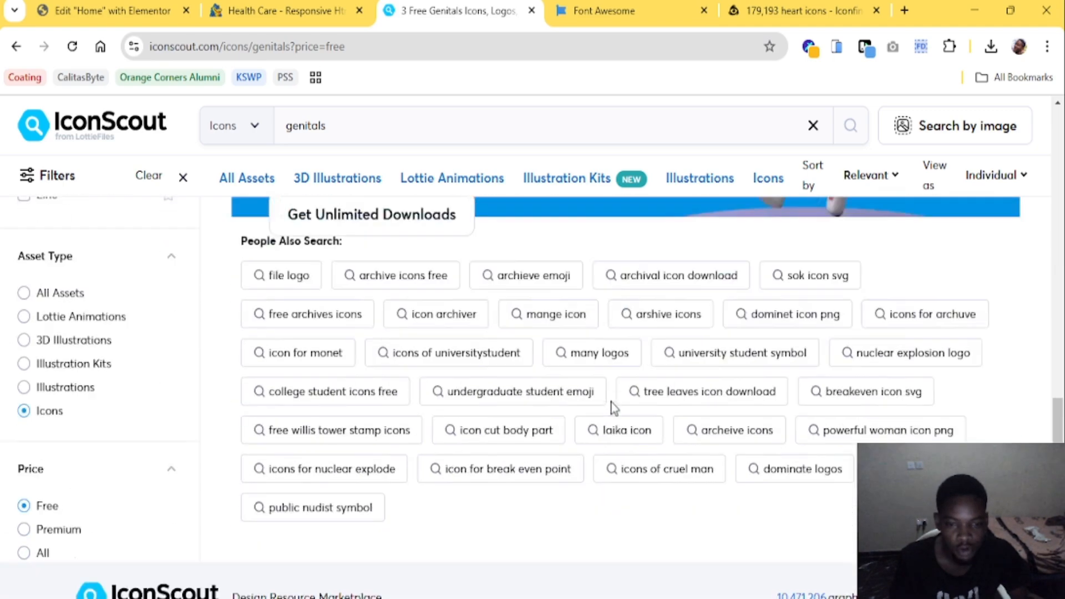
scroll(611, 408, "up", 11)
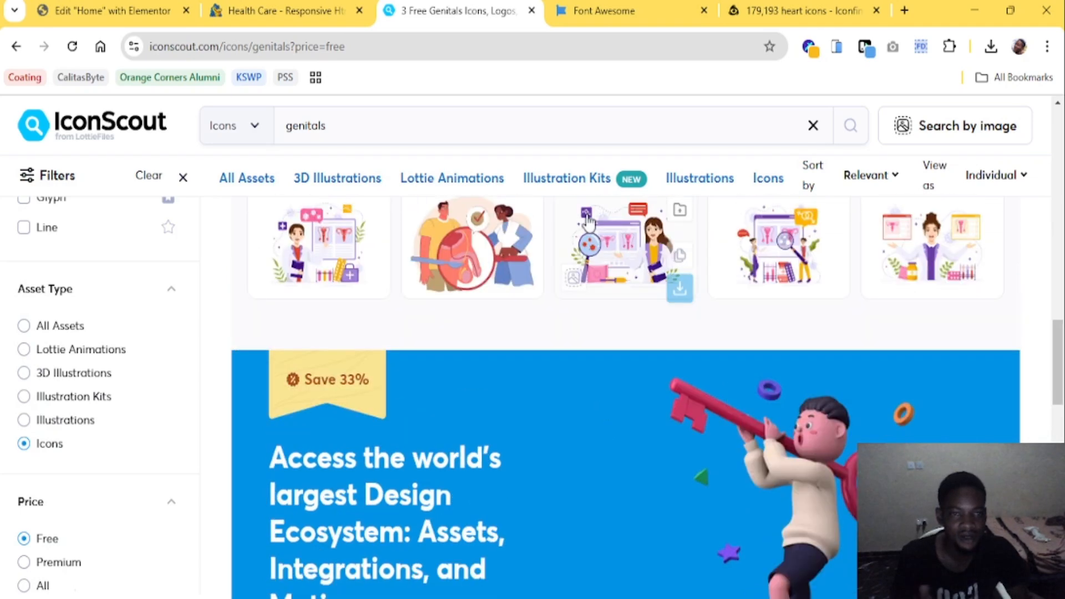
Switch to Iconfinder, search its icons for "genitals" instead of "heart", and look through the results for a Gynecology icon
left_click(608, 9)
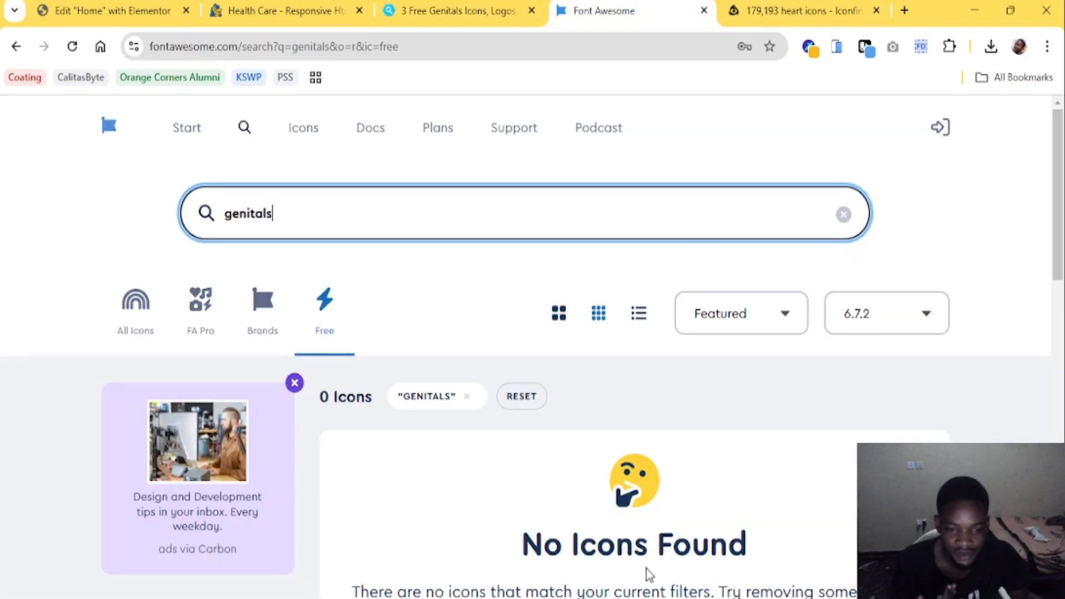
left_click(798, 10)
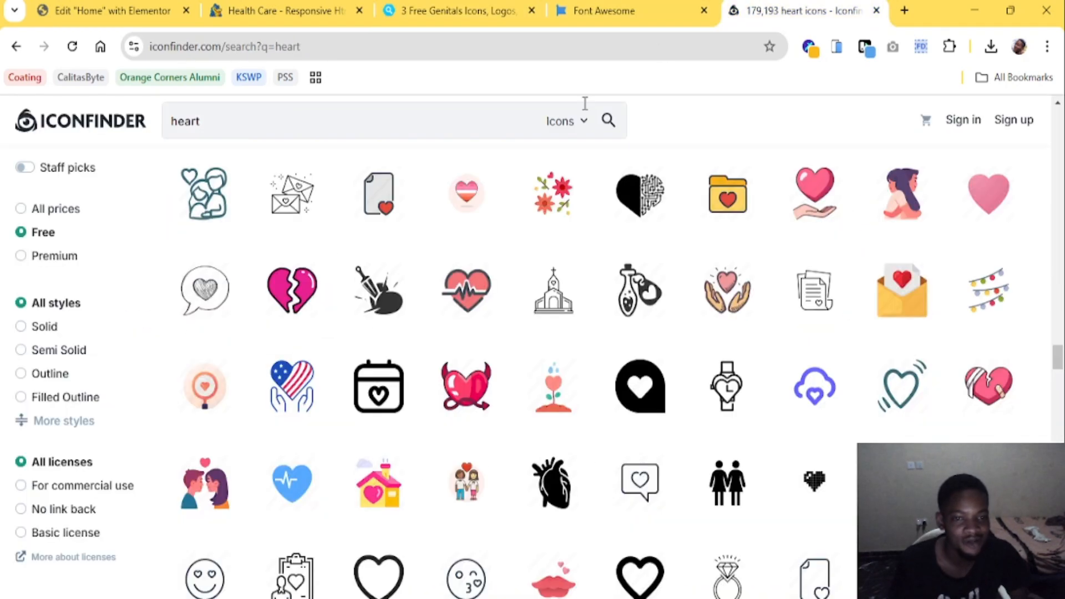
scroll(221, 129, "up", 5)
left_click(220, 130)
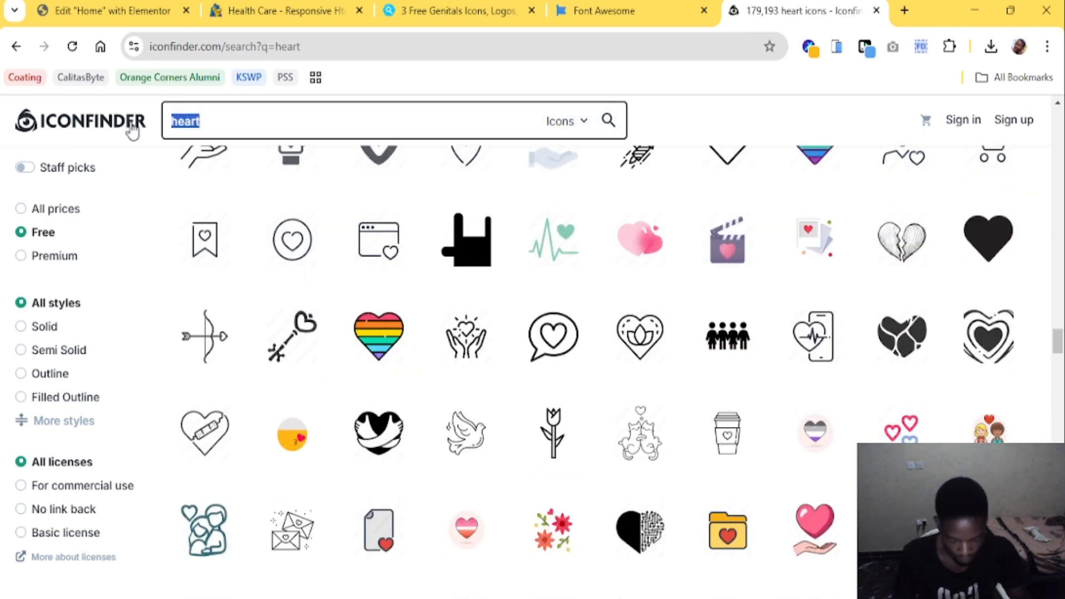
type("genital")
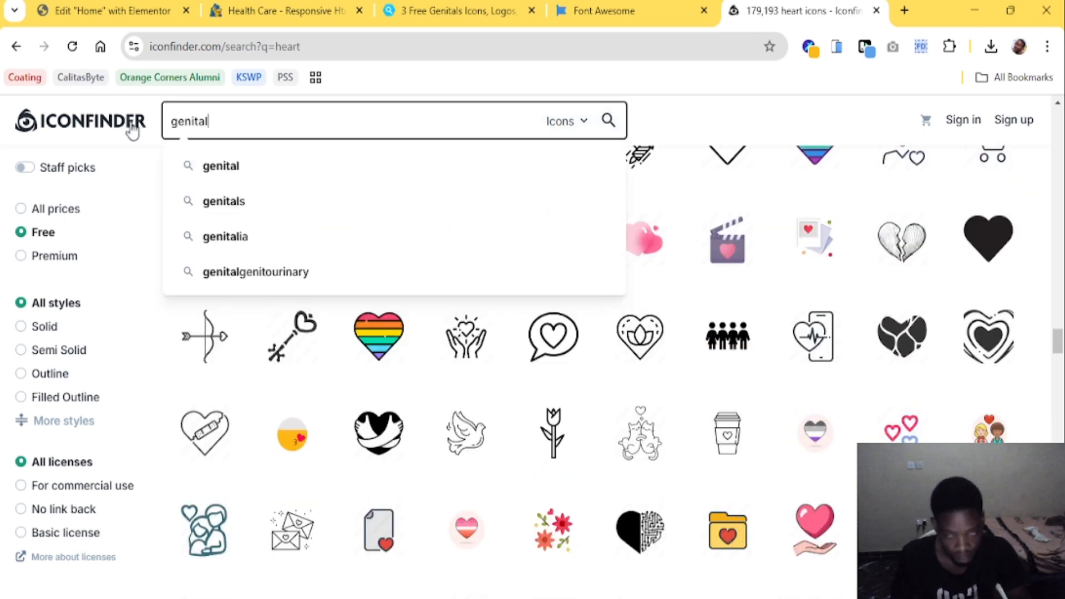
type("s")
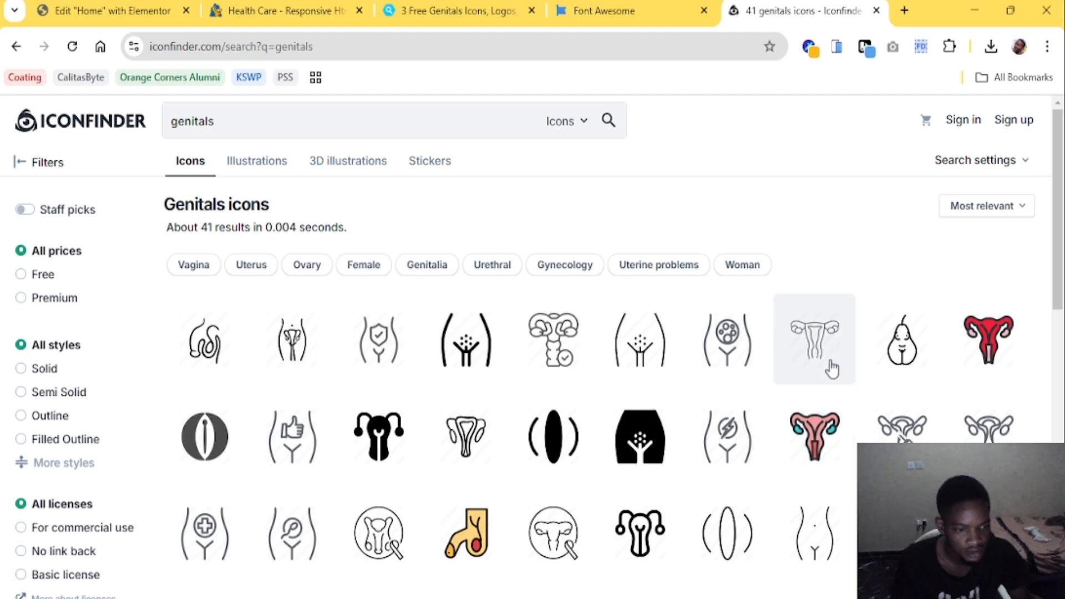
scroll(487, 433, "down", 3)
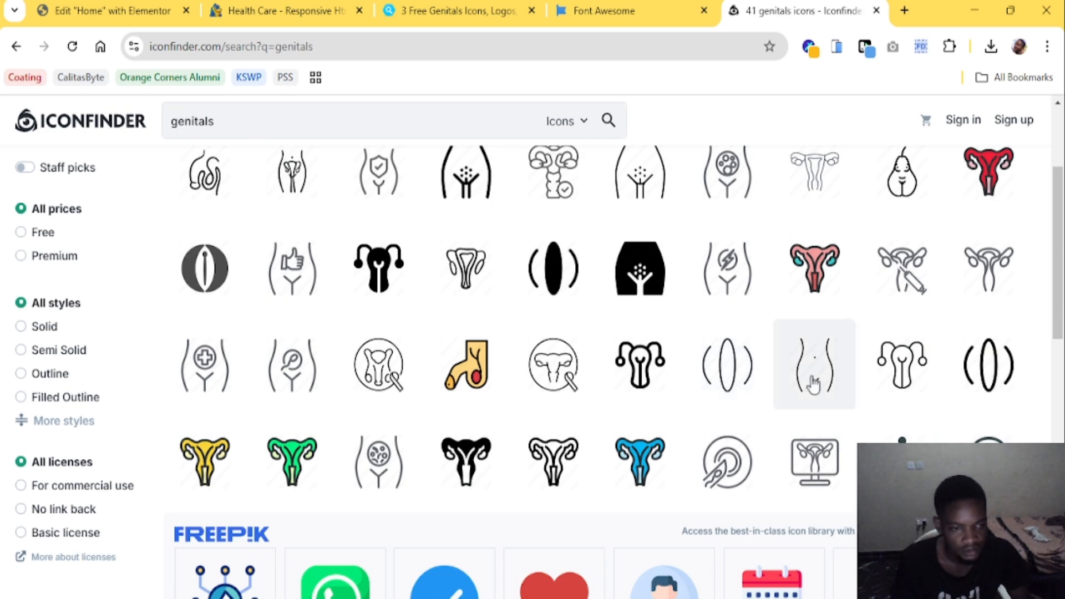
scroll(890, 366, "up", 3)
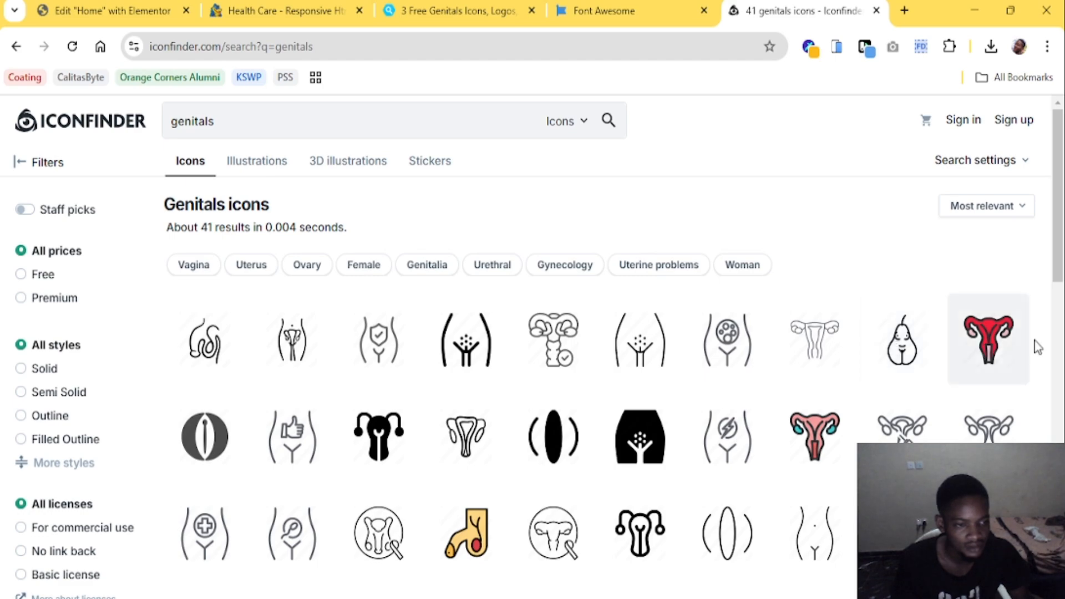
scroll(662, 399, "down", 15)
scroll(662, 399, "up", 15)
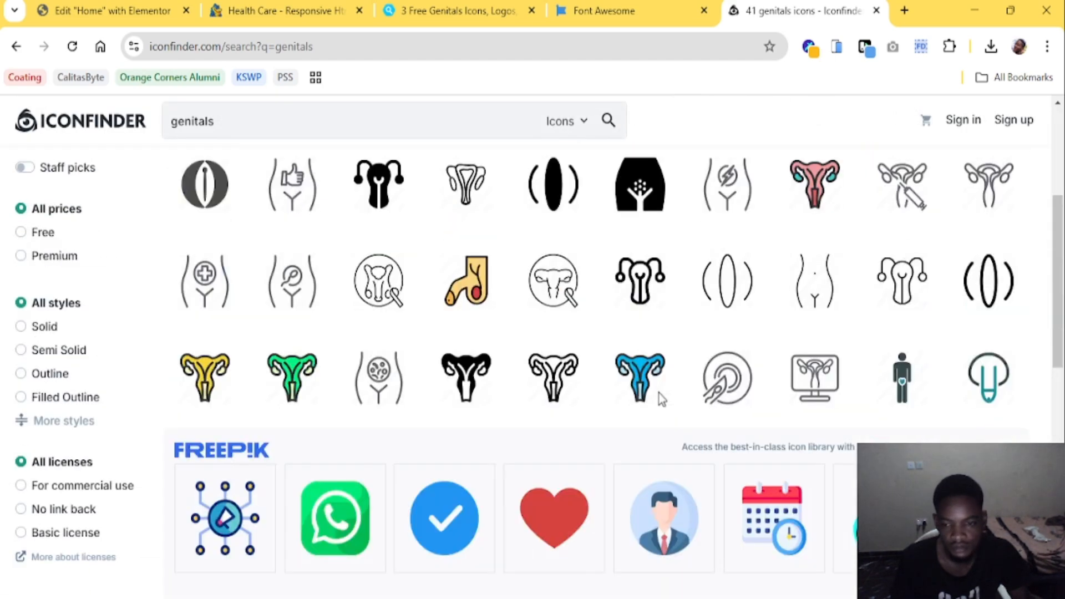
Search Iconfinder for "fallopian tube" and look through the resulting icons for one suited to the Gynecology card
left_click(211, 116)
double_click(210, 117)
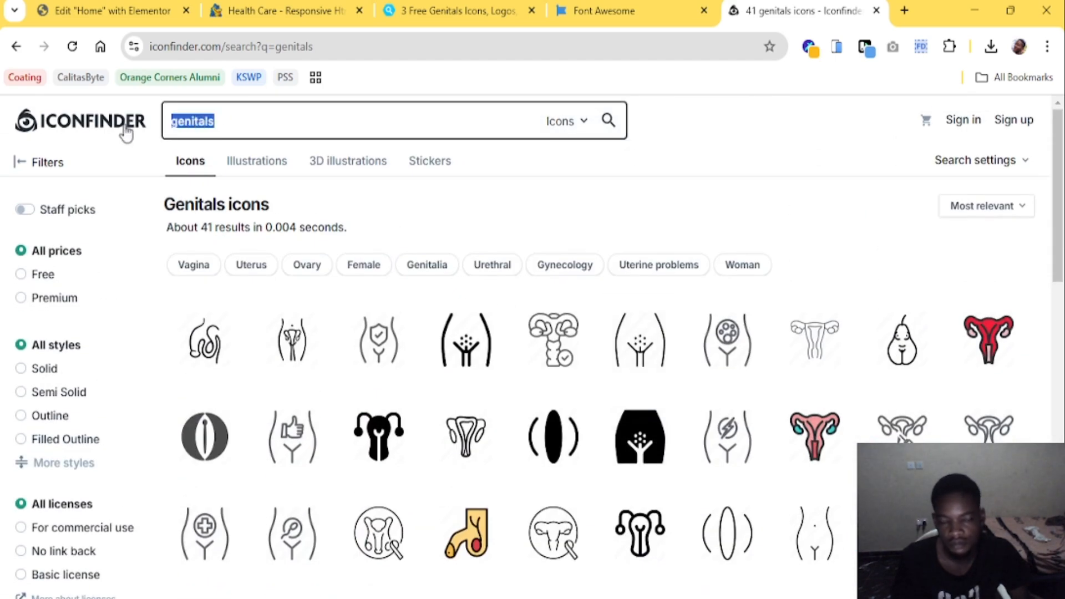
type("fal")
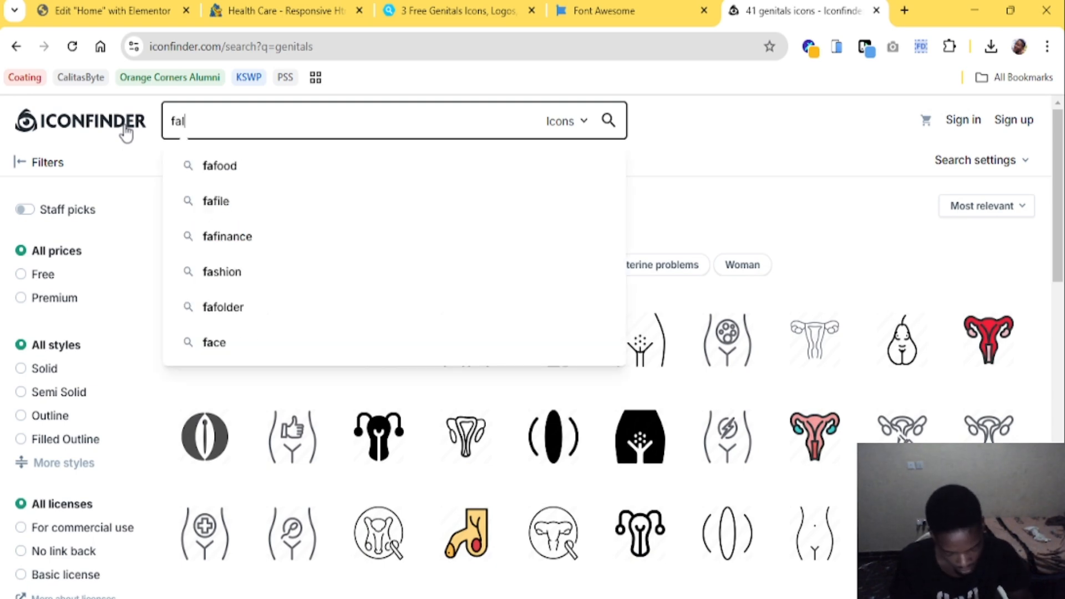
type("opp")
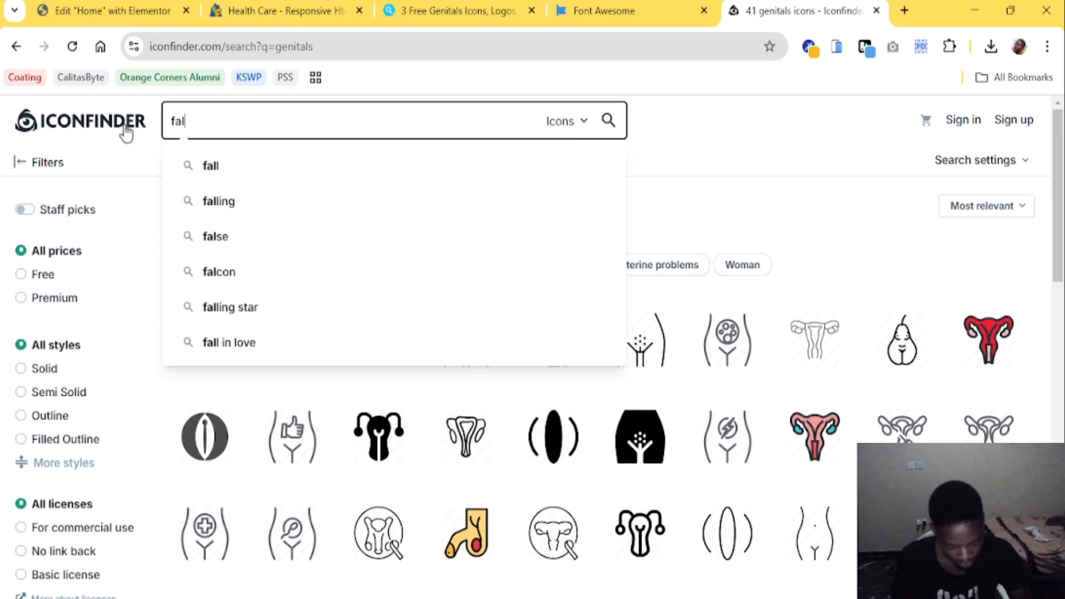
type("lo")
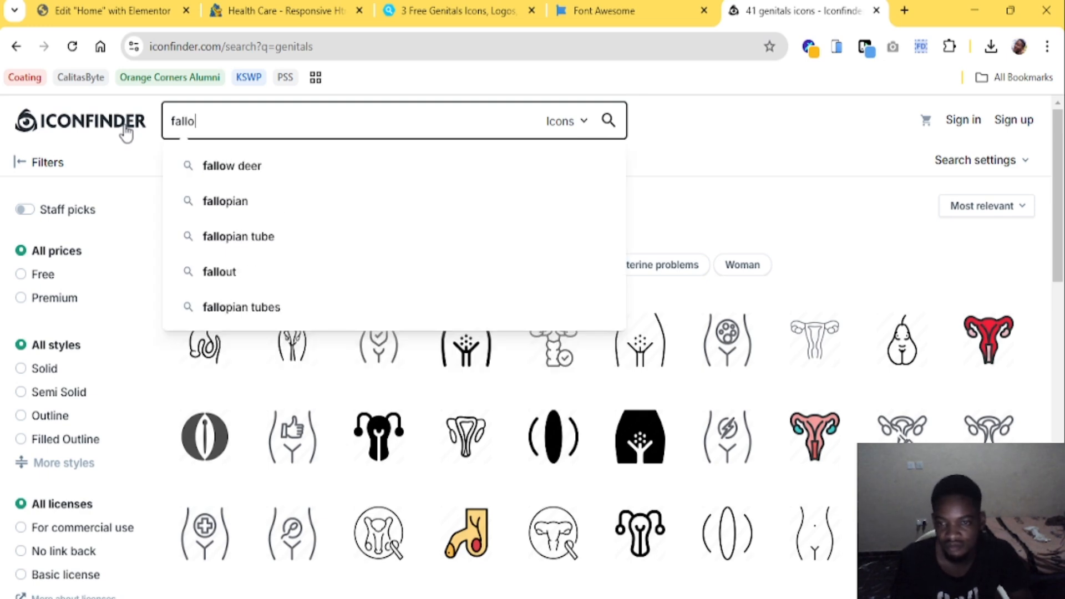
left_click(283, 245)
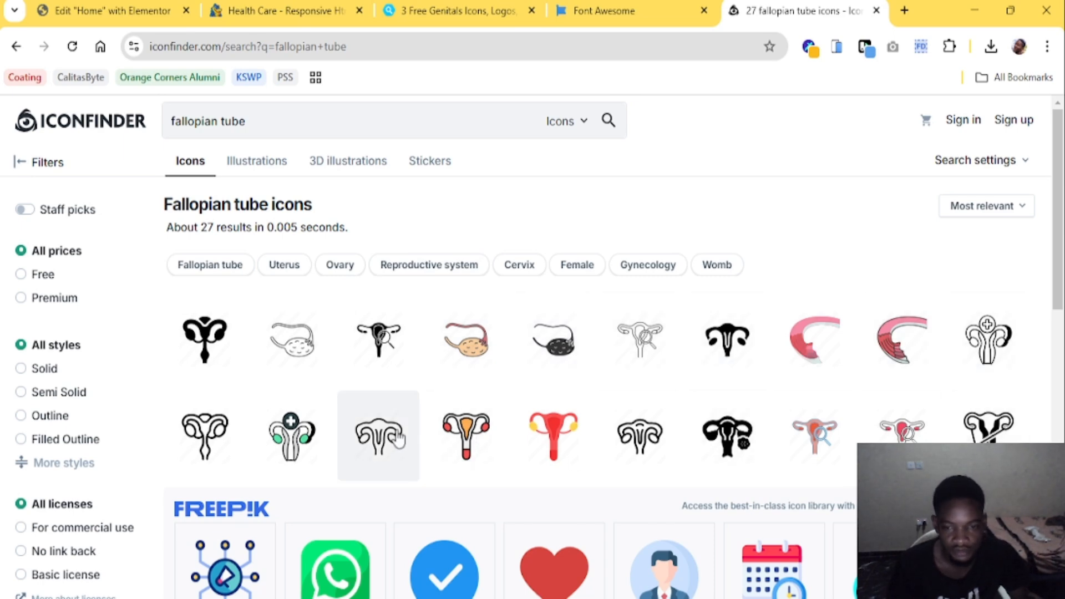
scroll(303, 410, "down", 5)
scroll(303, 410, "down", 5)
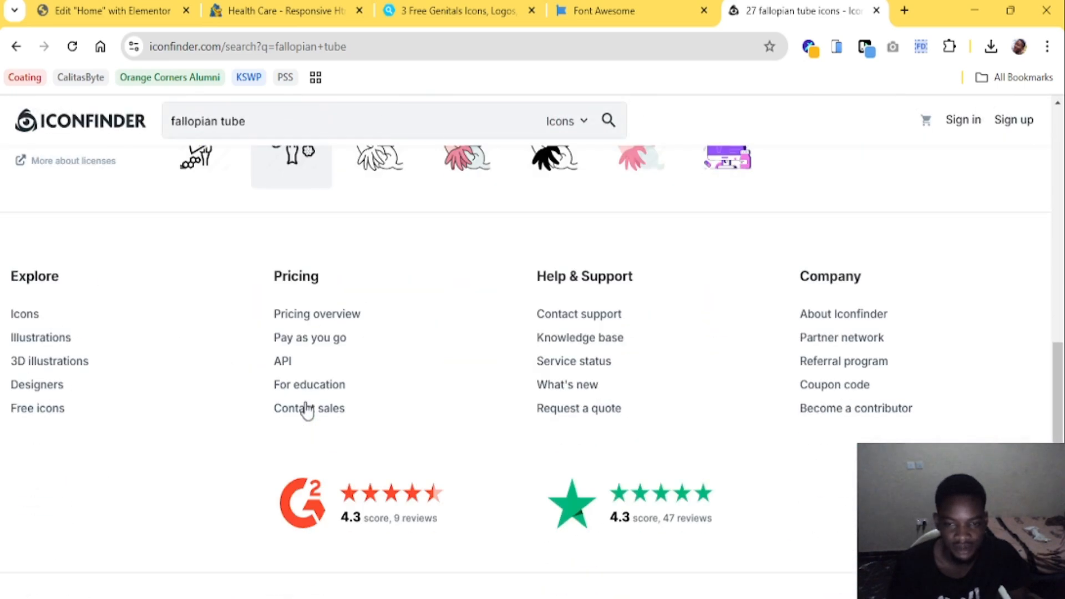
scroll(288, 432, "up", 6)
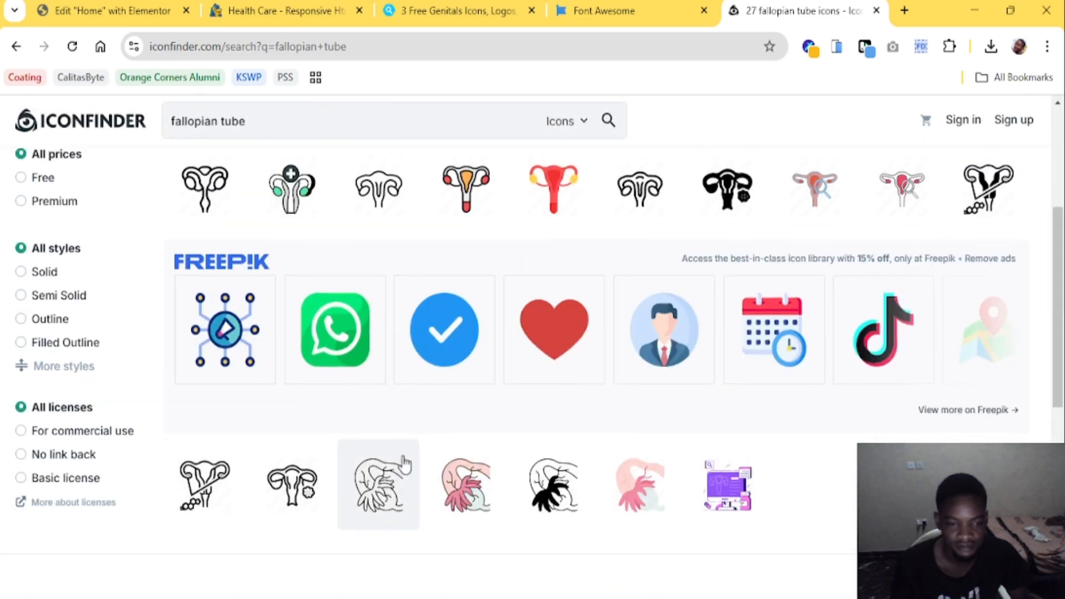
scroll(403, 465, "up", 4)
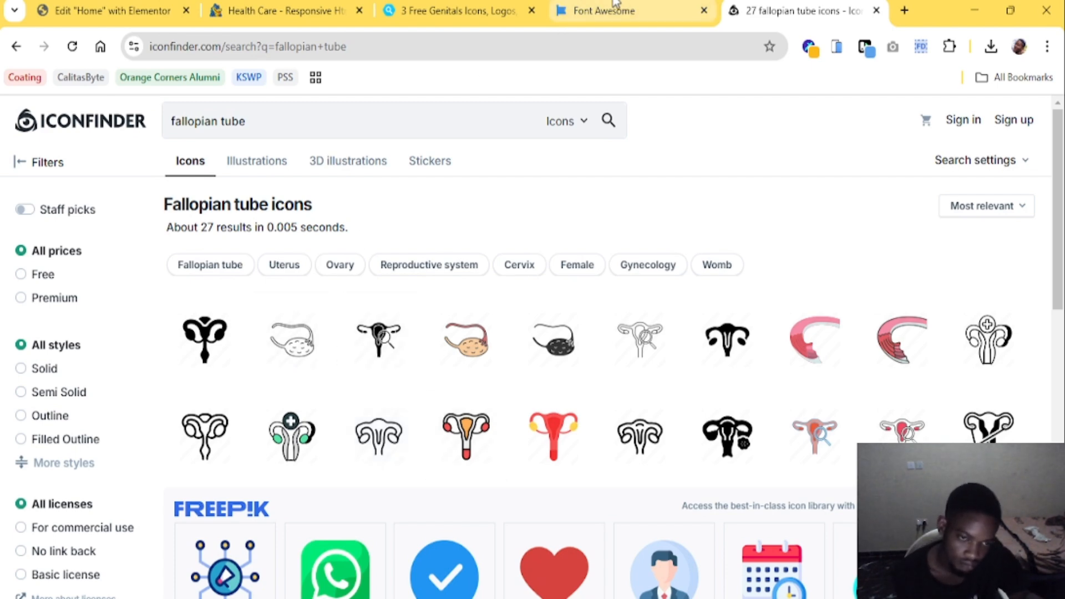
Check the download options of the outline uterus icon with a magnifier and the outline uterus icon in the last row, closing each
left_click(655, 360)
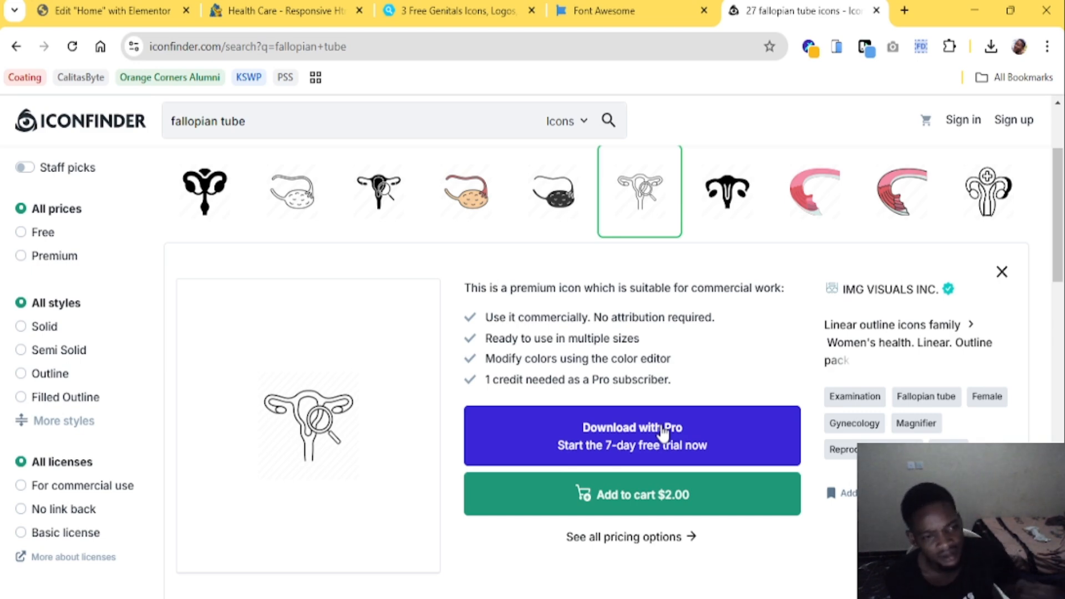
left_click(1002, 272)
scroll(459, 457, "down", 3)
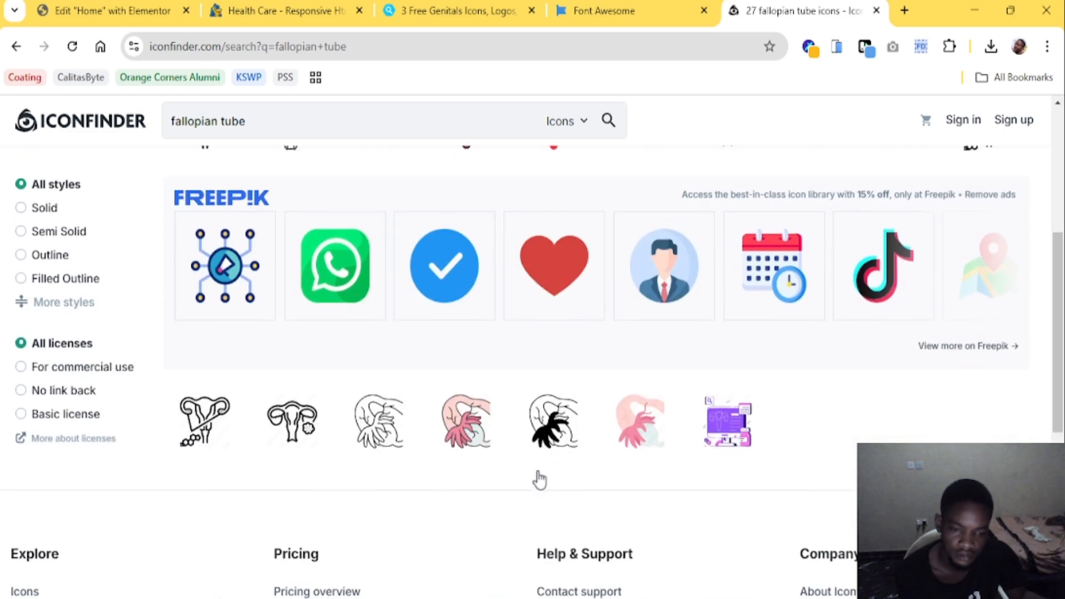
scroll(537, 476, "up", 3)
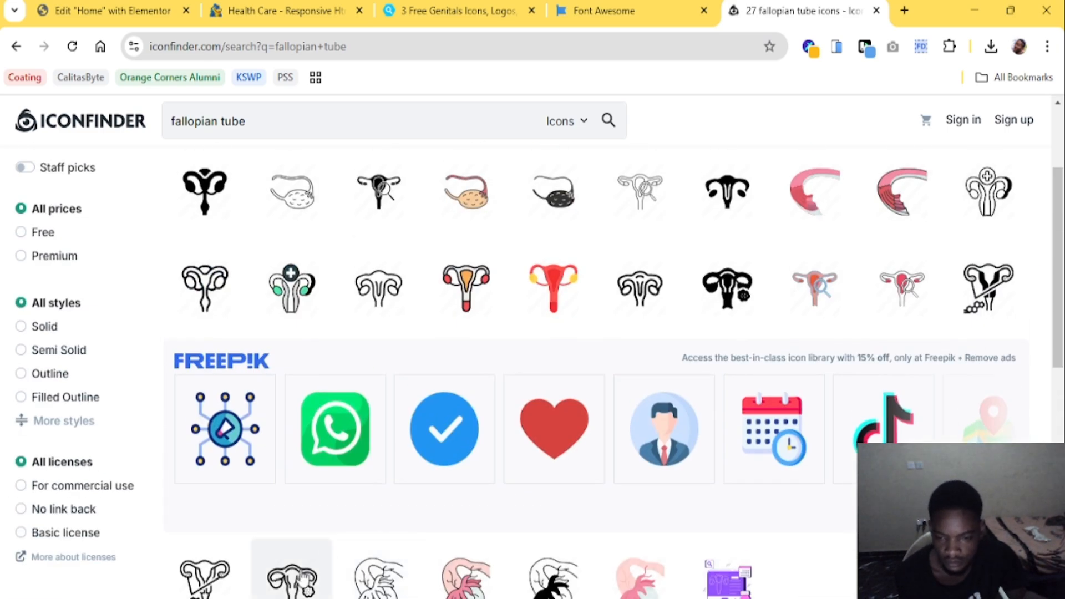
scroll(333, 533, "down", 2)
left_click(291, 493)
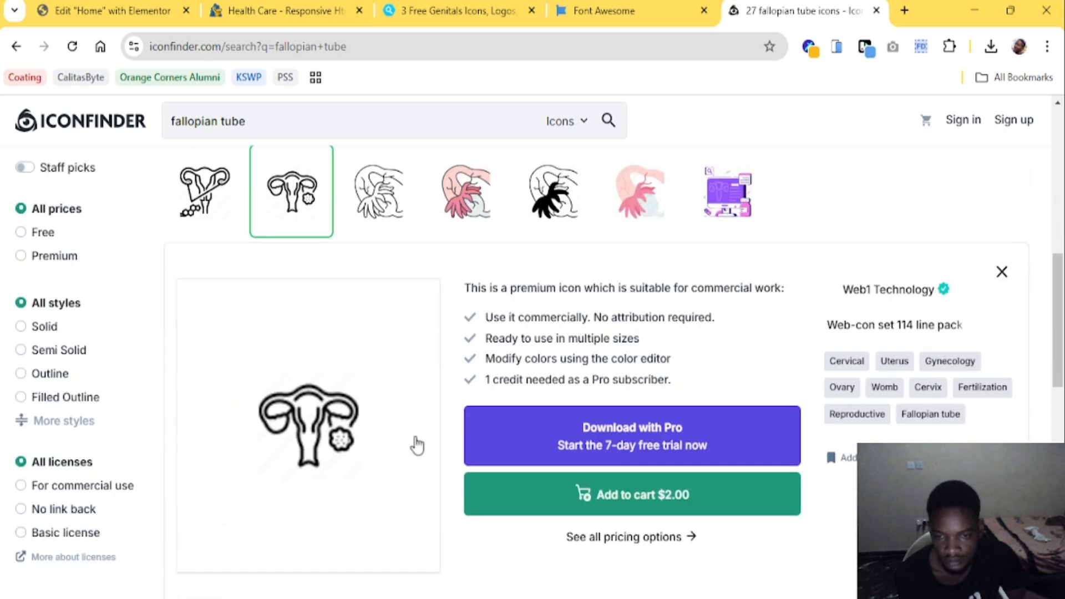
left_click(1001, 272)
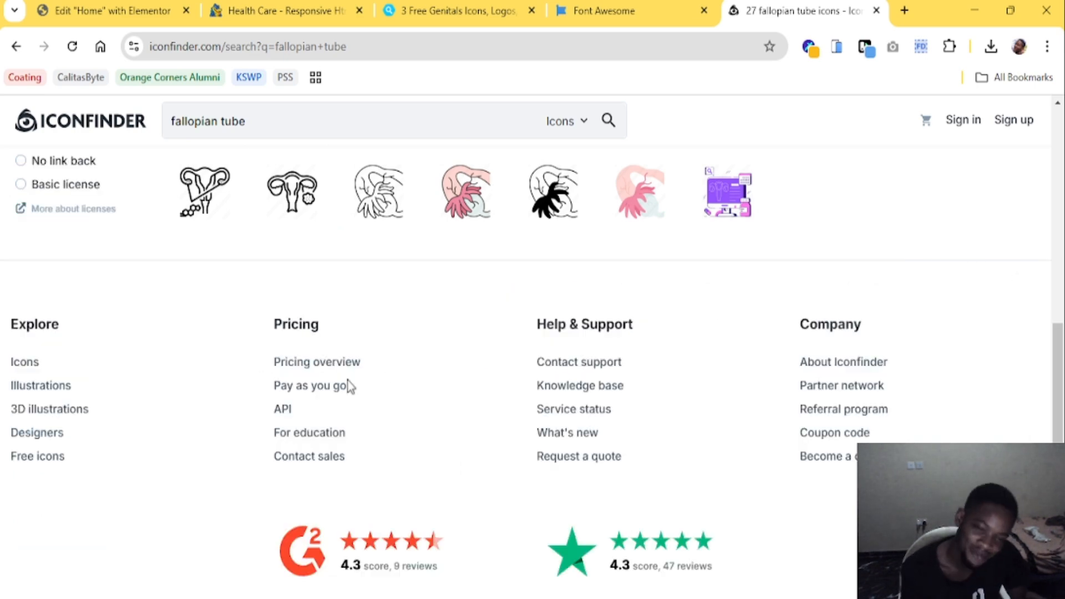
scroll(398, 410, "up", 10)
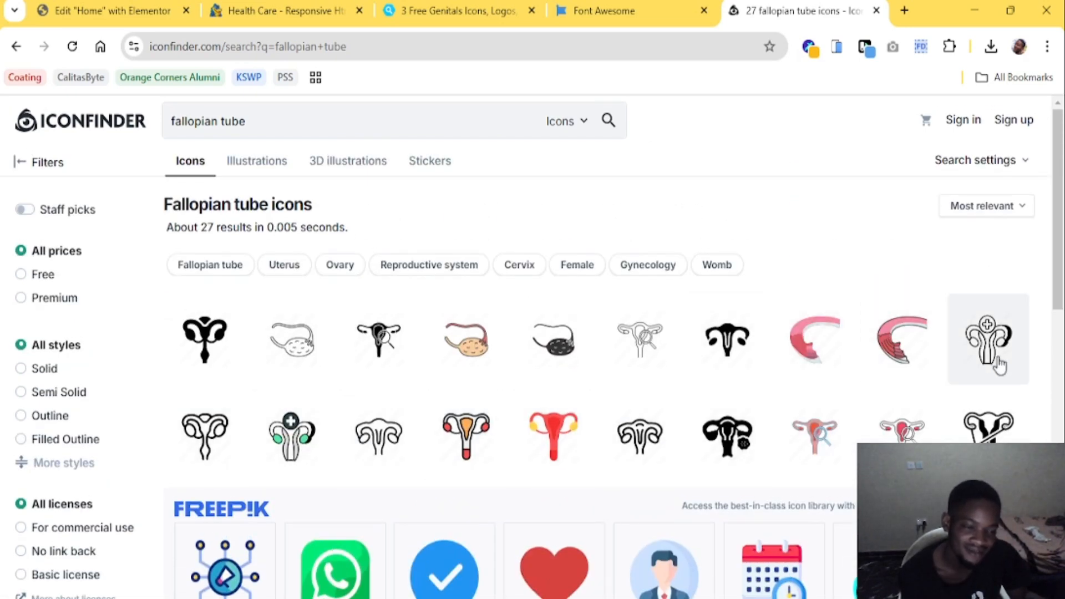
Check the Health Care template's Gynecology card, switch back to Elementor, filter the Icon Library by "genita", and clear the filter
left_click(319, 9)
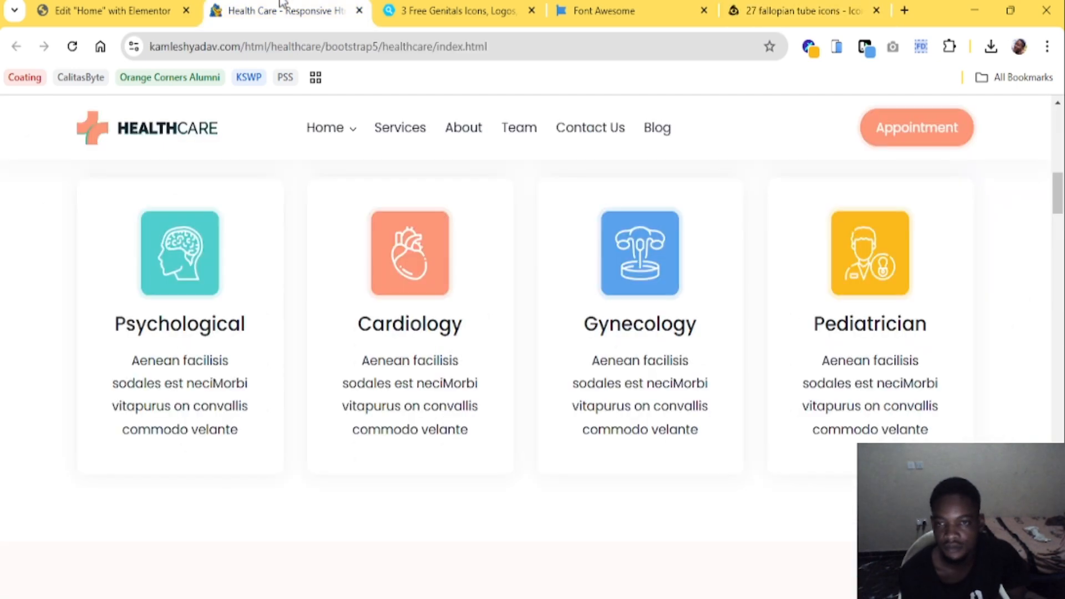
left_click(153, 4)
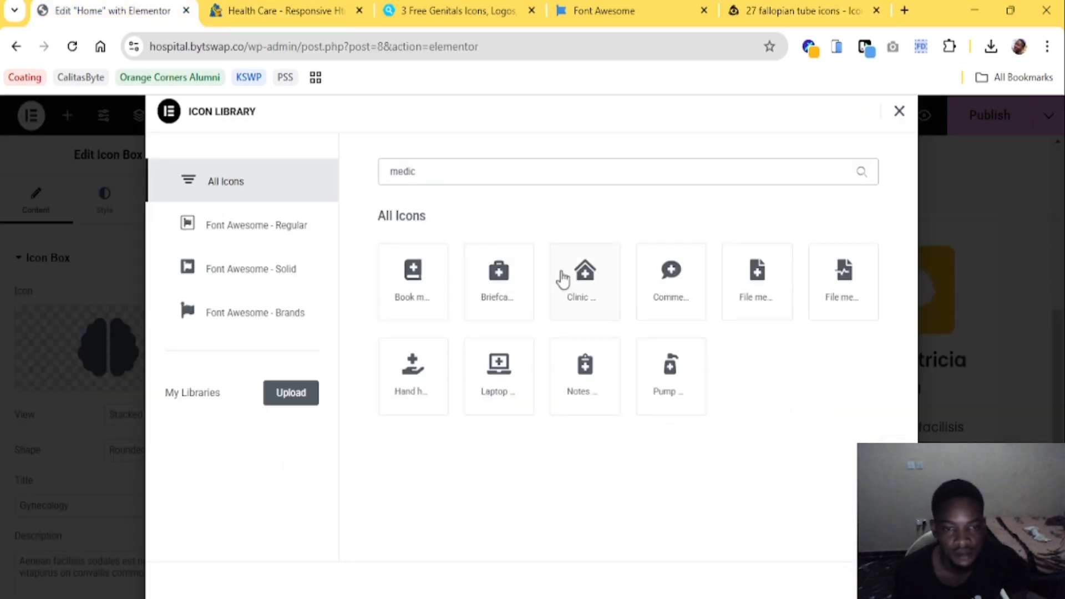
left_click_drag(461, 179, 380, 174)
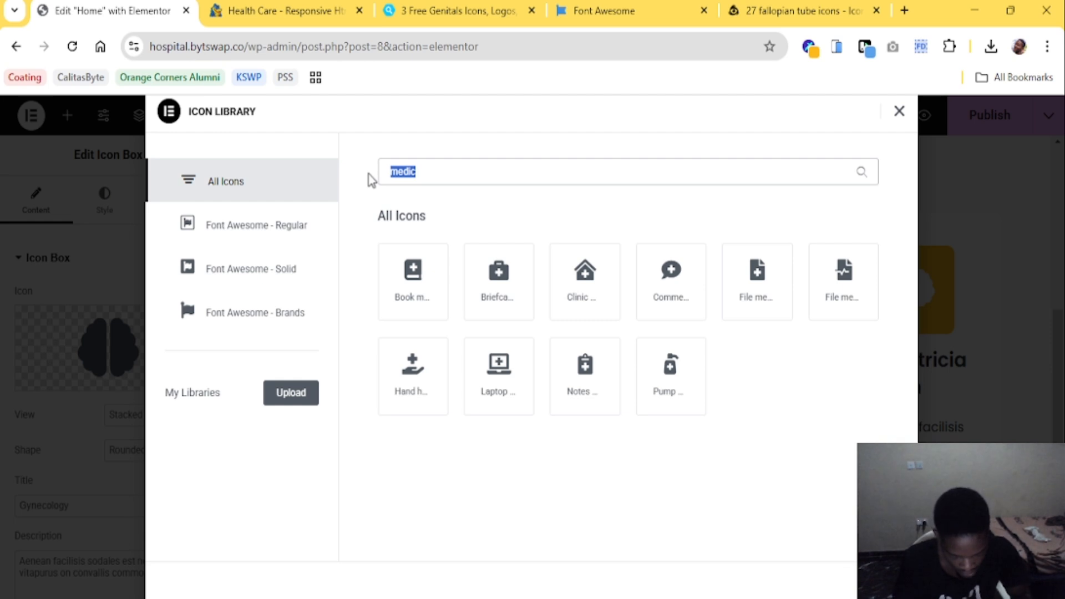
type("genita")
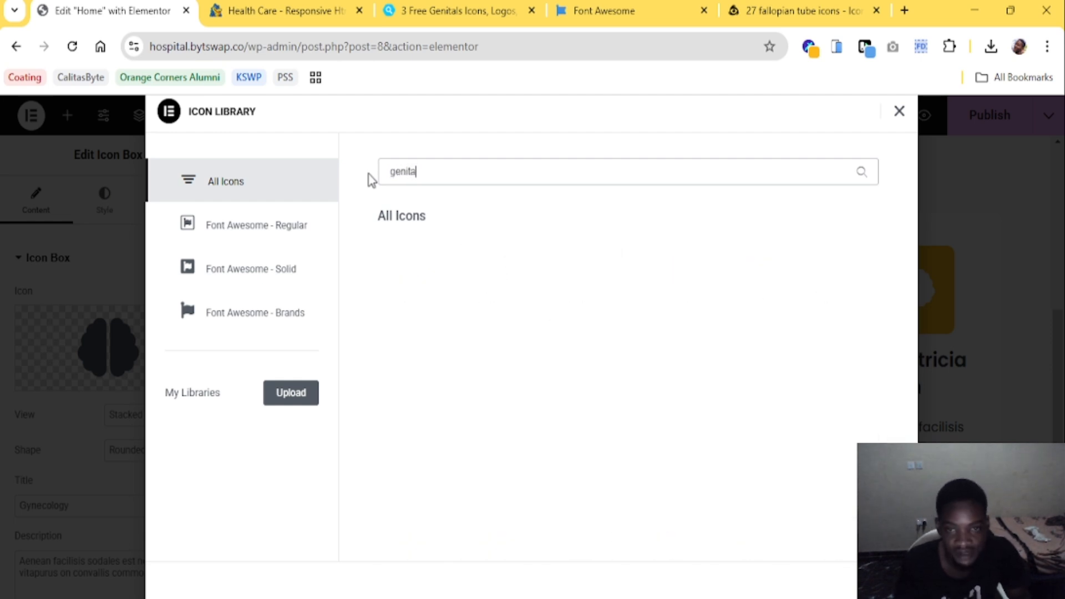
key("BackSpace")
key("BackSpace")
key("BackSpace")
key("BackSpace")
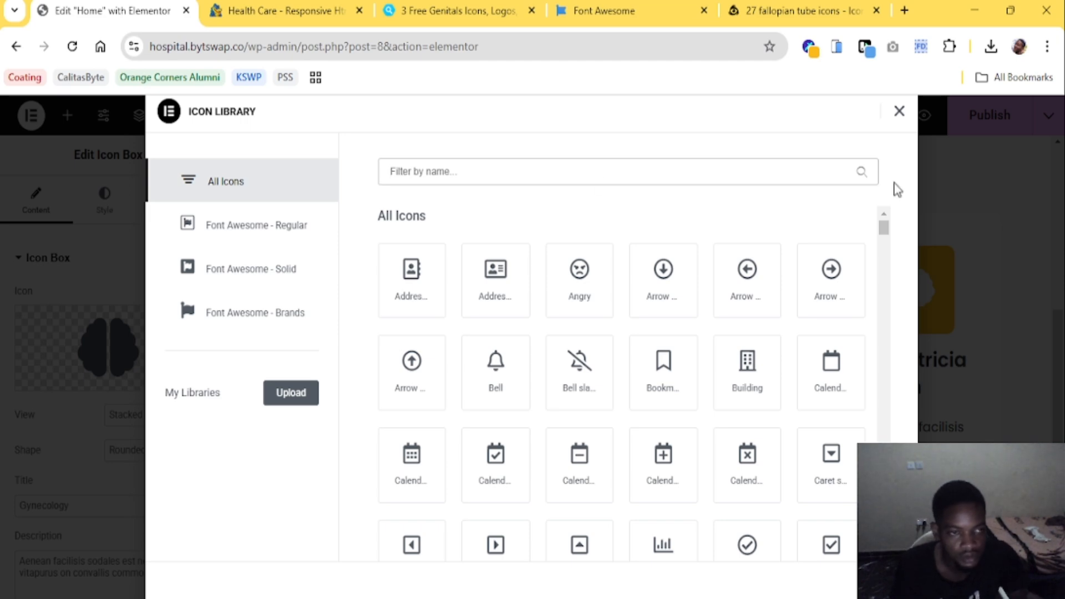
Choose the outlined lightbulb icon from the Icon Library and insert it into the Gynecology icon box
scroll(810, 382, "down", 10)
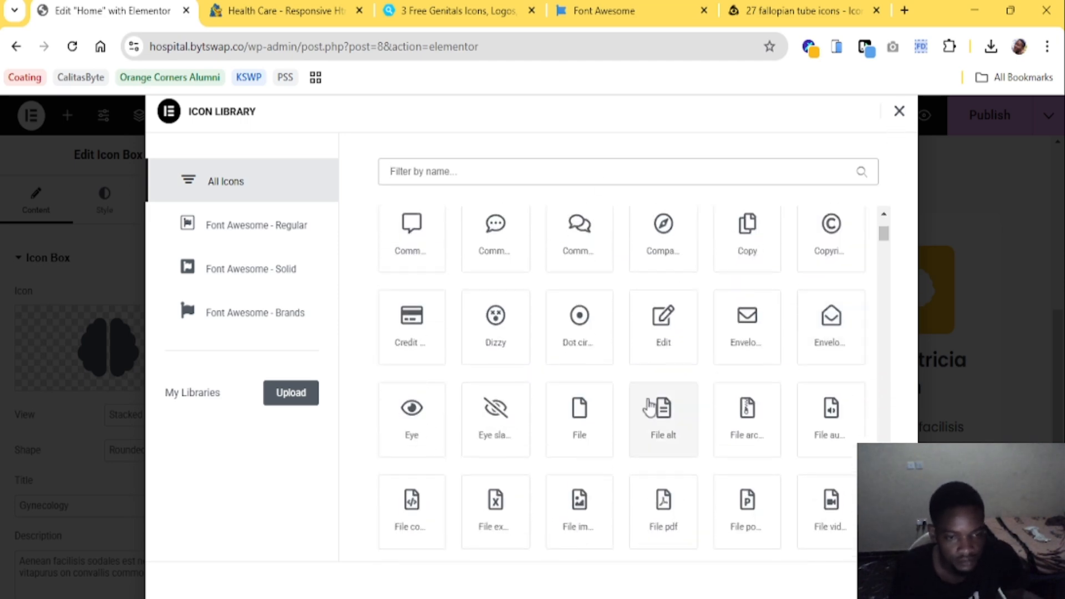
scroll(579, 392, "down", 15)
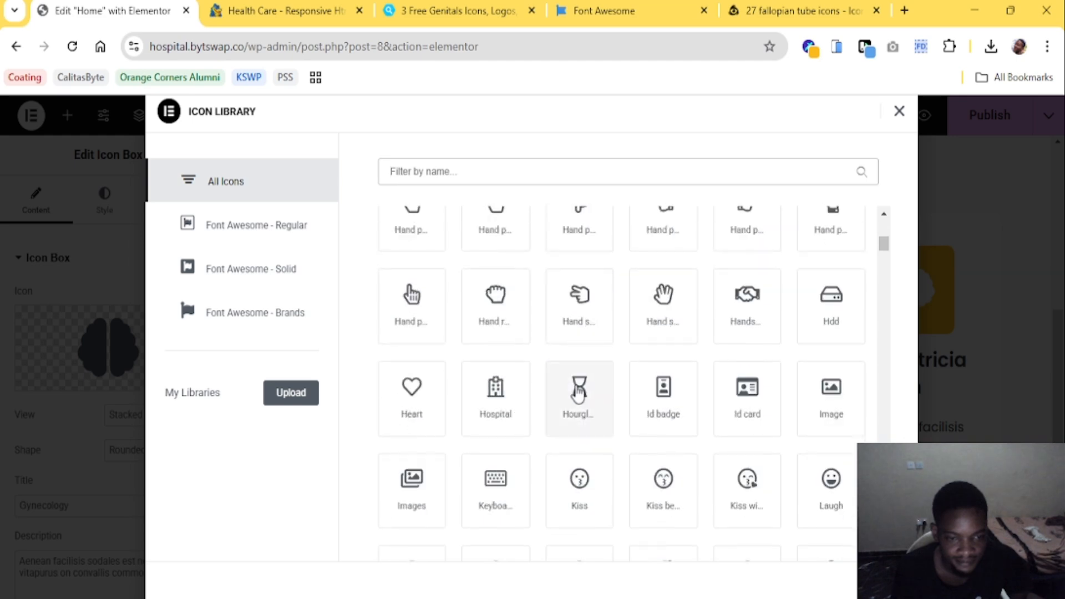
scroll(579, 391, "down", 5)
scroll(579, 391, "up", 4)
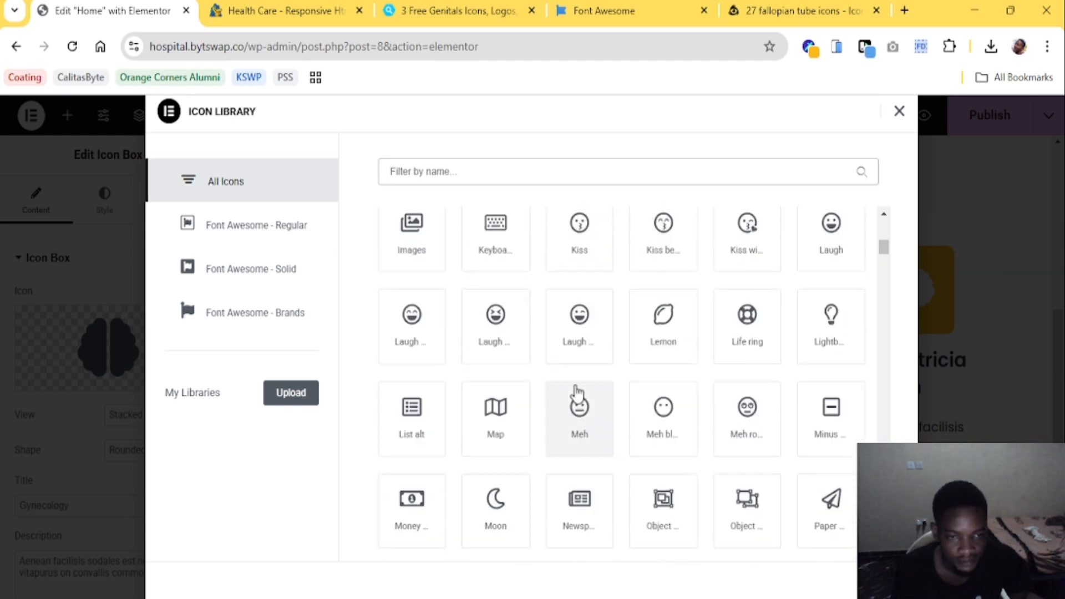
left_click(825, 333)
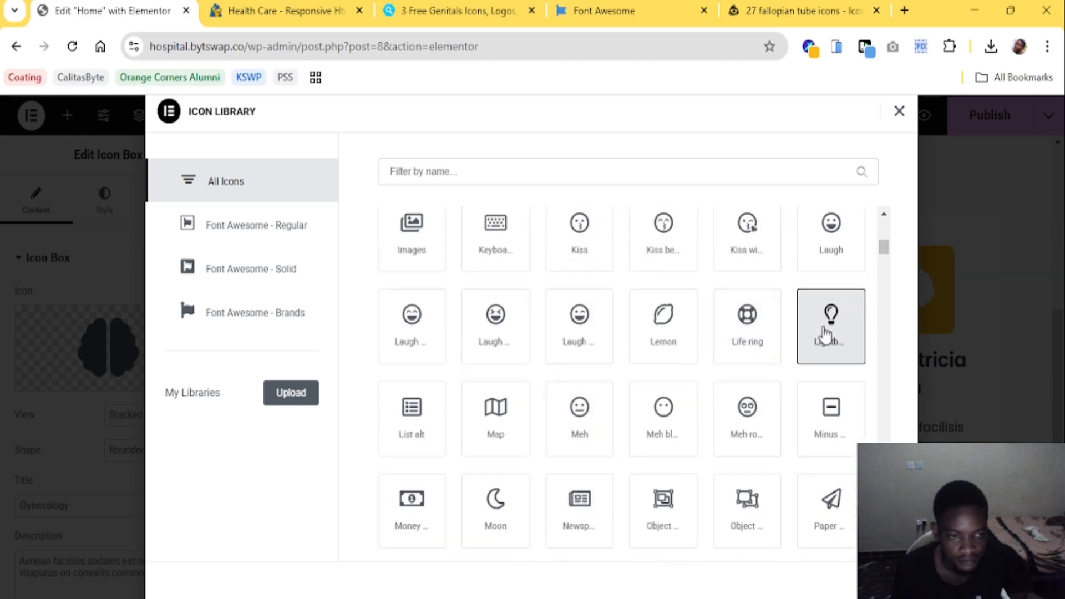
left_click(882, 577)
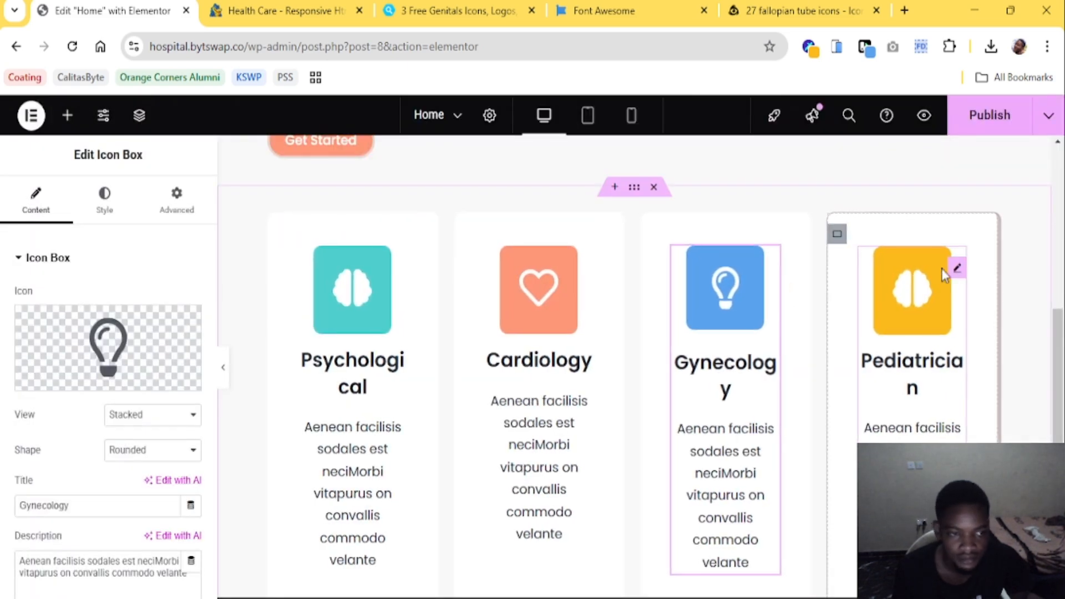
Open the Icon Library for the Pediatrician icon box's icon
left_click(955, 269)
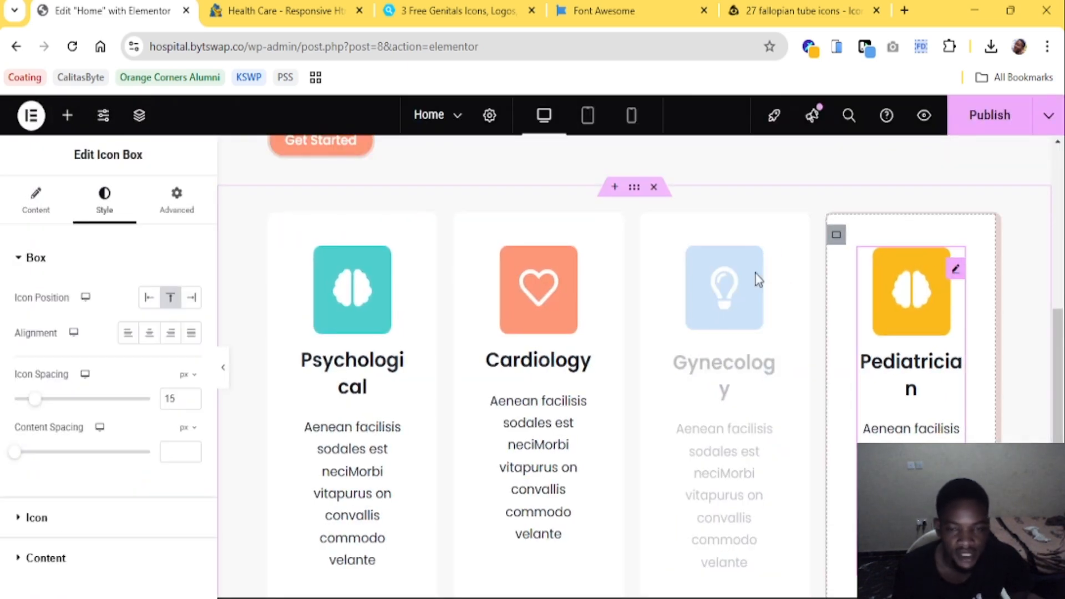
left_click(38, 197)
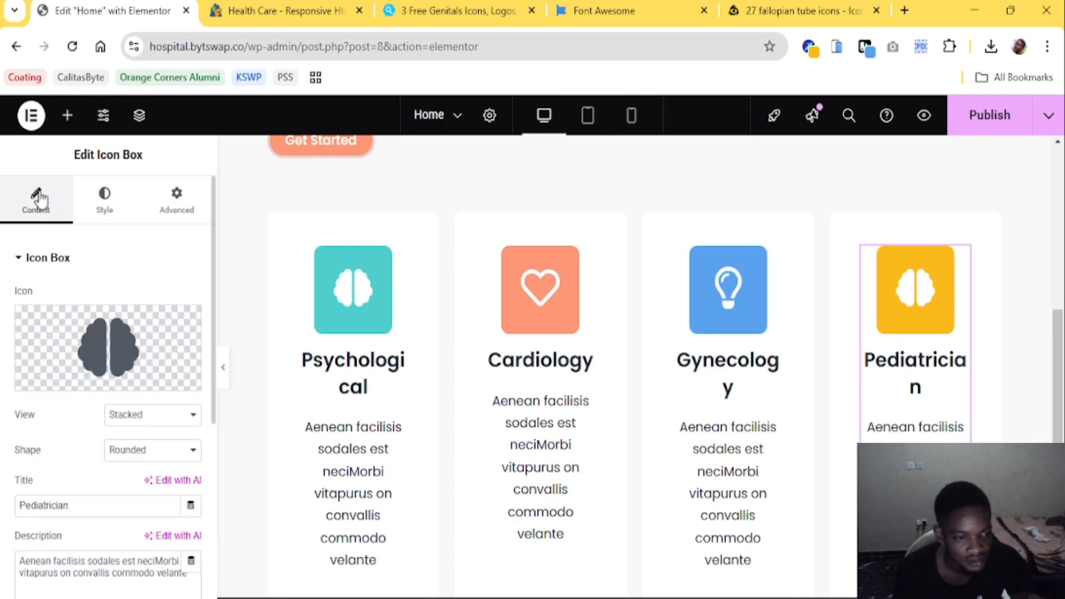
mouse_move(96, 359)
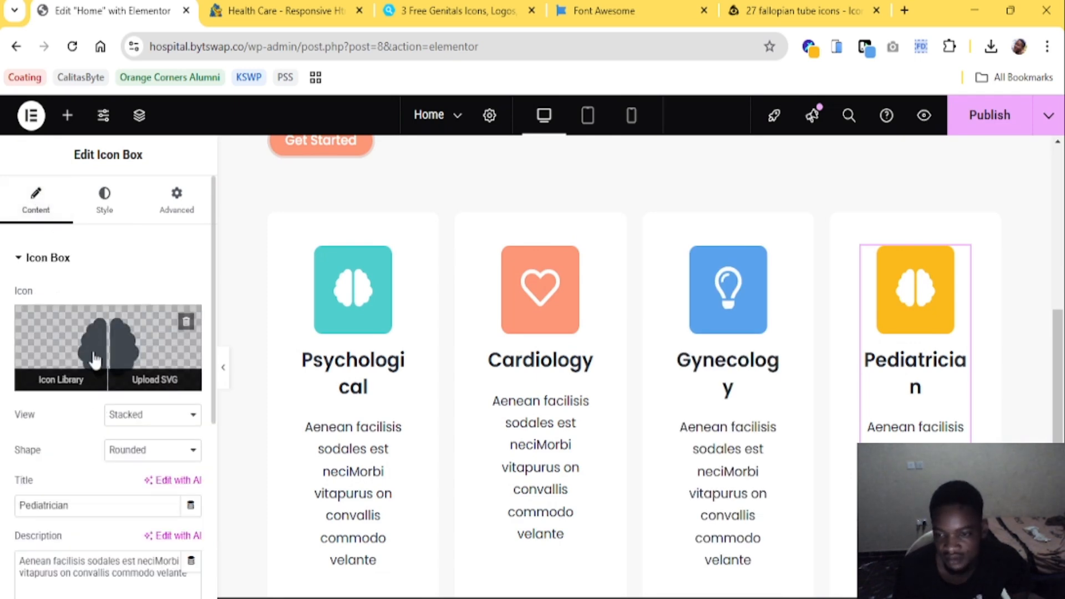
left_click(72, 377)
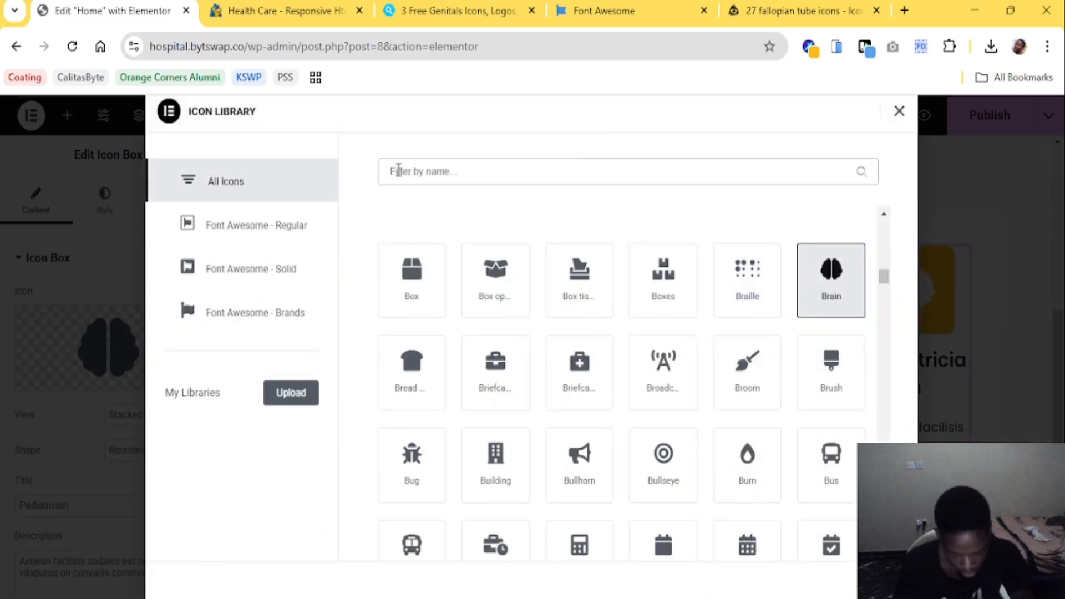
Filter the Icon Library by "doct" and by "medi" to look for a Pediatrician icon, clearing each filter
type("docto")
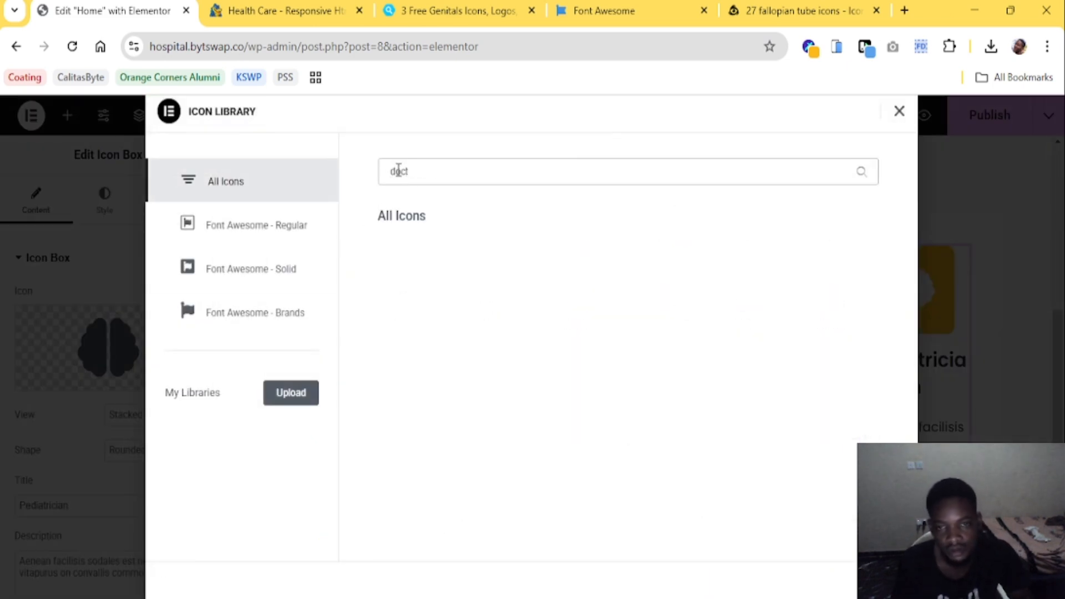
key("BackSpace")
key("BackSpace")
key("BackSpace")
key("BackSpace")
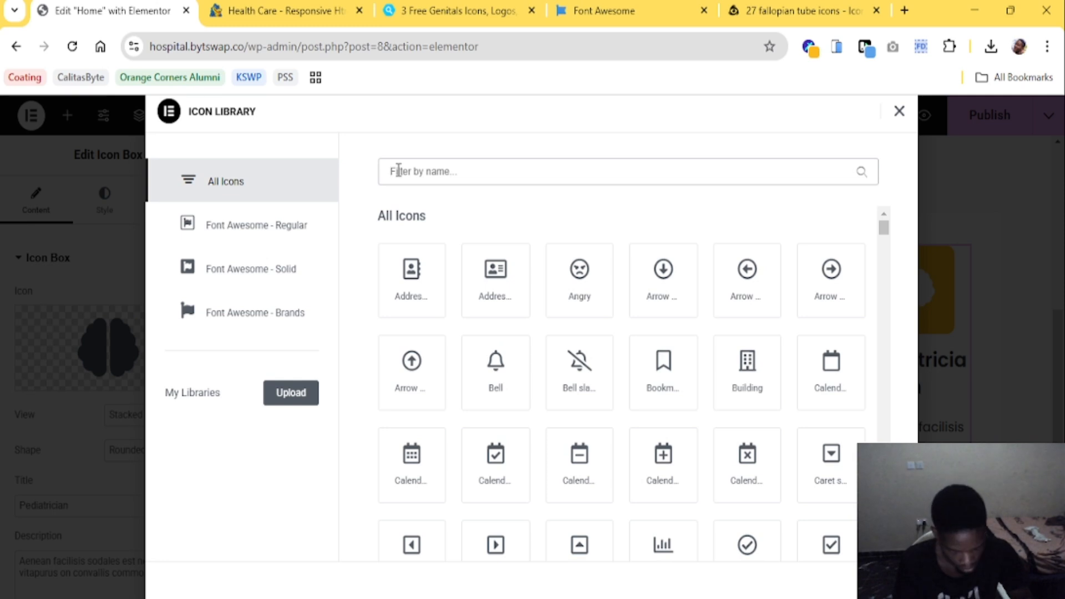
type("medi")
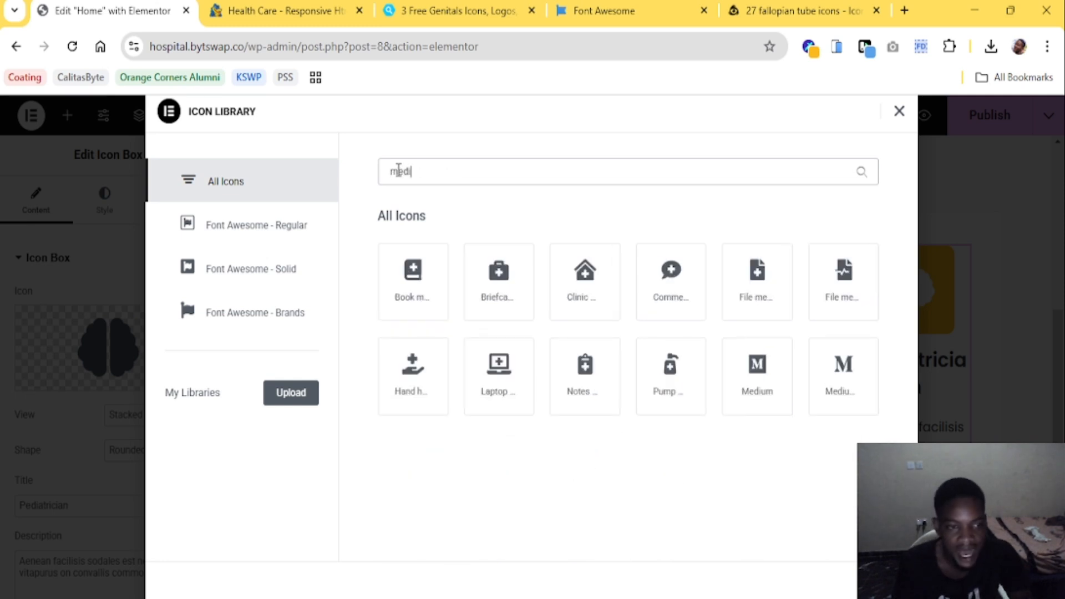
key("BackSpace")
key("BackSpace")
key("BackSpace")
key("BackSpace")
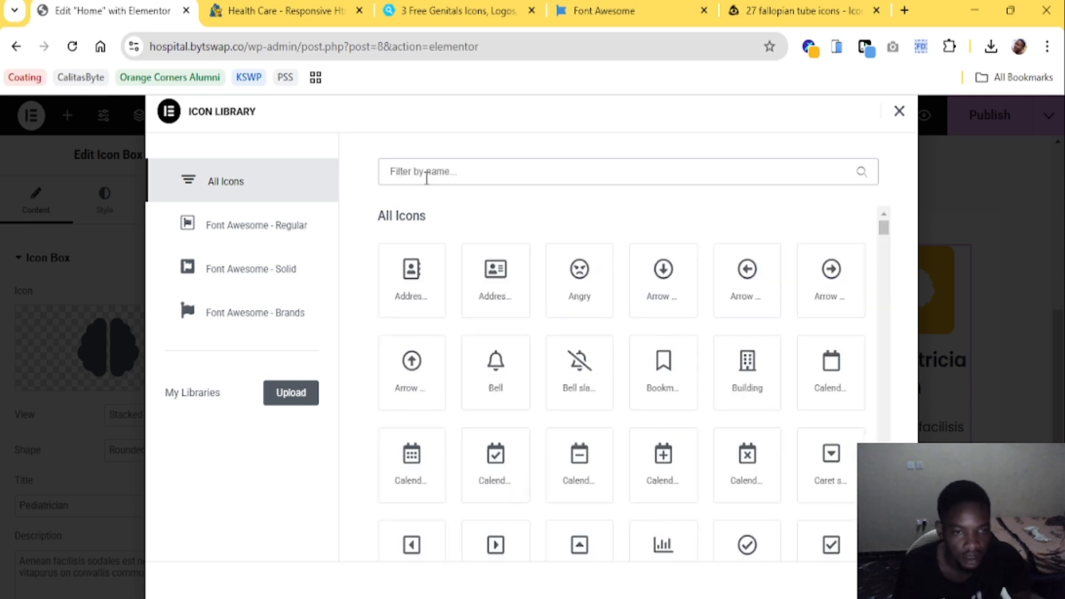
scroll(665, 288, "down", 3)
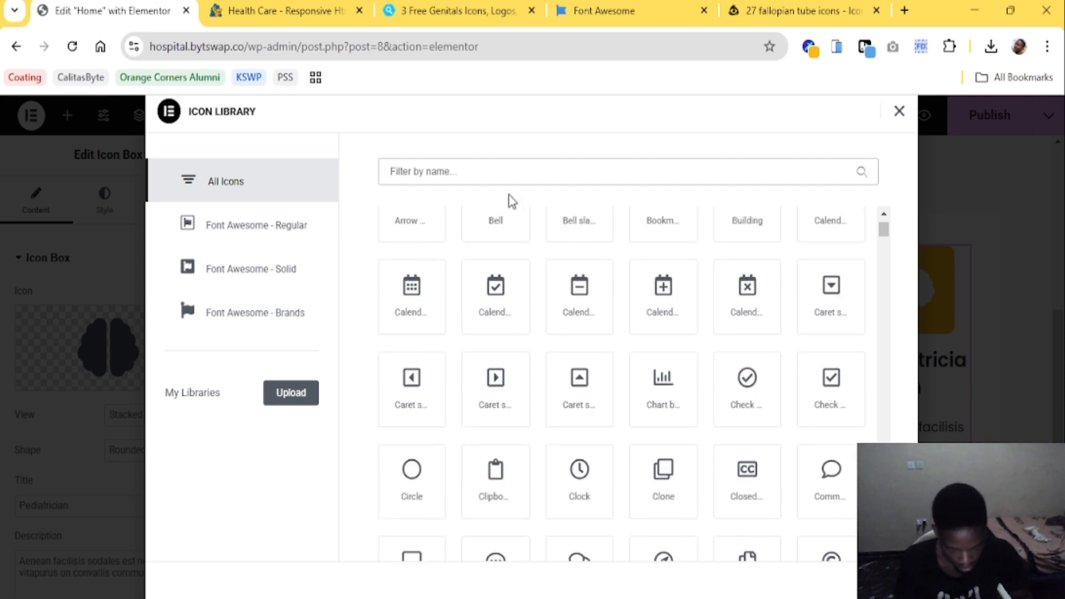
Filter the icons by "nurs" and insert the nurse icon into the Pediatrician icon box
type("nurs")
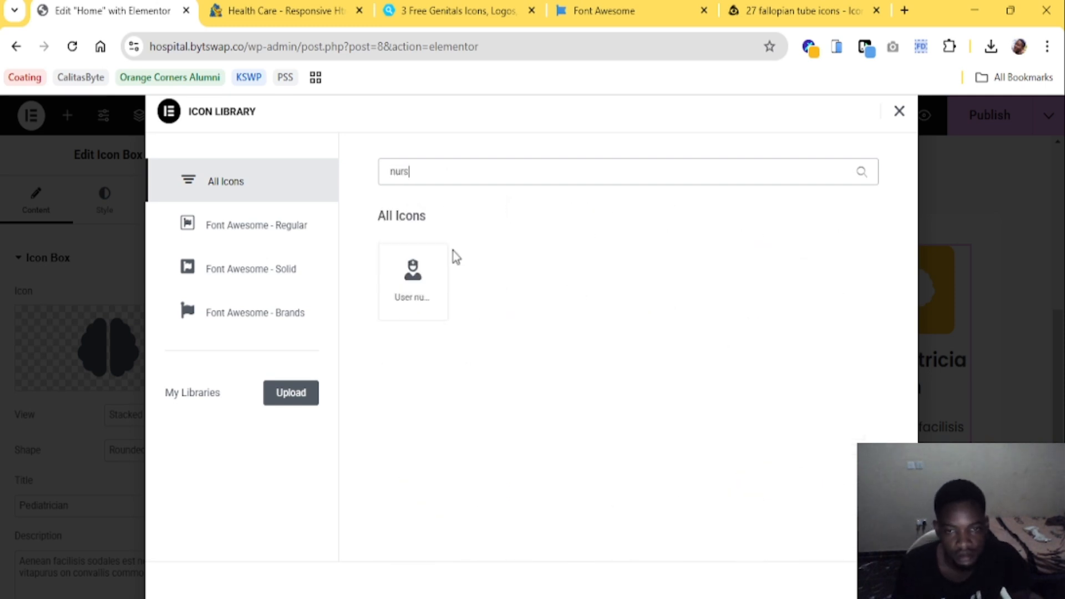
left_click(426, 279)
left_click(882, 580)
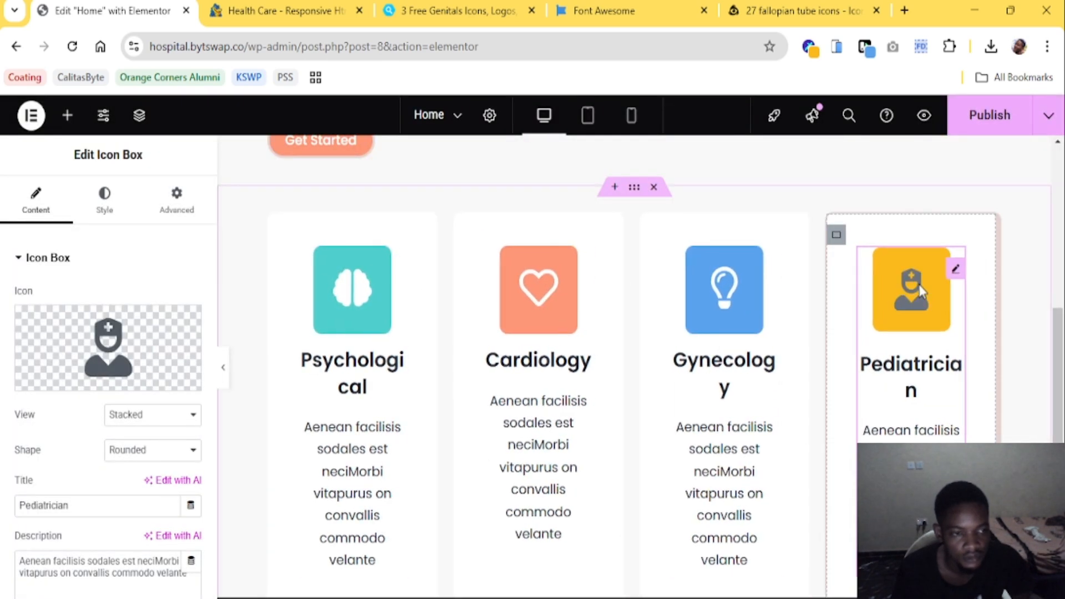
Reset the primary and secondary hover colors of the Pediatrician box's icon
left_click(104, 200)
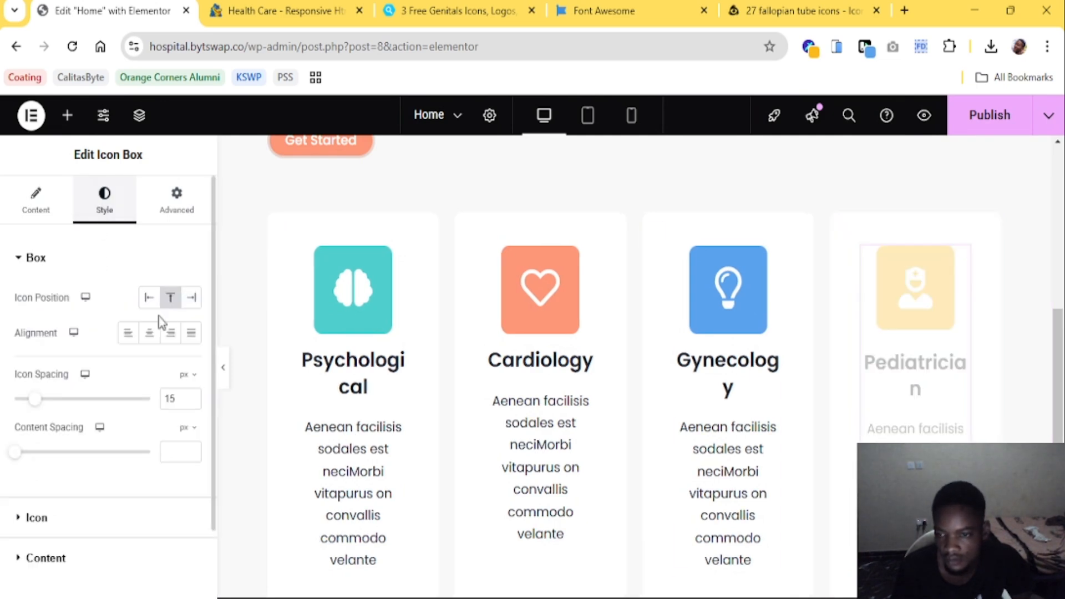
left_click(36, 517)
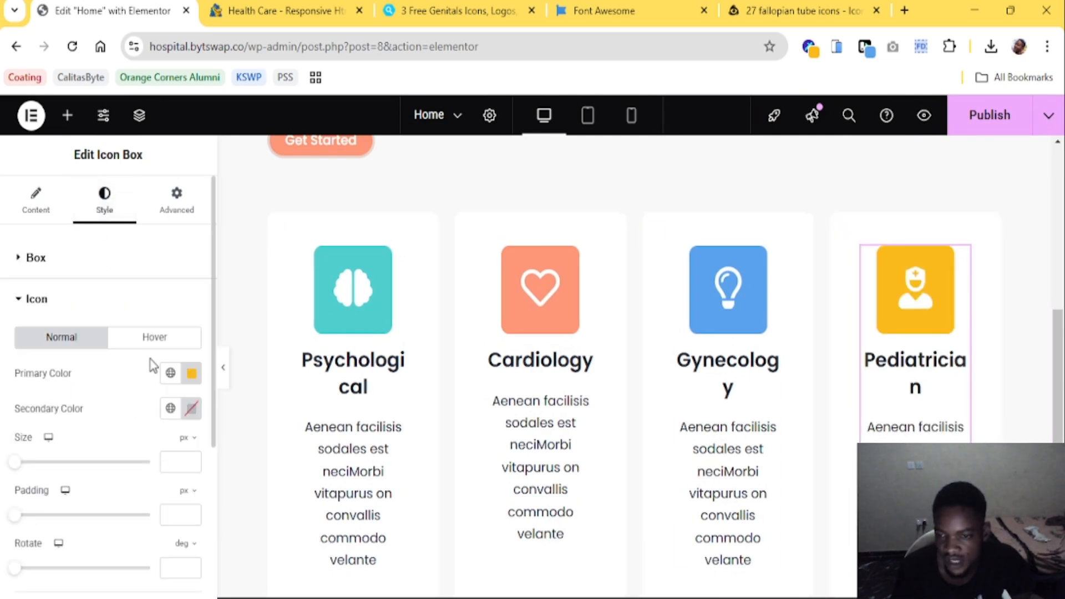
left_click(155, 336)
left_click(191, 373)
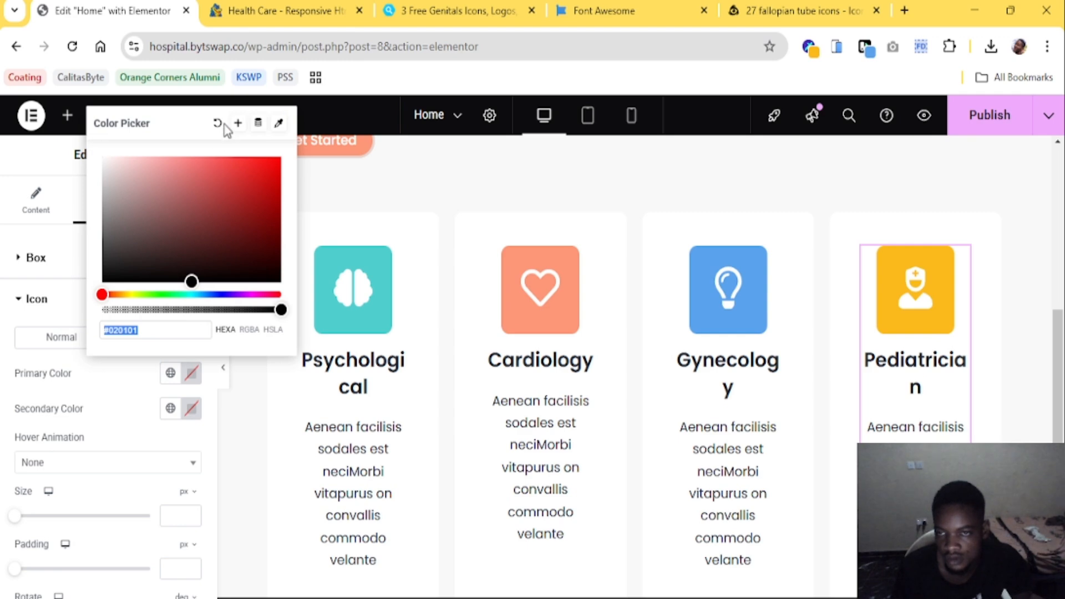
left_click(191, 409)
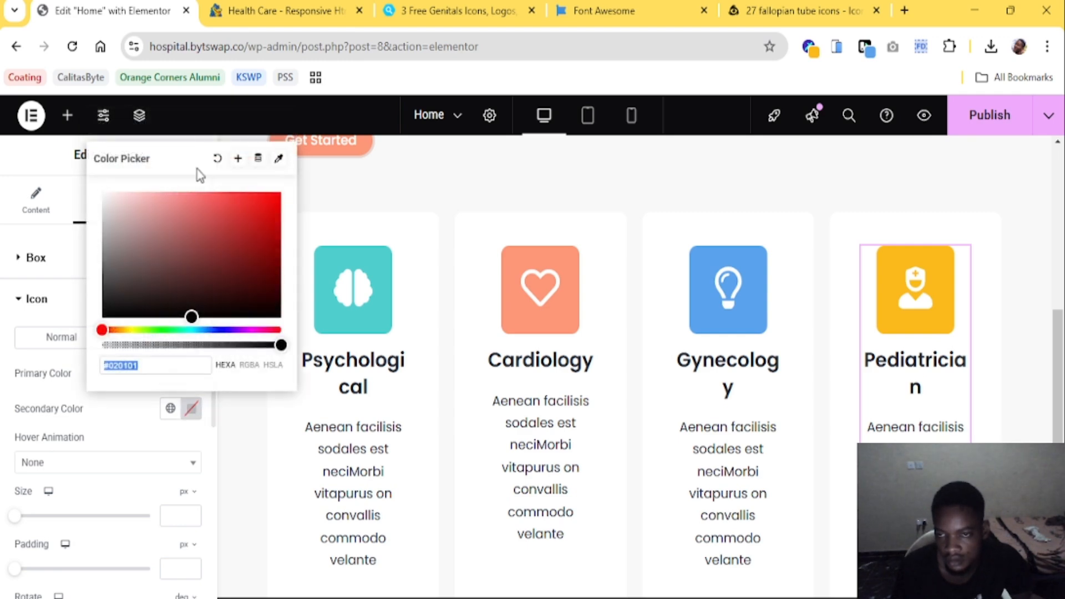
left_click(214, 160)
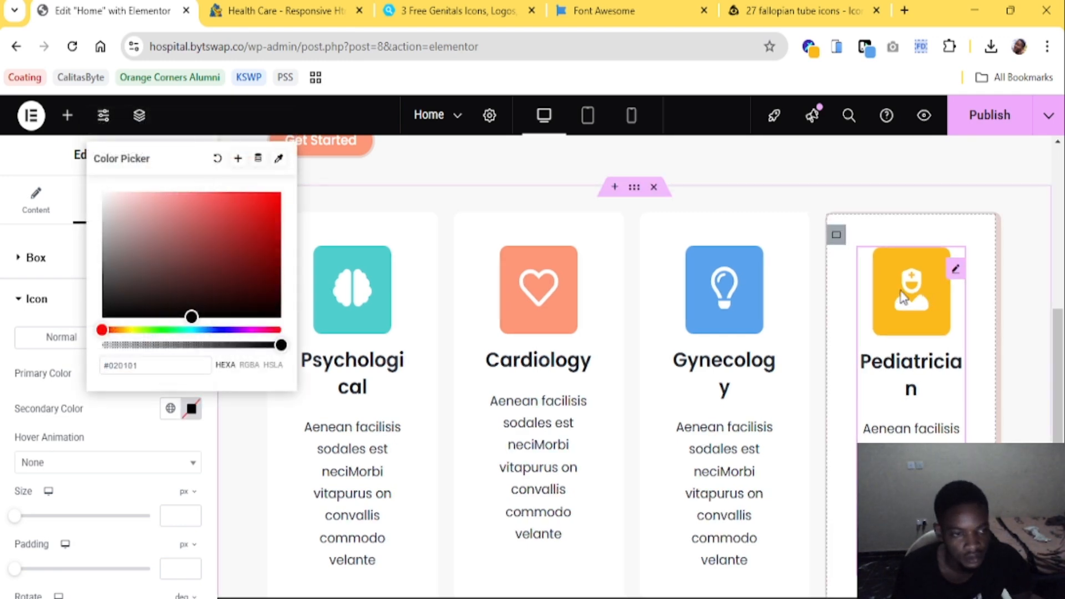
left_click(238, 488)
Switch to the Health Care template and examine the layout of the sections below the service cards
scroll(693, 394, "down", 5)
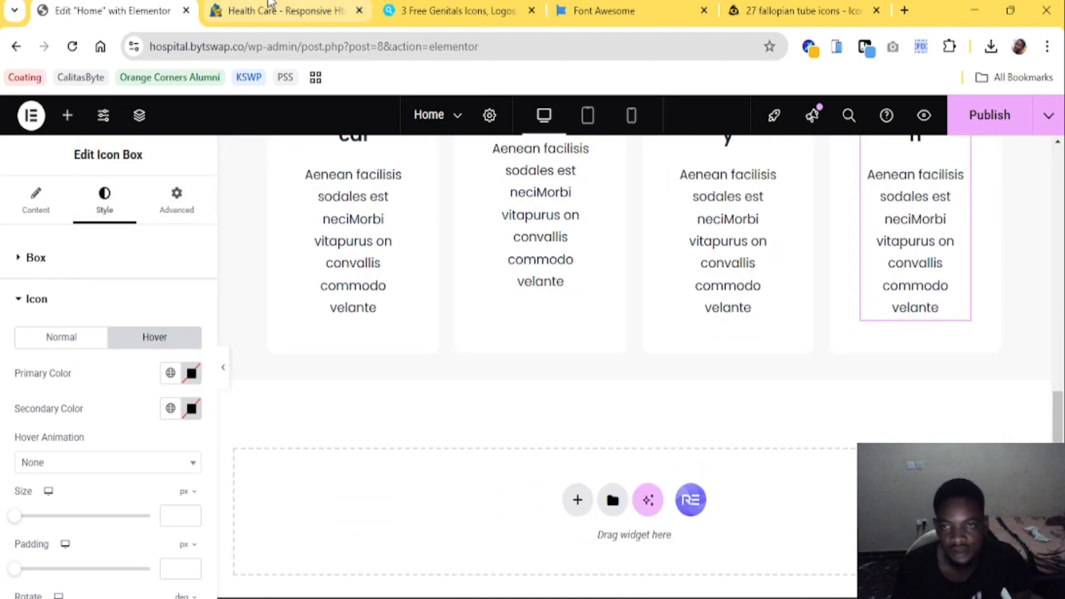
left_click(268, 9)
scroll(627, 360, "down", 3)
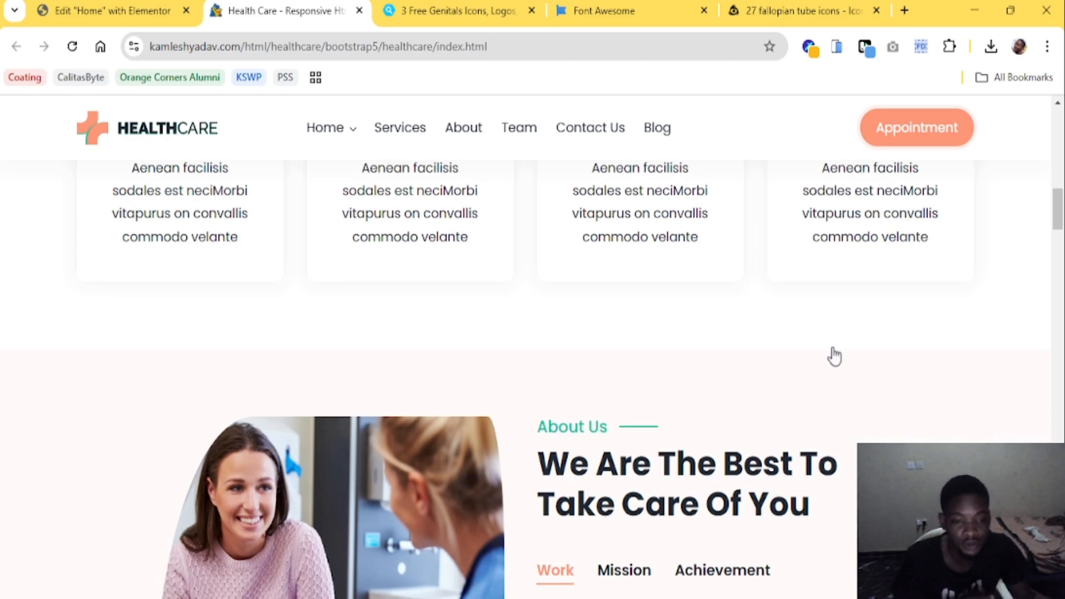
scroll(756, 276, "up", 10)
scroll(759, 278, "down", 4)
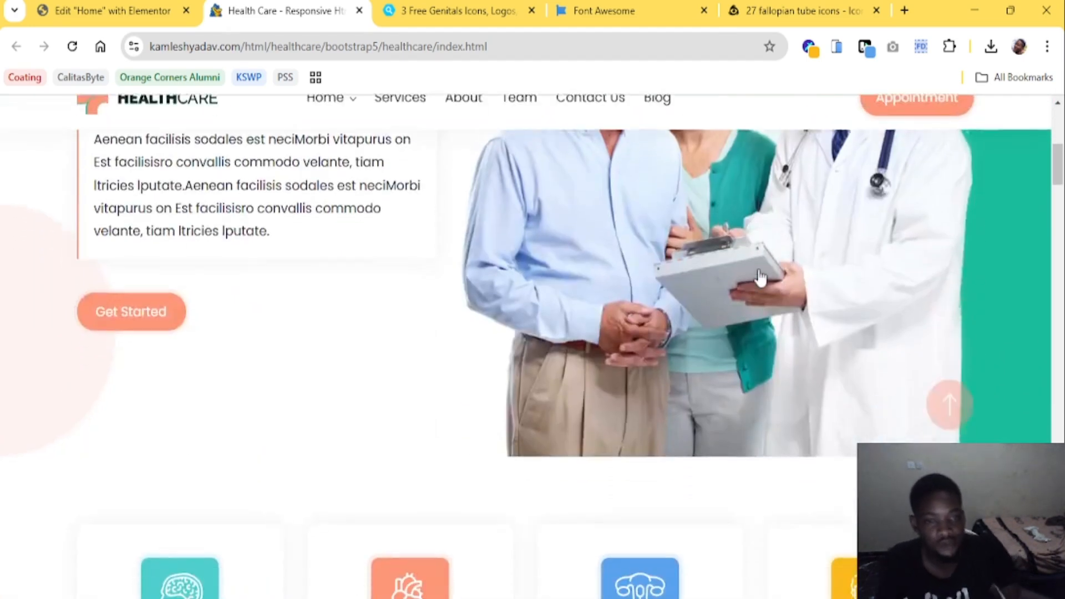
scroll(760, 275, "down", 9)
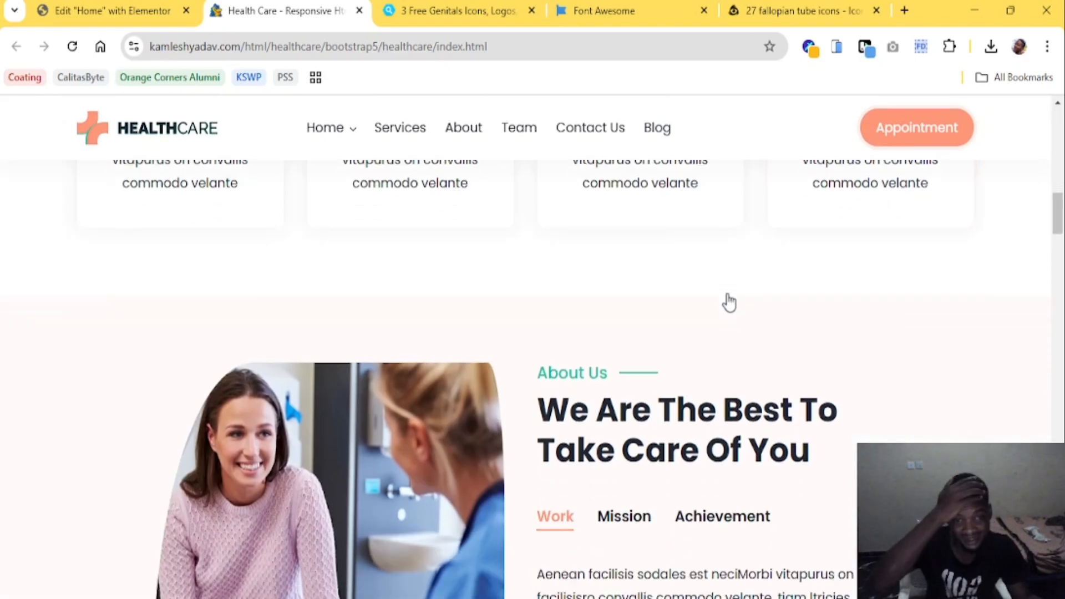
scroll(728, 302, "down", 1)
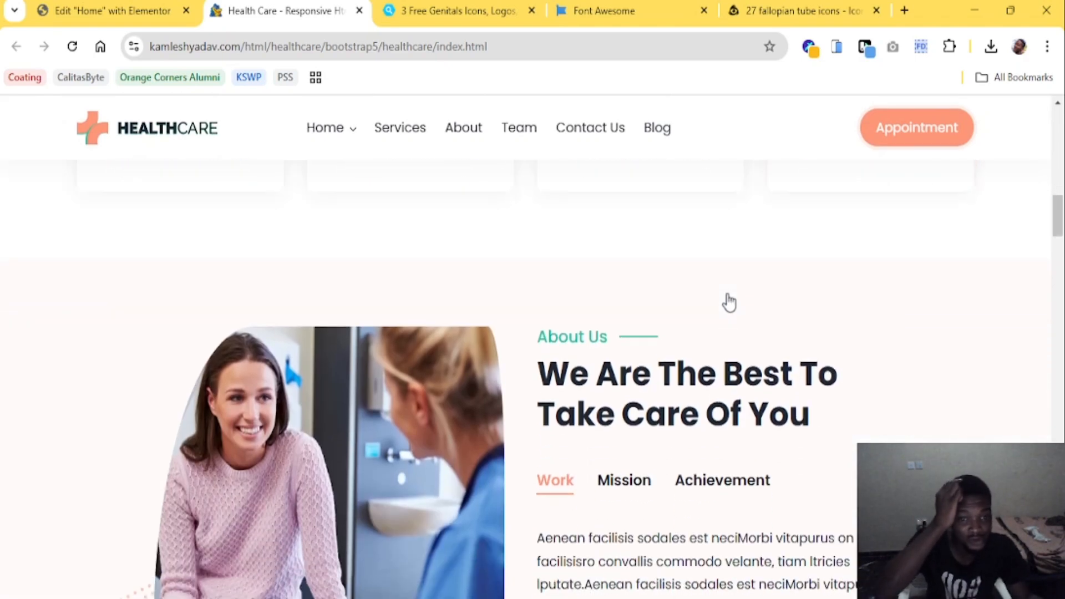
scroll(728, 302, "down", 11)
scroll(721, 304, "up", 2)
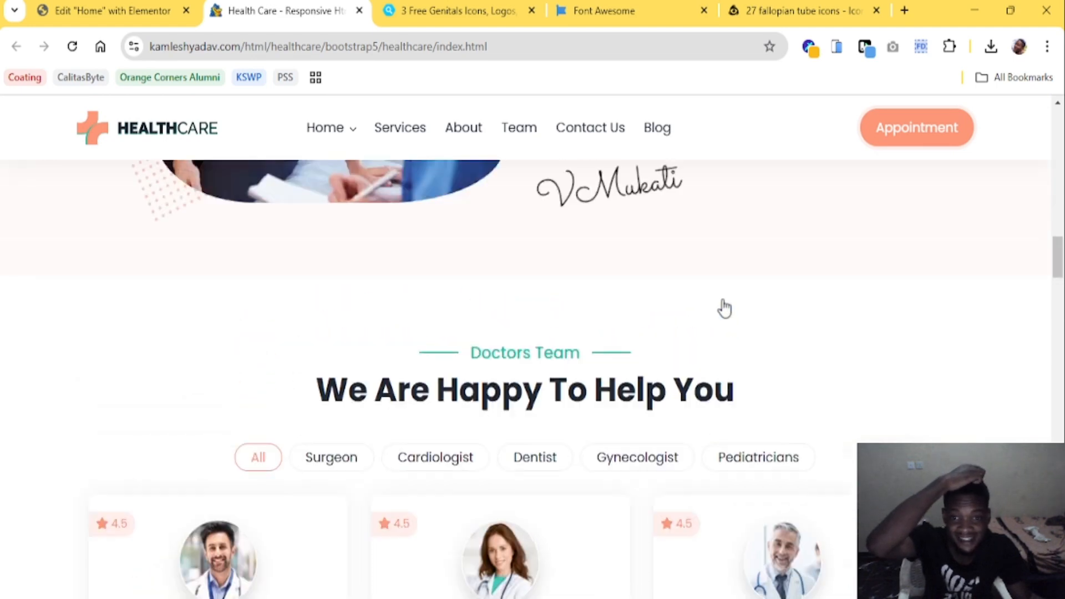
scroll(724, 308, "up", 6)
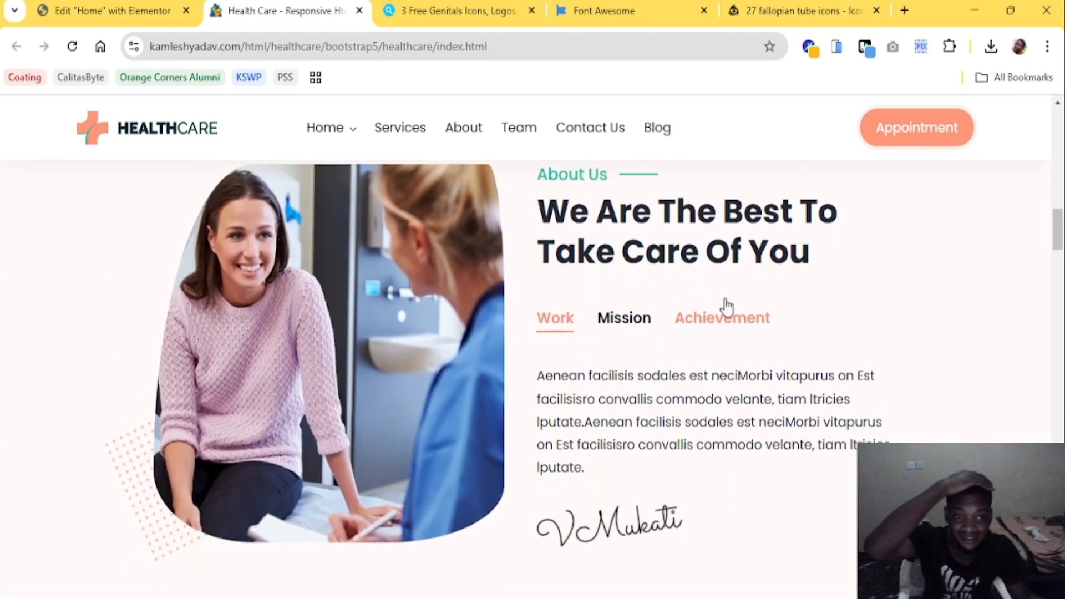
Check the Mission, Achievement and Work content of the template's About Us section
left_click(627, 375)
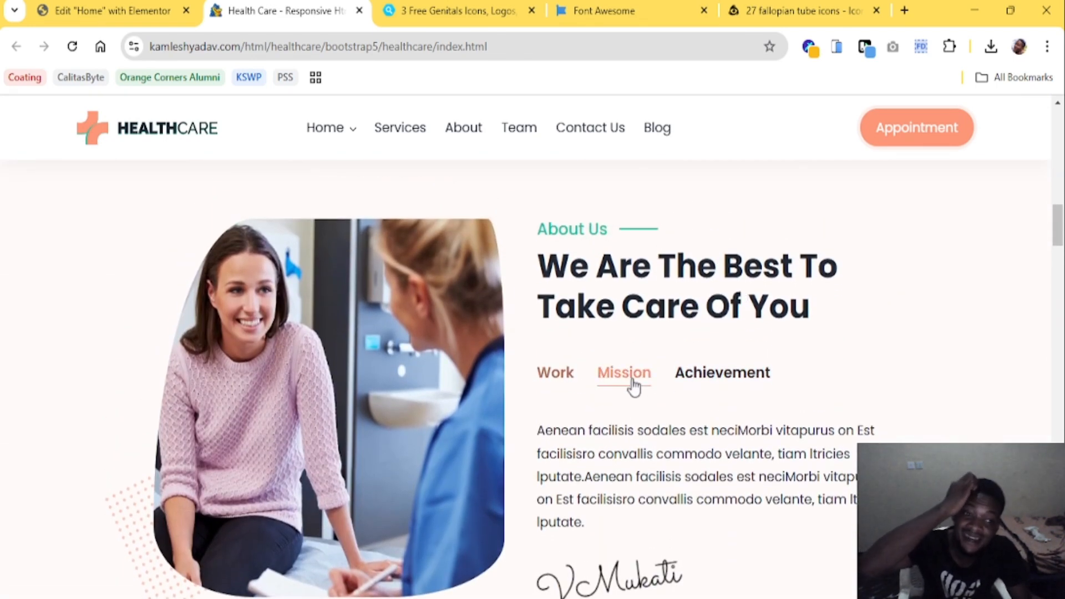
left_click(719, 391)
left_click(572, 383)
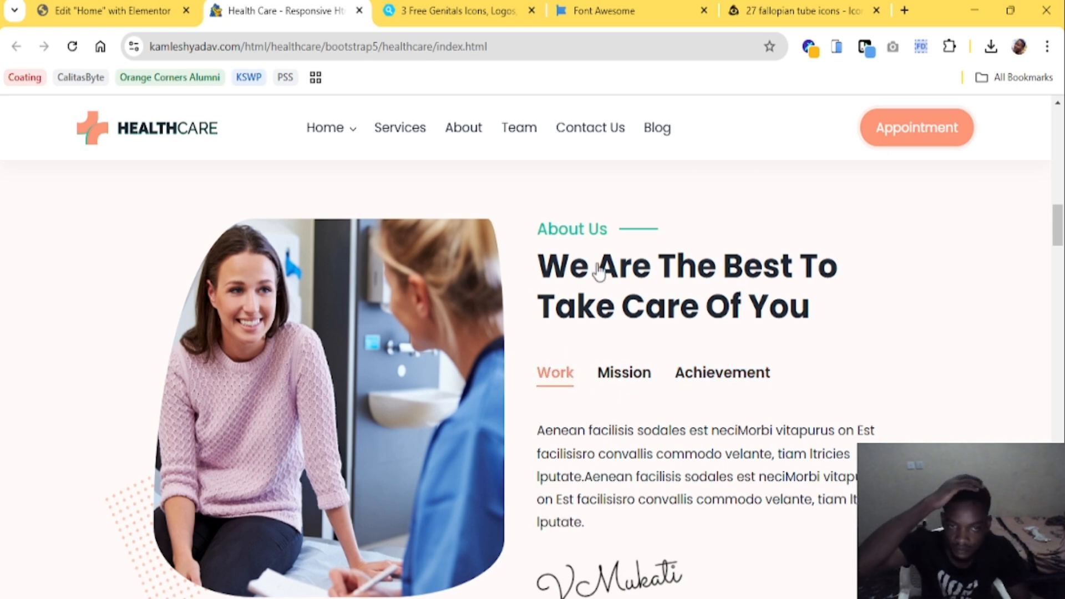
Return to Elementor and add a new row-direction container below the service cards section
left_click(111, 11)
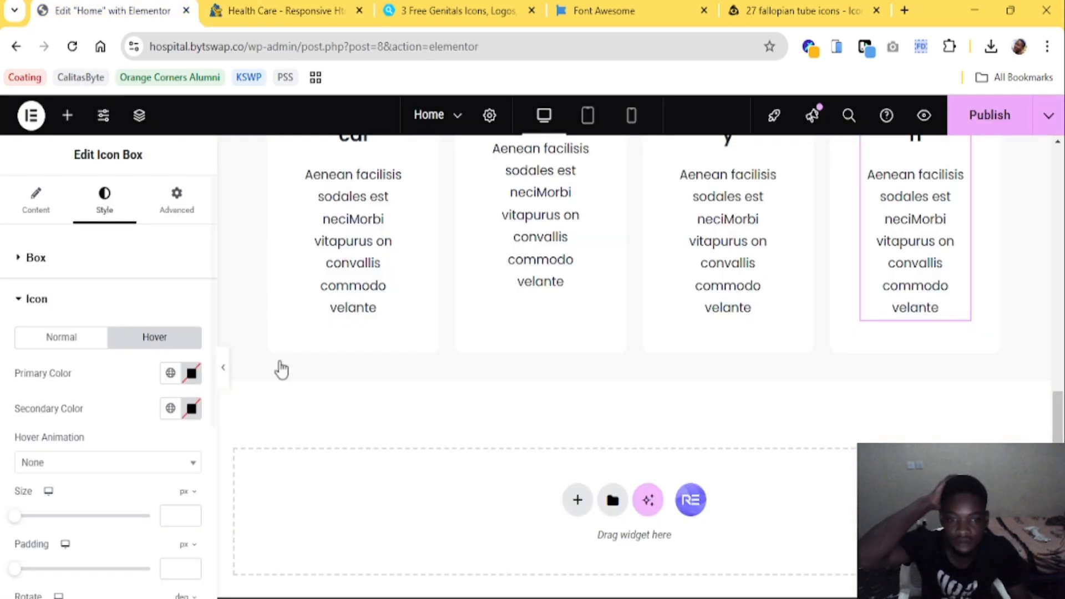
left_click(577, 499)
left_click(591, 541)
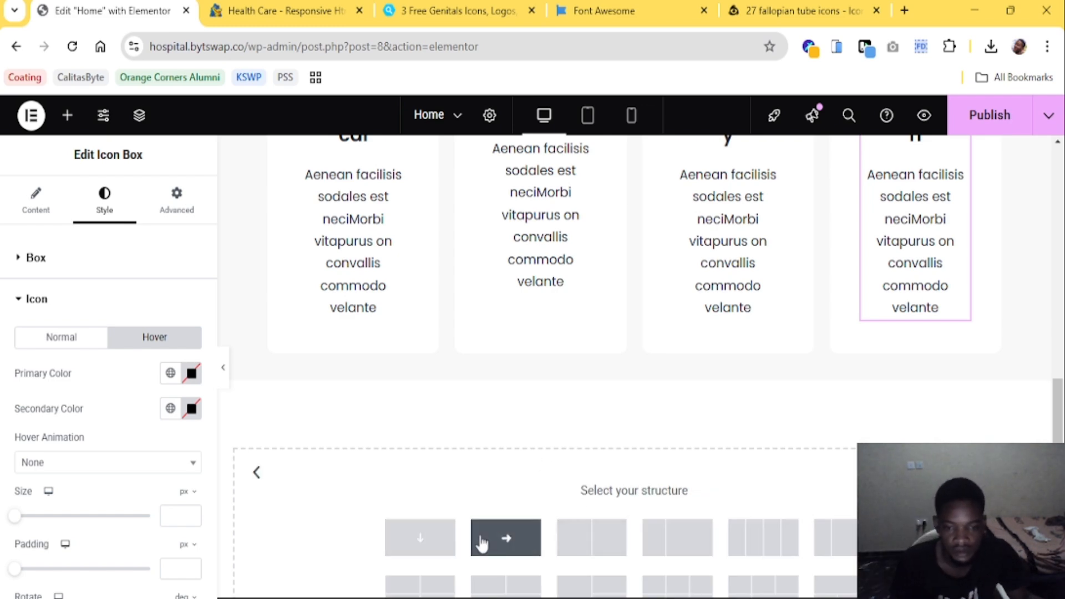
Set the new container's padding in em to 2 top, 4 right, 2 bottom and 4 left
left_click(175, 200)
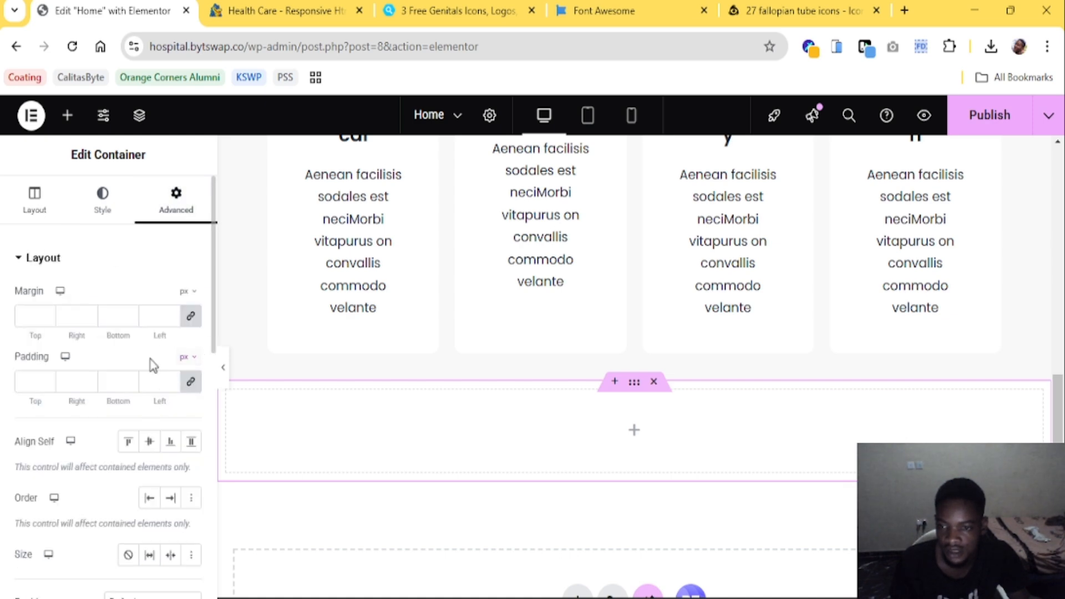
left_click(186, 357)
left_click(186, 408)
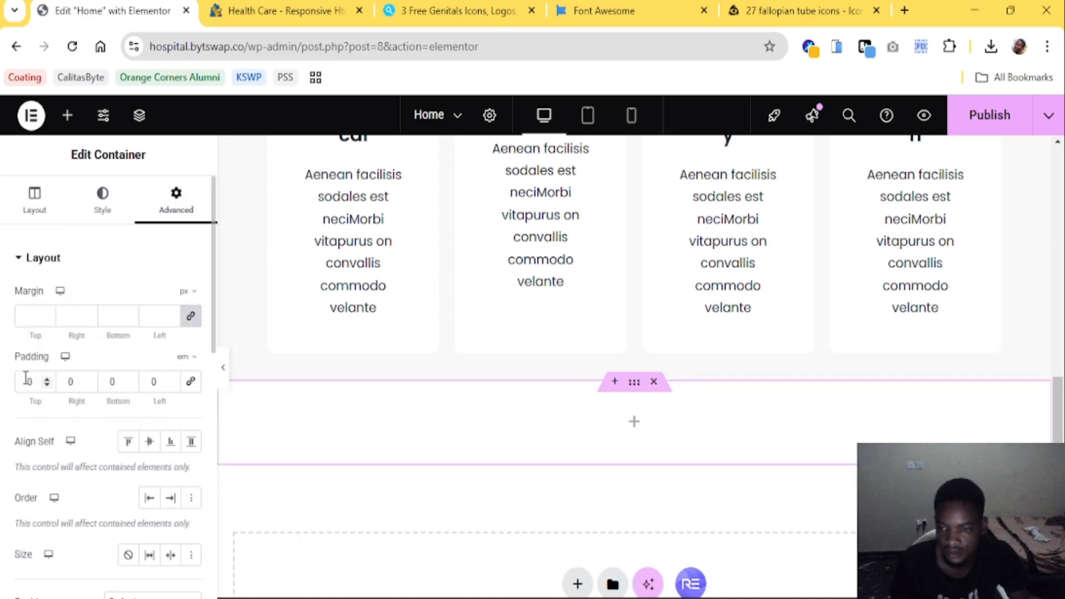
left_click(48, 379)
left_click(47, 378)
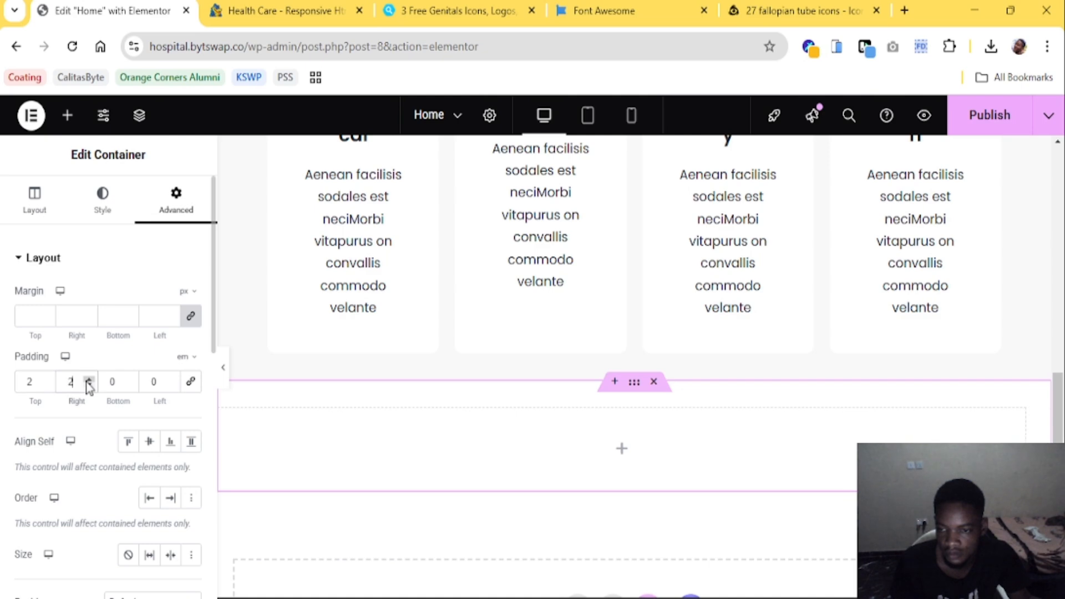
left_click(88, 380)
left_click(88, 380)
left_click(131, 379)
left_click(131, 379)
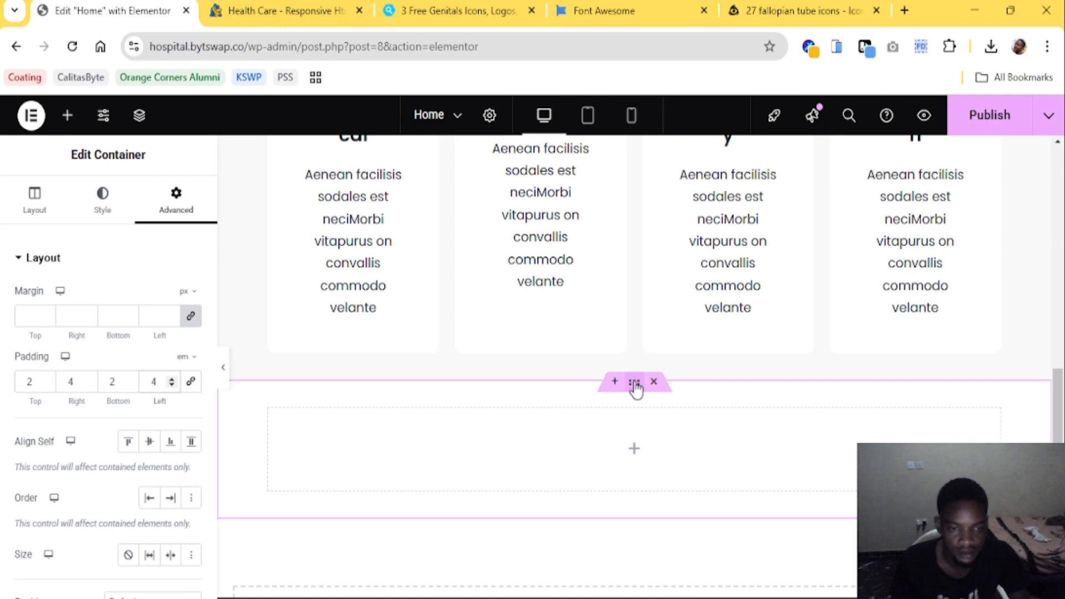
Add a nested container to the new section and duplicate it to form two side-by-side columns
left_click(259, 5)
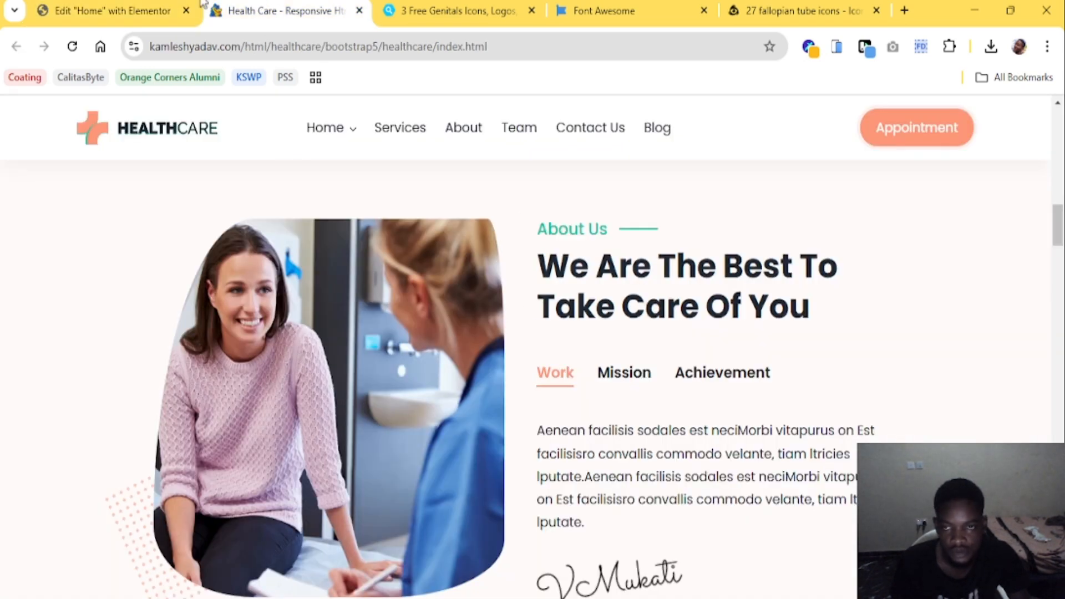
left_click(153, 8)
left_click(69, 117)
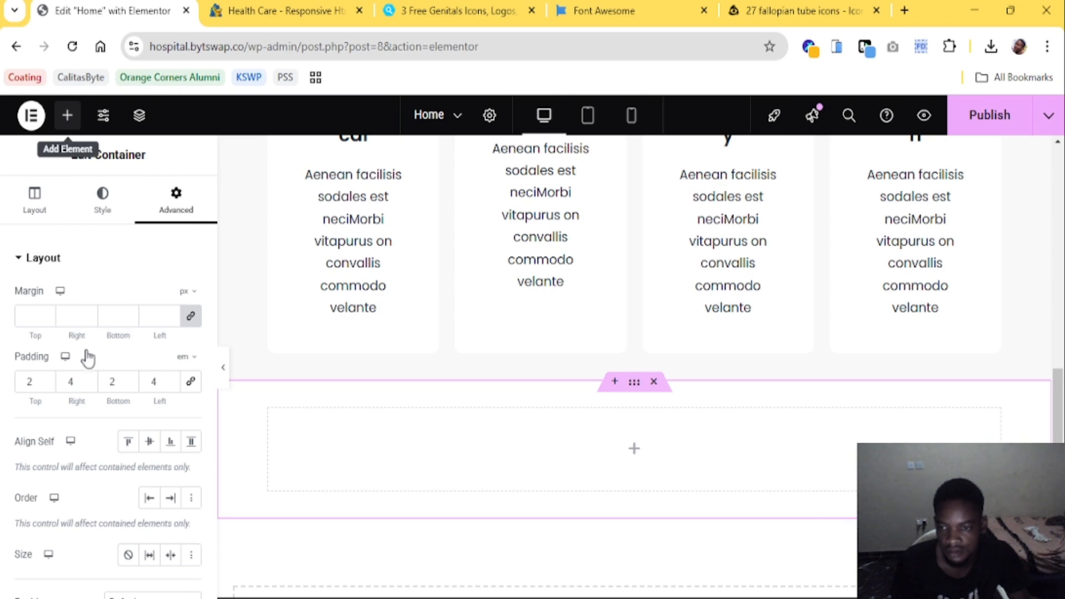
left_click_drag(80, 395, 300, 438)
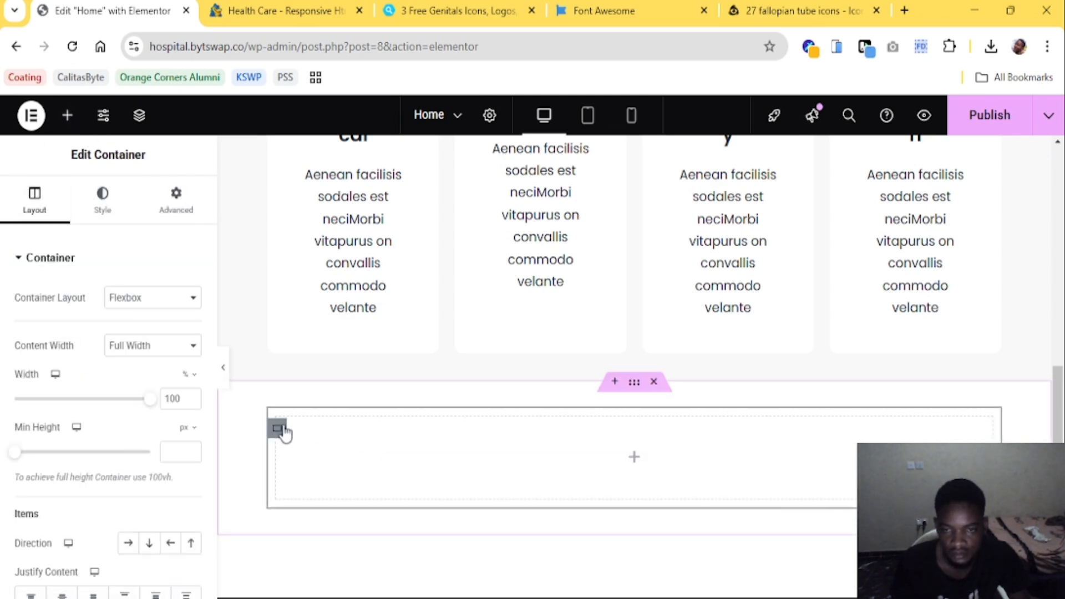
right_click(283, 430)
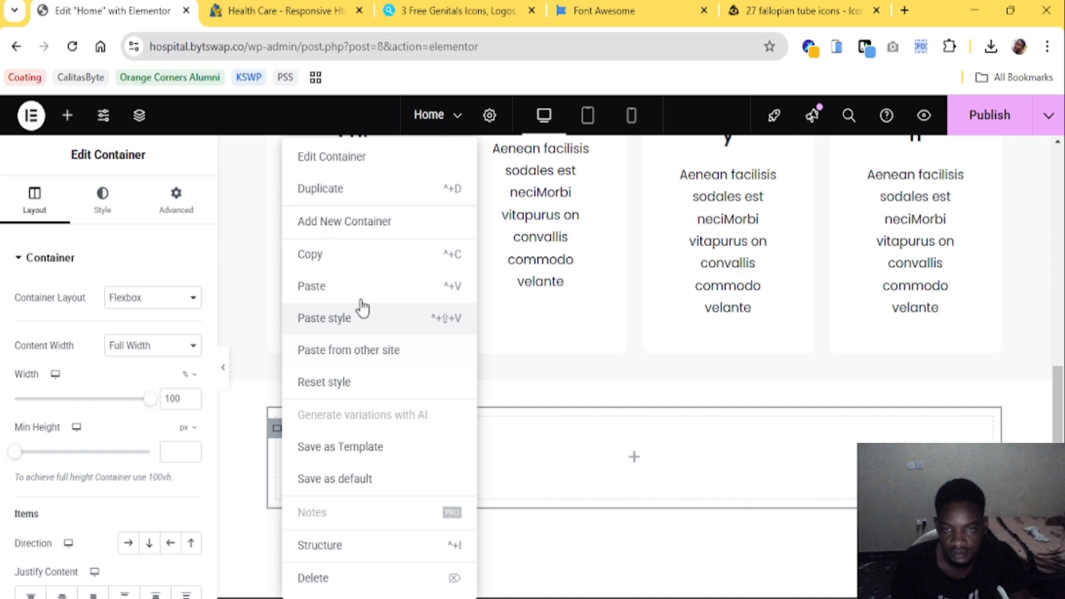
left_click(364, 197)
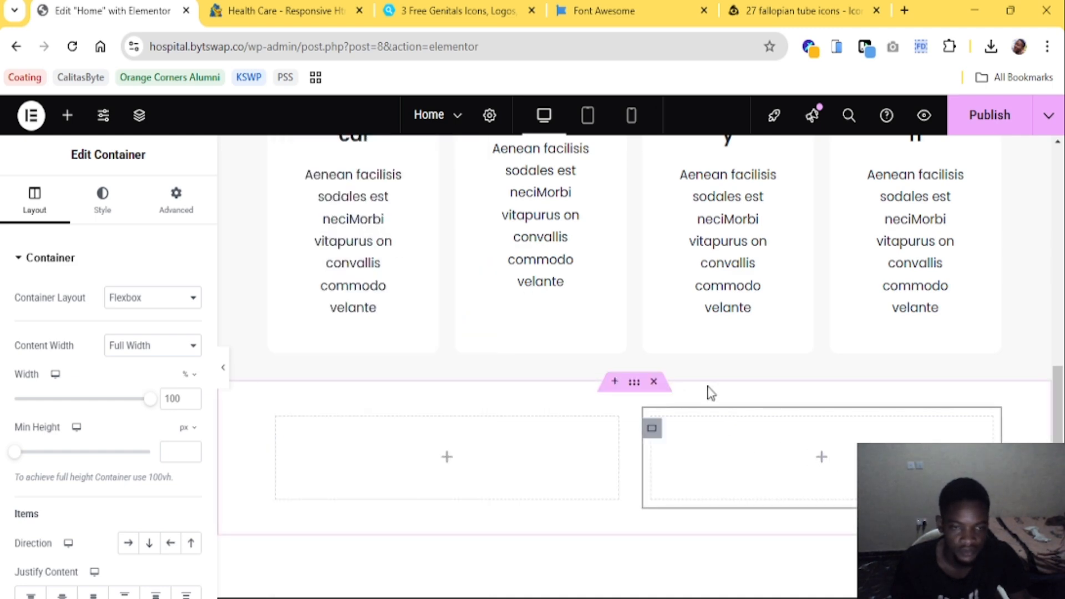
Copy the hero section's "Our Introduction" label container with its divider and paste it into the new section's second column
scroll(711, 392, "up", 10)
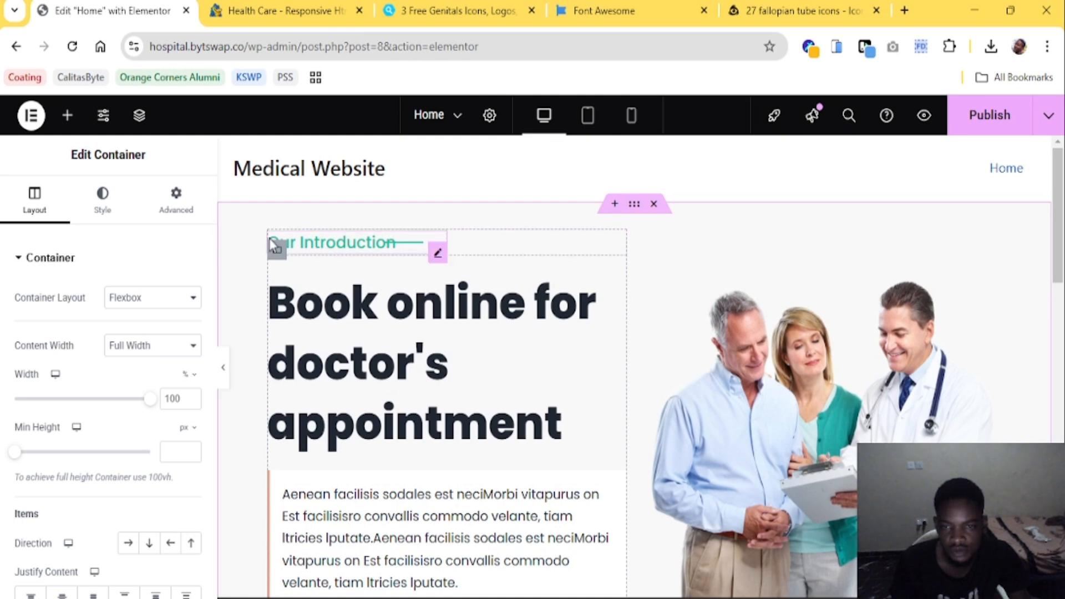
right_click(280, 254)
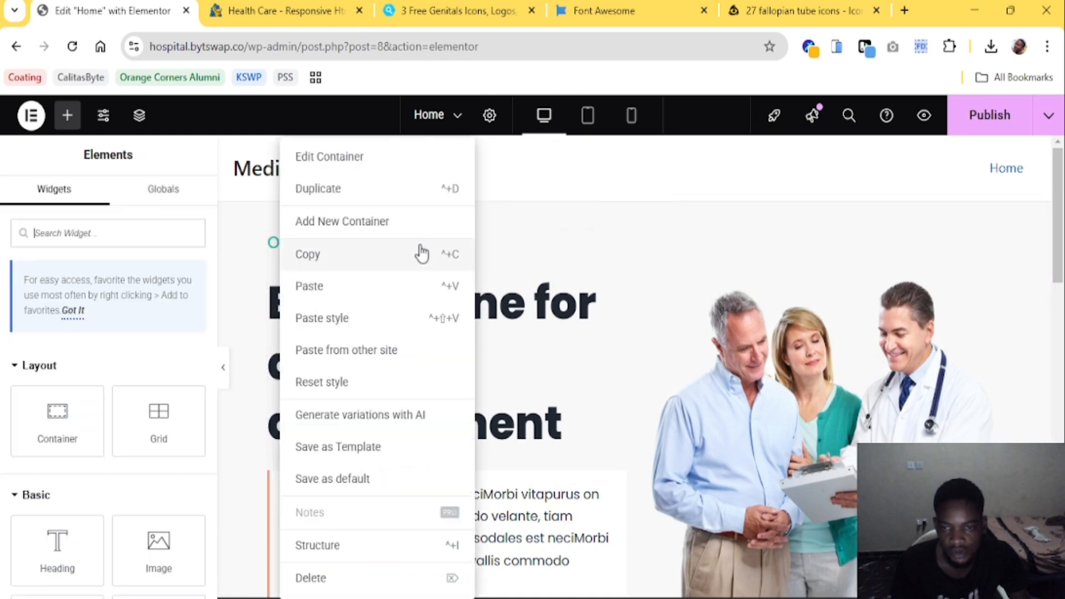
left_click(357, 254)
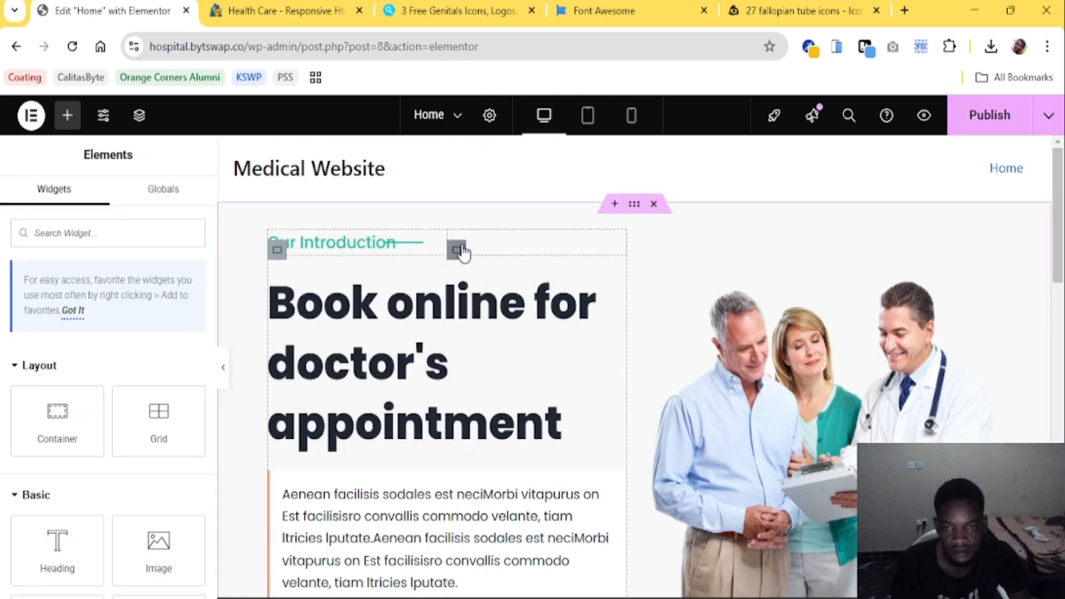
left_click(139, 114)
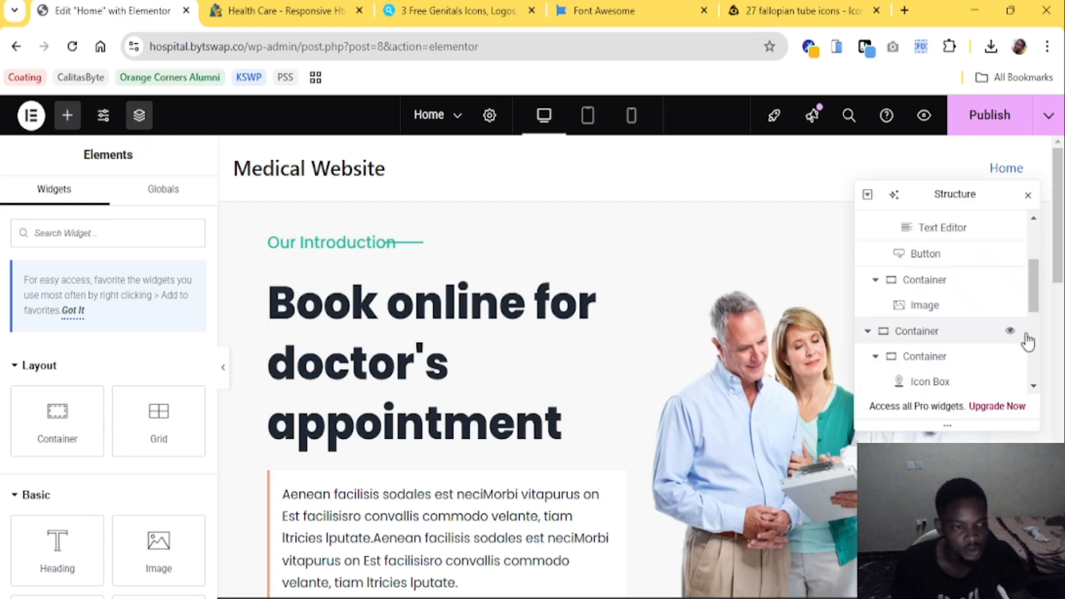
scroll(926, 333, "up", 3)
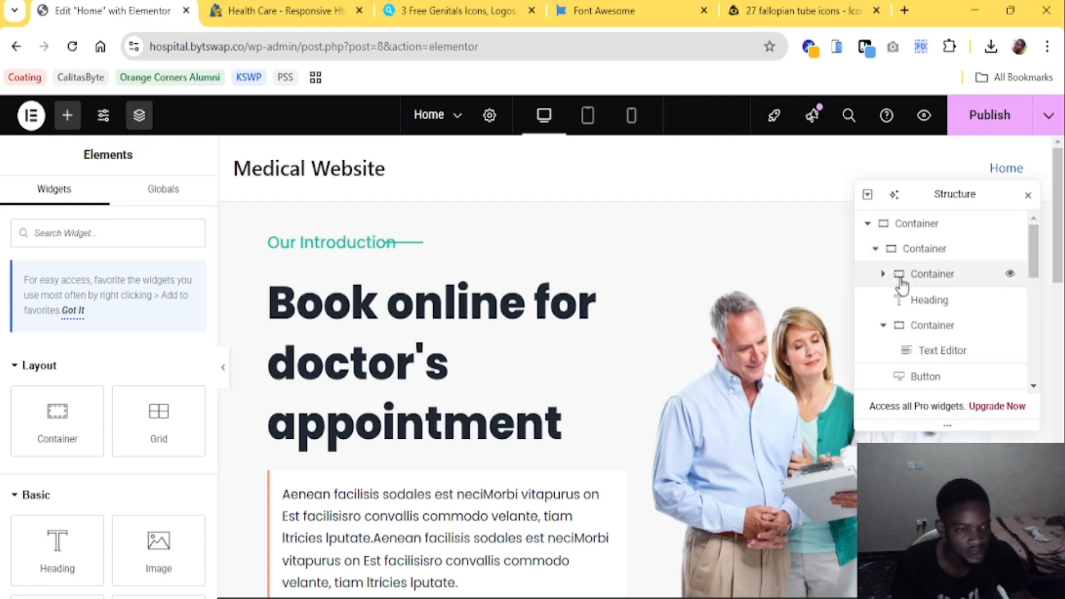
left_click(886, 277)
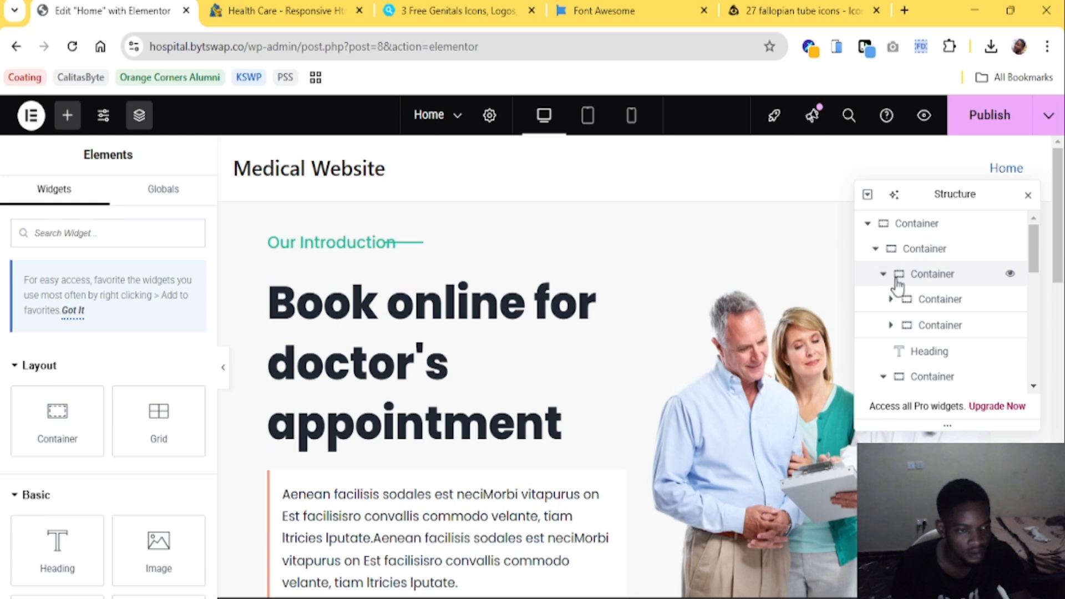
left_click(915, 277)
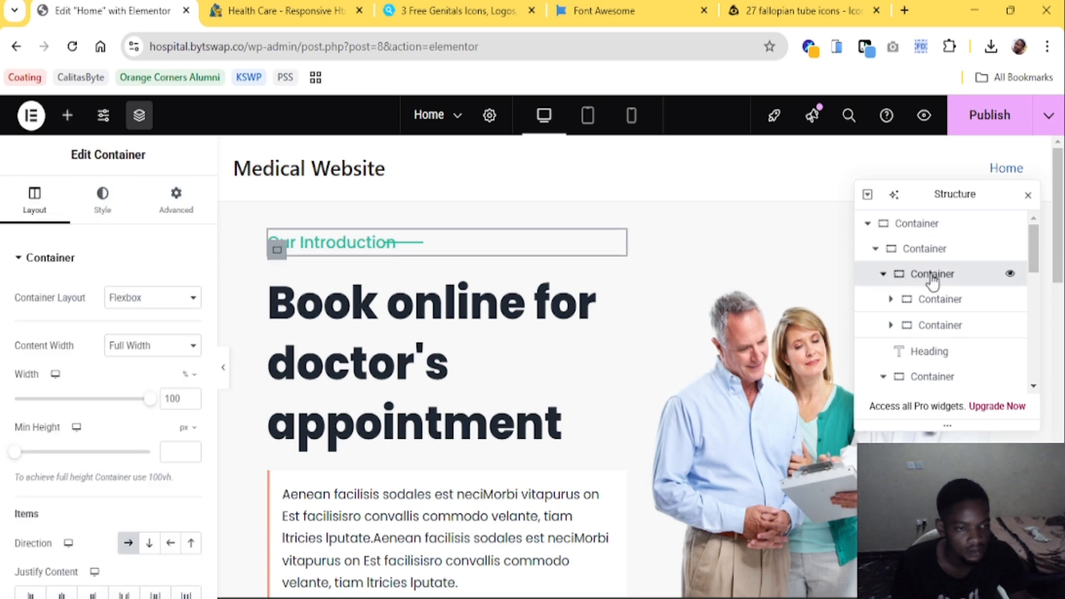
right_click(919, 278)
left_click(921, 266)
scroll(740, 330, "down", 10)
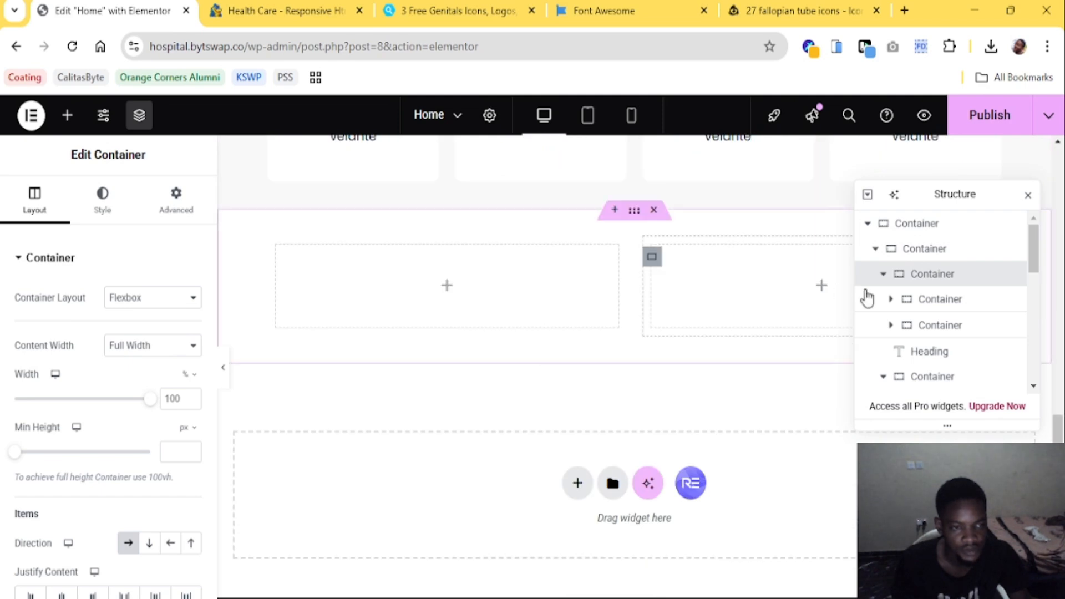
right_click(867, 298)
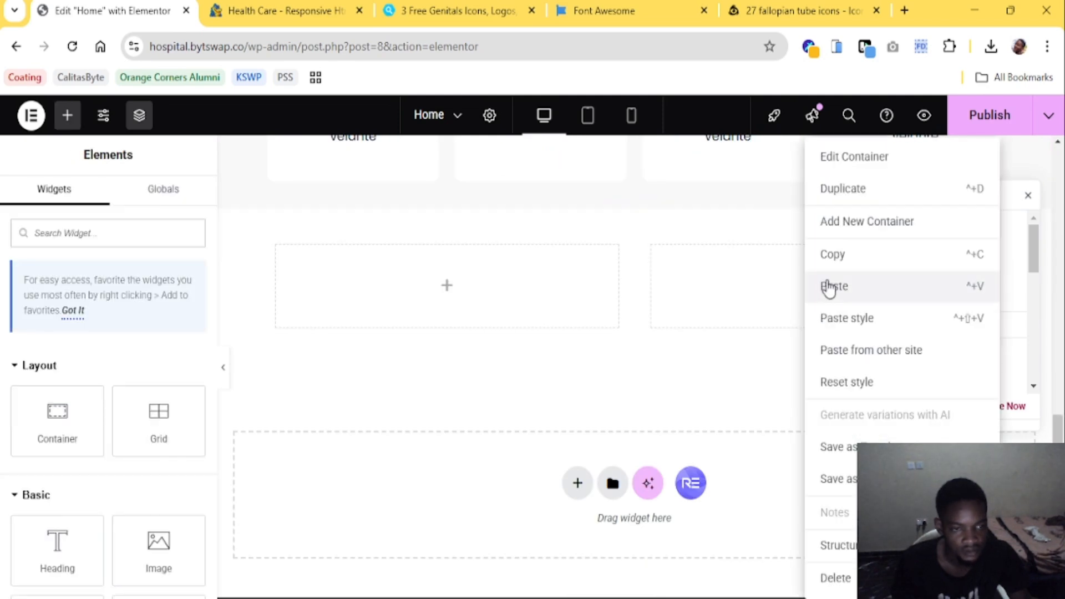
left_click(829, 286)
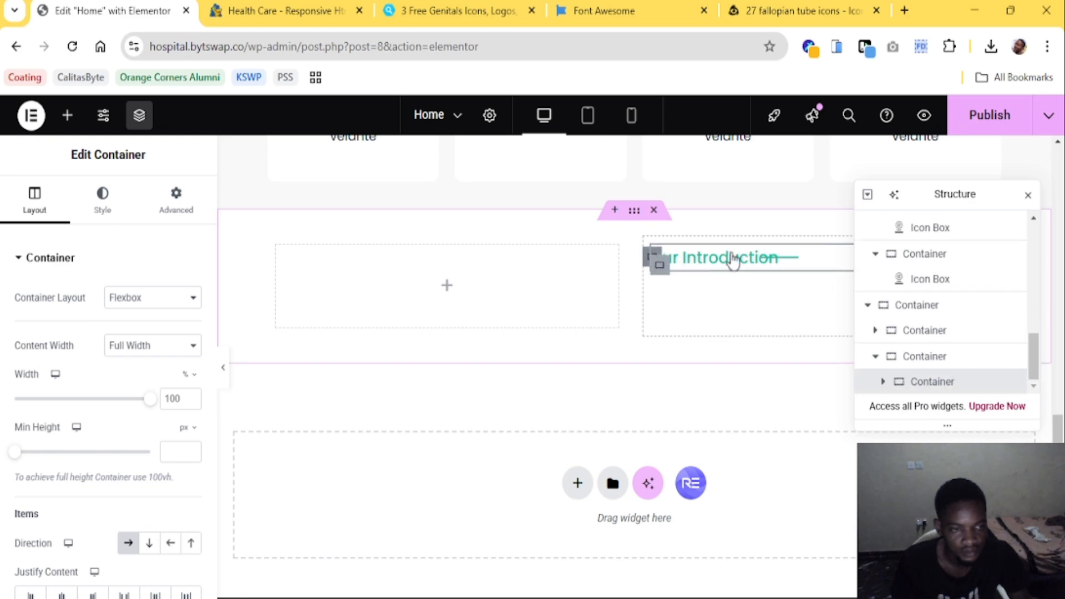
Set the new section's second column to center justify content
left_click(988, 355)
left_click(866, 195)
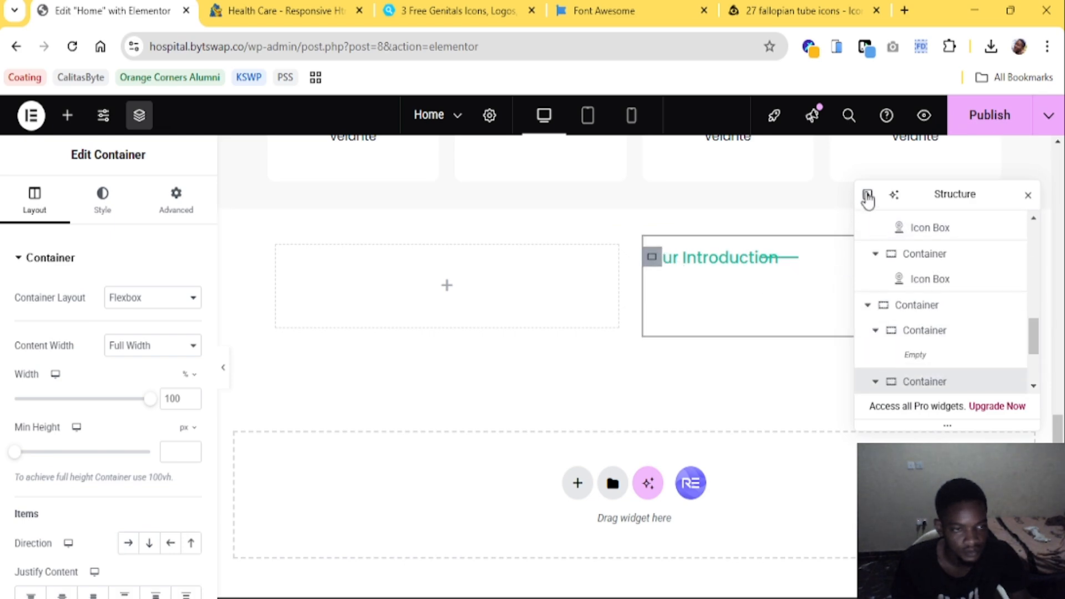
left_click(867, 195)
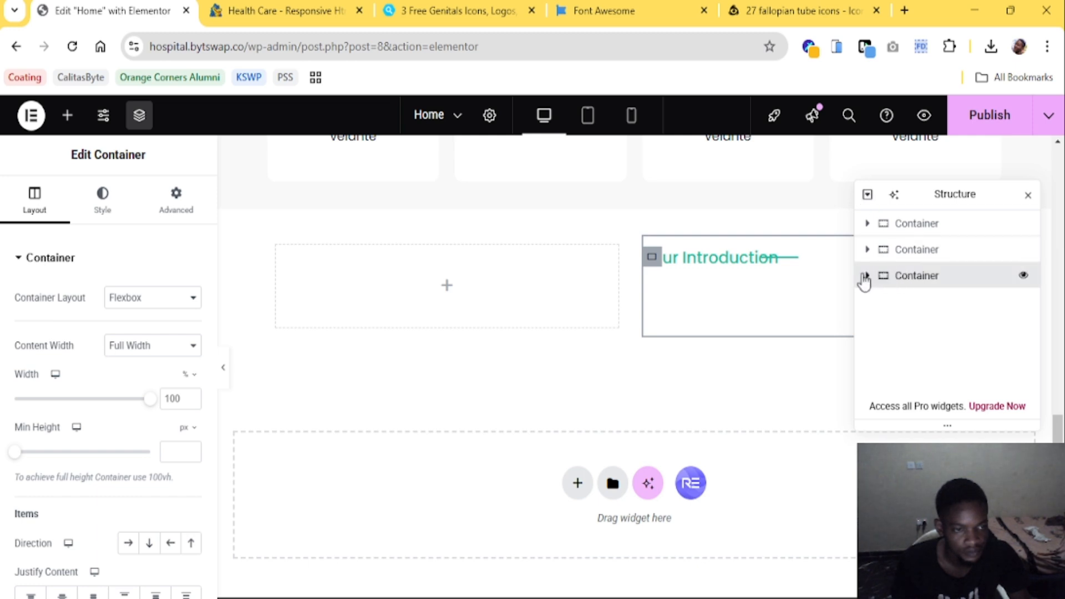
left_click(865, 278)
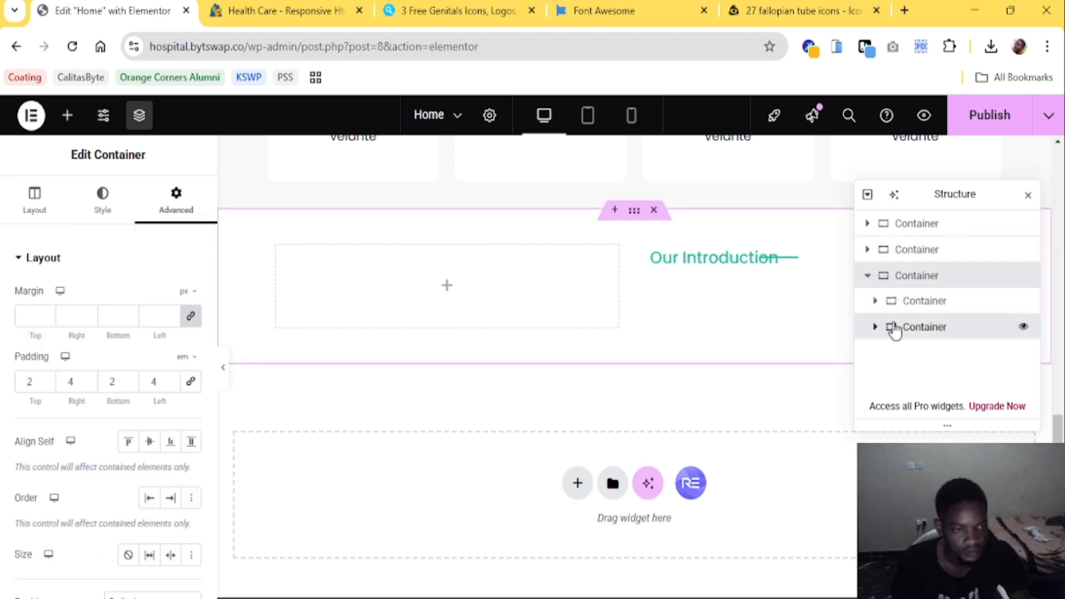
left_click(875, 330)
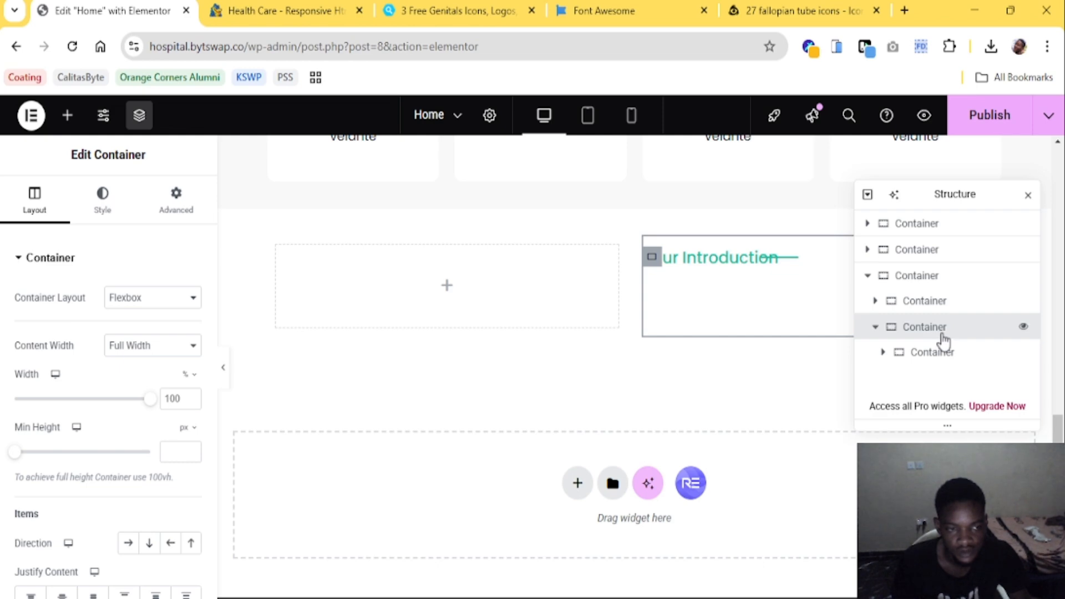
scroll(141, 476, "down", 5)
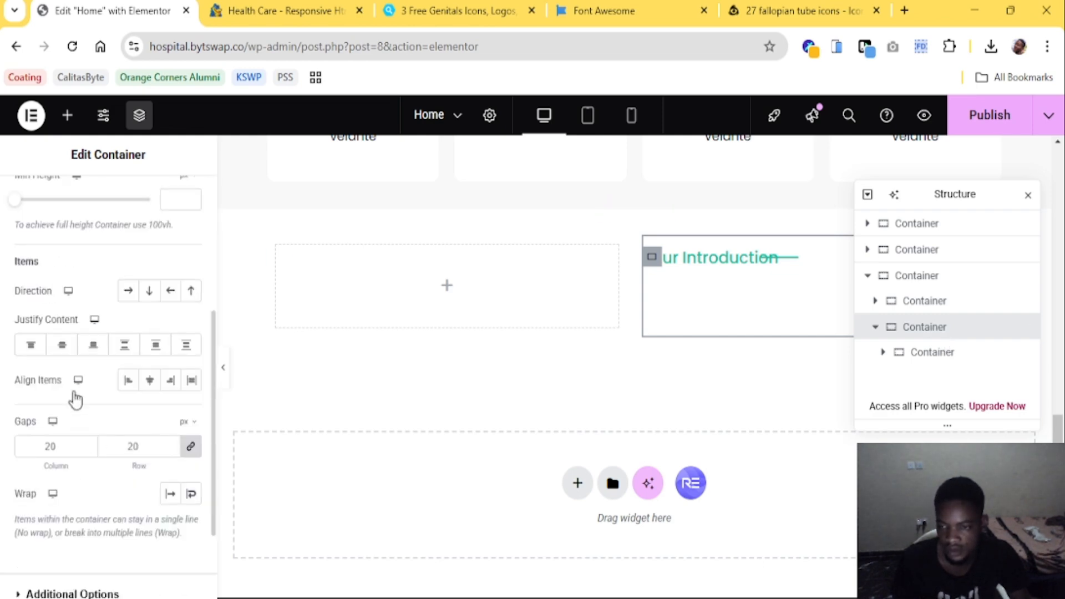
left_click(65, 348)
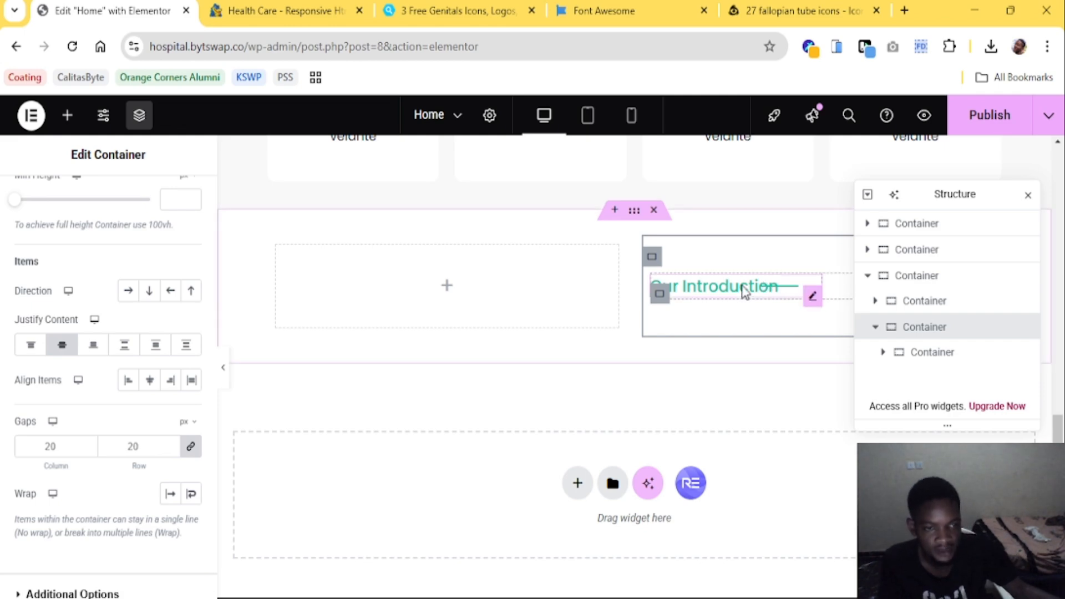
Change the title of the pasted "Our Introduction" heading to "About Us", matching the template
left_click(787, 289)
left_click(74, 311)
left_click(251, 10)
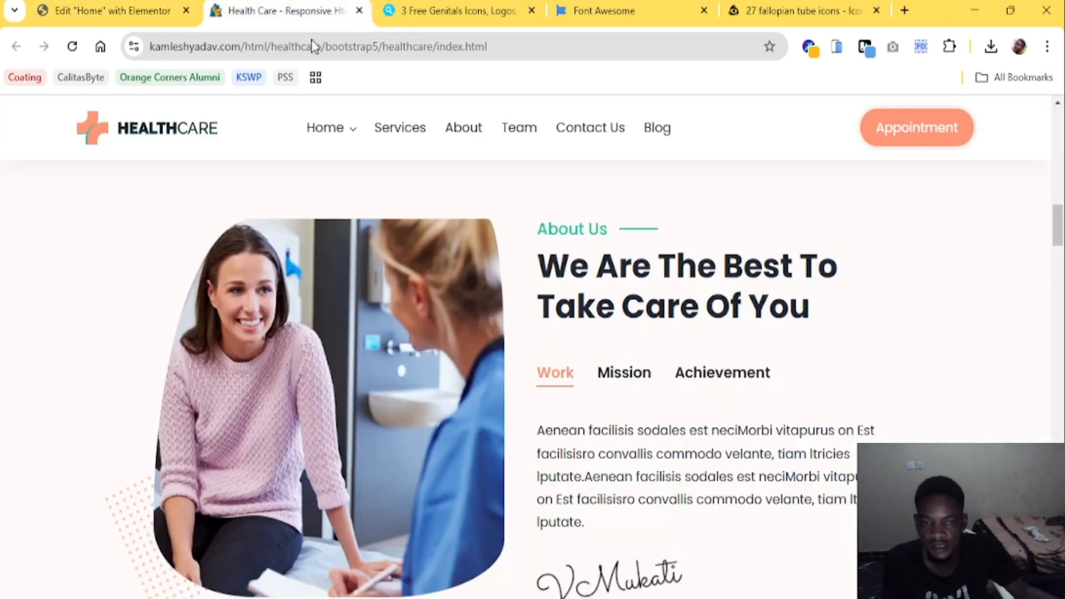
left_click(124, 10)
key("ctrl+a")
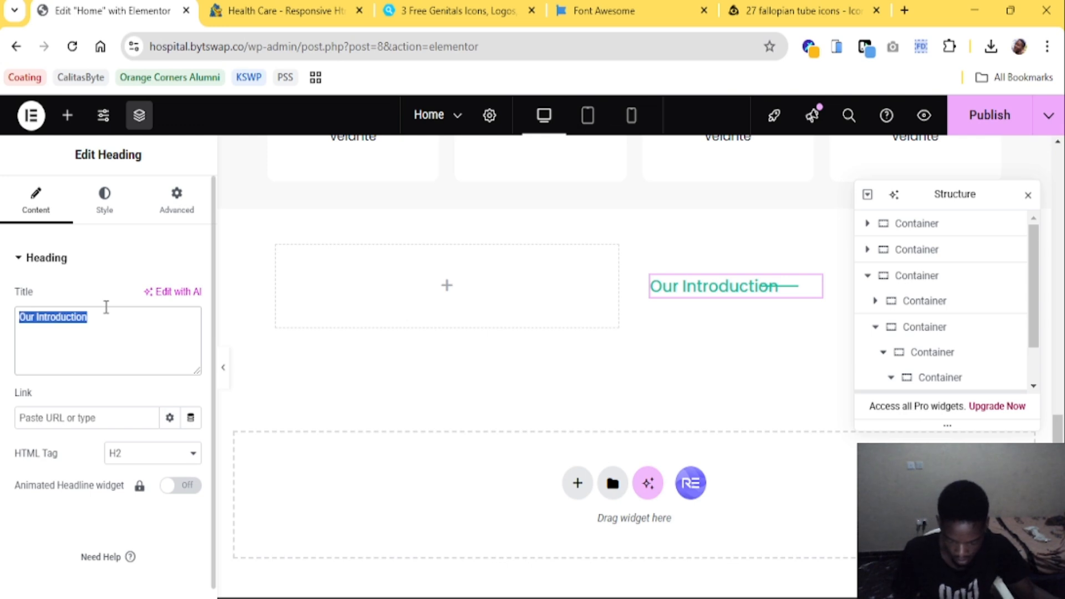
type("About Us")
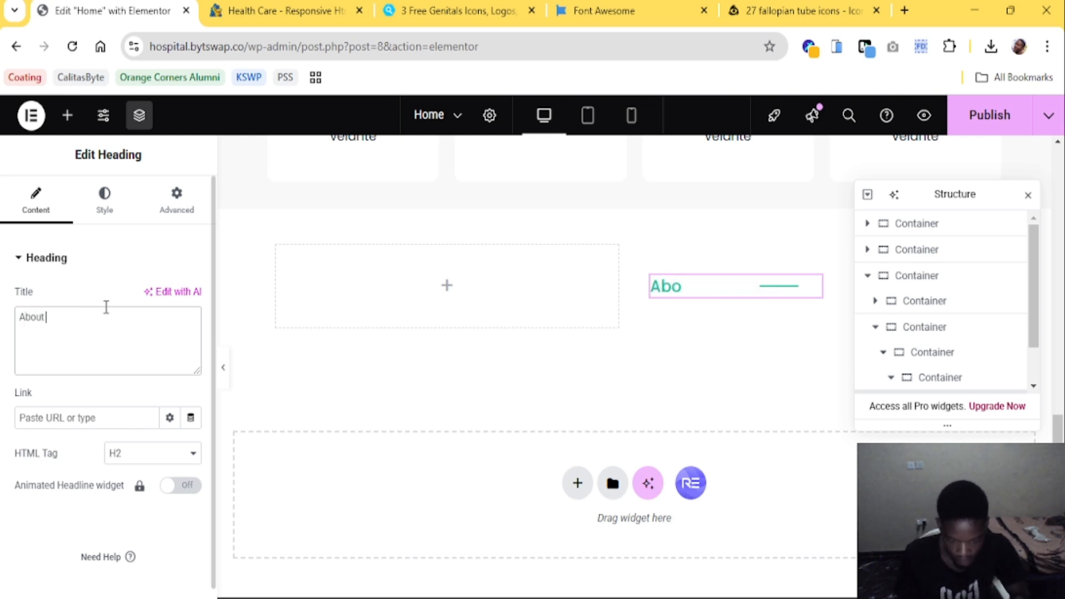
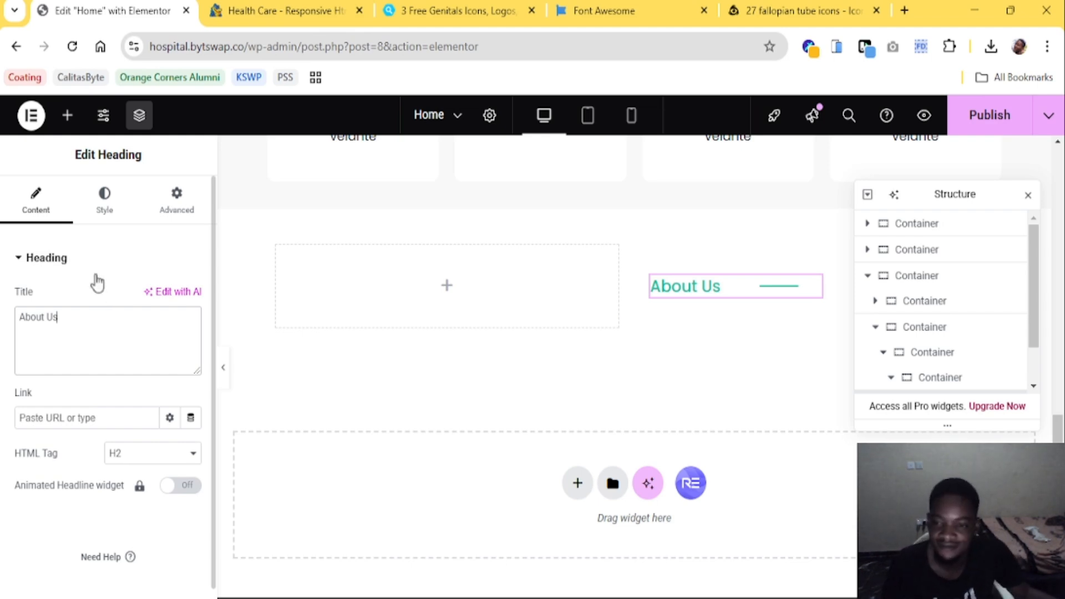
left_click(87, 268)
left_click(53, 260)
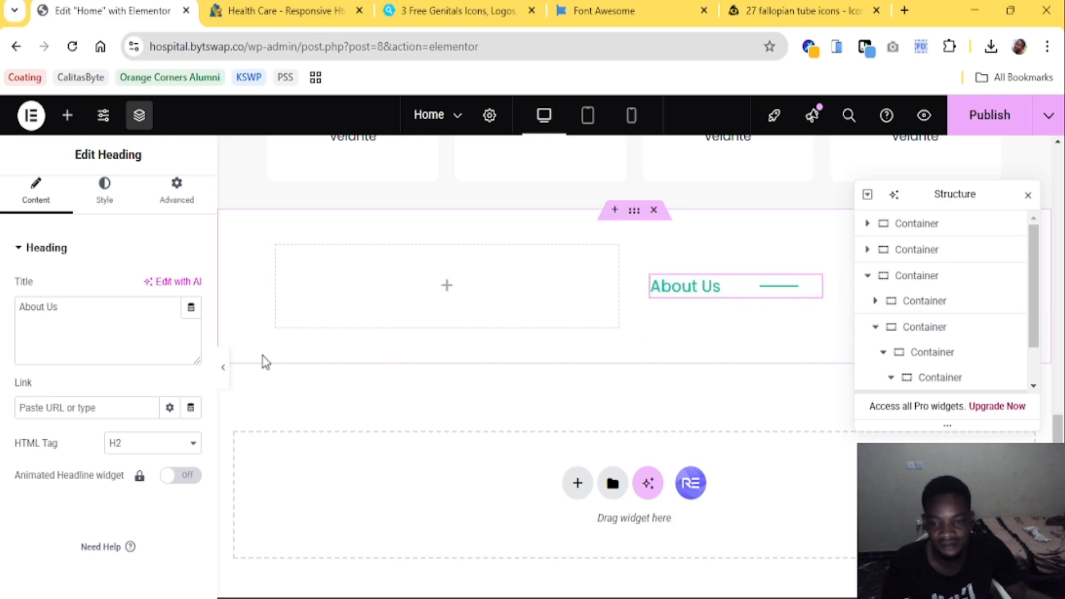
Set the left margin of the divider beside "About Us" to -120 px
left_click(226, 377)
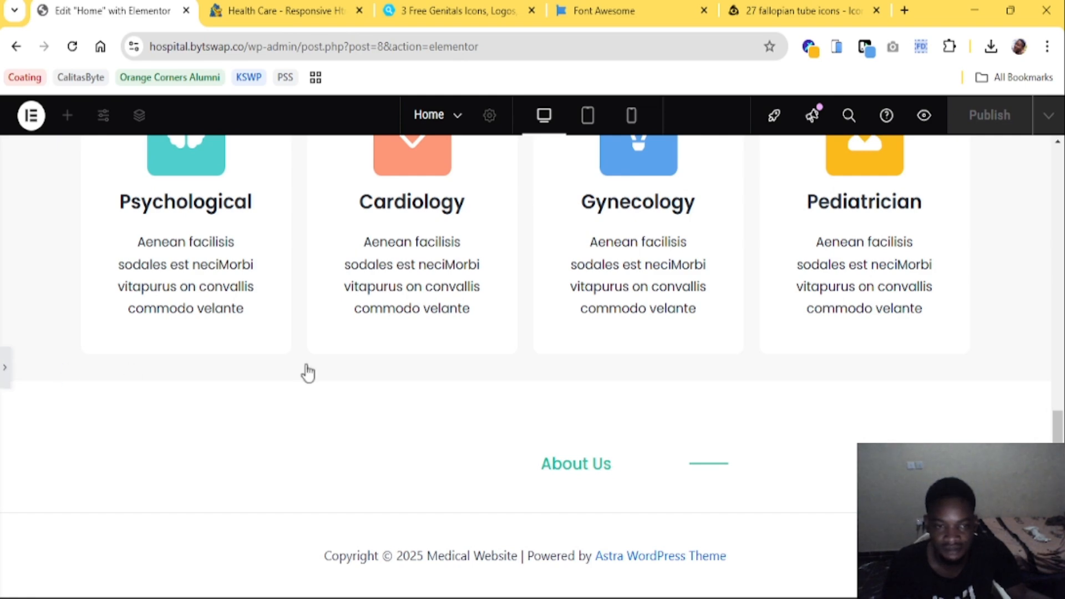
left_click(739, 396)
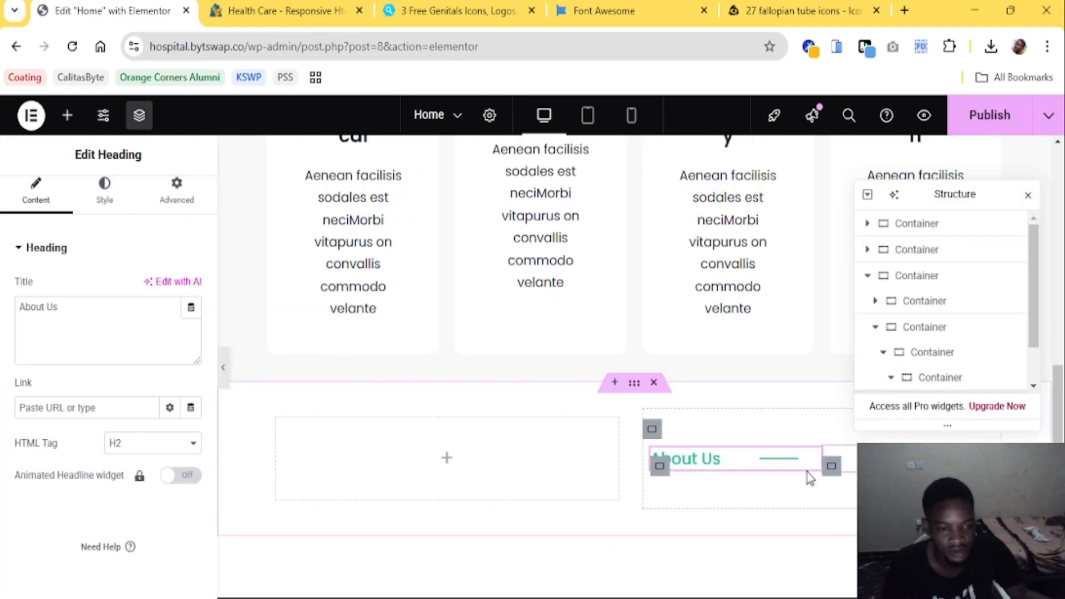
left_click(779, 459)
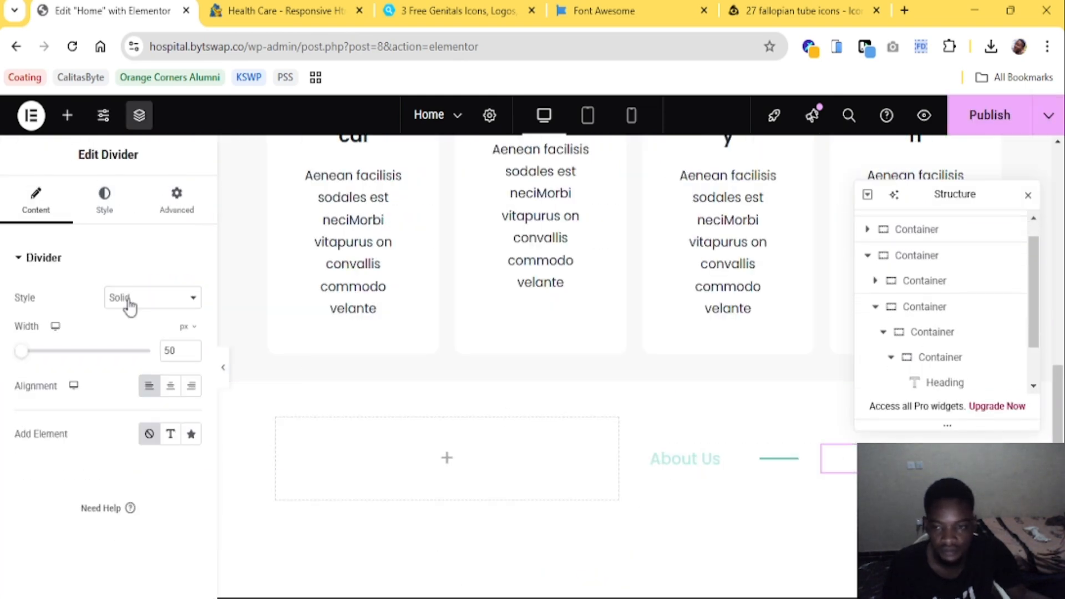
left_click(178, 209)
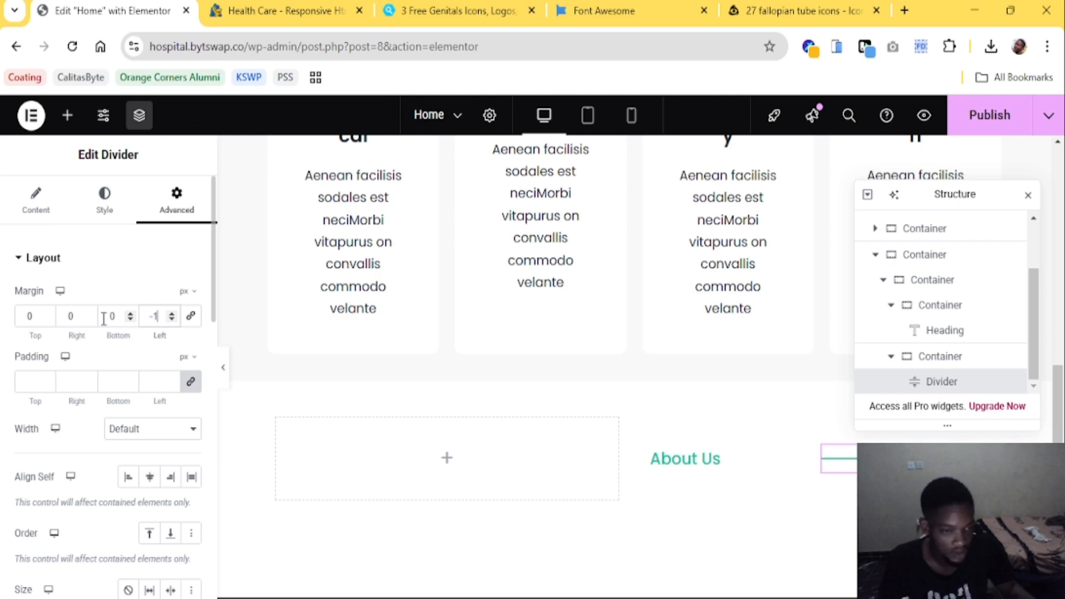
type("20")
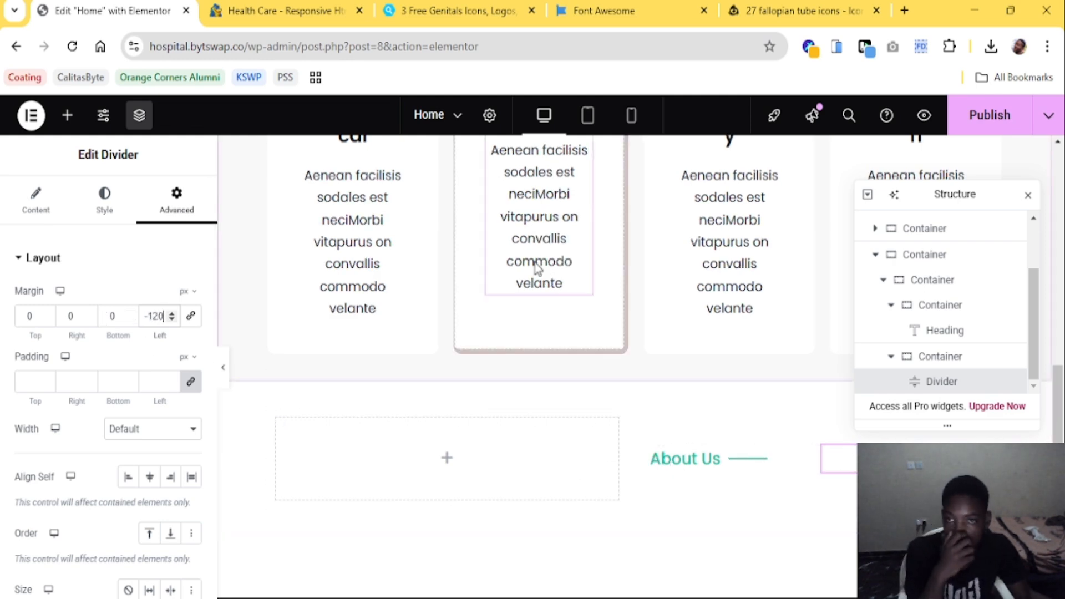
Copy the hero section's "Book online for doctor's appointment" heading and paste it below the "About Us" label in the second column
left_click(288, 11)
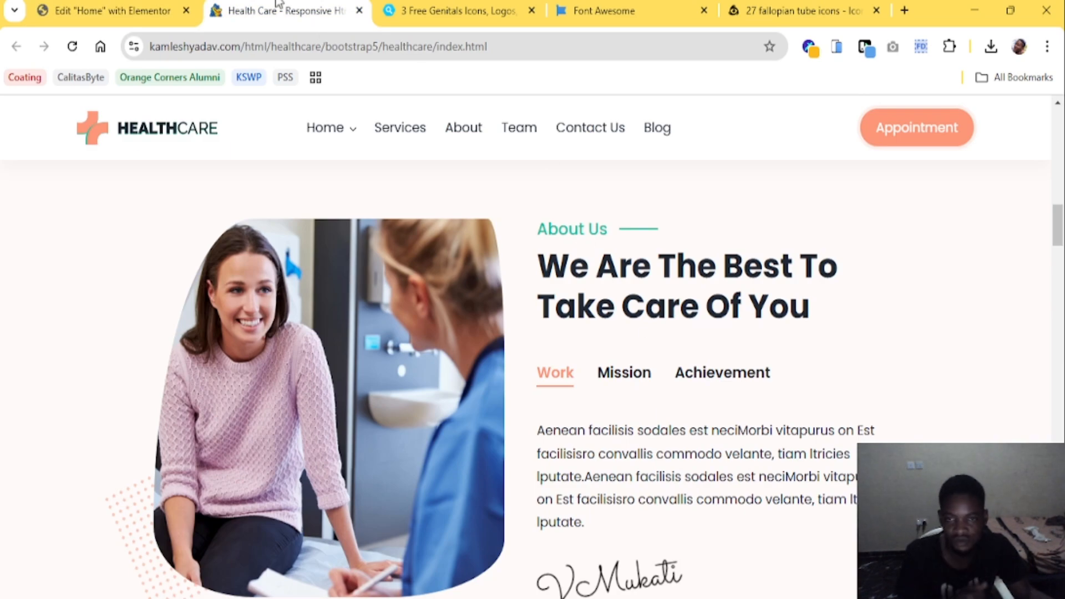
left_click(118, 6)
scroll(444, 273, "up", 10)
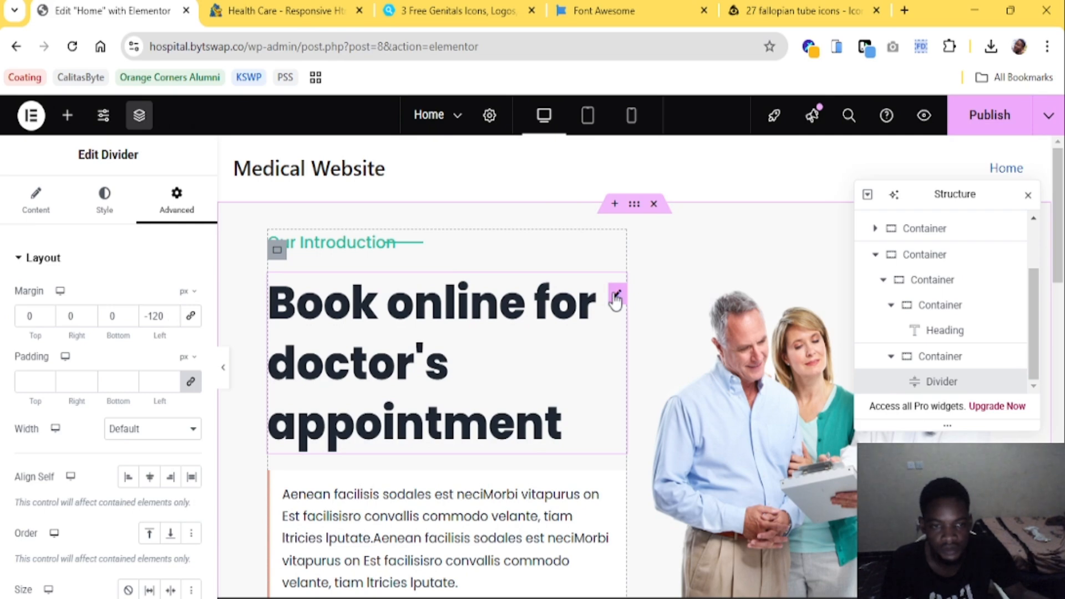
right_click(616, 299)
left_click(673, 289)
scroll(811, 387, "down", 10)
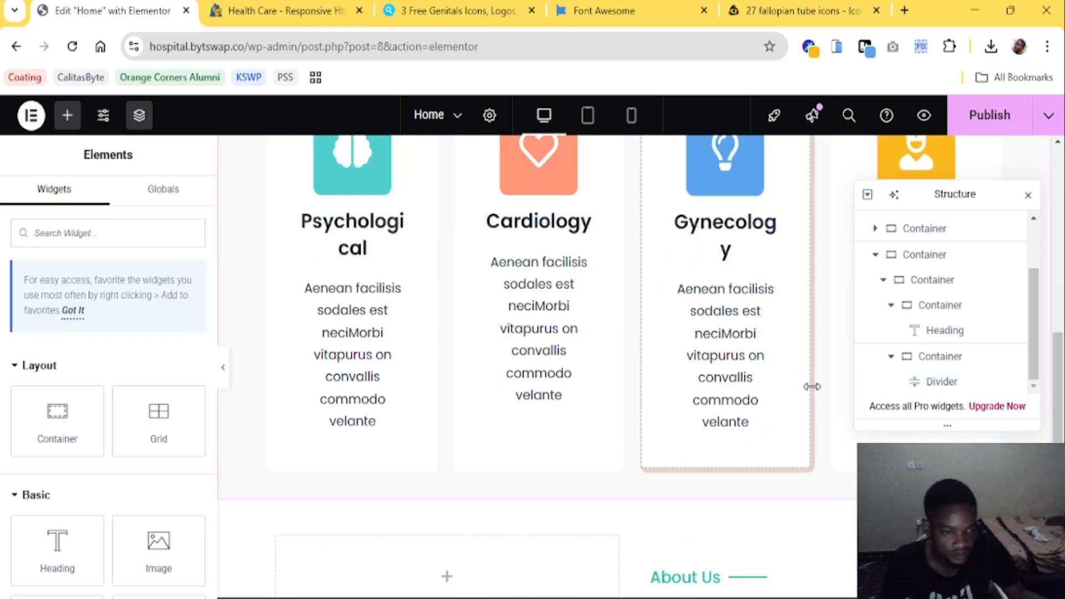
scroll(811, 386, "down", 5)
right_click(649, 255)
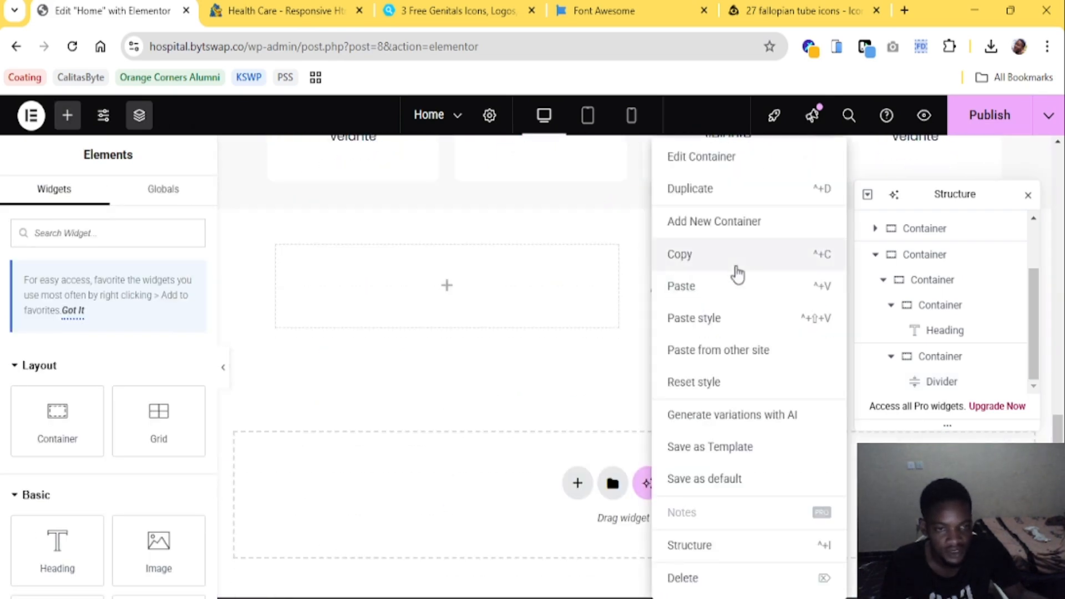
left_click(702, 286)
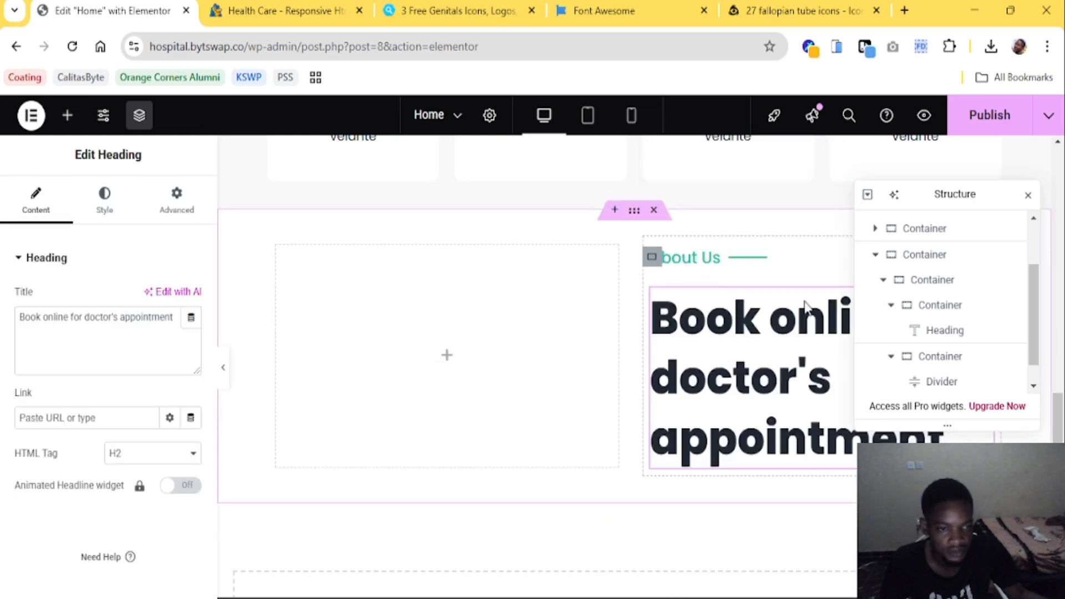
Replace the pasted heading's title with the template's "We are the best to take care of you" text
left_click(277, 10)
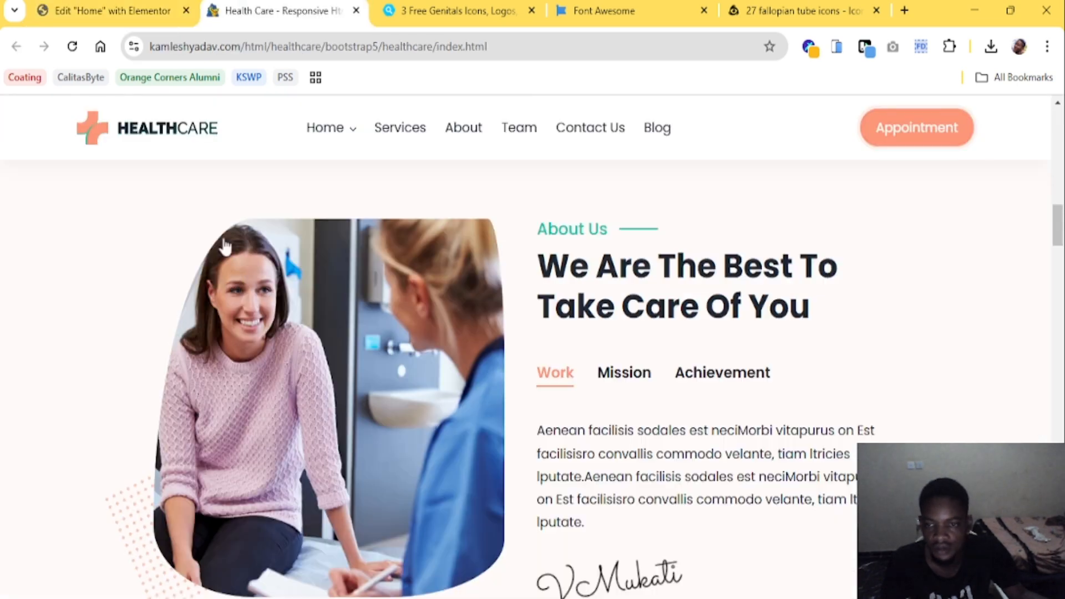
left_click_drag(544, 264, 832, 311)
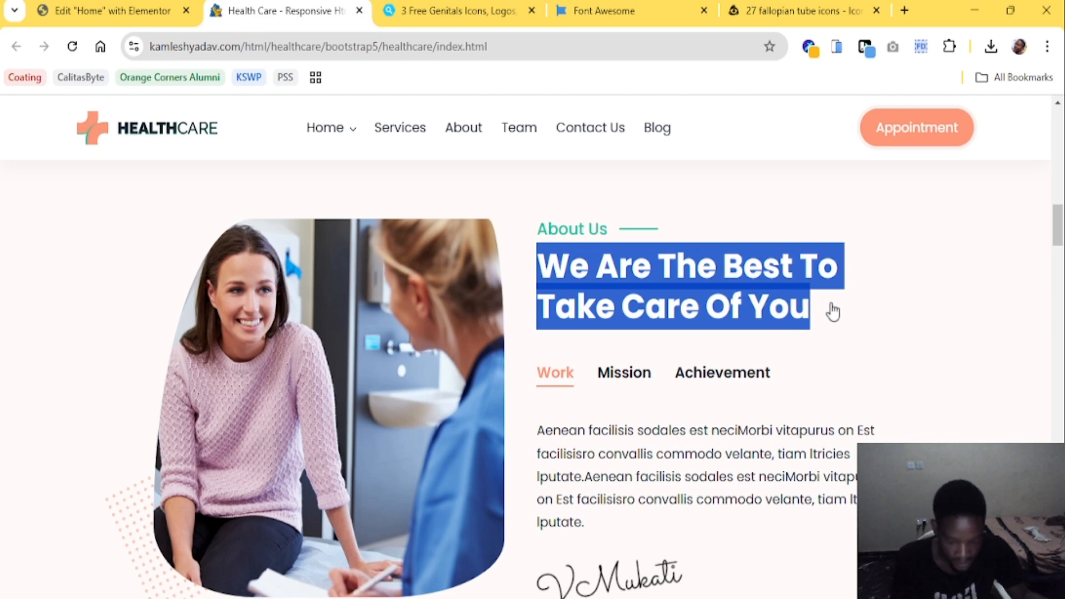
left_click(133, 8)
left_click(170, 344)
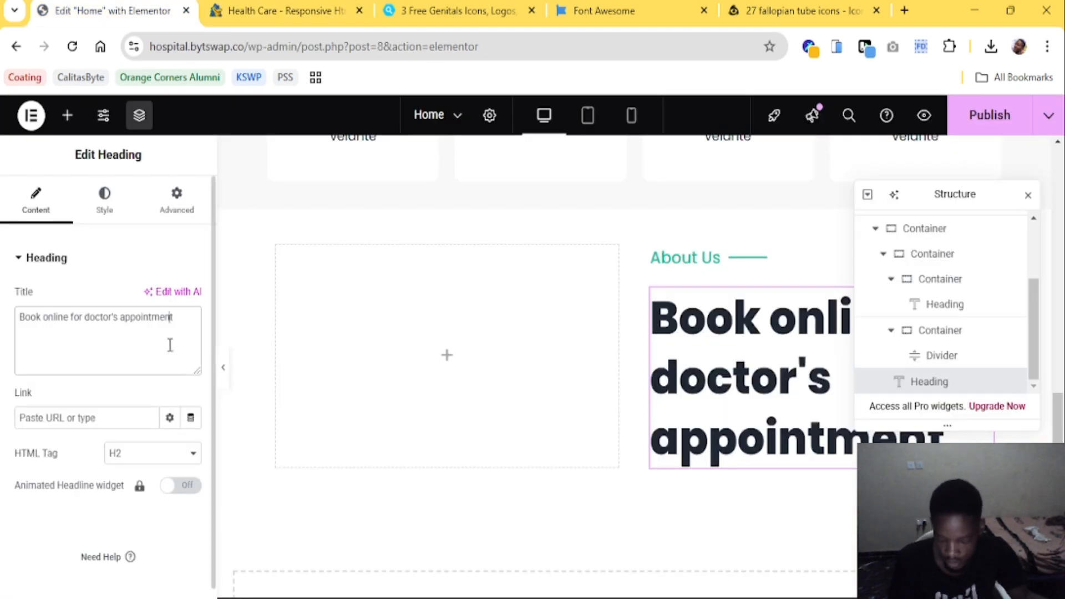
key("ctrl+a")
key("ctrl+v")
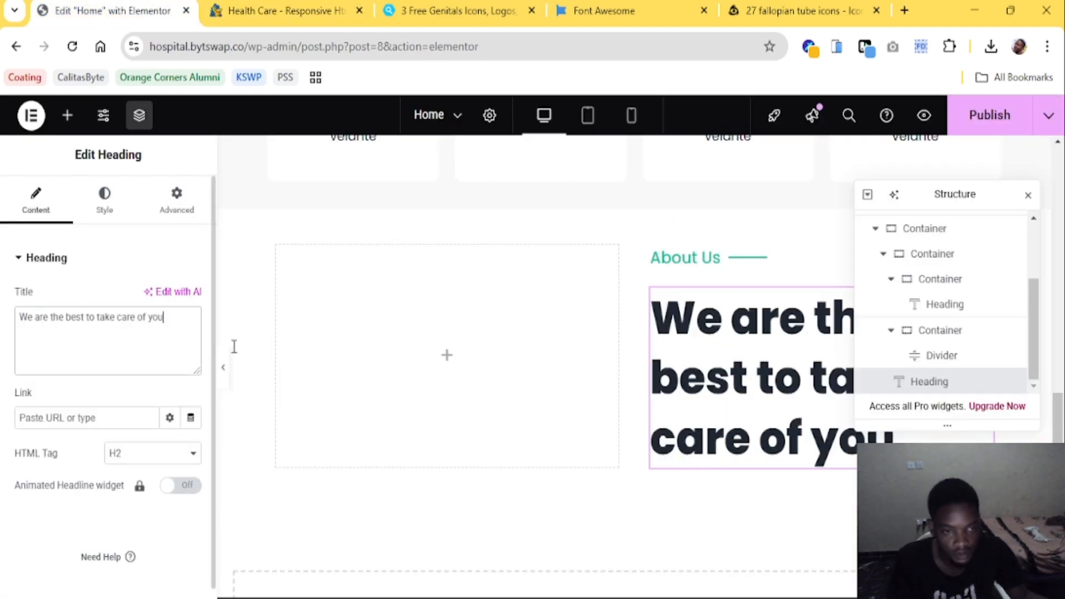
Set the "We are the best to take care of you" heading's font size to 40 px and compare it with the template
left_click(104, 196)
left_click(191, 345)
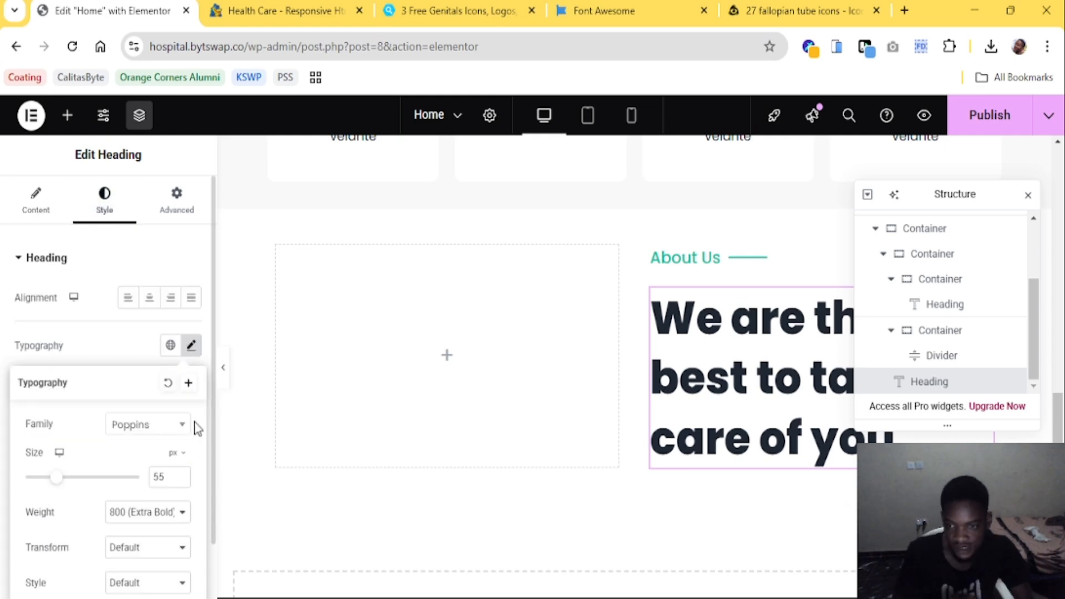
left_click_drag(181, 480, 181, 480)
left_click(181, 475)
left_click(181, 474)
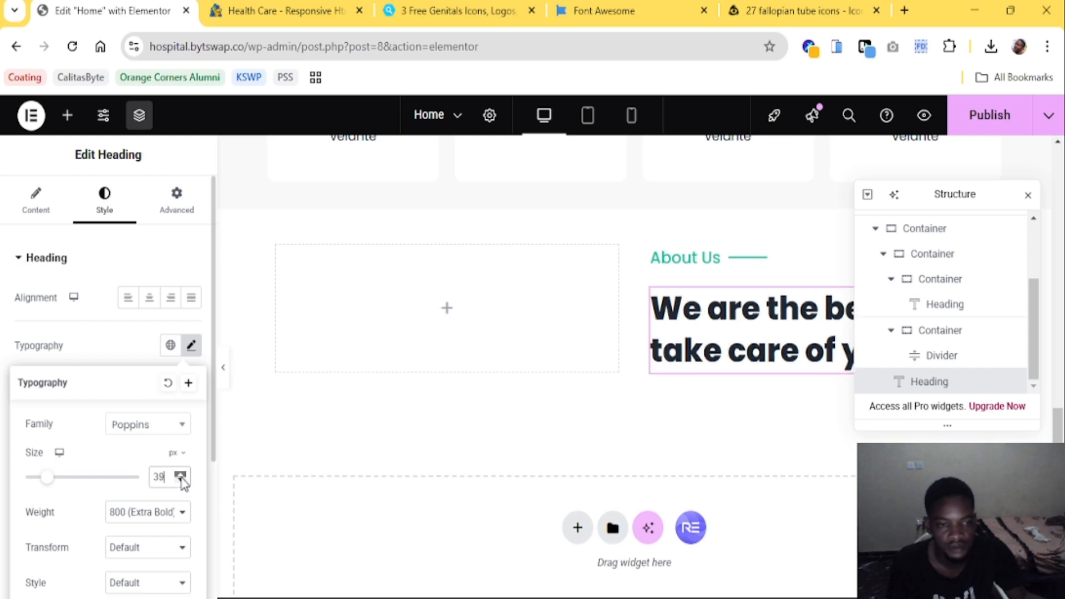
left_click(180, 474)
left_click(277, 6)
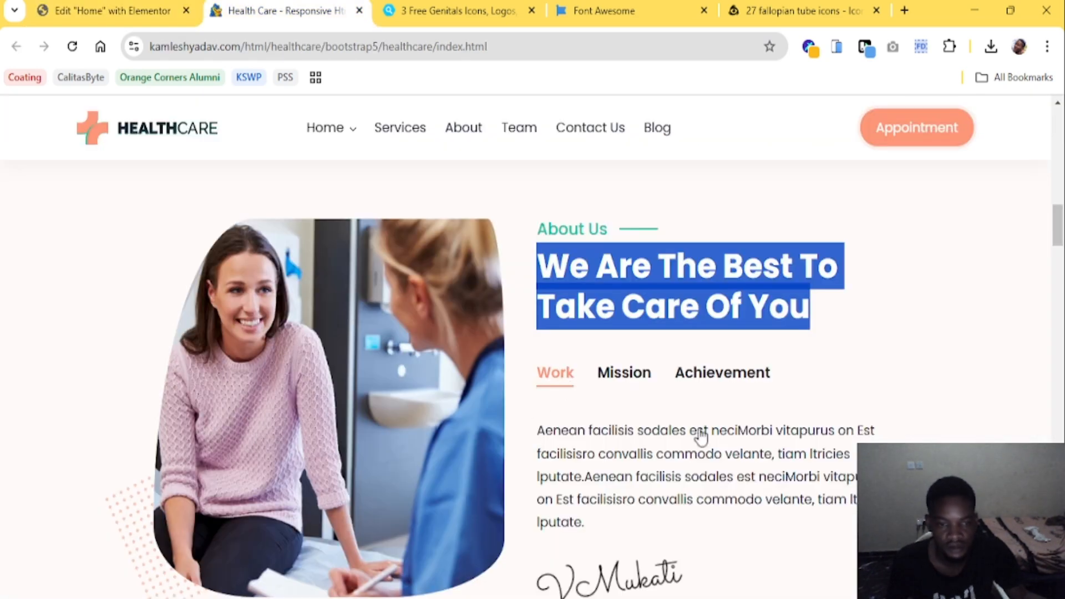
left_click(132, 7)
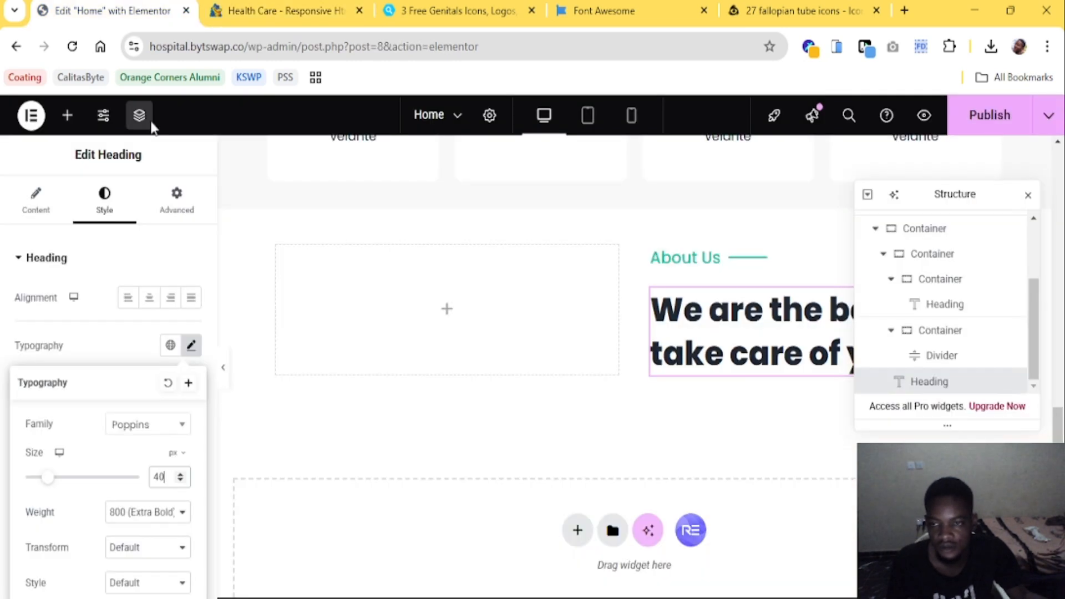
Find the Tabs widget and add it below the heading in the second column
left_click(67, 115)
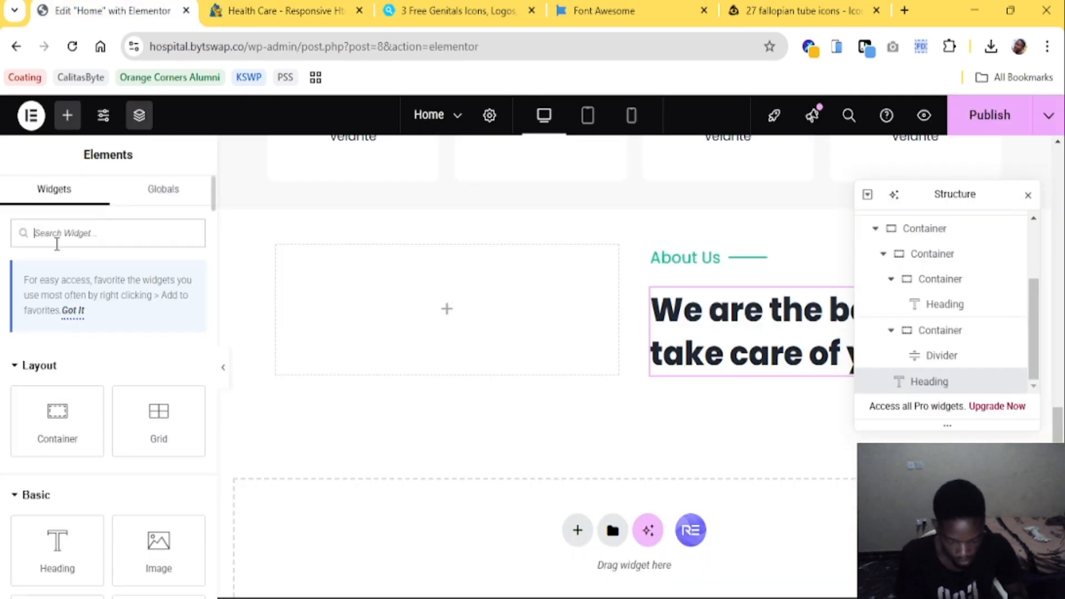
type("tab")
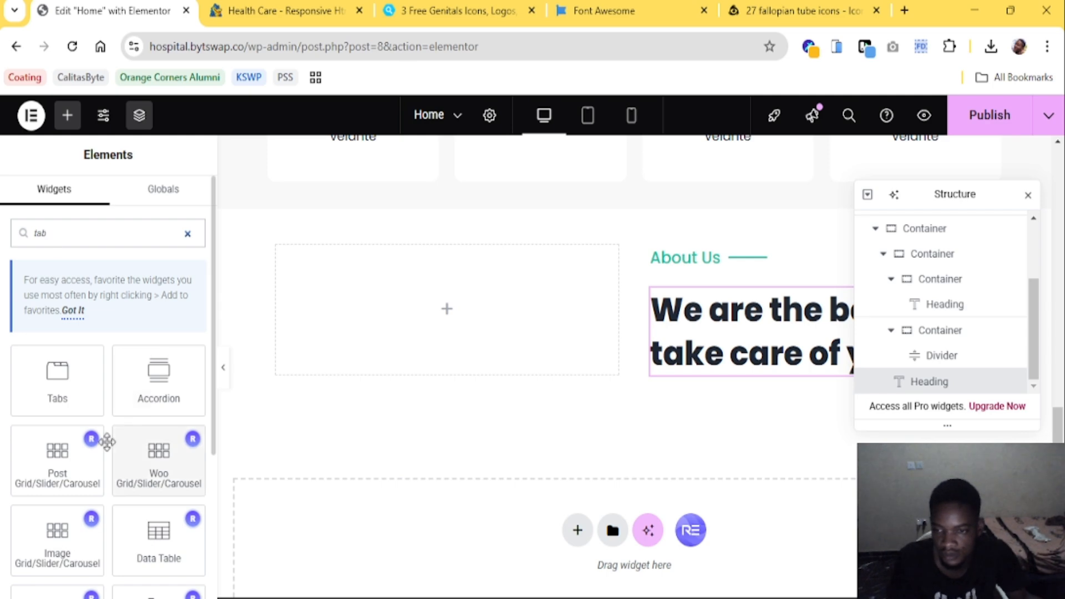
left_click_drag(77, 379, 742, 360)
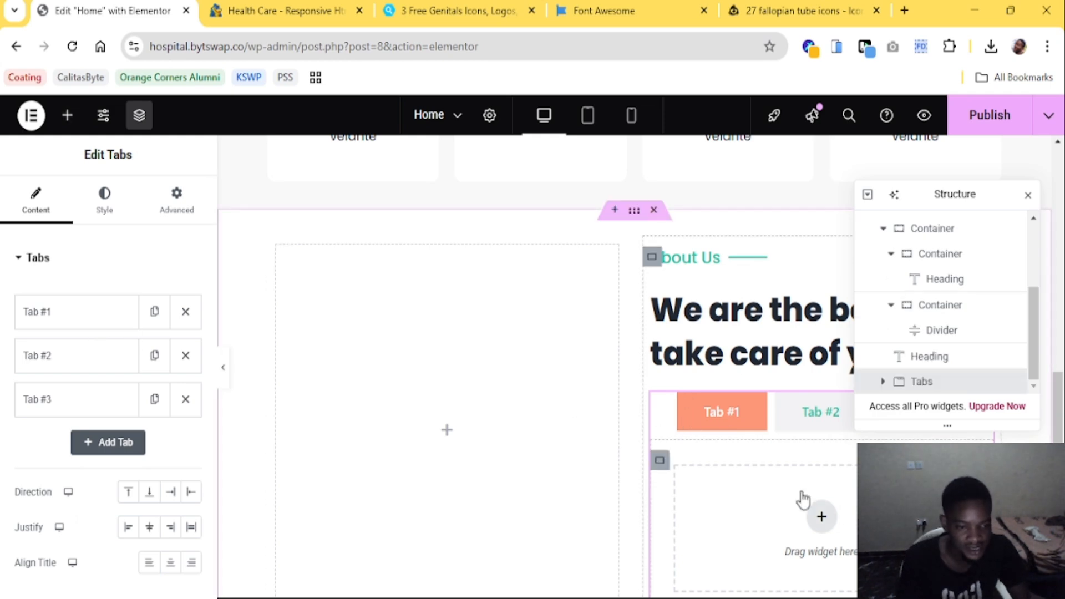
Align the Tabs widget's titles to the left and justify its tabs to the start
left_click(659, 461)
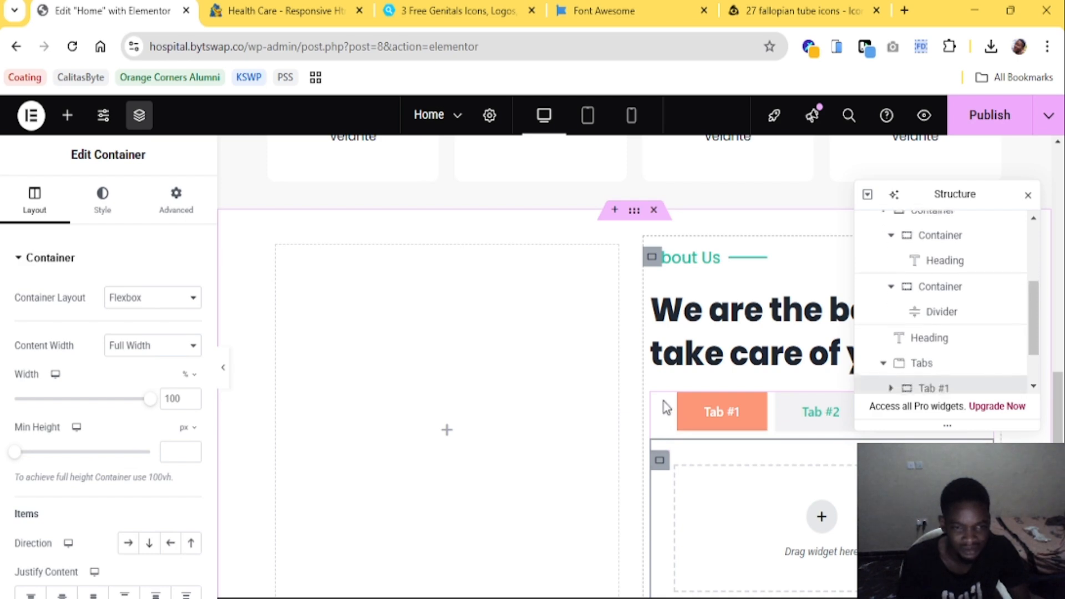
left_click(670, 399)
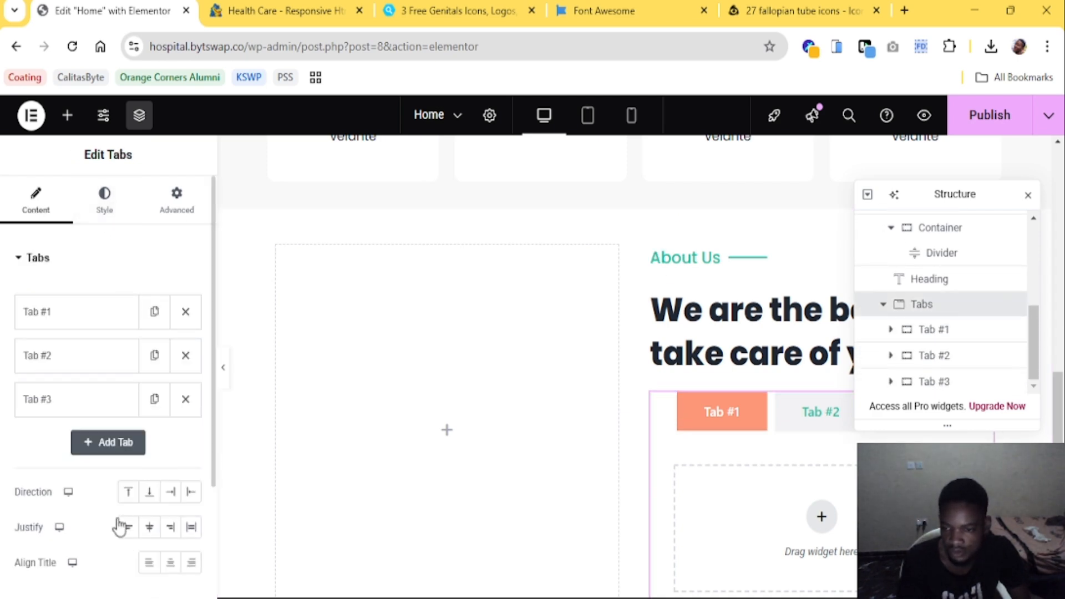
left_click(150, 565)
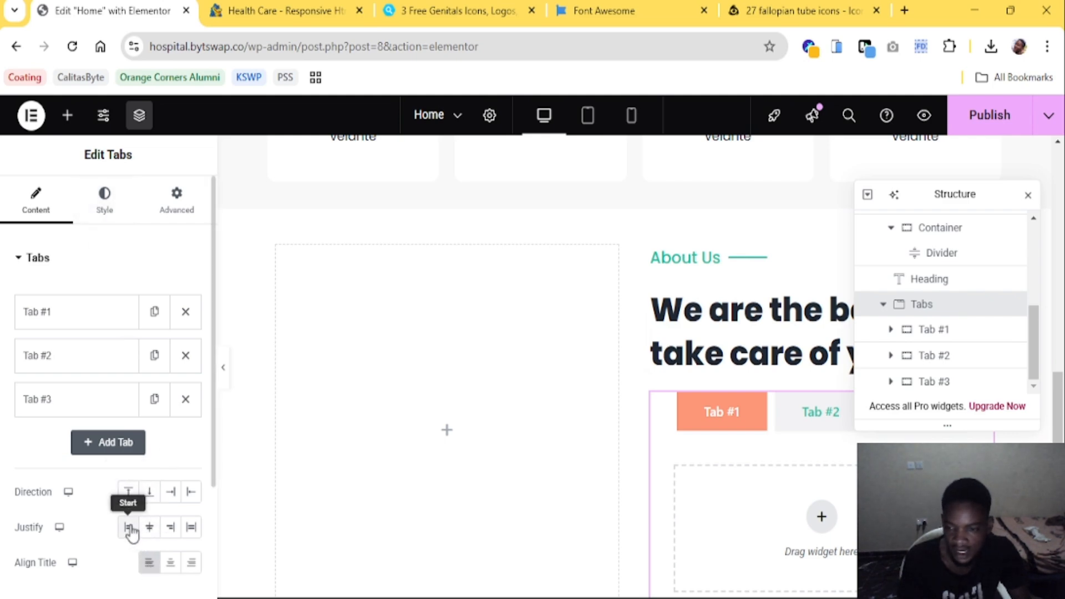
left_click(129, 528)
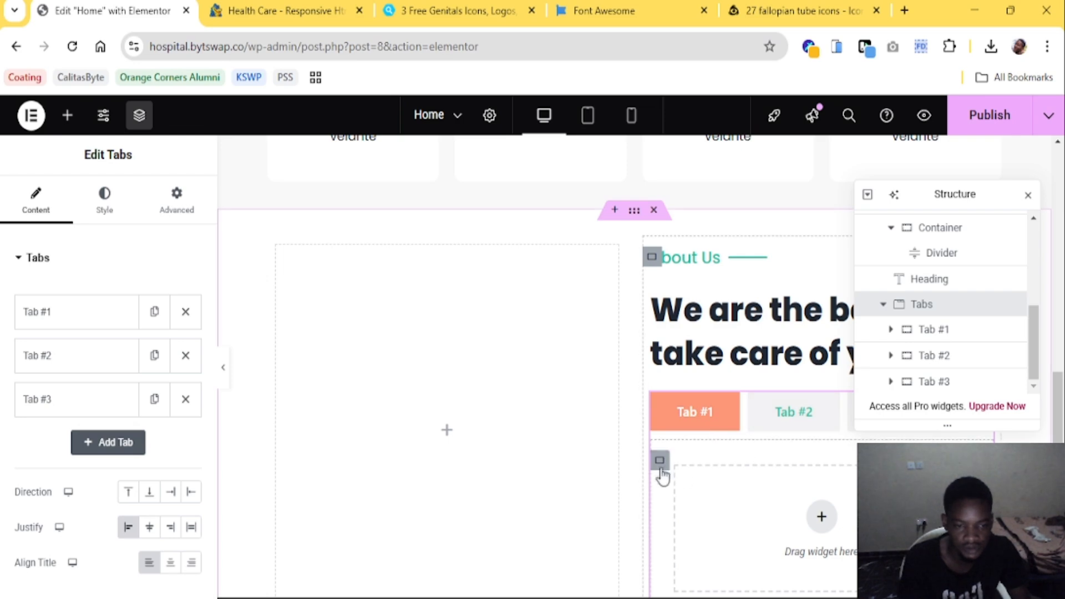
Set the Tab #1 content container's padding to 0 px on all sides
left_click(659, 461)
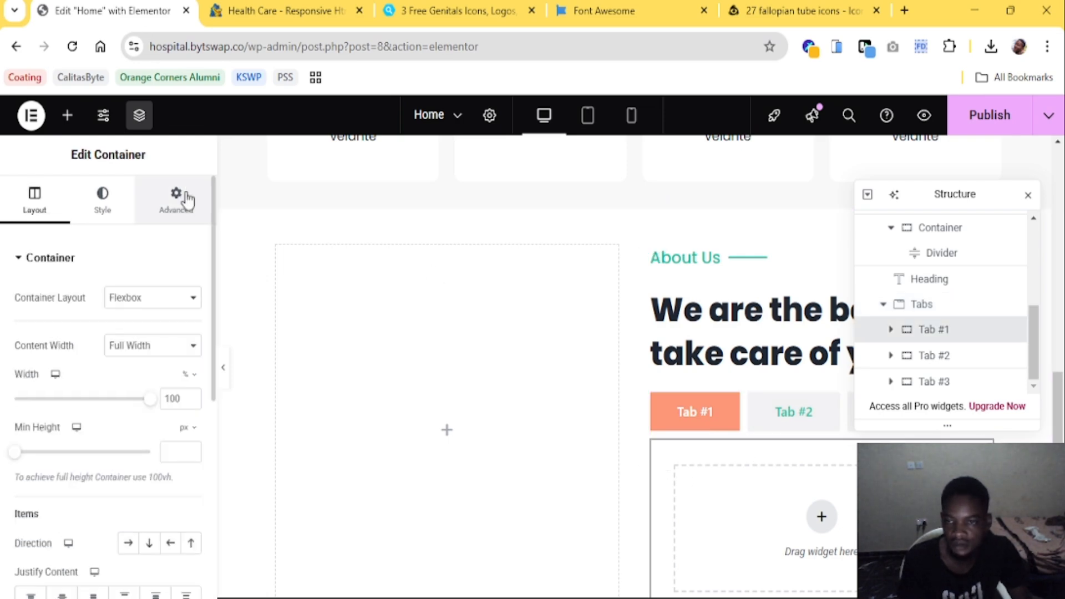
left_click(176, 200)
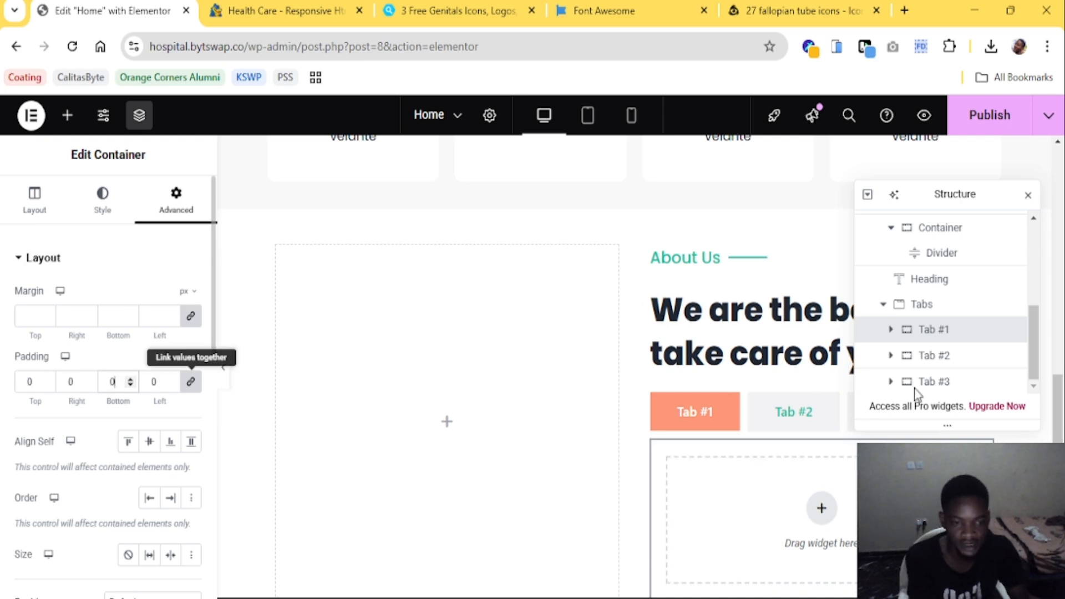
left_click(190, 382)
Insert a single-column container with downward direction into Tab #1 and place a Text Editor widget inside it
left_click(821, 516)
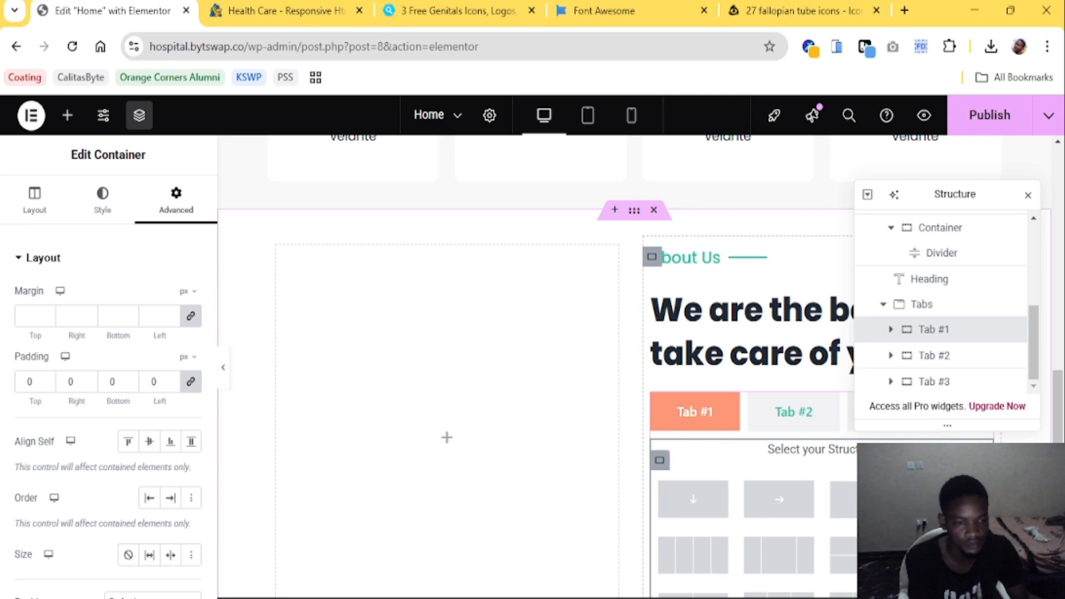
left_click(693, 502)
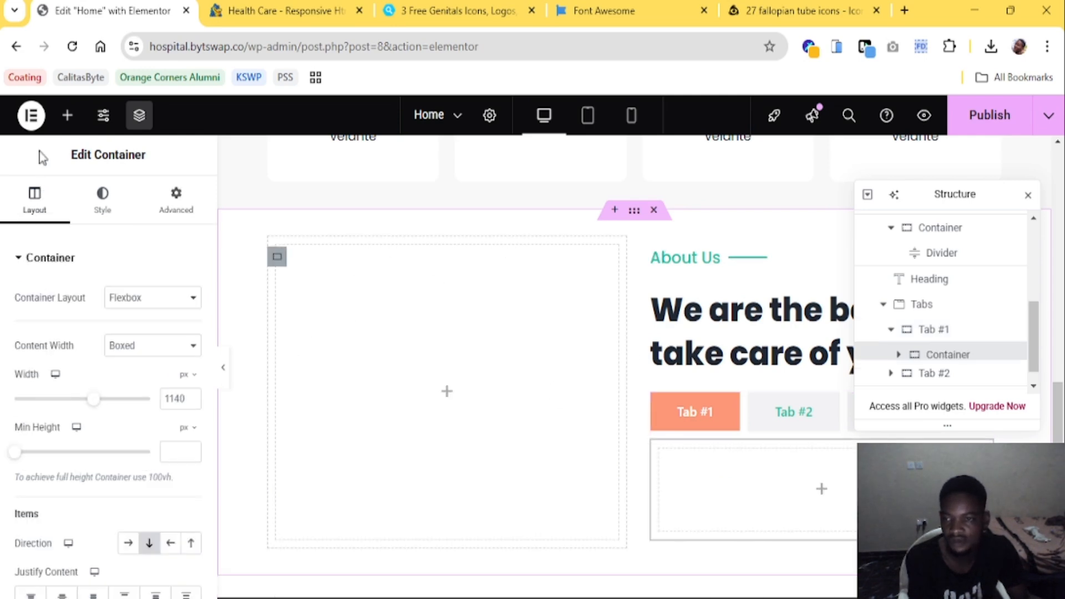
left_click(66, 115)
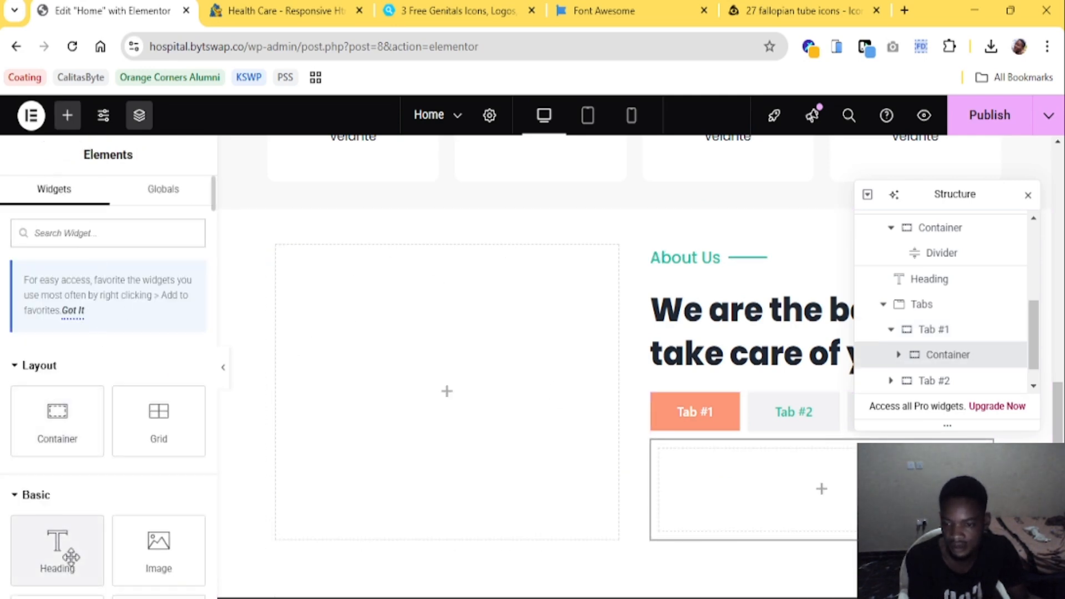
scroll(135, 325, "down", 2)
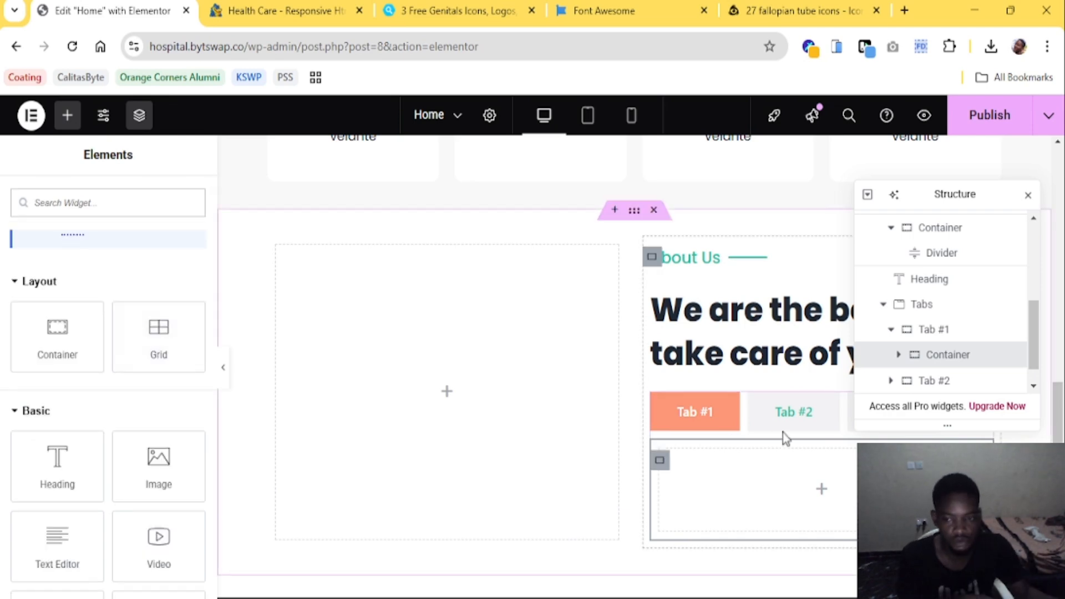
left_click_drag(61, 543, 839, 483)
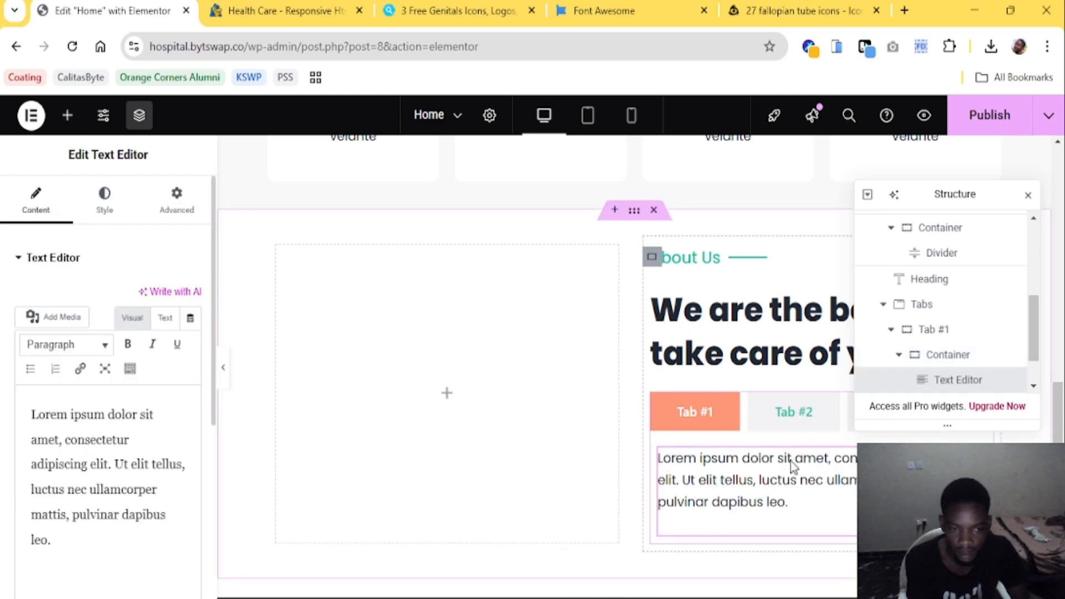
Replace the Text Editor's placeholder text with the "Aenean facilisis sodales" paragraph copied from the template's Work tab
left_click(278, 10)
left_click_drag(538, 430, 604, 523)
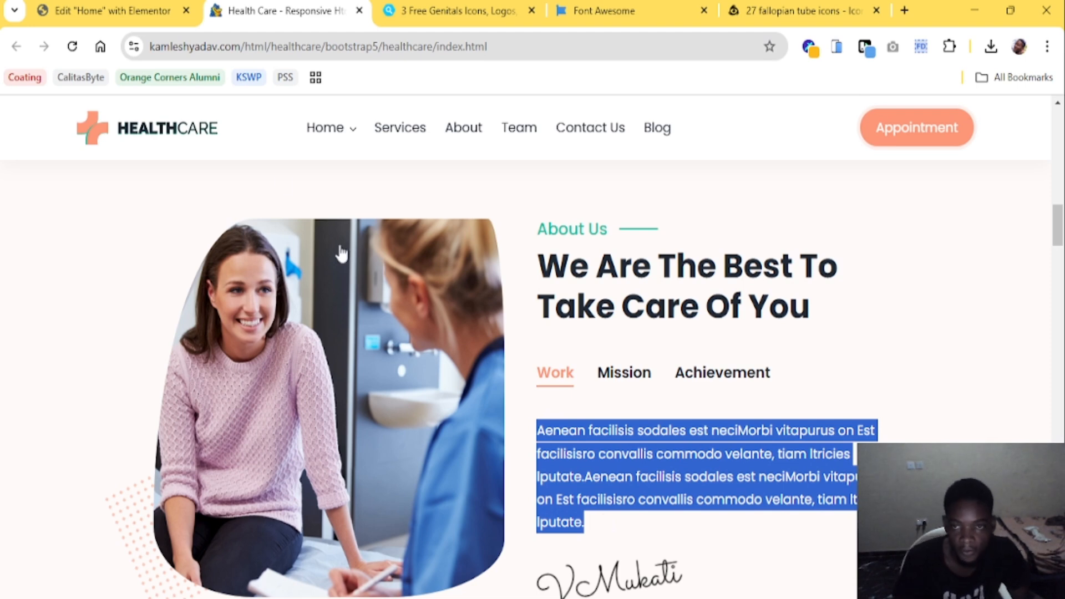
left_click(110, 4)
left_click(29, 415)
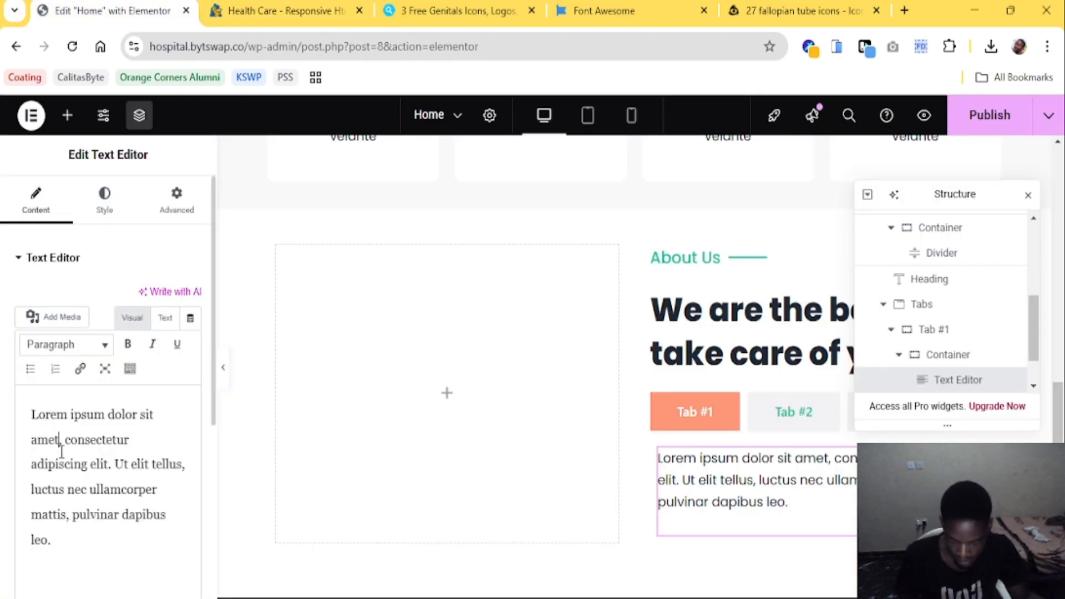
key("ctrl+a")
key("ctrl+v")
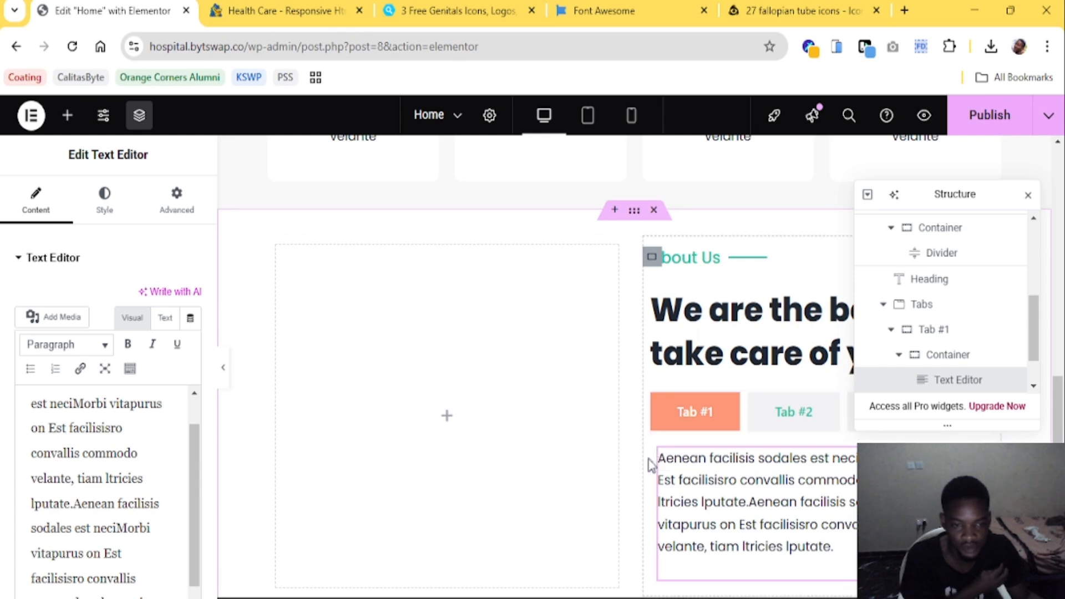
Open the spacing settings of the inner container that holds the Text Editor in Tab #1
left_click(660, 460)
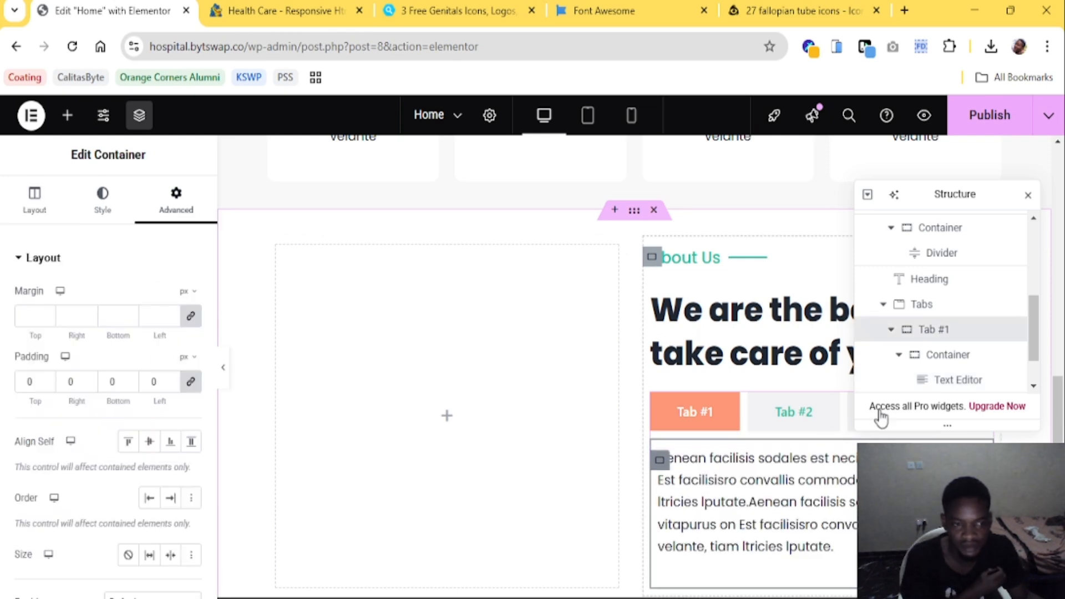
left_click(931, 361)
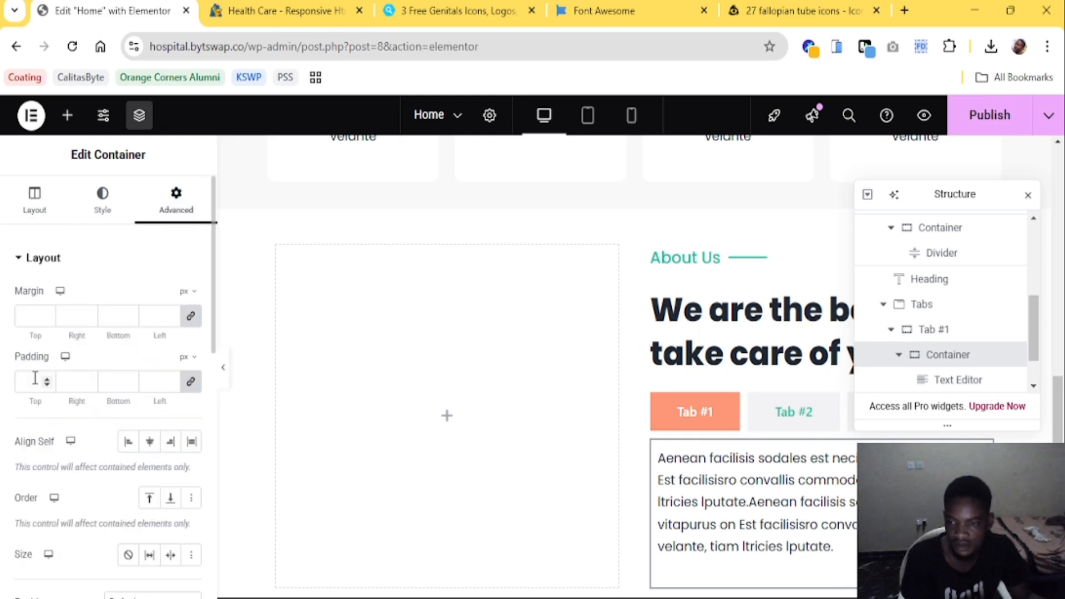
Set the padding of the first tab's container to 0 px and its text's paragraph spacing to 0 px
left_click(34, 381)
type("0")
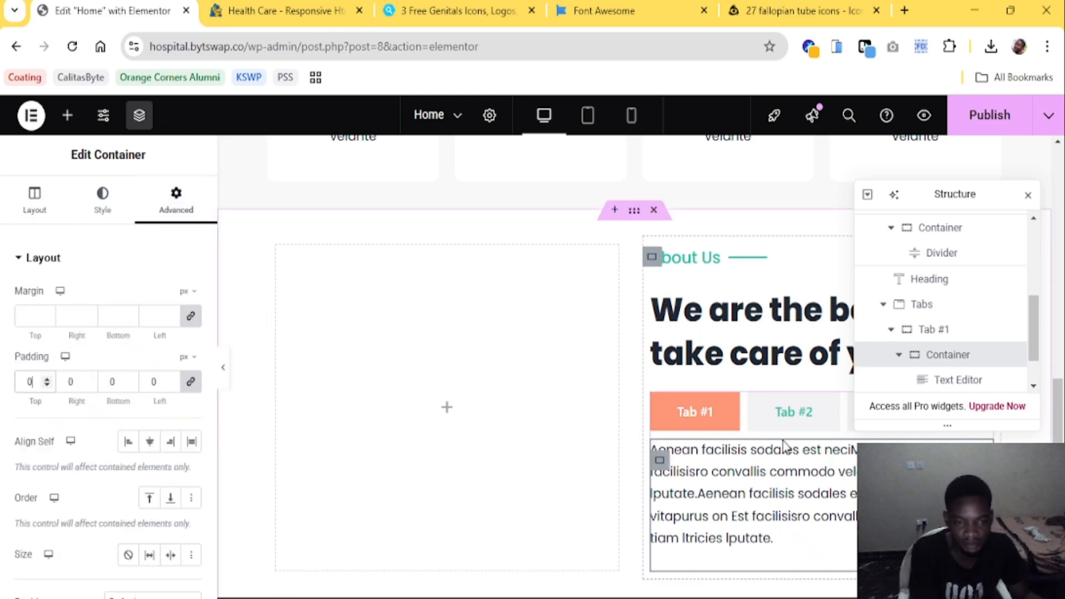
left_click(668, 536)
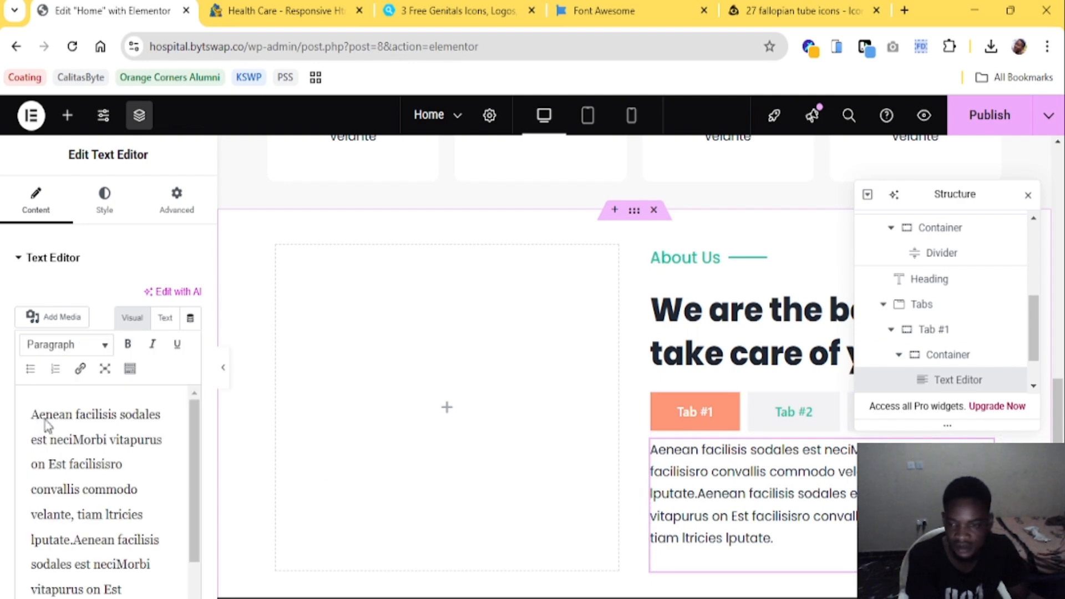
left_click(105, 203)
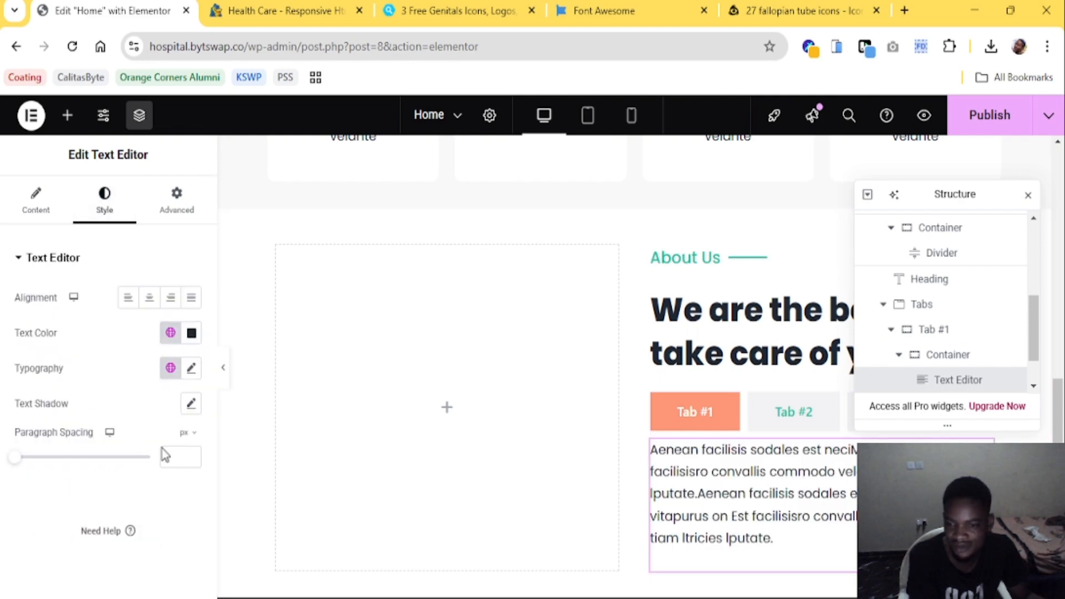
type("0")
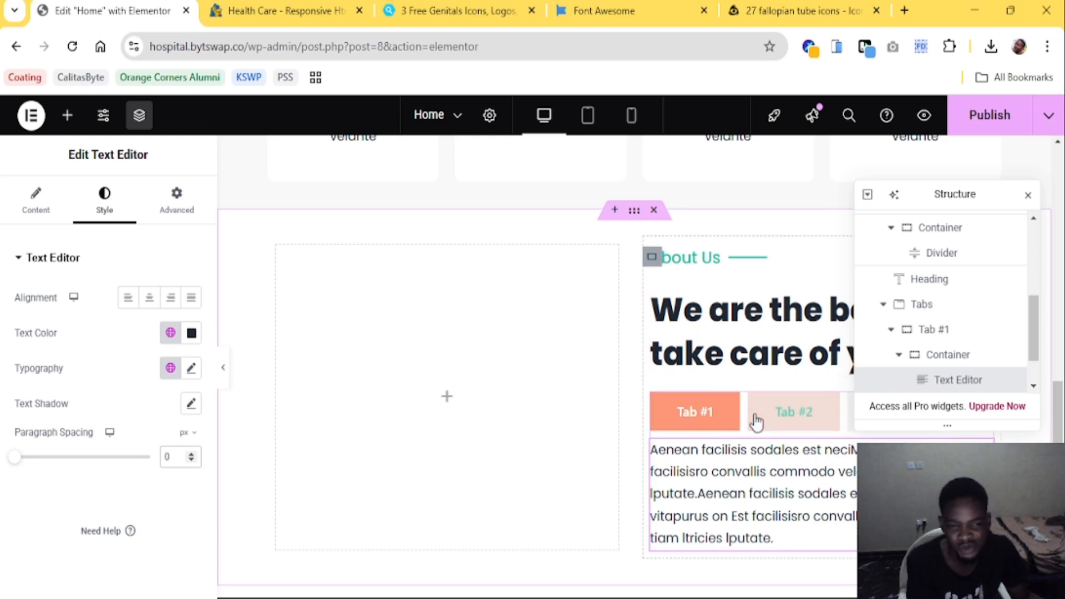
Retitle the first tab of the About Us Tabs widget as Work, following the reference site
left_click(738, 415)
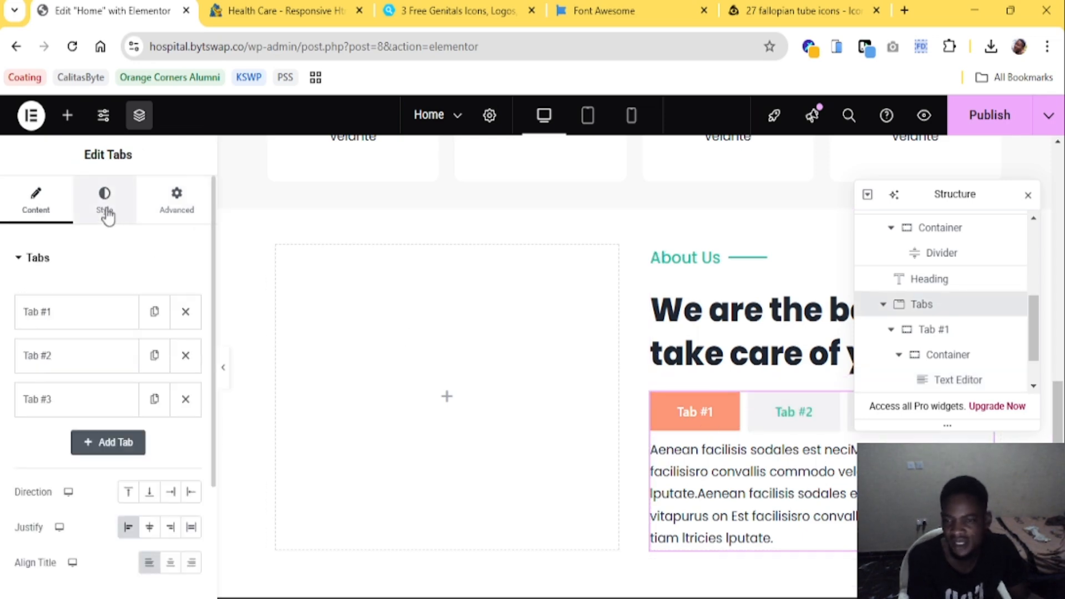
left_click(97, 178)
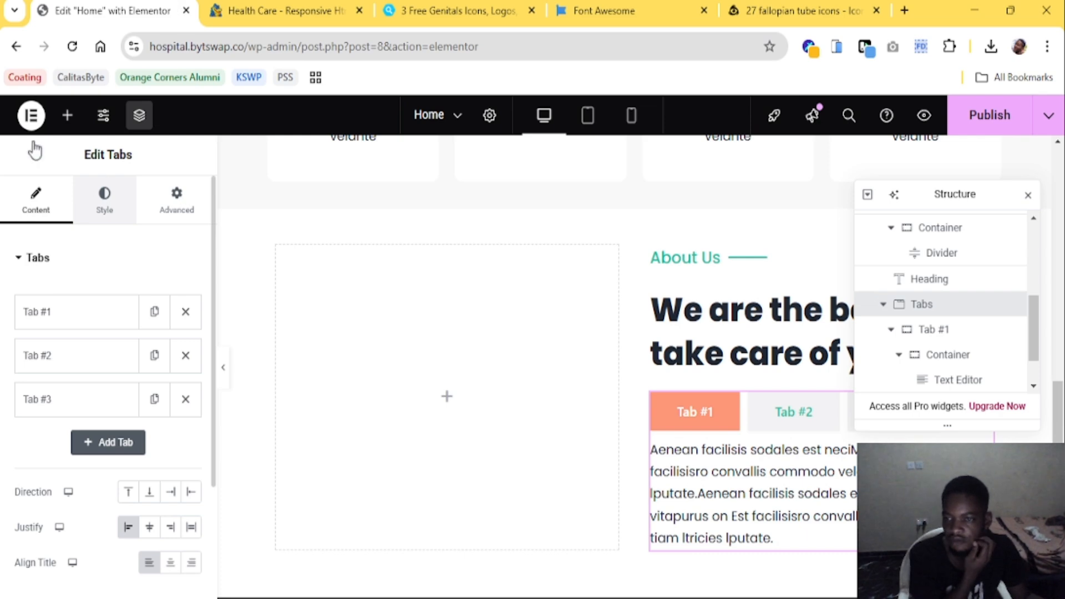
left_click(266, 20)
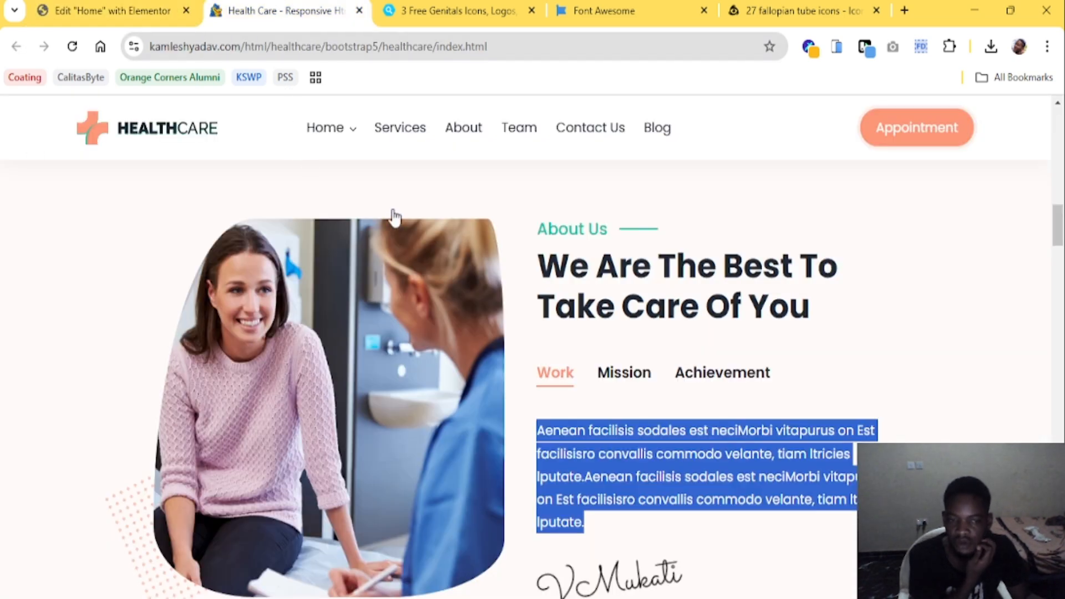
left_click(83, 8)
left_click(64, 308)
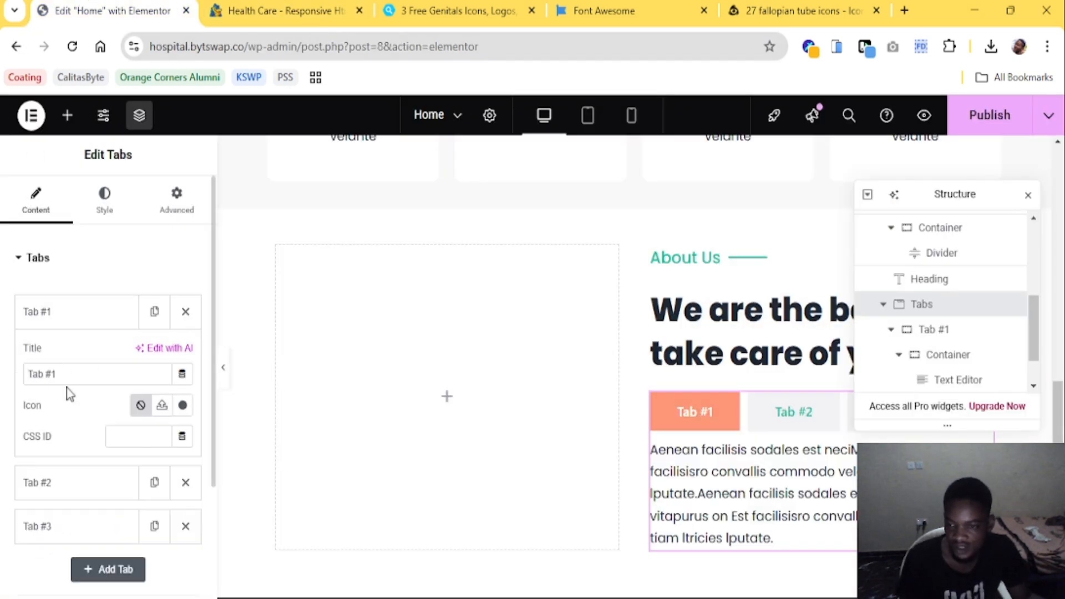
left_click_drag(68, 375, 2, 374)
type("Work")
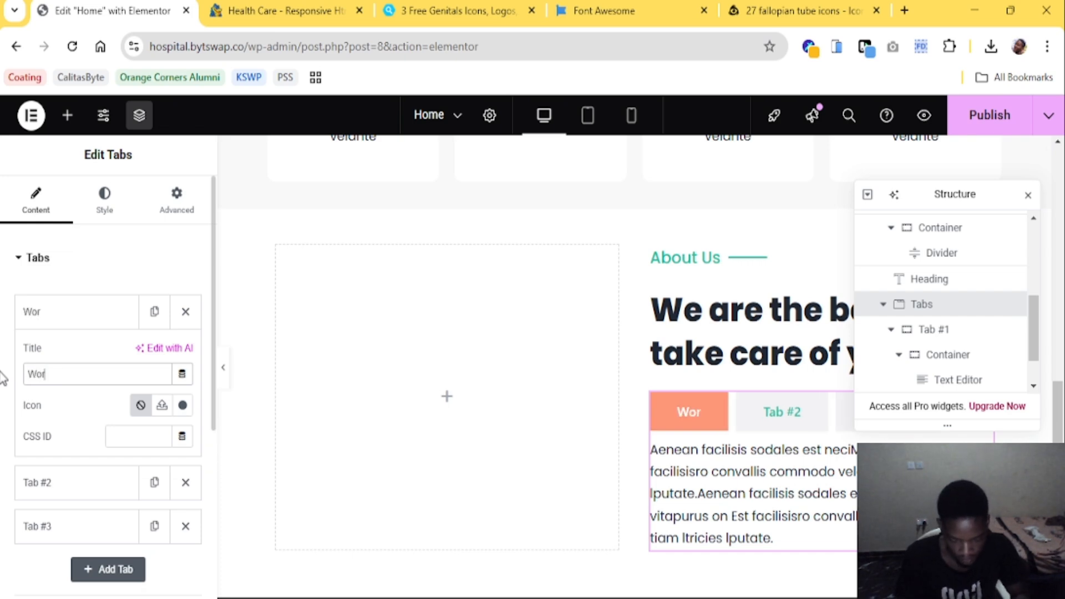
left_click(59, 323)
Retitle the second tab of the Tabs widget as Mission
left_click(64, 356)
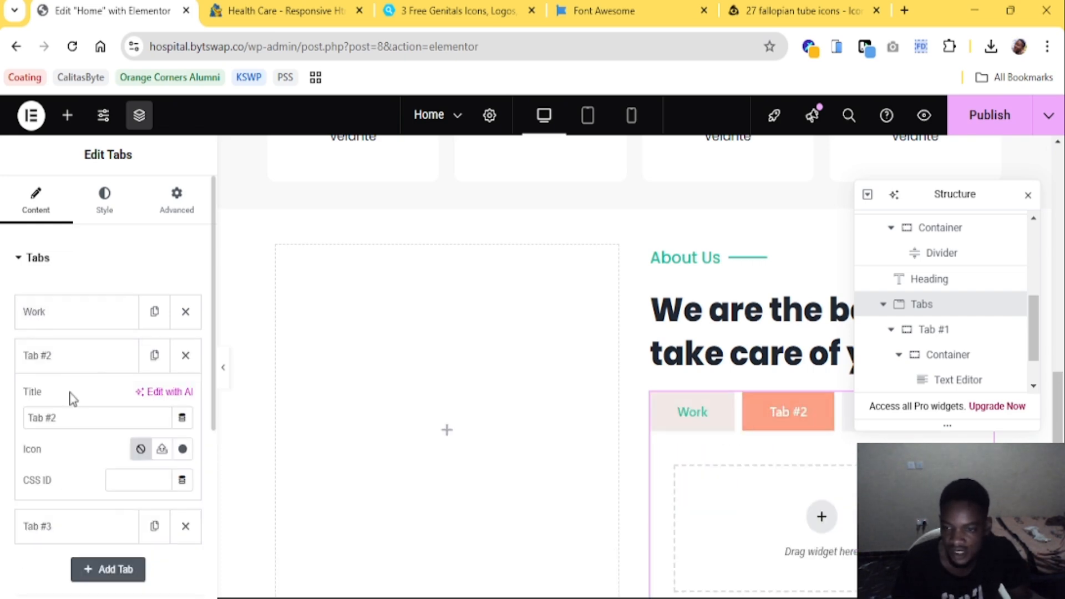
left_click_drag(67, 419, 8, 428)
type("Mission")
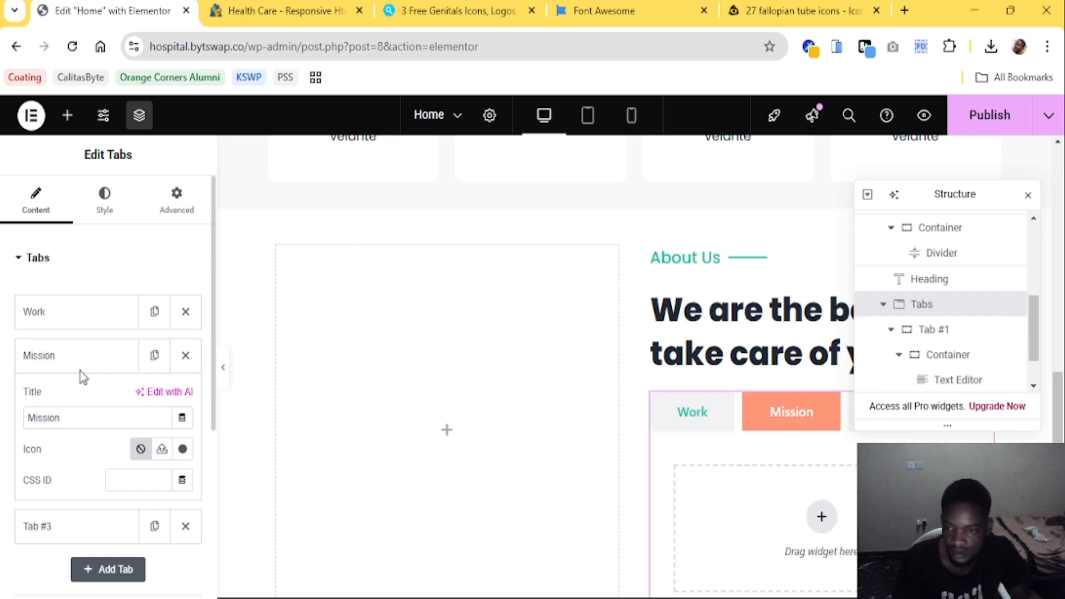
Check the third tab's name on the reference site and retitle Tab #3 as Achievement
left_click(274, 17)
left_click(111, 11)
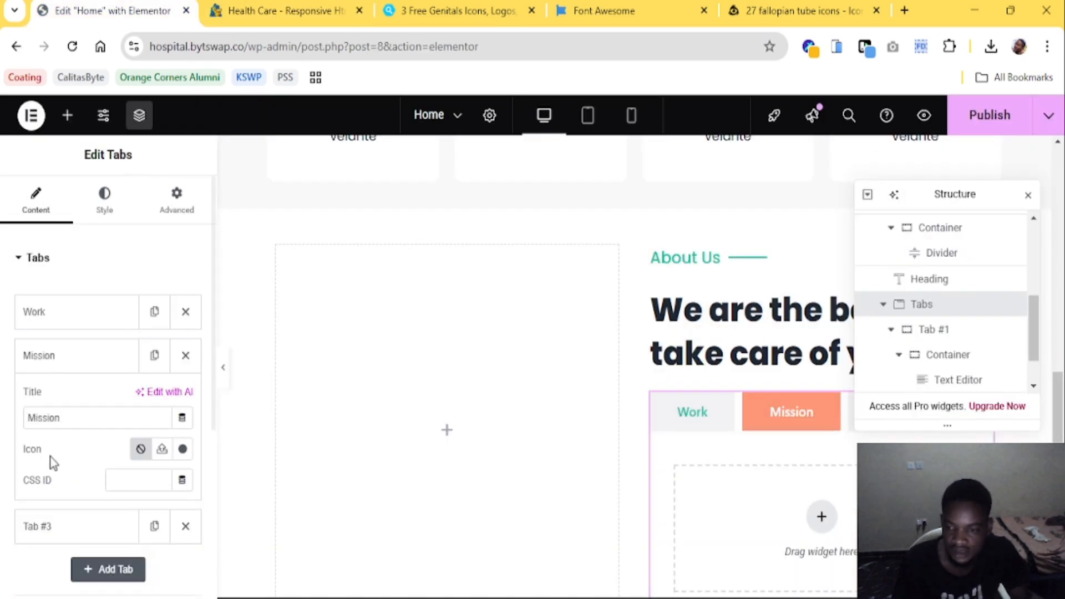
left_click(71, 358)
left_click(68, 413)
left_click(58, 463)
left_click_drag(58, 462, 2, 465)
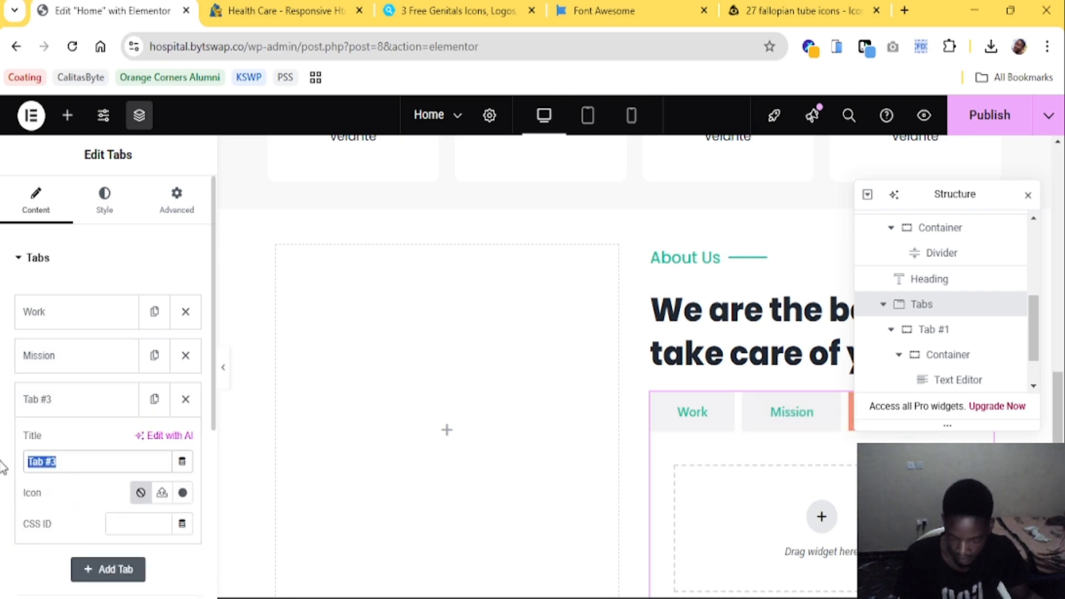
type("Achievement")
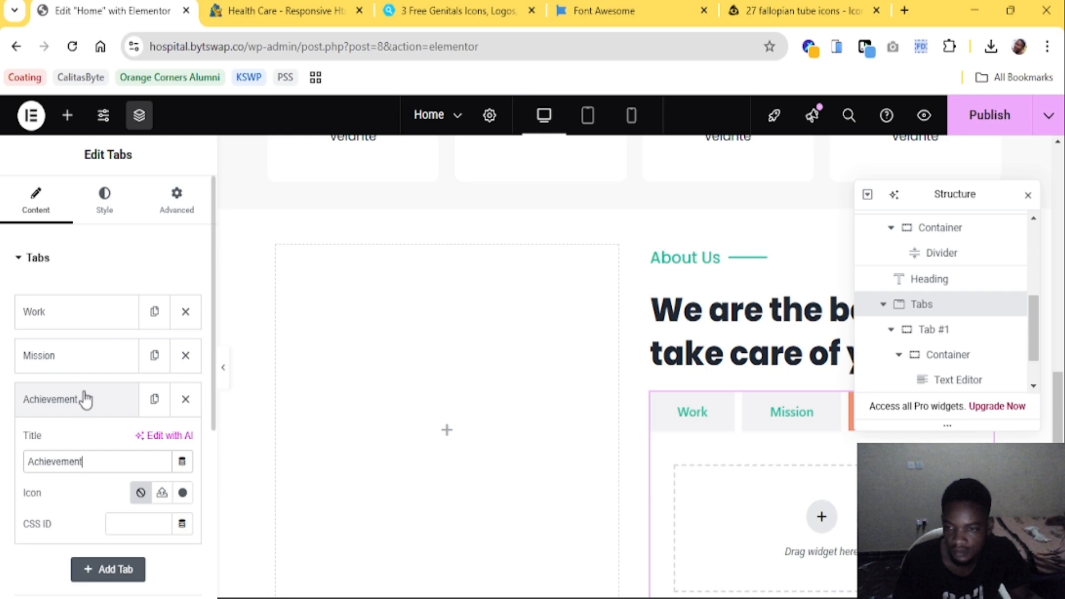
left_click(85, 399)
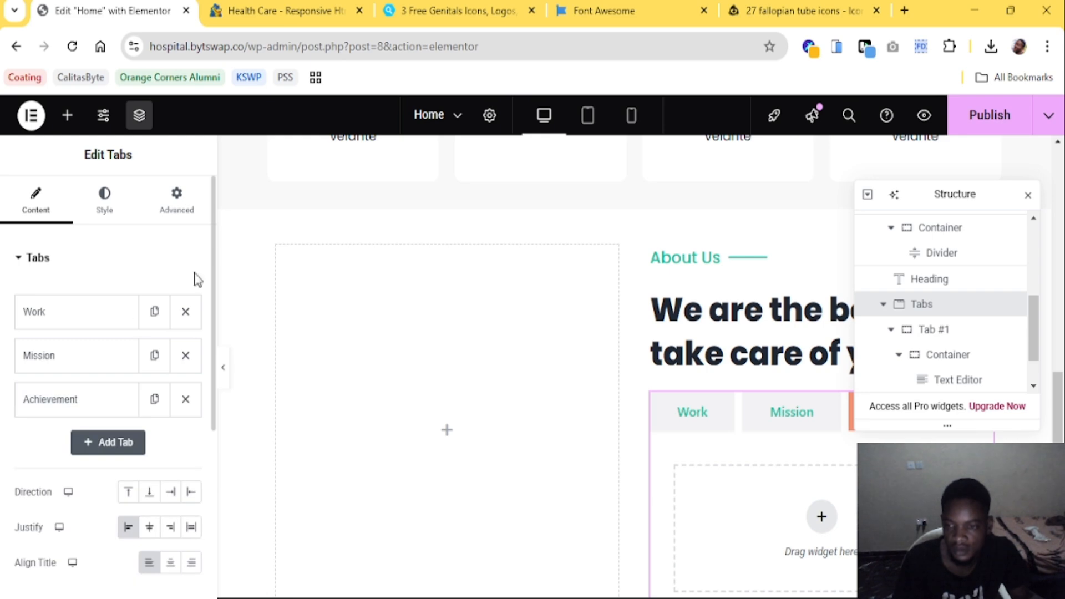
Compare the tab styling with the reference site and apply the dark global colour to the normal-state tab titles
left_click(275, 10)
left_click(187, 3)
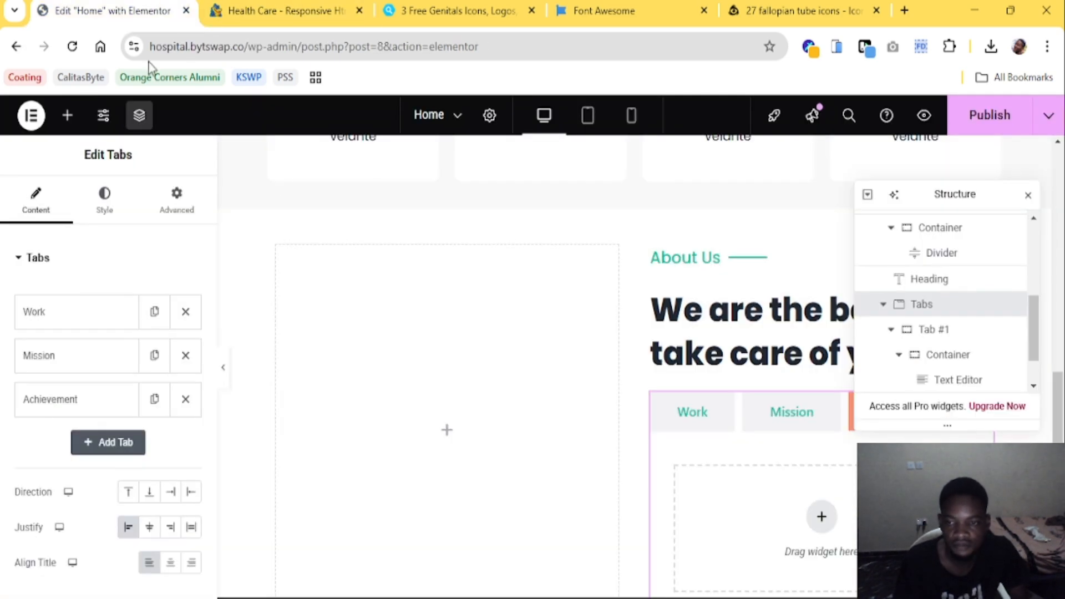
left_click(95, 215)
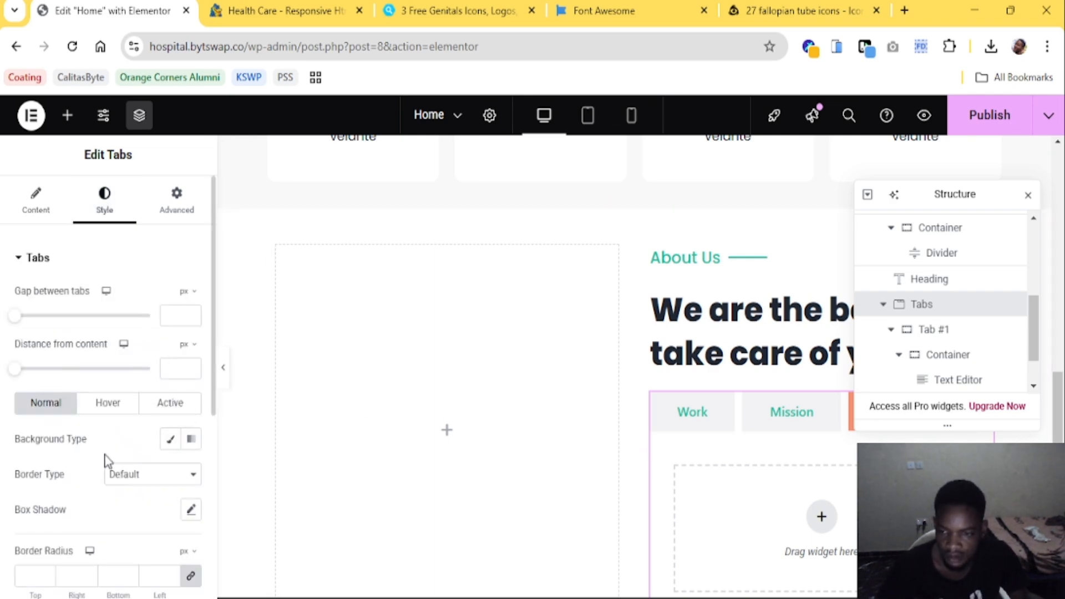
scroll(114, 458, "down", 3)
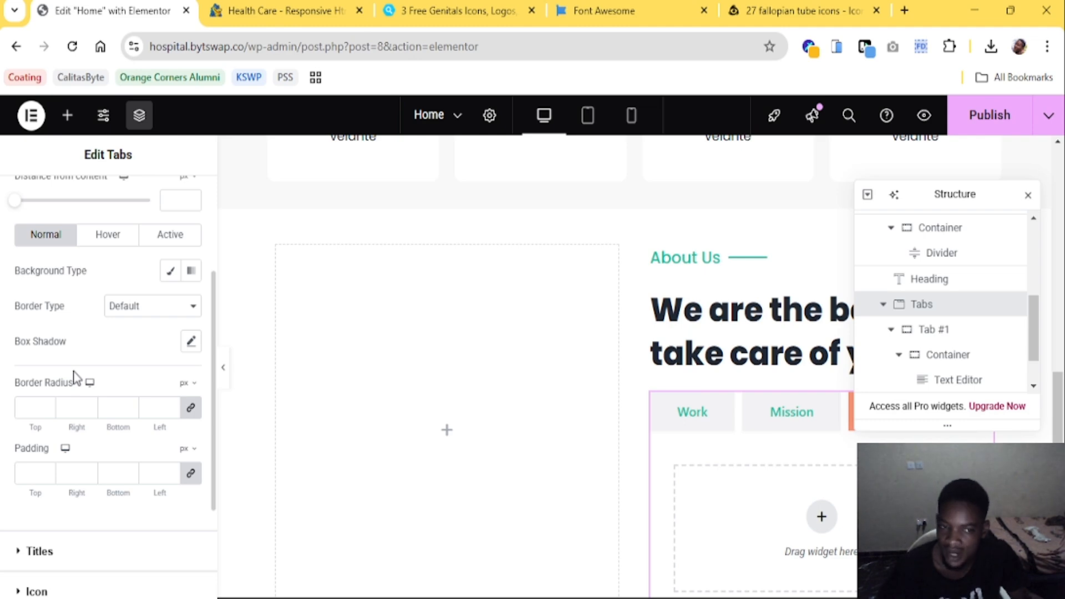
left_click(233, 8)
left_click(158, 8)
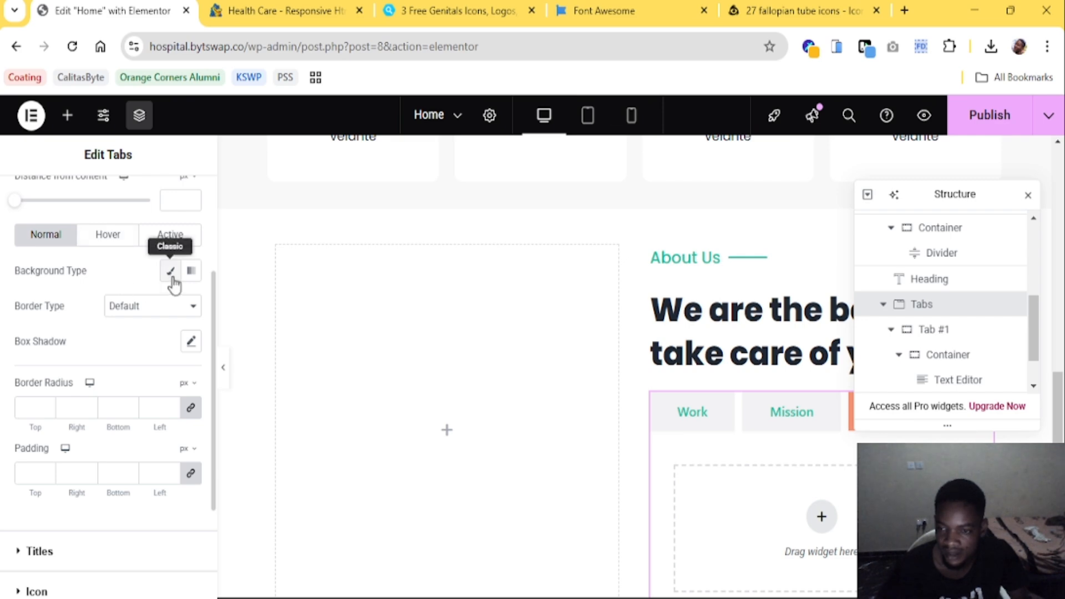
left_click(71, 548)
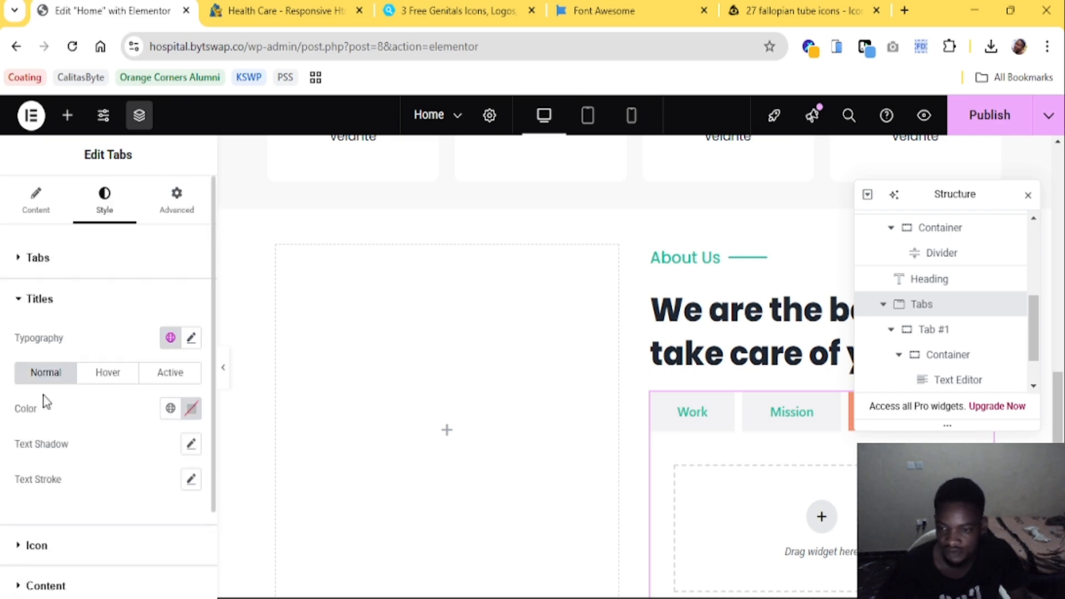
left_click(238, 7)
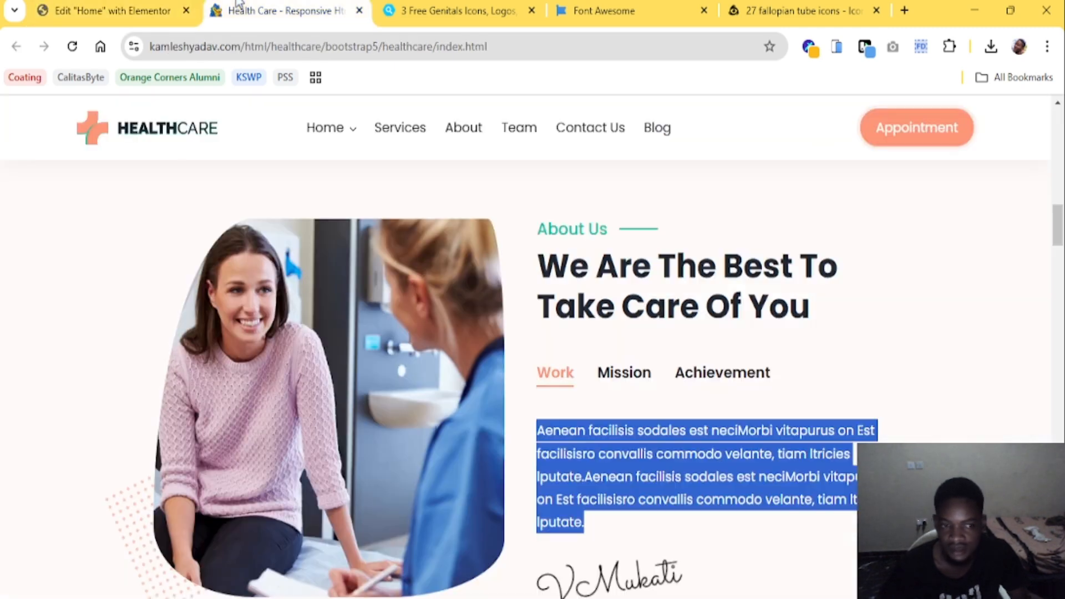
left_click(111, 11)
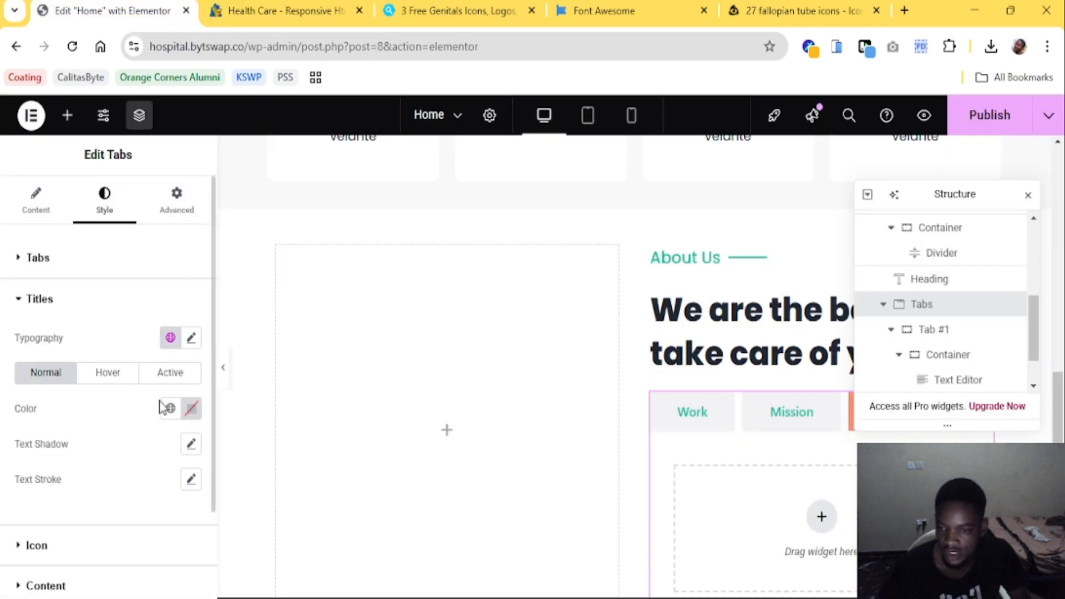
left_click(170, 409)
left_click(83, 150)
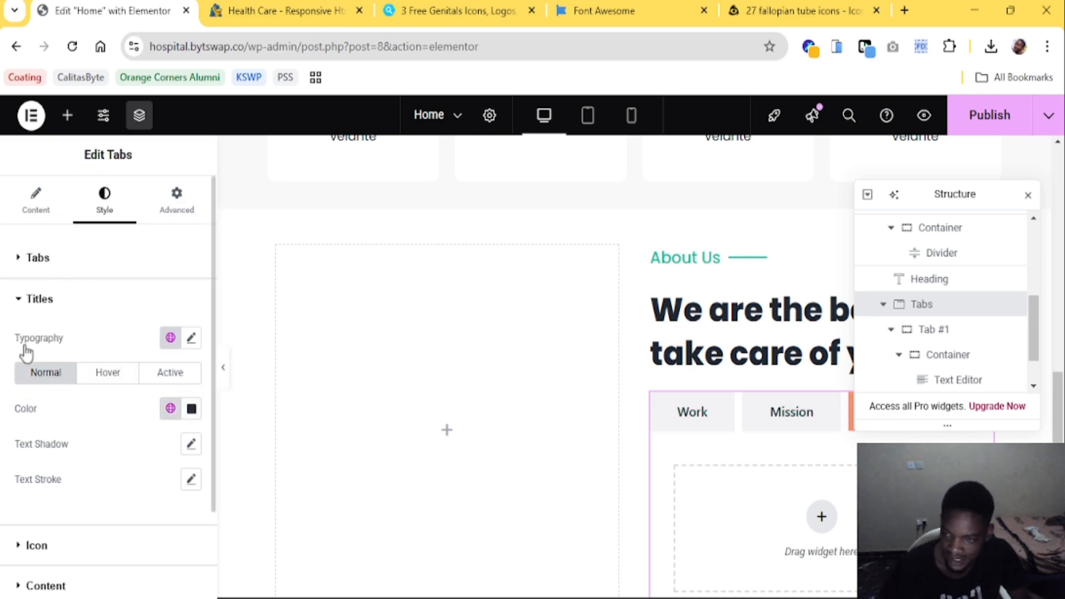
Set the tabs' normal-state background type to Classic and clear its background colour
left_click(37, 258)
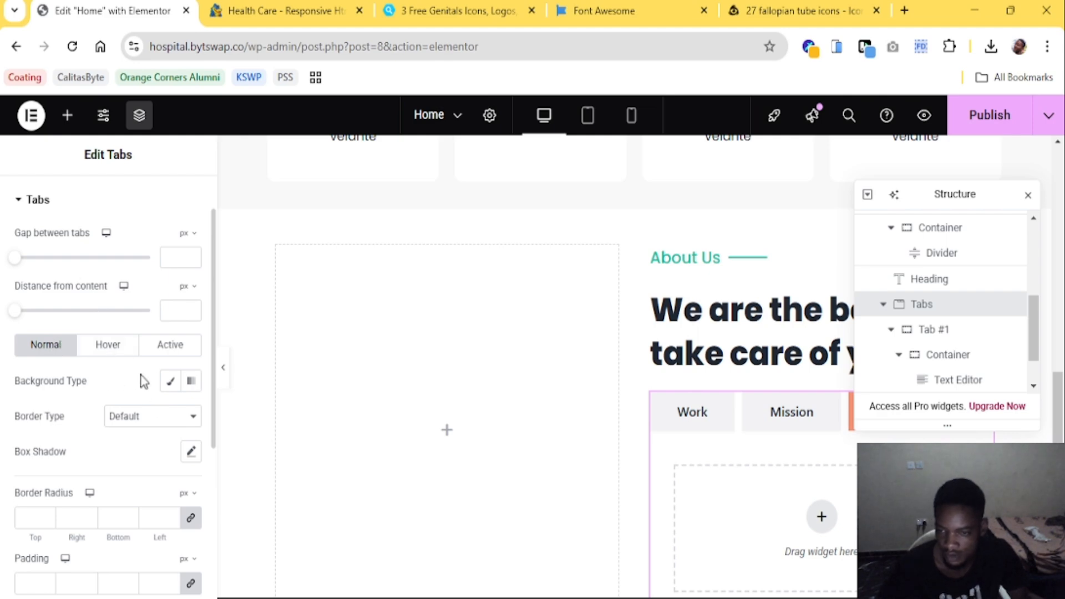
left_click(169, 380)
left_click(191, 417)
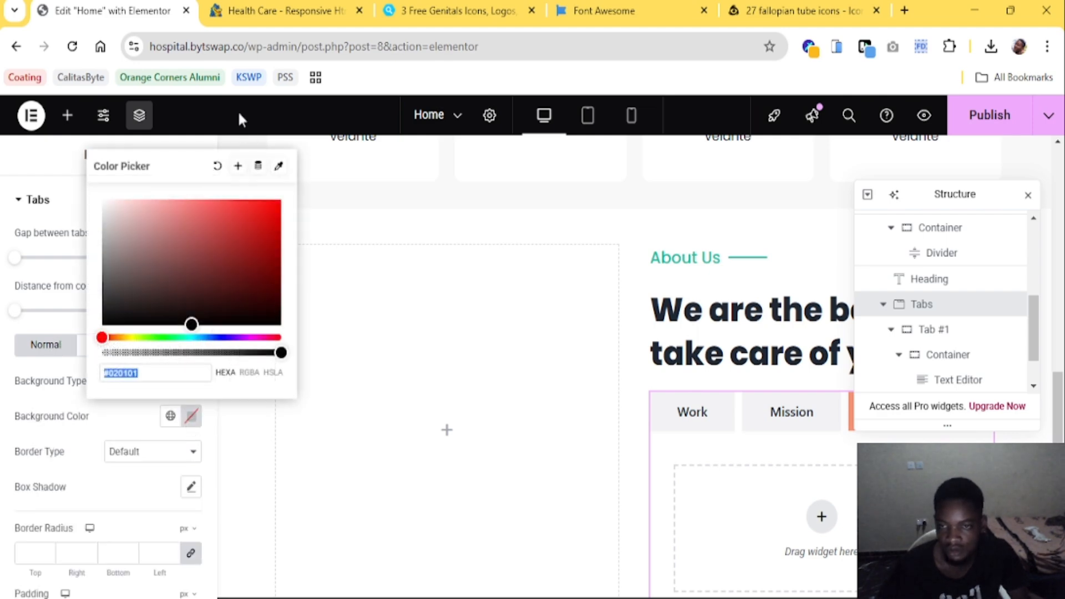
left_click(220, 168)
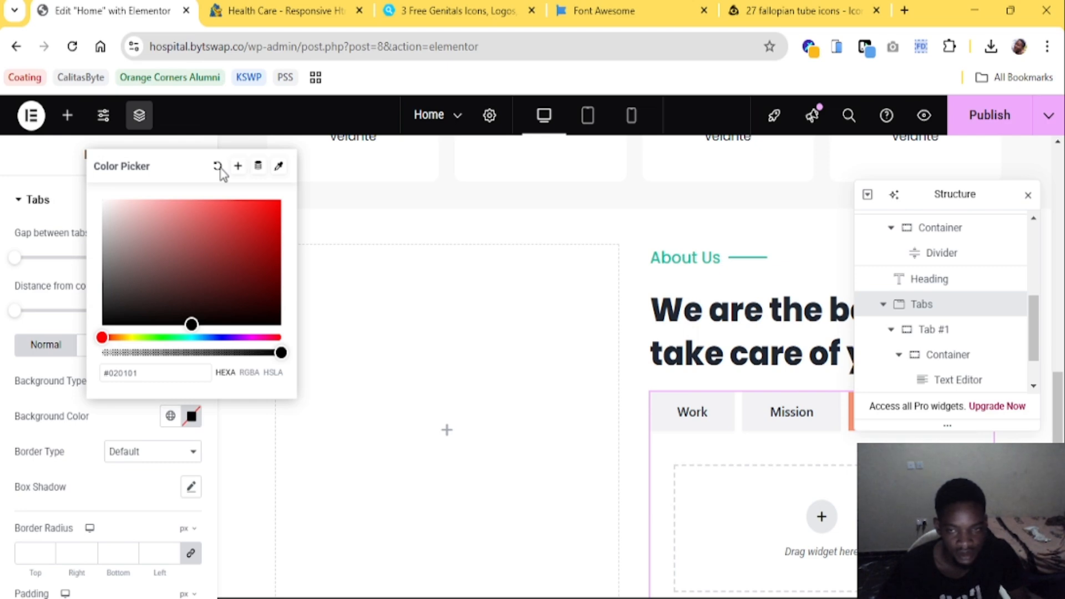
left_click(123, 423)
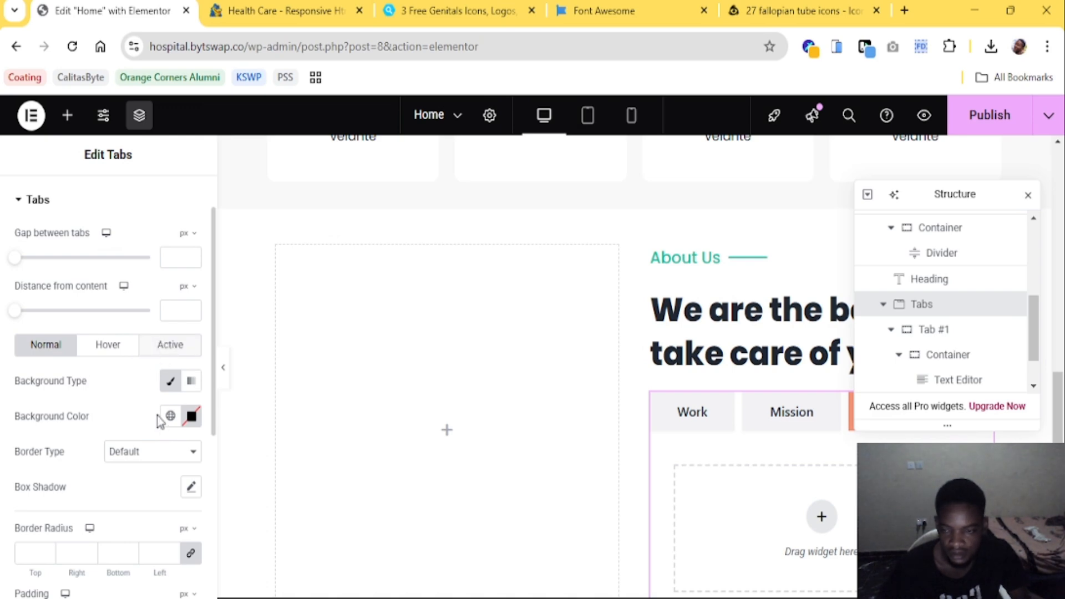
scroll(156, 433, "down", 3)
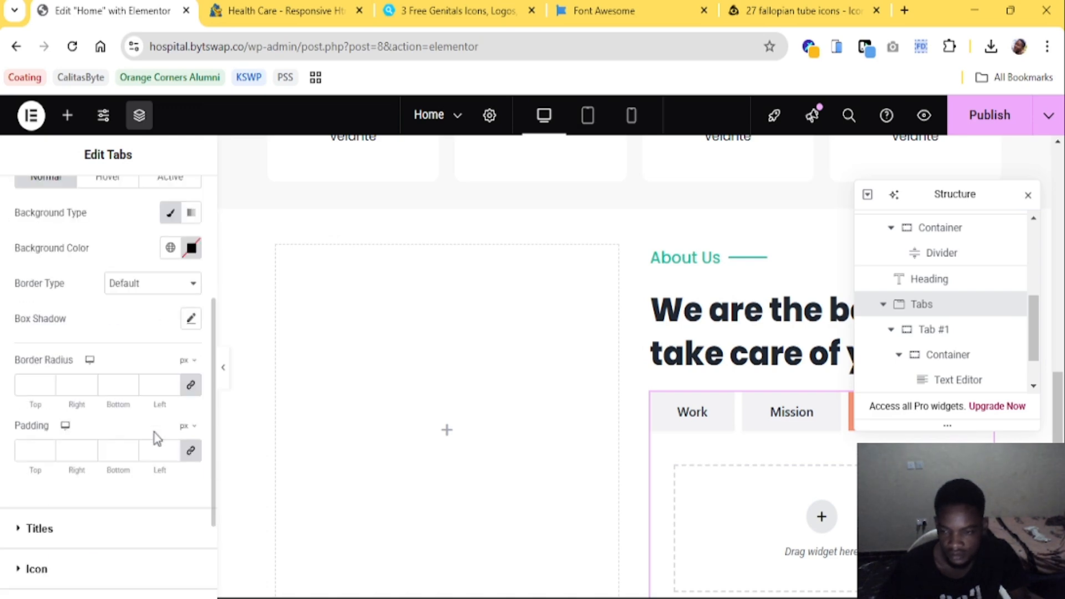
scroll(154, 432, "up", 2)
scroll(136, 393, "up", 3)
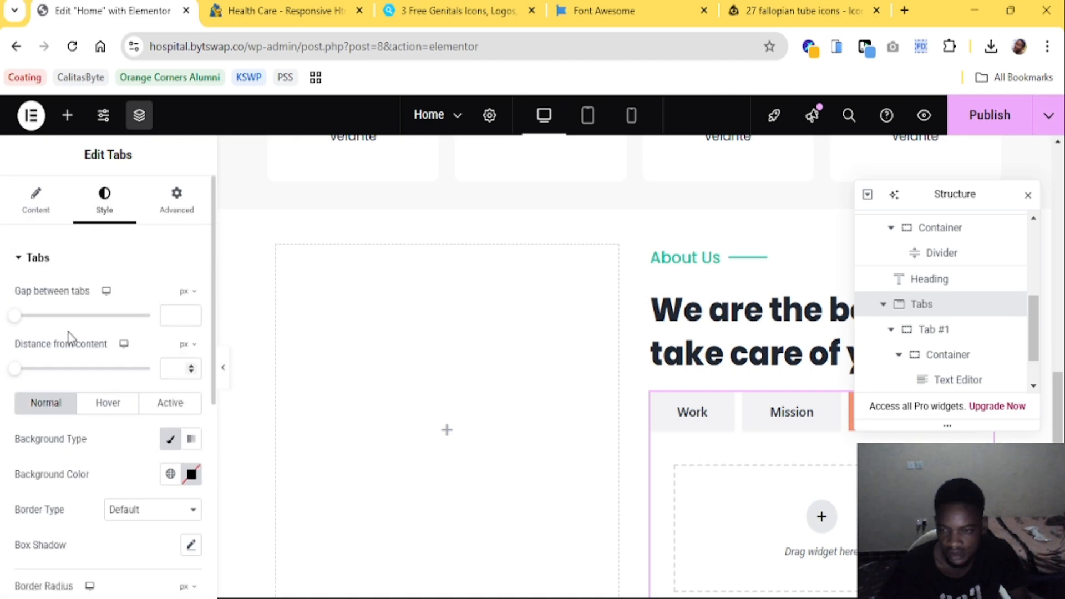
left_click(30, 257)
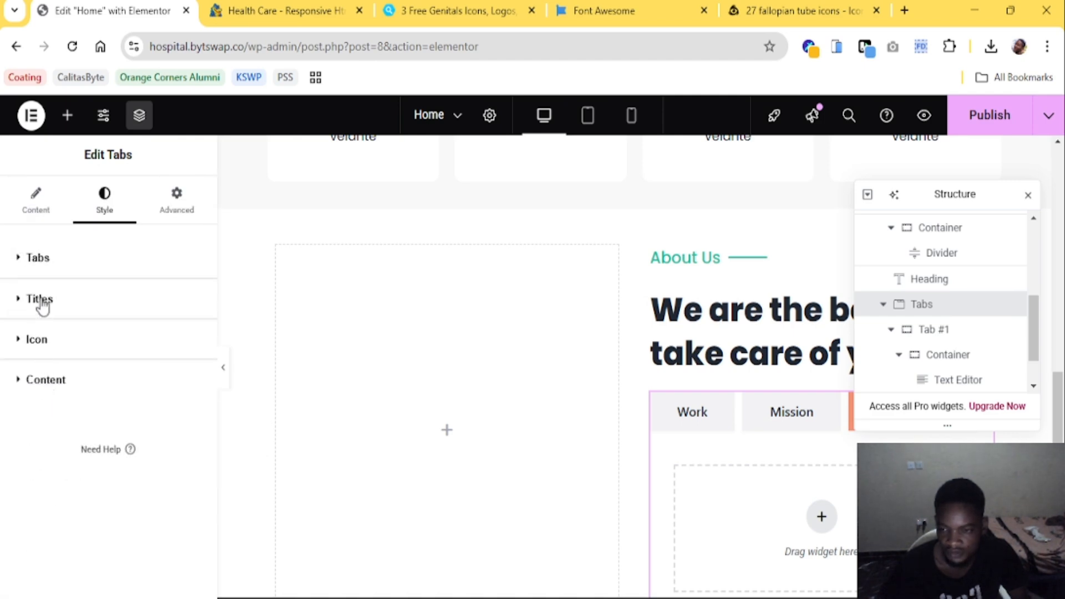
left_click(99, 313)
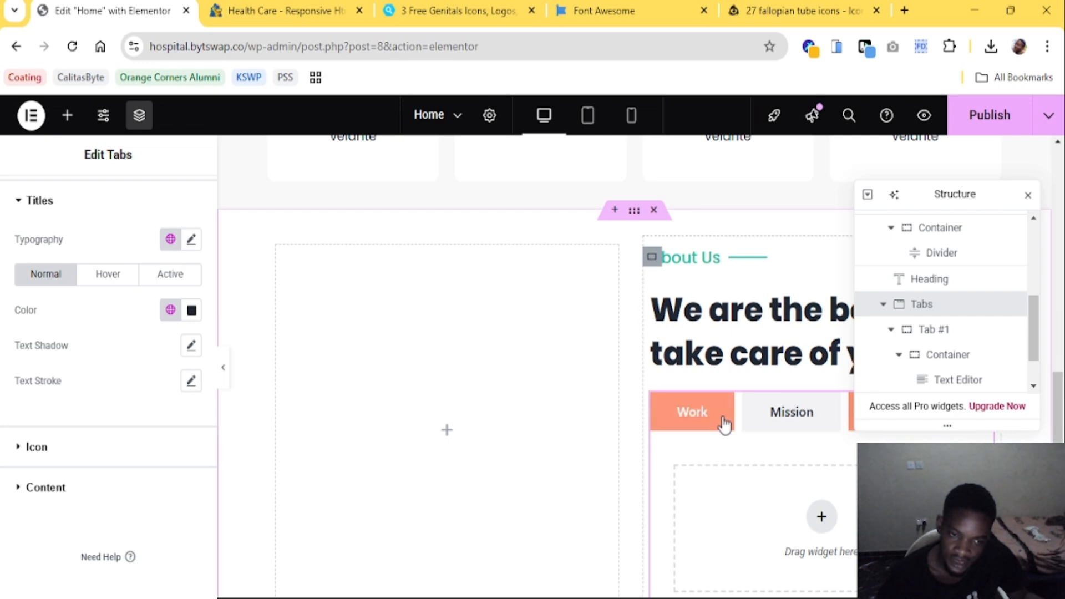
scroll(87, 244, "up", 2)
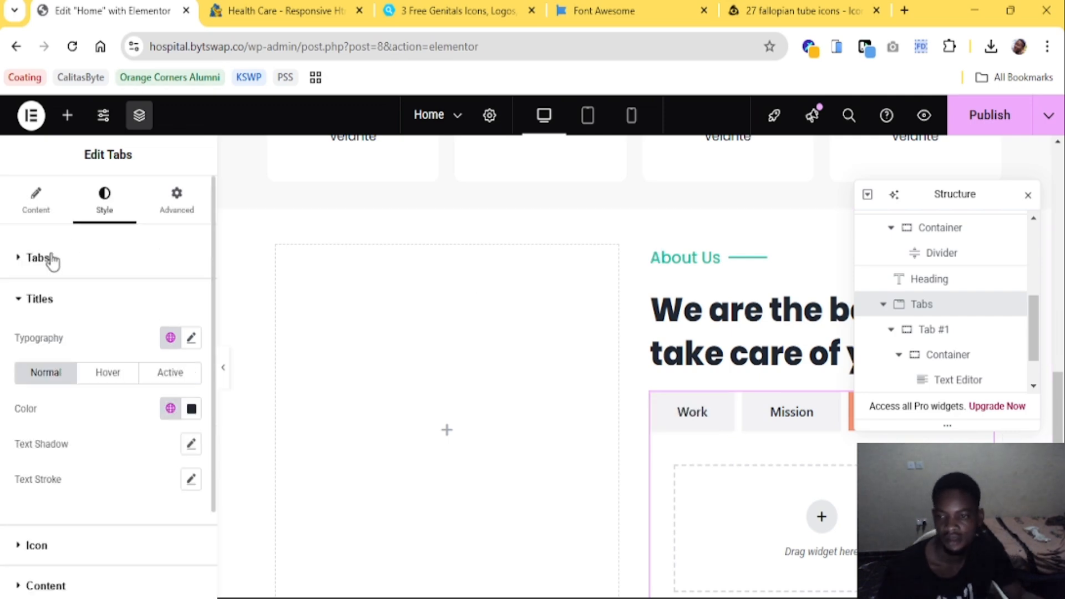
Try a 97 px gap between the tabs and undo it
left_click(49, 265)
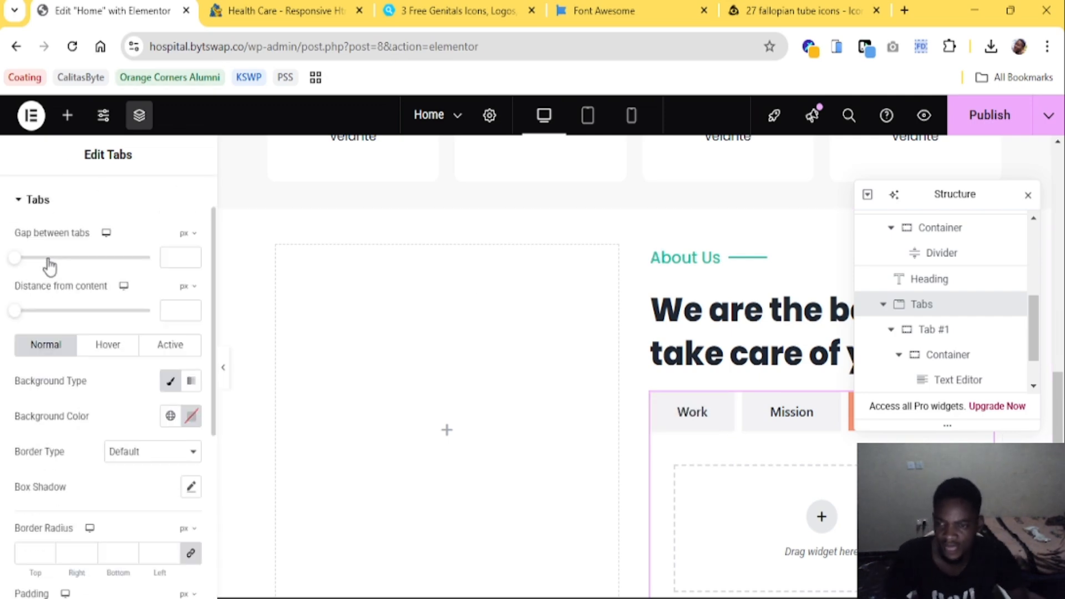
left_click(49, 265)
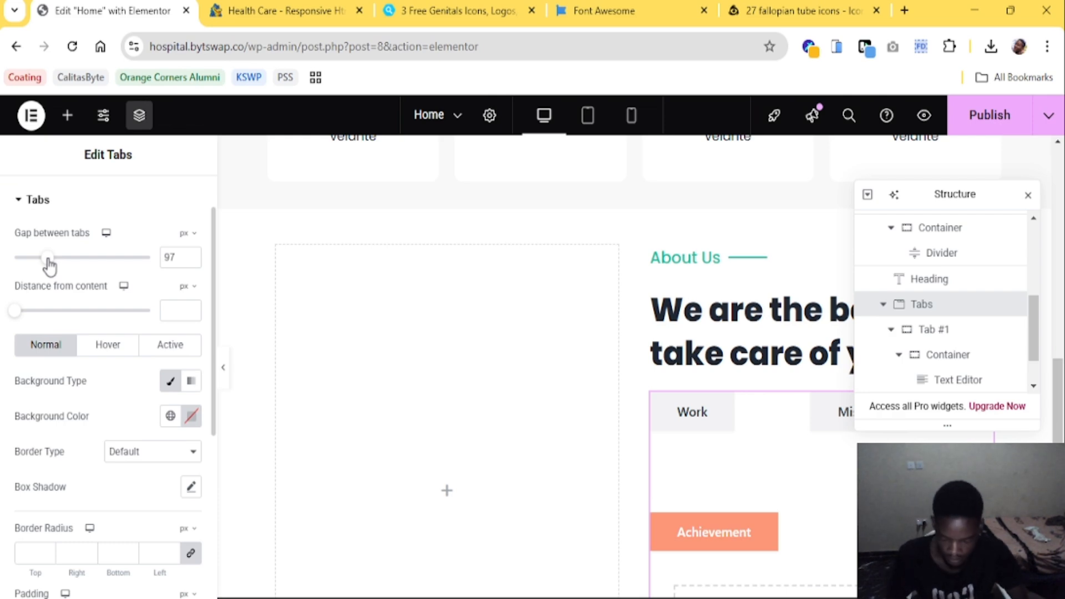
key("ctrl+z")
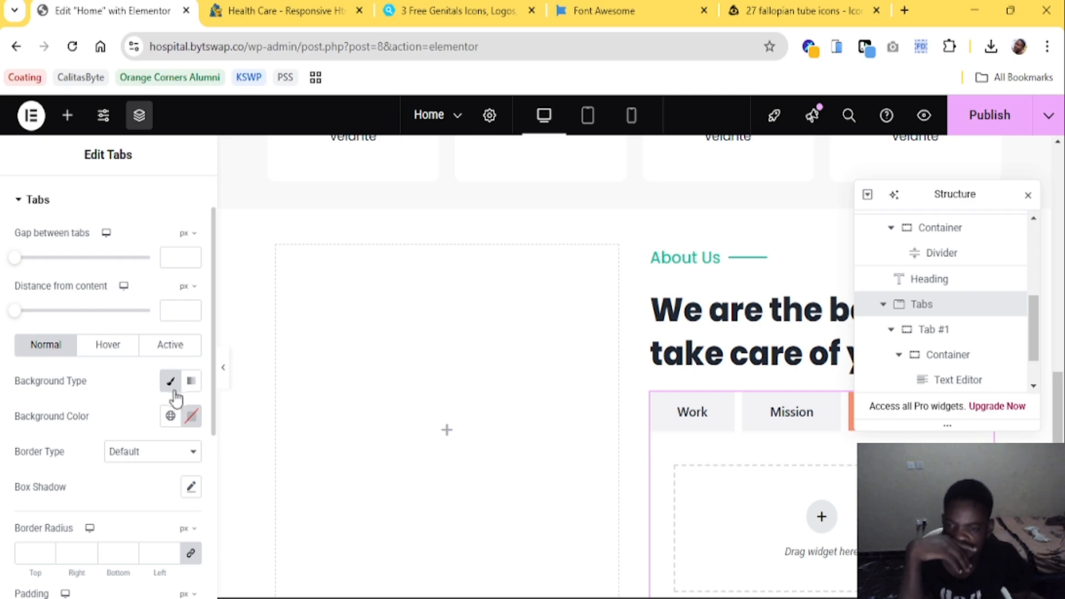
Set the tabs' normal-state background colour to #FFFFFF and their border type to None
left_click(190, 419)
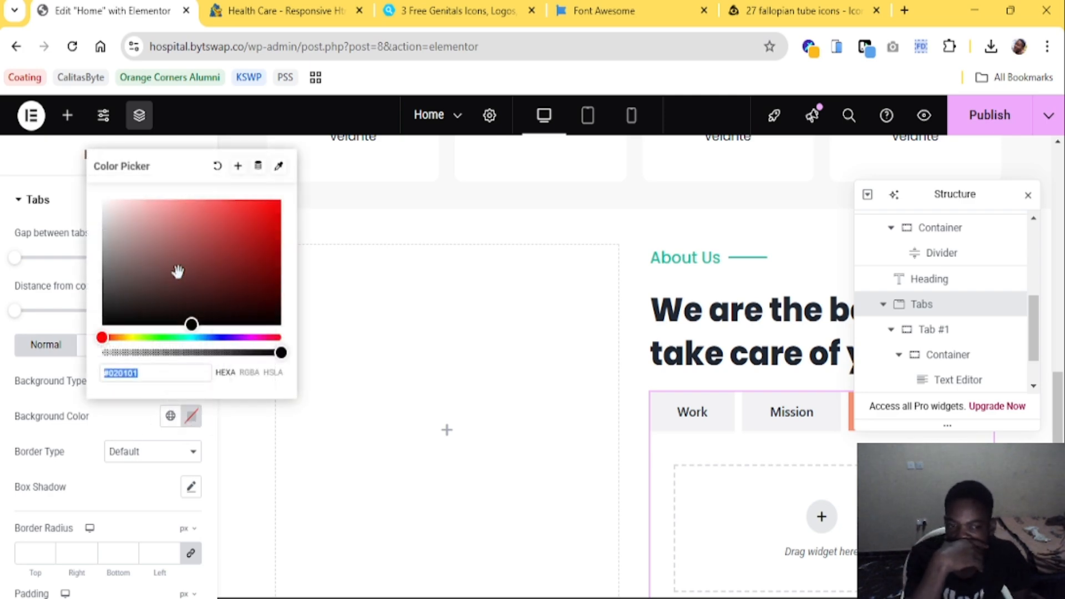
type("#FFFFFF")
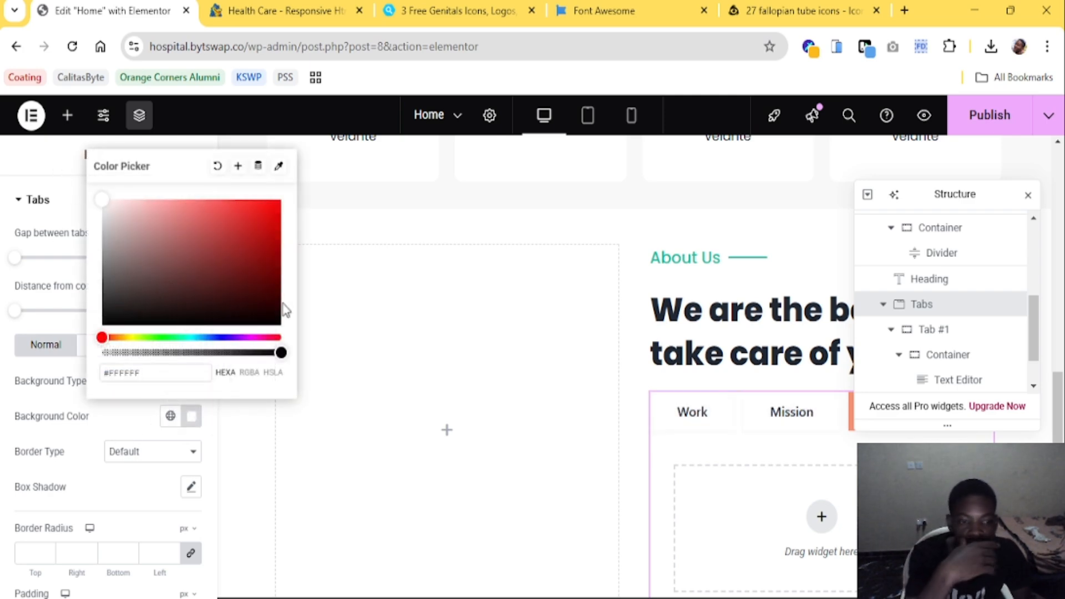
left_click(127, 484)
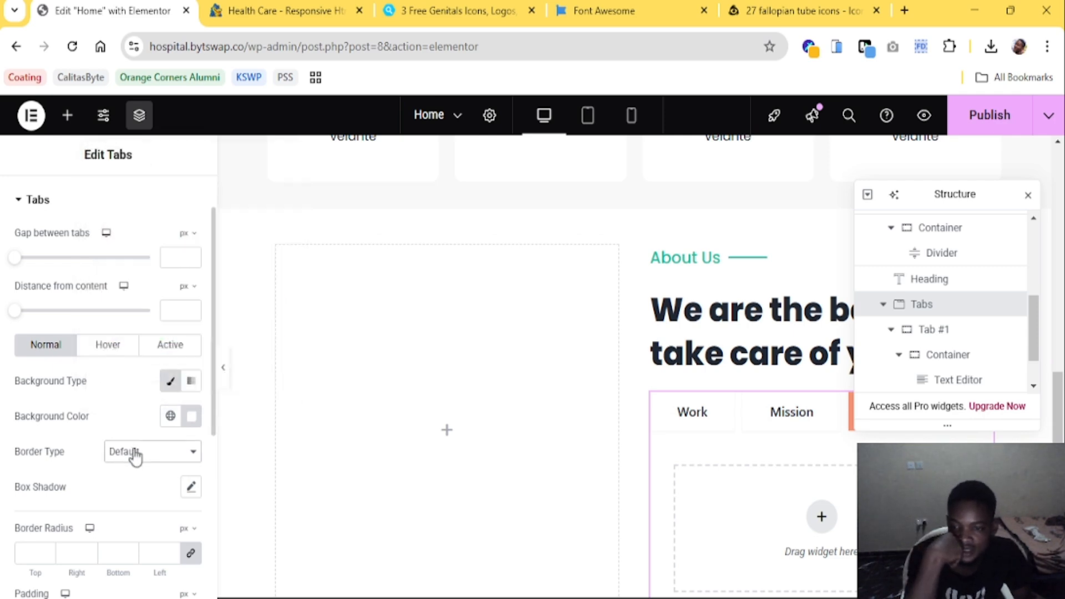
left_click(192, 487)
left_click(171, 486)
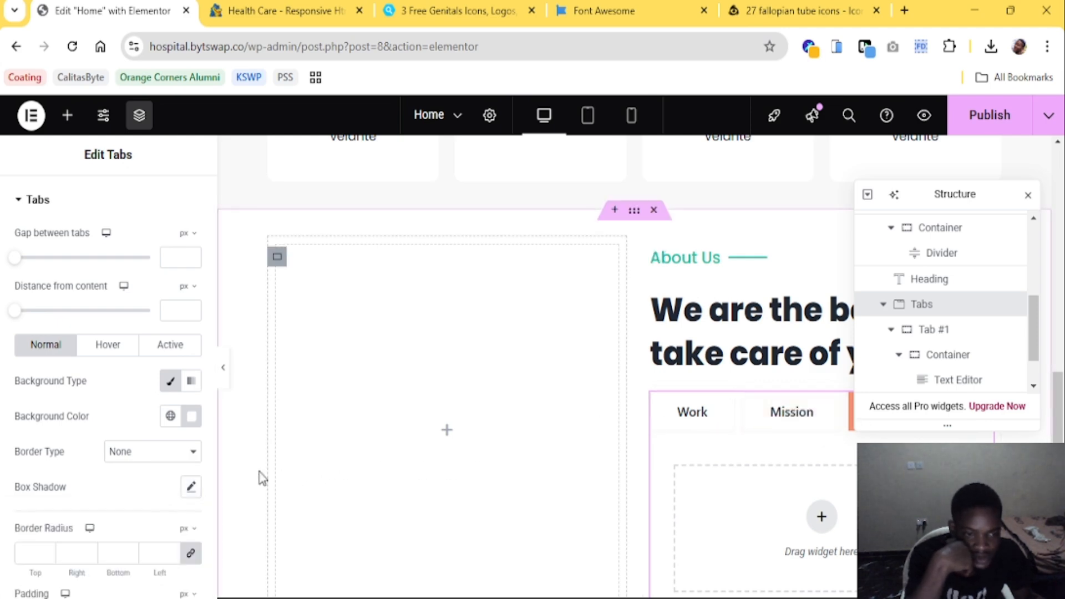
scroll(114, 466, "down", 2)
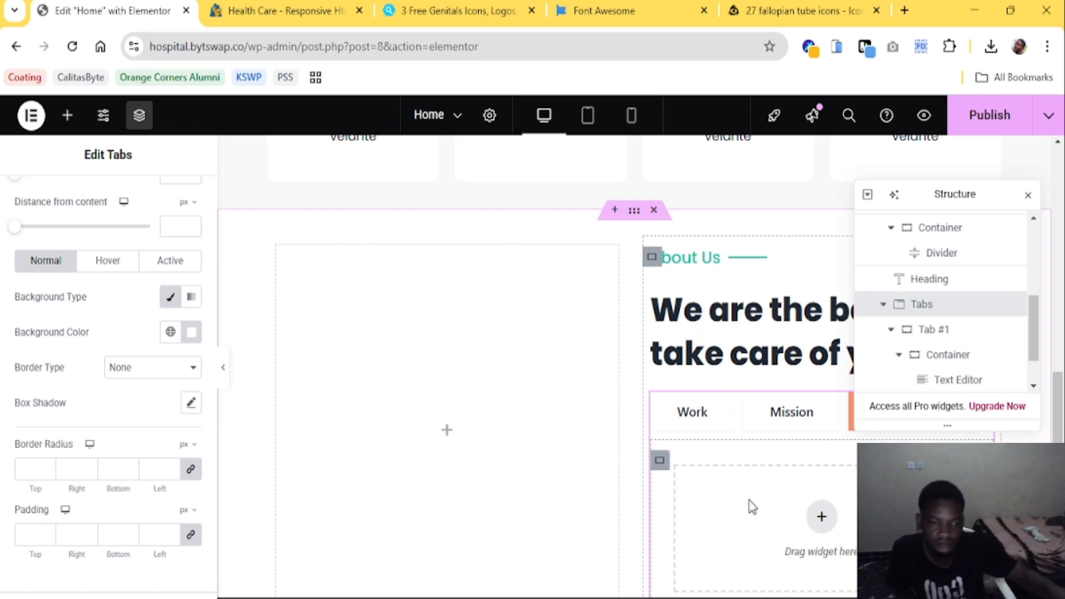
Compare the tabs with the reference site and set the active-state tab background colour to white
left_click(311, 10)
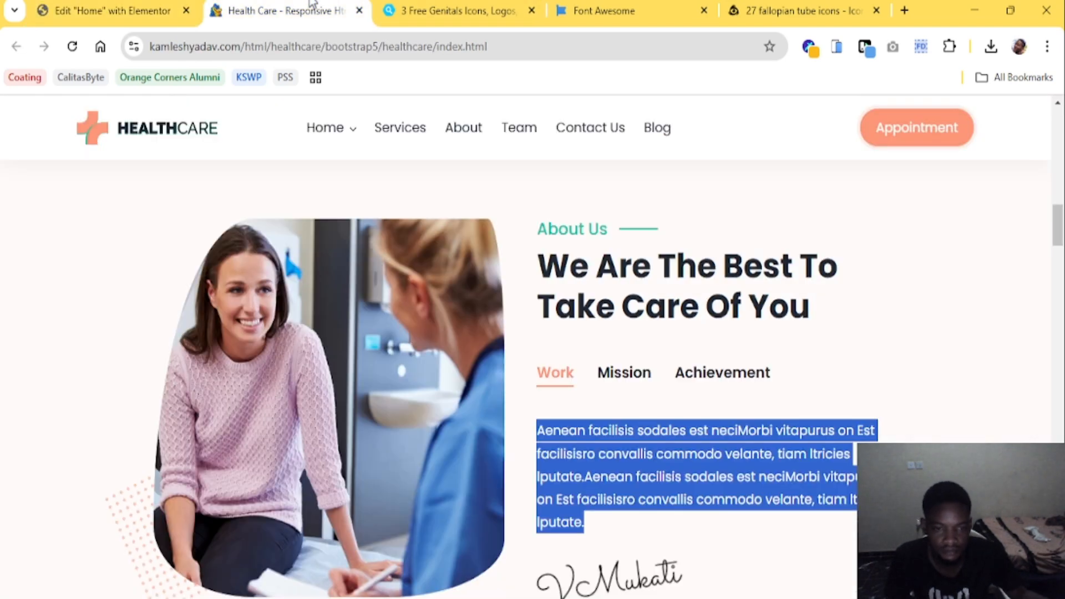
left_click(136, 8)
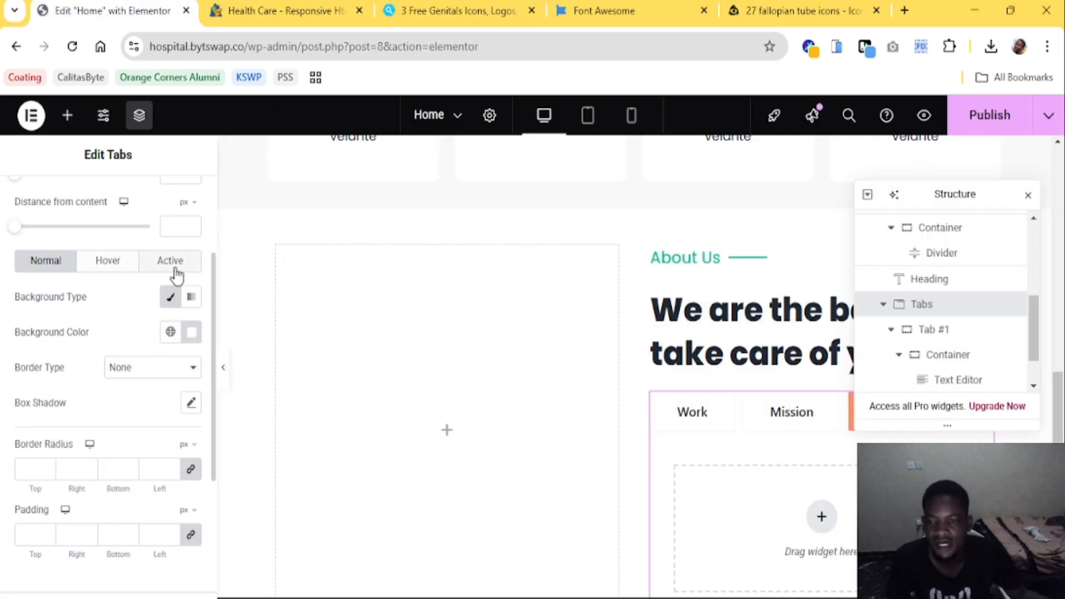
left_click(159, 272)
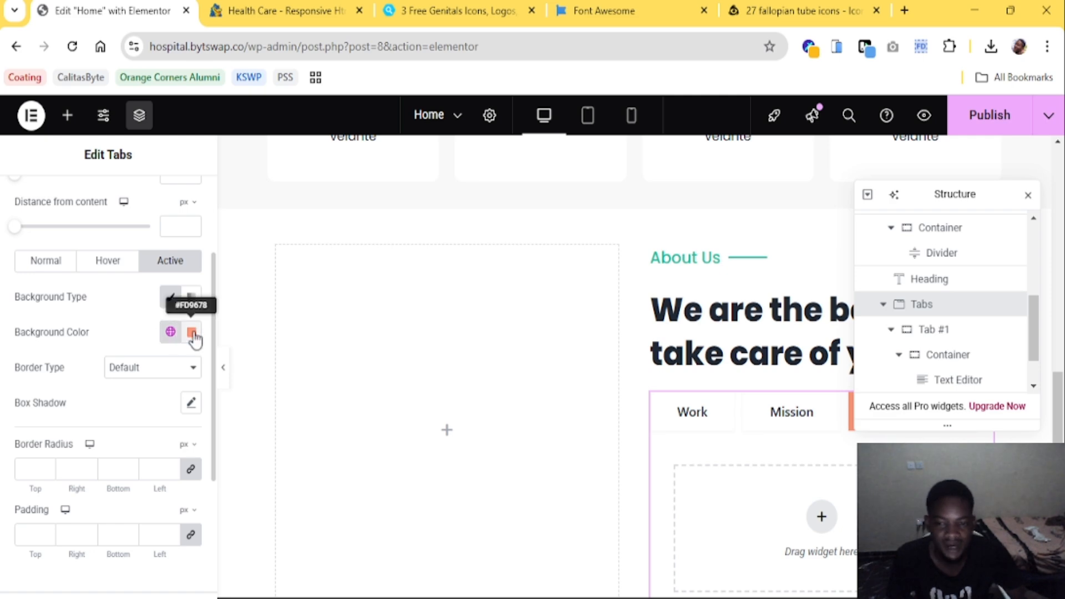
left_click(192, 333)
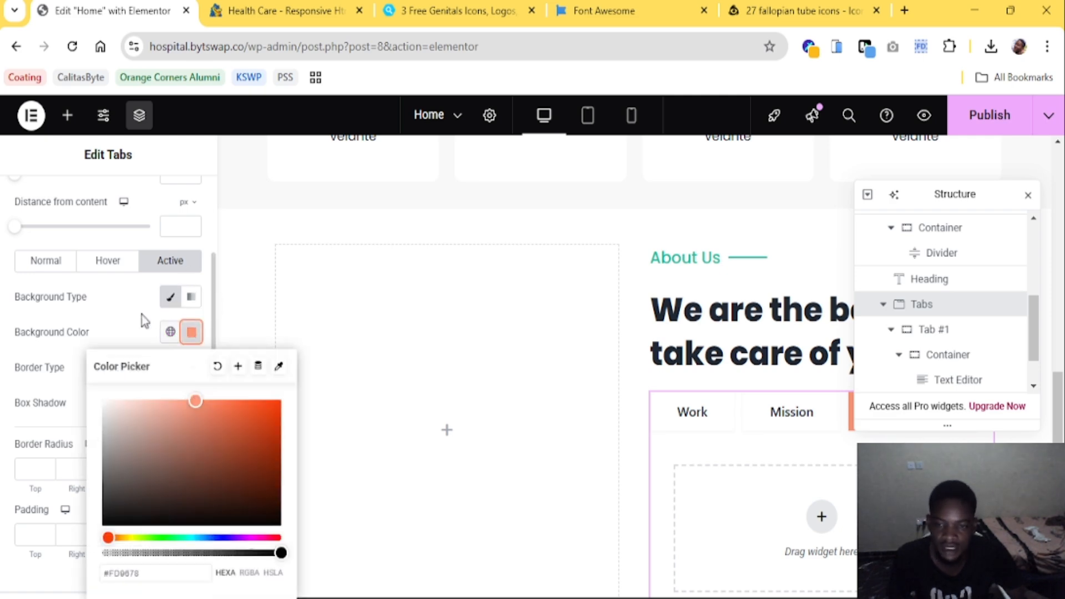
left_click(80, 362)
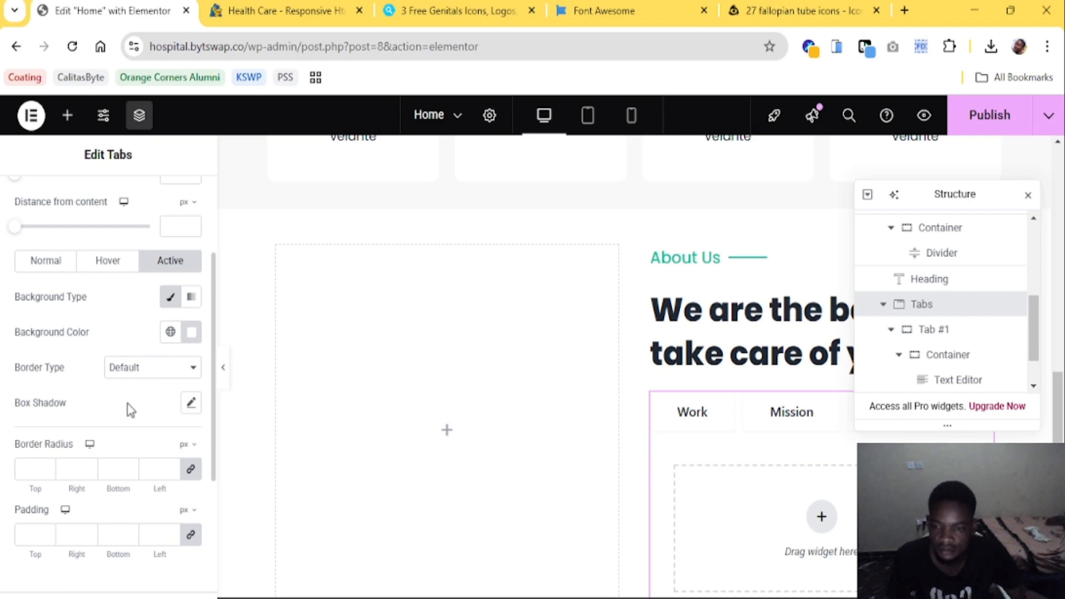
Check the reference tab underline and give the active tab a Solid border, 2 px on the bottom side and 0 on the others
scroll(132, 407, "down", 3)
scroll(132, 404, "up", 2)
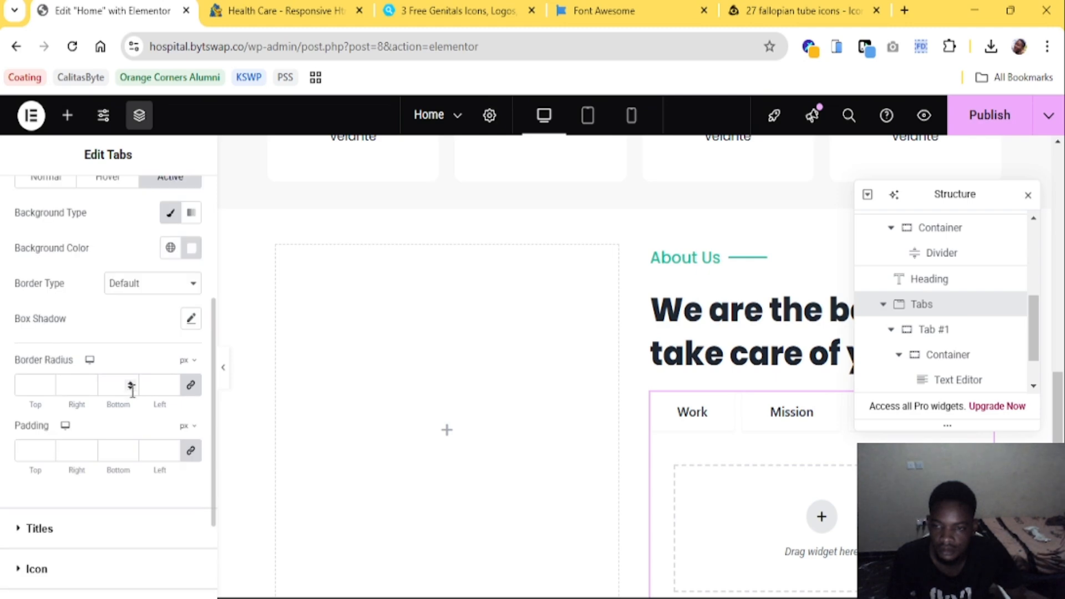
left_click(141, 341)
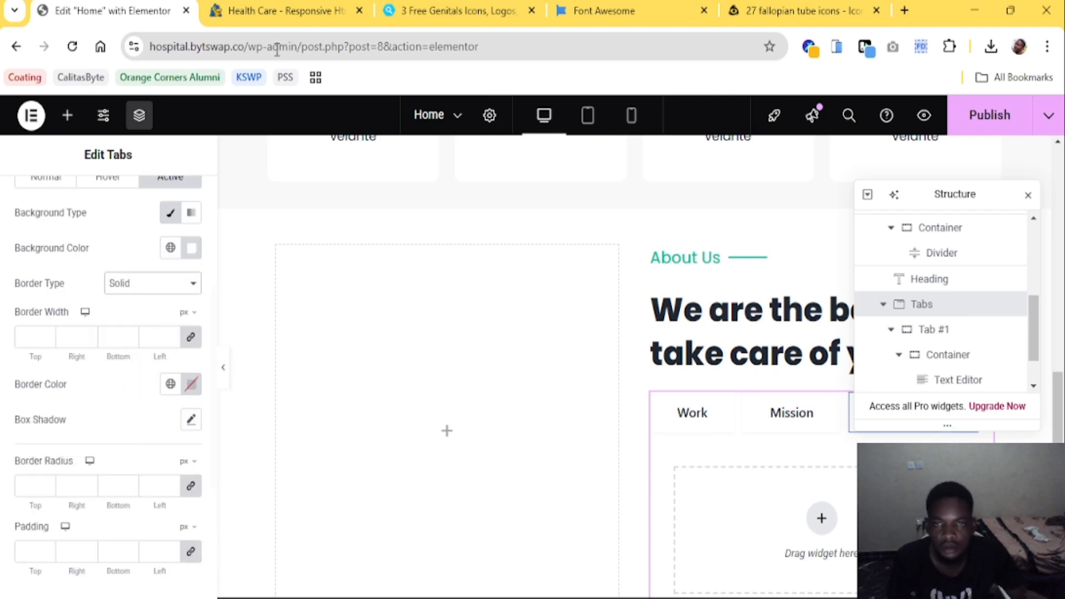
left_click(281, 13)
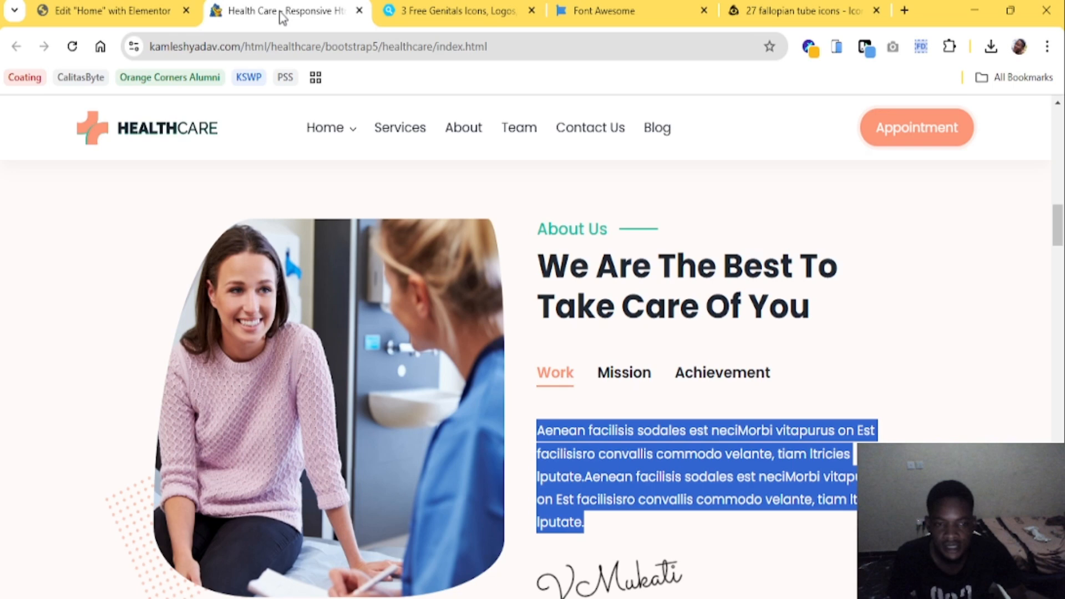
left_click(128, 10)
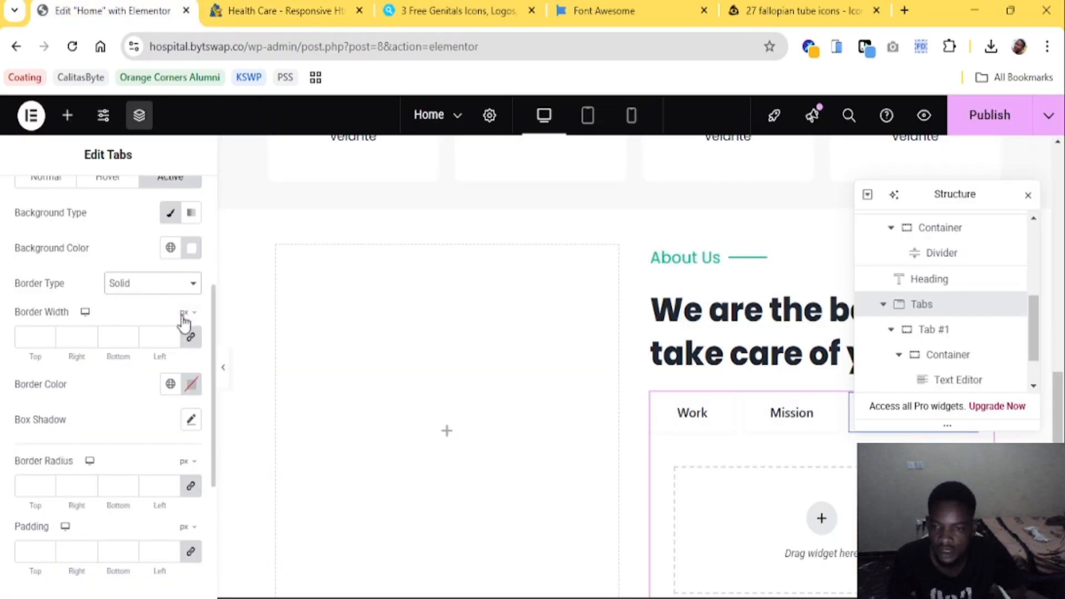
left_click(191, 336)
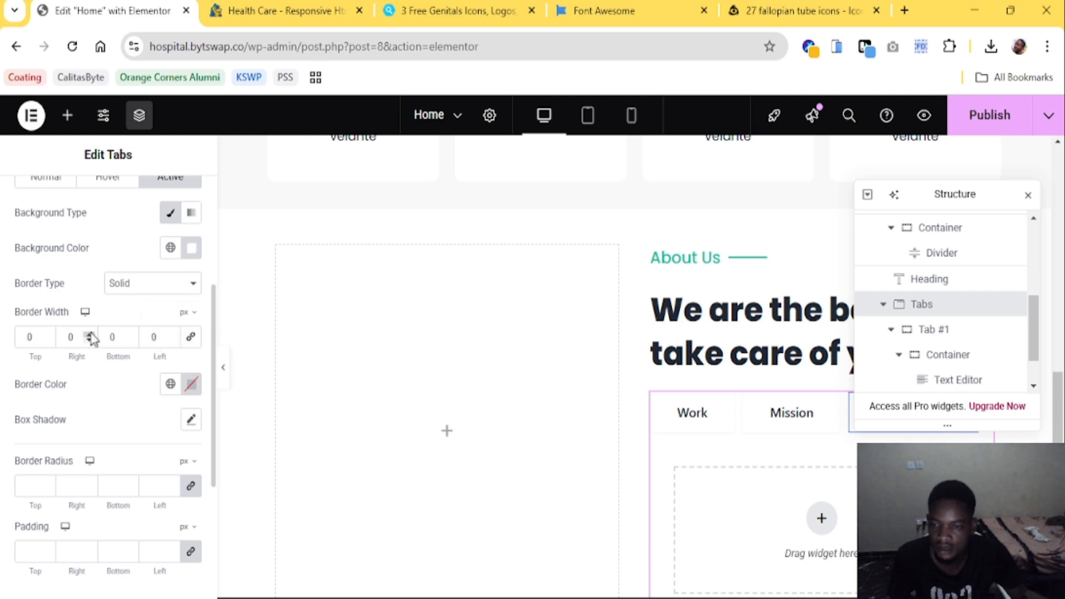
double_click(130, 336)
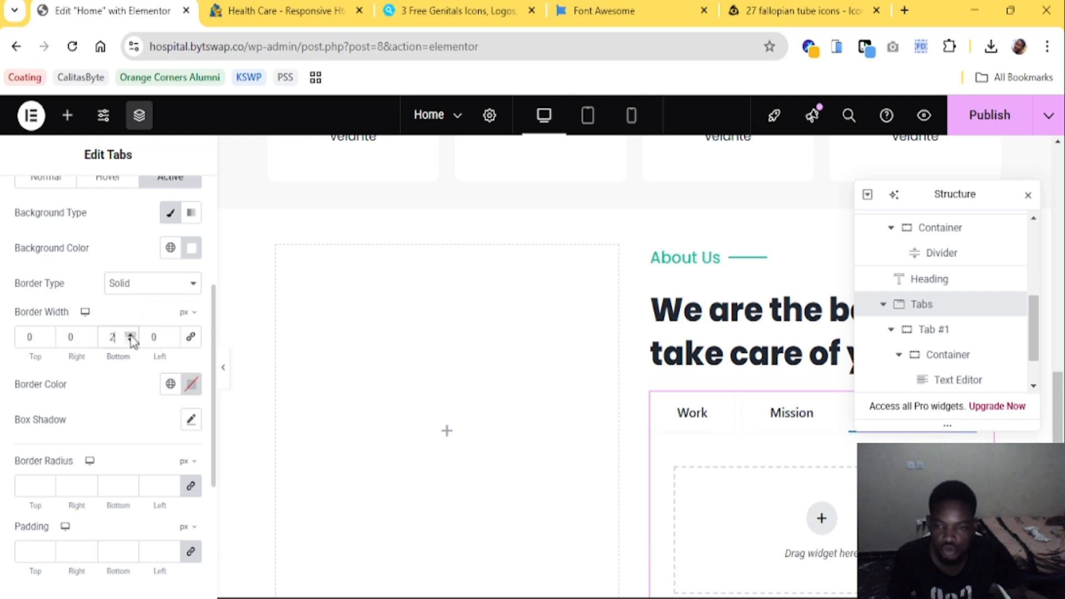
Apply the salmon Accent global colour to the active tab's border and close the Structure panel covering the tabs
left_click(170, 383)
left_click(67, 158)
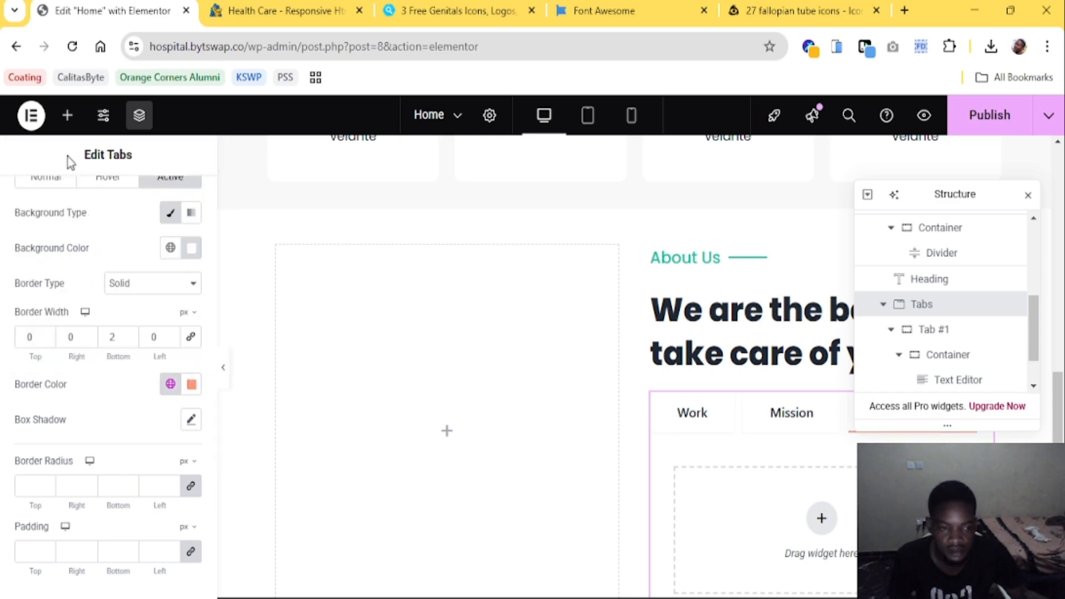
left_click(1028, 195)
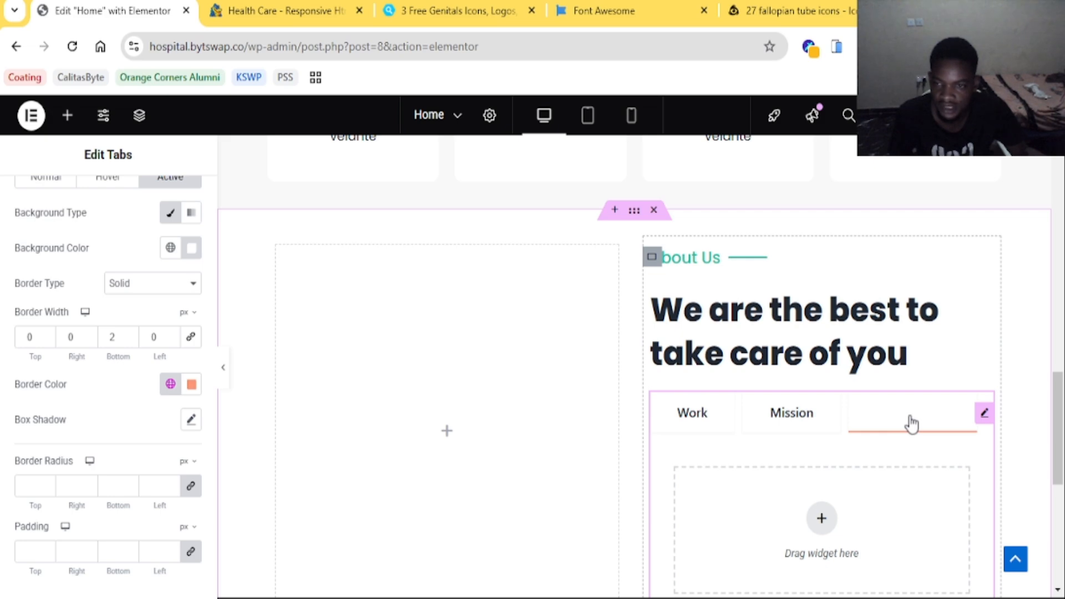
Check the active title on the reference site and apply the Accent global colour to the active-state tab titles
scroll(105, 304, "up", 3)
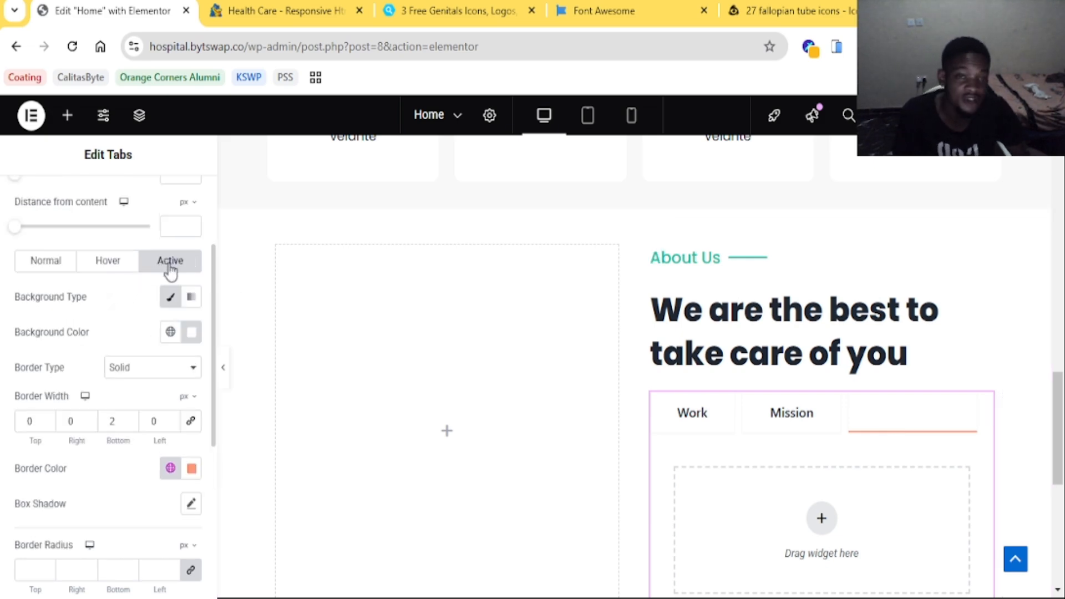
scroll(130, 310, "down", 5)
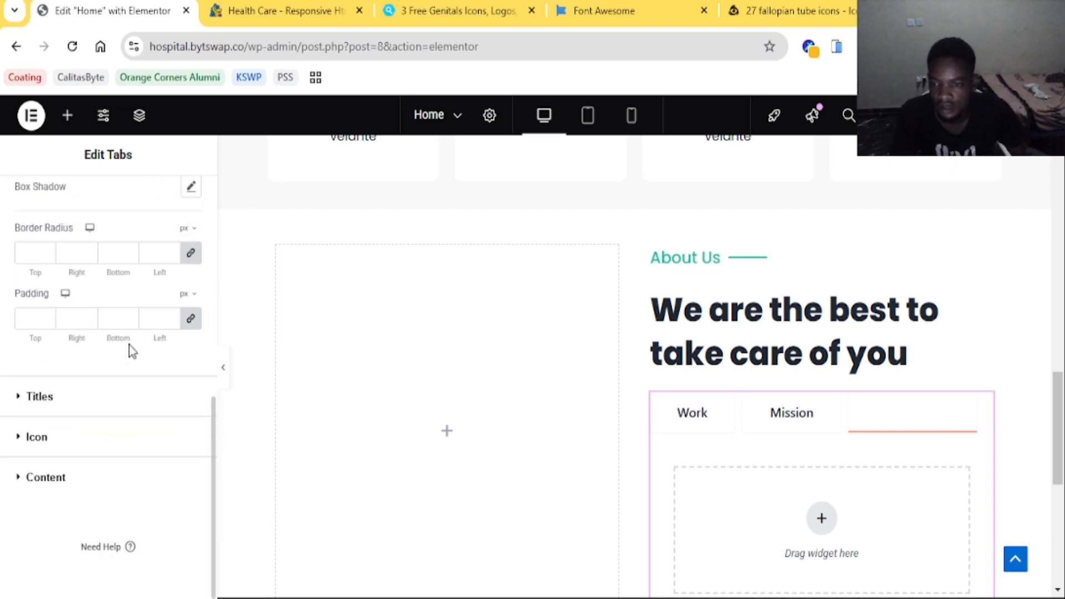
left_click(91, 399)
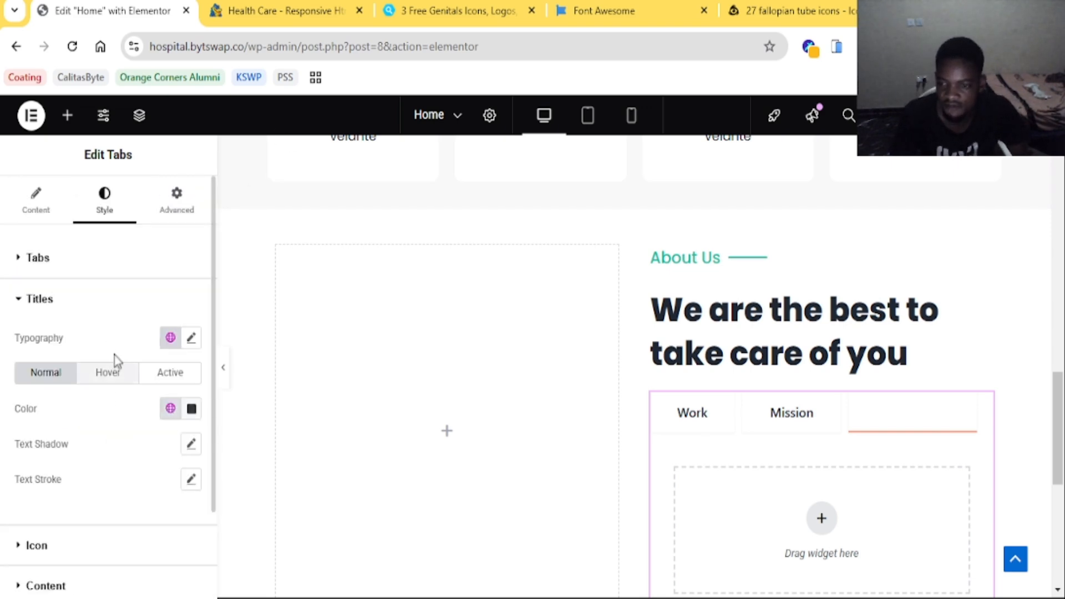
left_click(166, 373)
left_click(277, 7)
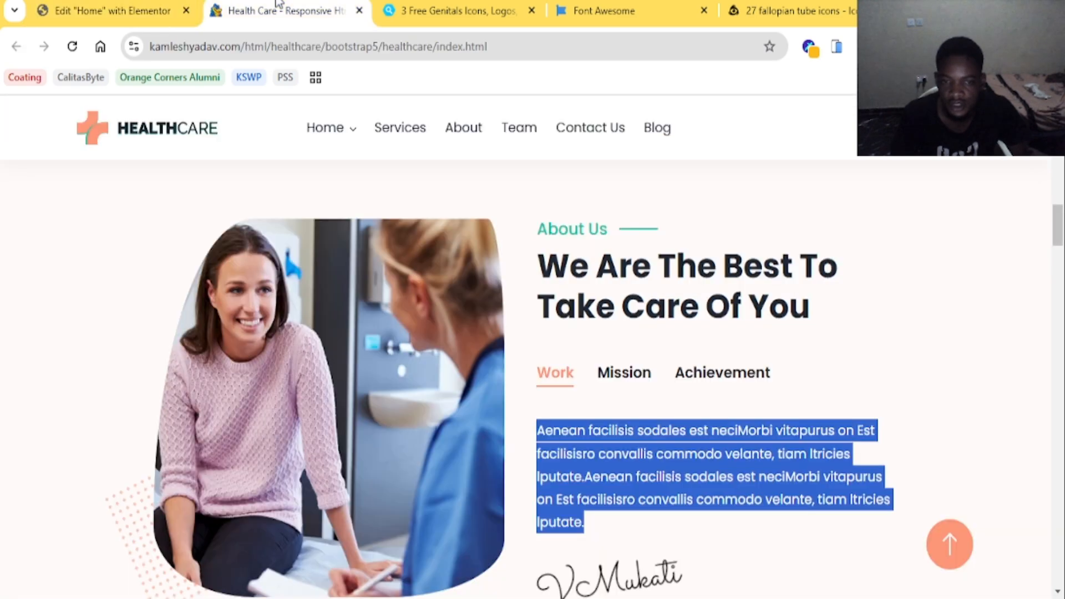
left_click(152, 6)
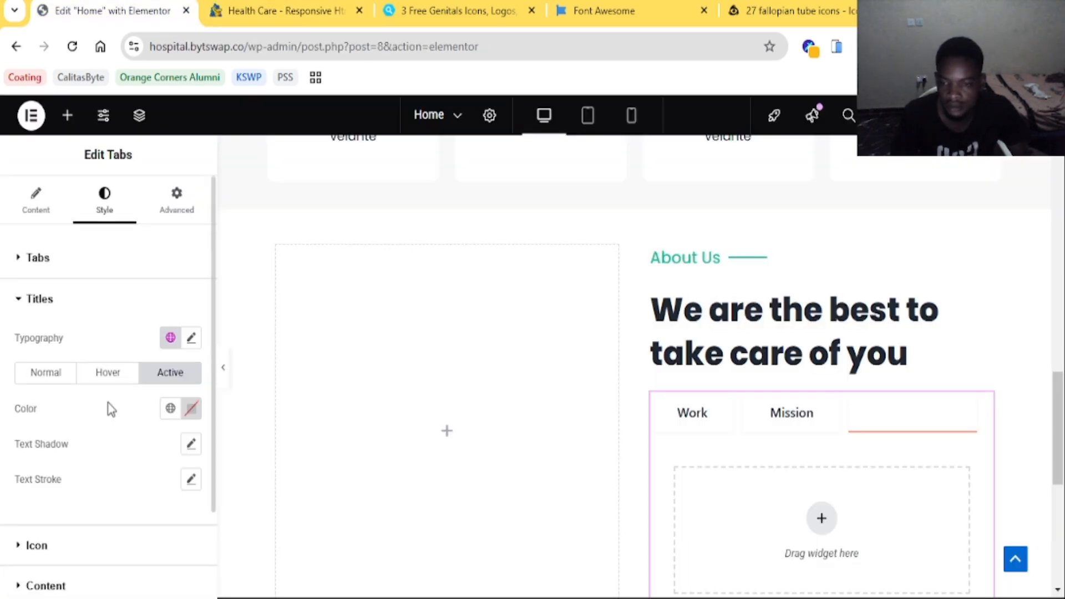
left_click(169, 408)
left_click(89, 189)
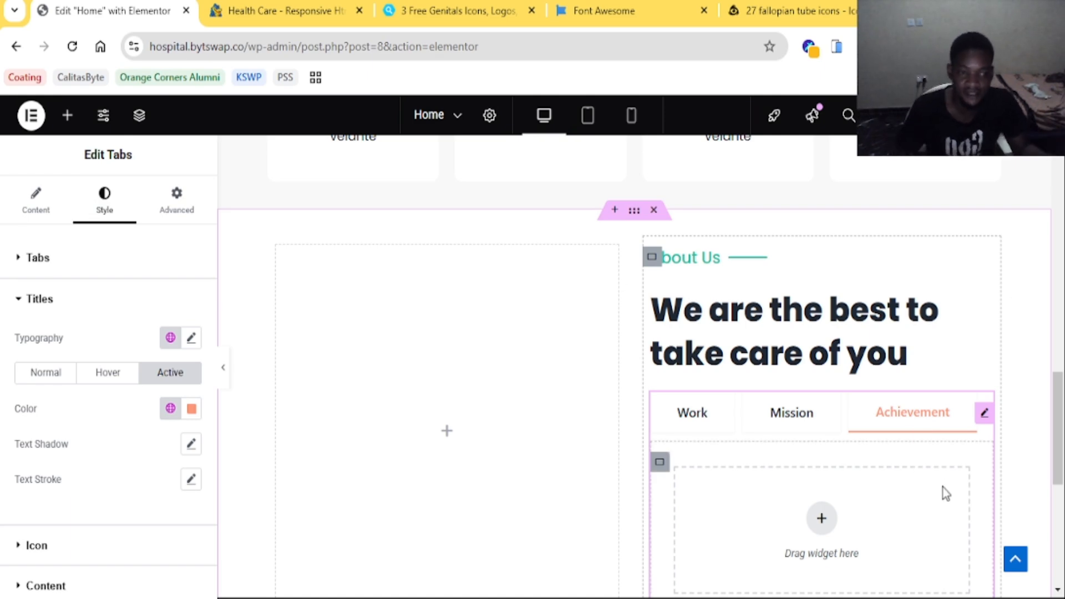
Compare with the reference site again and apply the Accent global colour to the hover-state tab titles
left_click(309, 8)
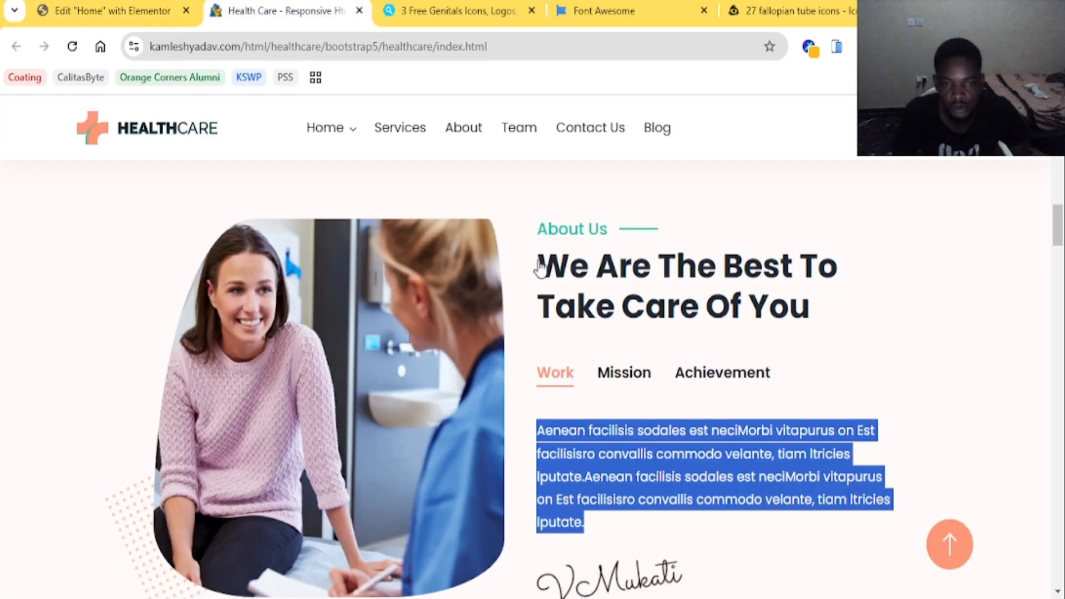
left_click(138, 5)
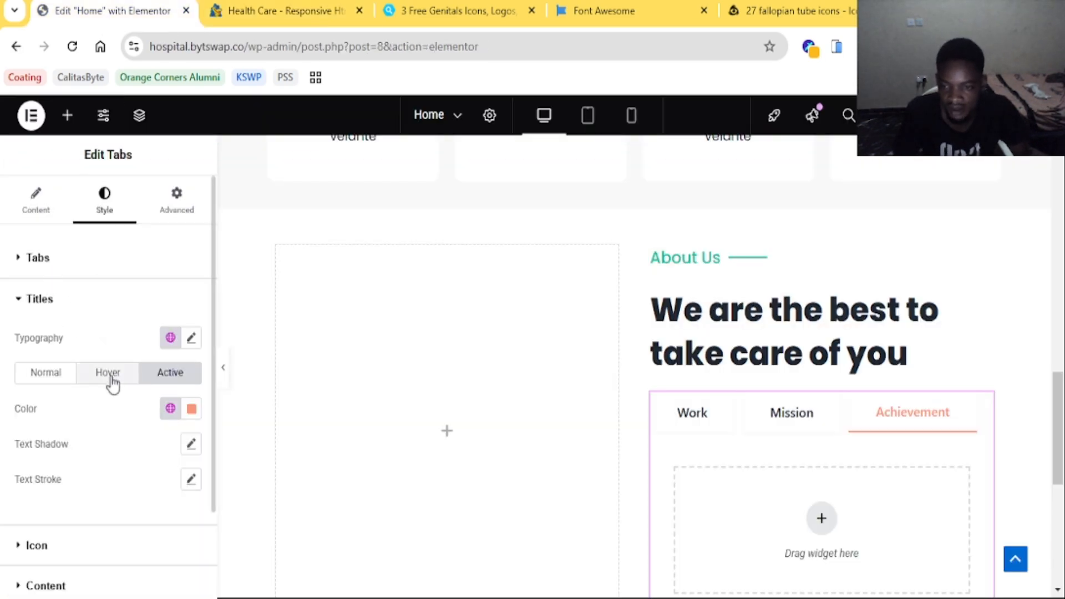
left_click(111, 377)
left_click(192, 409)
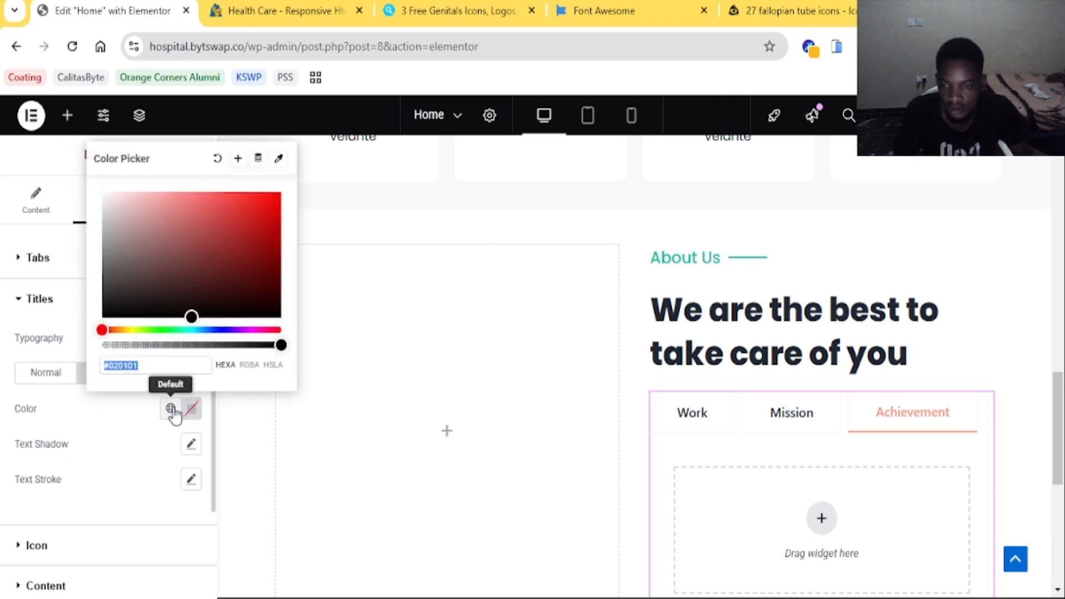
left_click(170, 408)
left_click(100, 189)
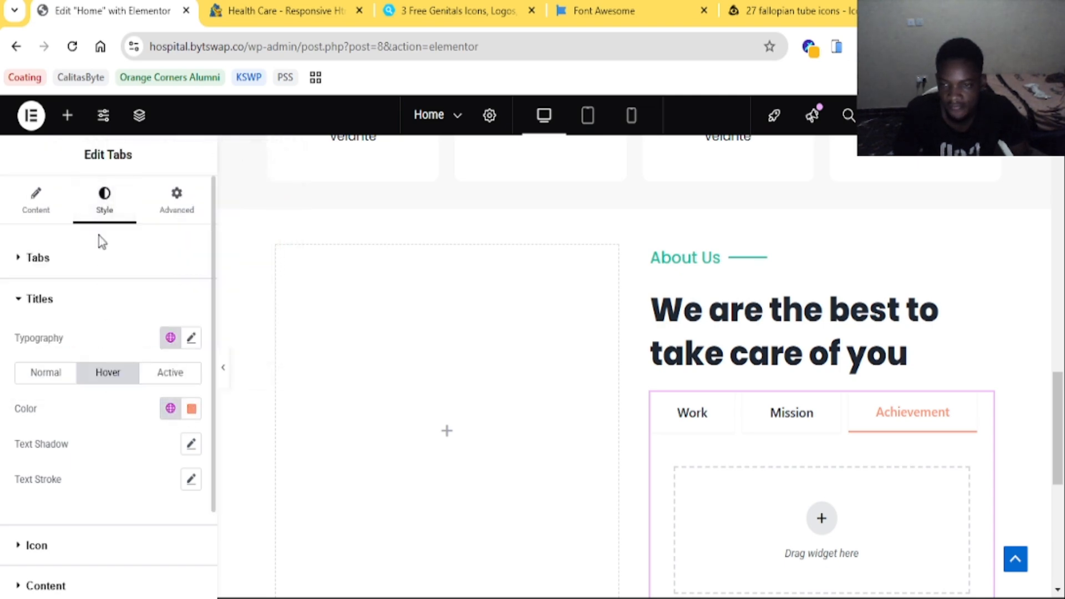
Replace the tabs' hover-state Accent background with white (#FFFFFF)
left_click(768, 418)
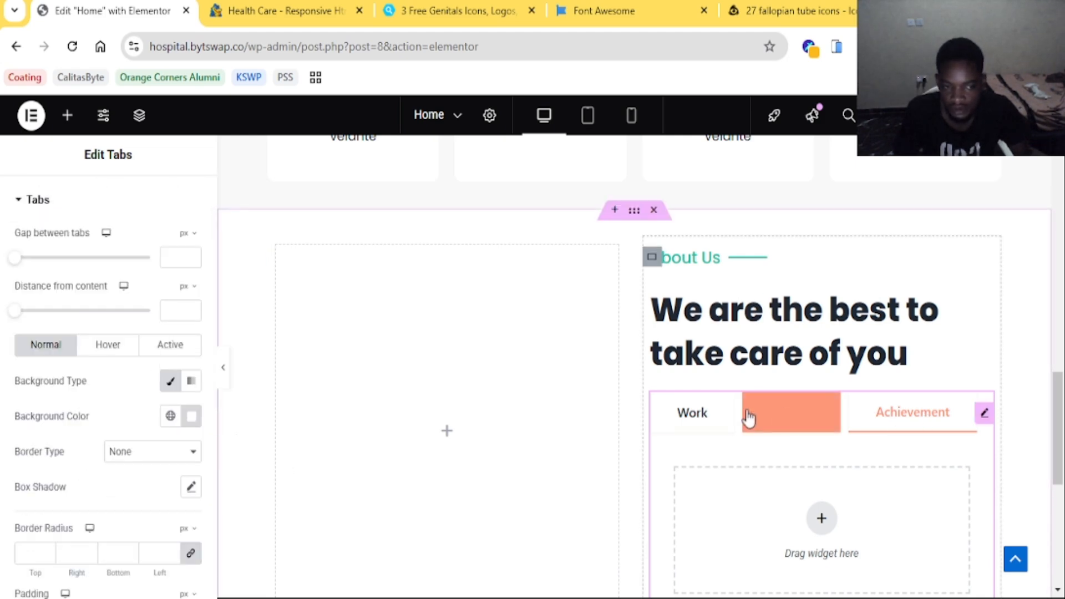
left_click(117, 347)
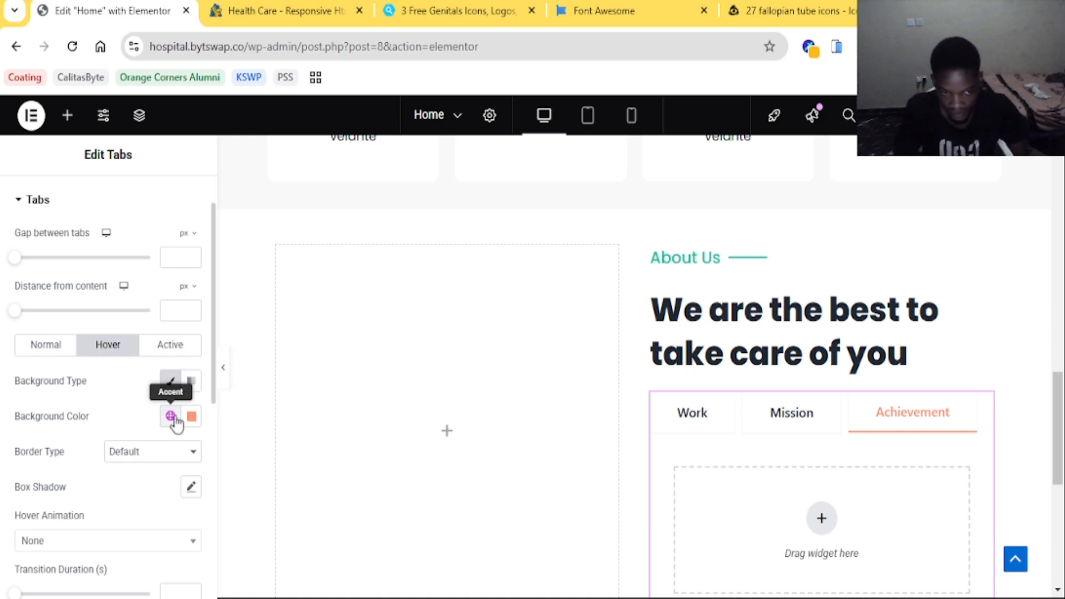
left_click(171, 417)
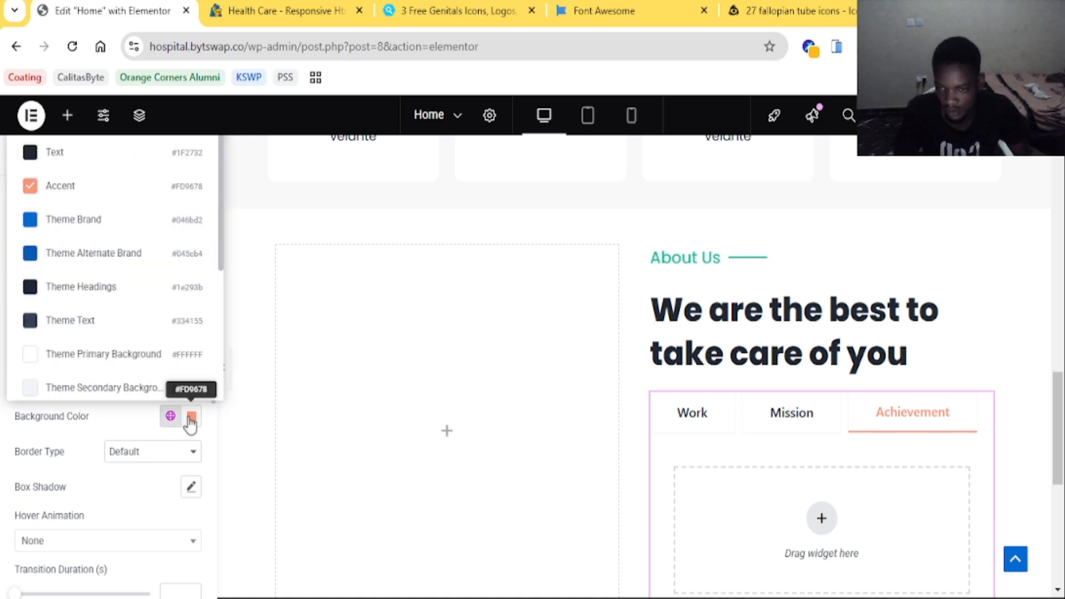
left_click(190, 417)
left_click_drag(125, 235, 47, 159)
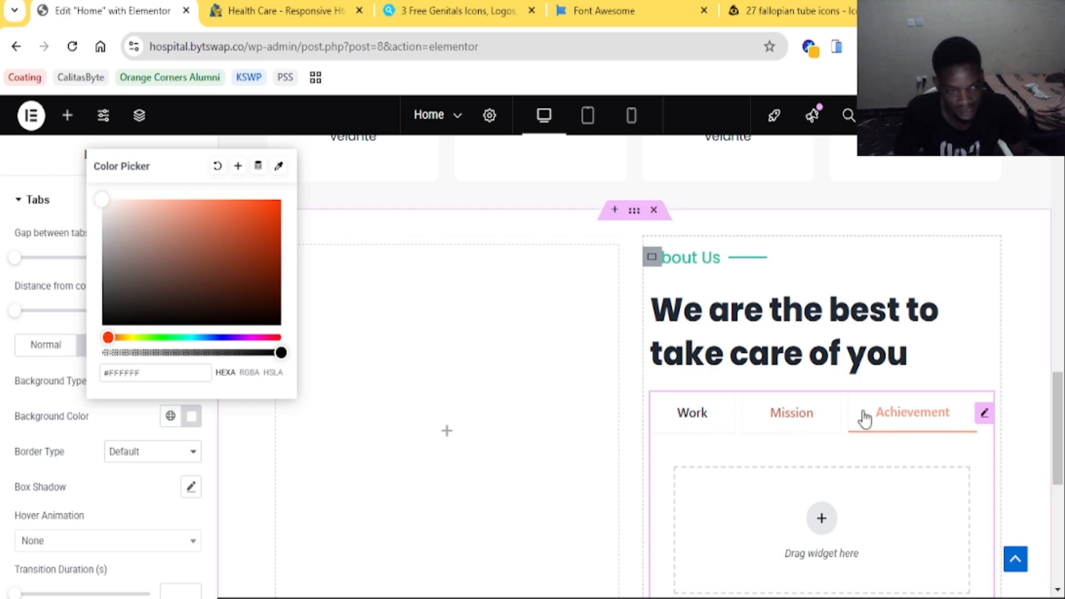
Show the Work tab's content on the canvas and compare its layout with the reference site's tabs
left_click(689, 420)
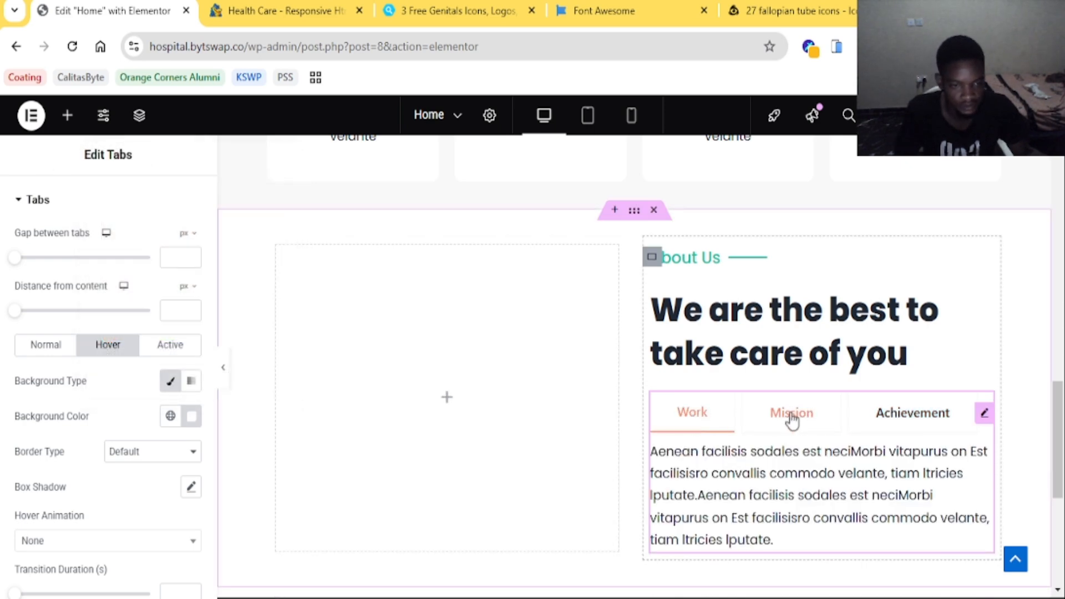
left_click(295, 5)
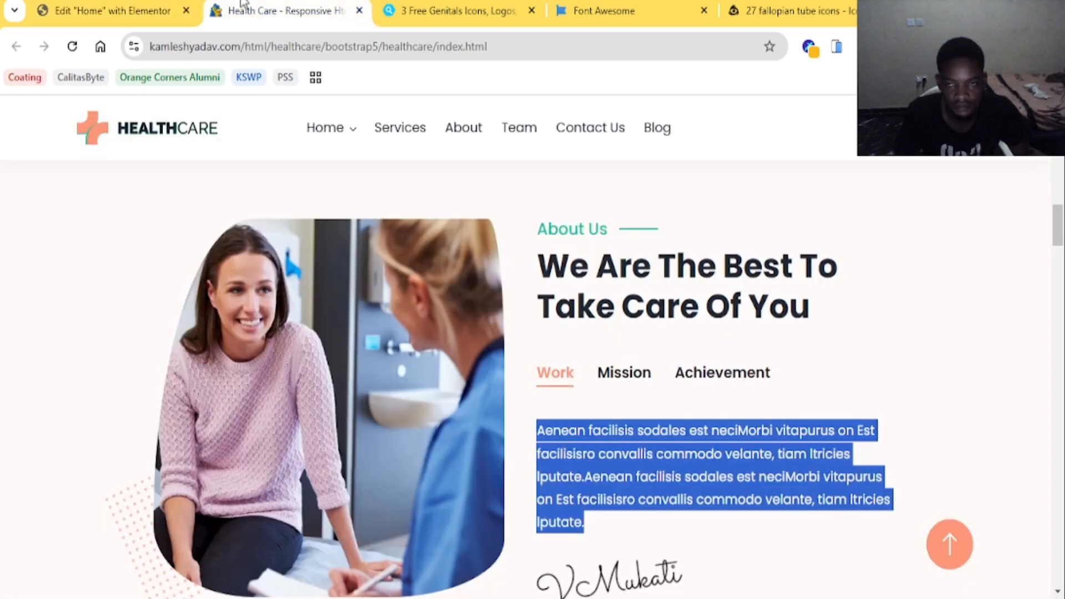
left_click(158, 10)
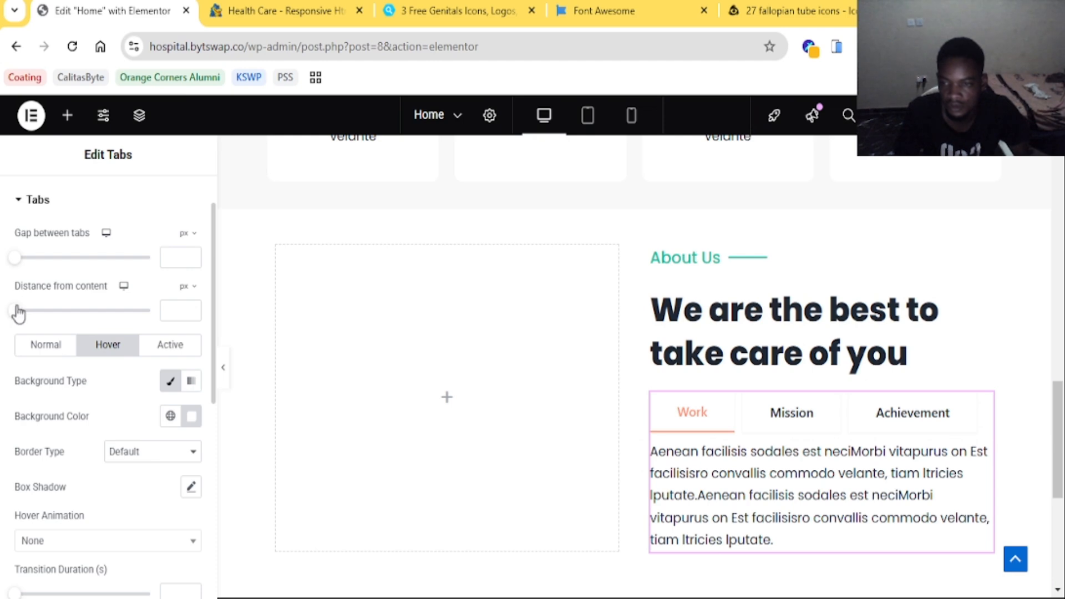
Set the tabs' distance from content to 28 px and preview the Mission, Achievement and Work tabs
left_click_drag(18, 312, 27, 315)
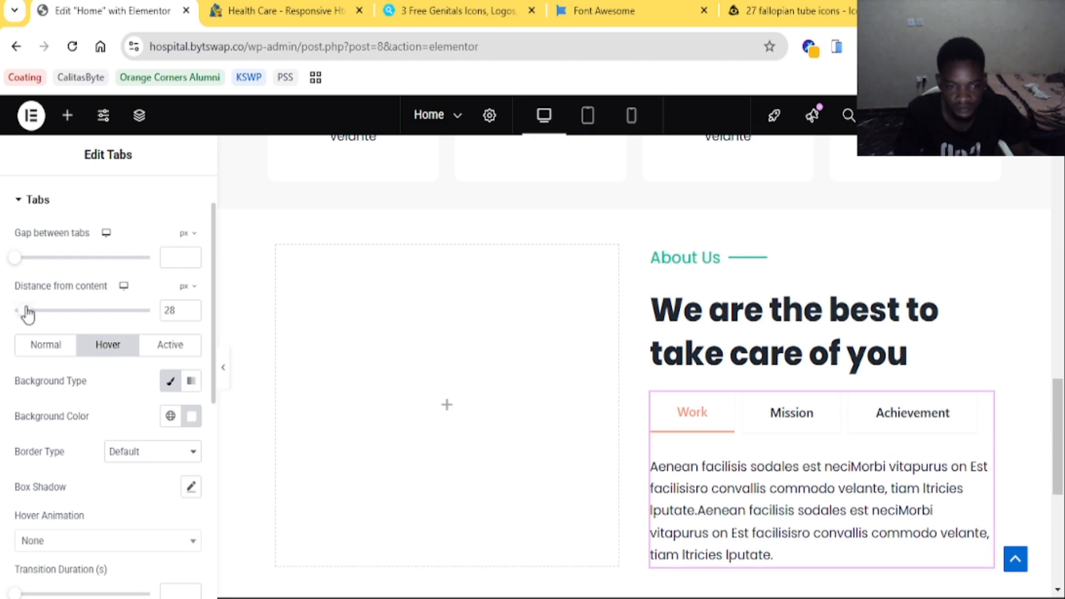
left_click(810, 420)
left_click(928, 420)
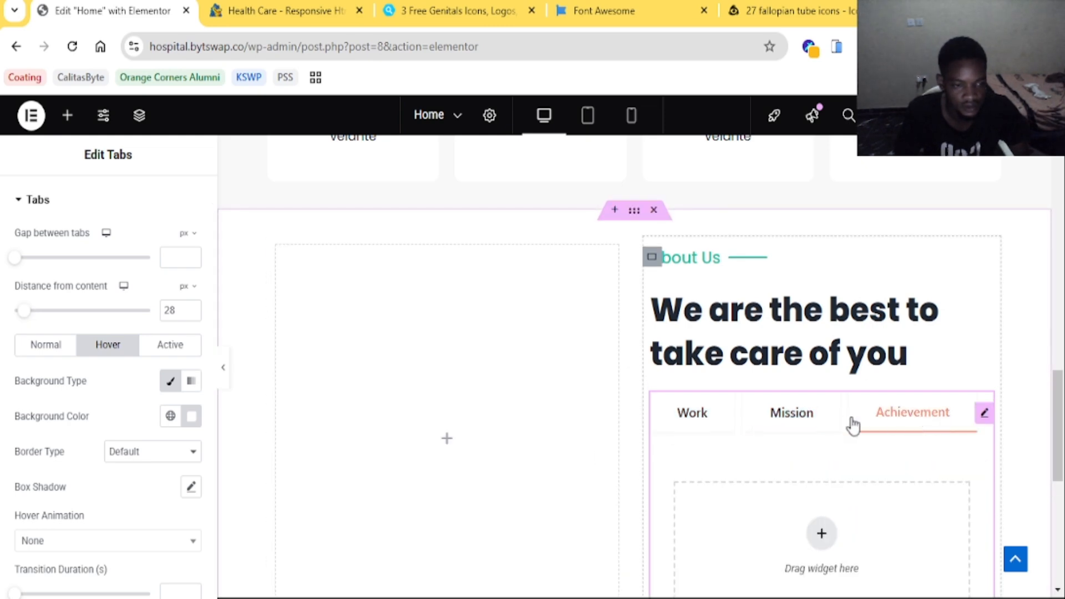
left_click(765, 423)
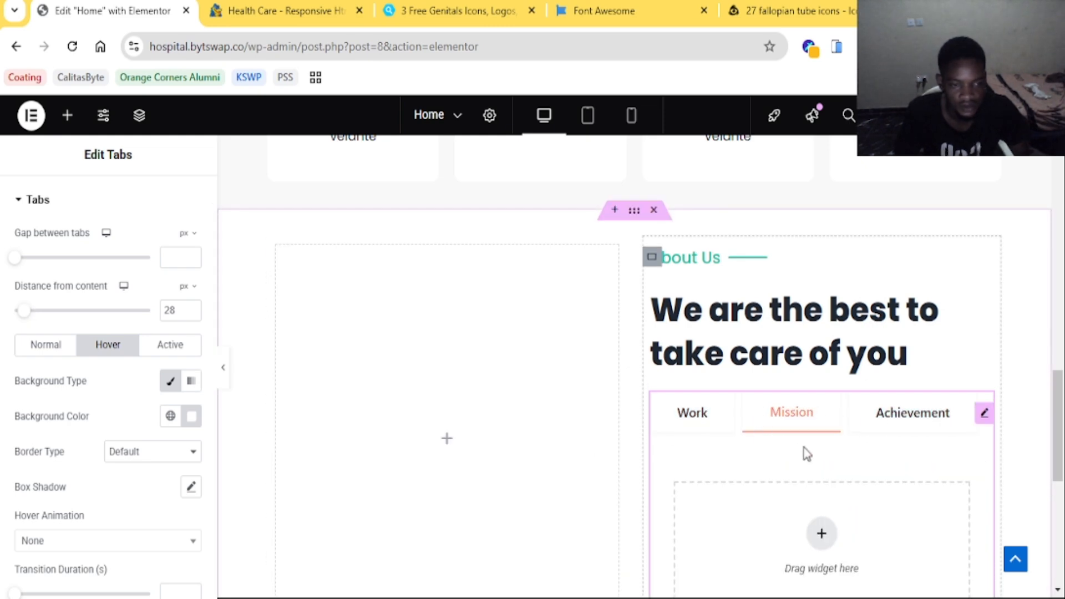
left_click(690, 426)
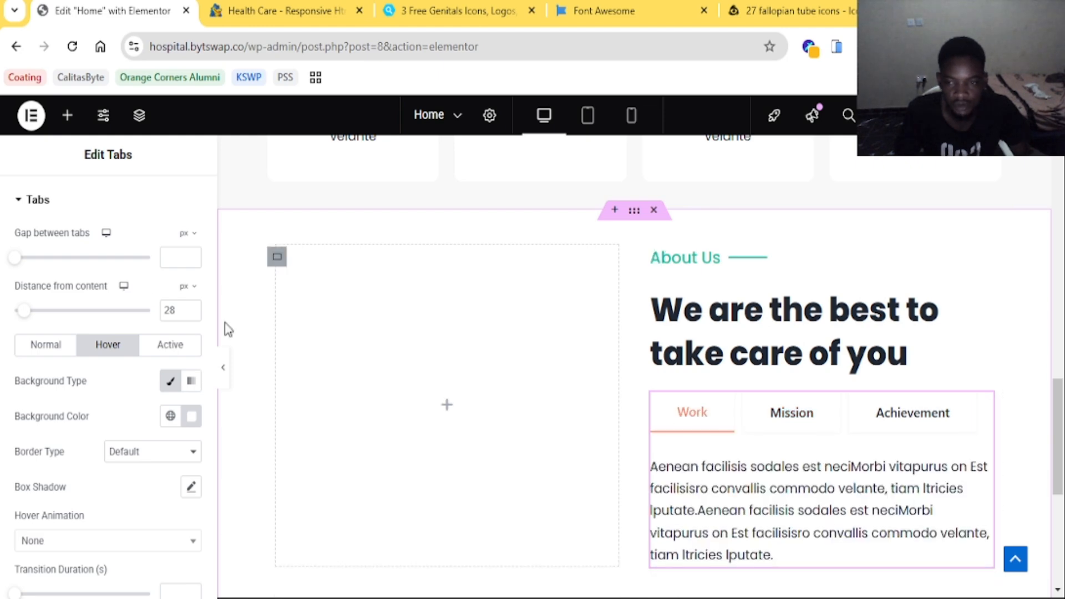
Delete the Mission and Achievement tabs and replace them with two duplicates of the Work tab
left_click(23, 205)
left_click(34, 202)
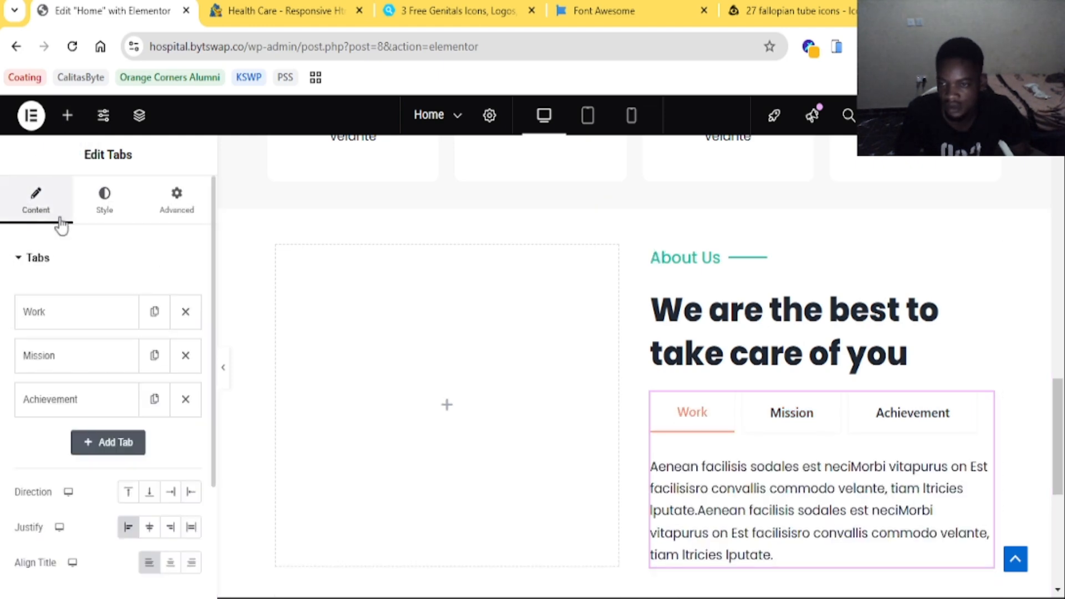
left_click(186, 356)
left_click(185, 355)
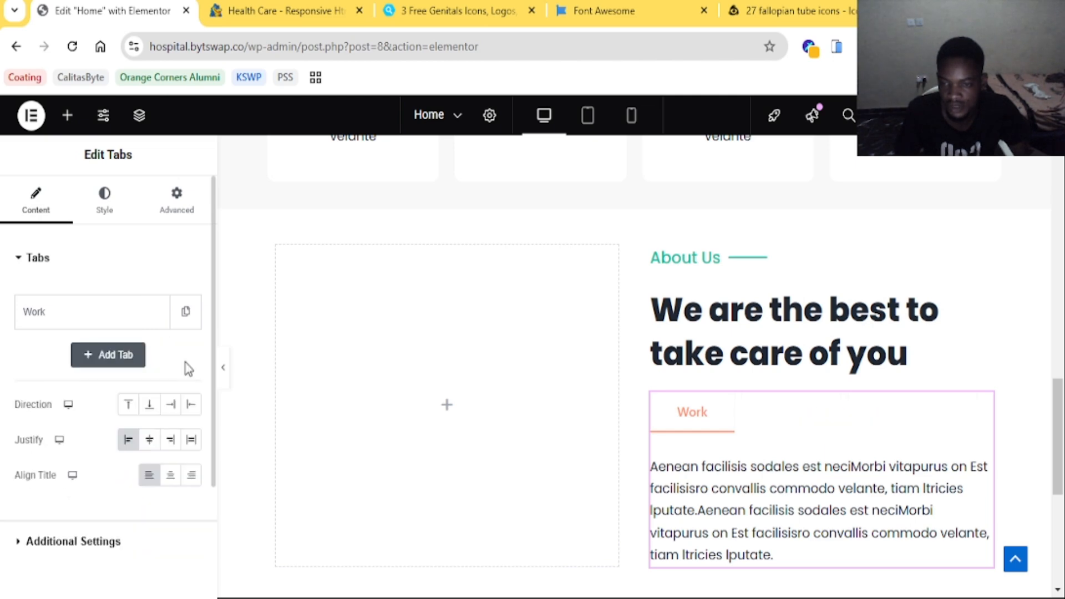
left_click(183, 314)
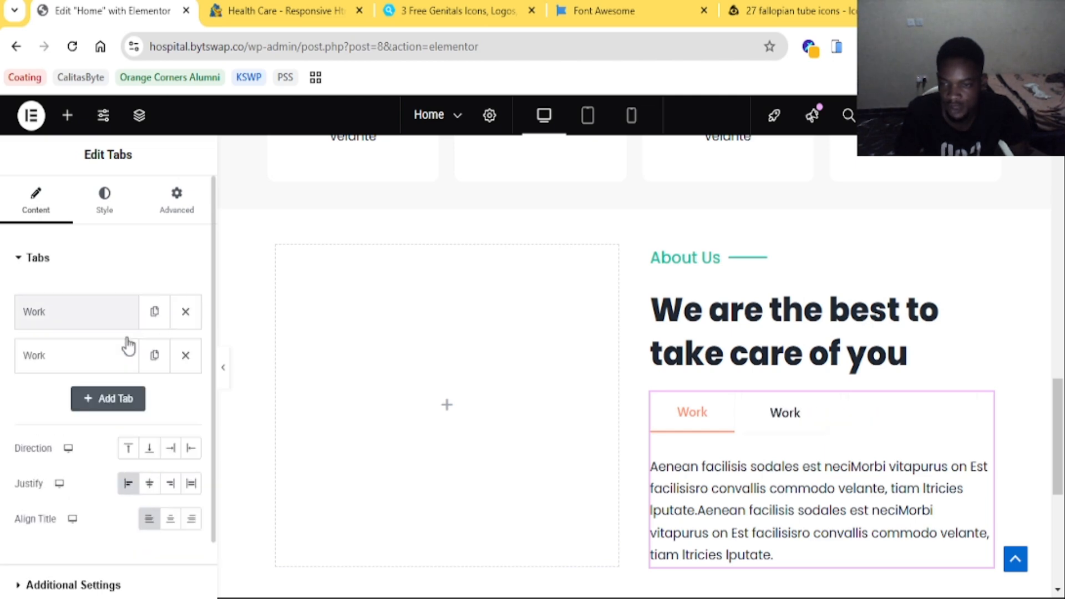
left_click(154, 357)
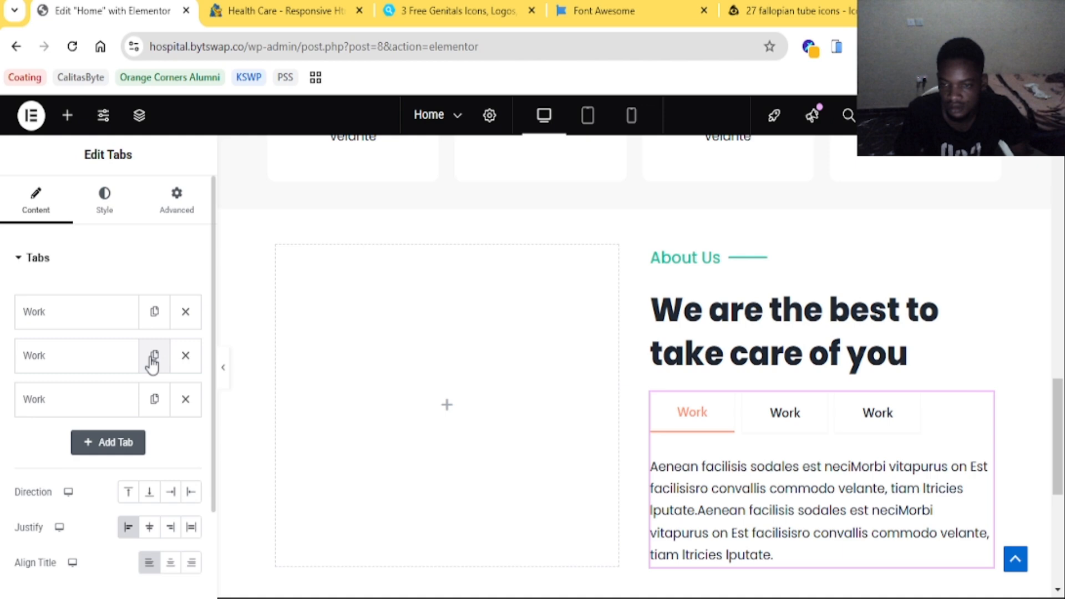
Check the tabs on the reference site and rename the second tab as Mission
left_click(276, 8)
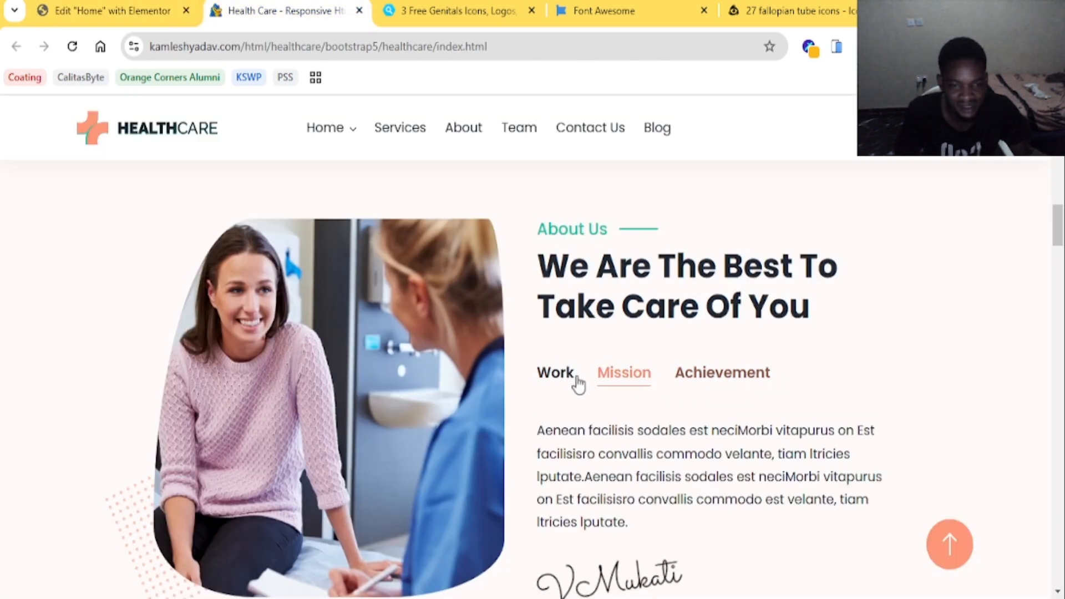
left_click(557, 374)
left_click(127, 7)
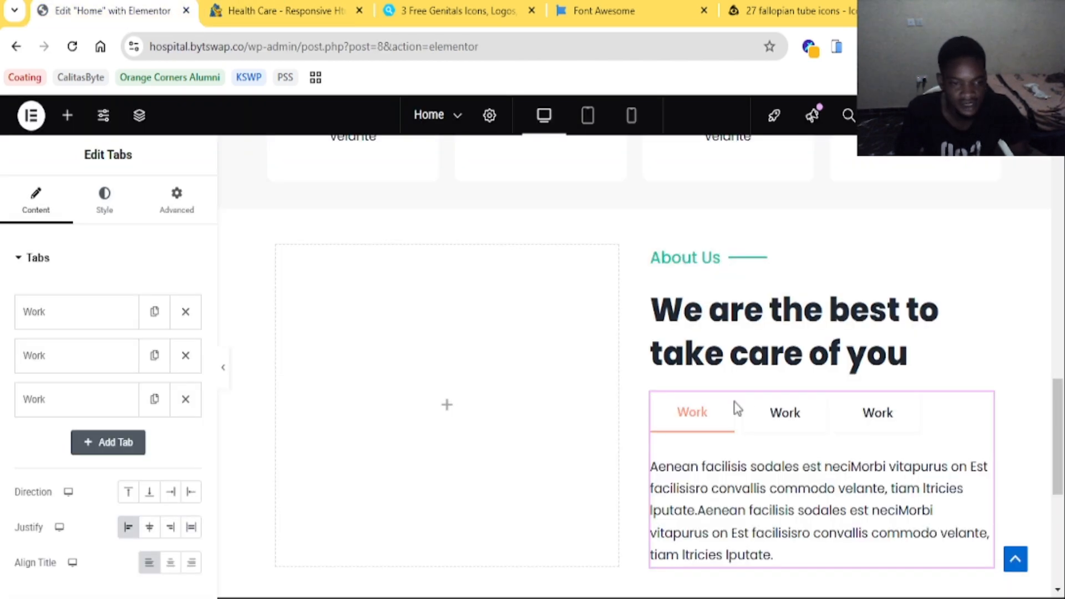
left_click(88, 357)
left_click(81, 417)
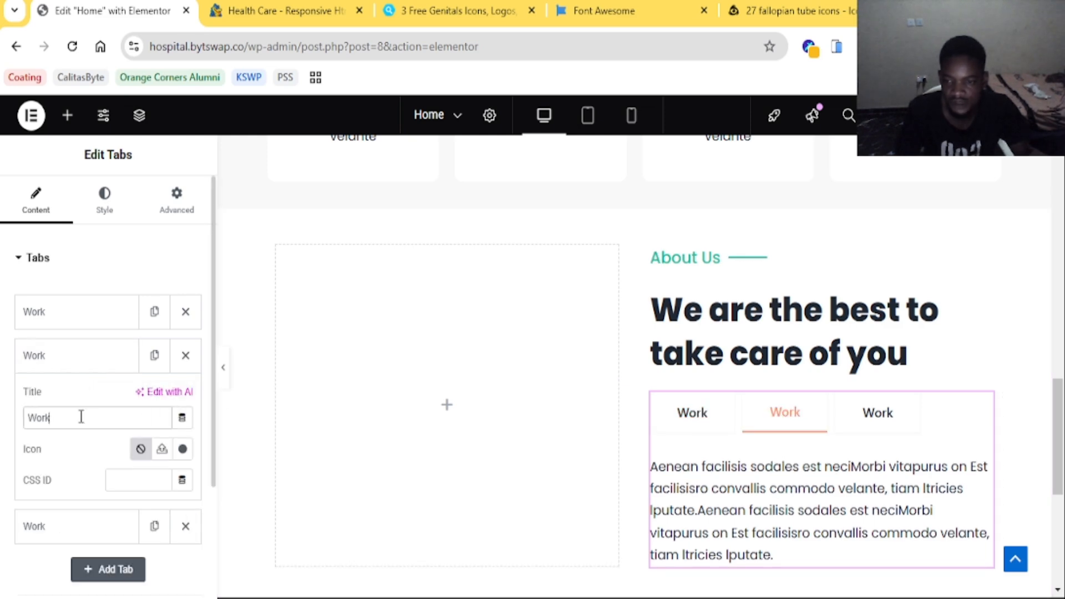
type("Mission")
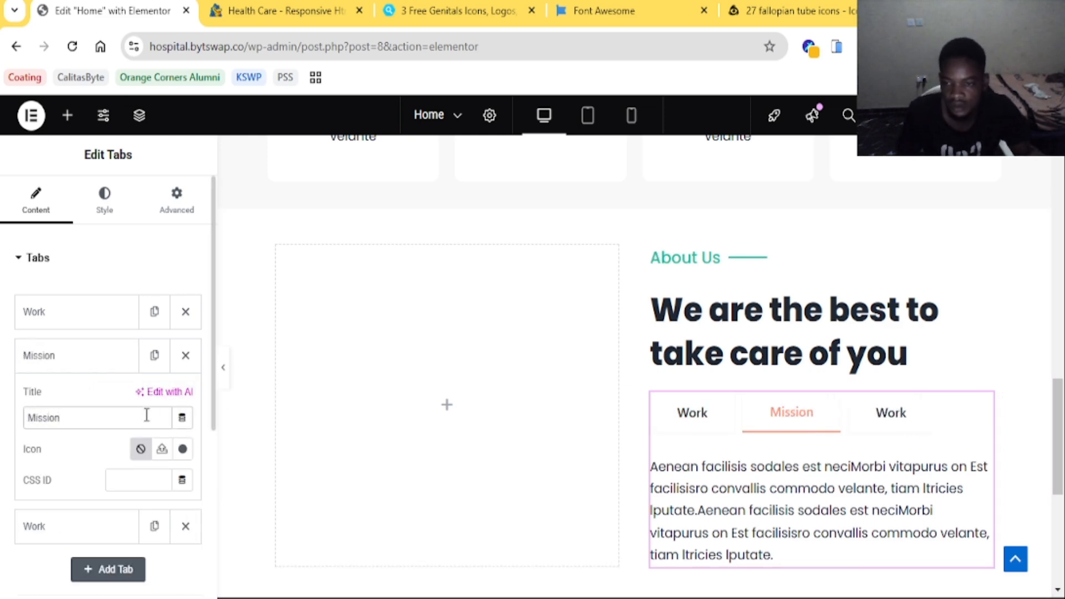
left_click(94, 364)
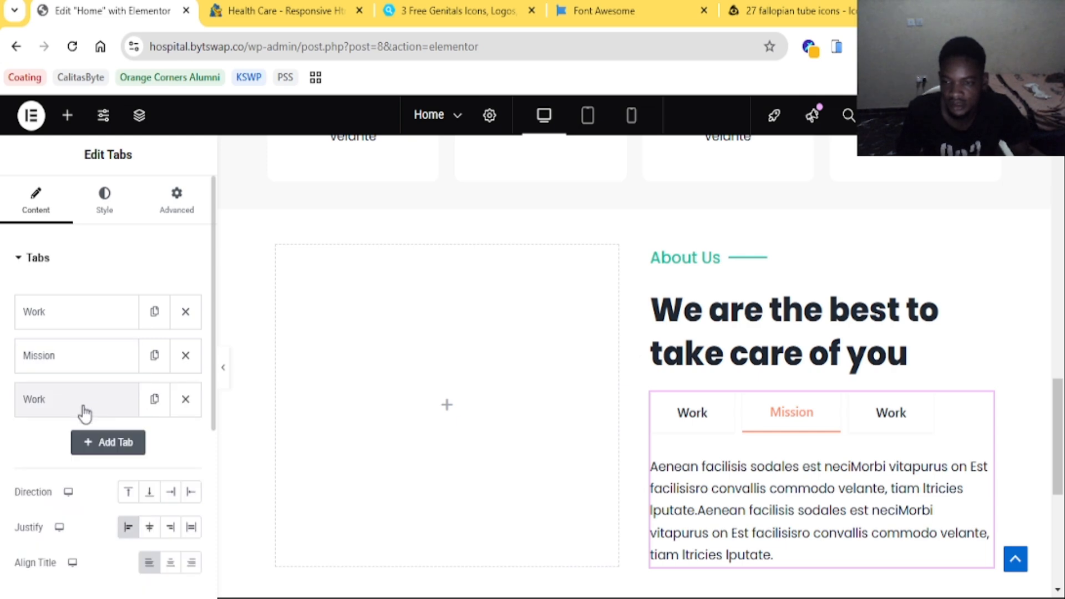
Rename the third tab as Achievement
left_click(83, 407)
left_click_drag(71, 463, 2, 466)
type("Achievement")
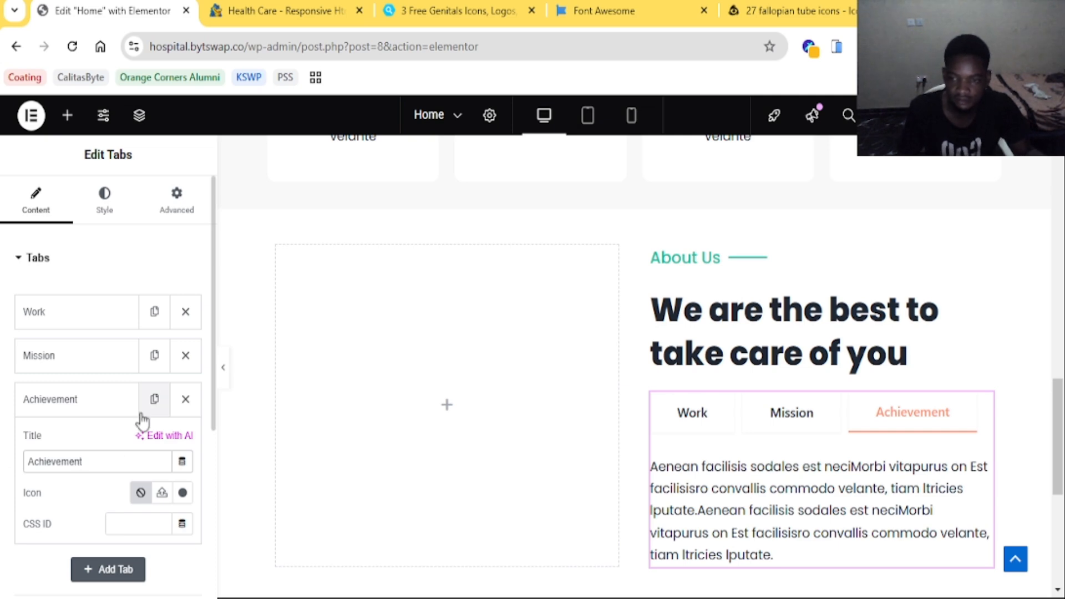
left_click(95, 409)
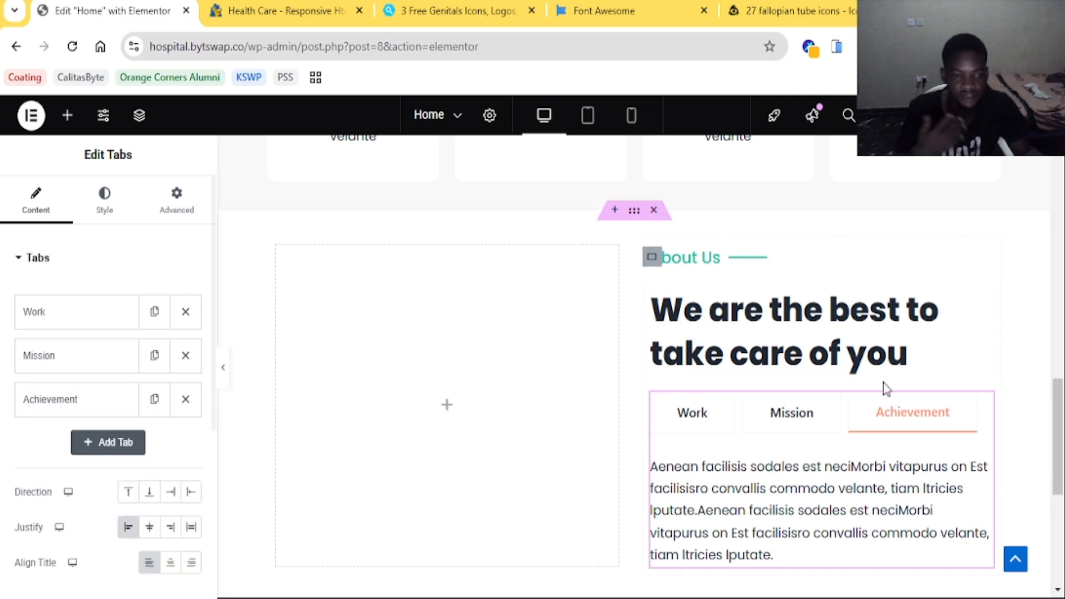
Preview the Work, Mission and Achievement tabs on the canvas to check their content and active style
left_click(788, 424)
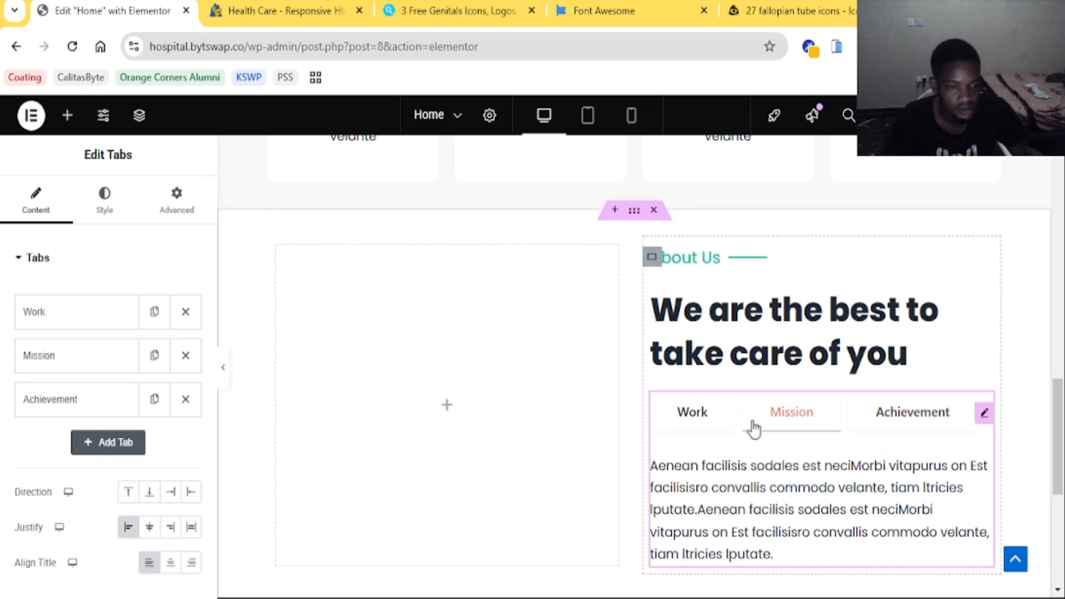
left_click(700, 423)
left_click(887, 413)
left_click(718, 429)
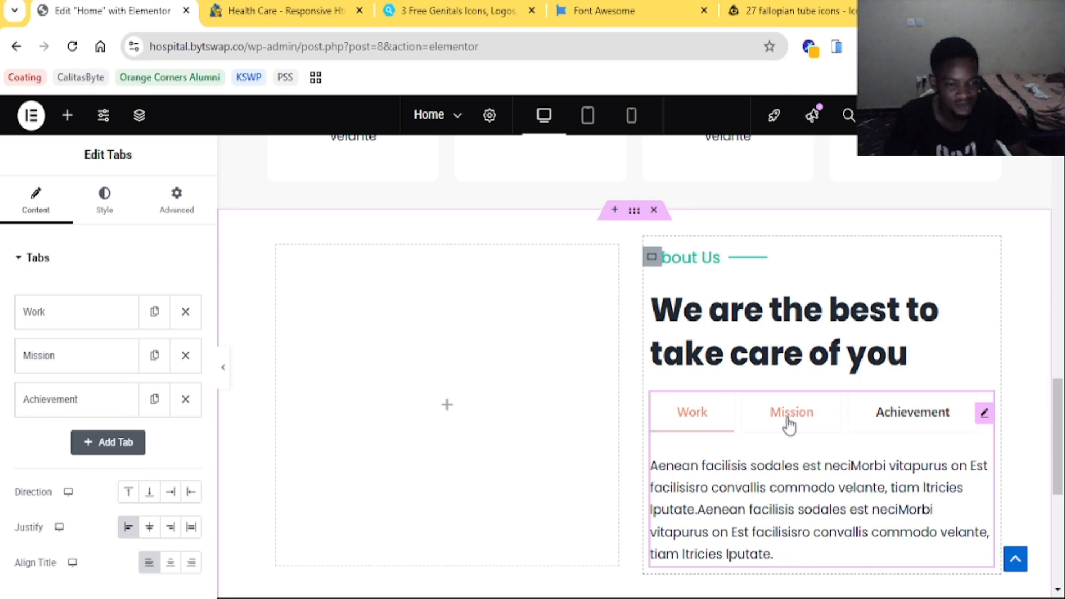
left_click(784, 423)
left_click(896, 424)
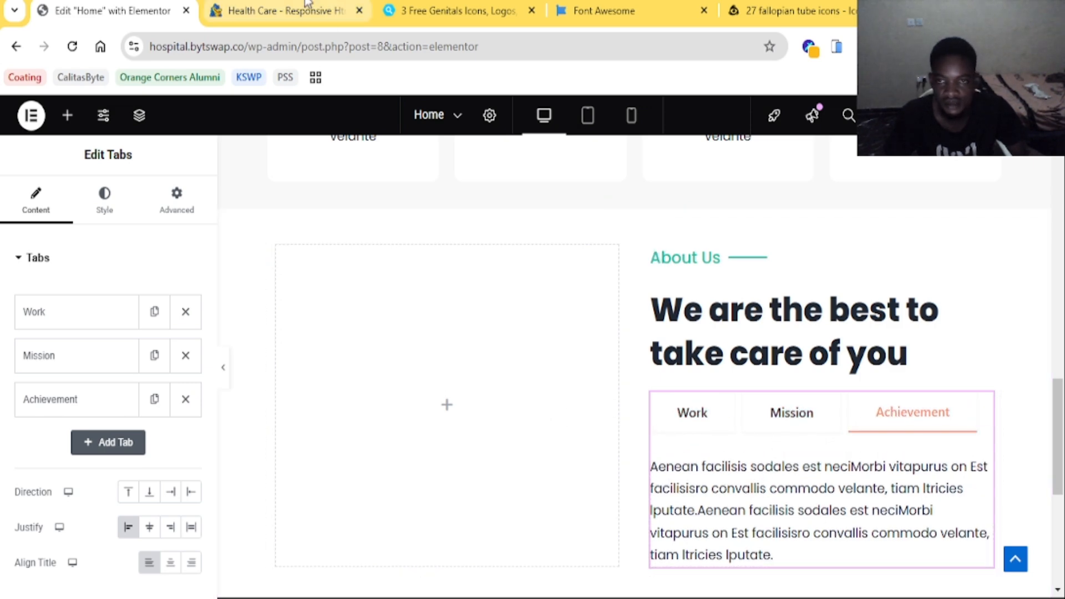
Check the signature under the reference site's tab text and add an Image widget below the Achievement tab's paragraph
left_click(283, 11)
scroll(582, 345, "down", 5)
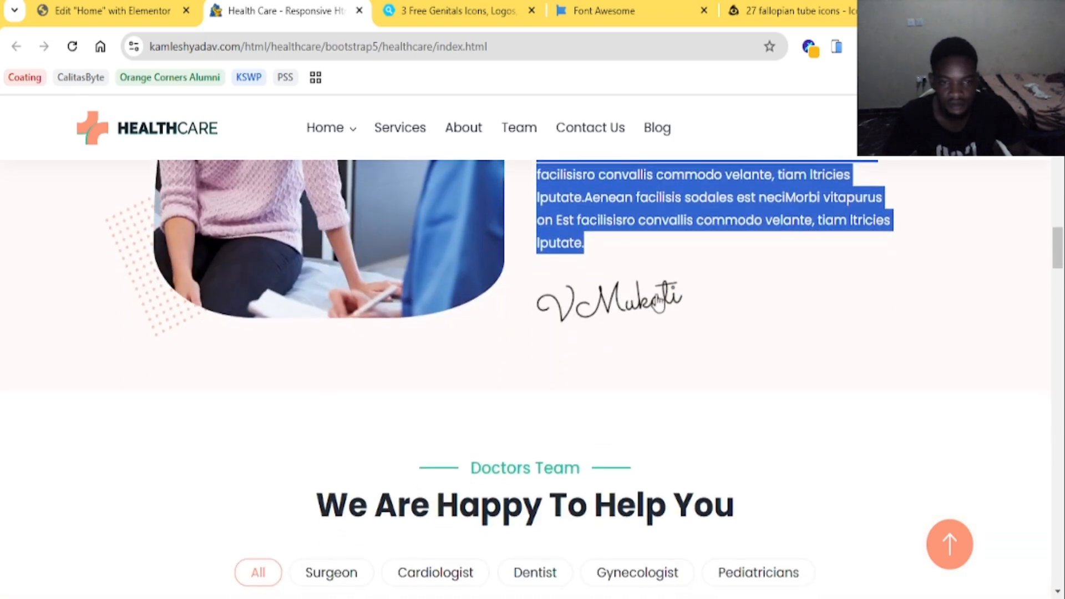
left_click(111, 10)
scroll(763, 380, "down", 5)
scroll(734, 404, "up", 5)
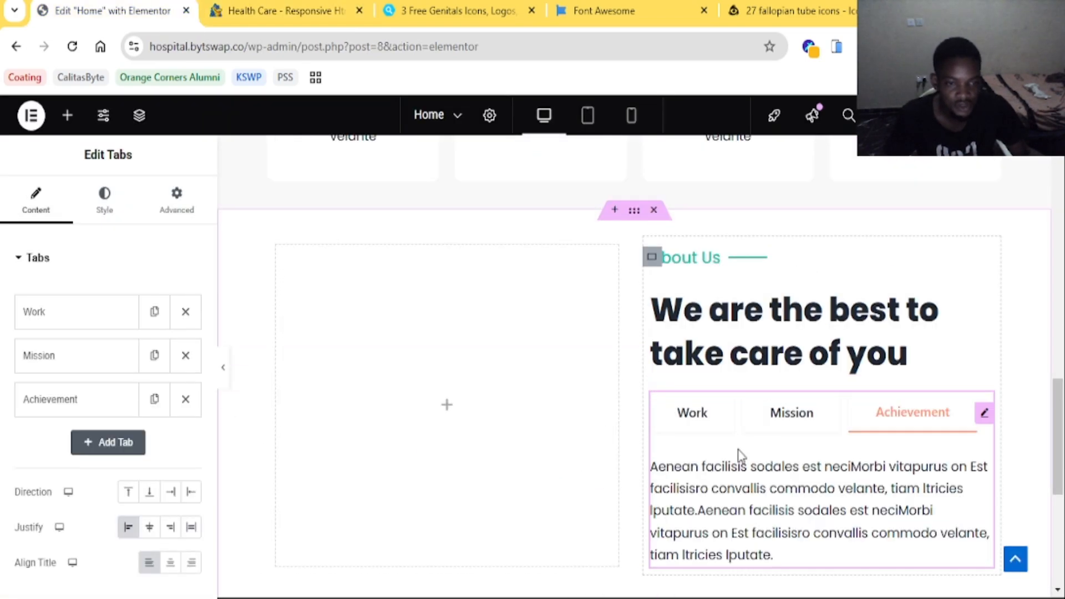
scroll(743, 451, "down", 3)
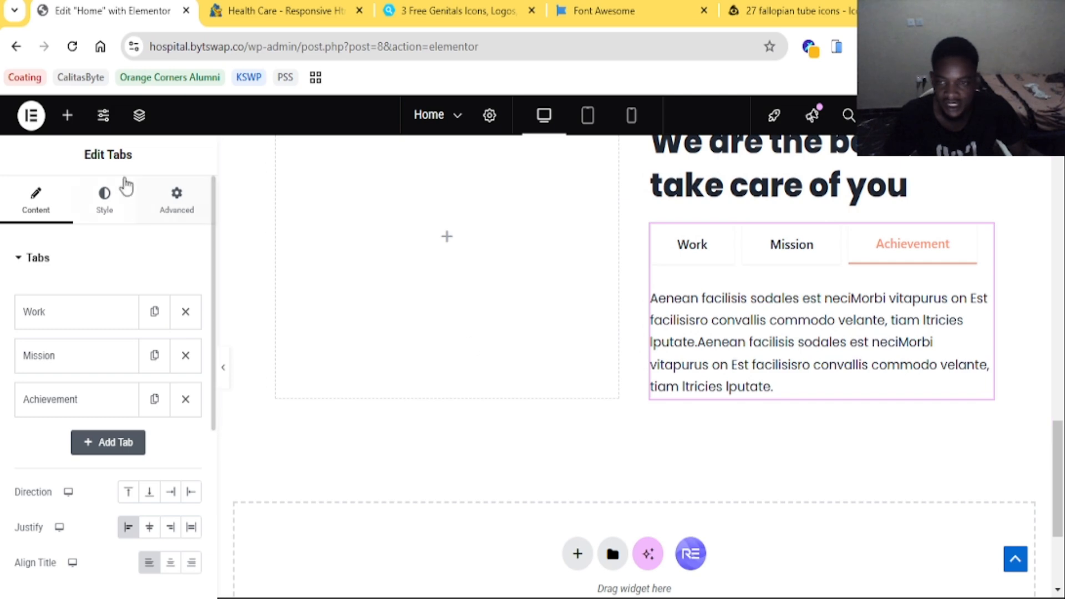
left_click(69, 115)
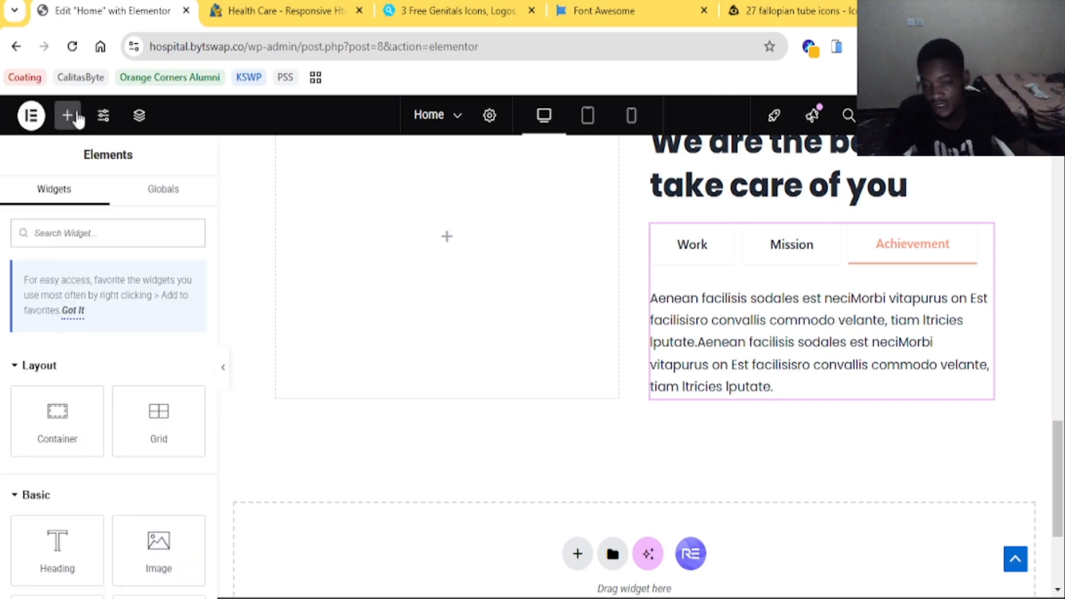
left_click_drag(159, 549, 707, 387)
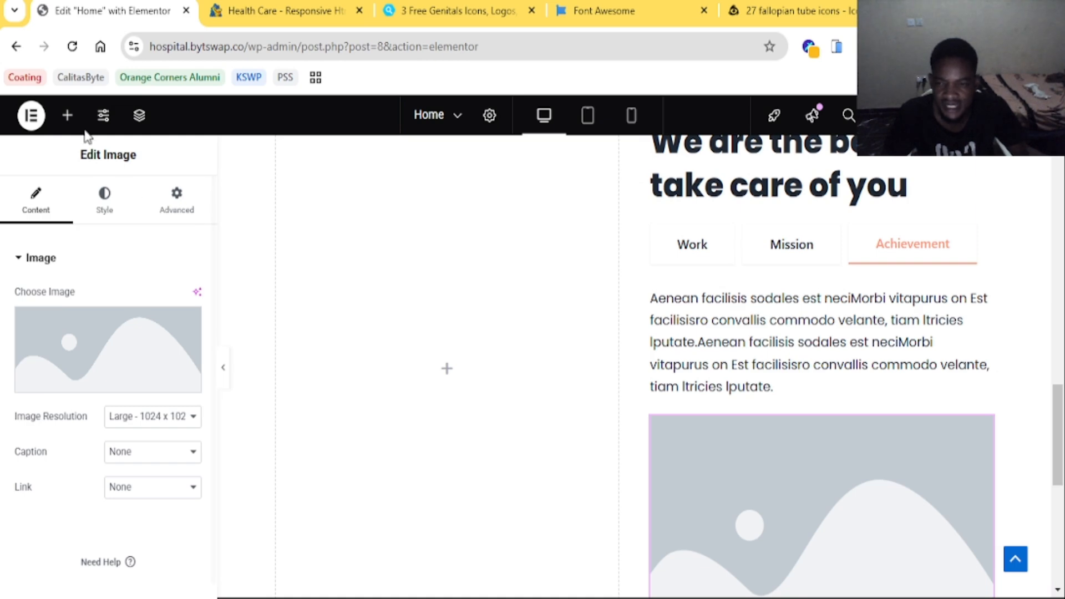
Open the page structure and look through the Tabs entries for the Image widget in the third tab
left_click(139, 115)
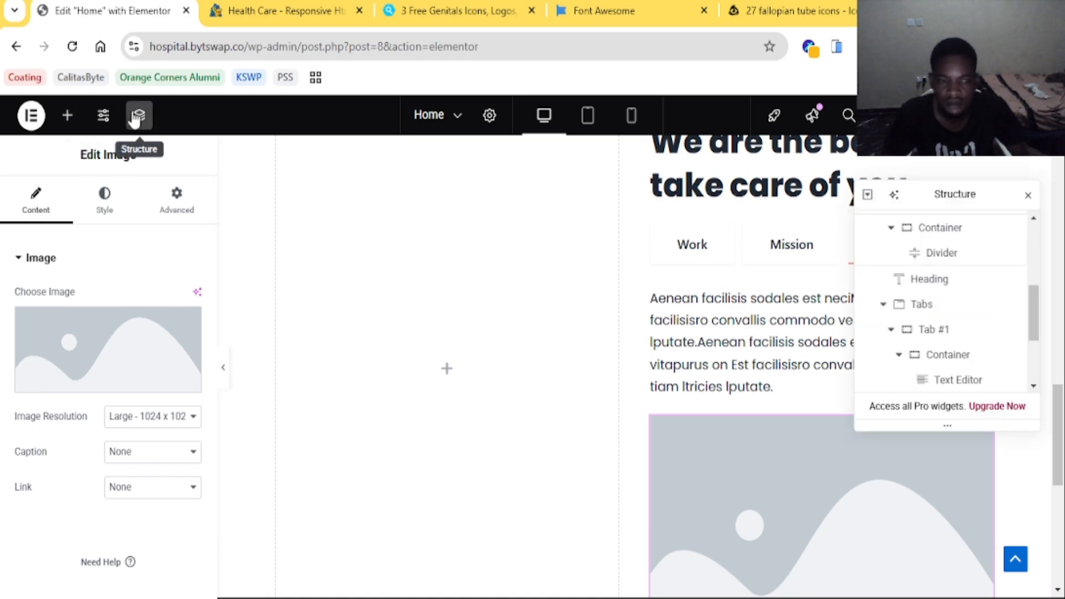
left_click(882, 305)
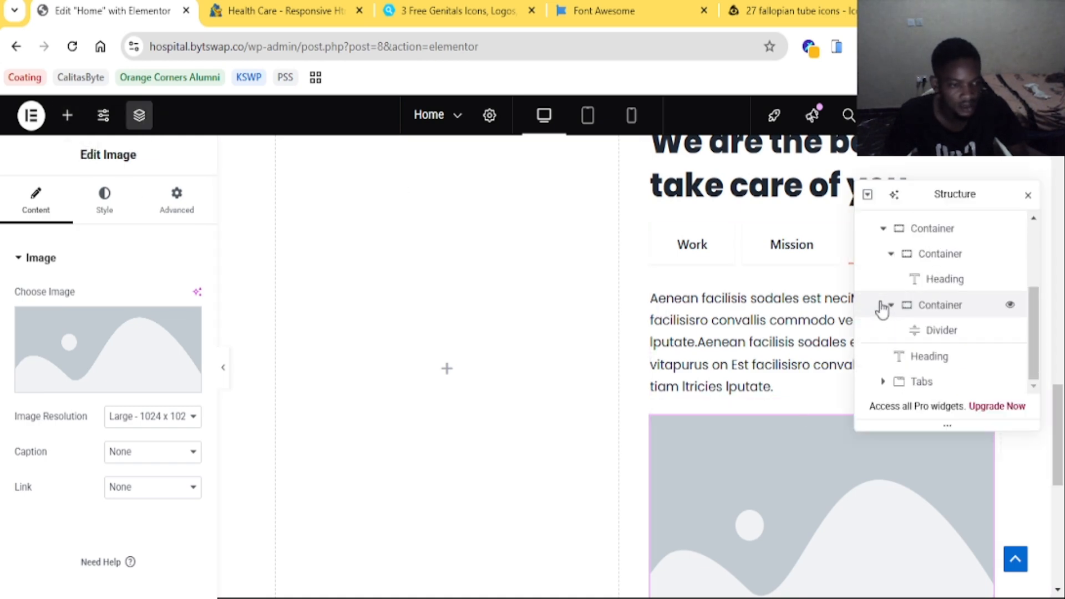
left_click(883, 381)
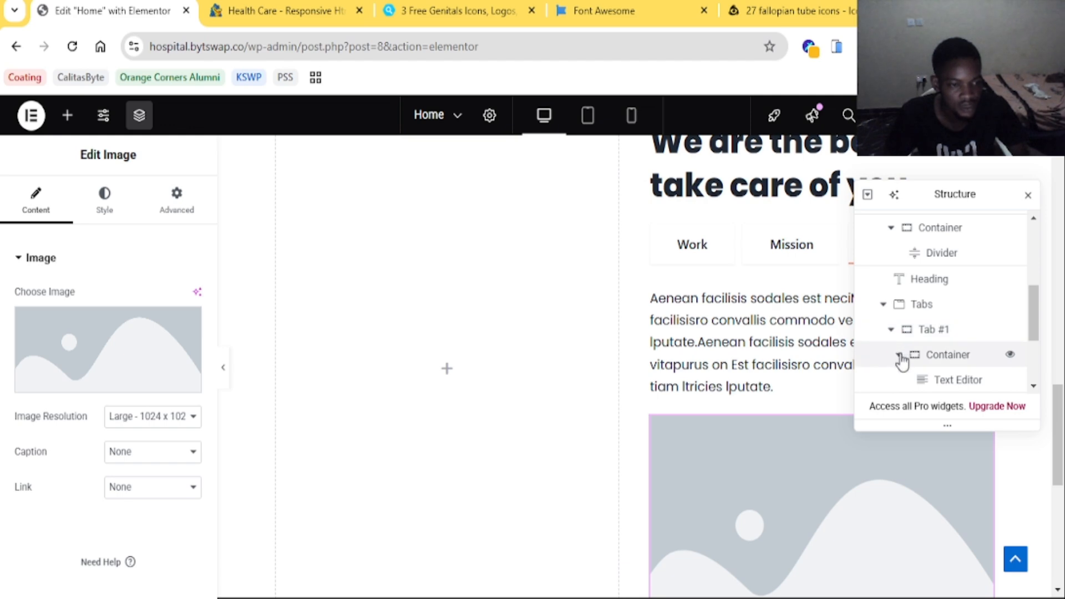
scroll(963, 358, "down", 3)
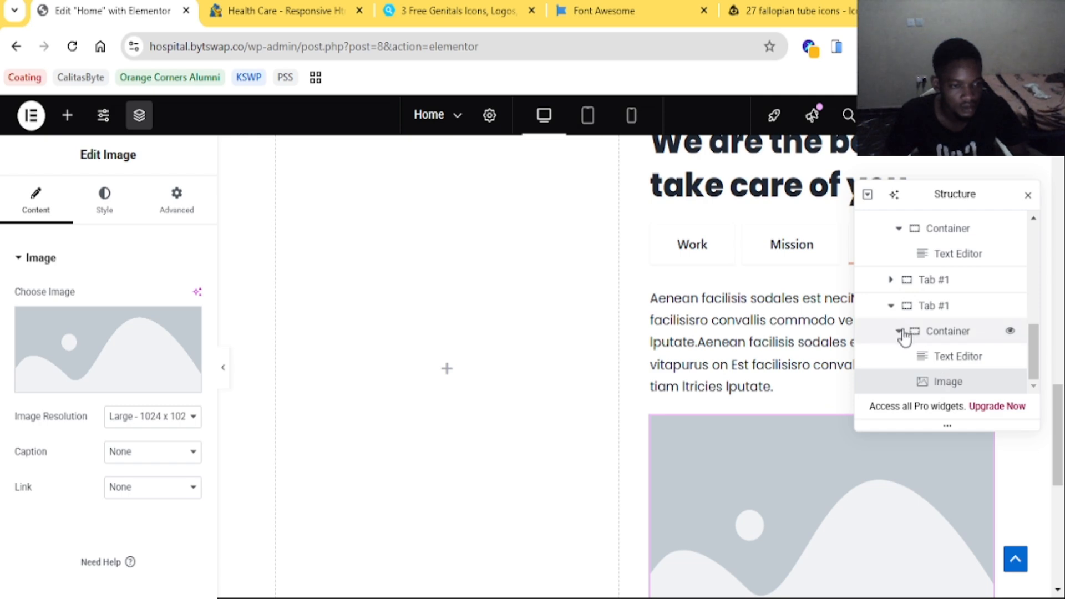
left_click(931, 355)
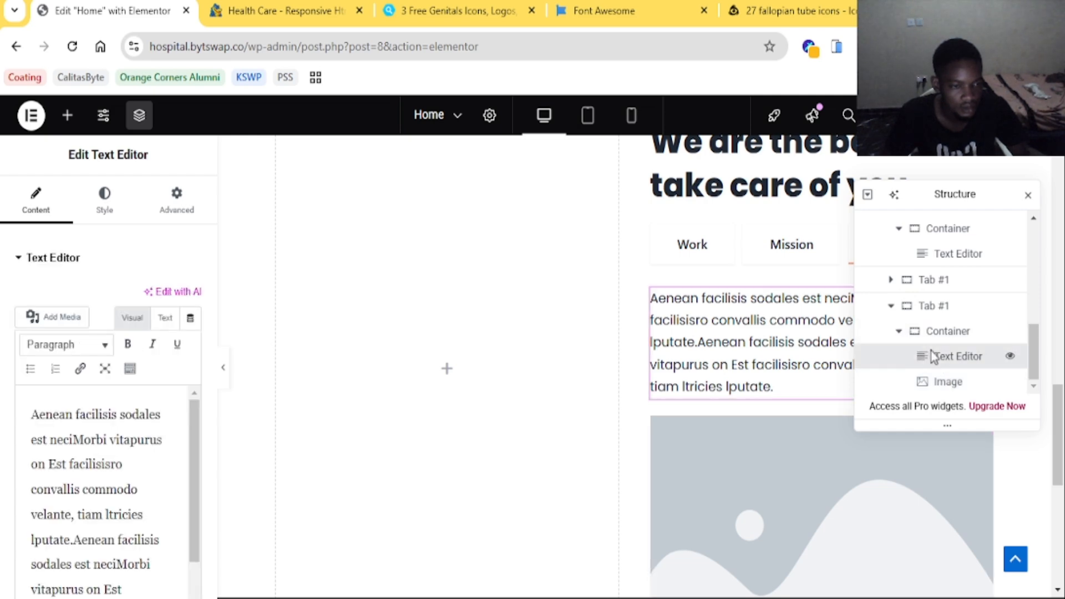
mouse_move(925, 336)
left_mouse_down()
mouse_move(904, 334)
mouse_move(892, 304)
mouse_move(915, 346)
mouse_move(928, 348)
mouse_move(891, 301)
mouse_move(889, 277)
mouse_move(924, 321)
left_mouse_up()
Rename the three tab containers in the page structure as Work, Mission and Achievement
double_click(937, 329)
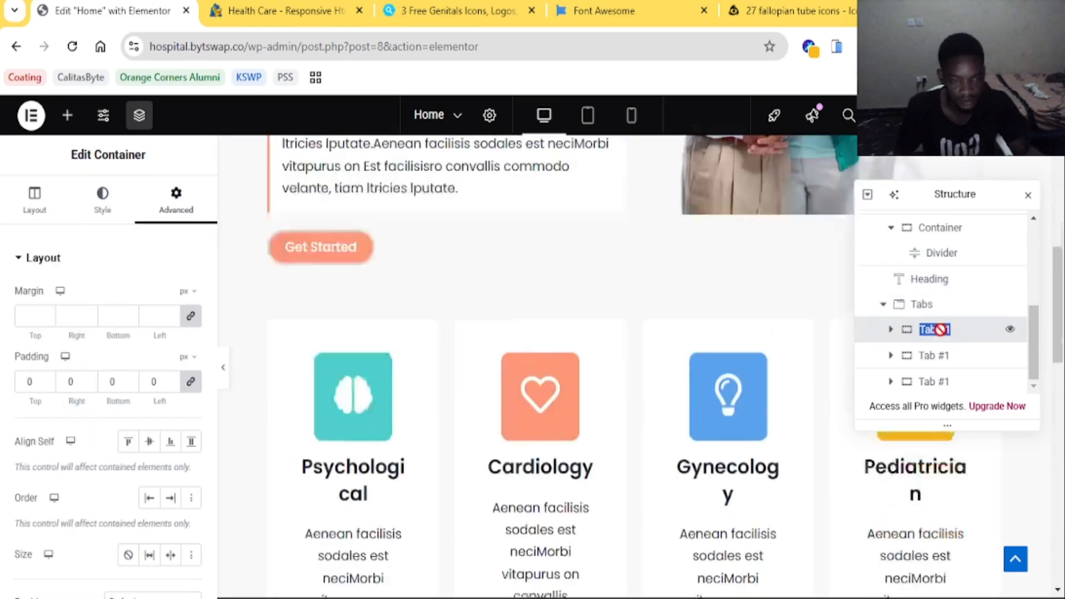
type("Wo")
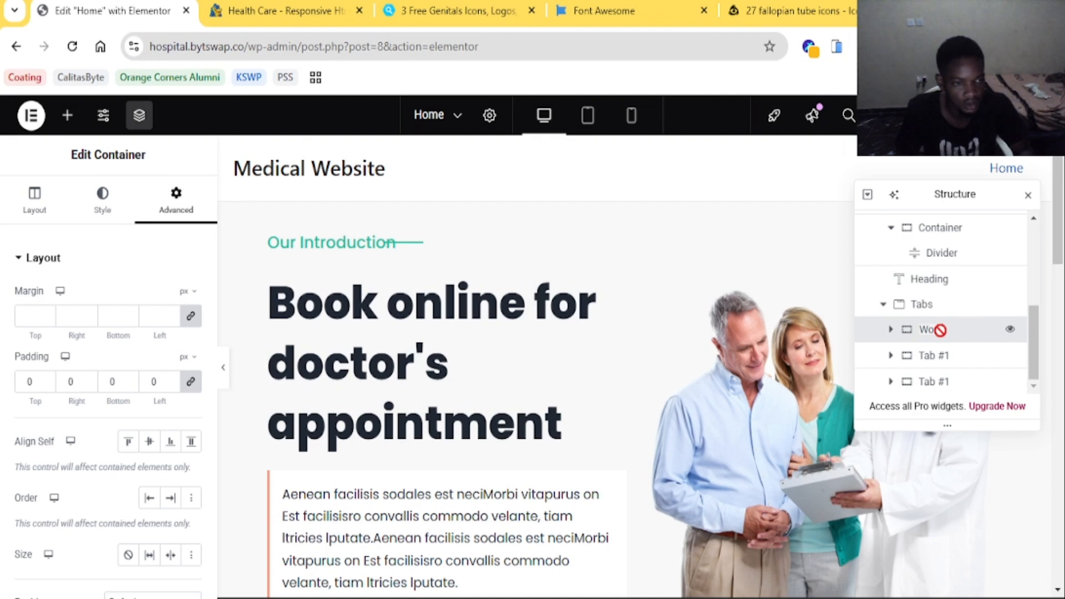
type("rk")
double_click(944, 358)
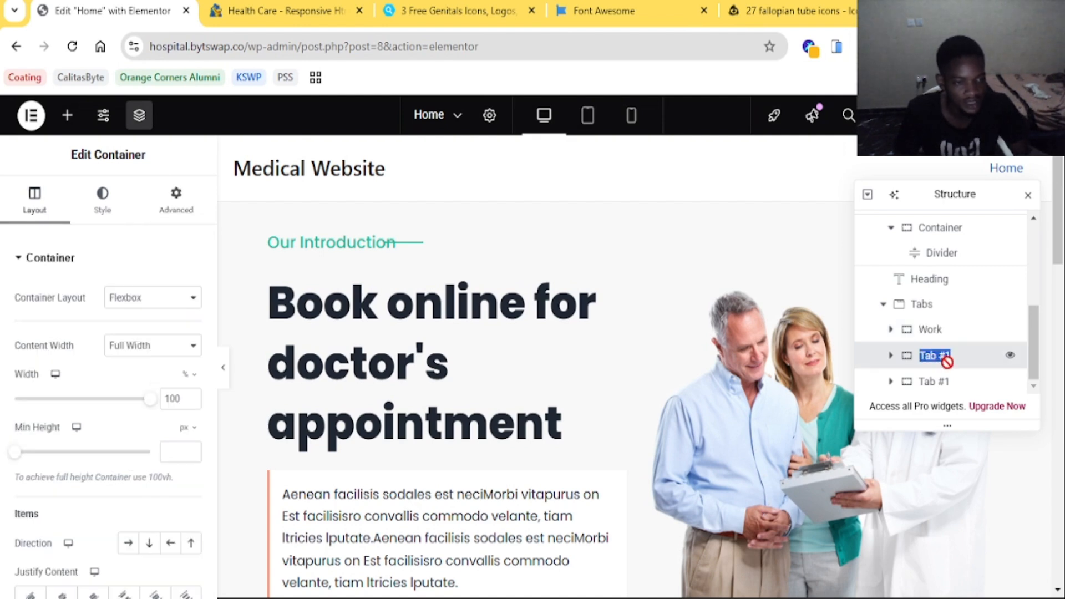
type("Mission")
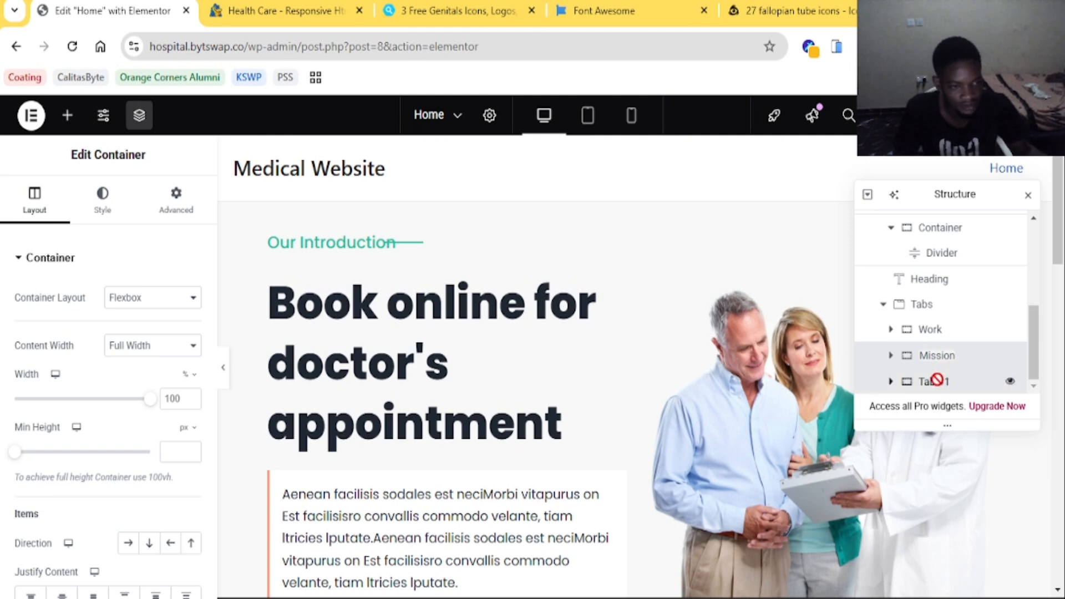
double_click(937, 381)
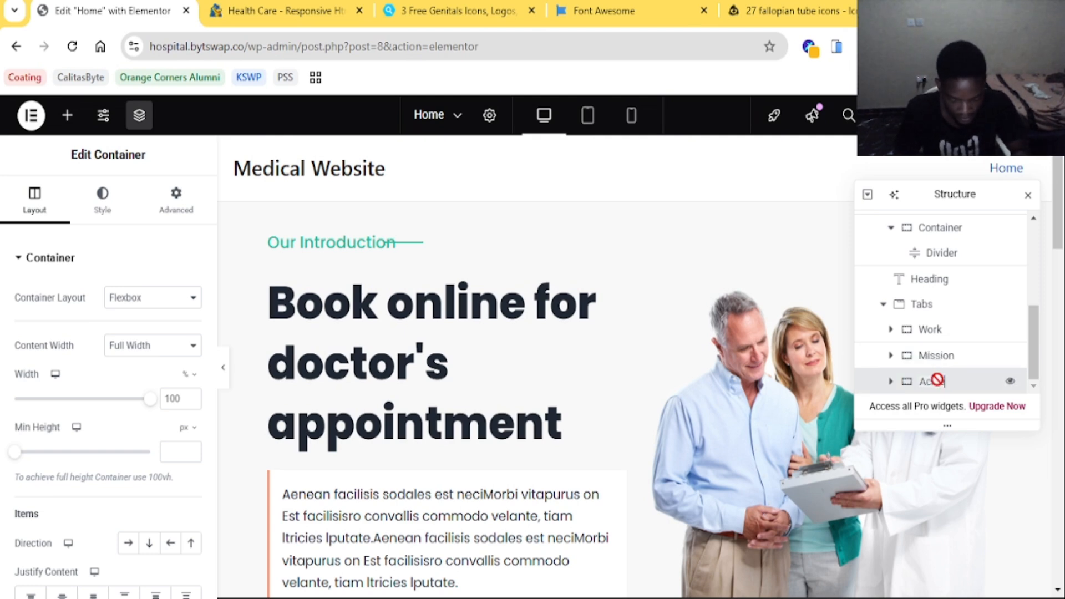
Delete the Image widget from the container inside the Achievement tab
left_click(890, 381)
scroll(941, 361, "down", 1)
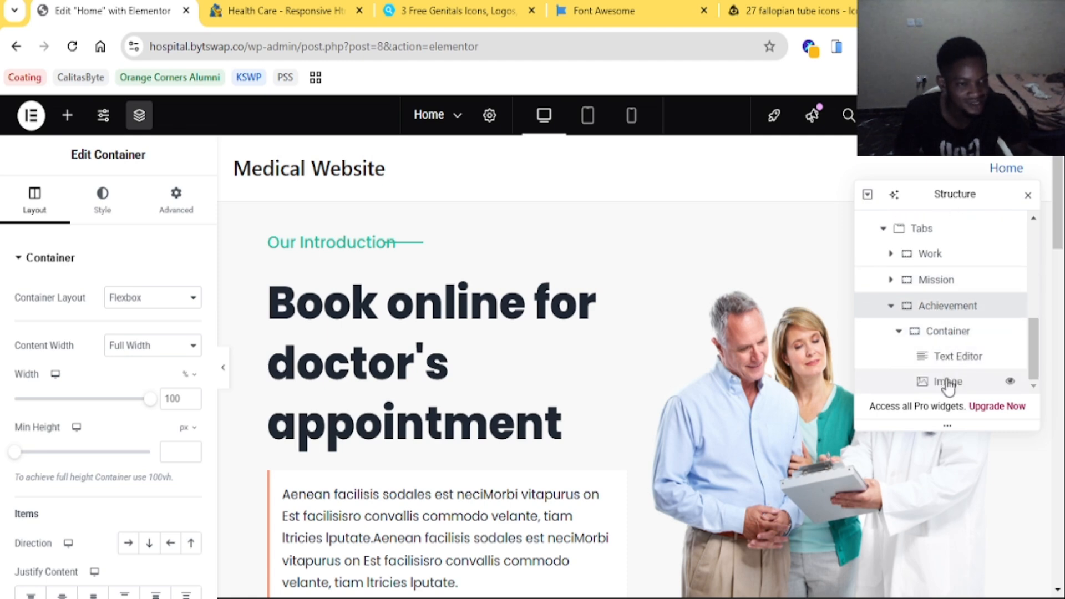
left_click(948, 383)
right_click(948, 382)
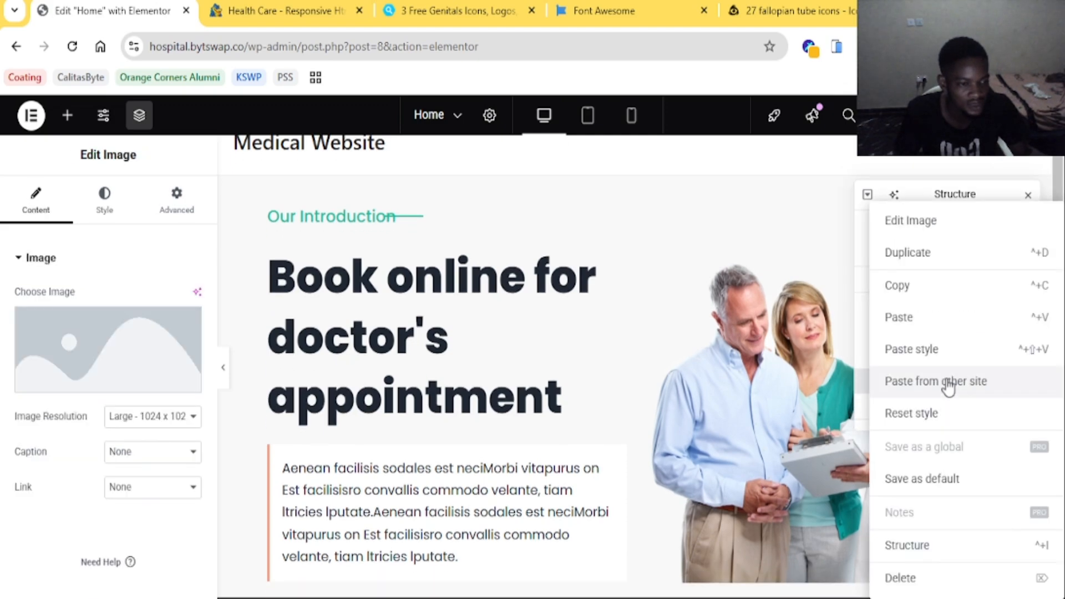
left_click(924, 580)
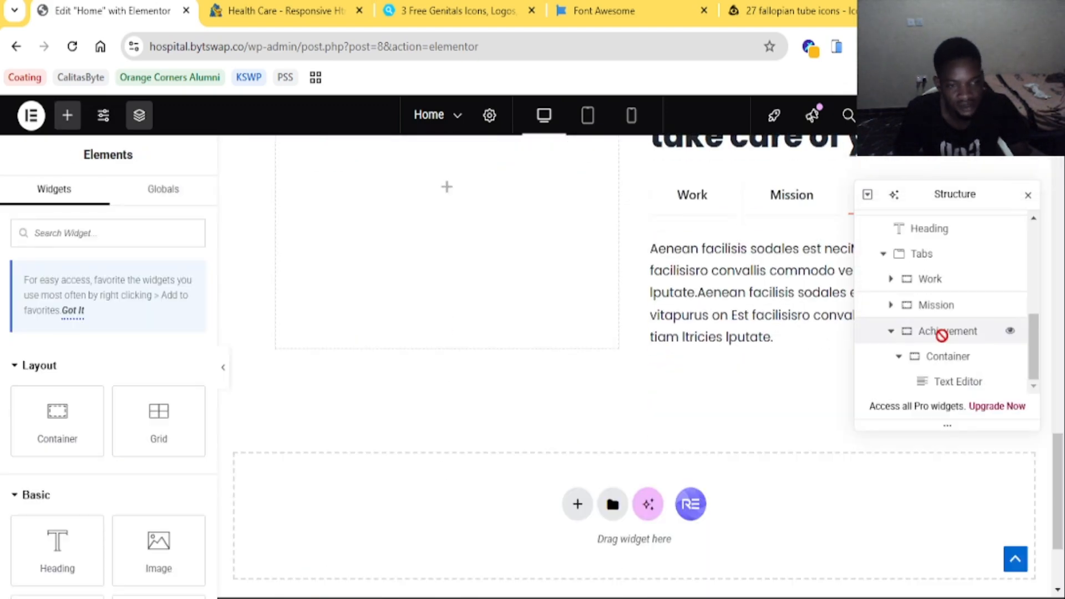
Add a new Image widget to the About Us text column and place it directly below the Tabs widget, outside the tabs
left_click(899, 358)
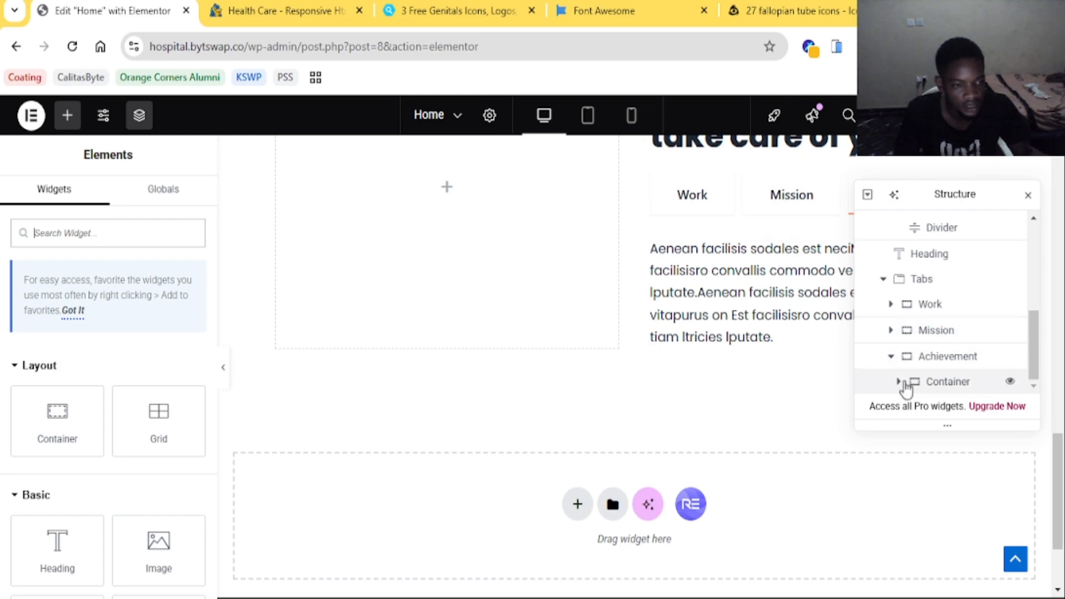
left_click(895, 358)
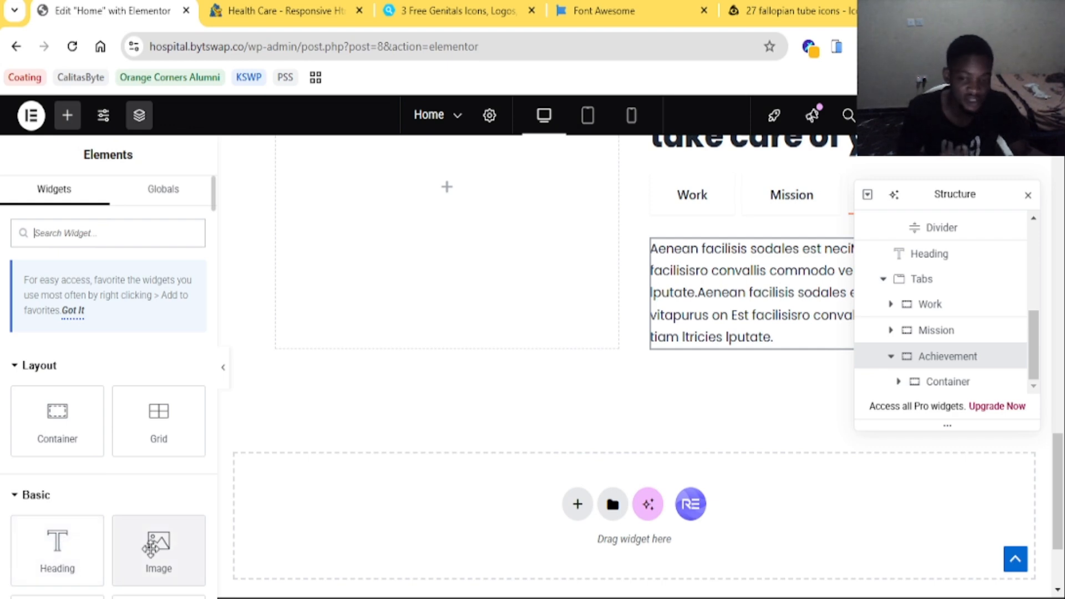
left_click_drag(149, 547, 801, 344)
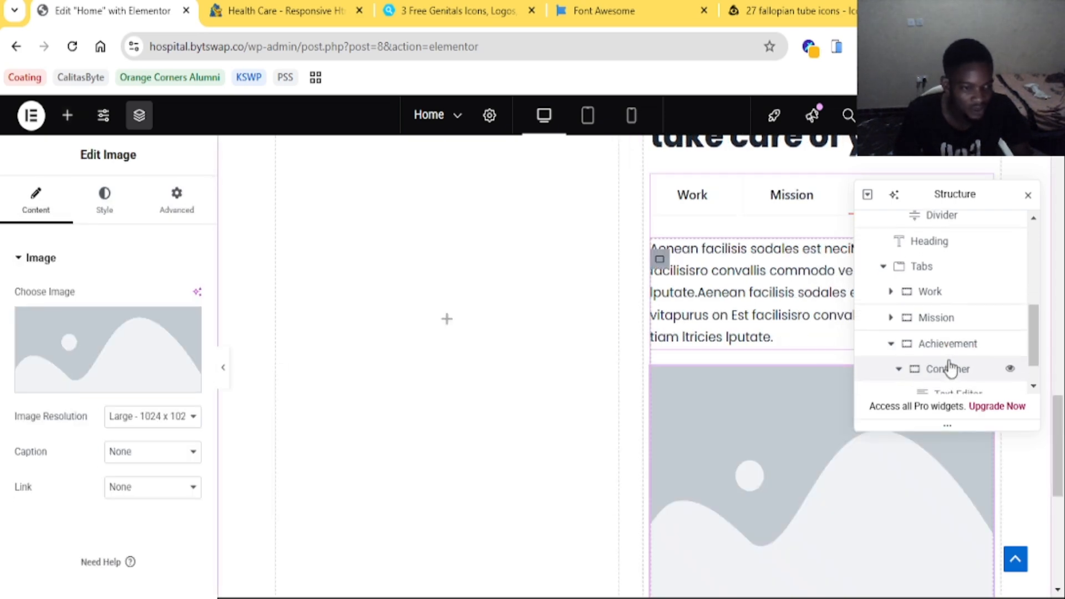
left_click_drag(954, 384, 877, 379)
left_click_drag(956, 386, 928, 247)
scroll(892, 300, "up", 2)
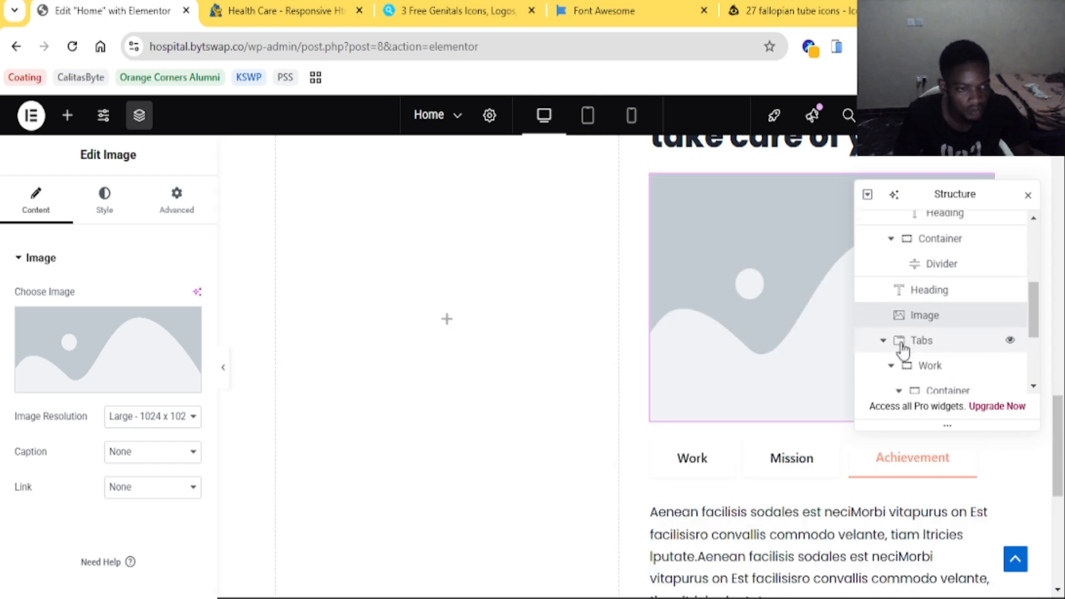
left_click(883, 340)
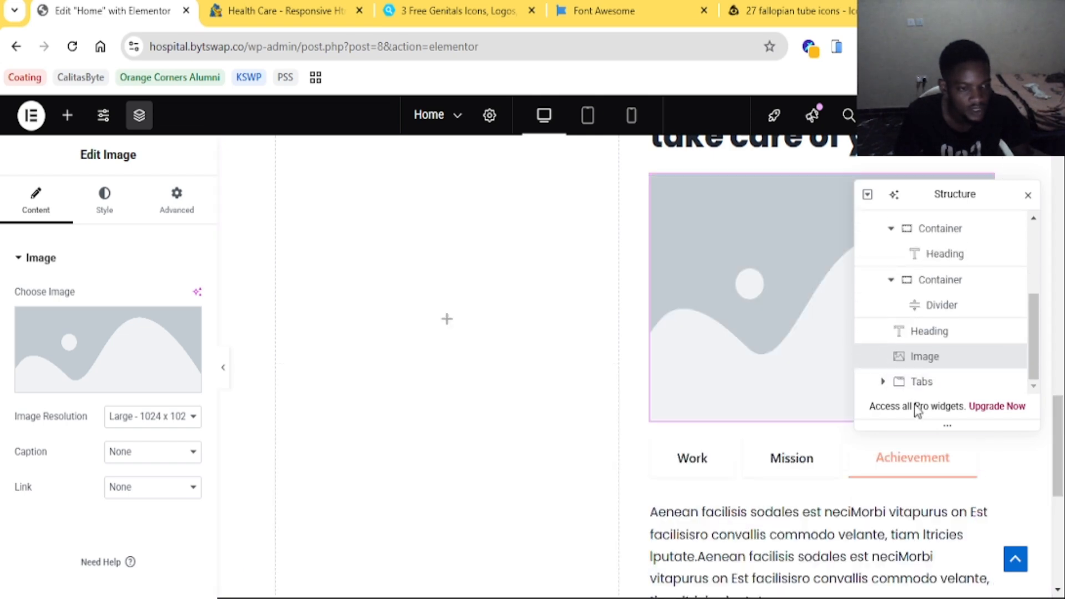
left_click_drag(921, 365, 941, 344)
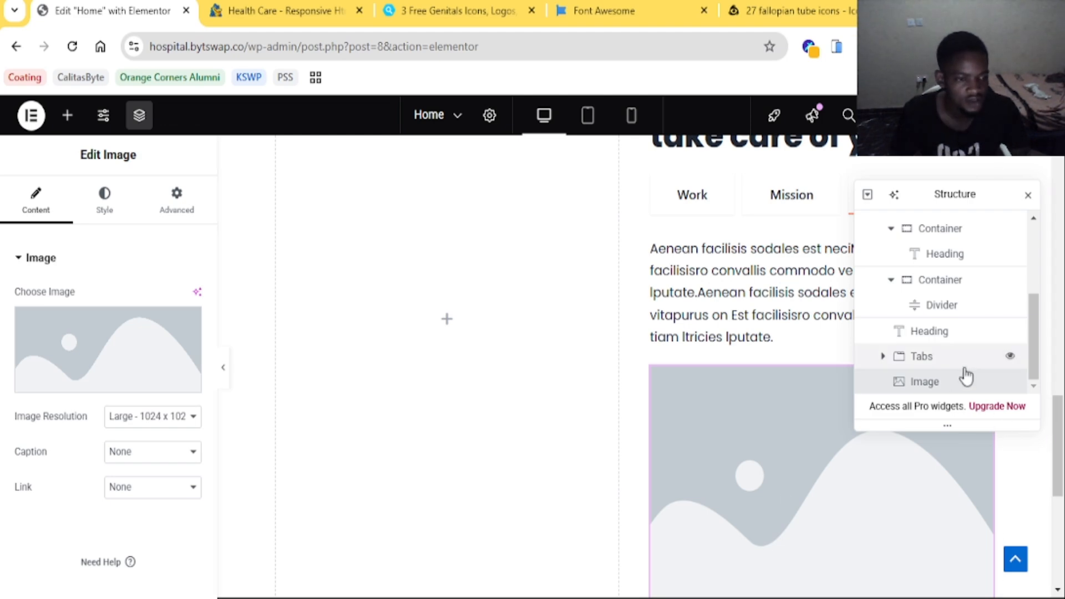
Use the handwritten signature from the media library as the picture of the Image widget below the tabs
left_click(90, 336)
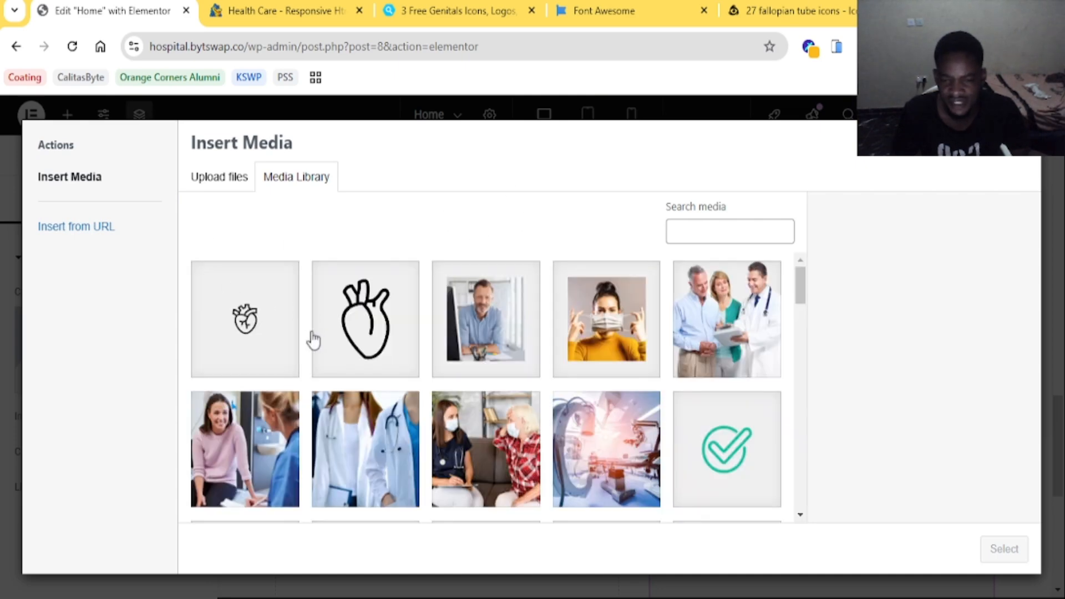
scroll(580, 368, "down", 5)
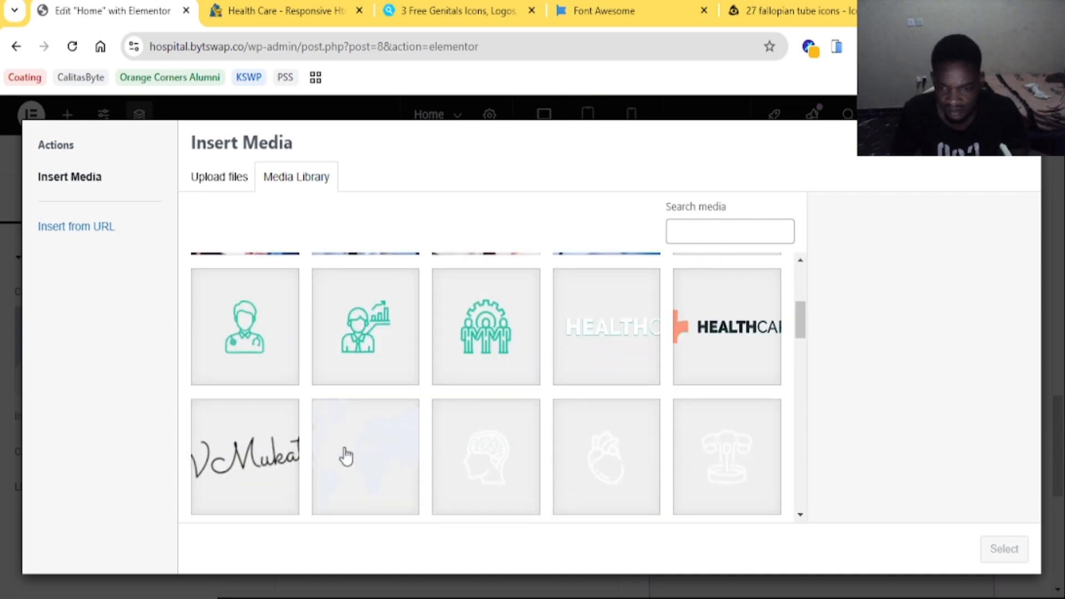
left_click(267, 450)
left_click(1003, 548)
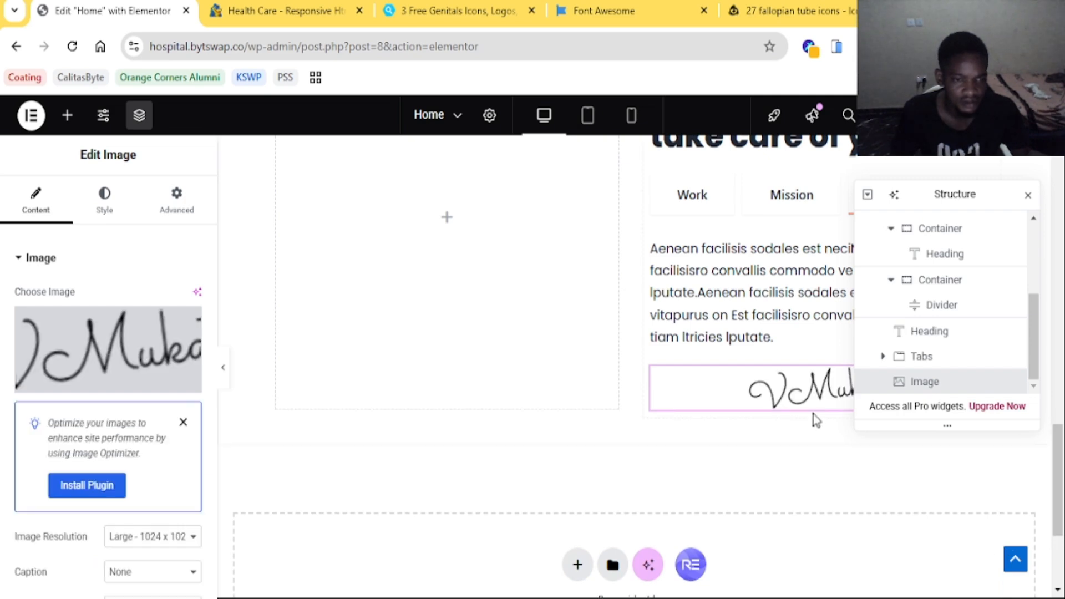
Align the signature image to the left and check its placement against the reference site
left_click(105, 198)
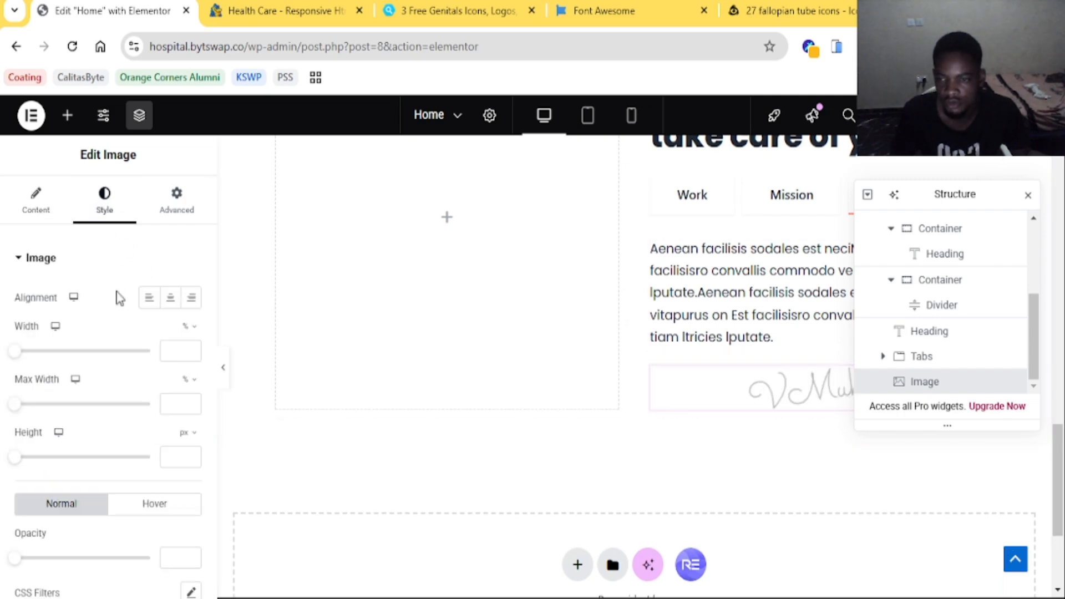
left_click(152, 301)
left_click(283, 10)
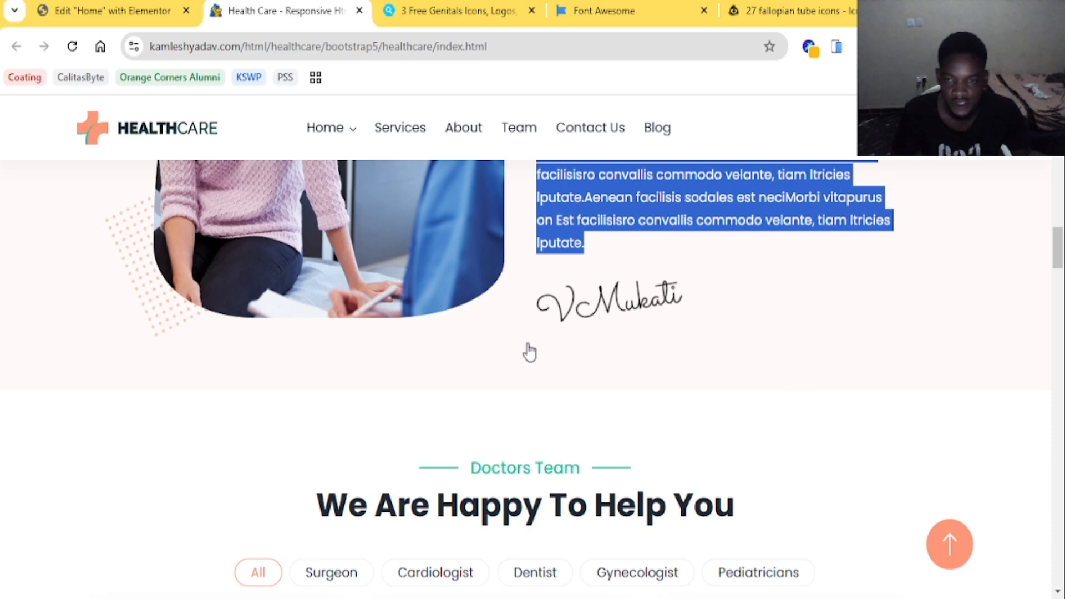
scroll(529, 353, "up", 1)
left_click(133, 11)
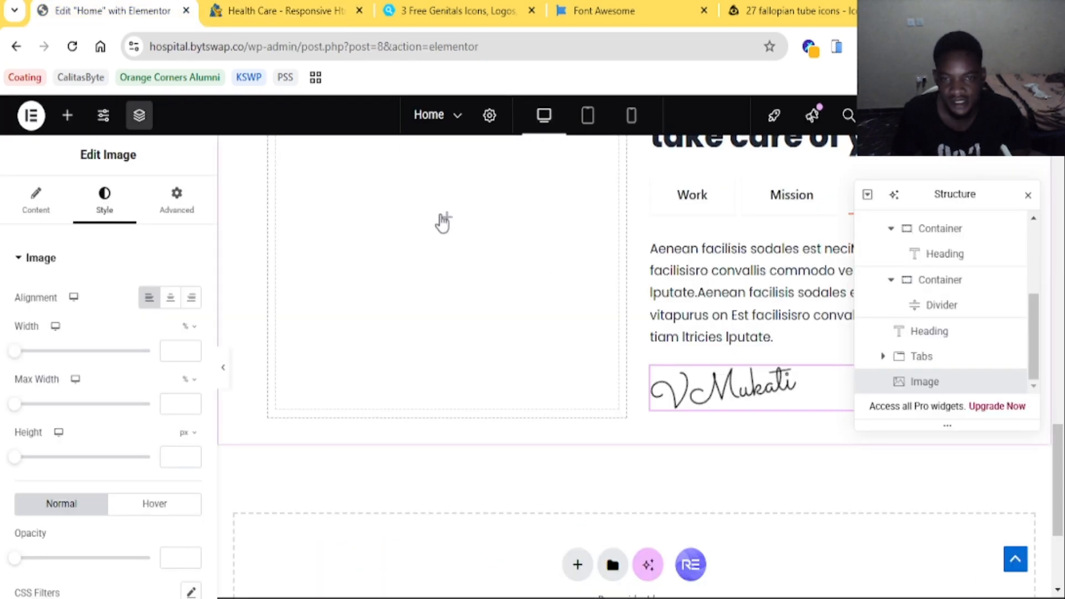
Add an Image widget to the empty About Us column with the library photo of the smiling woman in pink, matching the reference site
left_click(67, 114)
left_click_drag(158, 549, 395, 298)
left_click(123, 351)
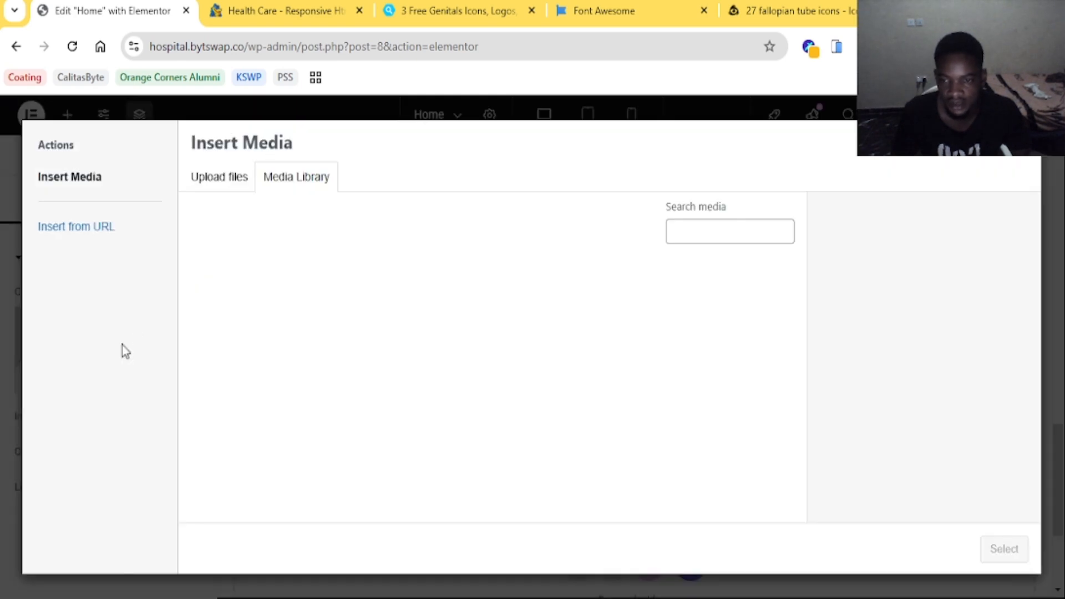
left_click(244, 10)
scroll(294, 225, "up", 2)
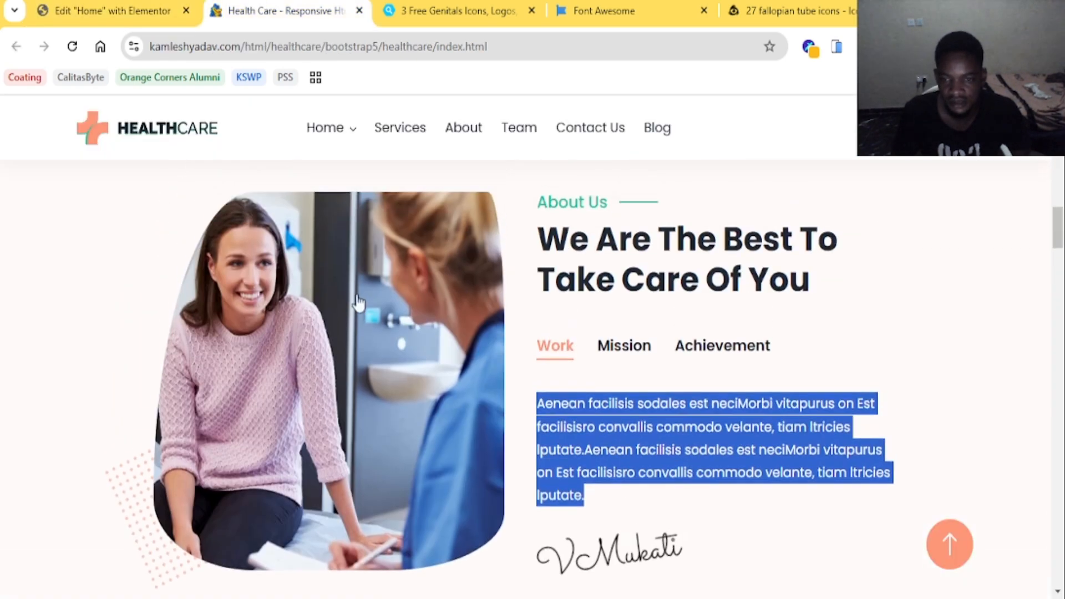
left_click(111, 10)
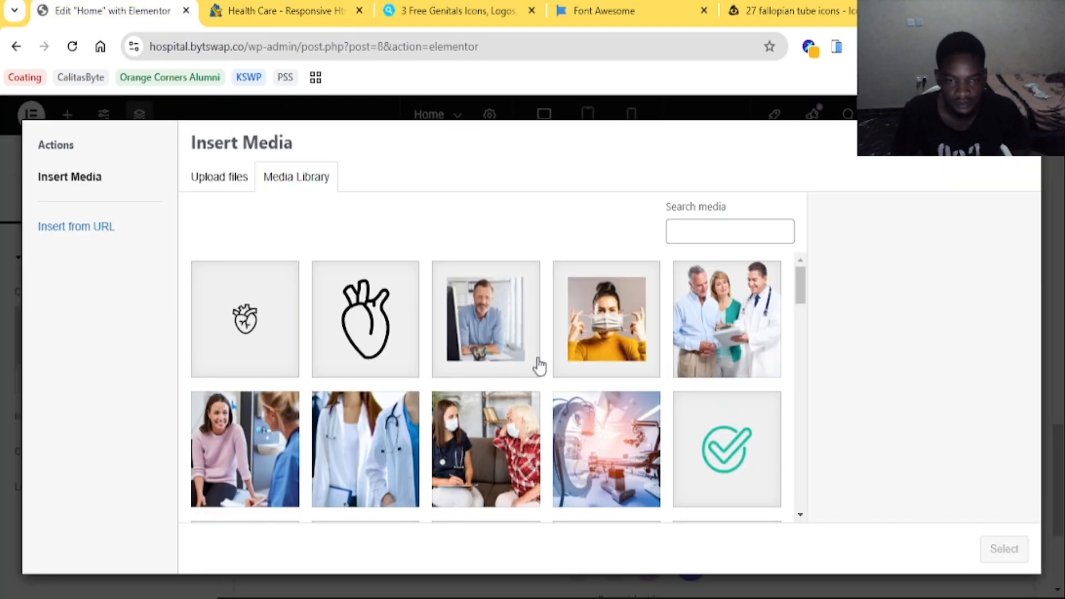
left_click(280, 426)
left_click(987, 550)
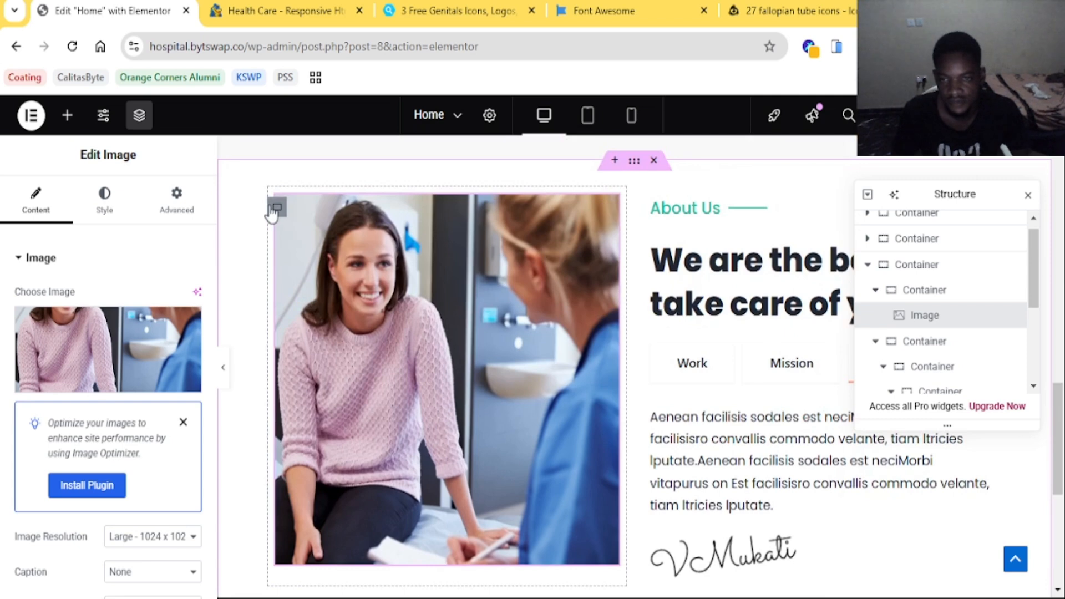
Try to centre the photo vertically in its container with Justify Content
left_click(277, 207)
scroll(87, 404, "down", 3)
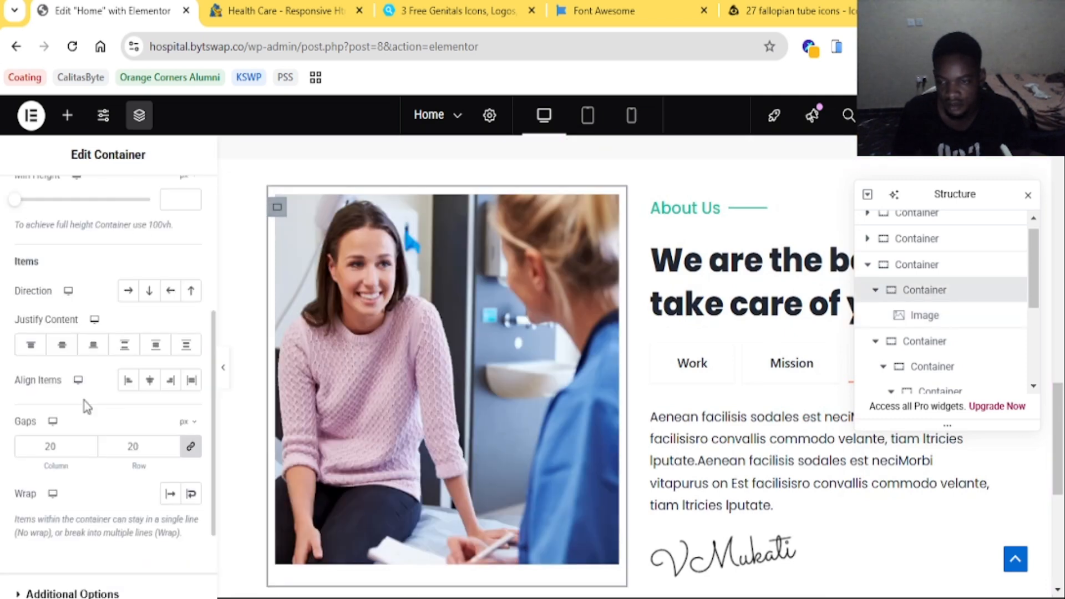
left_click(66, 345)
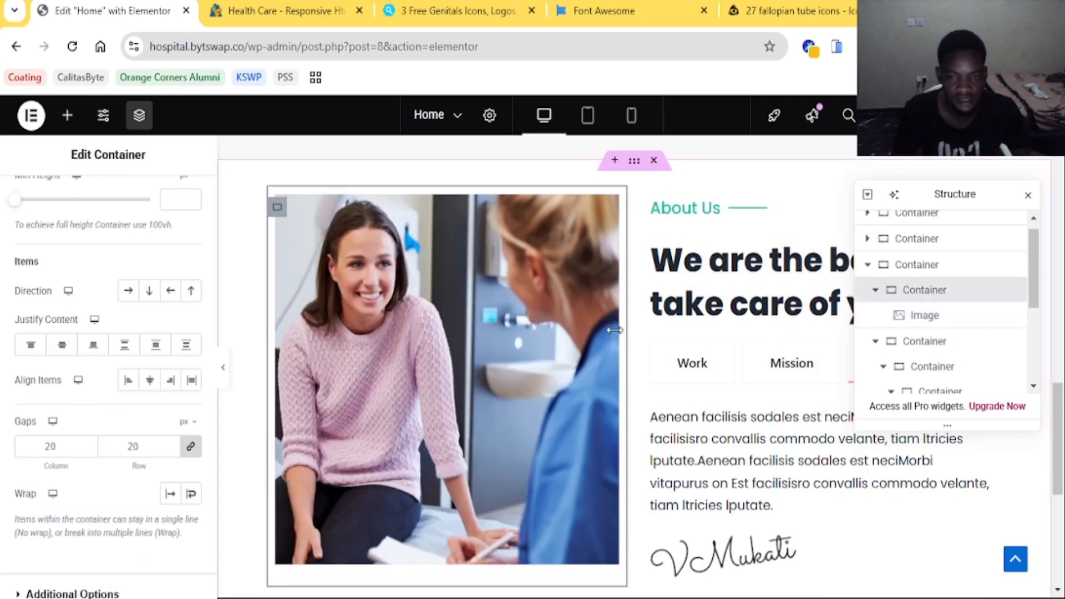
scroll(560, 333, "down", 2)
scroll(468, 342, "up", 2)
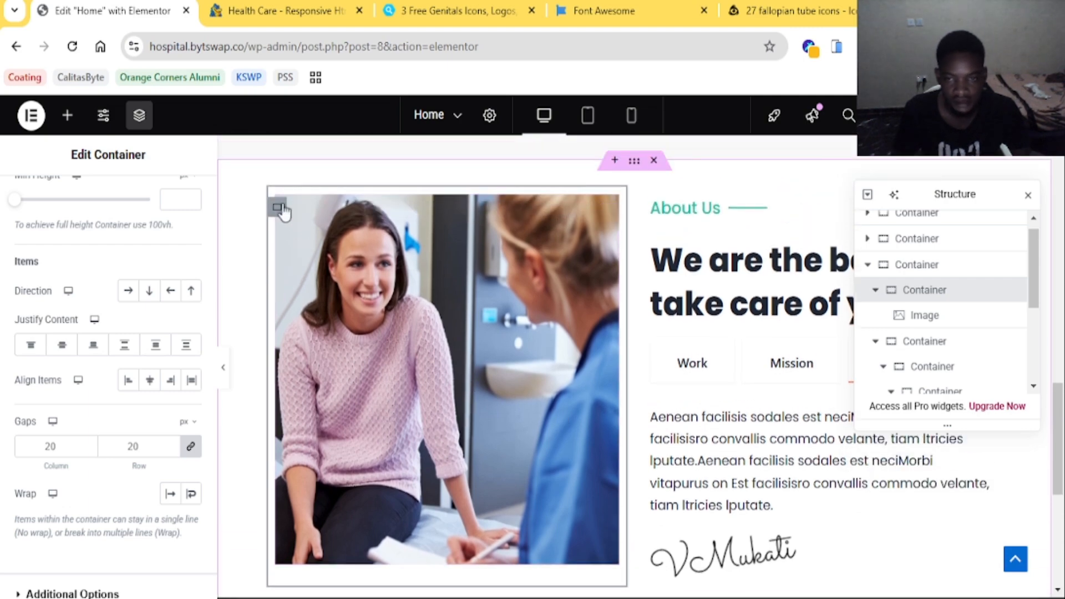
scroll(665, 349, "down", 5)
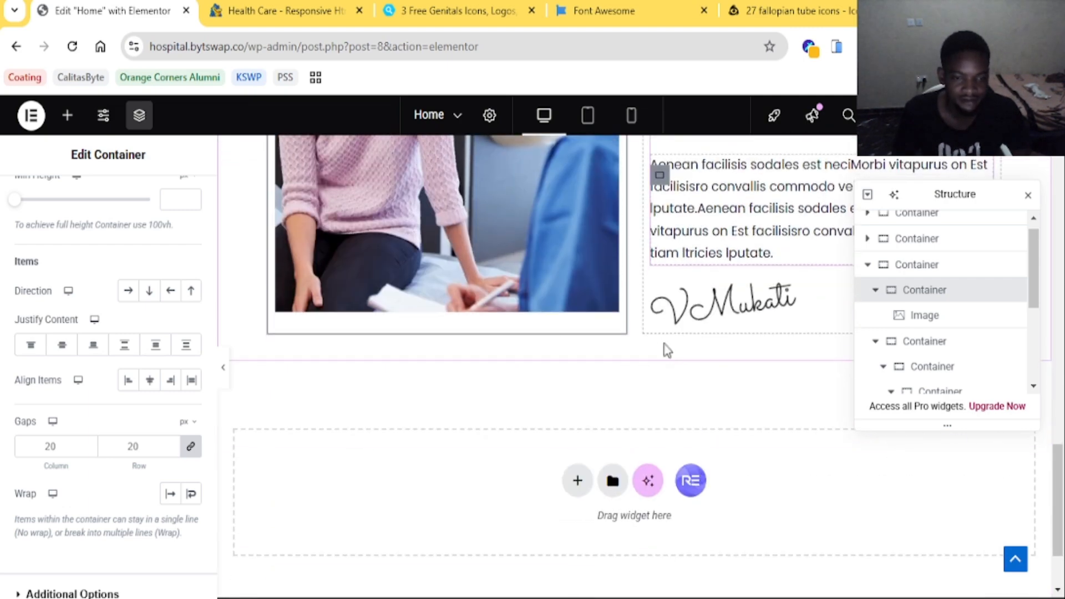
Preview the page without the editing panel and switch between the Work, Mission and Achievement tabs to check them
left_click(226, 372)
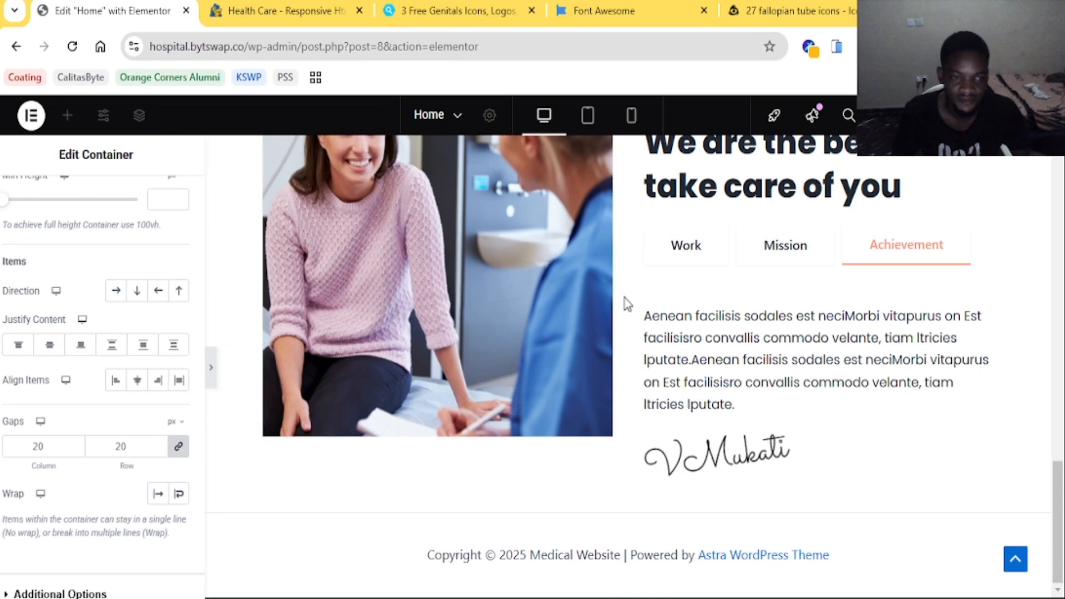
scroll(667, 301, "up", 3)
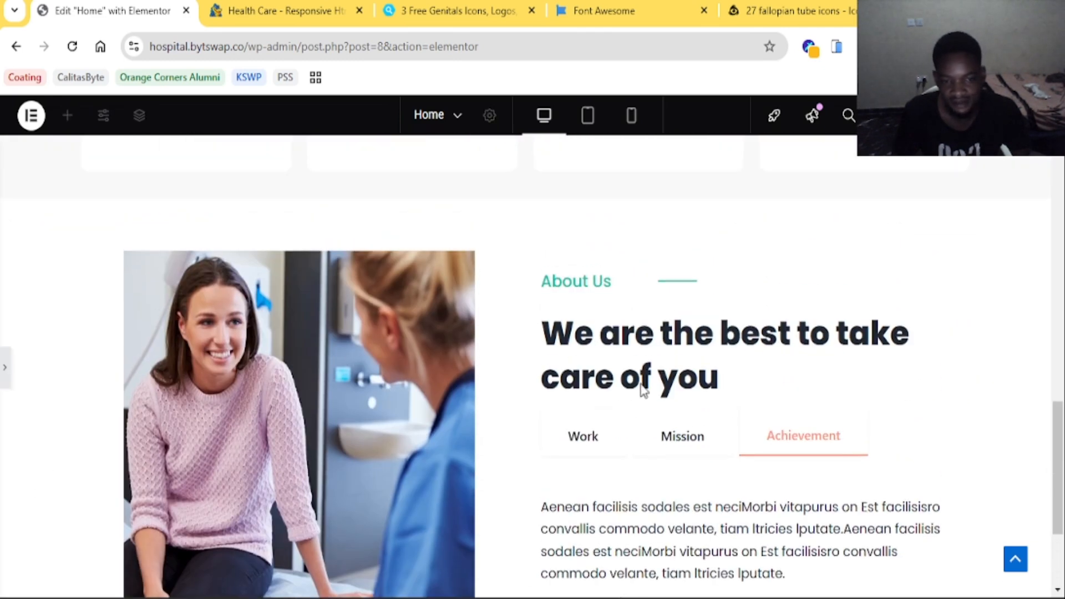
left_click(592, 440)
left_click(700, 447)
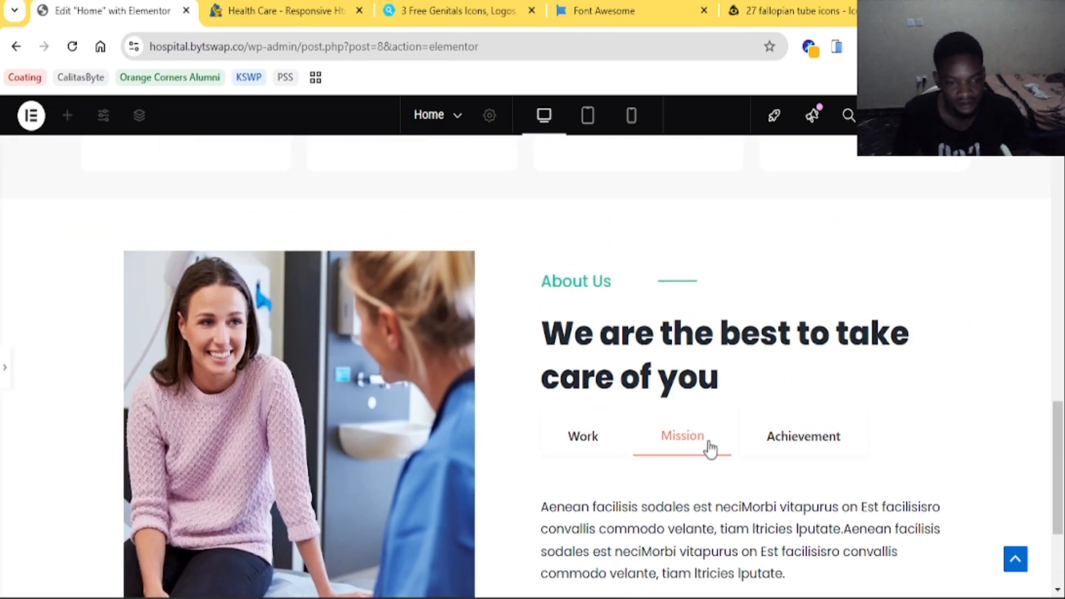
left_click(787, 442)
left_click(662, 442)
left_click(601, 442)
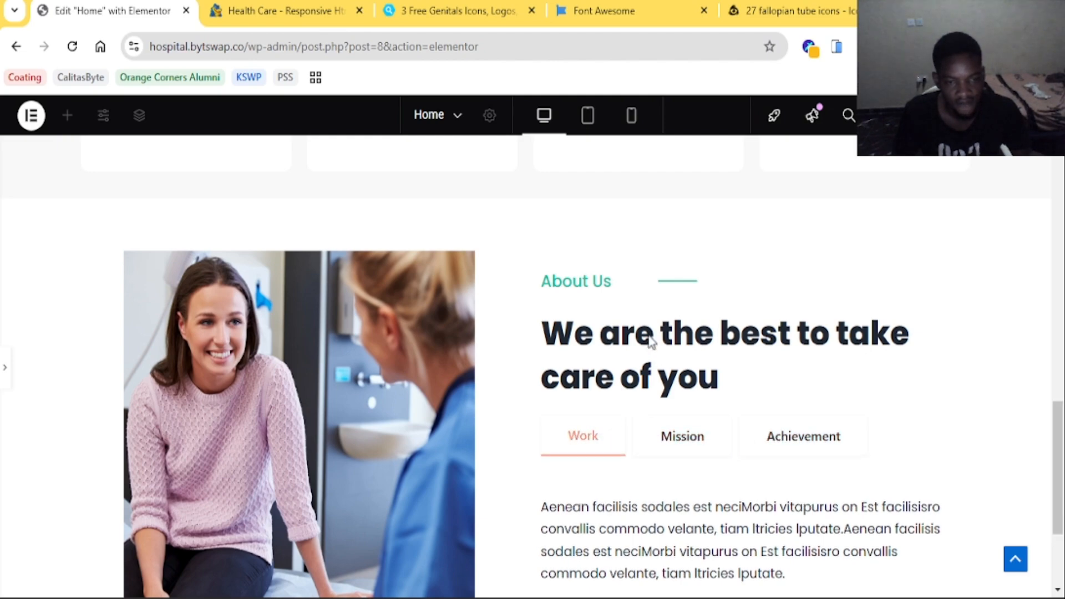
Review the previewed page from the introduction through the service cards to the About Us section and its signature
scroll(650, 339, "up", 3)
scroll(647, 330, "down", 3)
scroll(603, 351, "down", 3)
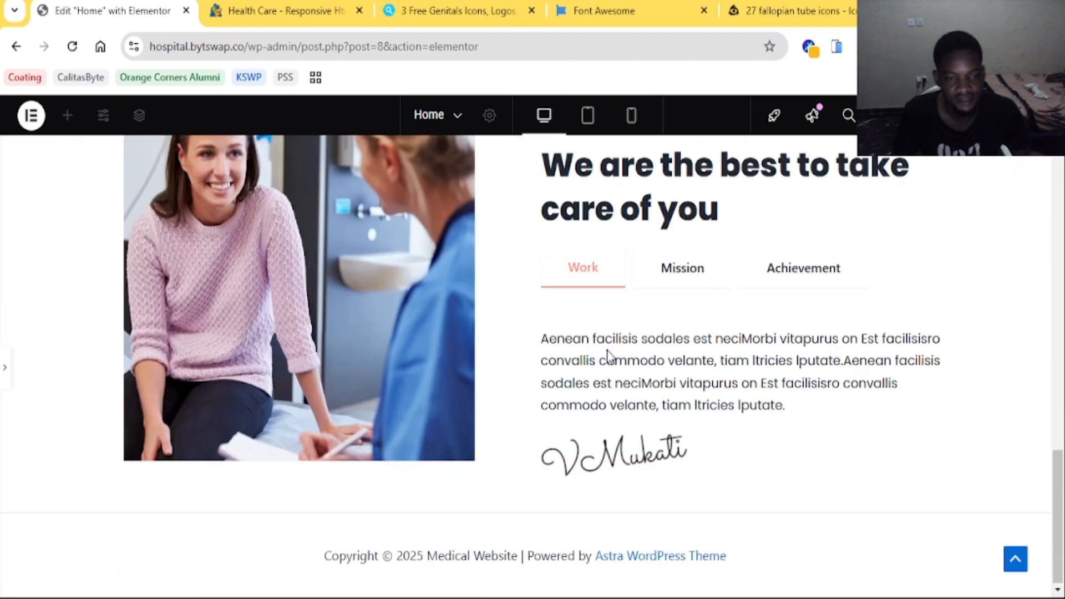
scroll(607, 351, "up", 12)
scroll(606, 351, "down", 6)
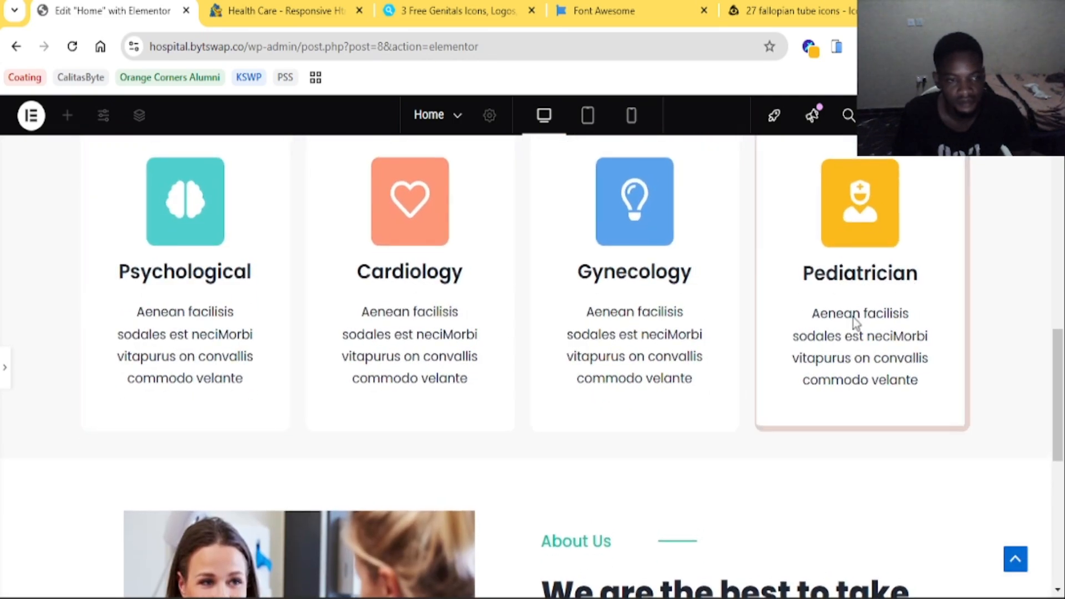
scroll(719, 320, "up", 5)
scroll(276, 272, "up", 5)
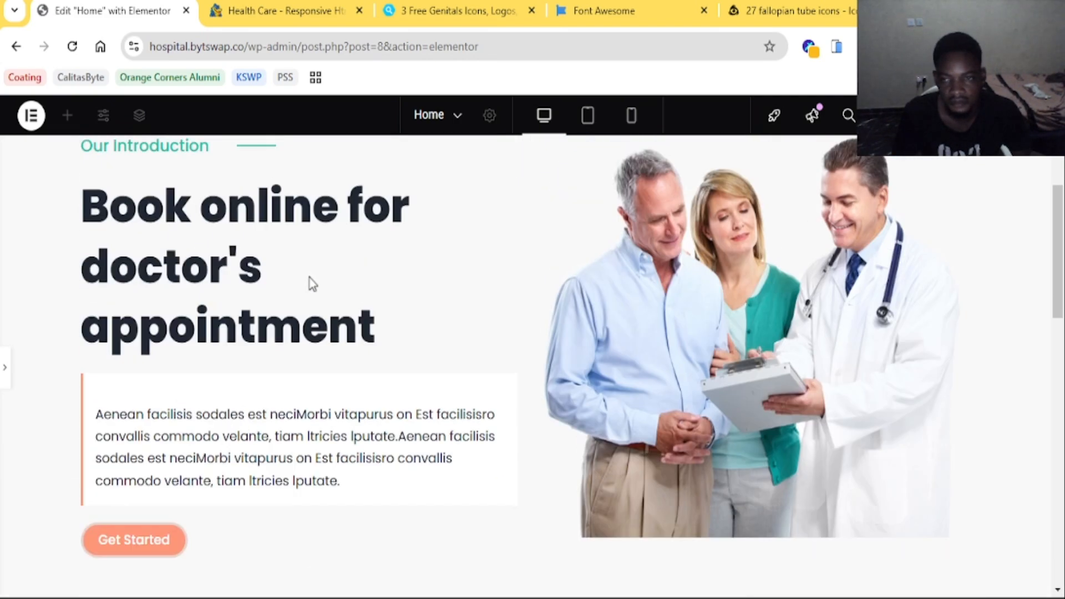
scroll(311, 283, "down", 14)
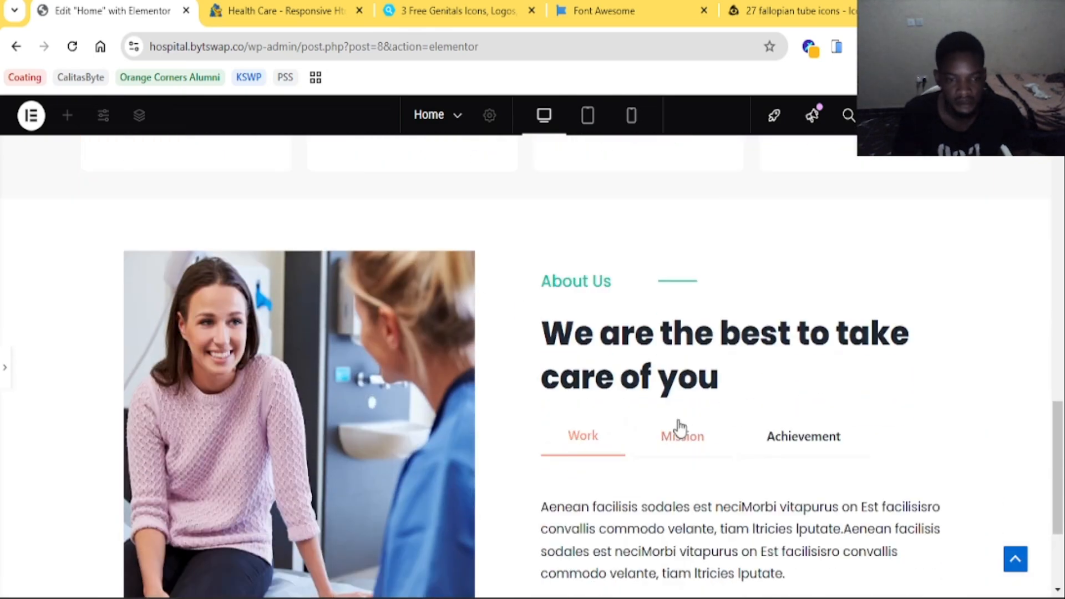
scroll(721, 377, "down", 3)
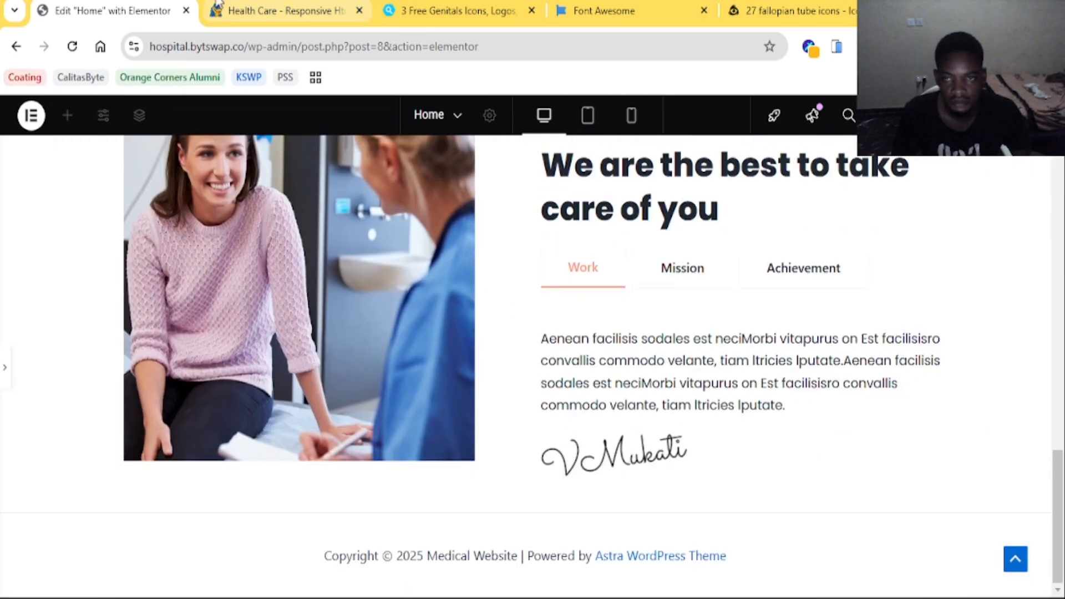
Compare the reference site's About Us section with the previewed page, checking background, photo shape, tabs and signature
left_click(277, 10)
scroll(554, 410, "down", 5)
scroll(600, 428, "up", 3)
scroll(599, 413, "up", 3)
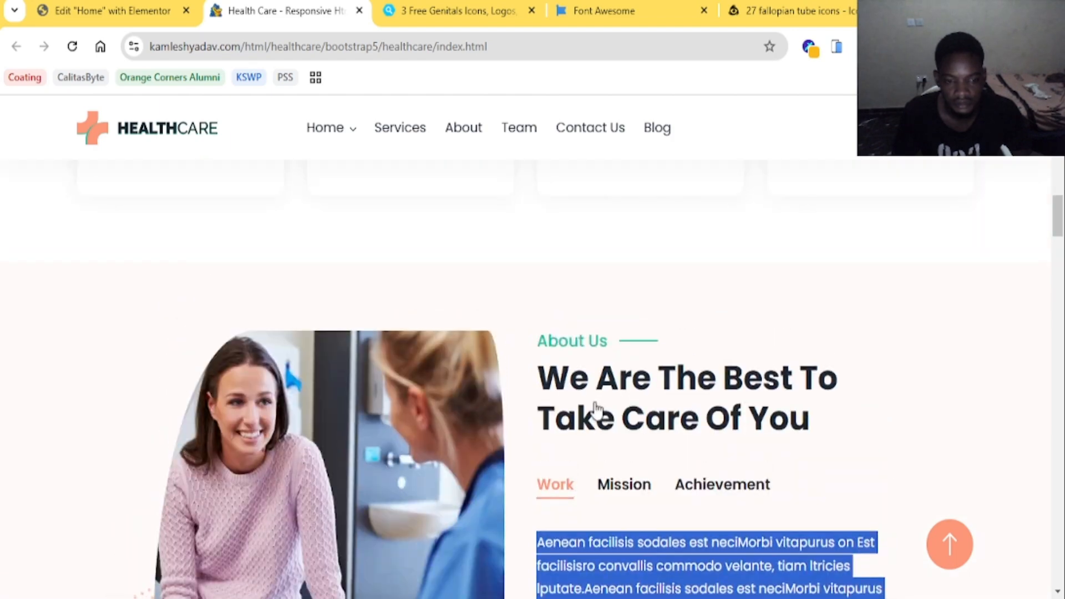
scroll(630, 399, "down", 2)
left_click(880, 342)
left_click(111, 11)
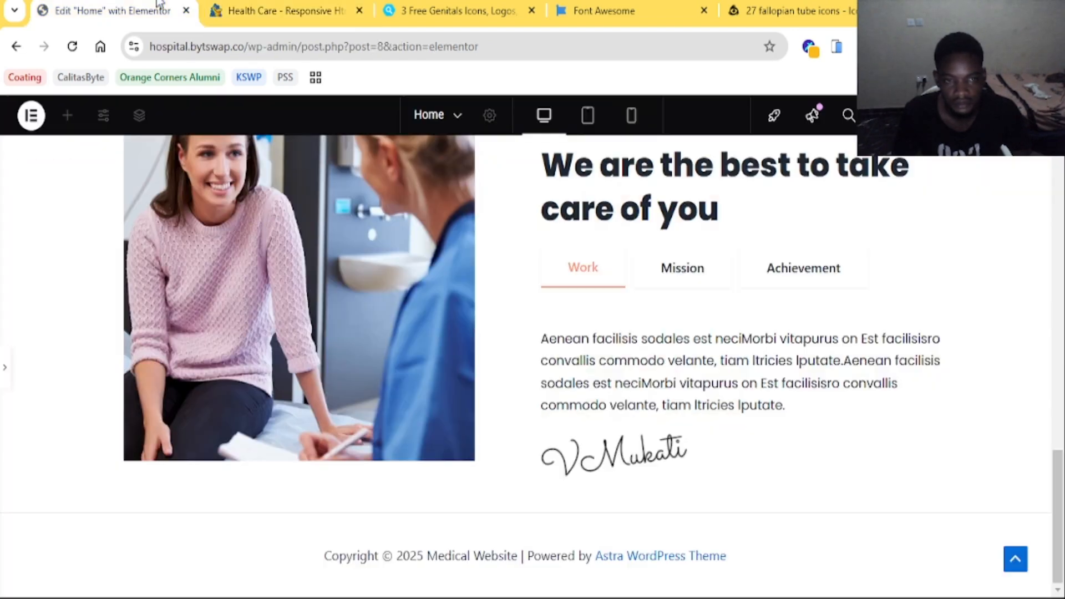
left_click(261, 3)
left_click(167, 11)
left_click(267, 7)
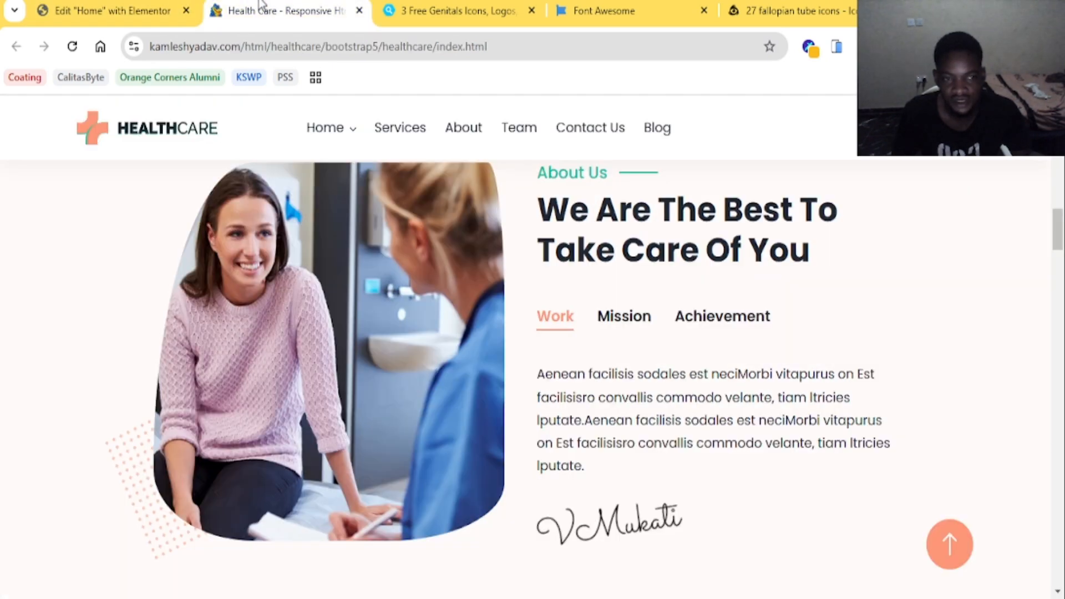
Return to the Elementor editor and set the "We are the best to take care of you" heading's text transform to Capitalize
left_click(143, 3)
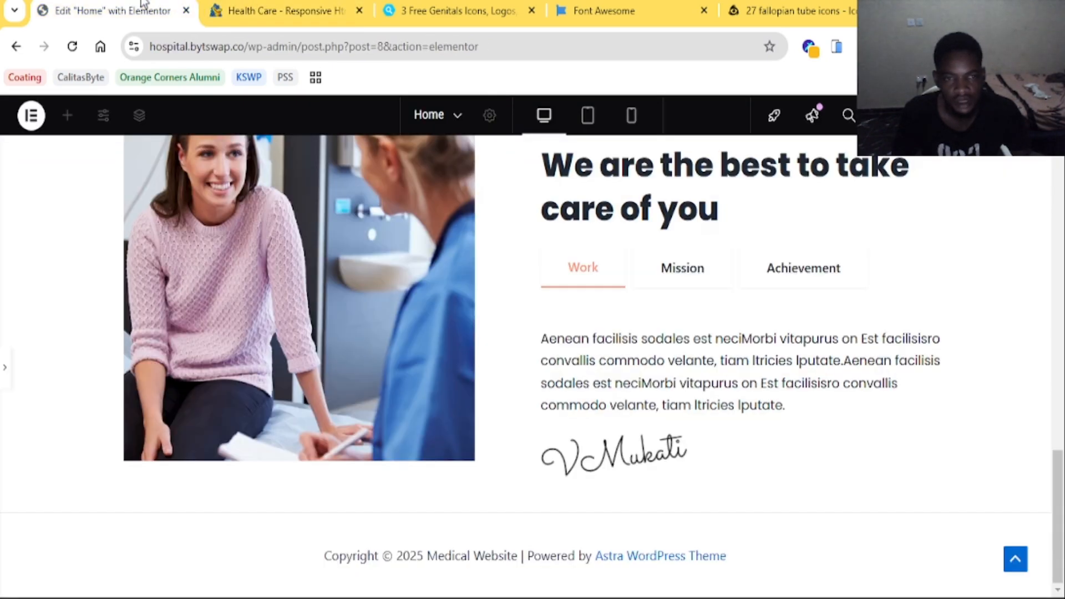
left_click(5, 367)
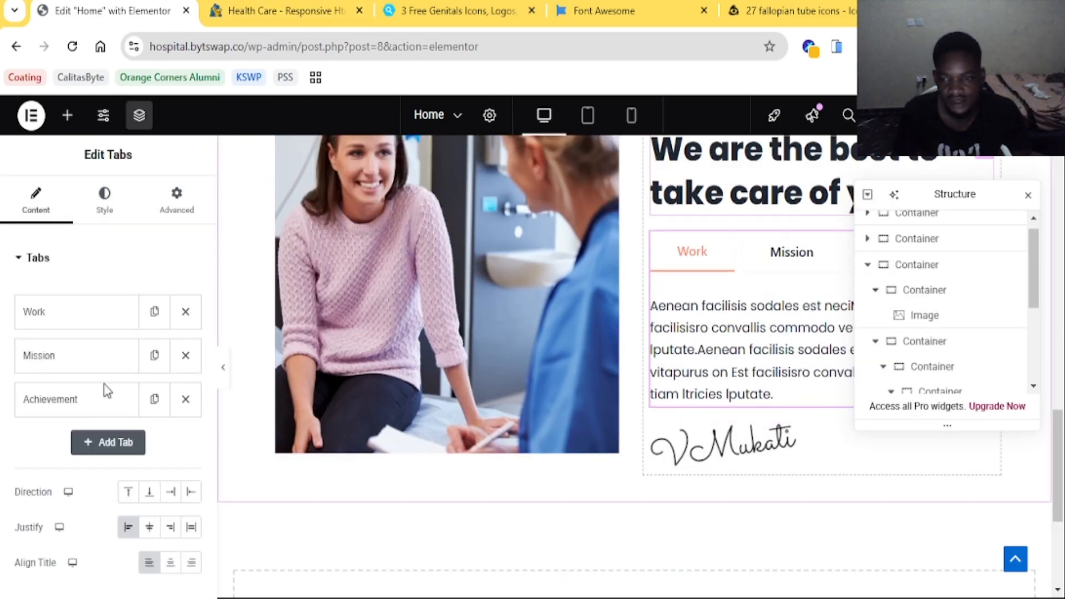
left_click(111, 202)
left_click(191, 345)
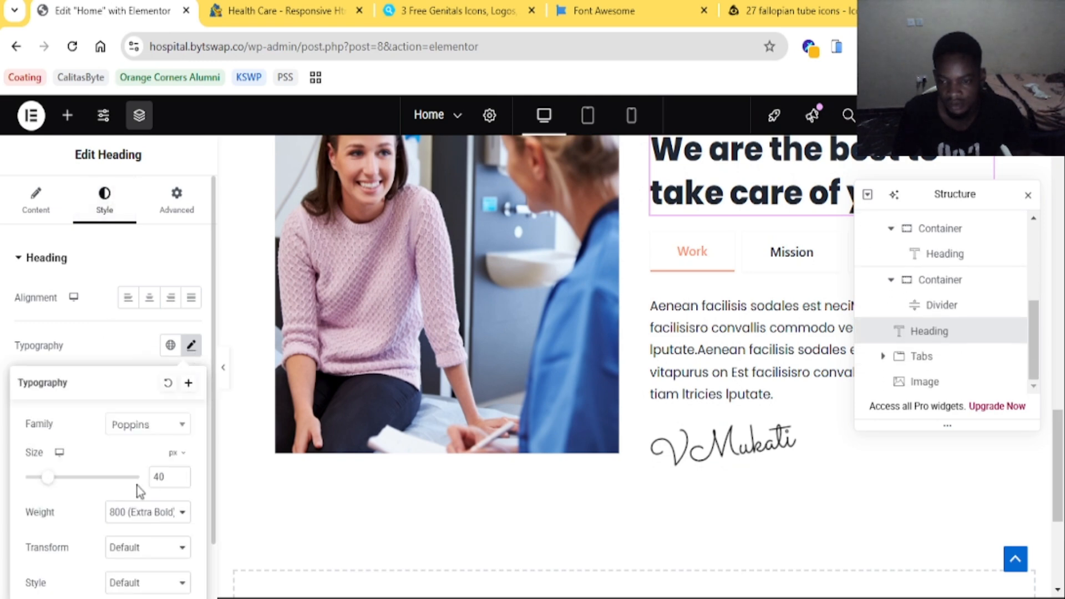
scroll(139, 489, "down", 2)
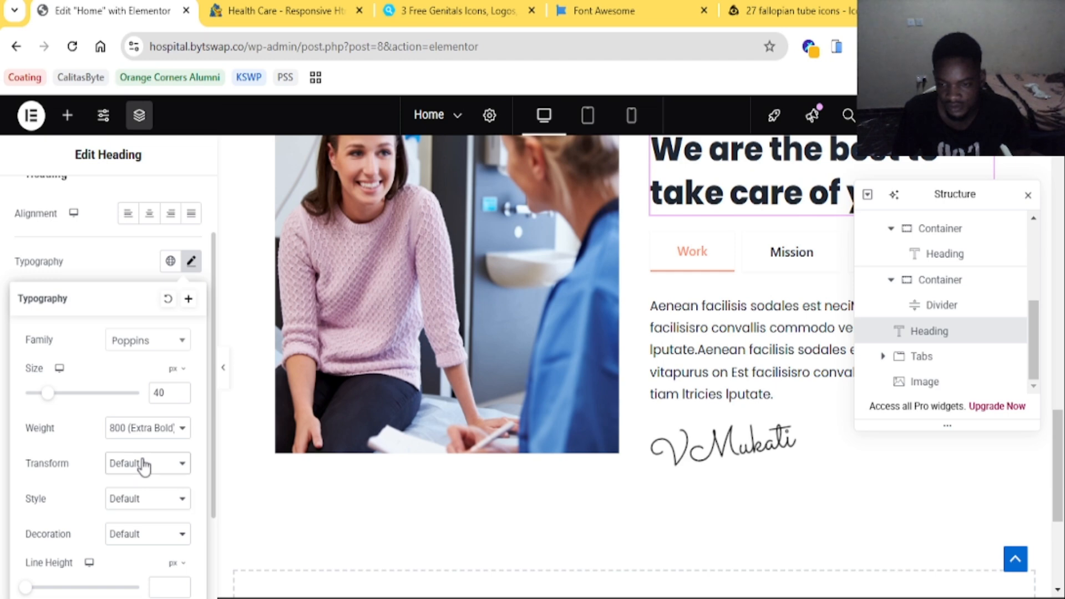
left_click(145, 551)
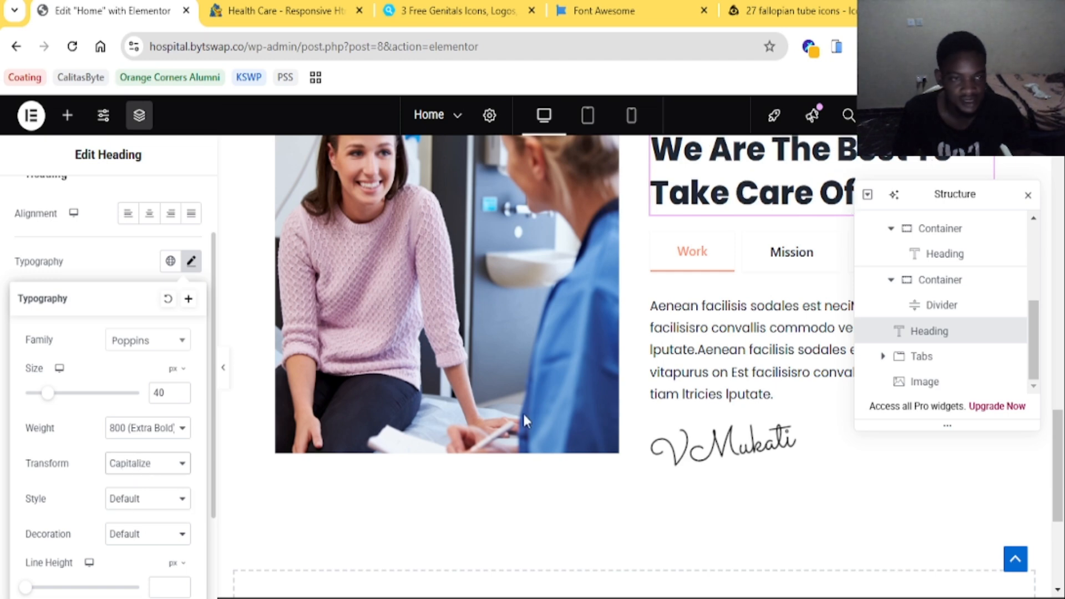
left_click(116, 242)
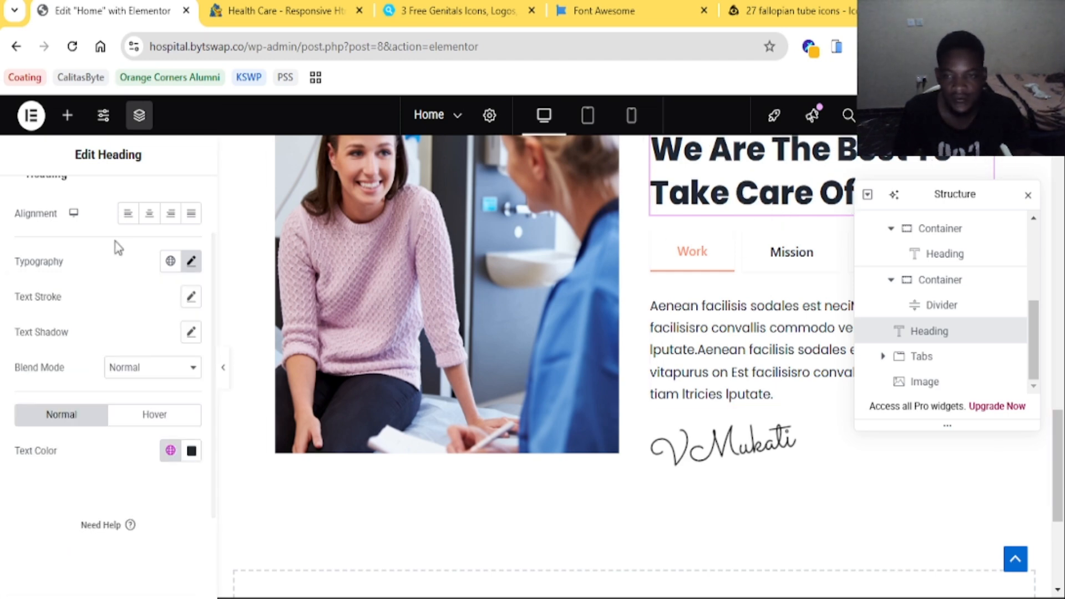
Give the About Us section's main heading a custom width of 76%
scroll(126, 317, "up", 2)
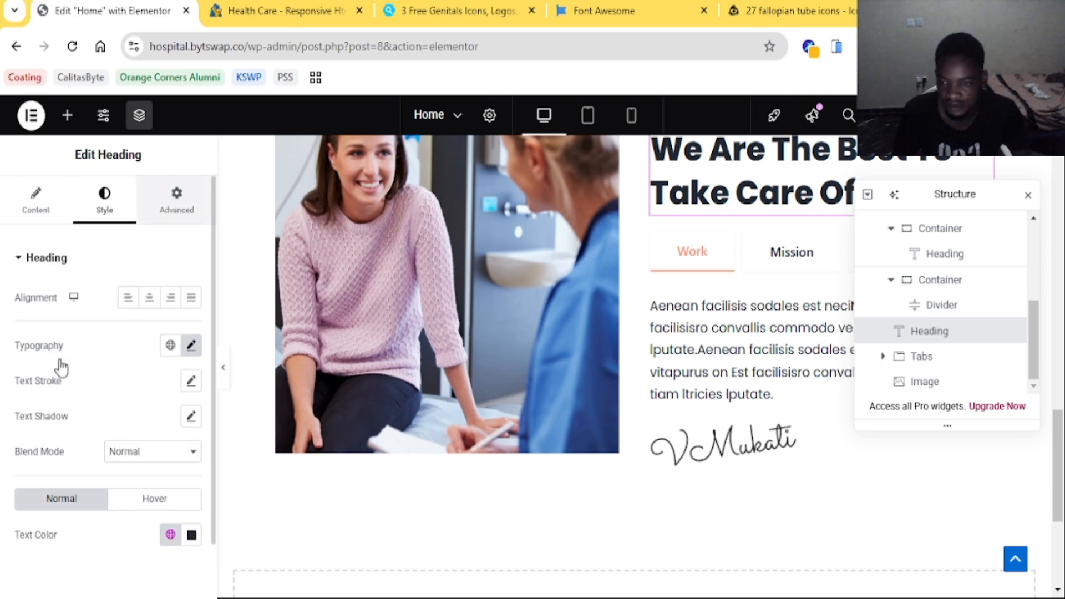
left_click(176, 200)
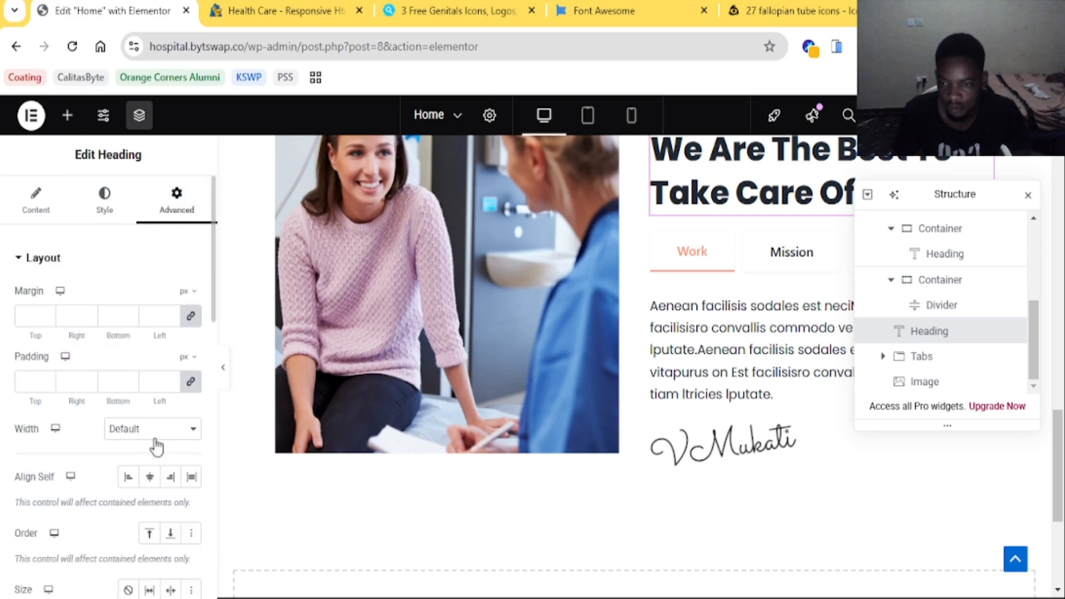
left_click(145, 506)
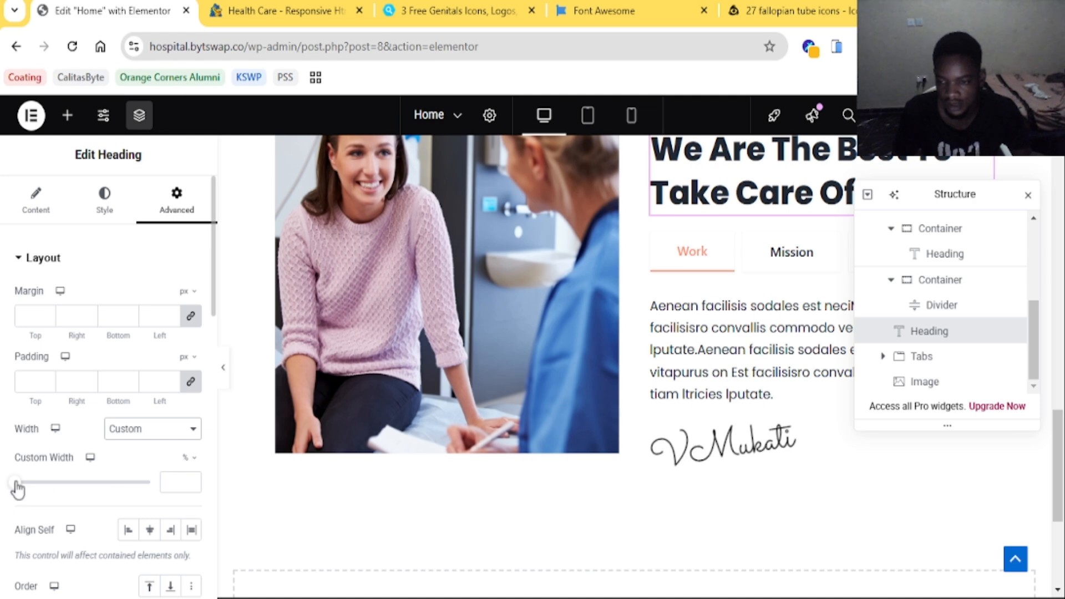
left_click_drag(16, 488, 117, 482)
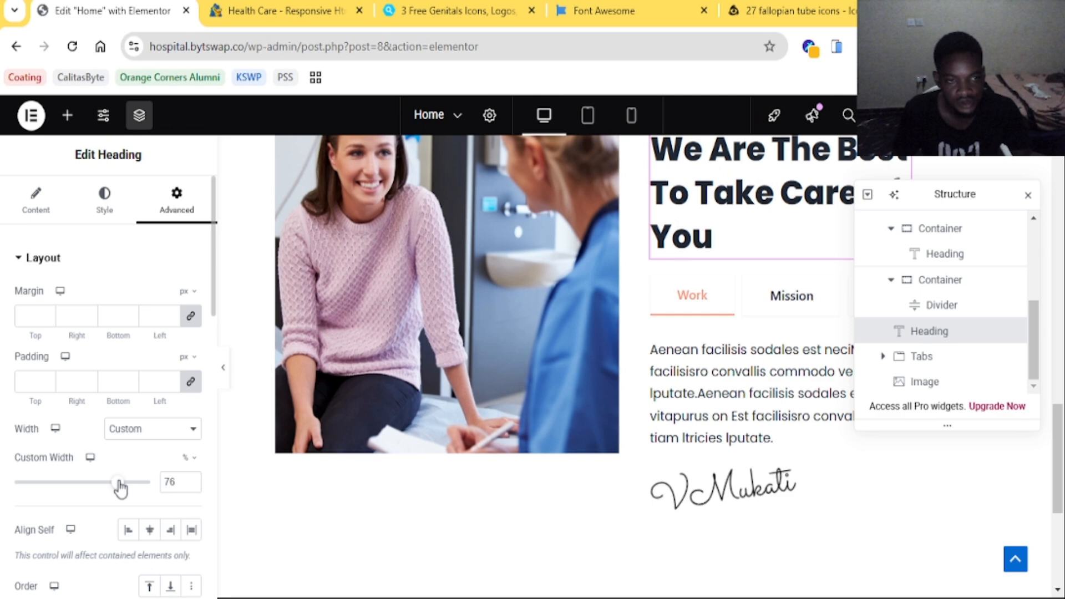
Preview the page without the editing panel and compare the heading's line wrapping with the reference site
left_click(225, 371)
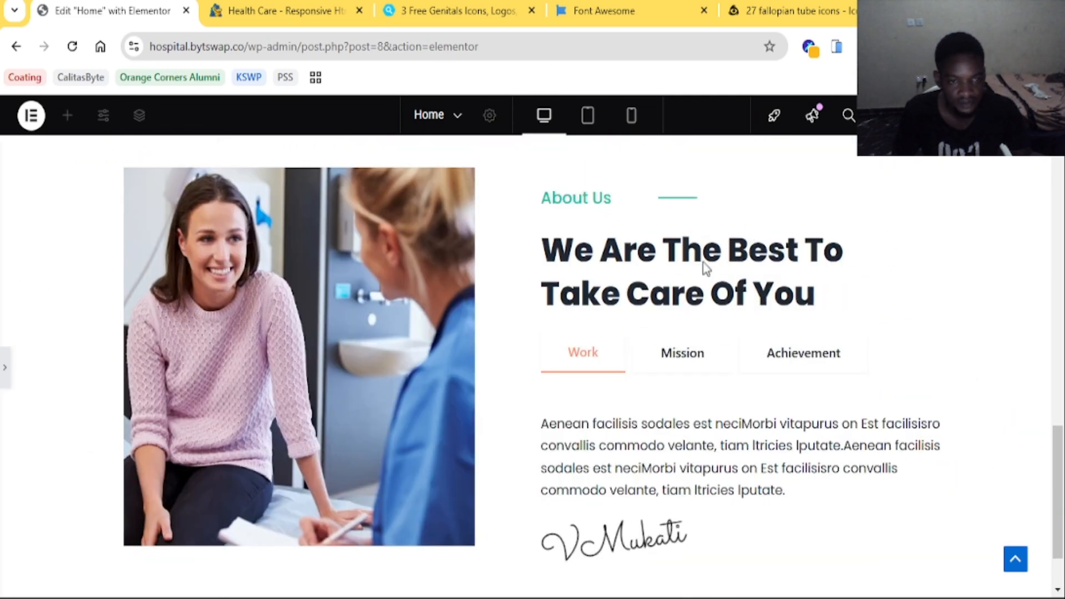
left_click(322, 7)
left_click(127, 6)
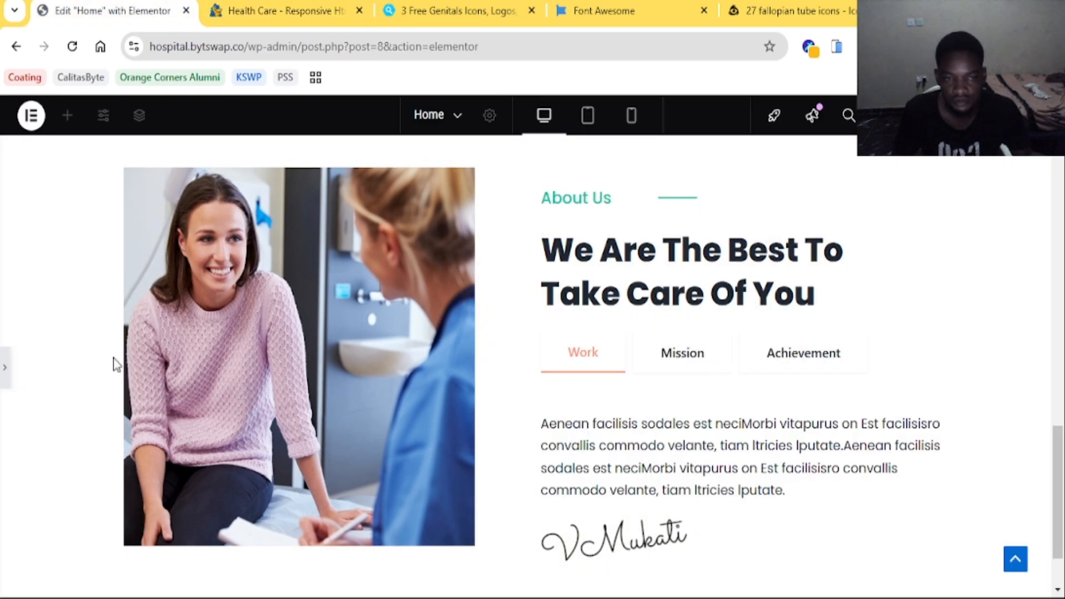
Bring back the editing panel and close the Structure panel to free the canvas
left_click(7, 376)
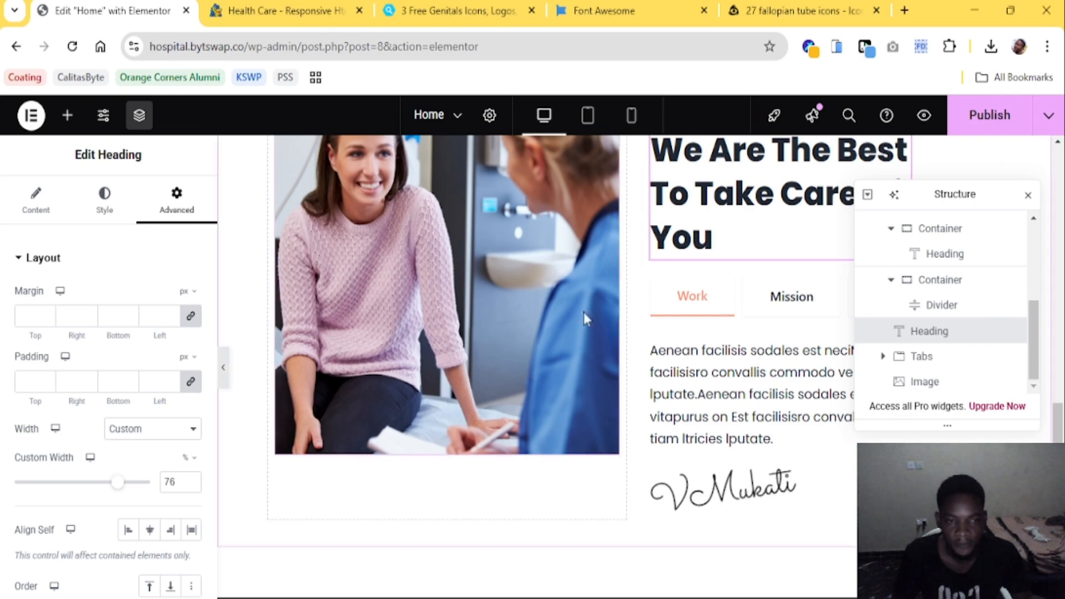
scroll(638, 366, "down", 3)
left_click(1029, 199)
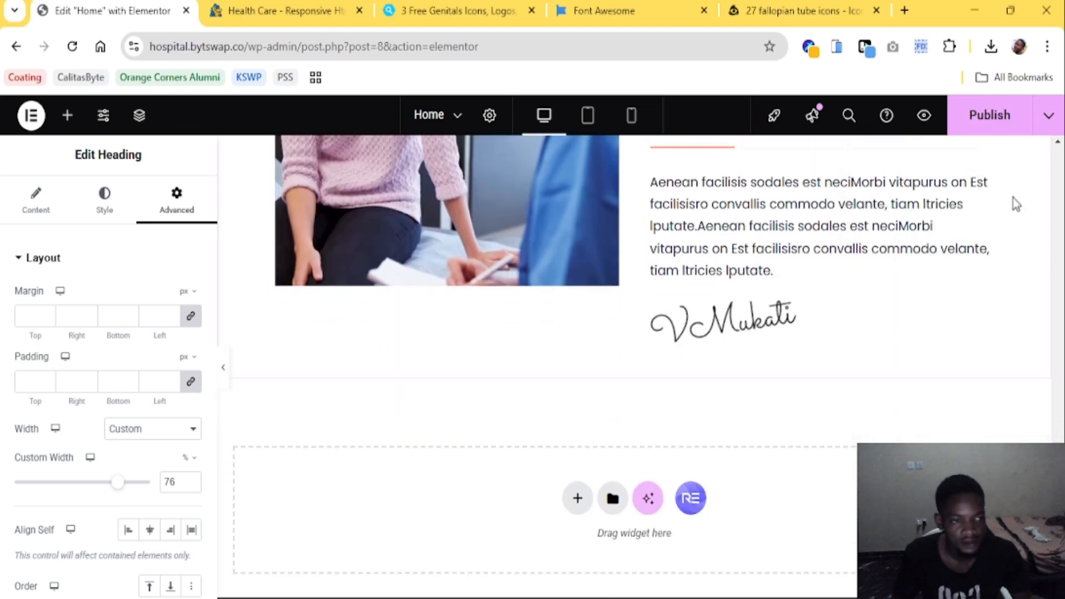
Survey the reference site's sections below About Us, from Doctors Team to Contact Us, and return to Doctors Team
left_click(316, 7)
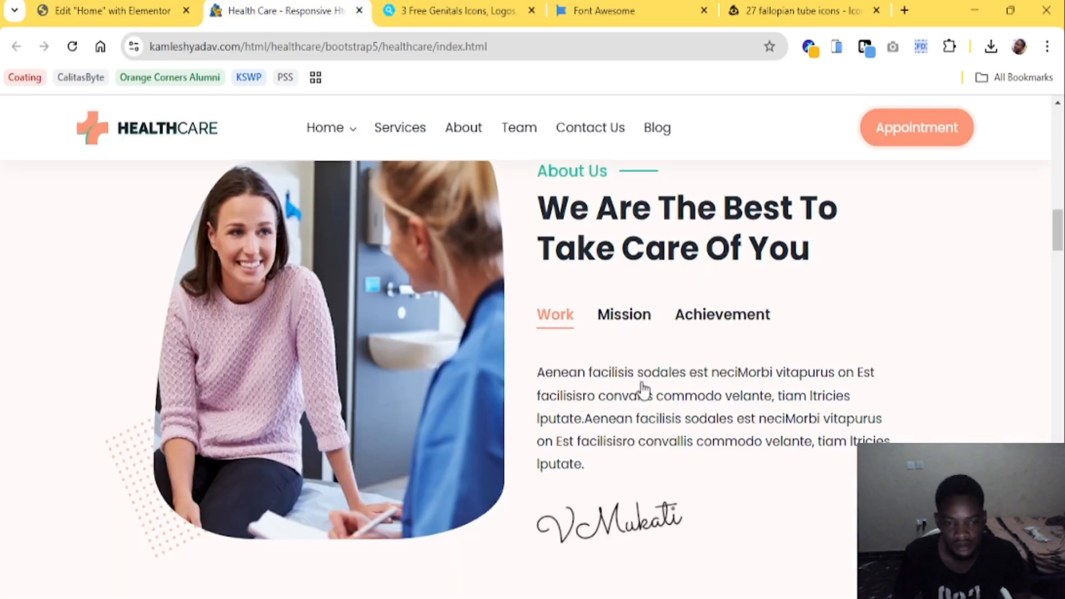
scroll(642, 355, "down", 7)
scroll(546, 391, "down", 10)
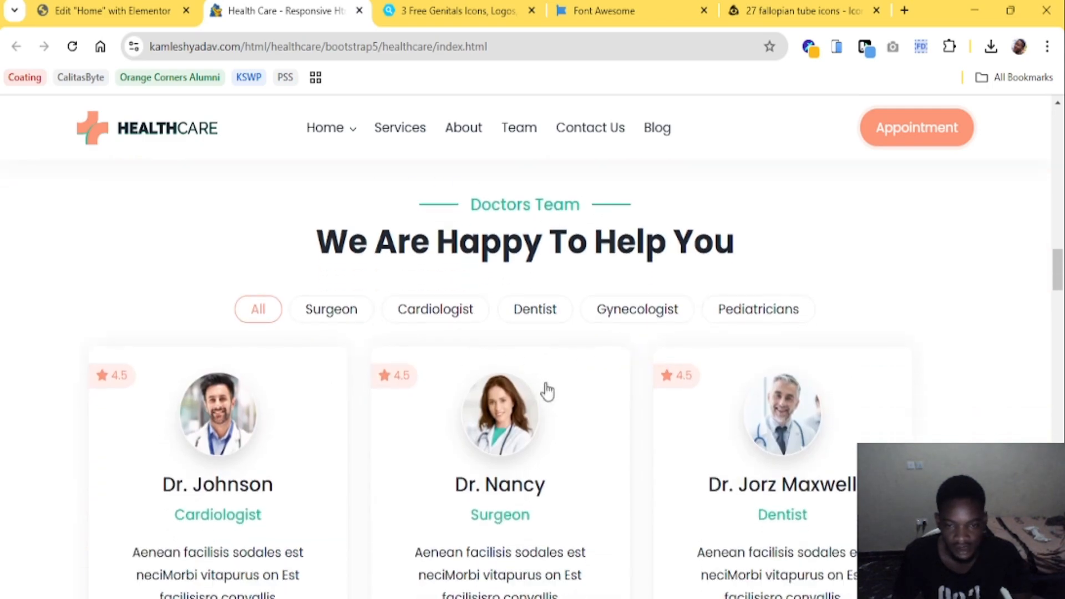
scroll(548, 391, "down", 8)
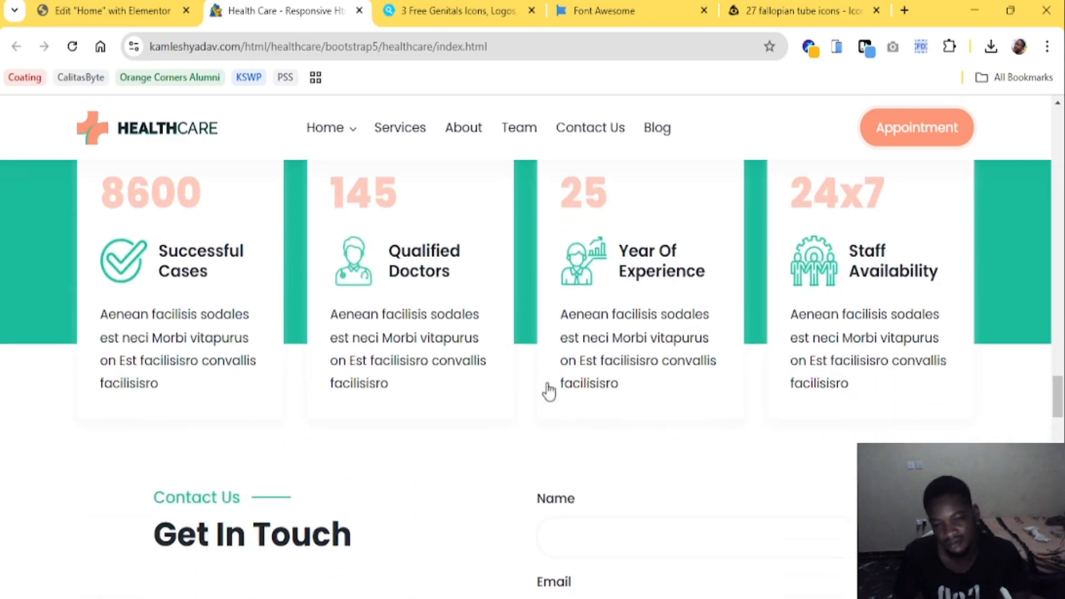
scroll(548, 388, "up", 9)
scroll(545, 388, "up", 10)
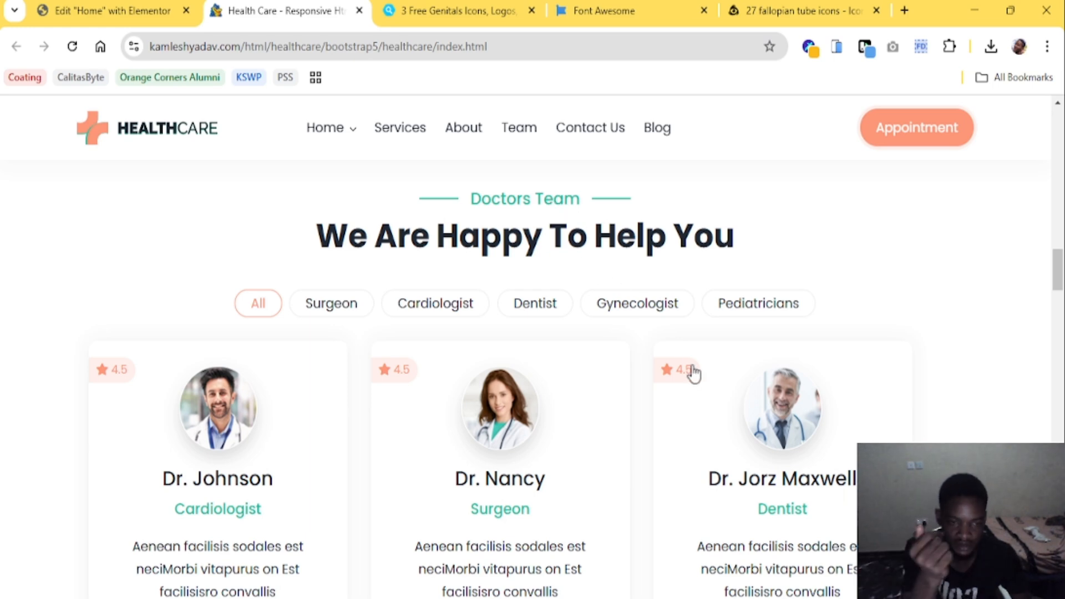
Examine the reference site's doctor cards, checking their rows, ratings, photos, specialties, descriptions and social icons
scroll(499, 319, "down", 1)
scroll(521, 314, "down", 4)
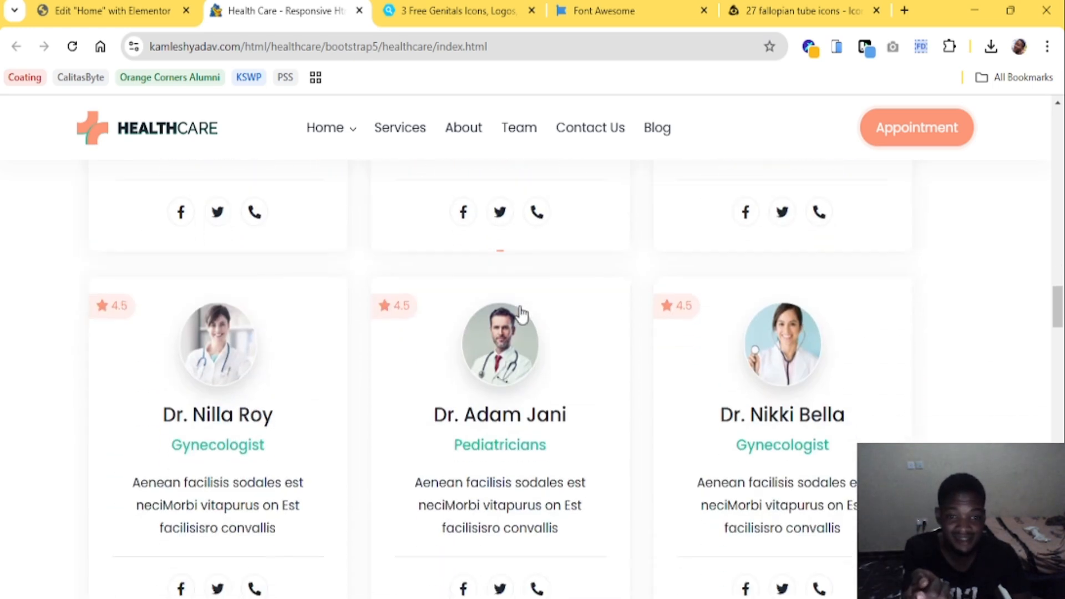
scroll(521, 315, "up", 2)
scroll(521, 314, "down", 1)
scroll(521, 314, "down", 4)
scroll(518, 309, "up", 4)
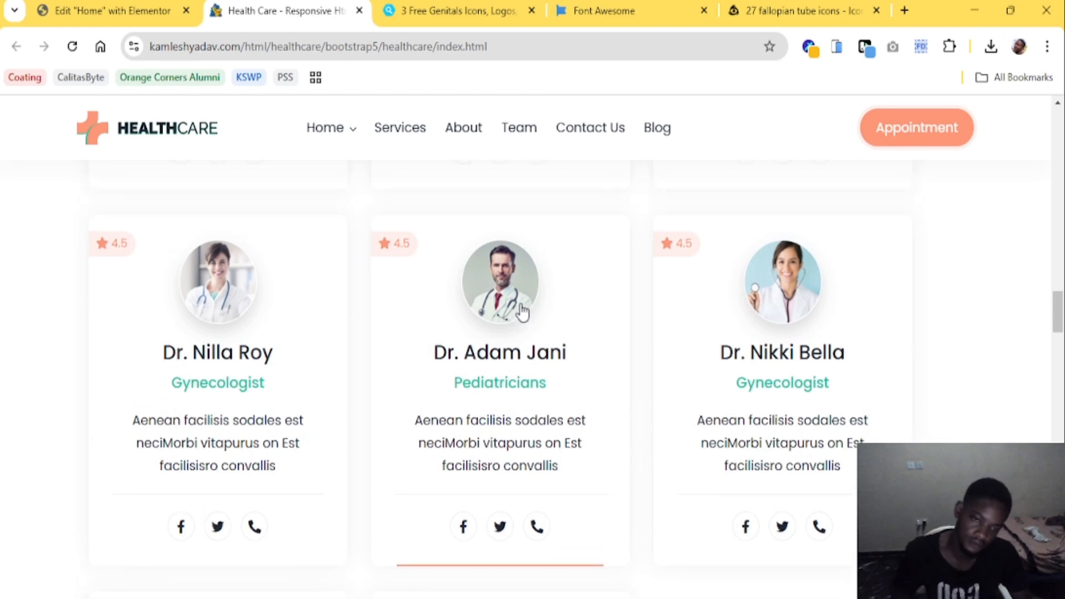
scroll(260, 274, "up", 4)
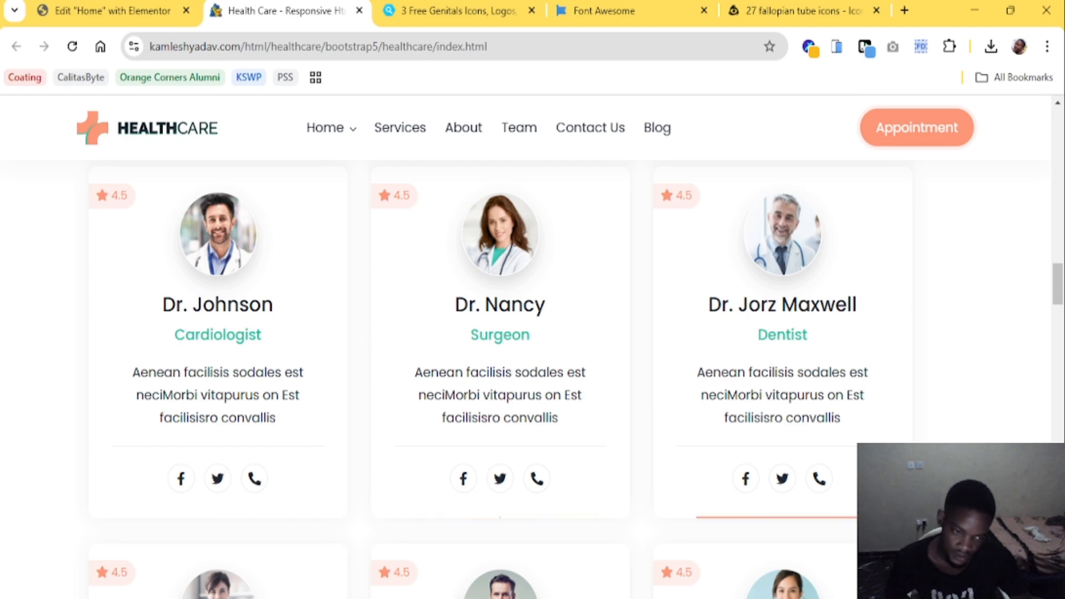
scroll(439, 354, "down", 2)
scroll(438, 353, "down", 7)
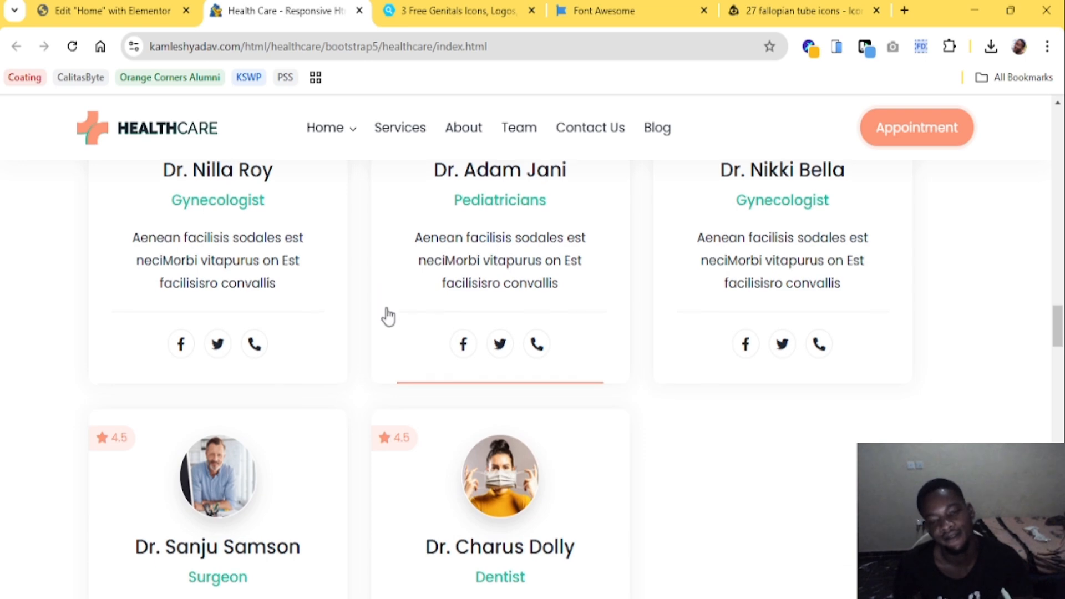
Examine the reference site's Why Choose Us achievements section and go back up to the About Us background
scroll(385, 314, "down", 15)
scroll(388, 314, "up", 5)
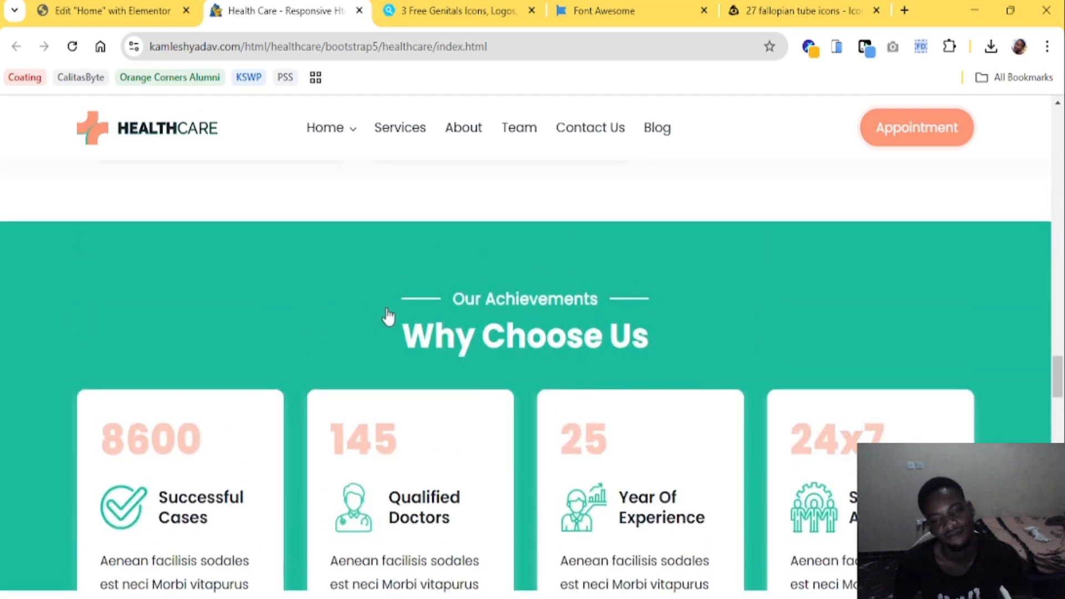
scroll(388, 314, "down", 1)
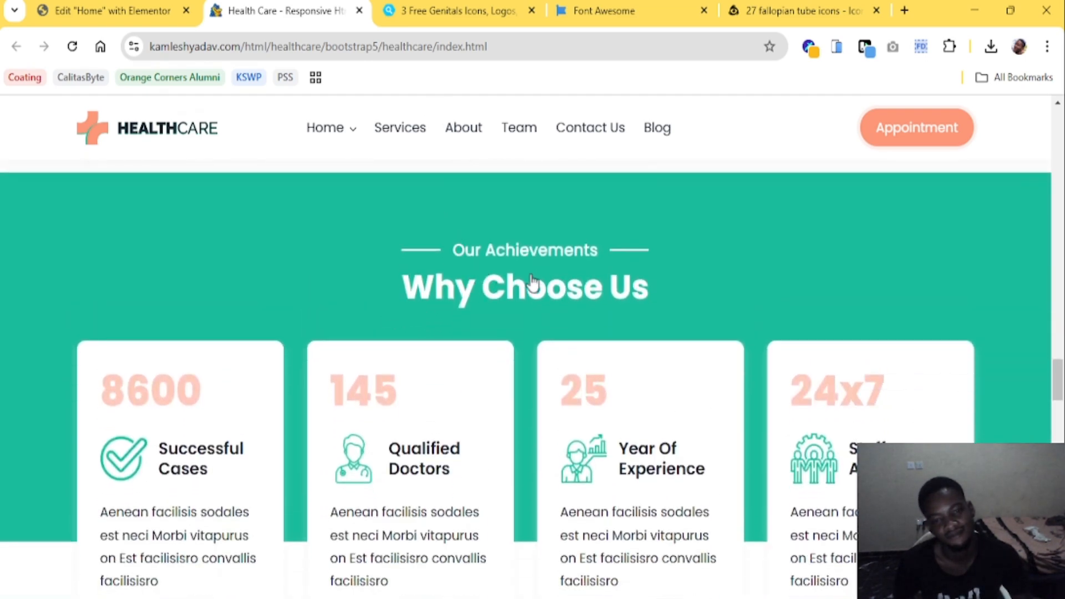
scroll(533, 284, "down", 1)
scroll(534, 282, "up", 1)
scroll(535, 284, "up", 15)
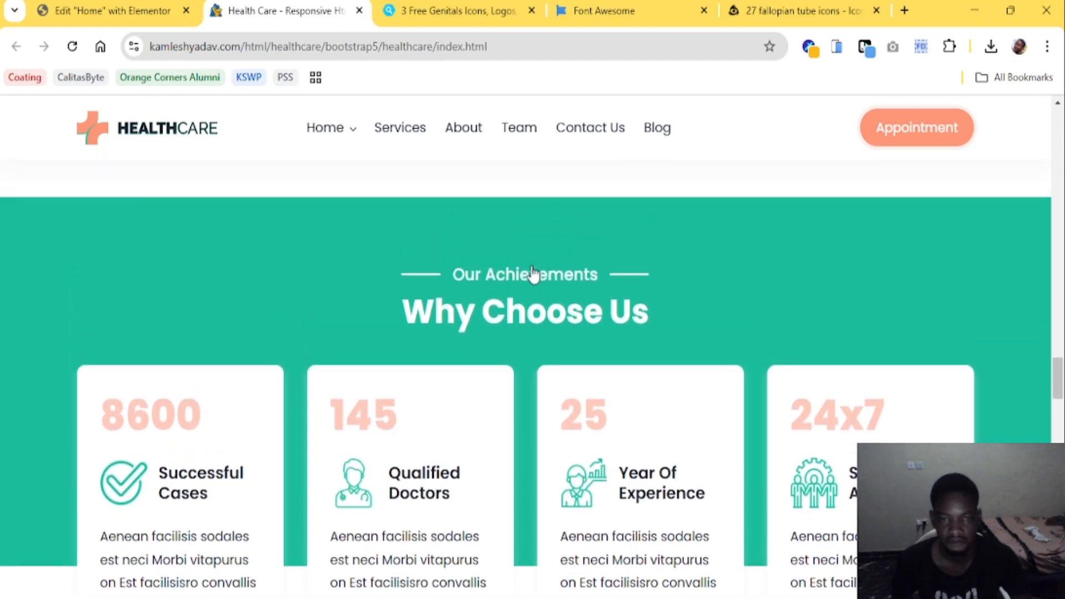
scroll(534, 276, "up", 3)
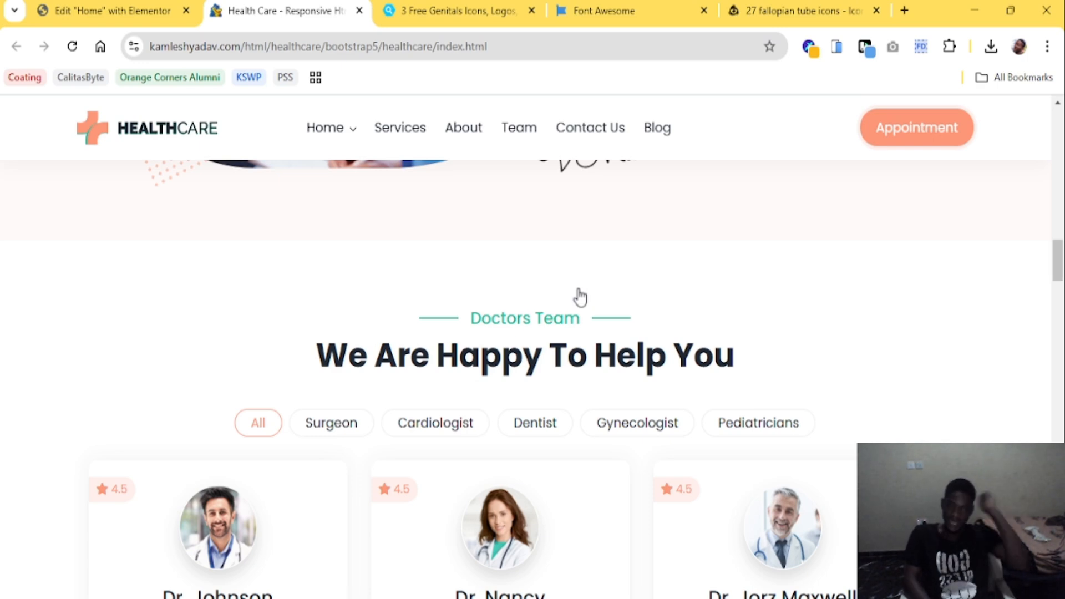
scroll(649, 255, "up", 5)
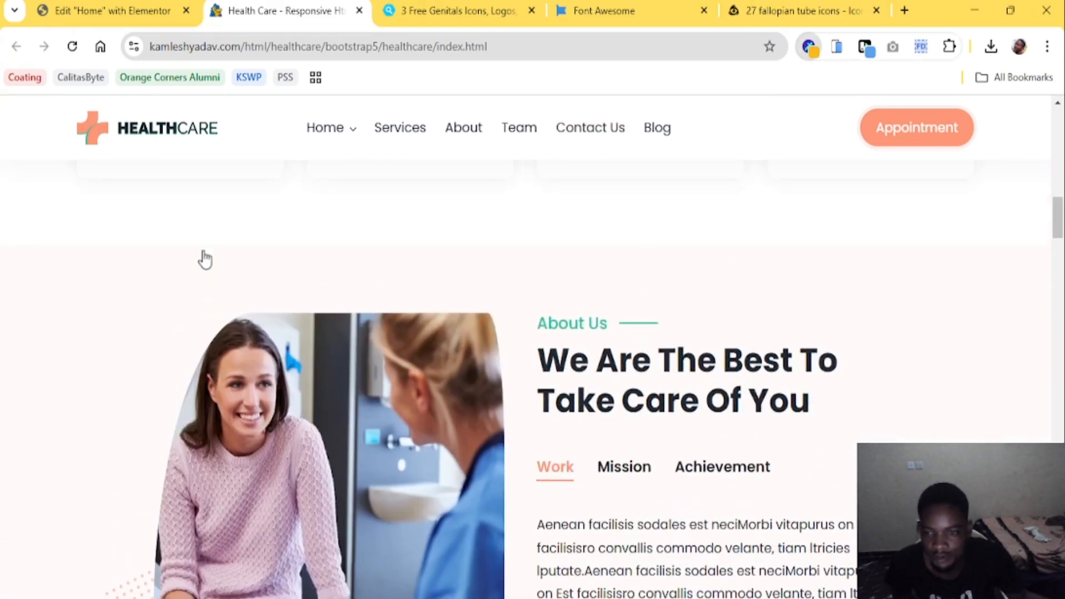
Give the About Us section's outer container in Elementor a classic background with the colour #fffaf9
left_click(152, 7)
scroll(643, 222, "up", 5)
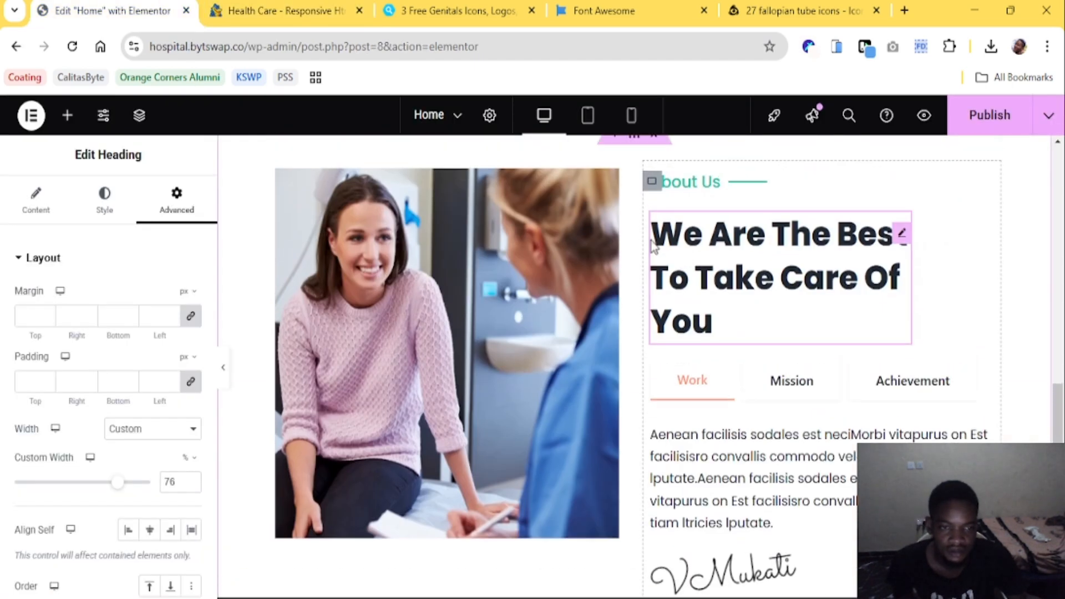
left_click(638, 146)
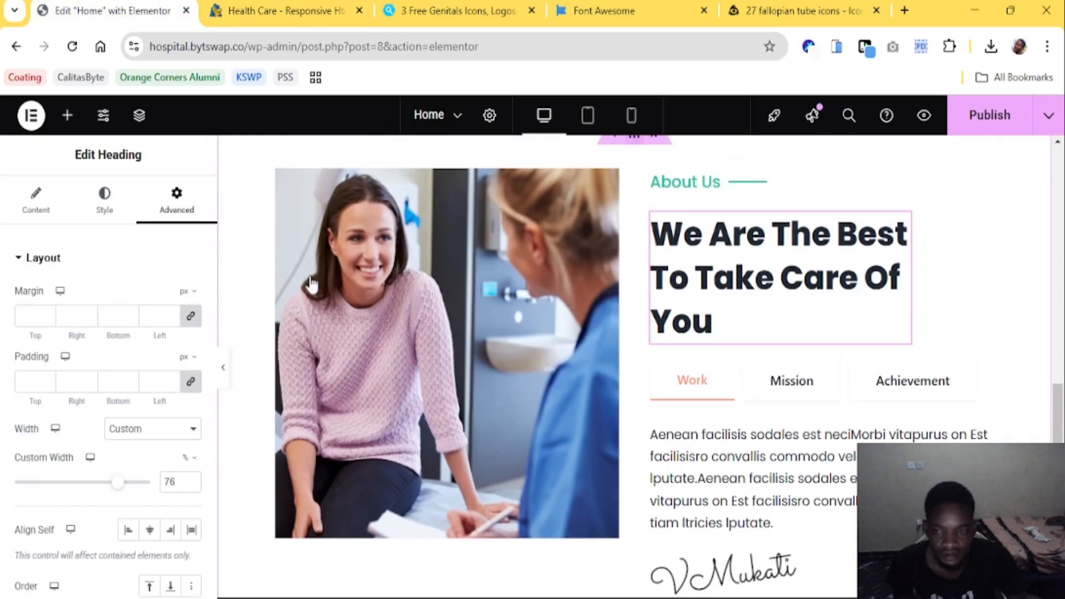
left_click(92, 196)
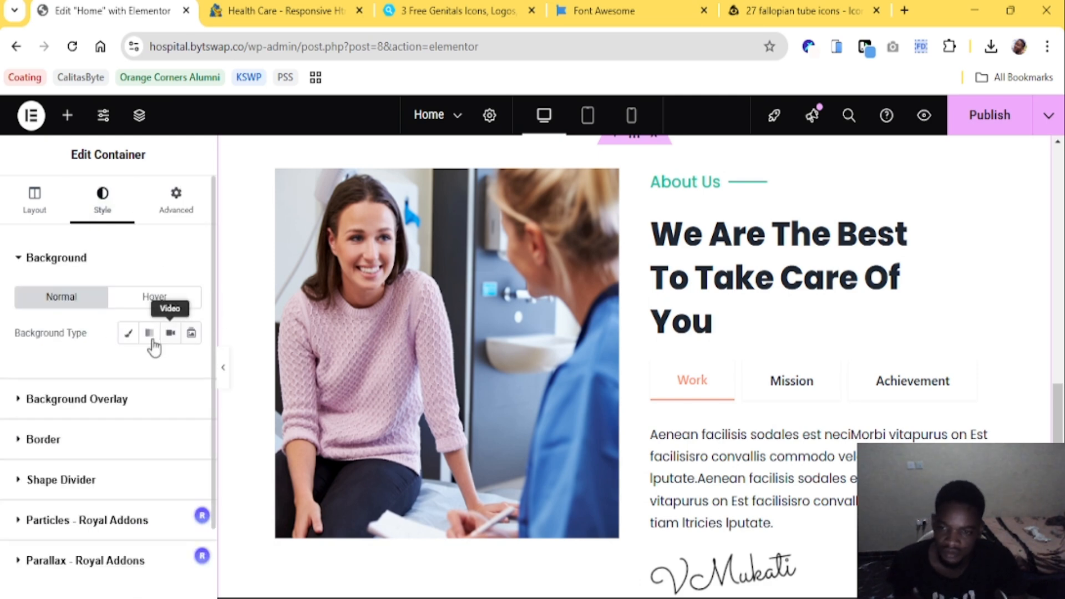
left_click(128, 333)
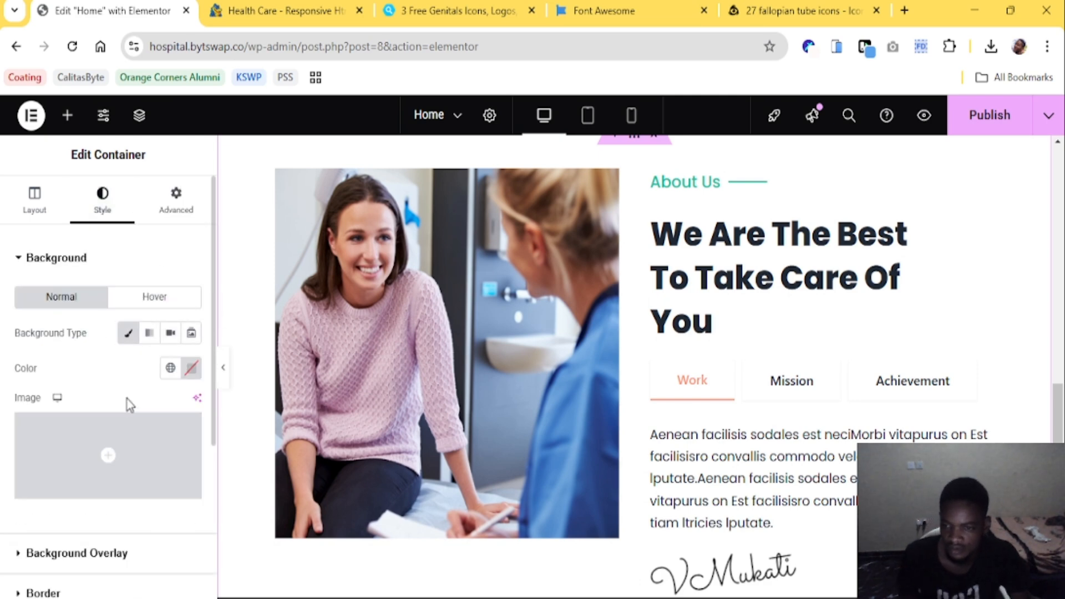
left_click(192, 368)
type("#FFF8F8")
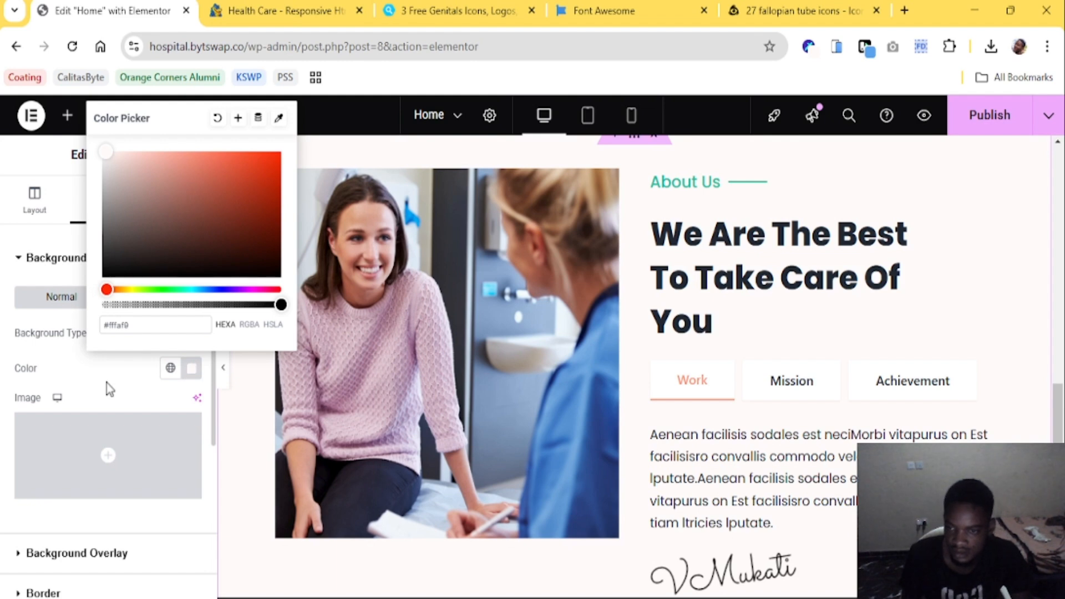
left_click(106, 384)
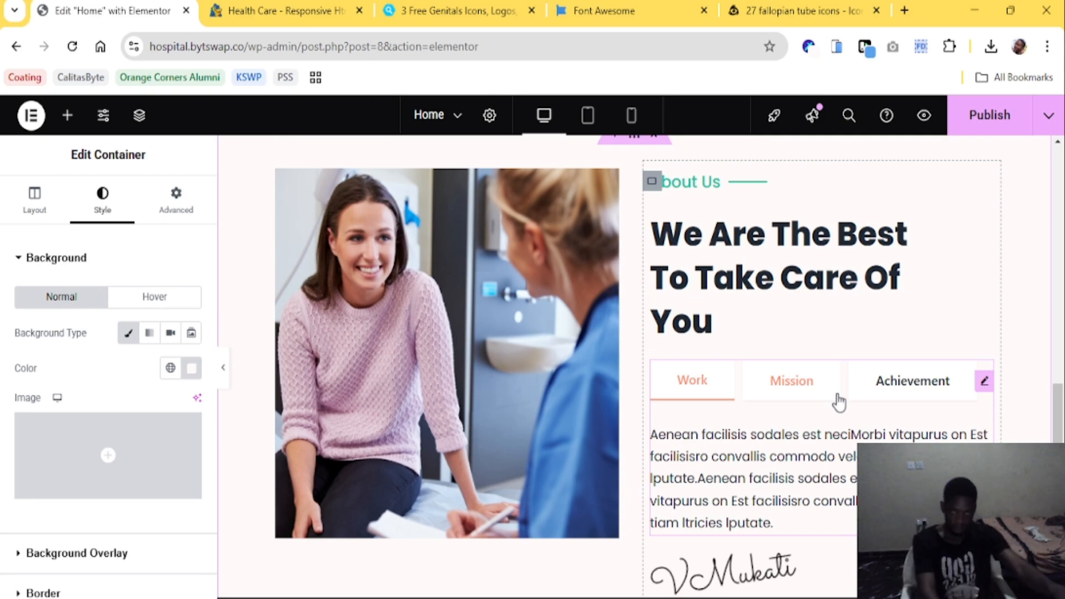
Examine the reference site's Doctors Team filters by showing the Surgeon, Cardiologist, Dentist and Gynecologist categories
left_click(277, 11)
scroll(614, 375, "down", 10)
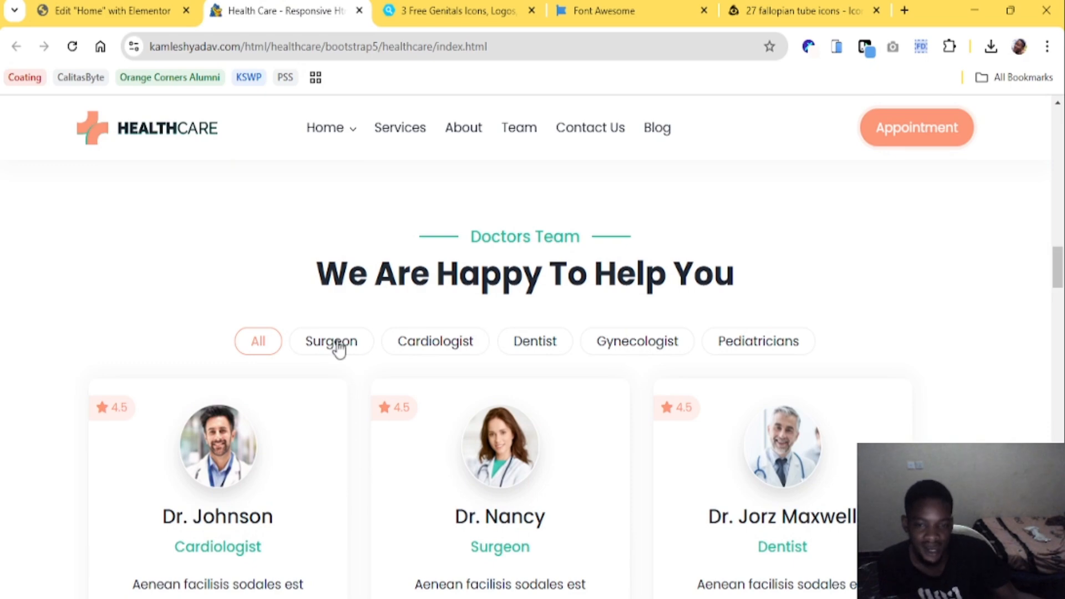
left_click(337, 347)
left_click(428, 346)
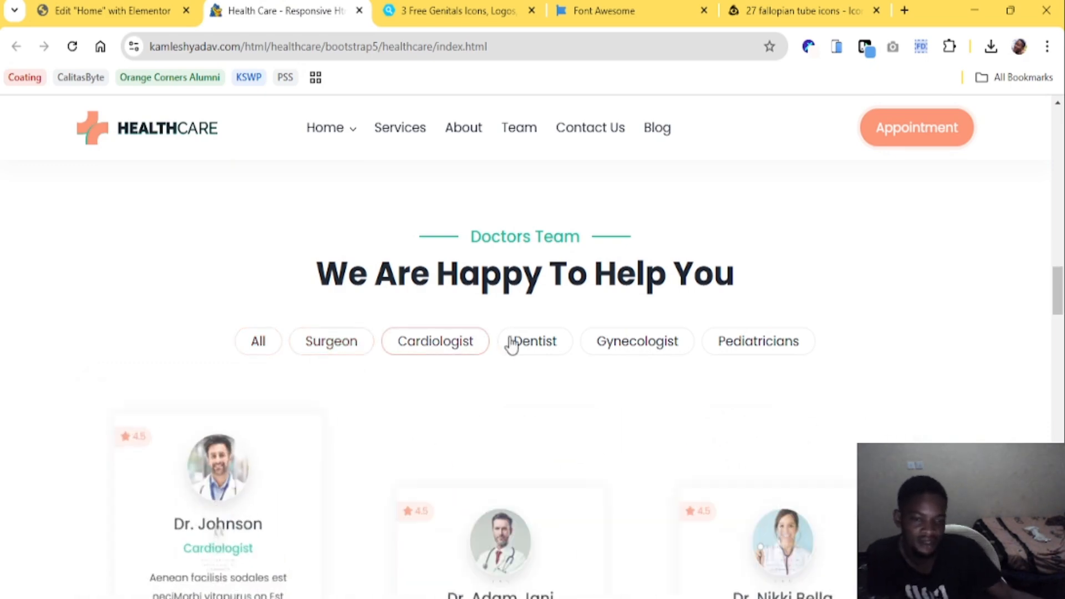
left_click(530, 344)
left_click(638, 342)
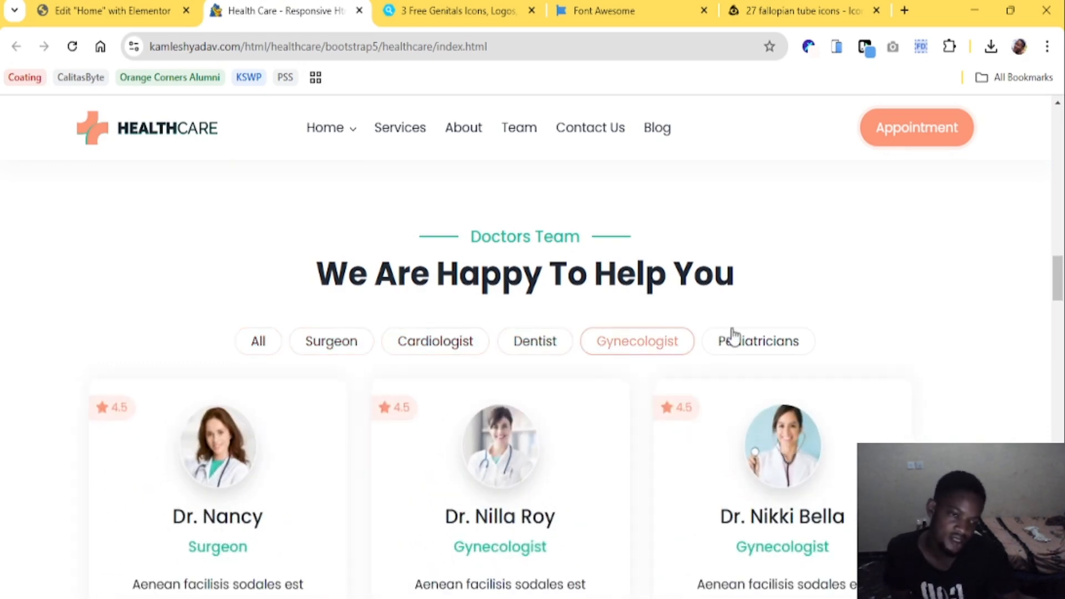
Search the Elementor widgets for "port" to look for a filterable portfolio element
left_click(147, 4)
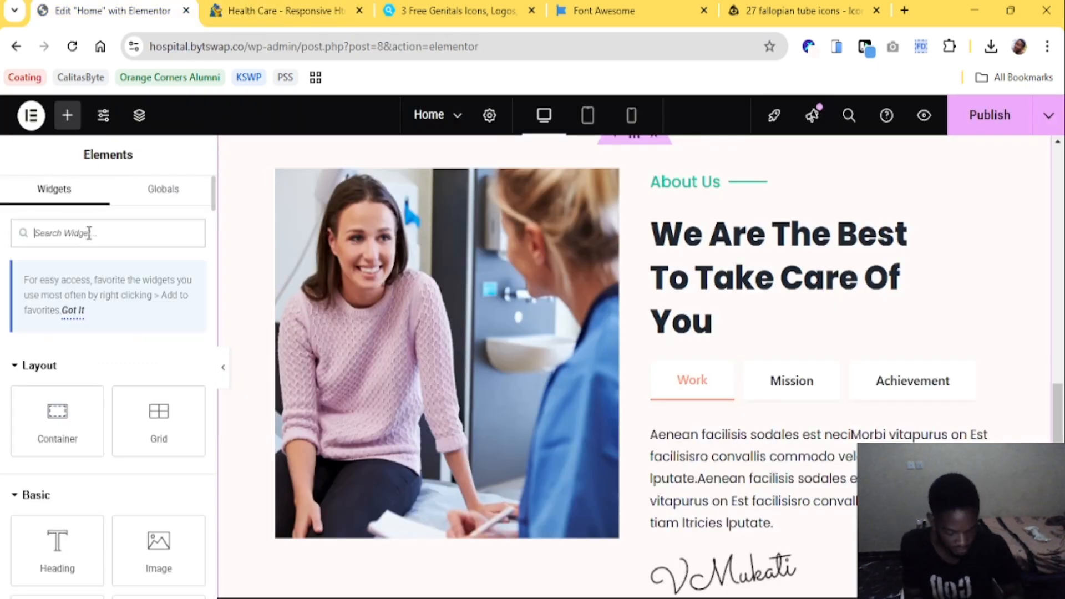
type("port")
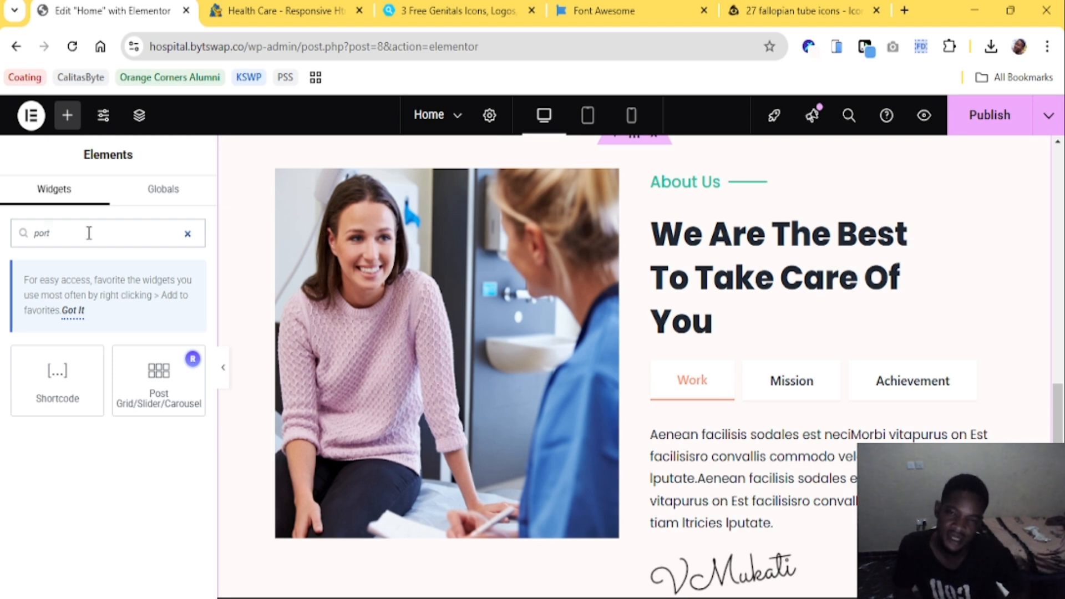
Exit to WordPress in a separate browser tab placed after the reference site, and open the Pages list
left_click(32, 116)
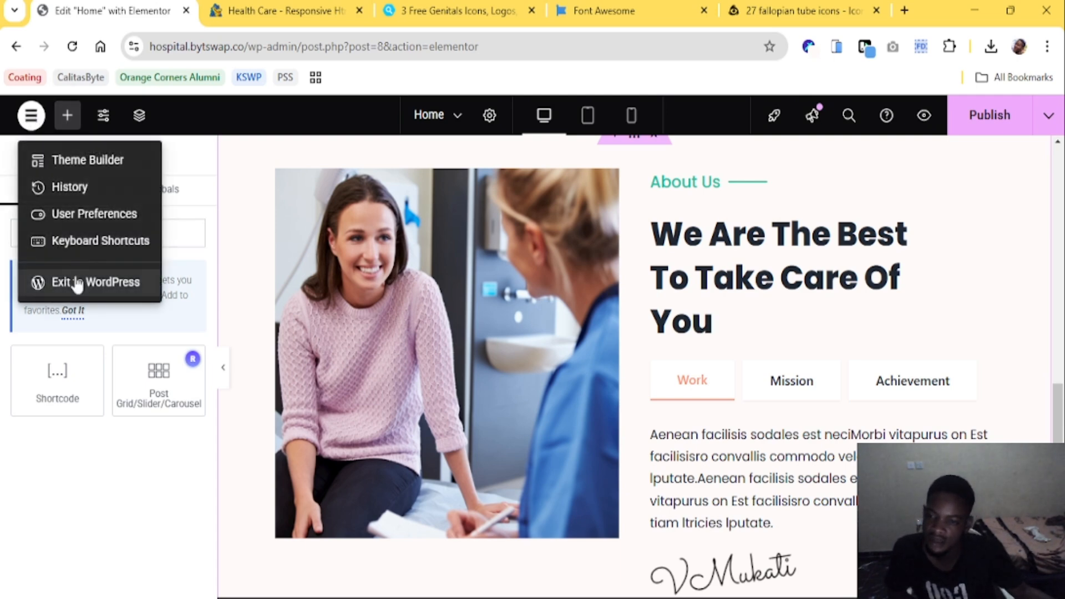
middle_click(159, 291)
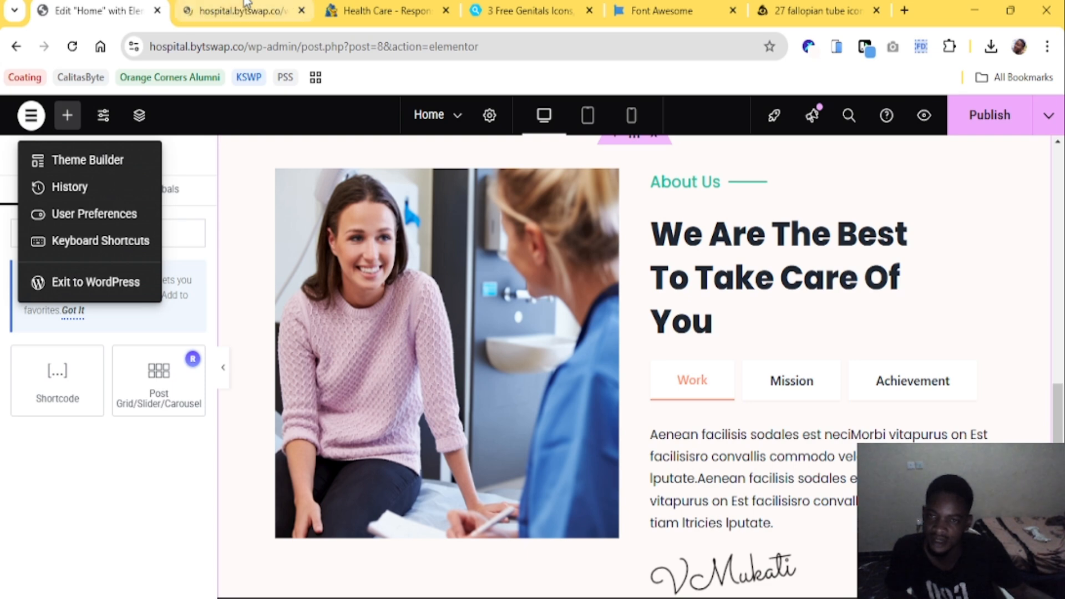
left_click_drag(247, 4, 339, 4)
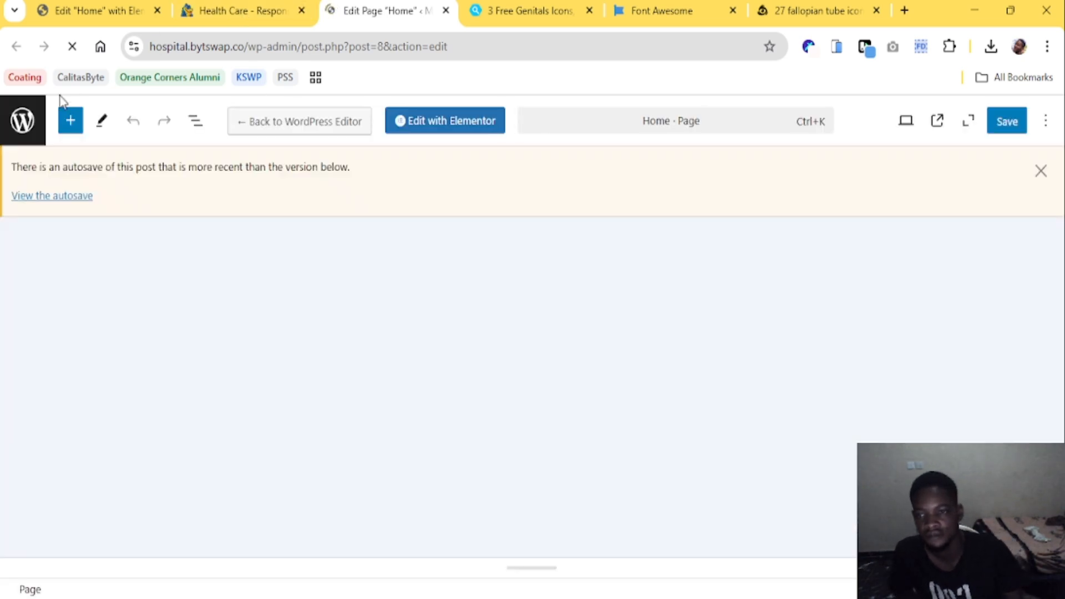
left_click(23, 121)
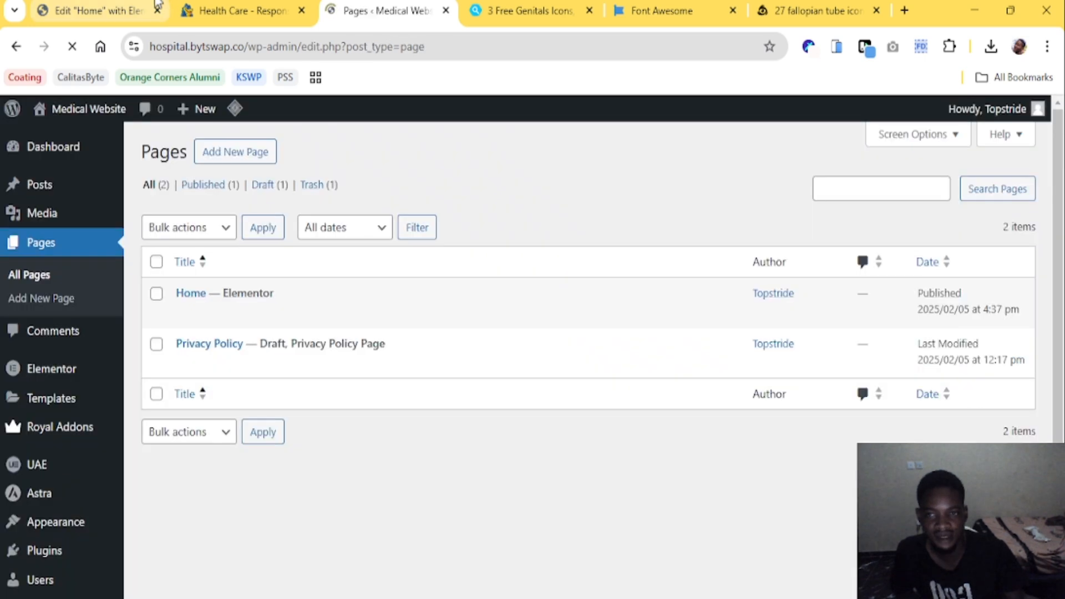
Recheck the reference site's Doctors Team section, and search the WordPress Add Plugins page for "team"
left_click(183, 9)
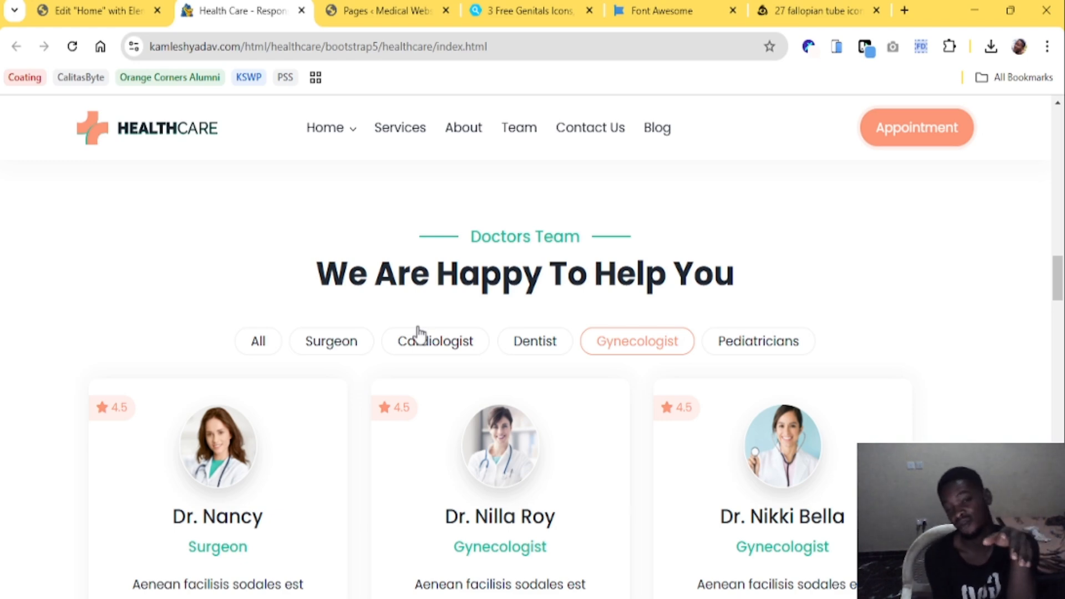
left_click(391, 10)
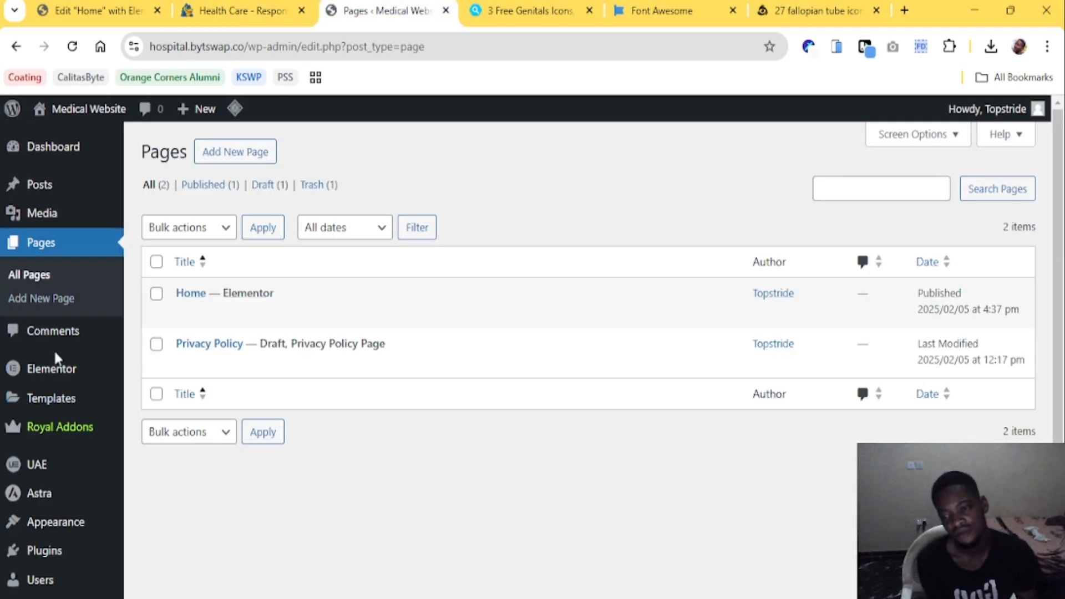
scroll(53, 348, "down", 3)
mouse_move(46, 405)
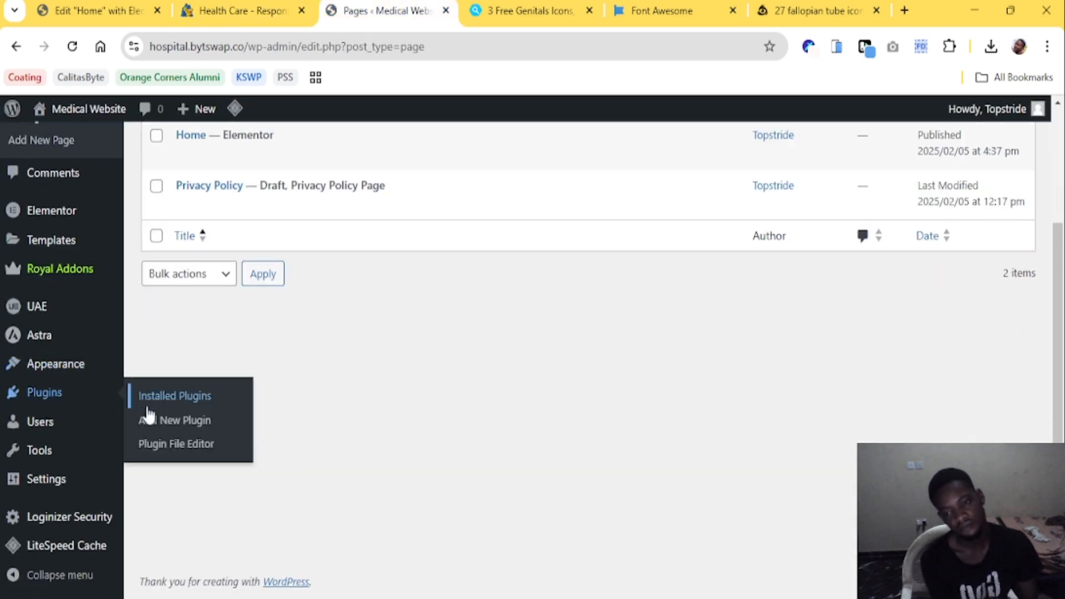
left_click(148, 419)
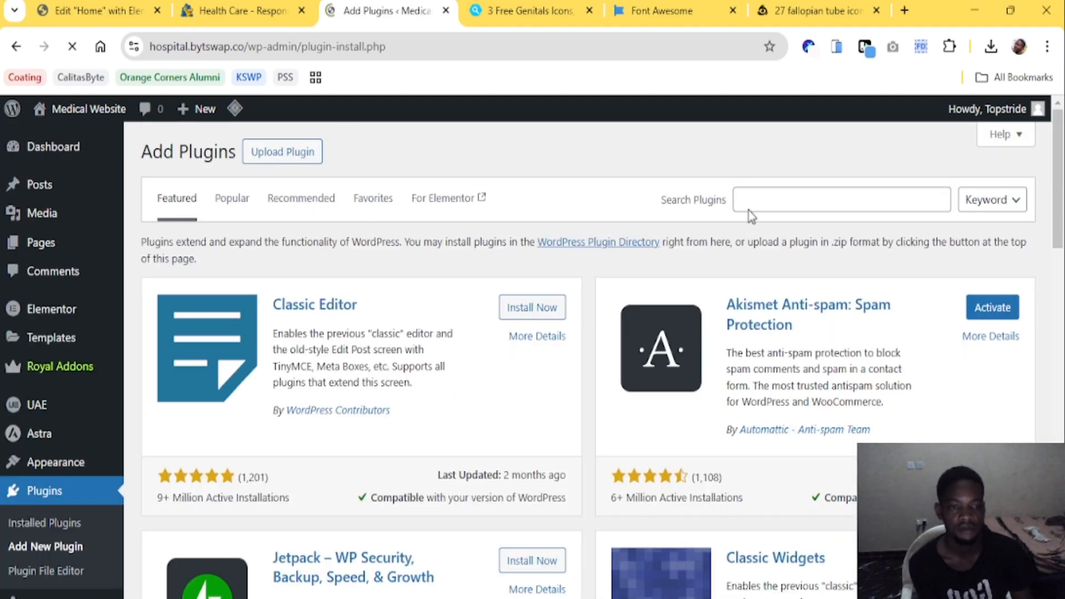
left_click(749, 204)
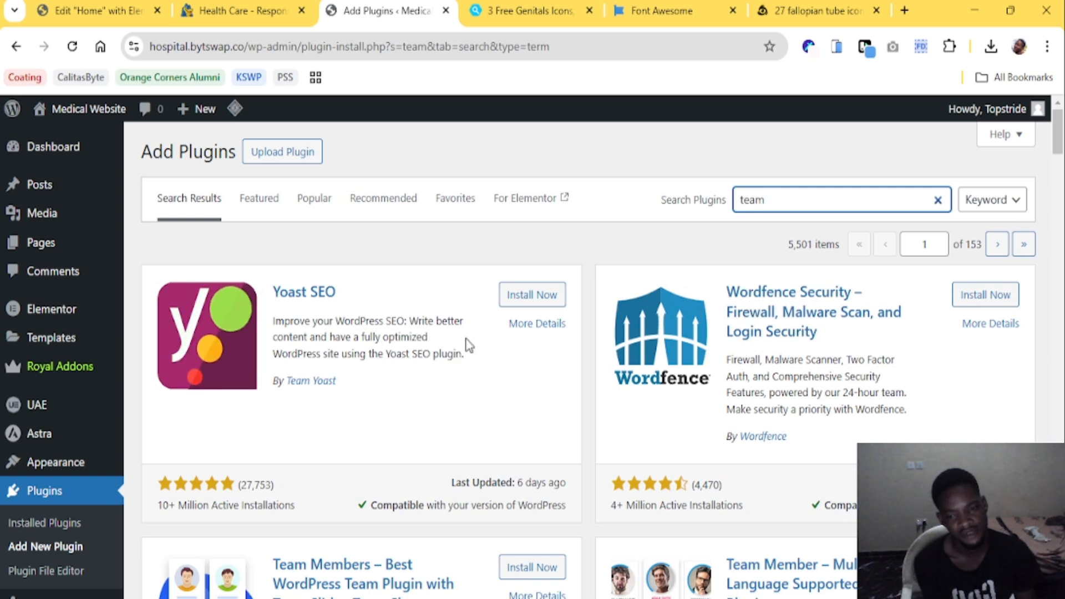
Compare the team member plugins in the search results by their descriptions, ratings and active installations
scroll(468, 344, "down", 5)
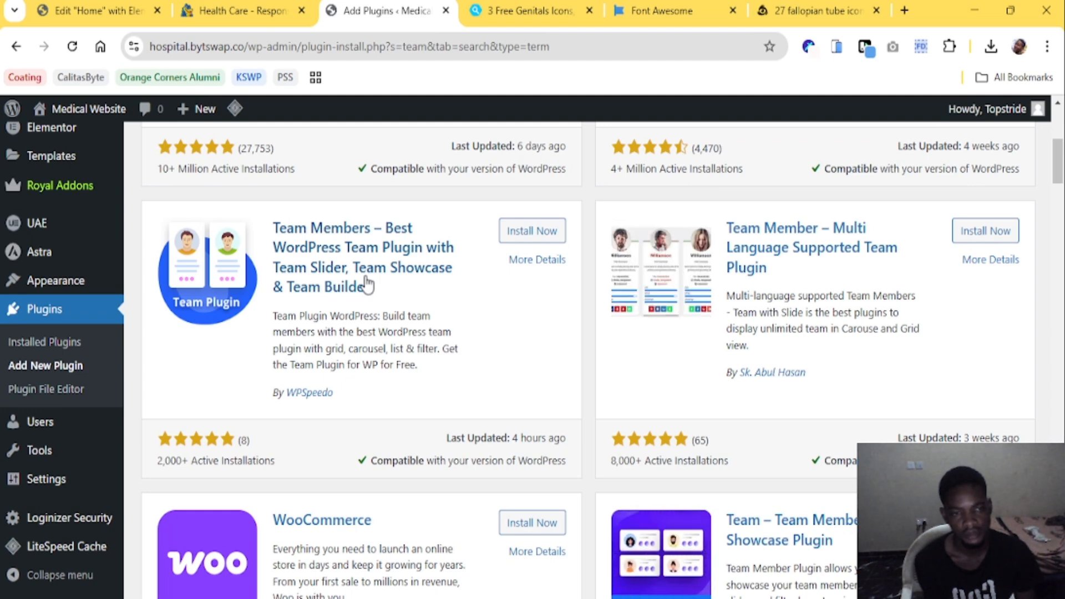
scroll(366, 285, "down", 2)
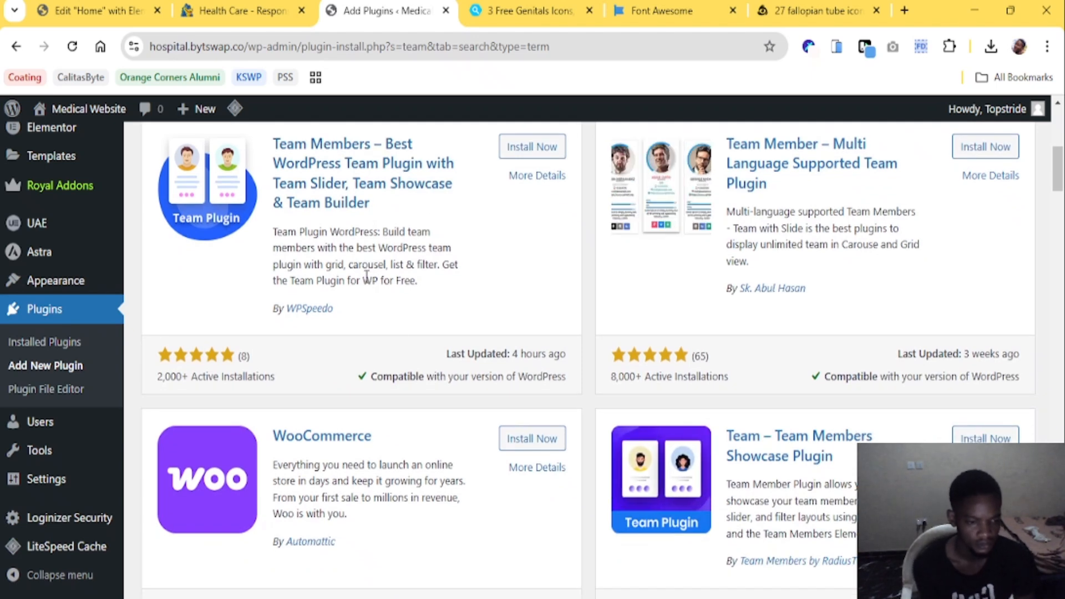
scroll(841, 461, "down", 2)
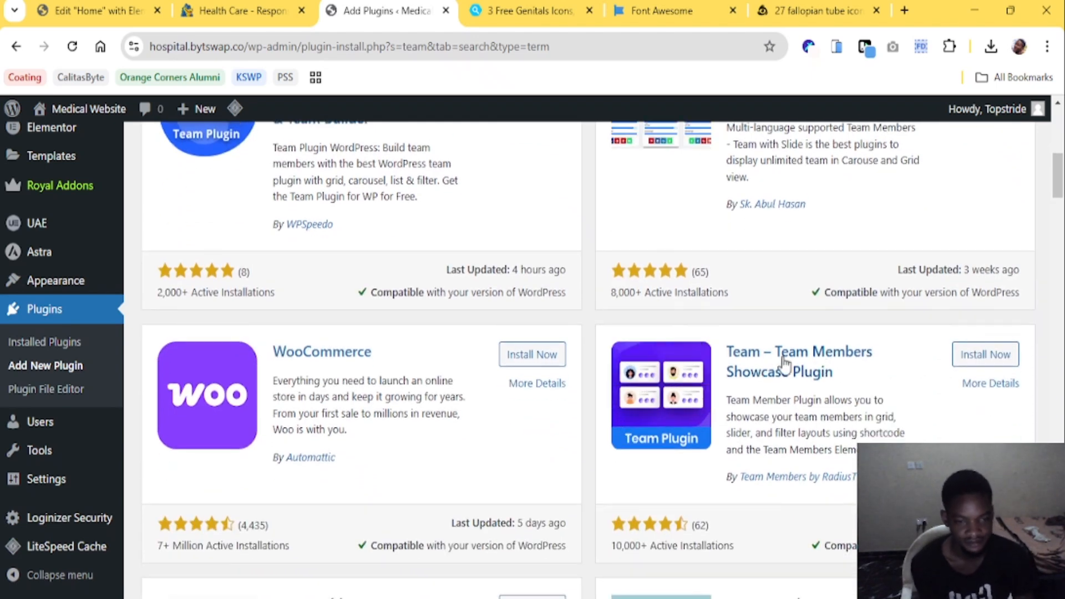
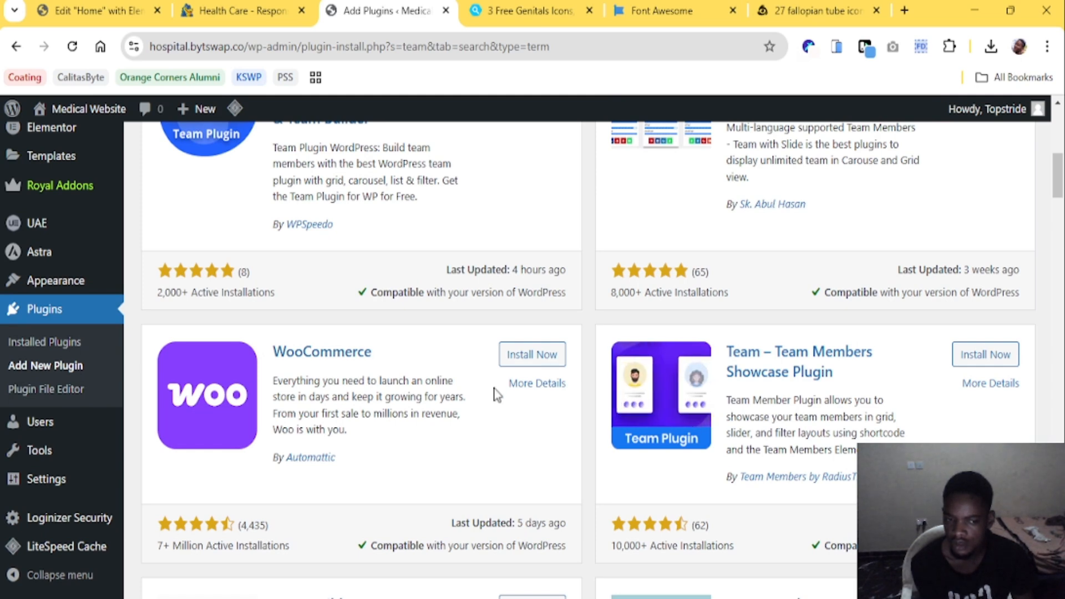
scroll(497, 395, "down", 3)
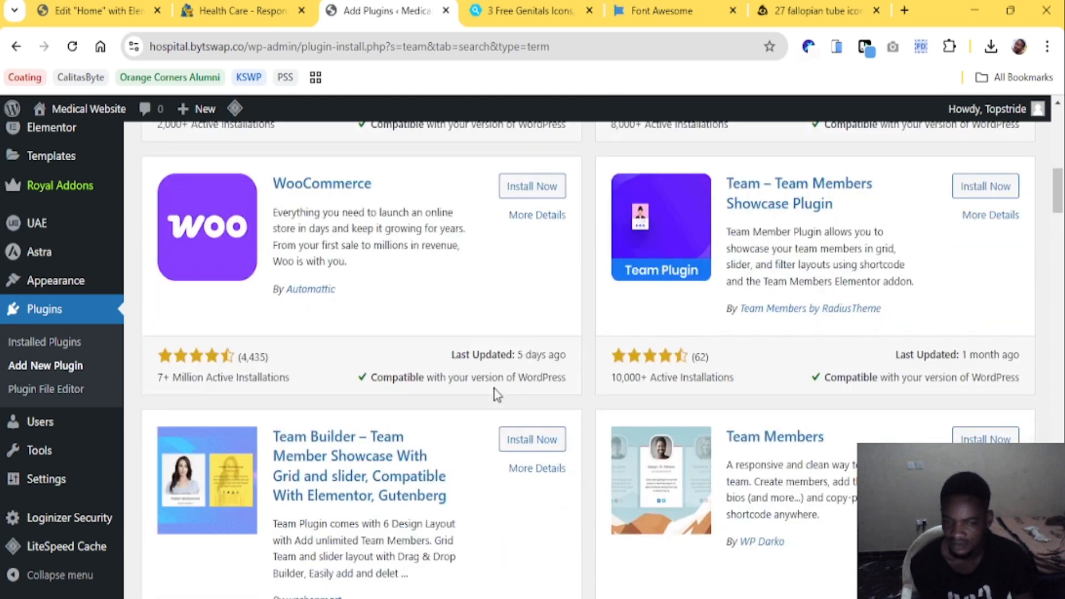
scroll(496, 395, "up", 2)
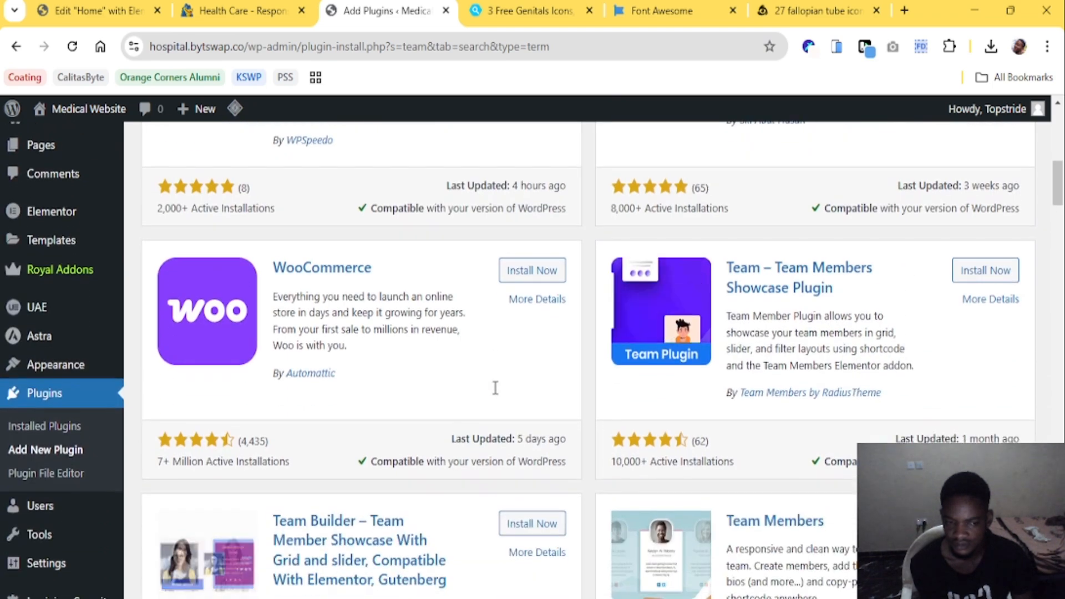
scroll(495, 391, "down", 3)
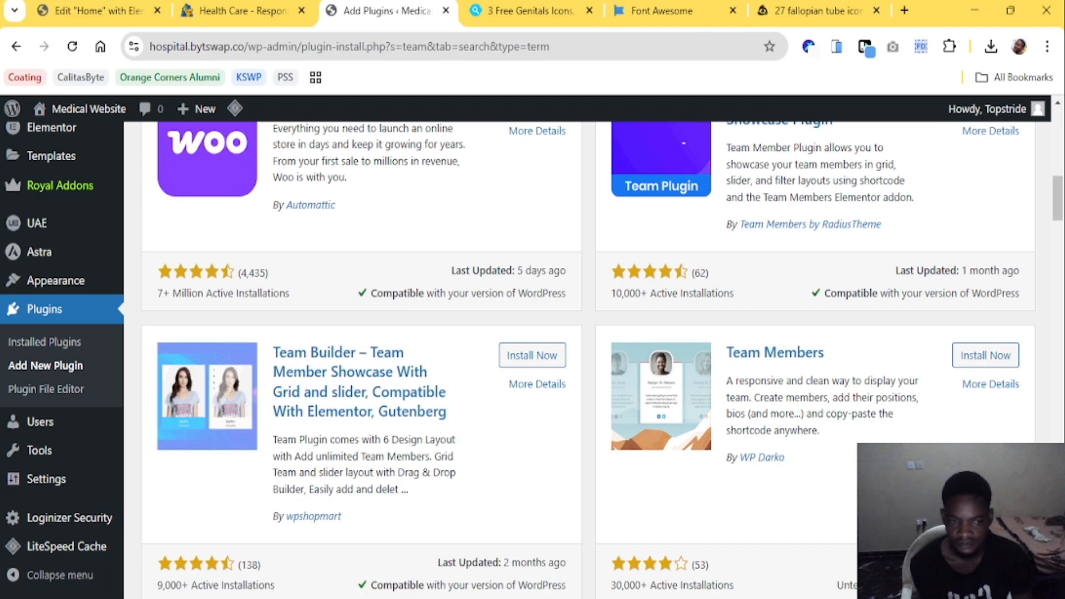
scroll(845, 432, "up", 4)
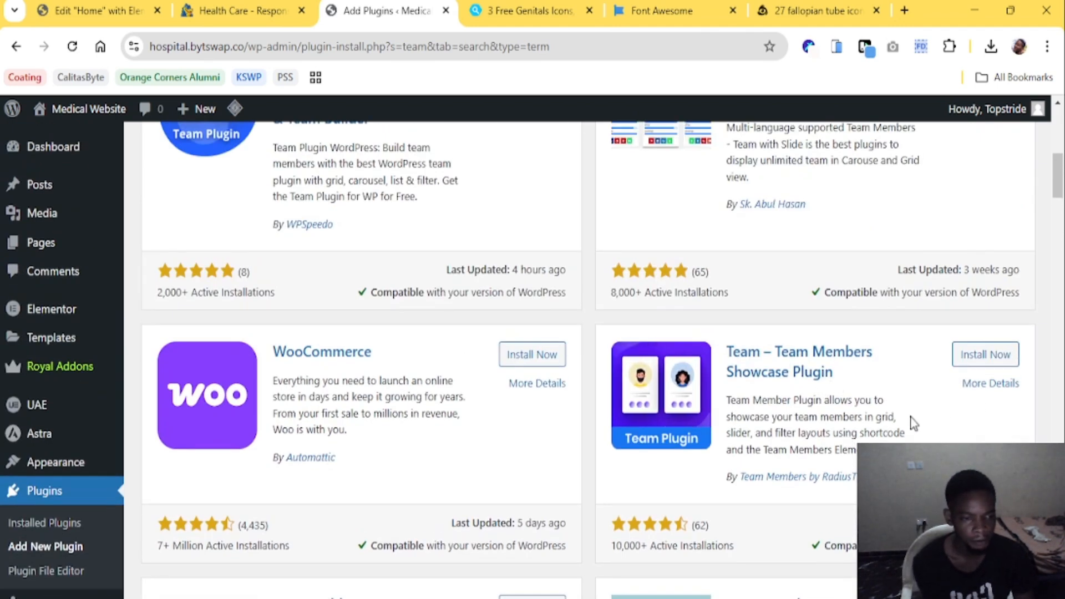
scroll(914, 422, "up", 3)
scroll(914, 421, "down", 3)
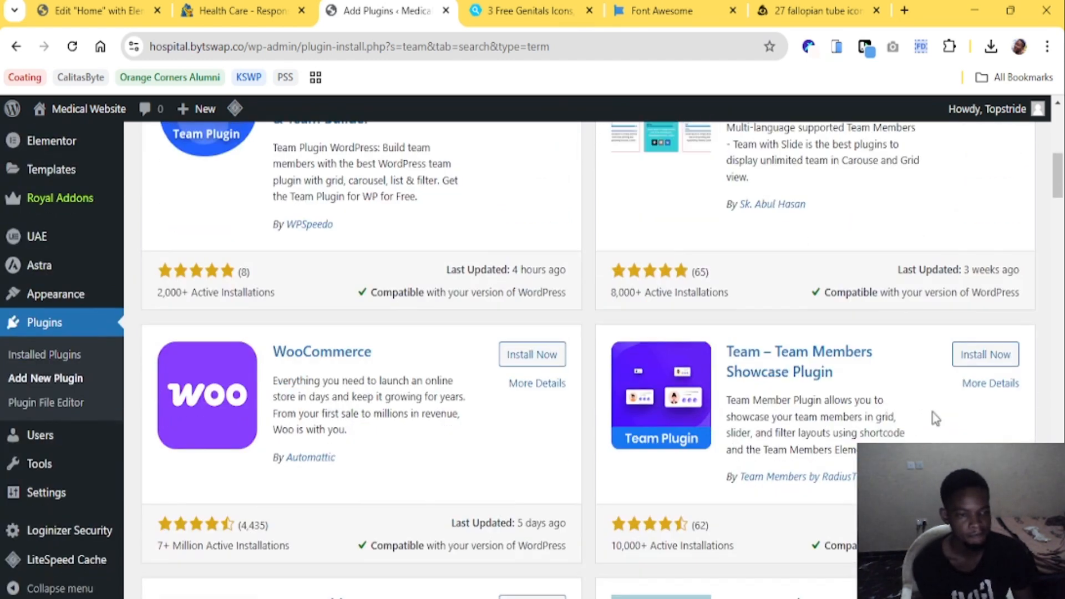
Read the details of the "Team – Team Members Showcase Plugin" by RadiusTheme and open its Elementor demo
left_click(990, 383)
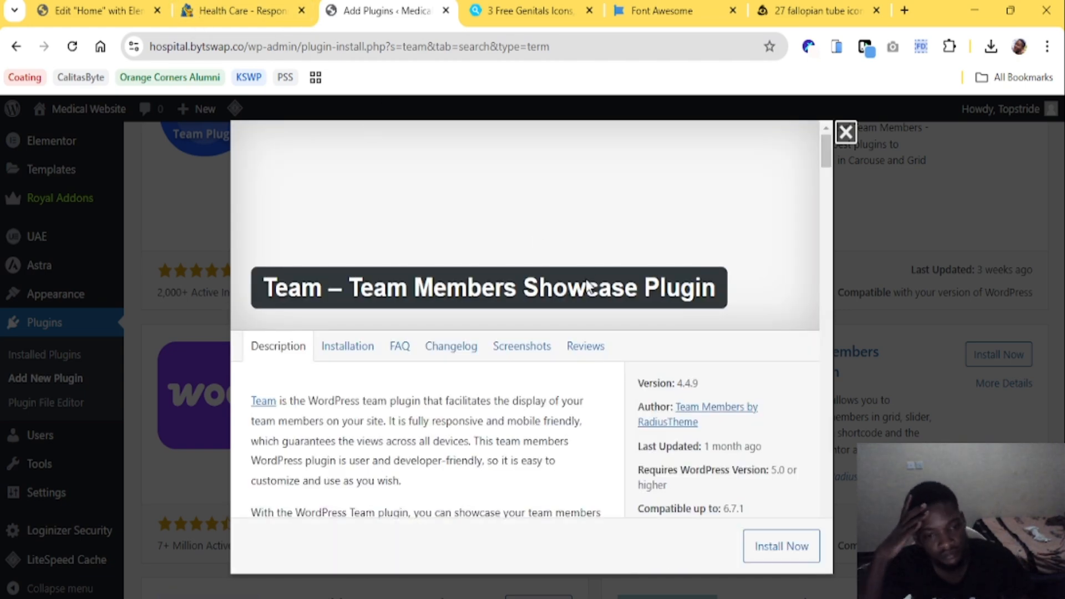
scroll(531, 352, "down", 6)
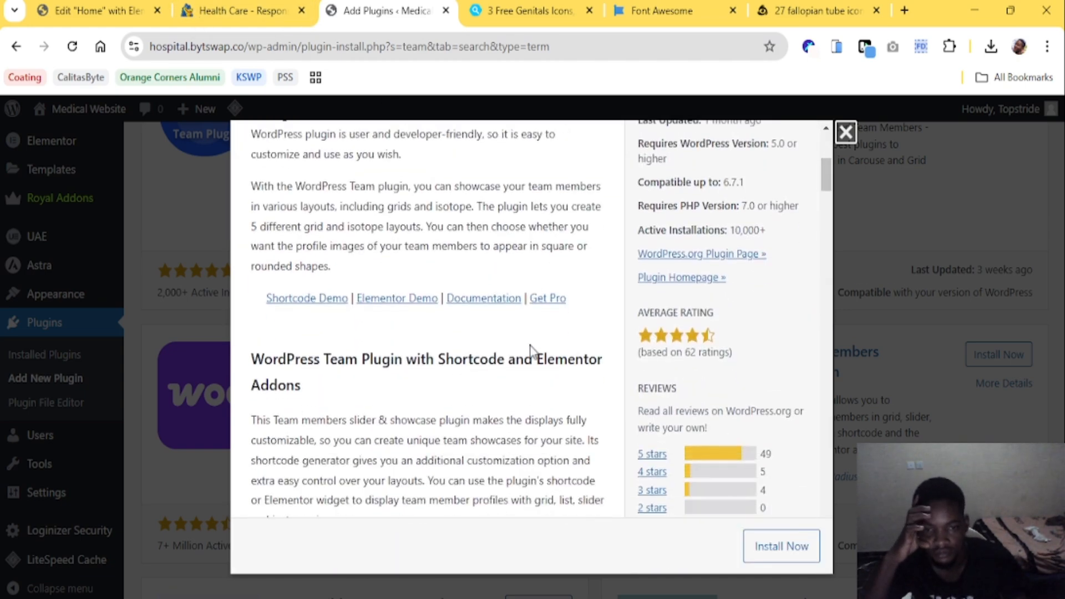
scroll(415, 354, "up", 2)
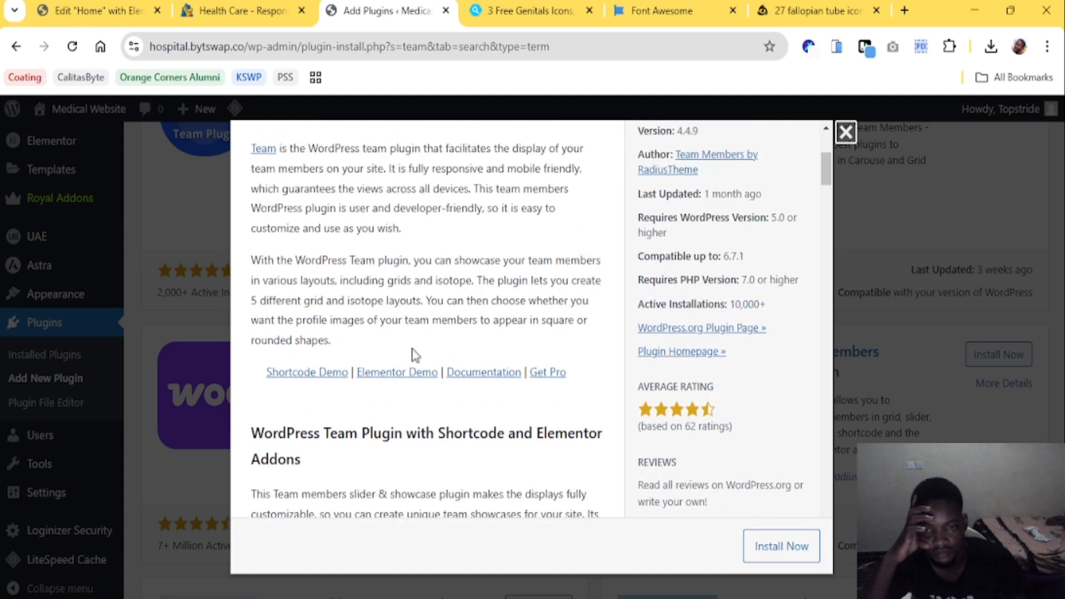
left_click(370, 376)
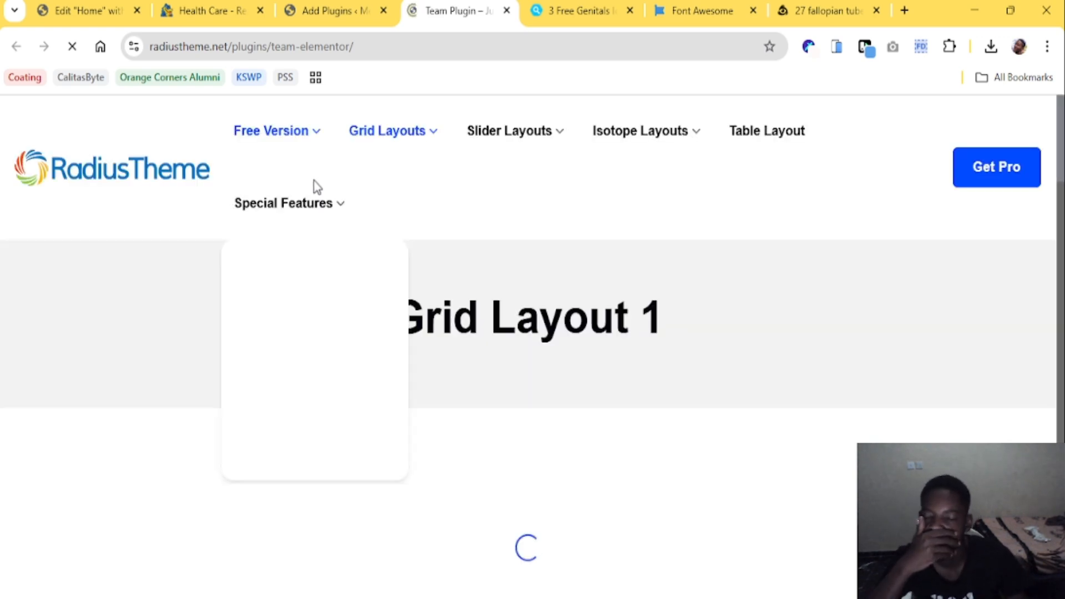
Examine the demo's grid layouts and its lists of slider and isotope layouts, and return to the plugin search results
scroll(441, 286, "down", 8)
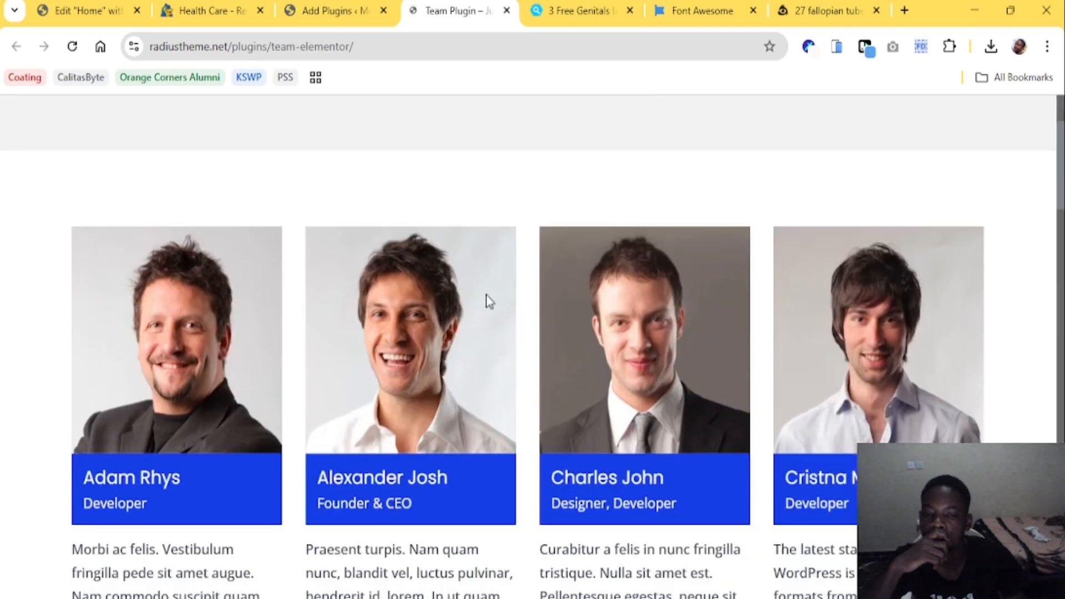
scroll(562, 311, "down", 15)
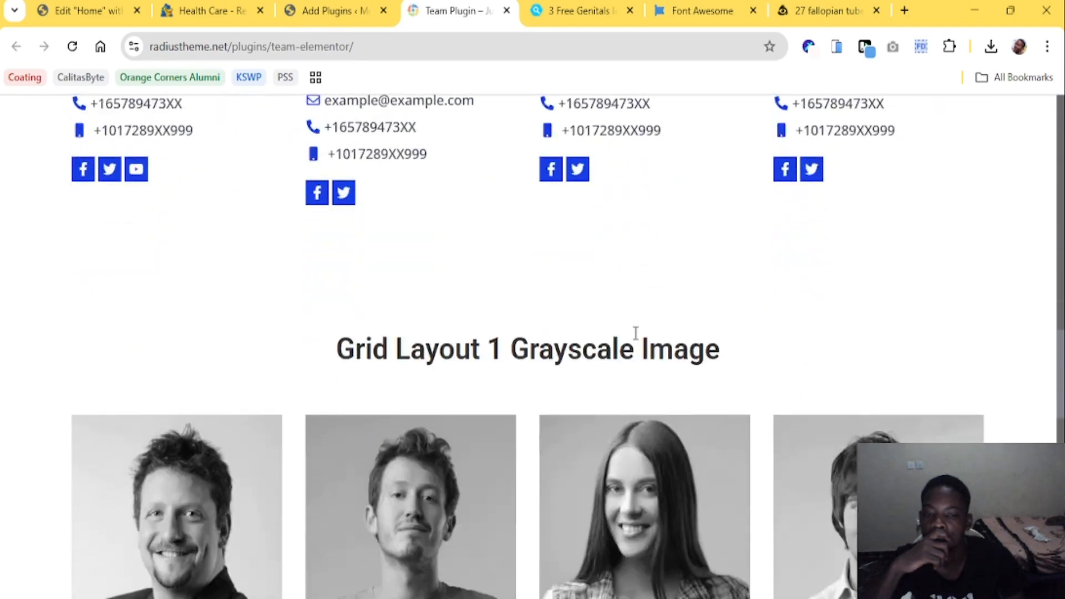
scroll(634, 332, "down", 3)
scroll(580, 321, "down", 14)
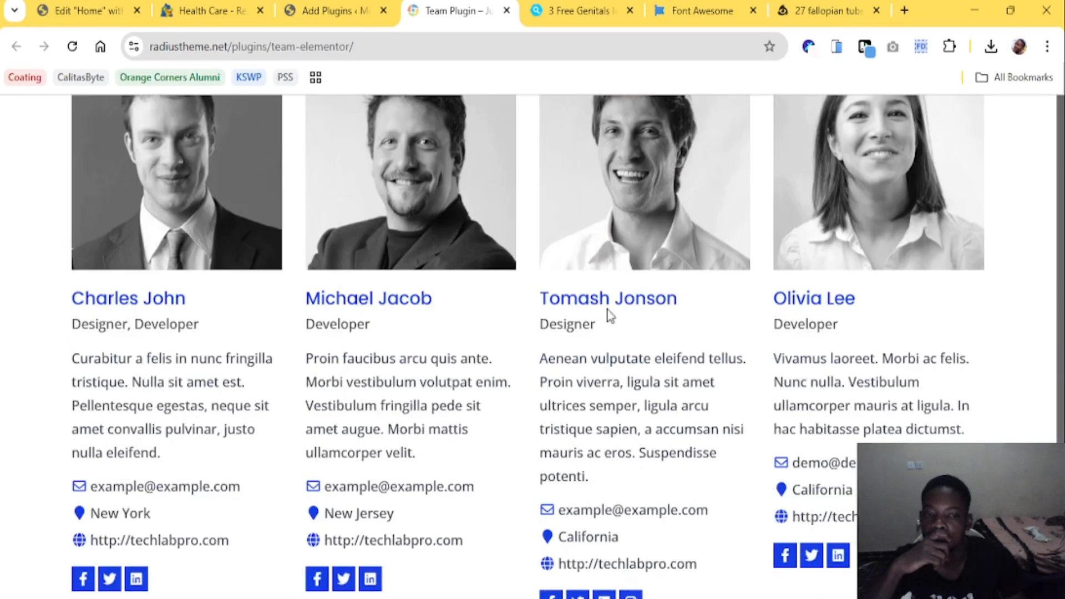
scroll(189, 198, "down", 2)
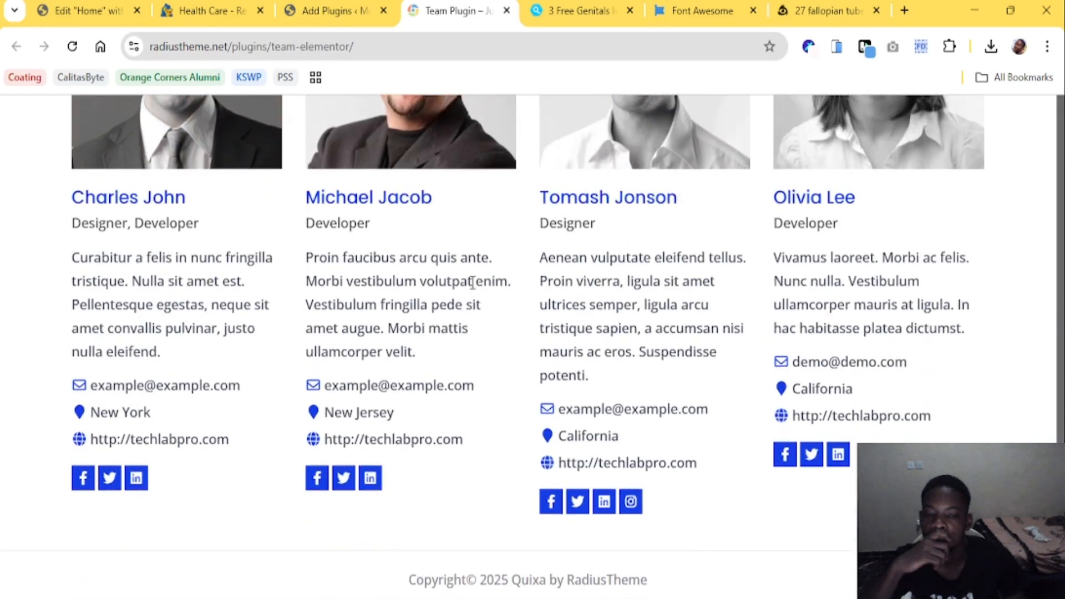
scroll(608, 411, "up", 20)
scroll(614, 421, "up", 15)
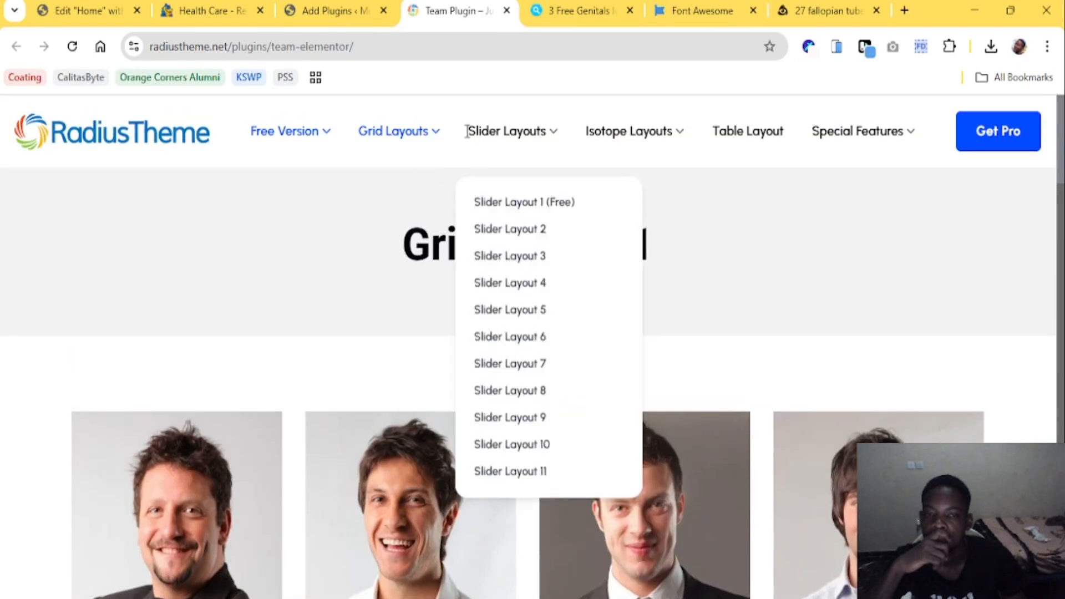
mouse_move(613, 147)
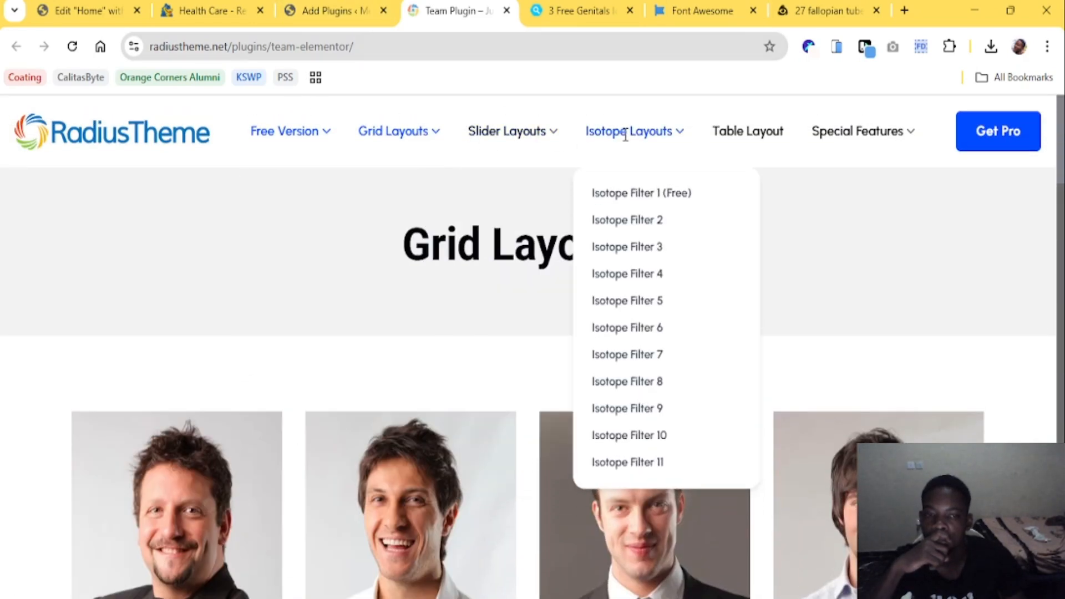
mouse_move(511, 129)
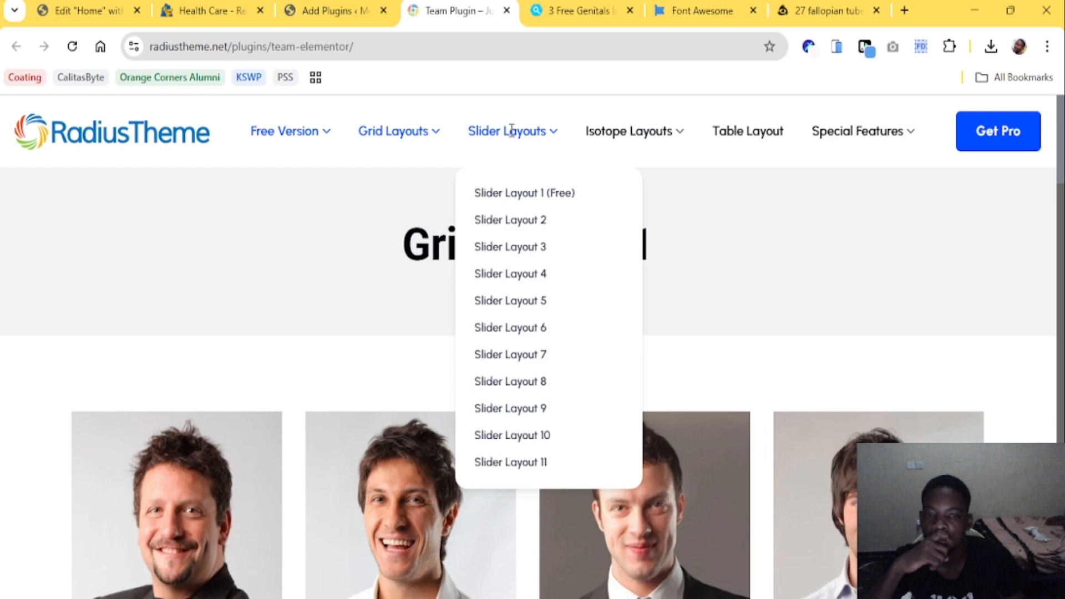
left_click(346, 7)
left_click(845, 132)
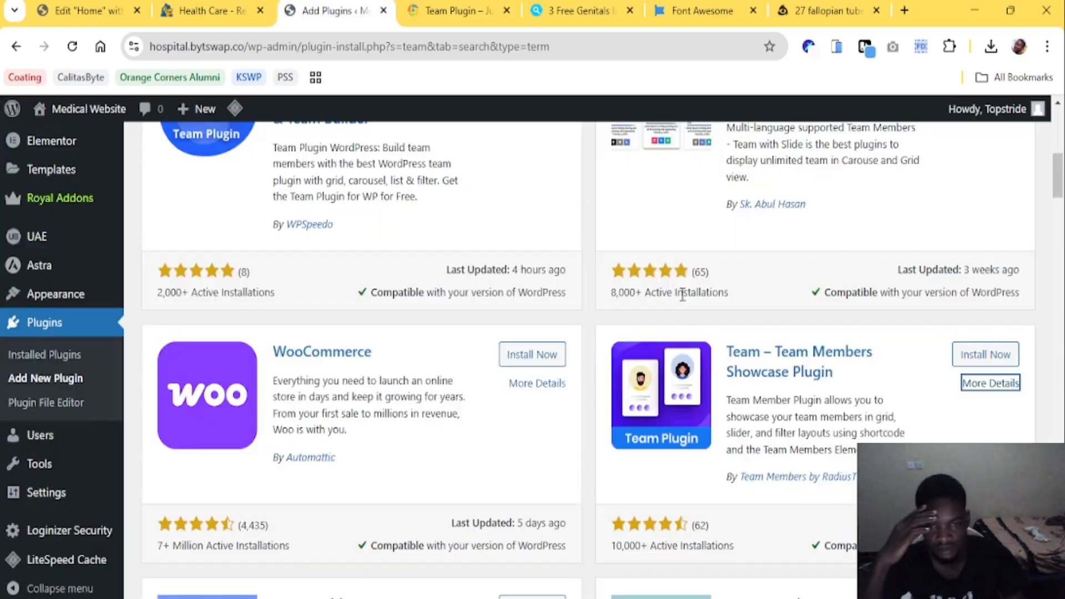
Open the details of the "Team Members" plugin by WP Darko and read its description and feature list
scroll(738, 344, "down", 3)
scroll(846, 416, "down", 1)
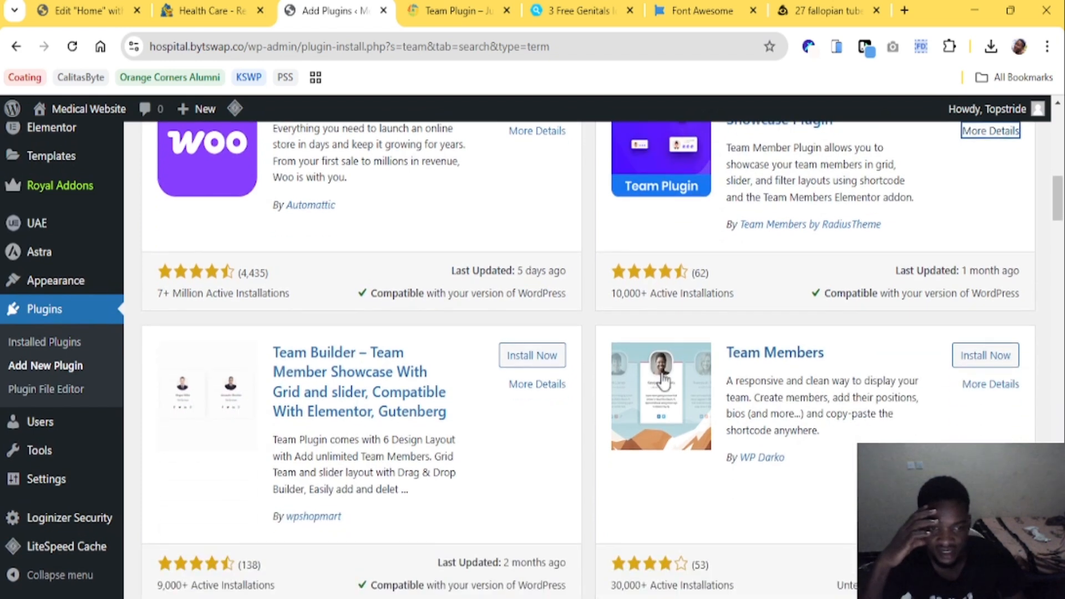
left_click(975, 385)
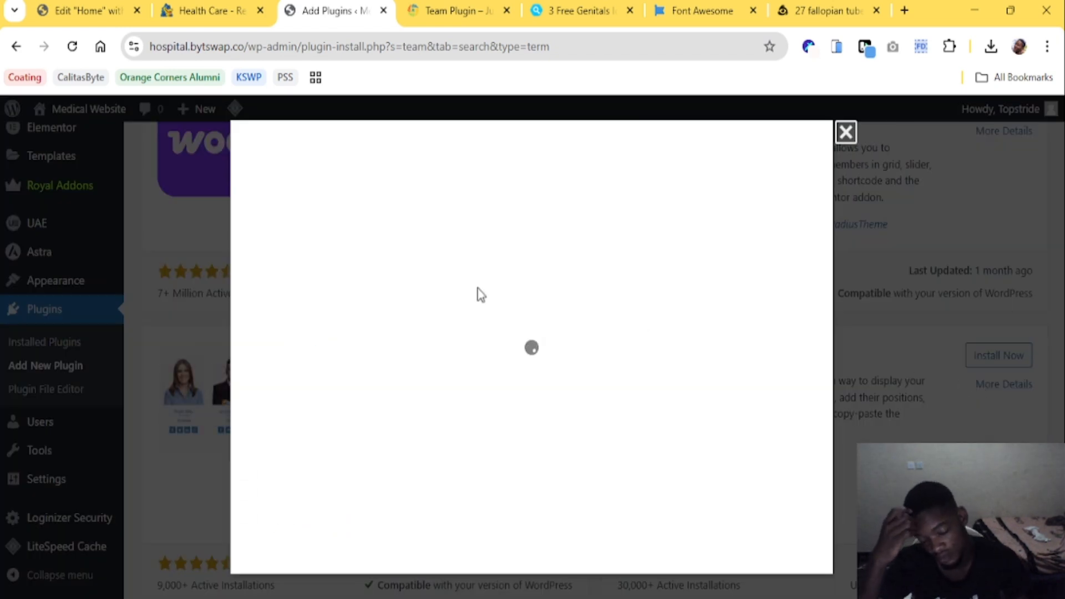
scroll(460, 375, "down", 5)
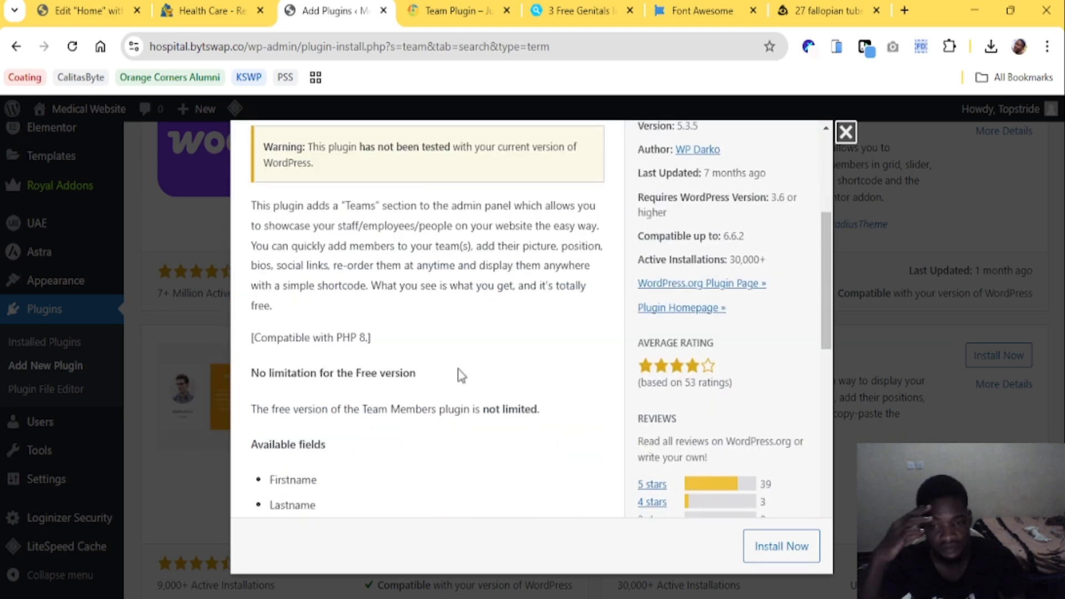
scroll(463, 372, "down", 4)
scroll(563, 373, "down", 8)
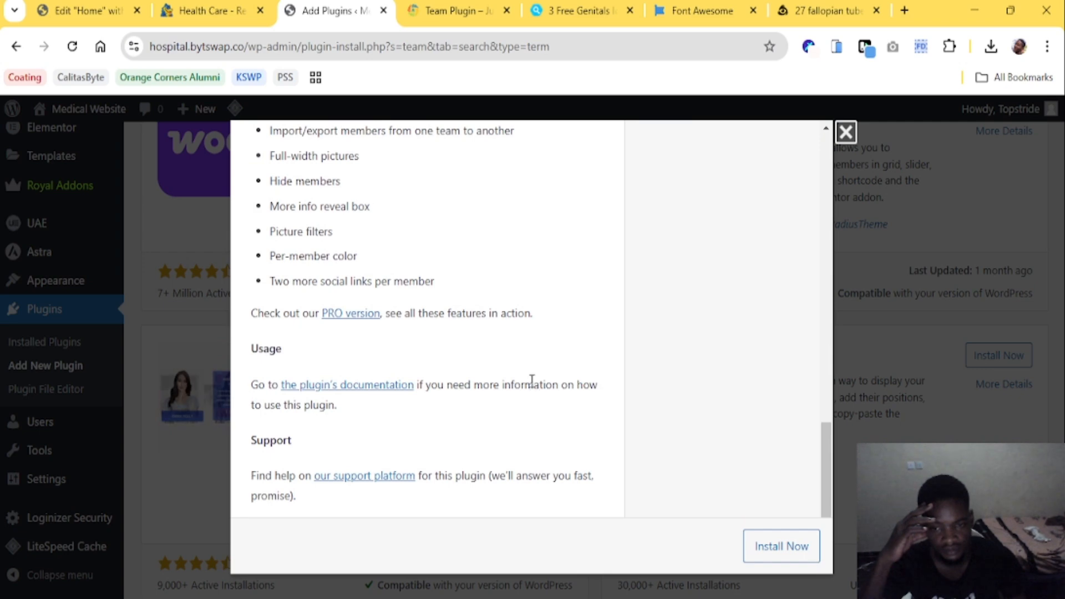
scroll(532, 387, "up", 18)
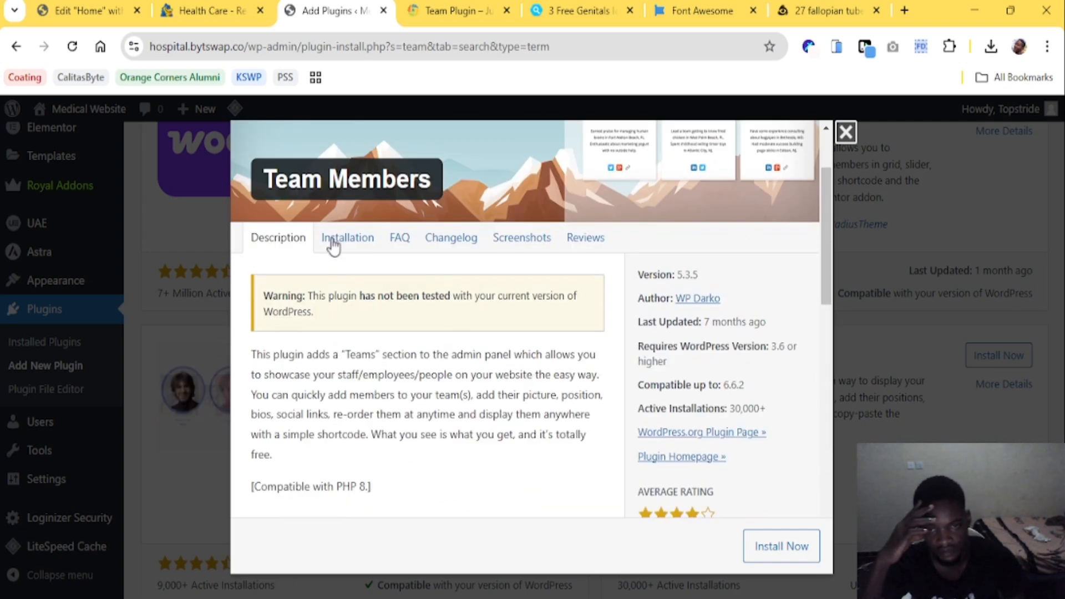
Examine the Team Members plugin's screenshots of its layouts, member editor and team settings, and close its details
left_click(546, 243)
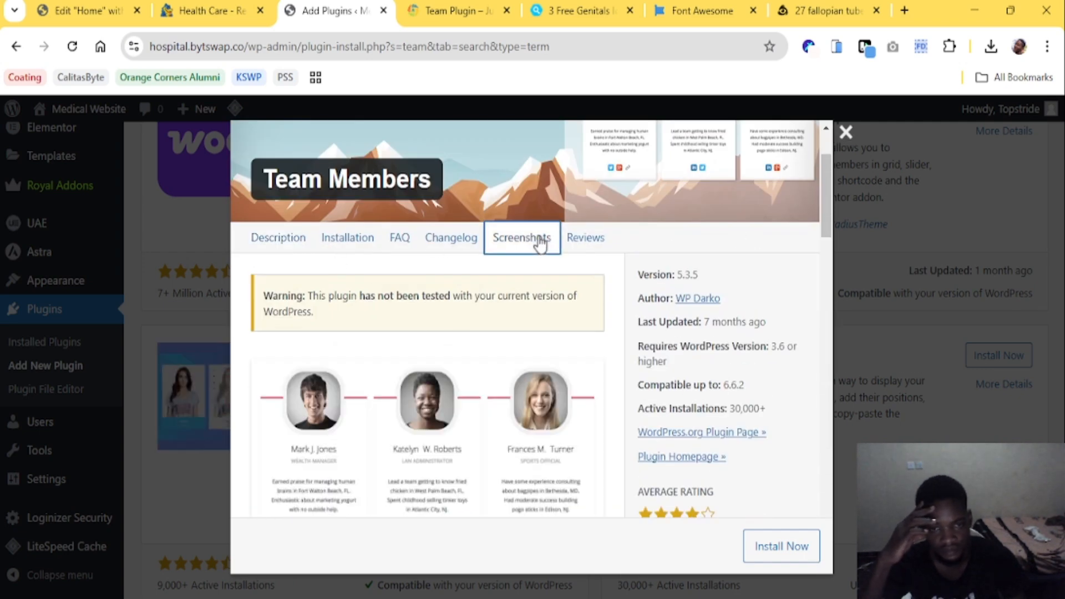
scroll(501, 394, "down", 2)
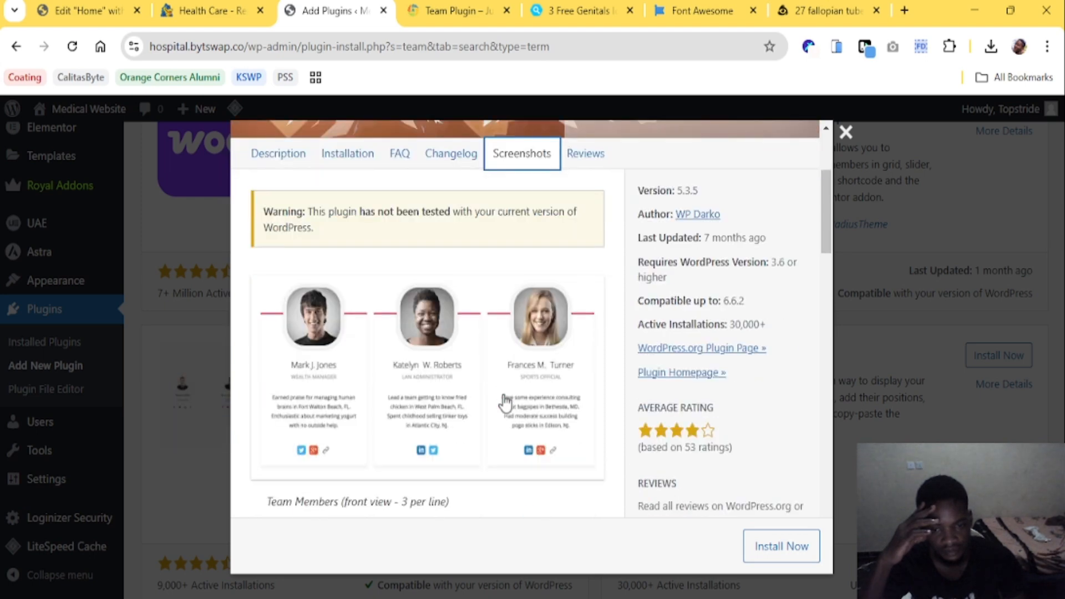
scroll(505, 402, "down", 10)
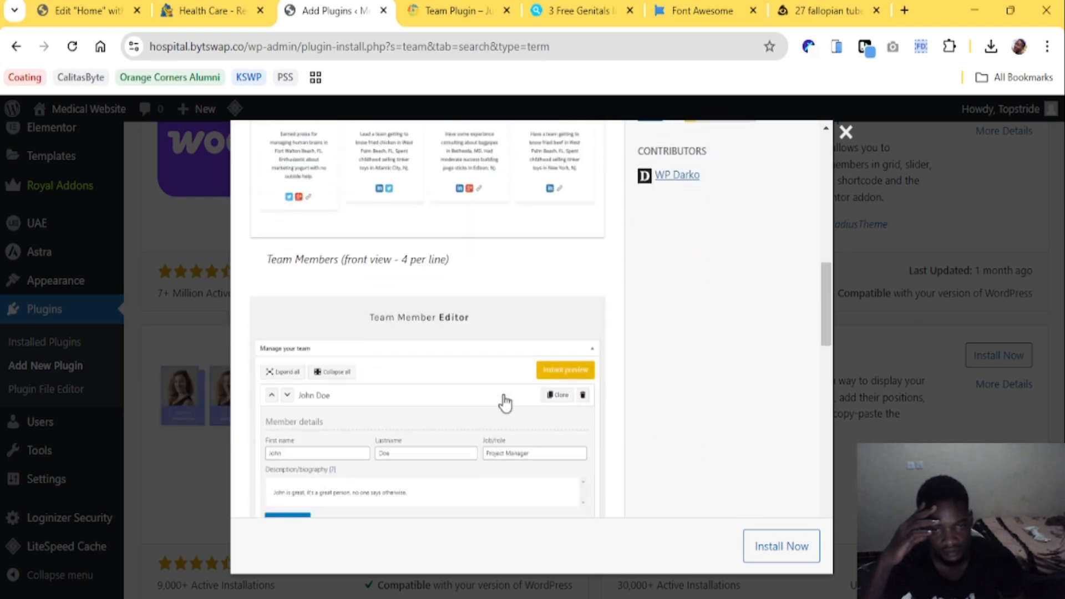
scroll(504, 402, "down", 3)
scroll(505, 402, "down", 7)
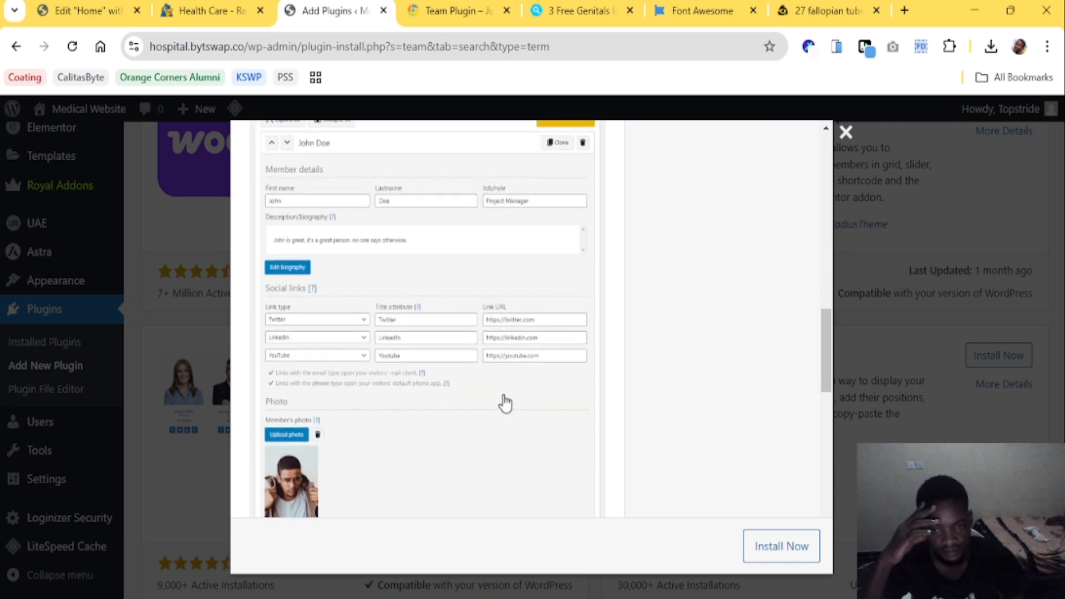
scroll(505, 403, "down", 7)
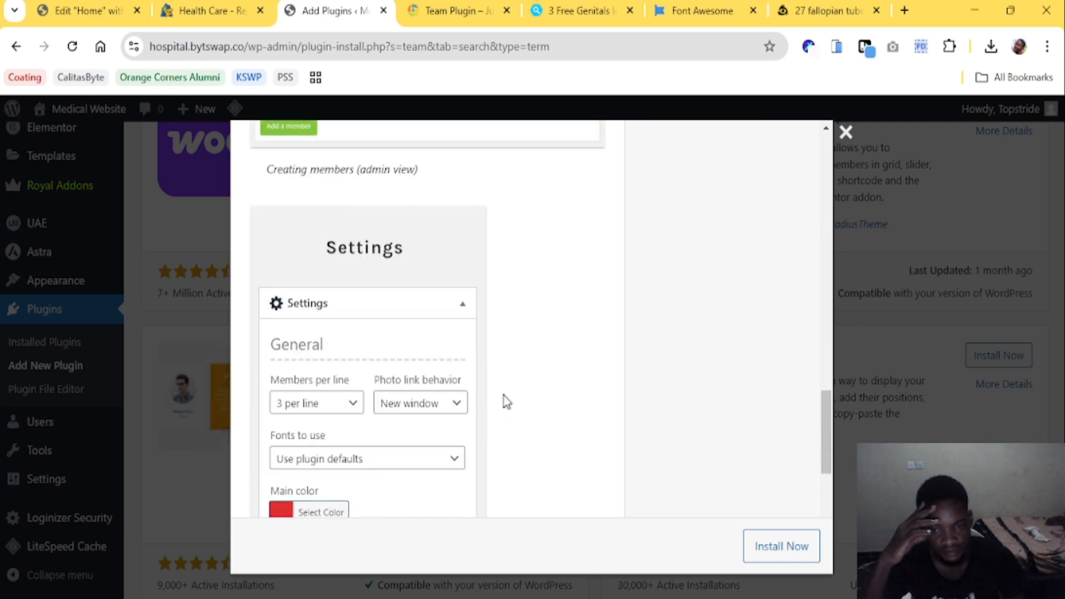
scroll(506, 401, "down", 3)
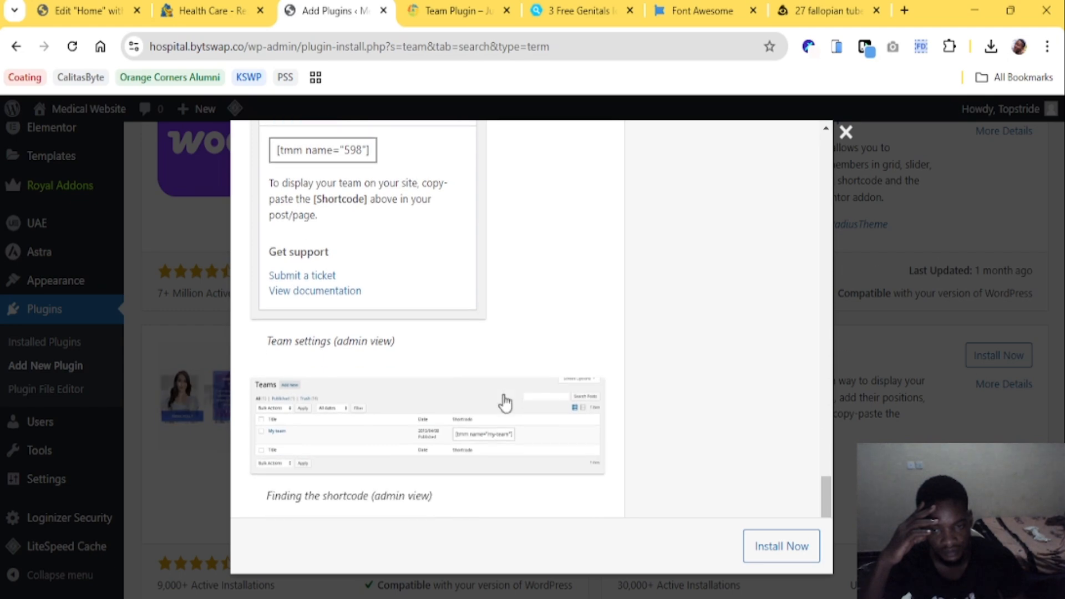
scroll(505, 403, "up", 3)
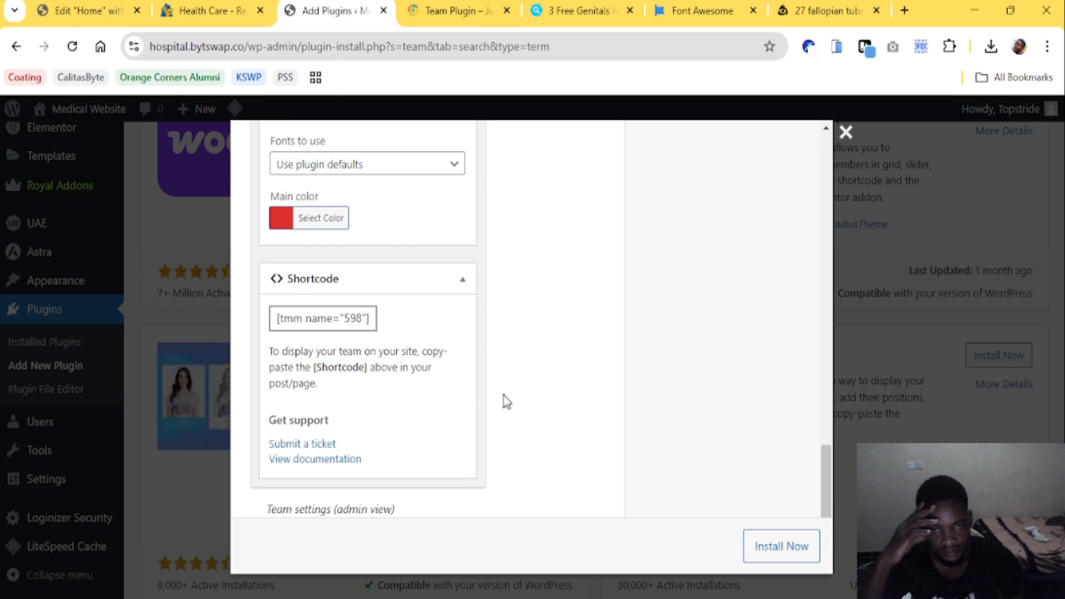
scroll(505, 401, "down", 3)
scroll(717, 214, "up", 1)
scroll(717, 214, "up", 2)
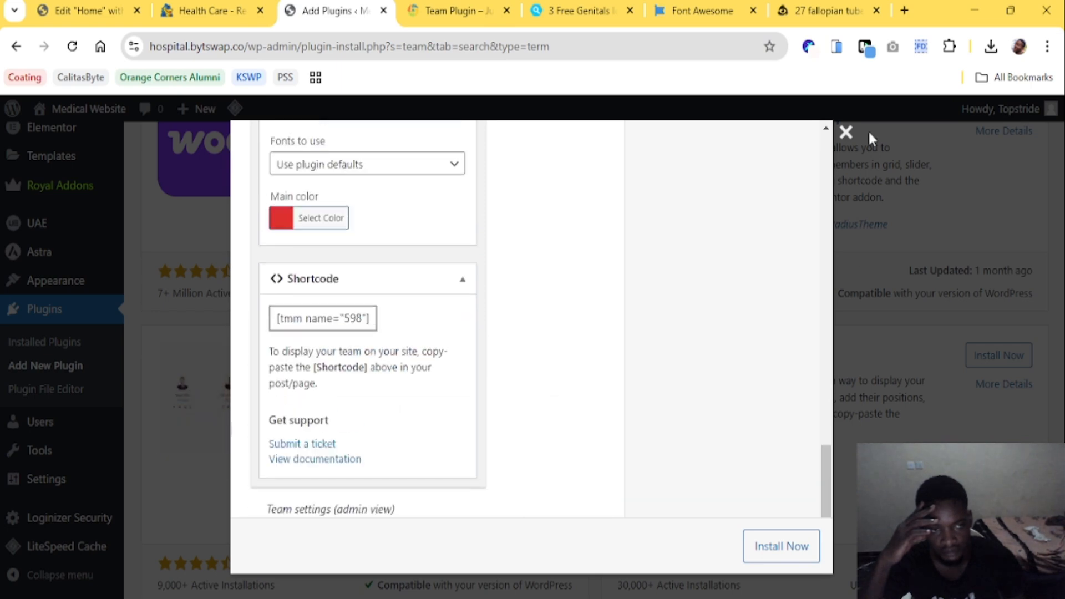
left_click(846, 133)
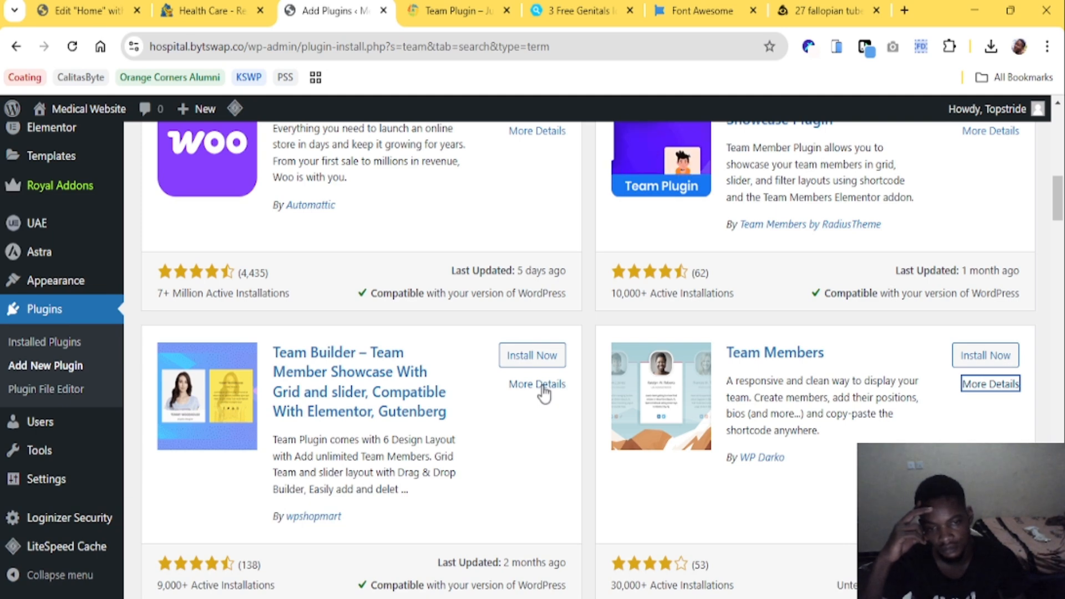
Open the details of the "Team Builder" plugin by wpshopmart and read its description
left_click(542, 385)
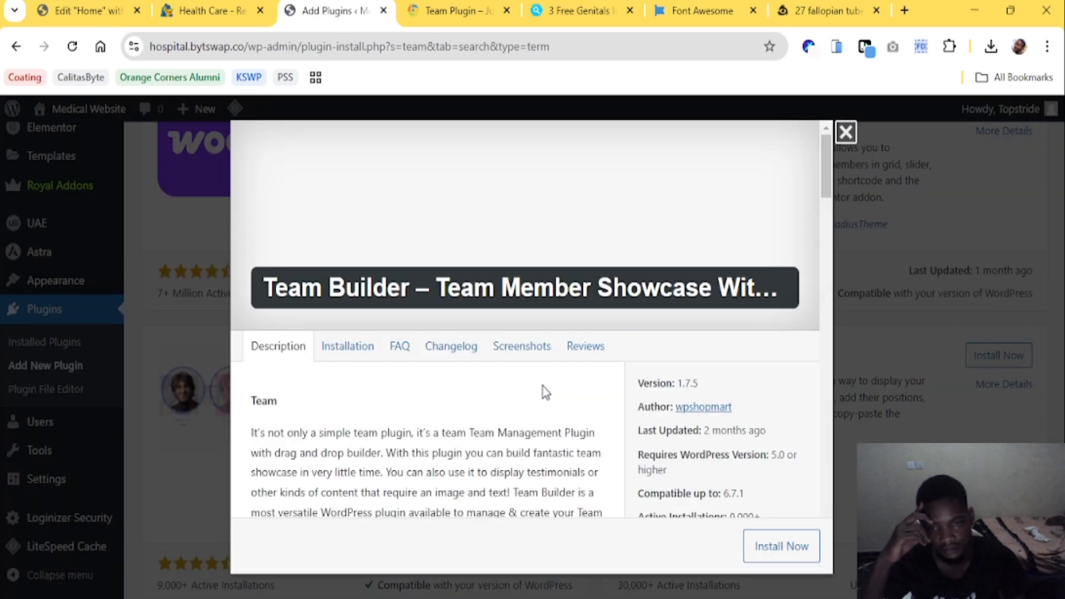
scroll(518, 397, "down", 5)
scroll(518, 396, "down", 5)
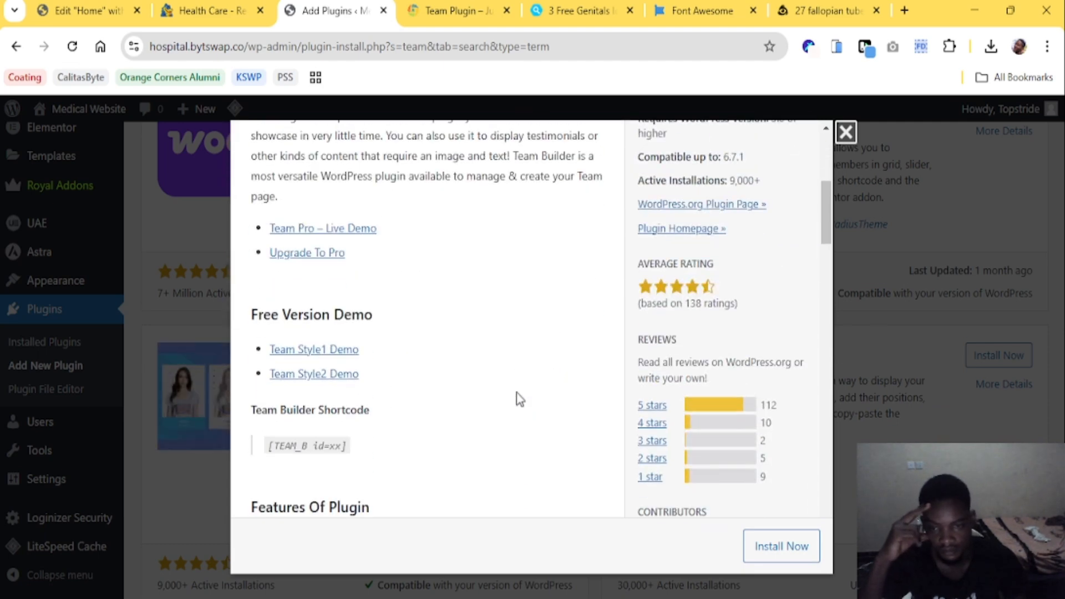
scroll(519, 397, "up", 10)
scroll(518, 397, "up", 2)
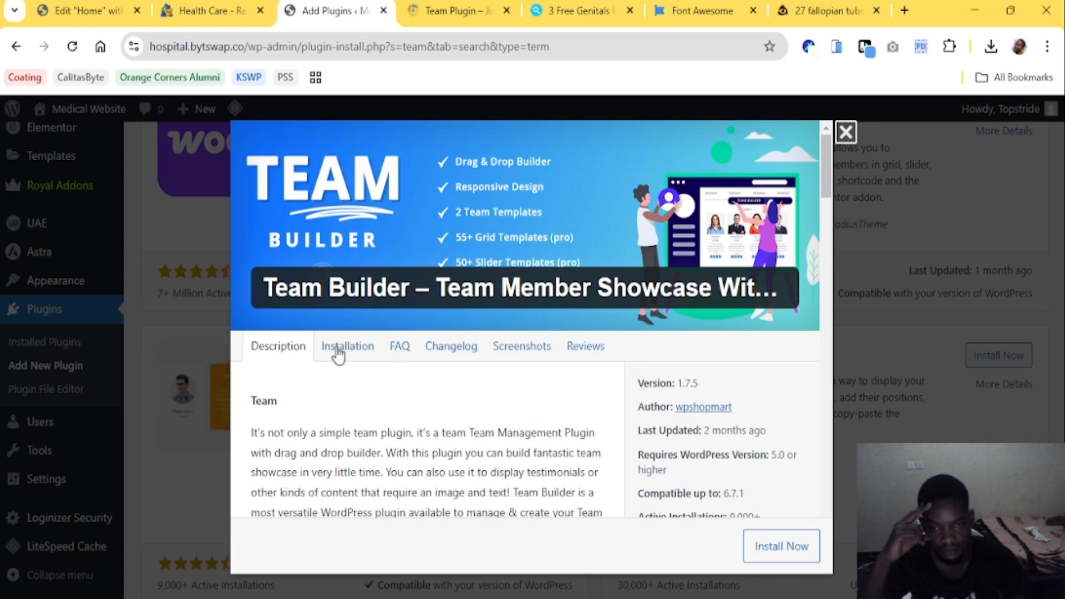
Examine the Team Builder plugin's screenshots of its team card designs and editing page, and close its details
left_click(506, 346)
scroll(488, 402, "down", 2)
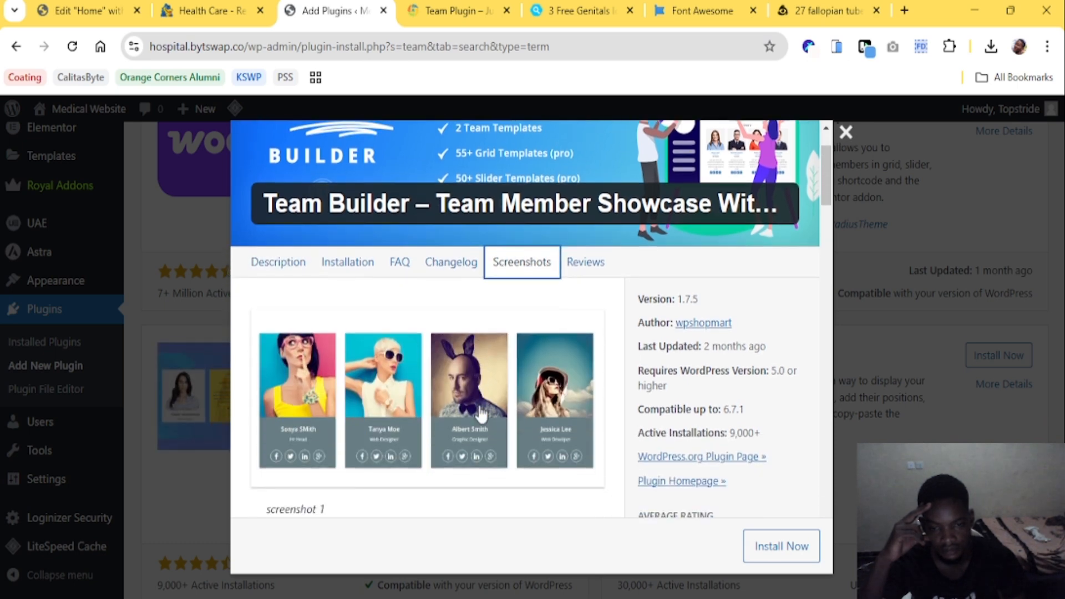
scroll(482, 413, "down", 4)
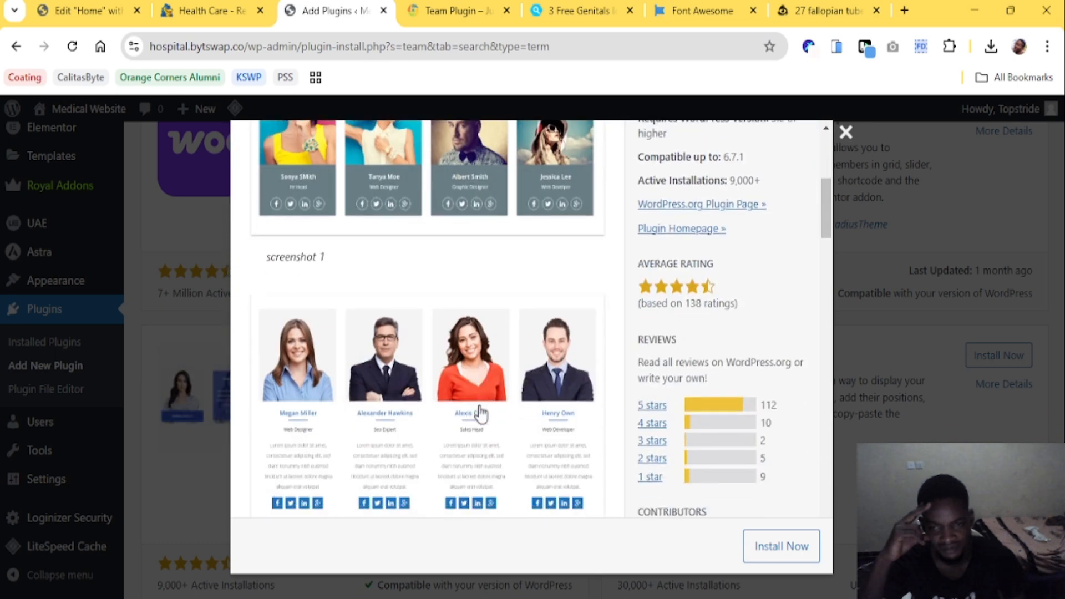
scroll(480, 413, "down", 2)
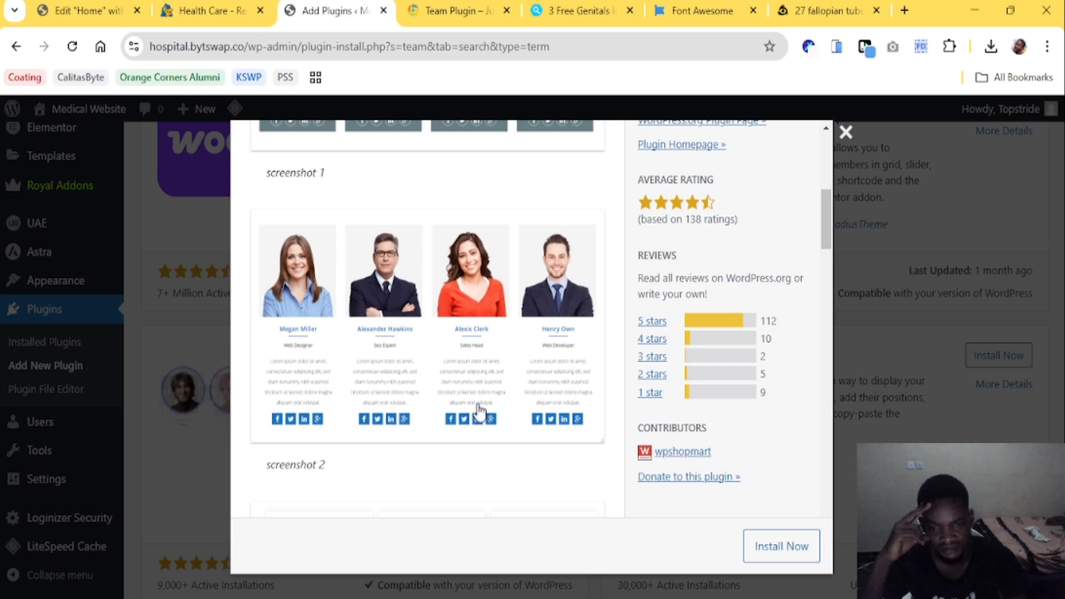
scroll(432, 405, "down", 4)
scroll(432, 402, "down", 8)
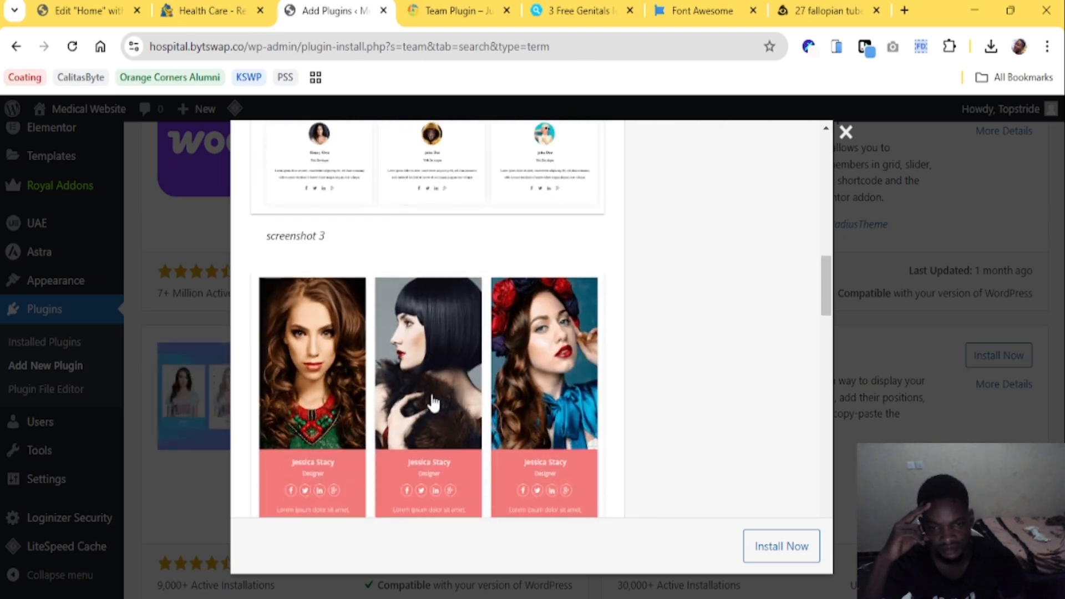
scroll(432, 402, "down", 8)
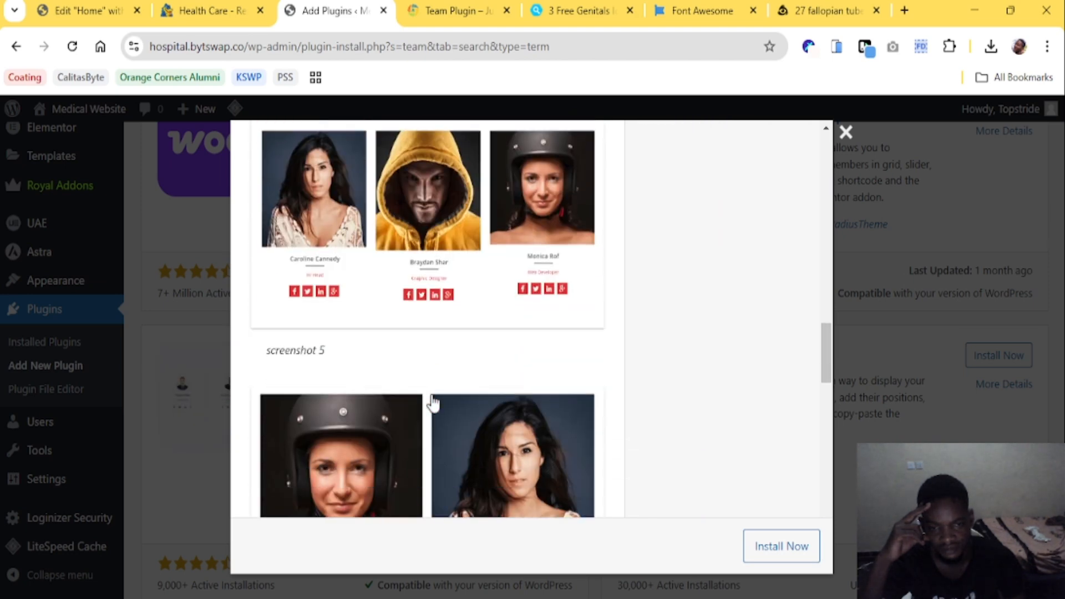
scroll(432, 402, "down", 7)
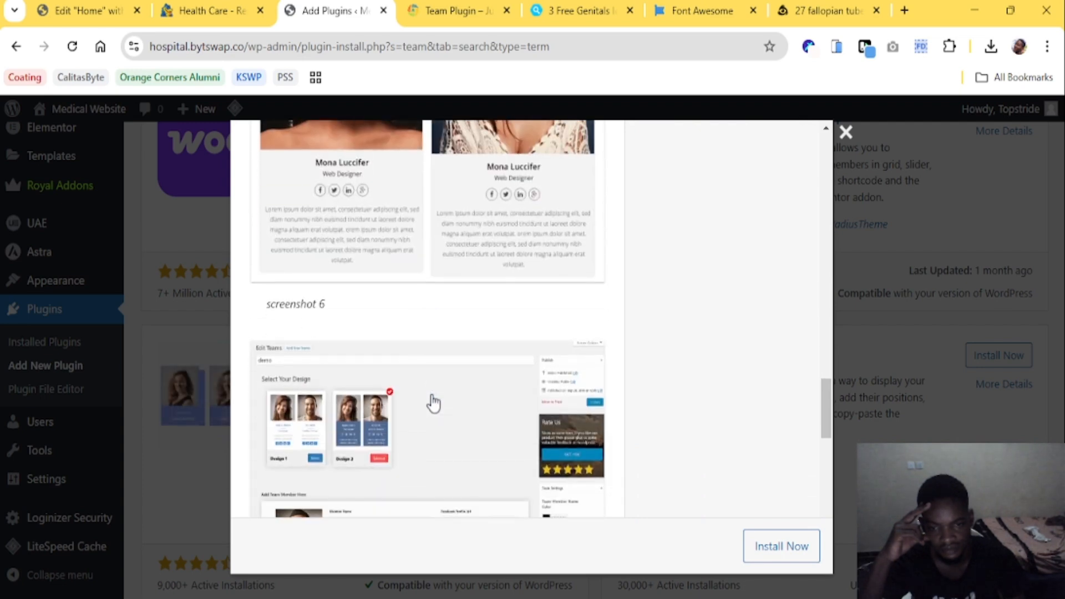
scroll(430, 397, "up", 8)
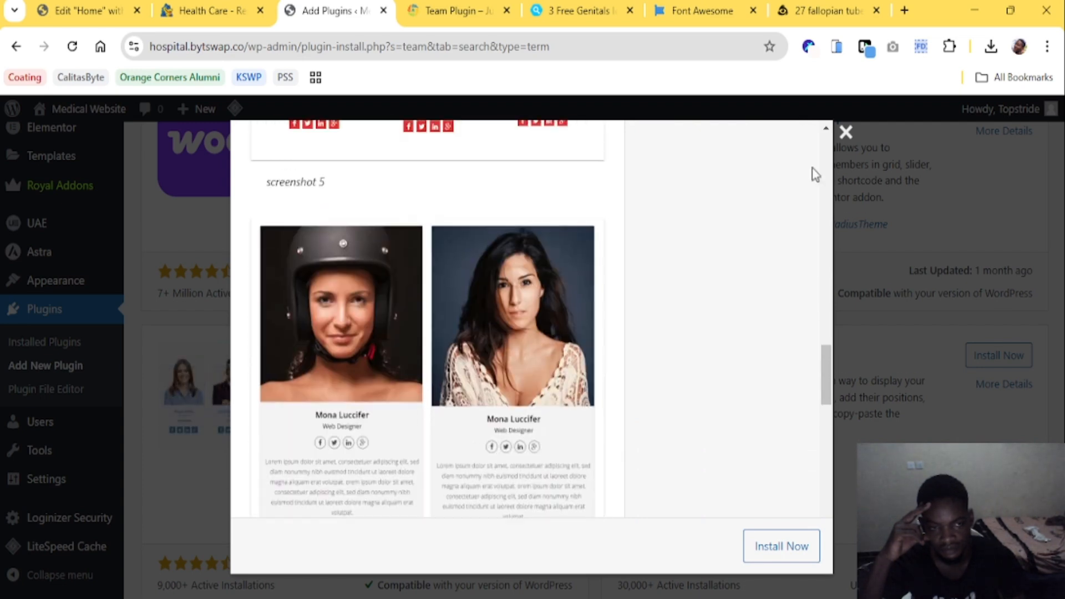
left_click(846, 132)
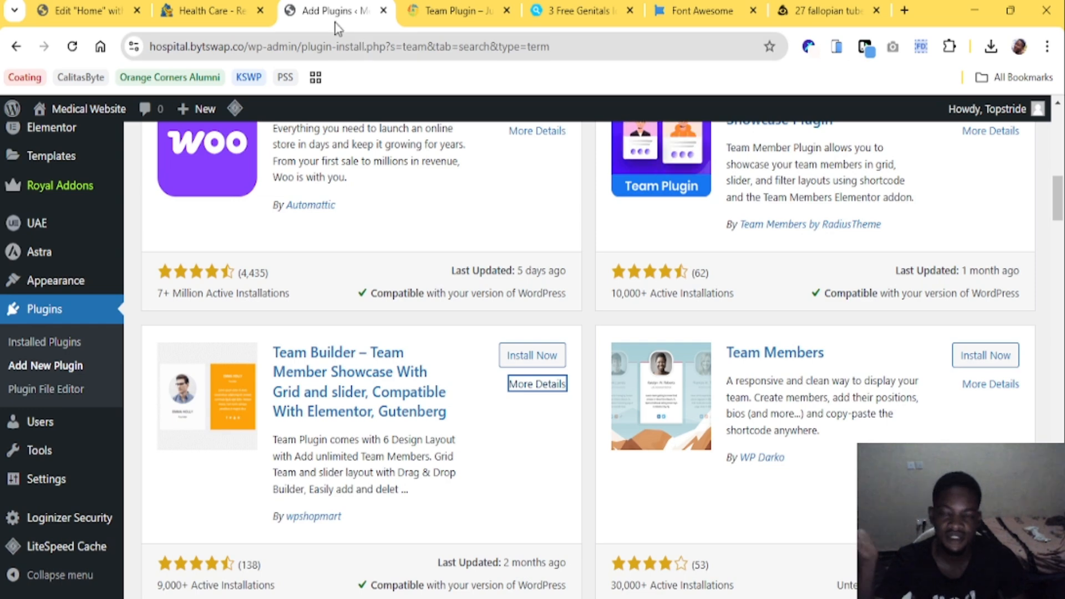
Check the homepage in the Elementor editor, and return to browse further team plugins in the search results
left_click(115, 5)
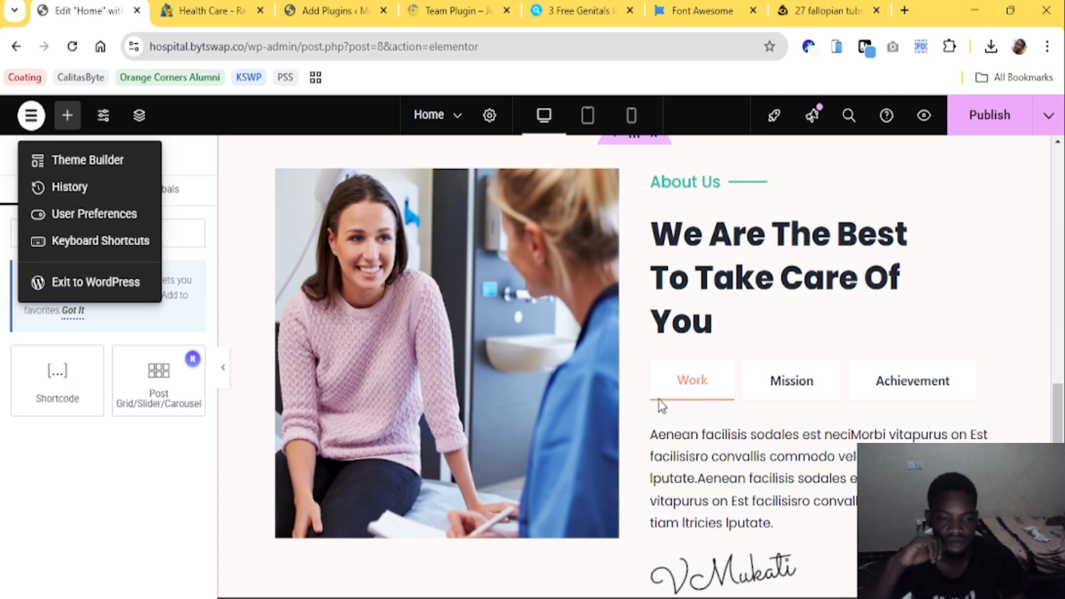
left_click(108, 467)
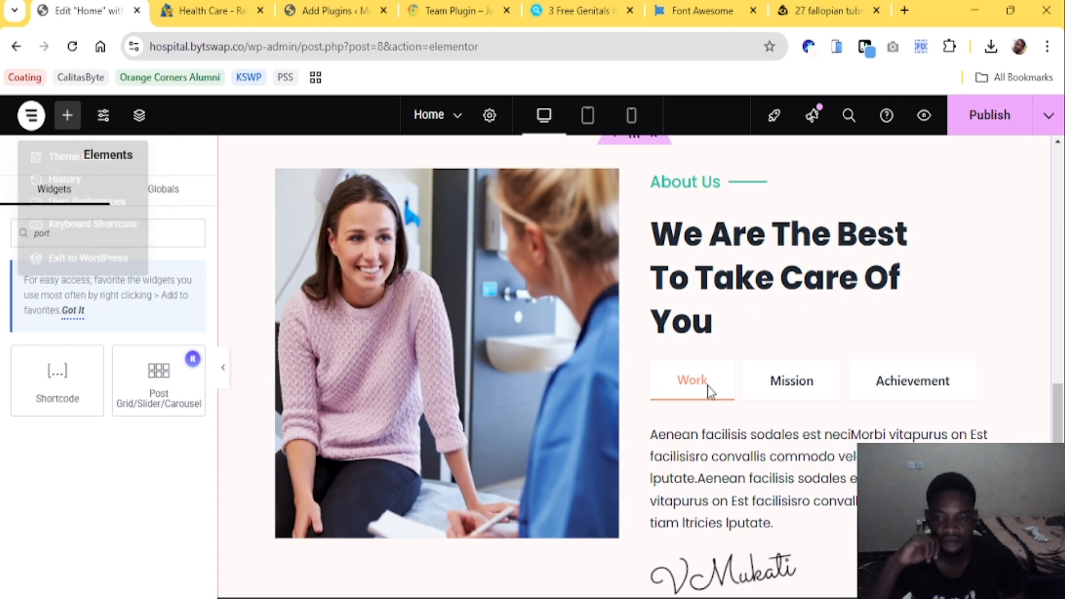
left_click(344, 11)
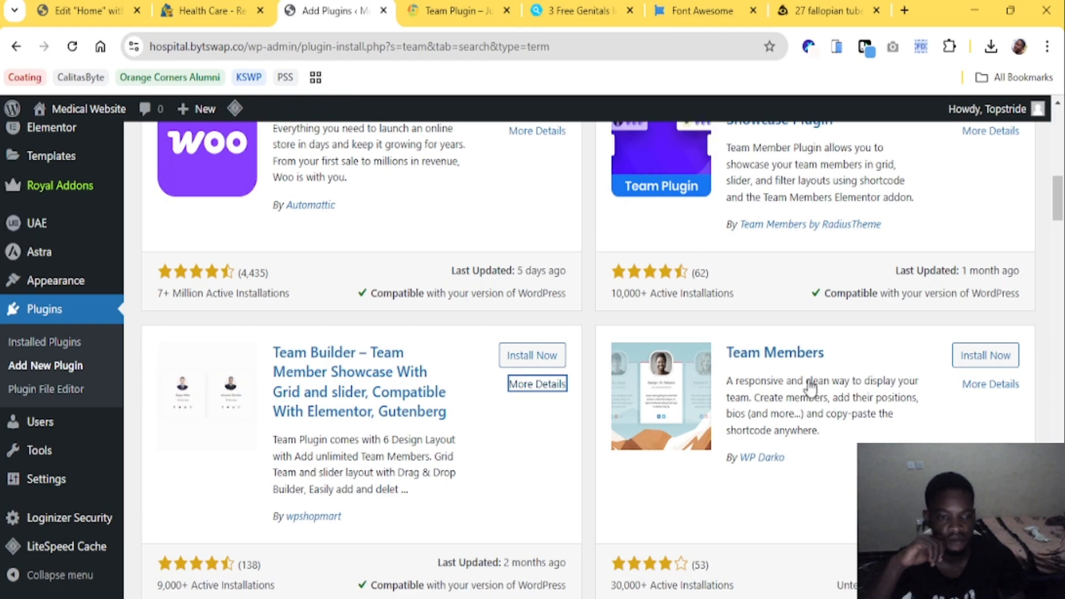
scroll(786, 375, "down", 5)
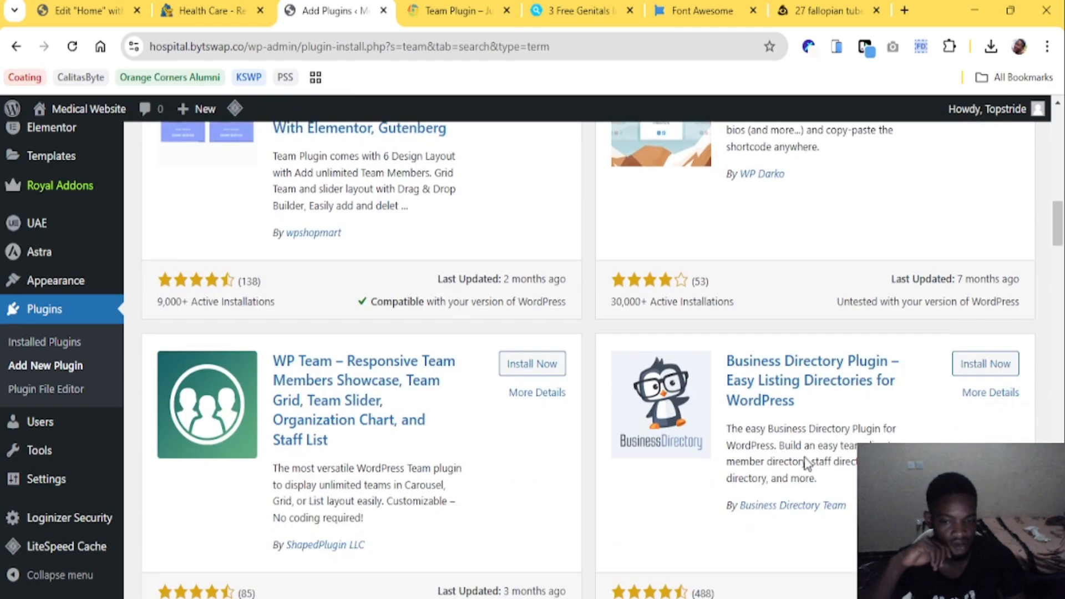
Examine the reference site's sections below the doctors' cards, from Why Choose Us and the contact form to Client Feedback
left_click(224, 5)
scroll(672, 438, "down", 12)
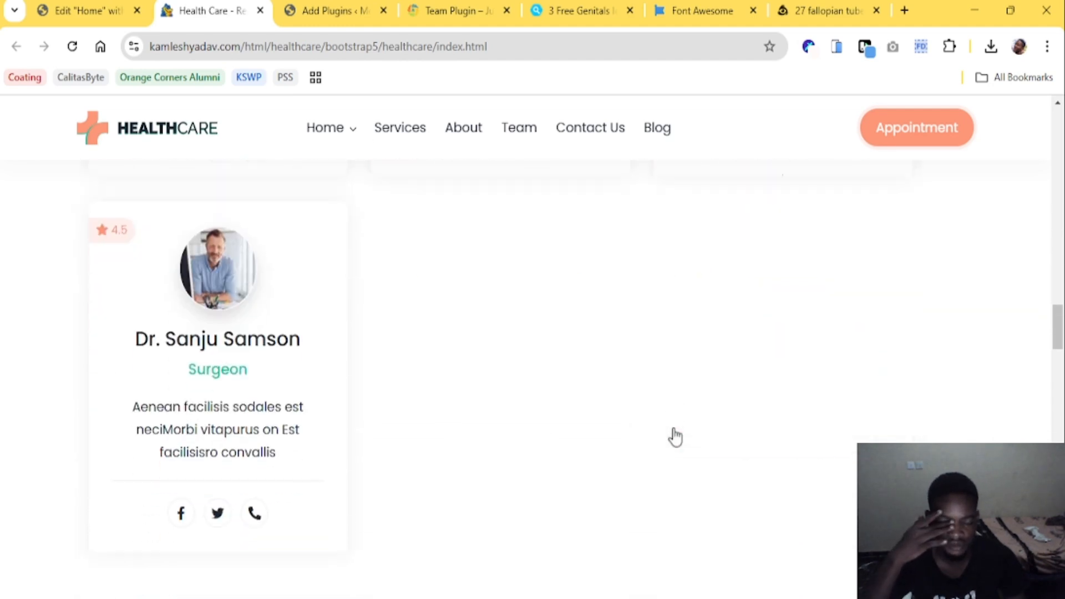
scroll(674, 438, "down", 8)
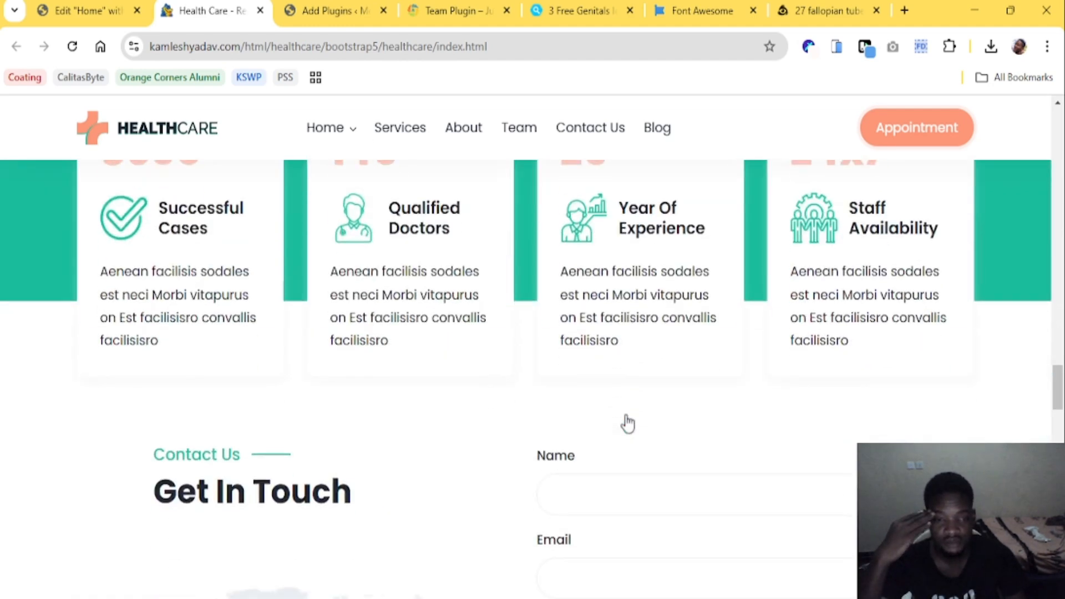
scroll(629, 421, "down", 10)
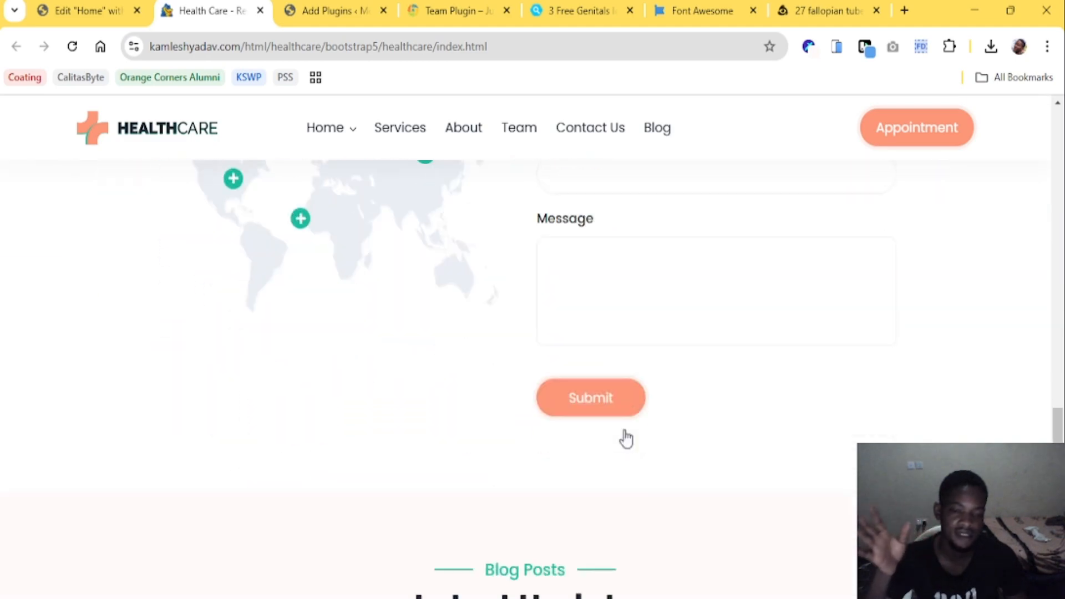
scroll(626, 439, "up", 6)
scroll(626, 440, "down", 18)
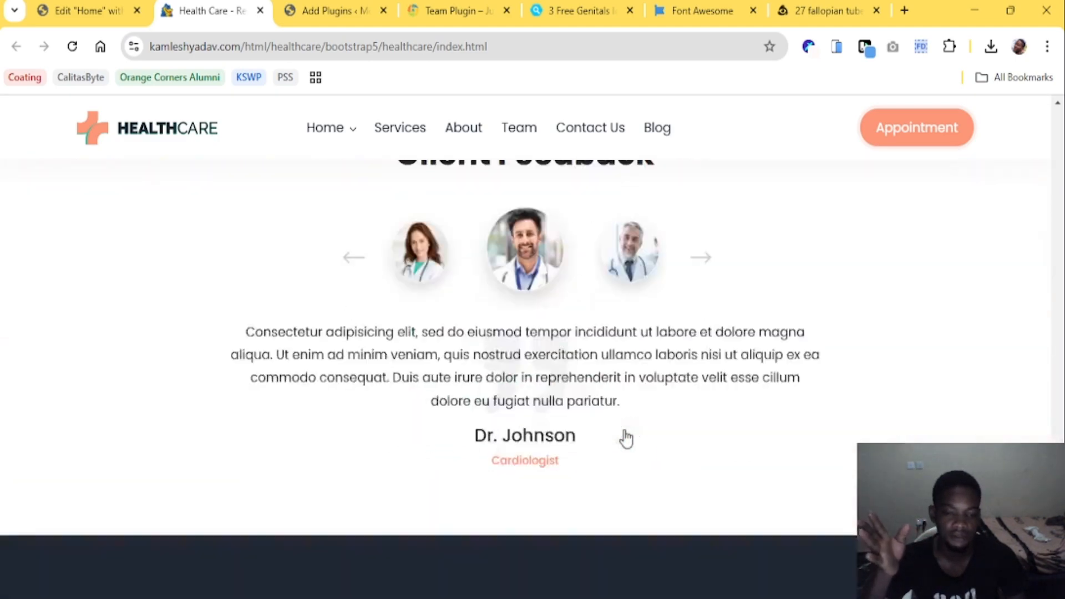
scroll(625, 438, "up", 20)
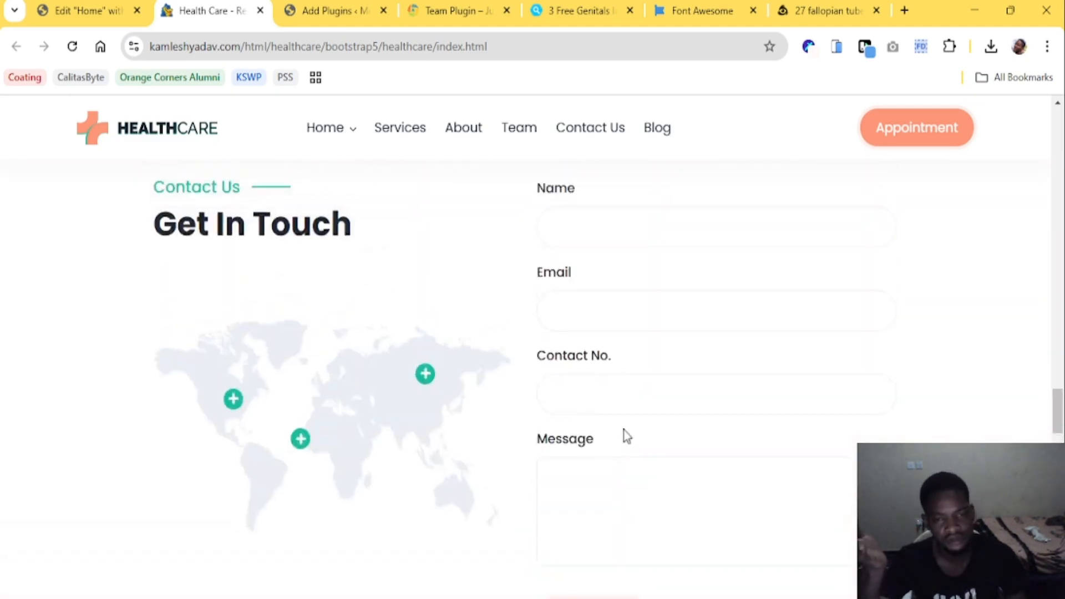
scroll(625, 438, "down", 12)
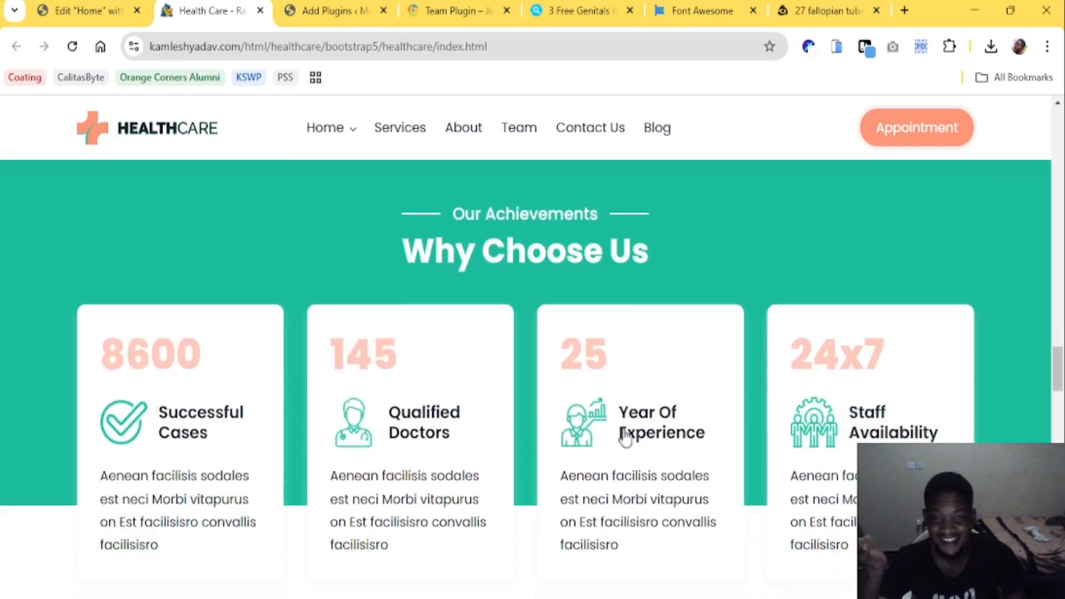
Check the Get In Touch map on the reference site, and search the Elementor widgets for "hot"
scroll(360, 332, "up", 5)
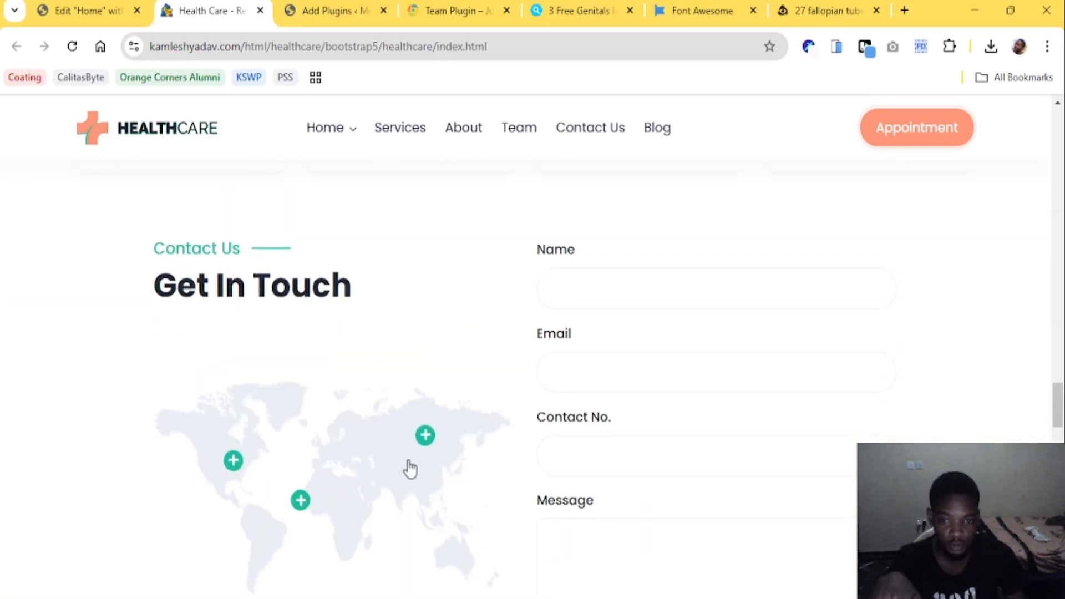
left_click(91, 10)
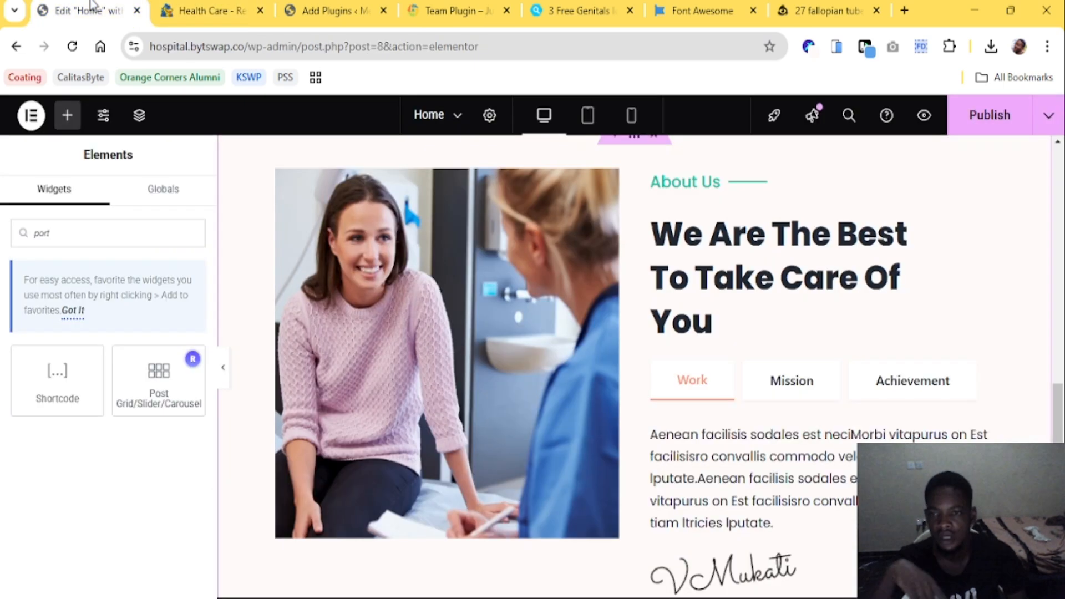
type("hot")
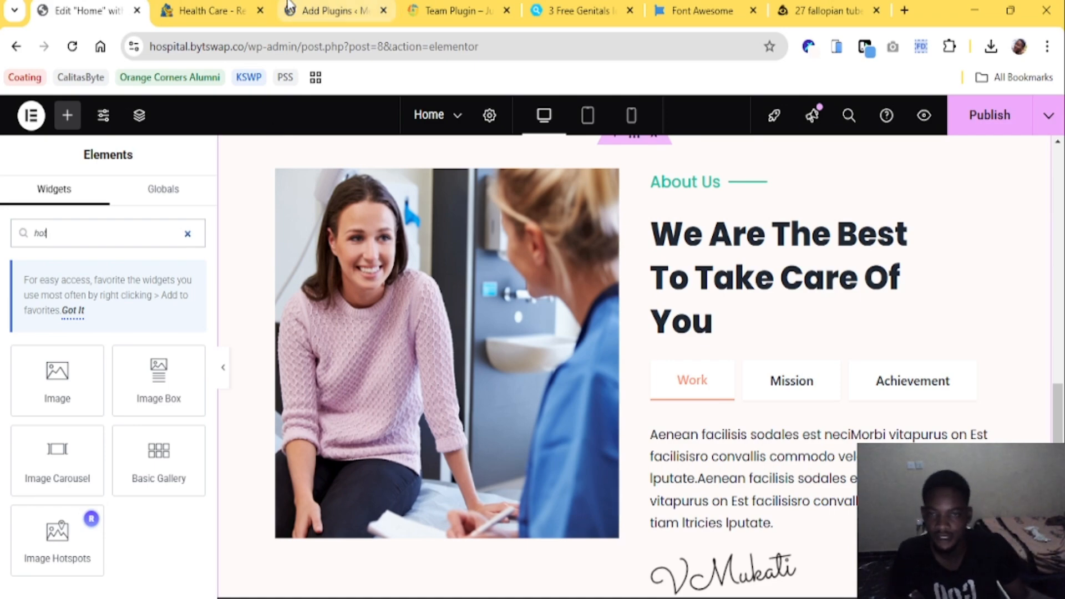
Examine the reference site's Doctors Team cards and the Why Choose Us section that follows them
left_click(234, 9)
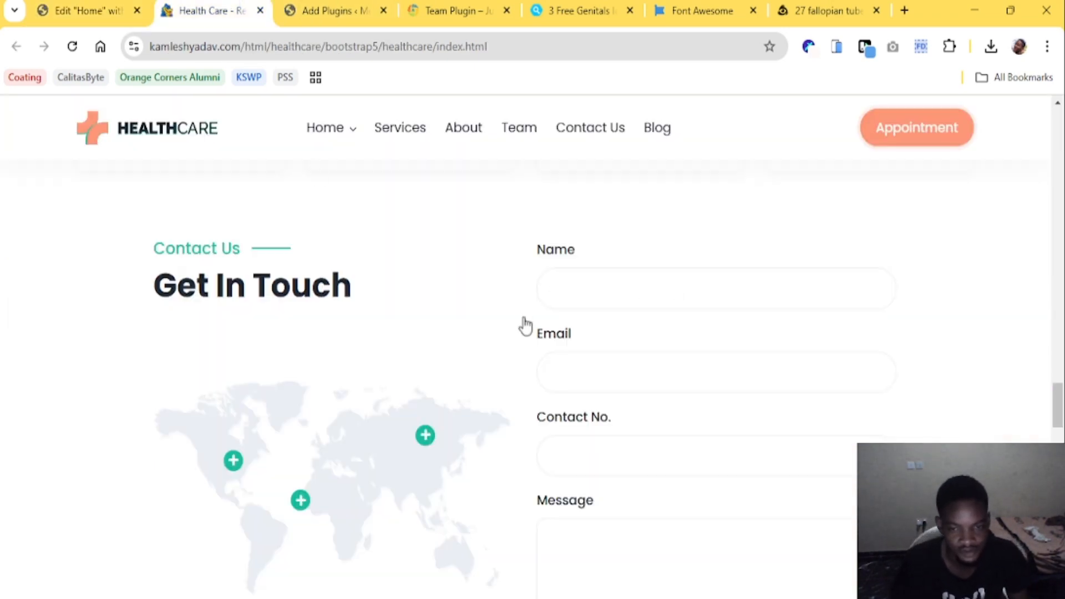
scroll(547, 344, "up", 10)
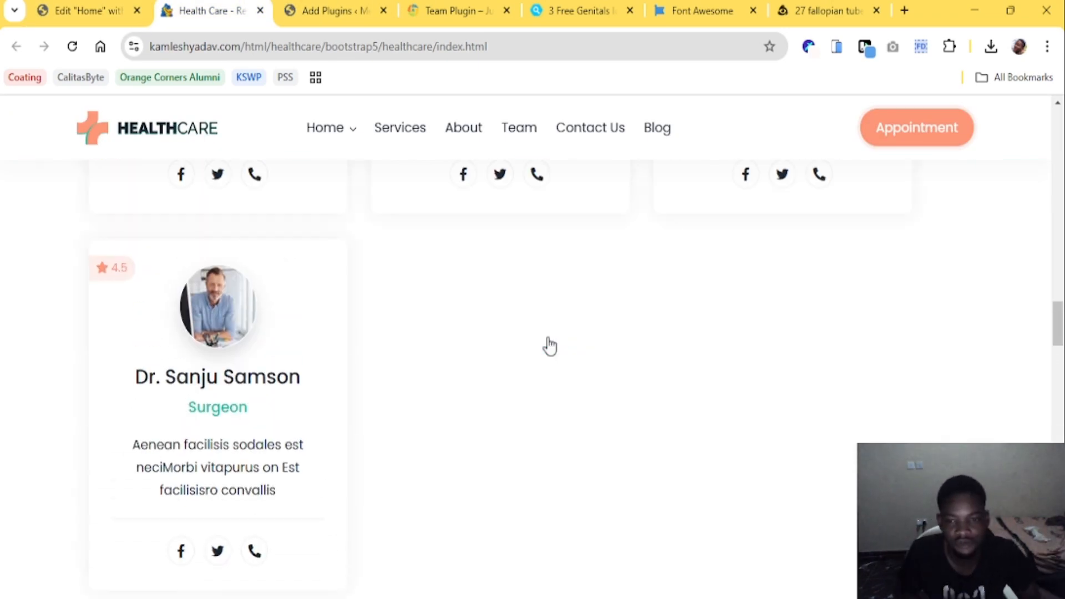
scroll(548, 346, "up", 8)
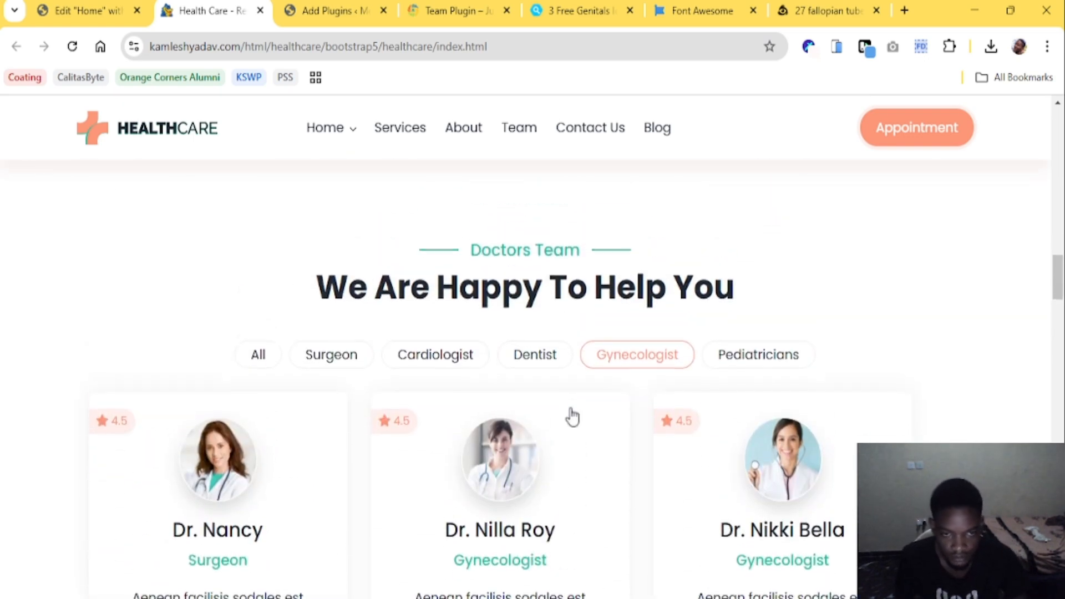
scroll(572, 416, "down", 10)
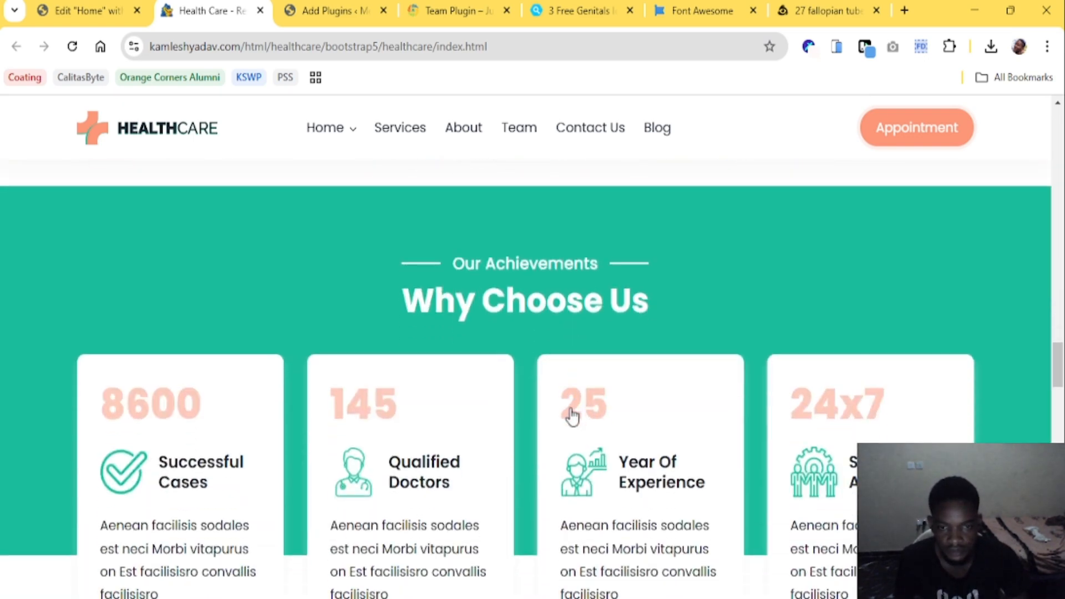
scroll(572, 415, "down", 7)
scroll(571, 416, "up", 5)
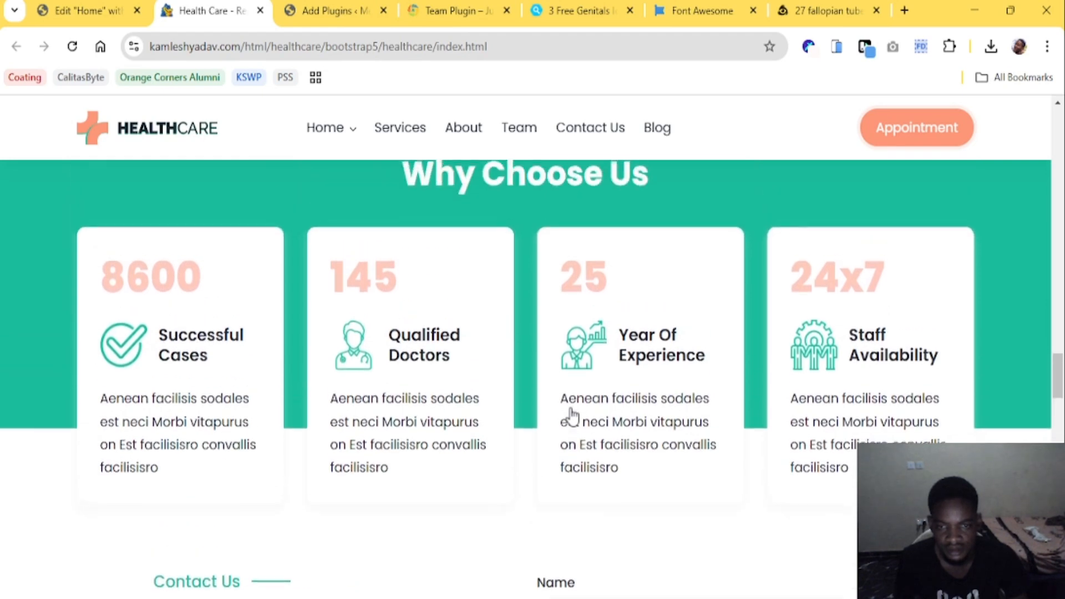
scroll(504, 350, "up", 3)
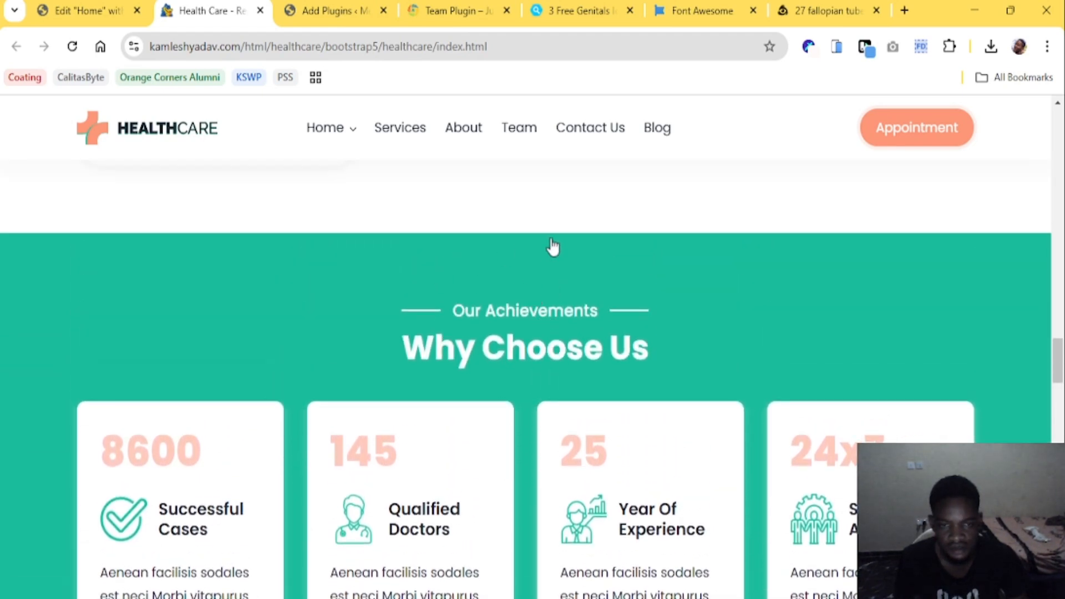
Add a new empty flexbox container below the About Us section, checking the reference site's Why Choose Us layout
left_click(147, 3)
scroll(663, 343, "down", 6)
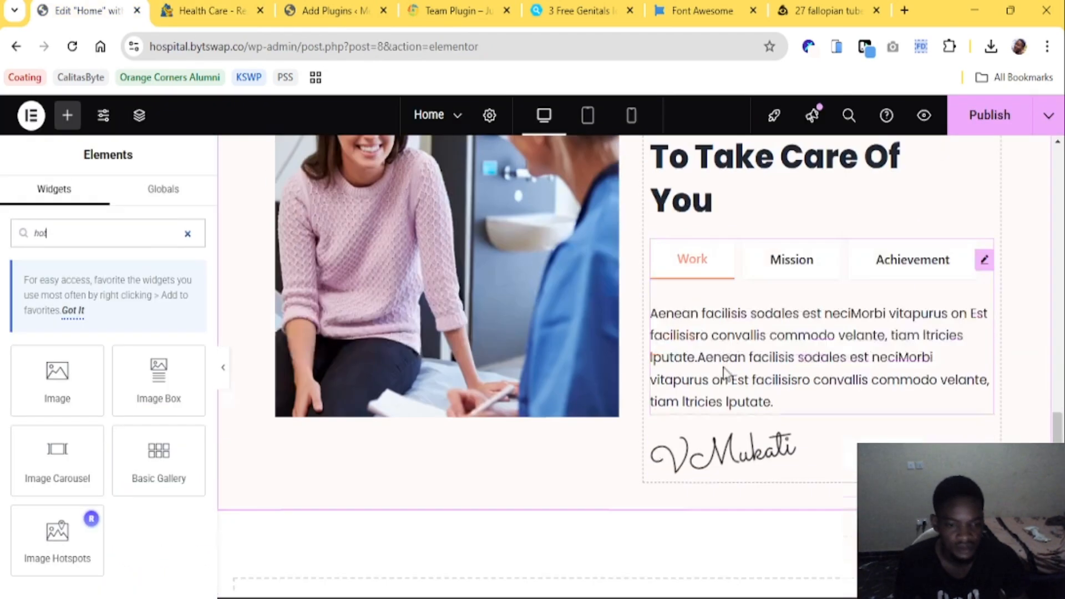
left_click(583, 419)
left_click(210, 10)
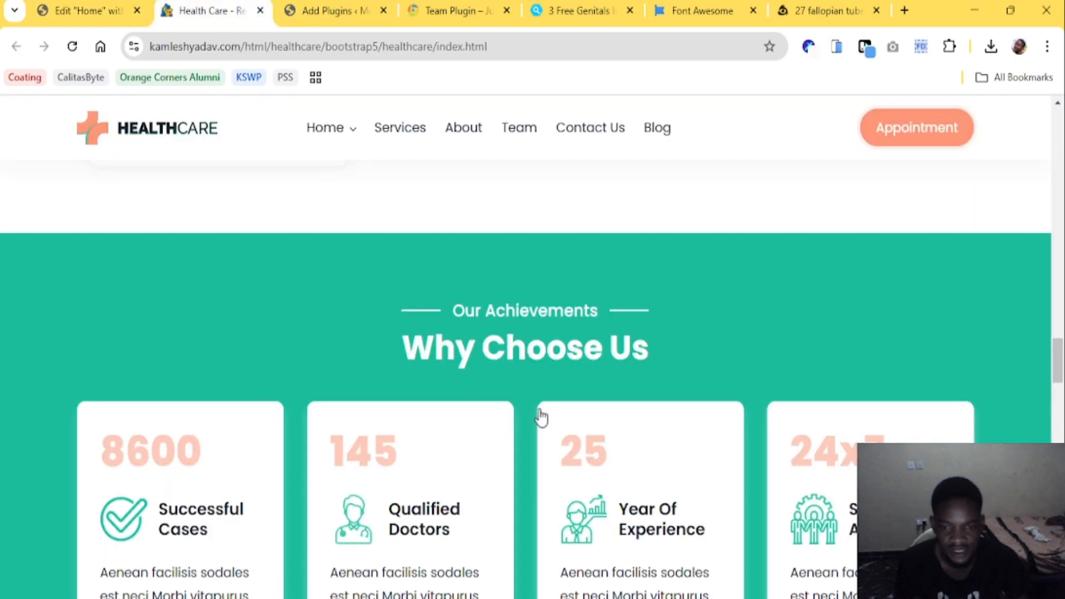
left_click(138, 7)
left_click(590, 480)
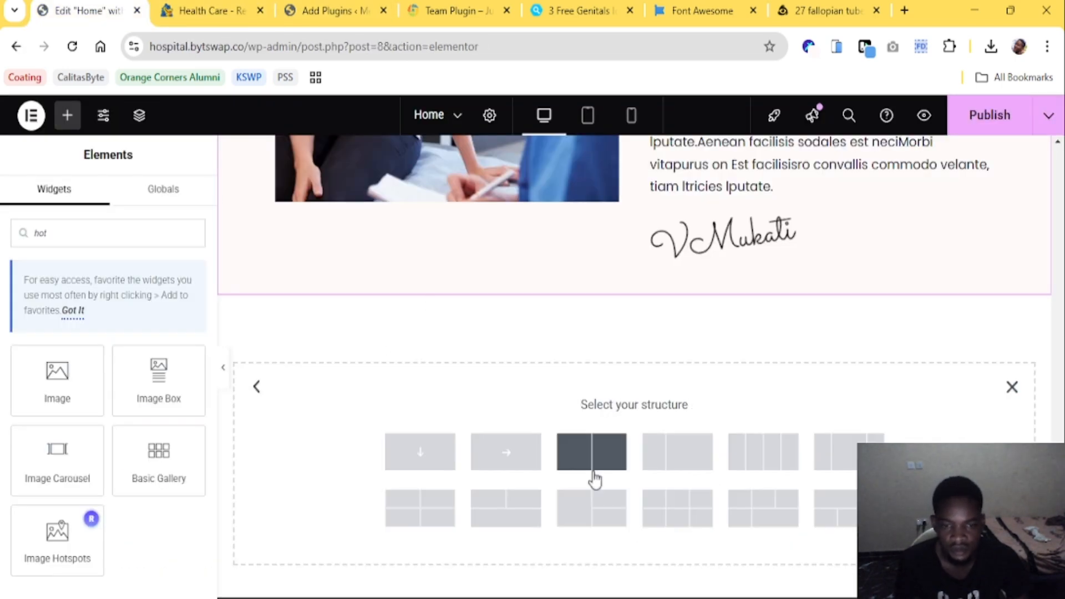
left_click(266, 5)
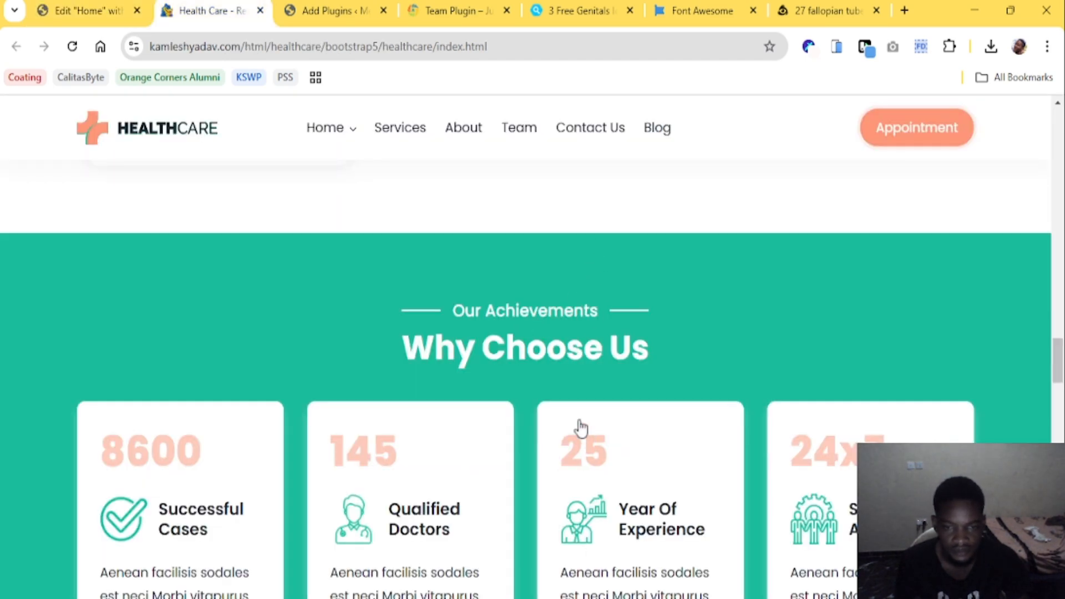
left_click(92, 10)
left_click(194, 10)
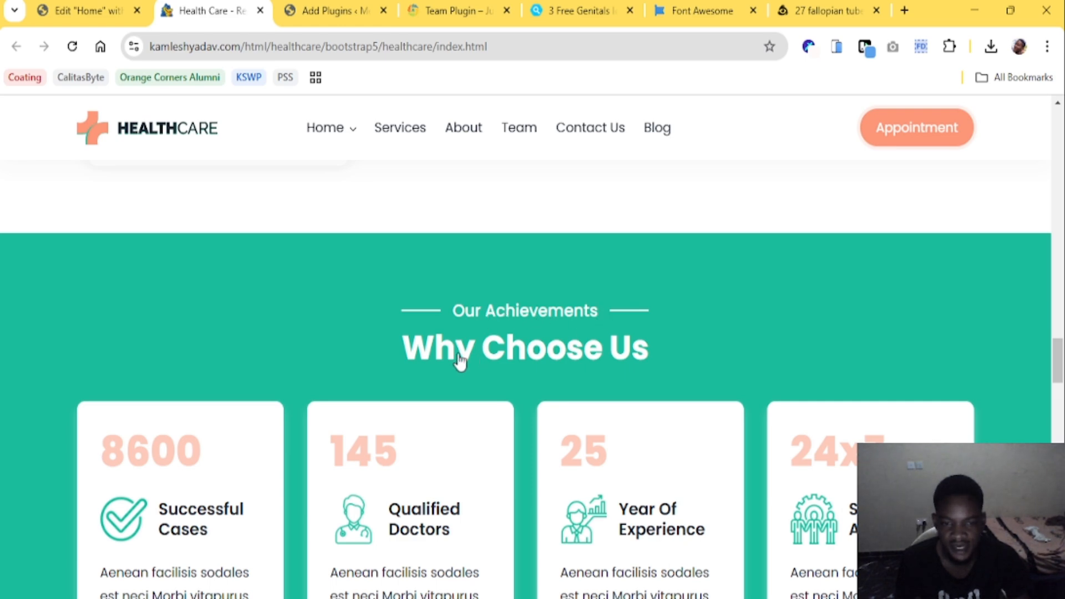
scroll(509, 465, "down", 5)
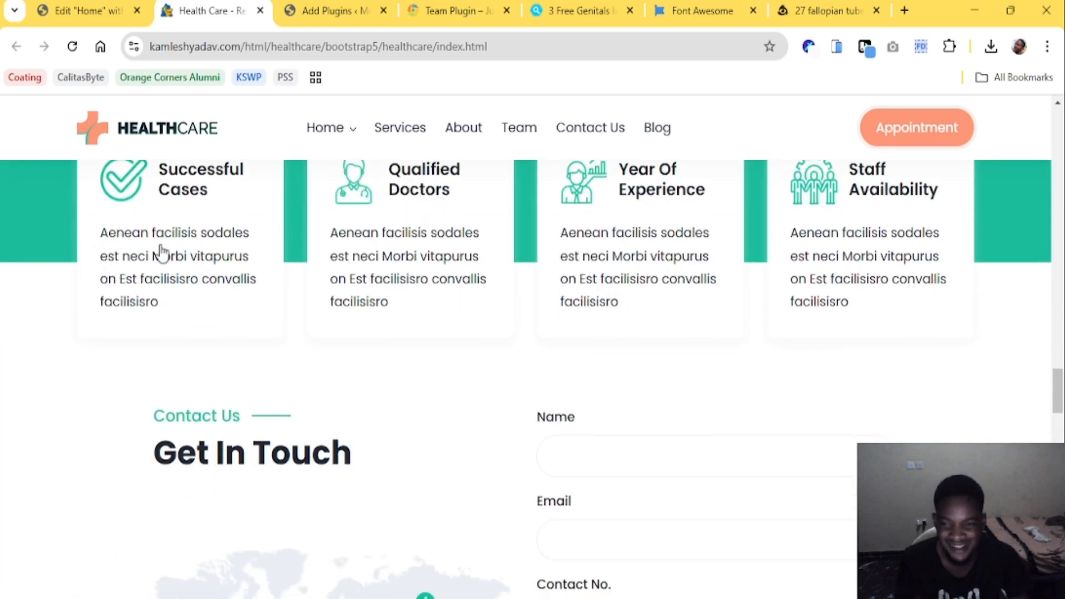
left_click(88, 10)
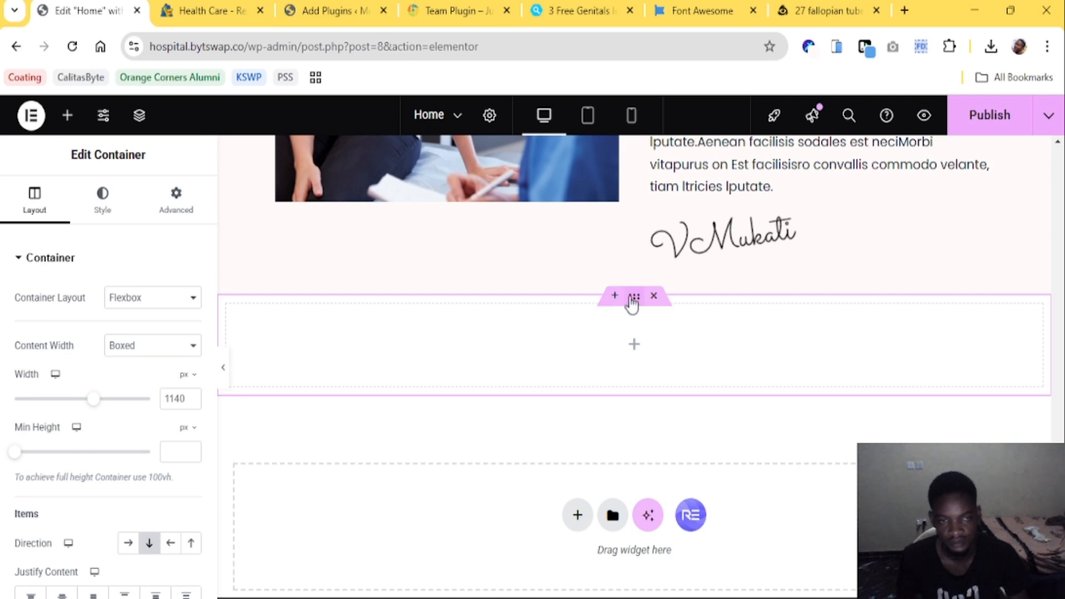
mouse_move(633, 302)
left_mouse_down()
mouse_move(626, 390)
mouse_move(640, 371)
left_mouse_up()
Copy the container holding the service cards and paste its style onto the new empty container below About Us
left_click(195, 17)
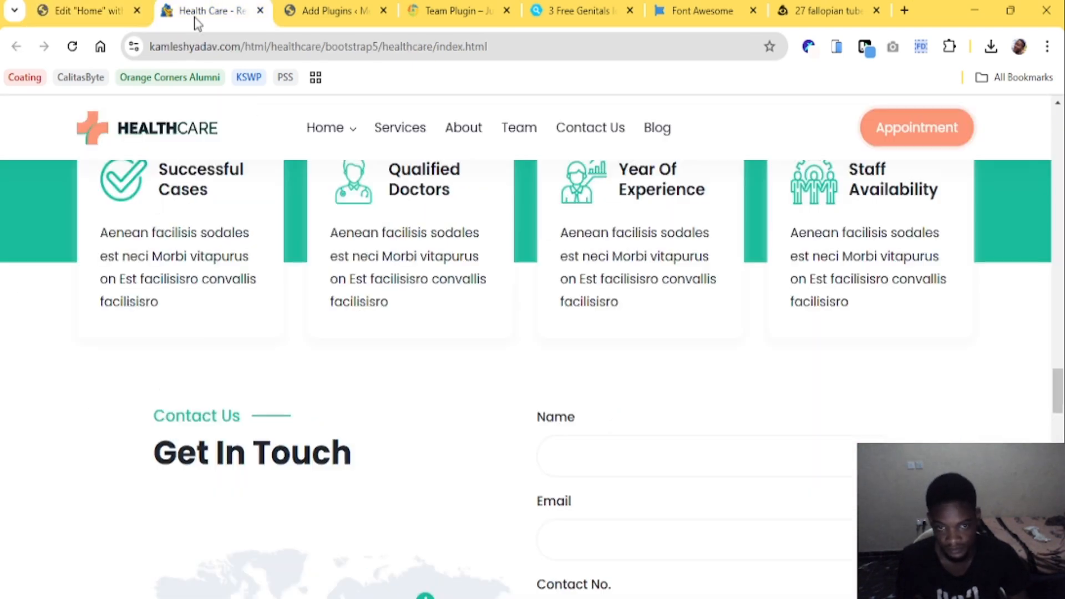
scroll(476, 393, "down", 3)
scroll(475, 391, "up", 6)
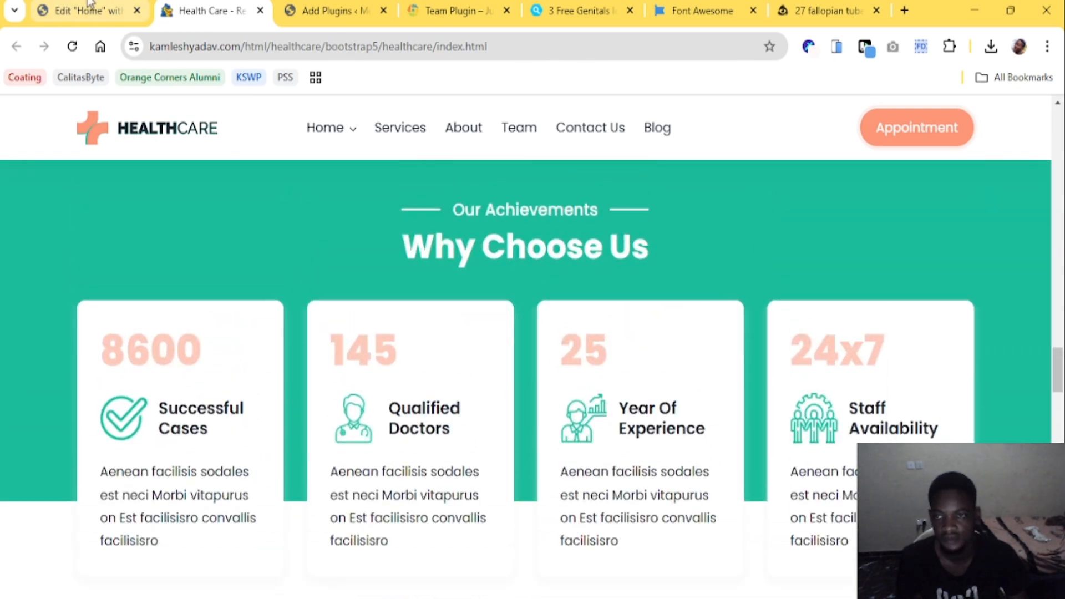
key("ctrl+shift+Tab")
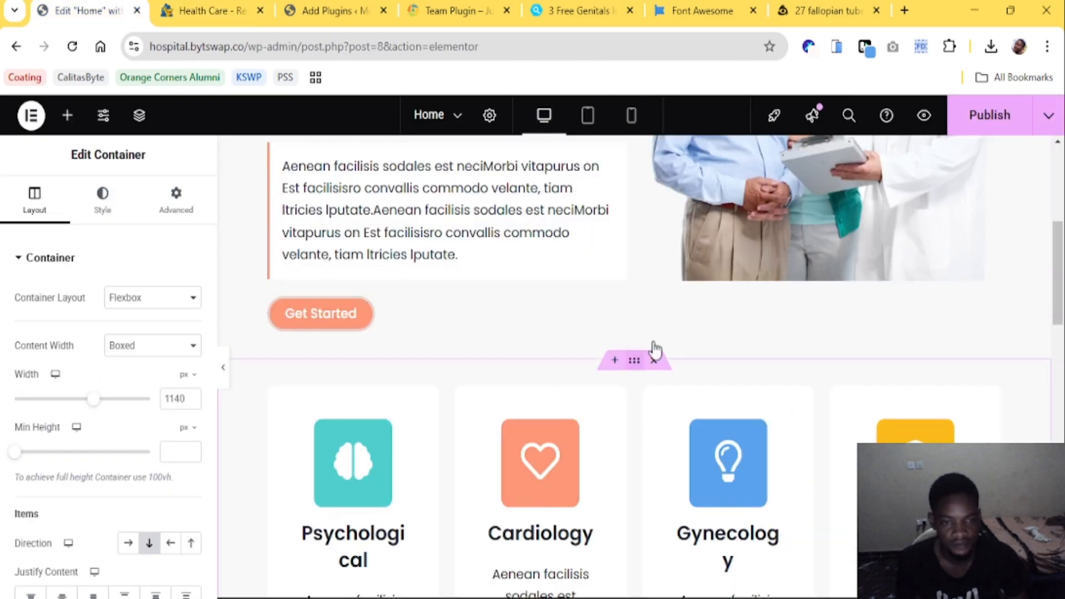
right_click(652, 348)
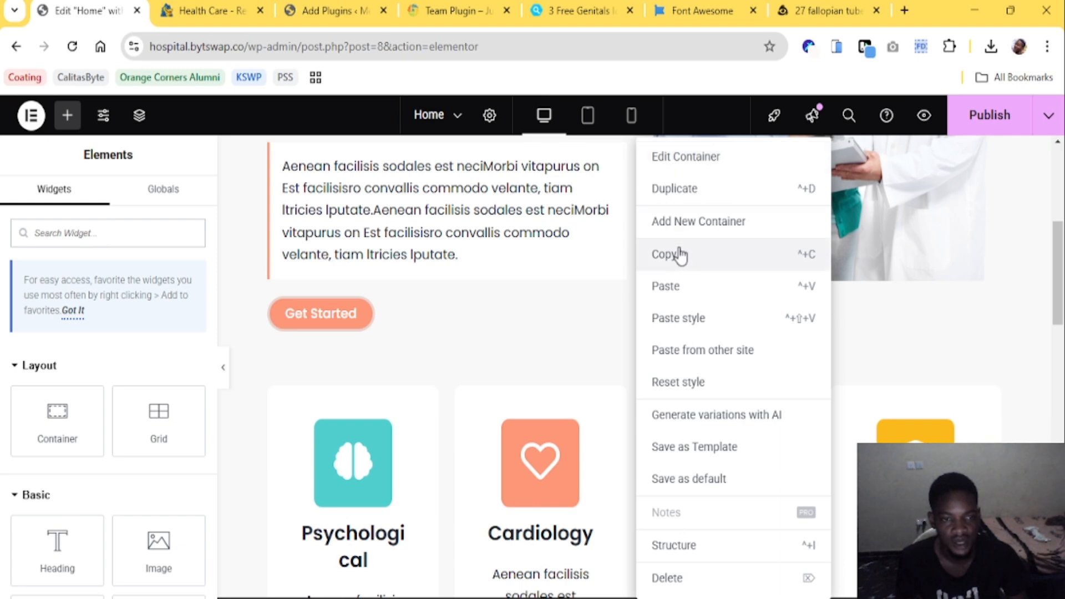
left_click(676, 254)
scroll(540, 391, "down", 5)
scroll(543, 395, "down", 8)
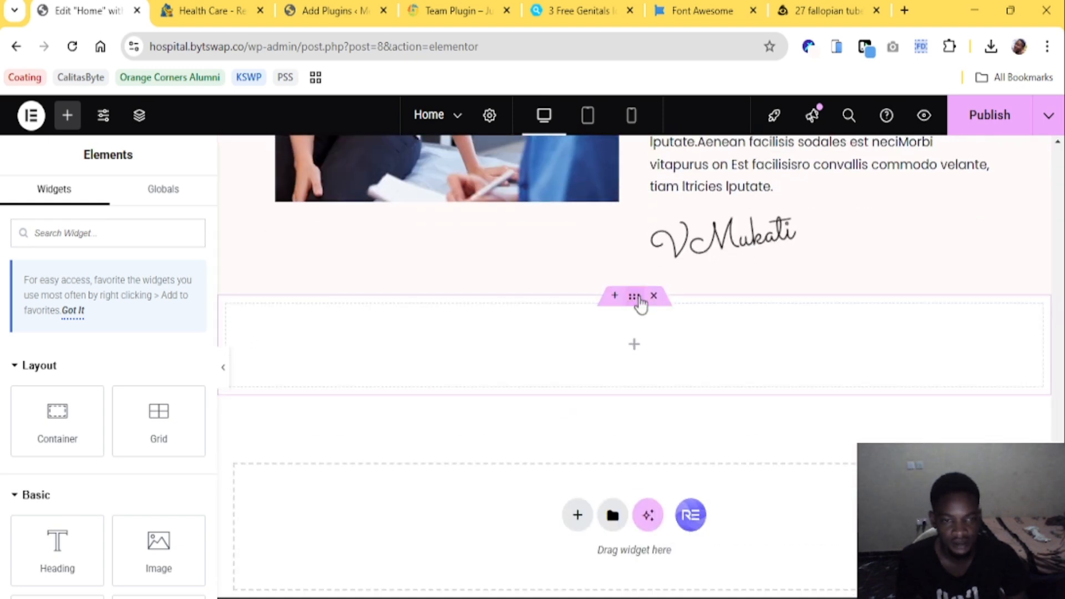
right_click(706, 309)
left_click(700, 318)
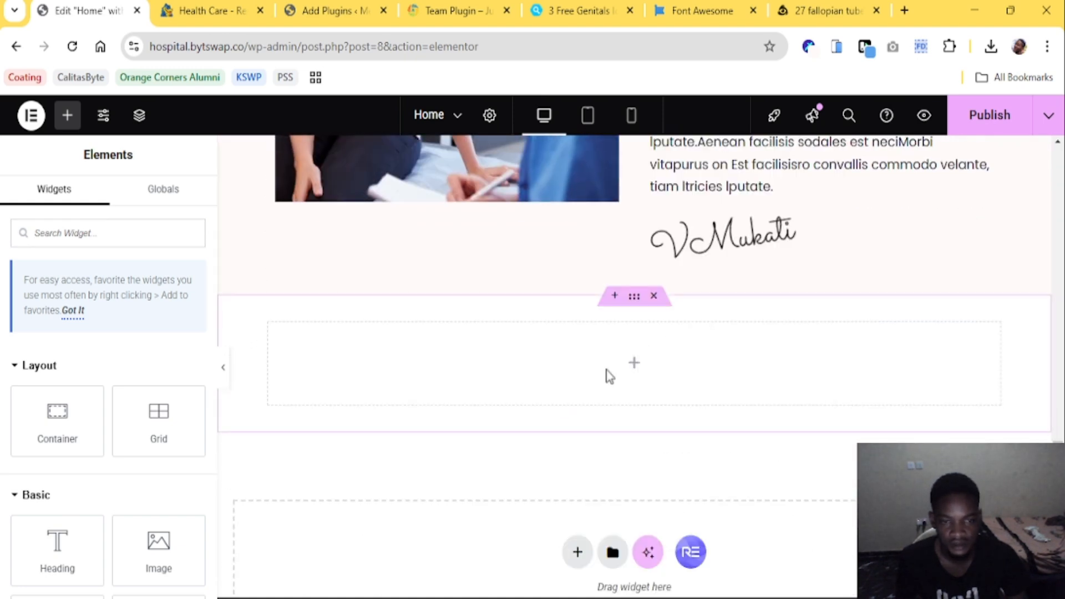
Set the new container's background to the green global colour to match the reference Why Choose Us section
left_click(634, 364)
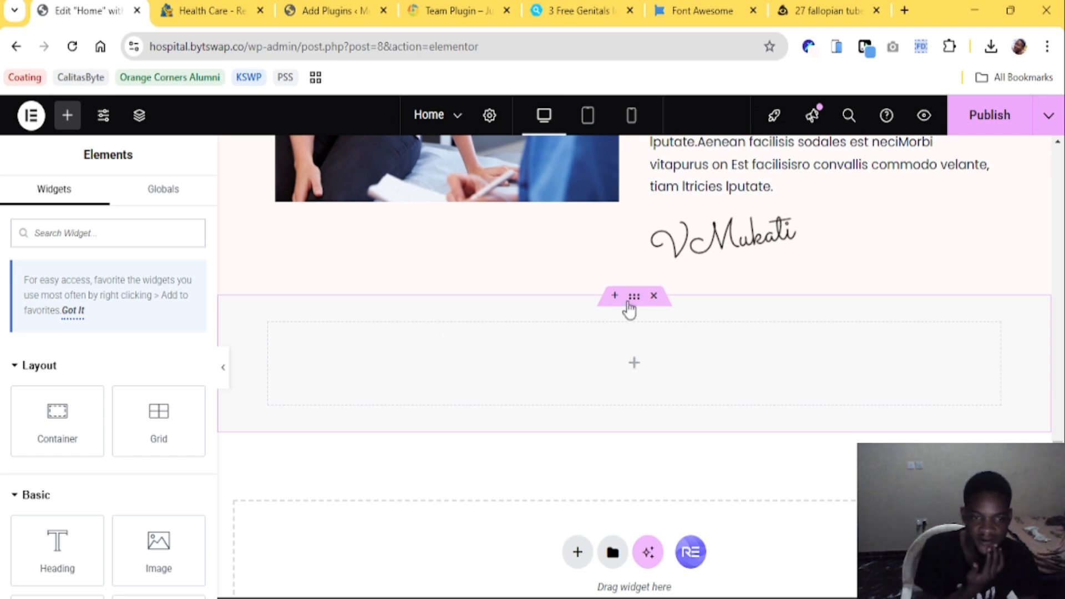
left_click(631, 302)
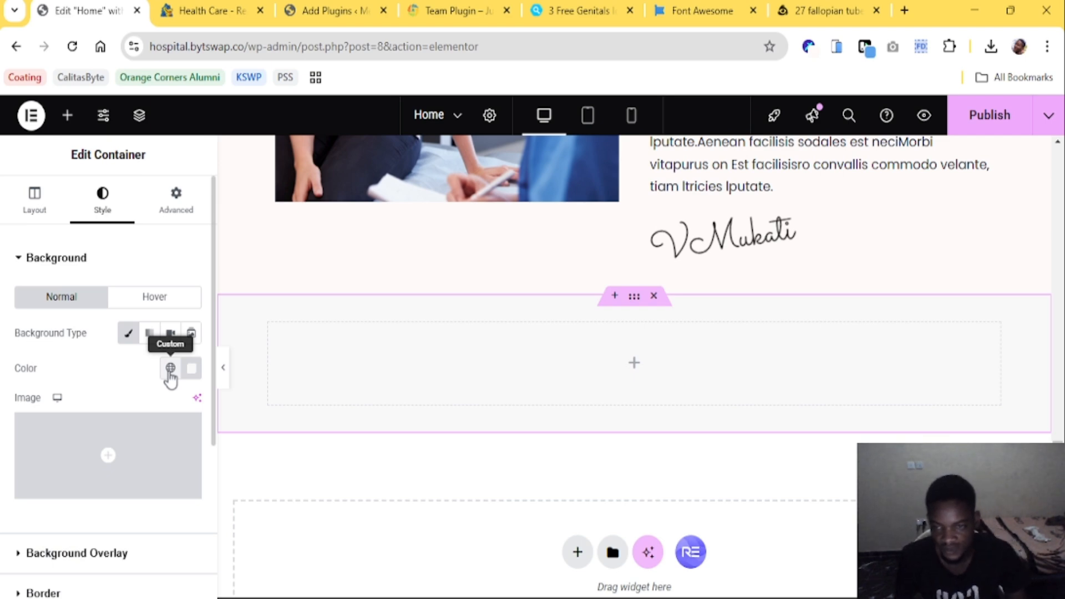
left_click(170, 367)
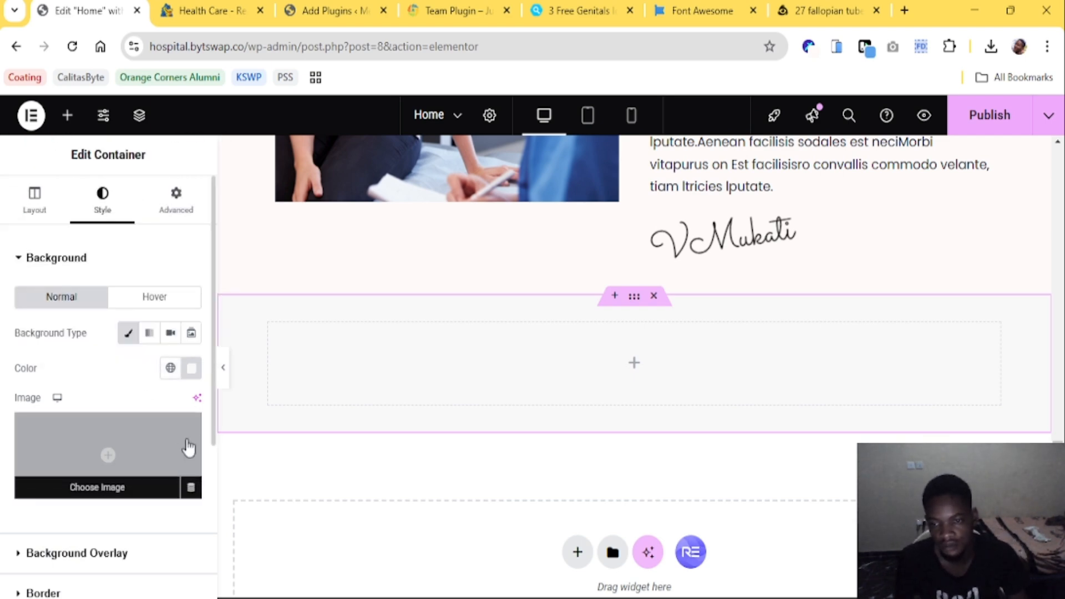
scroll(189, 446, "down", 4)
scroll(197, 326, "up", 3)
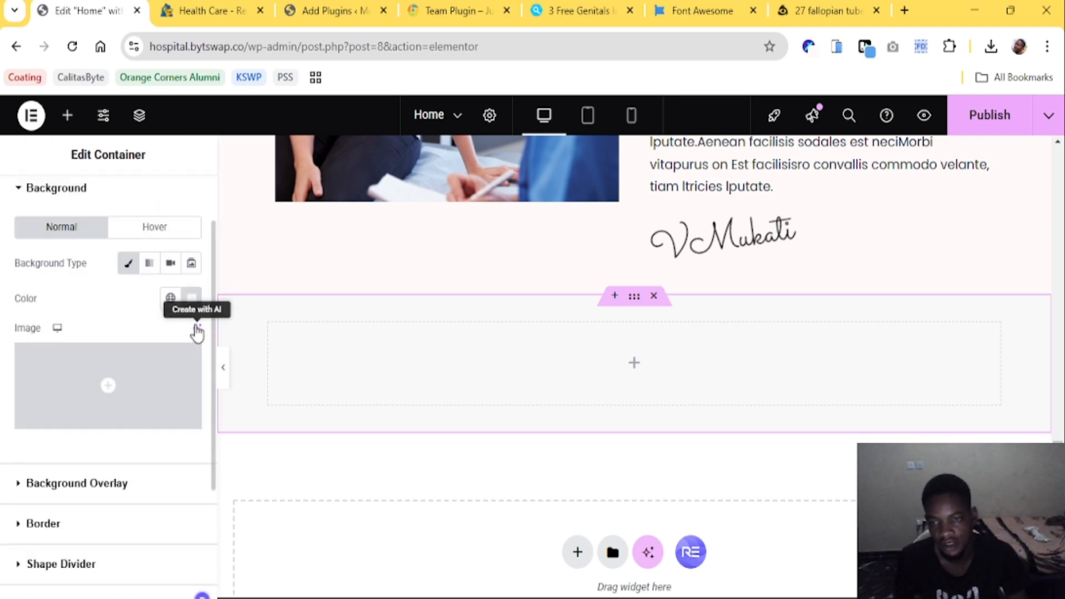
left_click(170, 298)
left_click(88, 420)
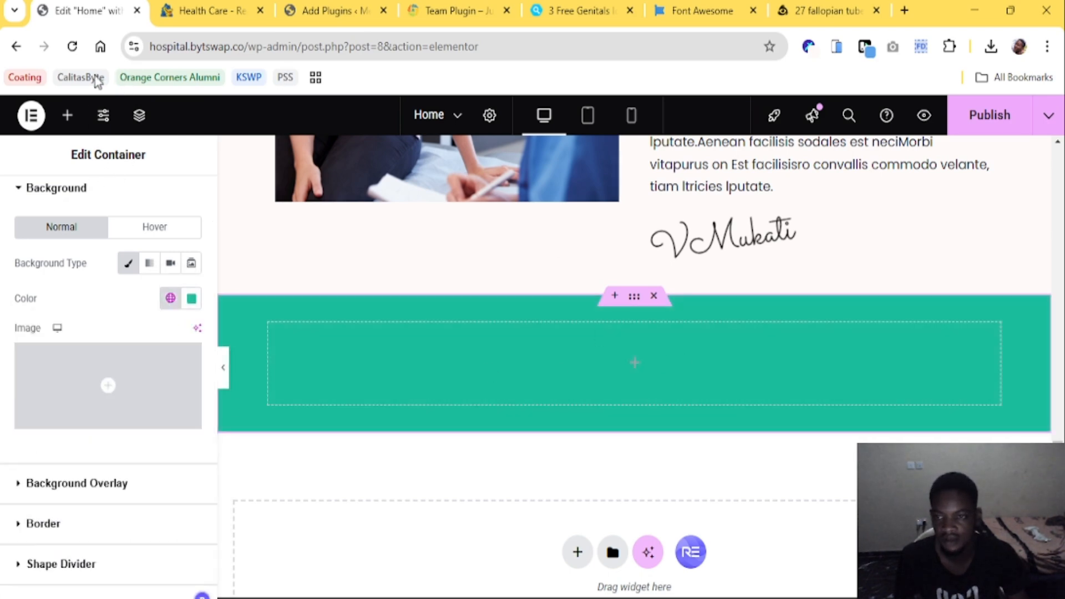
scroll(152, 225, "up", 2)
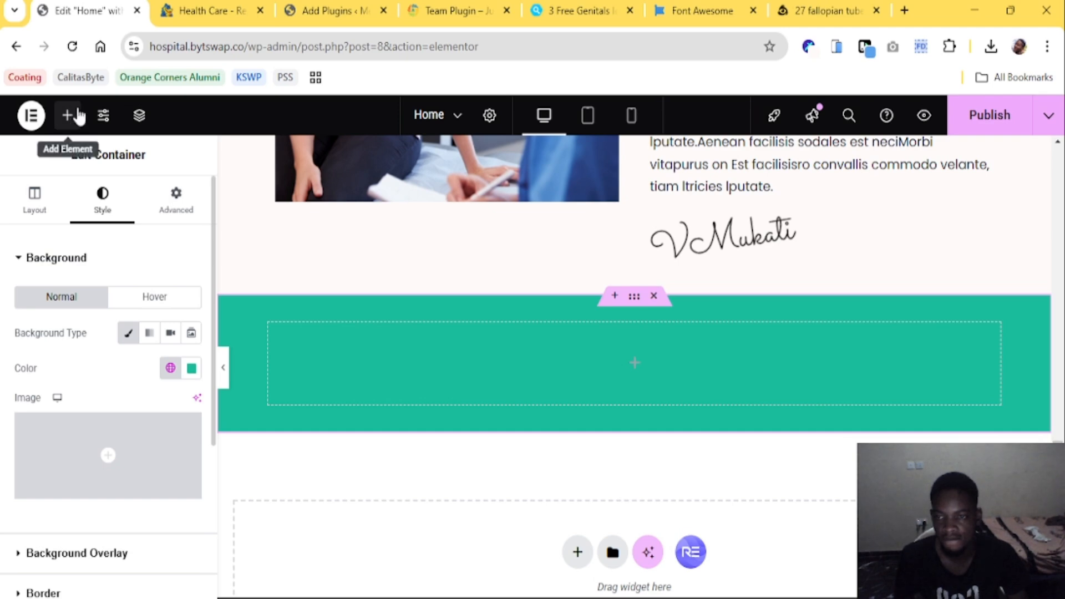
Set the green container's Justify Content to Center and add a Heading widget inside it
left_click(67, 116)
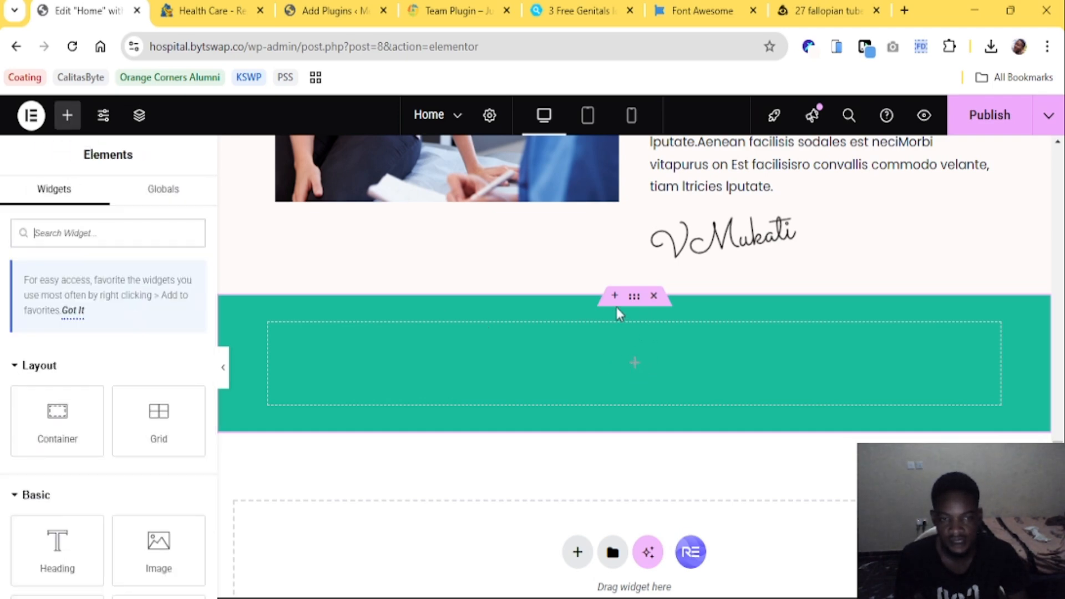
left_click(634, 304)
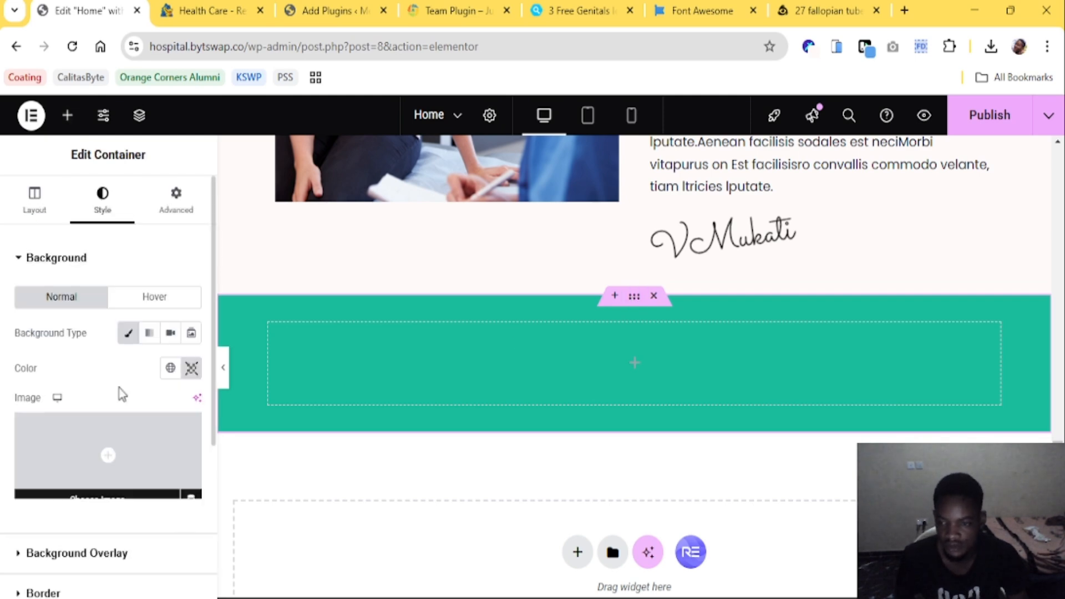
scroll(119, 388, "down", 3)
scroll(56, 196, "up", 3)
left_click(47, 210)
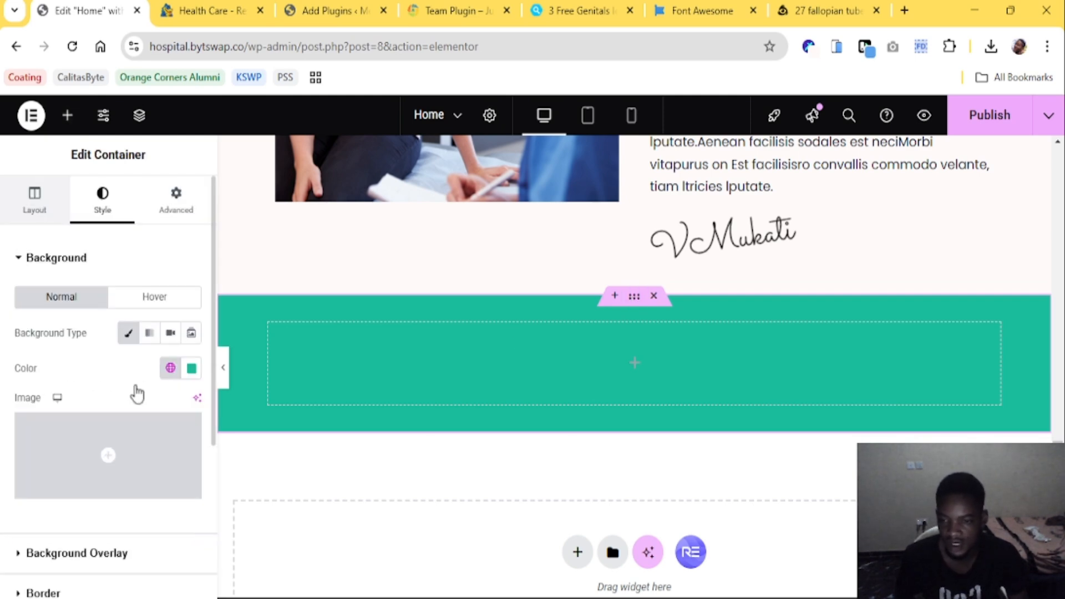
scroll(136, 391, "down", 3)
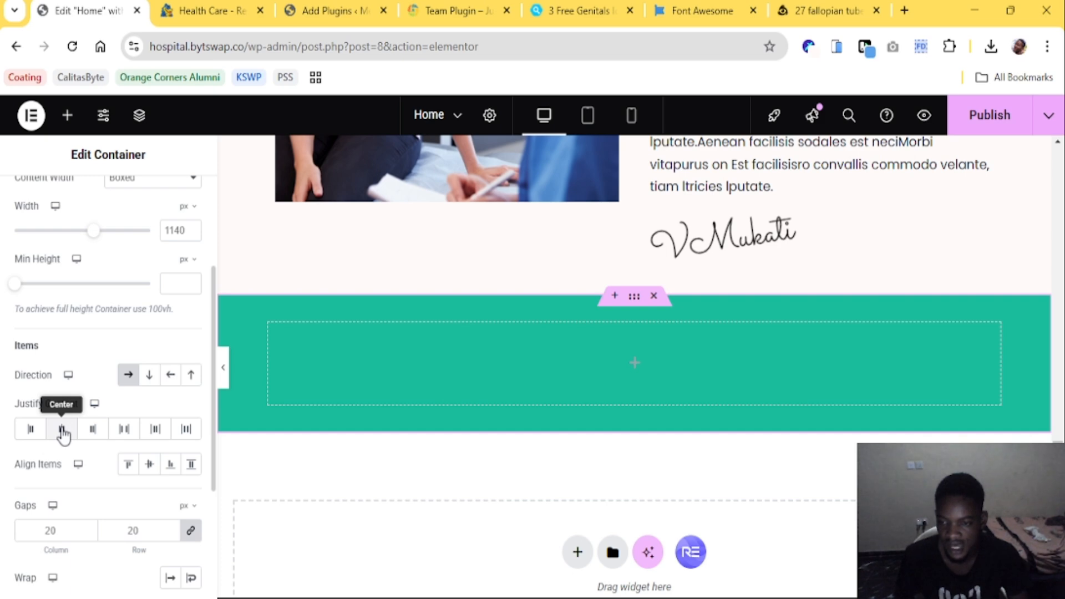
left_click(62, 431)
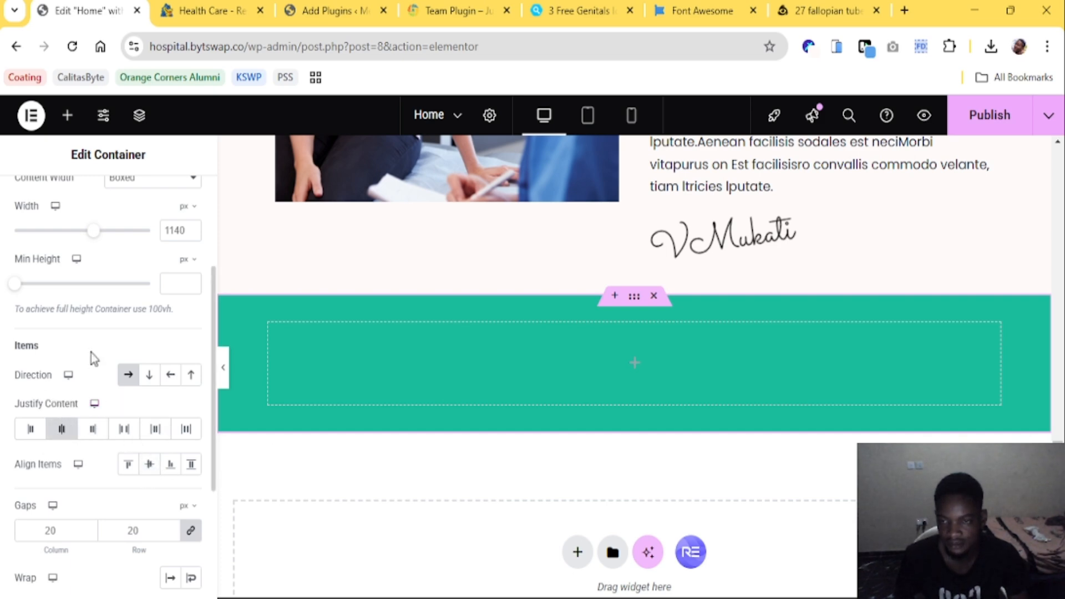
left_click(67, 115)
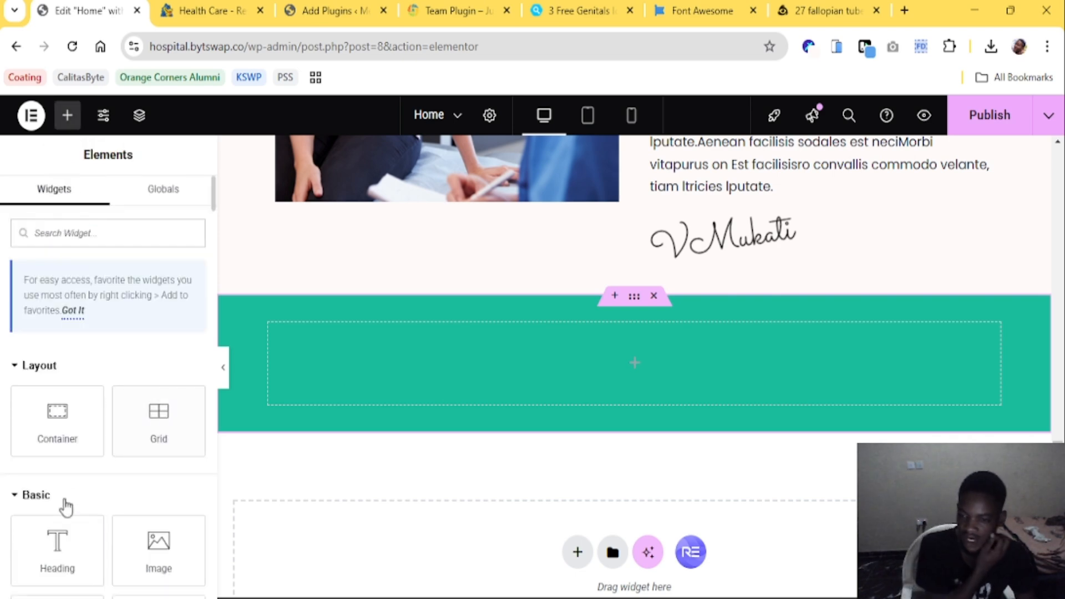
left_click_drag(83, 551, 562, 390)
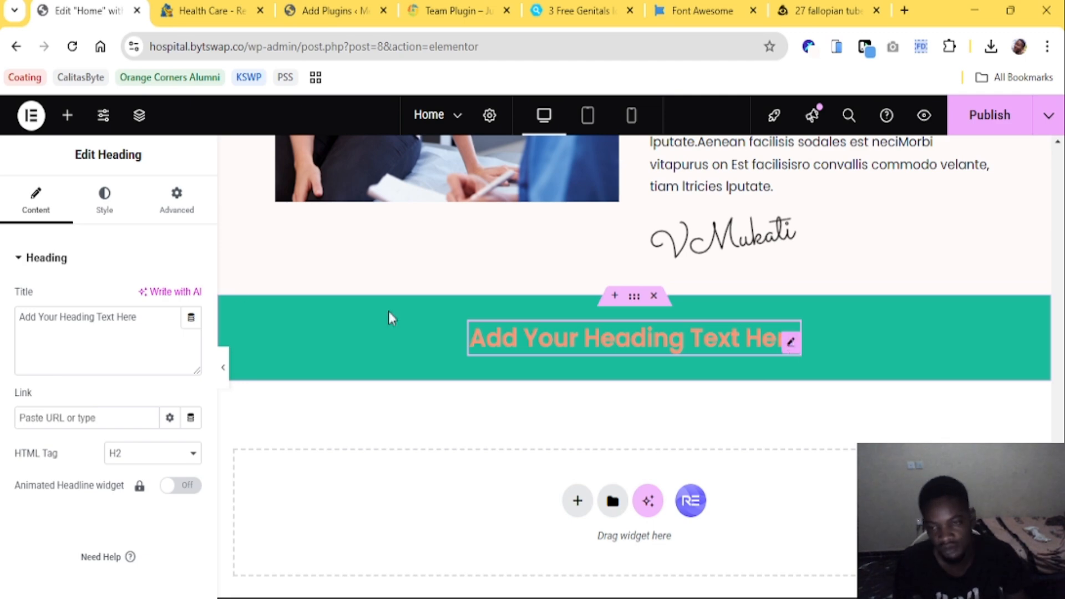
Replace the new heading's text with "Our Achievements" copied from the reference site's Why Choose Us section
left_click(213, 10)
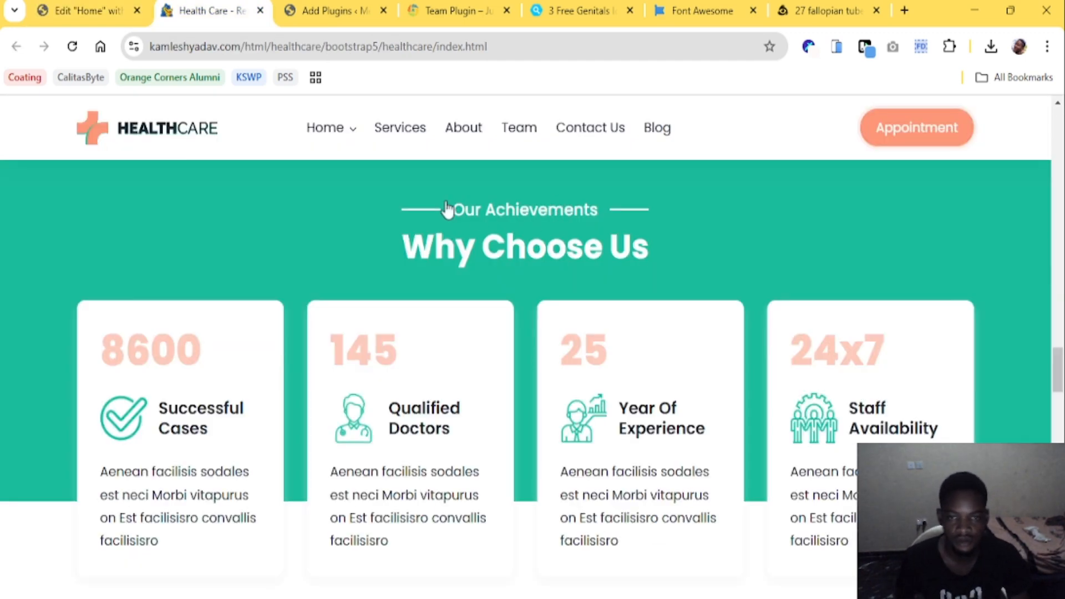
left_click_drag(447, 211, 598, 205)
key("ctrl+c")
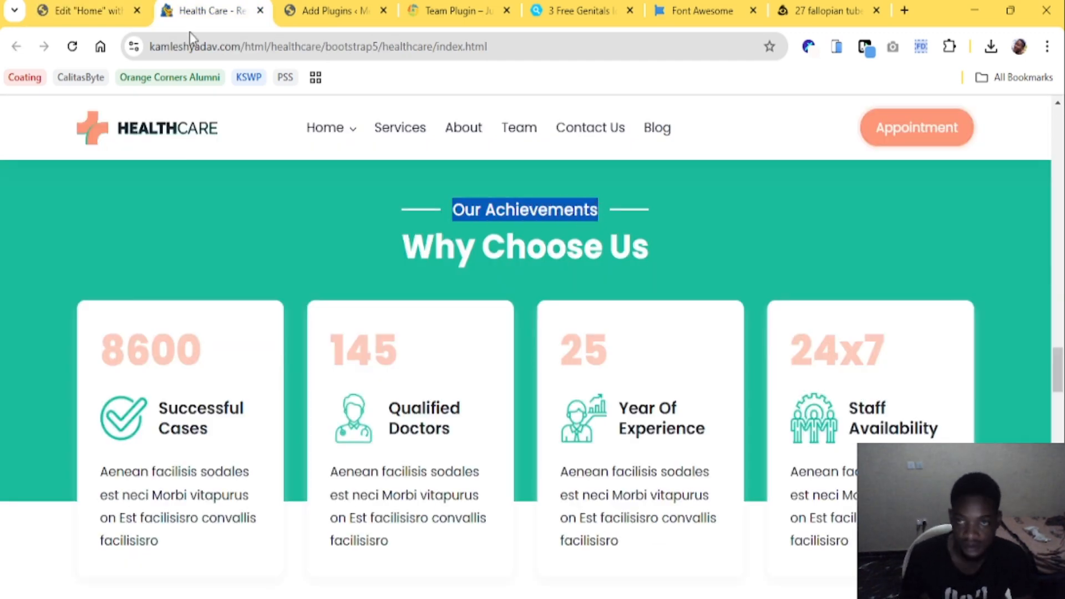
left_click(89, 10)
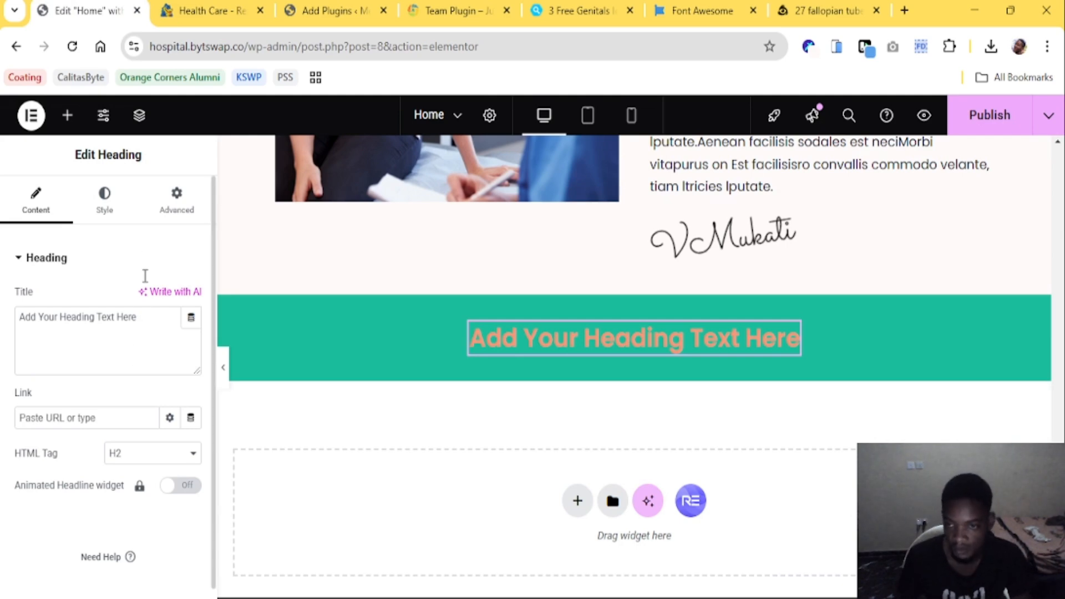
left_click(97, 316)
key("ctrl+a")
key("ctrl+v")
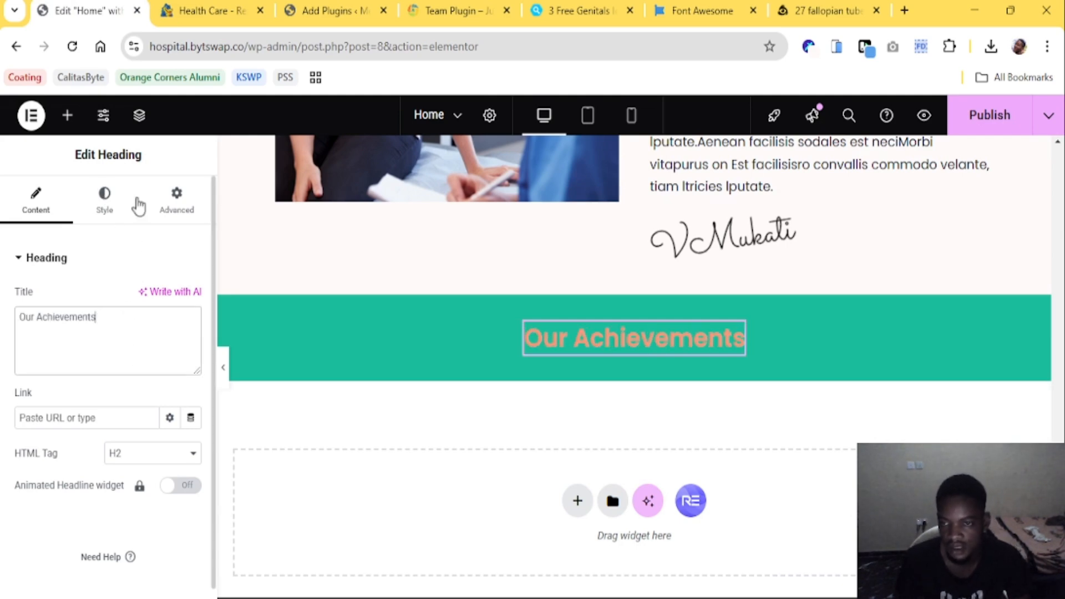
Set the Our Achievements heading's typography to weight 500 (Medium) and size 21 px
left_click(106, 206)
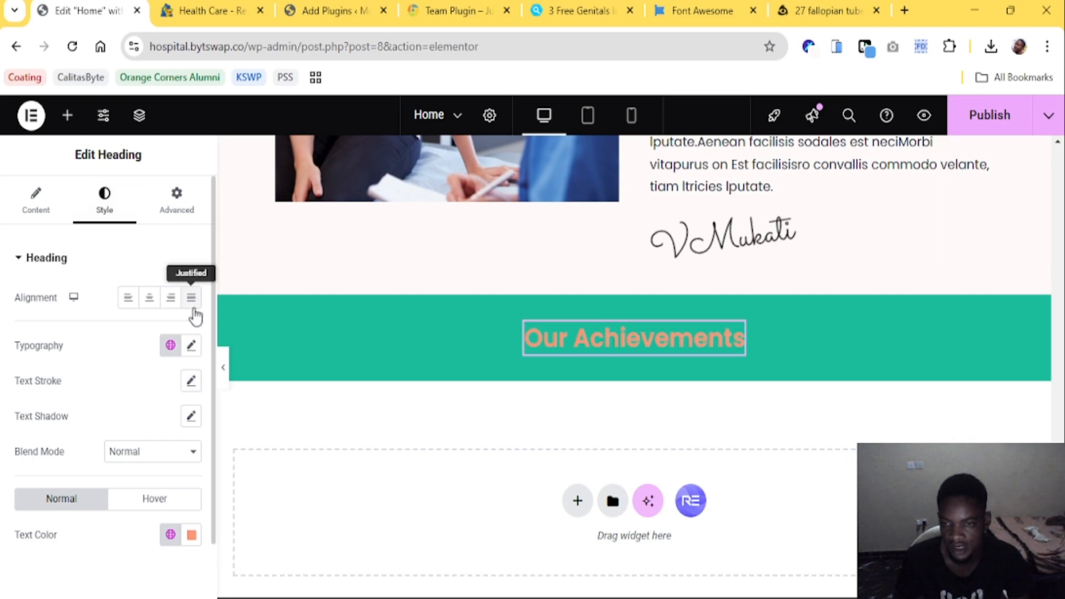
left_click(191, 345)
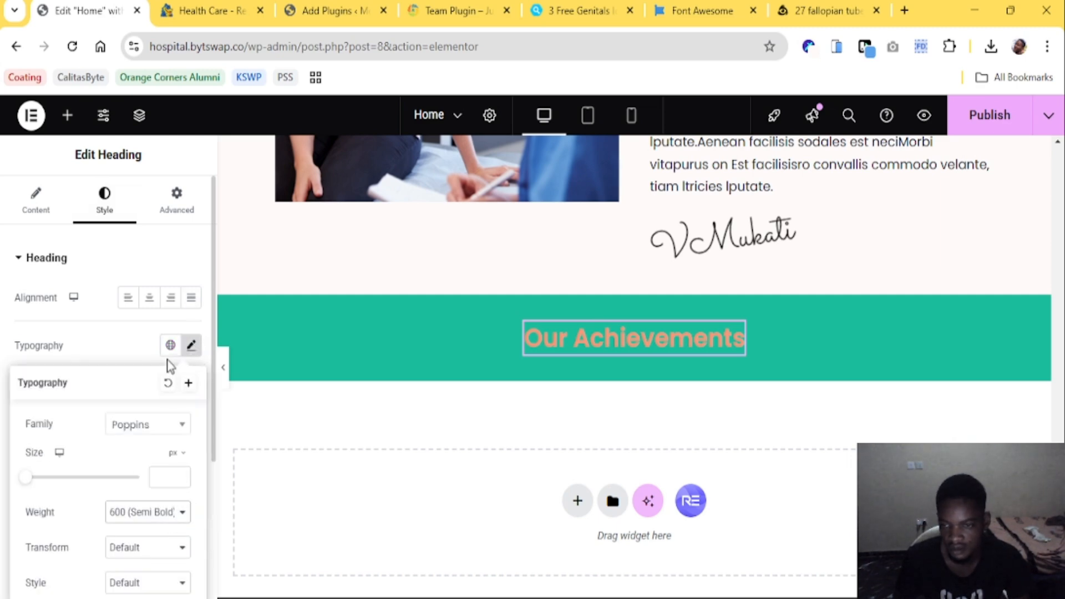
key("Up")
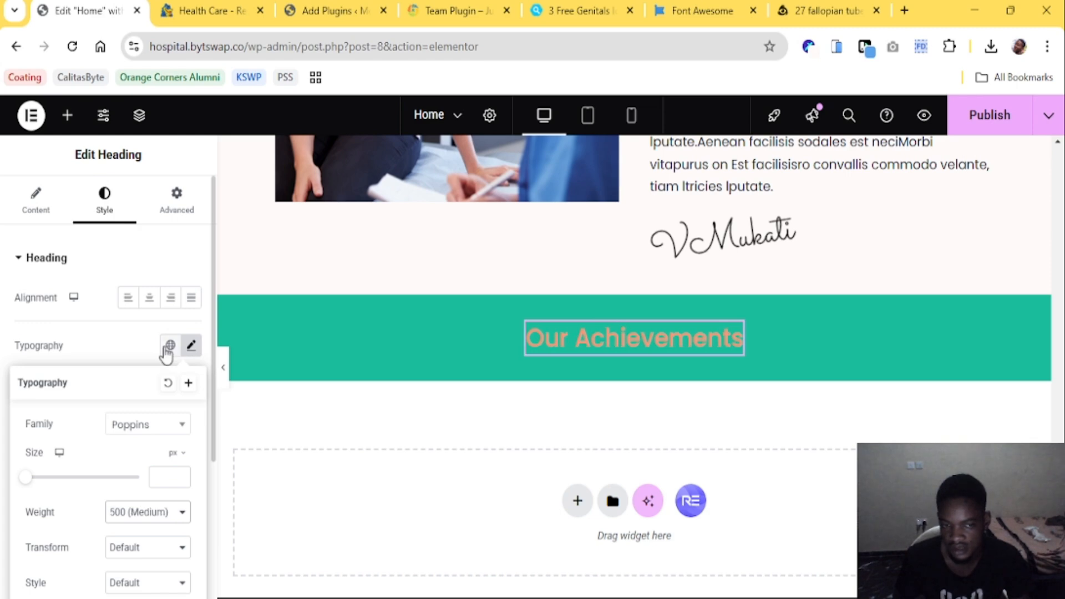
type("2")
left_click(178, 476)
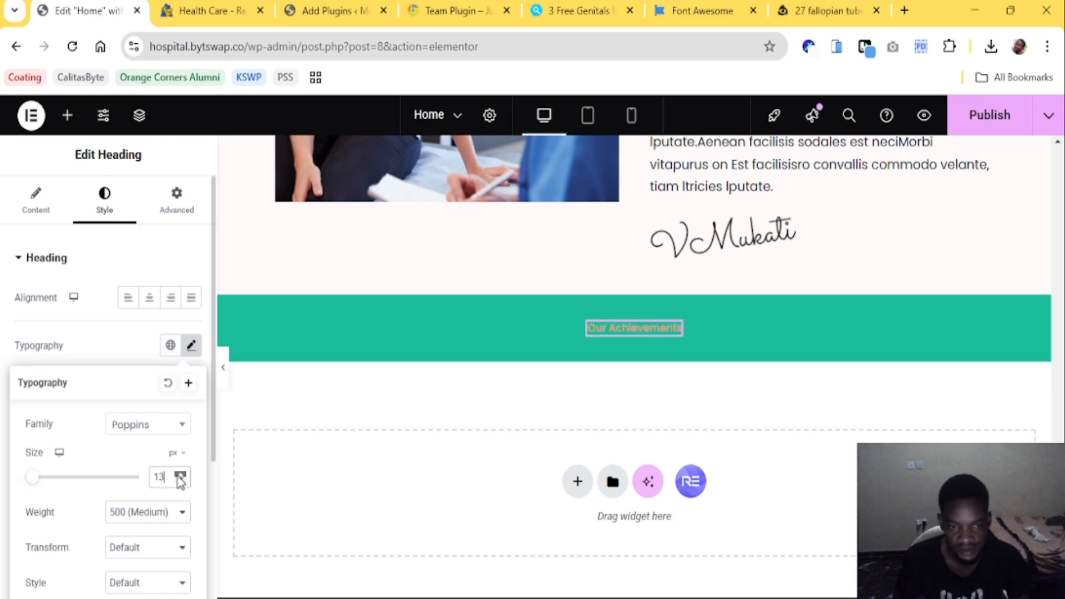
left_click(178, 477)
left_click(178, 476)
left_click(178, 477)
left_click(178, 477)
left_click(178, 476)
left_click(180, 475)
left_click(179, 476)
left_click(180, 475)
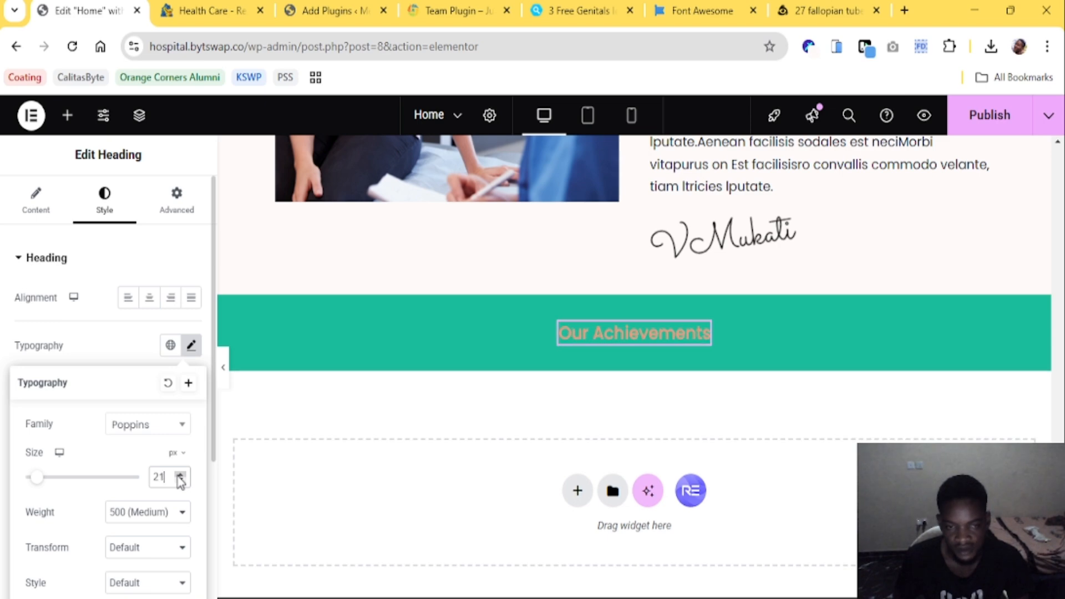
Set the Our Achievements heading's text colour to white, #FFFFFF
left_click(132, 347)
left_click(192, 534)
left_click_drag(128, 352, 54, 293)
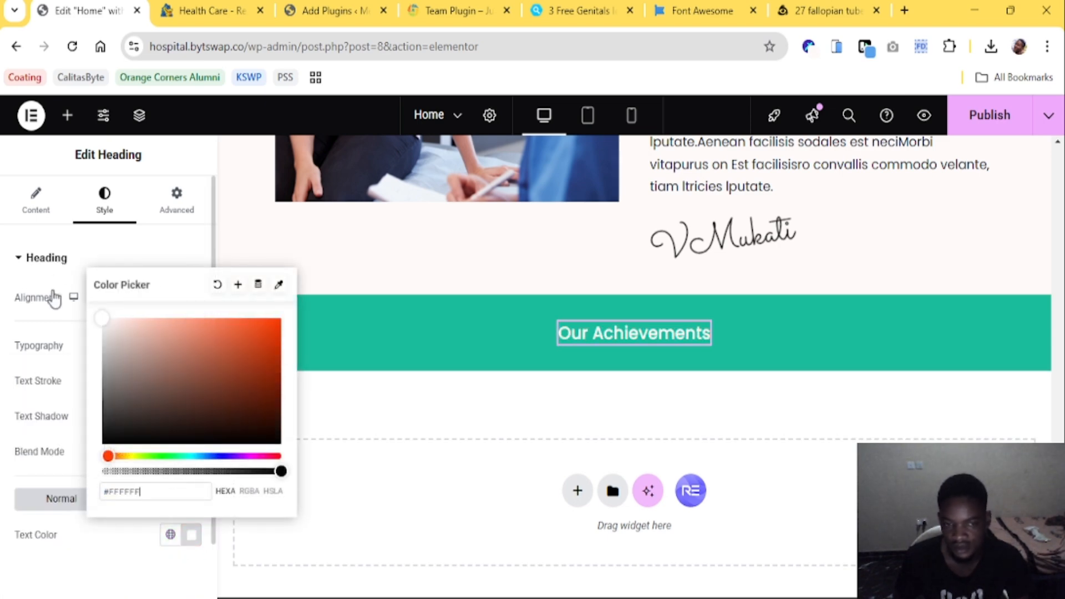
Check the reference section's two-line title and duplicate the Our Achievements heading within the green container
left_click(265, 5)
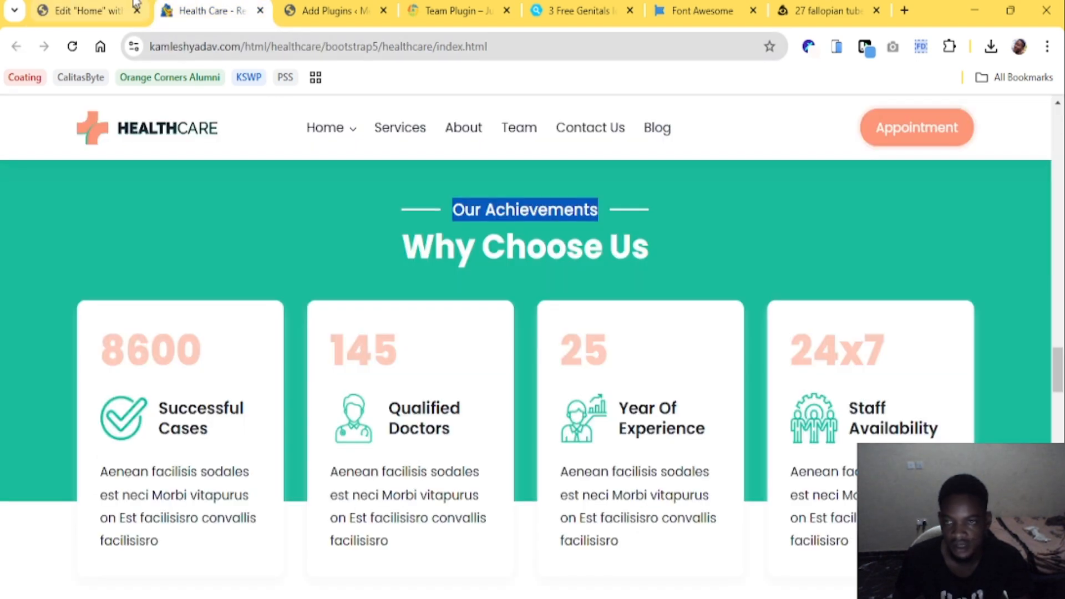
left_click(111, 10)
right_click(675, 333)
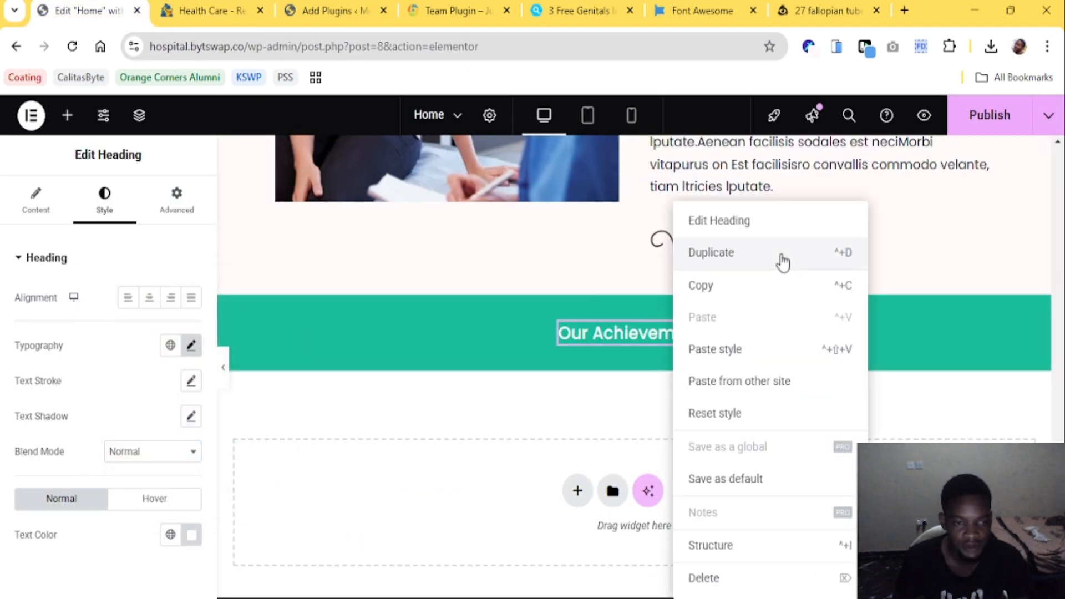
left_click(711, 252)
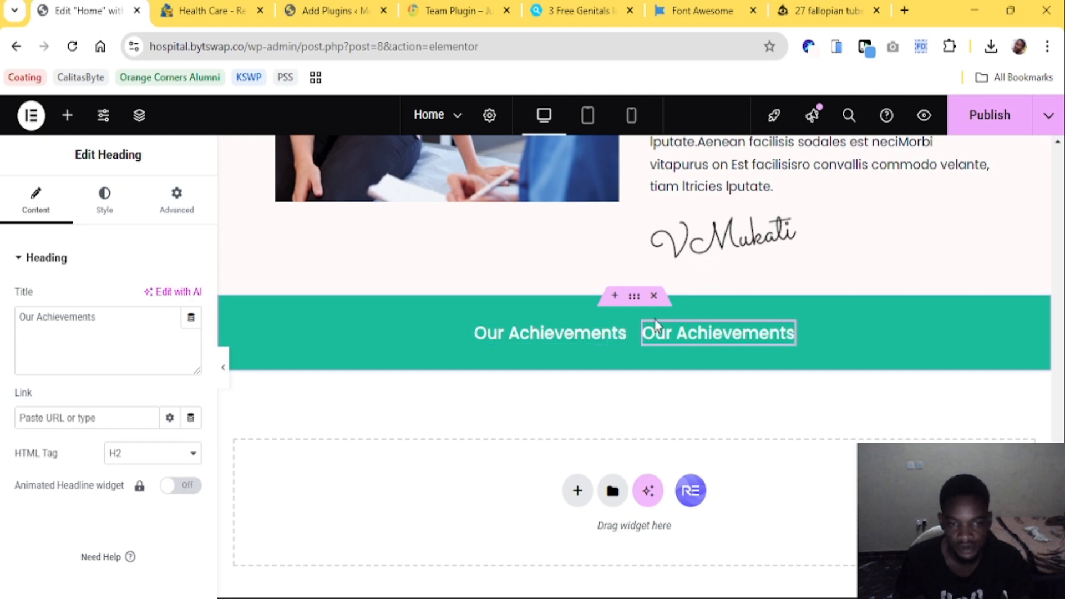
Set the green container's direction to Column - vertical and its Align Items to Center
left_click(634, 299)
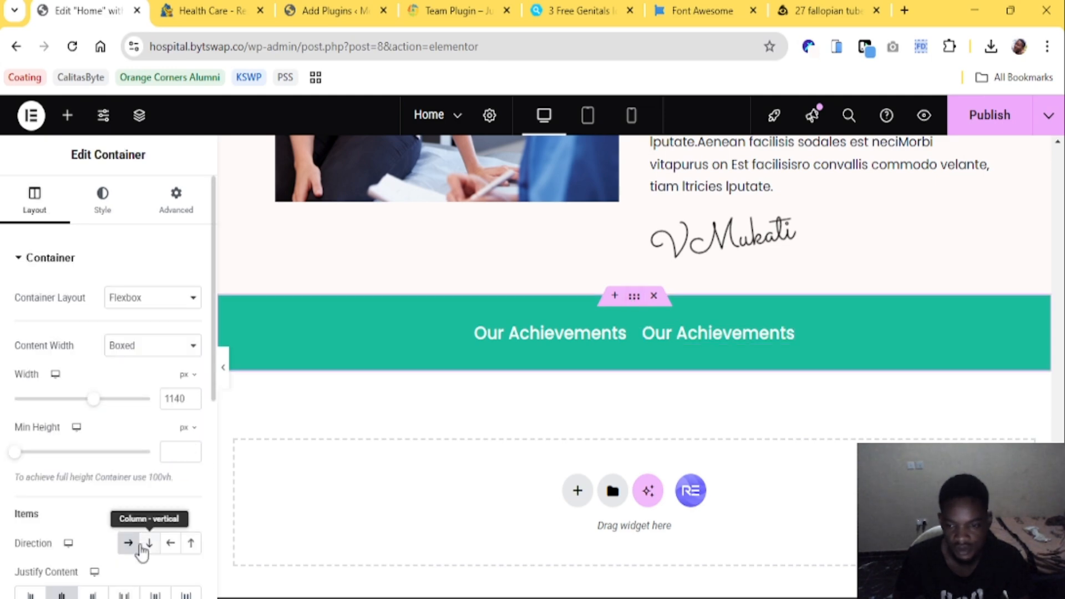
left_click(148, 543)
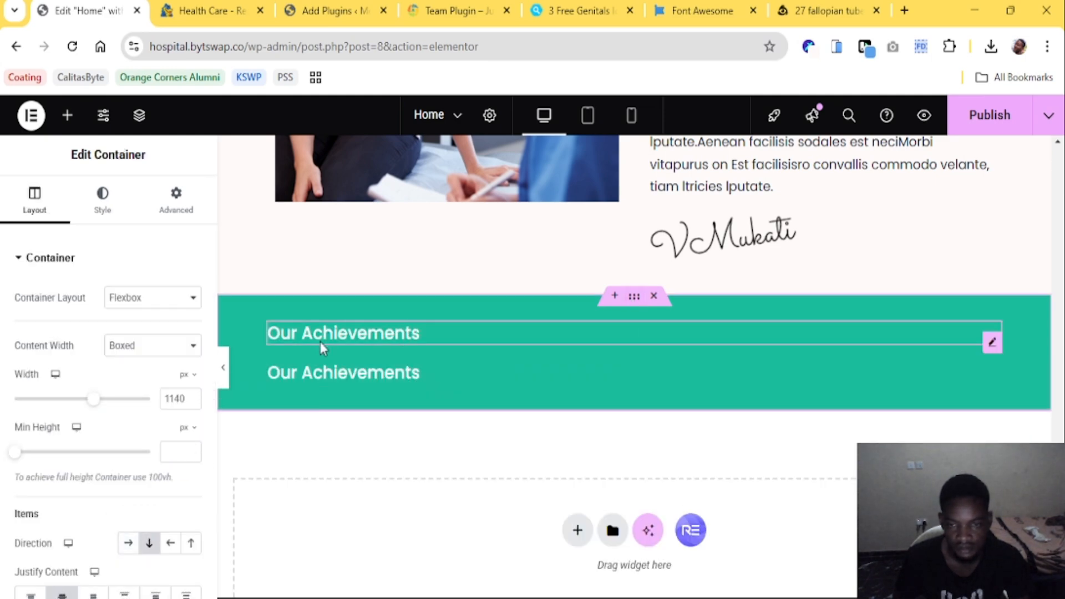
scroll(106, 488, "down", 3)
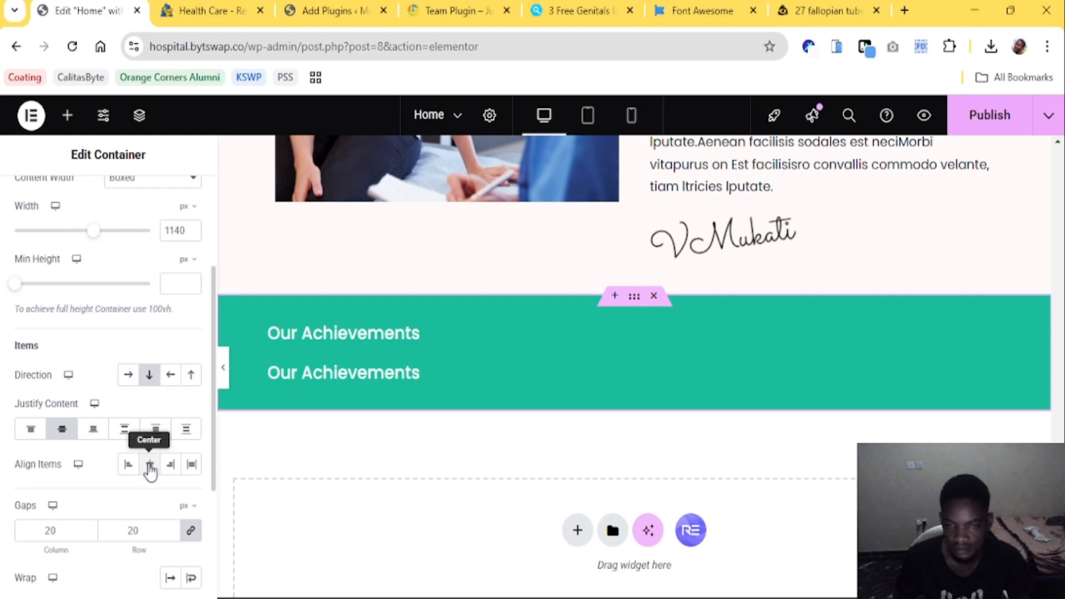
left_click(150, 466)
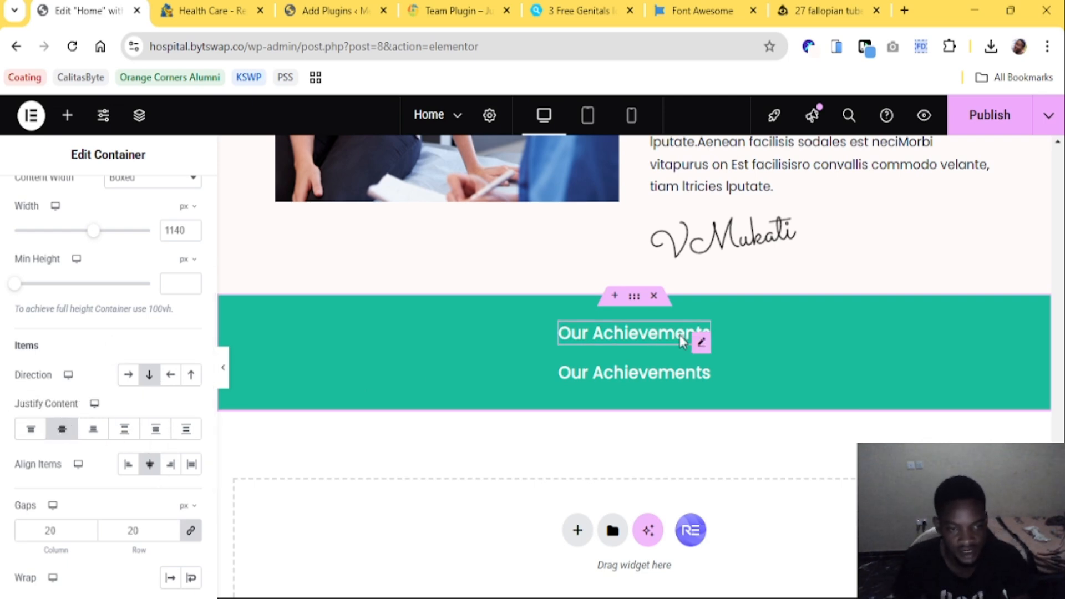
Change the lower duplicated heading's text to "Why Choose Us", following the reference site's title
left_click(701, 382)
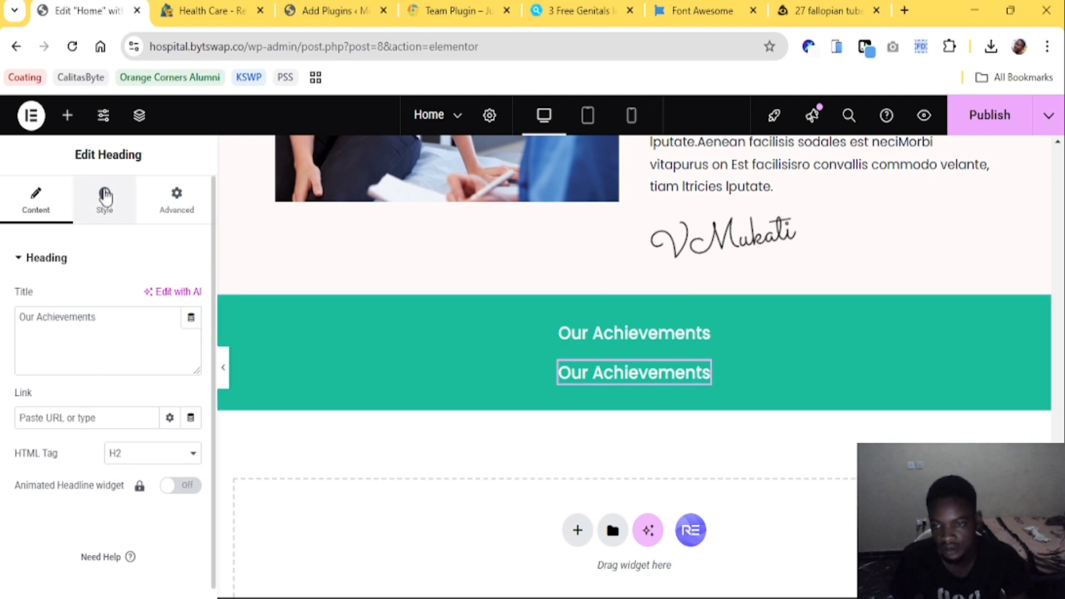
left_click(133, 236)
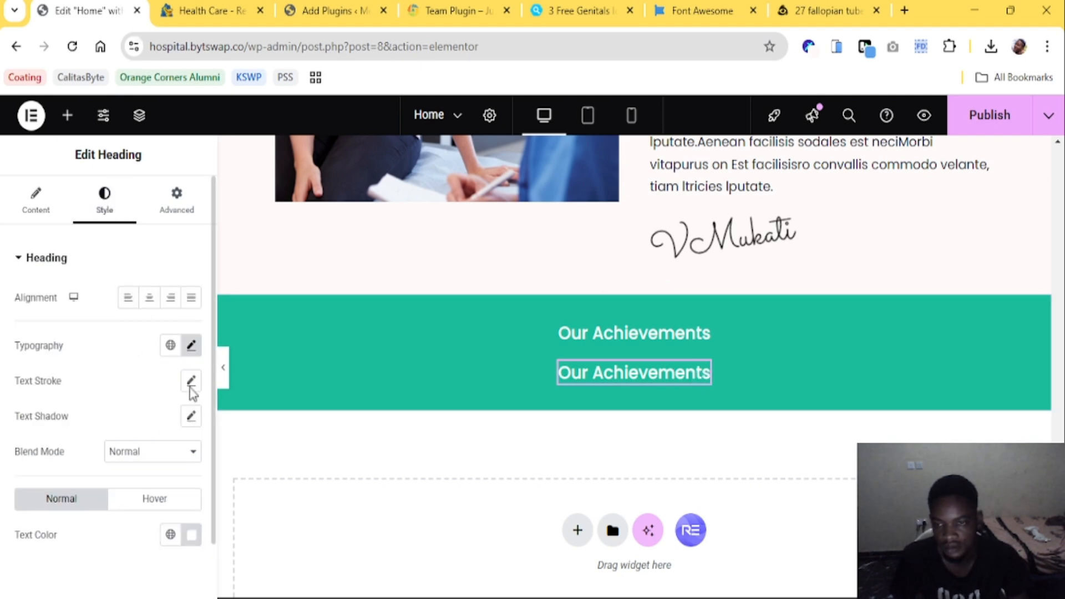
left_click(199, 11)
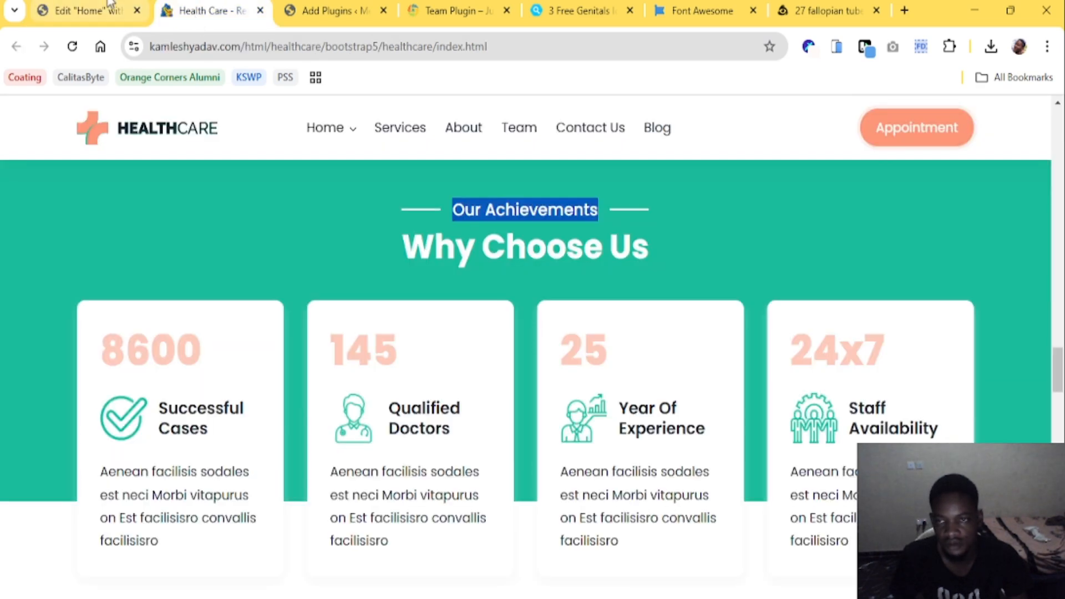
left_click(89, 10)
left_click(35, 200)
left_click_drag(95, 317, 3, 320)
type("WHy bCh")
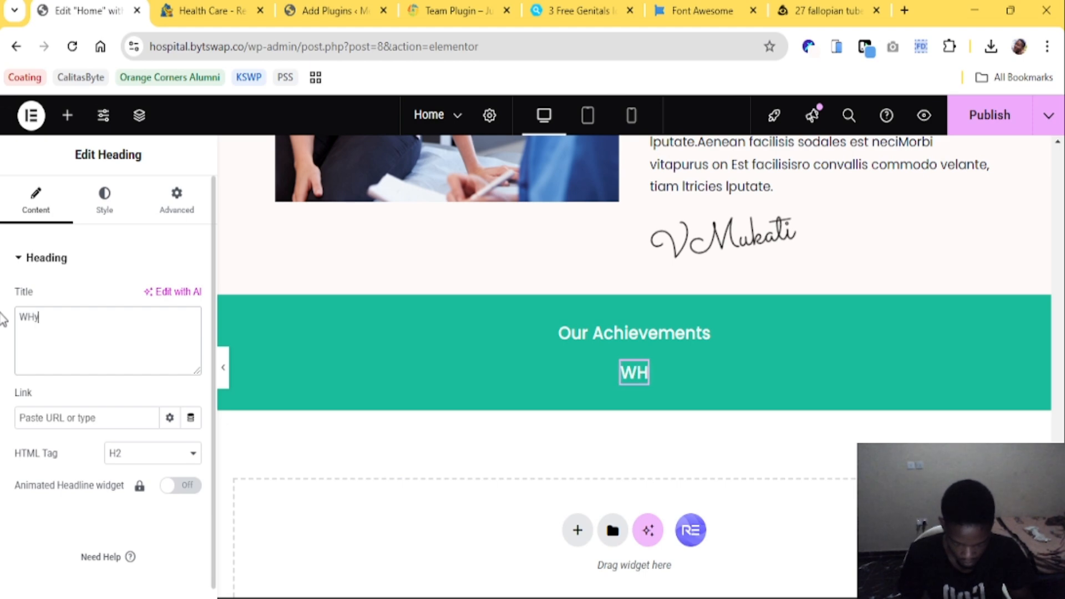
key("BackSpace")
key("BackSpace")
key("BackSpace")
key("BackSpace")
key("BackSpace")
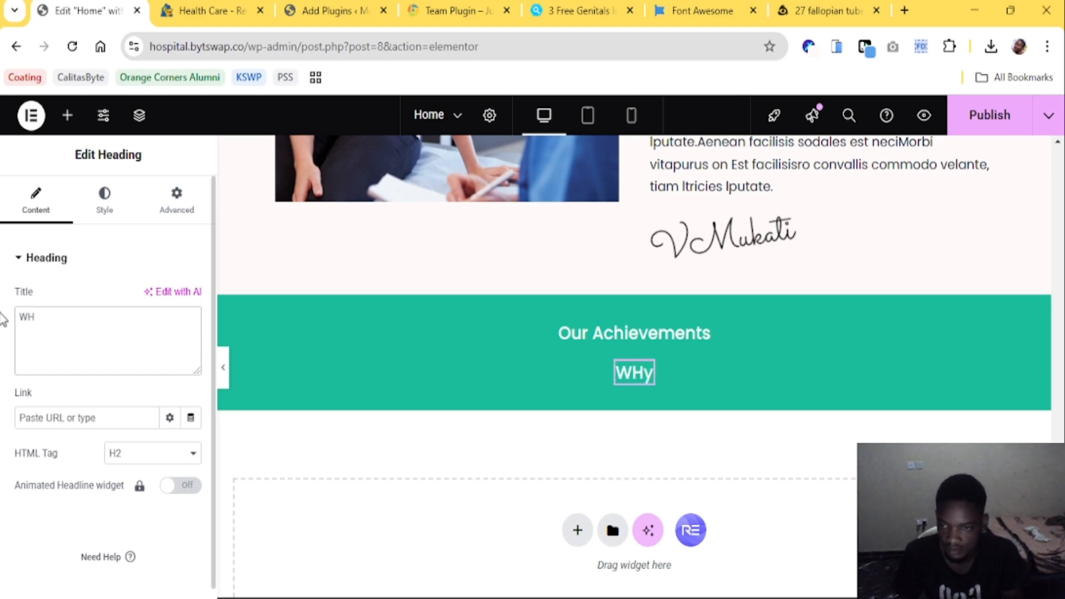
type("h")
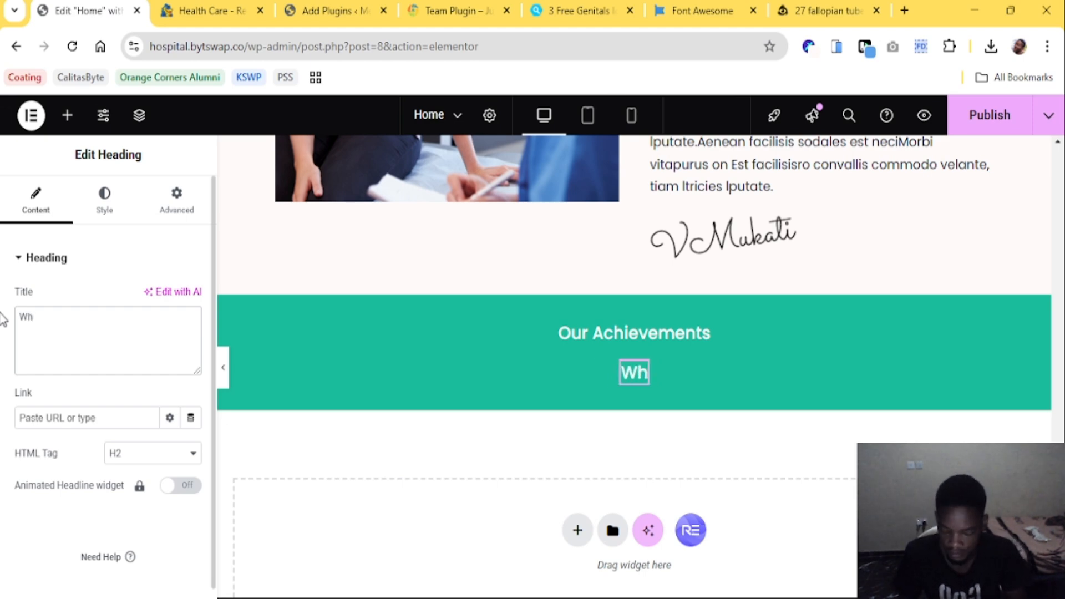
type("y Cho")
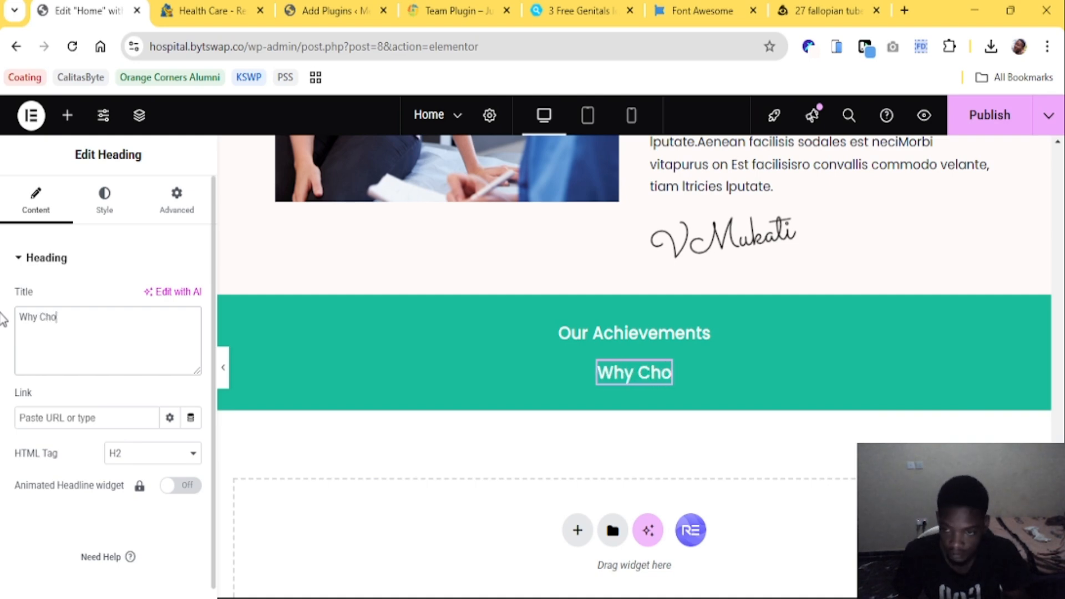
type("ose Us")
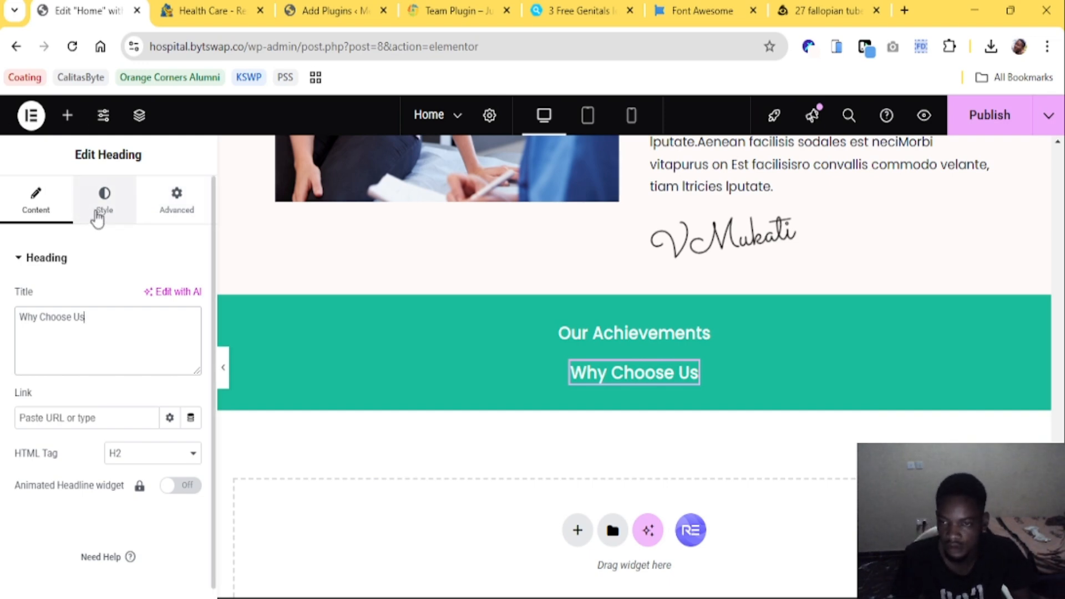
Set the Why Choose Us heading's typography to weight 700 (Bold) and size 40 px
left_click(101, 205)
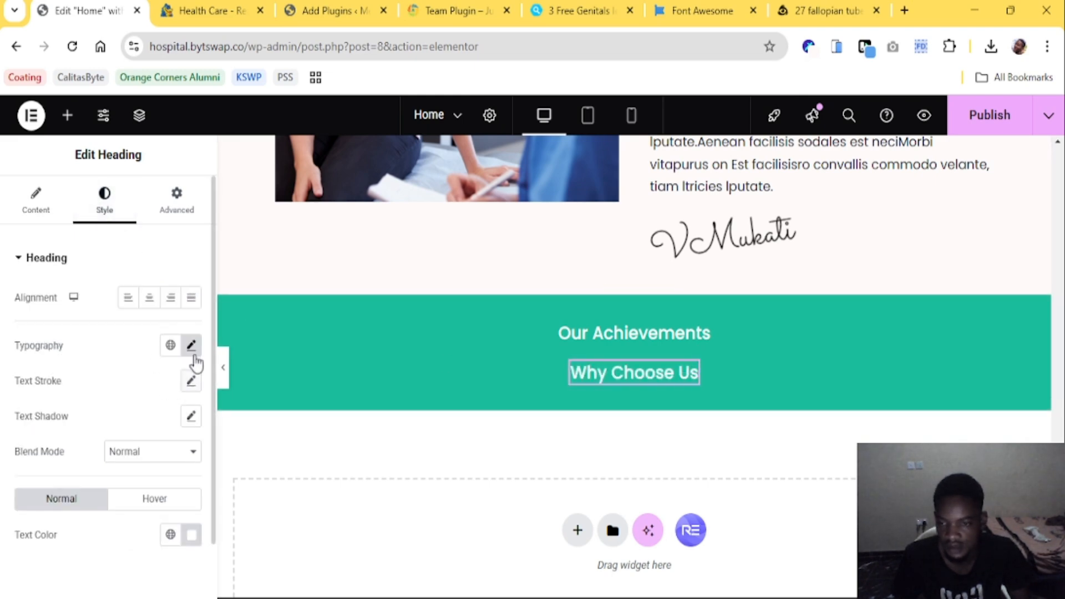
left_click(191, 345)
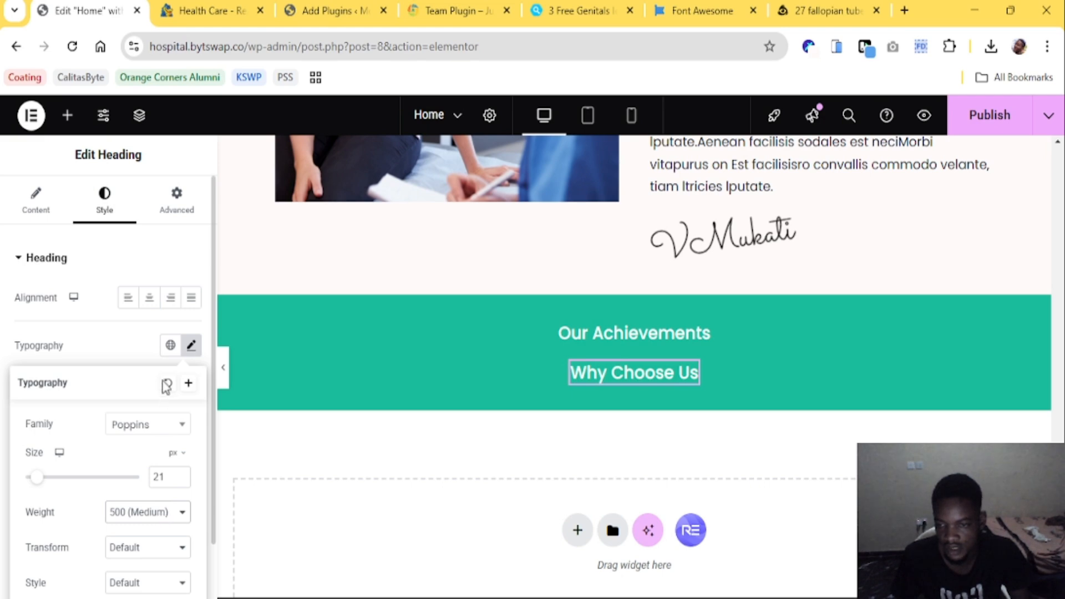
left_click(158, 398)
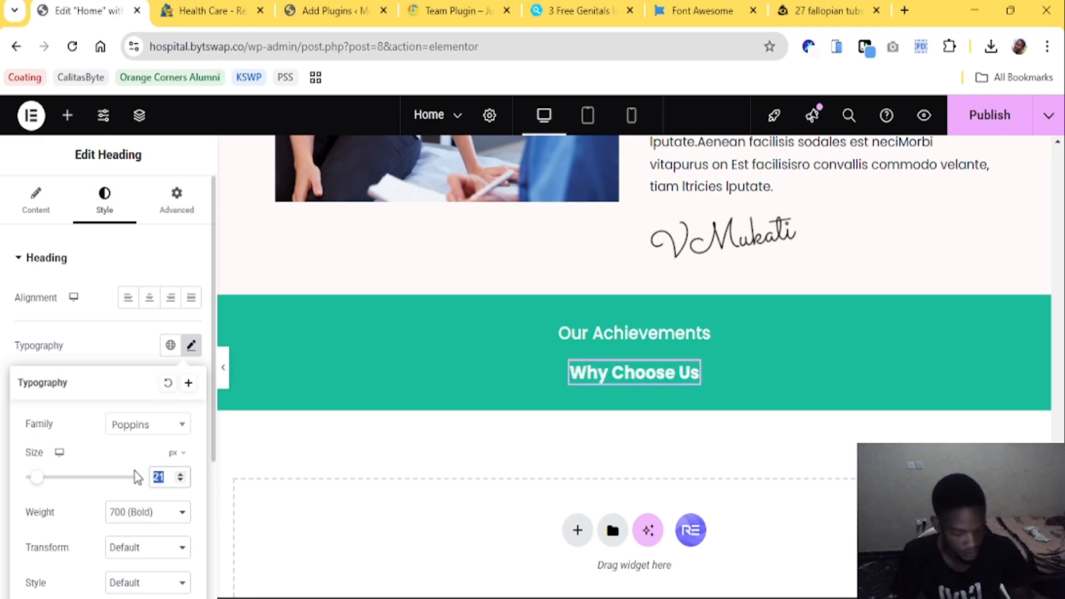
type("40")
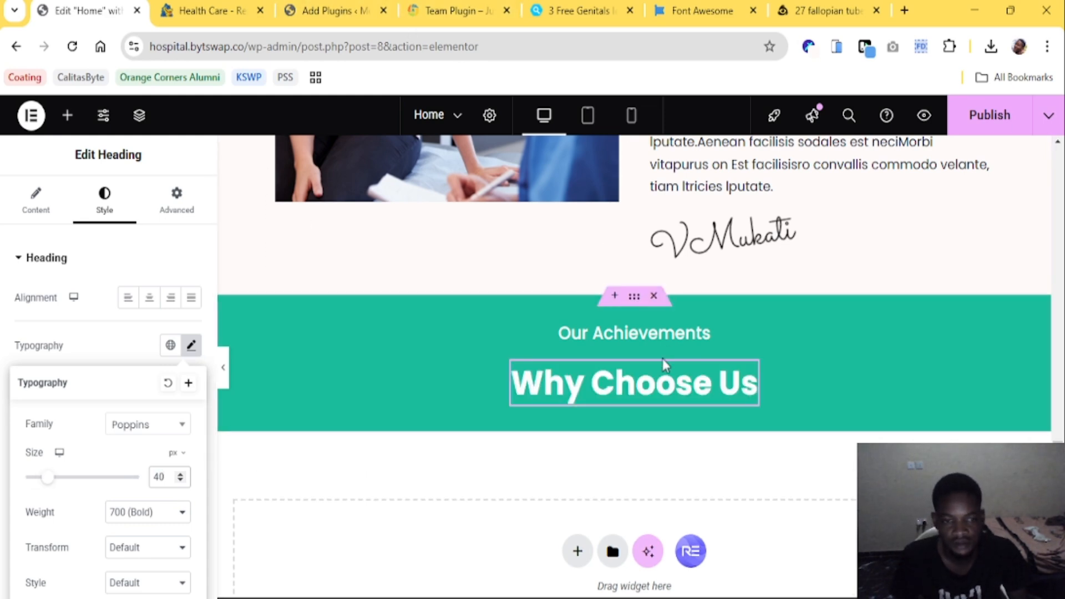
Set the green container's column and row gaps to 10 px, comparing the title spacing with the reference site
left_click(200, 10)
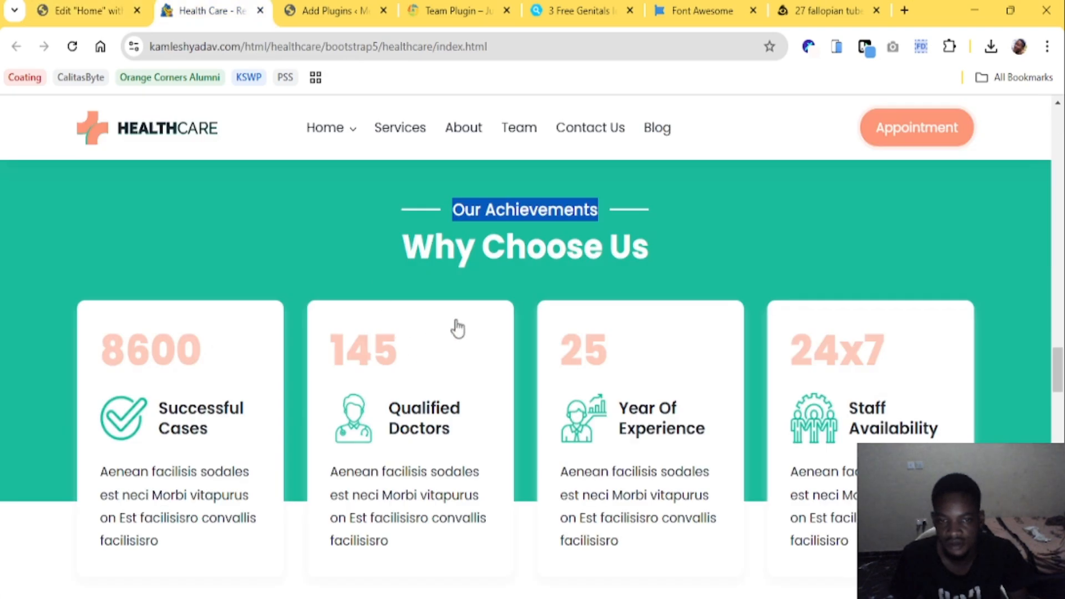
left_click(111, 10)
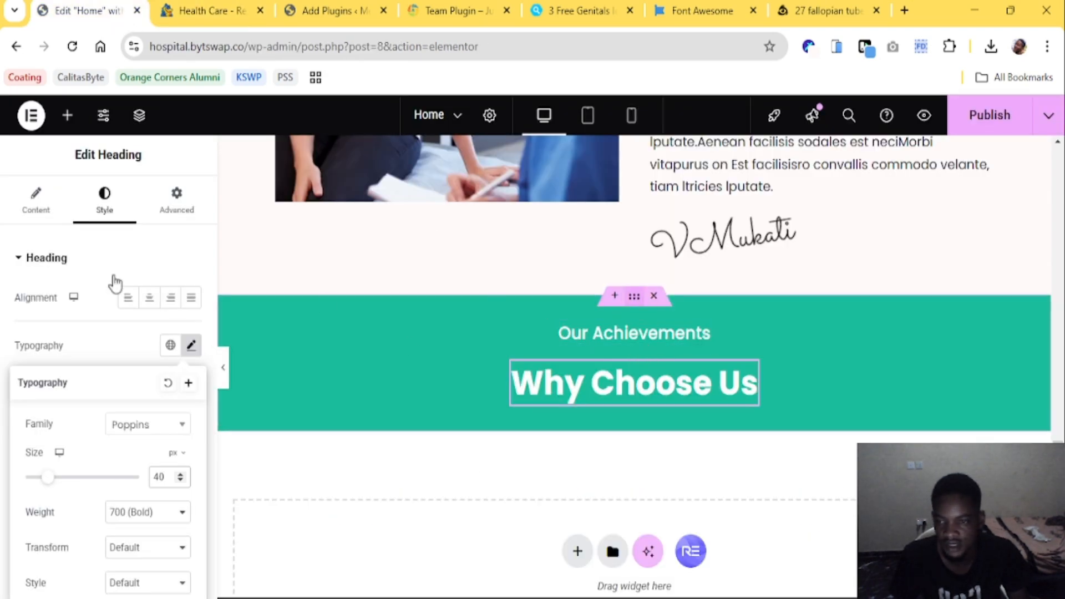
scroll(114, 349, "down", 6)
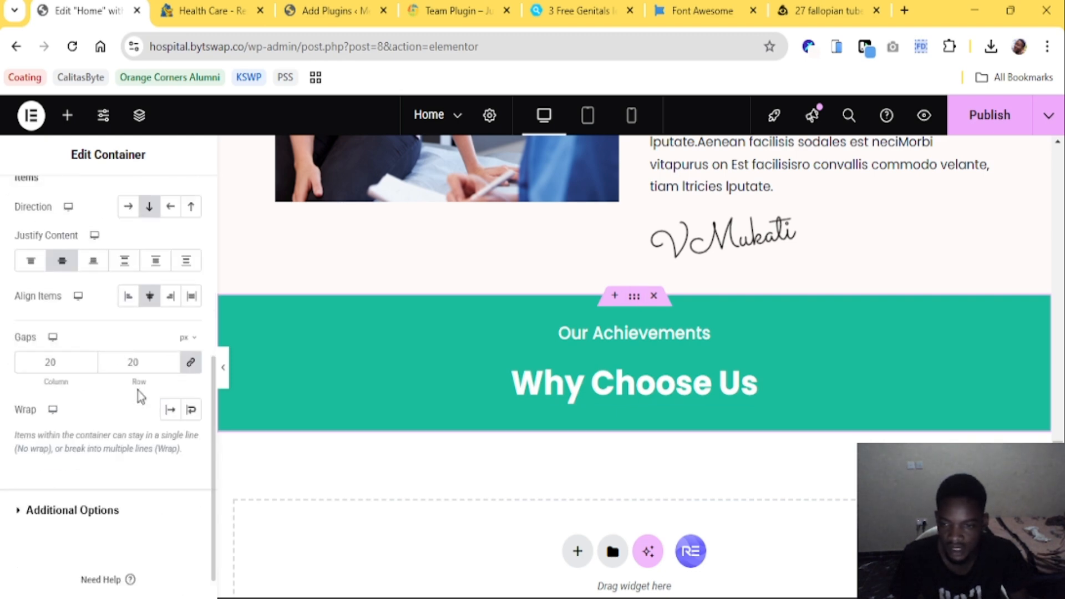
double_click(133, 361)
type("10")
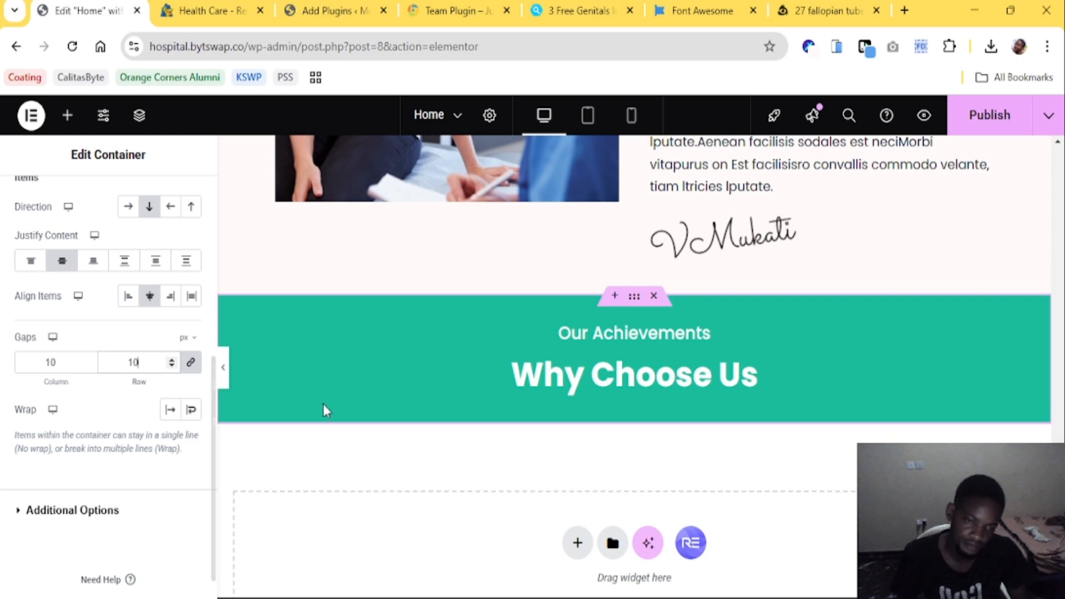
left_click(201, 10)
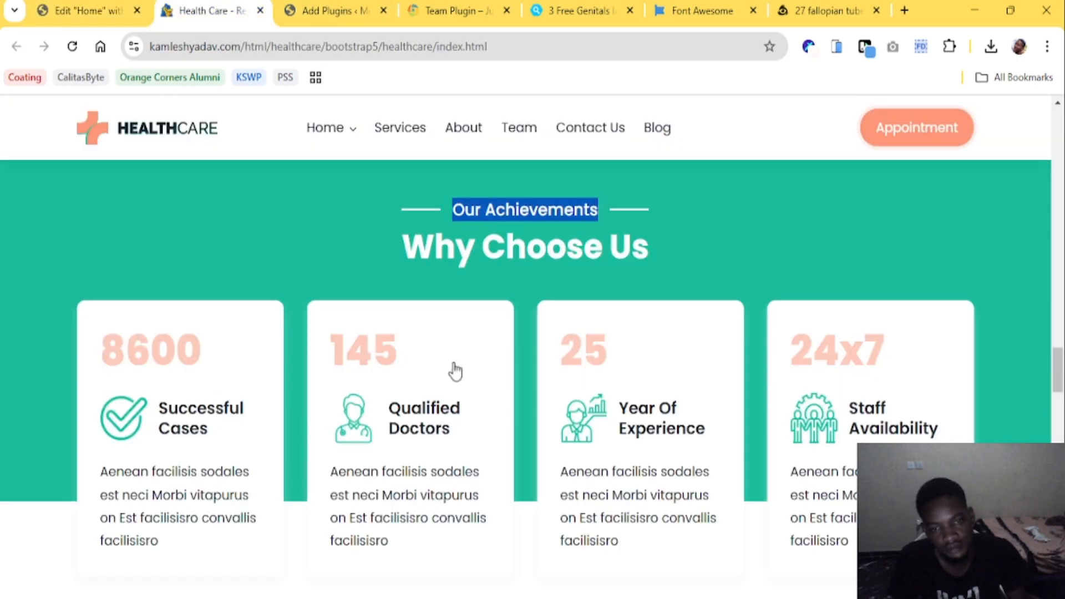
left_click(280, 6)
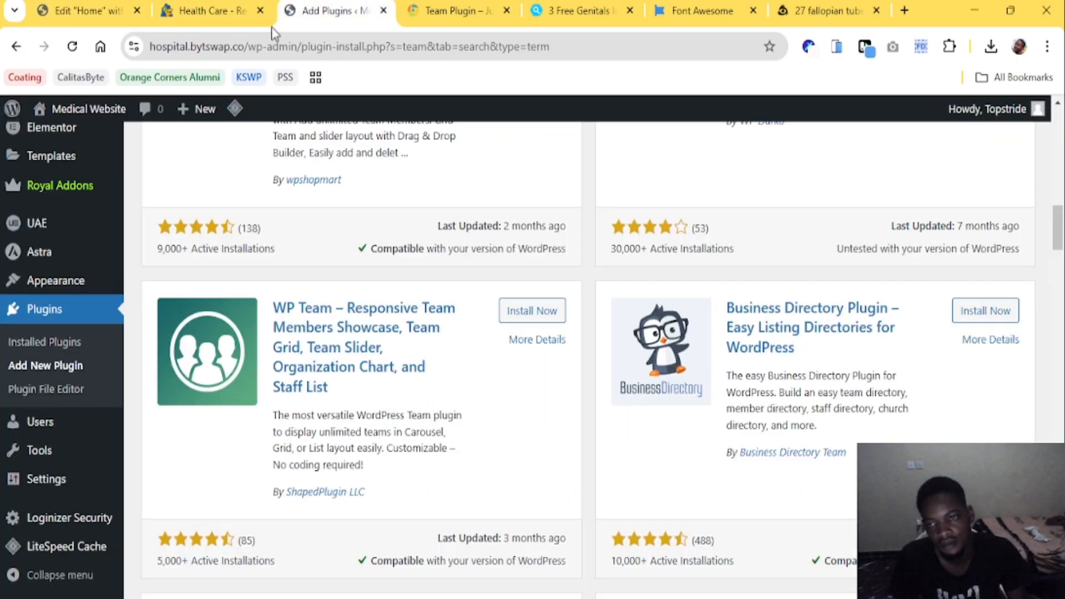
Add a new container inside the green section, directly below the Why Choose Us heading
left_click(268, 10)
left_click(101, 5)
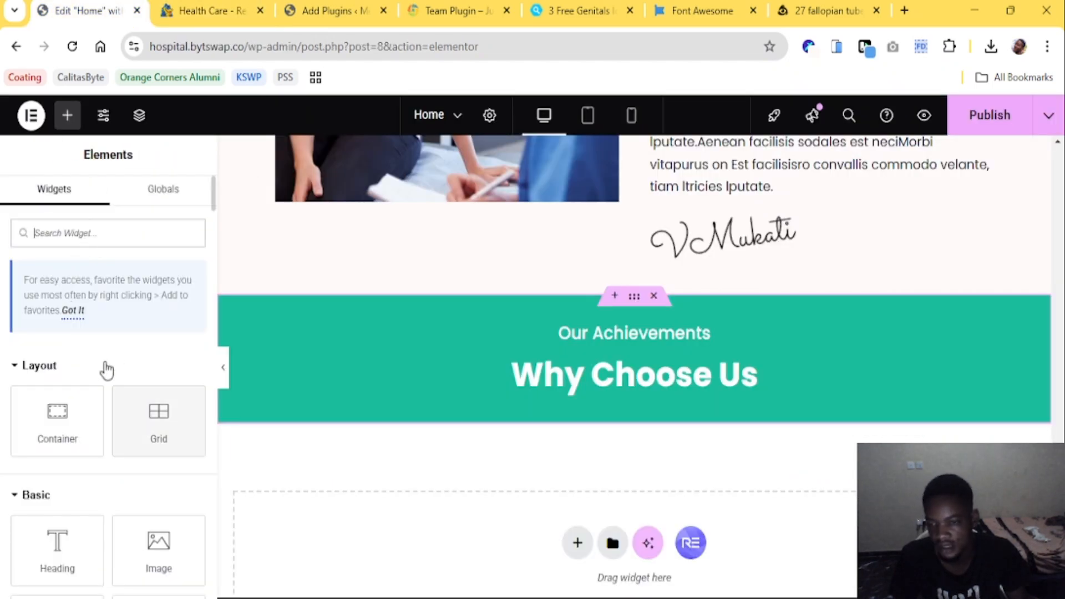
left_click_drag(57, 421, 655, 388)
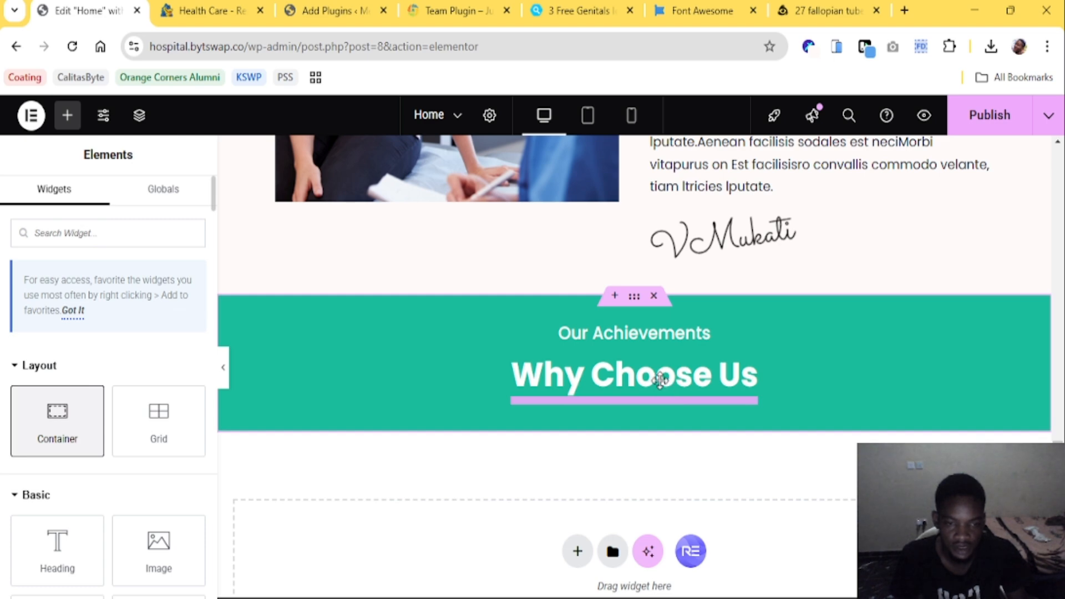
left_click_drag(662, 390, 661, 388)
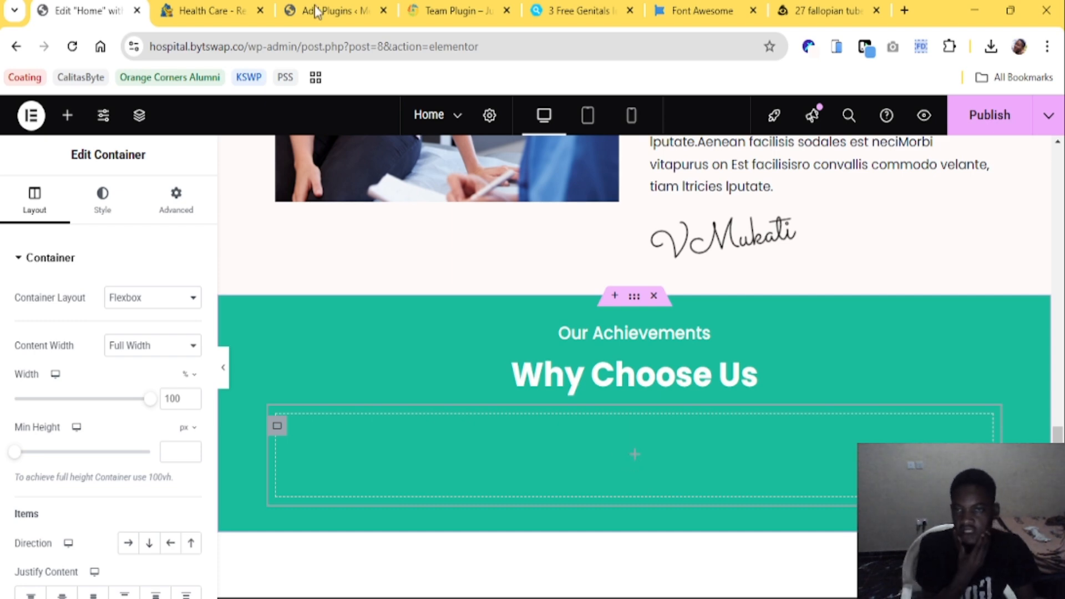
Give the new inner container a classic background in white (#FFFFFF), matching the statistic cards on the reference site
left_click(189, 10)
left_click(89, 10)
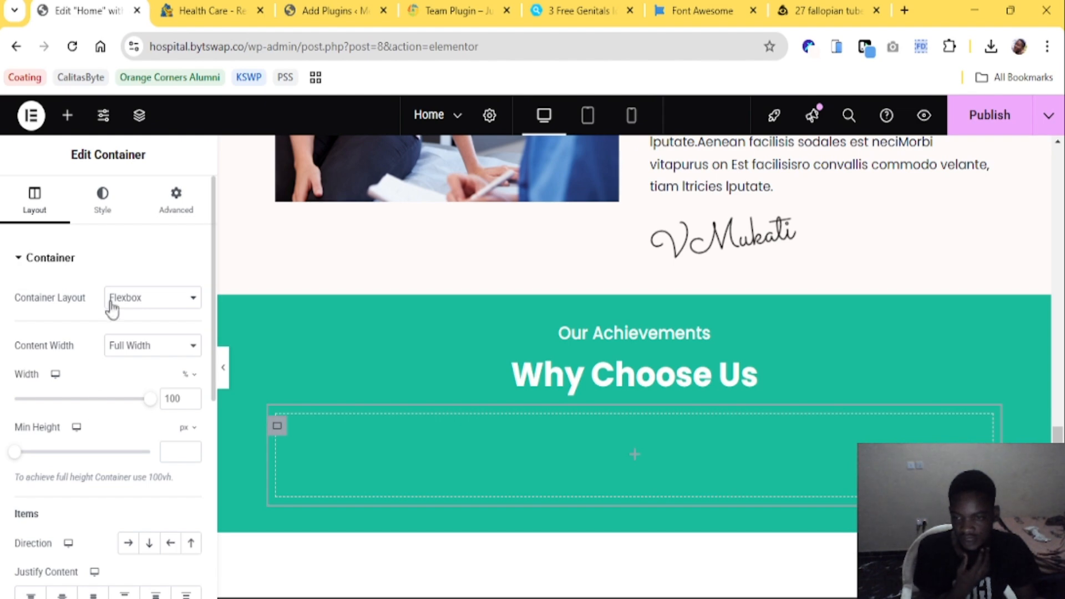
left_click(102, 199)
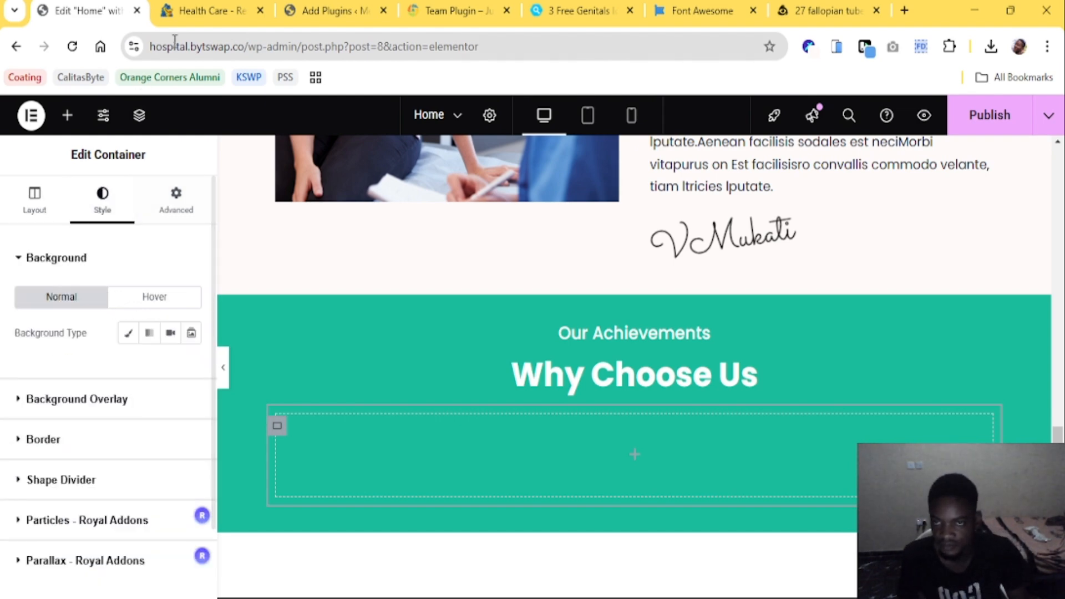
left_click(212, 8)
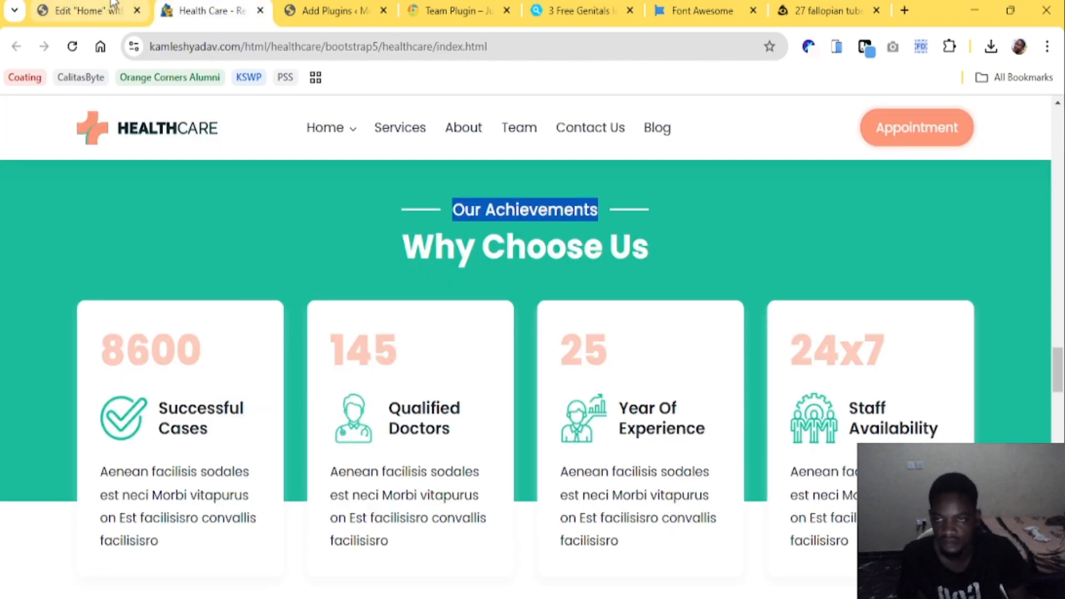
left_click(89, 10)
left_click(145, 334)
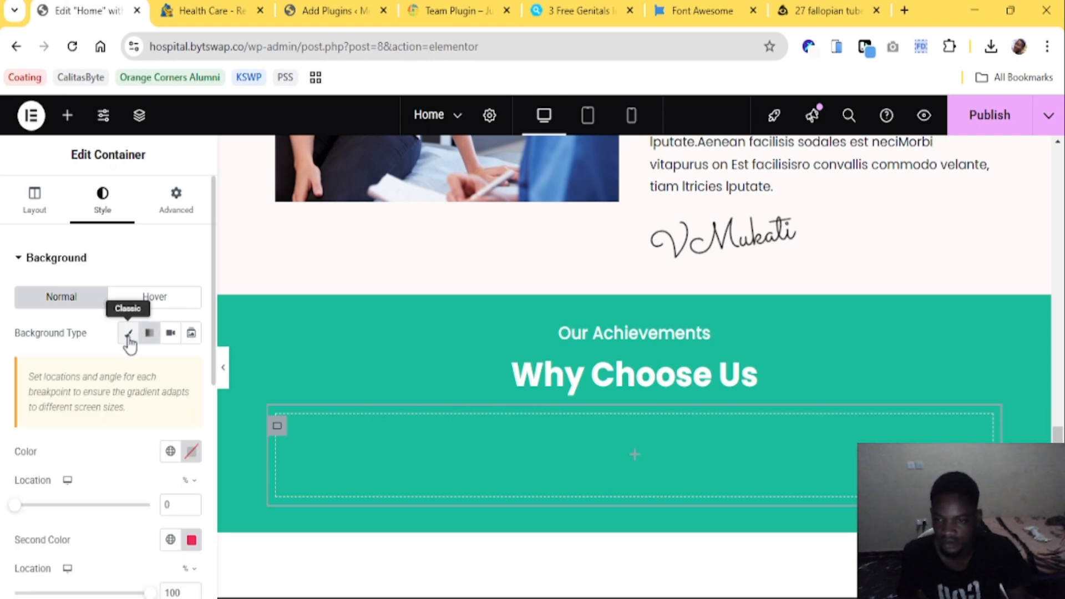
left_click(130, 334)
left_click(192, 368)
left_click_drag(127, 182, 64, 136)
left_click(377, 426)
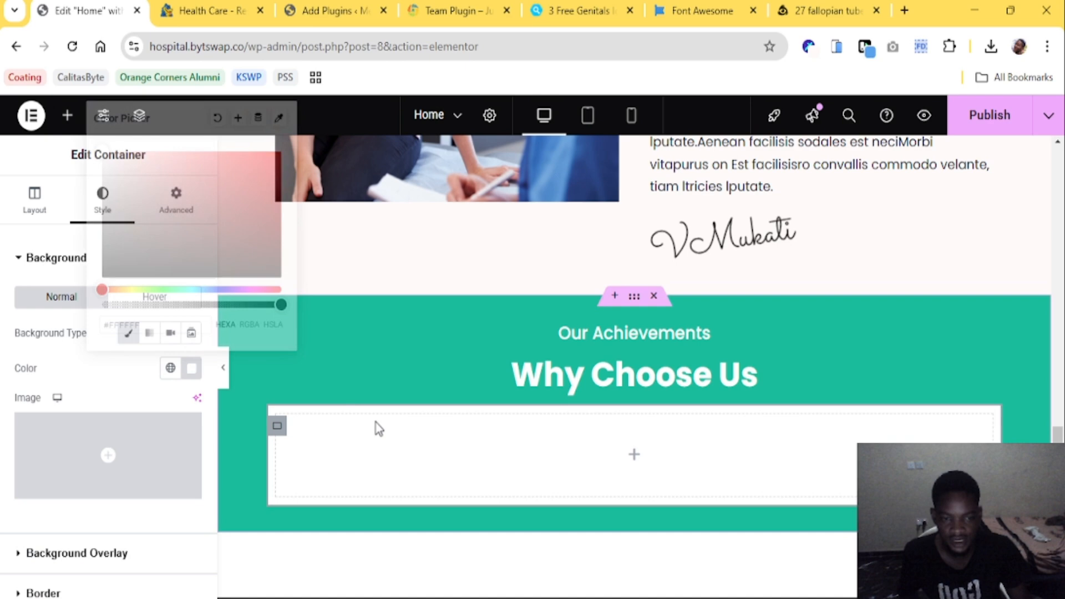
Find the Counter widget and place it inside the white container
left_click(634, 459)
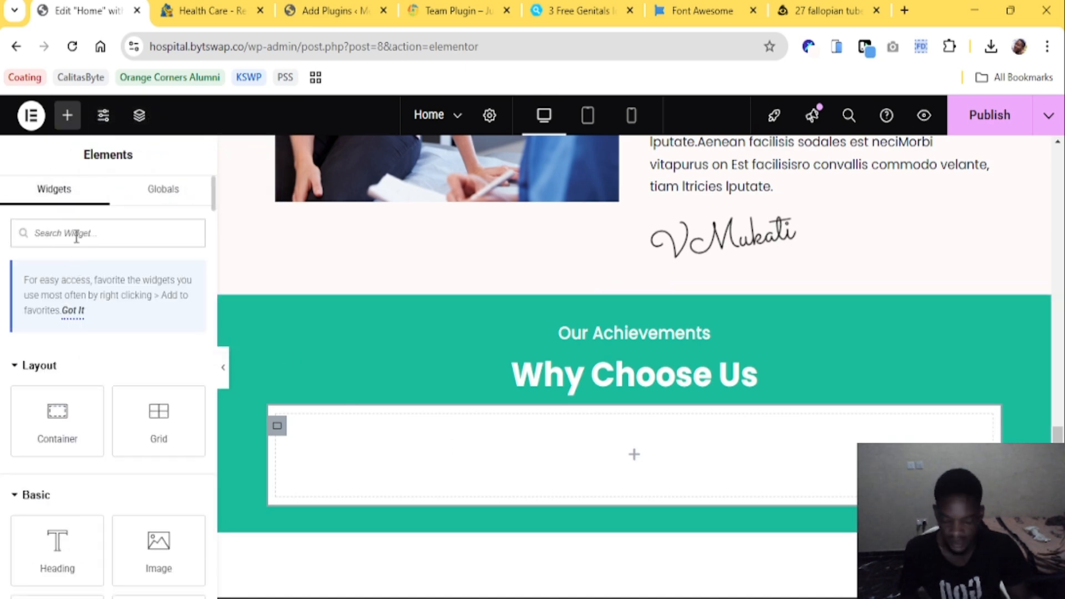
type("co")
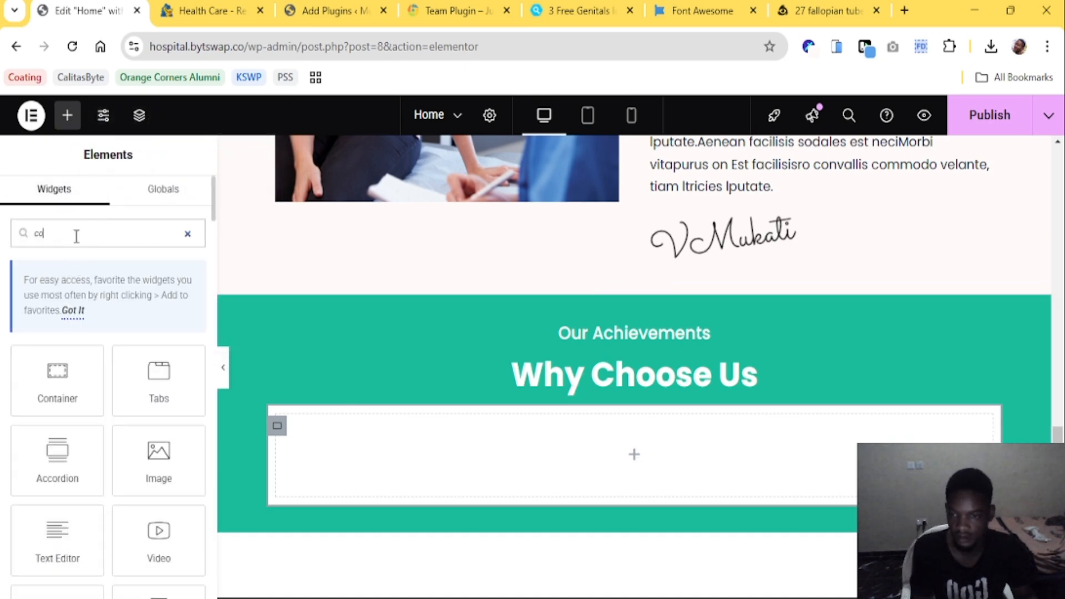
type("un")
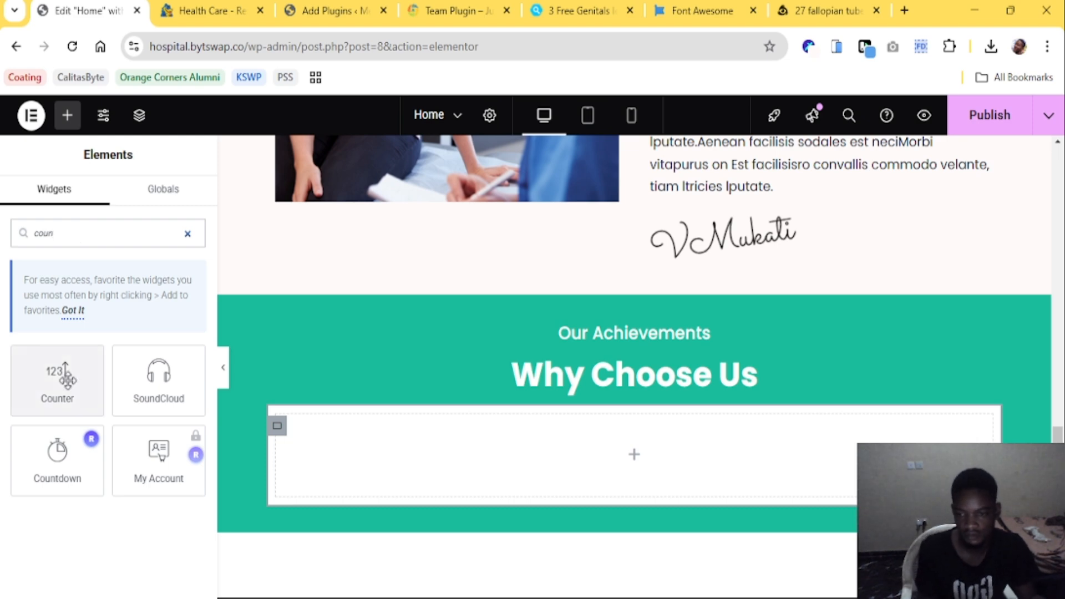
left_click_drag(68, 379, 414, 426)
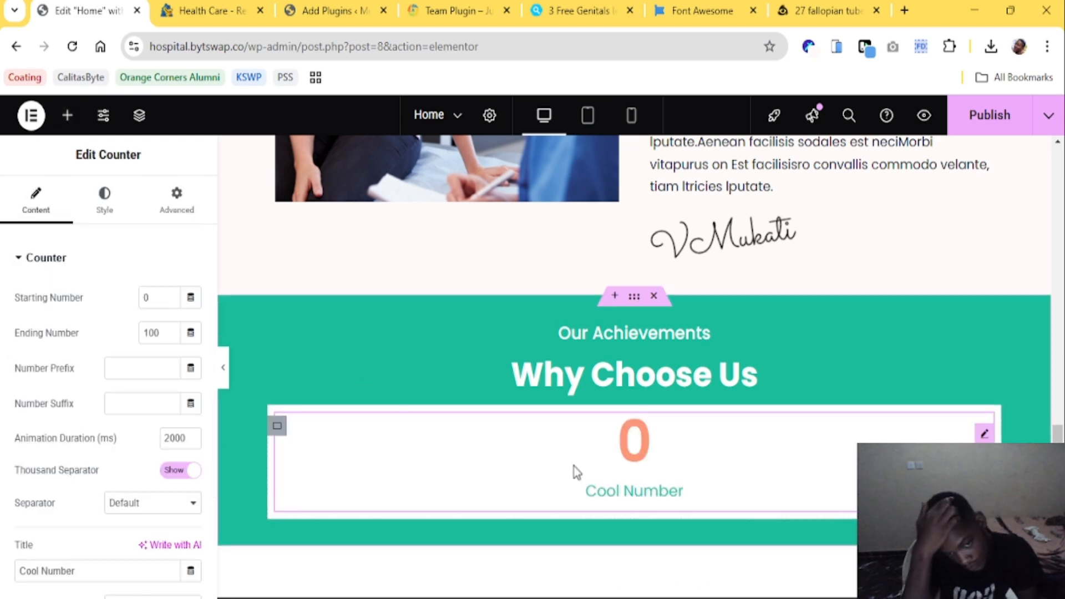
Set the counter's title horizontal alignment to Start and compare it with the reference site's statistic cards
left_click(104, 204)
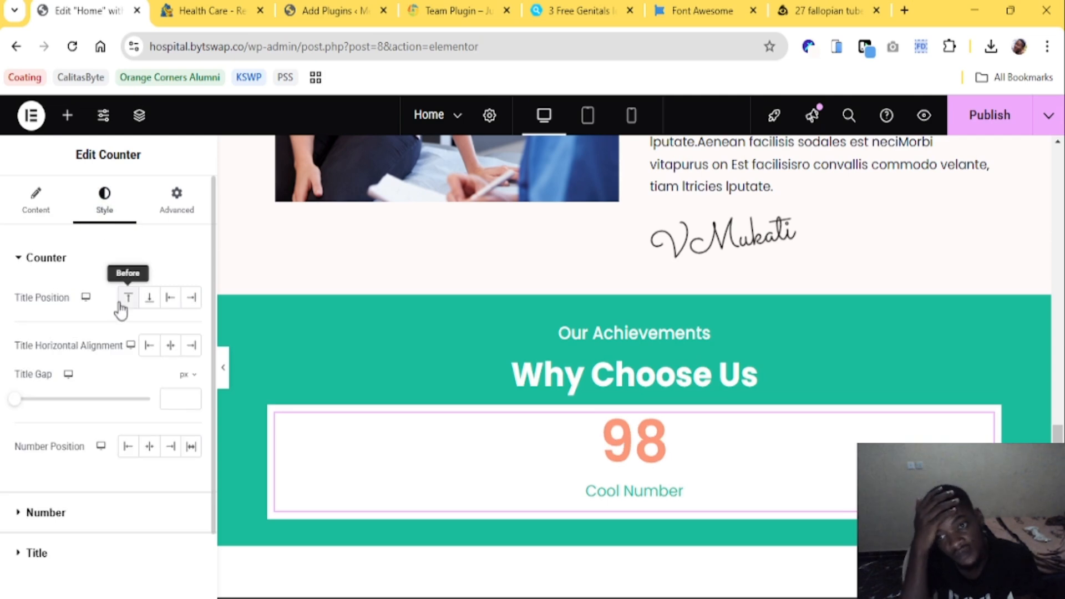
left_click(145, 346)
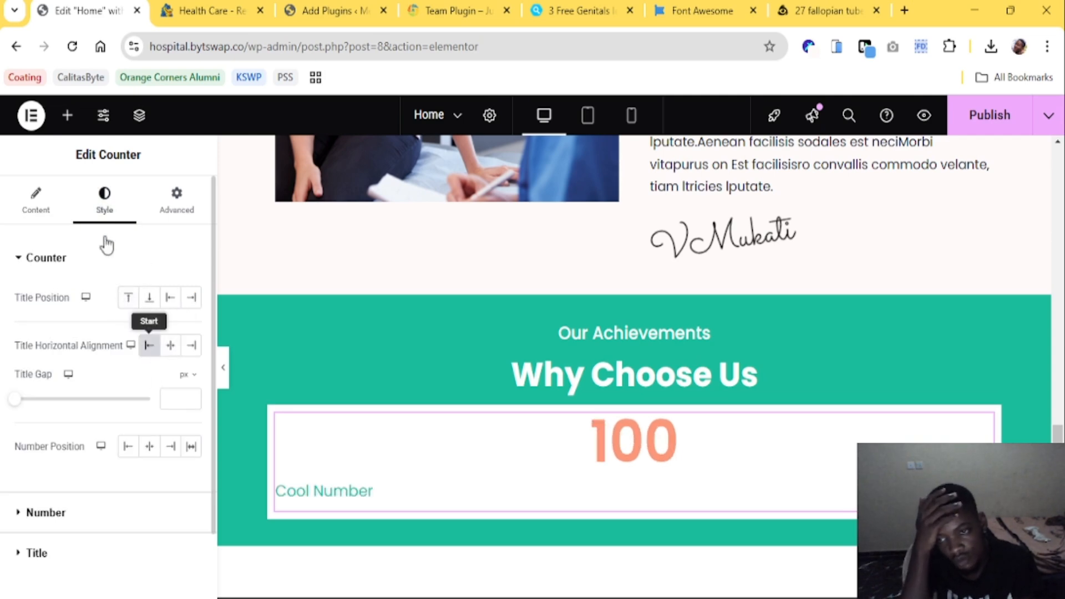
left_click(35, 213)
left_click(205, 10)
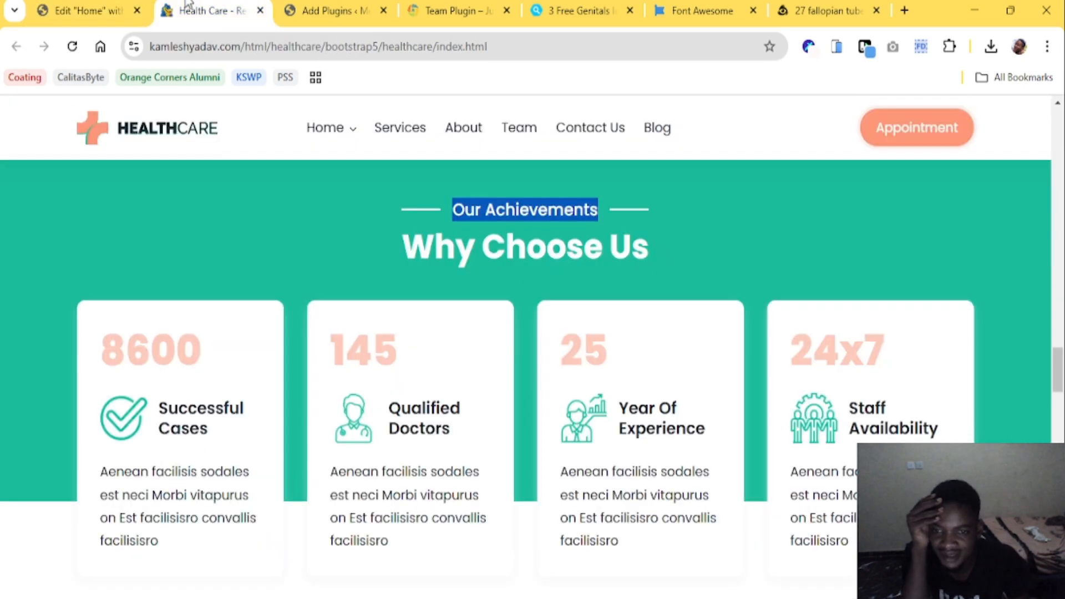
left_click(89, 10)
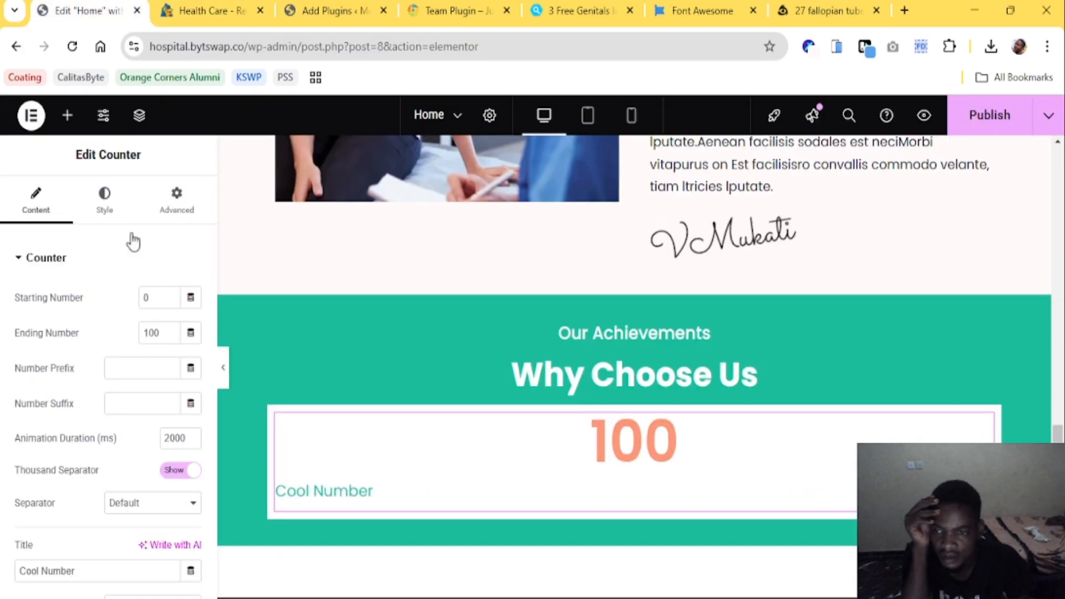
Clear the counter's title text, keep its ending number at 100, and set the number position to Start
scroll(105, 402, "down", 2)
scroll(106, 402, "up", 2)
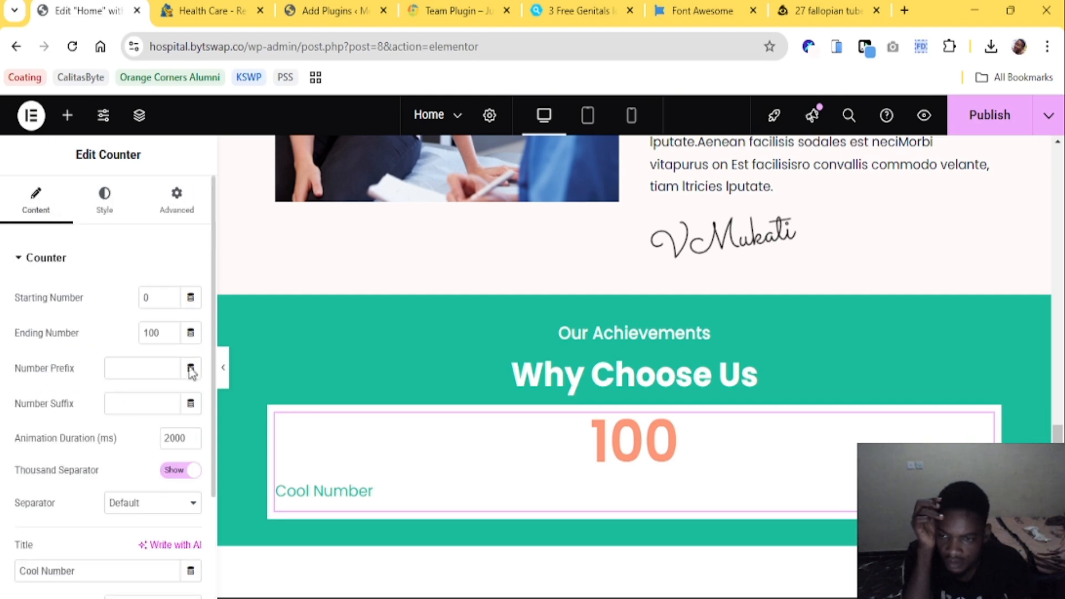
left_click(170, 338)
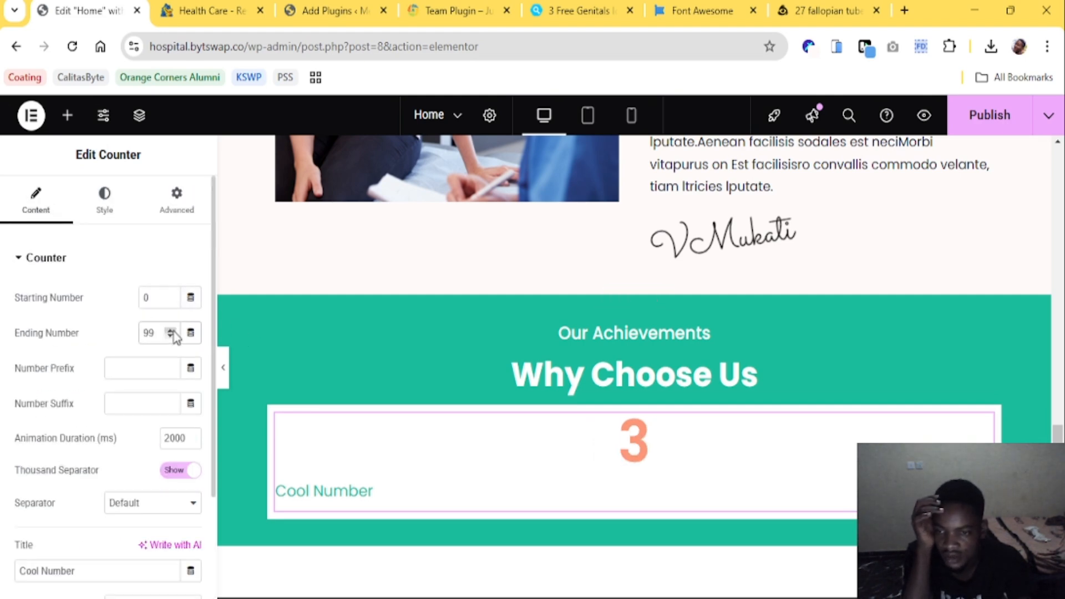
left_click(170, 329)
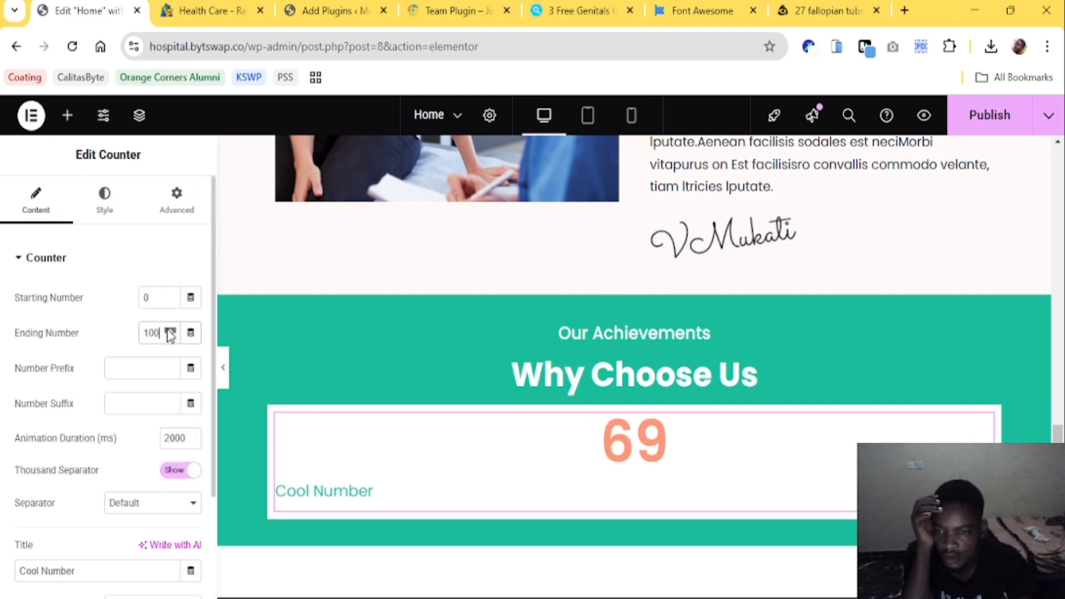
triple_click(89, 571)
key("BackSpace")
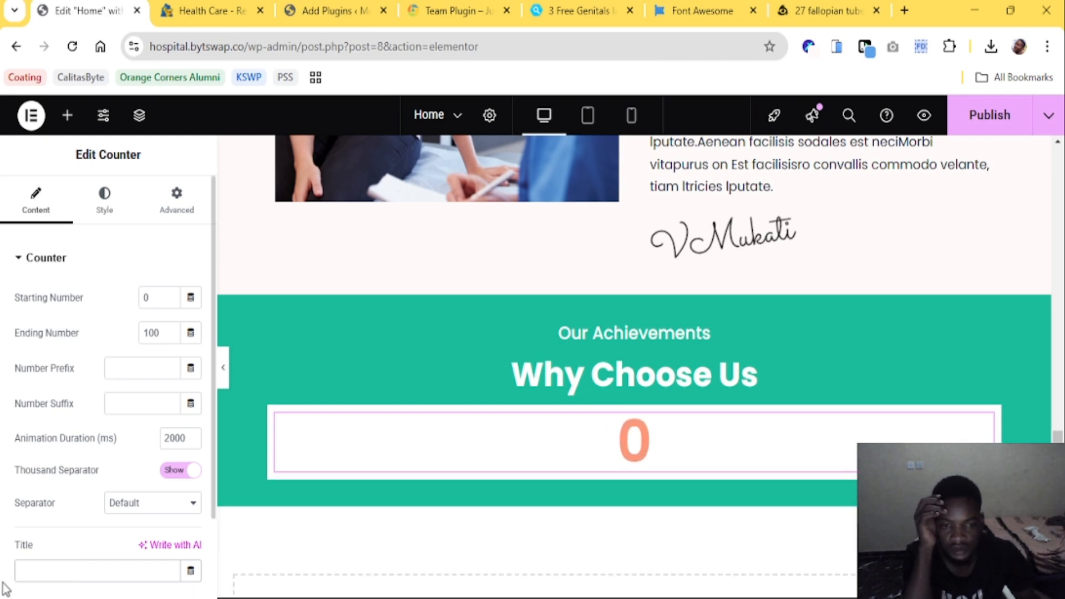
left_click(97, 205)
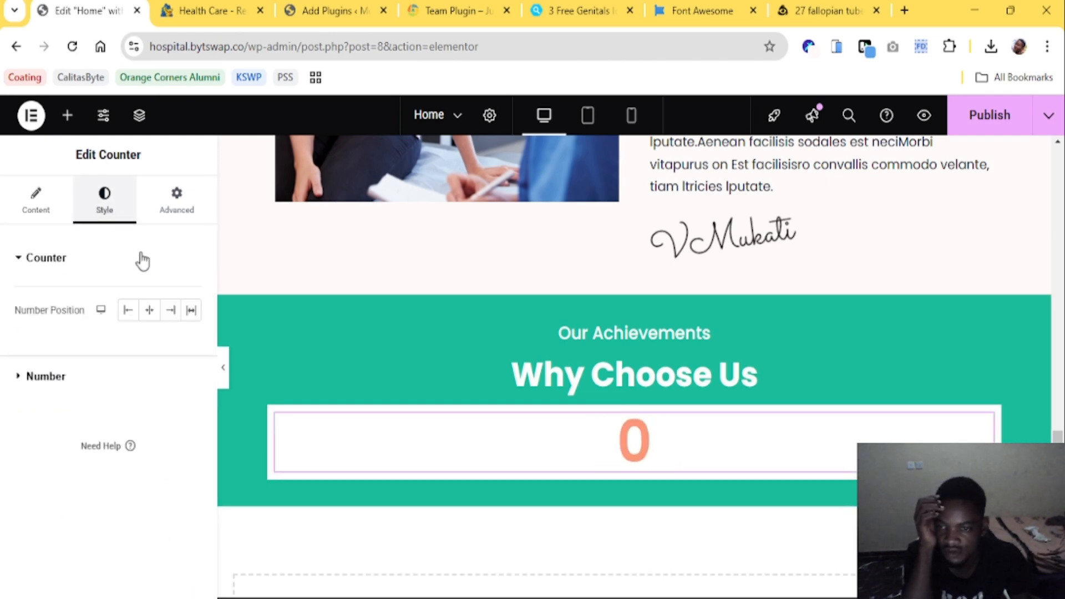
left_click(128, 310)
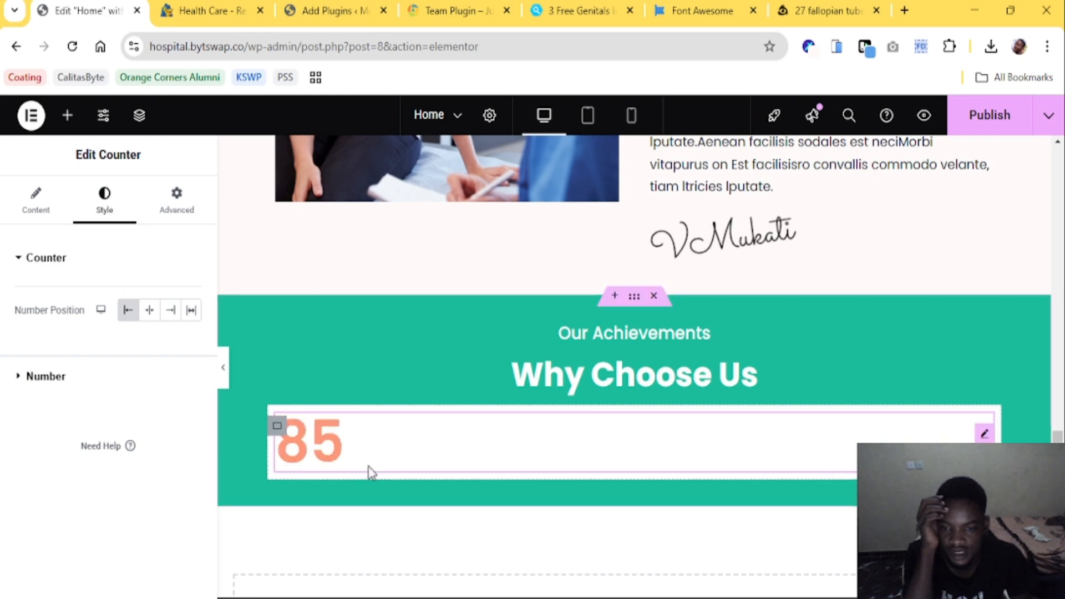